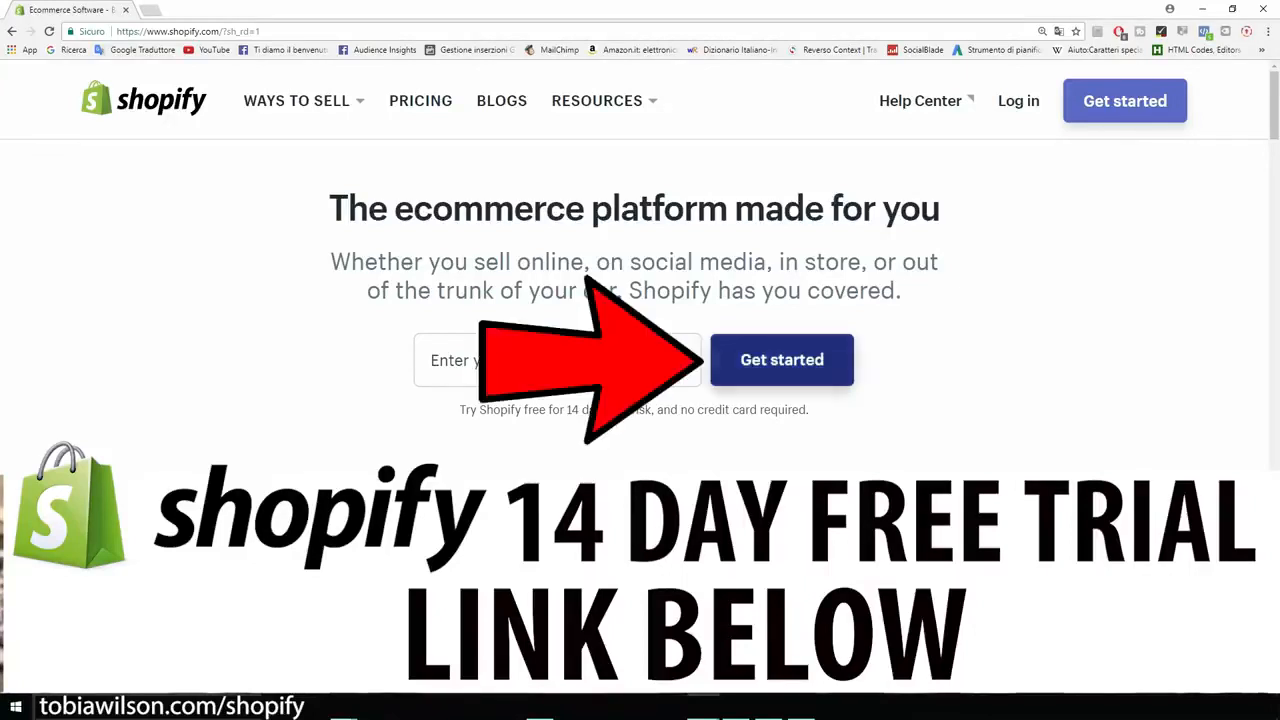
Step: Start the free 14-day trial sign-up and enter the account's e-mail address and password
left_click(782, 360)
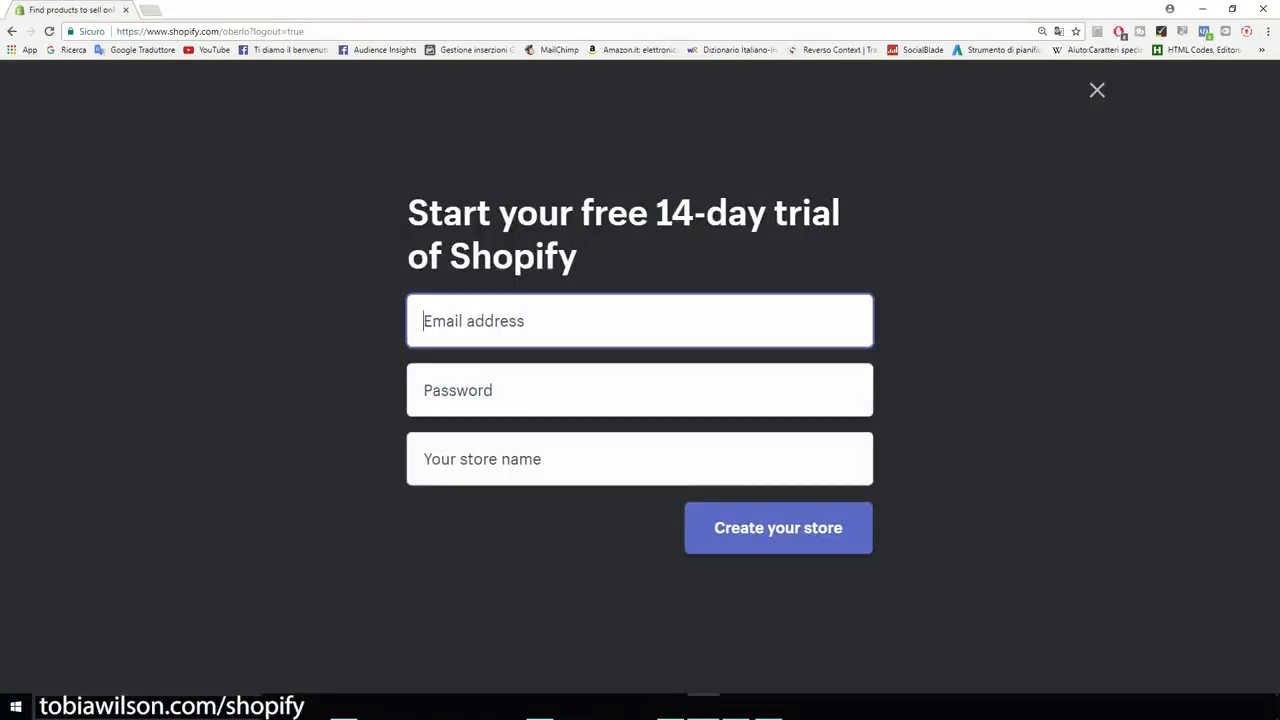
key("Tab")
type("••••••••")
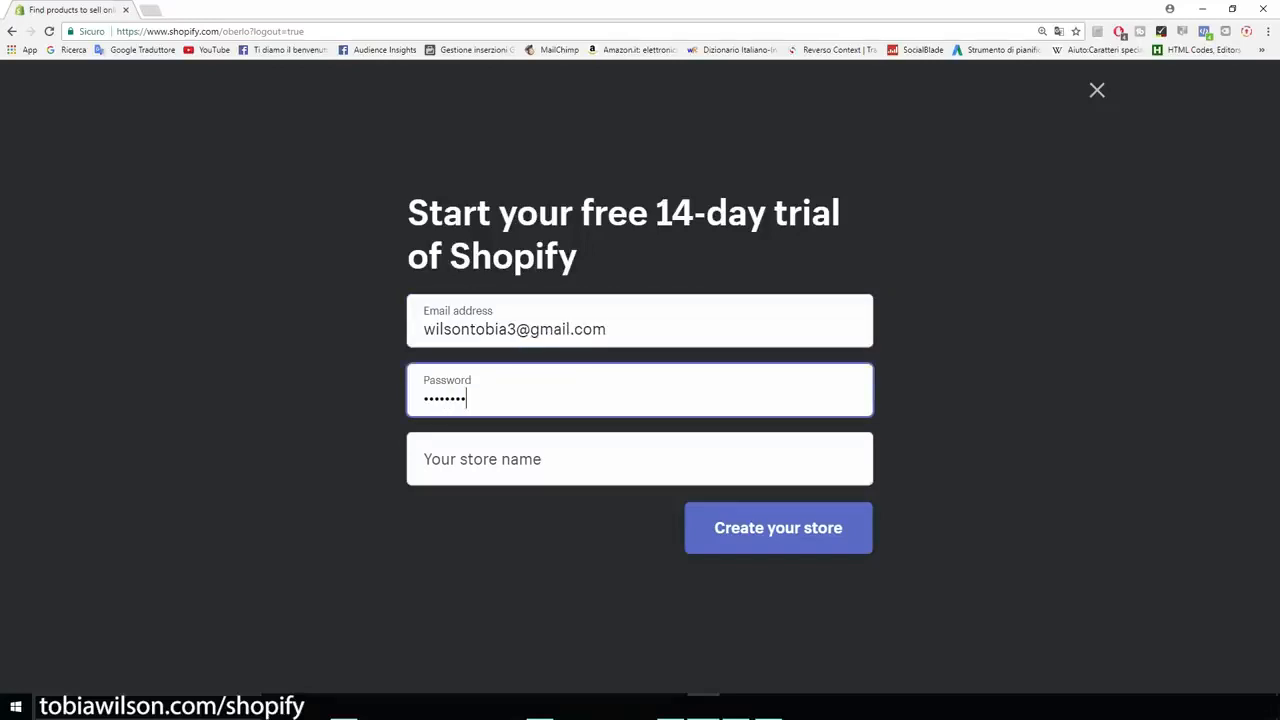
key("Tab")
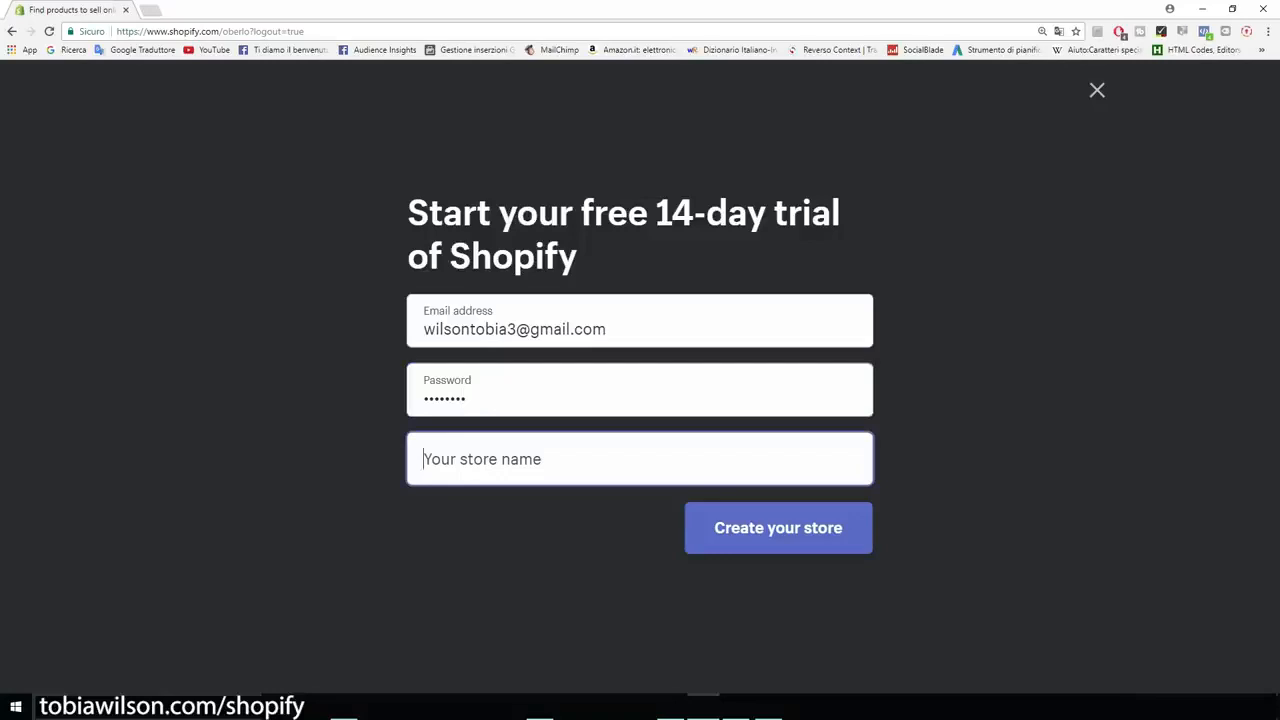
Step: Enter CatsMerchStore as the store name in the trial sign-up form
type("Cats")
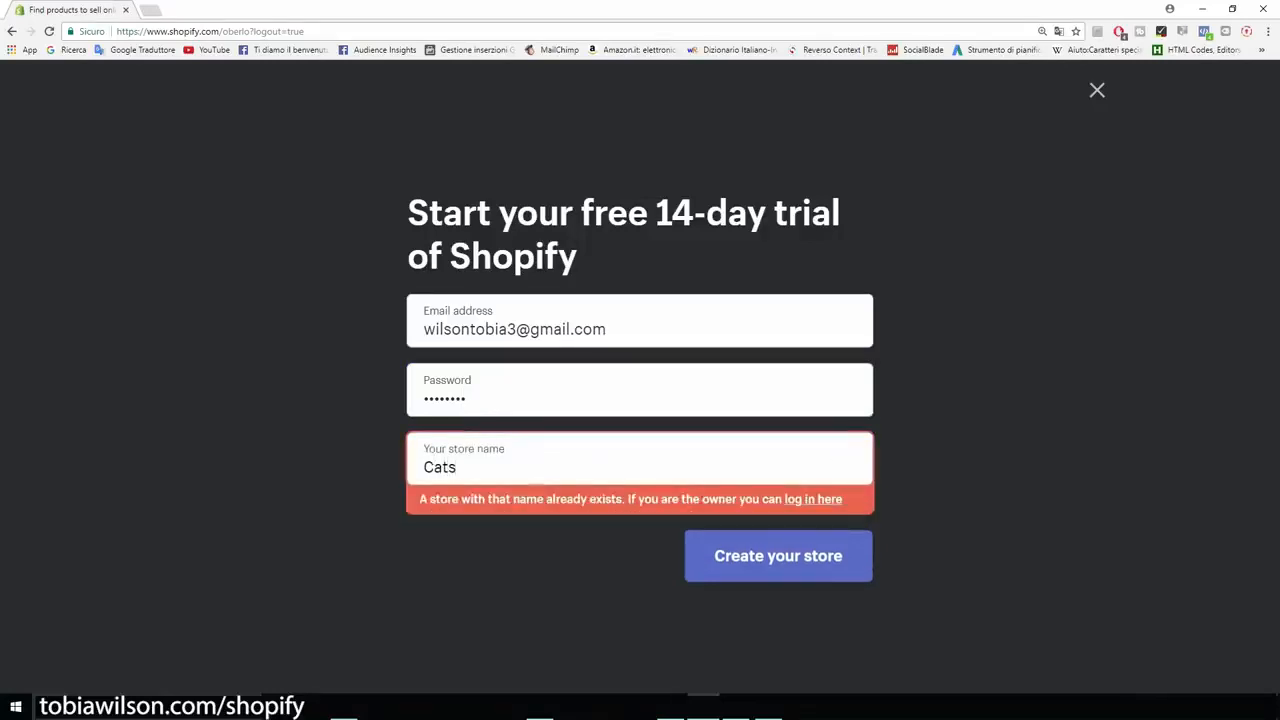
type("Merch")
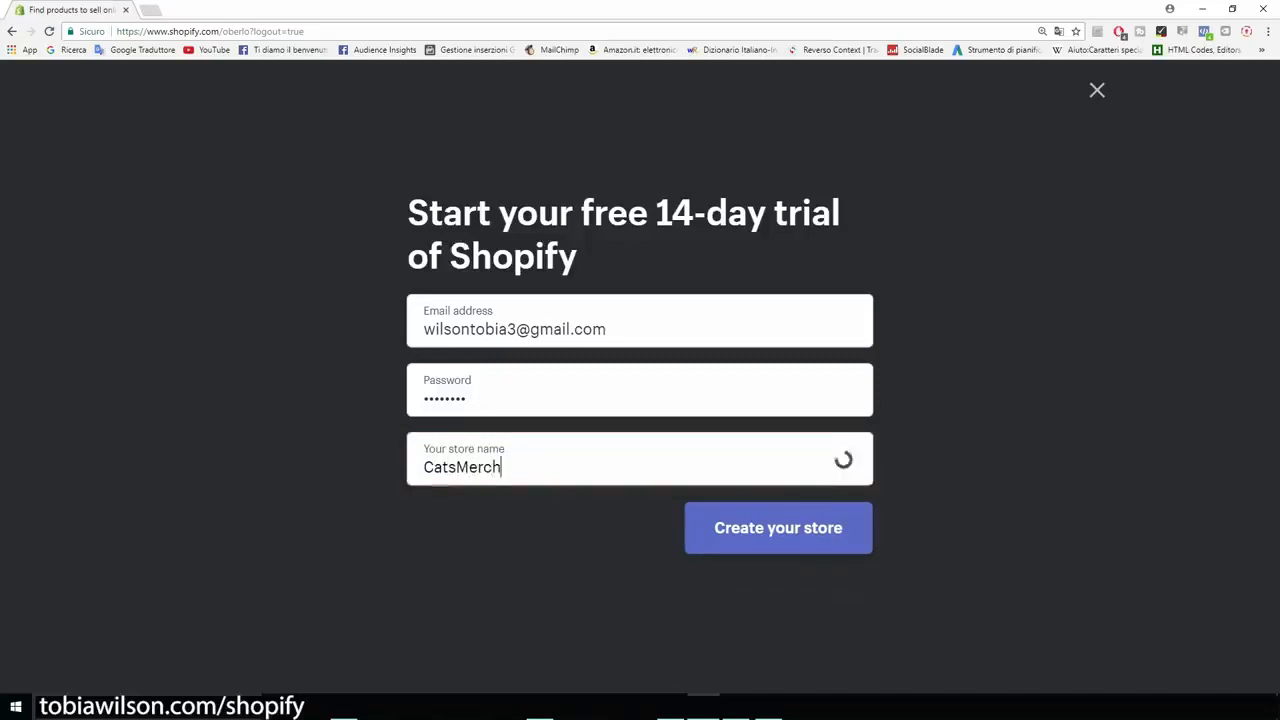
type("Store")
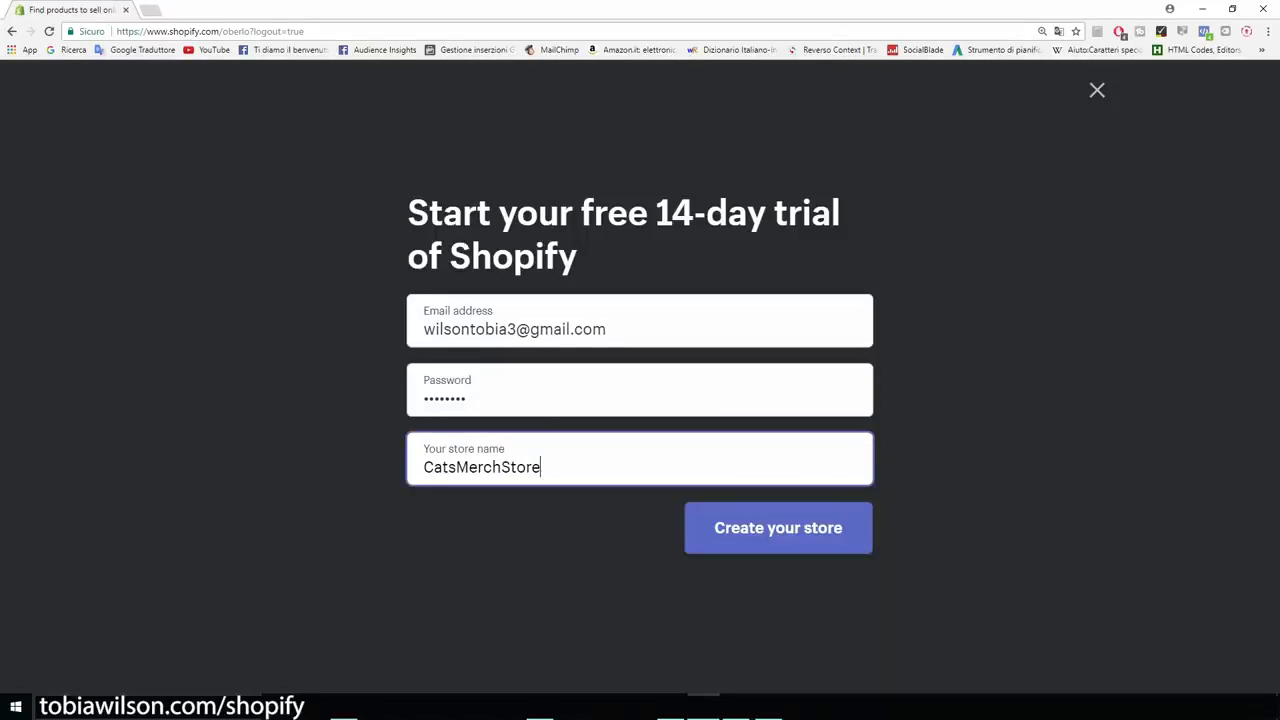
key("shift+Left")
key("shift+Left")
key("shift+Left")
key("shift+Left")
key("shift+Left")
key("shift+Left")
key("shift+Left")
key("shift+Left")
key("shift+Left")
key("shift+Left")
key("shift+Left")
key("shift+Left")
key("shift+Left")
key("shift+Left")
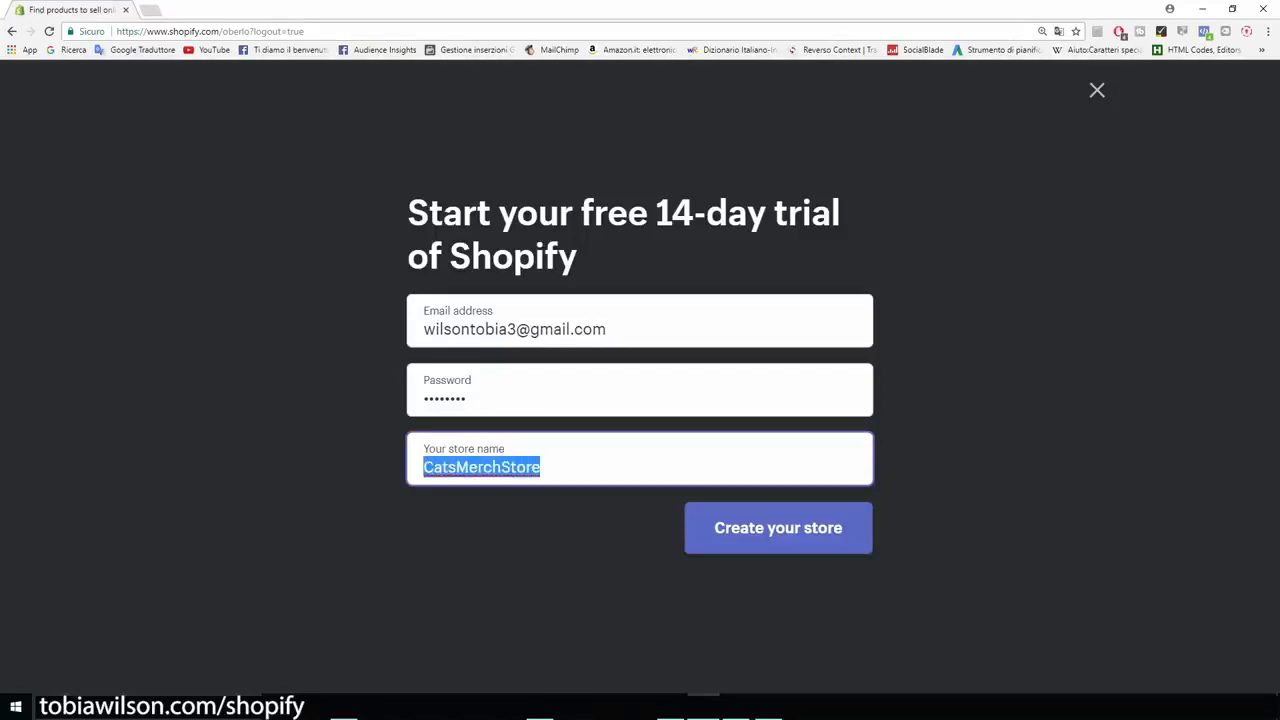
key("Right")
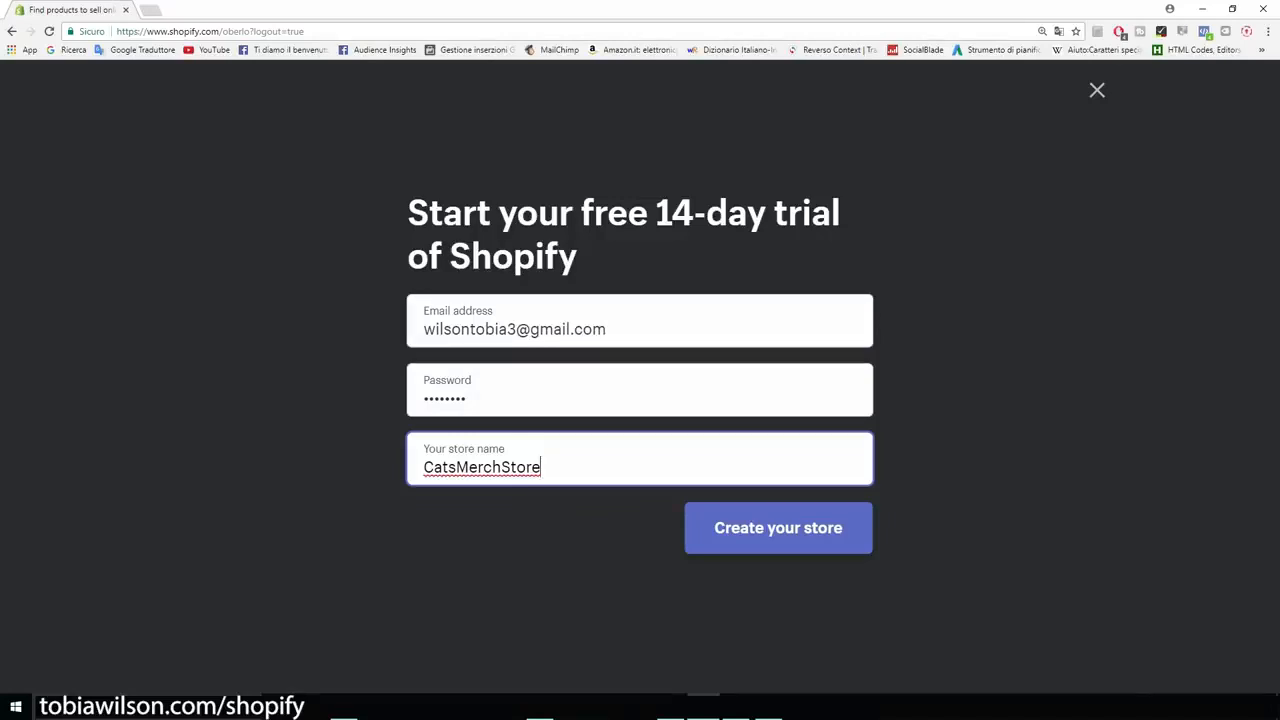
type(".mysh")
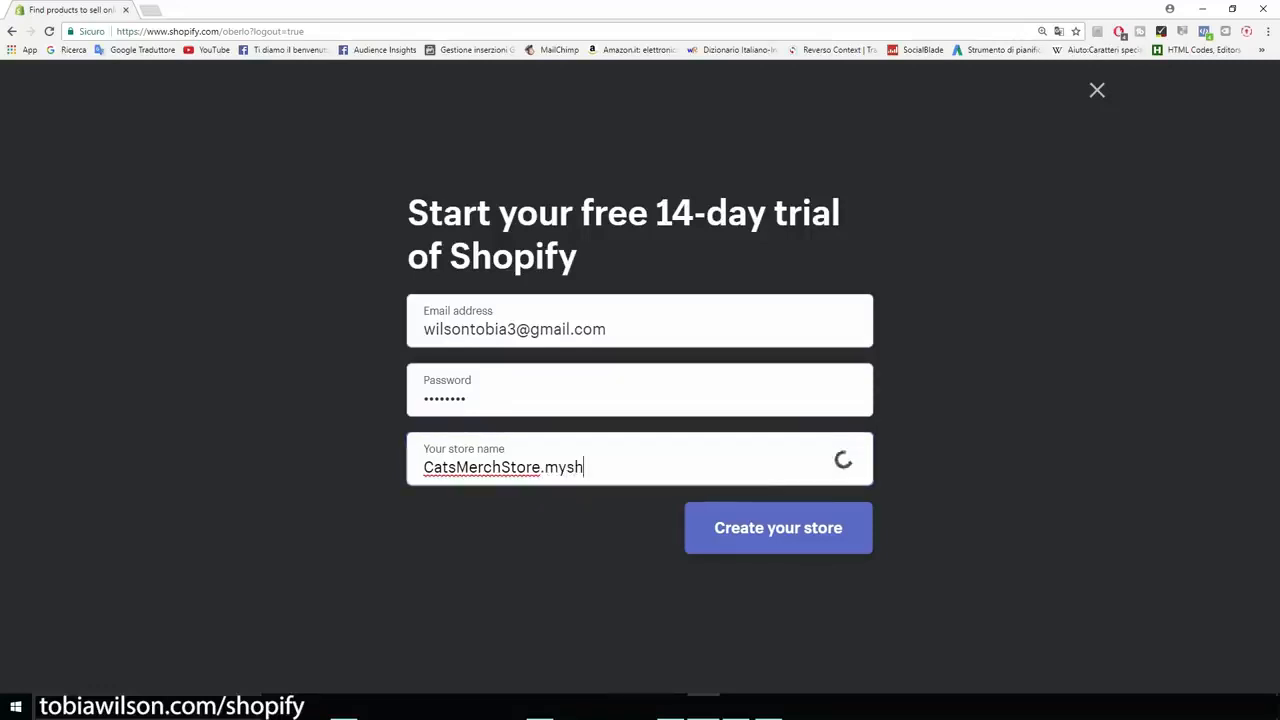
type("opify.com")
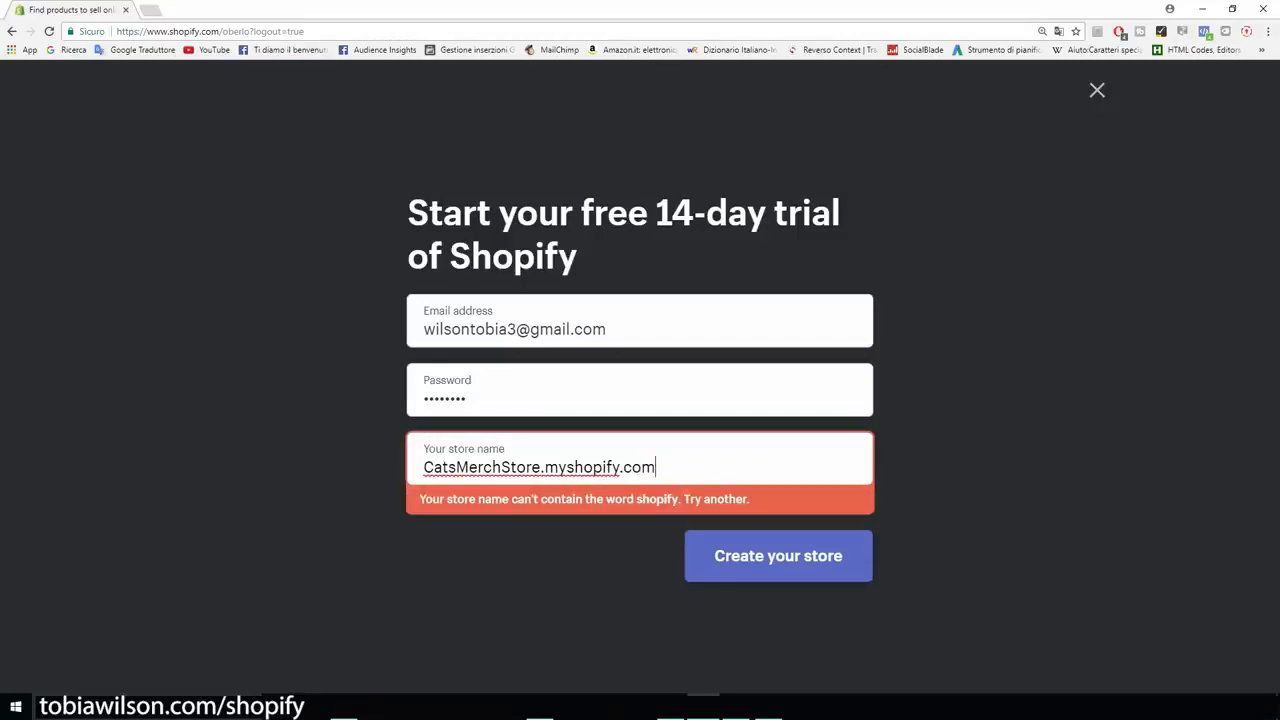
left_click_drag(657, 467, 420, 467)
left_click_drag(656, 467, 541, 467)
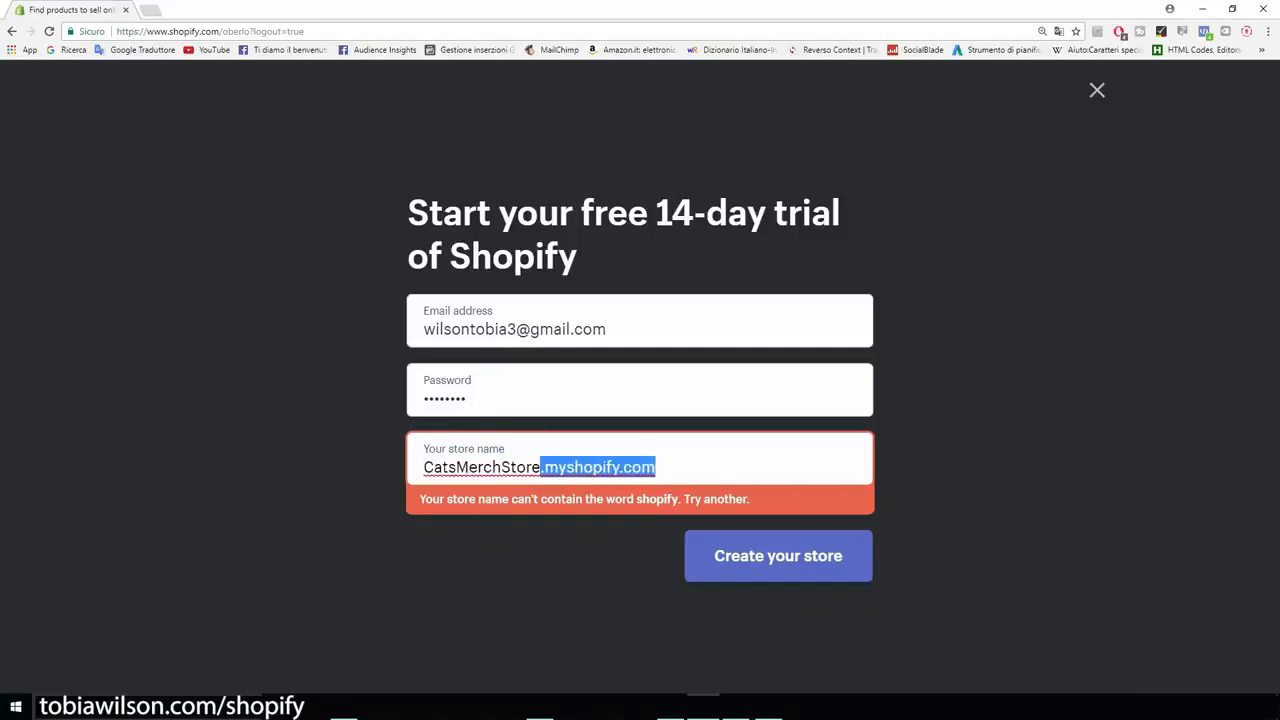
key("BackSpace")
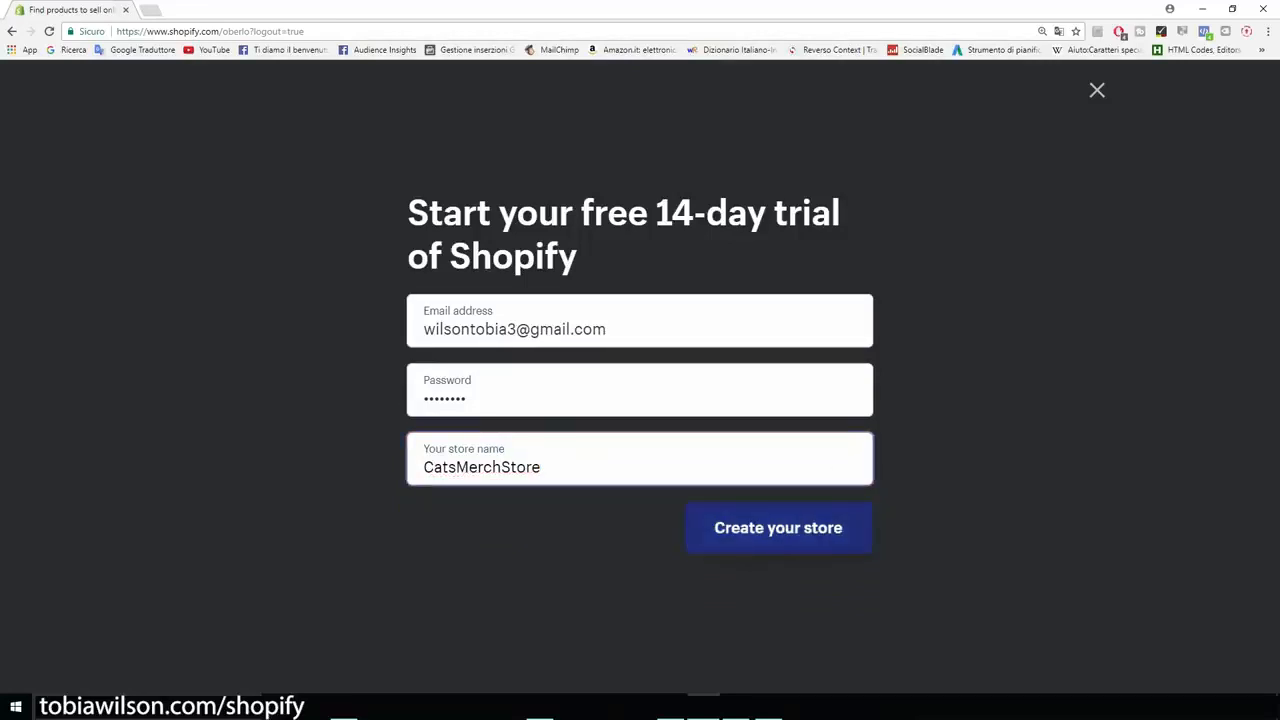
Step: Create the store and fill in the owner's first name, last name and street address for the business address
key("Return")
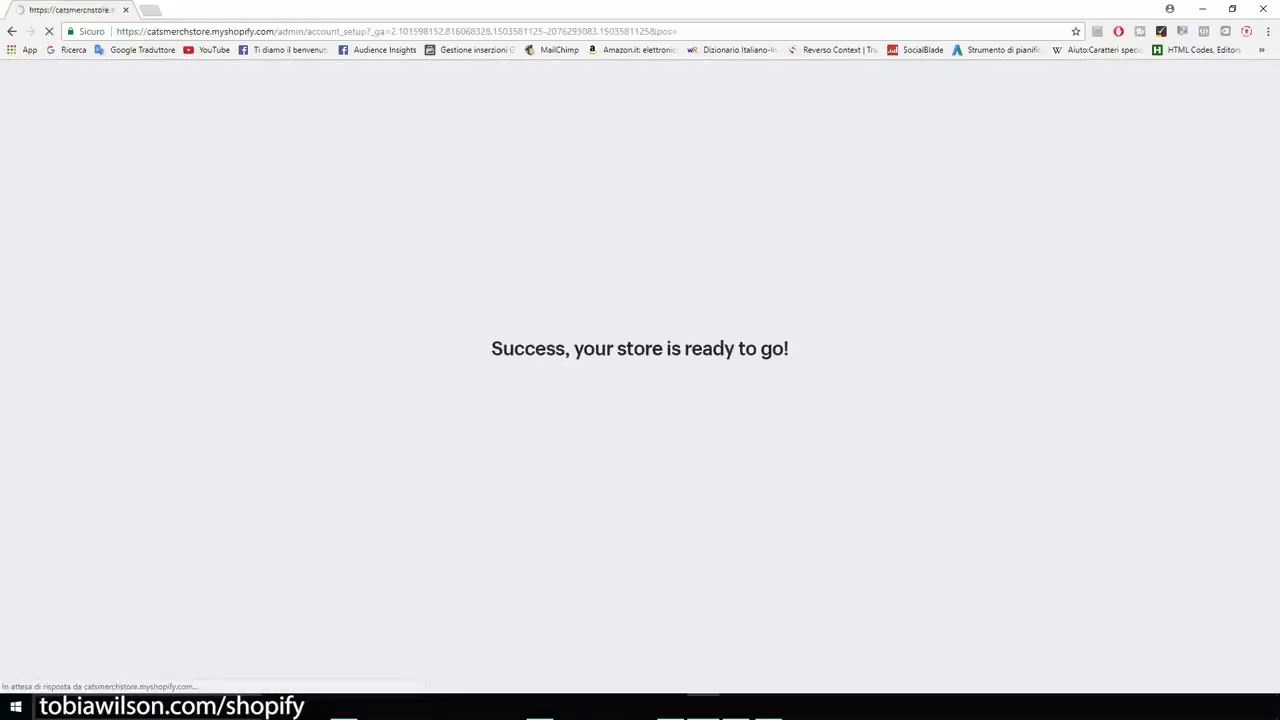
key("Tab")
key("Tab")
key("Tab")
key("Tab")
Step: Complete the business address with the owner's city, postal code and province
type("florence")
key("Tab")
type("50000")
key("Tab")
key("Tab")
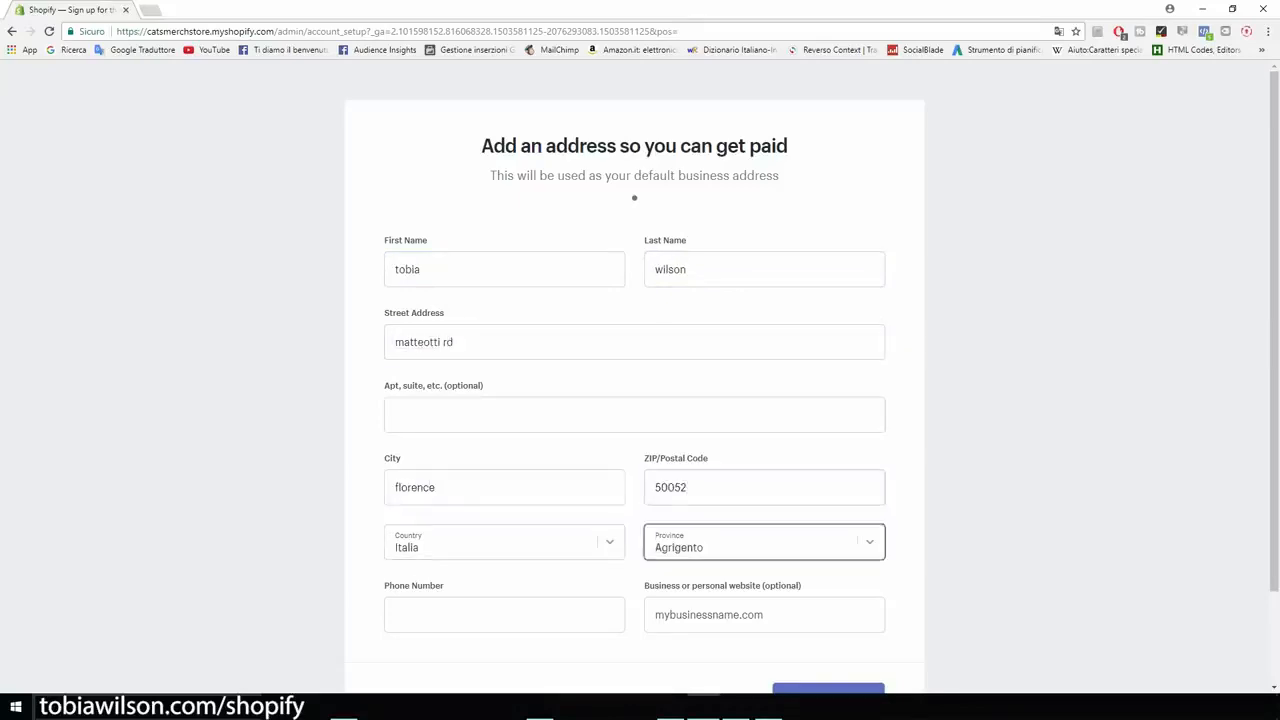
key("Tab")
left_click(764, 542)
type("fi")
key("Return")
Step: Enter the owner's phone number and submit the address details to enter the store
key("Tab")
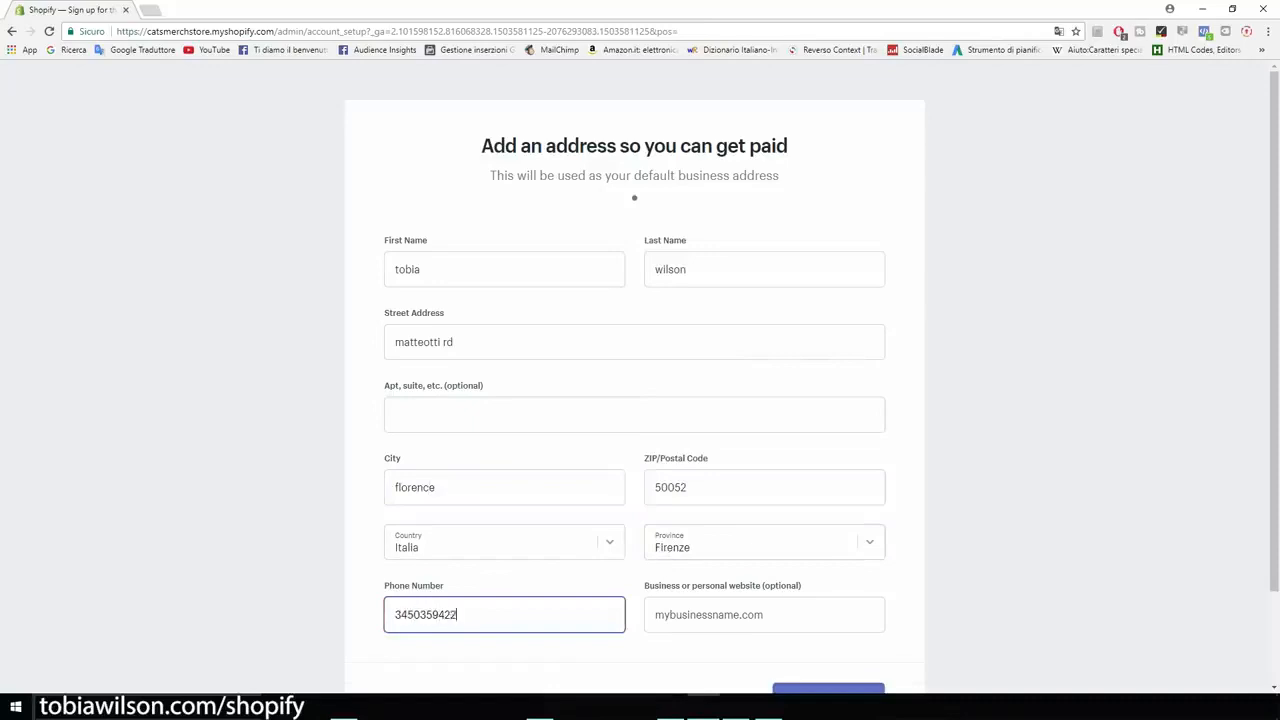
scroll(634, 400, "down", 2)
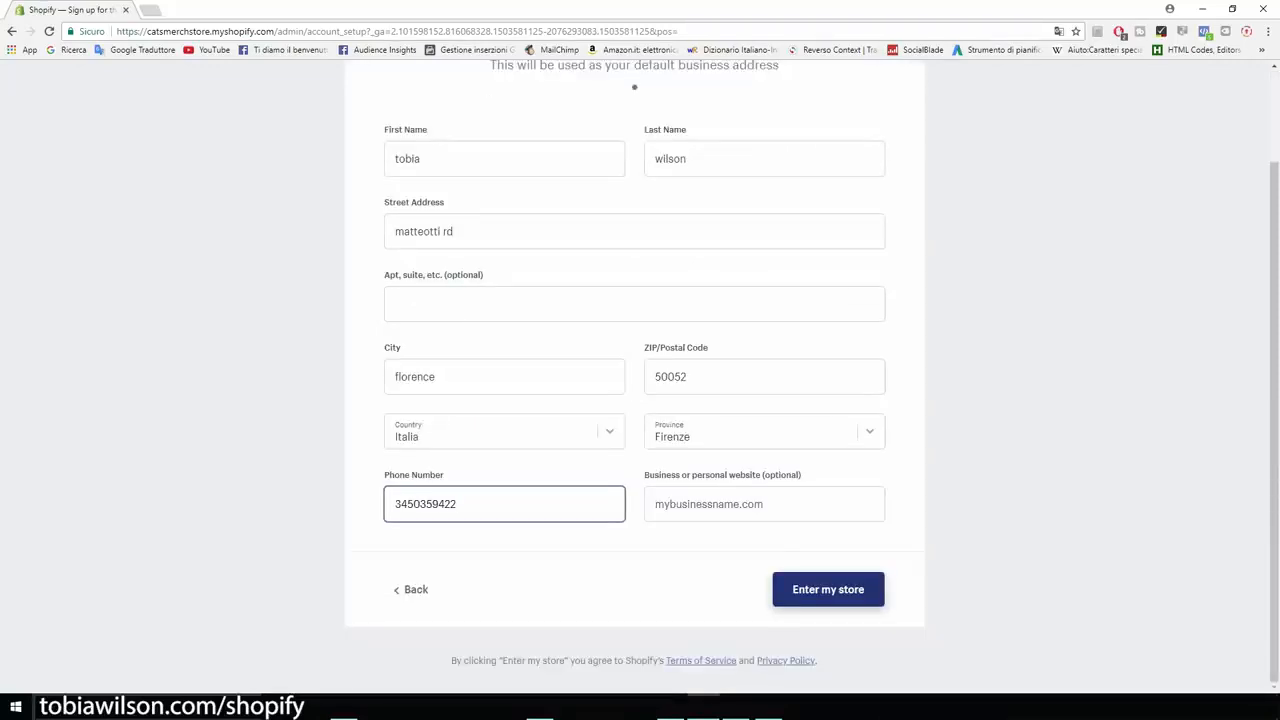
key("Return")
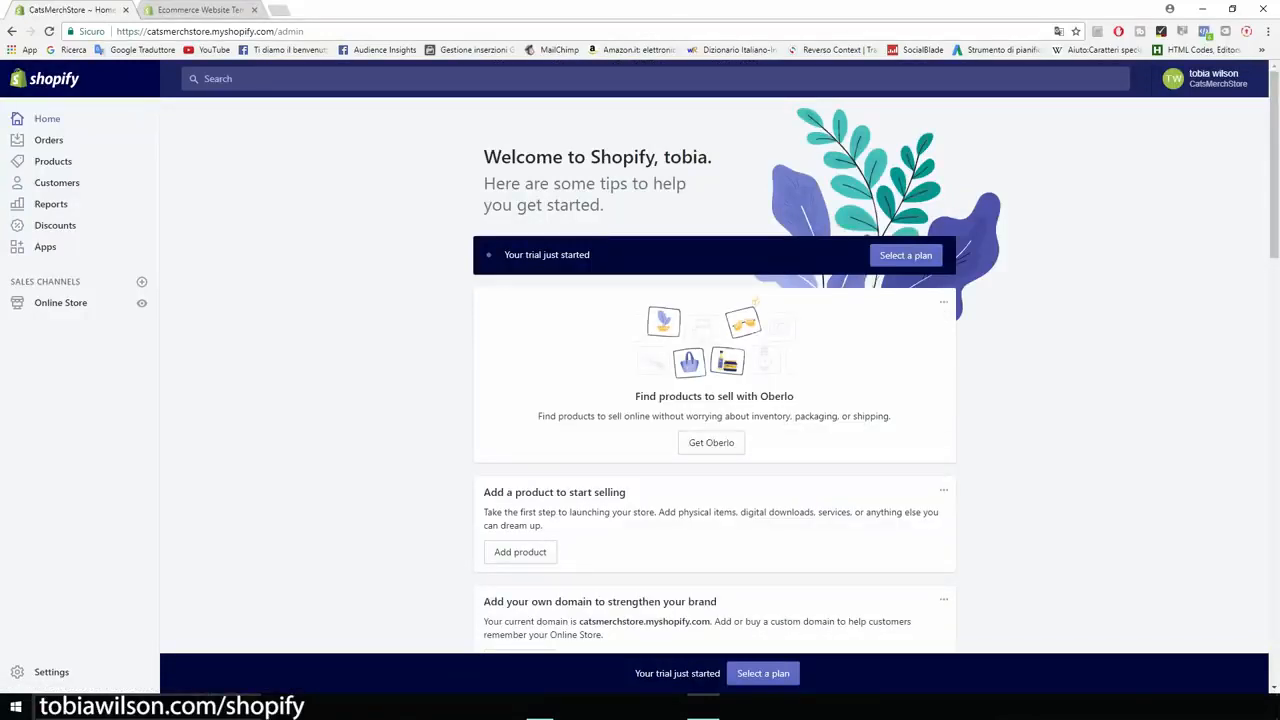
Step: Open the online store's theme settings and visit the Shopify Theme Store
scroll(714, 375, "down", 1)
scroll(714, 375, "up", 1)
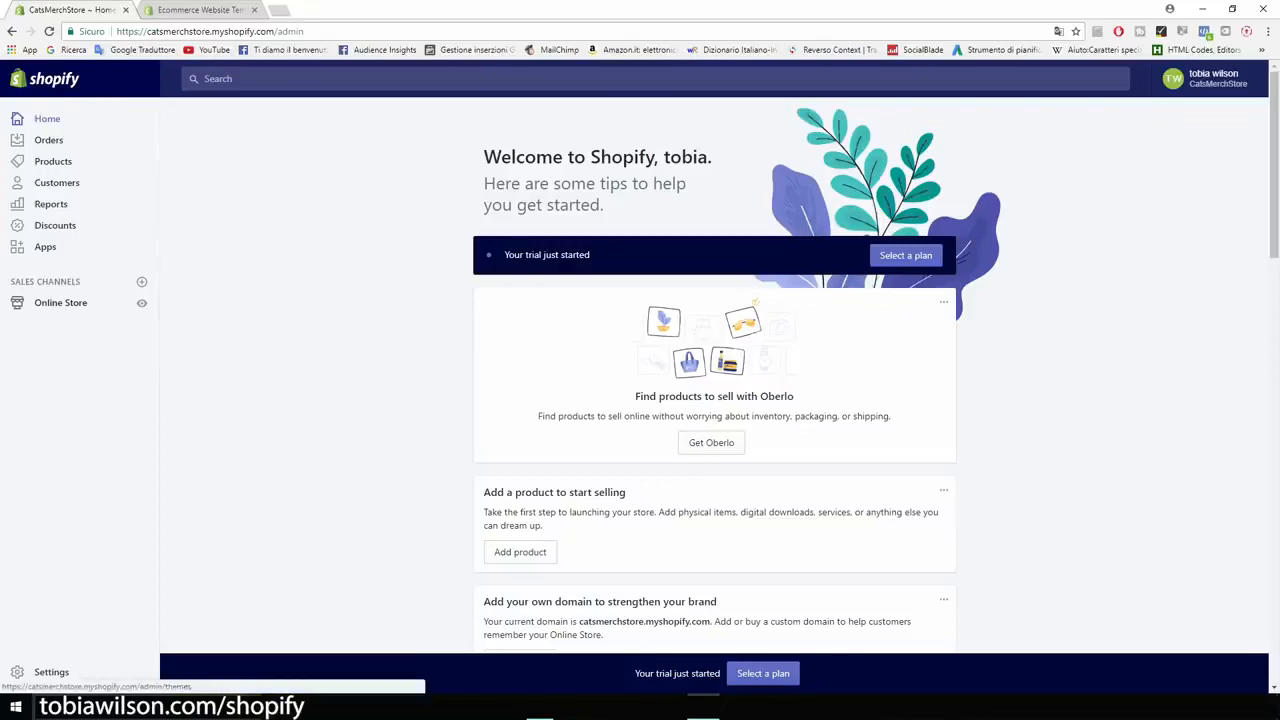
left_click(60, 302)
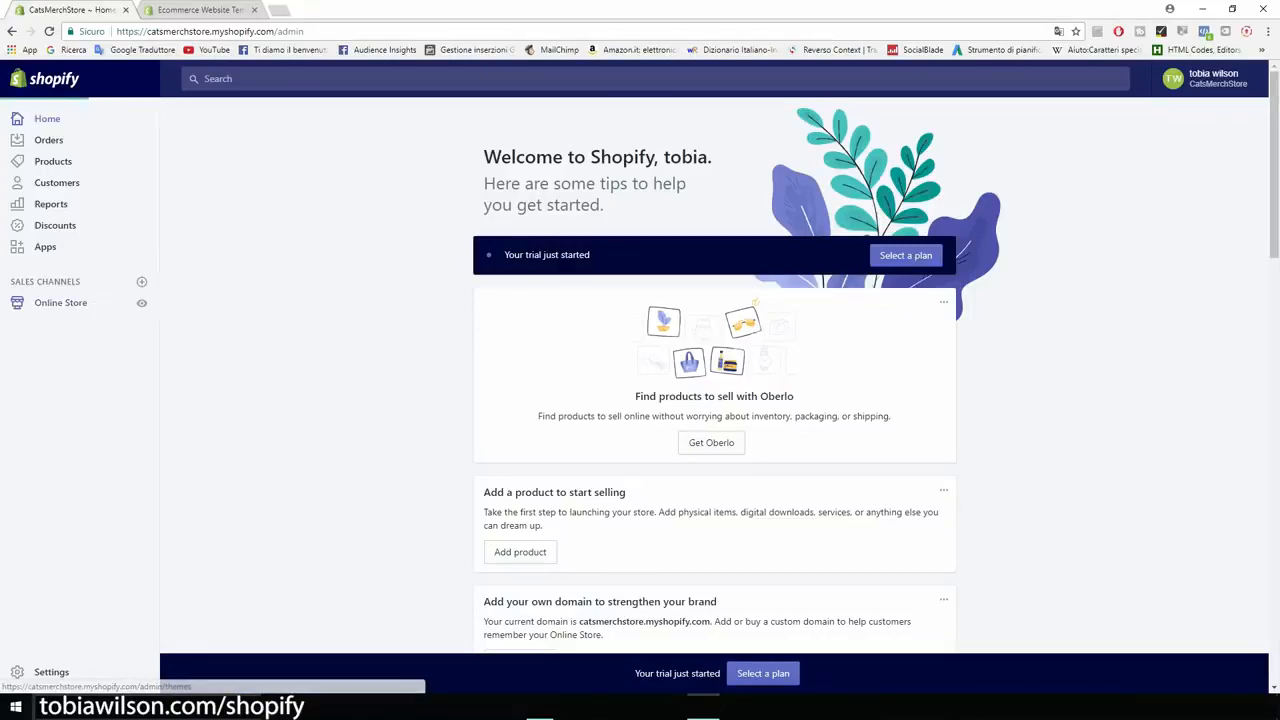
scroll(714, 380, "down", 3)
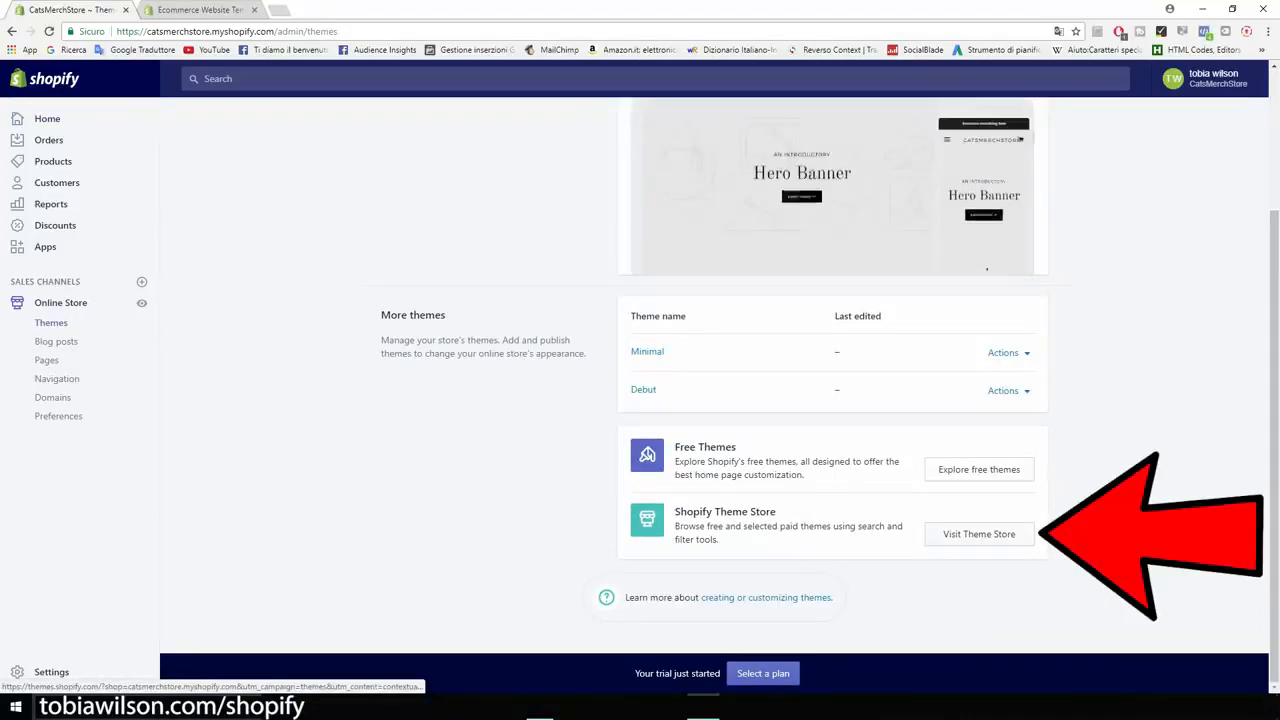
left_click(979, 534)
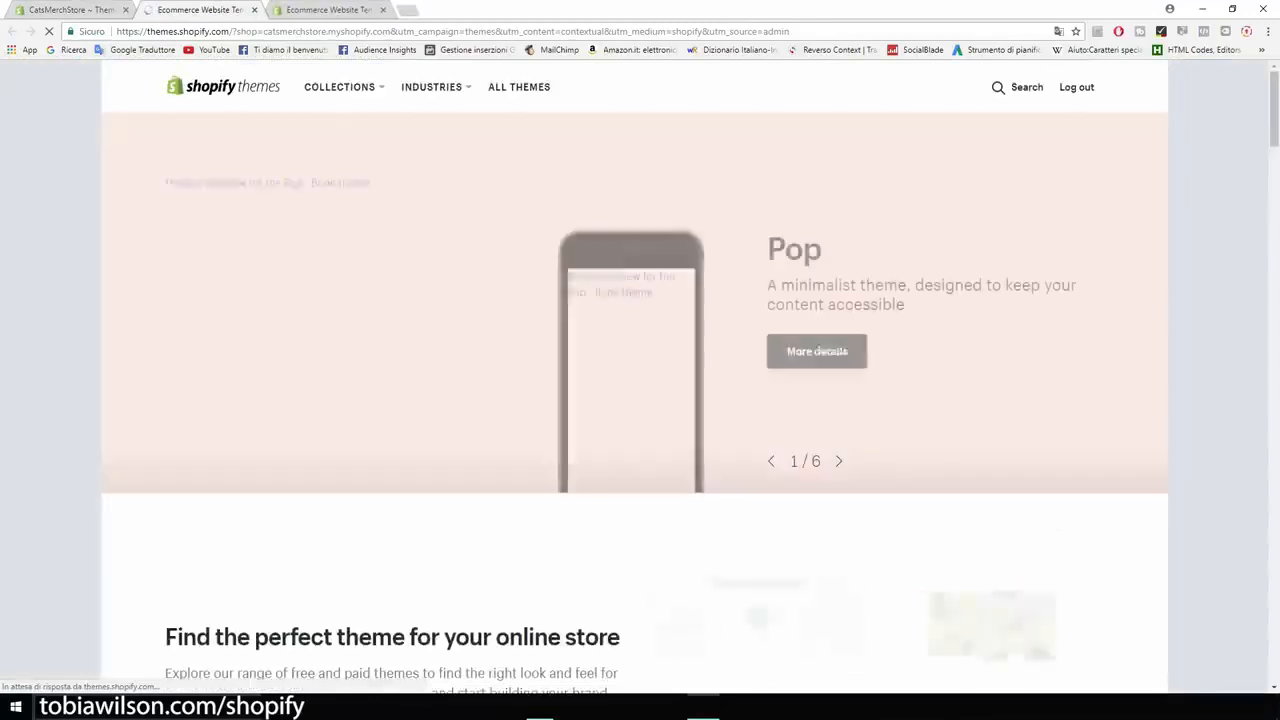
Step: Explore the full theme catalogue and filter it by price to Free themes only
scroll(640, 380, "down", 2)
scroll(640, 380, "down", 2)
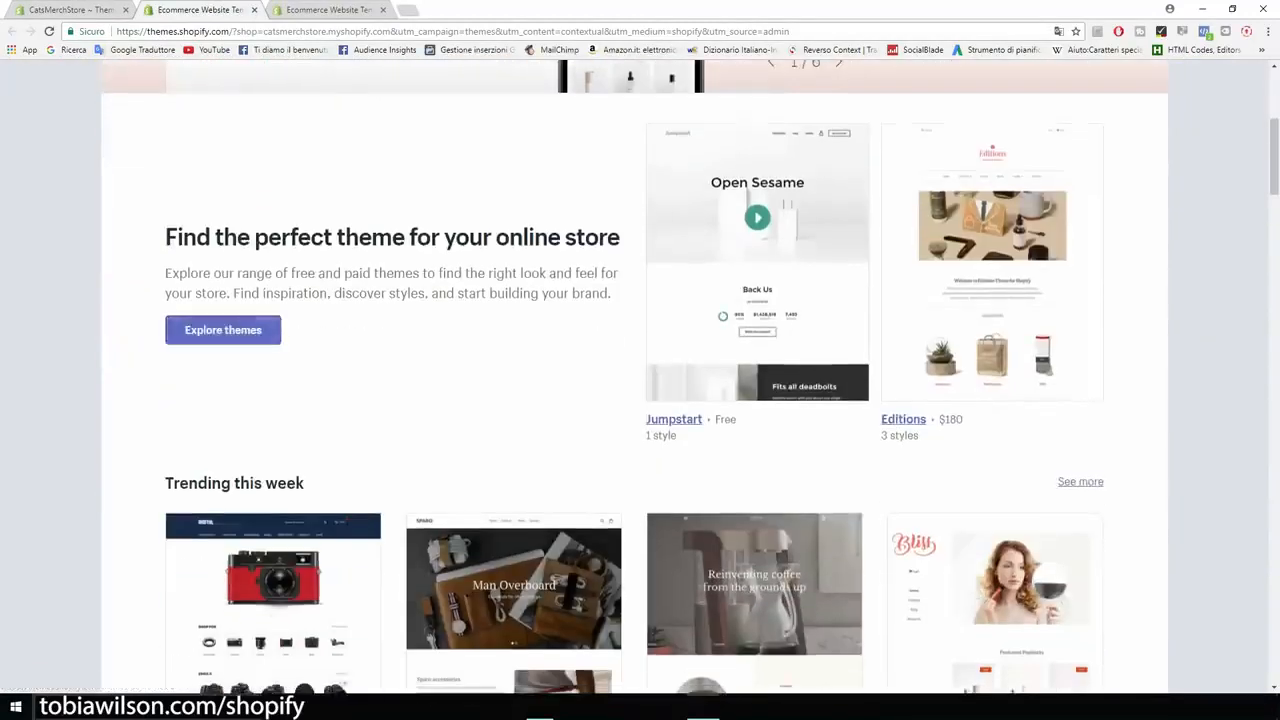
left_click(223, 330)
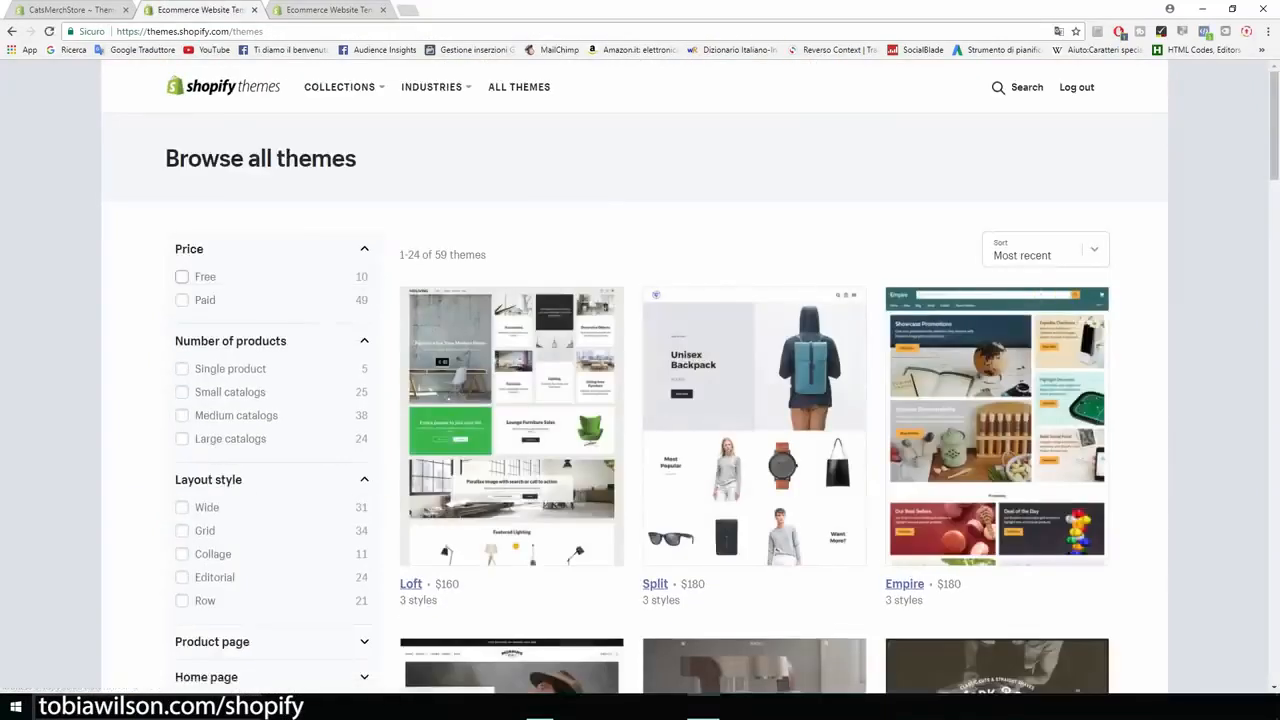
left_click(181, 276)
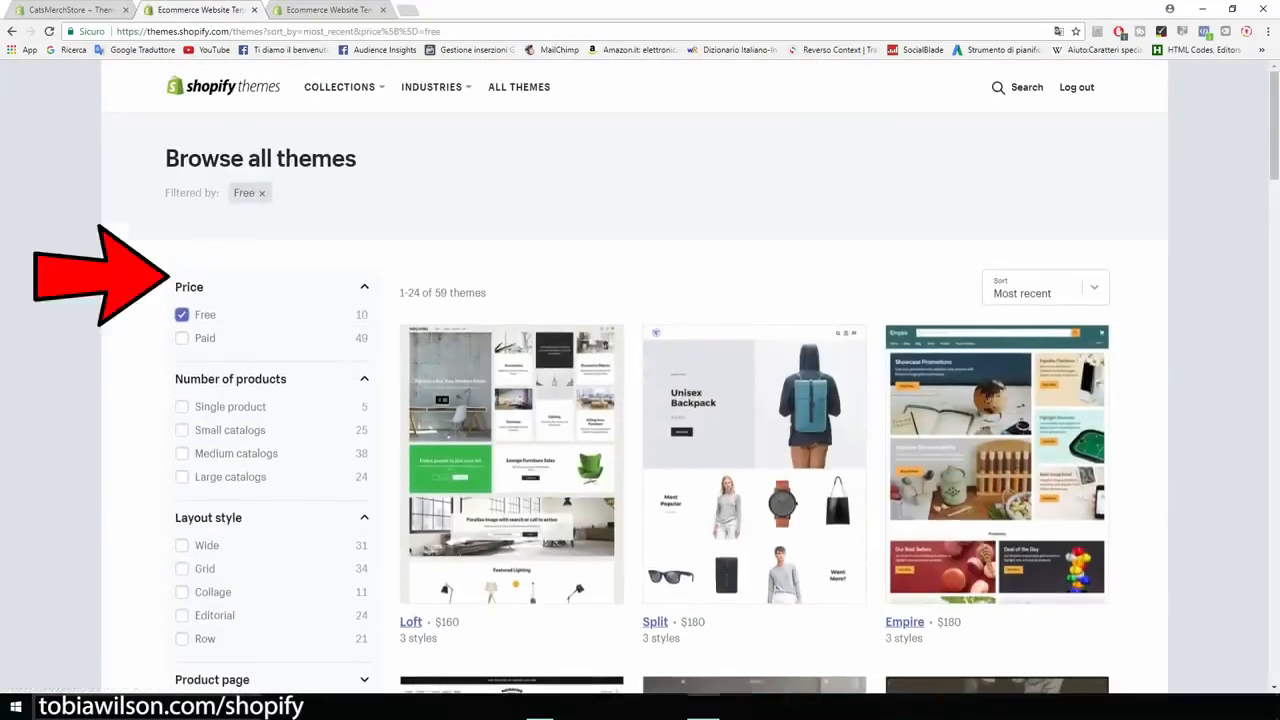
Step: Look through the free themes, examining the previews of options such as Boundless and Brooklyn
scroll(640, 380, "down", 5)
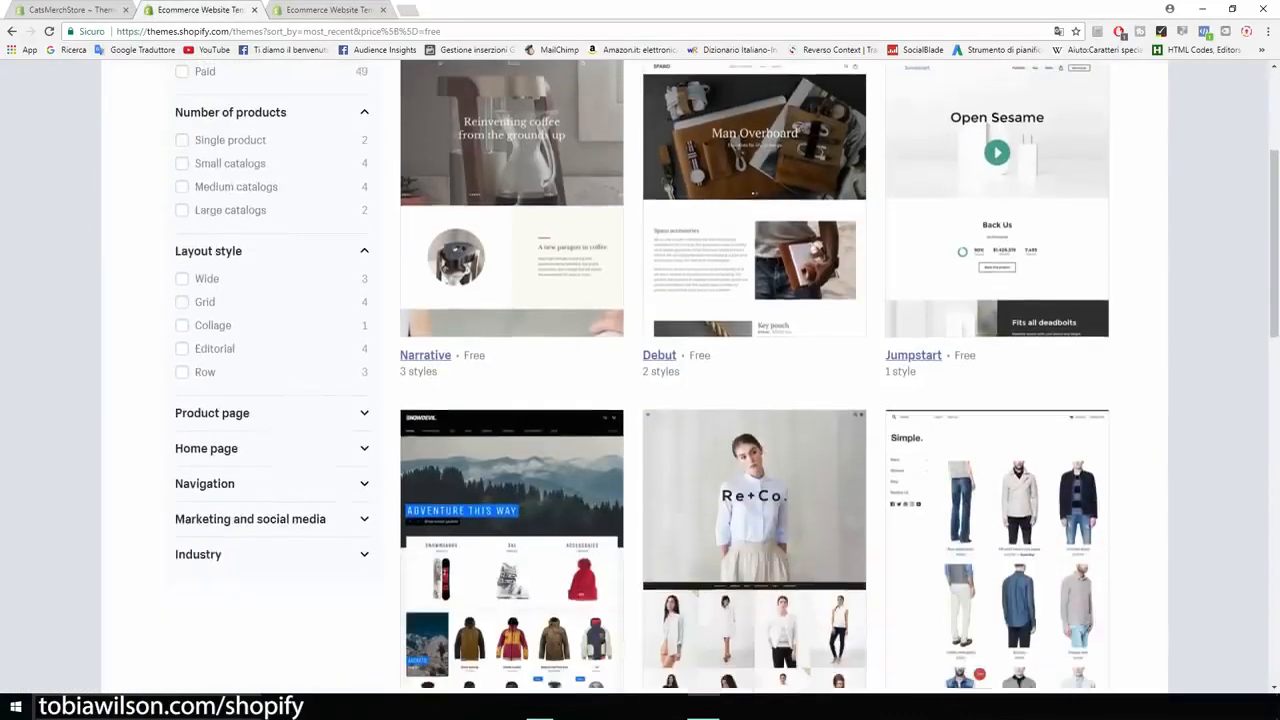
scroll(640, 380, "down", 1)
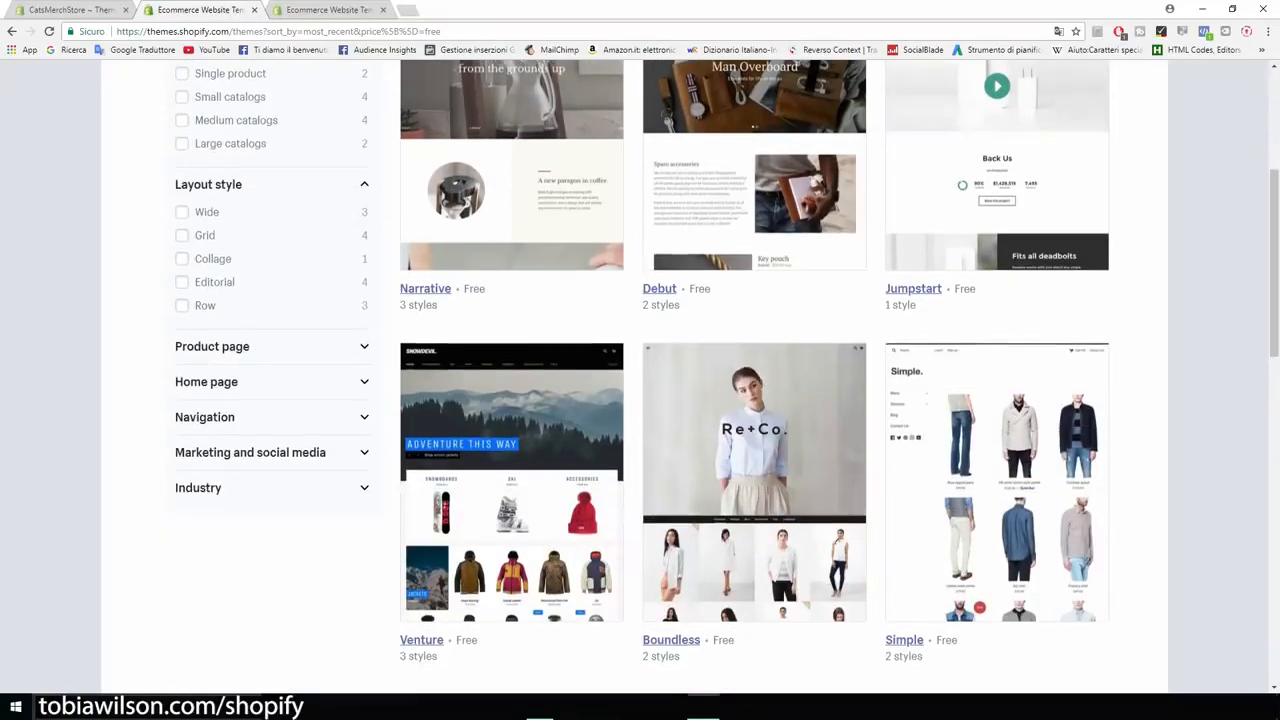
scroll(640, 380, "down", 1)
scroll(640, 380, "down", 5)
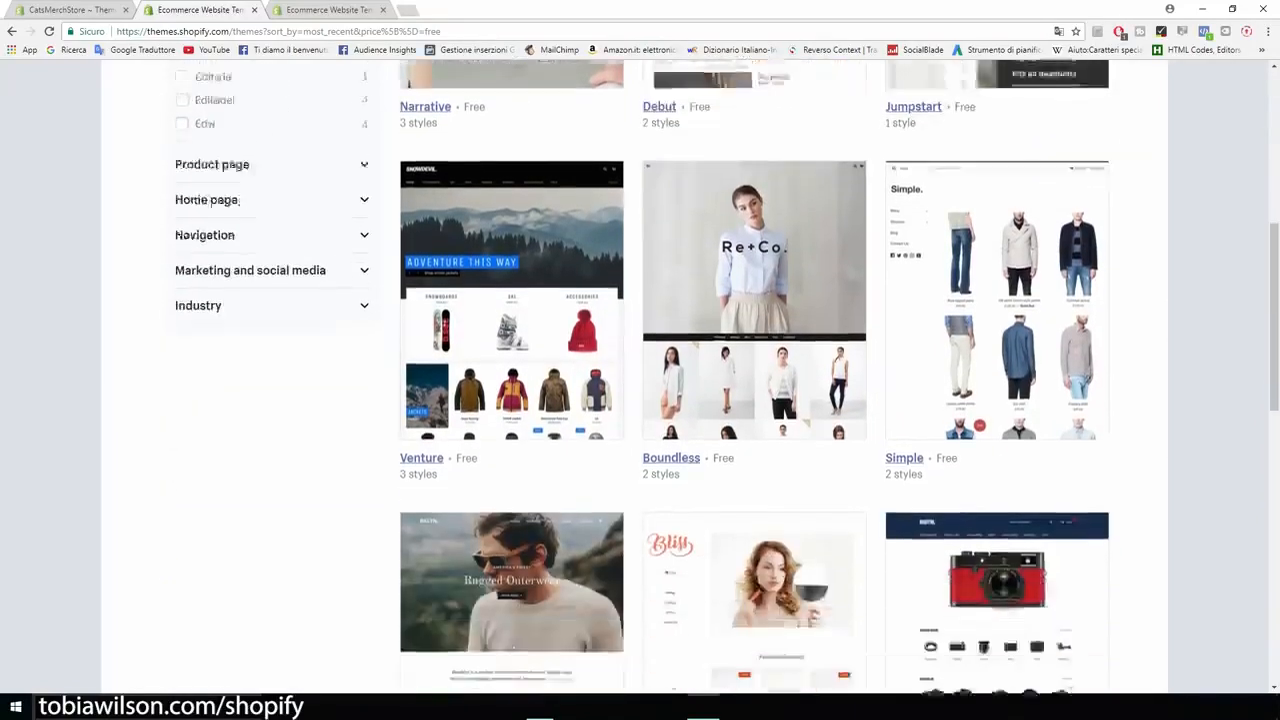
scroll(512, 380, "down", 2)
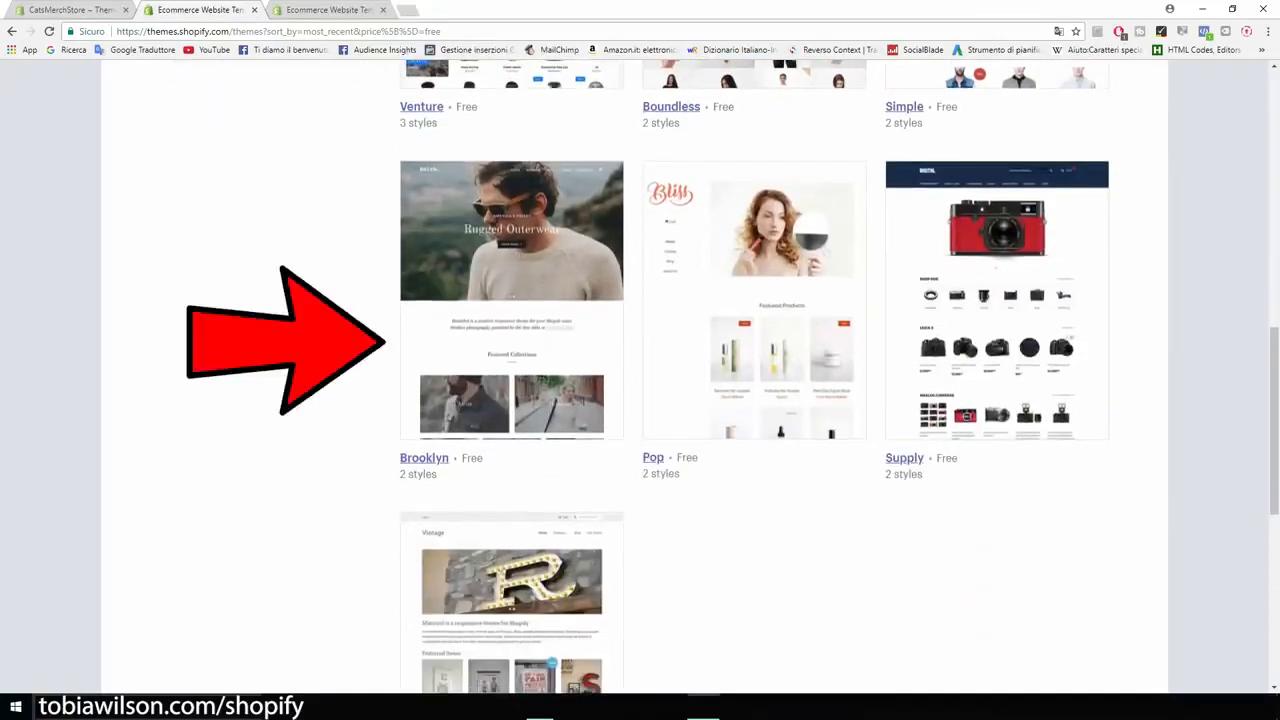
scroll(512, 380, "up", 3)
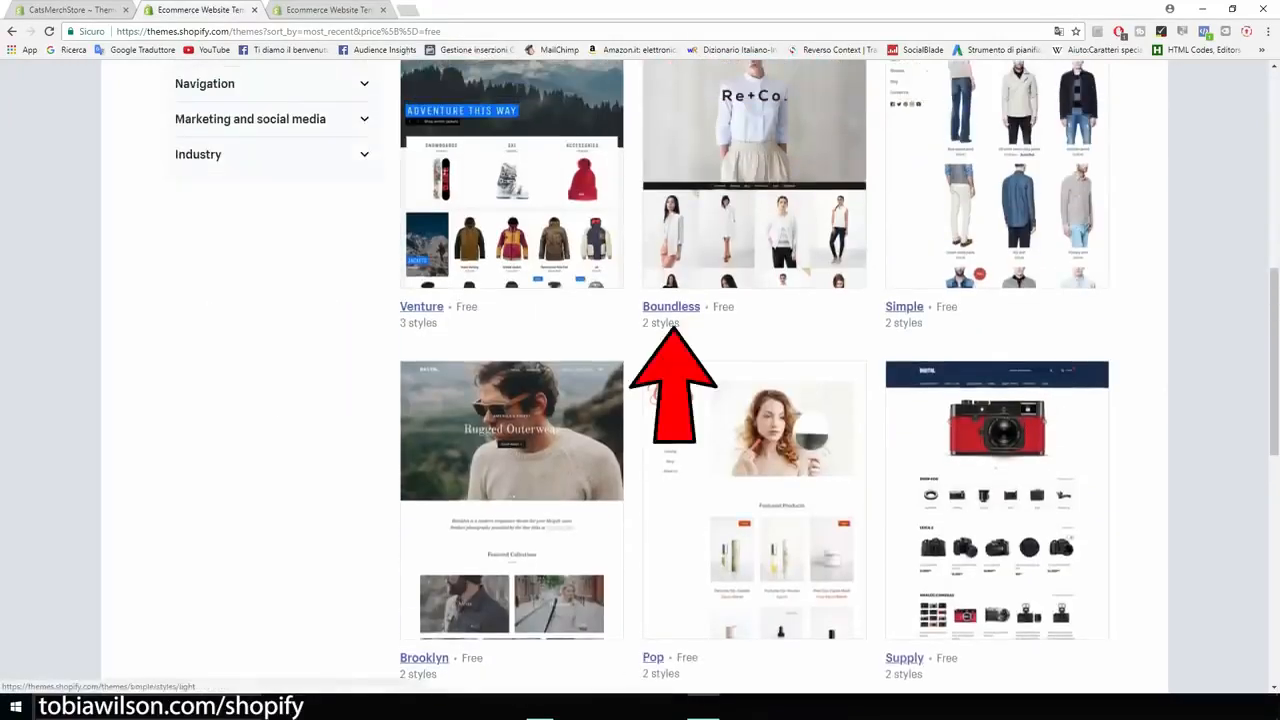
scroll(512, 380, "down", 2)
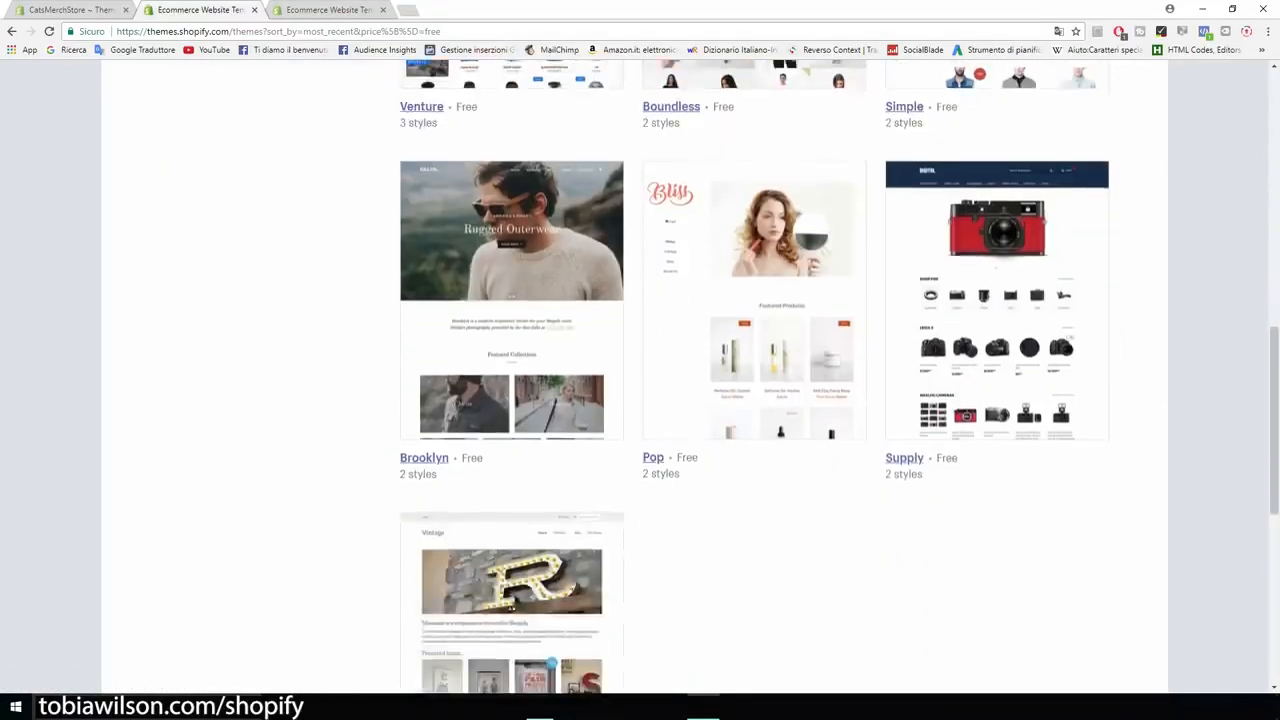
scroll(512, 380, "up", 1)
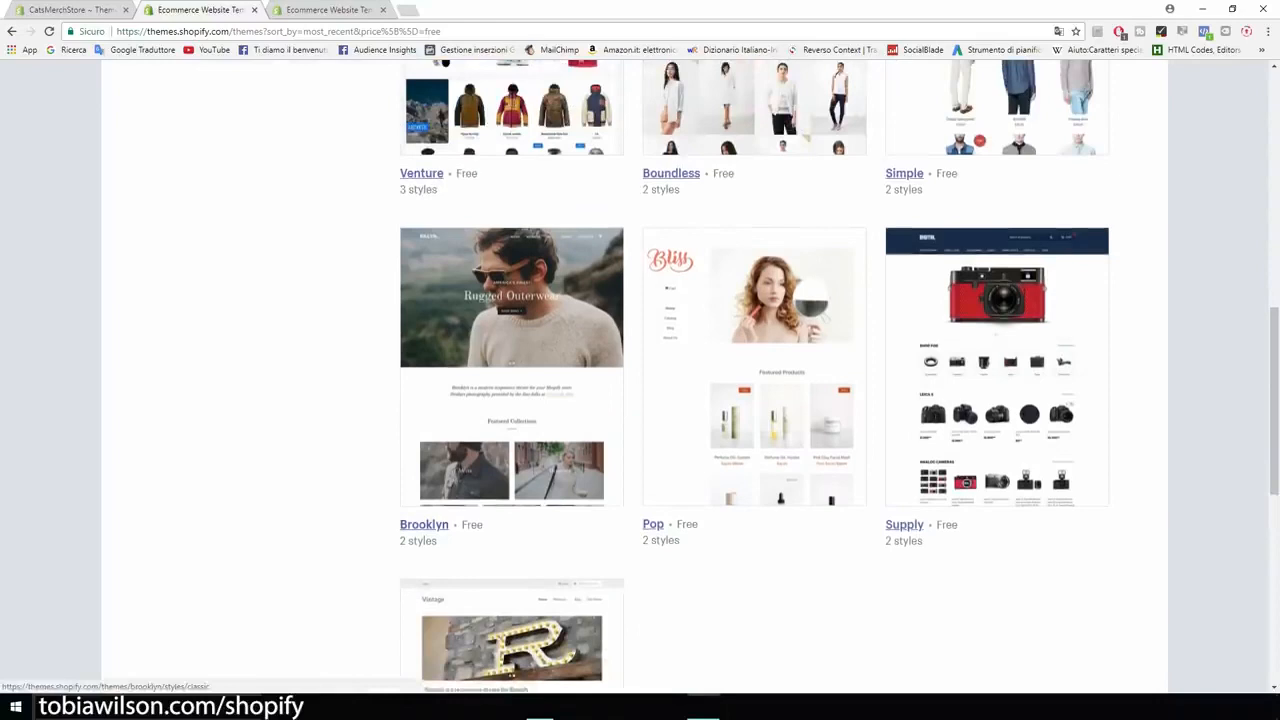
Step: Open the Brooklyn theme's page, check its Playful style, and select the Classic style
left_click(424, 525)
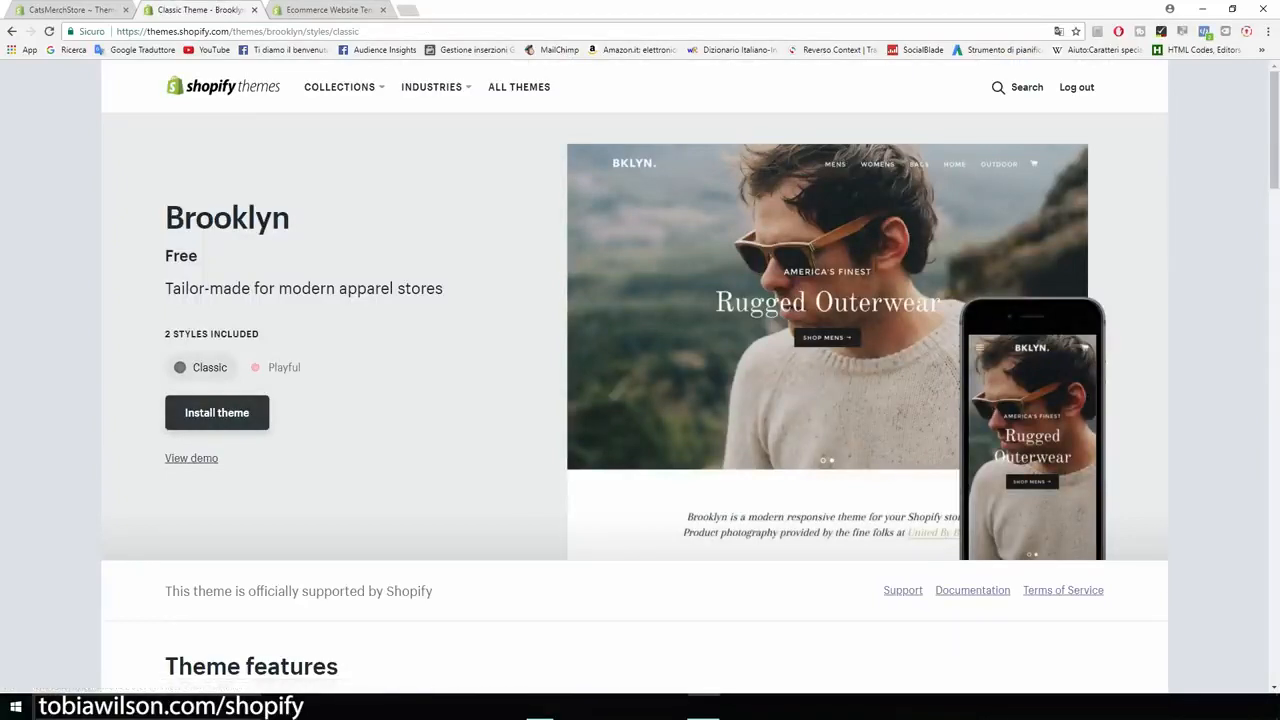
left_click(276, 367)
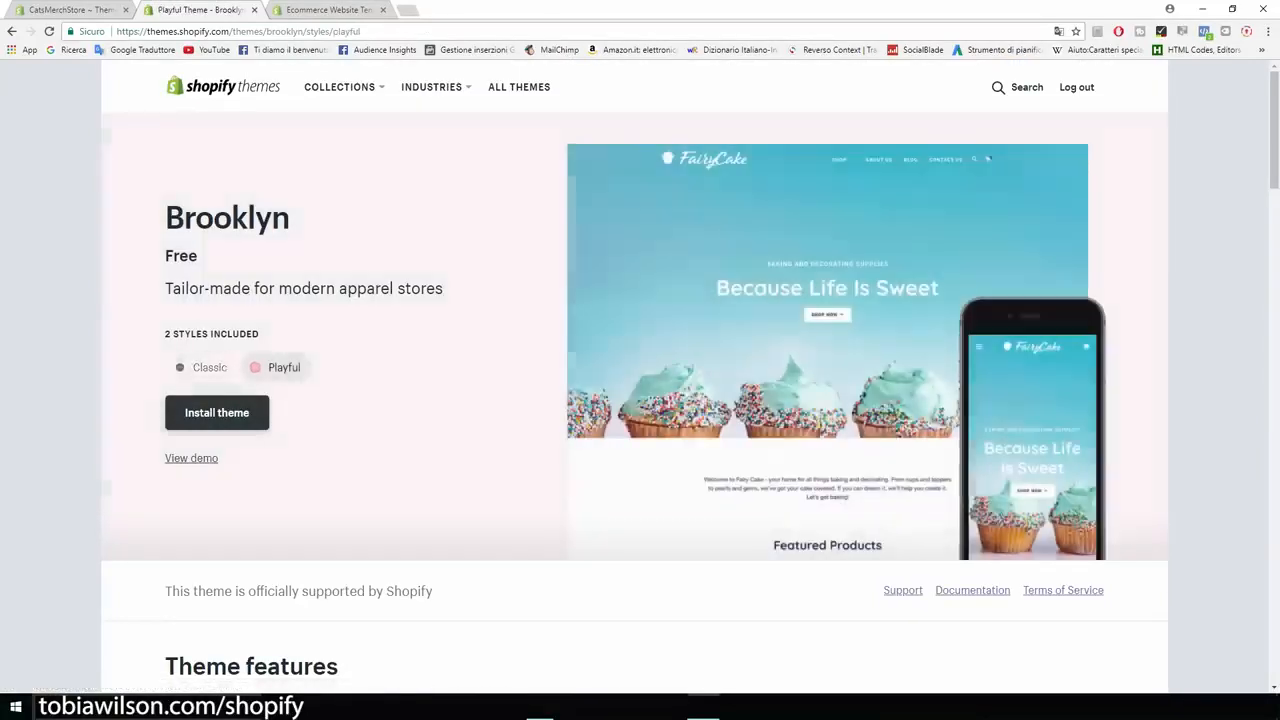
left_click(201, 367)
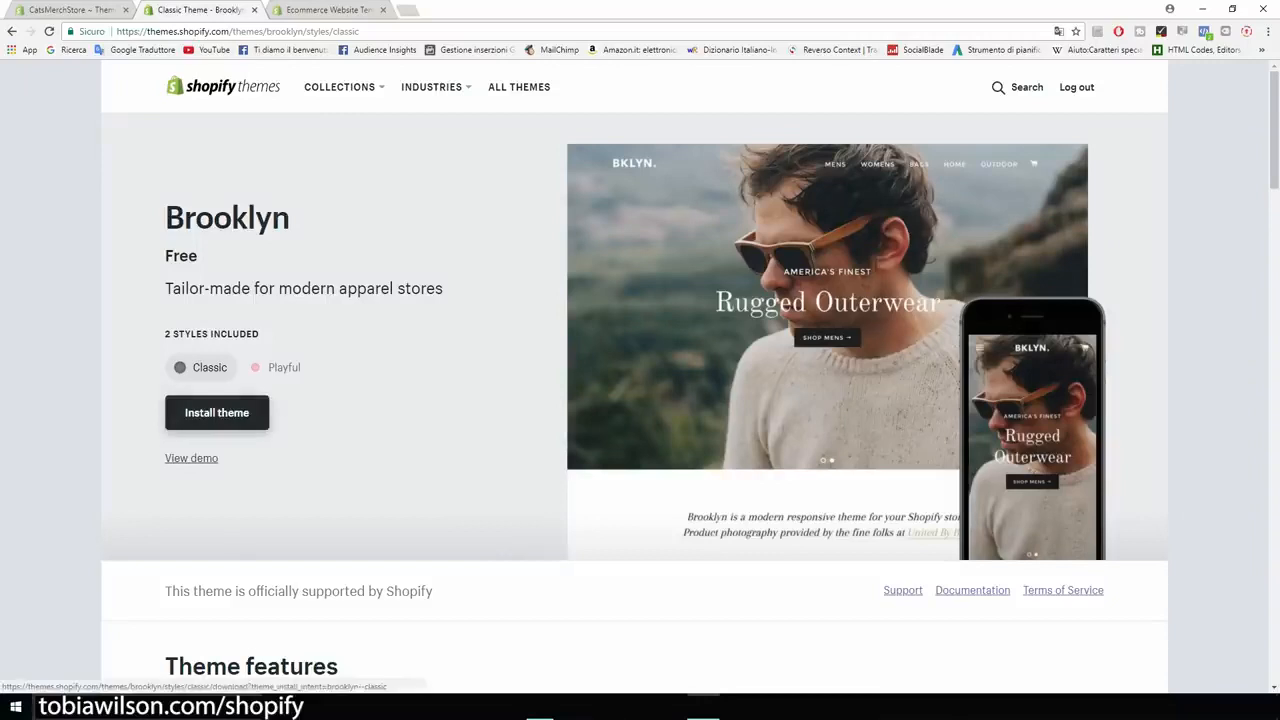
Step: Install the Brooklyn theme, publish it as the store's theme, and go to the theme manager
left_click(217, 412)
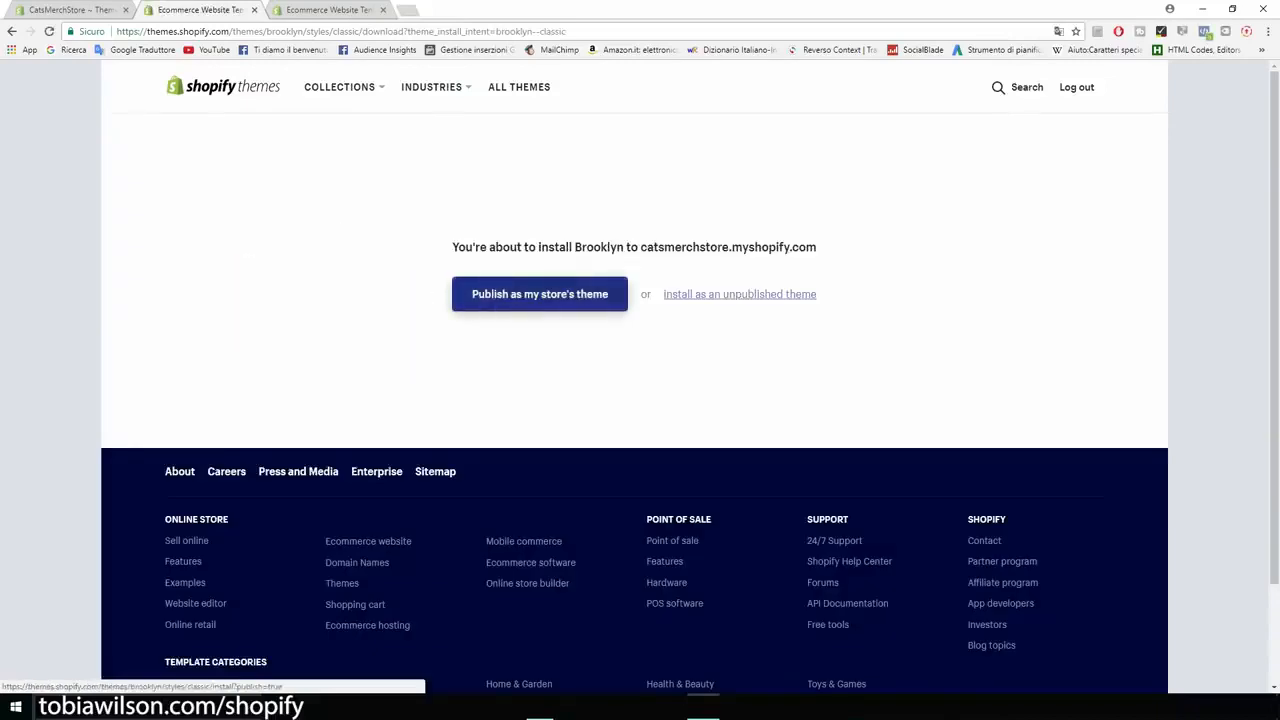
left_click(540, 294)
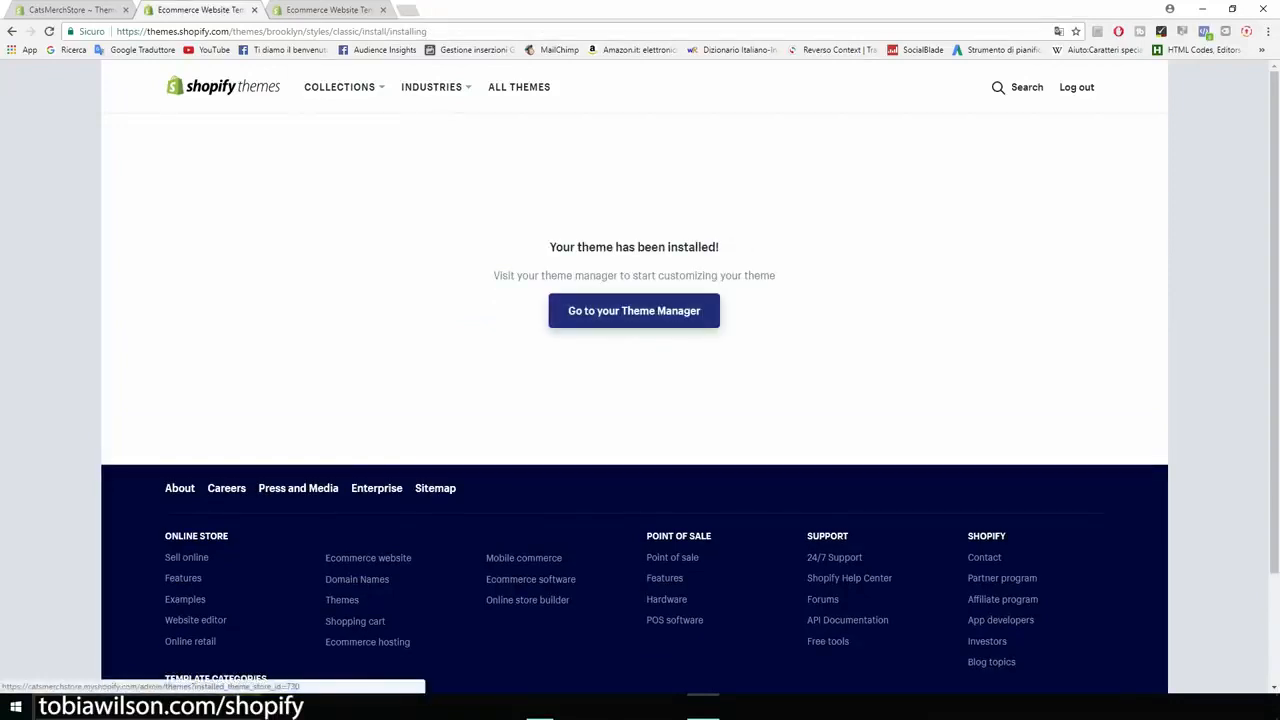
left_click(634, 310)
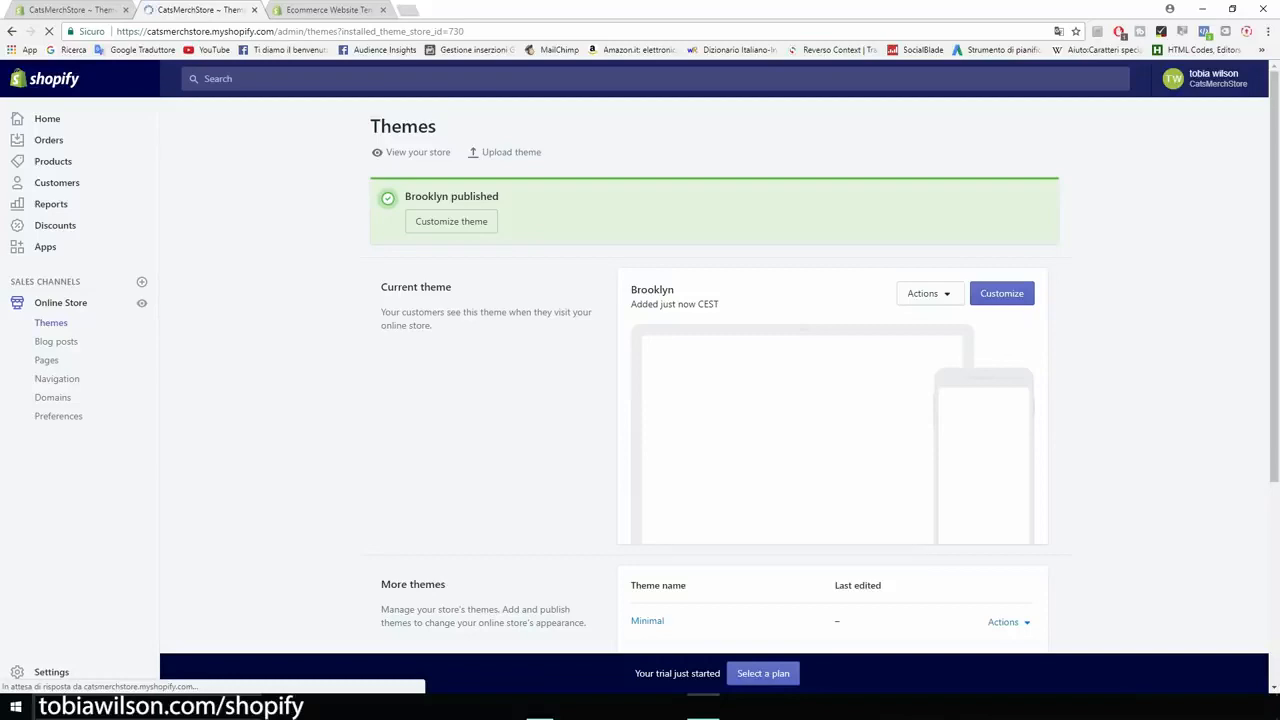
Step: Open the published Brooklyn theme for customization and look over the home page preview
scroll(715, 400, "down", 2)
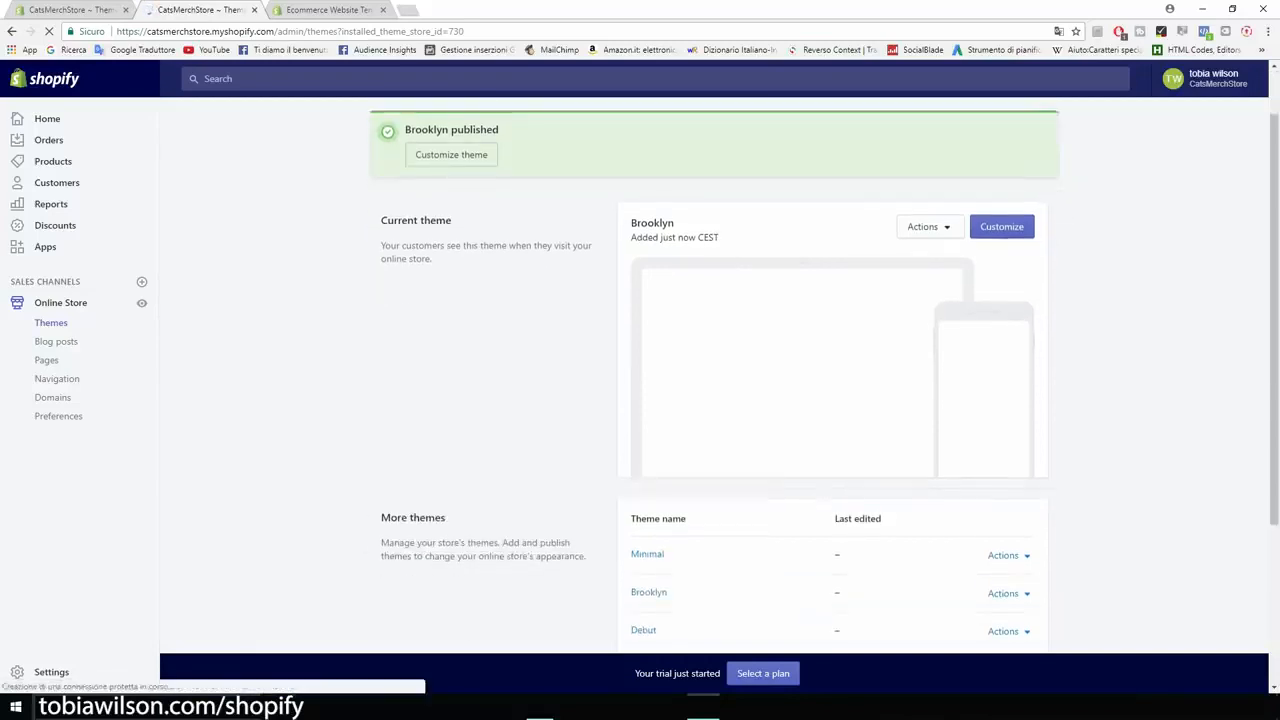
scroll(715, 400, "up", 1)
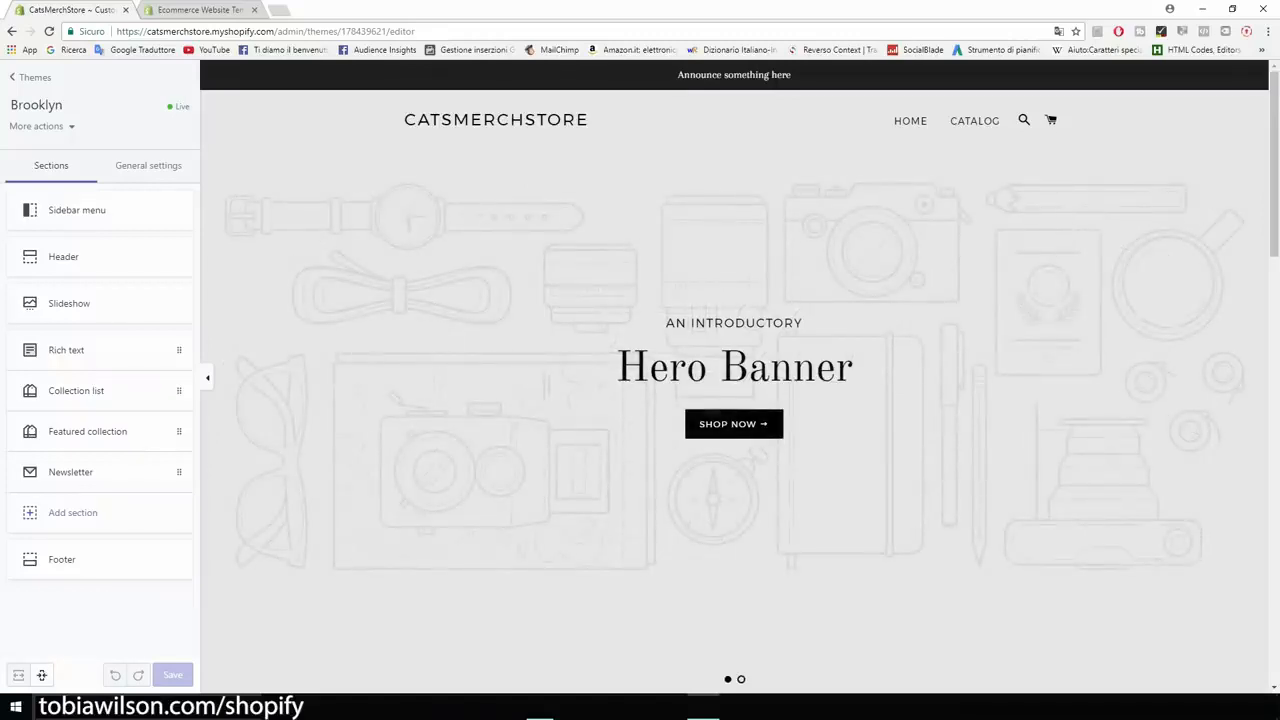
scroll(734, 375, "down", 1)
scroll(734, 375, "up", 1)
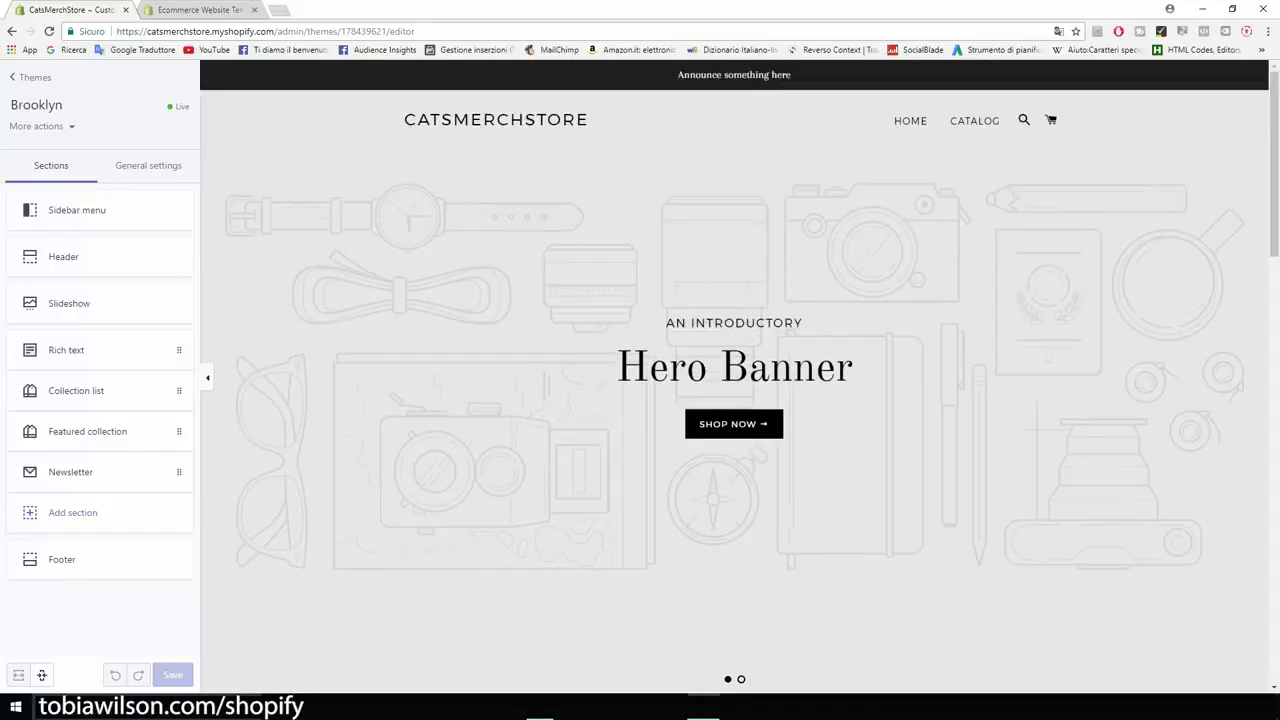
scroll(734, 375, "down", 1)
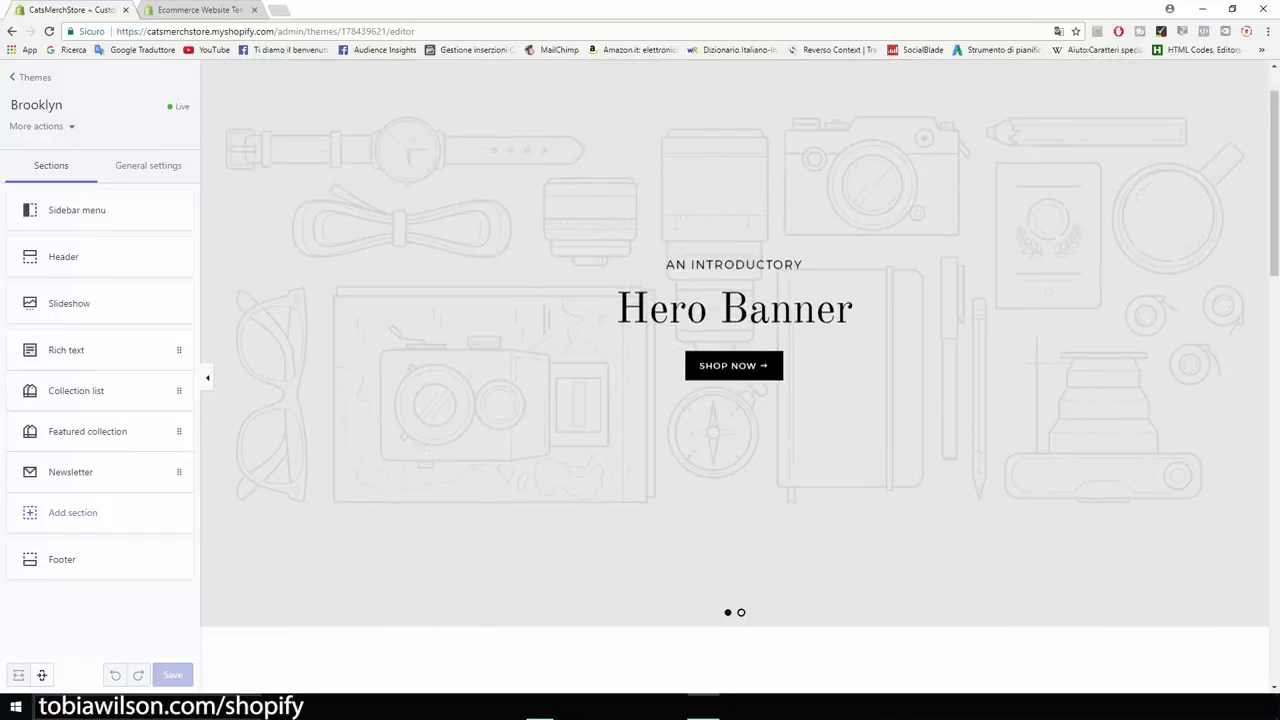
scroll(734, 375, "up", 1)
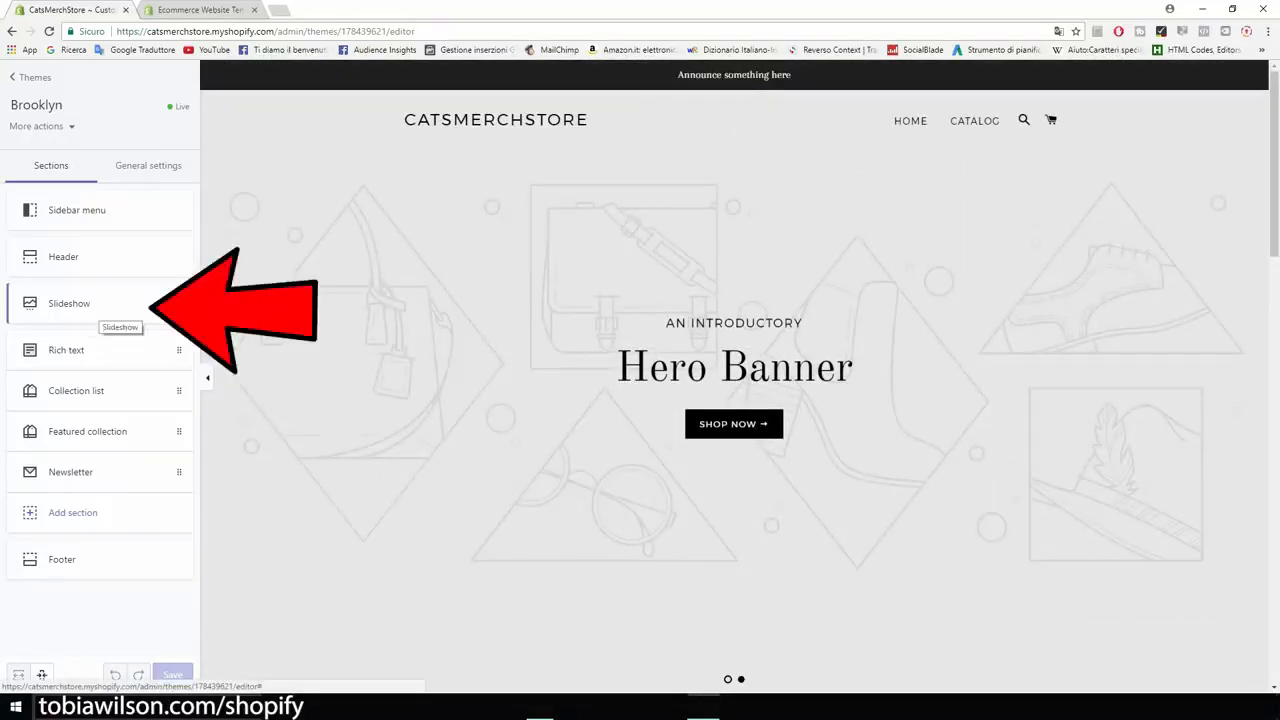
Step: Delete the second slide from the home page slideshow and return to the section list
left_click(90, 305)
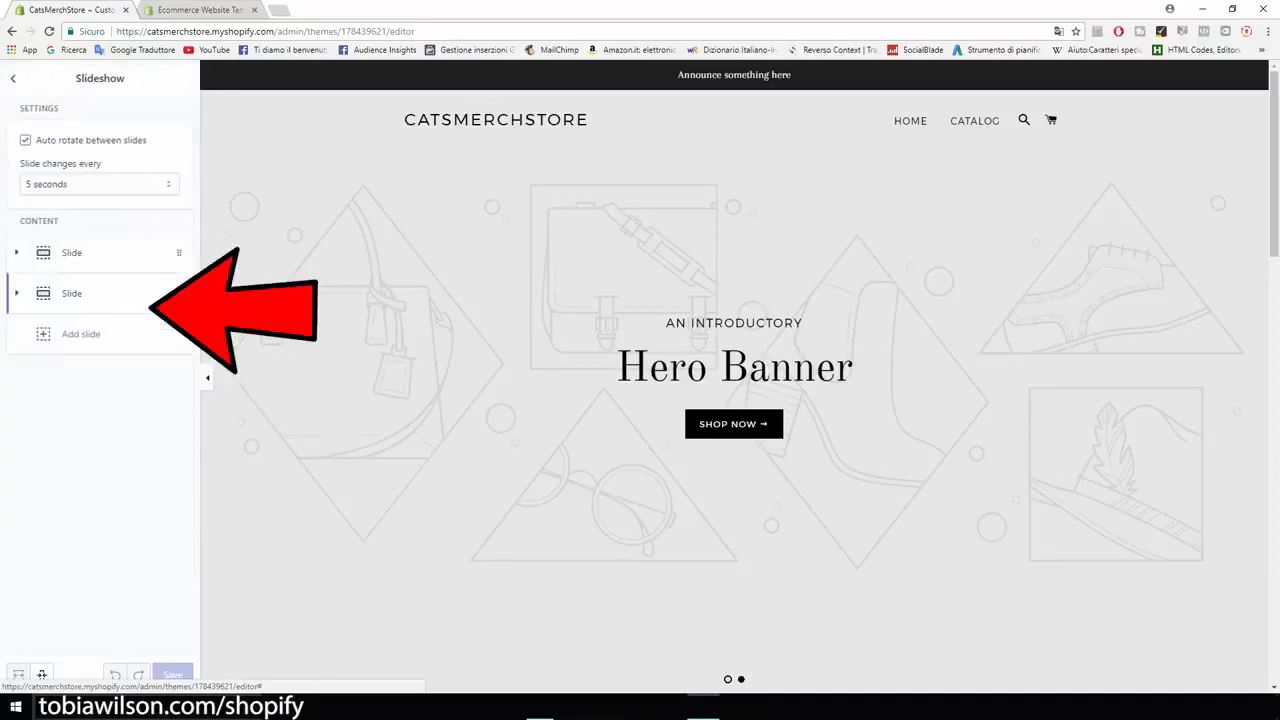
left_click(72, 293)
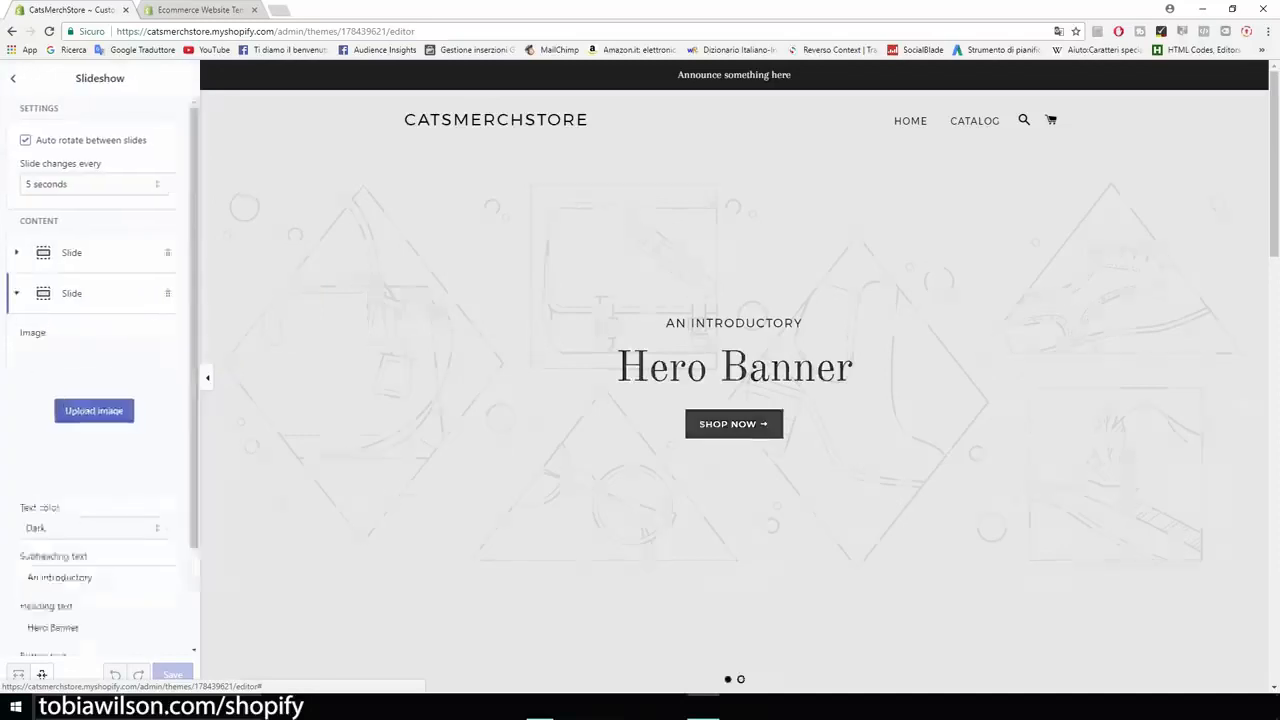
scroll(94, 375, "down", 2)
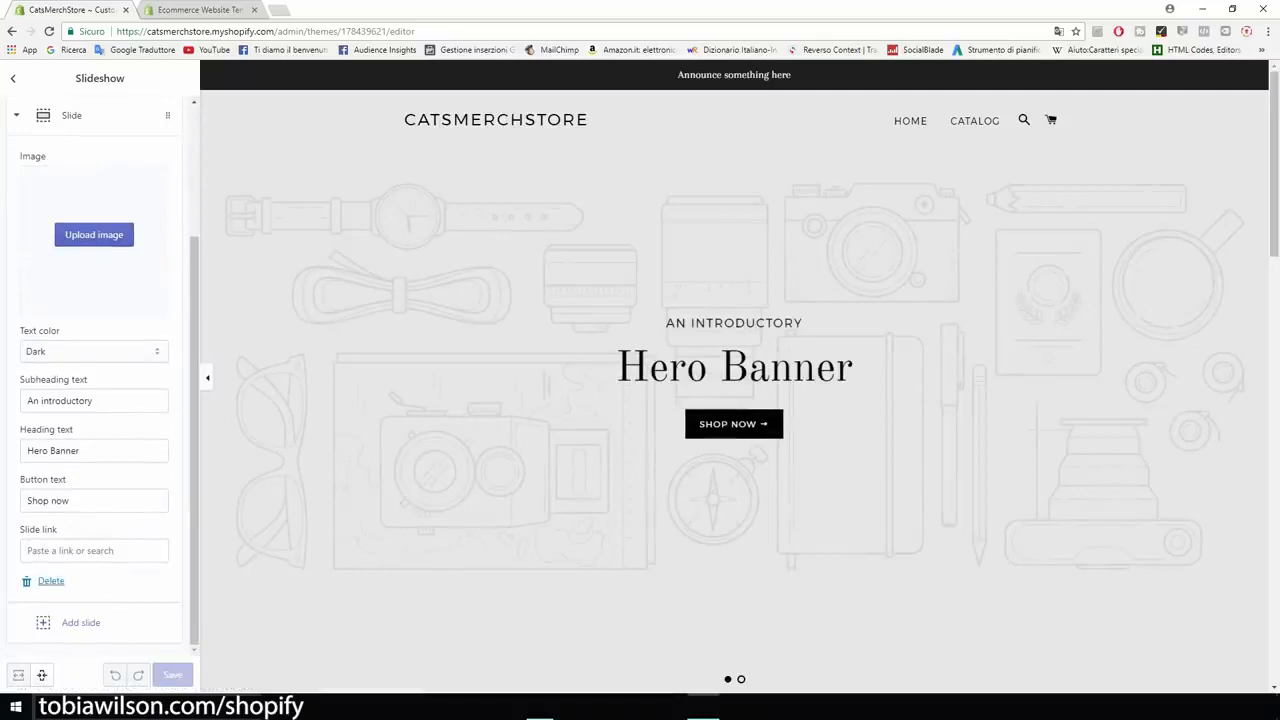
left_click(50, 583)
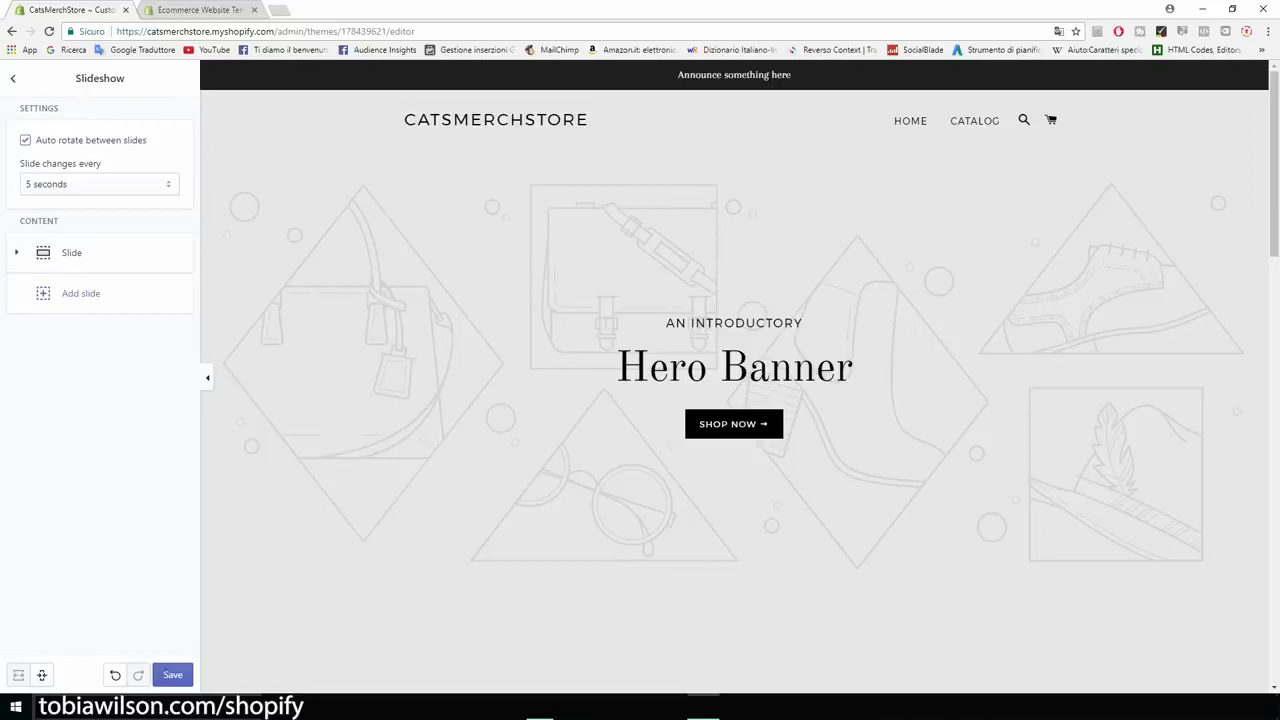
left_click(13, 78)
Step: Delete the Collection list section from the home page and save the theme
scroll(734, 376, "down", 8)
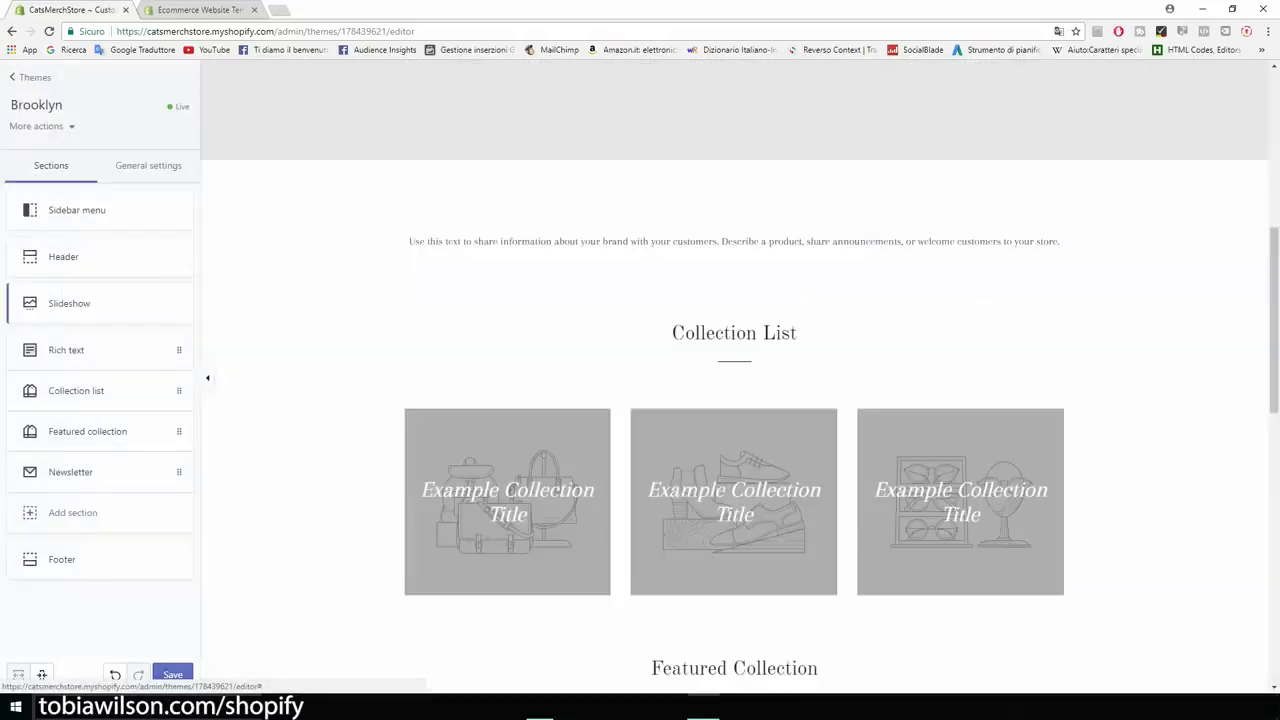
scroll(734, 376, "down", 2)
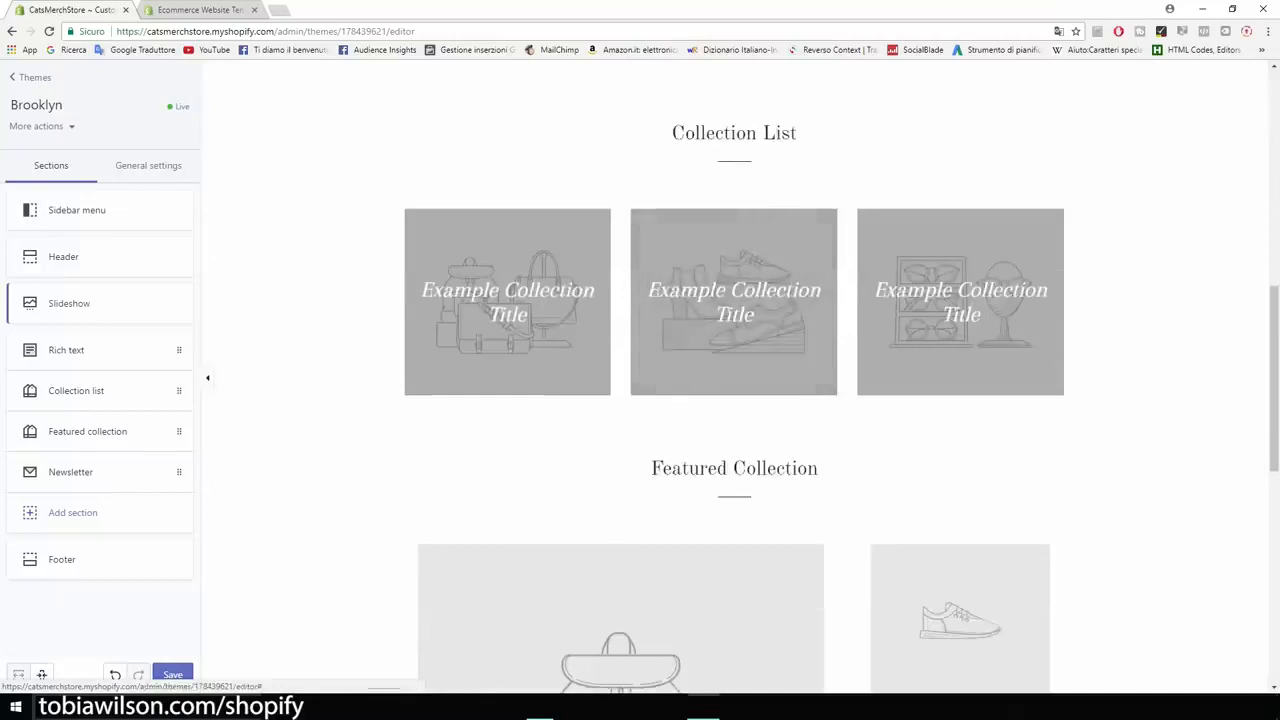
scroll(734, 376, "down", 3)
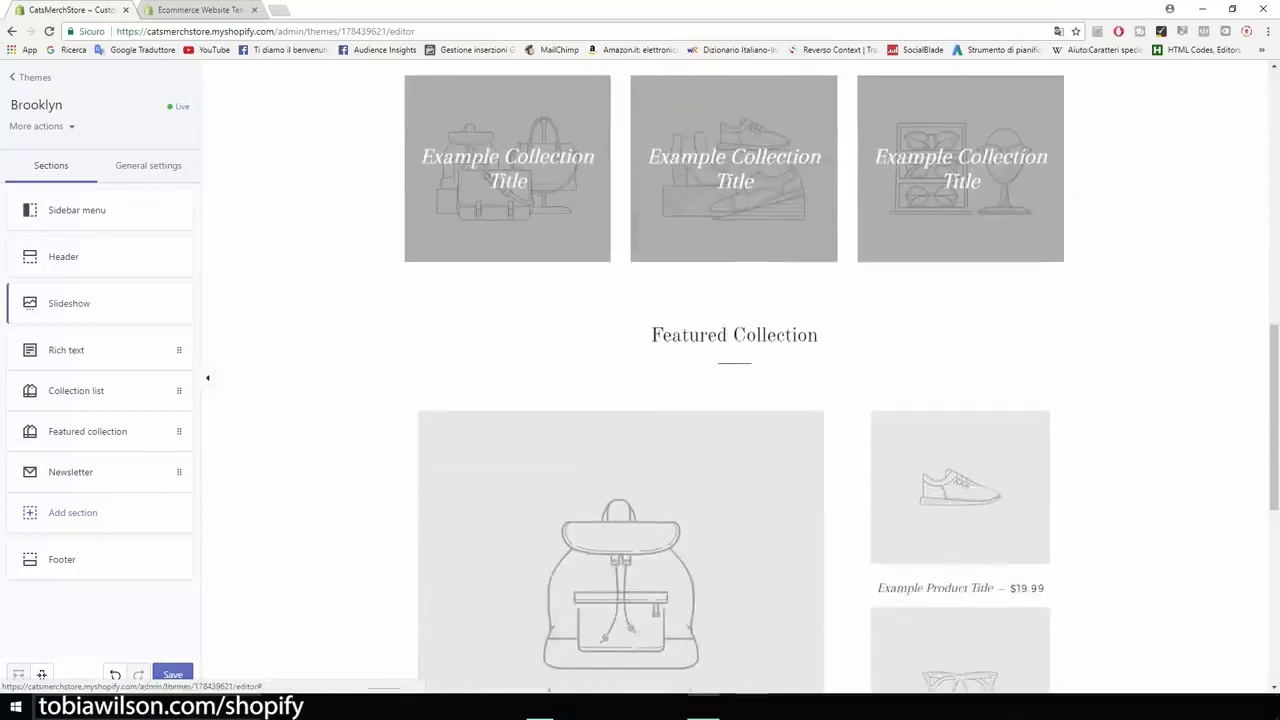
left_click_drag(651, 335, 817, 335)
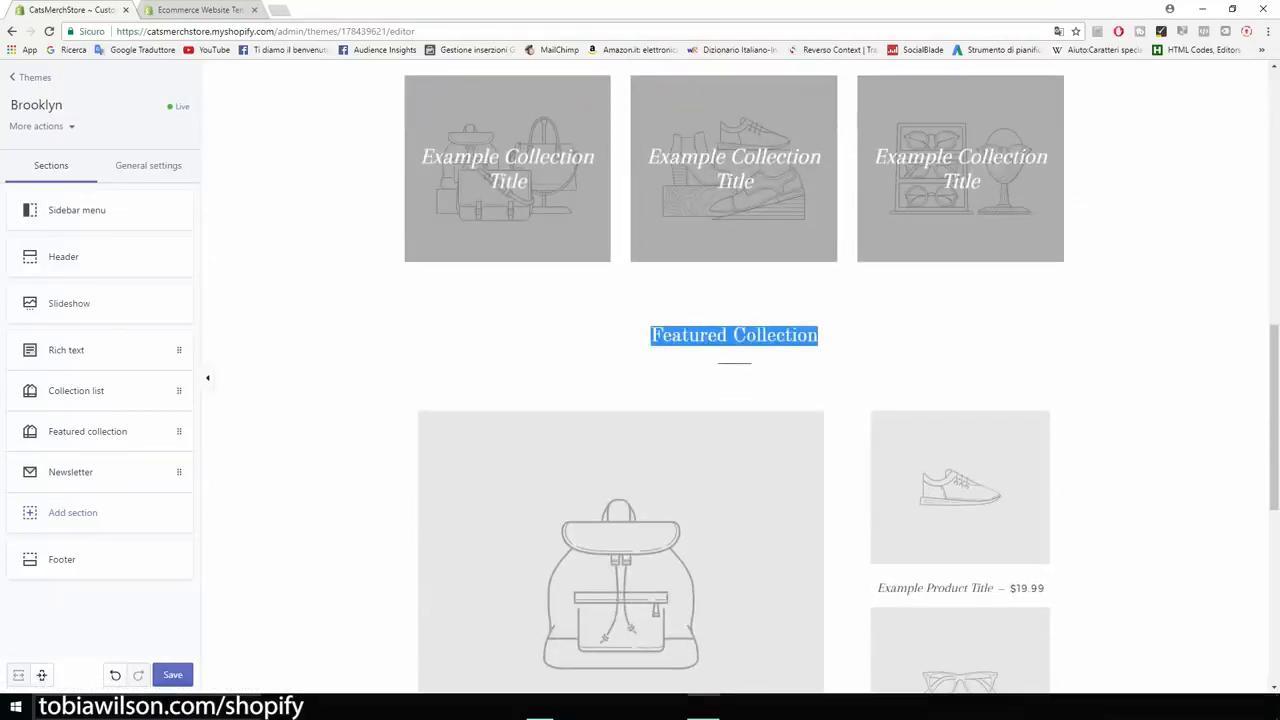
scroll(734, 376, "up", 2)
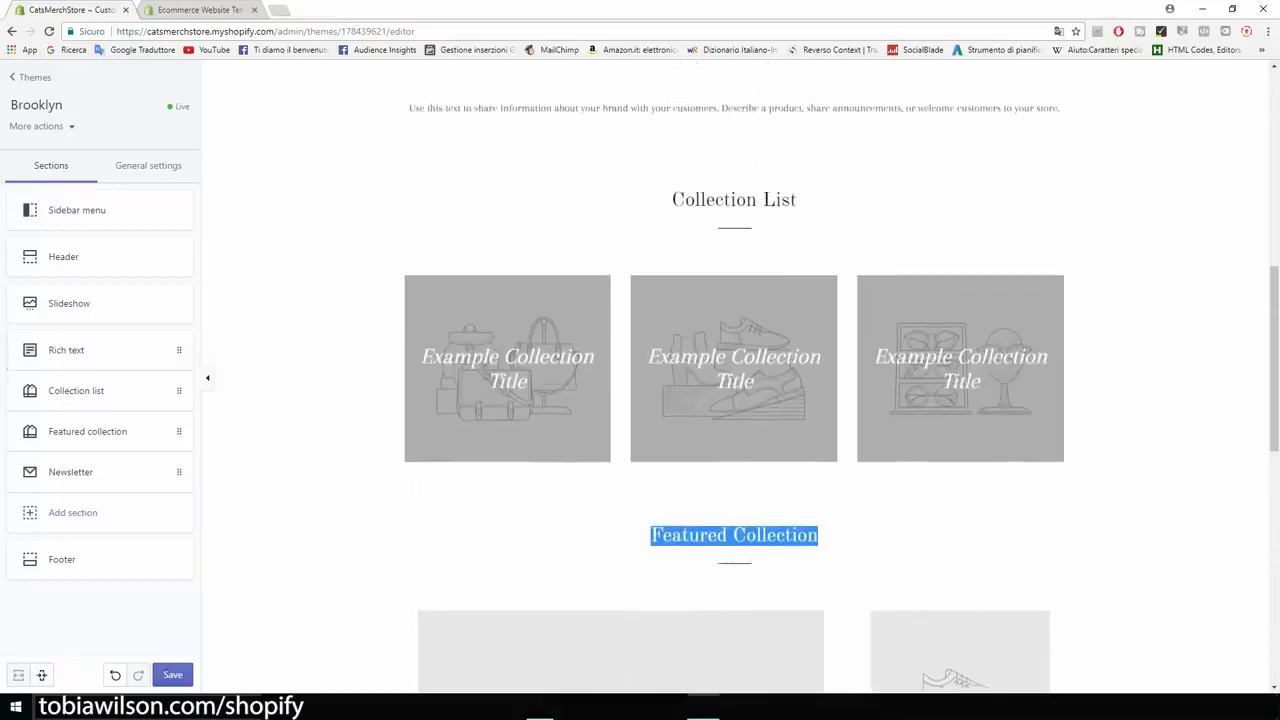
left_click(76, 391)
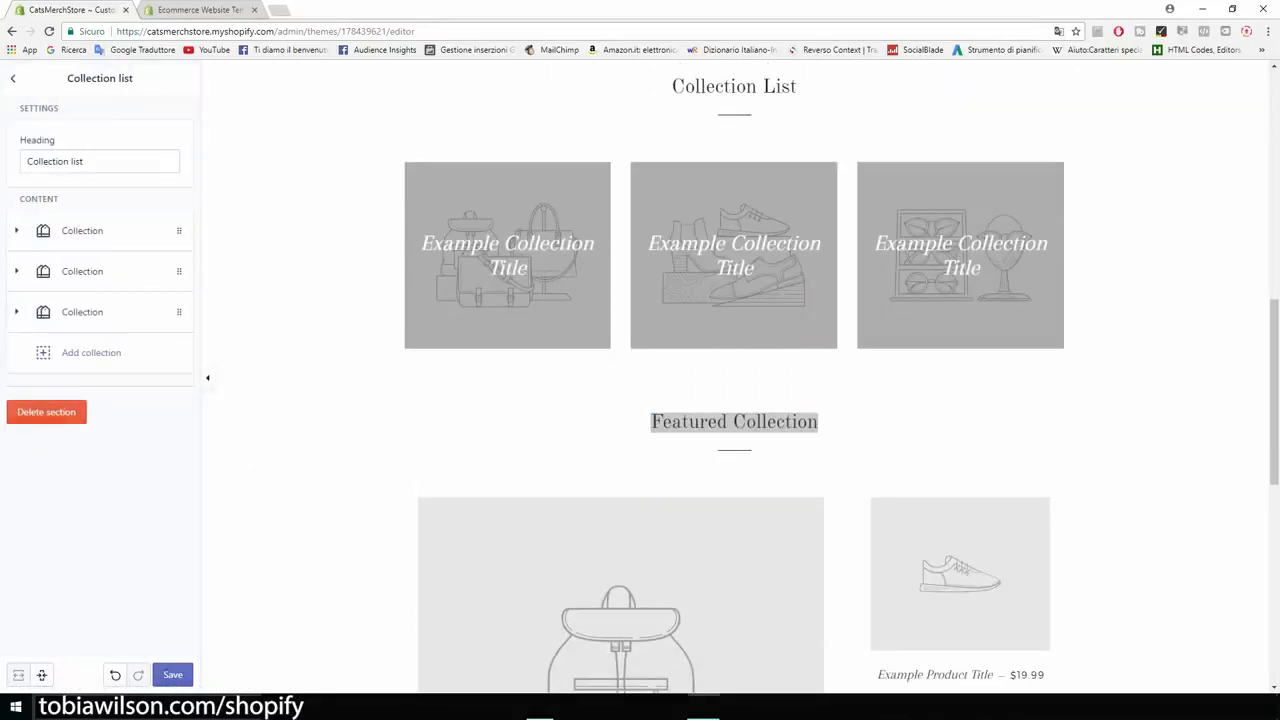
left_click(46, 412)
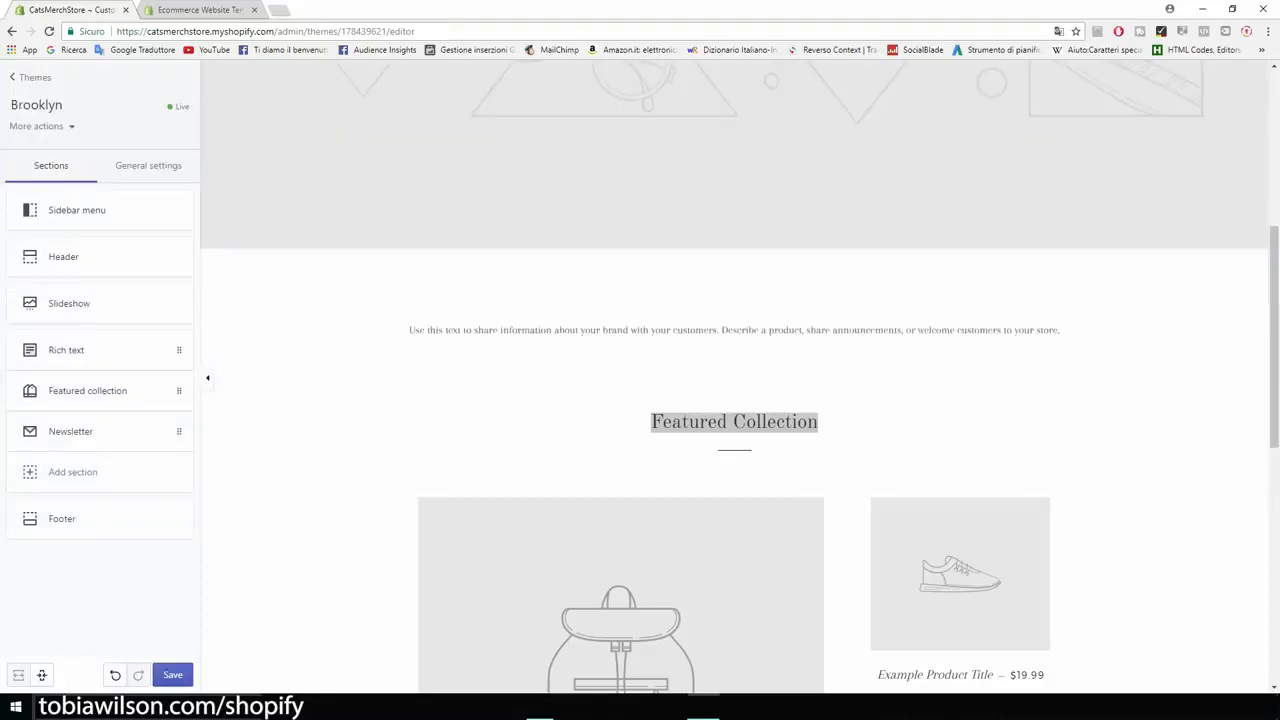
left_click(172, 675)
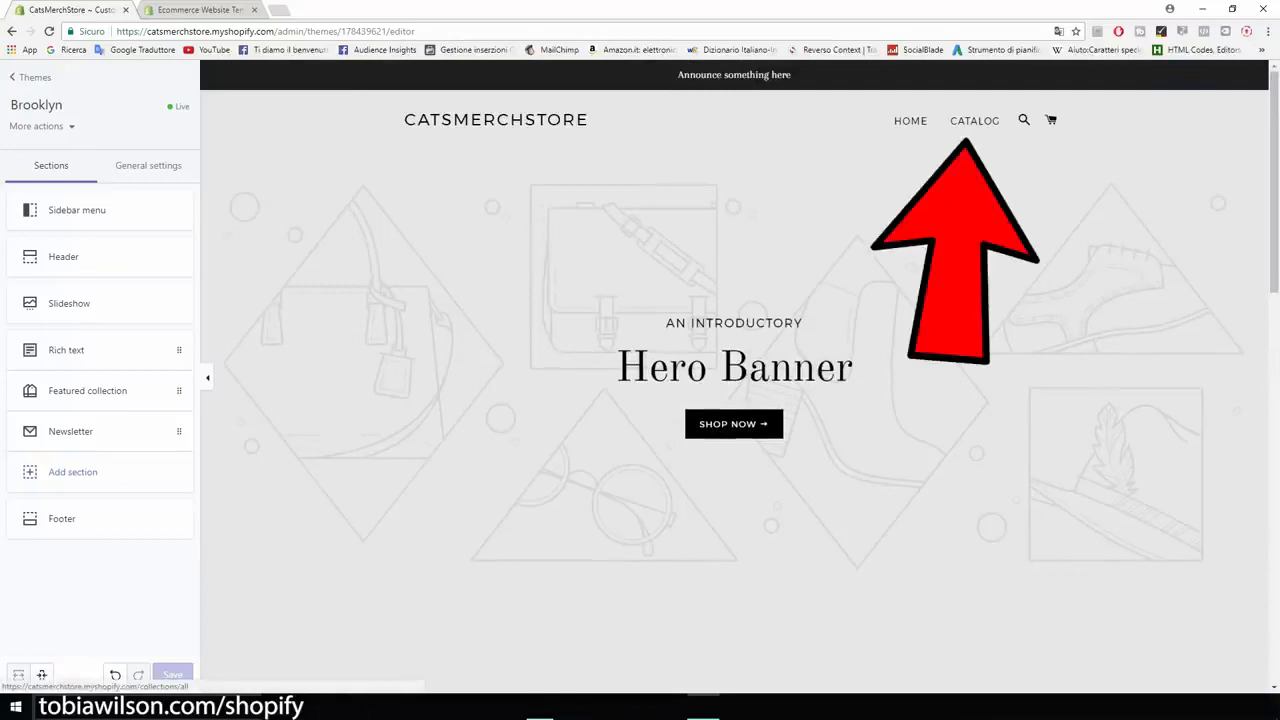
Step: Change the heading of the home page's Featured collection section to "Our Products"
scroll(735, 400, "down", 5)
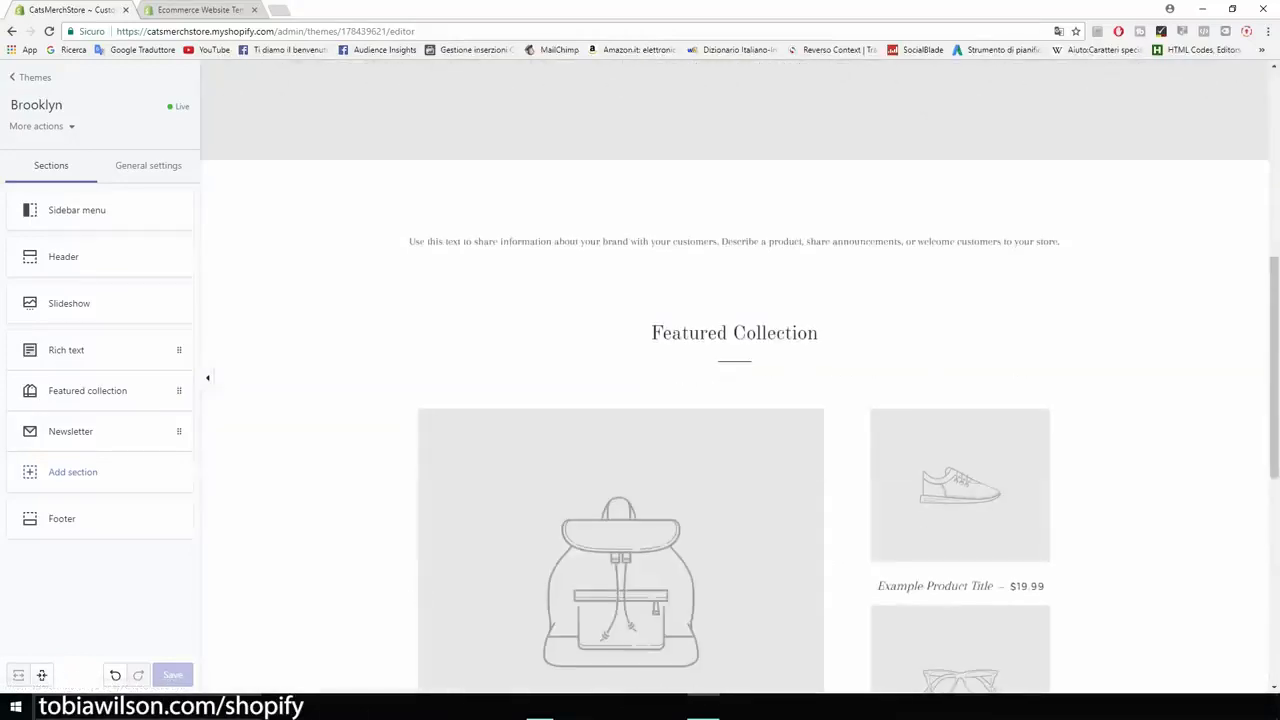
scroll(735, 400, "up", 5)
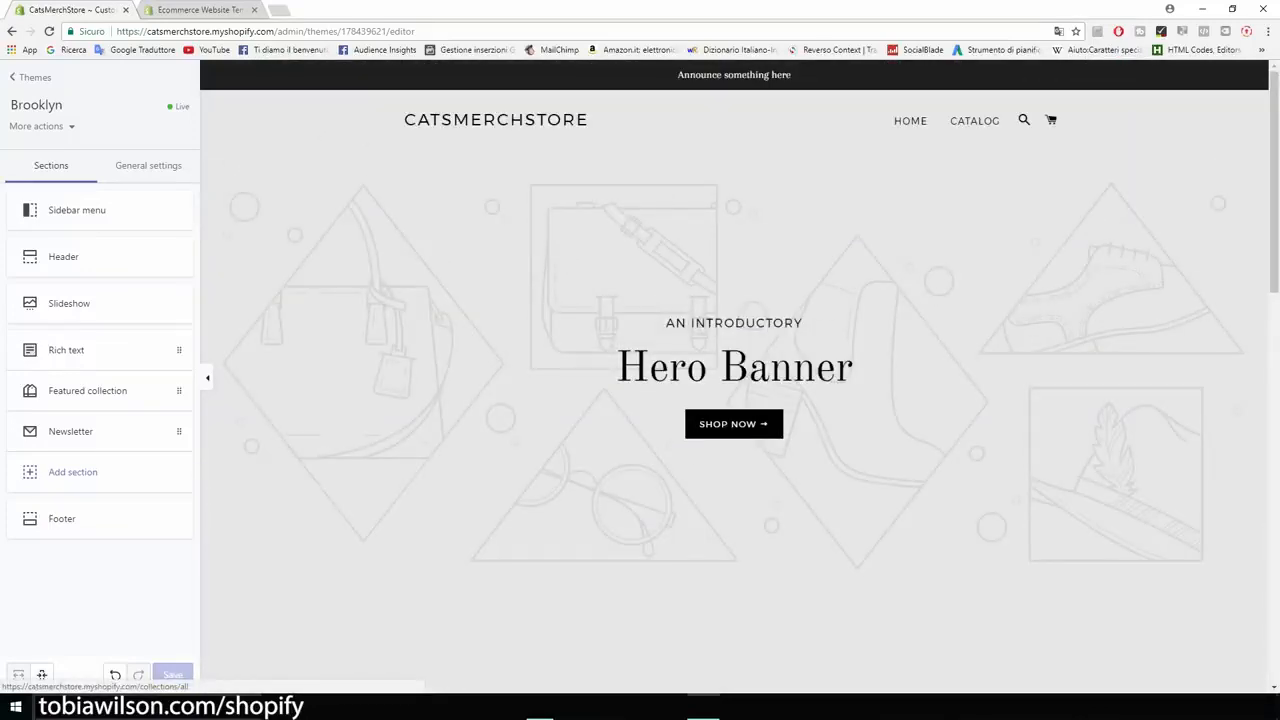
scroll(735, 400, "down", 3)
scroll(735, 400, "down", 4)
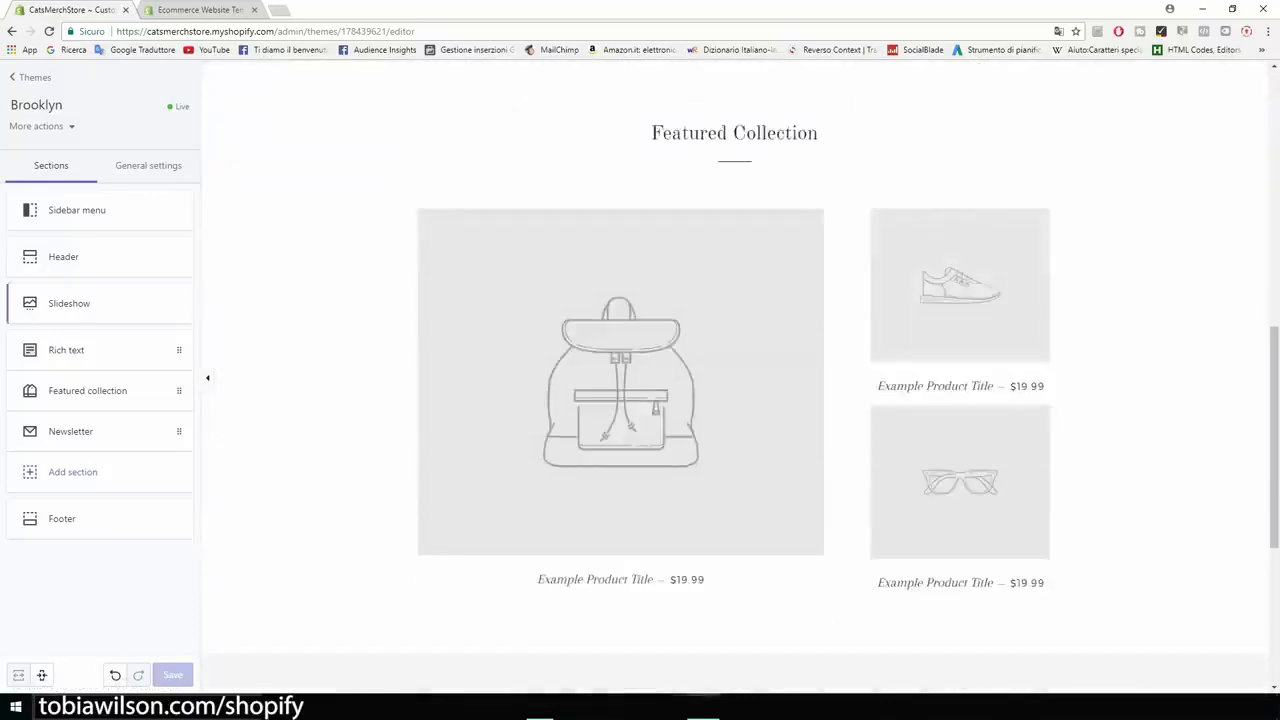
left_click(88, 390)
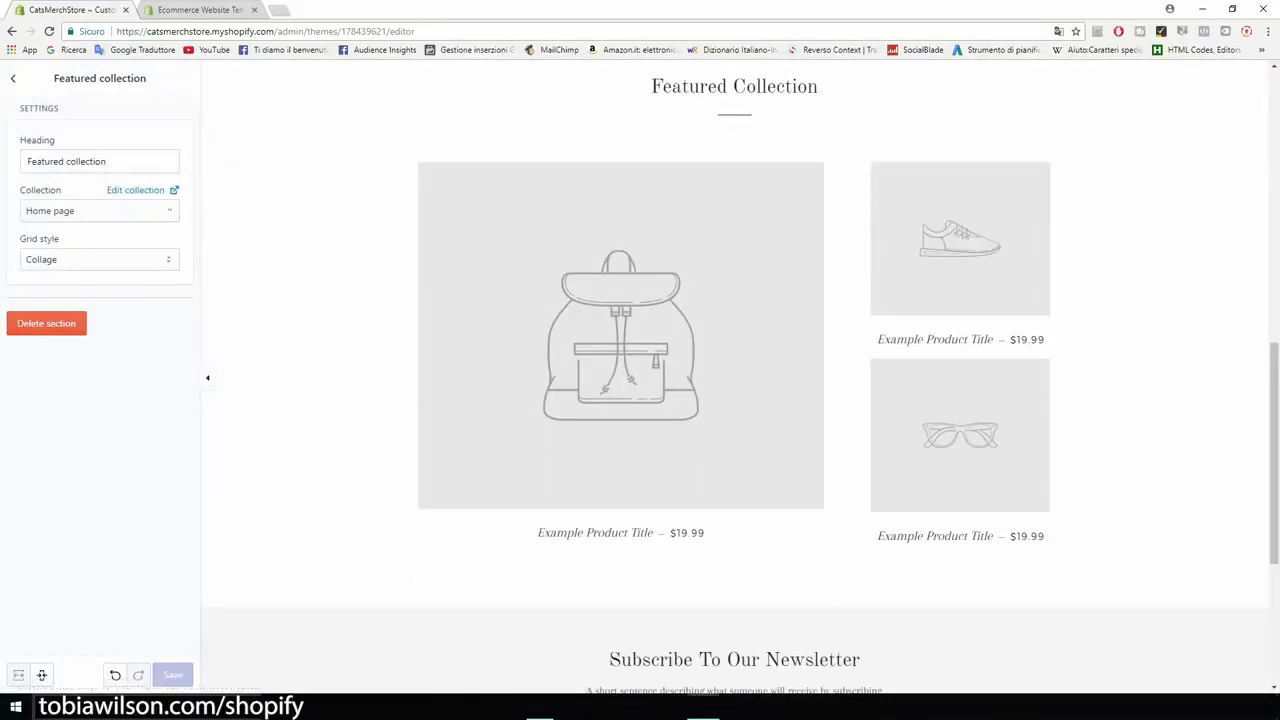
triple_click(68, 161)
type("Our ")
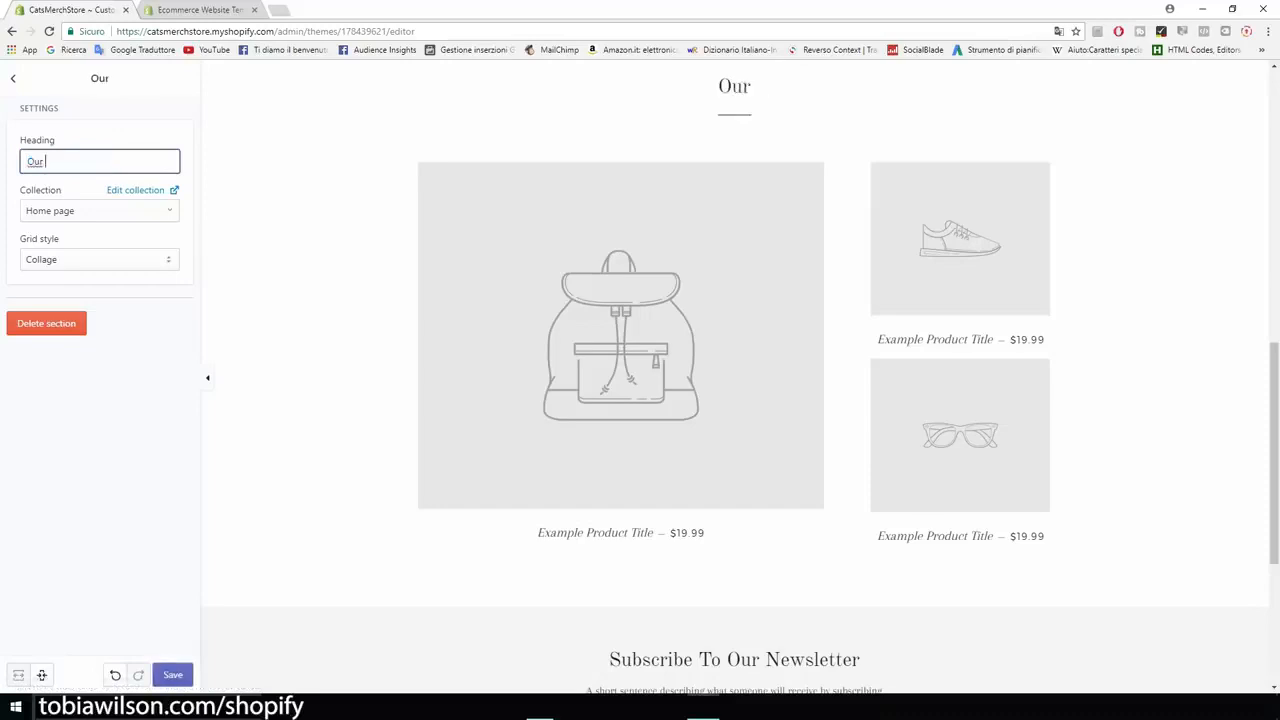
type("Products")
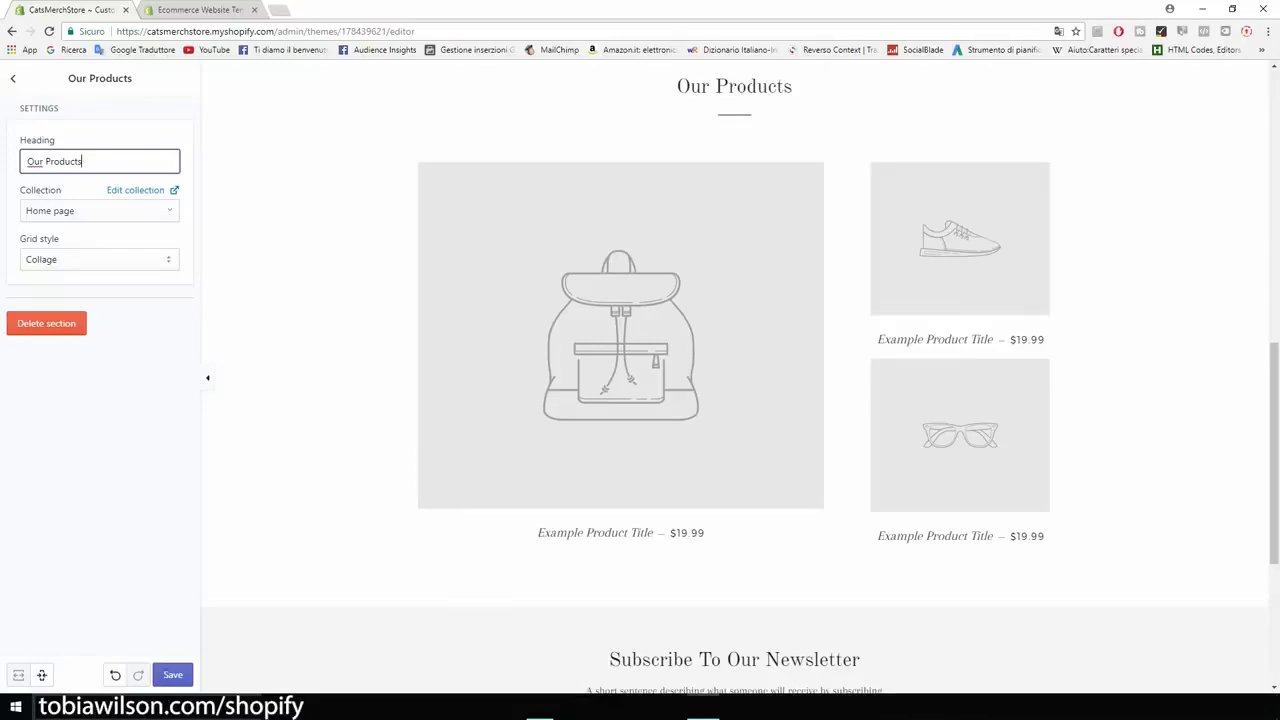
key("Return")
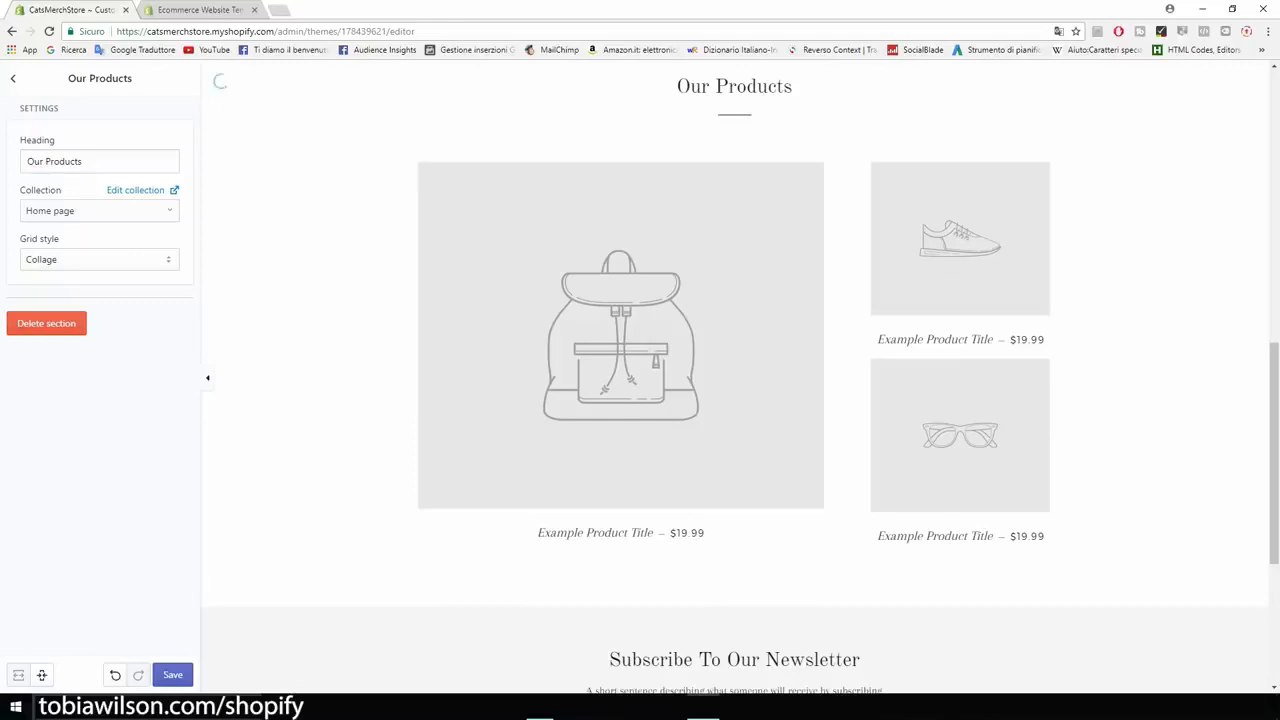
Step: Set the product section's grid style to Grid, save the theme, and review the home page preview
left_click(99, 259)
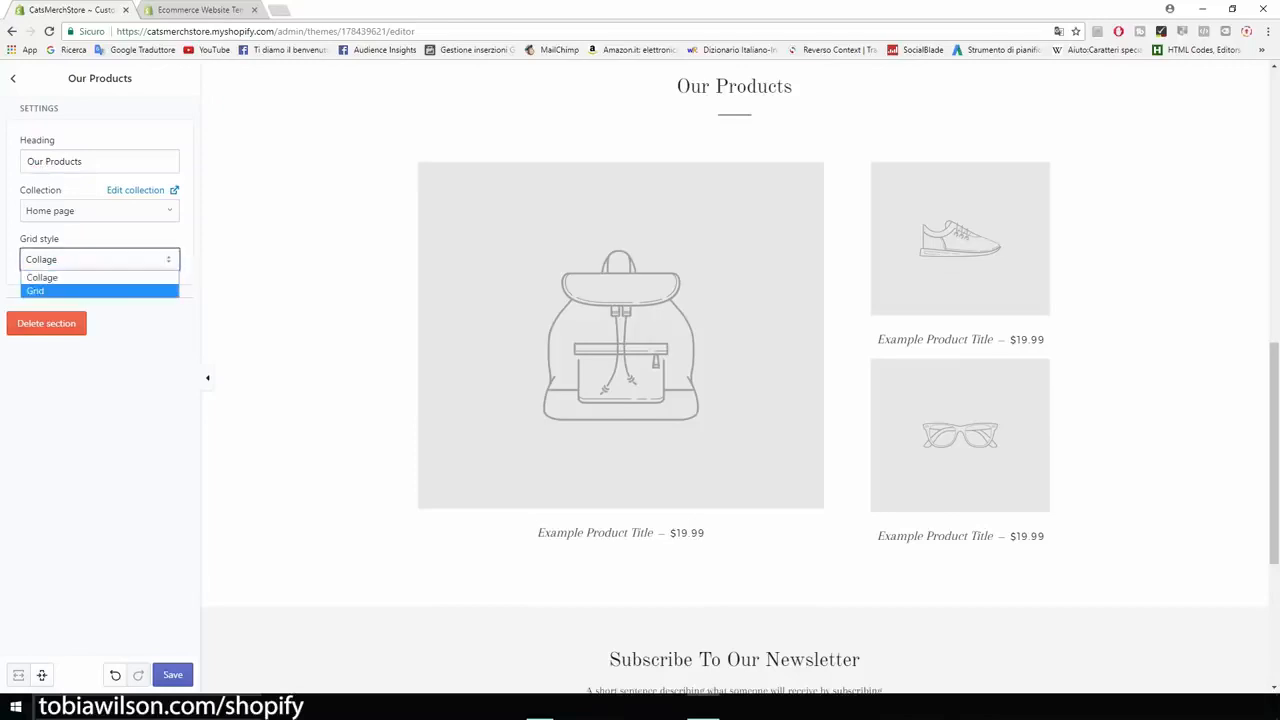
key("Return")
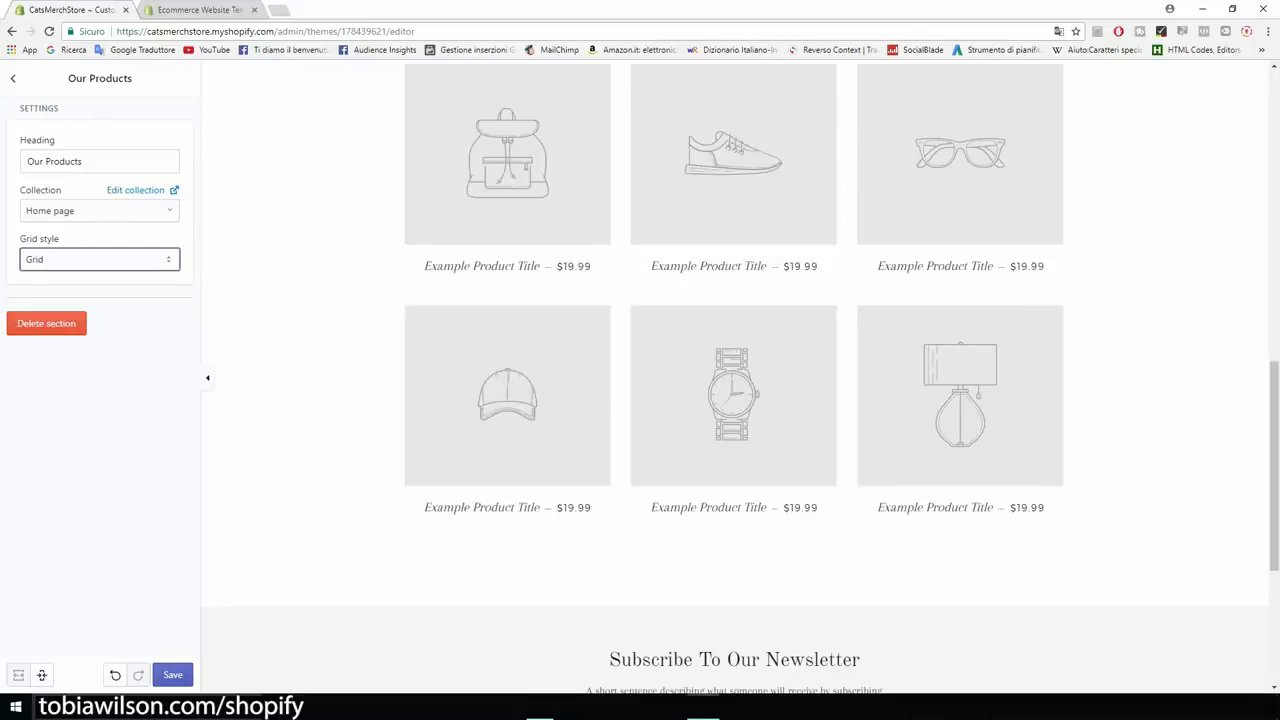
left_click(172, 675)
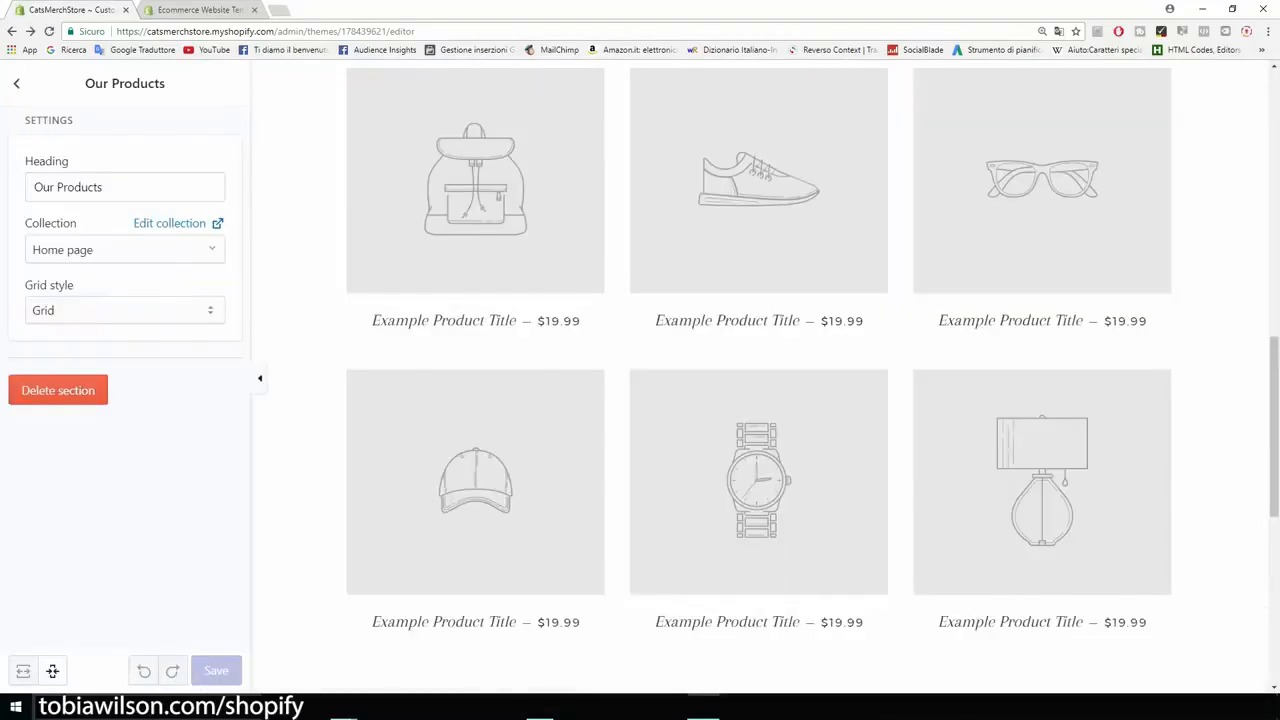
scroll(760, 376, "up", 13)
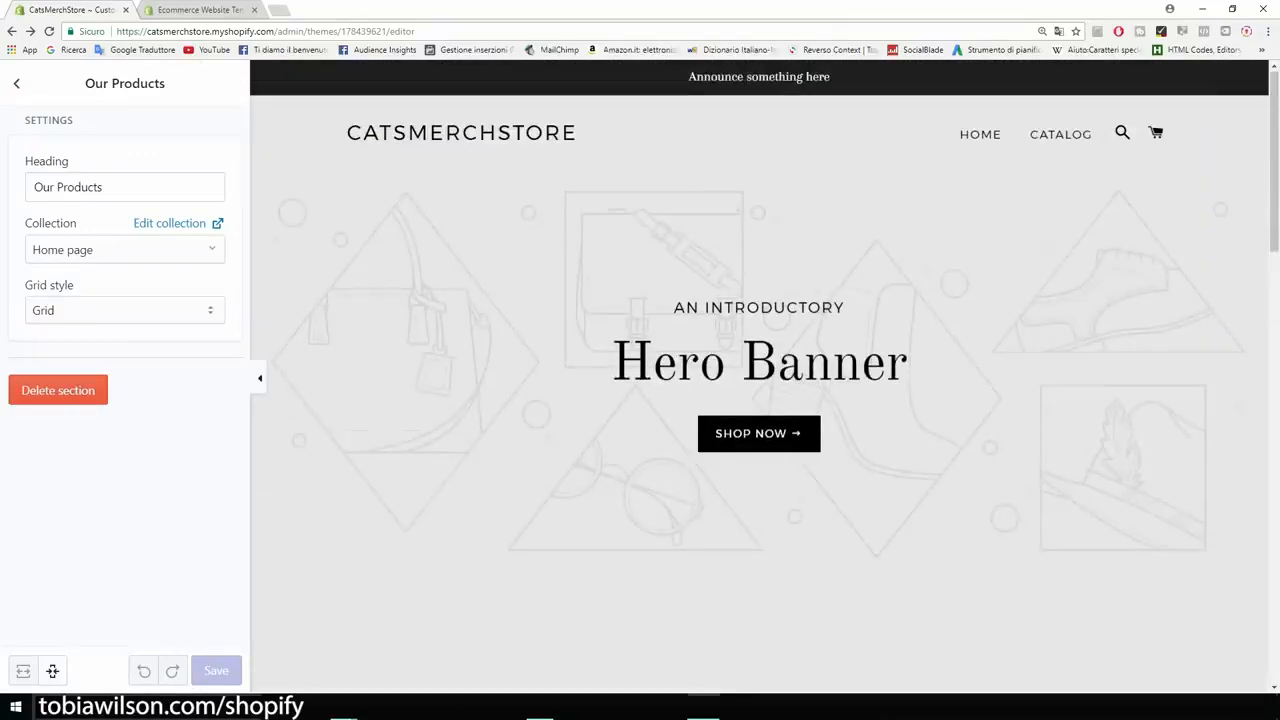
scroll(760, 376, "down", 10)
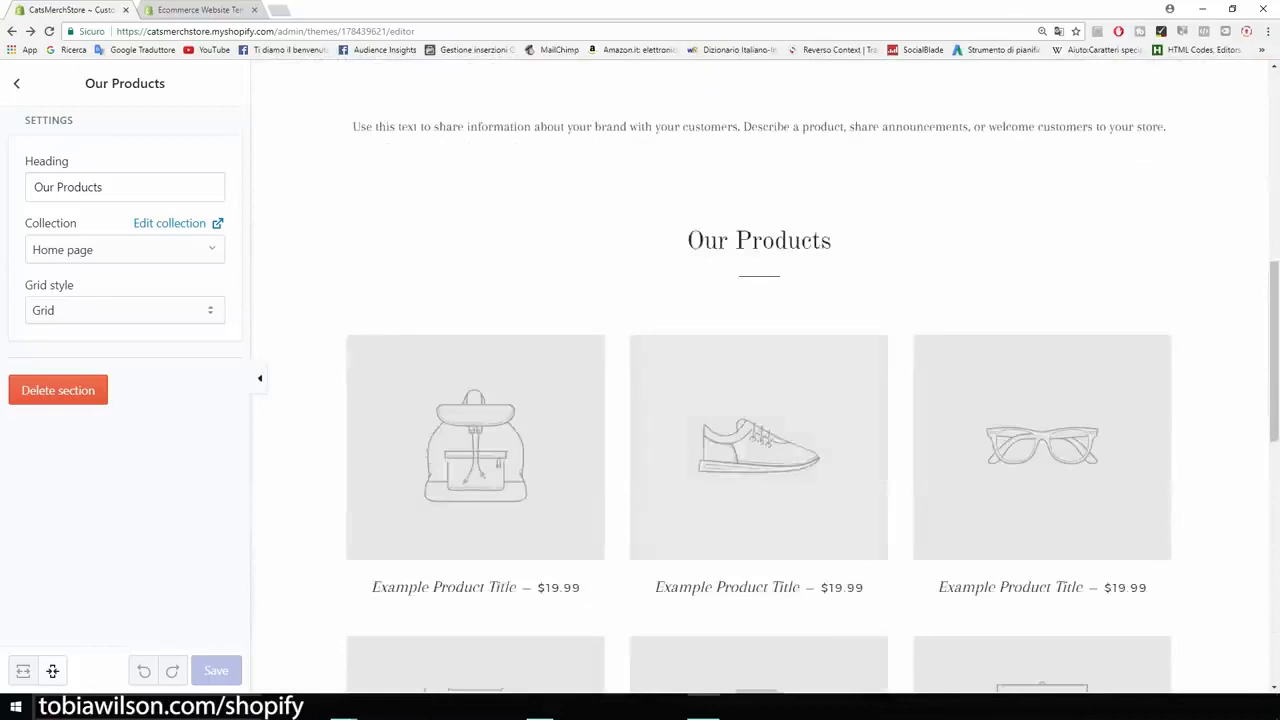
Step: Delete the Rich text section from the home page
scroll(760, 376, "up", 2)
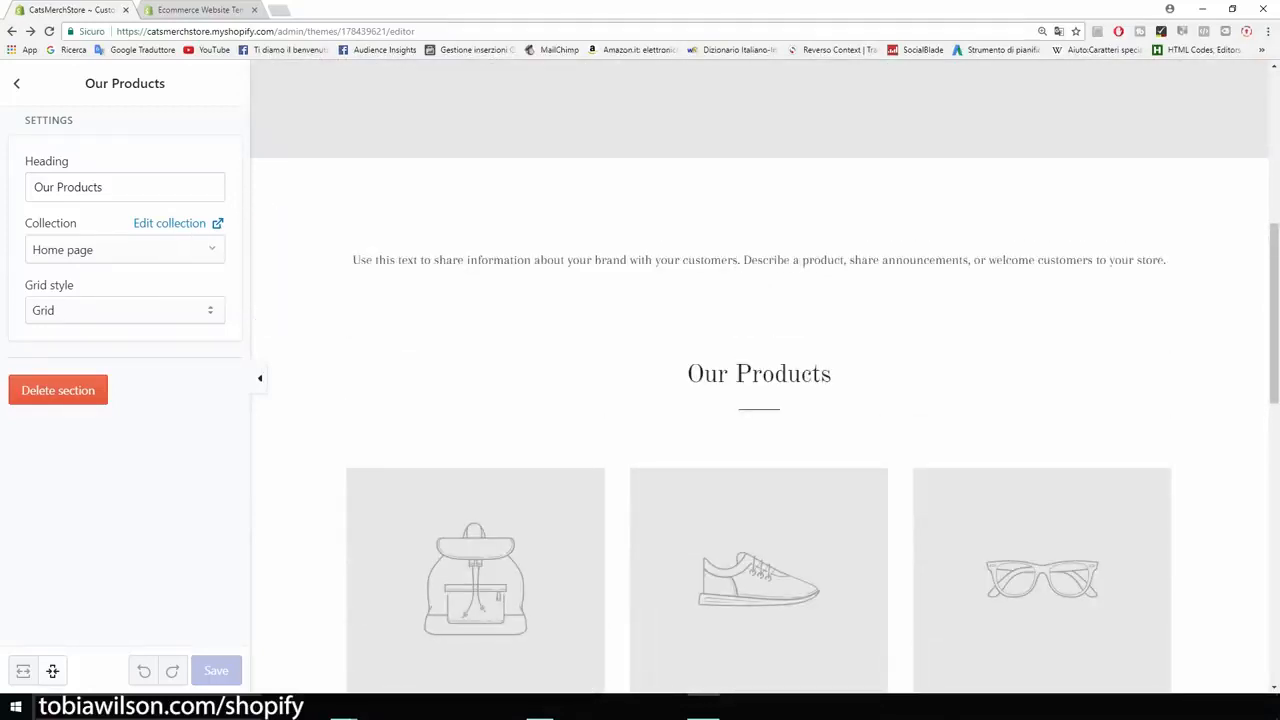
left_click(16, 84)
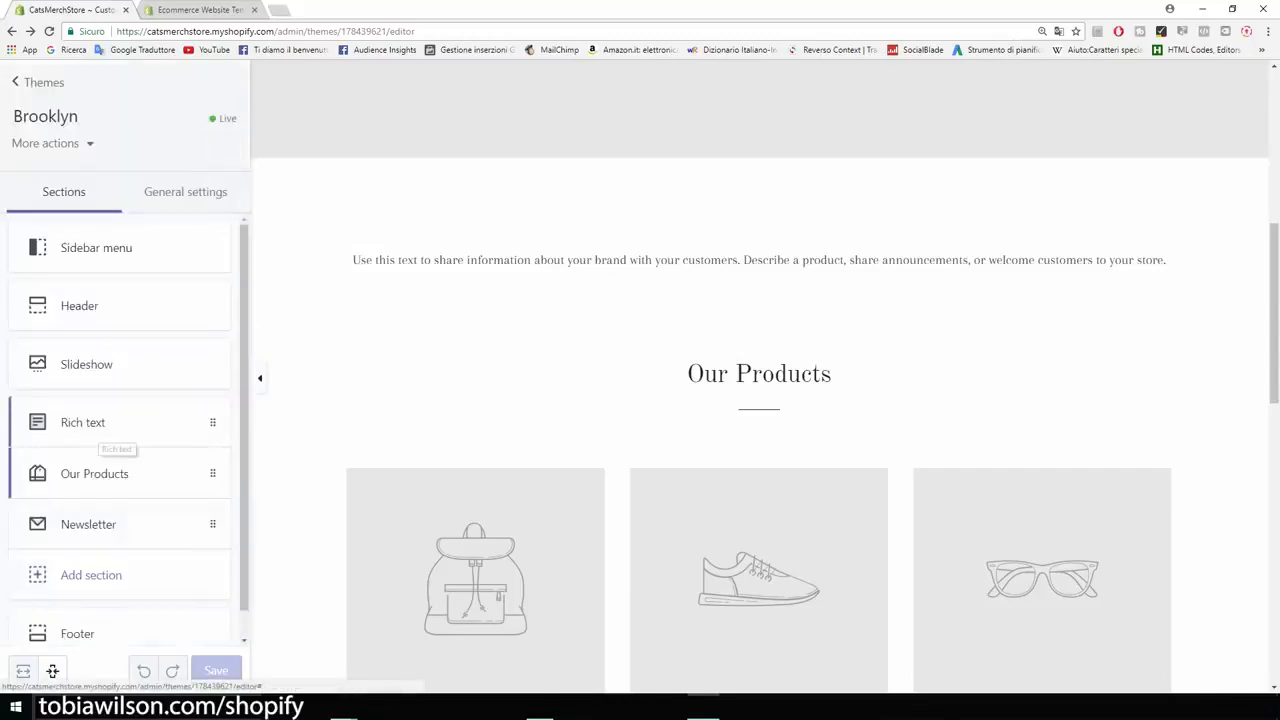
left_click(100, 424)
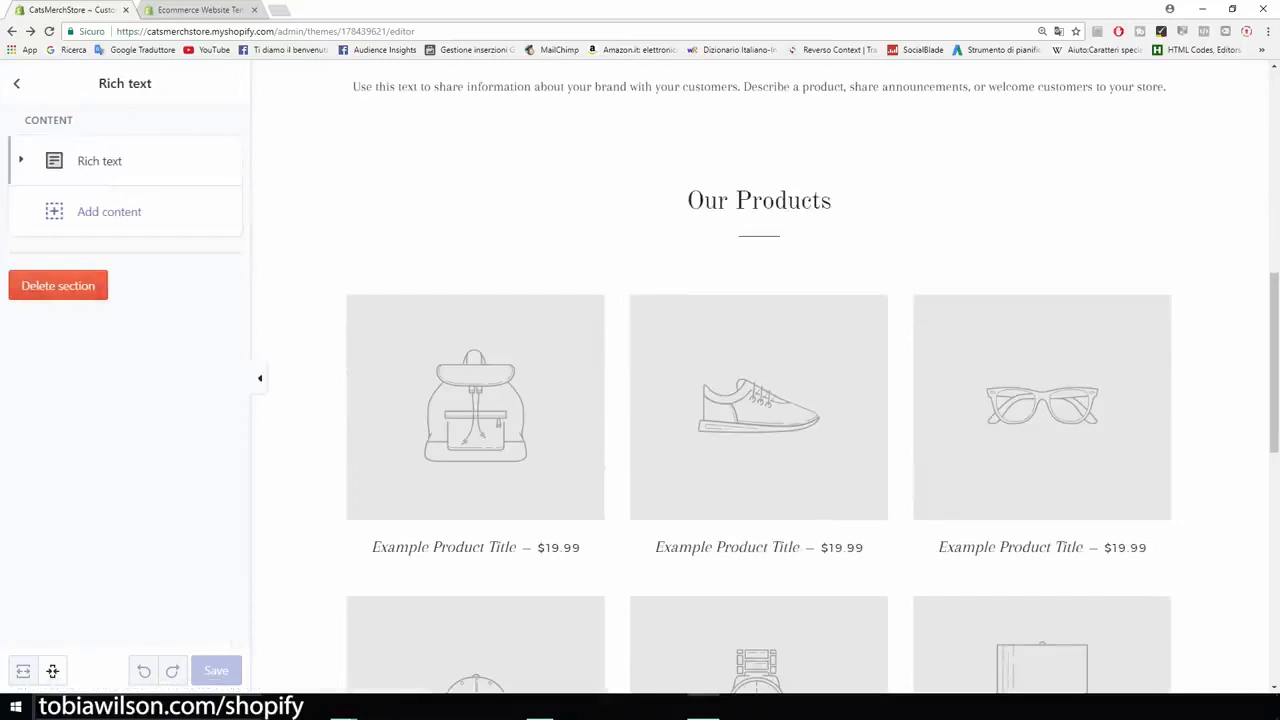
left_click(100, 161)
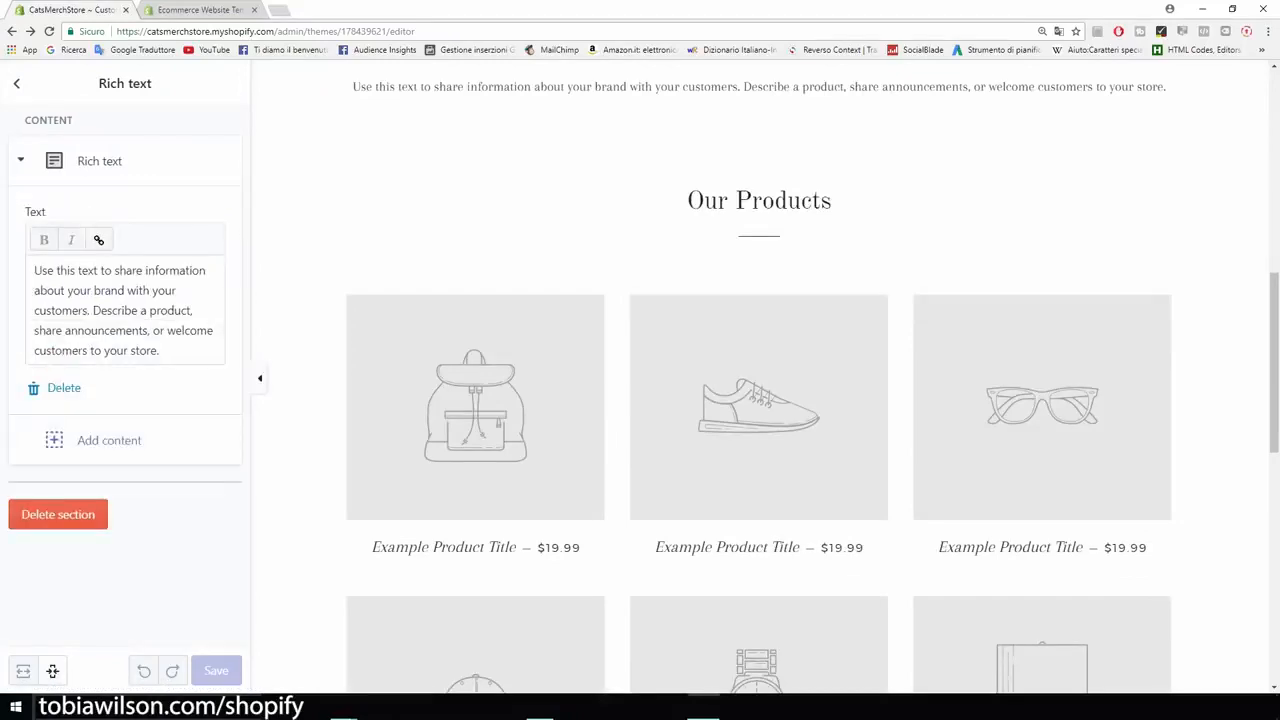
left_click_drag(160, 350, 34, 270)
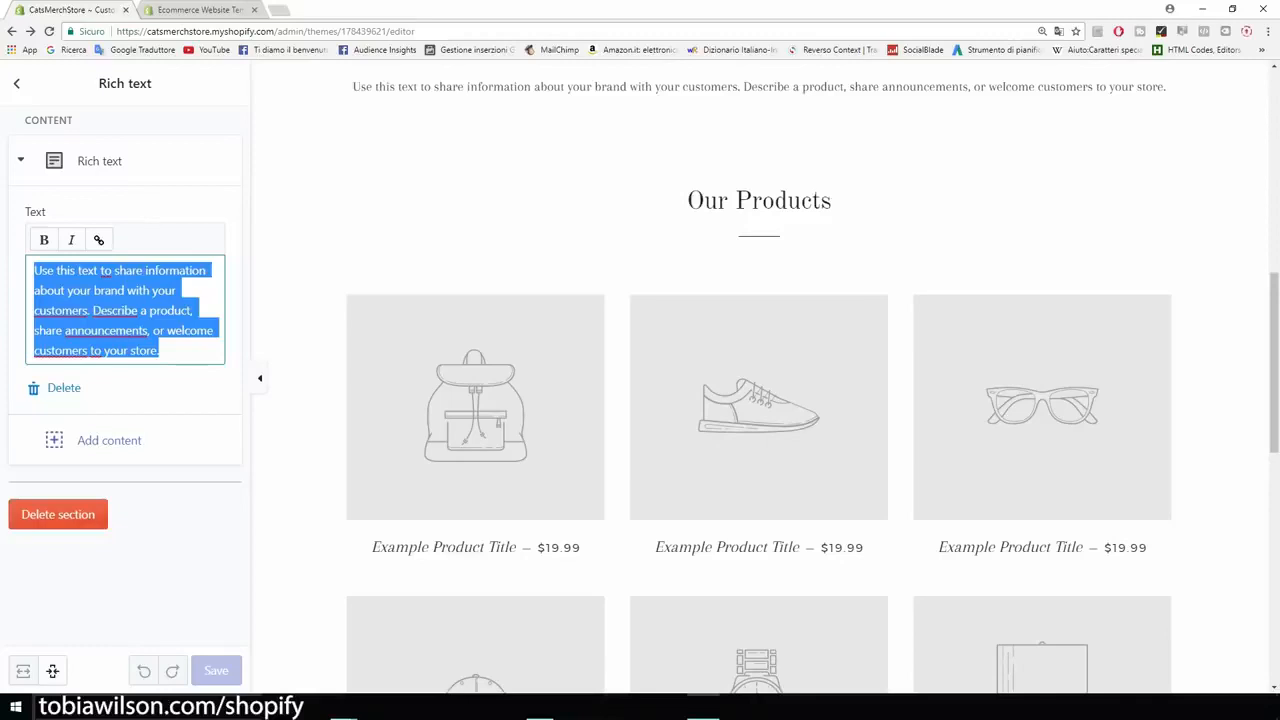
left_click(58, 514)
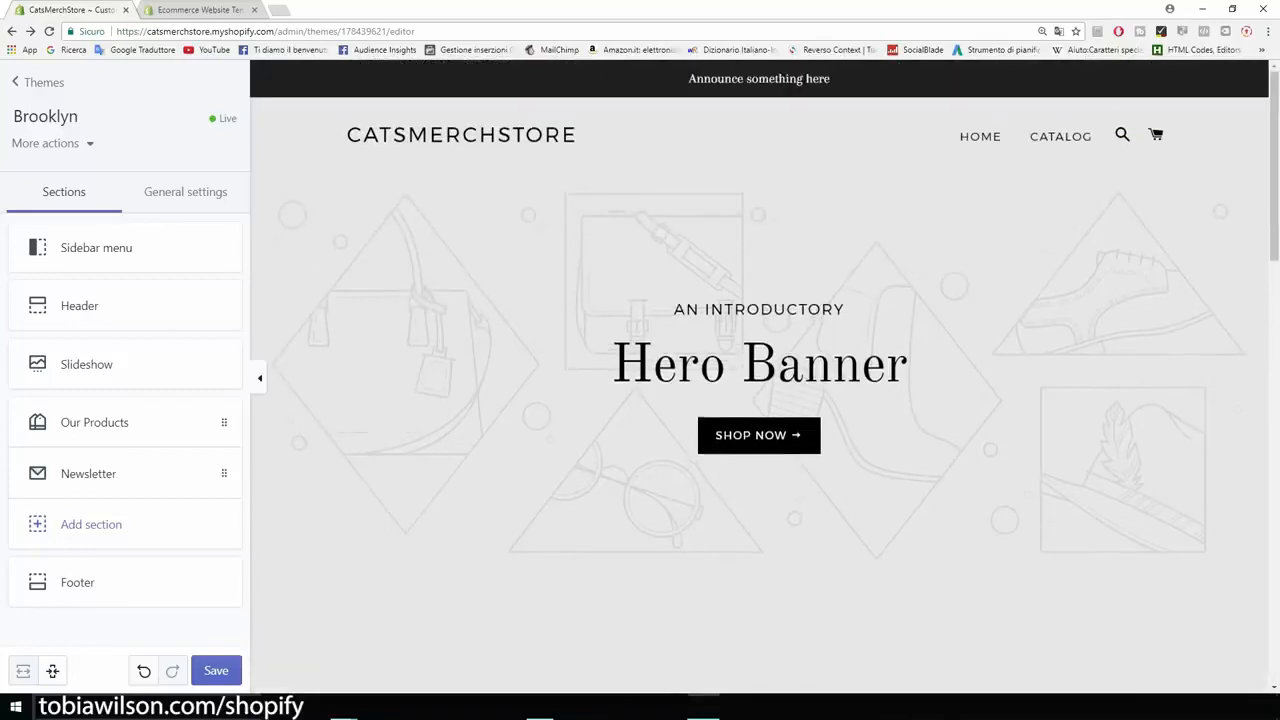
Step: Open Google Images in a new browser tab
key("ctrl+t")
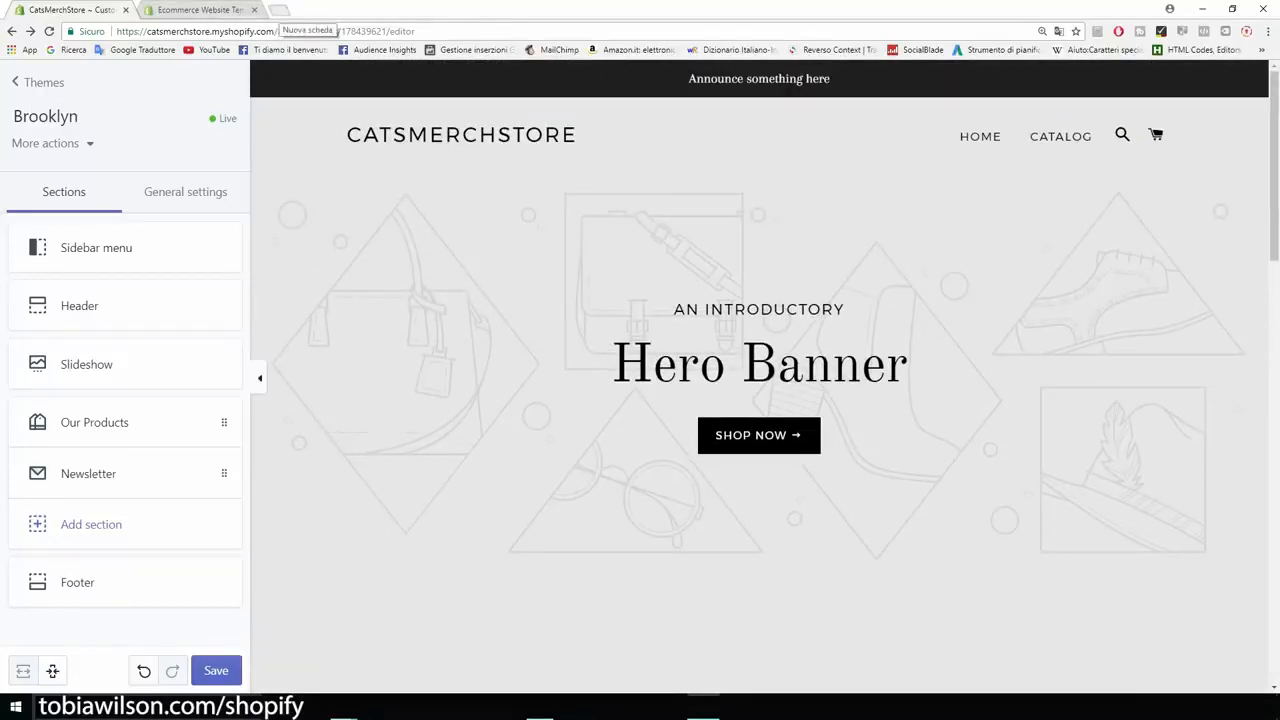
type("google")
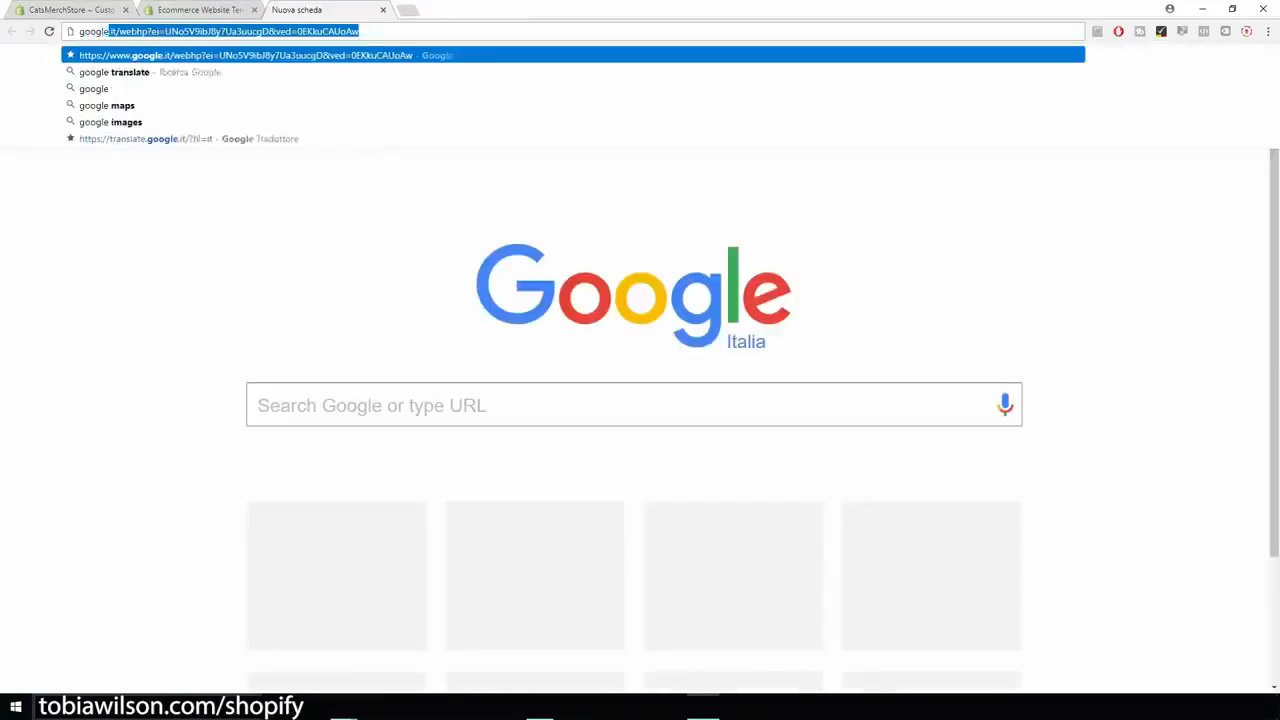
type(" images")
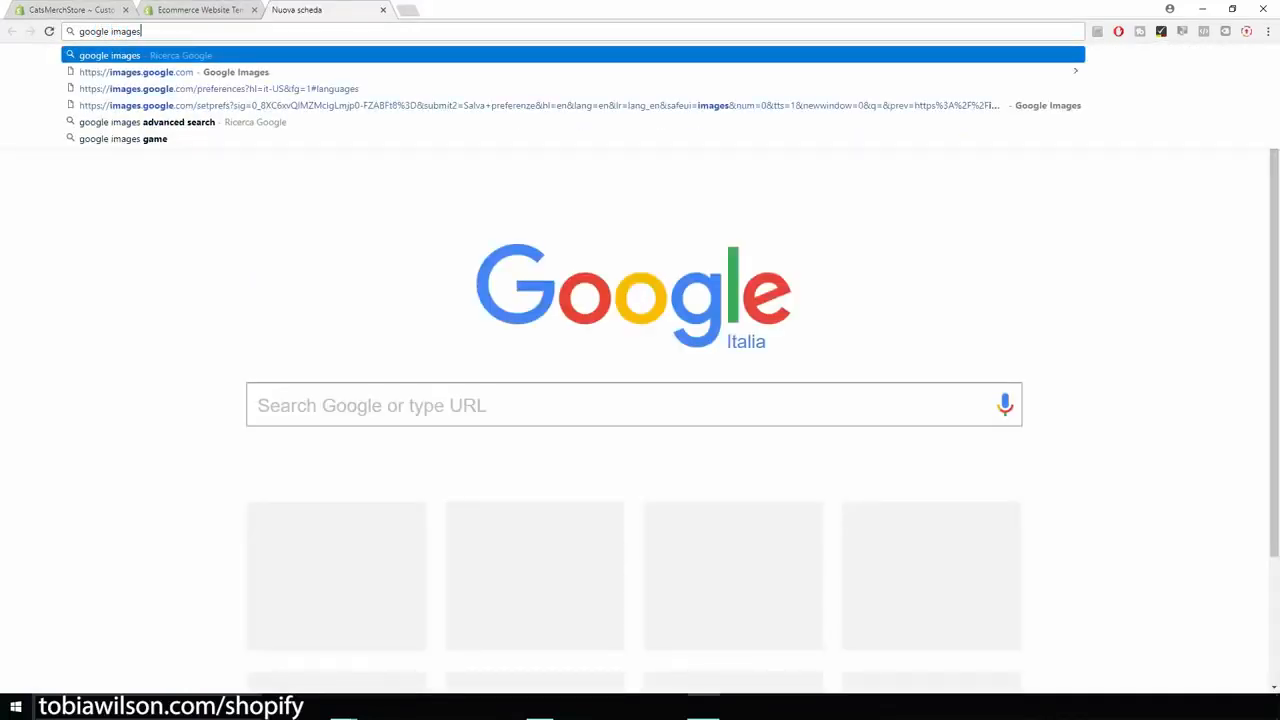
key("Return")
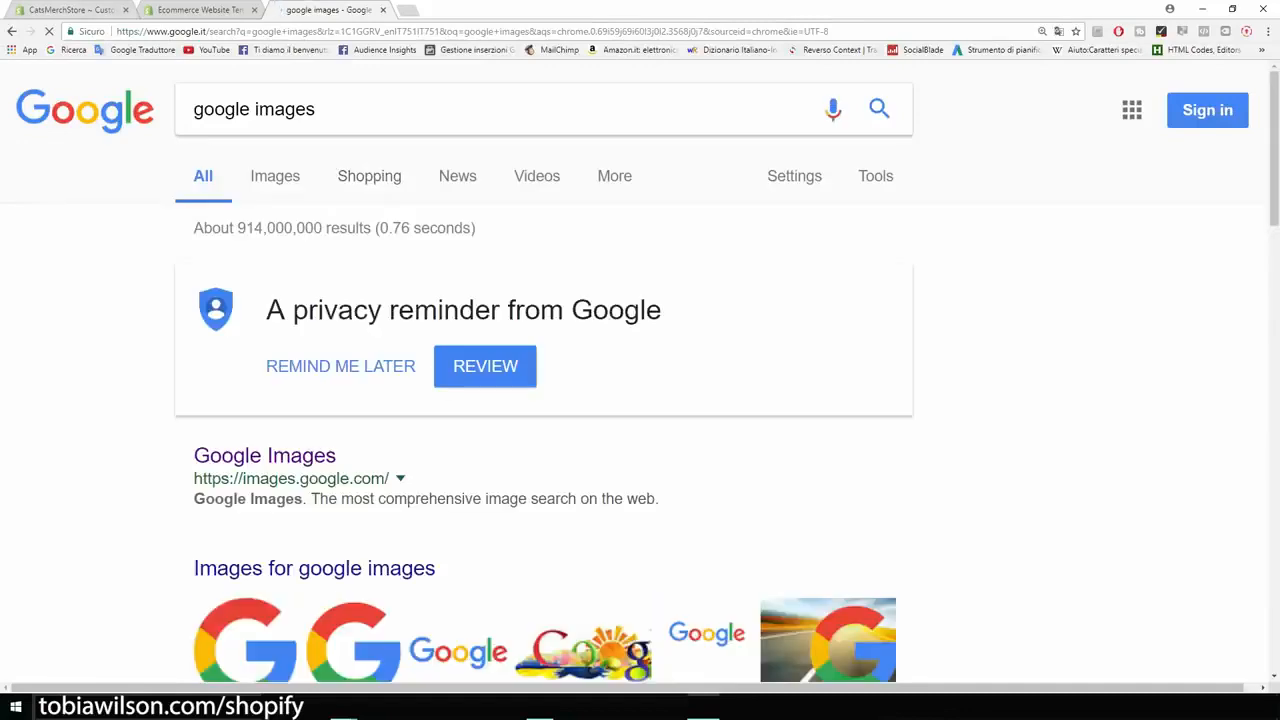
left_click(264, 456)
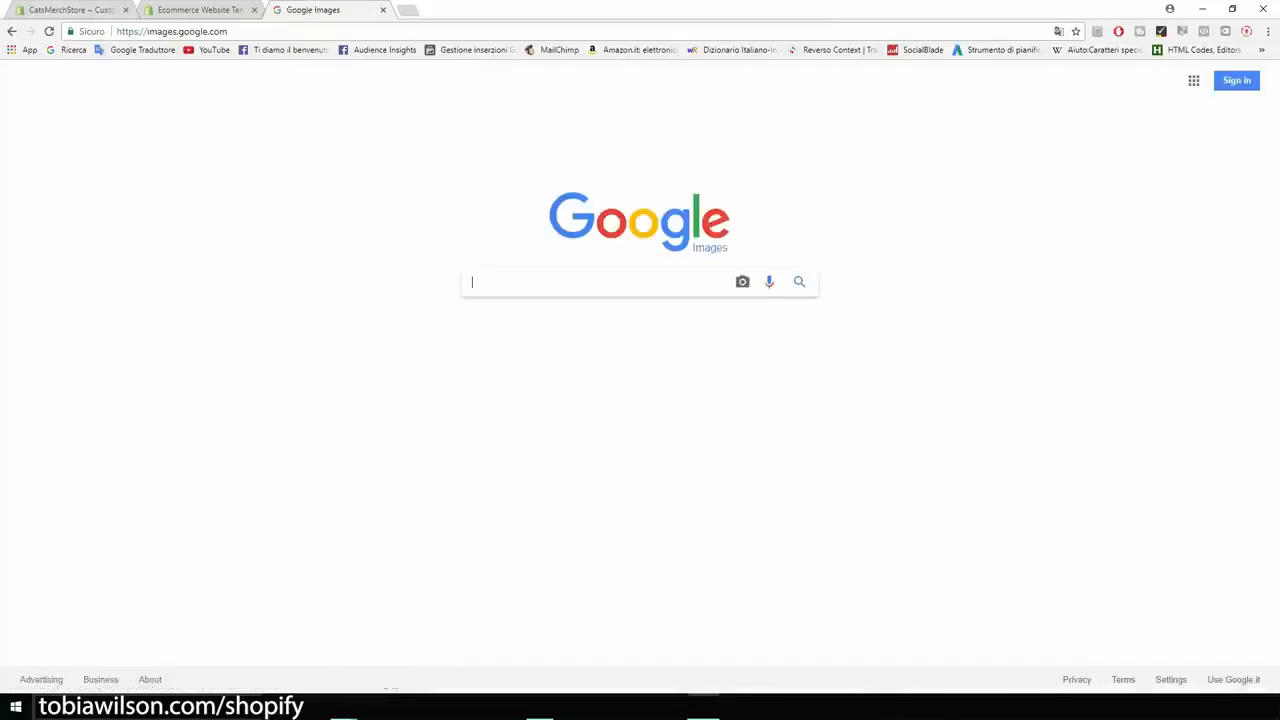
Step: Search Google Images for "cats" with the page enlarged to 150%
key("ctrl+plus")
key("ctrl+plus")
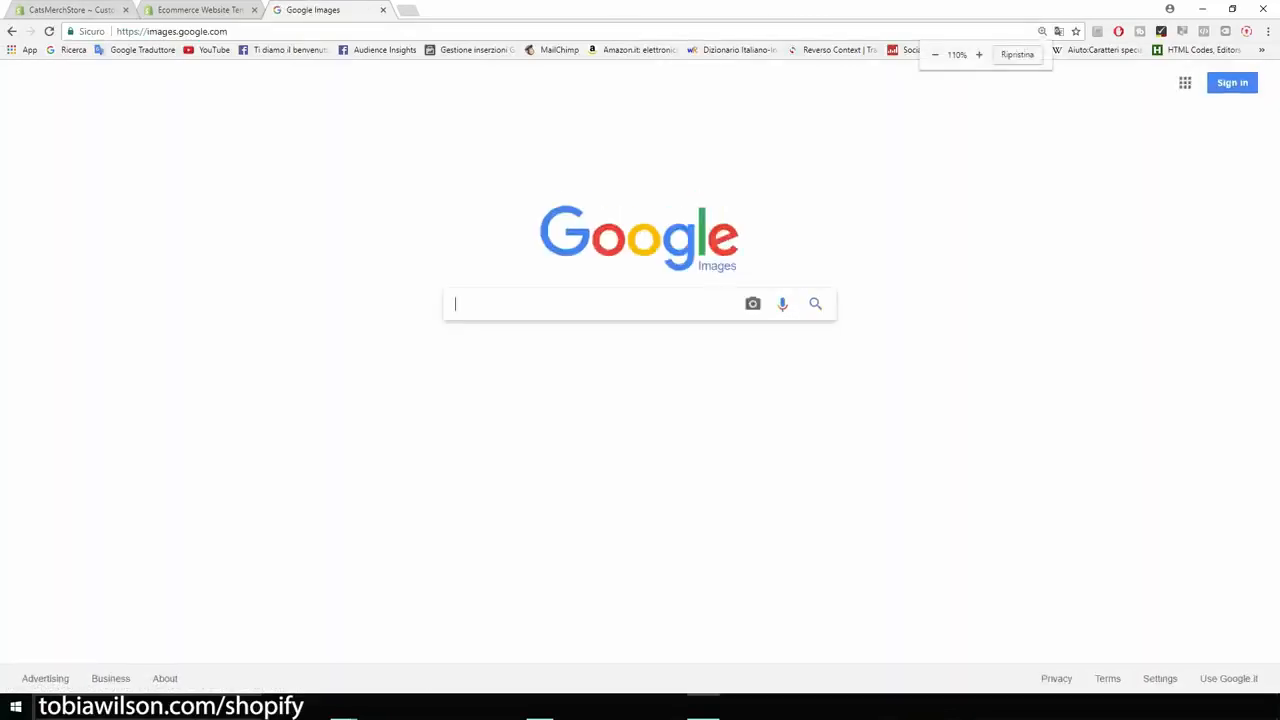
key("ctrl+plus")
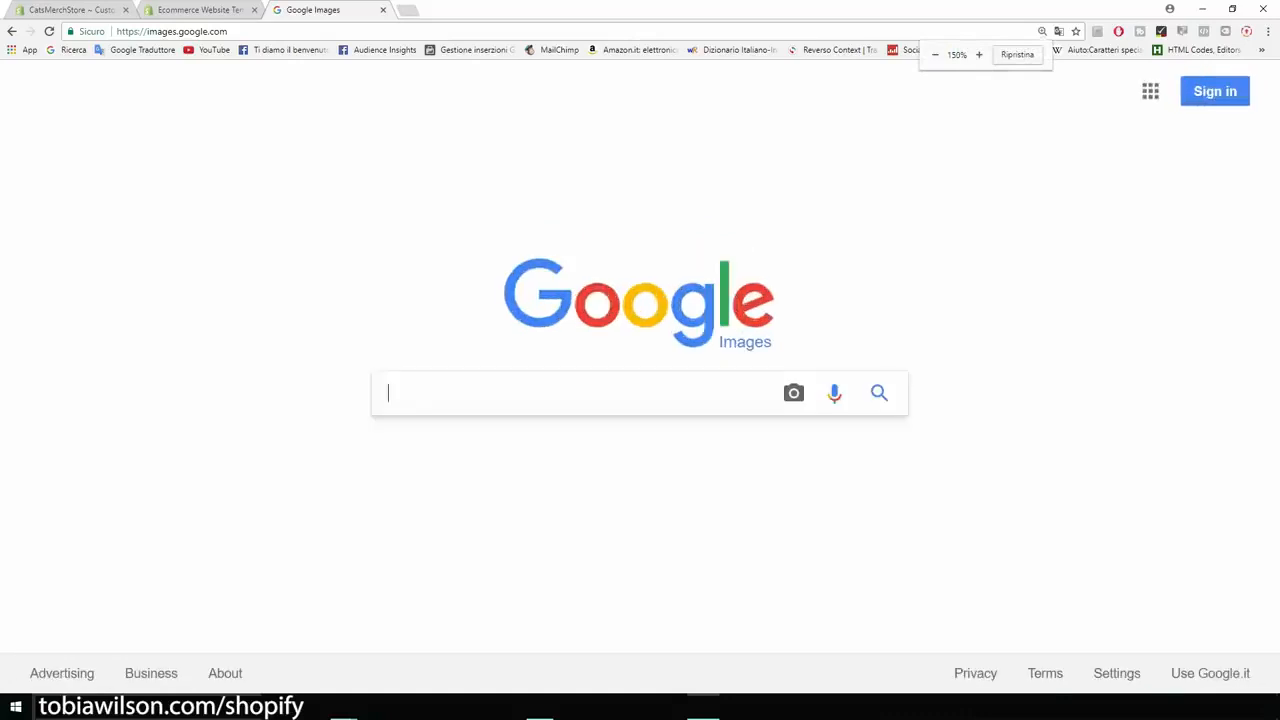
type("cats")
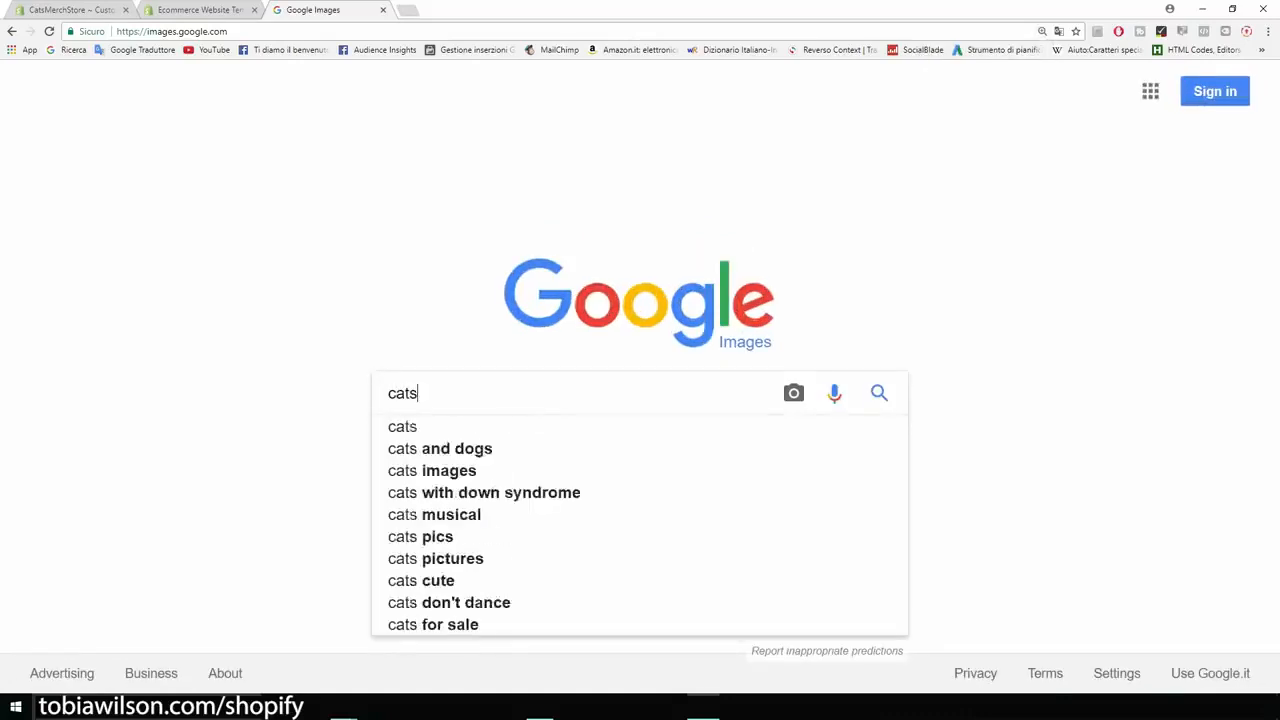
key("Return")
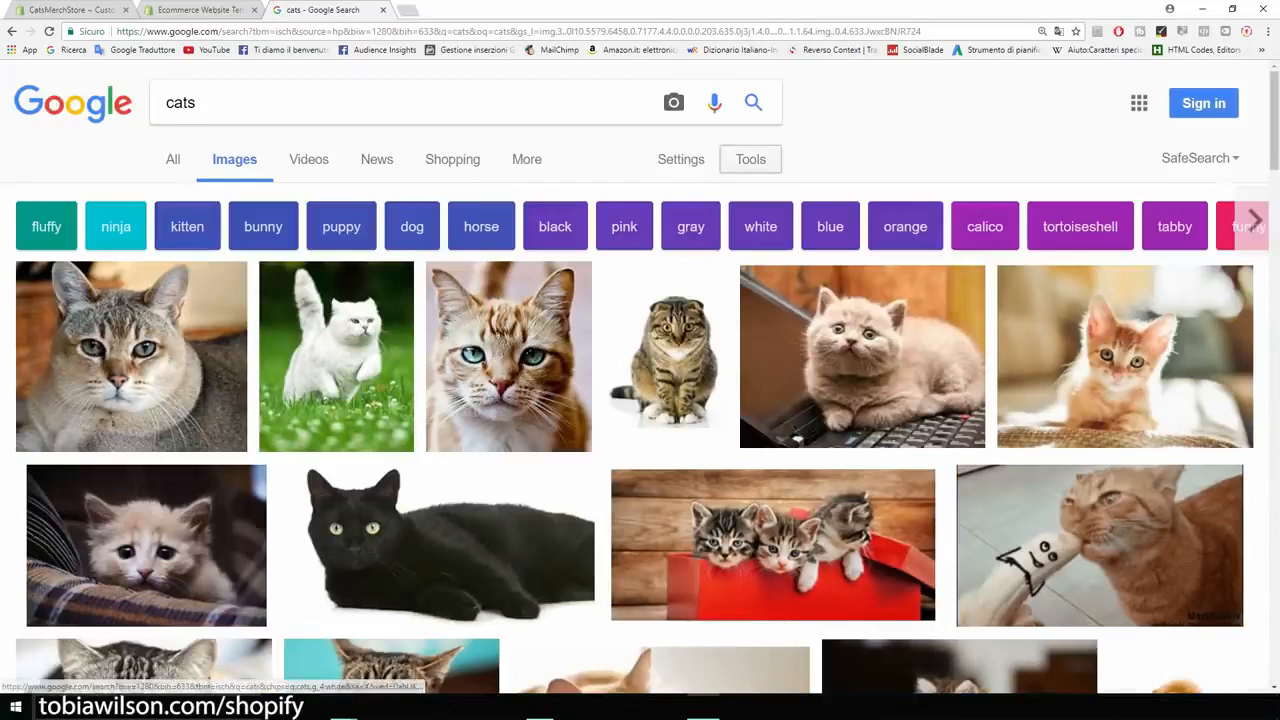
Step: Filter the cat images by usage rights to "Labeled for reuse"
left_click(750, 159)
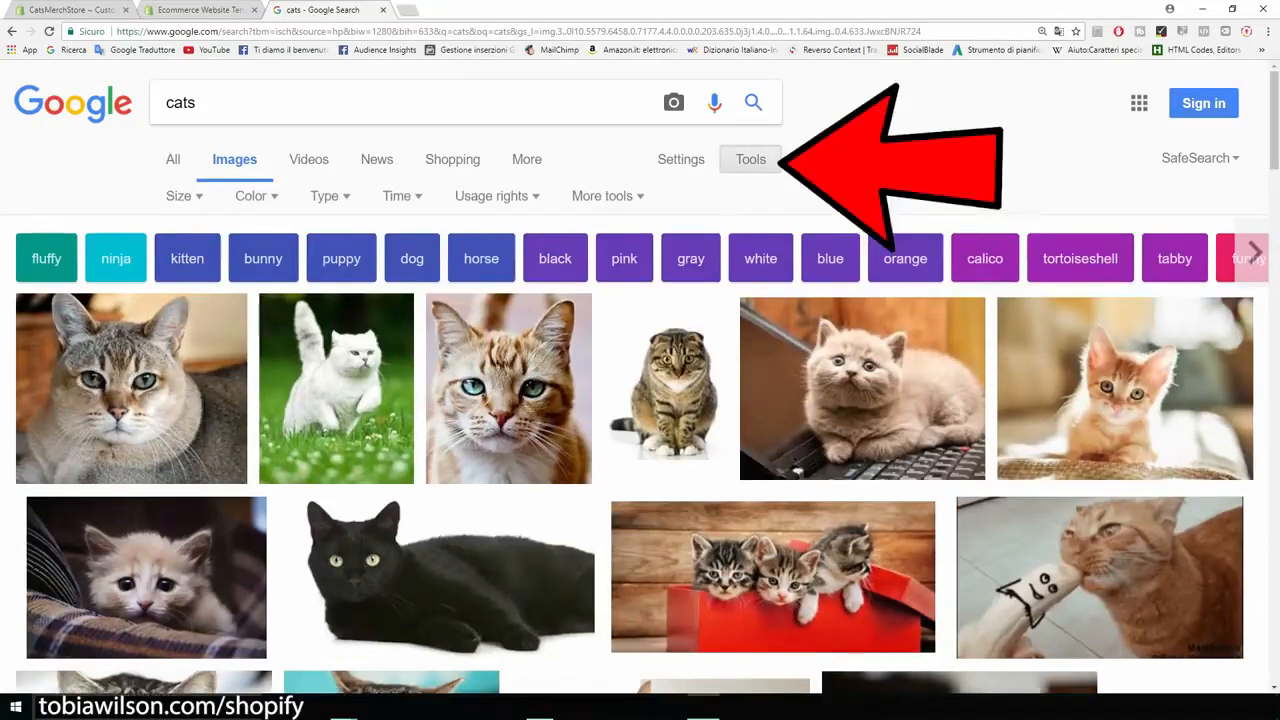
left_click(497, 196)
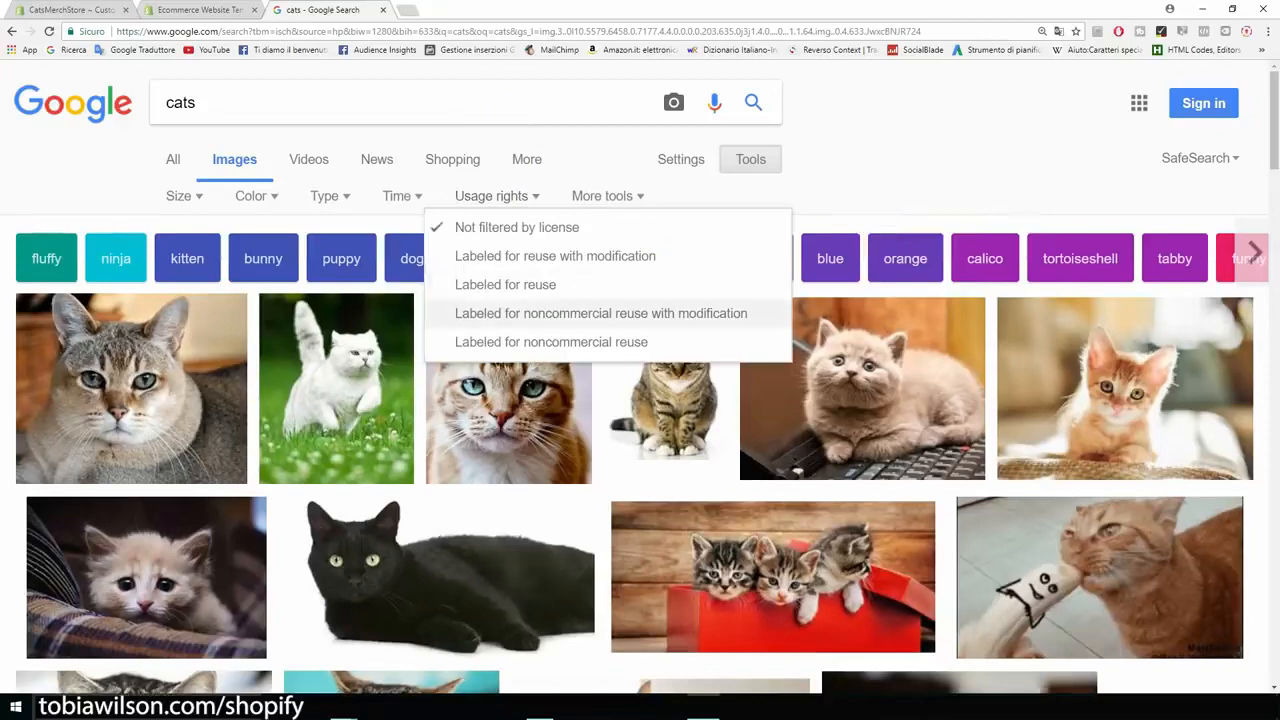
key("ctrl+plus")
key("ctrl+plus")
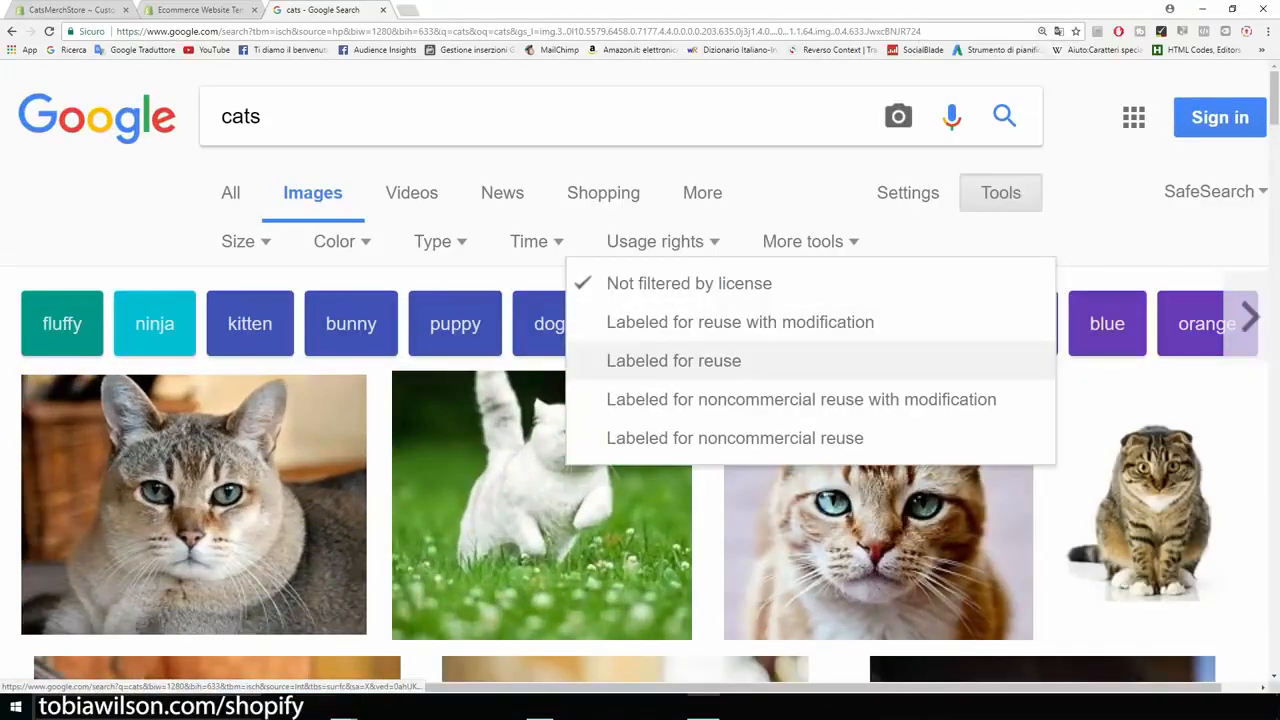
left_click(673, 360)
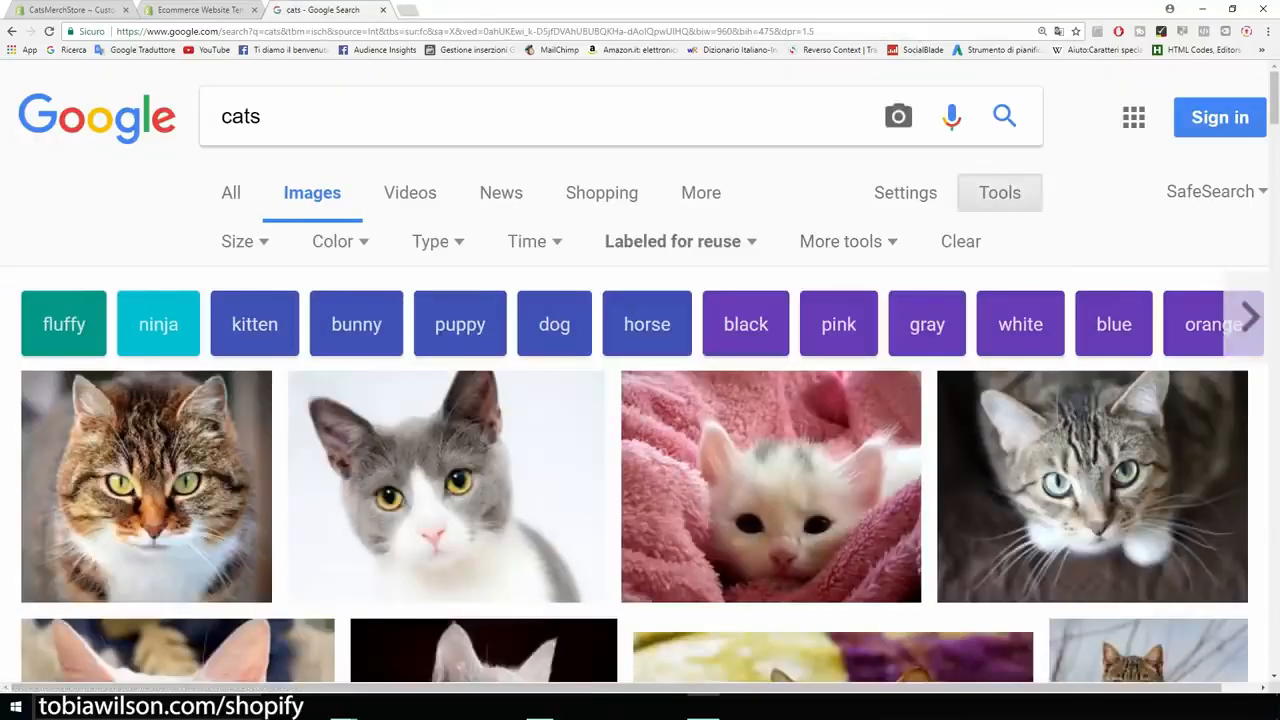
key("ctrl+minus")
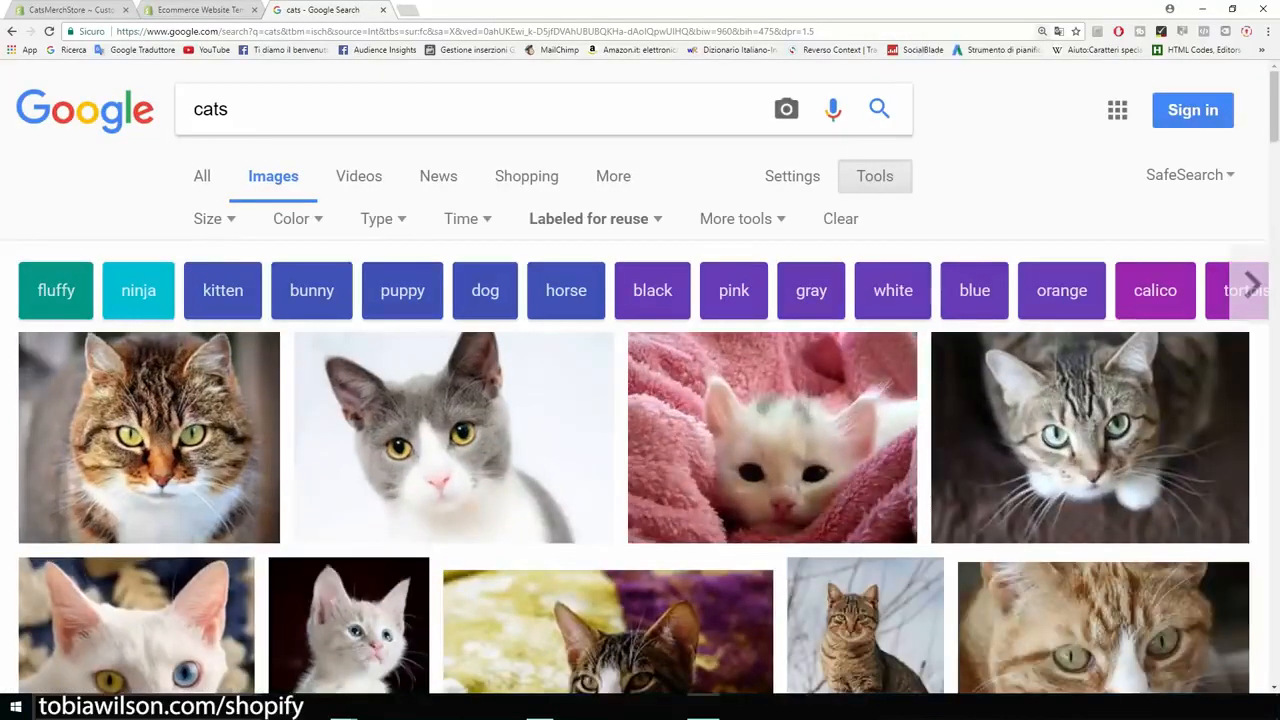
Step: Restrict the cat image results to sizes larger than 1024×768
key("ctrl+1")
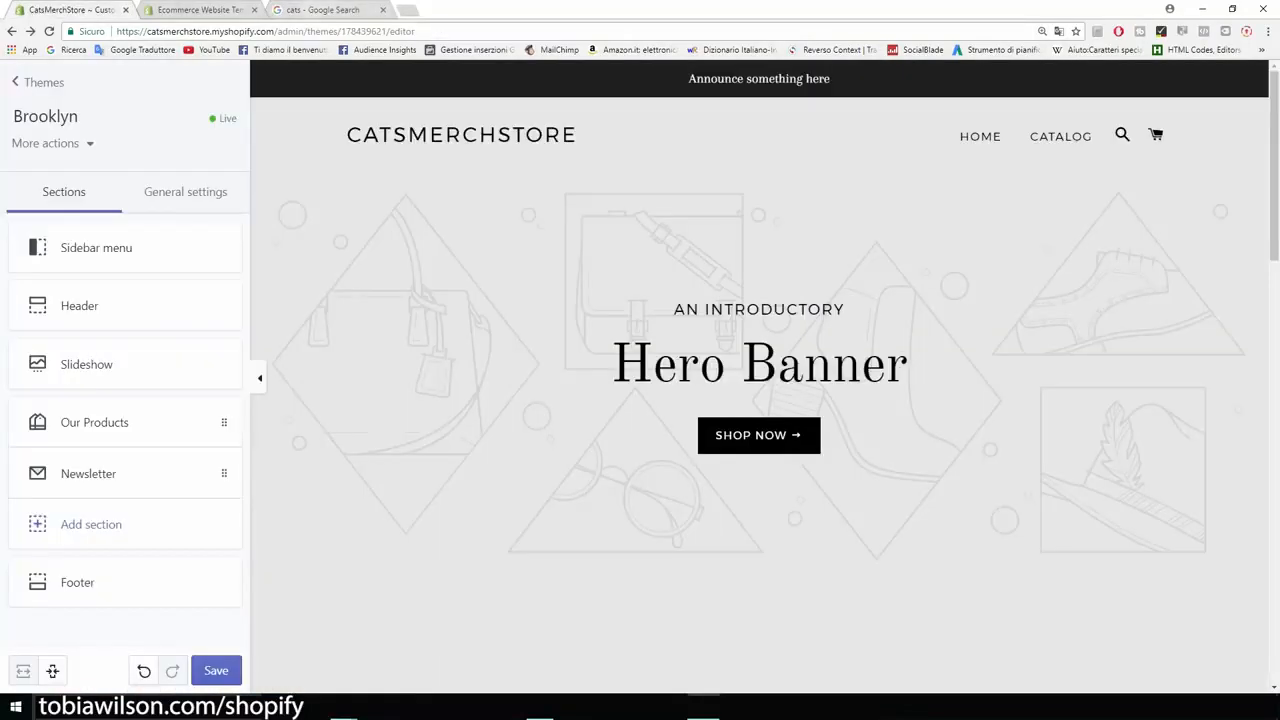
key("ctrl+3")
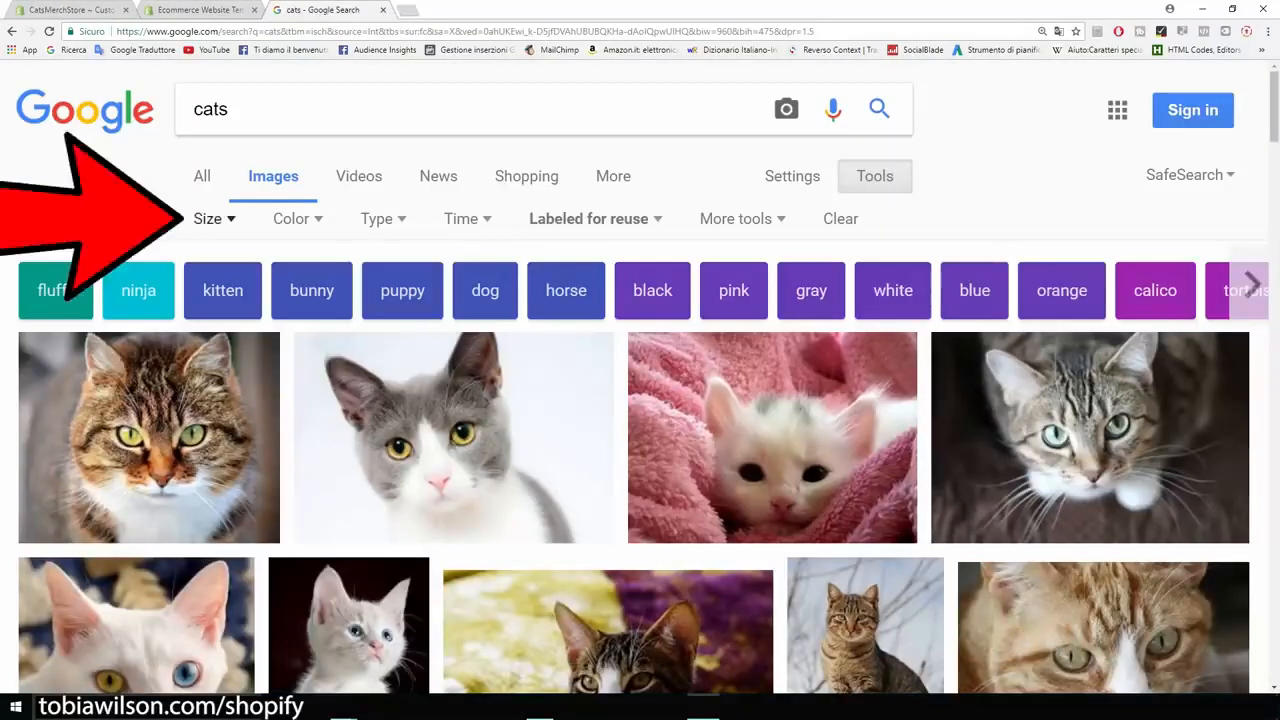
left_click(213, 218)
mouse_move(240, 388)
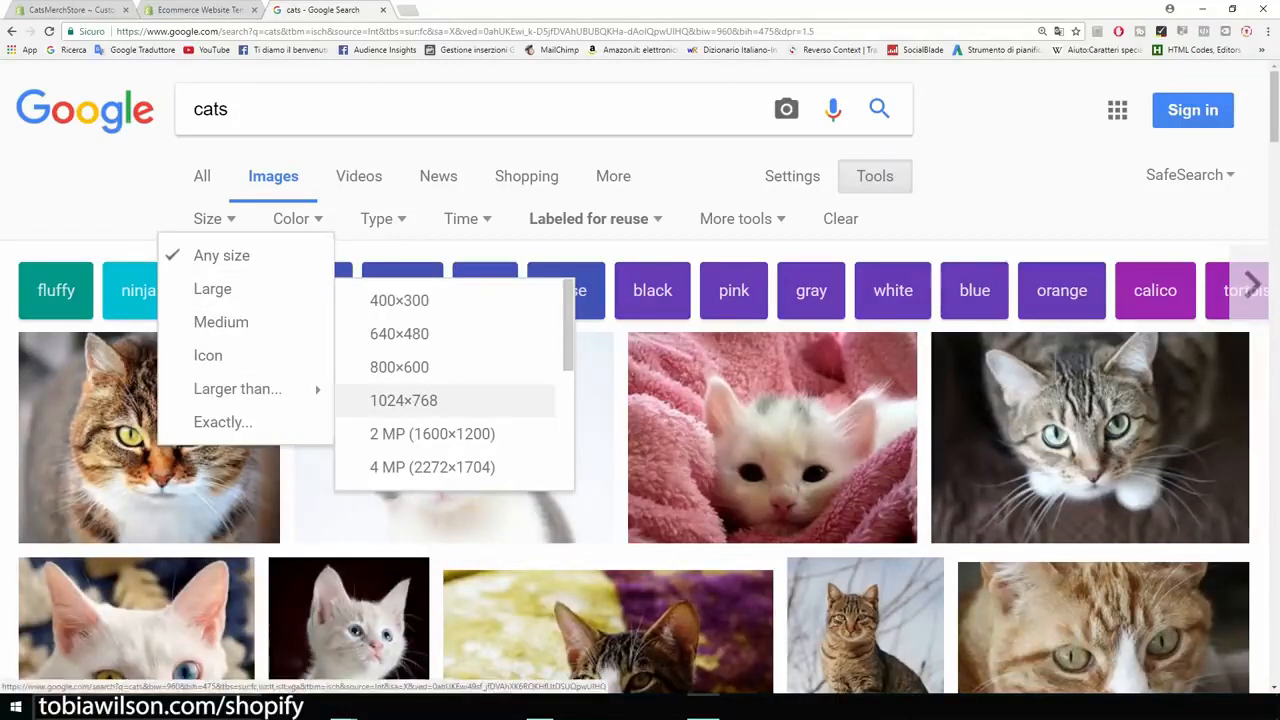
left_click(403, 400)
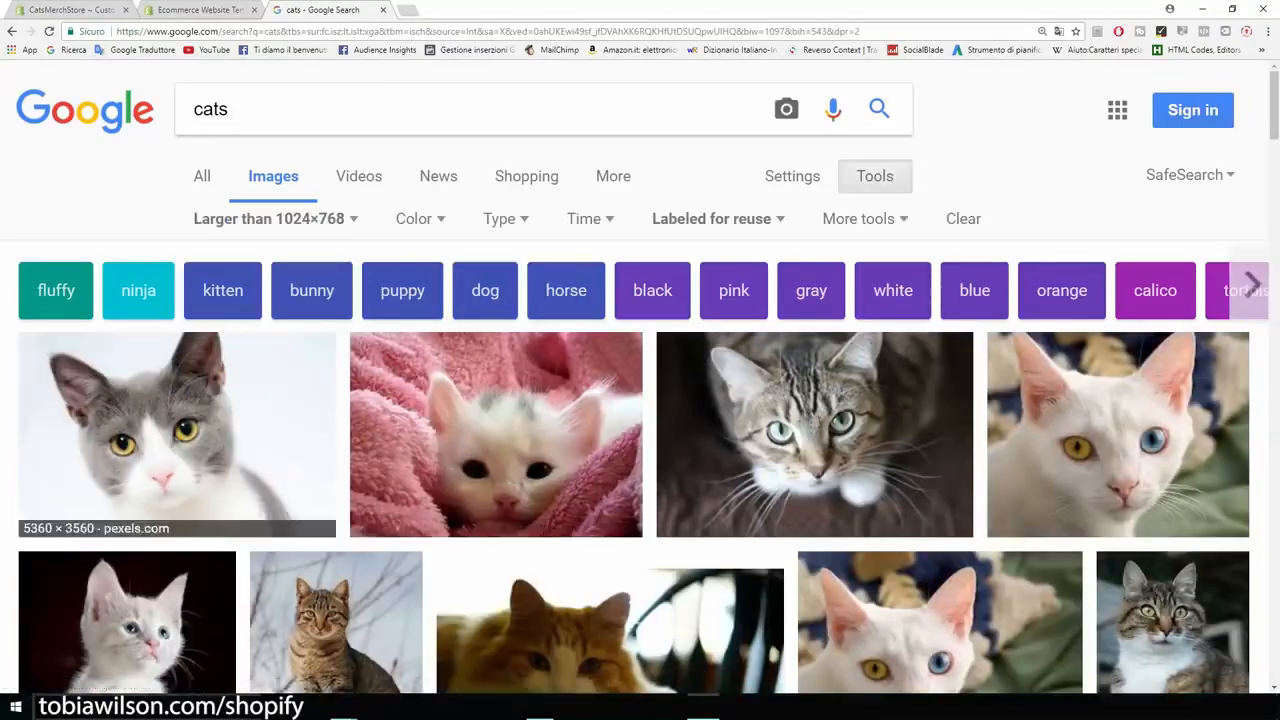
Step: Browse the results and open the full-size Pexels image of the grey and white cat
scroll(640, 450, "down", 1)
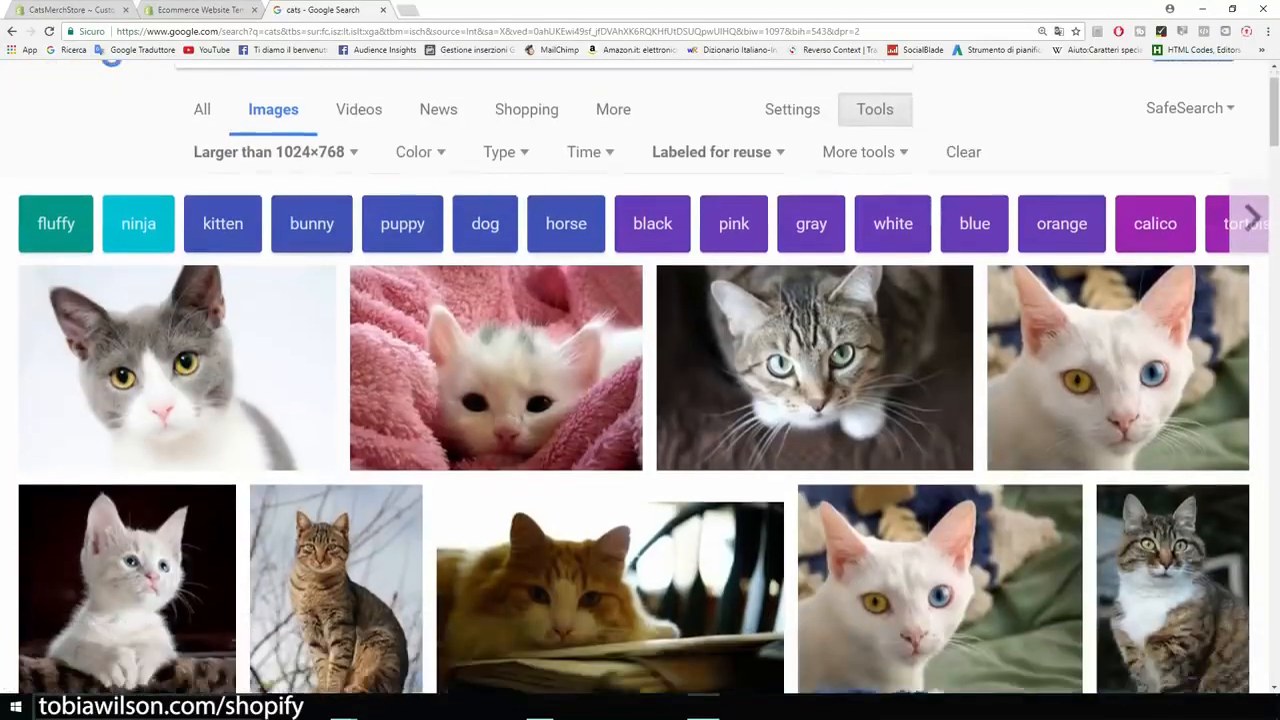
scroll(640, 450, "down", 1)
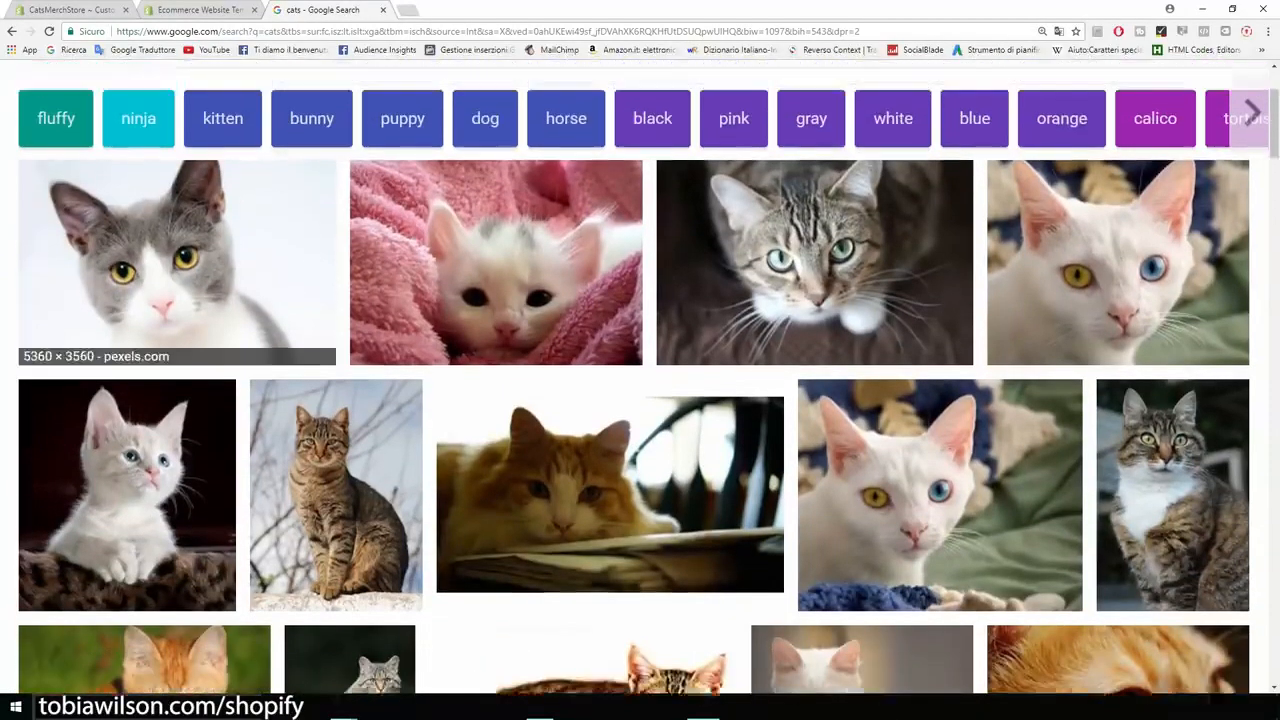
scroll(640, 400, "up", 1)
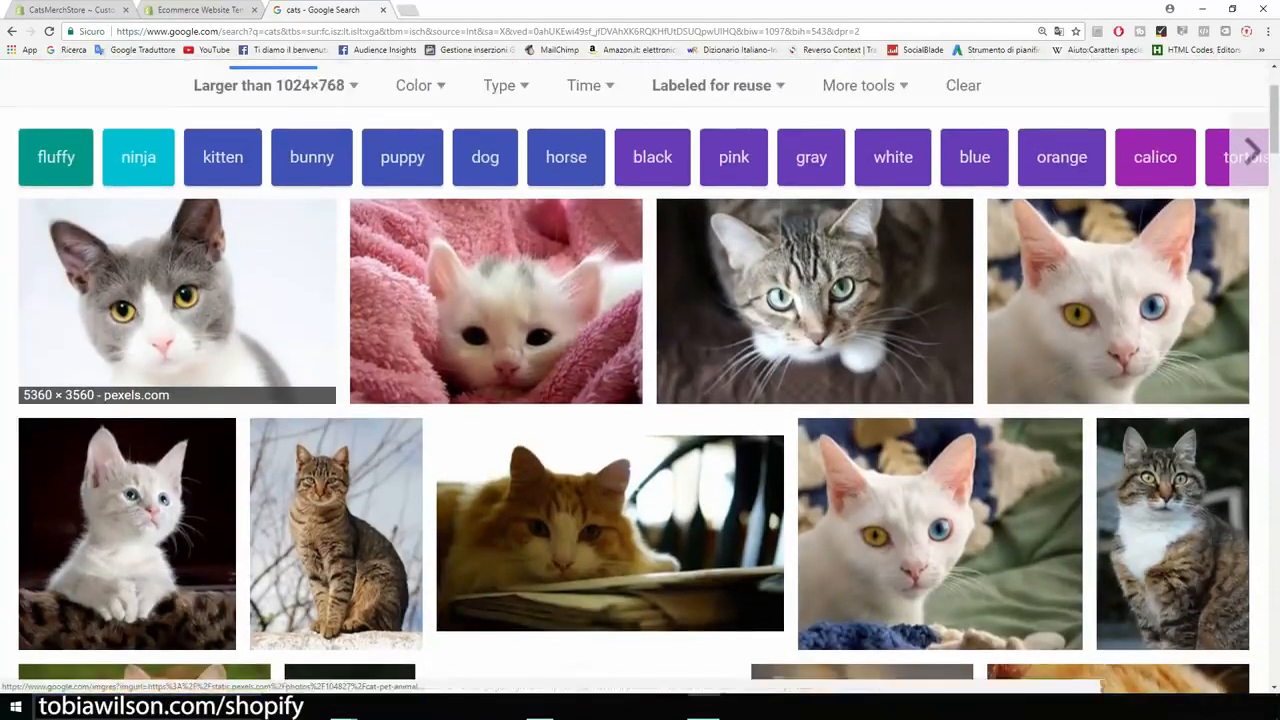
left_click(177, 300)
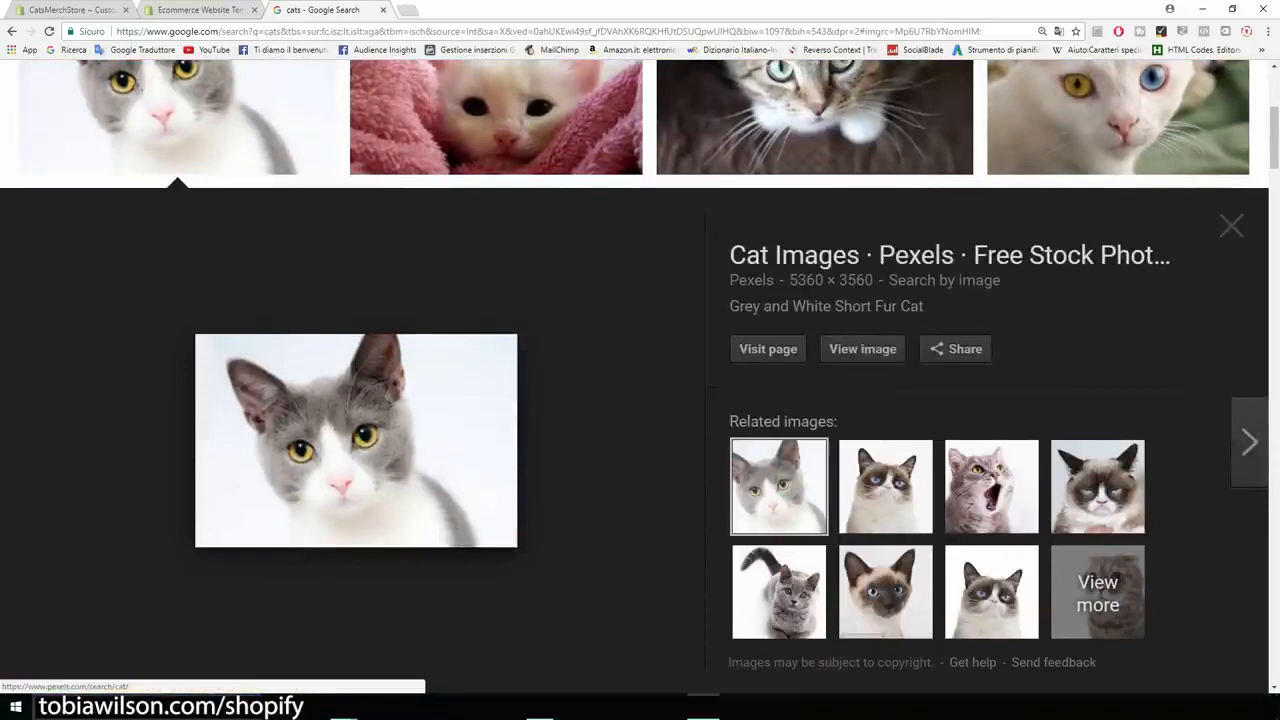
left_click(862, 348)
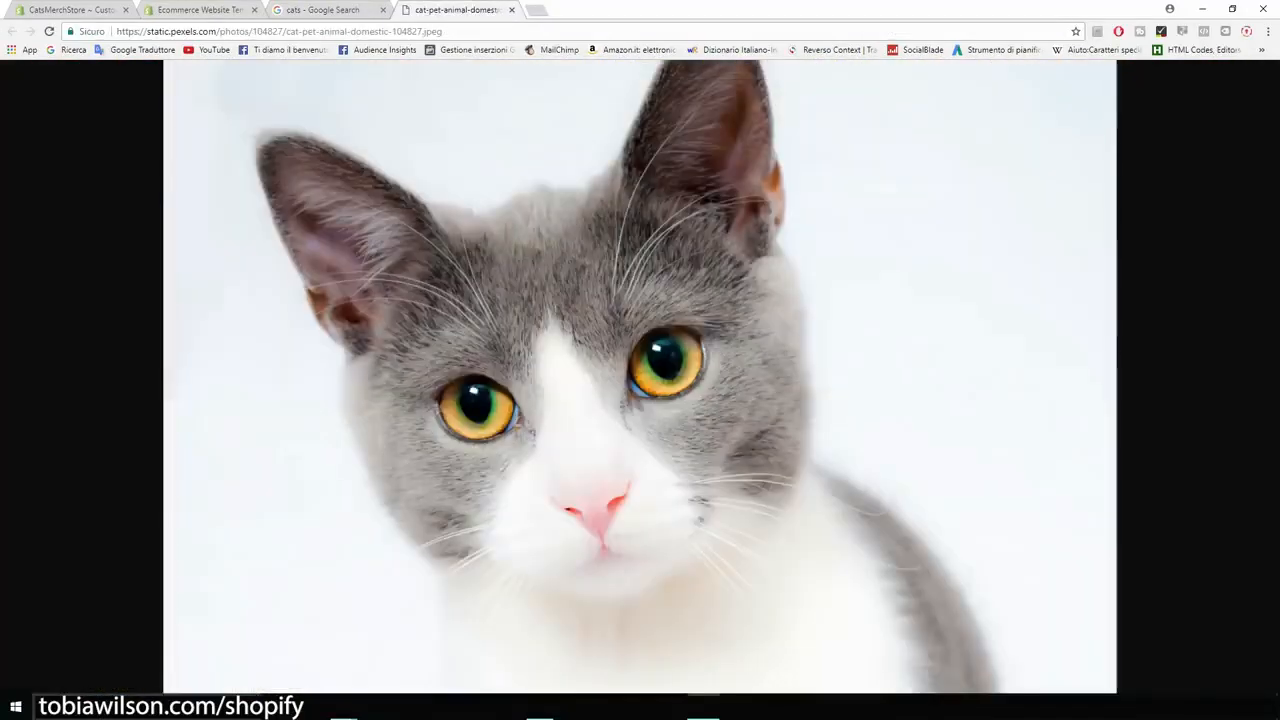
Step: Save the cat image into the catsmerch folder in File Explorer and return to the maximized browser
left_click_drag(770, 9, 973, 78)
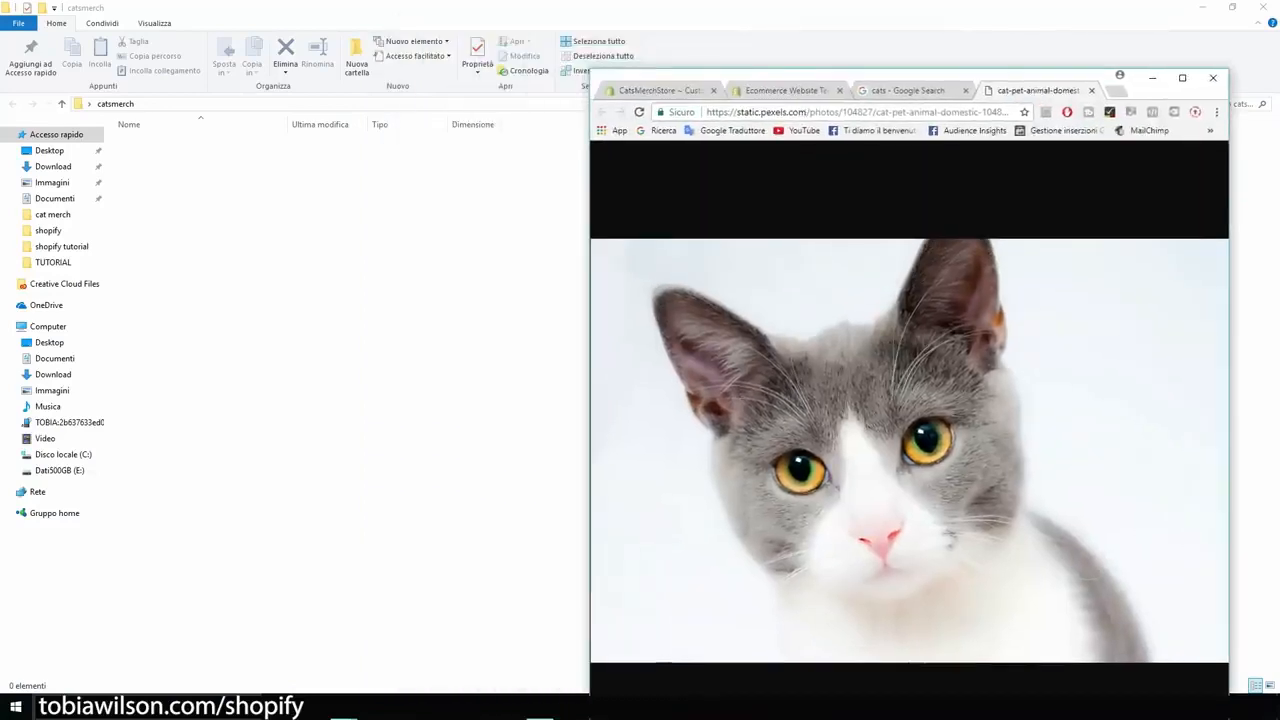
left_click_drag(880, 430, 350, 300)
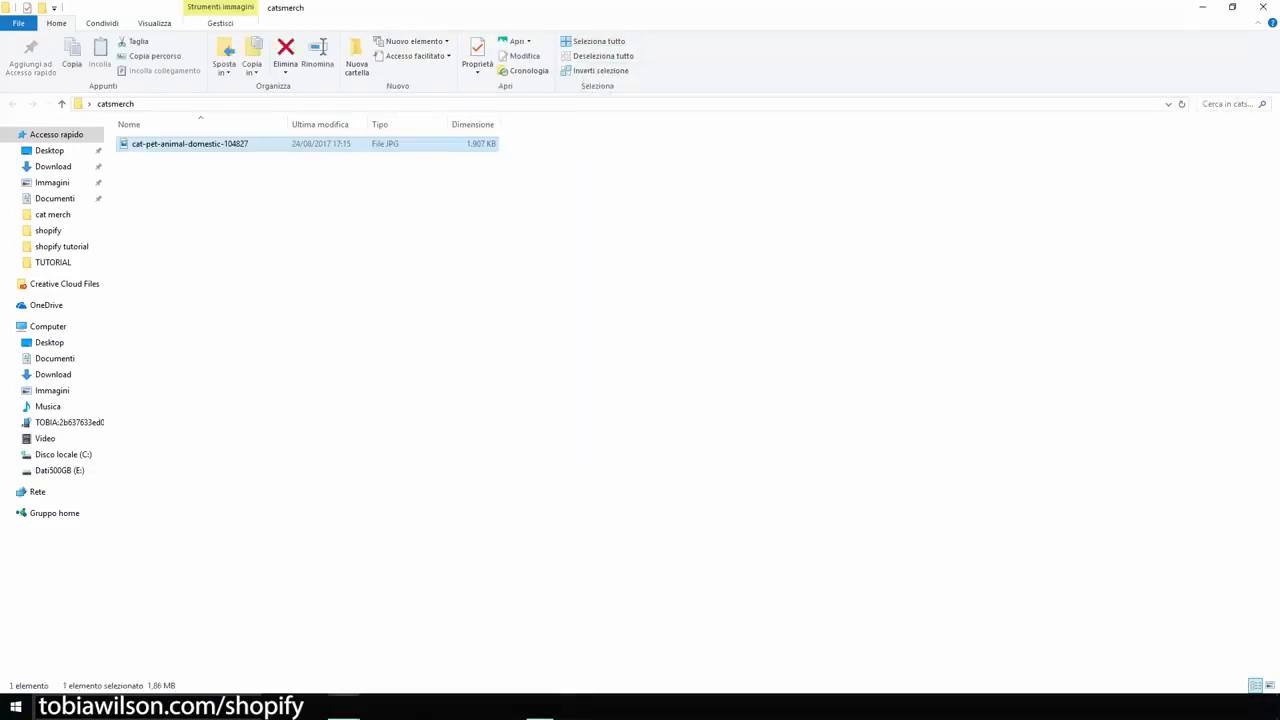
key("alt+Tab")
left_click(1182, 77)
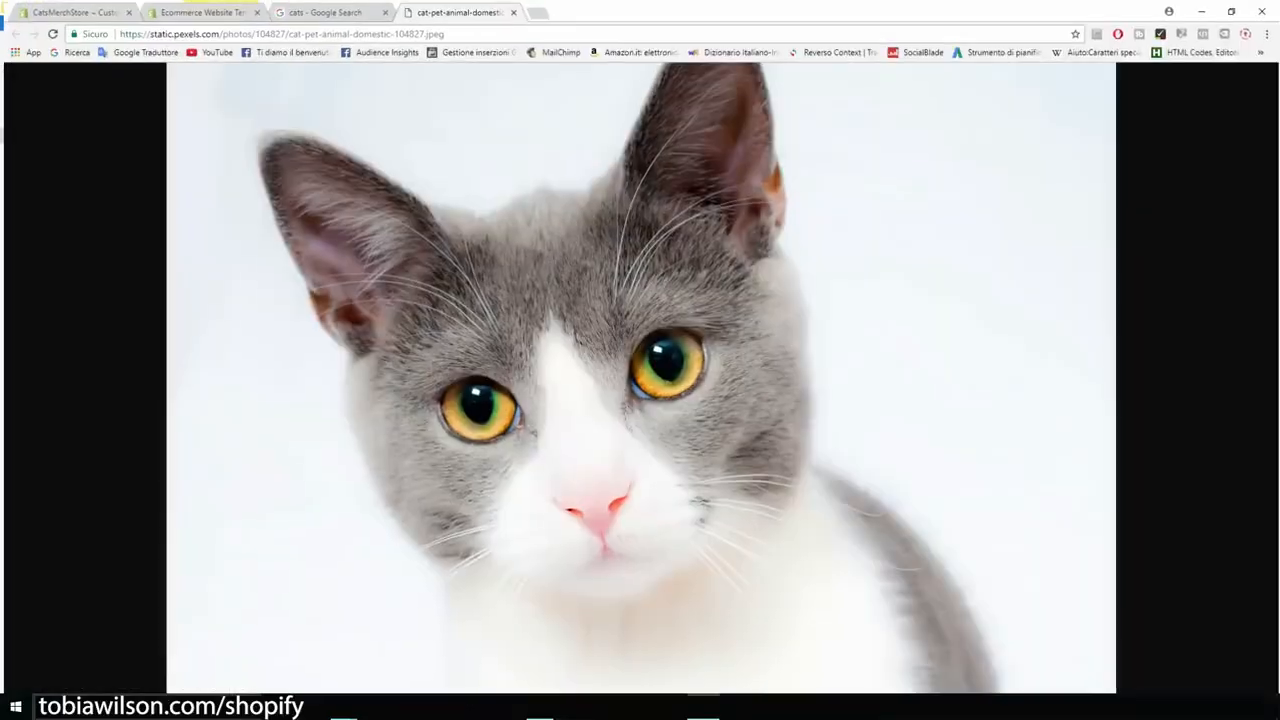
Step: Back in the Shopify theme editor, upload cat-pet-animal-domestic-104827 as the image of the slideshow's existing slide
left_click(72, 10)
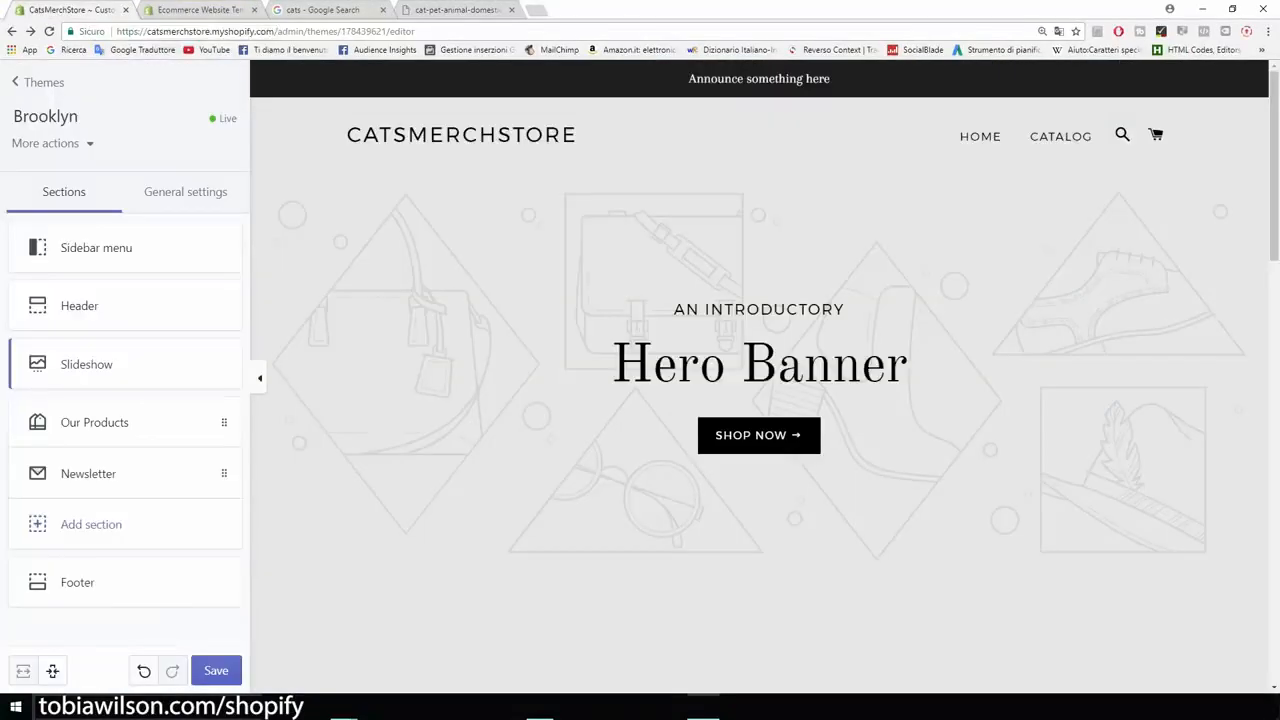
left_click(87, 364)
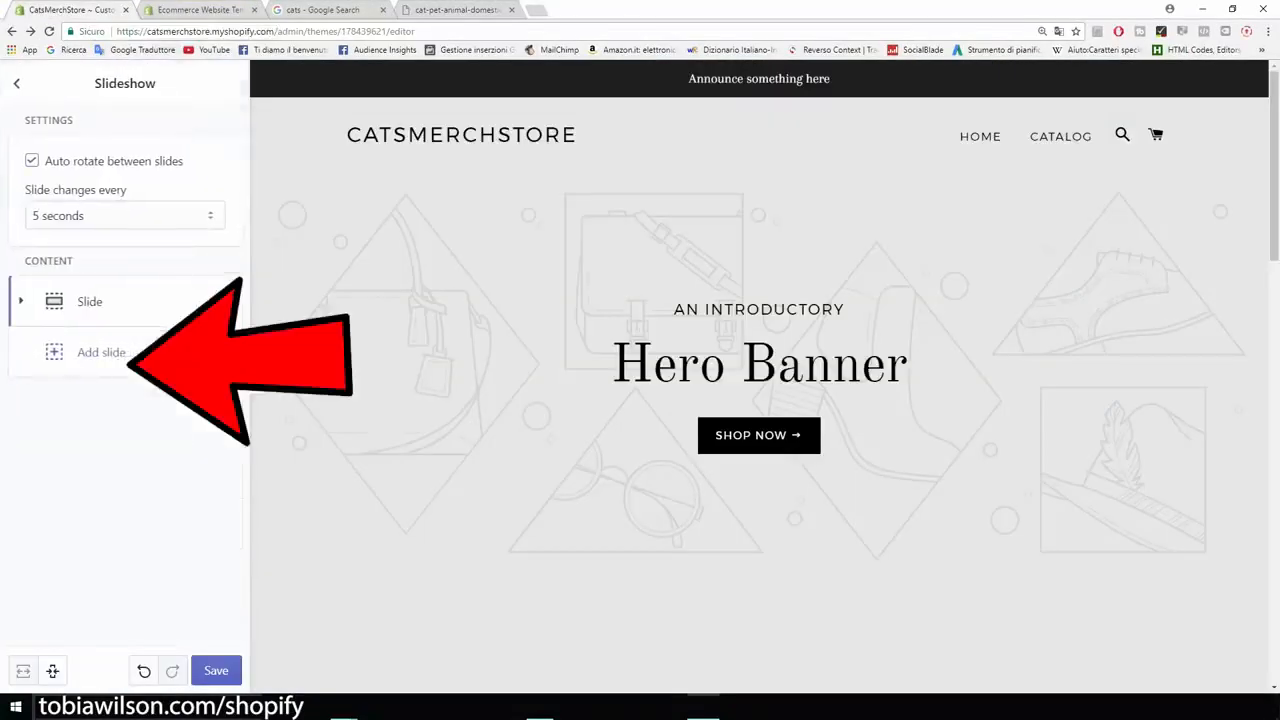
left_click(90, 302)
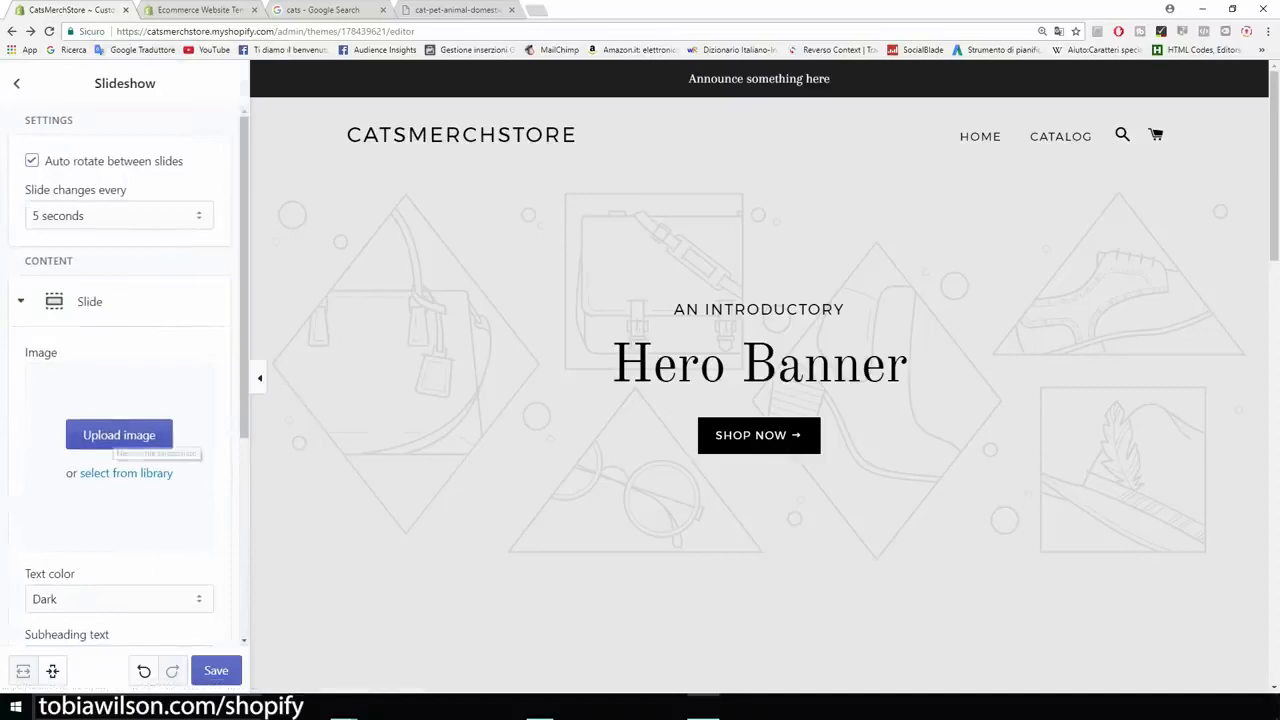
left_click(119, 437)
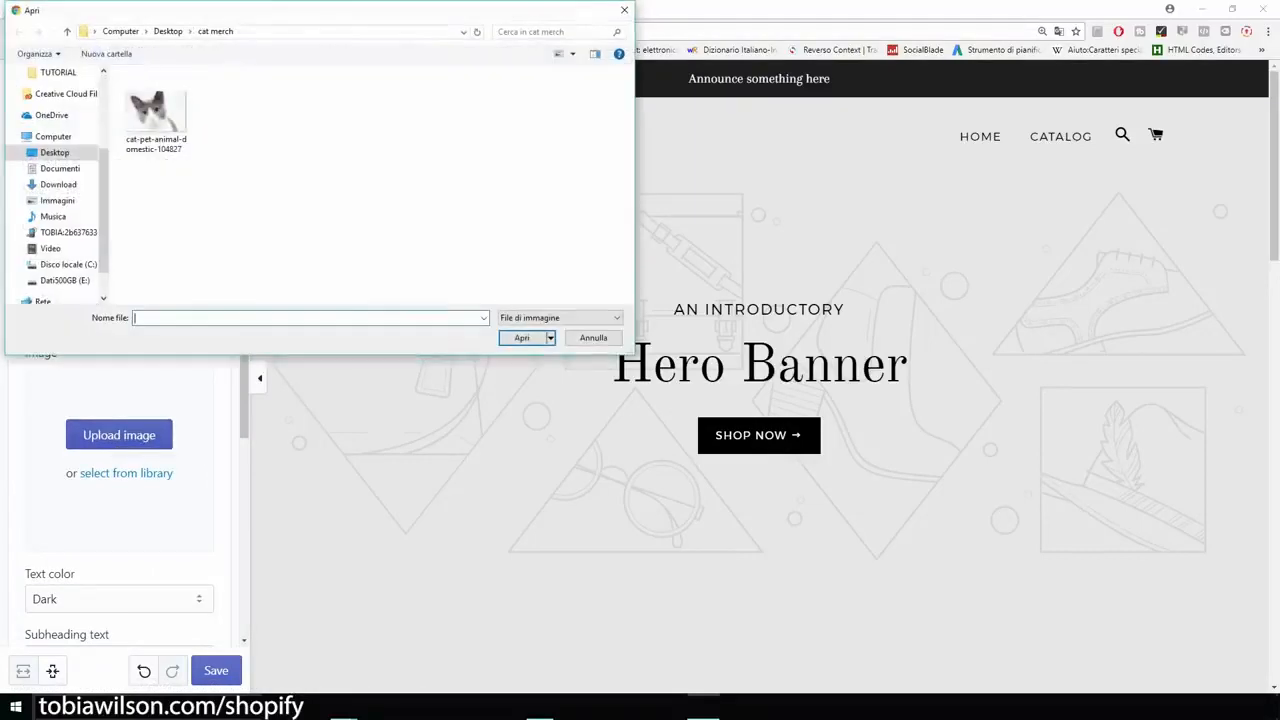
double_click(156, 112)
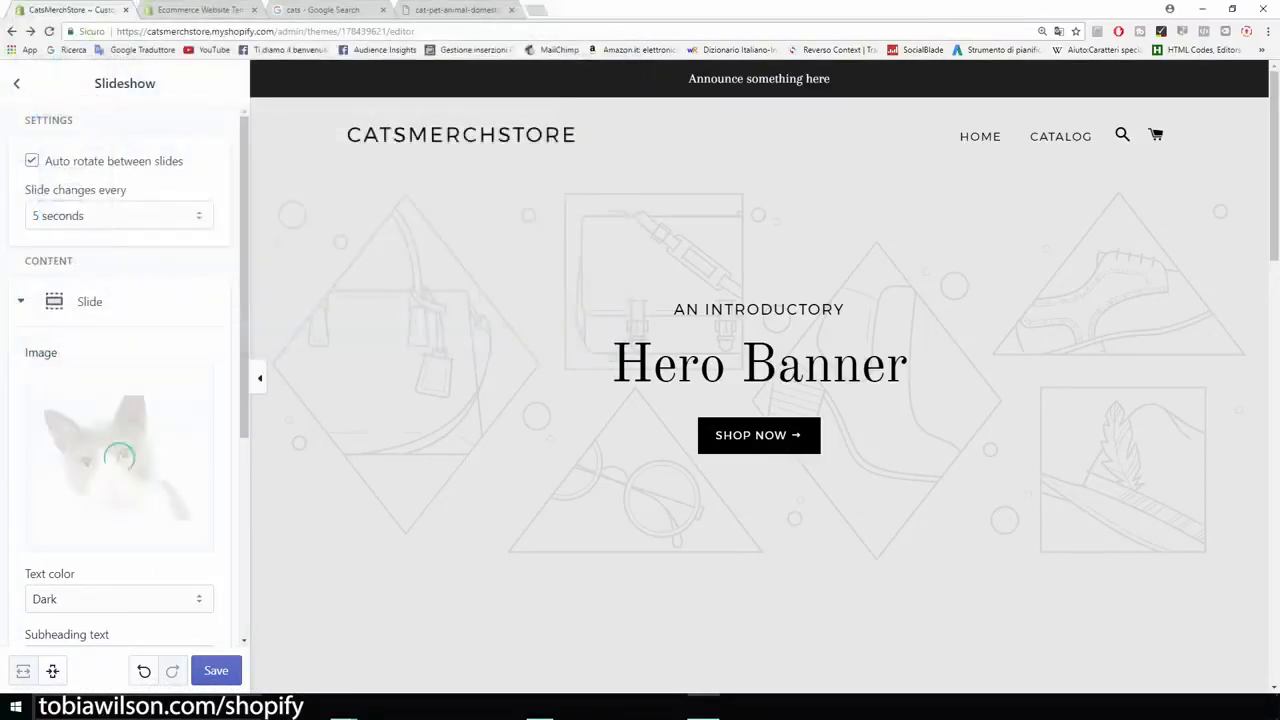
Step: Clear the slide's subheading, heading and button text so that only the cat image is displayed
scroll(125, 400, "down", 5)
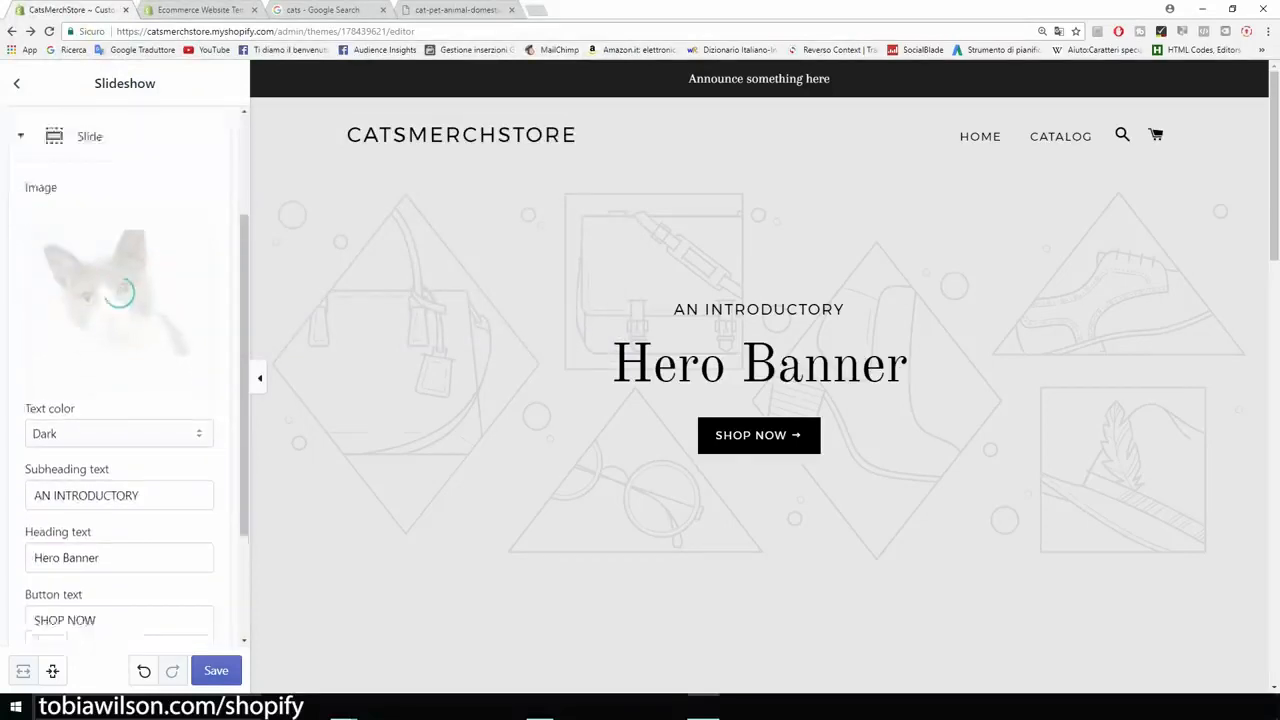
left_click_drag(140, 394, 32, 394)
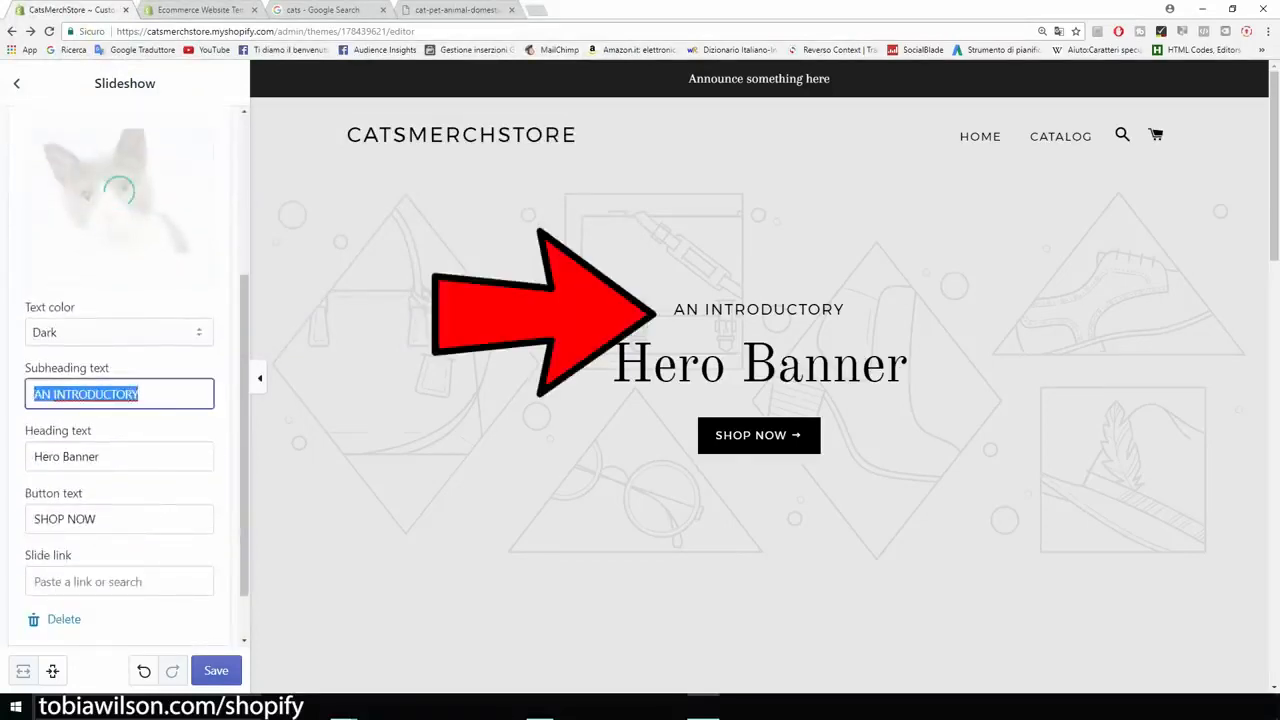
key("BackSpace")
key("Tab")
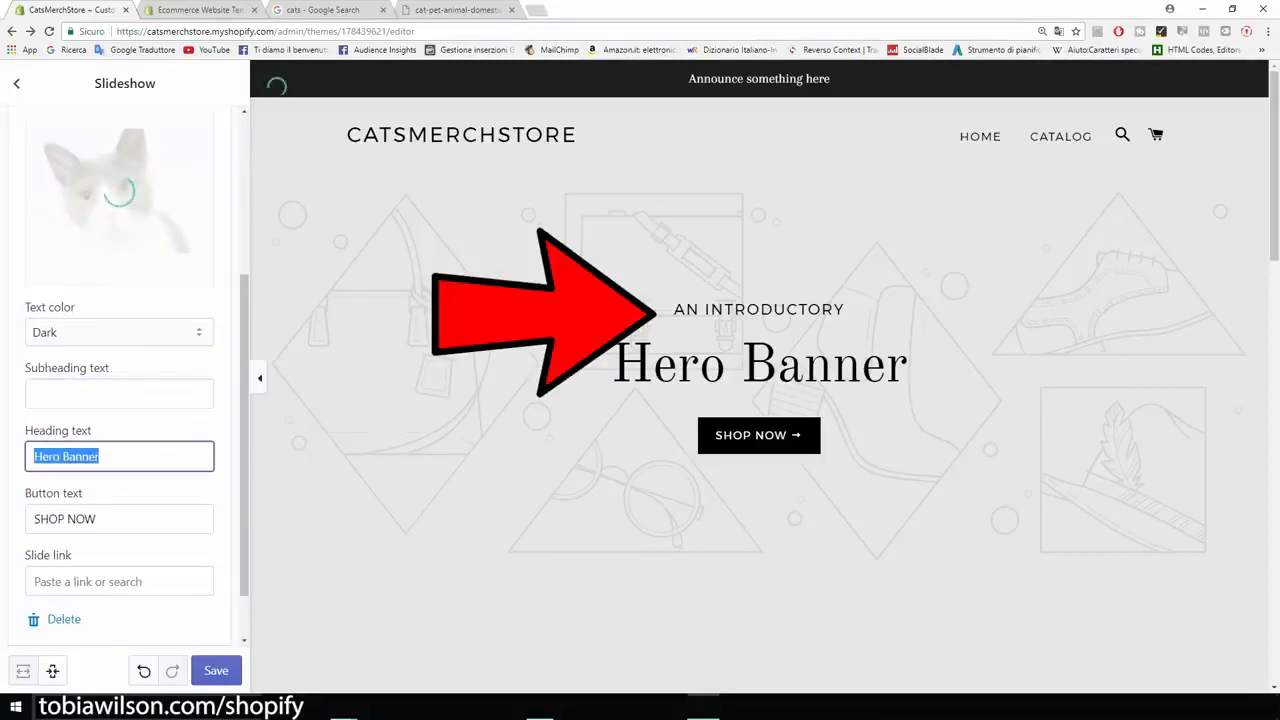
key("BackSpace")
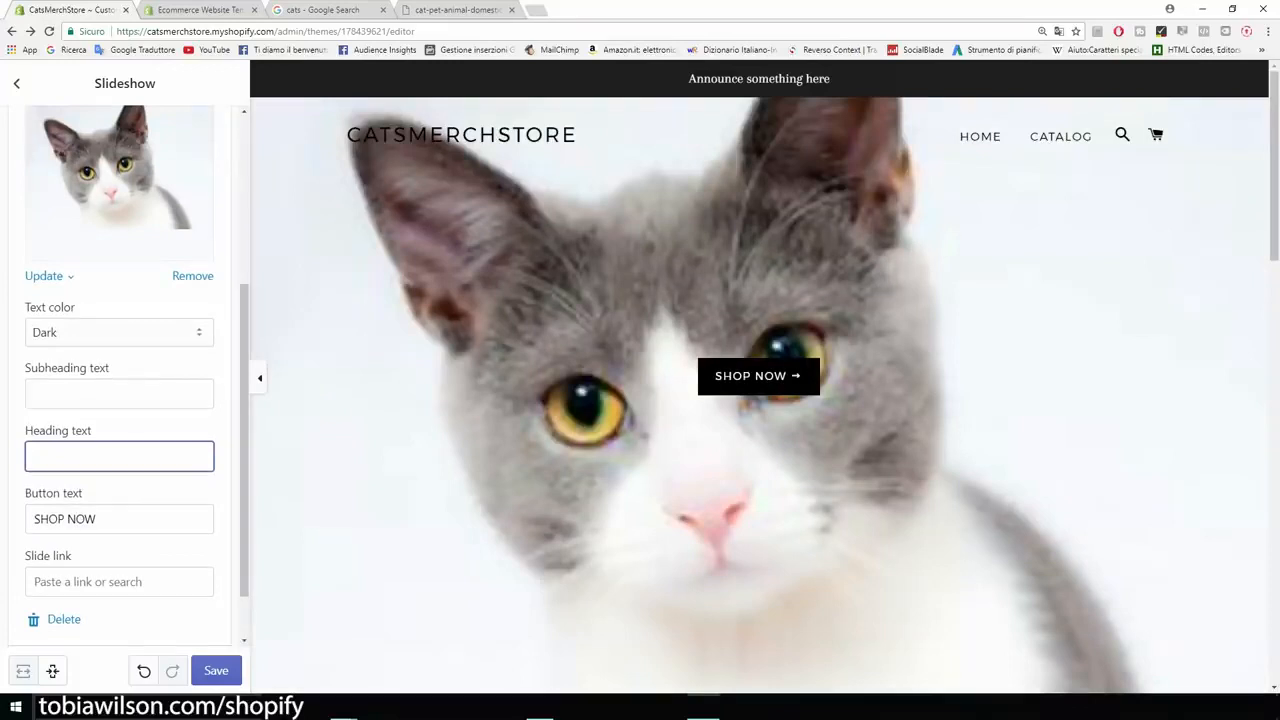
key("Tab")
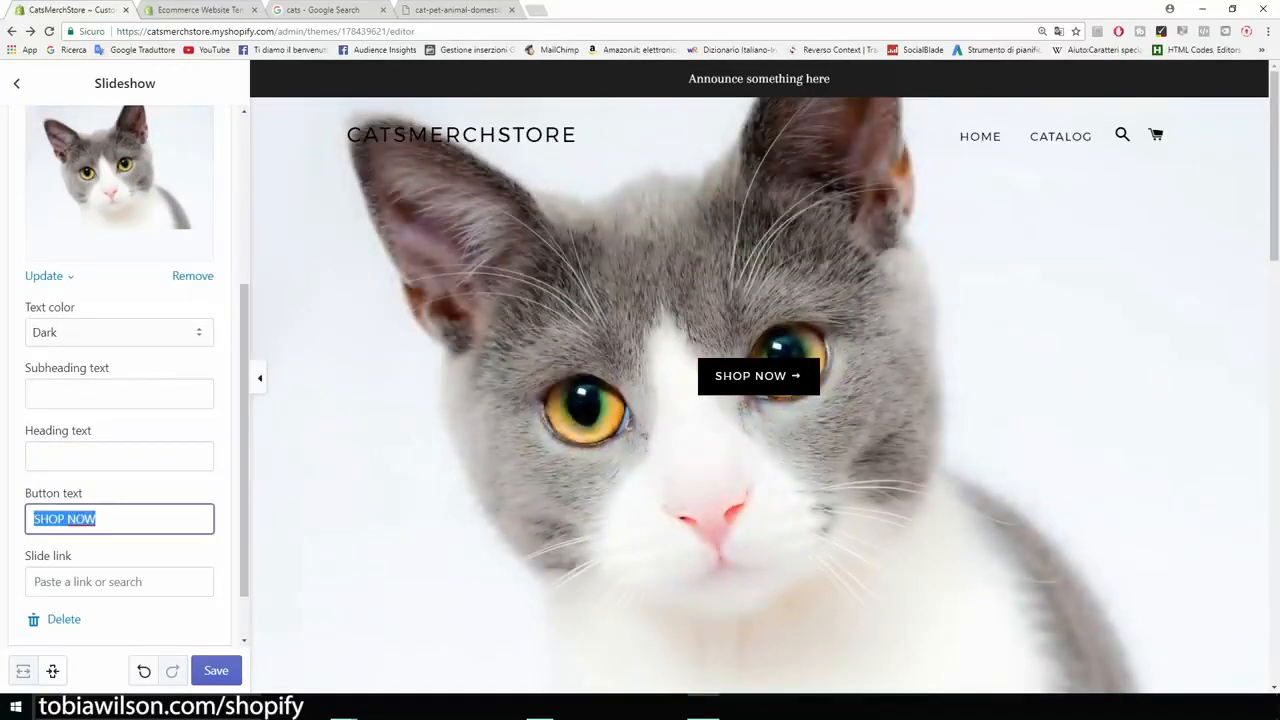
key("BackSpace")
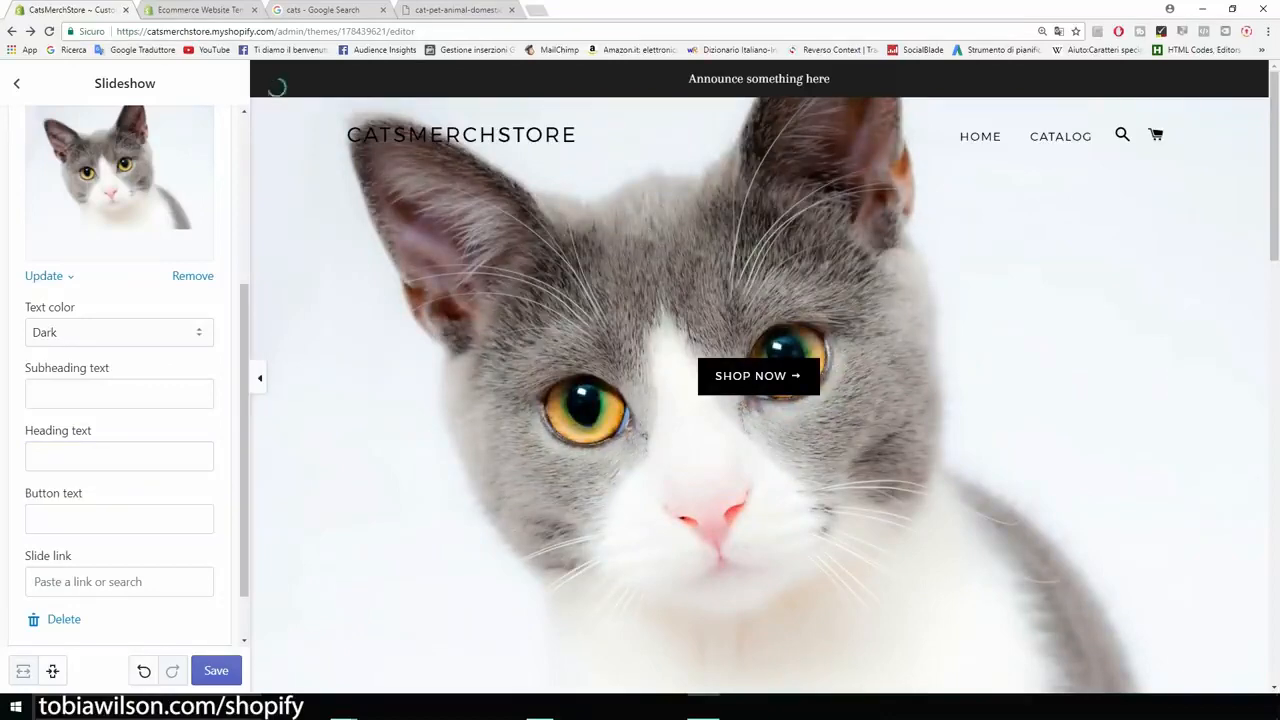
scroll(120, 375, "up", 5)
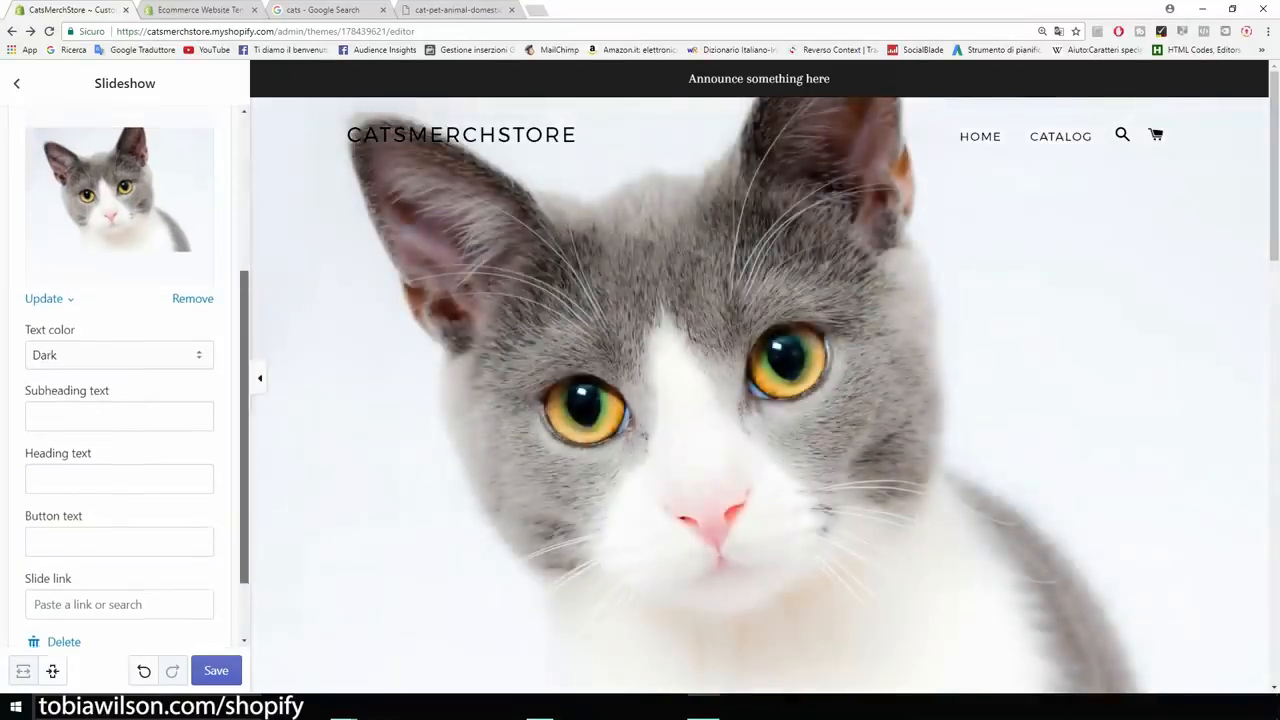
scroll(120, 375, "down", 4)
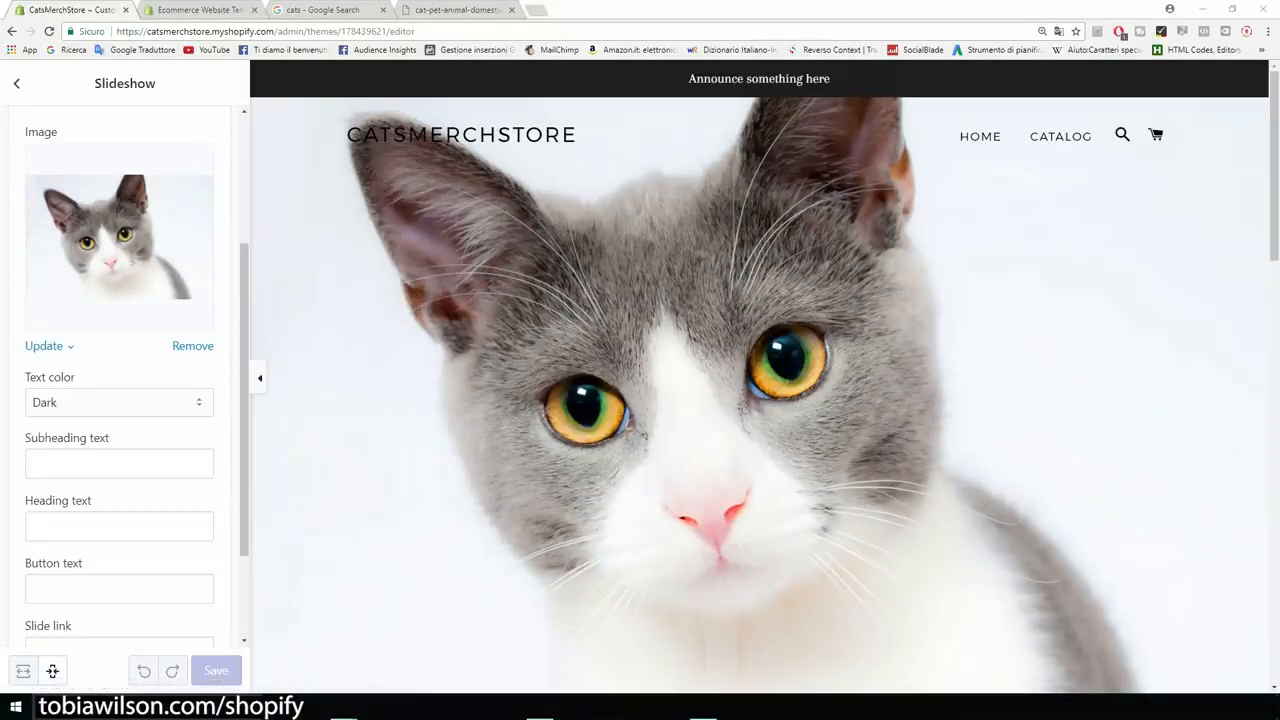
Step: Open canva.com in a new browser tab
key("ctrl+t")
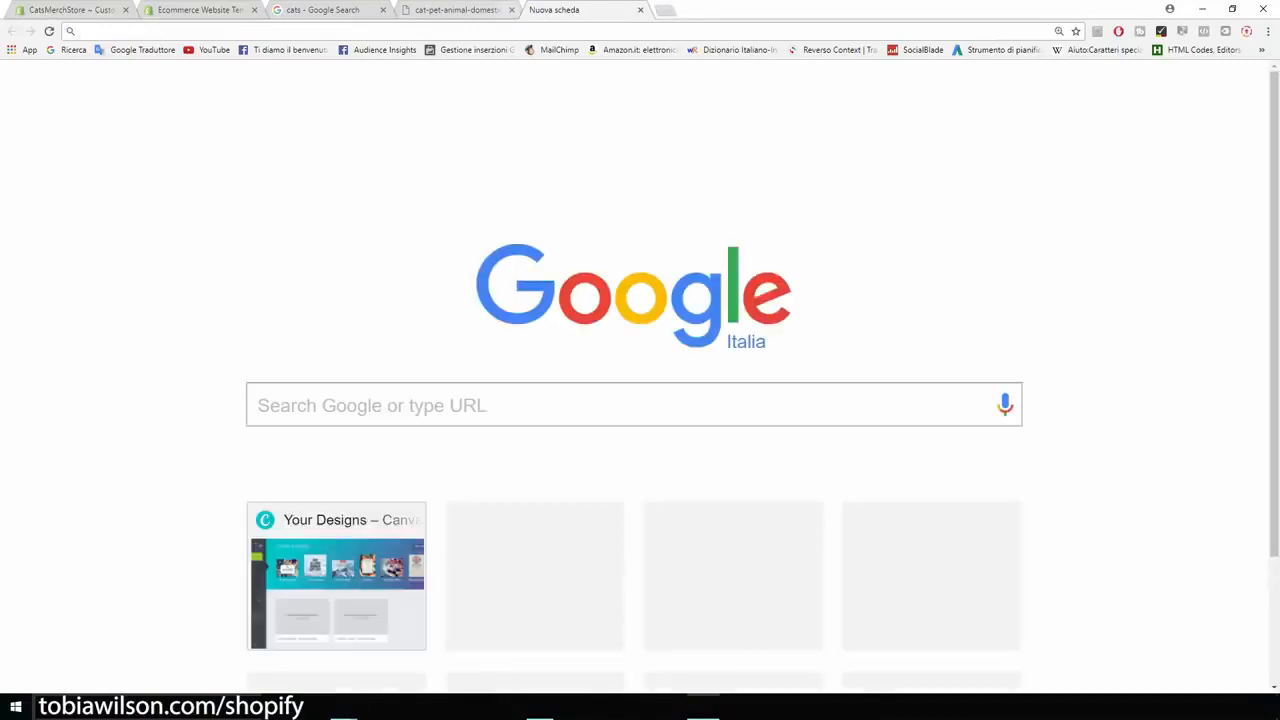
type("canva.co")
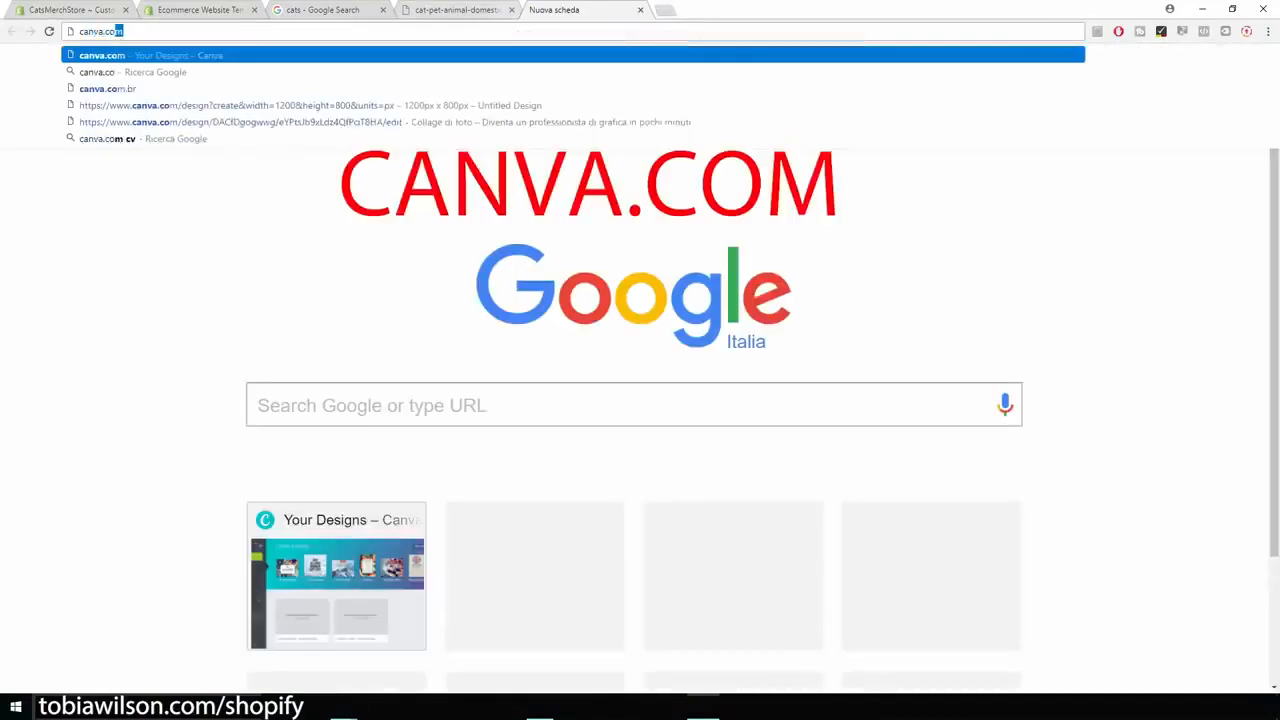
key("Return")
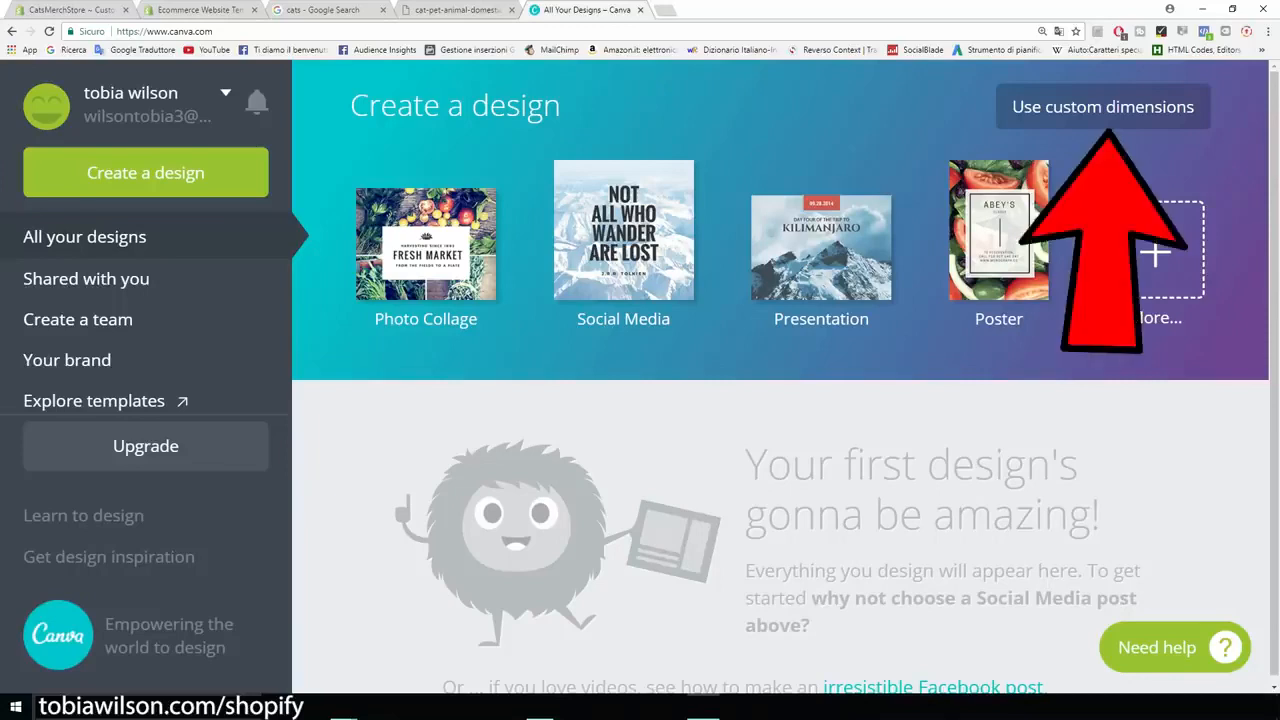
Step: Create a blank design with custom dimensions of 2440 × 1440 px
left_click(1102, 107)
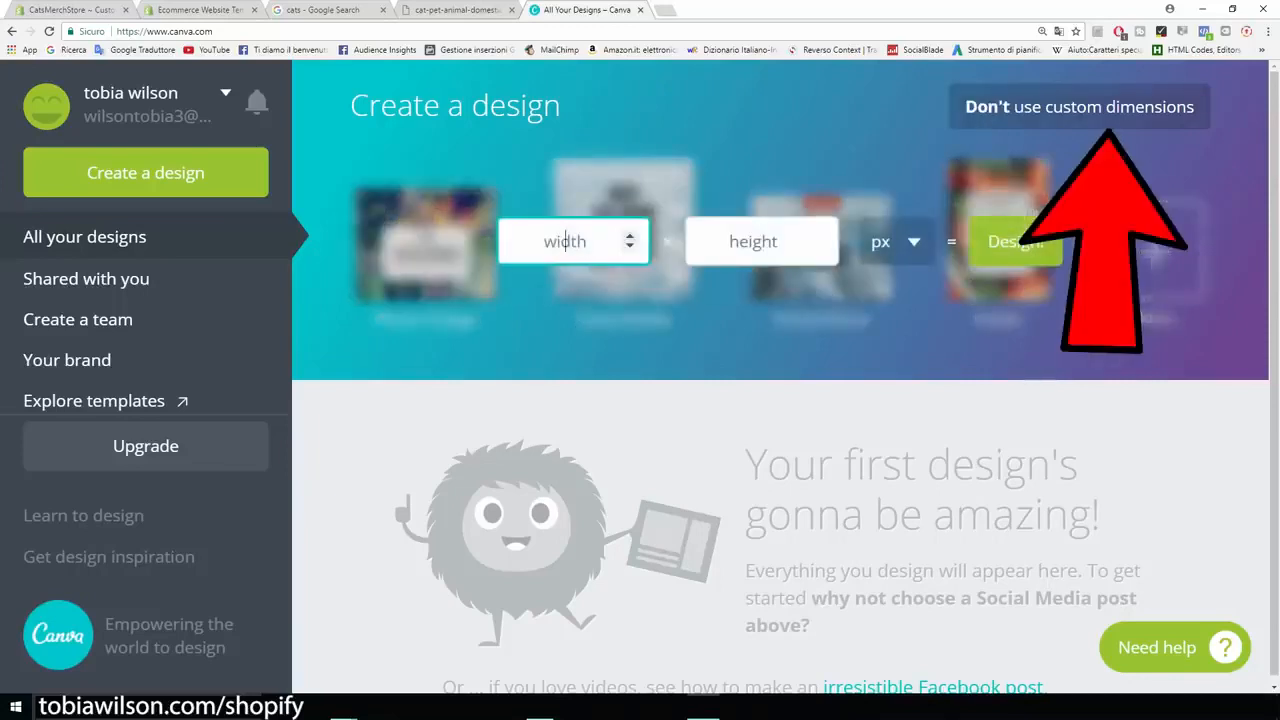
type("24")
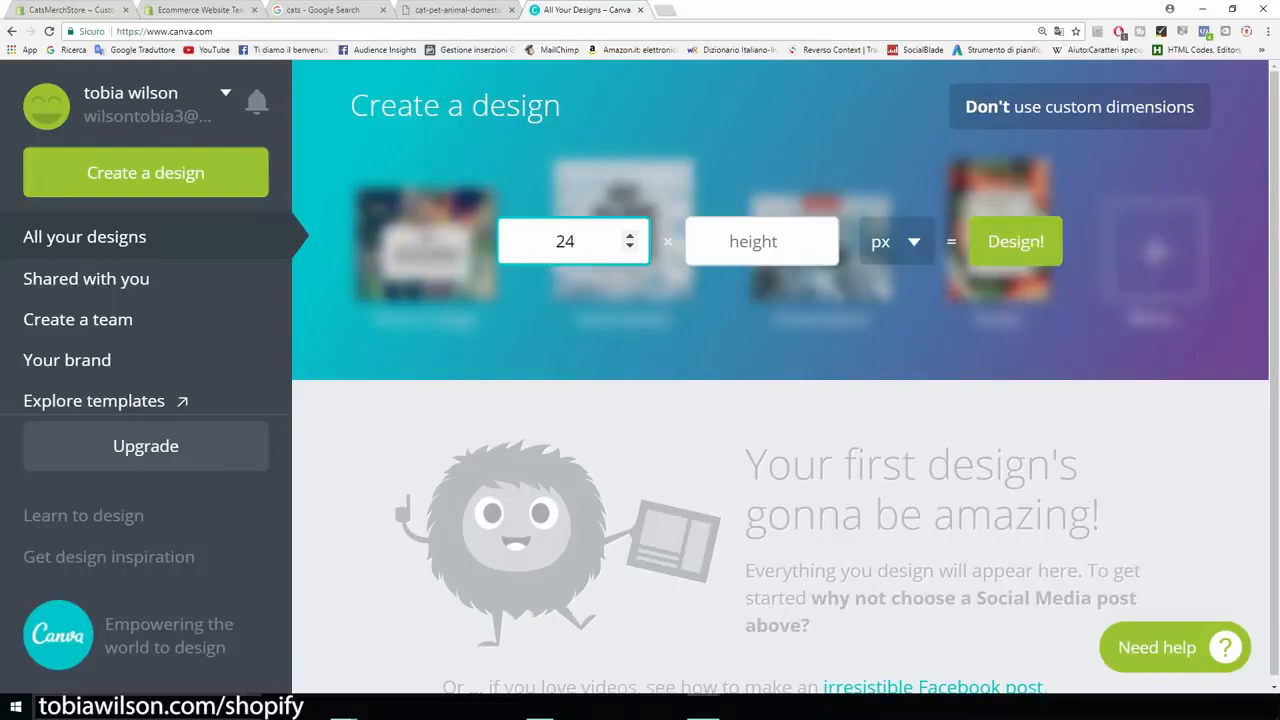
type("40")
left_click(752, 241)
type("1440")
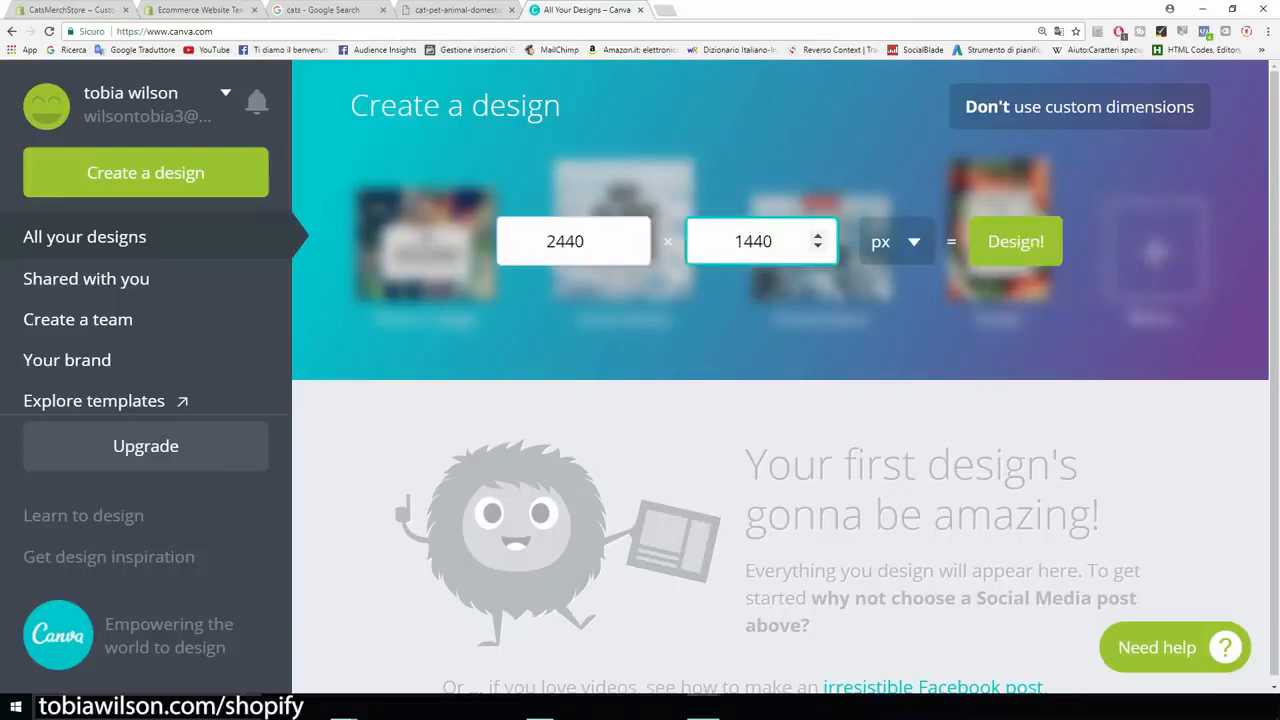
left_click(565, 241)
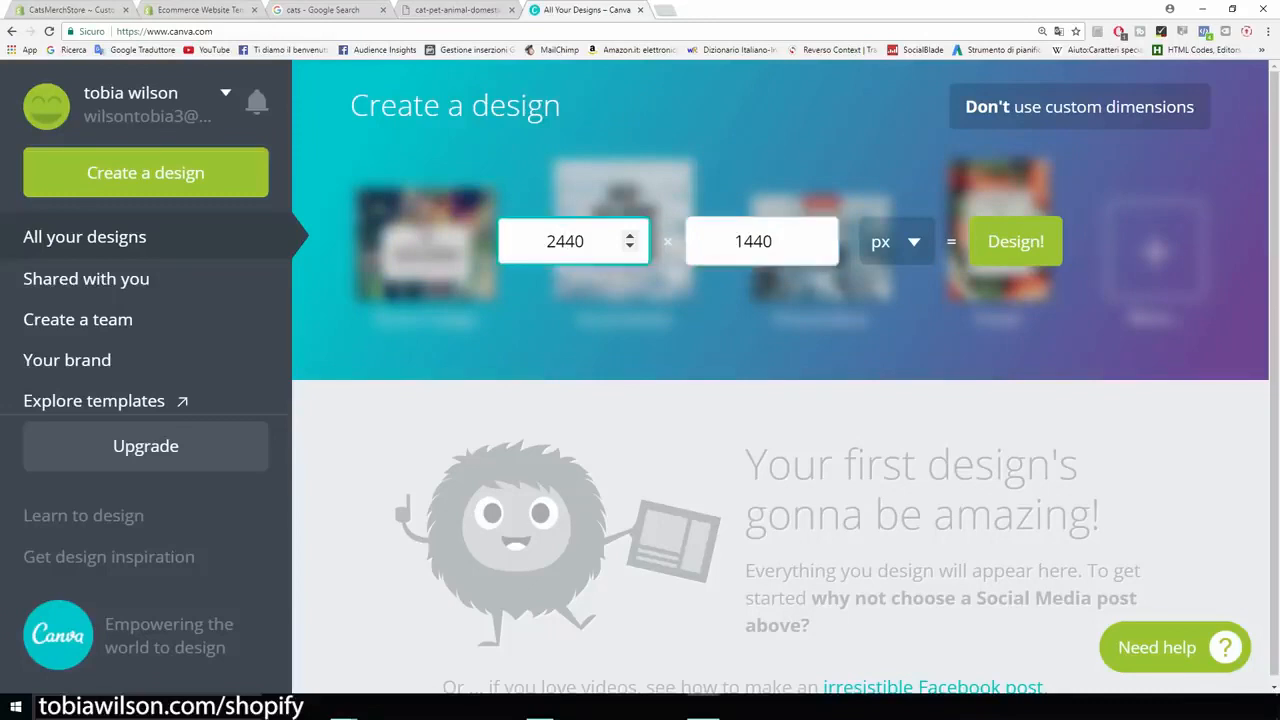
key("Tab")
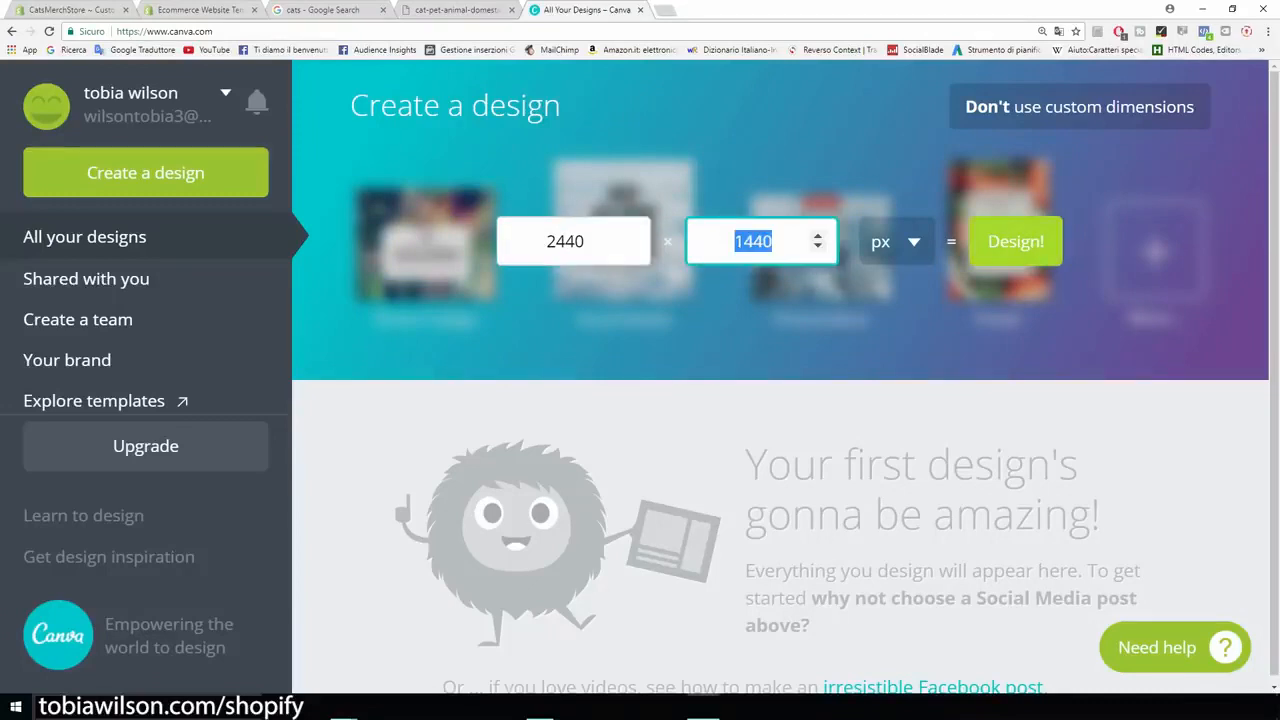
left_click(1015, 241)
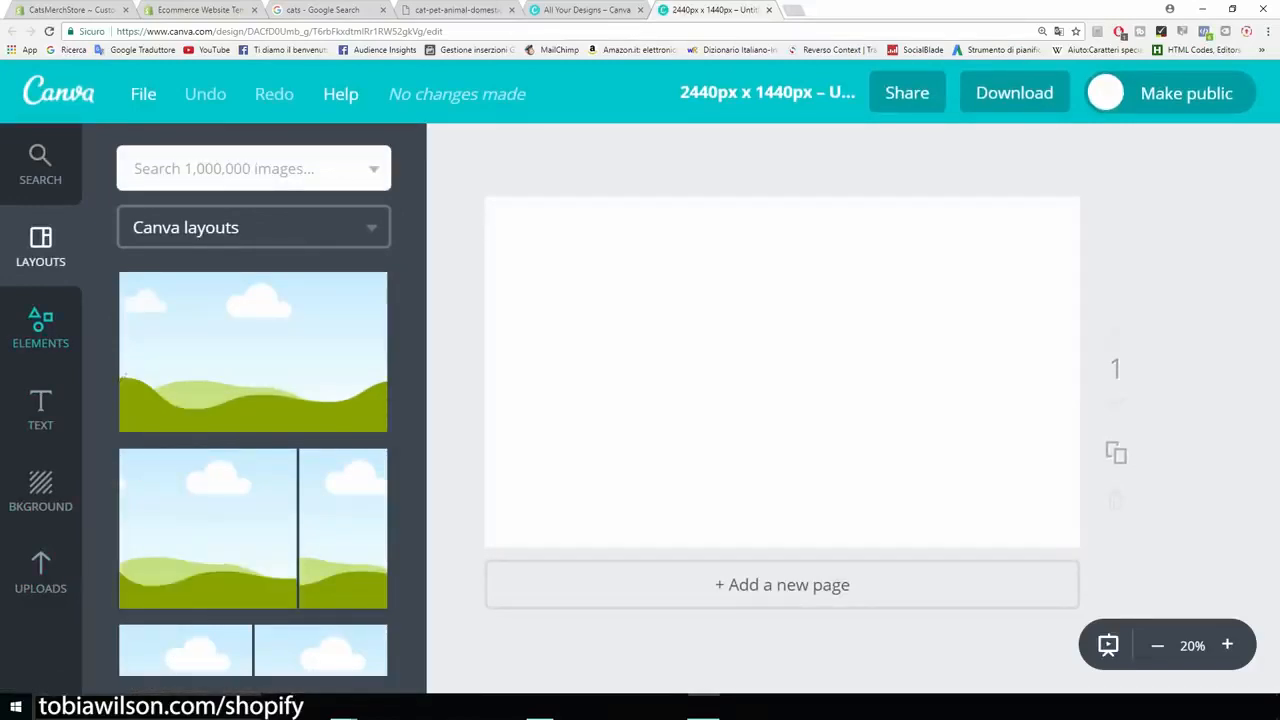
Step: Upload the saved cat image cat-pet-animal-domestic-104827 to the design's own images
left_click(40, 572)
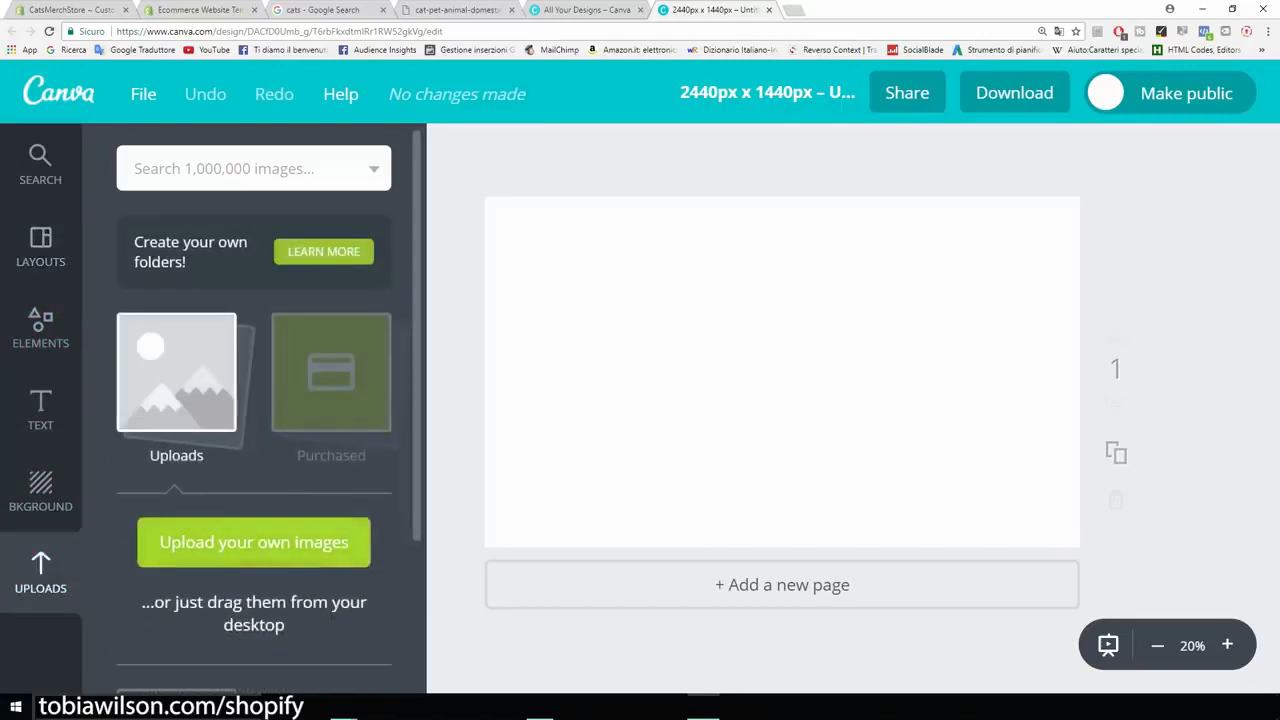
left_click(254, 542)
double_click(155, 114)
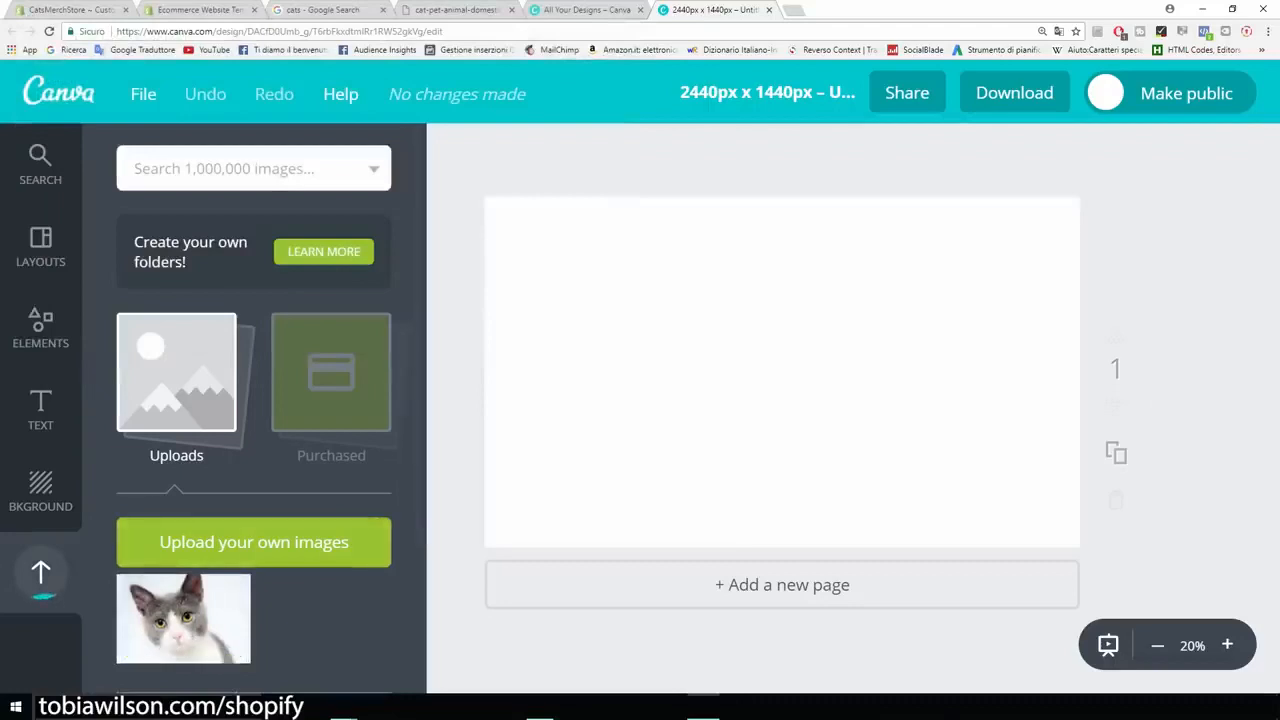
Step: Place the uploaded cat photo on the page, enlarge it to nearly the page width and align it with the page's left edge
left_click(183, 618)
left_click_drag(783, 373, 721, 415)
left_click_drag(971, 249, 1017, 218)
mouse_move(880, 320)
left_mouse_down()
mouse_move(953, 299)
mouse_move(887, 339)
left_mouse_up()
left_click_drag(1024, 599, 1034, 604)
left_click_drag(890, 430, 898, 421)
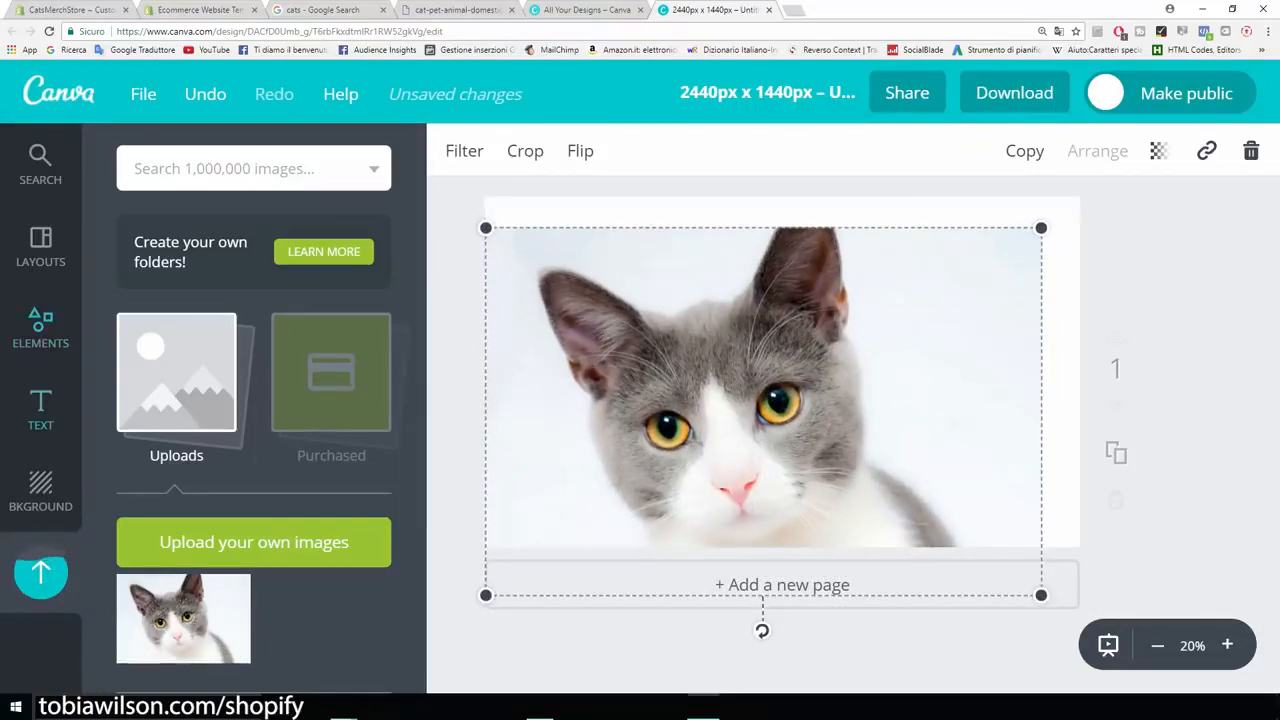
Step: Add a heading to the design and replace its placeholder text with "Cats Merch"
left_click(41, 409)
left_click(254, 288)
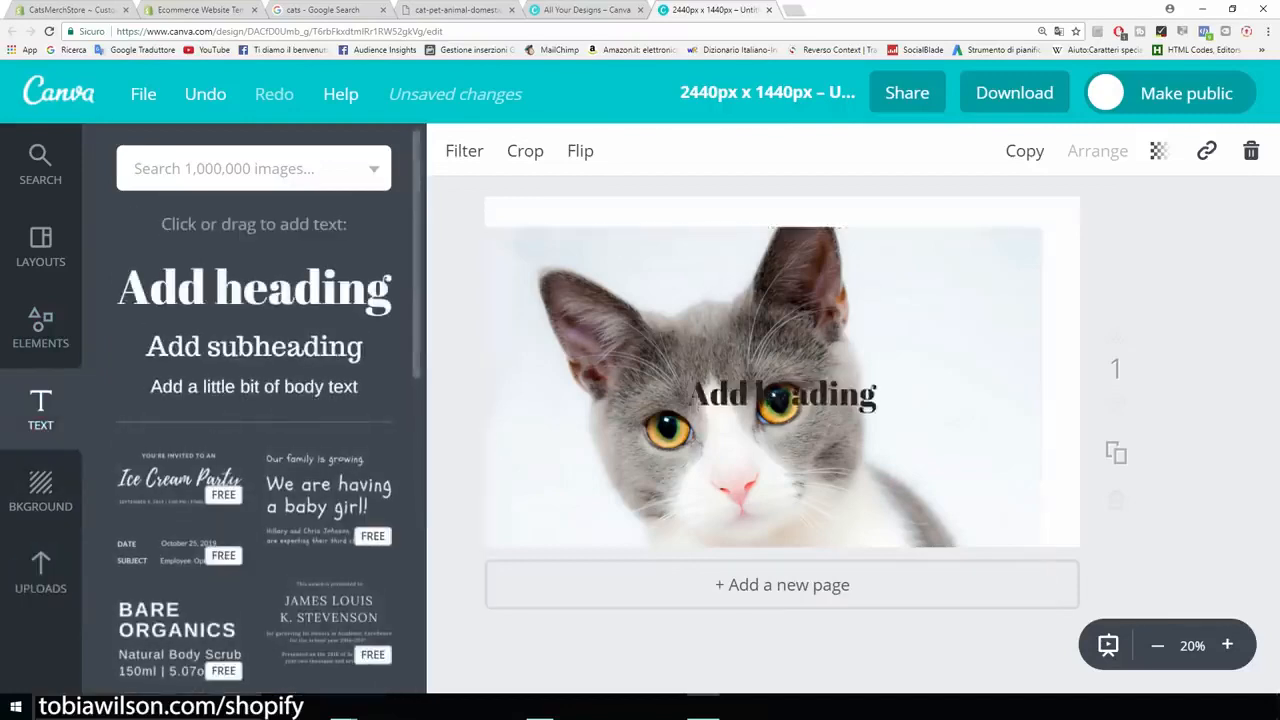
left_click_drag(878, 397, 729, 397)
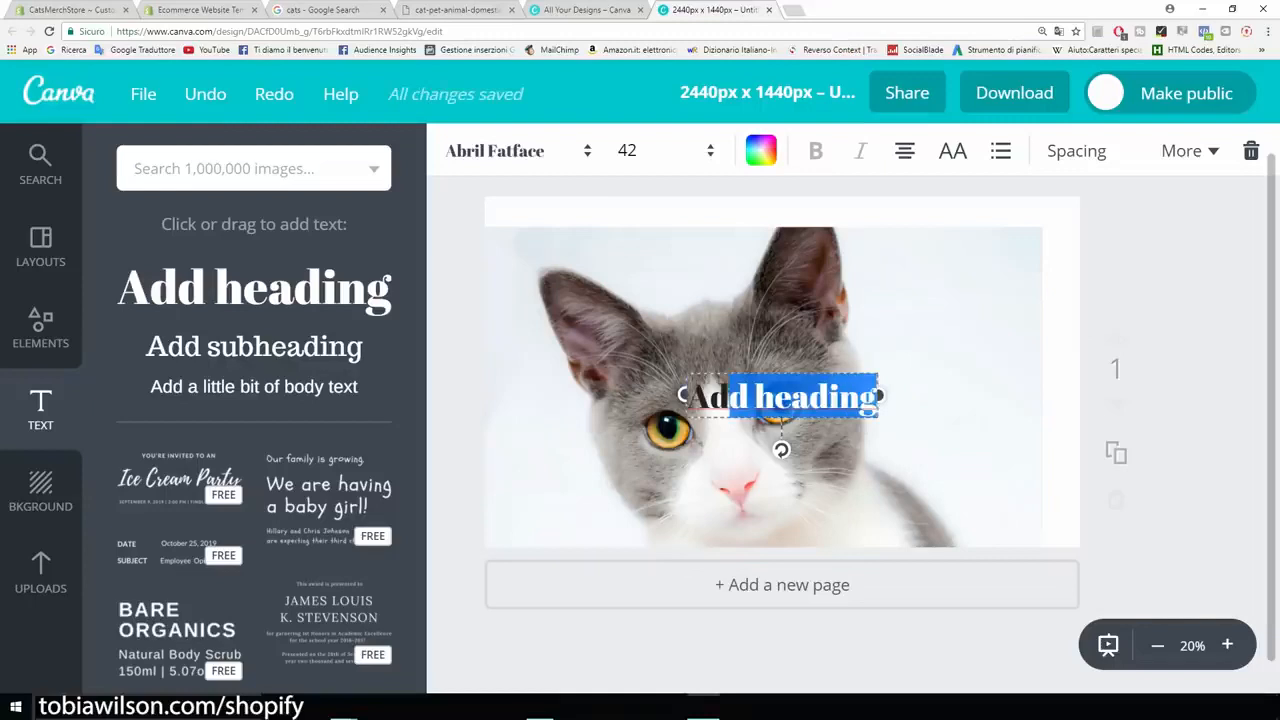
key("BackSpace")
key("BackSpace")
key("BackSpace")
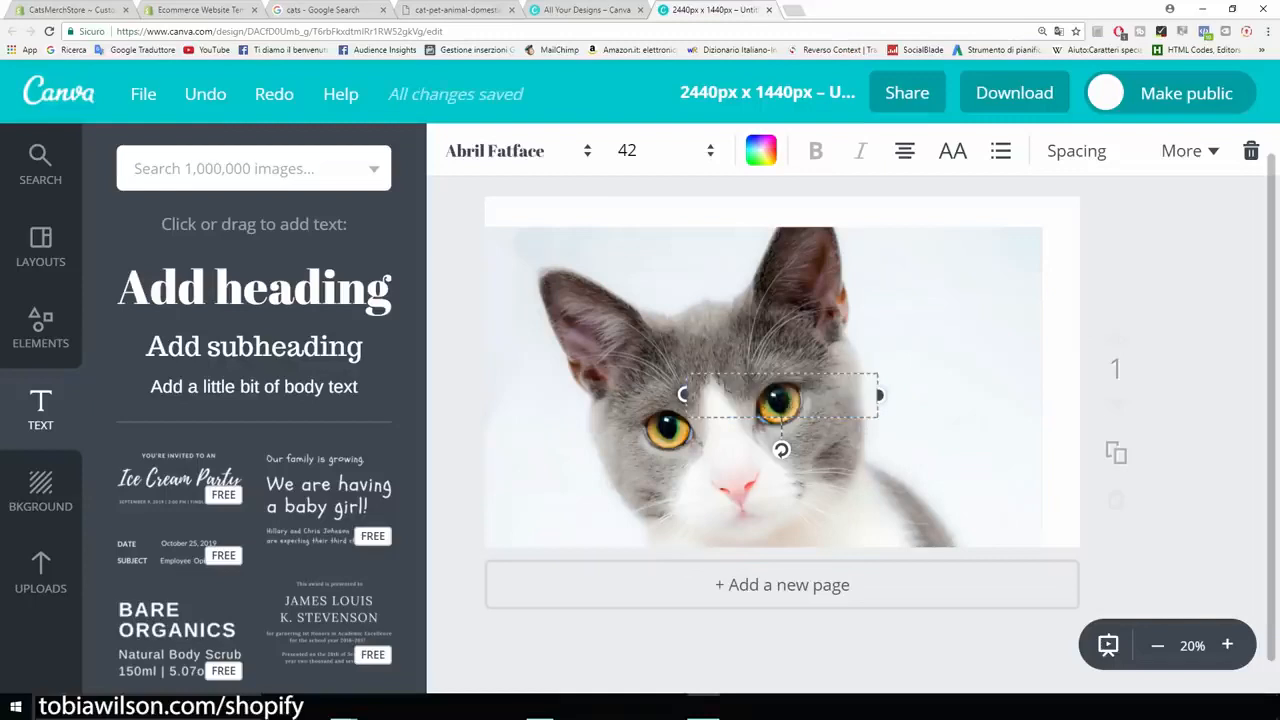
type("CatsMerch")
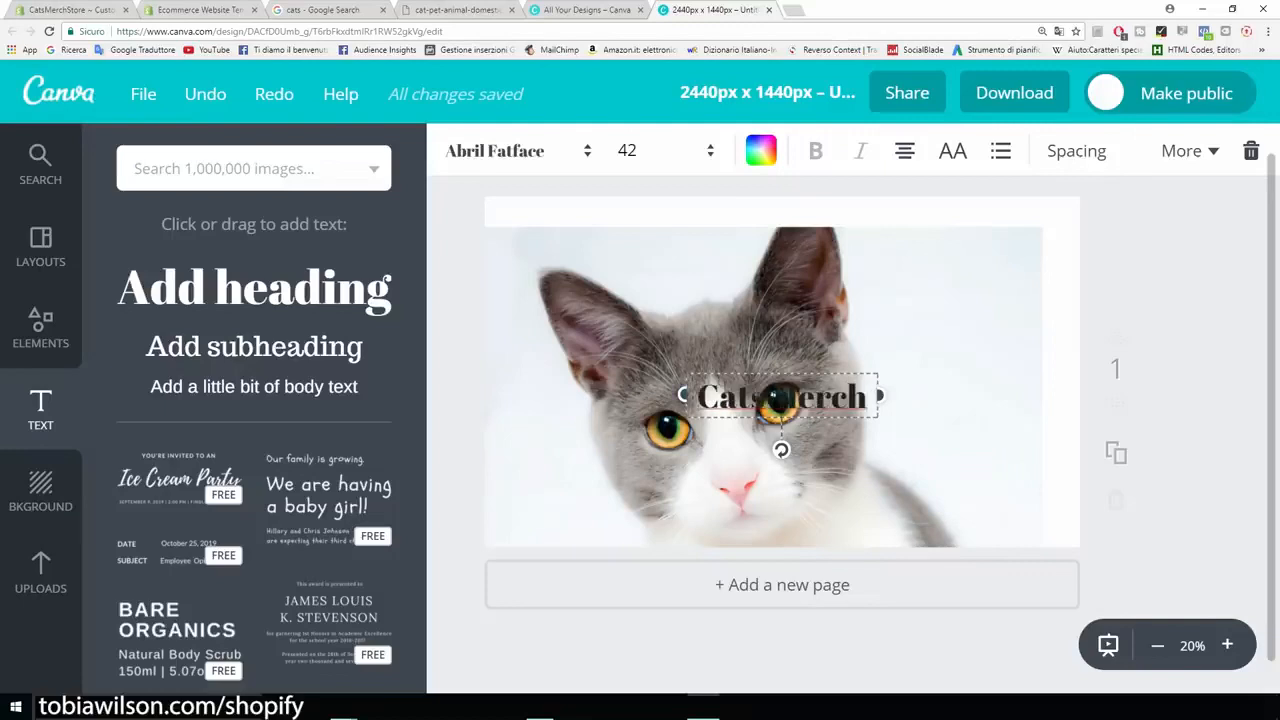
Step: Move the "Cats Merch" heading up between the cat's ears and set its font to Aileron Heavy
left_click_drag(780, 397, 686, 243)
left_click(510, 150)
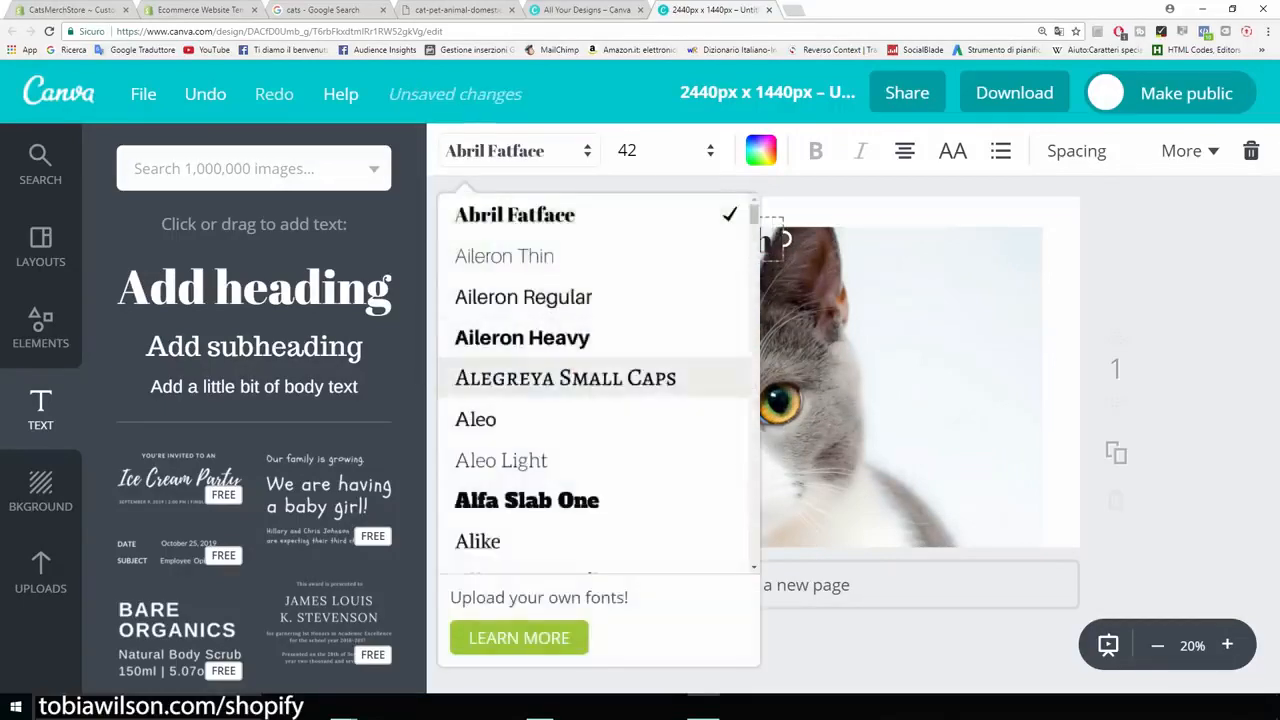
left_click(522, 337)
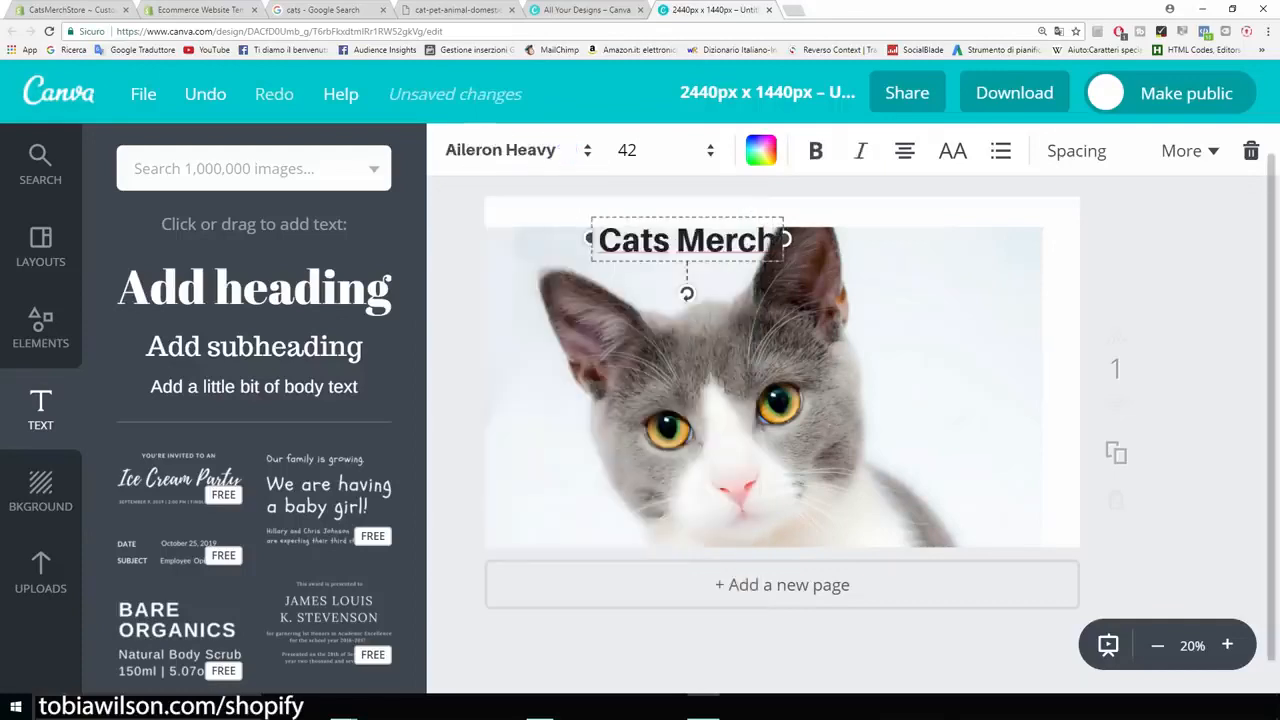
Step: Color the "Cats Merch" heading red (ff0300) and move it to the upper-right corner of the cat photo
left_click(760, 150)
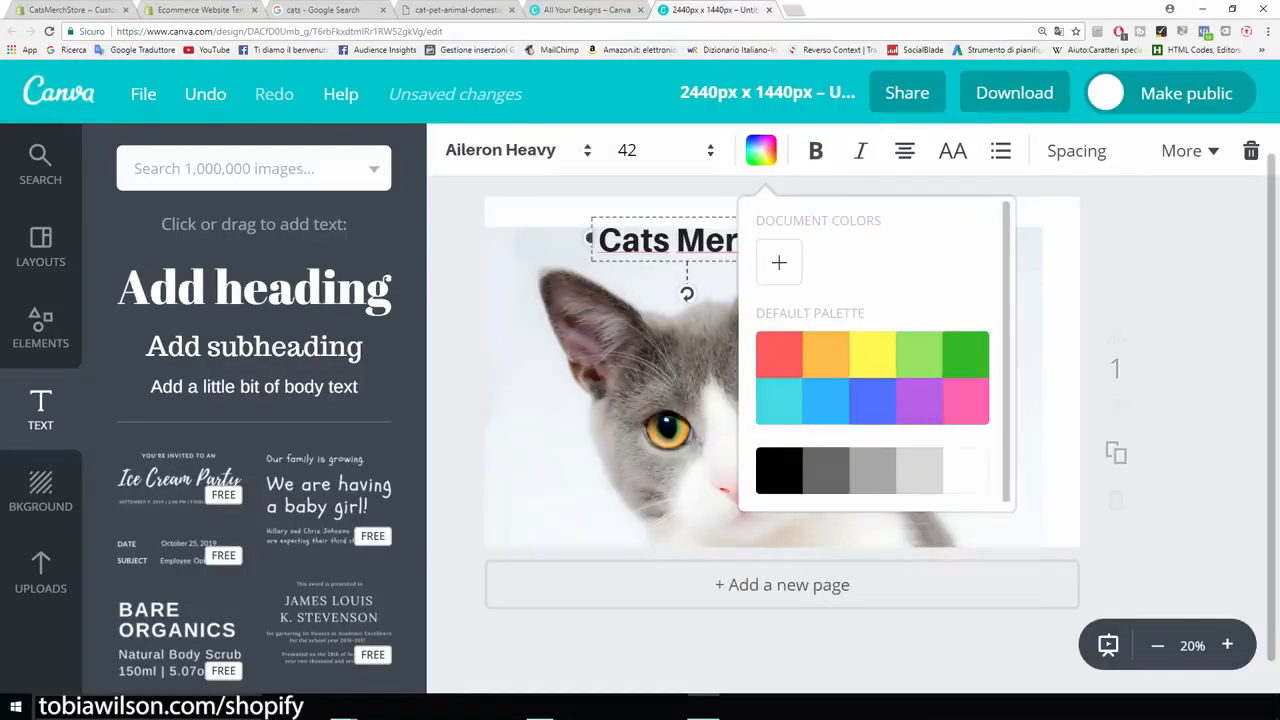
left_click(779, 262)
left_click_drag(911, 395, 1015, 395)
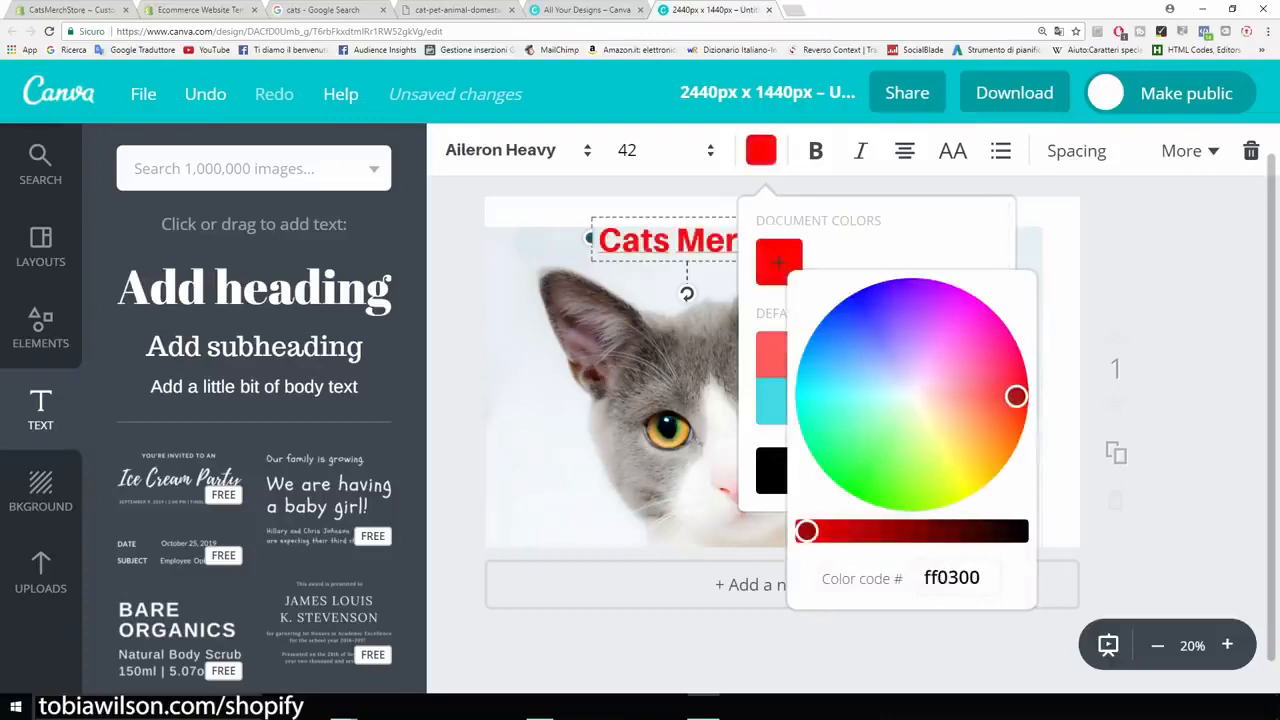
key("Escape")
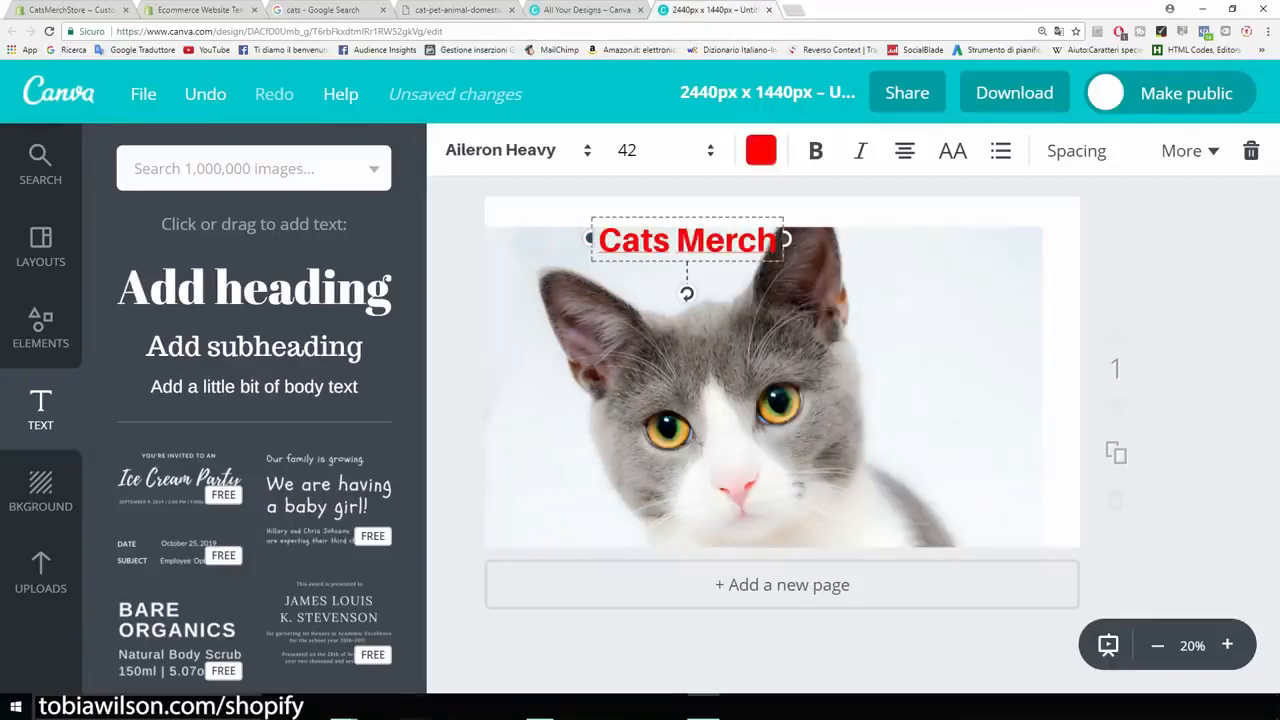
left_click_drag(687, 240, 946, 250)
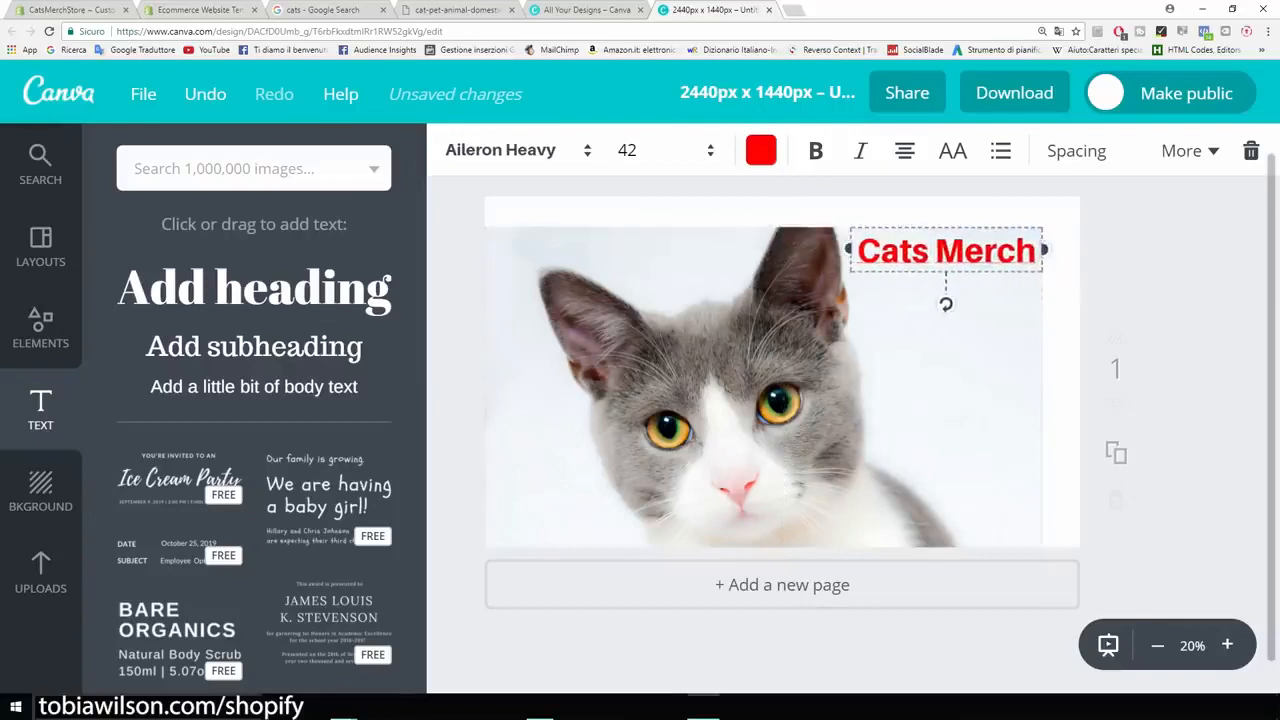
Step: Move the cat photo slightly up and to the right on the banner page
left_click(898, 378)
left_click_drag(763, 411, 782, 381)
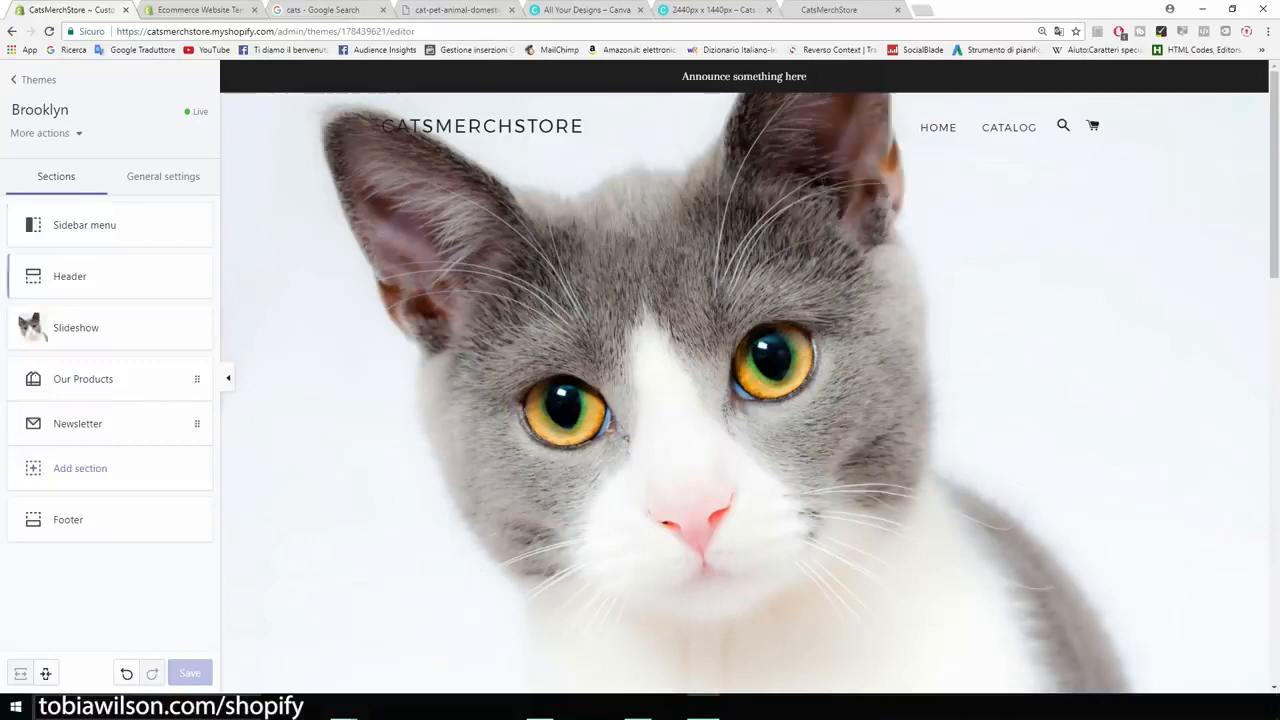
Step: Turn off the announcement bar in the Brooklyn theme's header section of the CatsMerchStore theme editor and save the change
left_click(70, 278)
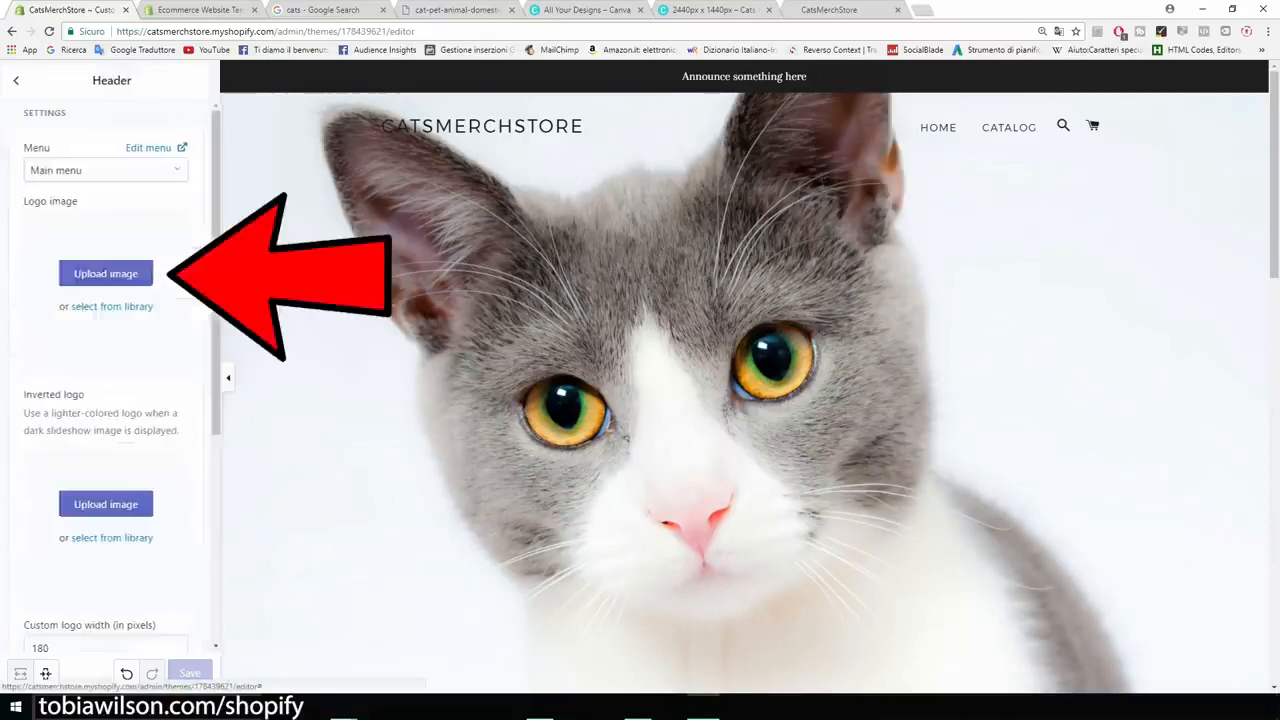
scroll(110, 400, "down", 1)
scroll(110, 380, "down", 3)
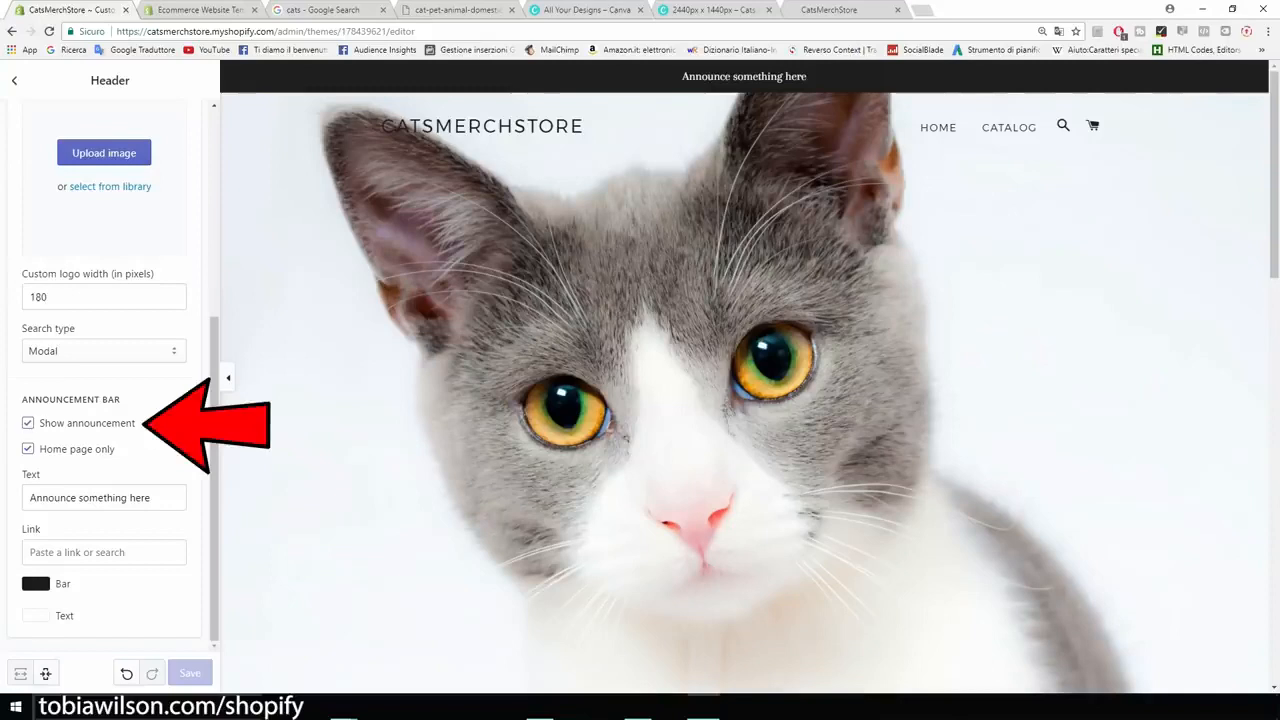
left_click(28, 423)
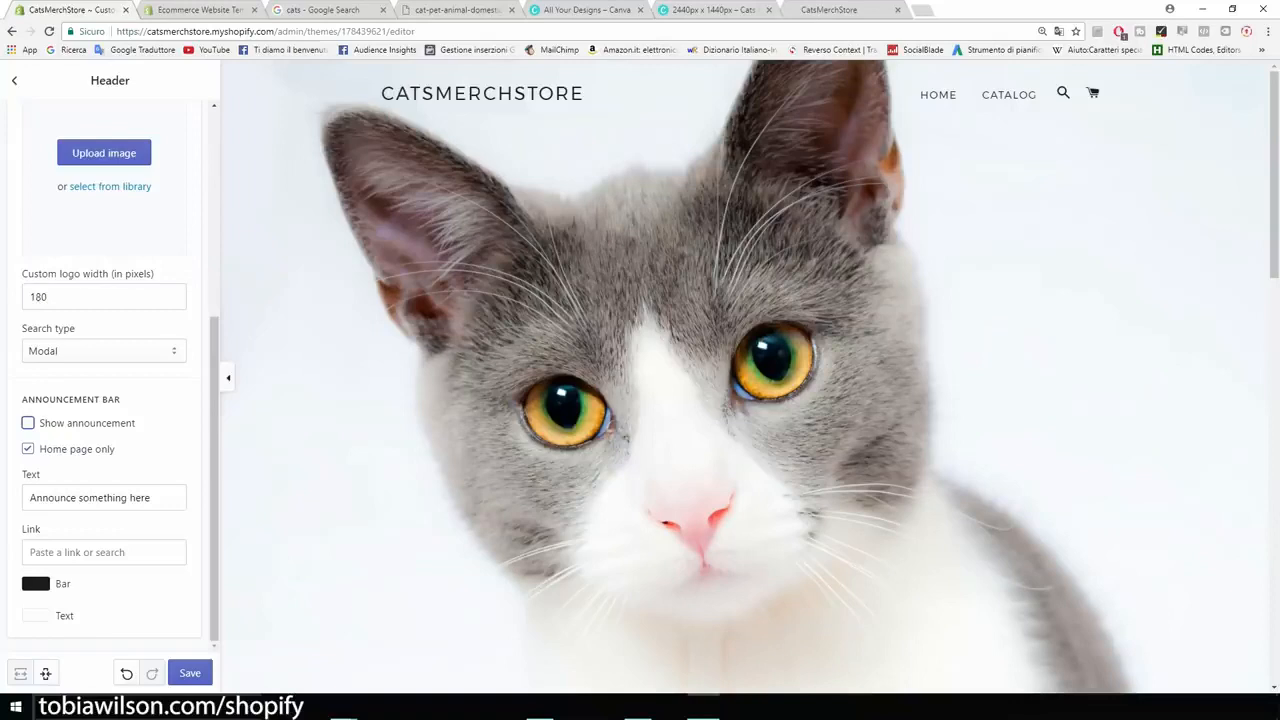
mouse_move(214, 440)
left_mouse_down()
mouse_move(214, 237)
mouse_move(214, 441)
left_mouse_up()
left_click(190, 673)
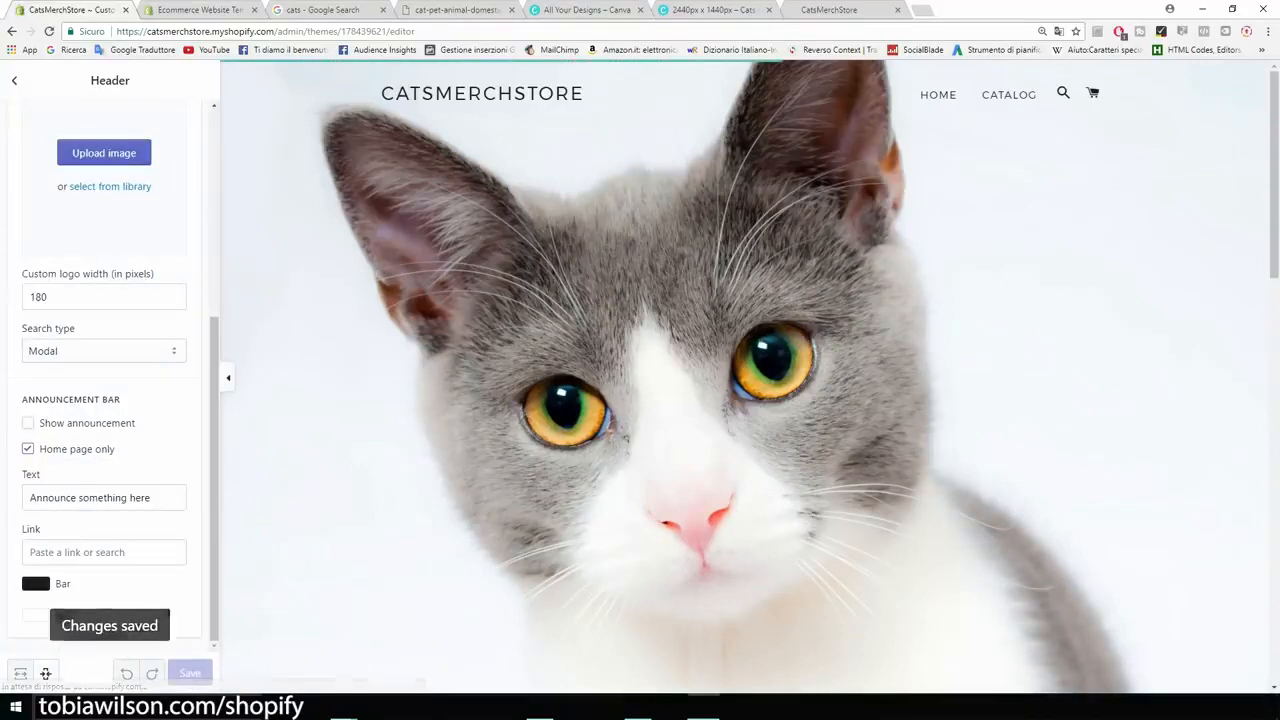
scroll(745, 380, "down", 5)
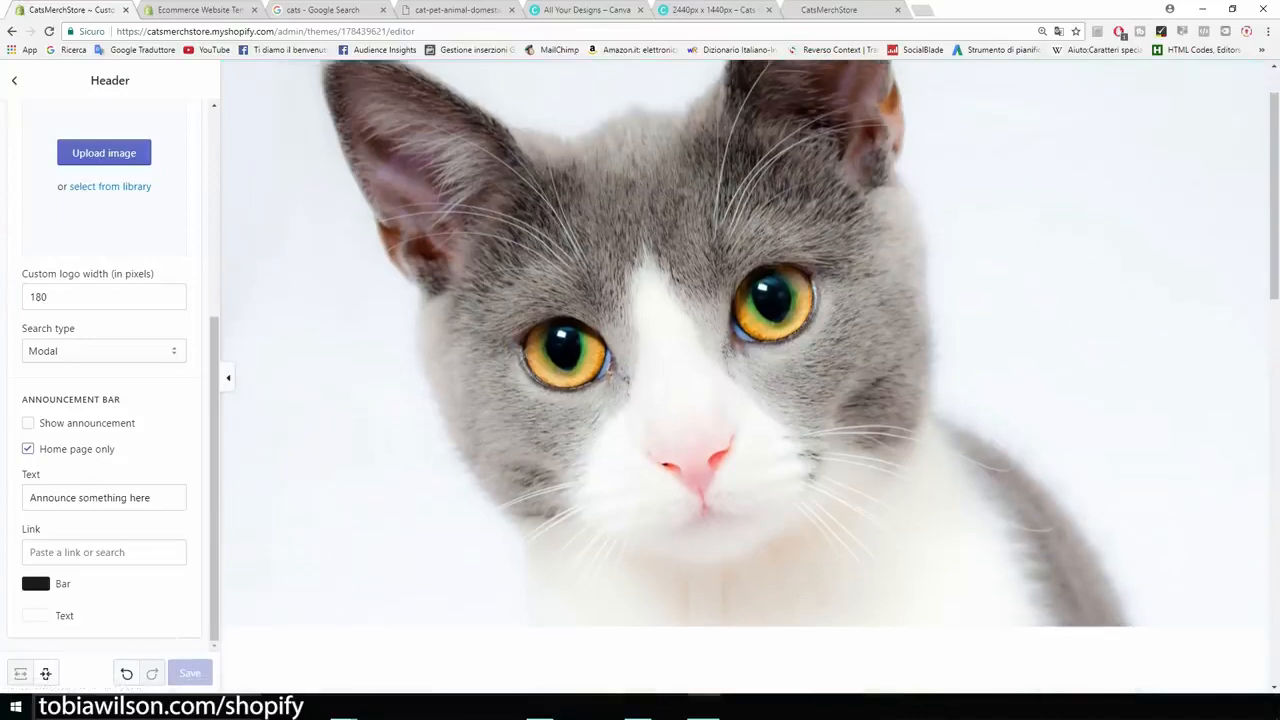
scroll(744, 376, "down", 5)
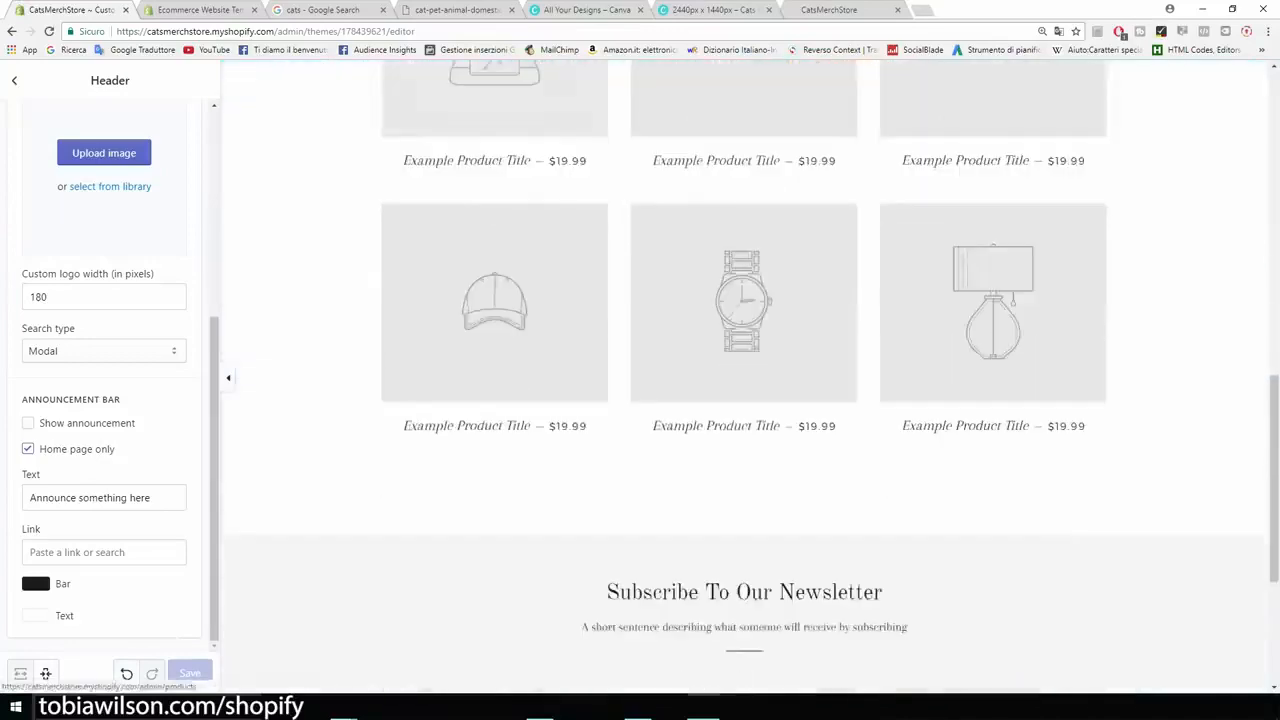
scroll(744, 376, "down", 3)
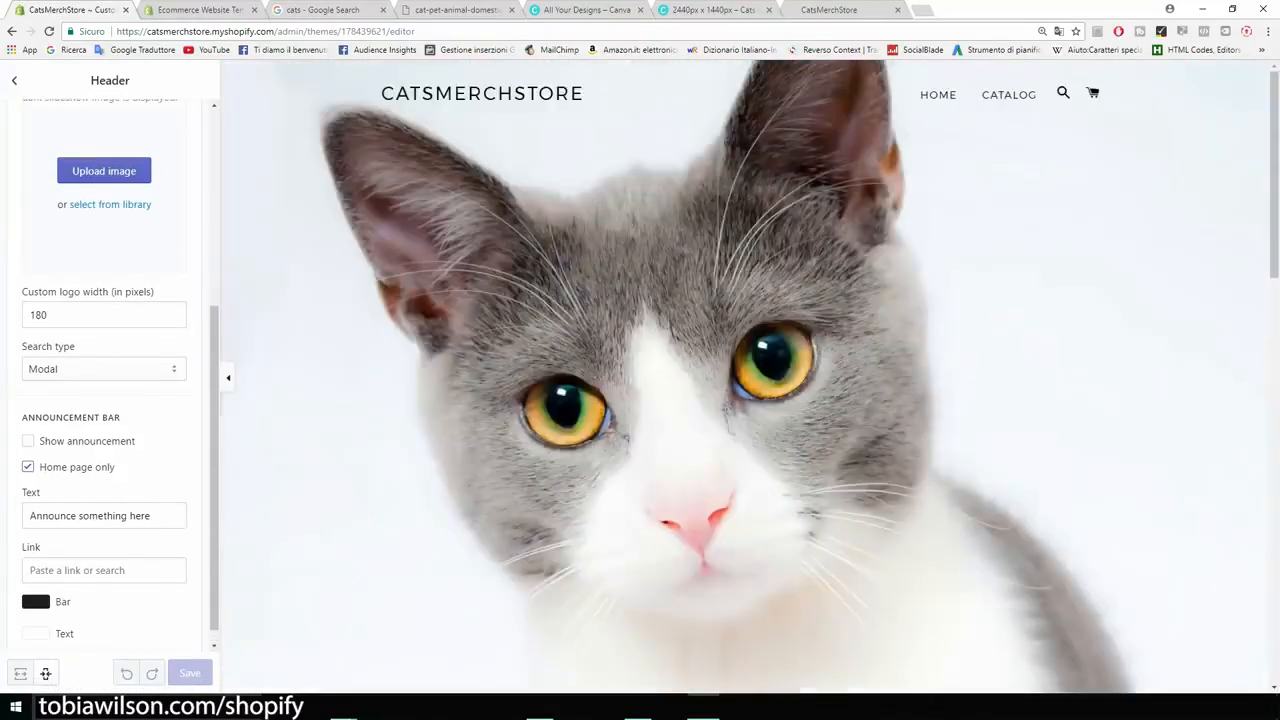
left_click(14, 80)
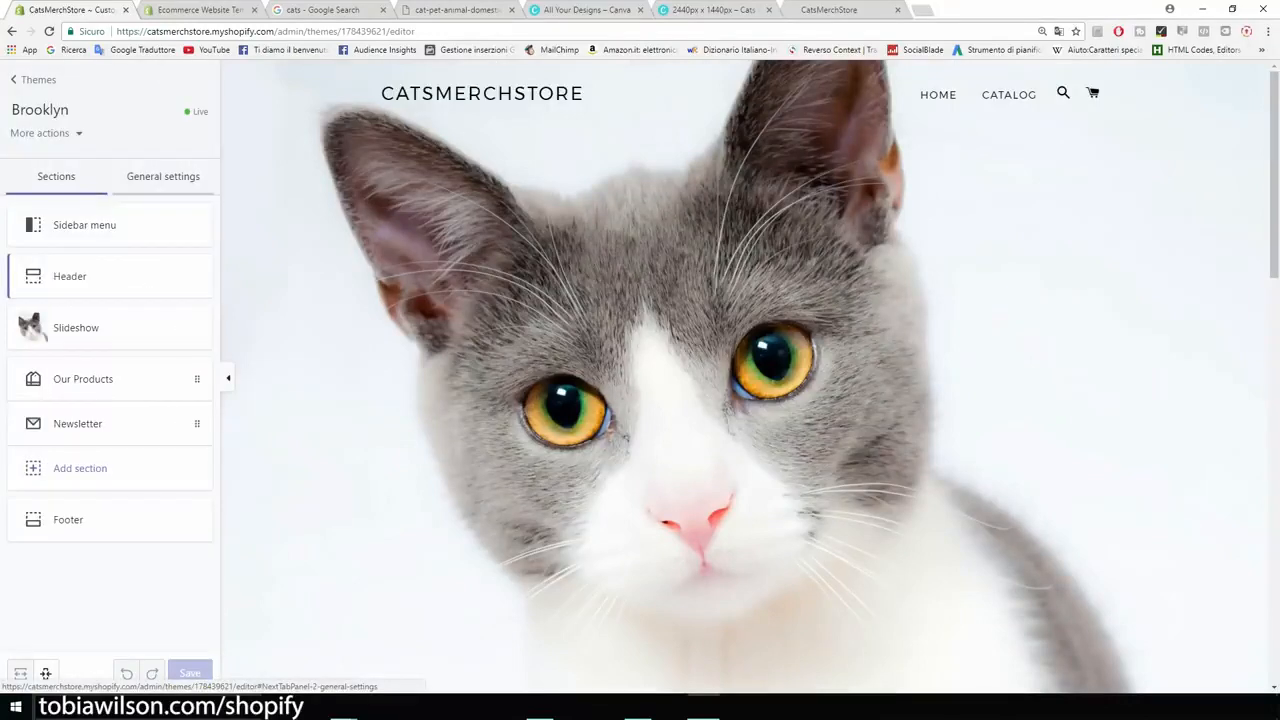
Step: Review the cart type options for the cart page in the theme's general settings
left_click(163, 177)
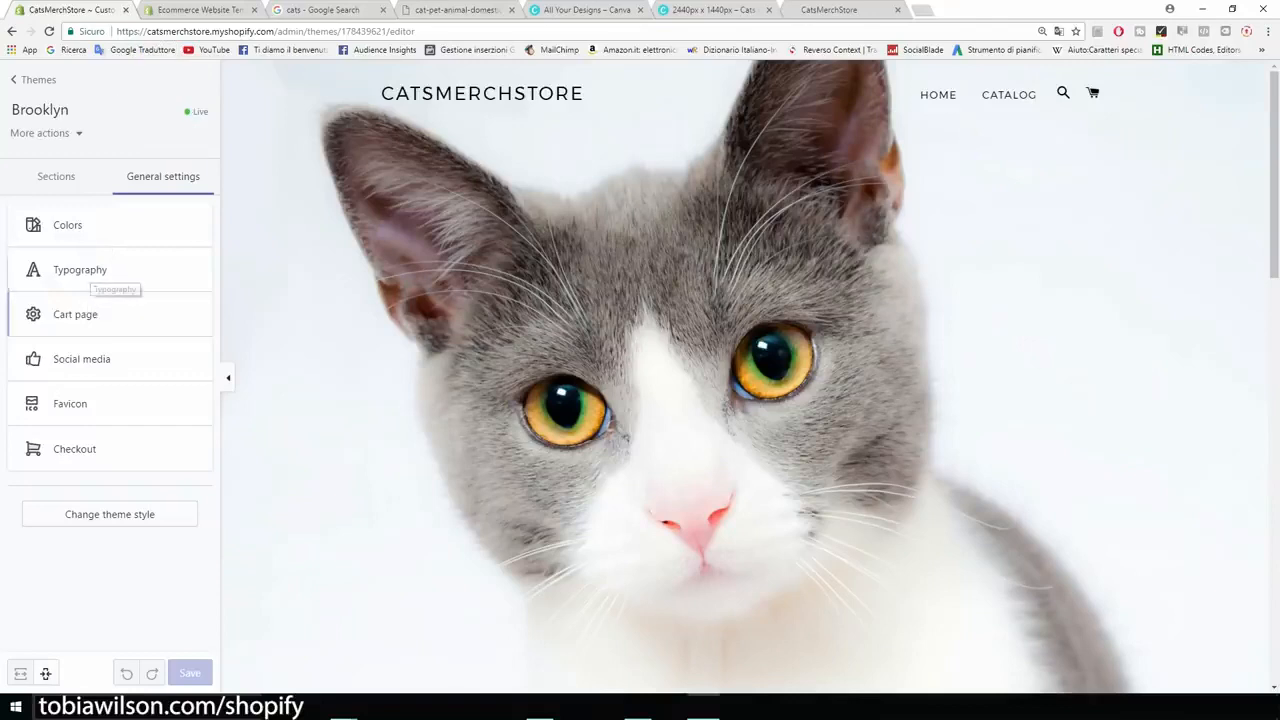
left_click(88, 318)
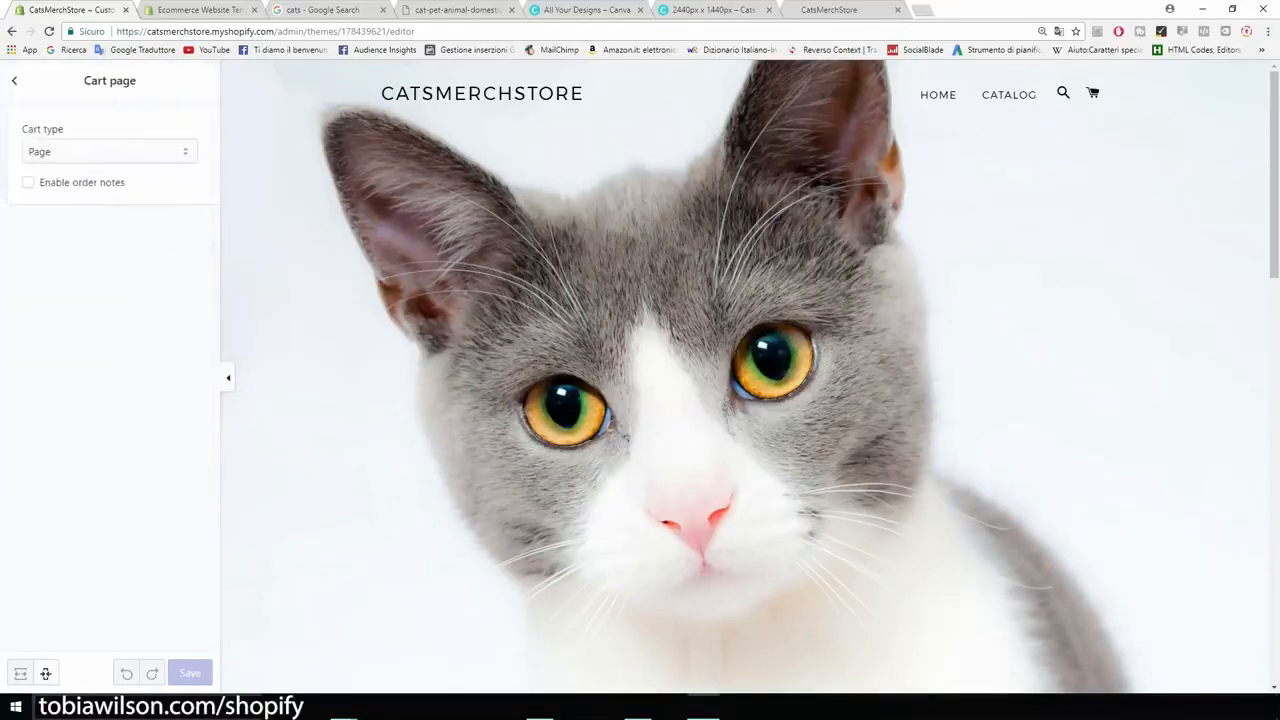
left_click(110, 152)
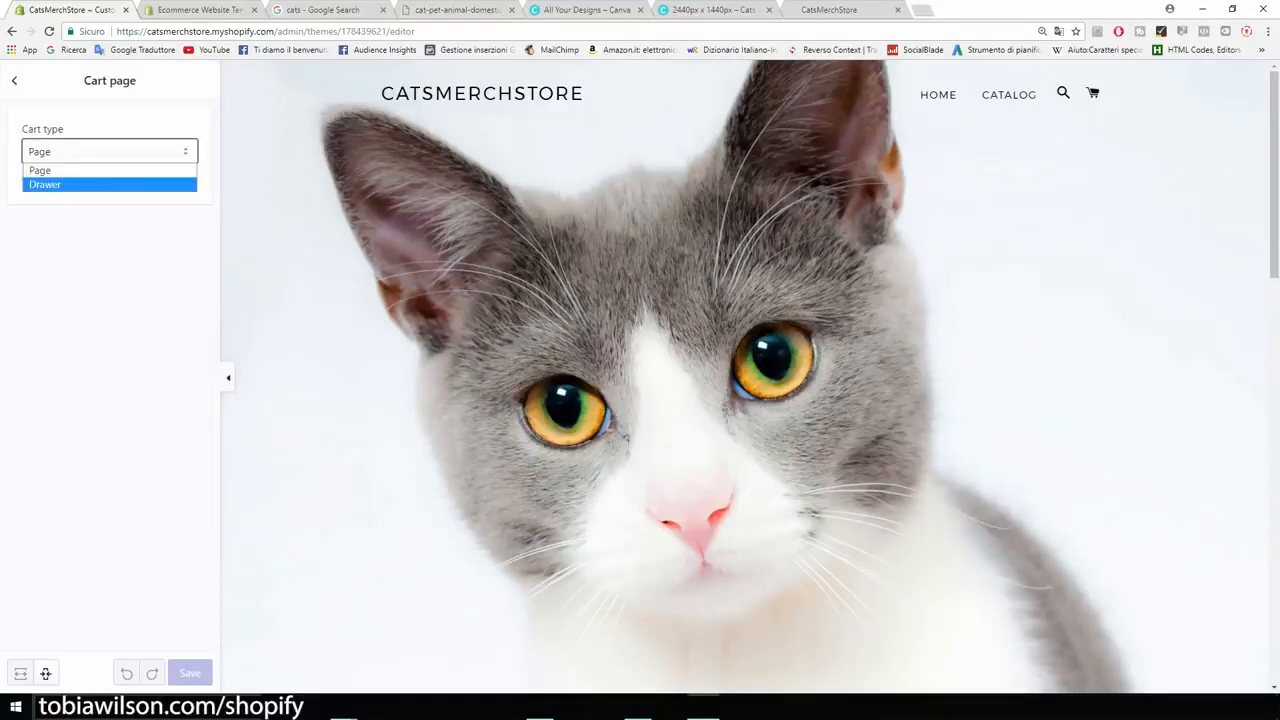
key("Escape")
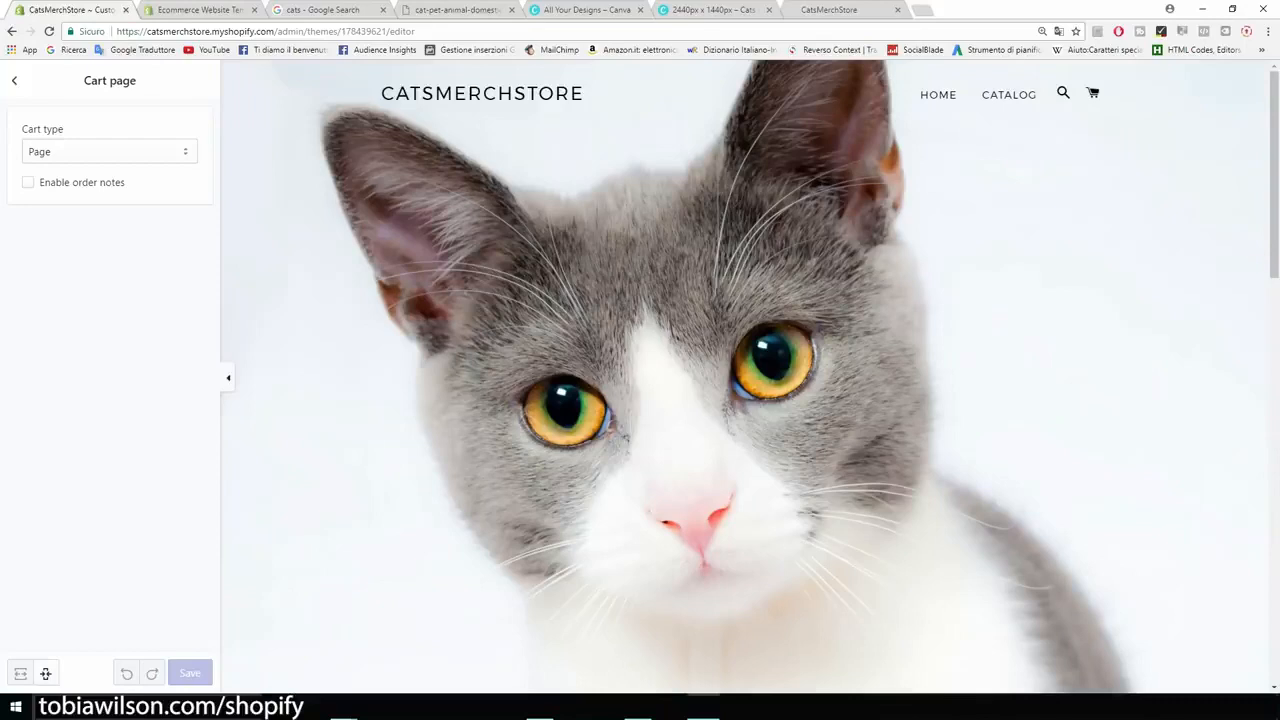
left_click(14, 81)
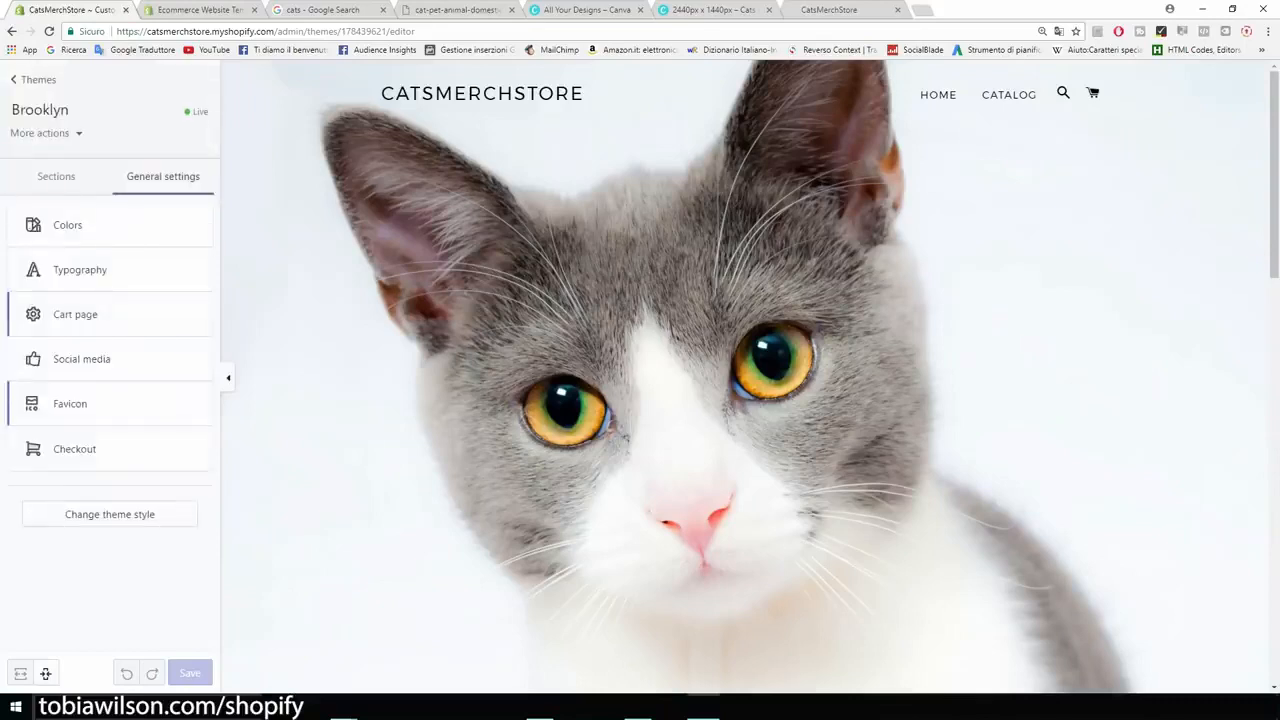
Step: Examine the theme's favicon settings and its checkout banner and logo settings
left_click(80, 406)
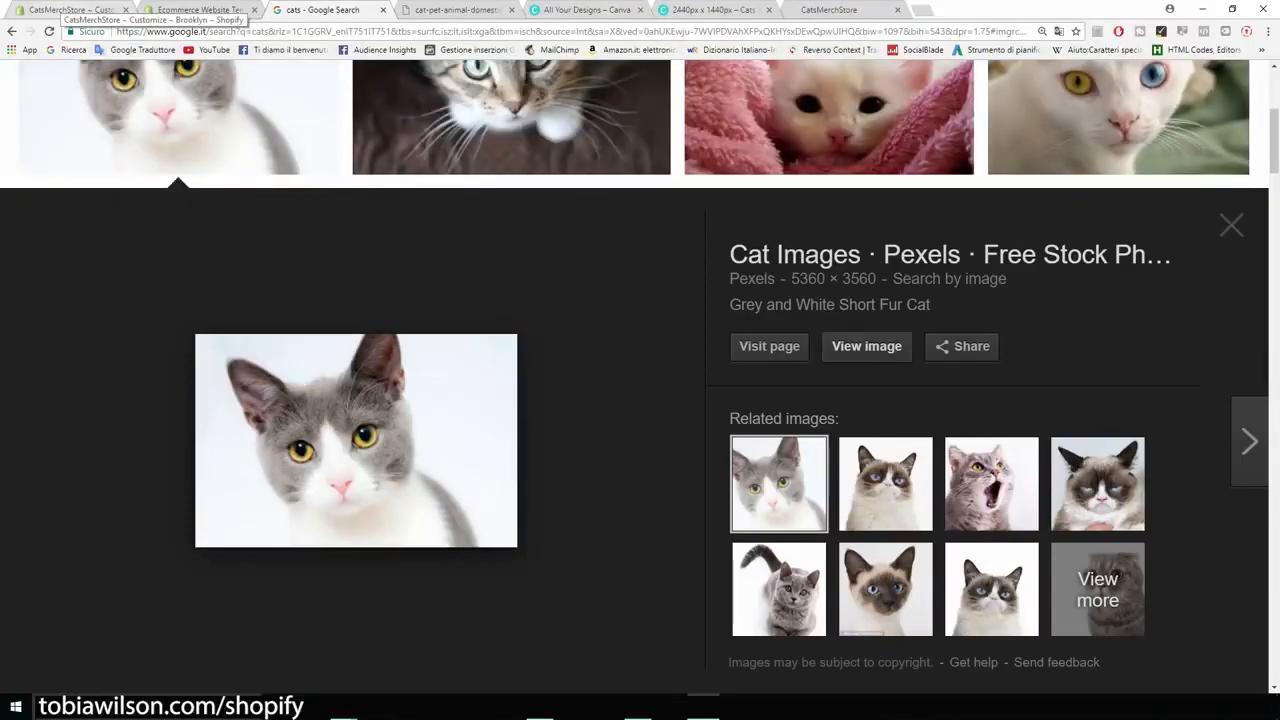
left_click(70, 9)
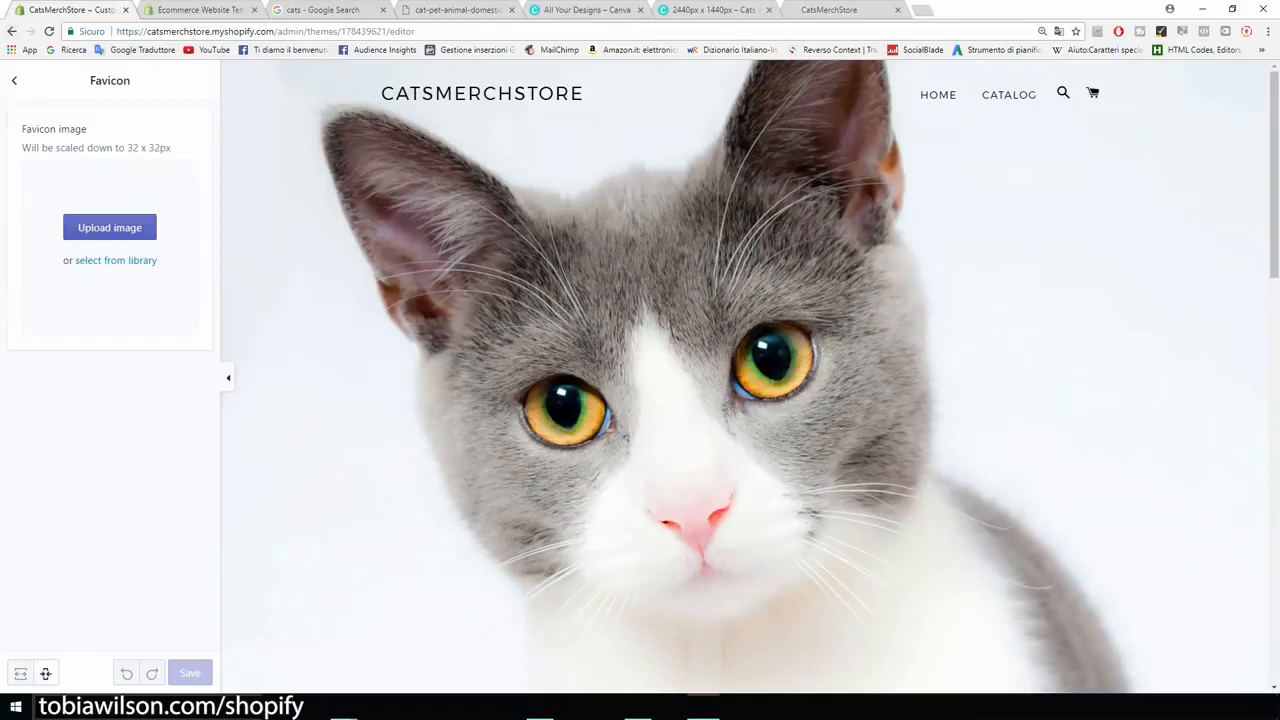
left_click(14, 80)
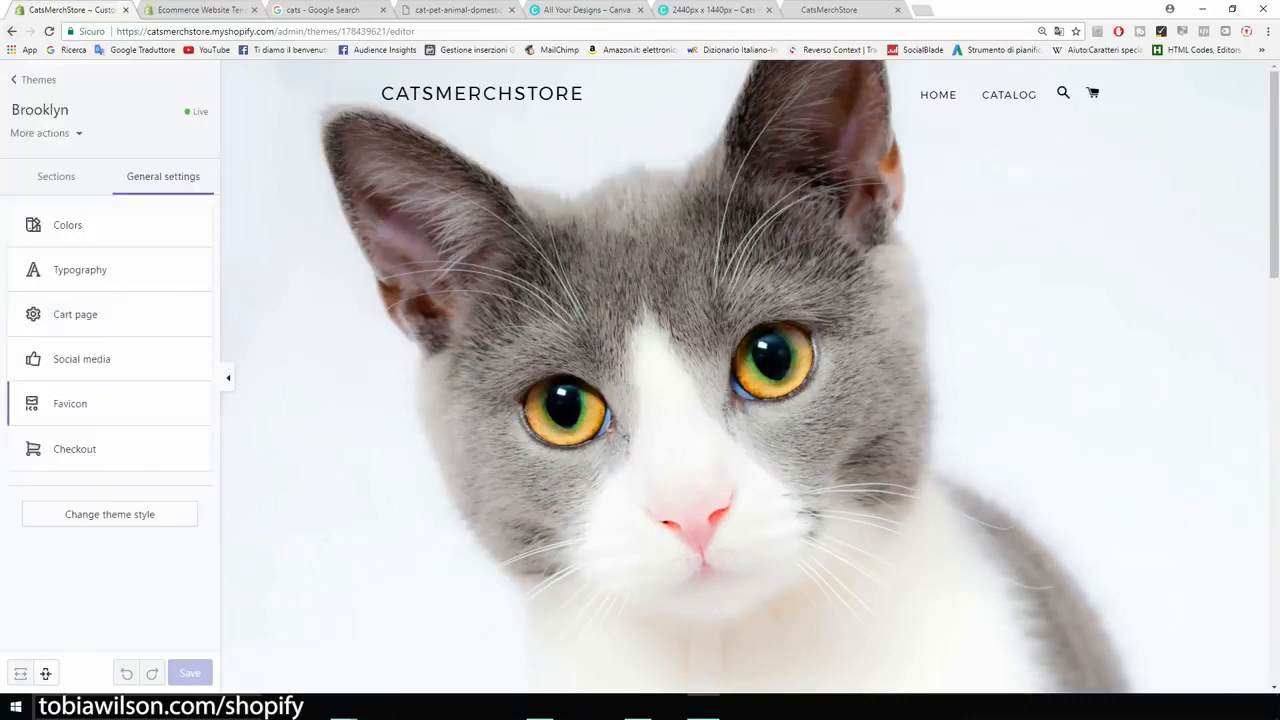
left_click(78, 455)
scroll(110, 380, "down", 5)
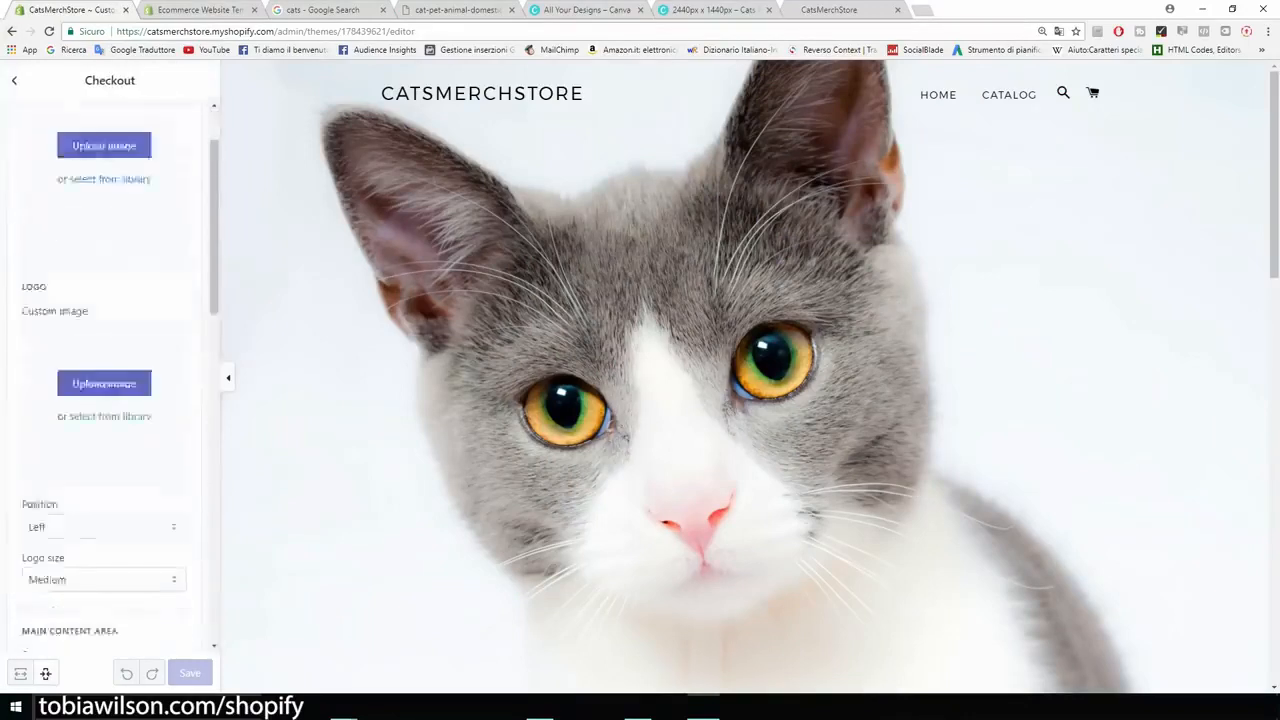
scroll(110, 380, "down", 3)
scroll(110, 380, "up", 6)
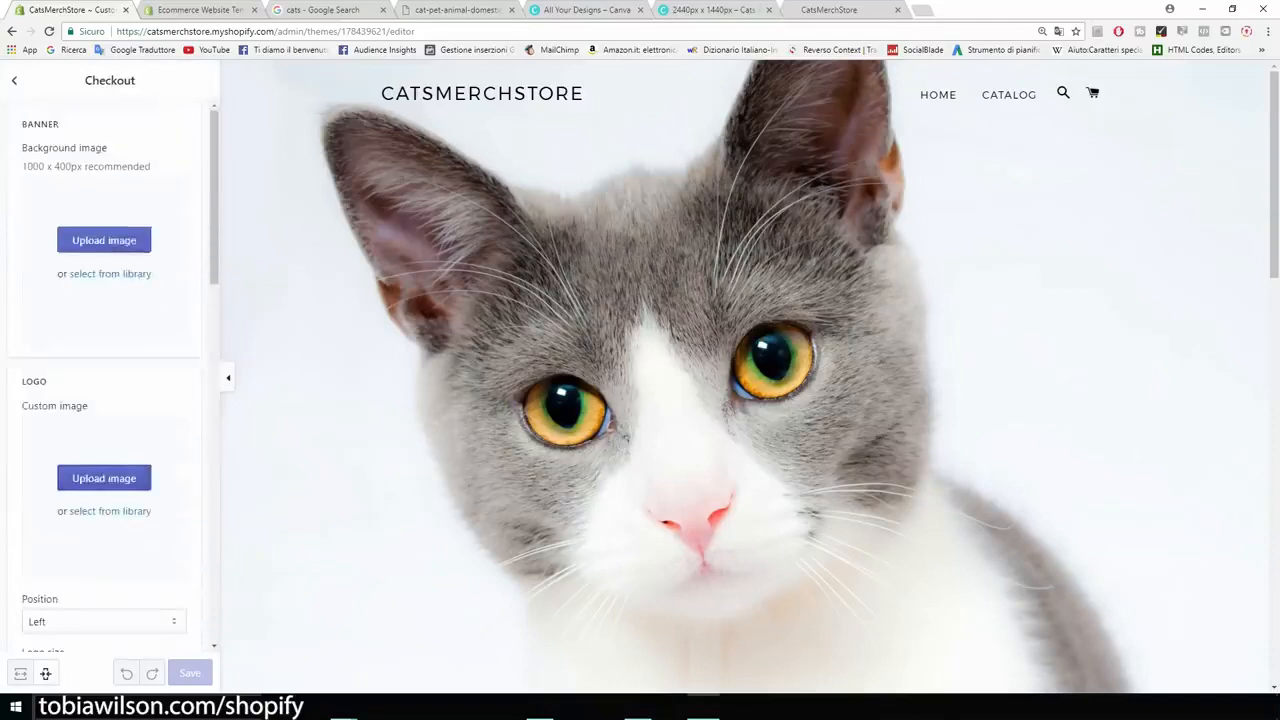
left_click(14, 80)
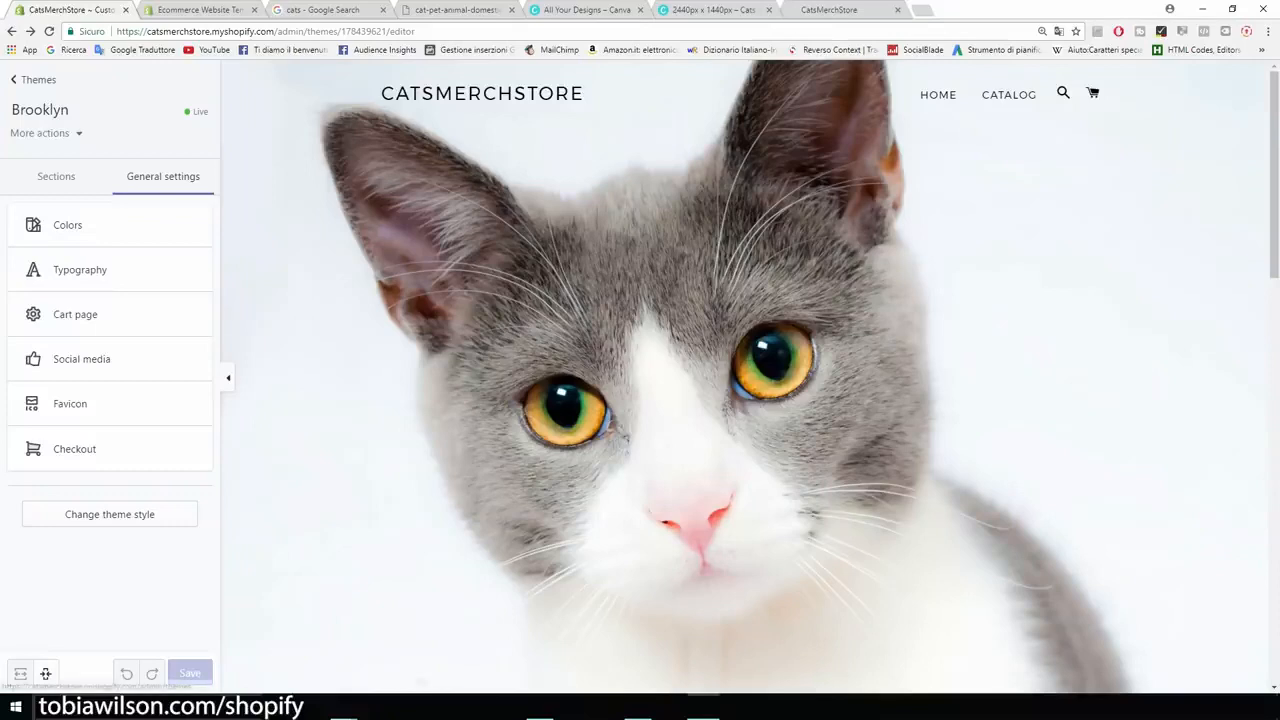
Step: Leave the theme editor and open the store's Apps page with the recommended apps
left_click(35, 79)
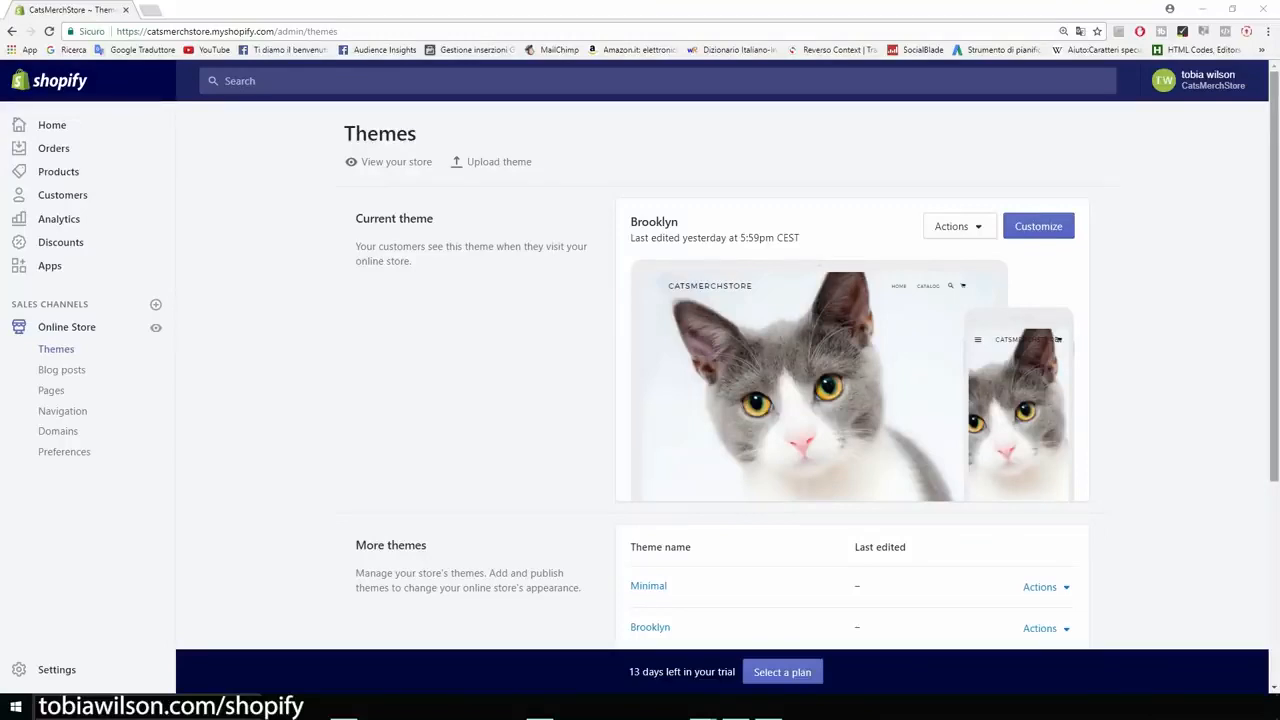
left_click_drag(680, 222, 642, 256)
left_click(660, 250)
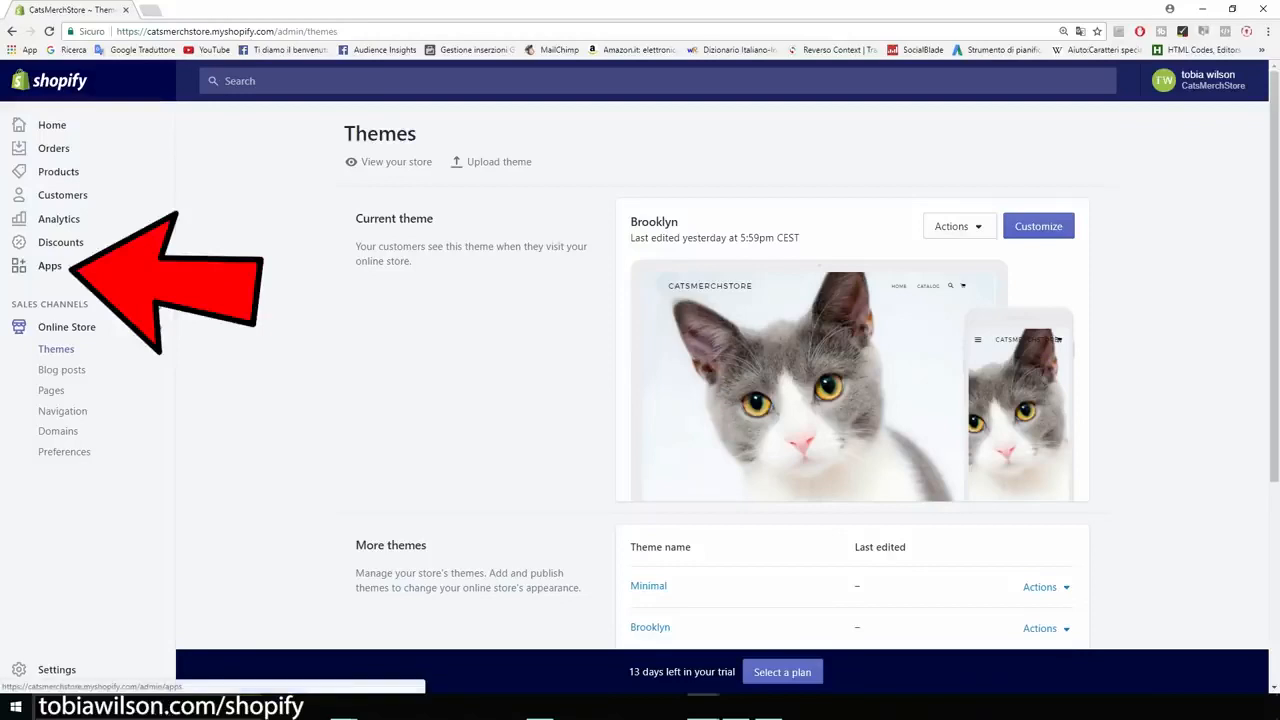
left_click(88, 267)
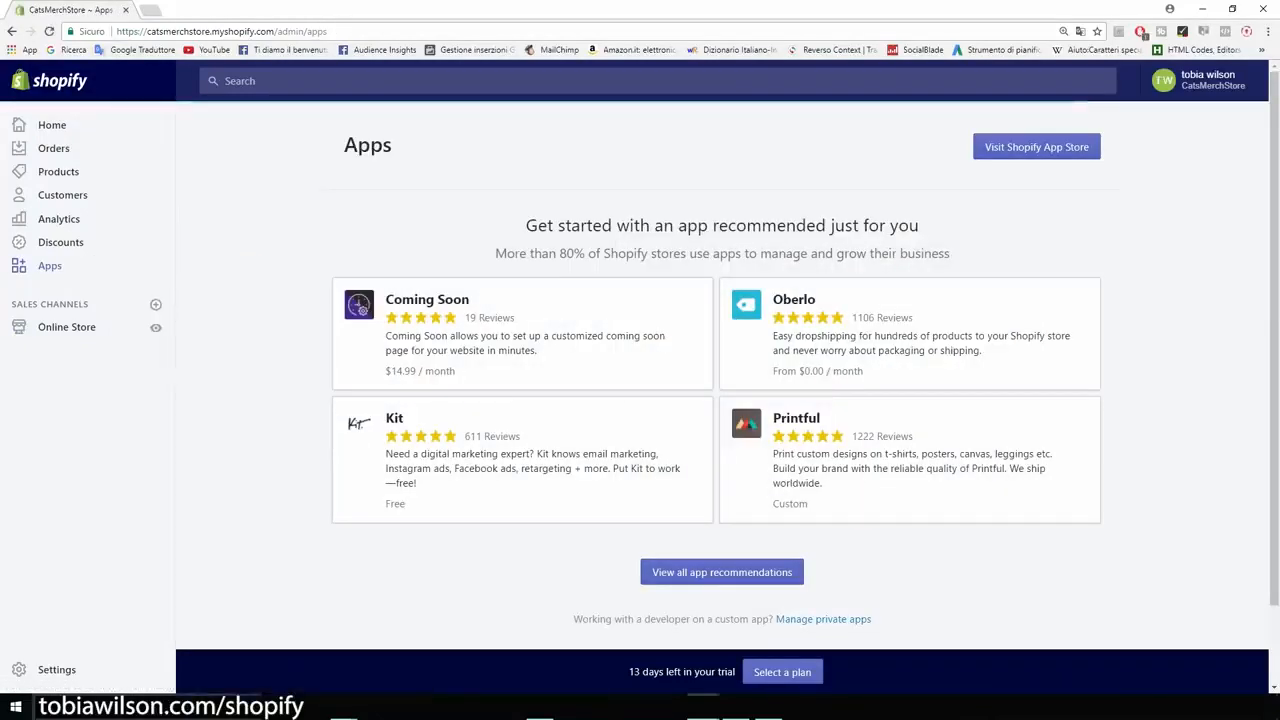
left_click_drag(526, 225, 858, 255)
left_click(858, 255)
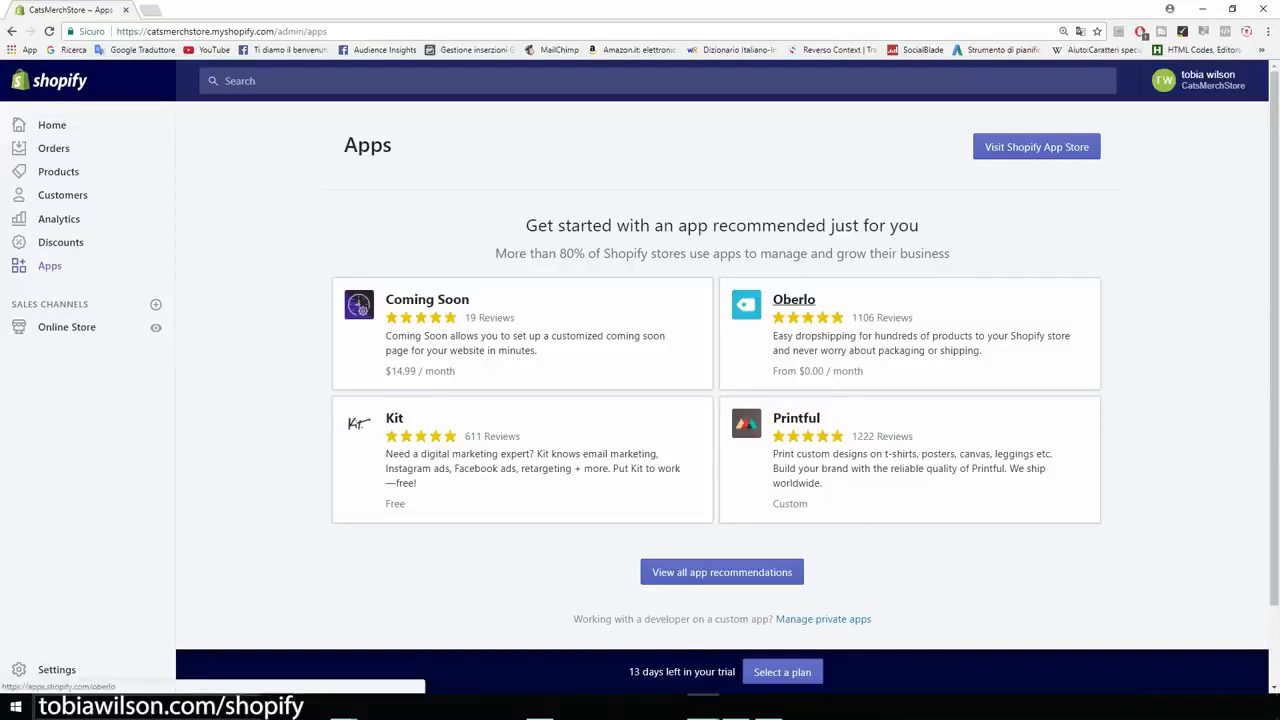
Step: Get the recommended Oberlo app from the App Store and approve its installation on CatsMerchStore
left_click(794, 300)
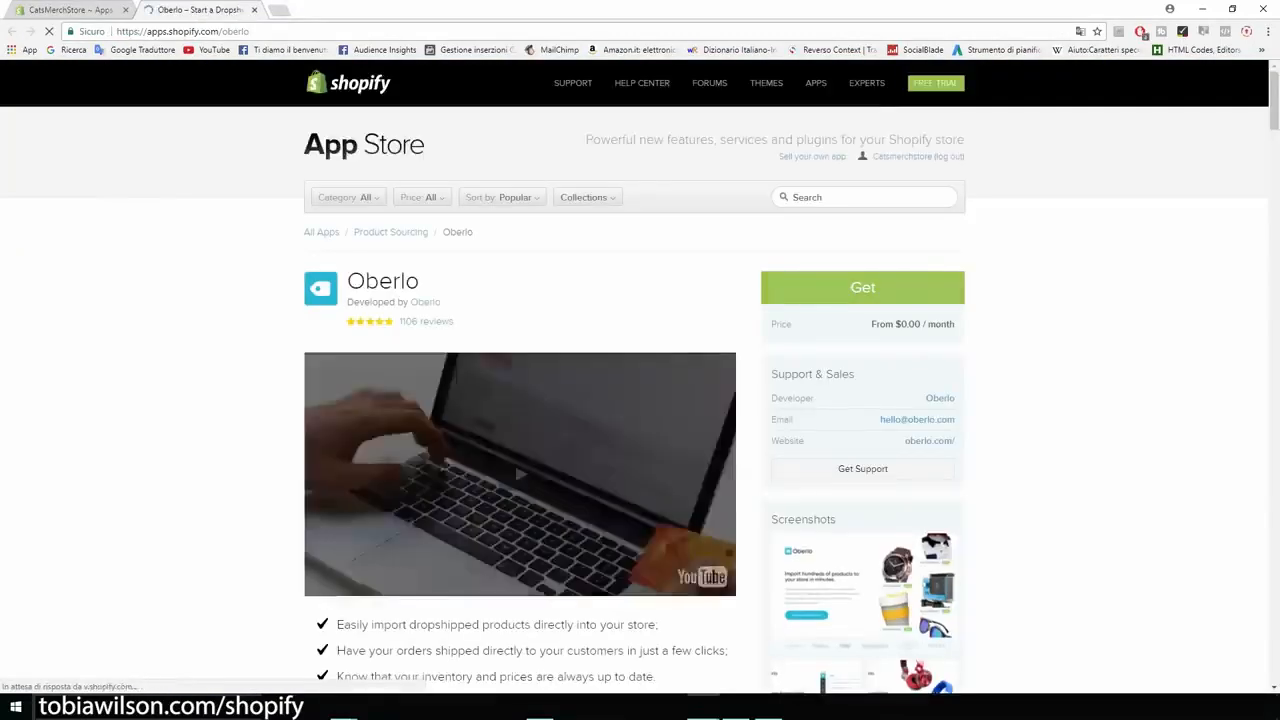
left_click(862, 287)
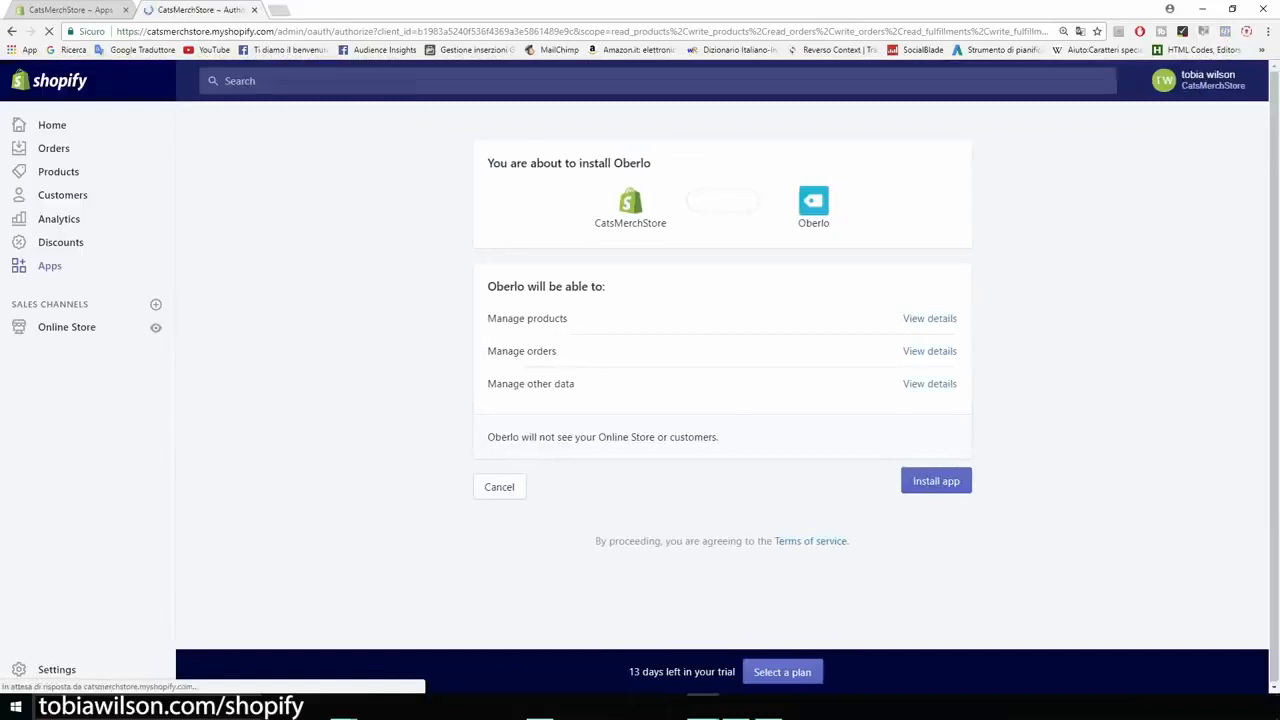
left_click(936, 481)
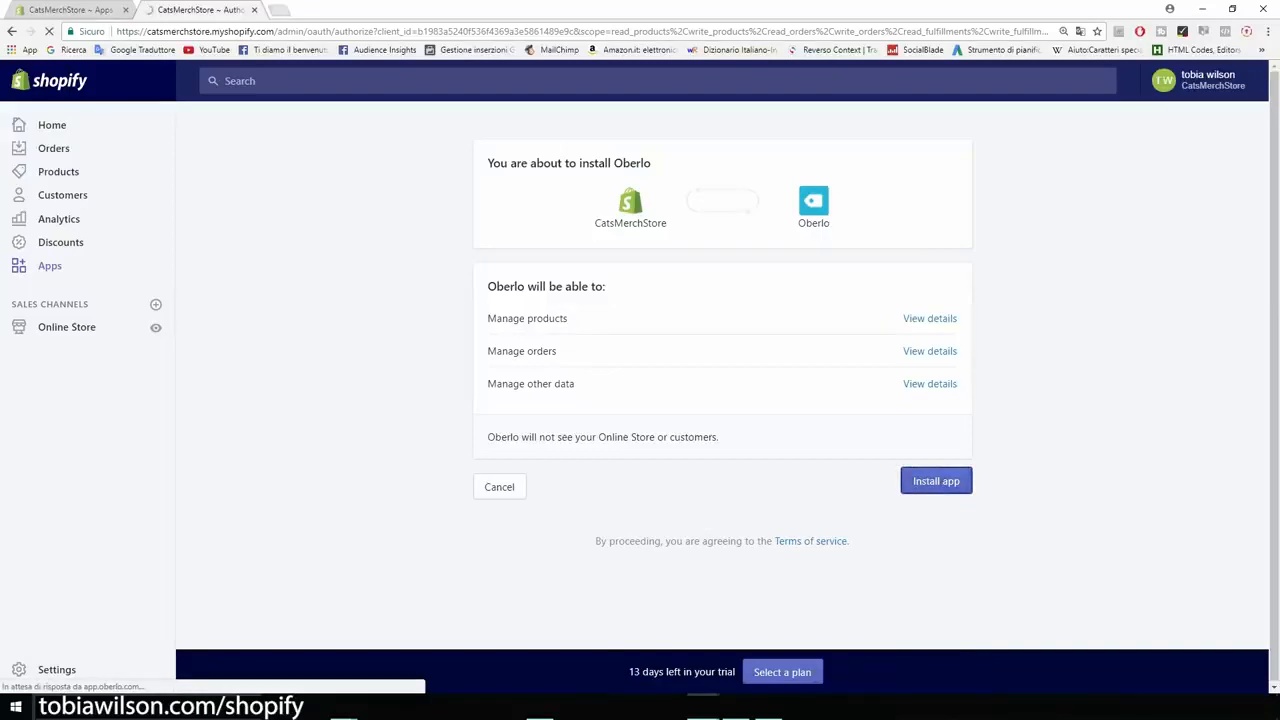
Step: Search Google for "oberlo chrome extension" and add the "Oberlo - Aliexpress.com Product Importer" extension to Chrome
left_click(281, 10)
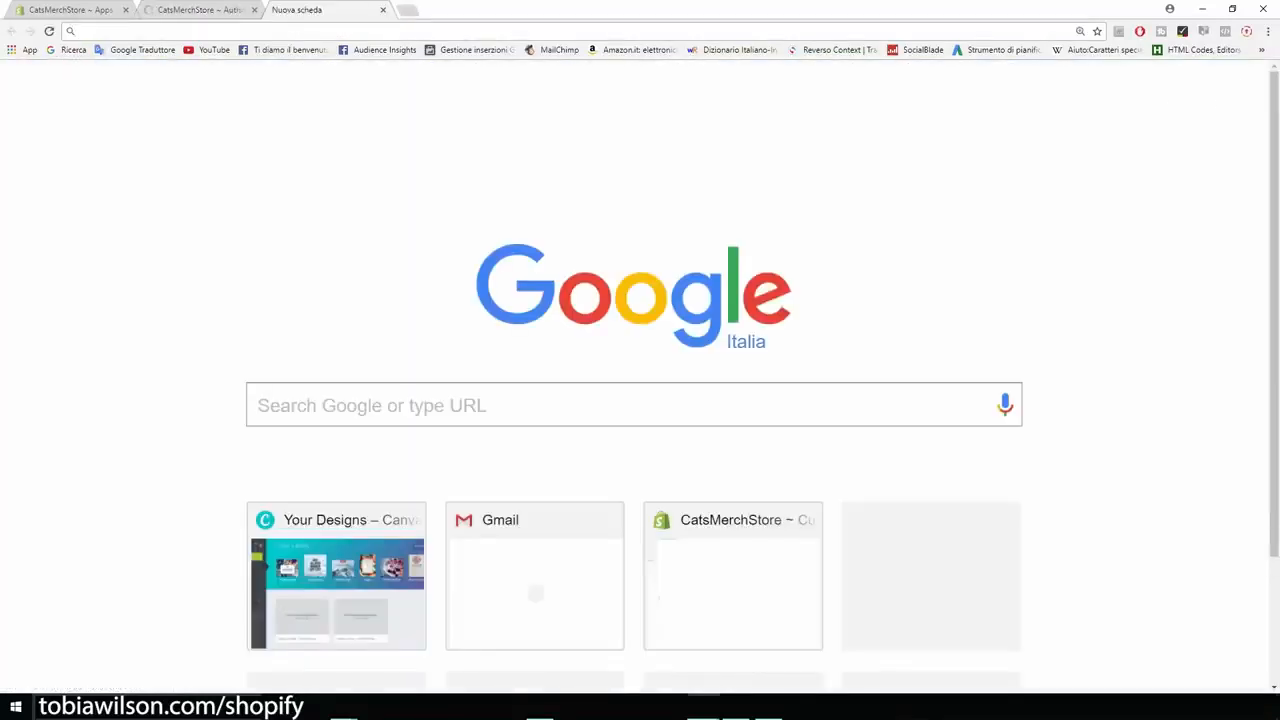
type("oberlo")
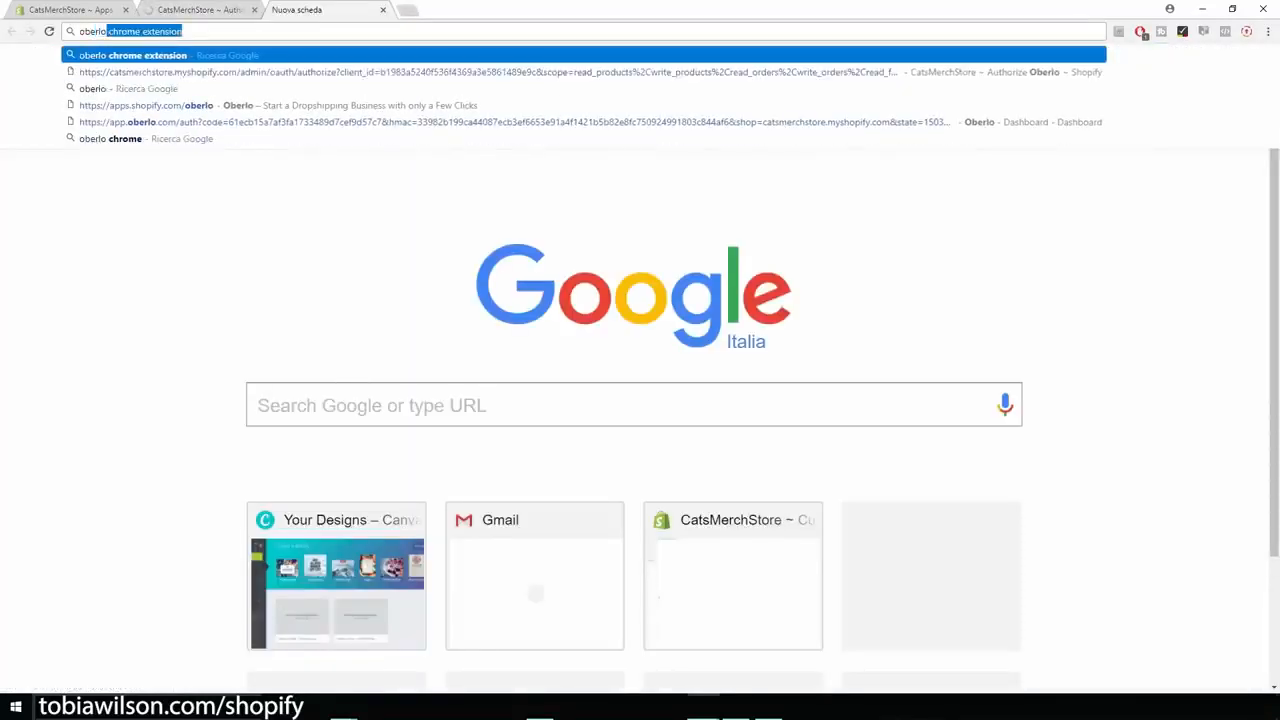
key("Return")
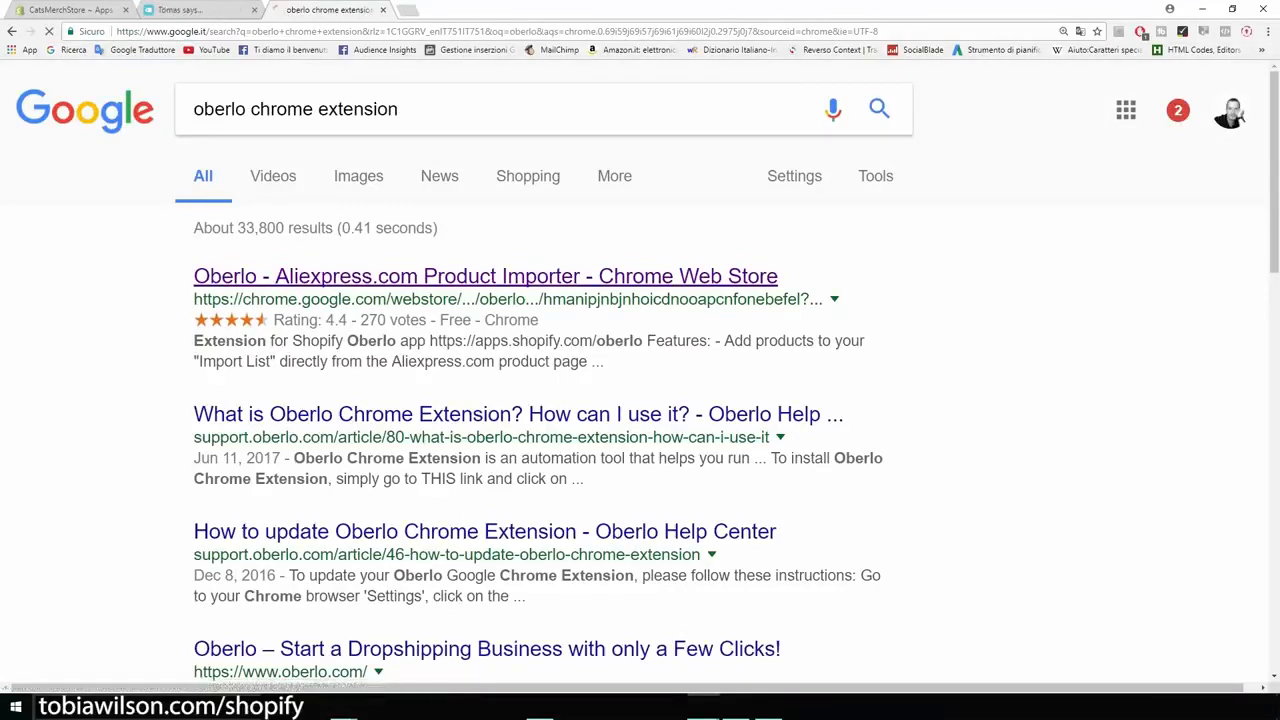
left_click(485, 276)
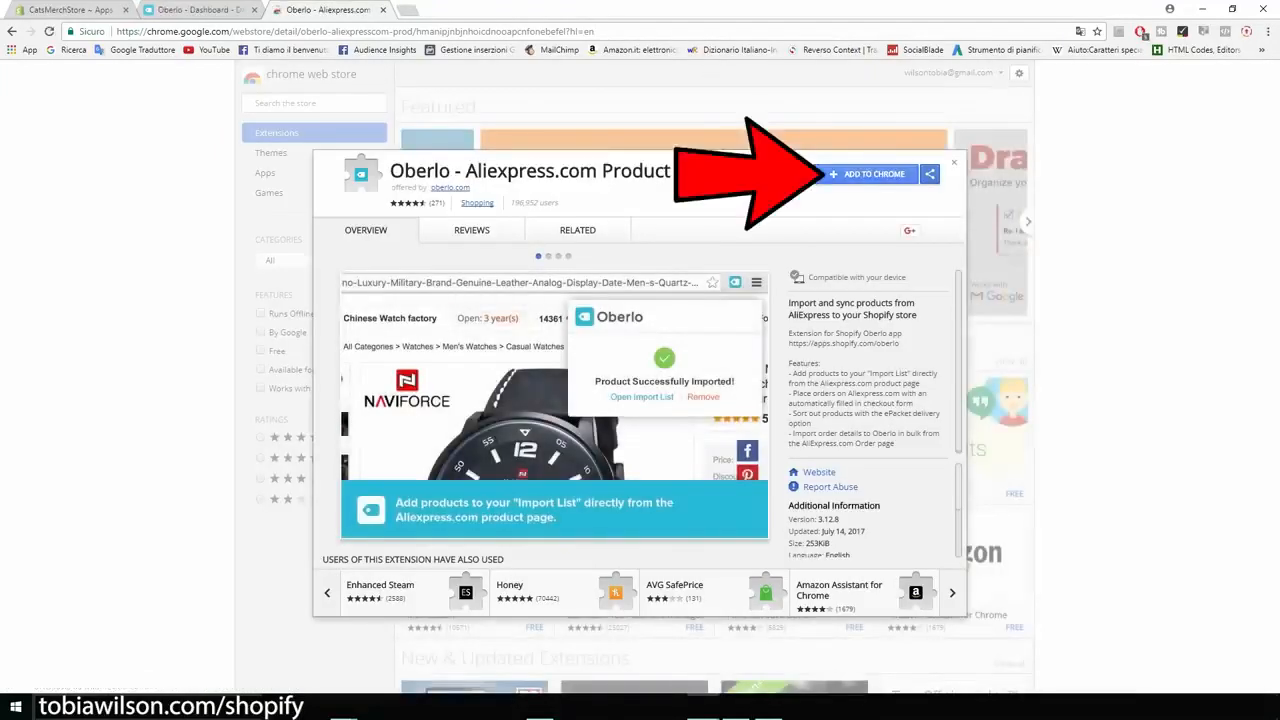
left_click(870, 174)
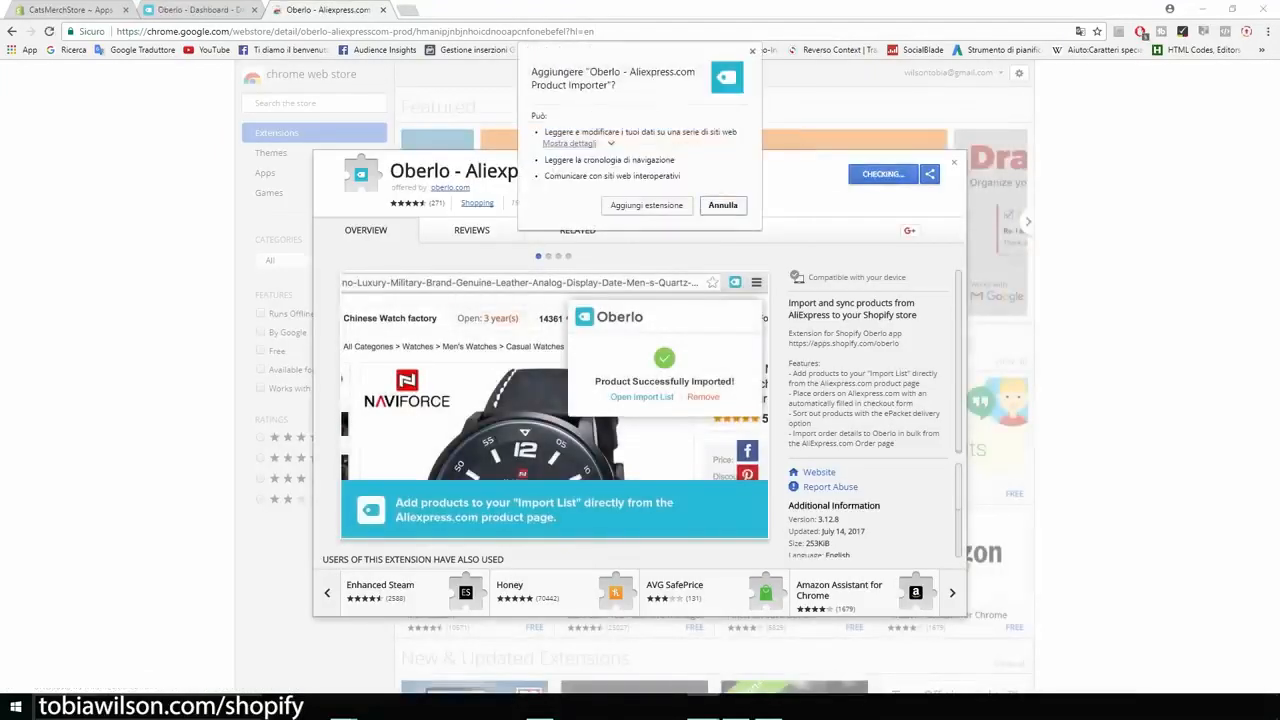
left_click(647, 205)
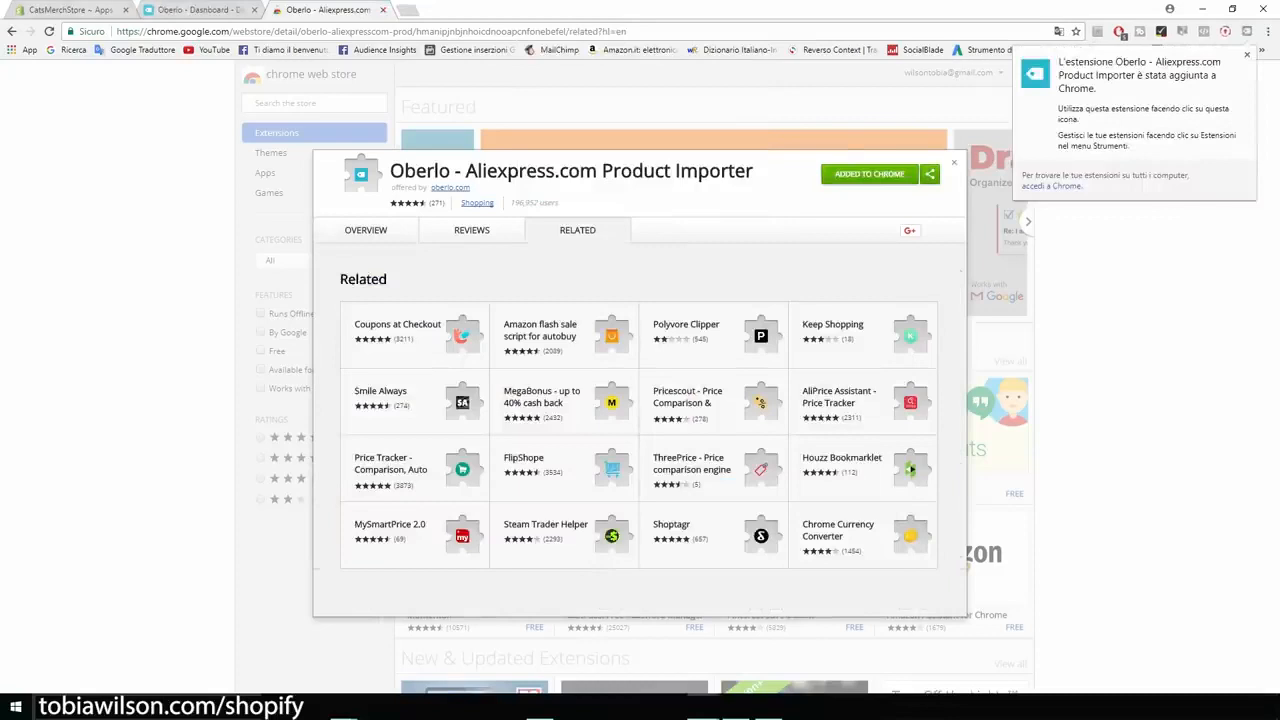
Step: Return to the store's Apps page and open the Shopify App Store
left_click(75, 10)
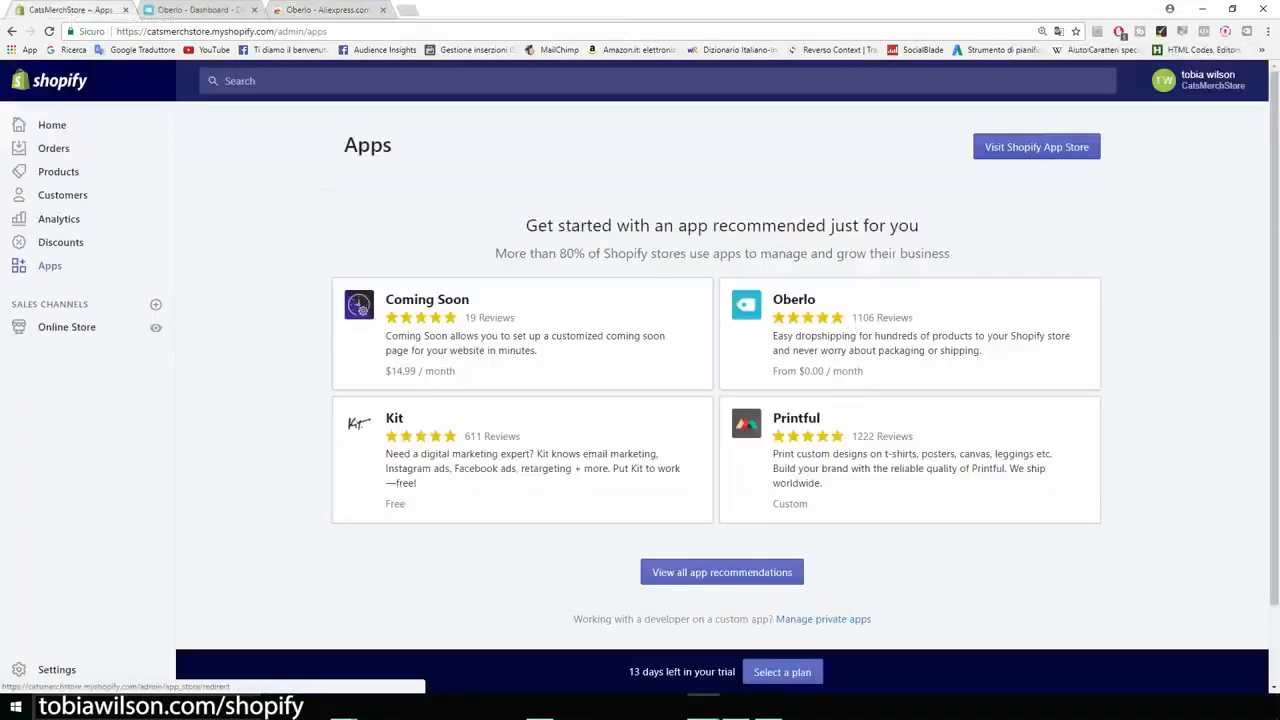
left_click(1036, 147)
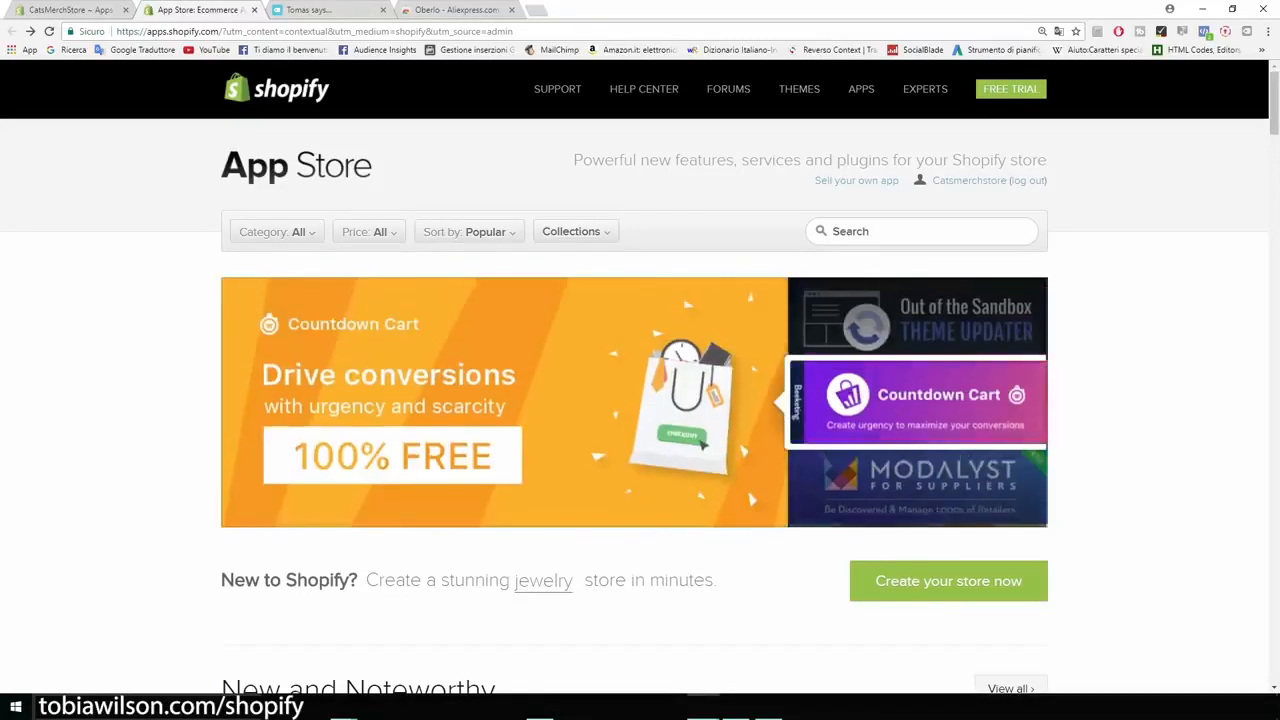
Step: Search the App Store for "upsell" and examine the Upsell Bundles app's plan-based pricing and free trial
left_click(921, 231)
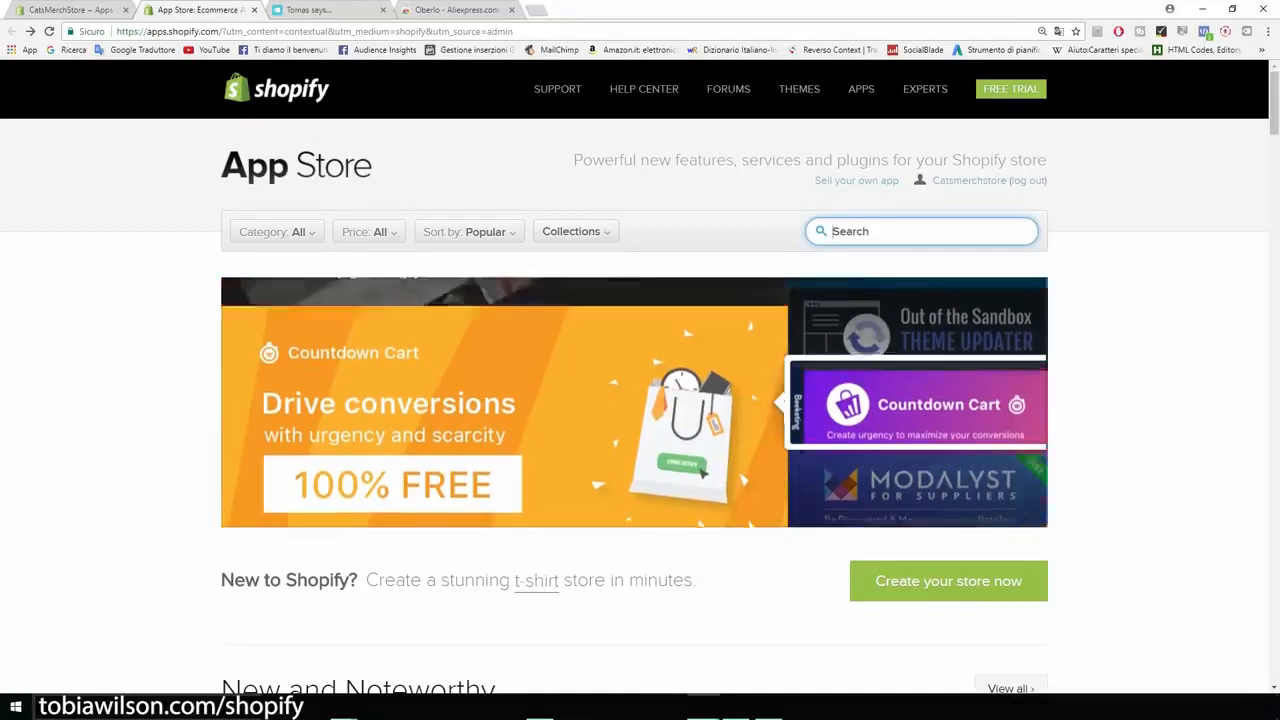
type("upsell")
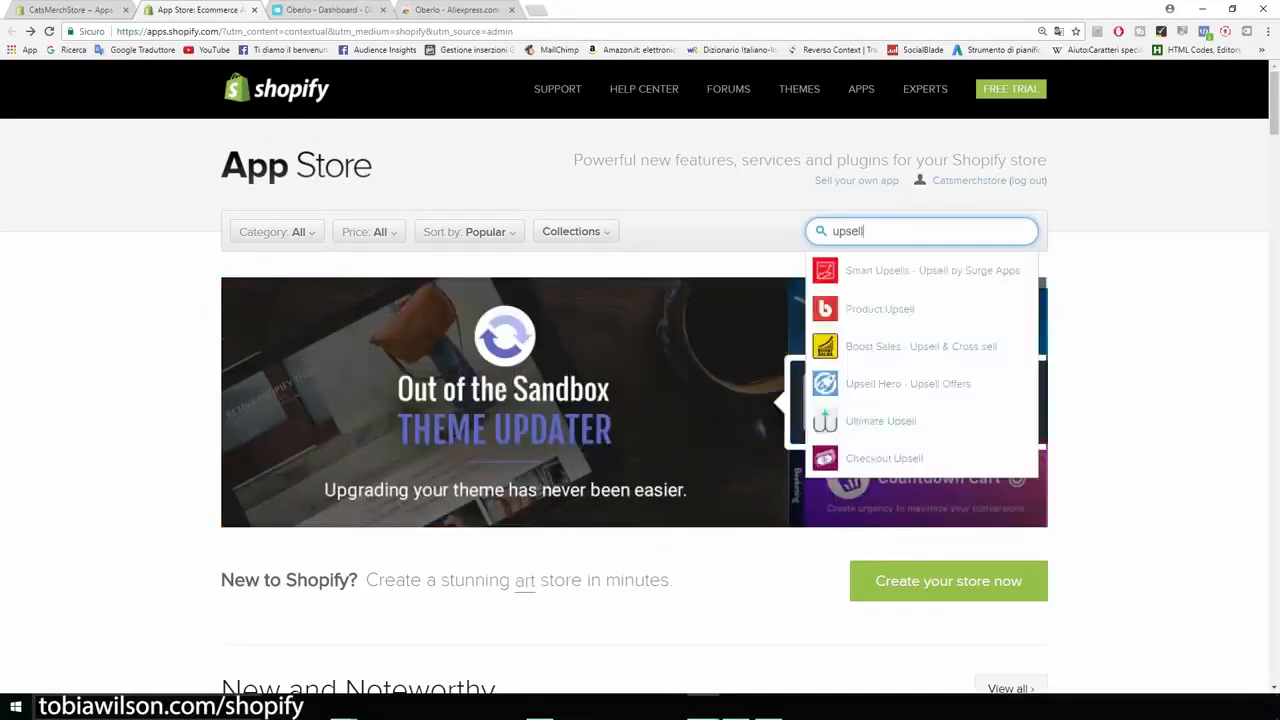
key("Return")
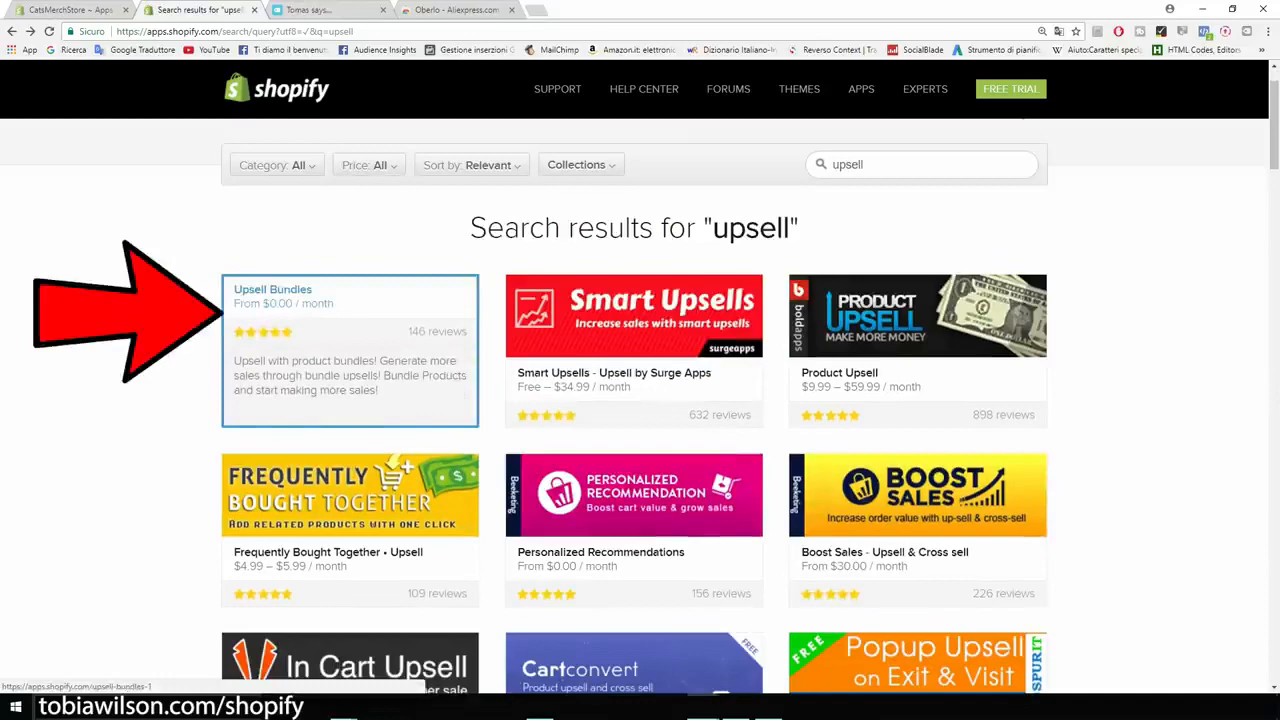
left_click(350, 350)
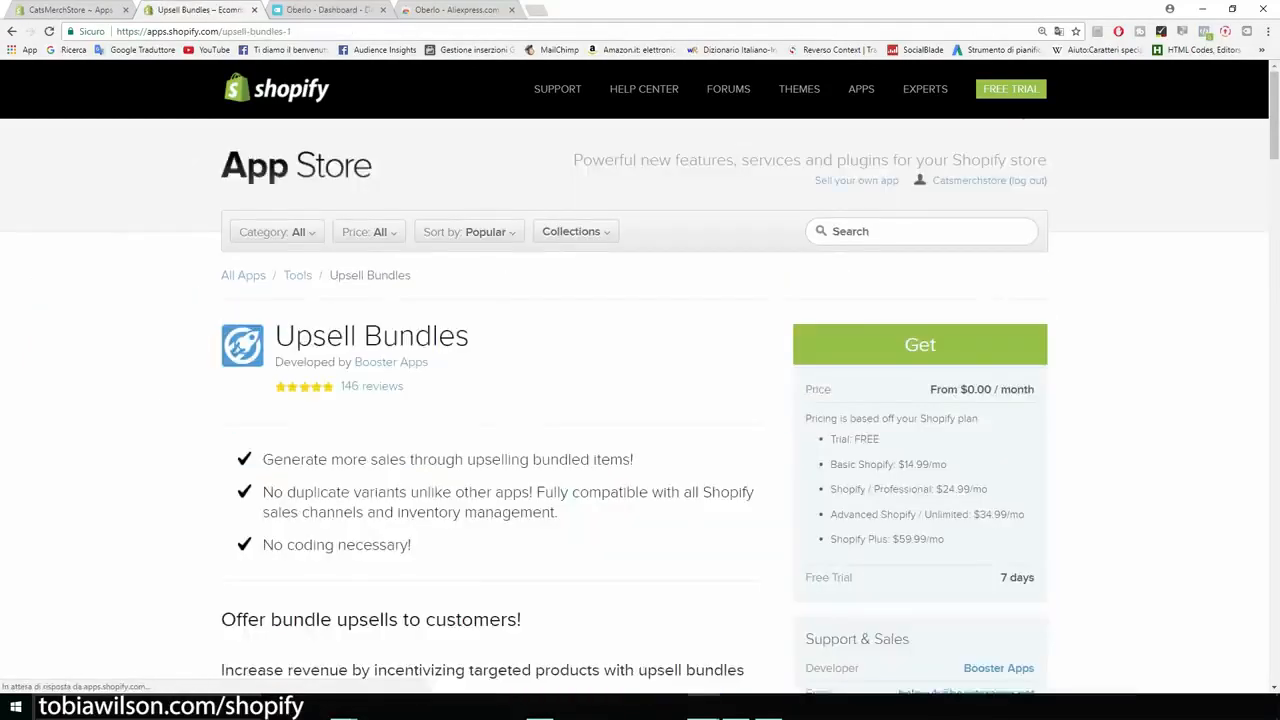
scroll(640, 400, "down", 1)
left_click_drag(1000, 511, 1036, 511)
left_click_drag(898, 398, 962, 422)
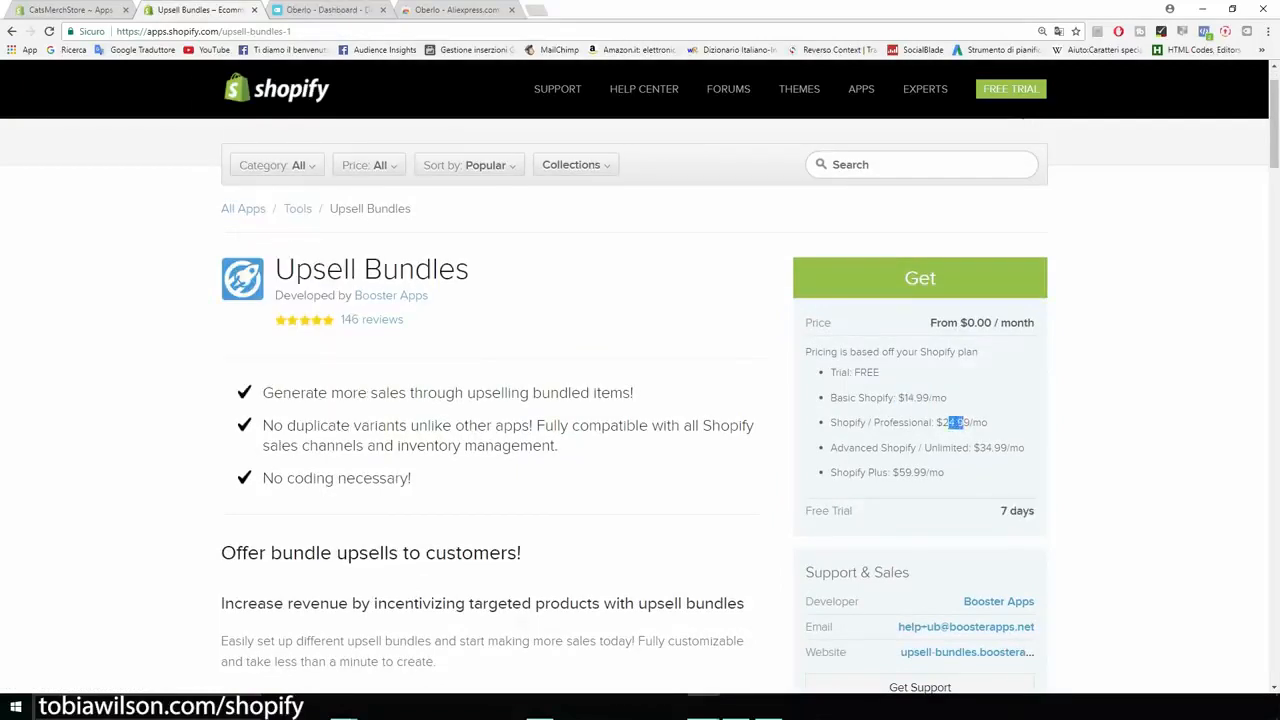
Step: Return to the upsell results and examine the Personalized Recommendations app's features and pricing
left_click(12, 31)
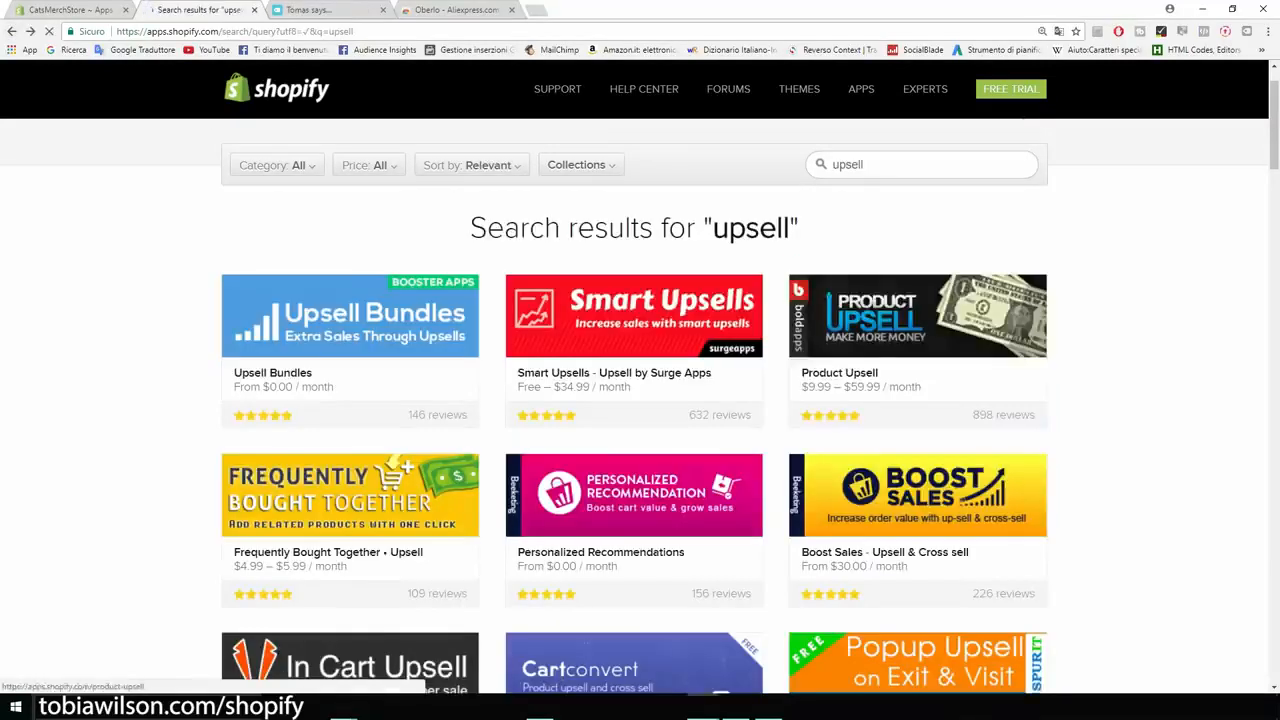
scroll(634, 400, "down", 3)
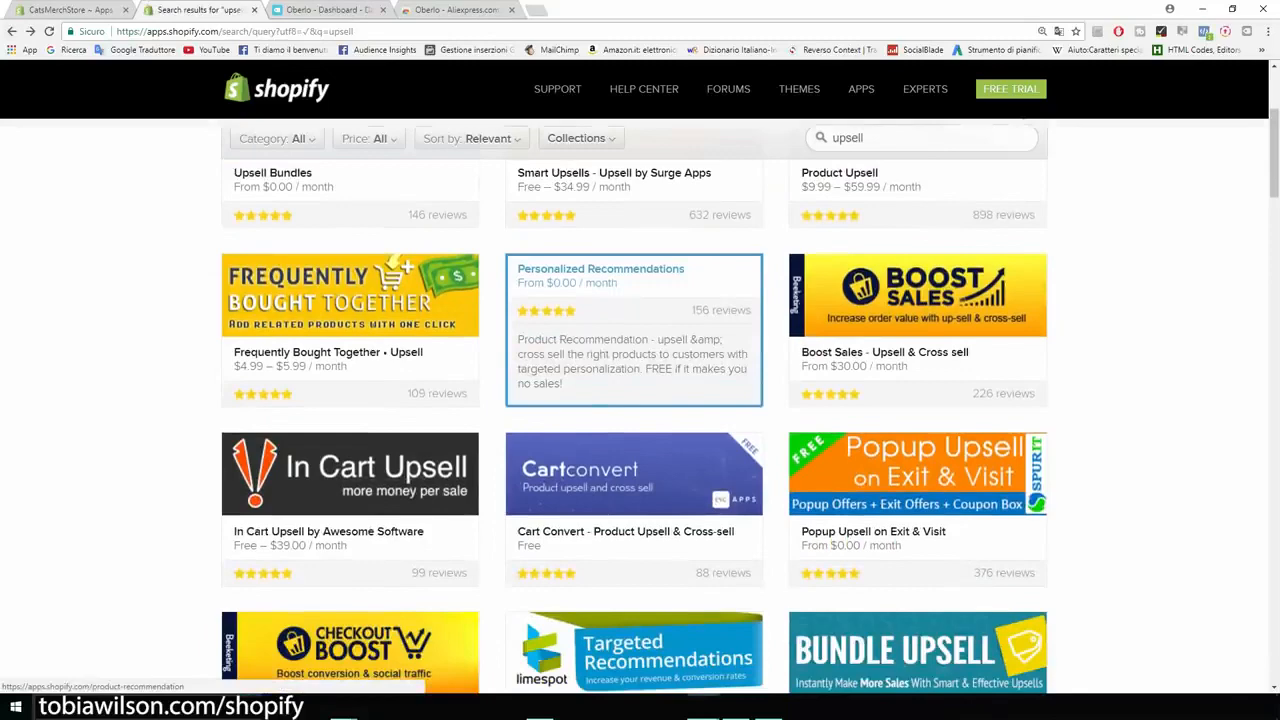
left_click(615, 320)
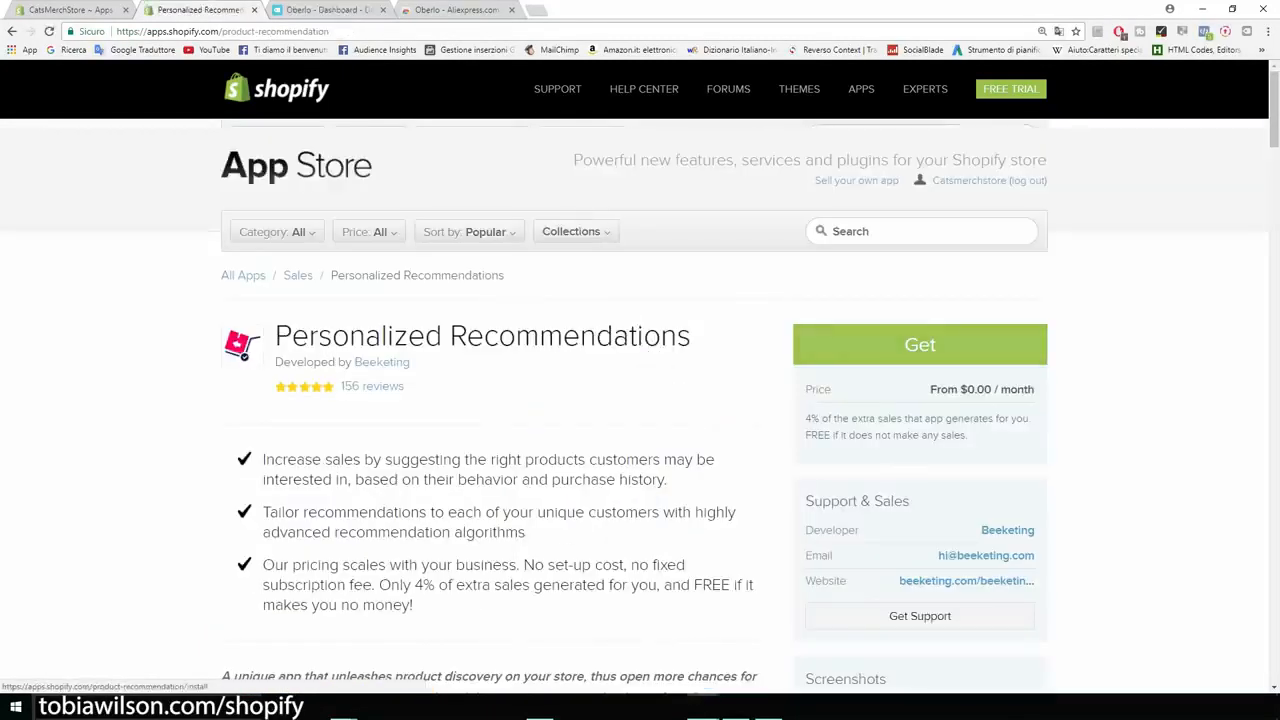
scroll(634, 410, "down", 2)
left_click_drag(820, 286, 805, 256)
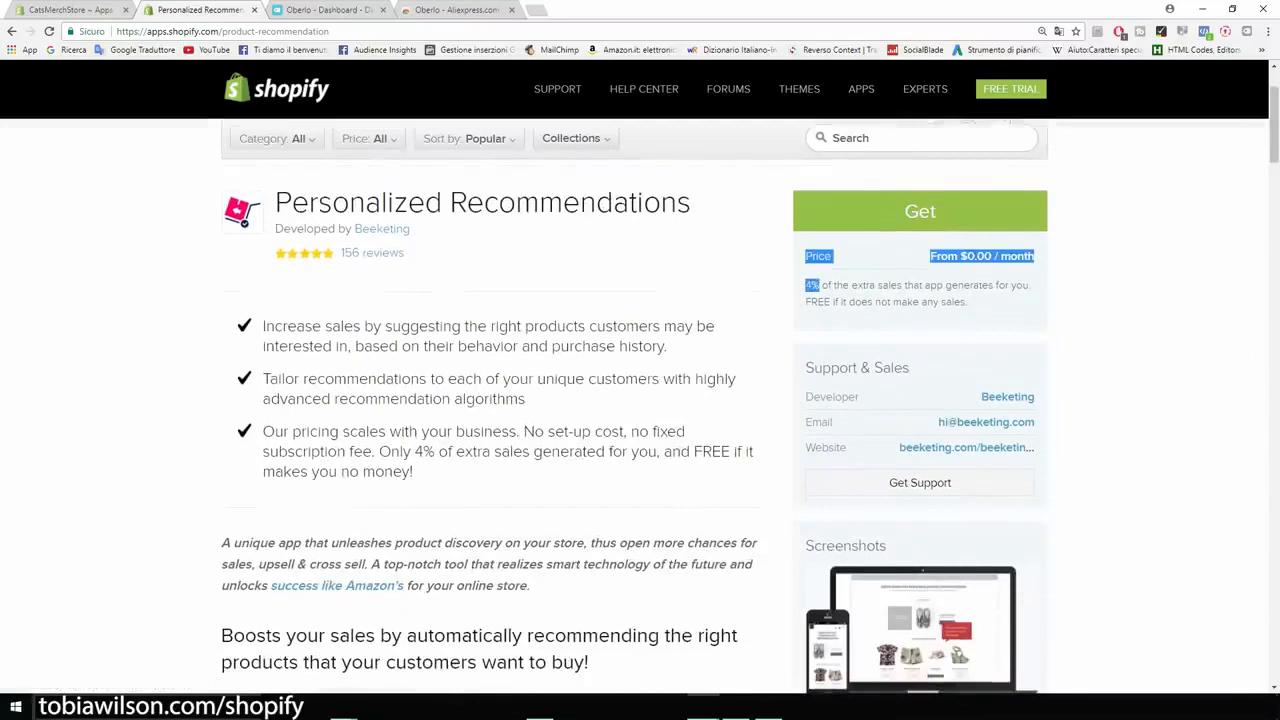
left_click(820, 286)
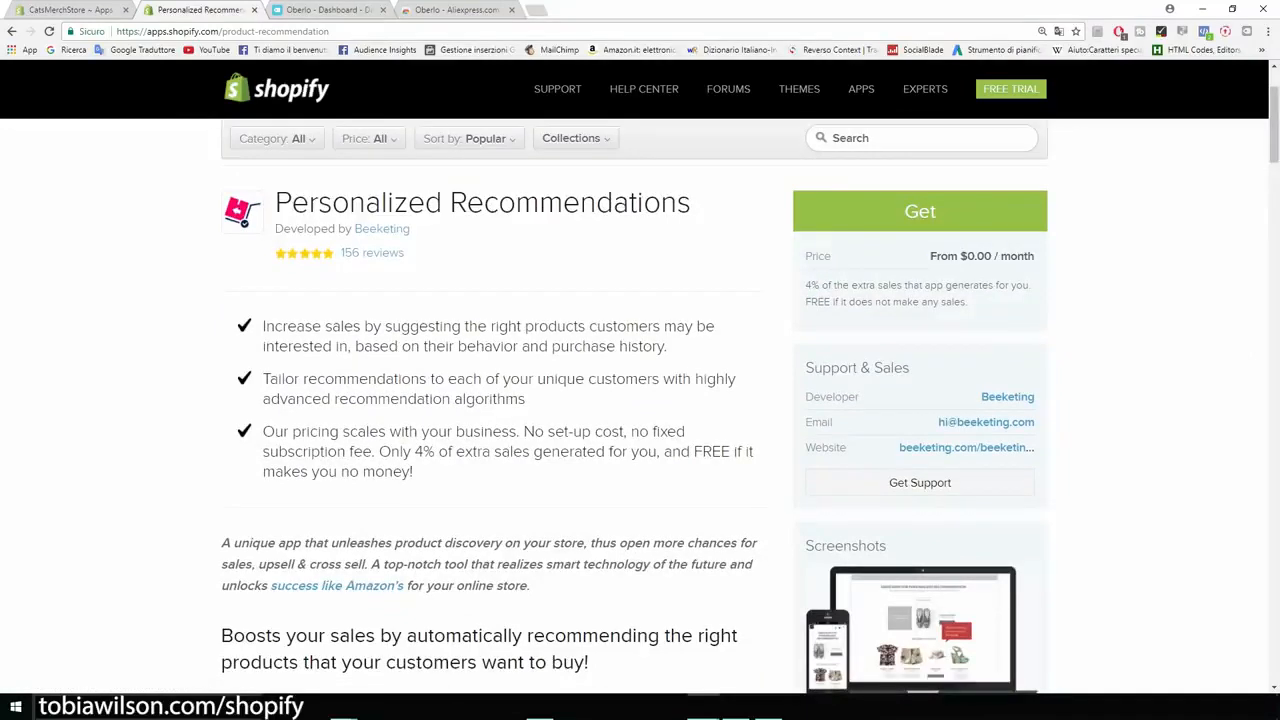
scroll(640, 400, "up", 2)
left_click_drag(690, 336, 225, 340)
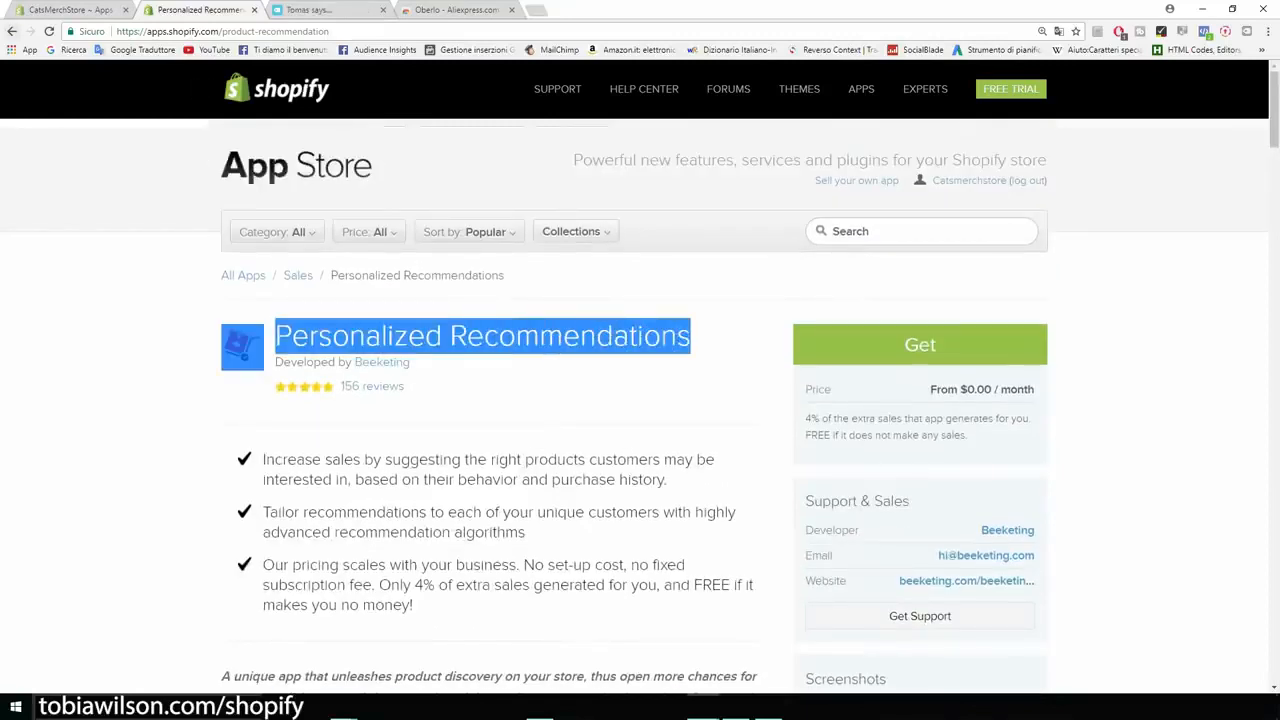
Step: Check the listing of Frequently Bought Together • Upsell and return to the upsell results
left_click(12, 31)
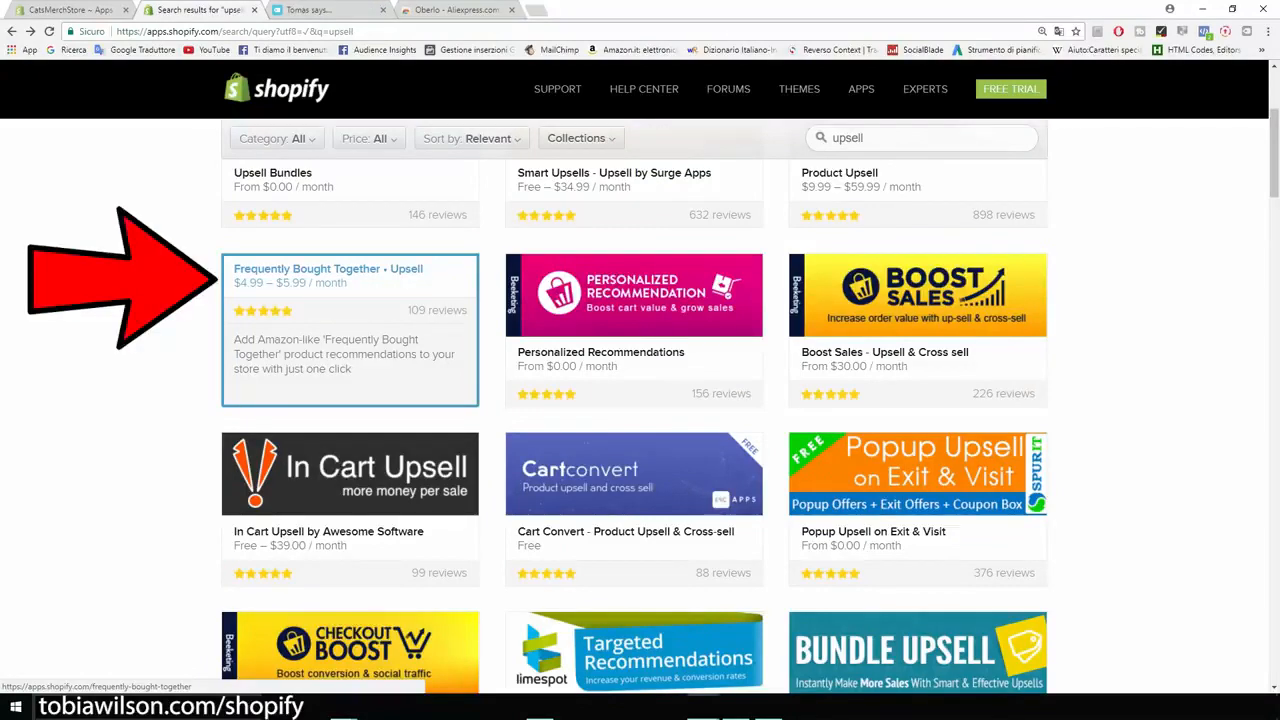
left_click(350, 330)
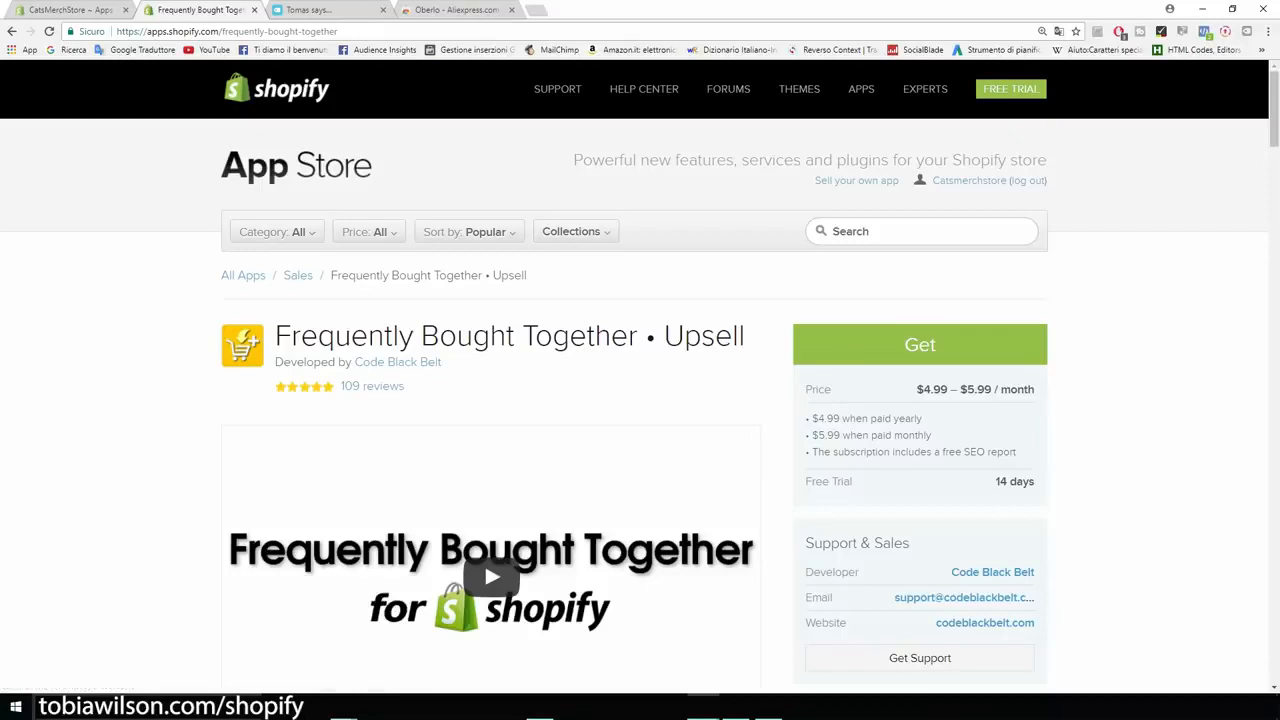
left_click(12, 31)
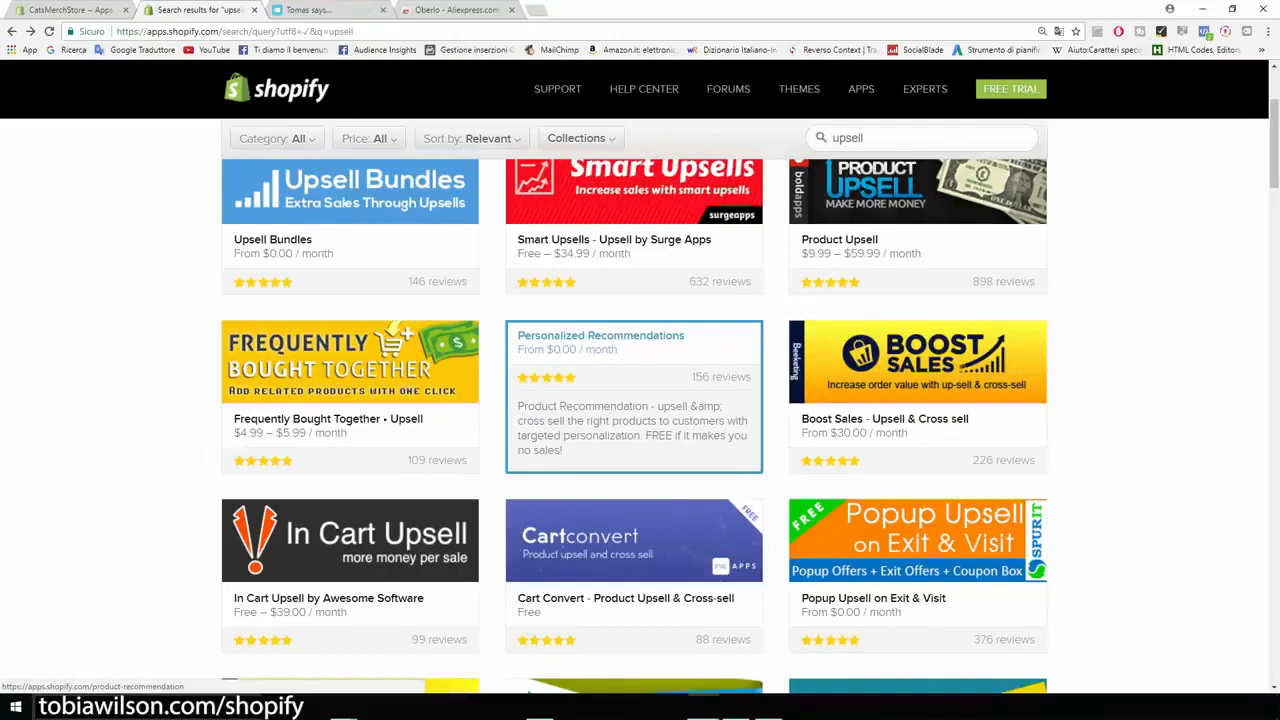
Step: Get the Personalized Recommendations app by Beeketing and approve its installation on CatsMerchStore
left_click(633, 400)
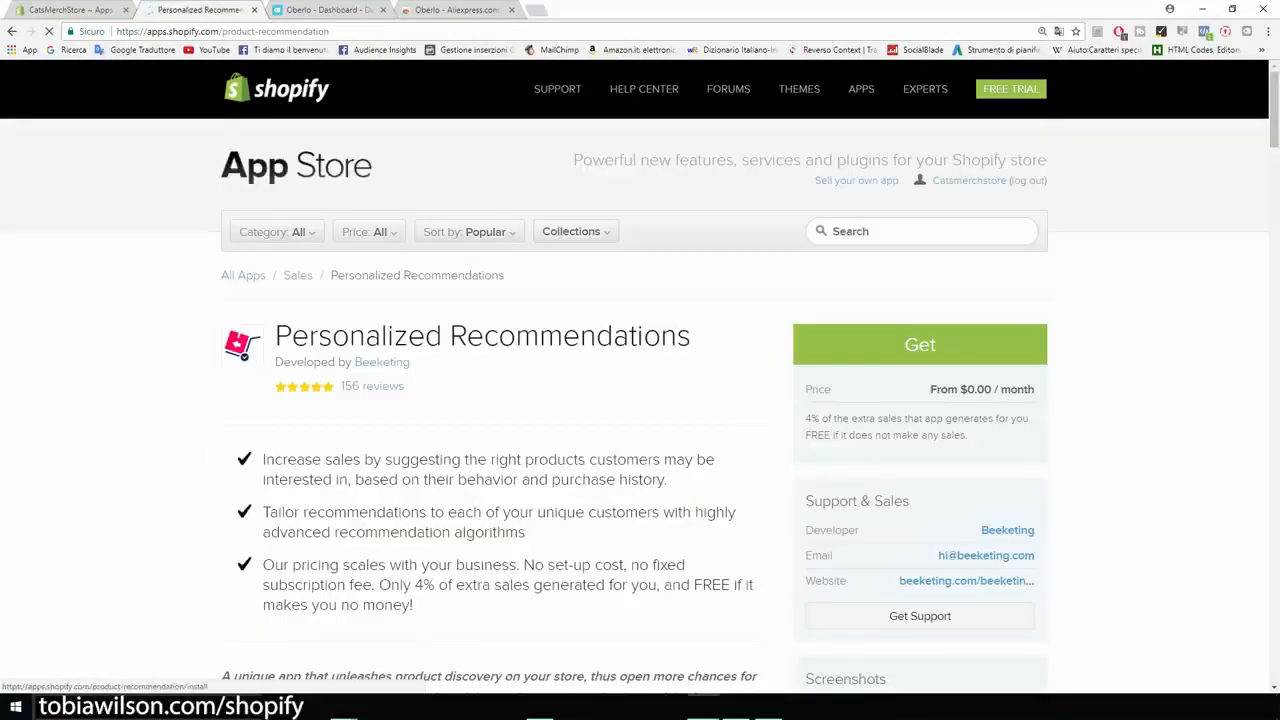
left_click(920, 345)
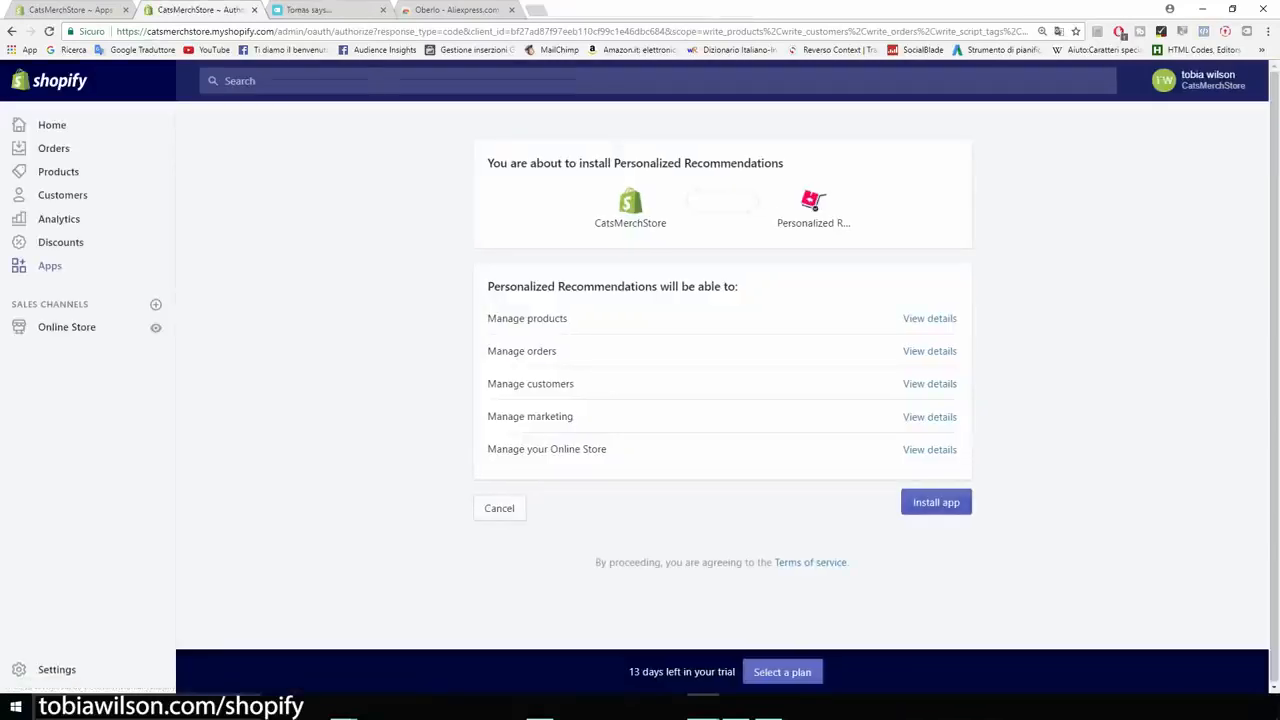
left_click(936, 502)
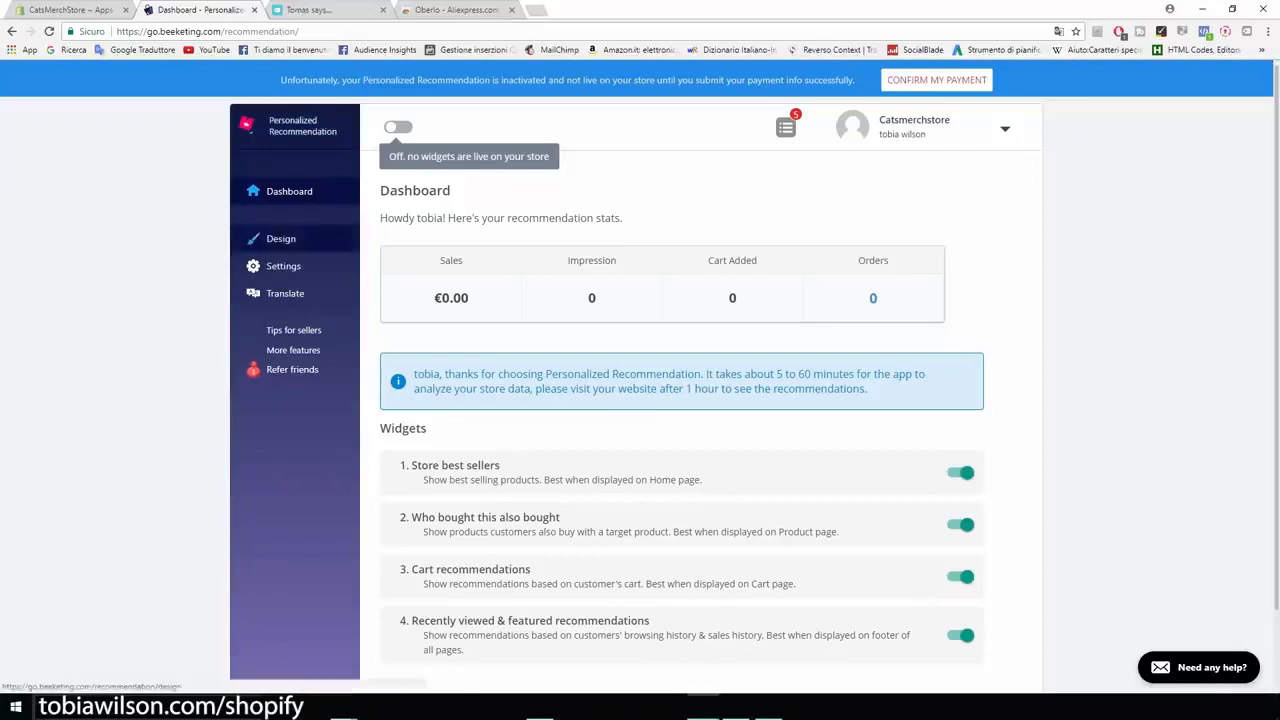
Step: Examine the Design section of Personalized Recommendation, including the "Who bought this also bought" widget preview and the Layout options
left_click(281, 238)
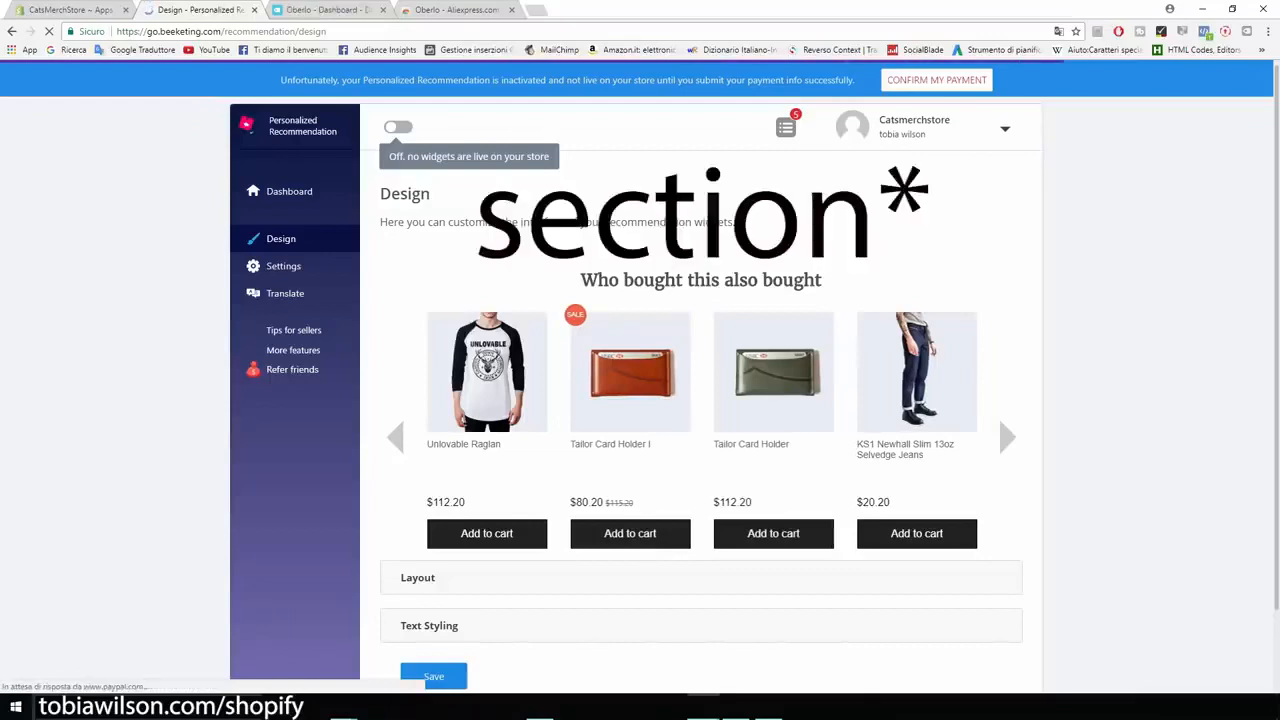
left_click_drag(581, 281, 817, 281)
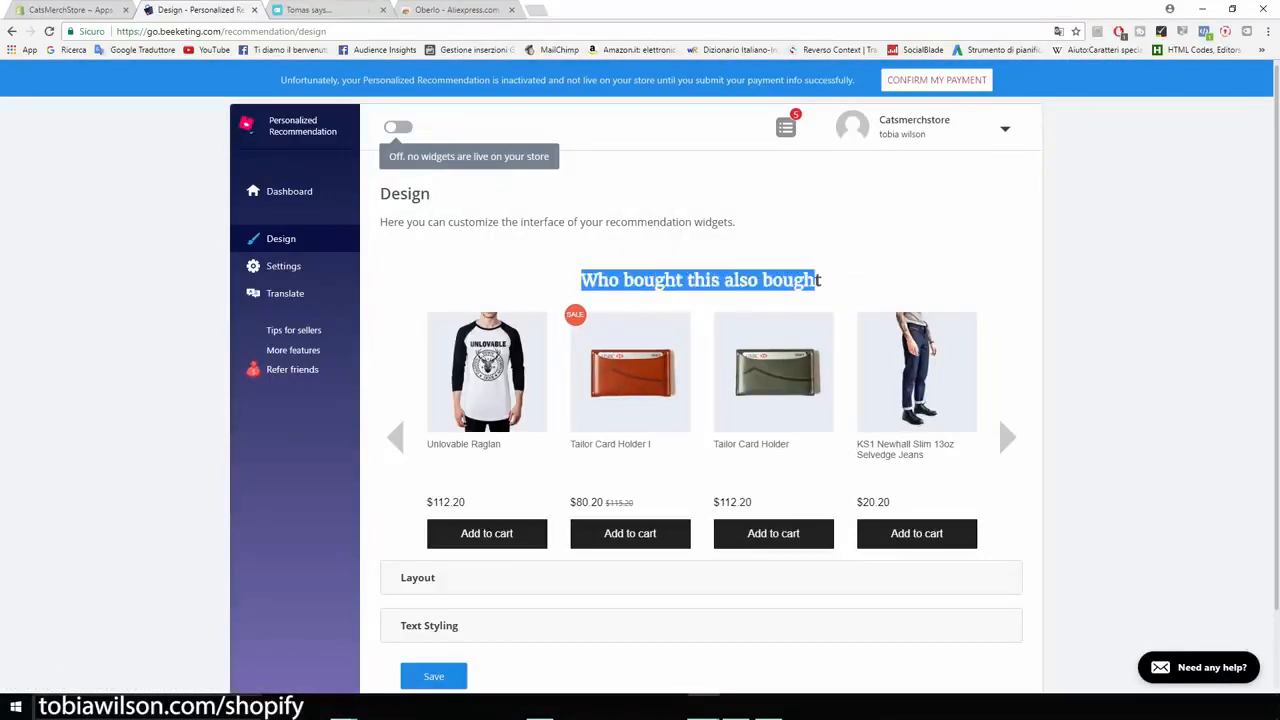
left_click(817, 282)
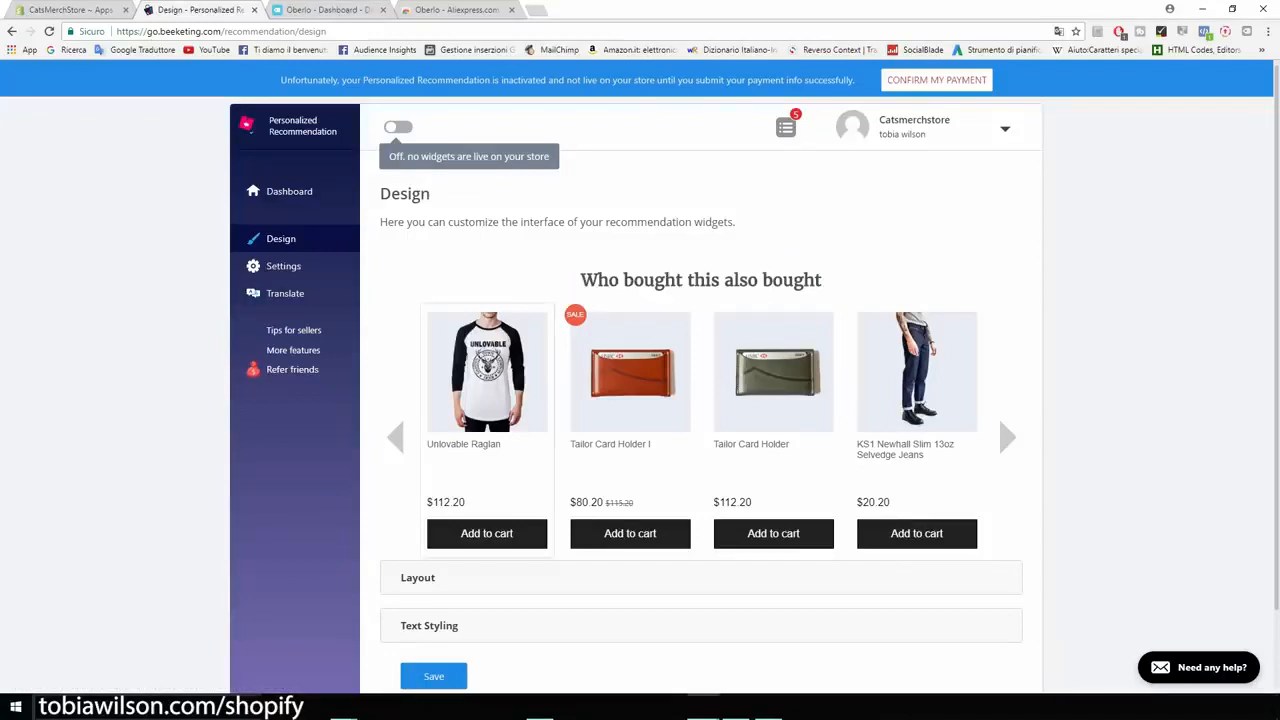
scroll(418, 511, "down", 1)
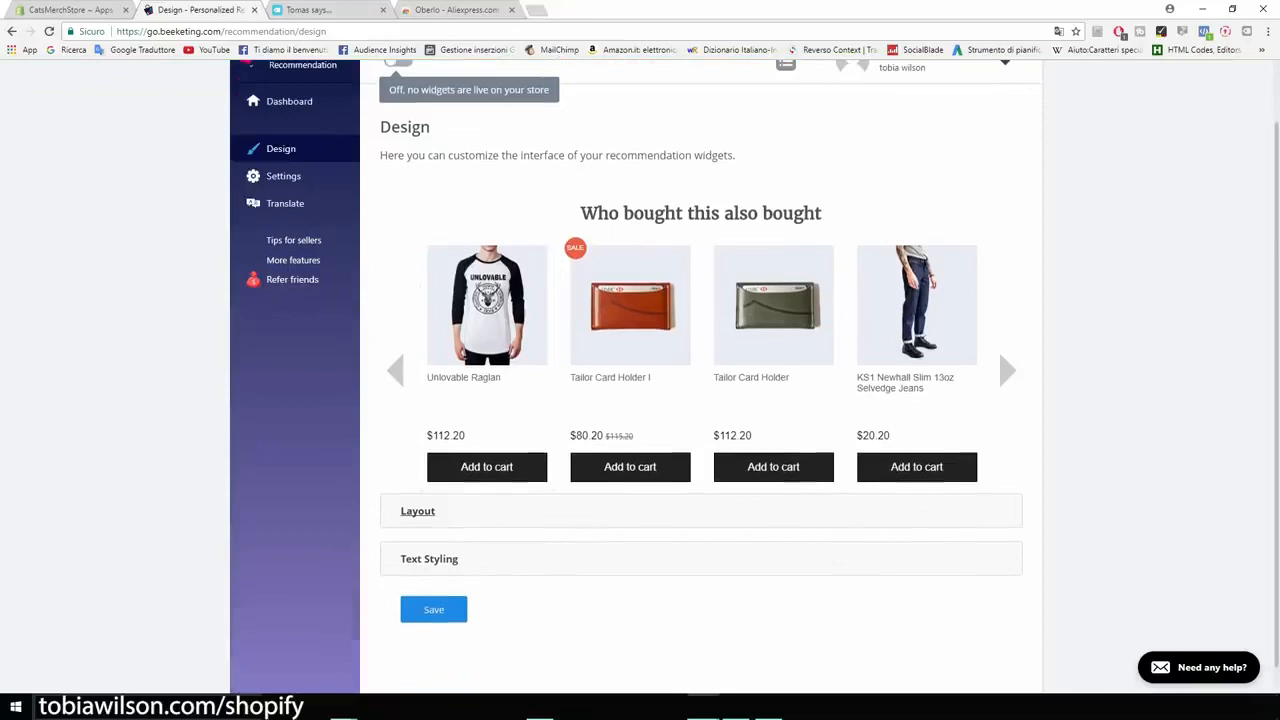
left_click(418, 511)
scroll(418, 511, "down", 3)
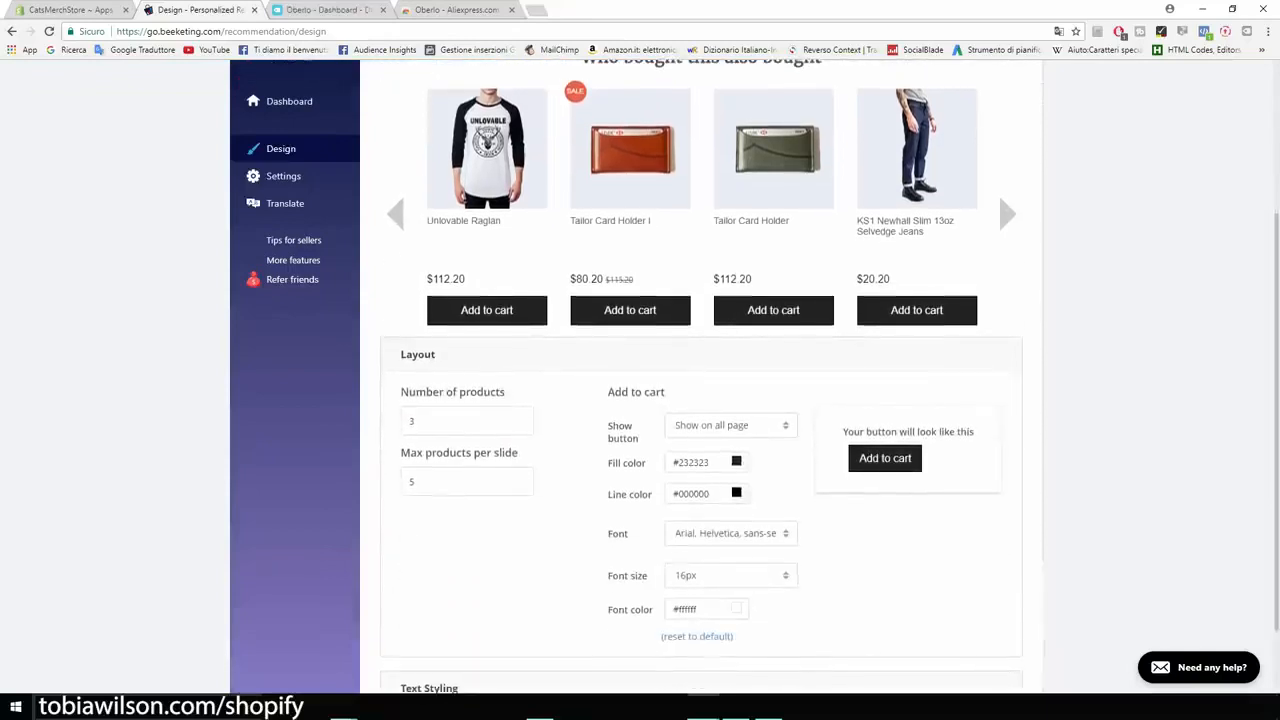
scroll(700, 380, "down", 1)
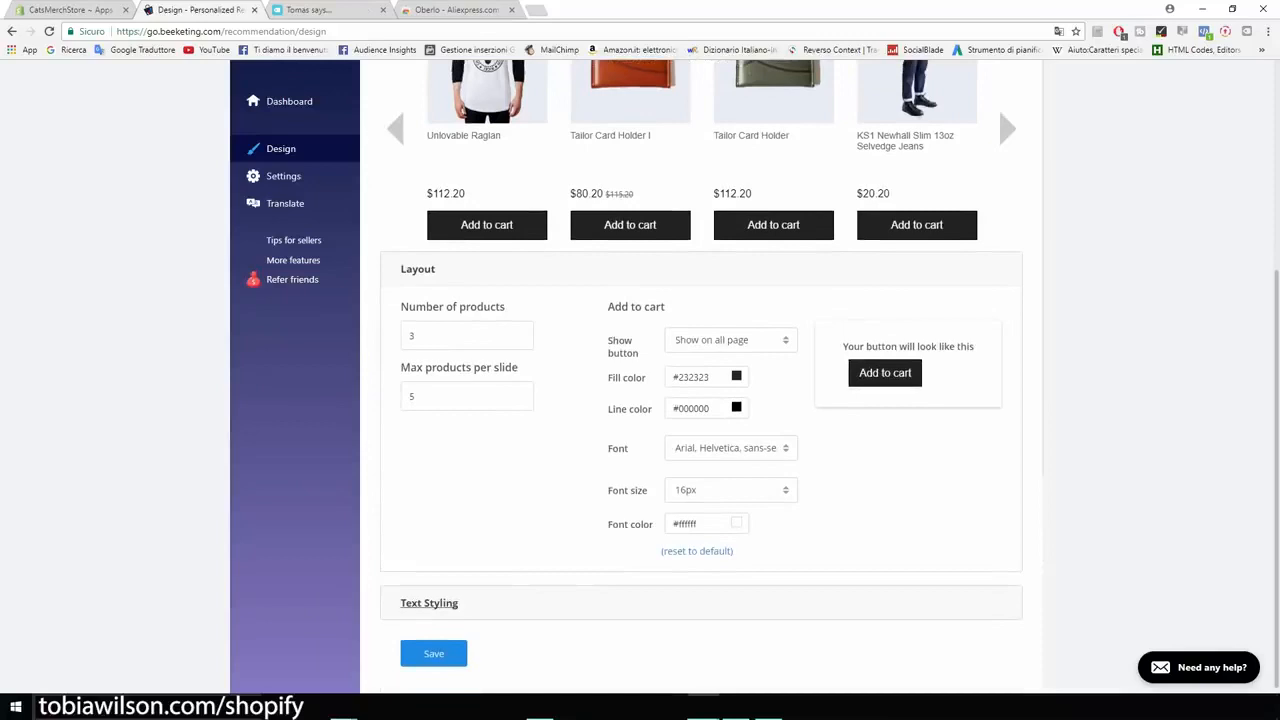
scroll(700, 380, "up", 5)
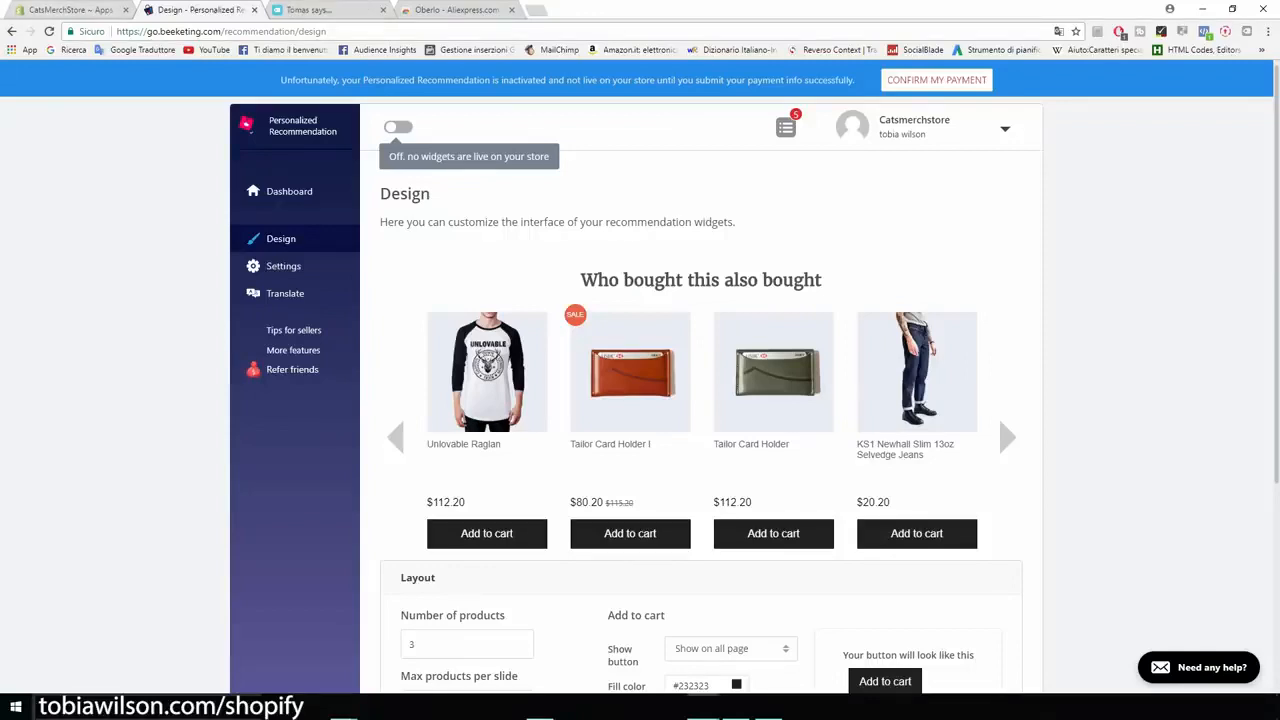
Step: Reopen the Shopify App Store from the store's Apps page, search for "sales pop" and open Sales Pop by Beeketing
left_click(70, 10)
left_click(1037, 146)
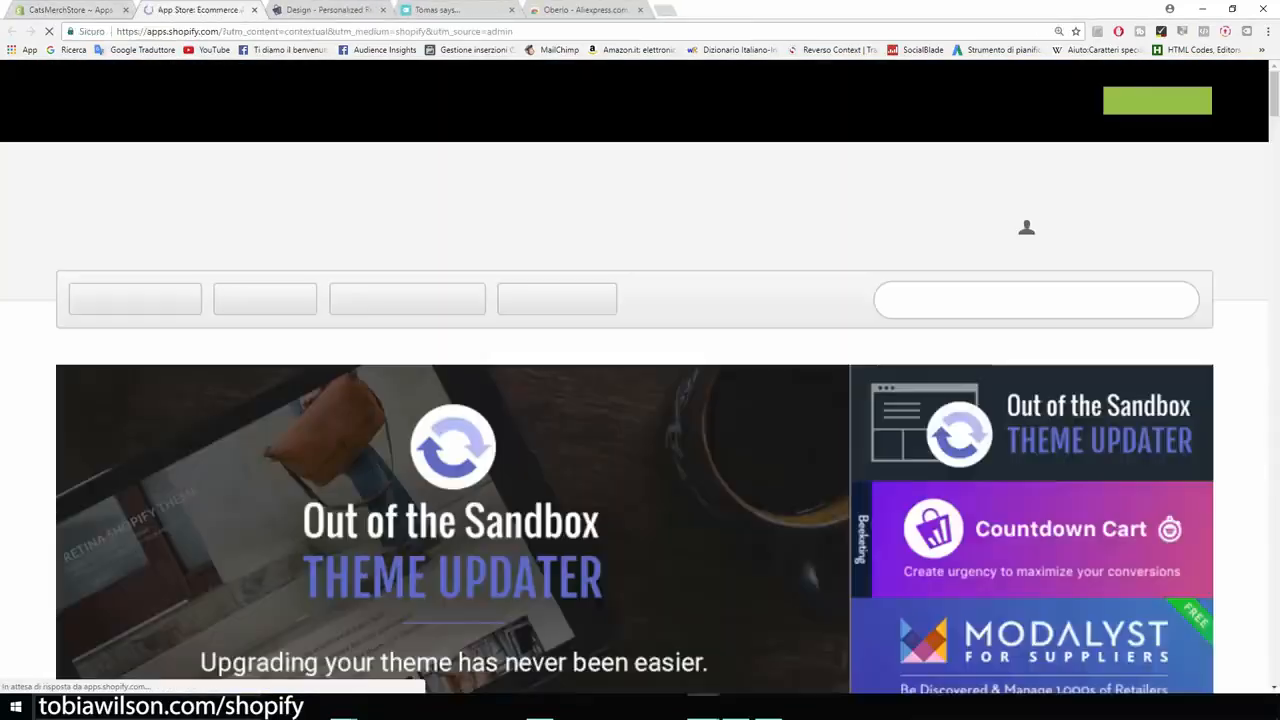
type("sales pop")
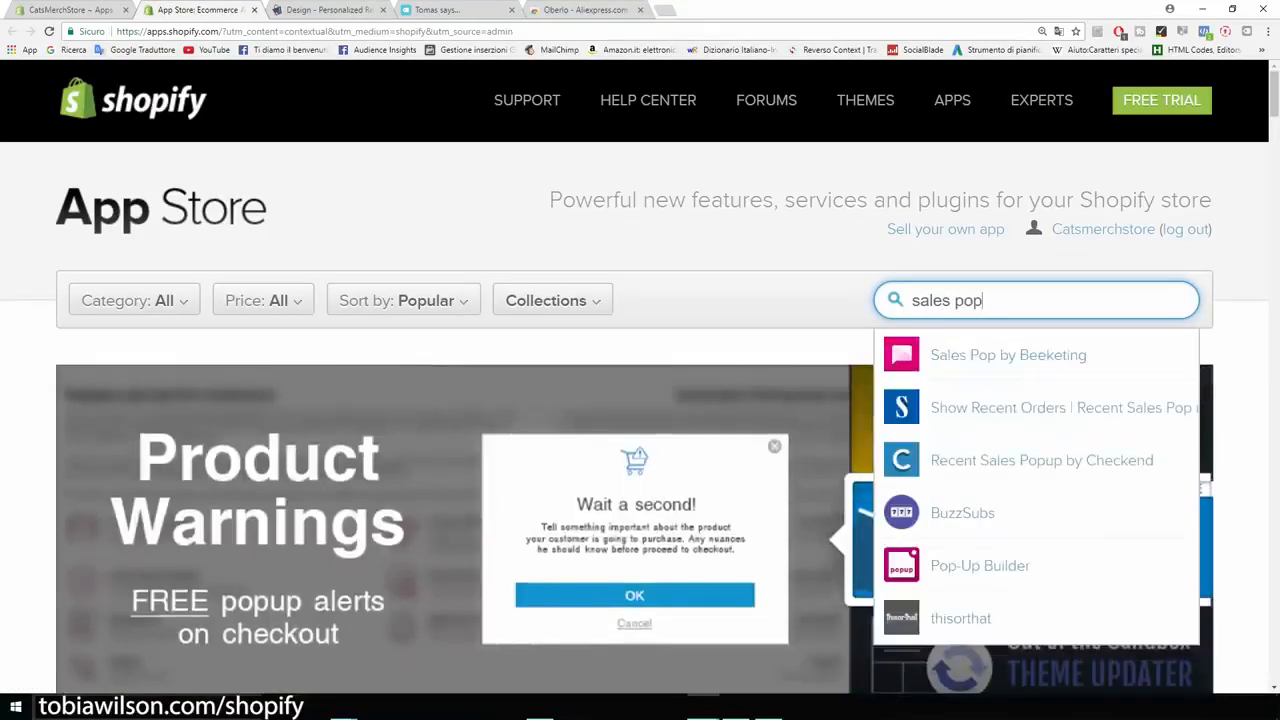
key("Down")
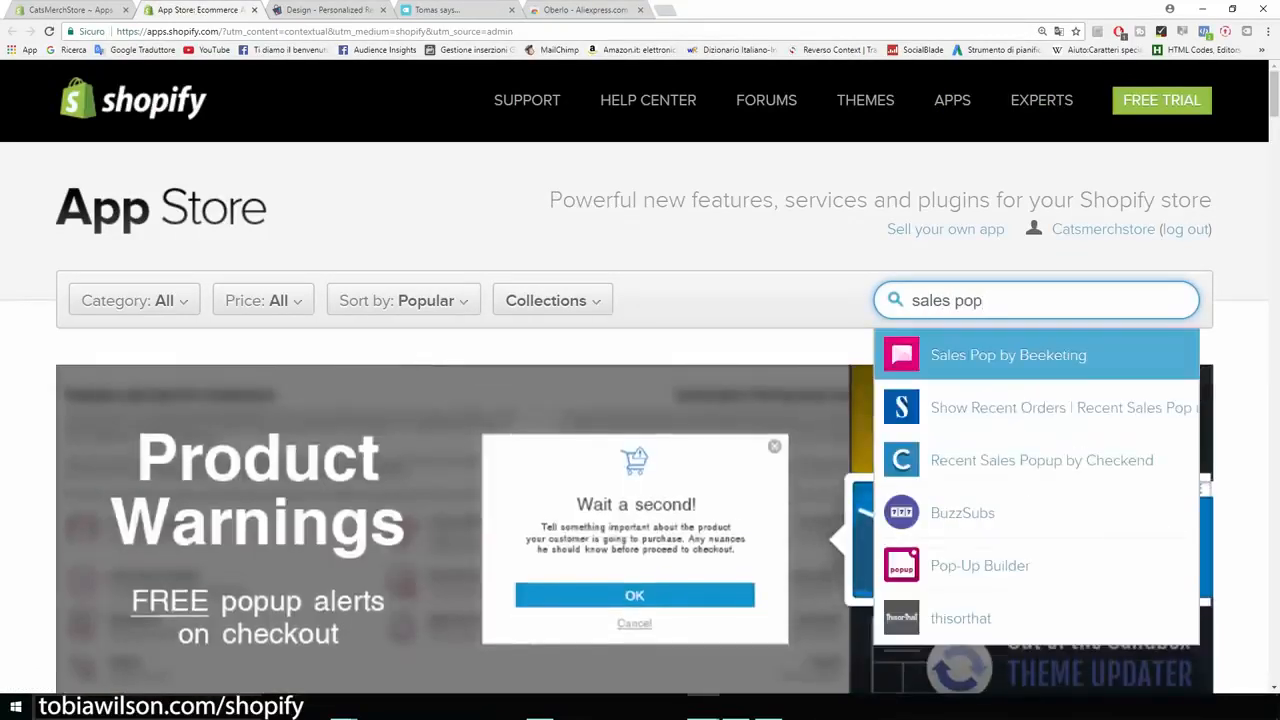
key("Return")
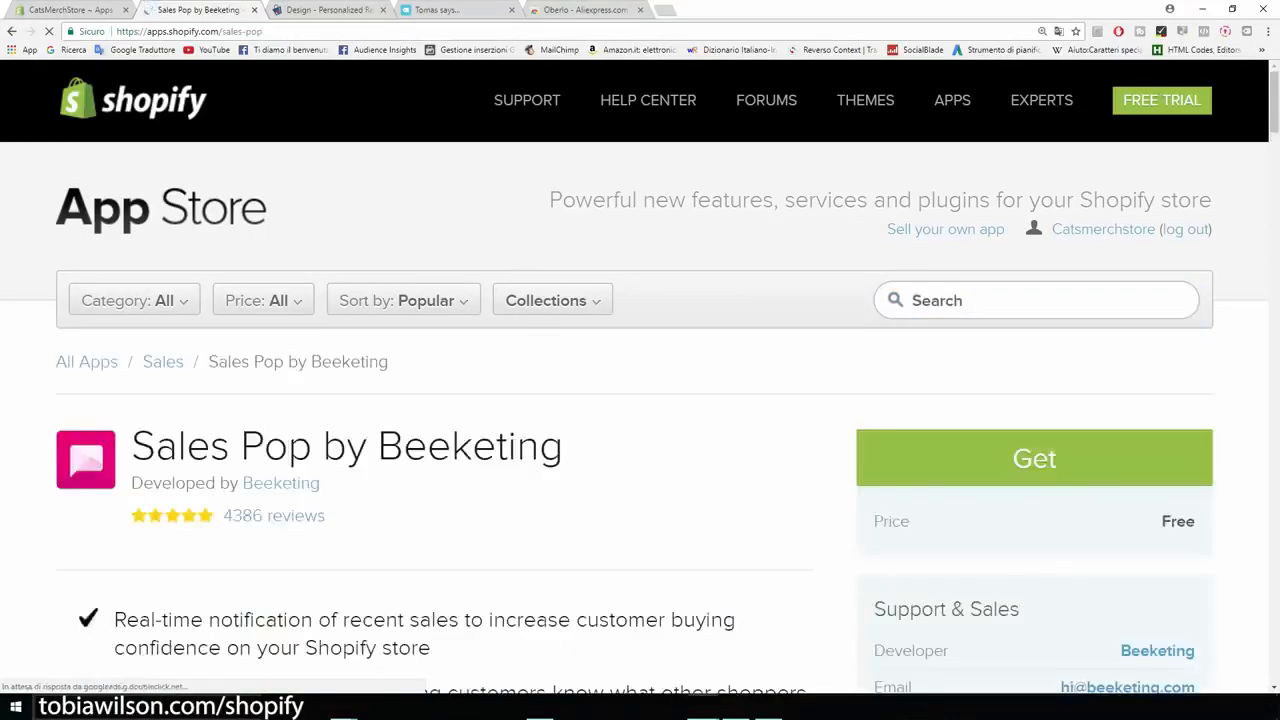
Step: Get Sales Pop by Beeketing, approve its installation on CatsMerchStore, and return to the store's Apps page
left_click_drag(564, 314, 131, 314)
left_click(131, 318)
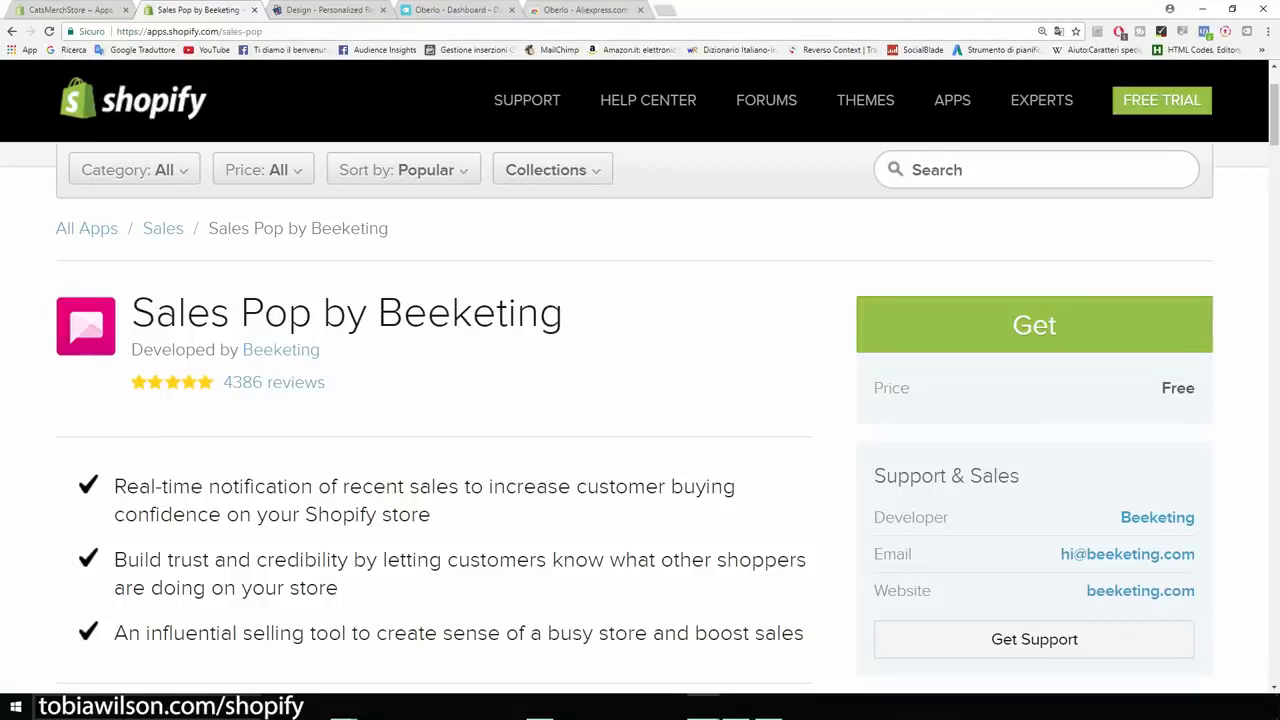
scroll(640, 420, "down", 2)
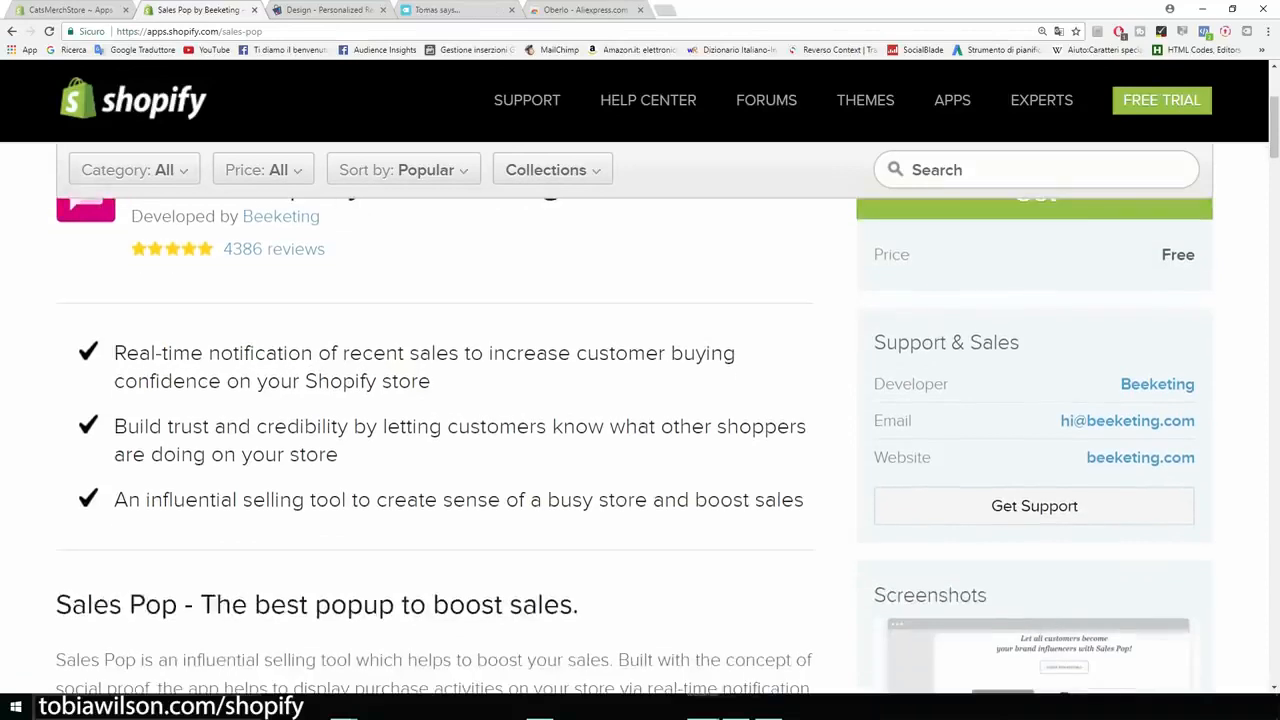
left_click_drag(114, 353, 458, 353)
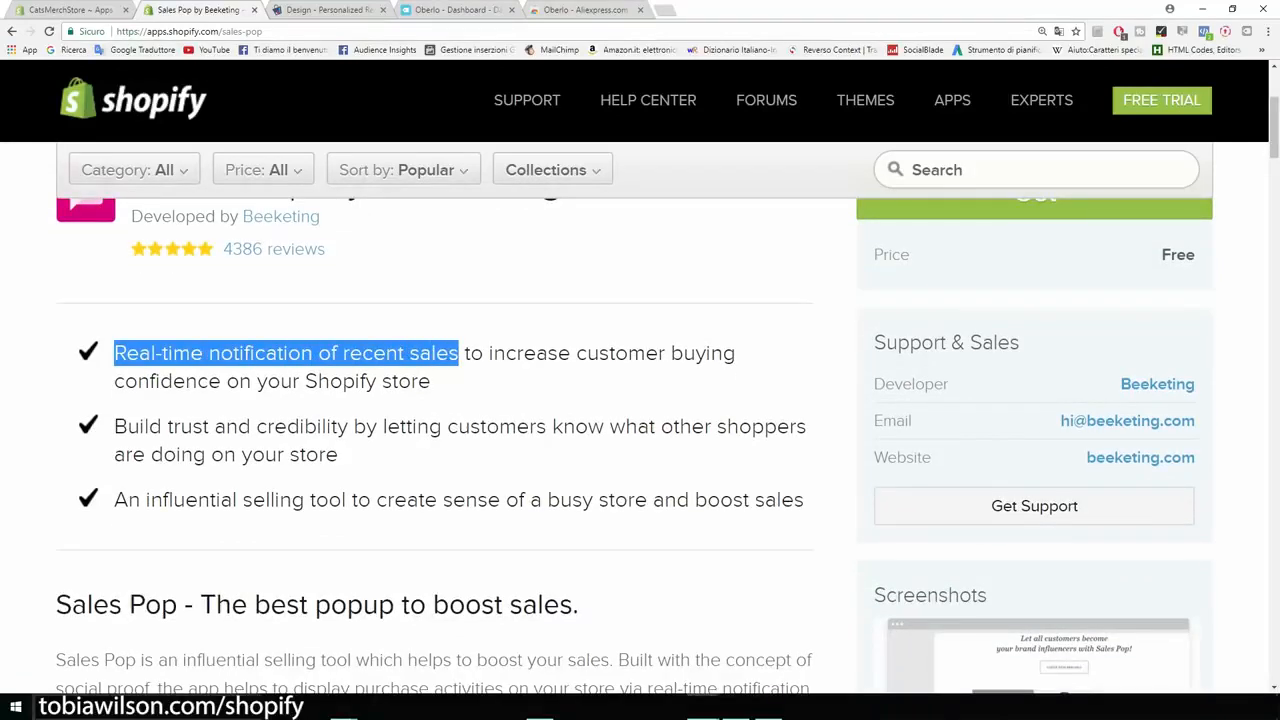
scroll(640, 400, "up", 4)
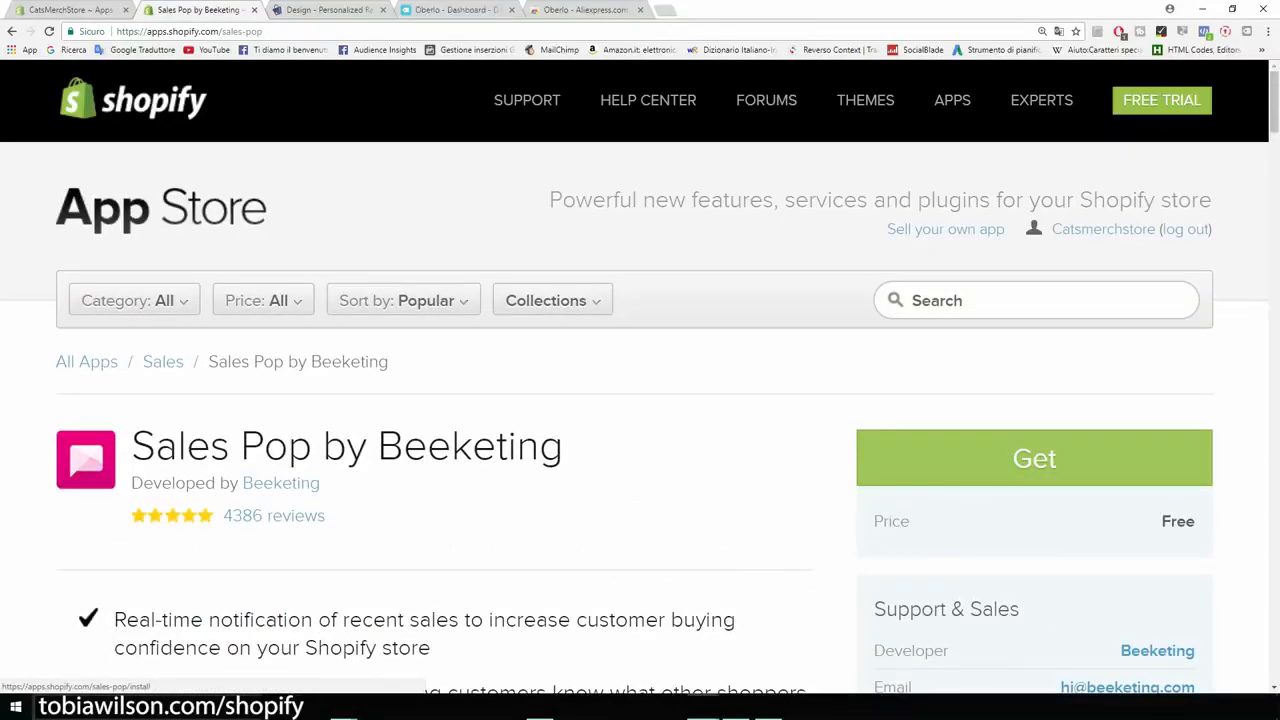
left_click(1034, 458)
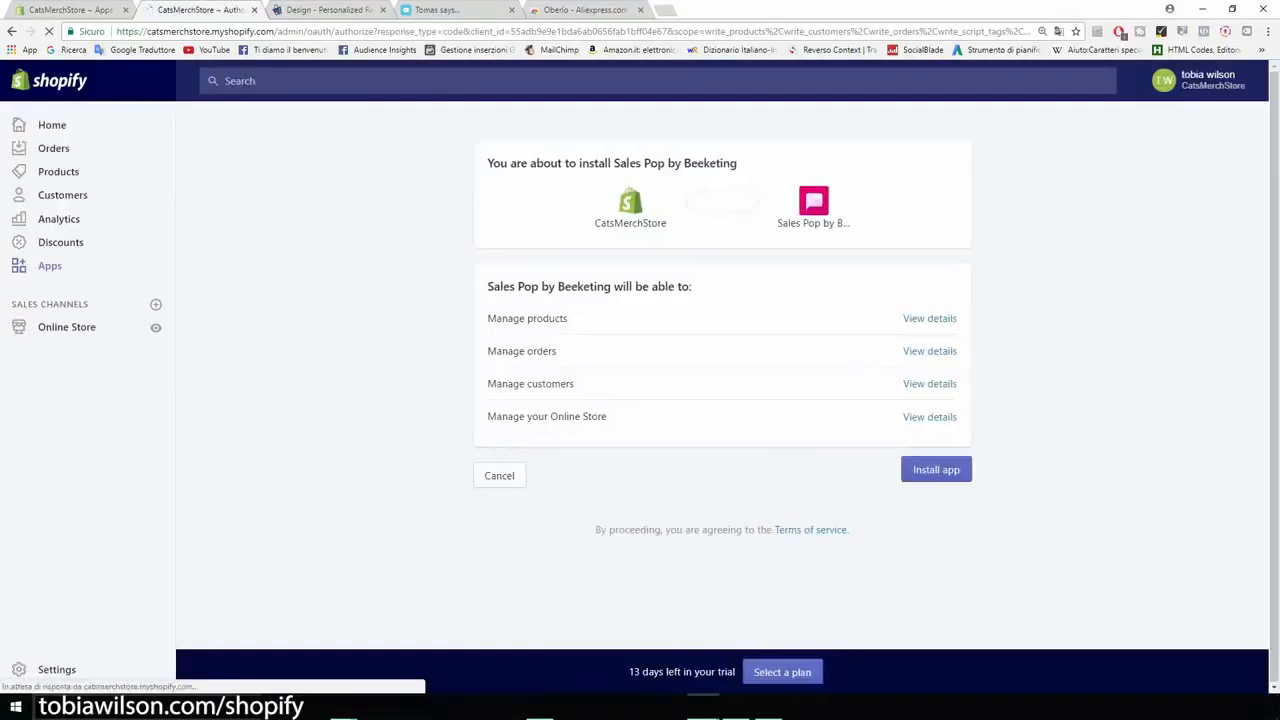
left_click(936, 469)
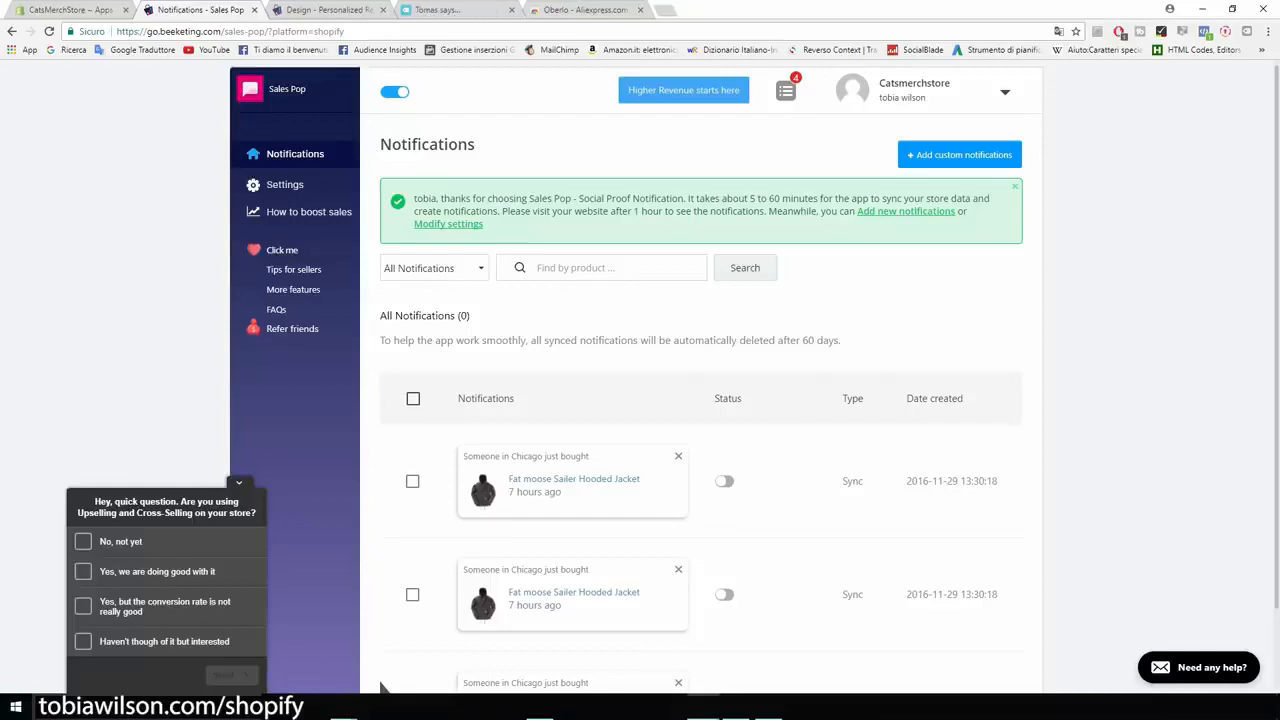
left_click(70, 10)
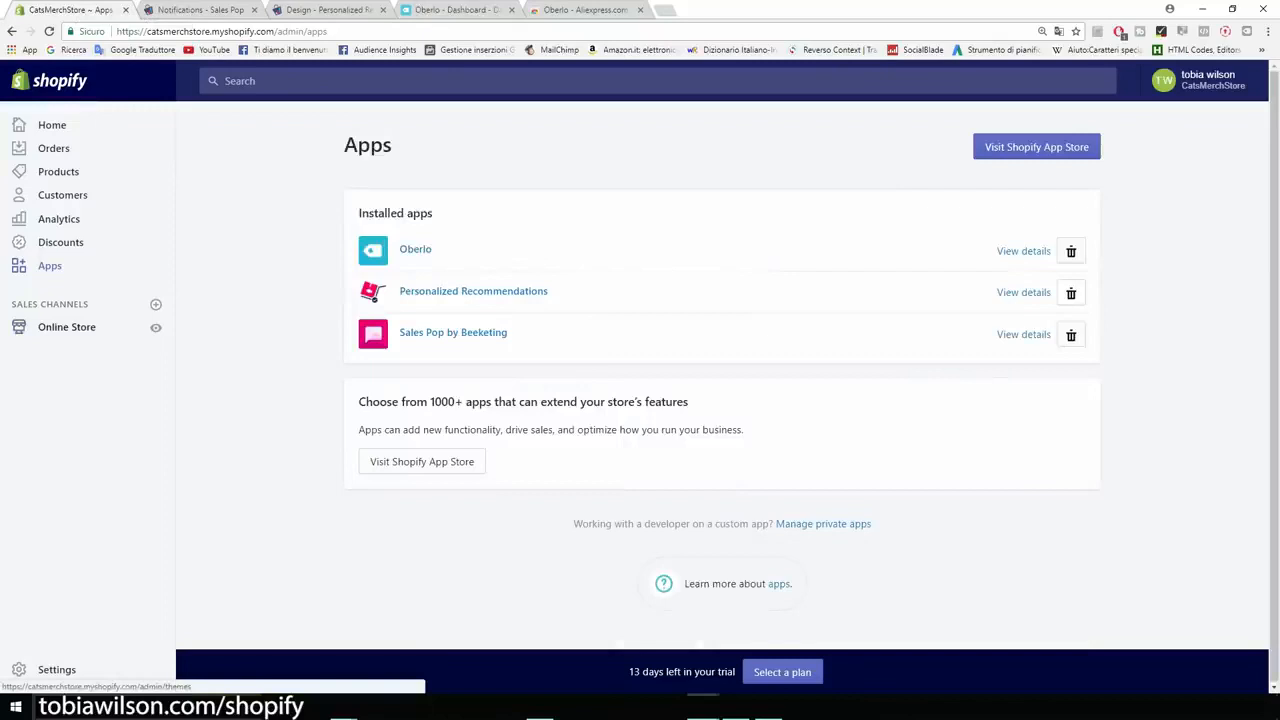
Step: Open the Brooklyn theme for customizing, examine its Header settings and homepage preview, and return to the Themes page
left_click(66, 327)
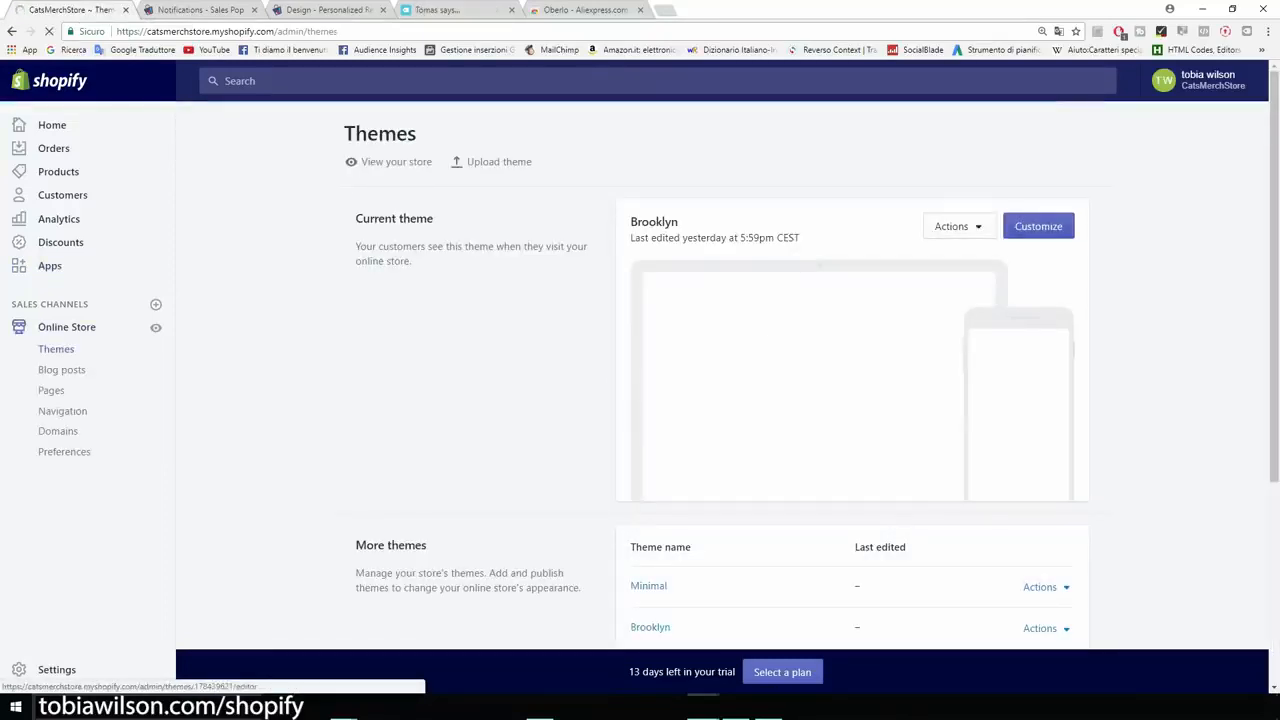
left_click(1038, 227)
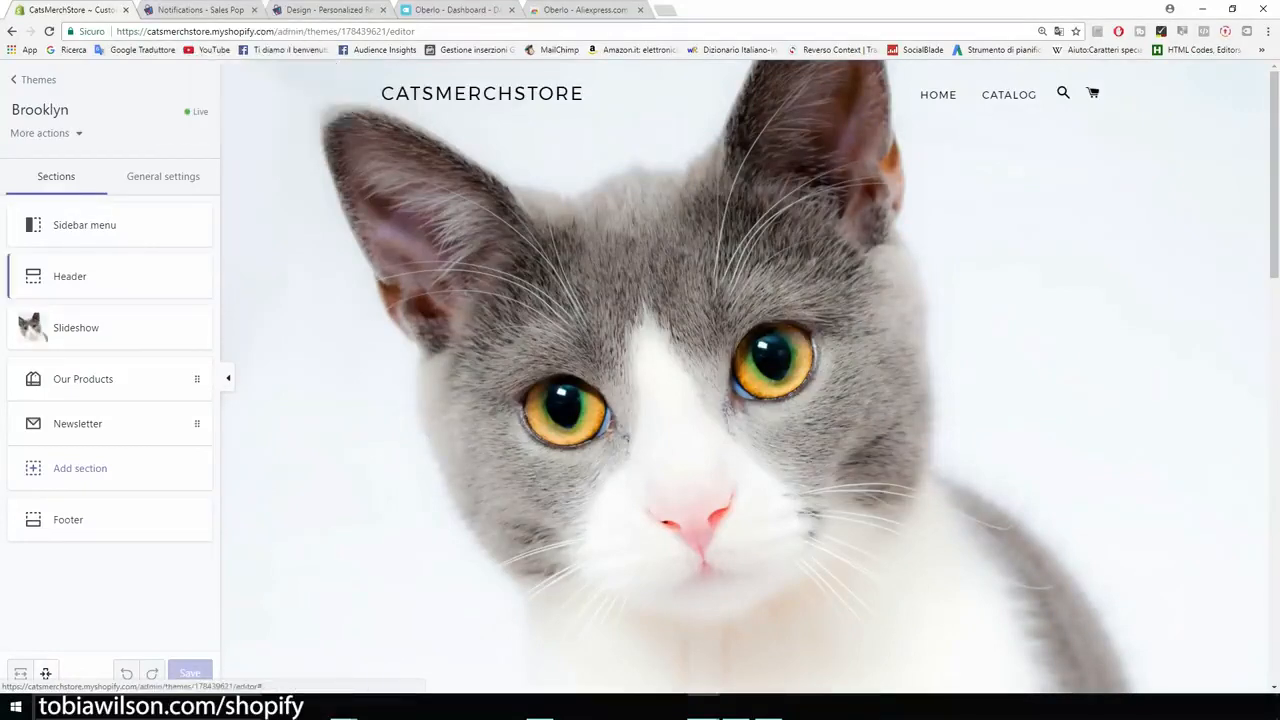
left_click(90, 276)
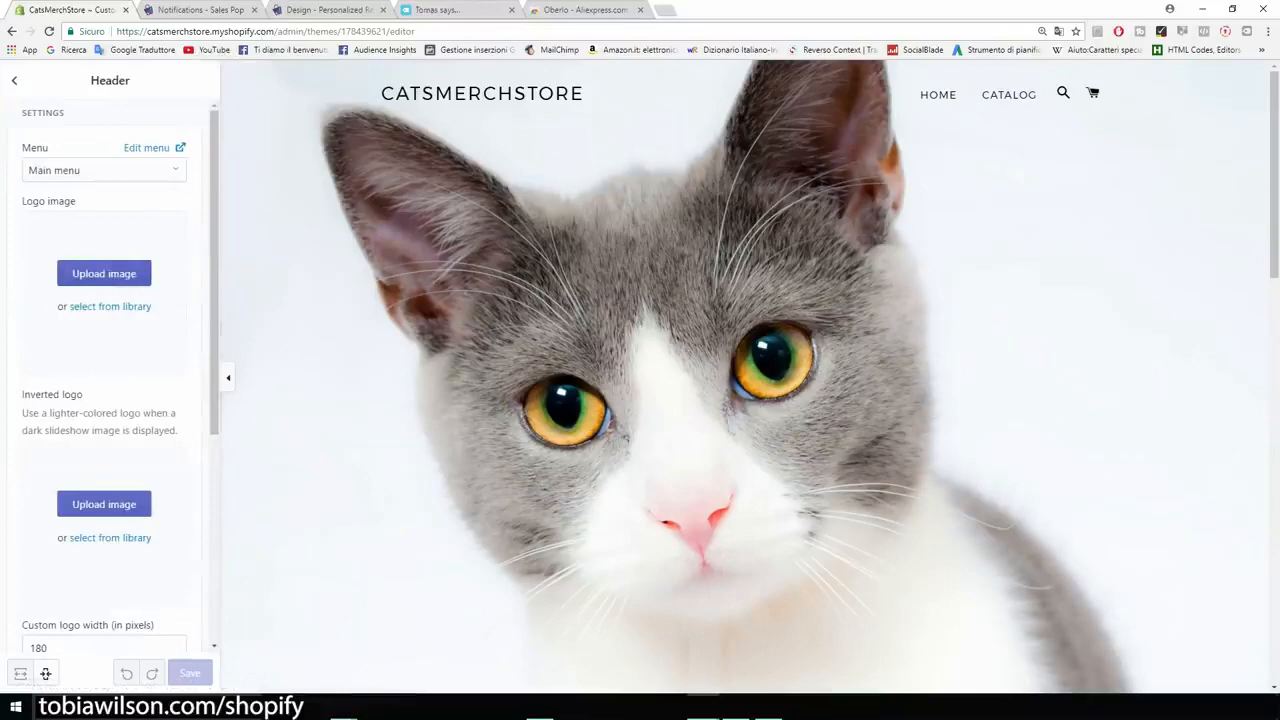
left_click(14, 80)
scroll(745, 375, "down", 1)
scroll(744, 380, "down", 7)
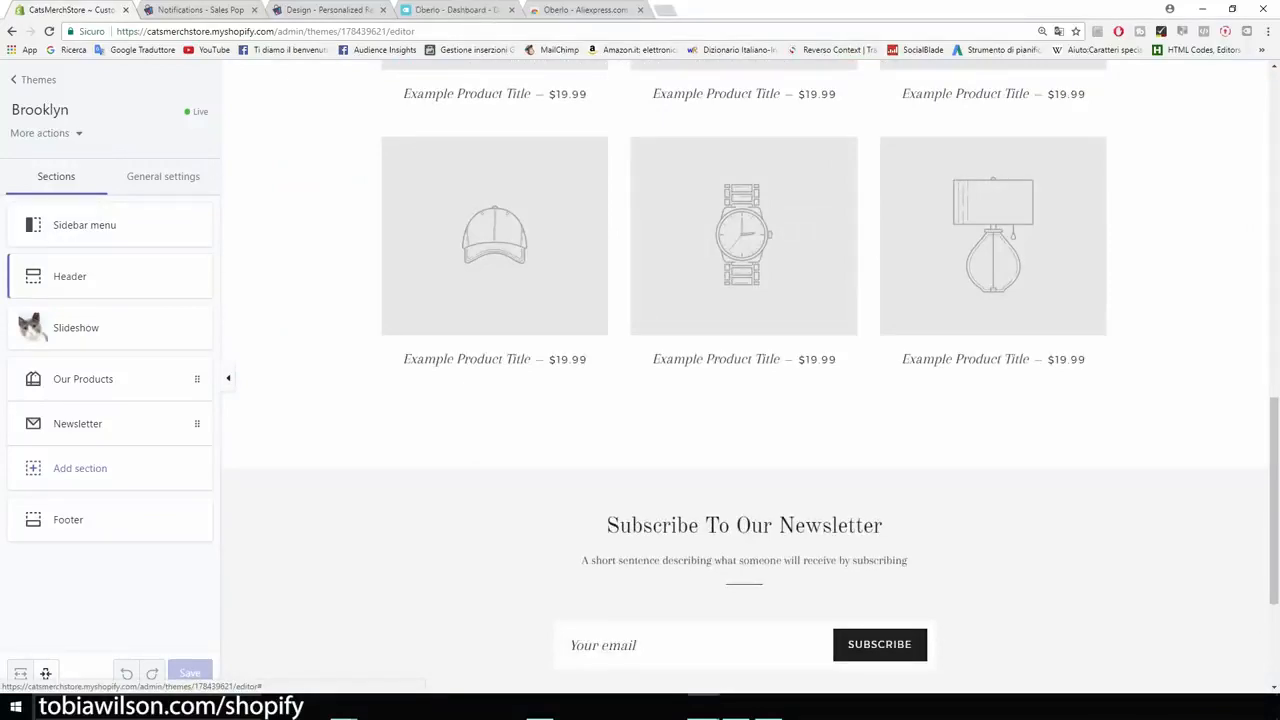
scroll(745, 380, "down", 2)
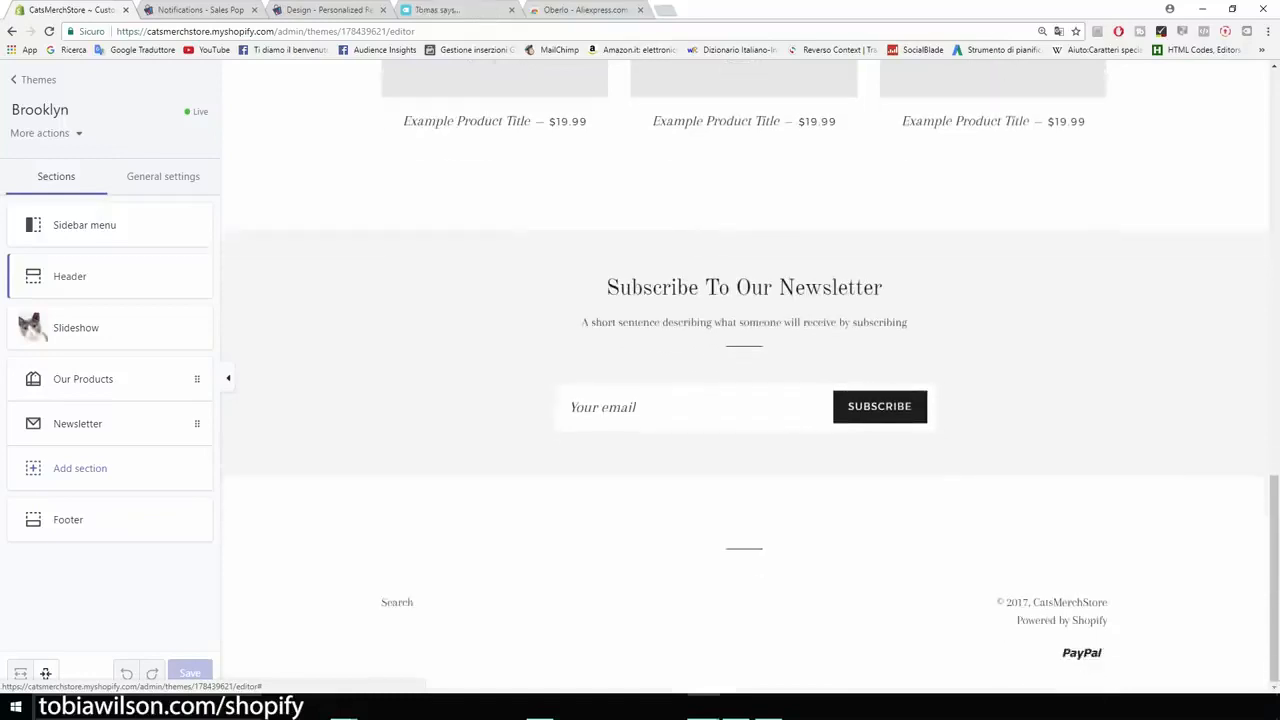
scroll(745, 380, "up", 8)
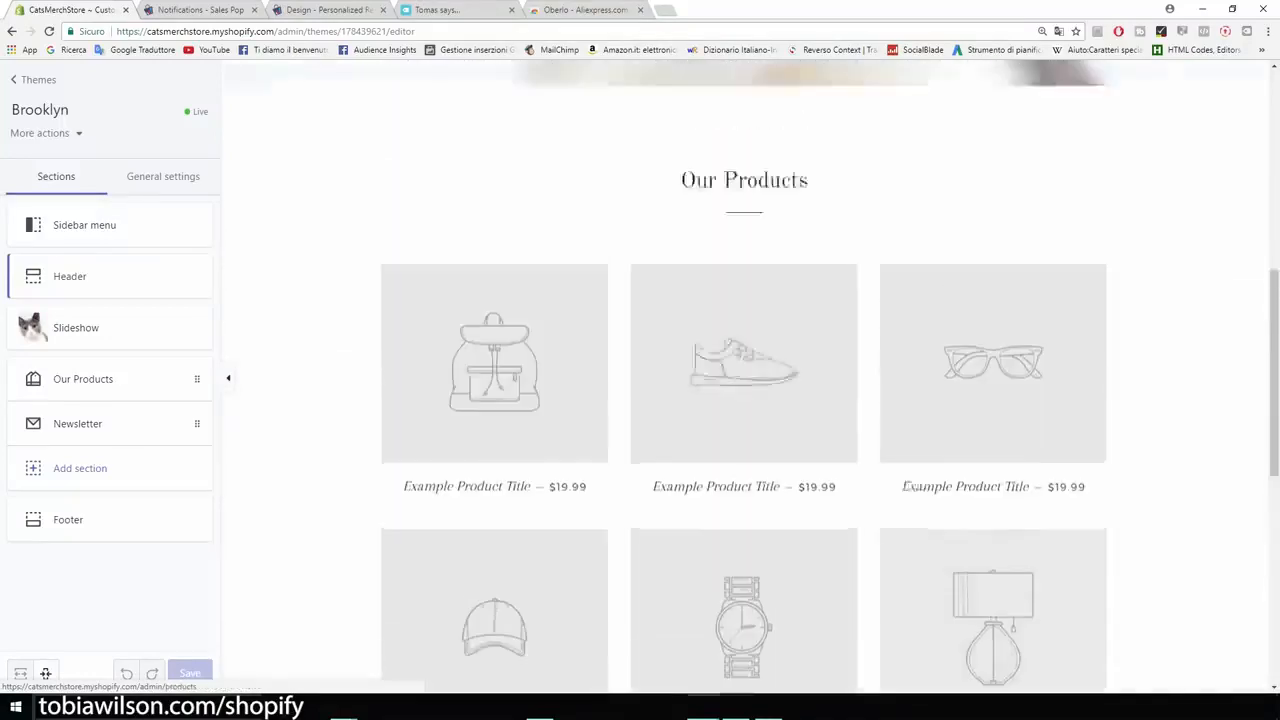
scroll(745, 380, "up", 4)
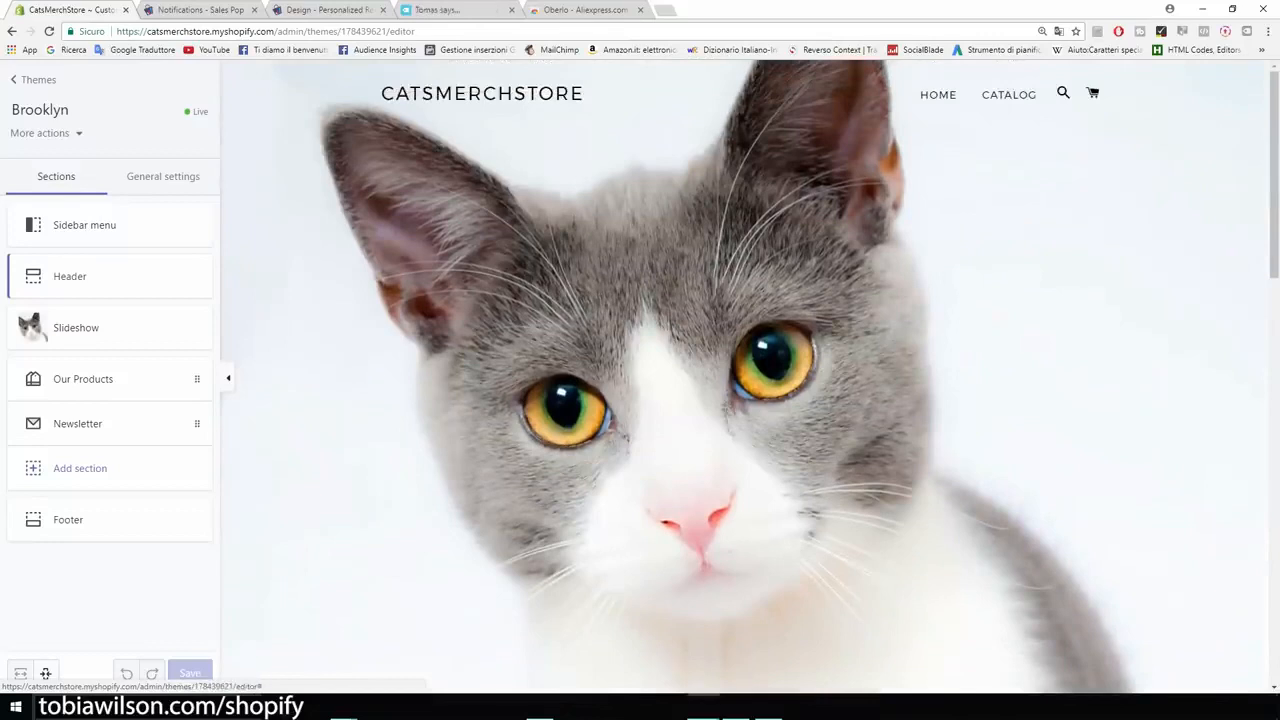
left_click(35, 80)
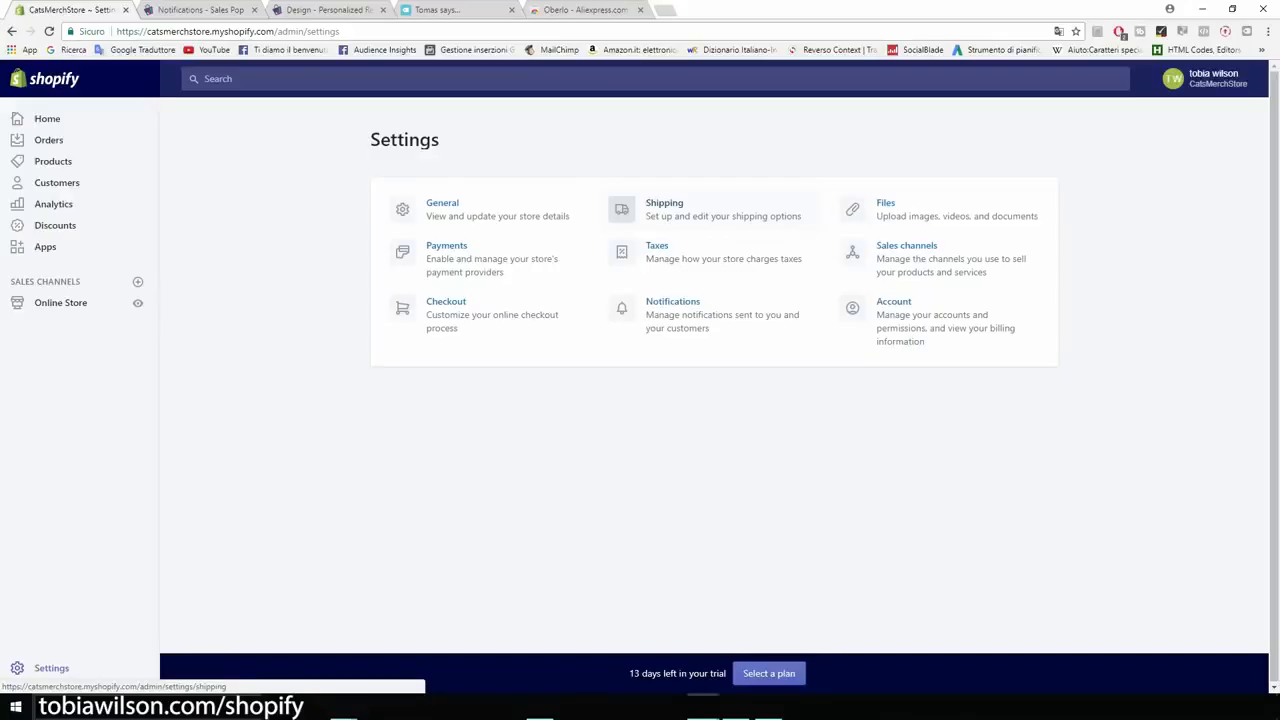
Step: Enlarge the store admin and examine the current Brooklyn theme's desktop and mobile previews in the Online Store's Themes section
key("ctrl+plus")
key("ctrl+plus")
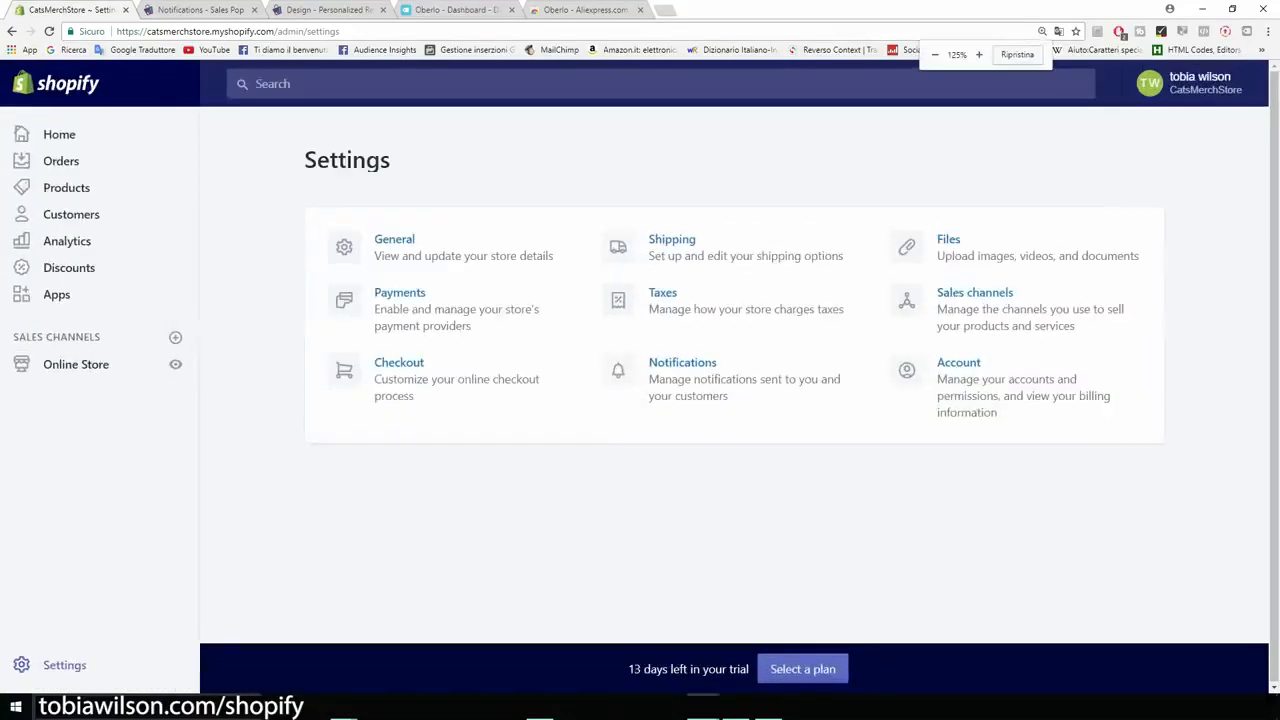
key("ctrl+plus")
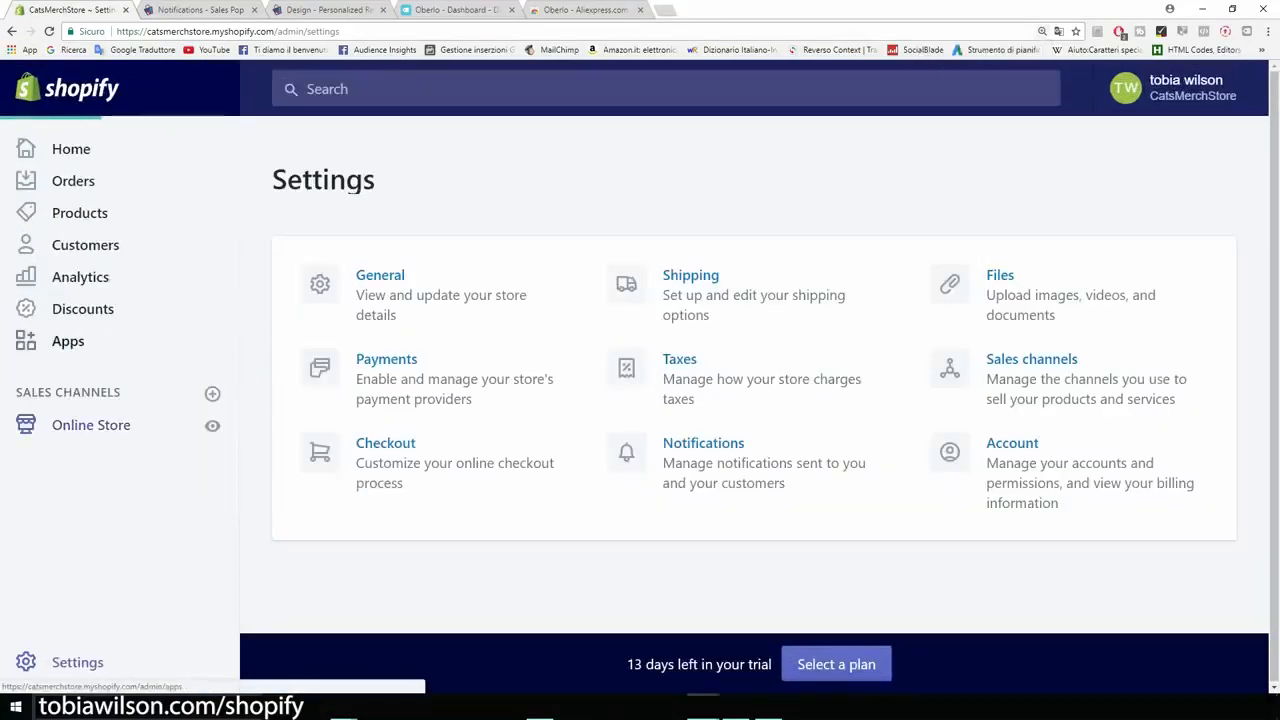
scroll(640, 420, "down", 1)
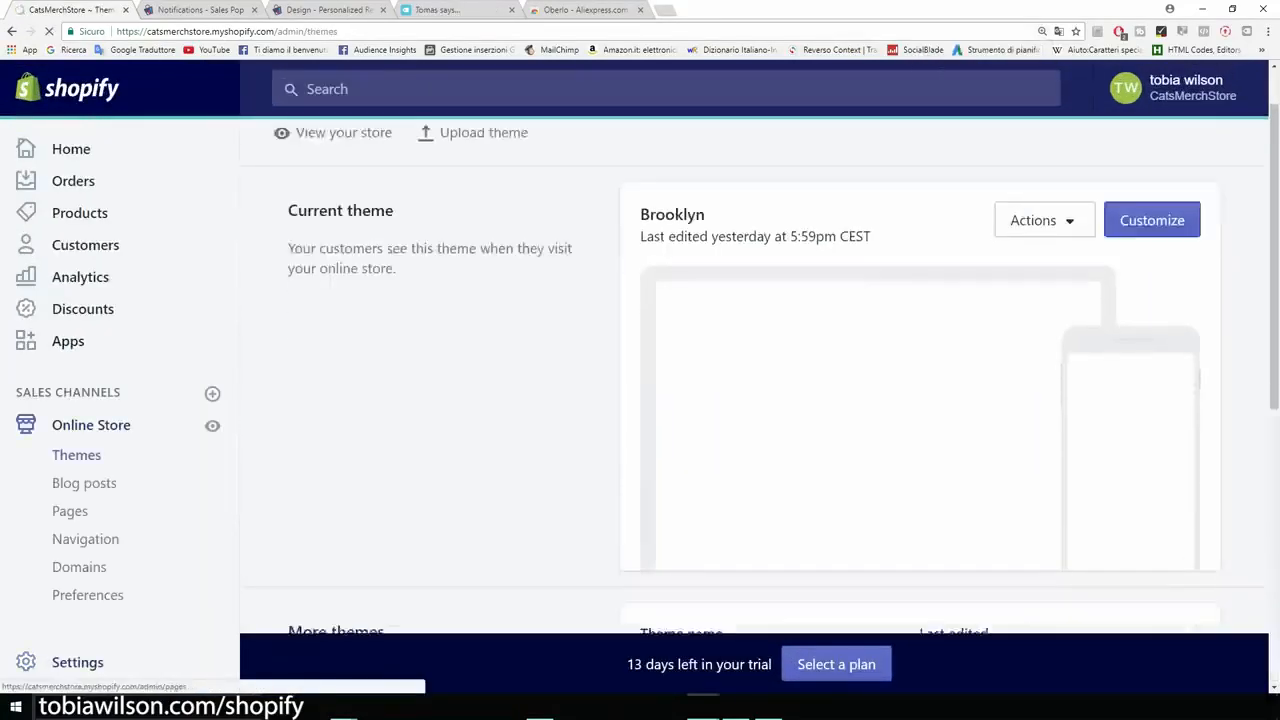
scroll(640, 400, "down", 1)
key("ctrl+plus")
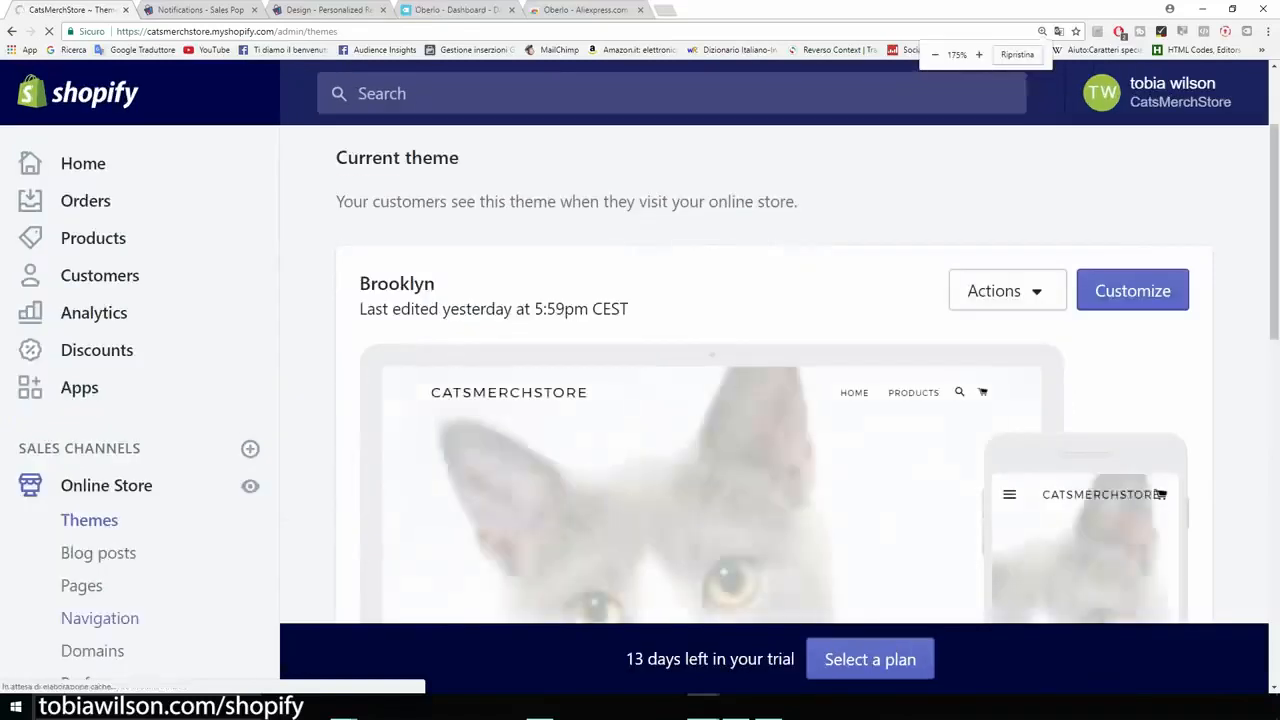
scroll(140, 420, "down", 1)
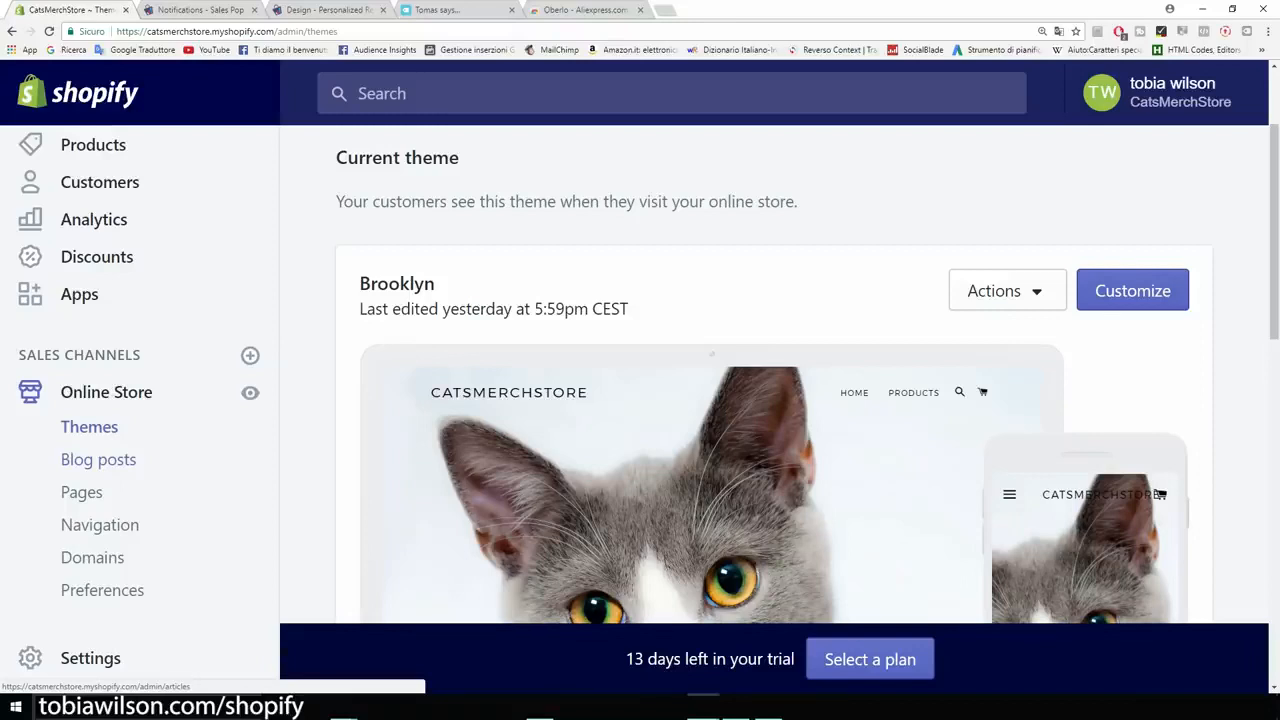
scroll(770, 420, "down", 2)
scroll(770, 420, "up", 1)
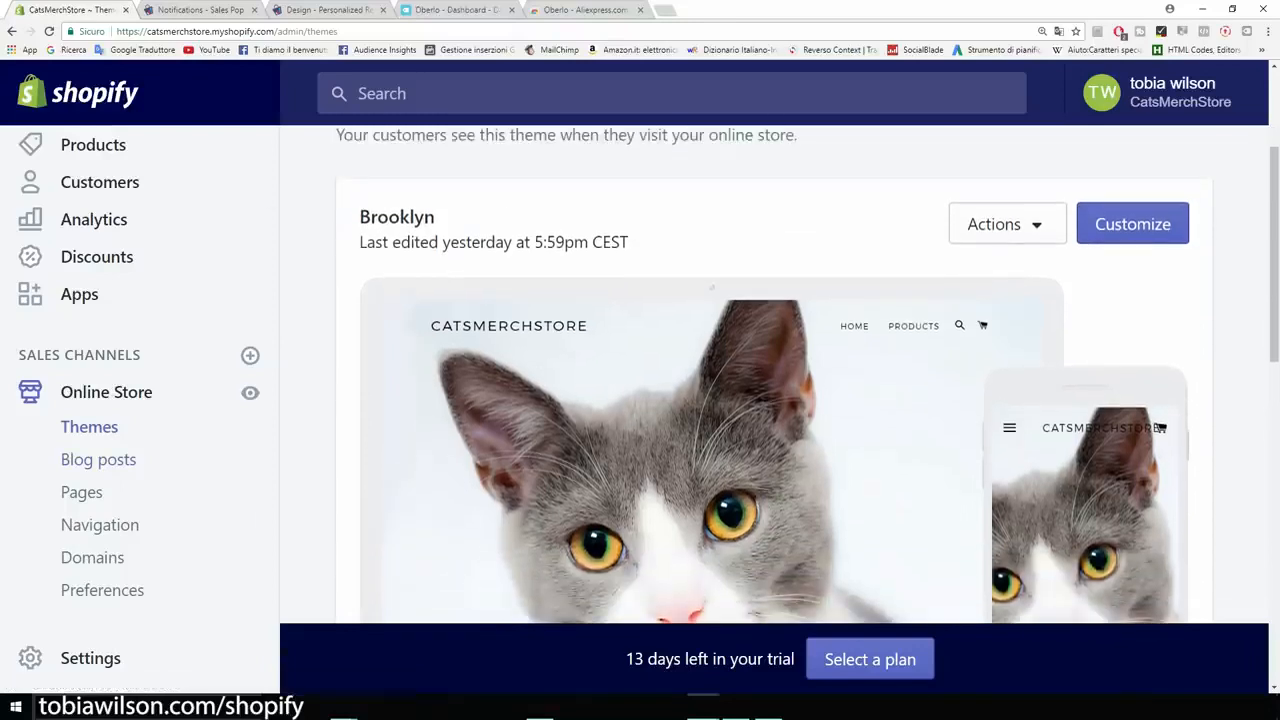
left_click_drag(1085, 320, 360, 240)
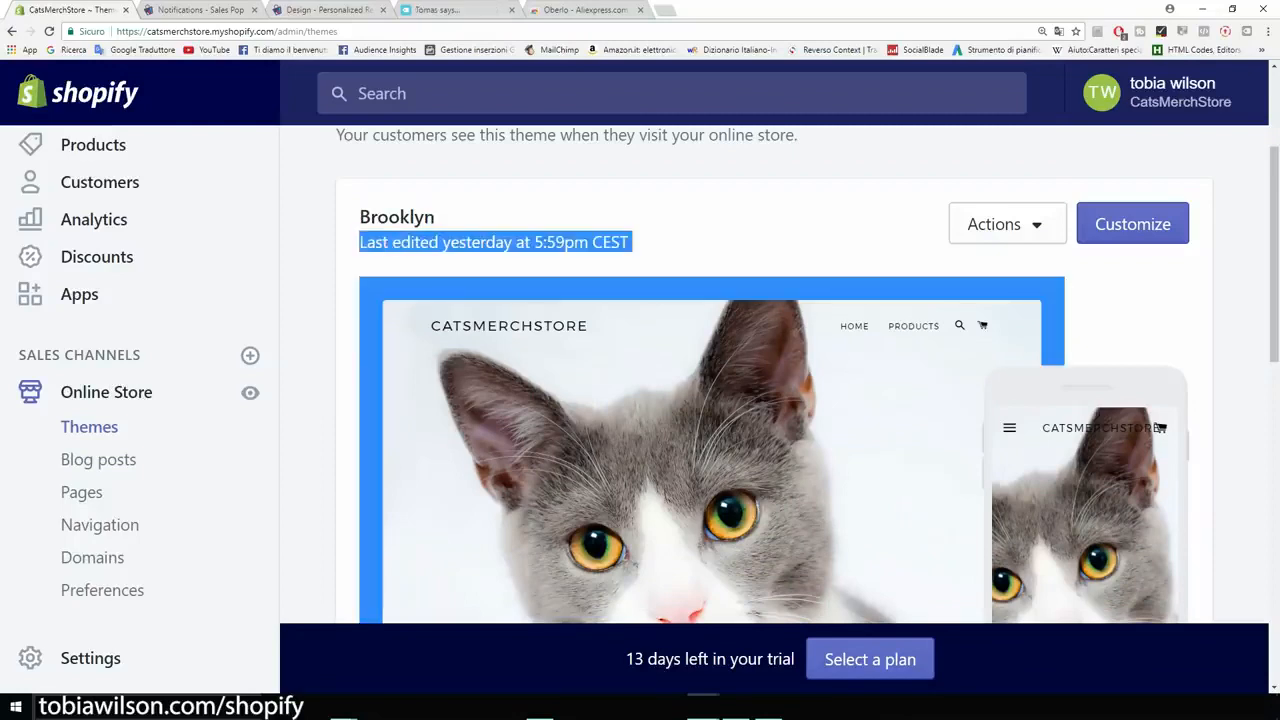
scroll(770, 400, "down", 2)
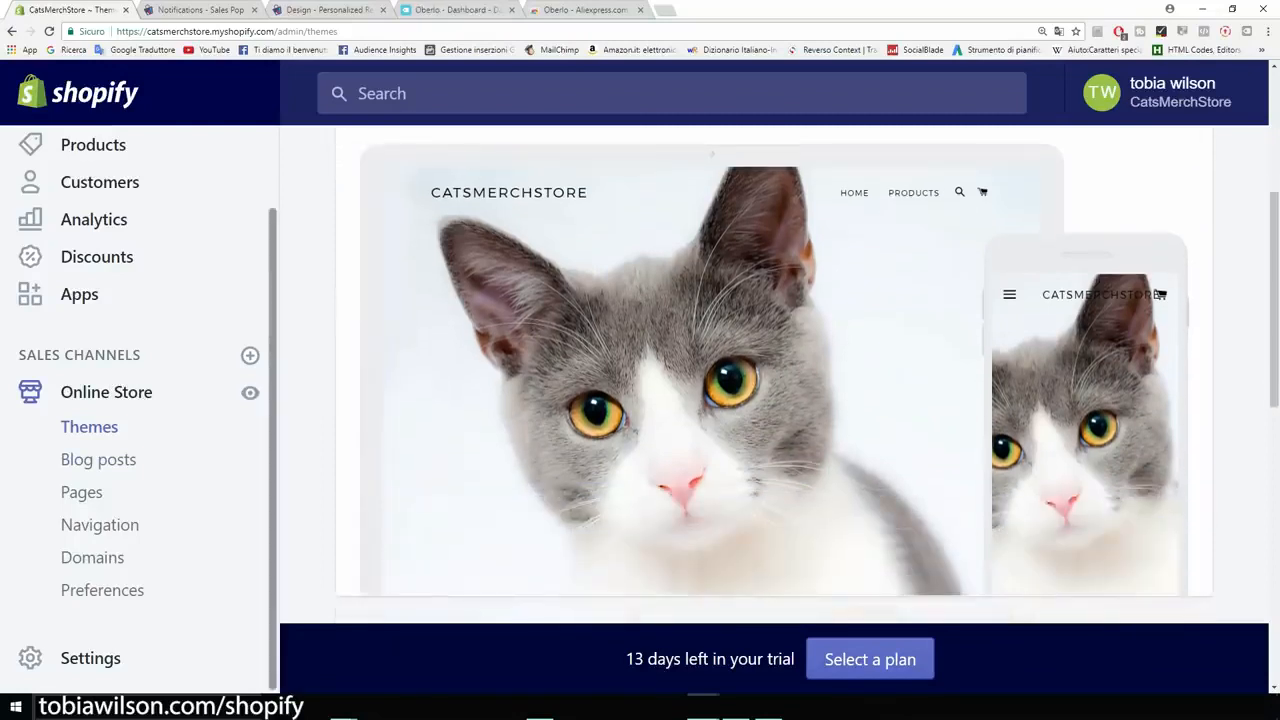
scroll(770, 400, "down", 1)
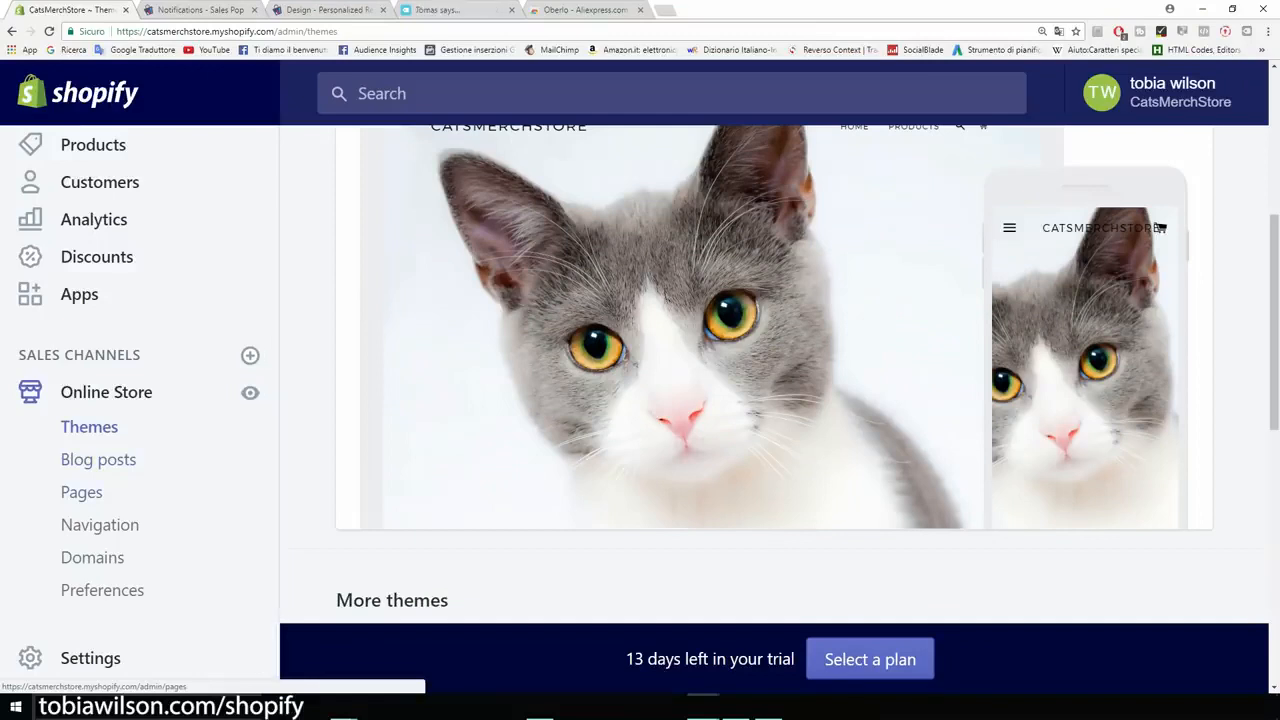
Step: Start a new page for the online store and title it "Abous Us"
left_click(81, 492)
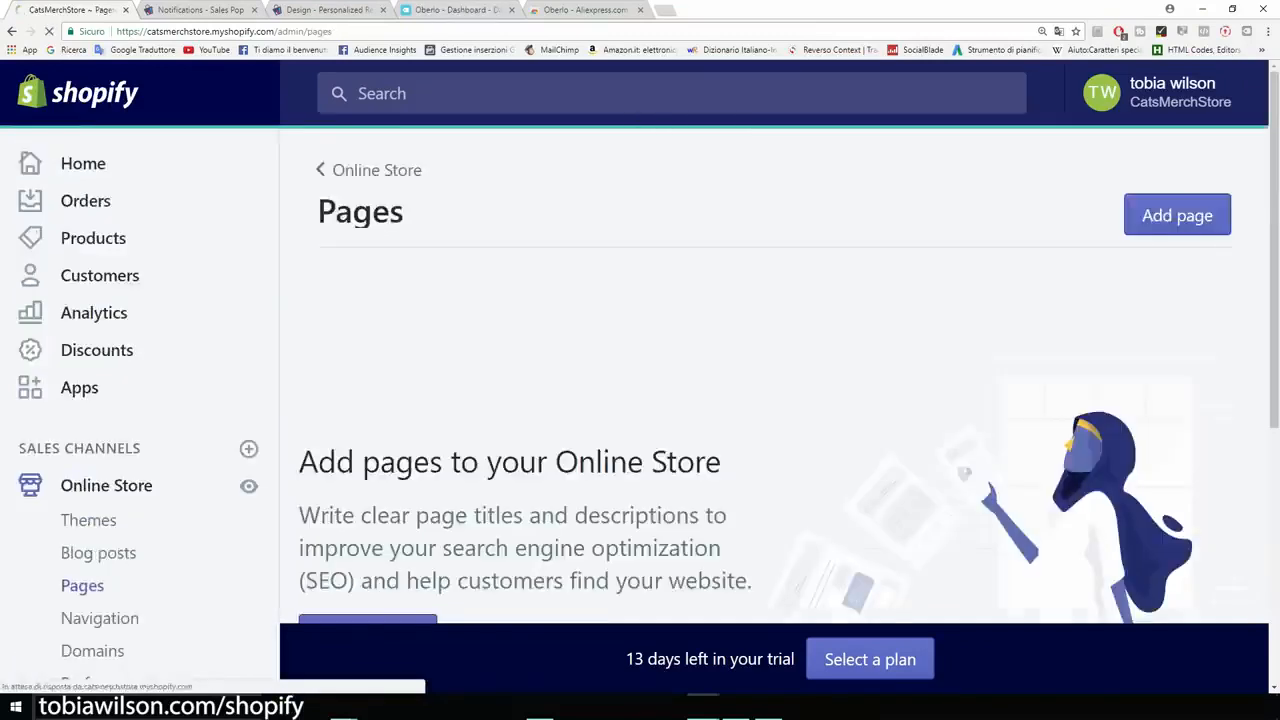
left_click(1177, 215)
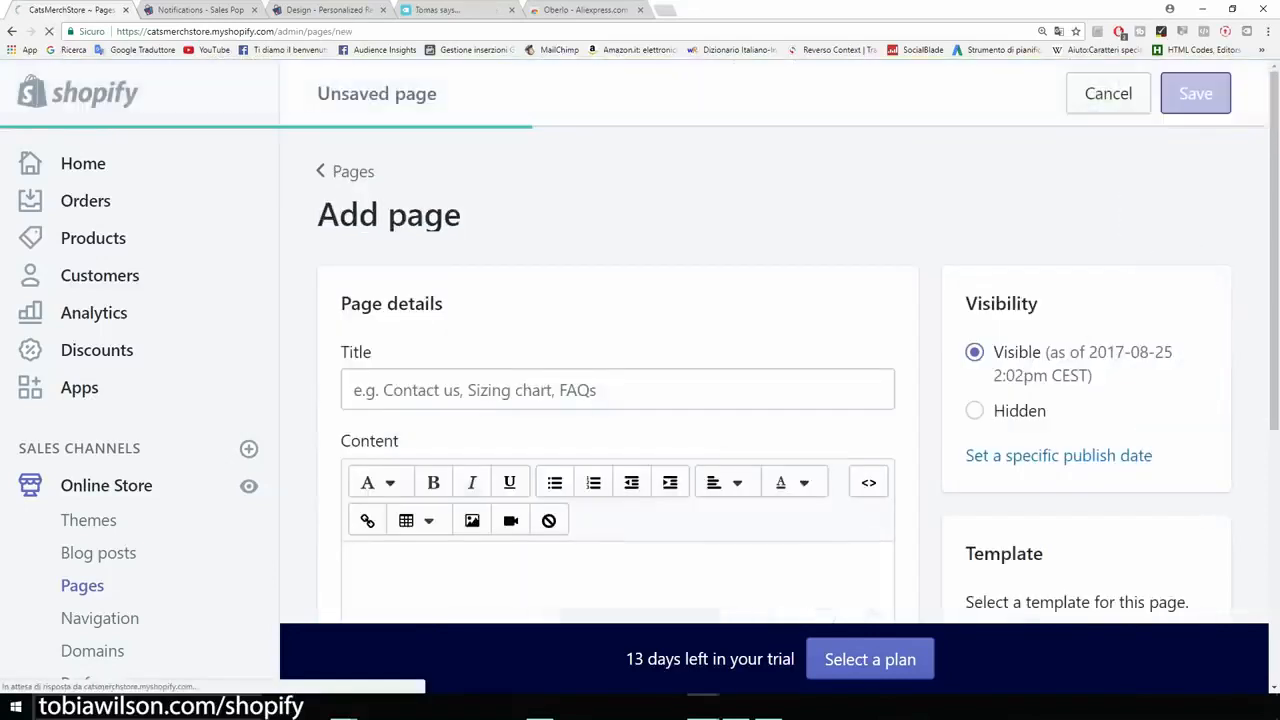
type("Abous Us")
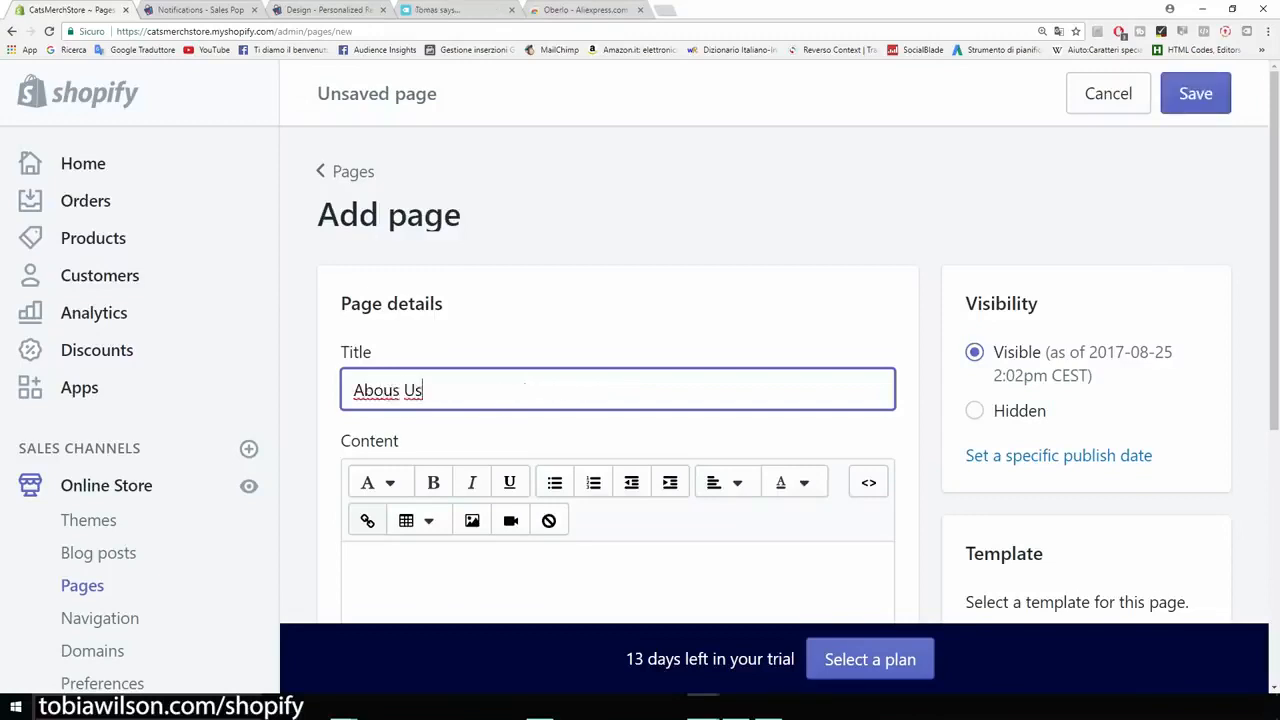
scroll(524, 386, "down", 2)
Step: Enter "Introduce your brand" and "Contacts.." on separate lines as the new page's content
left_click(524, 468)
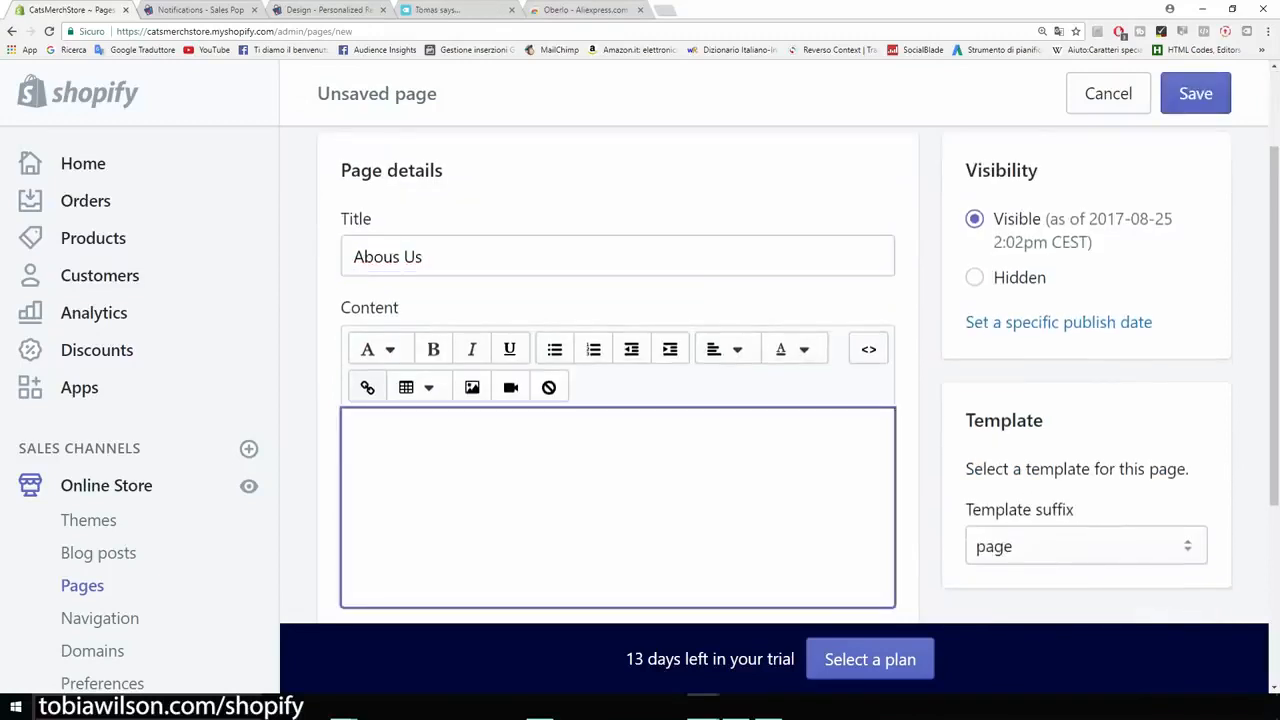
type("Introduce y")
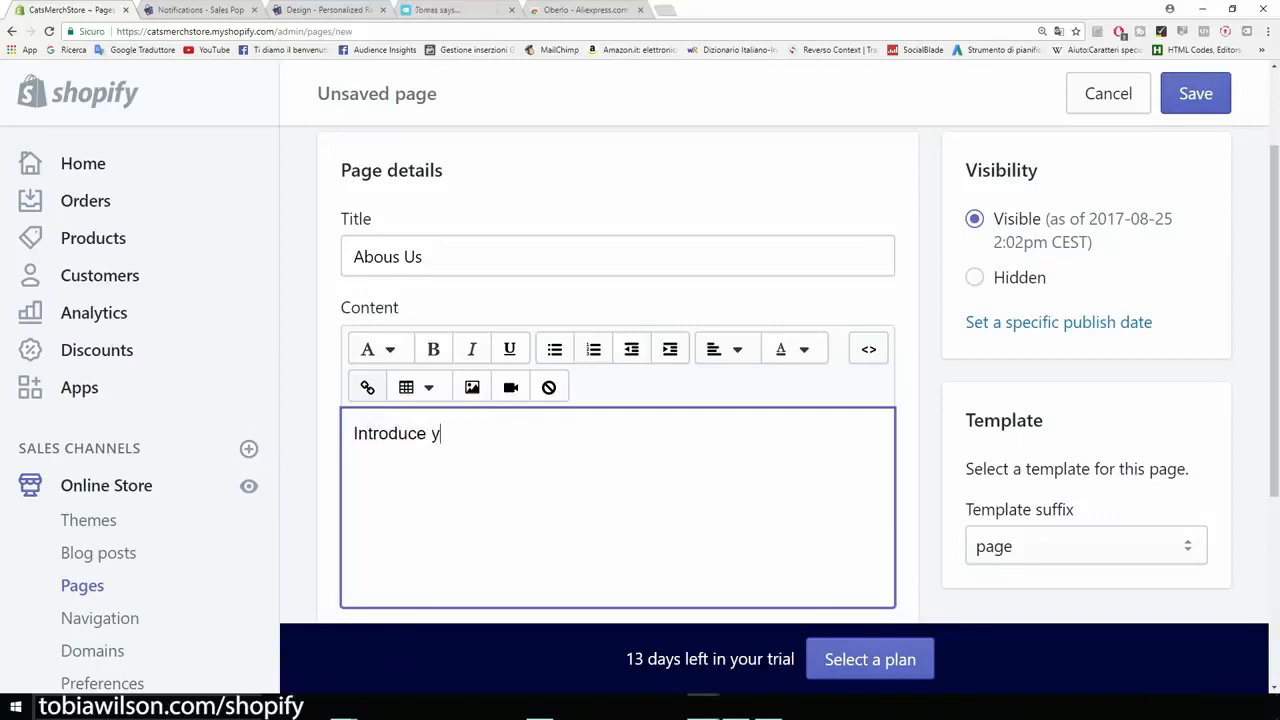
type("our brand")
key("Return")
type("Contact..")
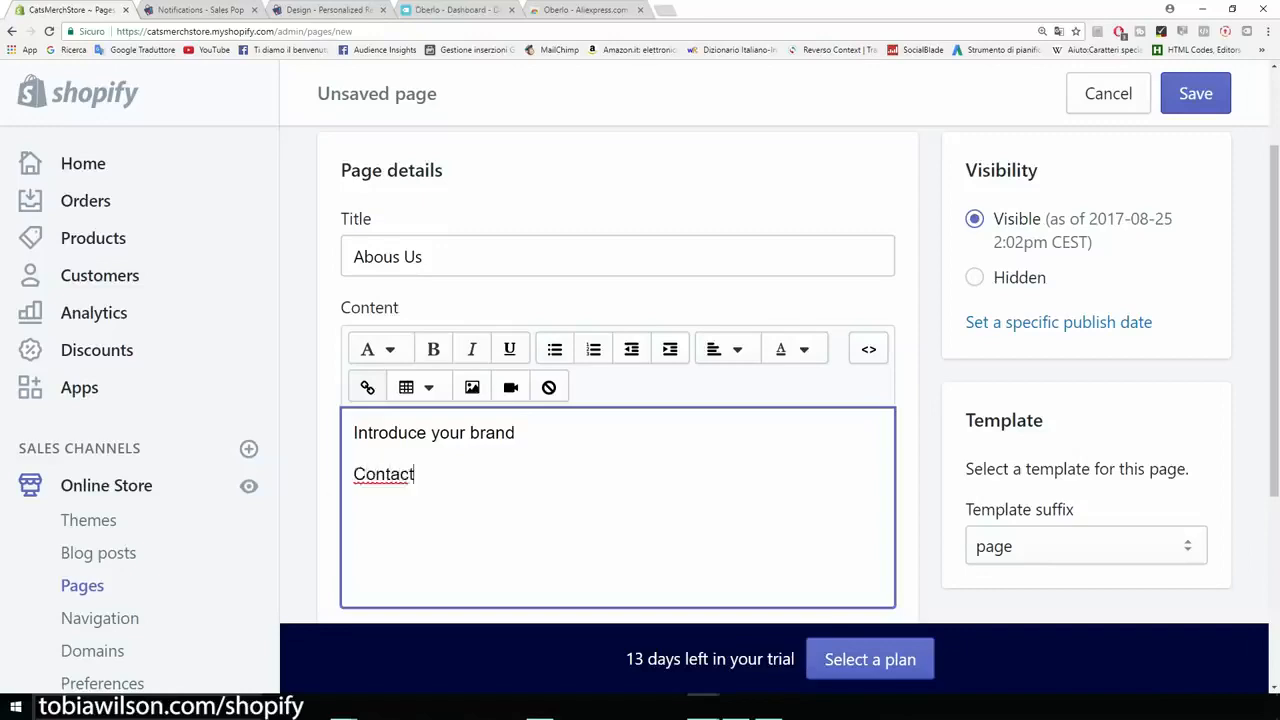
key("BackSpace")
key("BackSpace")
type("s..")
Step: Review the content of the "Abous Us" page and save the page
scroll(640, 400, "down", 1)
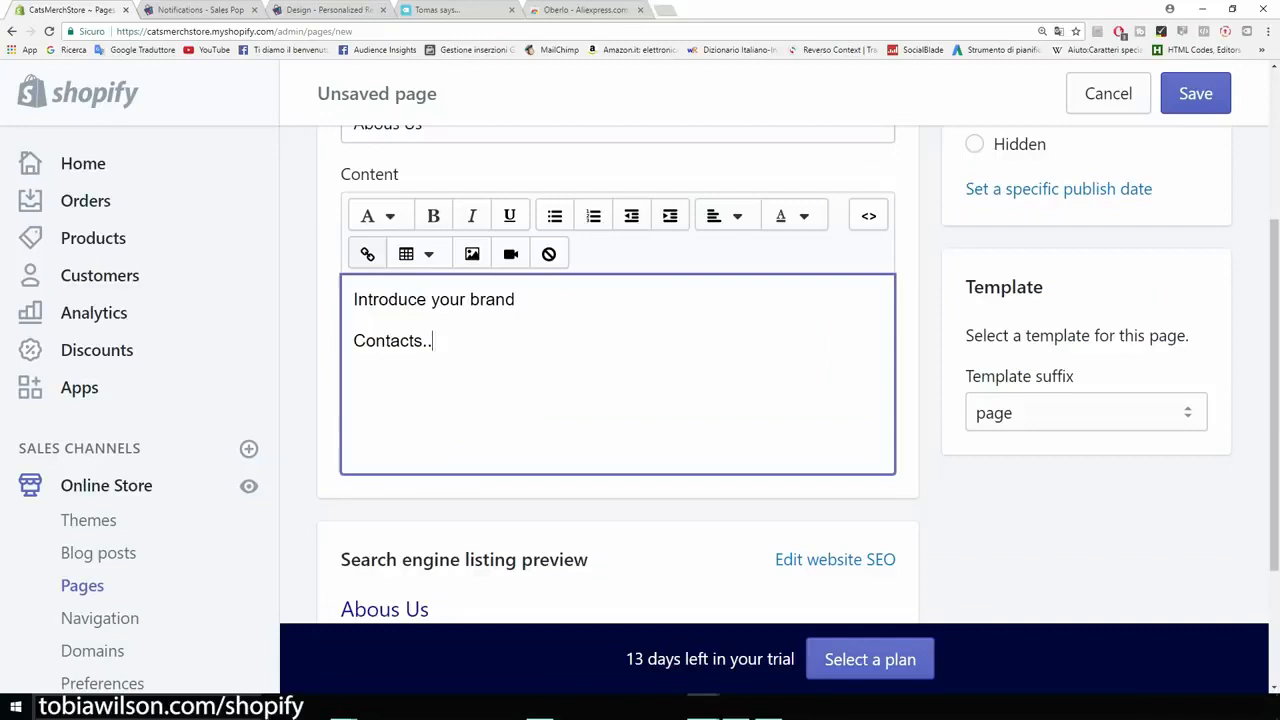
key("shift+Left")
key("shift+Left")
key("shift+Left")
key("shift+Left")
key("shift+Left")
key("shift+Left")
key("shift+Left")
key("shift+Left")
key("shift+Left")
key("shift+Left")
left_click(434, 341)
scroll(640, 400, "up", 2)
left_click(1195, 93)
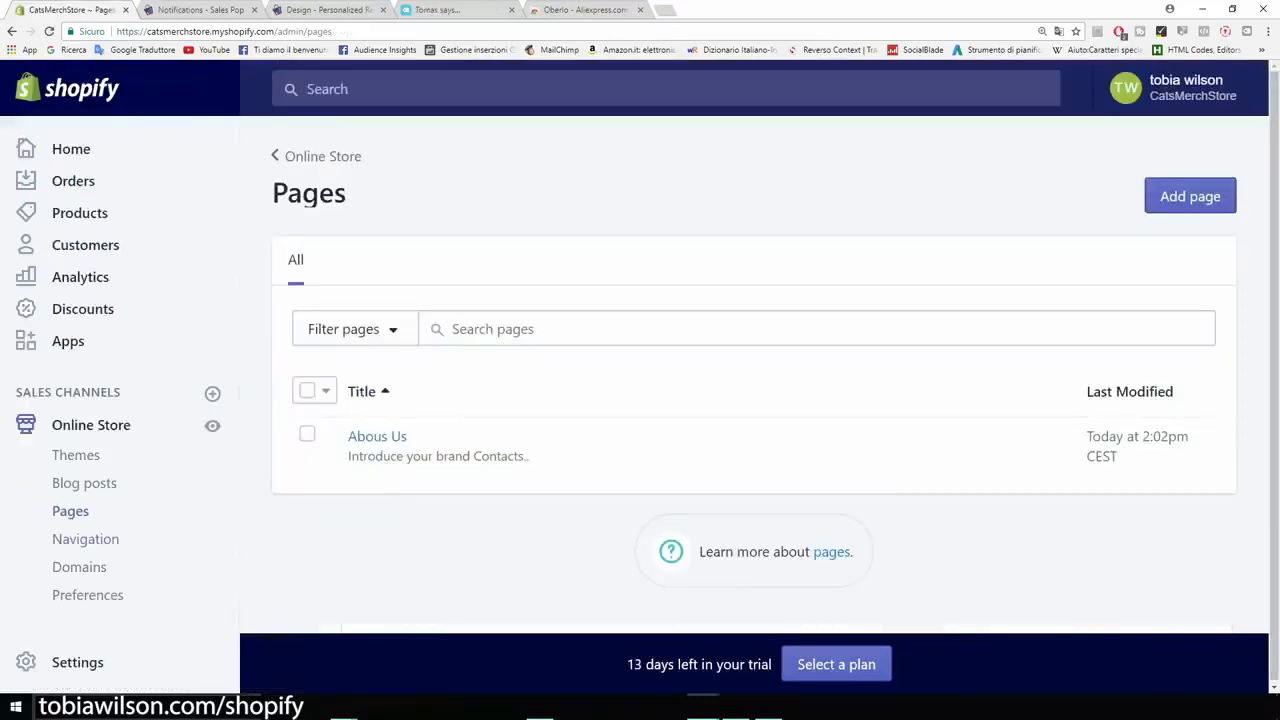
Step: Rename the Catalog item in the store's Main menu navigation to "Products" and apply the change
left_click(85, 539)
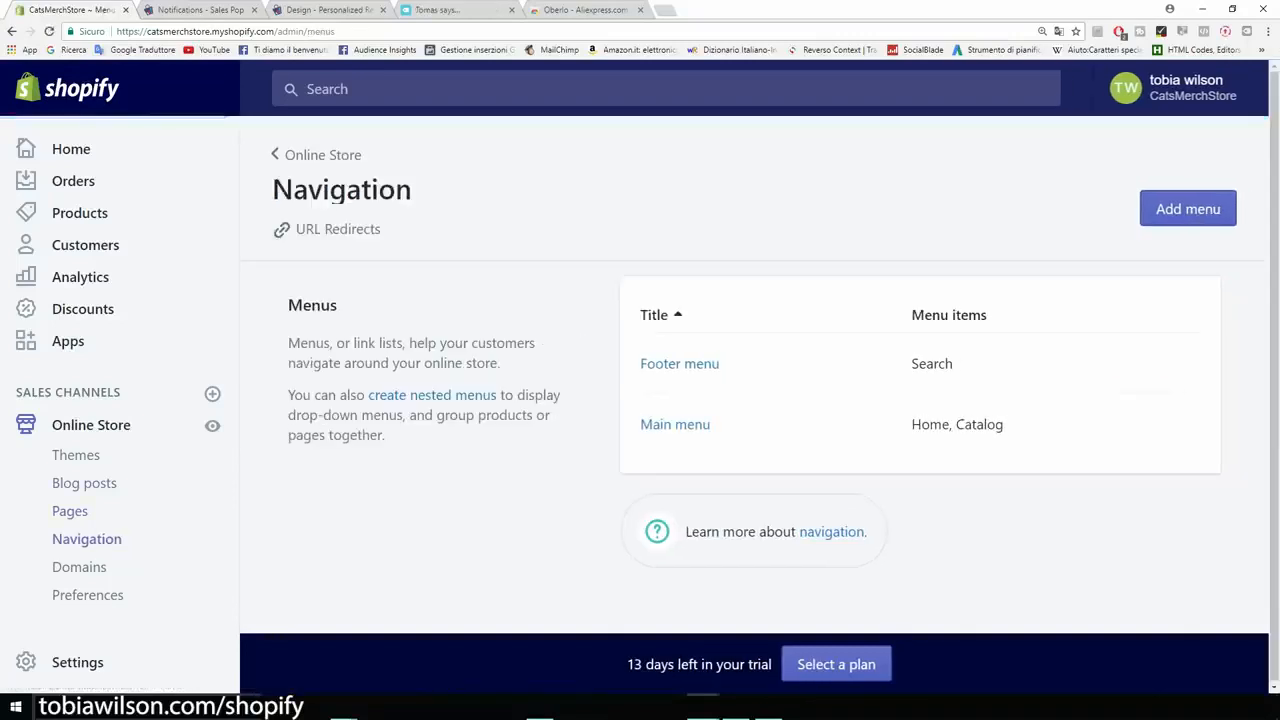
left_click(675, 425)
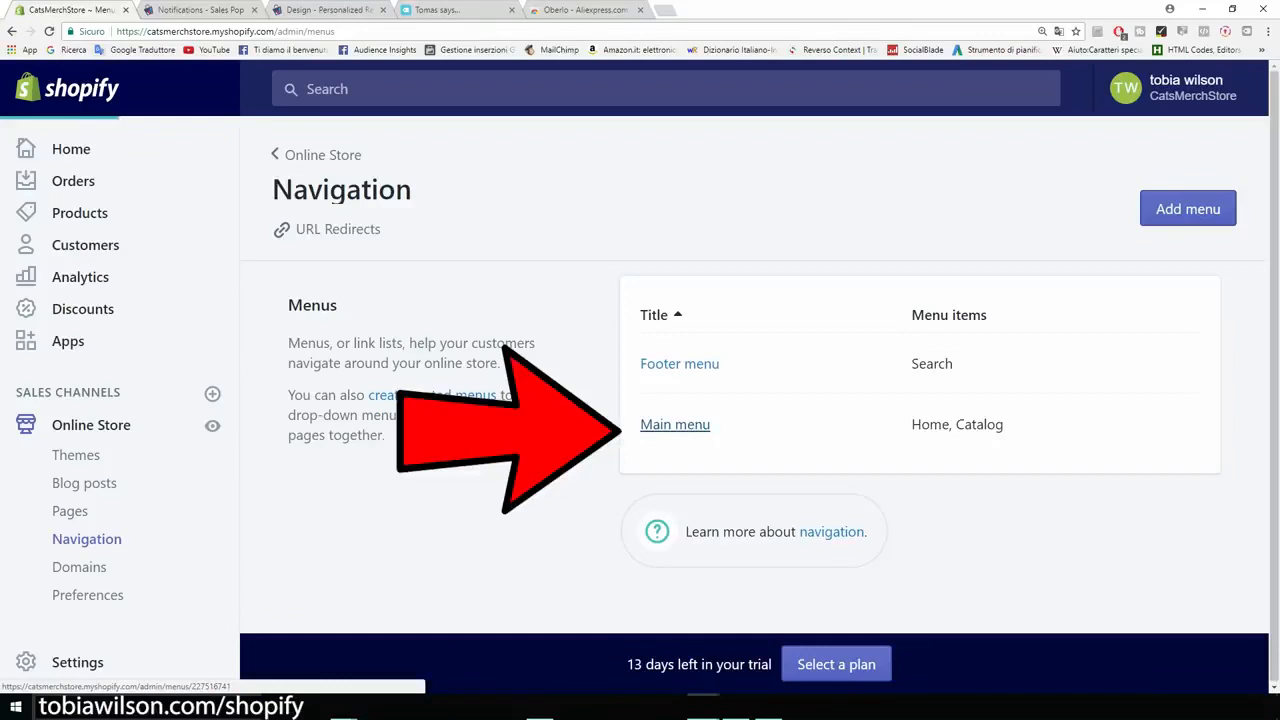
scroll(590, 480, "down", 1)
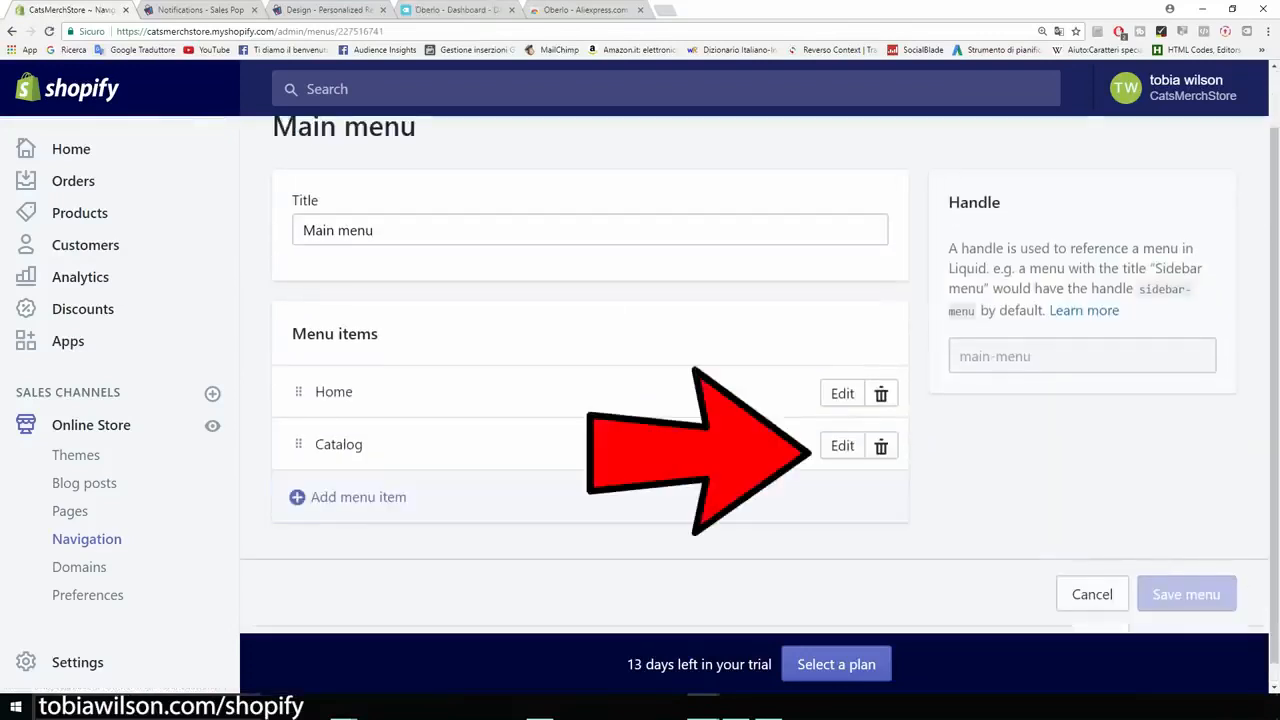
left_click(842, 445)
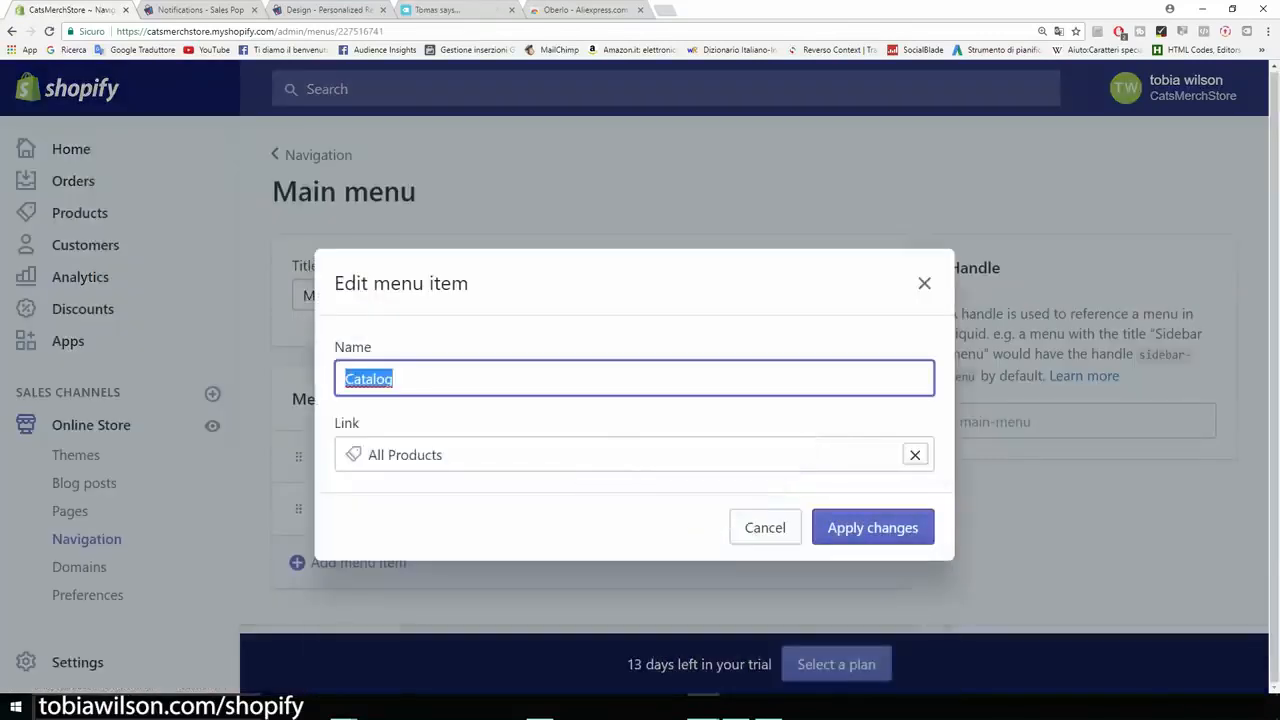
type("Products")
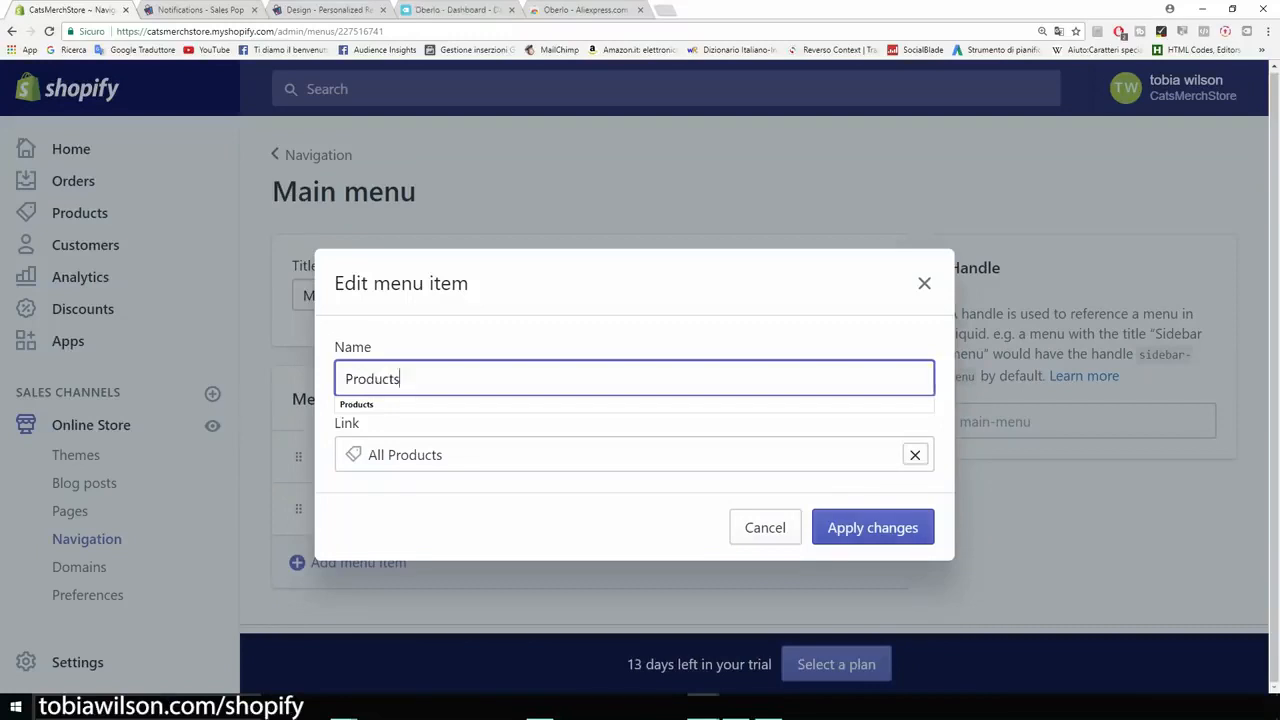
left_click(873, 527)
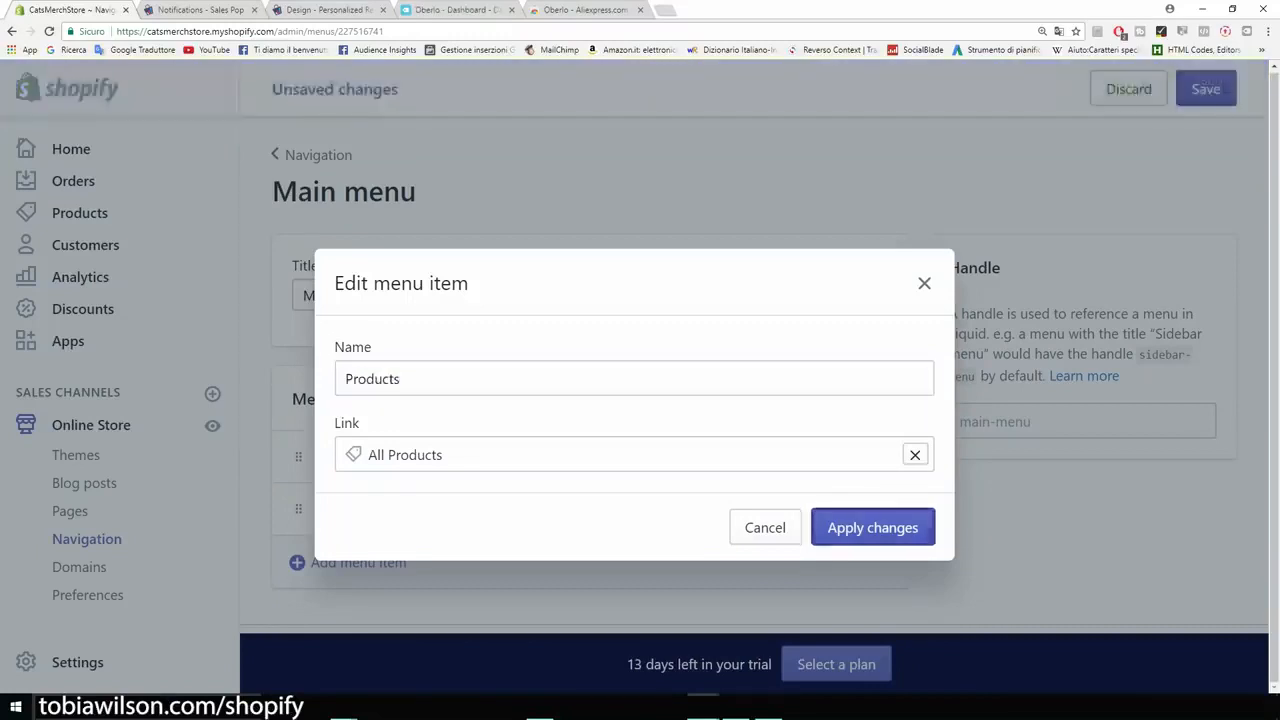
Step: Add an "About Us" item linked to the "Abous Us" page to the Main menu and save the menu
scroll(640, 440, "down", 1)
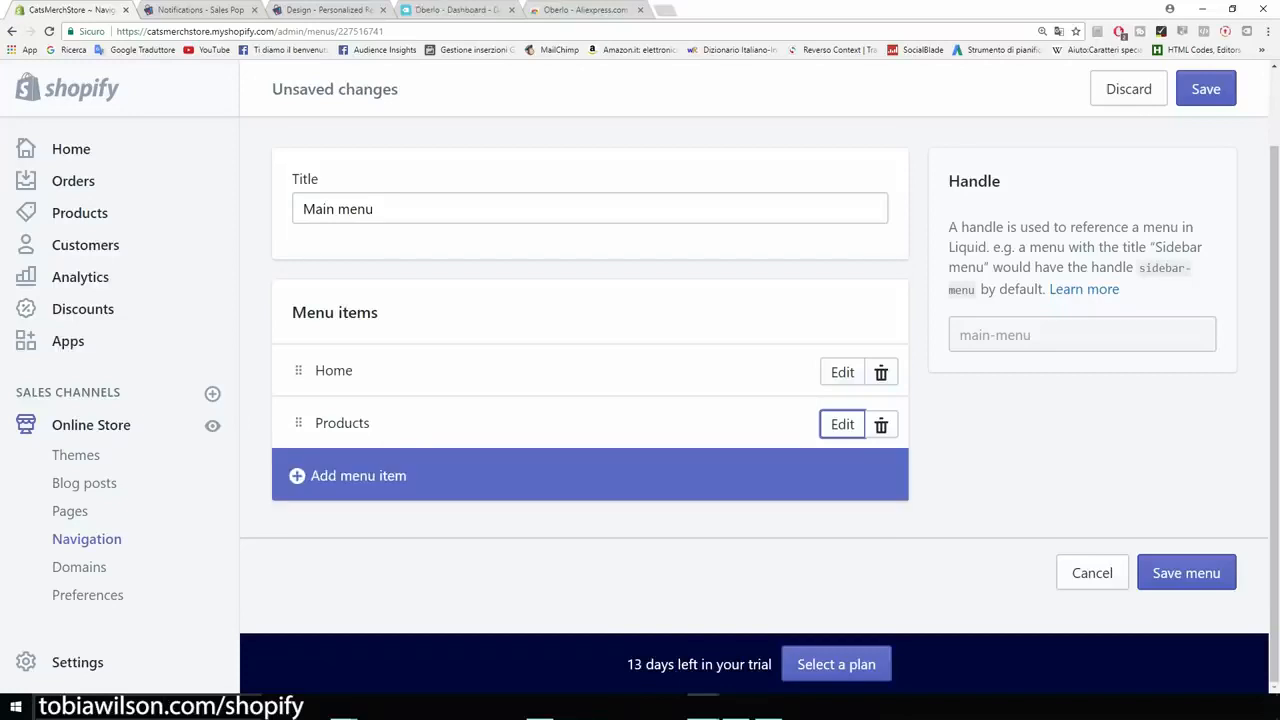
left_click(358, 475)
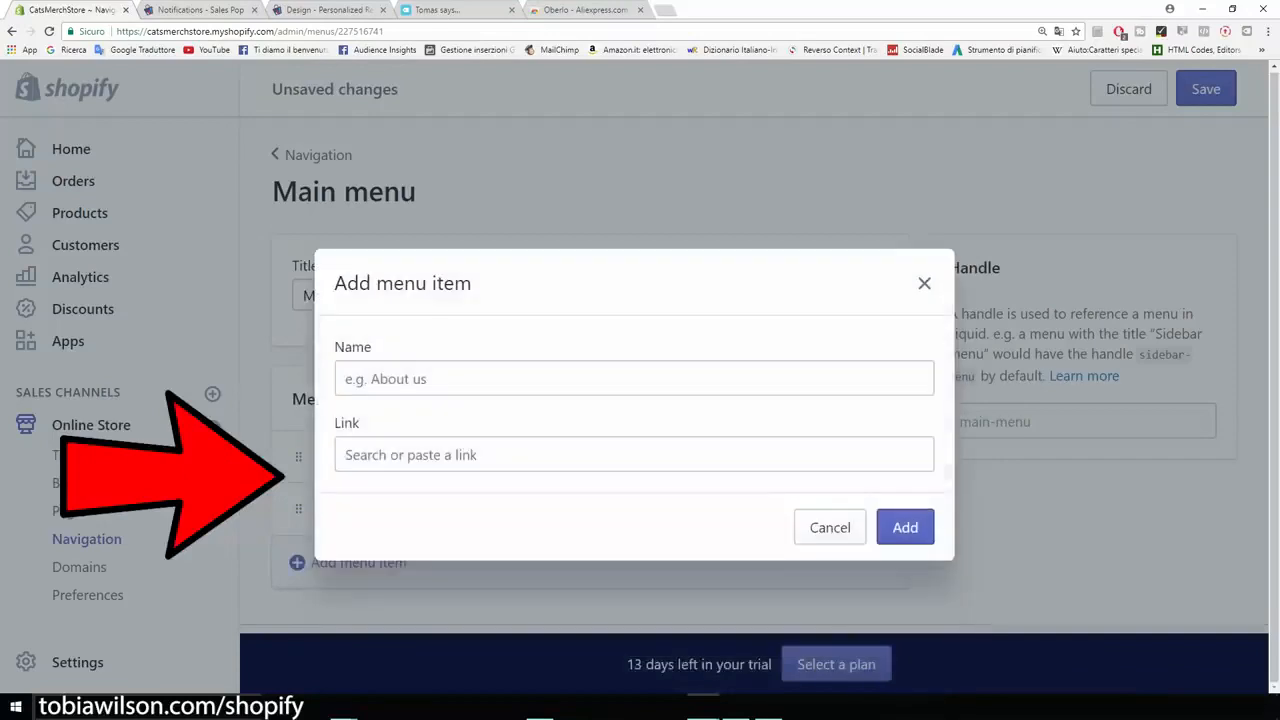
type("Abo")
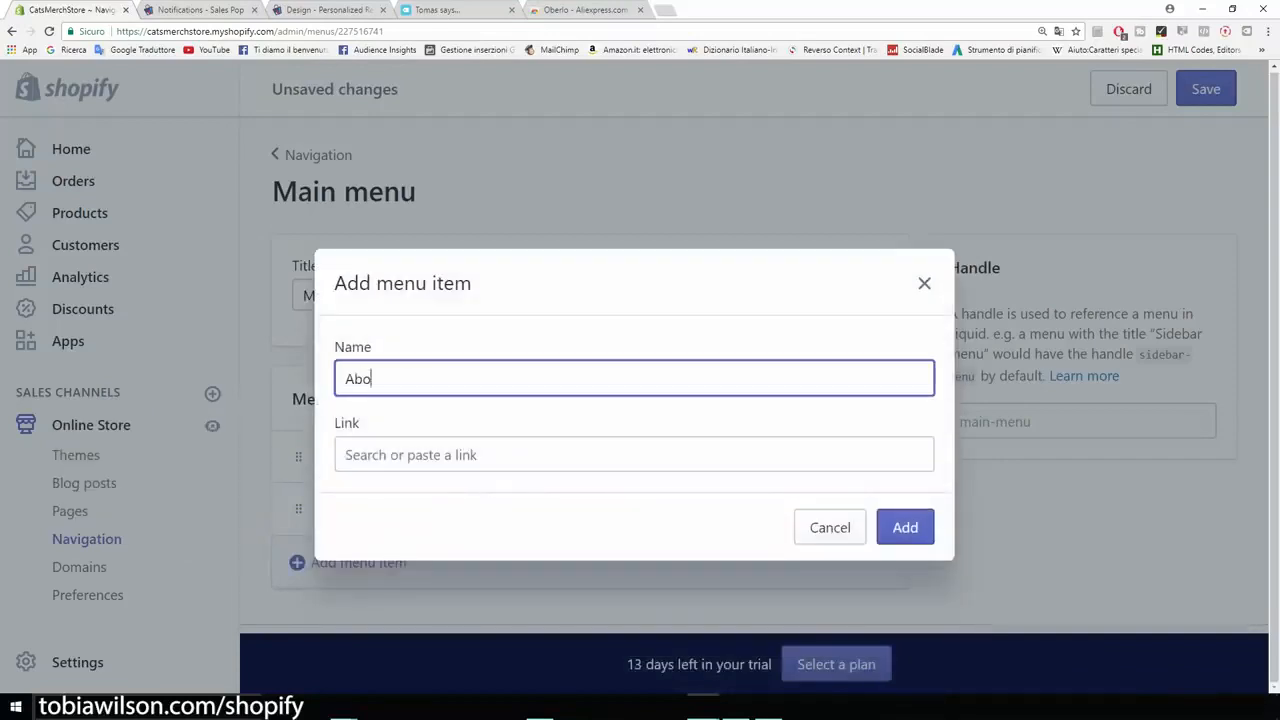
type("ut Us")
key("Tab")
scroll(628, 545, "down", 1)
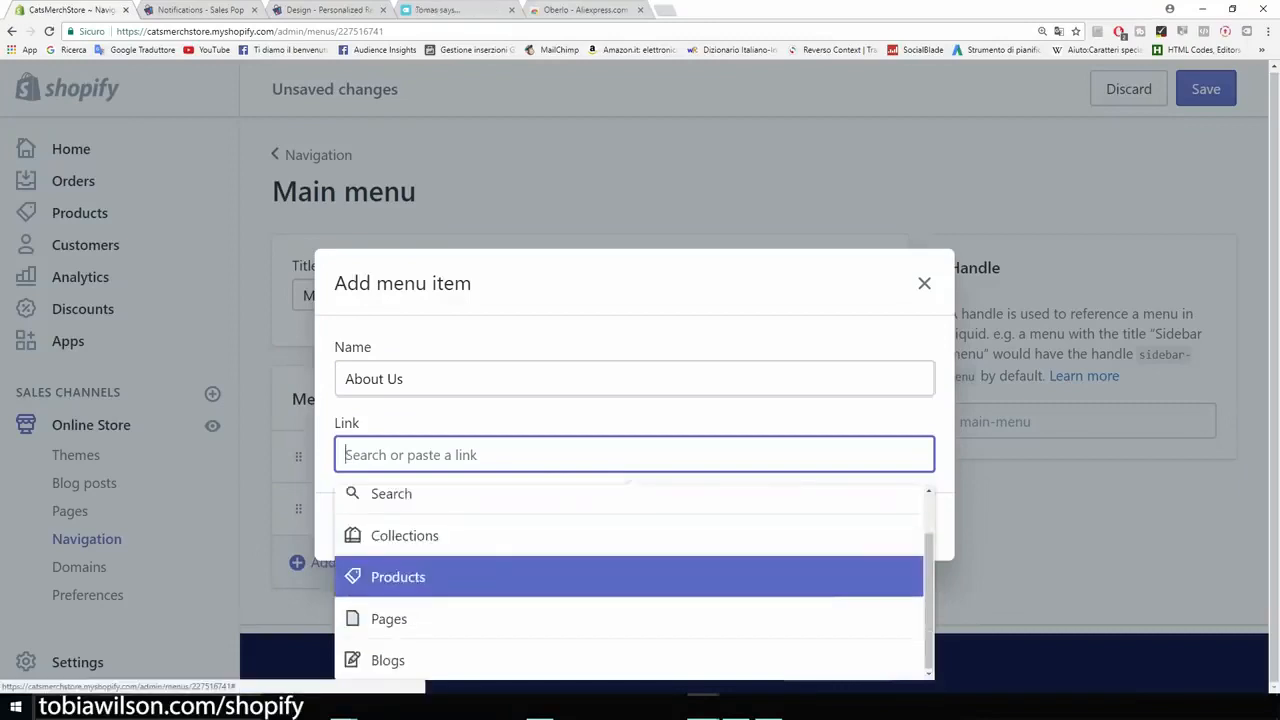
key("Return")
key("Down")
key("Return")
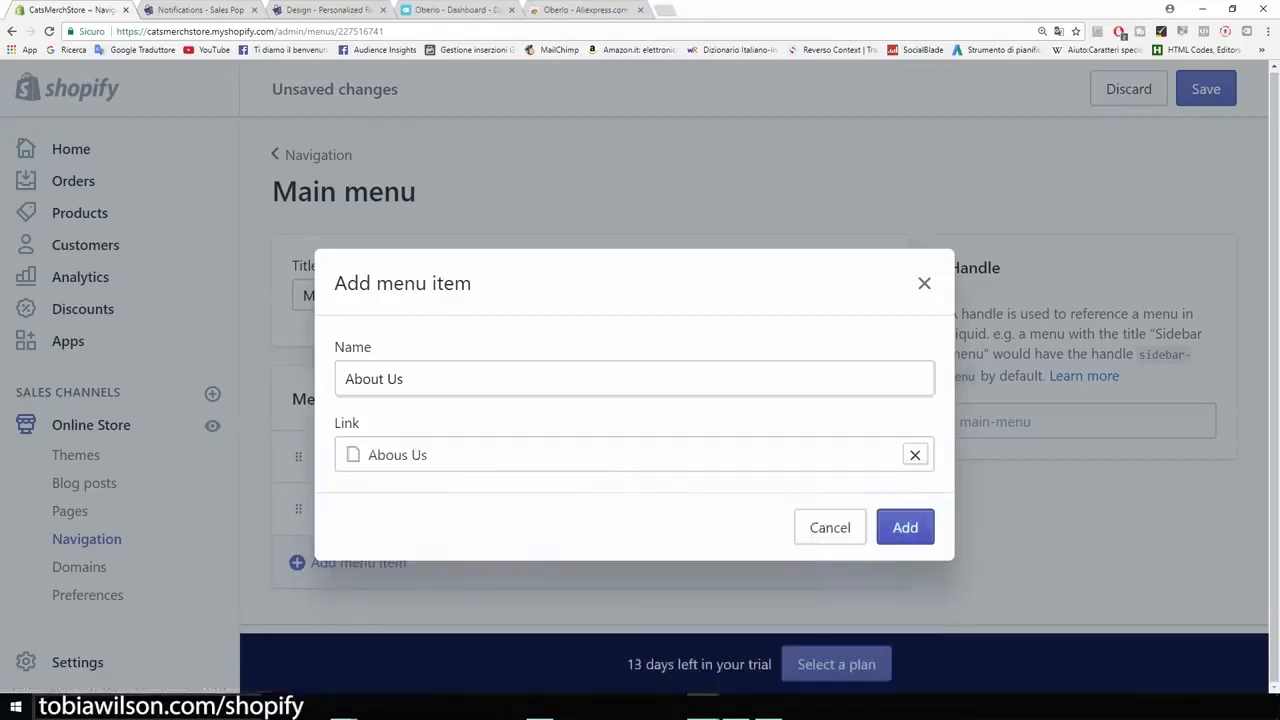
left_click(905, 527)
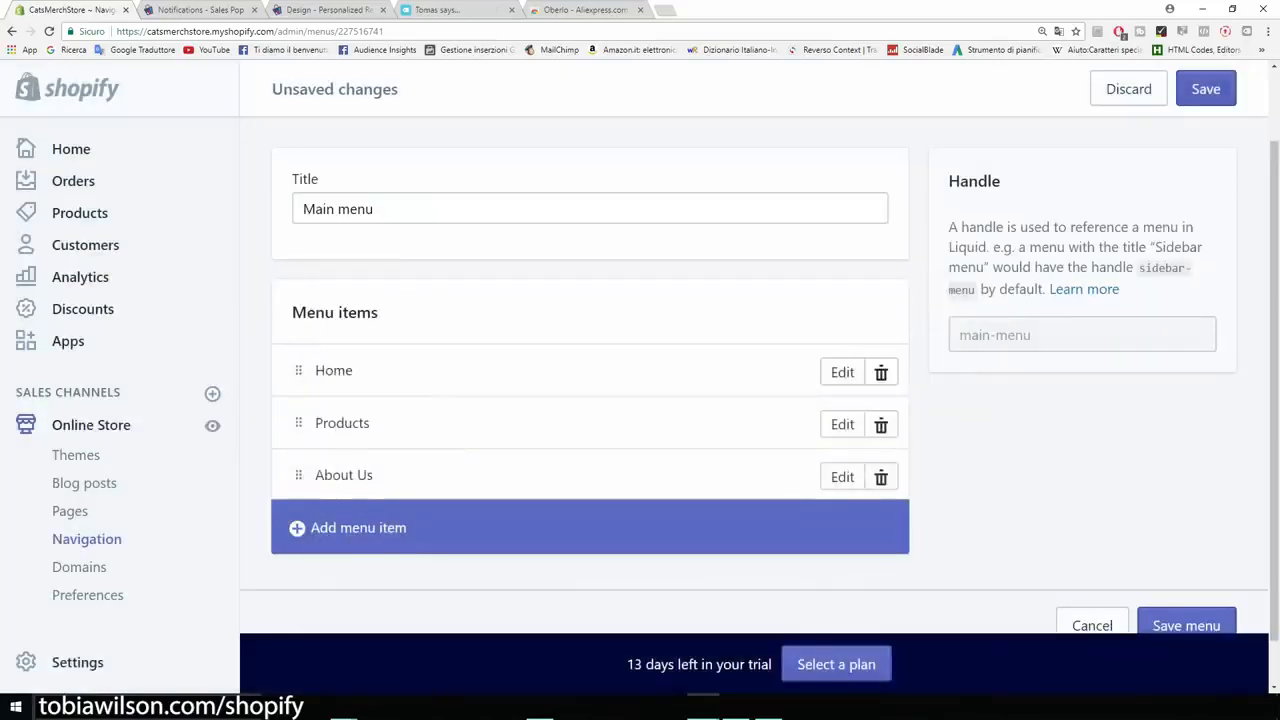
left_click(1206, 88)
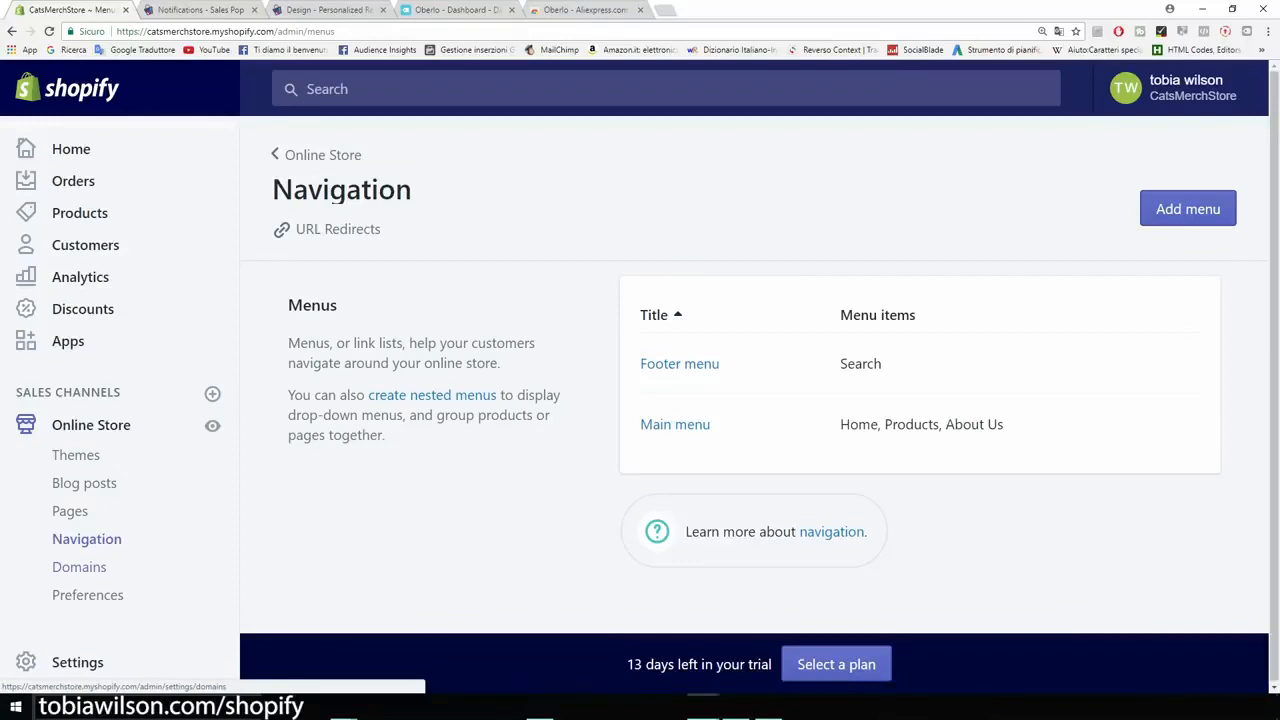
Step: Open the store's domain settings, check the myshopify.com part of the address, and search for the new domain catsmerch.com
left_click(79, 567)
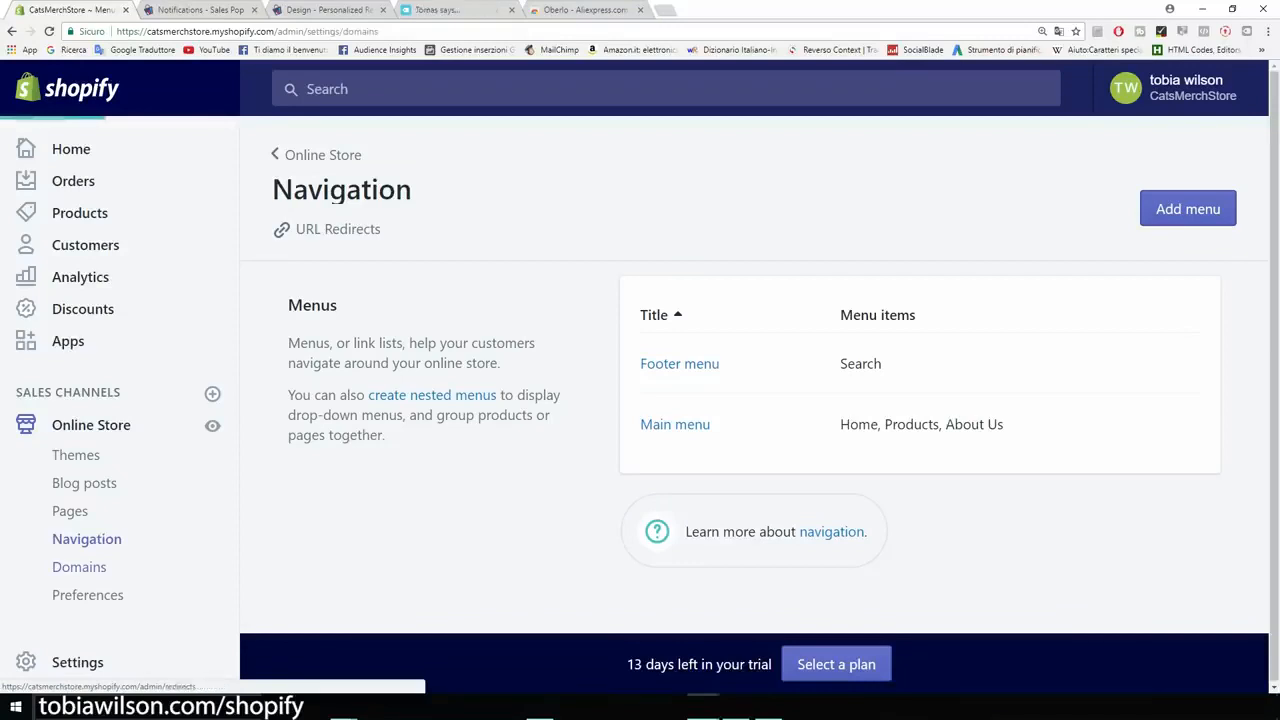
left_click_drag(210, 31, 274, 31)
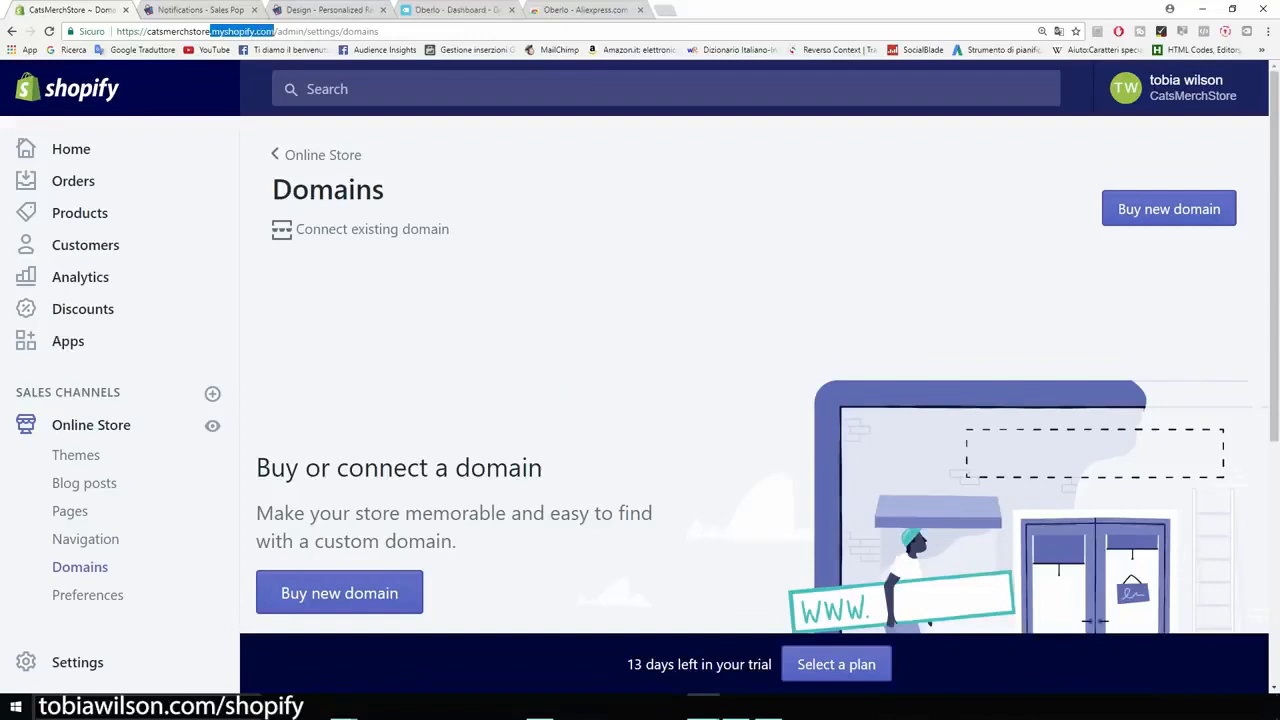
left_click(274, 31)
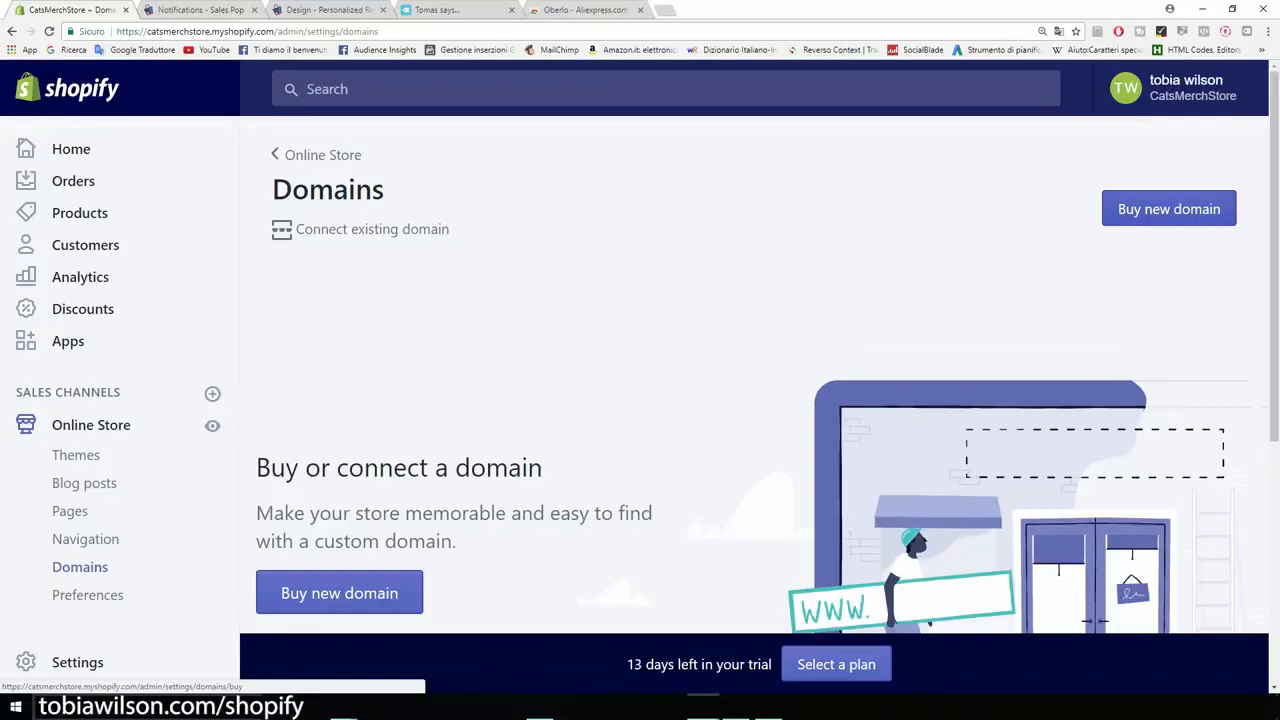
left_click(1169, 209)
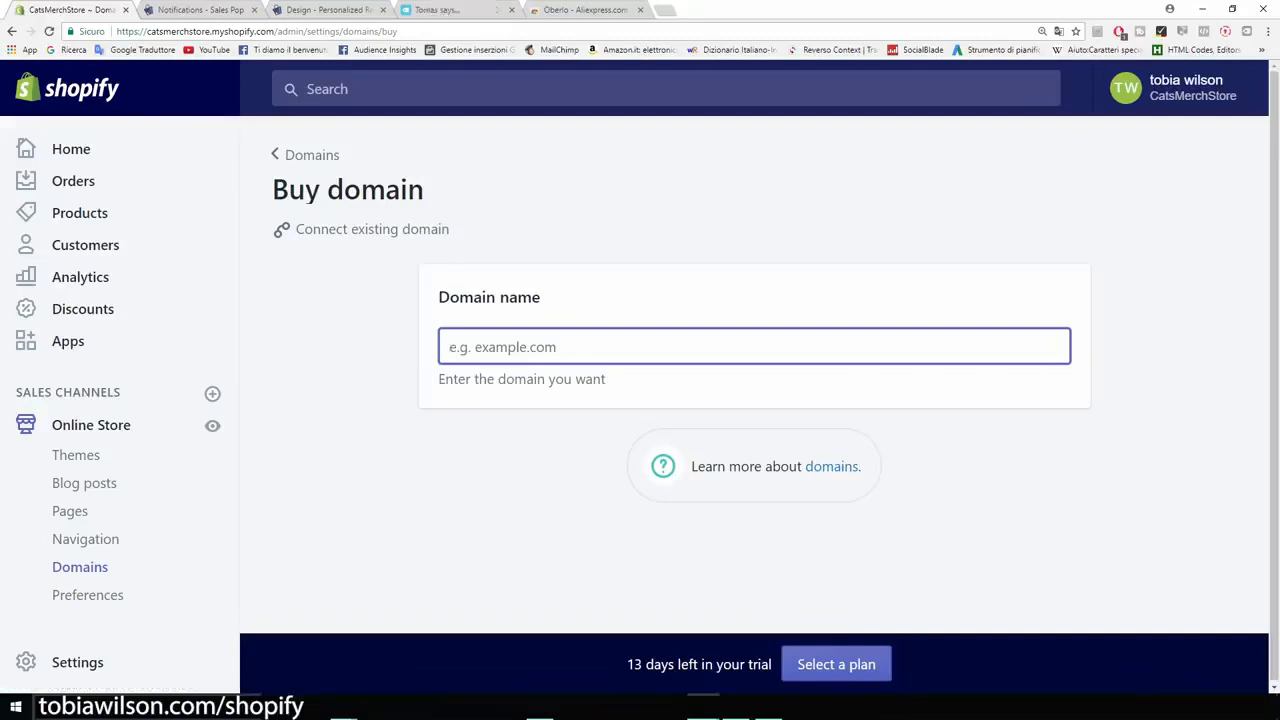
type("cats")
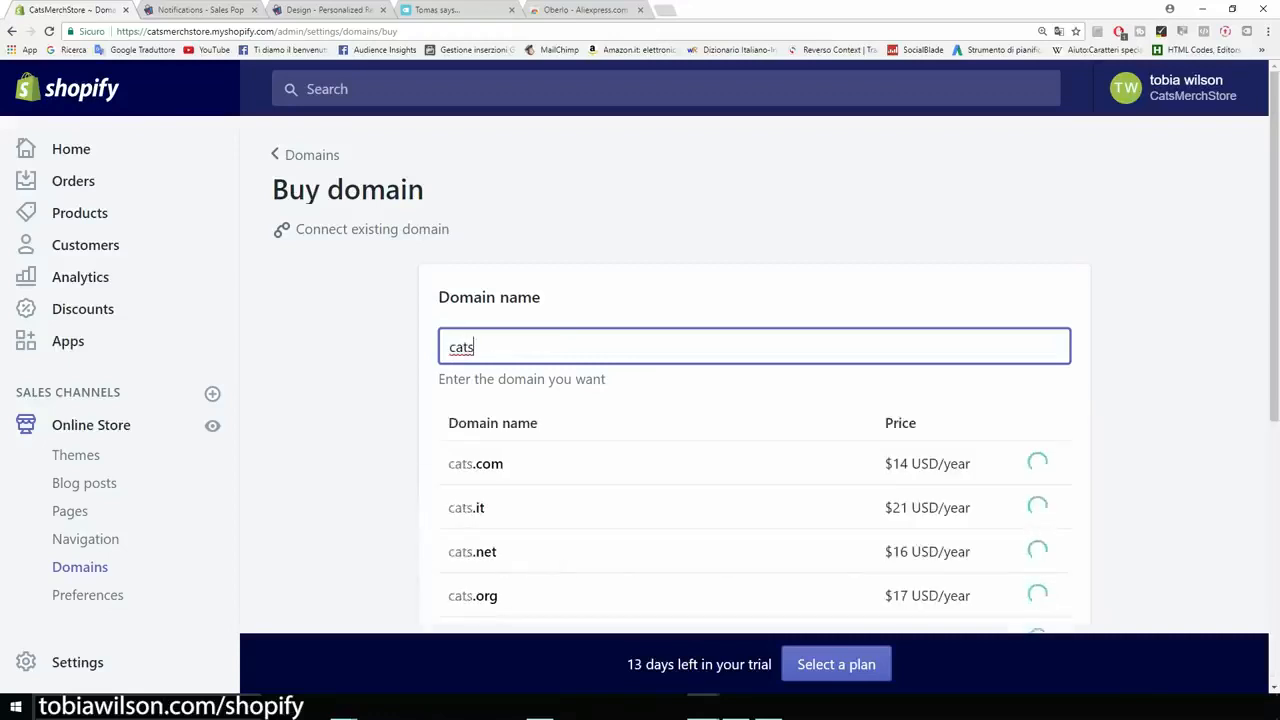
type("merch")
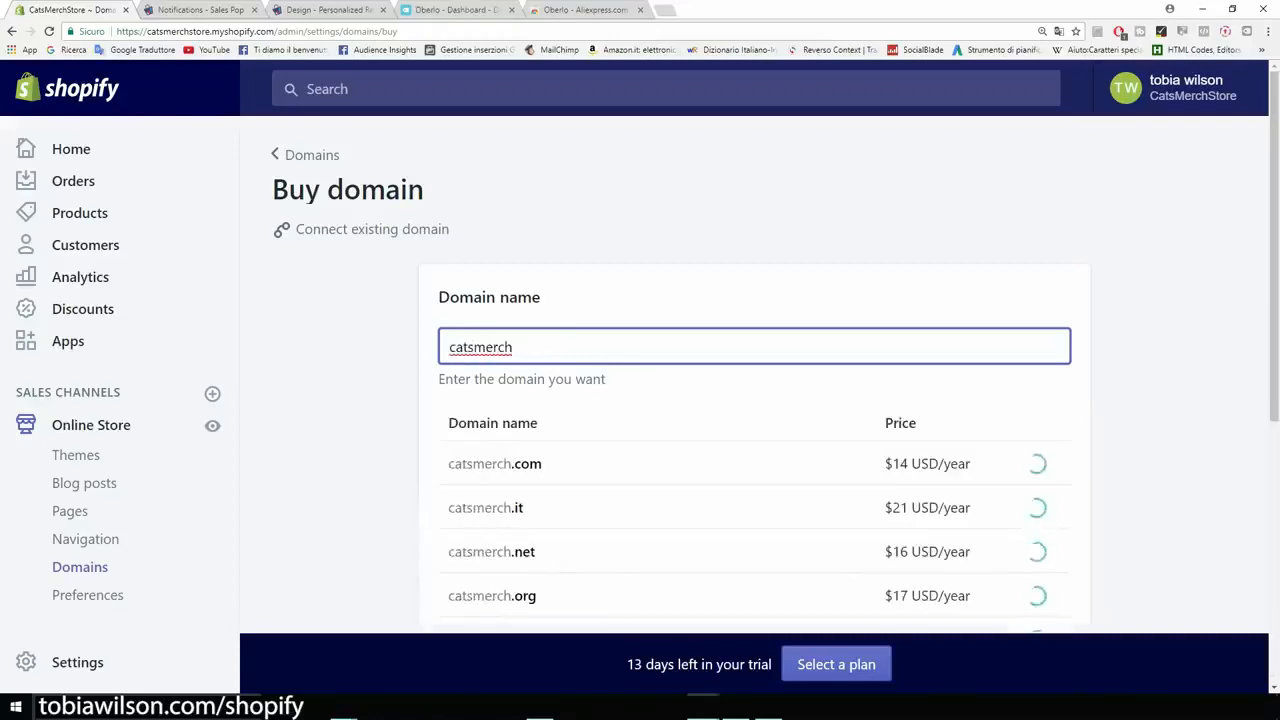
type(".com")
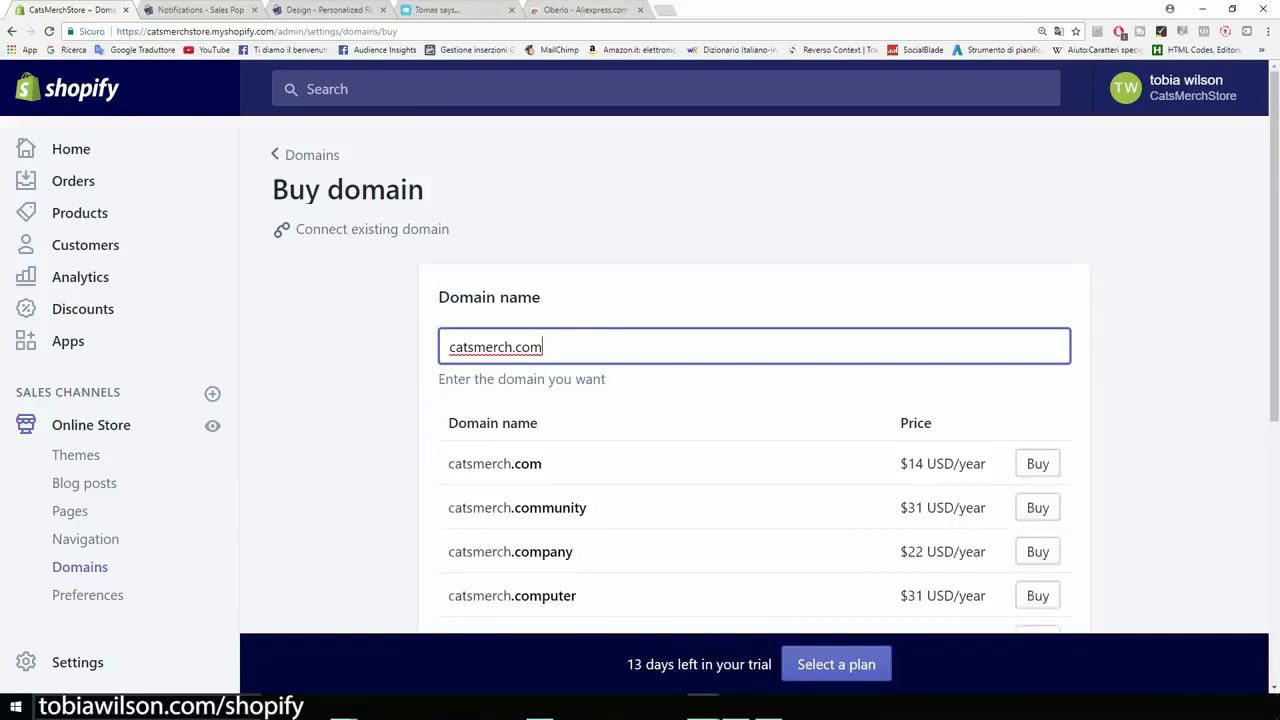
Step: Examine the yearly price of catsmerch.com and the alternative domain extensions on offer
left_click_drag(908, 463, 986, 463)
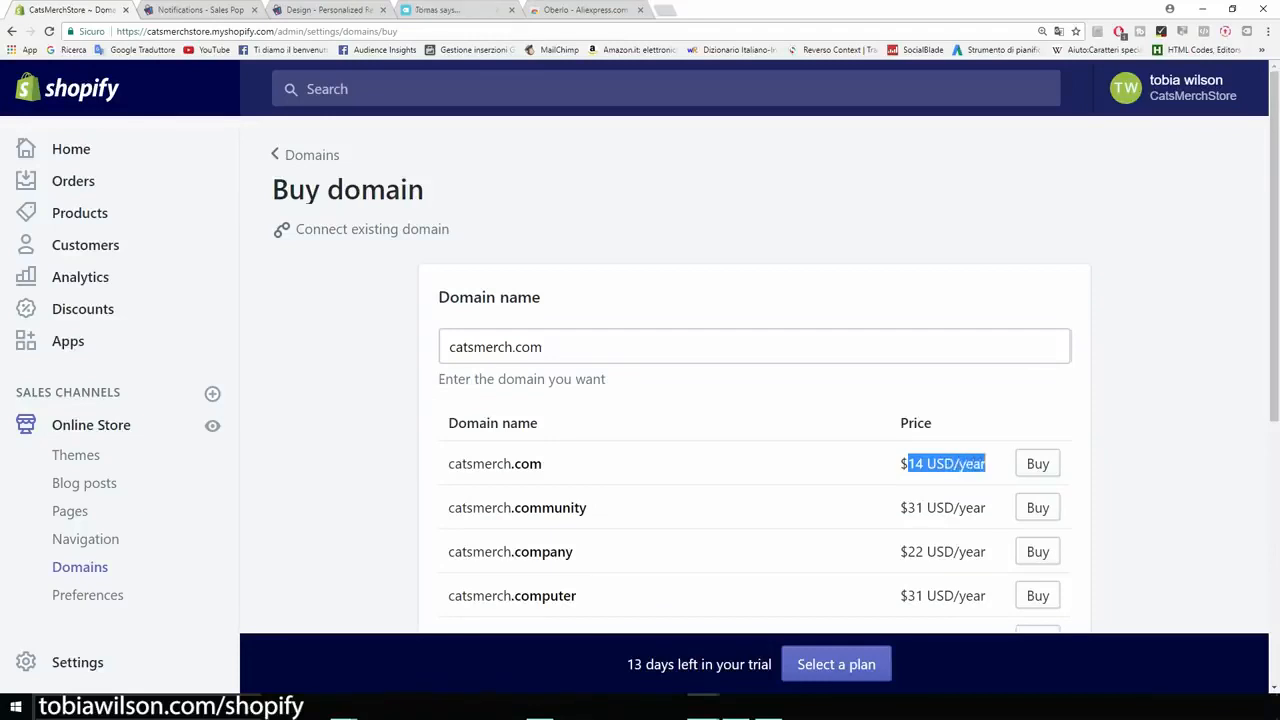
left_click(1160, 440)
scroll(754, 400, "down", 1)
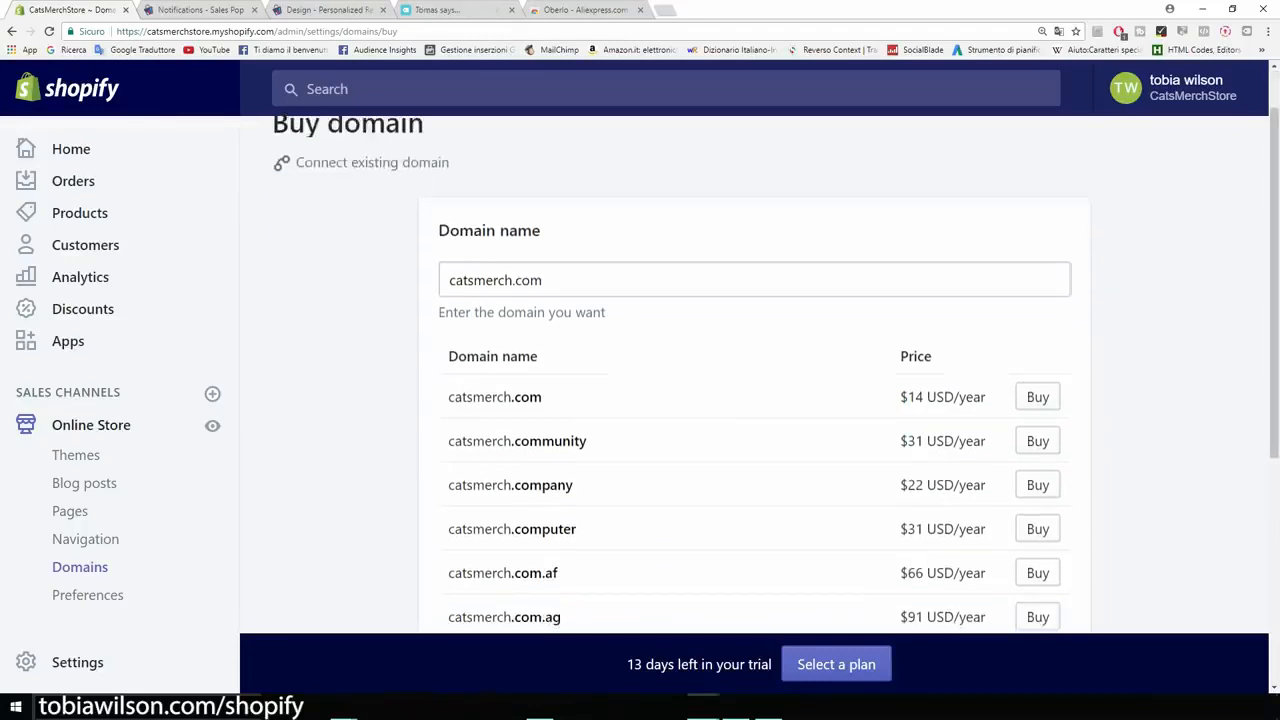
scroll(754, 400, "down", 2)
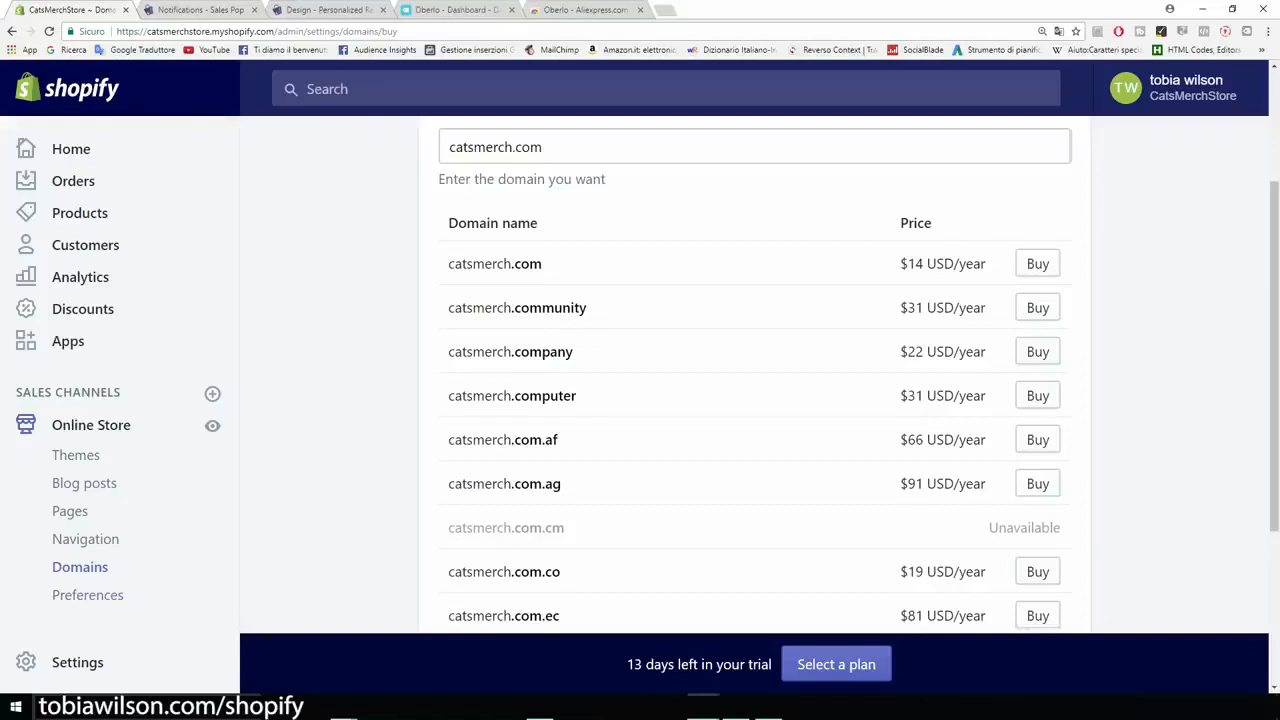
Step: Open the online store's preferences and examine the title and meta description section
left_click(88, 595)
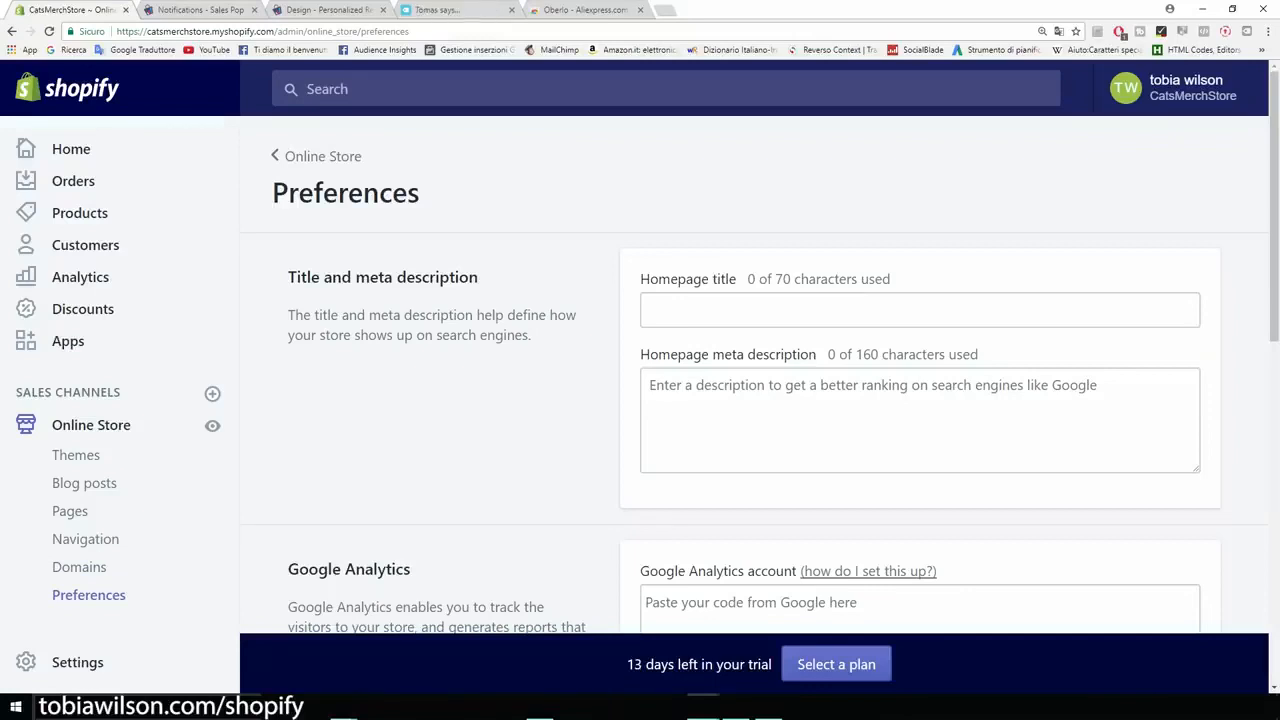
left_click_drag(480, 277, 288, 277)
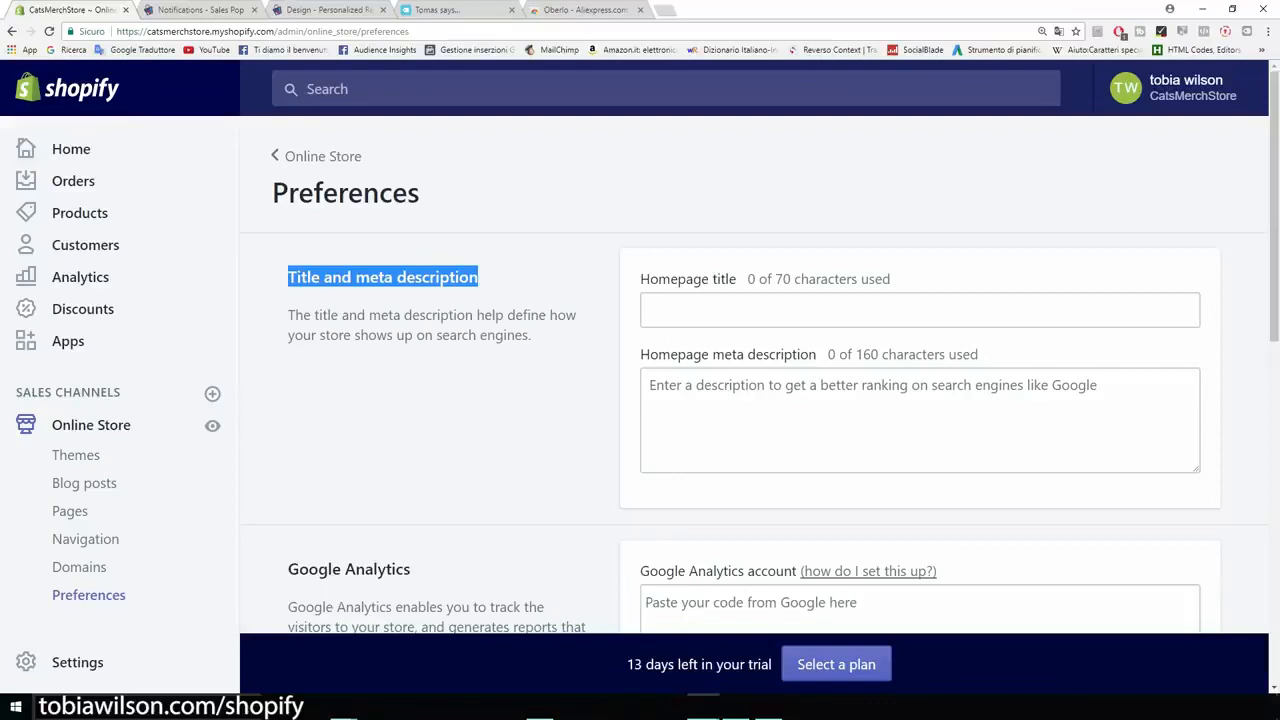
left_click(384, 277)
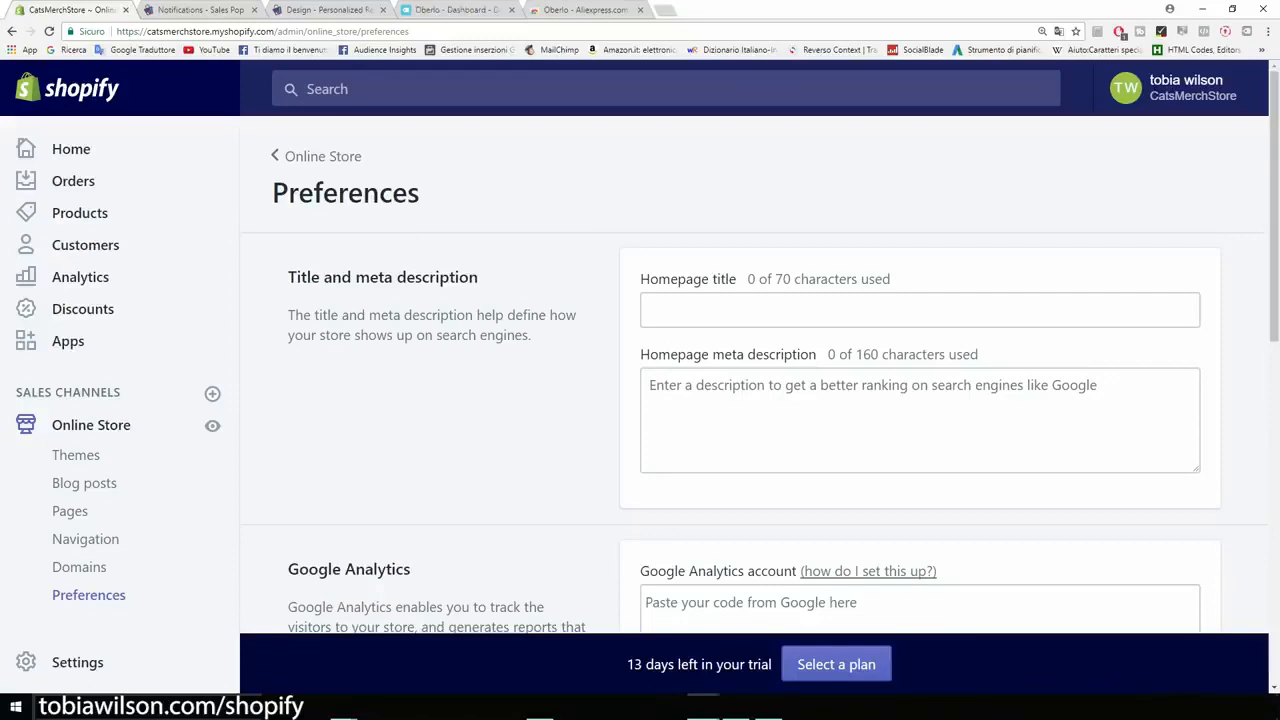
Step: Examine the Google Analytics and Facebook Pixel sections of the store preferences
scroll(740, 372, "down", 2)
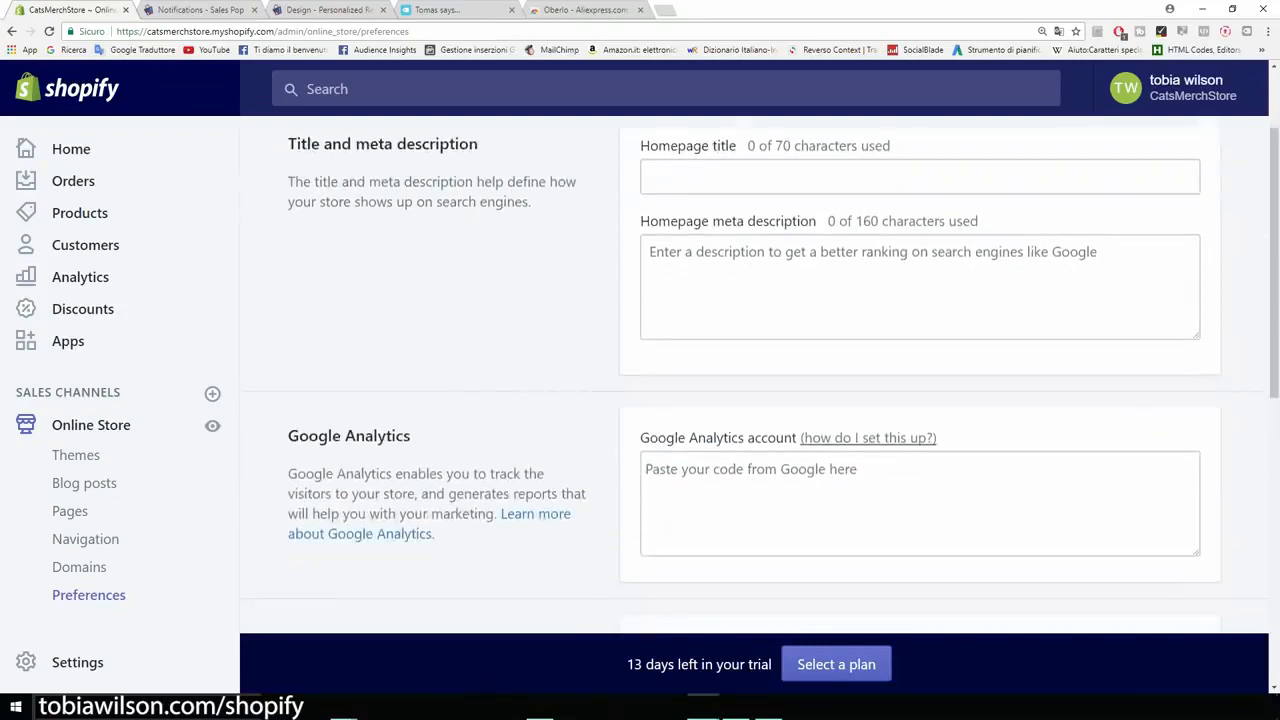
scroll(740, 372, "down", 1)
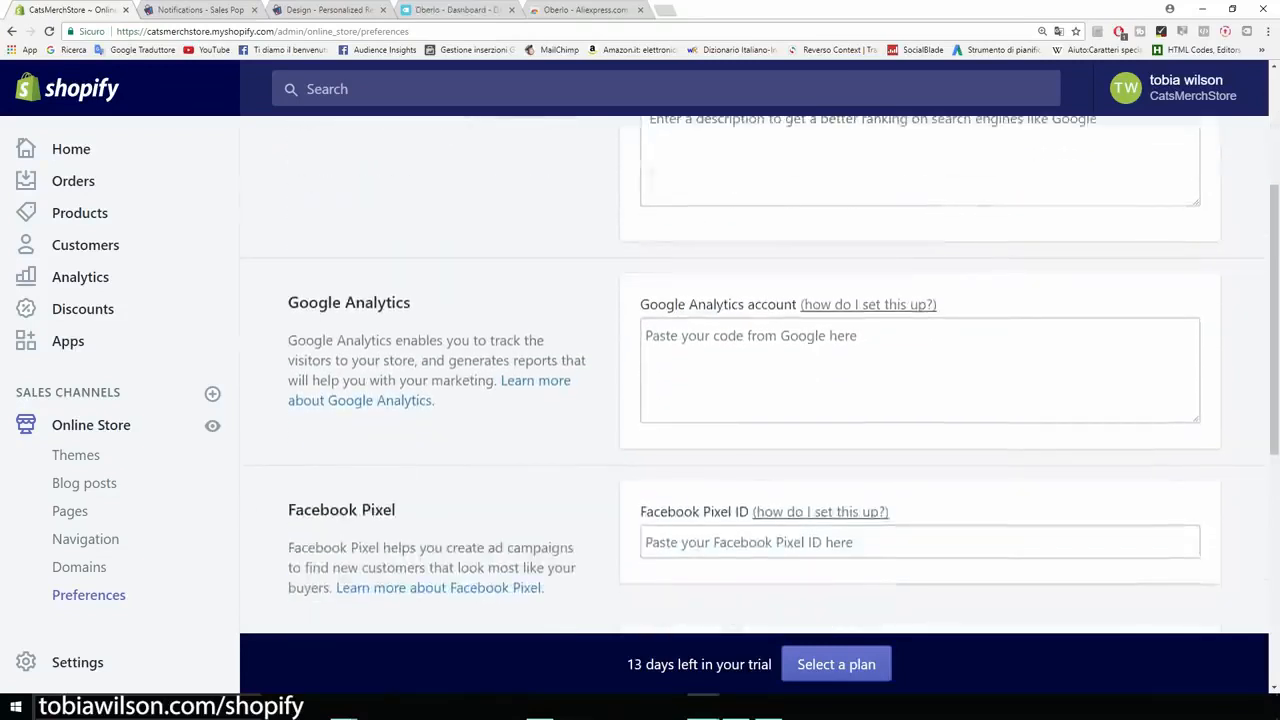
left_click_drag(411, 302, 287, 302)
left_click(287, 303)
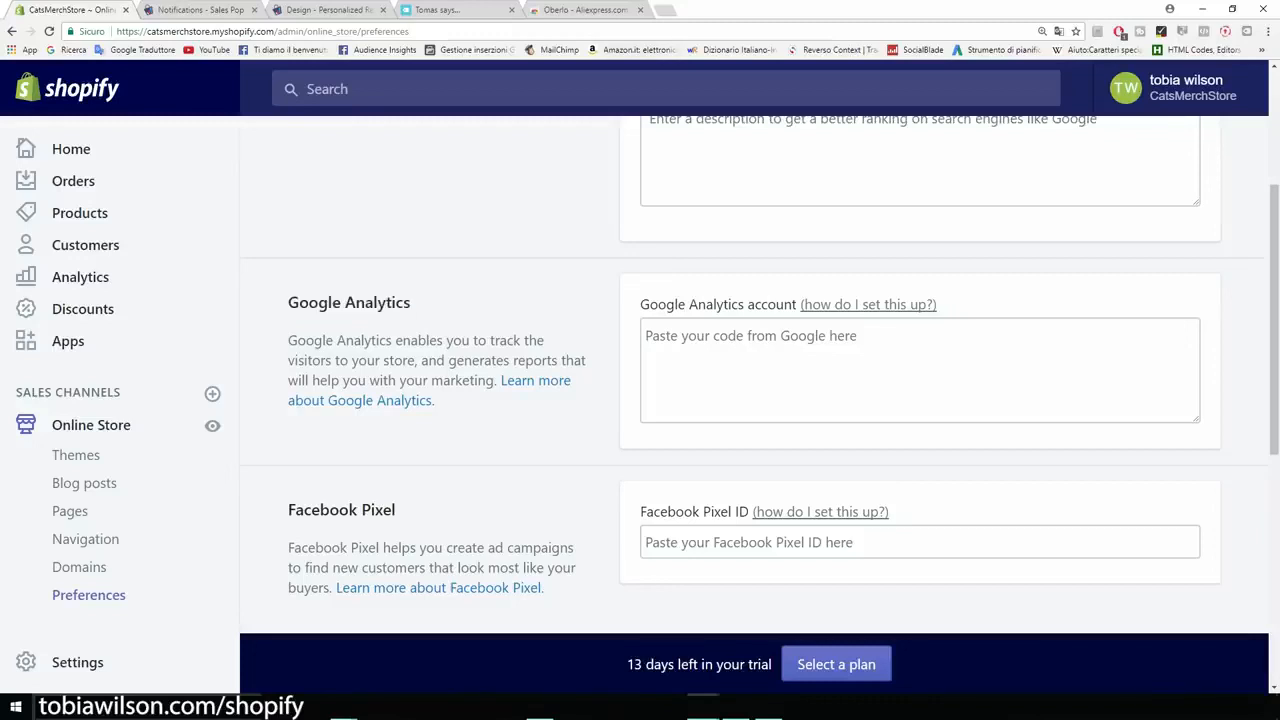
Step: Search Google for "analytics" in a new browser tab and open the Google Analytics Solutions result
left_click(666, 10)
left_click(72, 50)
type("analy")
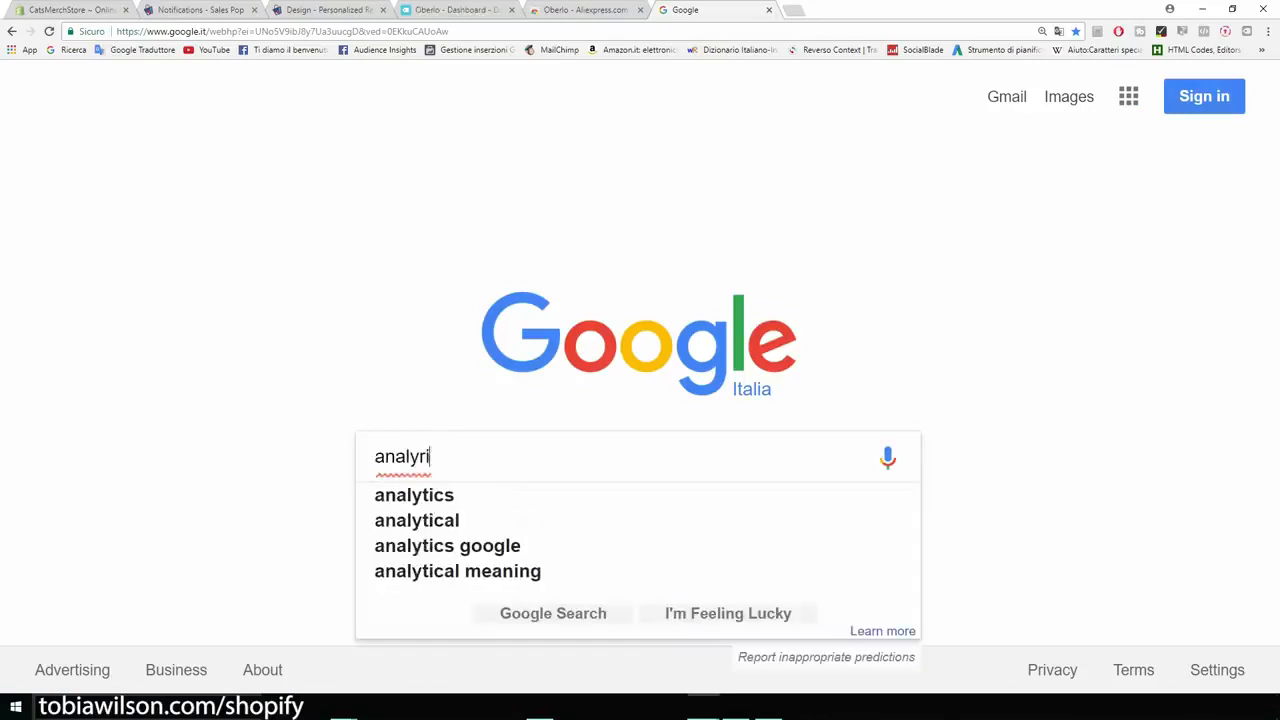
type("tics")
key("Return")
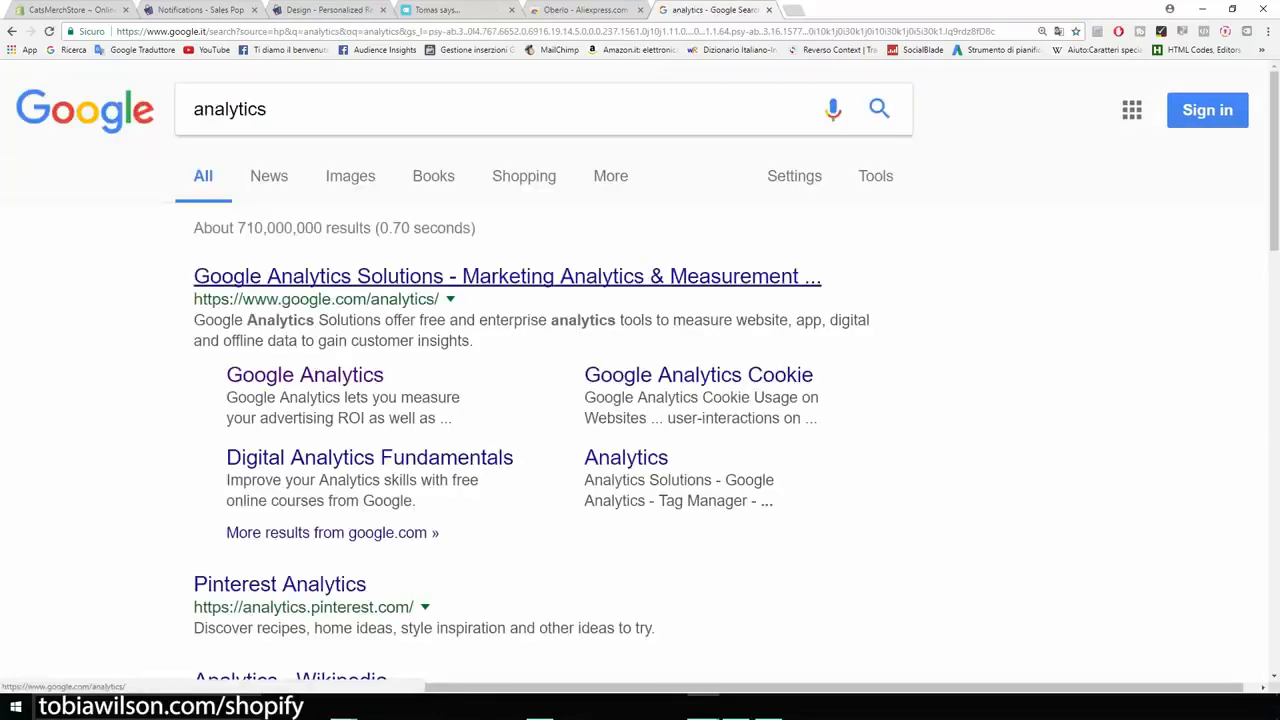
left_click(507, 276)
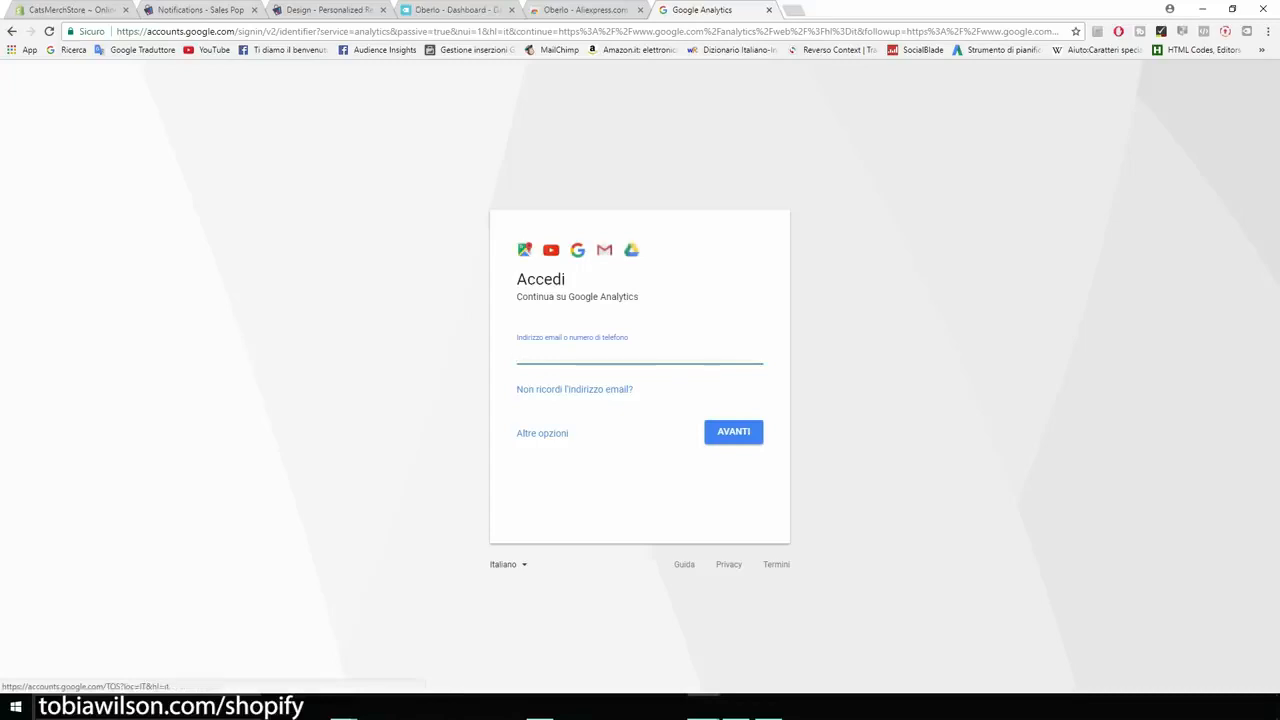
Step: Switch the sign-in page to English (United States) and sign in to Google Analytics with the account's email and password
left_click(508, 564)
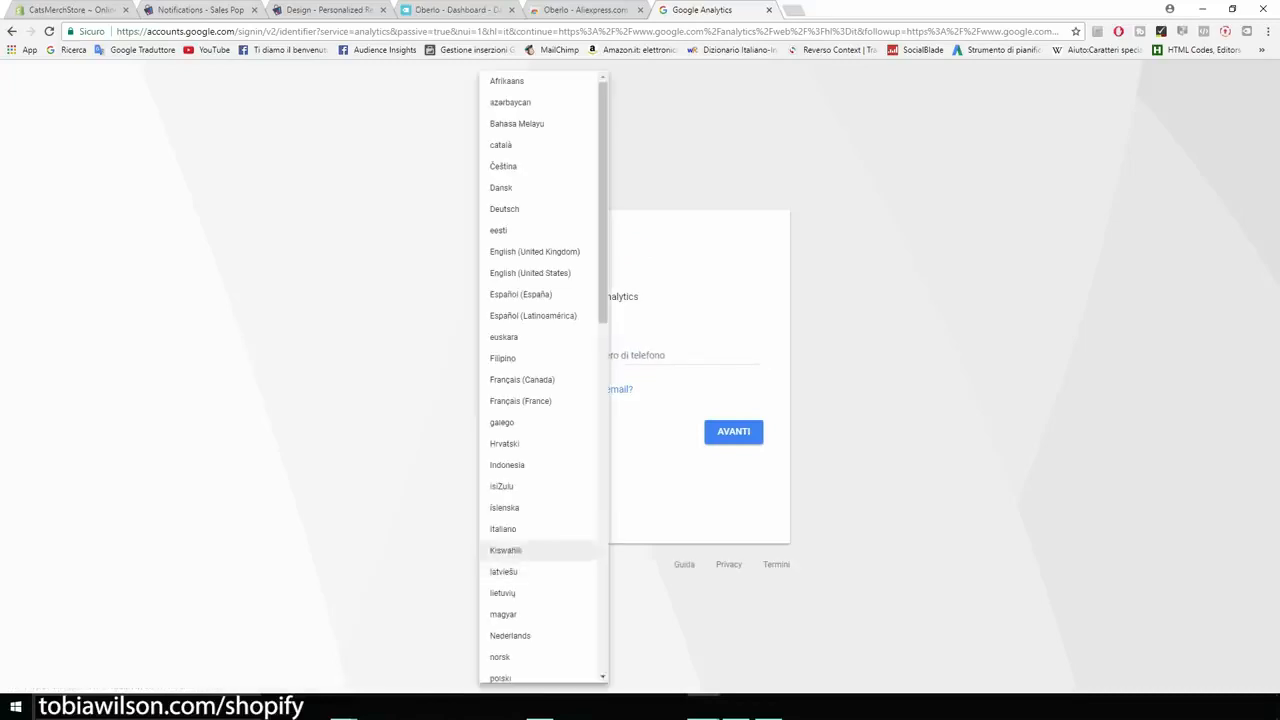
left_click(530, 273)
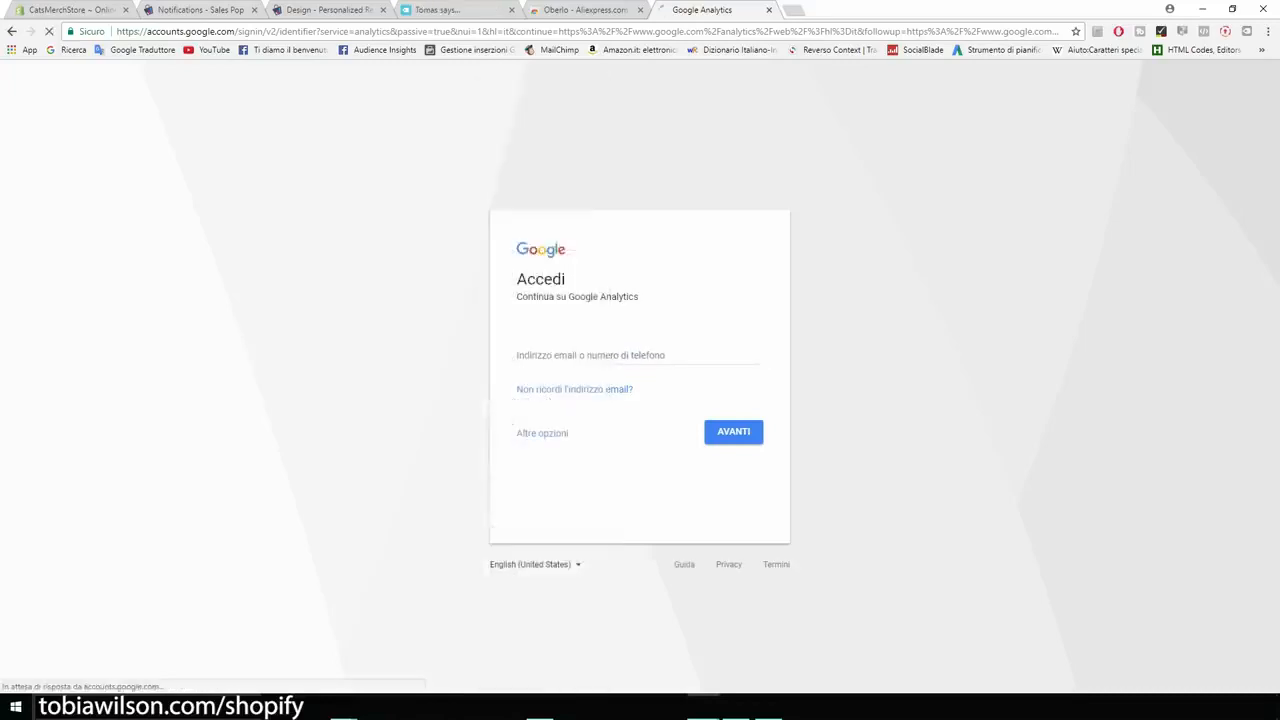
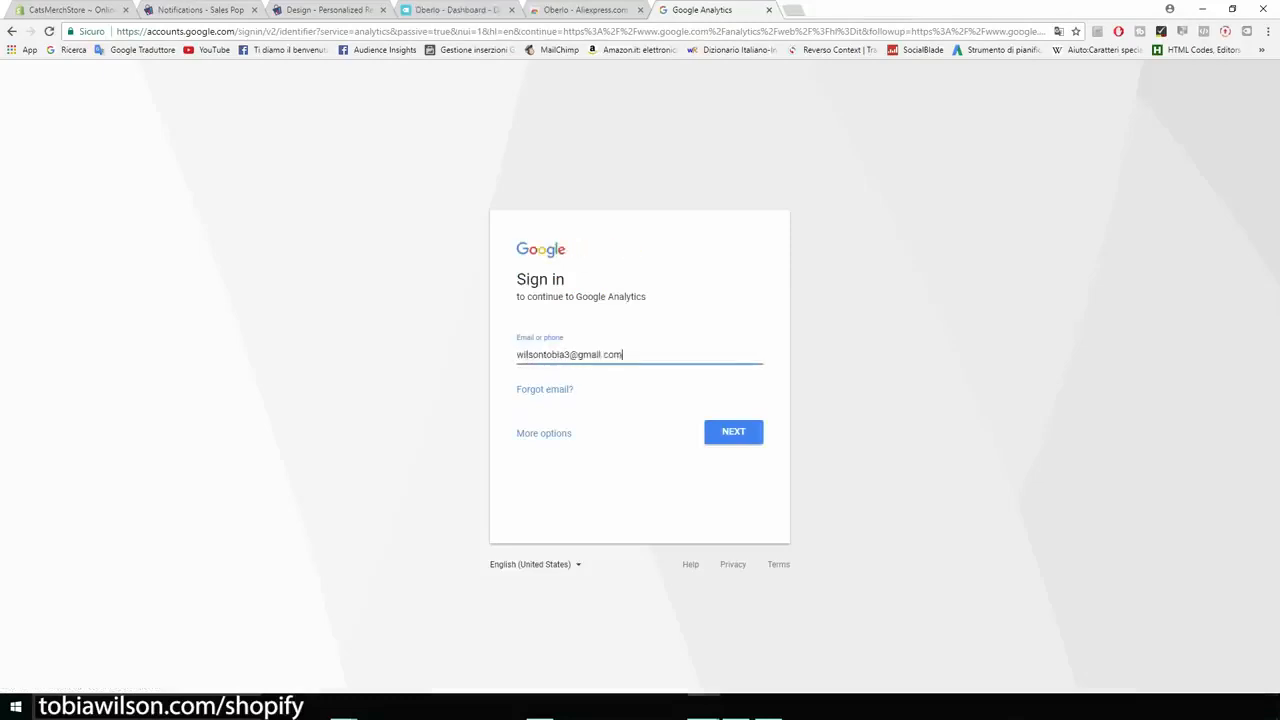
key("Return")
type("******")
key("Return")
Step: Read through Google's privacy reminder and agree to it
scroll(640, 380, "down", 2)
scroll(640, 400, "down", 3)
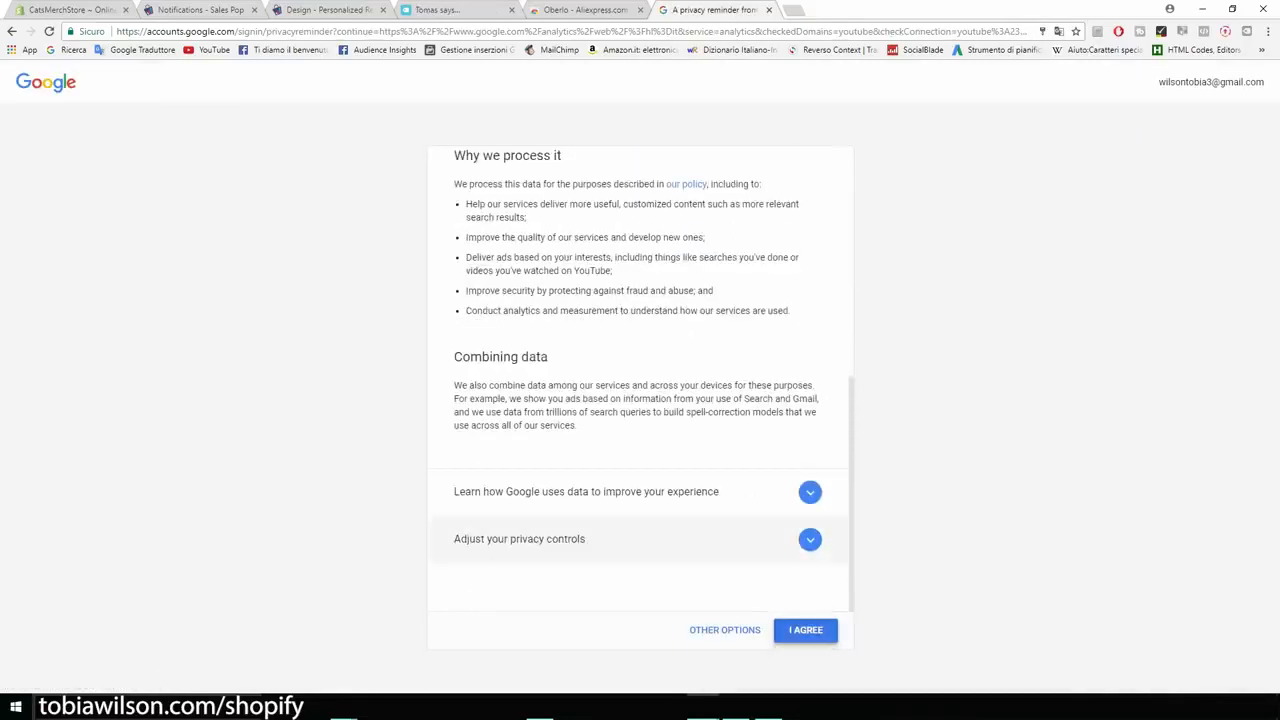
left_click(805, 629)
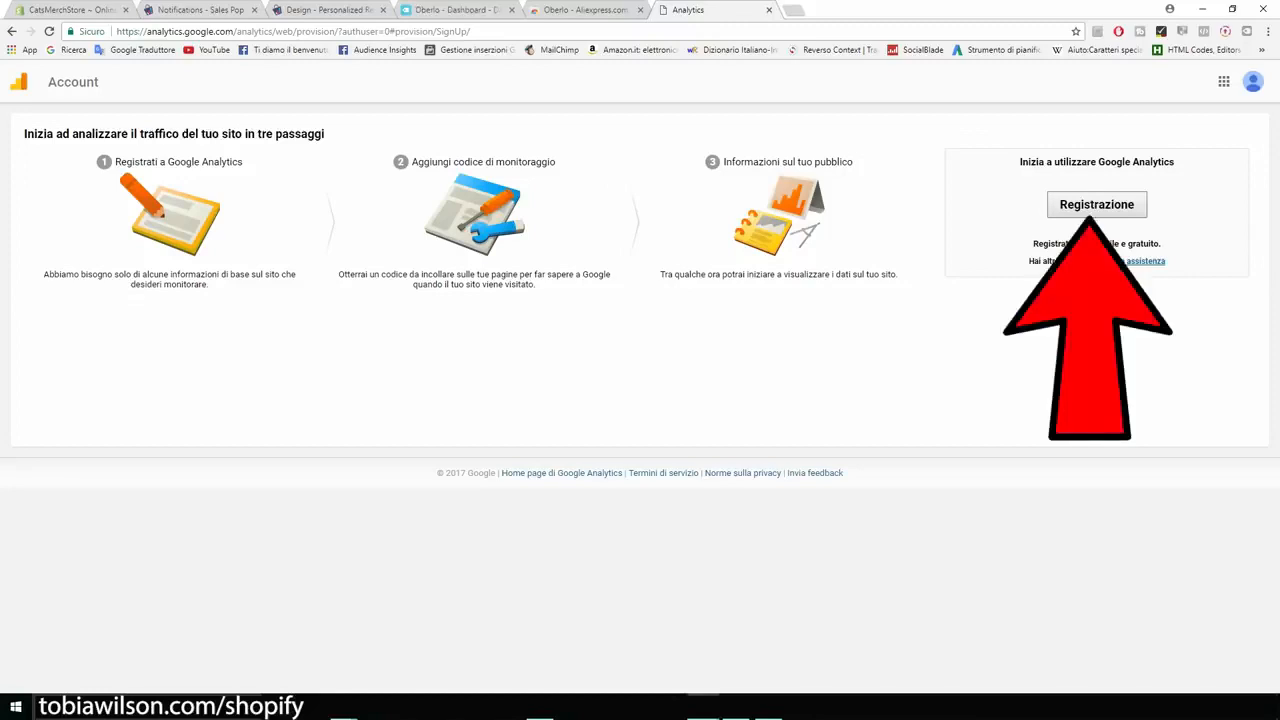
Step: Start registering for Google Analytics and name the new account CatsMerch
left_click(1096, 204)
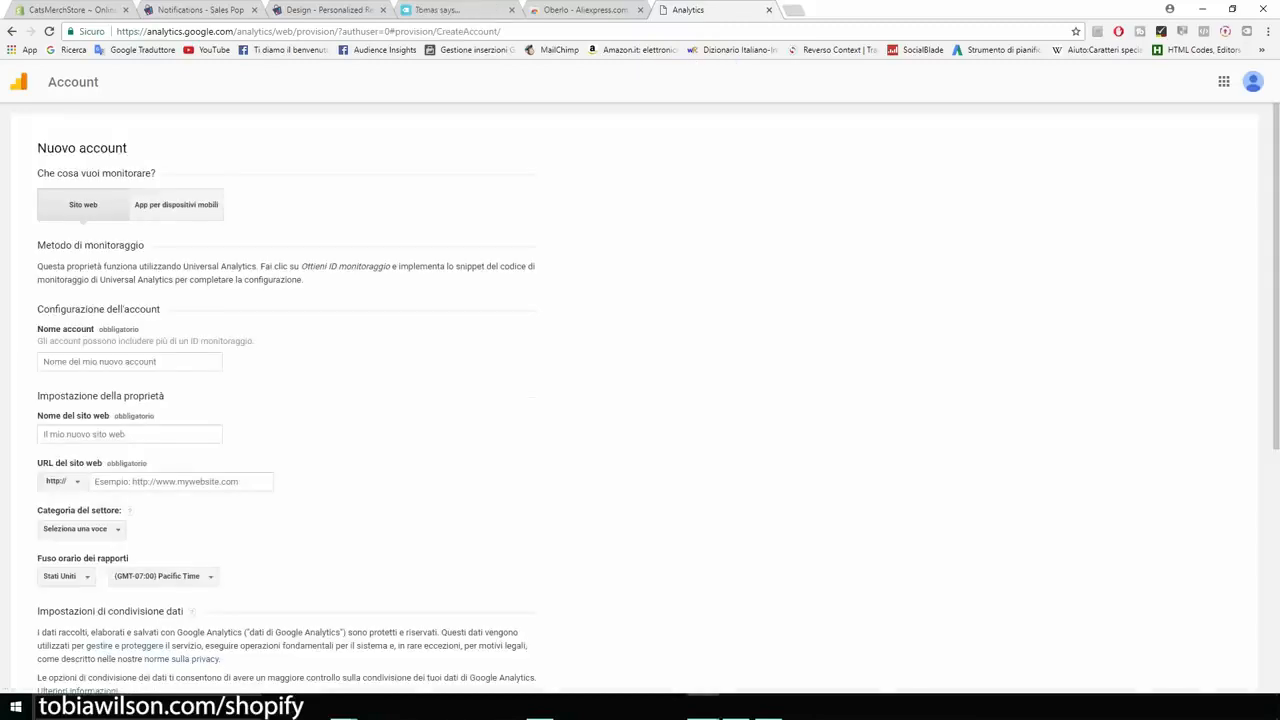
left_click(130, 362)
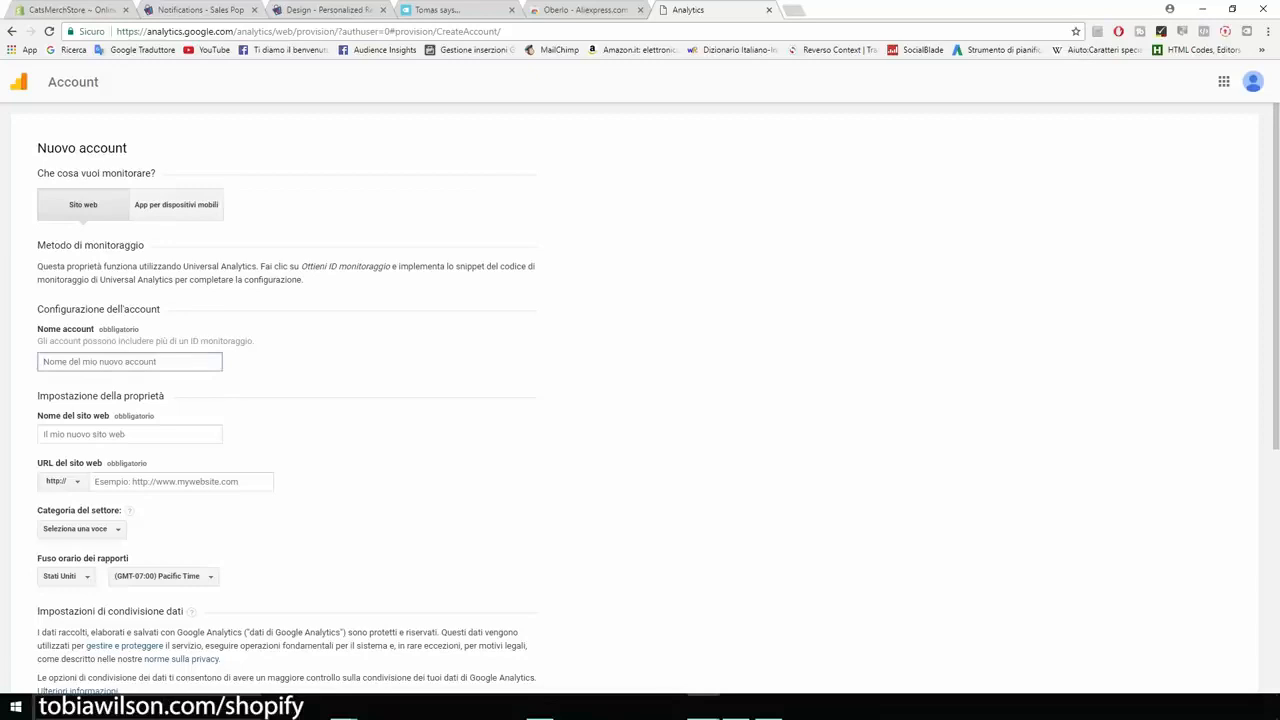
type("CatsMerch")
Step: Set the property's website name to catsmerchstore and its website URL to catsmerchstore.myshopify.com
scroll(640, 400, "down", 1)
left_click(130, 369)
type("catsmerchstore.myshopify.com")
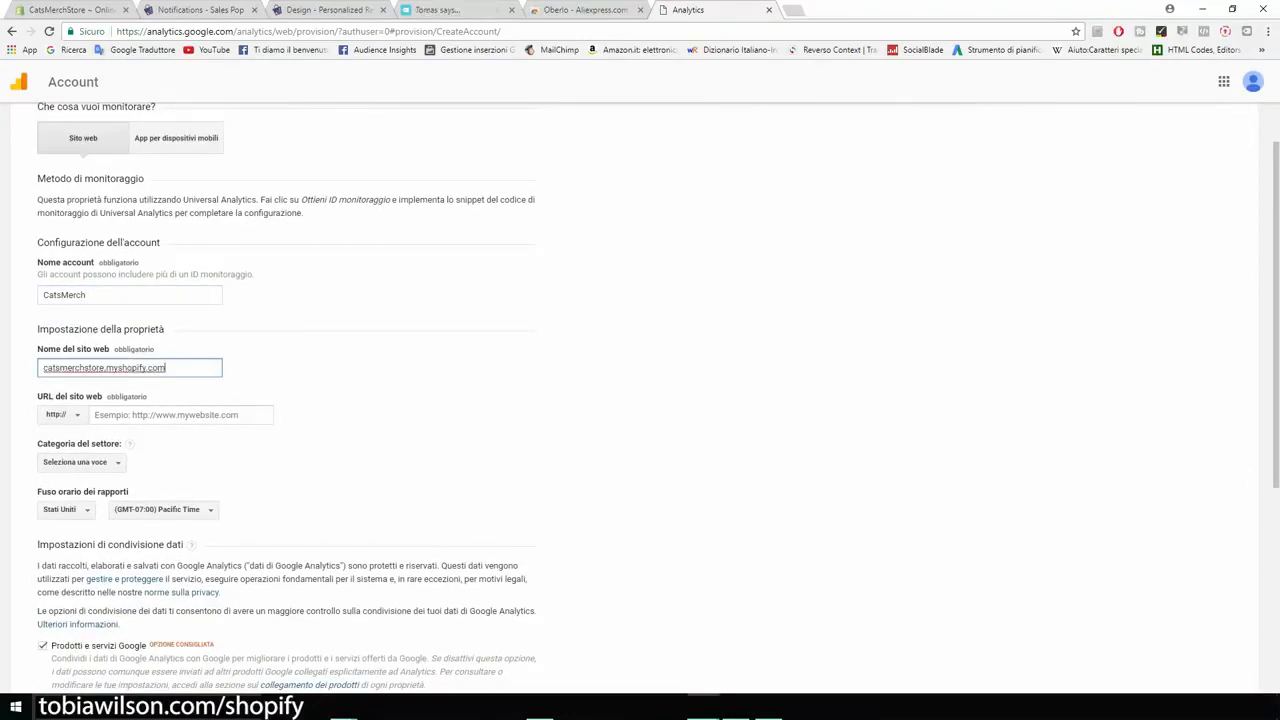
key("ctrl+a")
key("ctrl+c")
key("ctrl+plus")
key("ctrl+plus")
key("ctrl+plus")
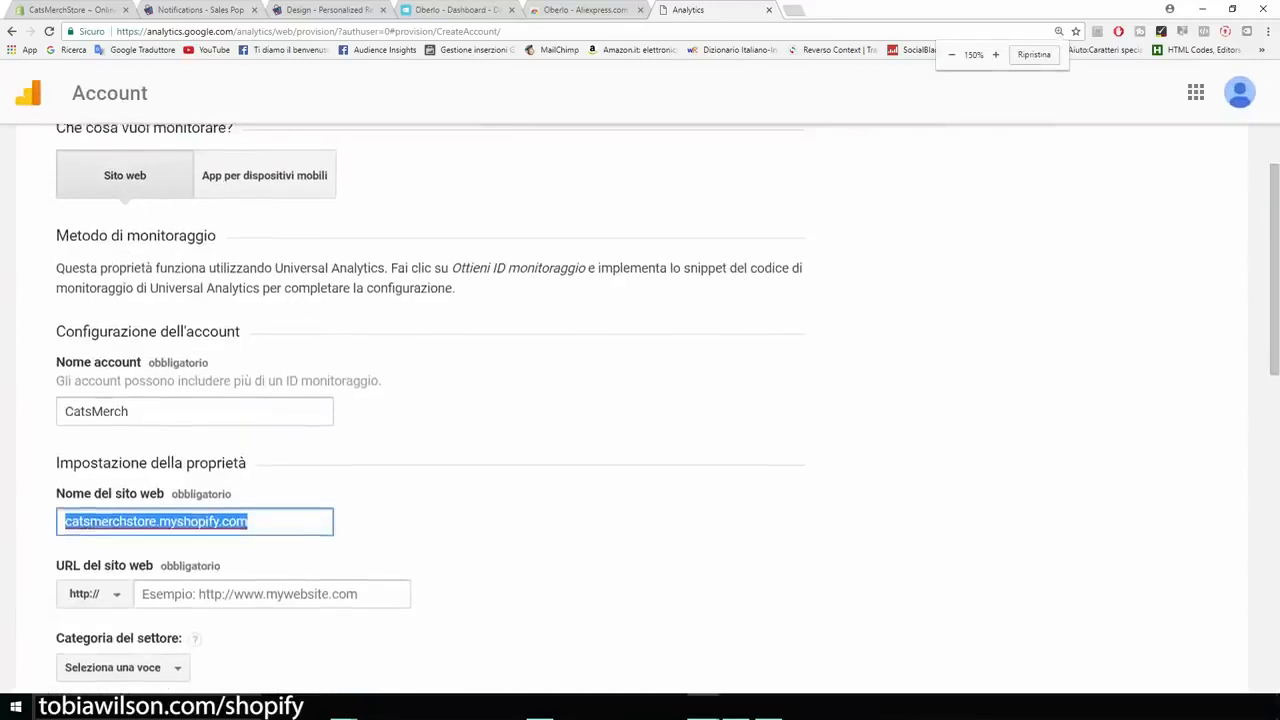
scroll(650, 410, "down", 3)
scroll(640, 410, "down", 2)
scroll(640, 410, "up", 1)
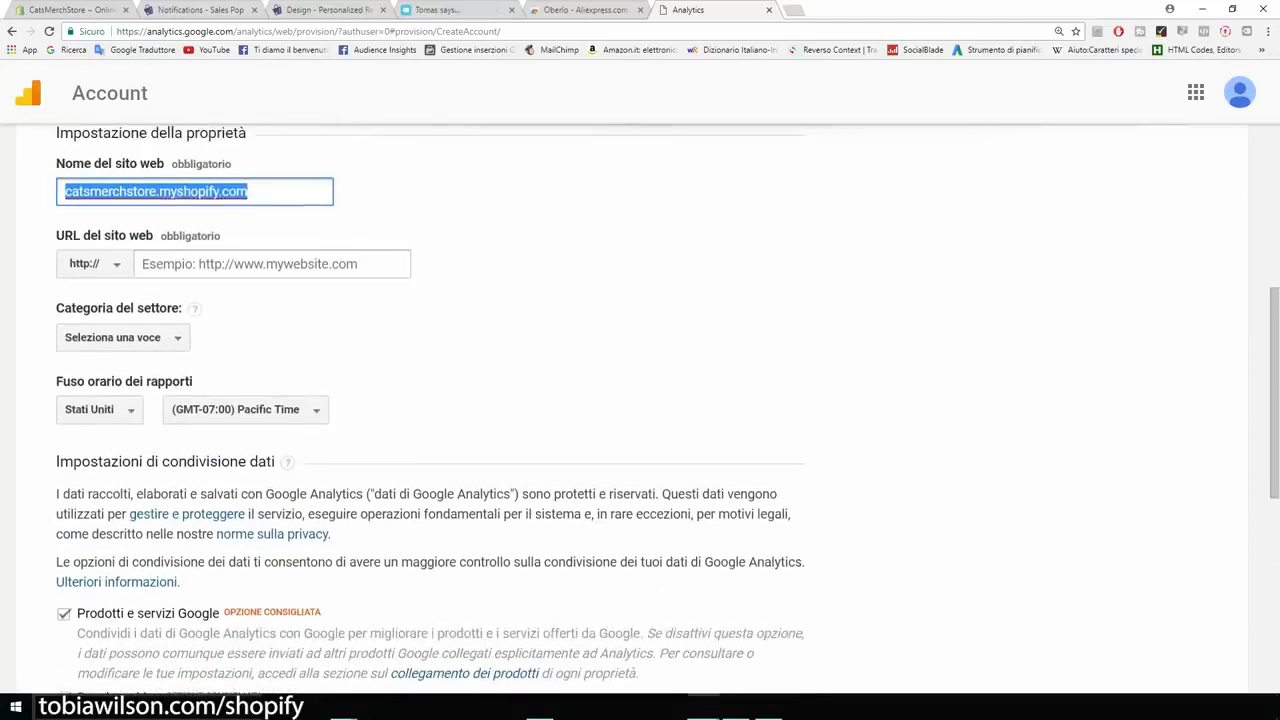
left_click_drag(254, 191, 157, 191)
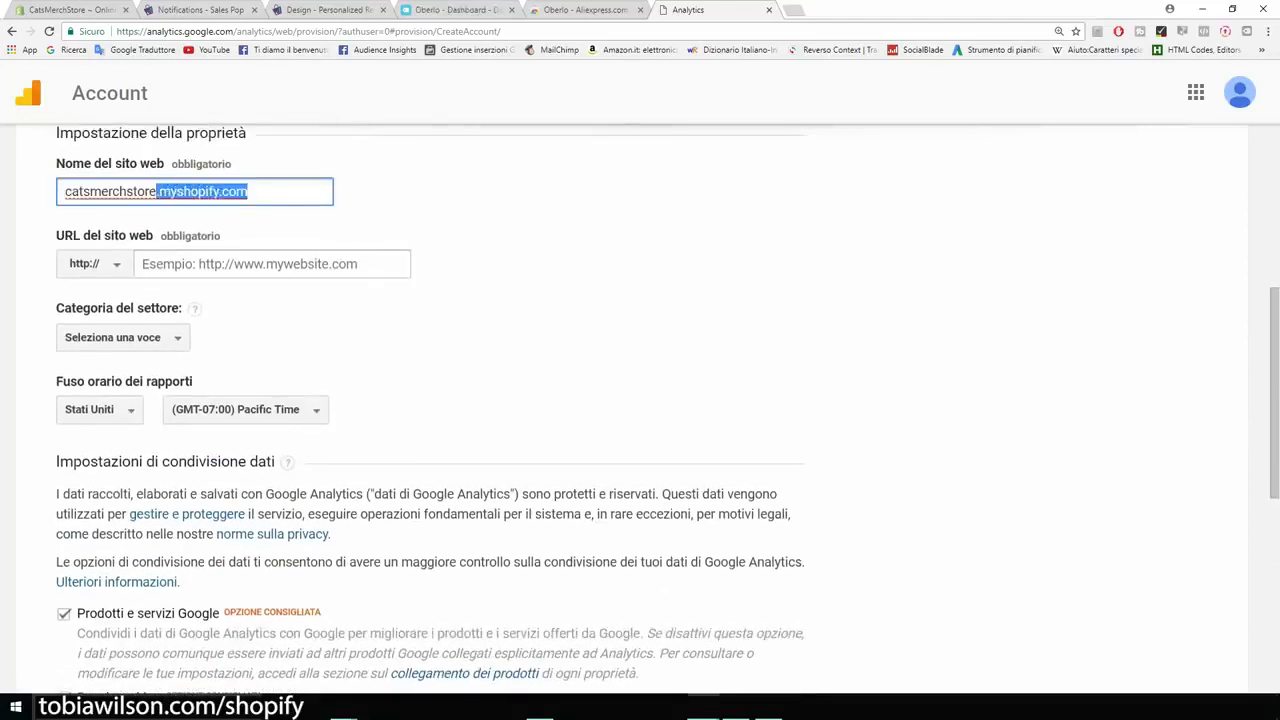
key("BackSpace")
left_click(272, 264)
key("ctrl+v")
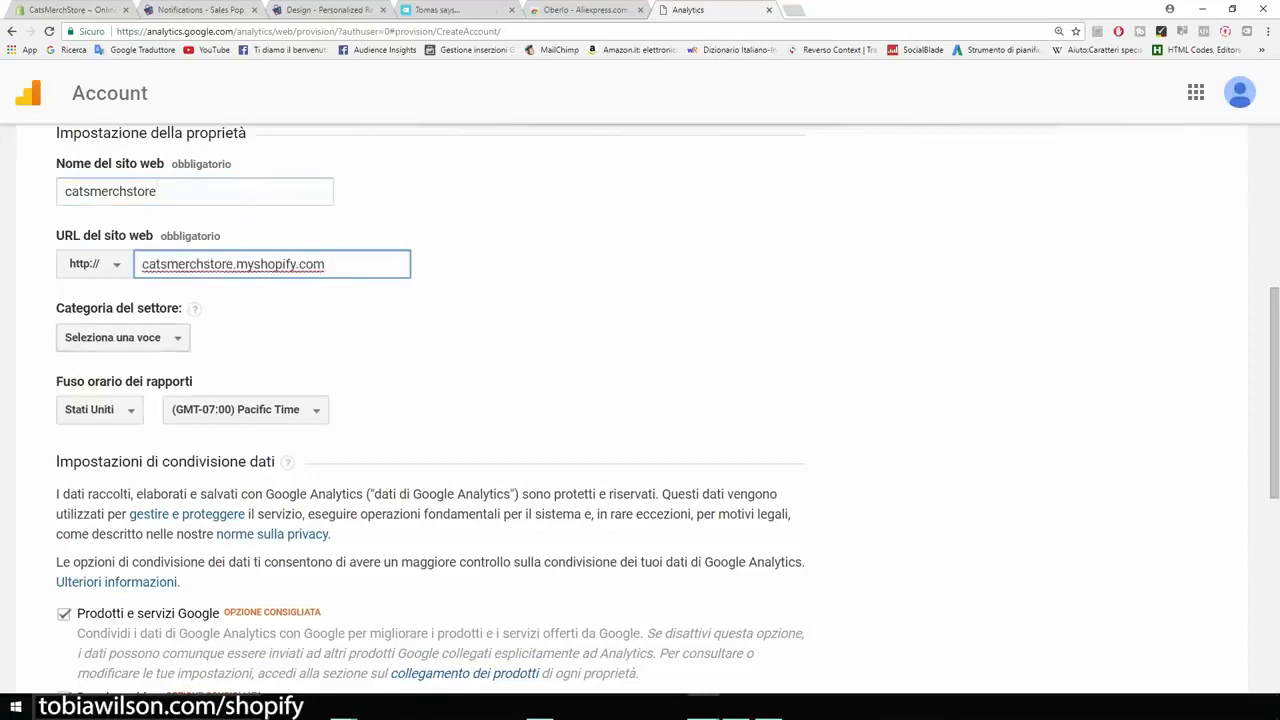
Step: Set the property's industry category to "Hobby e tempo libero" and check the reporting time zone
left_click(123, 338)
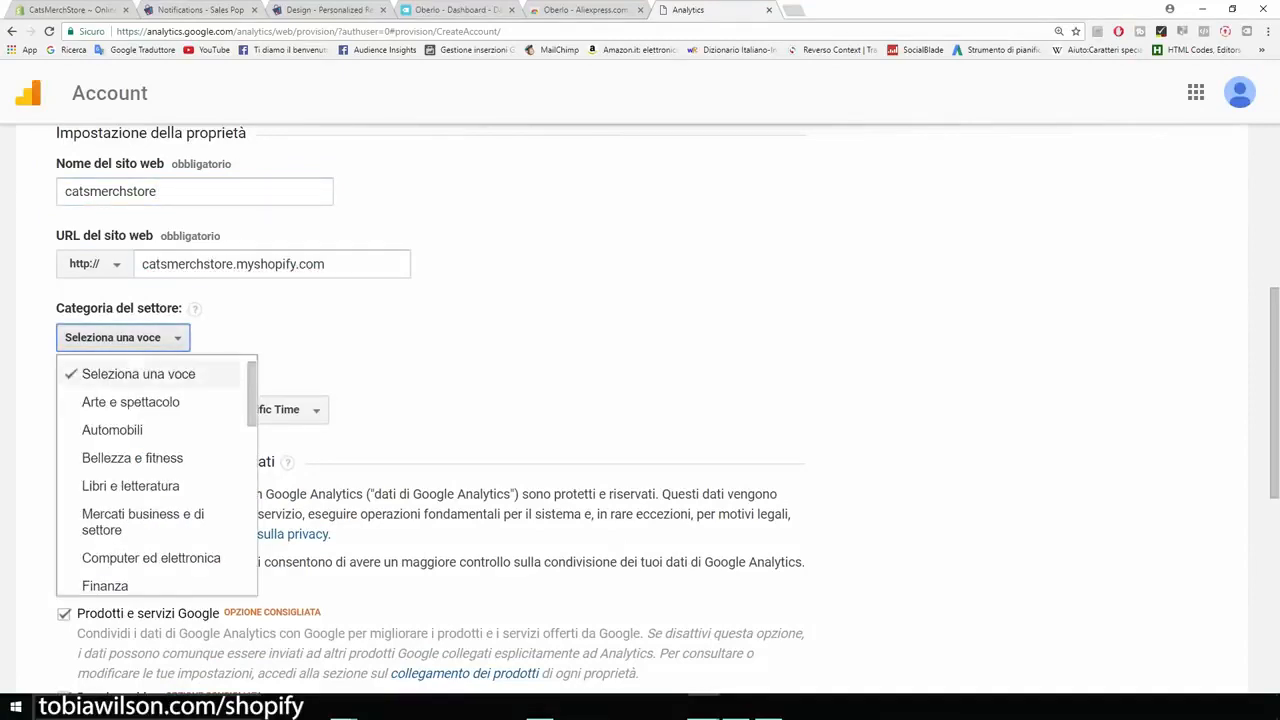
scroll(150, 455, "down", 1)
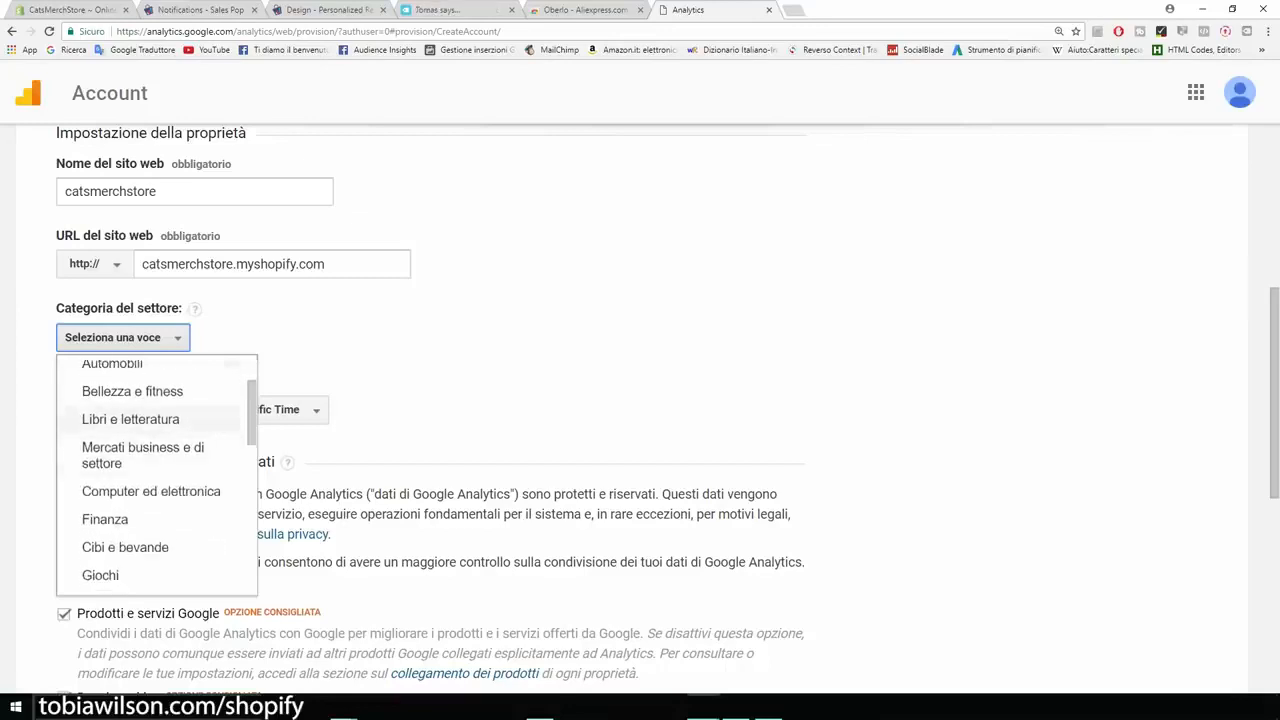
scroll(150, 515, "down", 1)
scroll(150, 505, "down", 1)
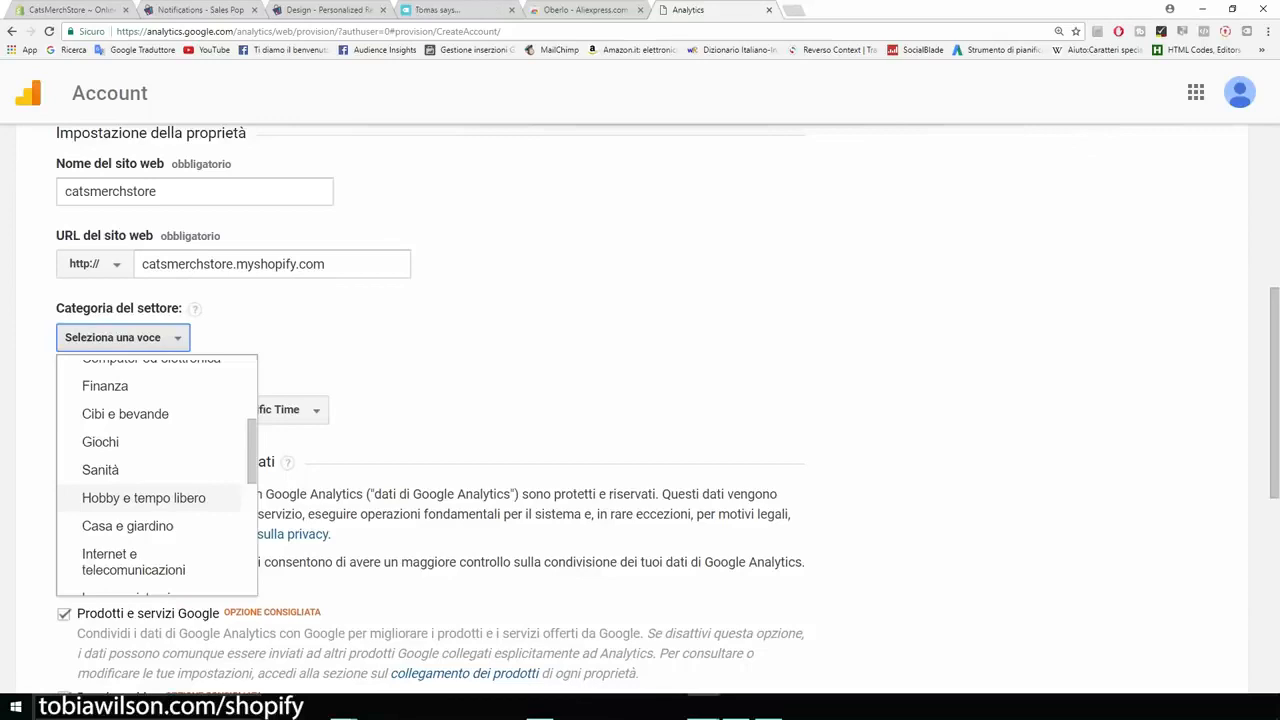
left_click(143, 497)
scroll(640, 400, "down", 1)
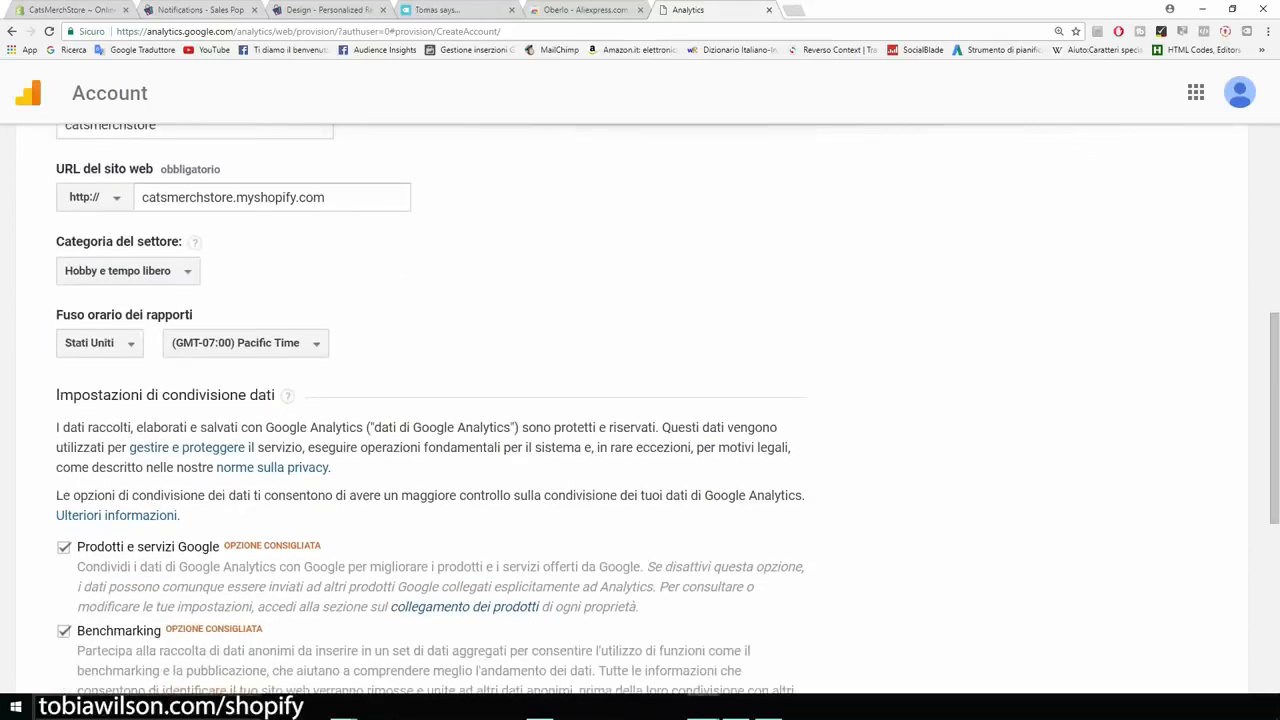
left_click_drag(56, 315, 133, 315)
Step: Turn off the four data-sharing options: Google products and services, Benchmarking, technical support and account specialists
scroll(133, 315, "down", 2)
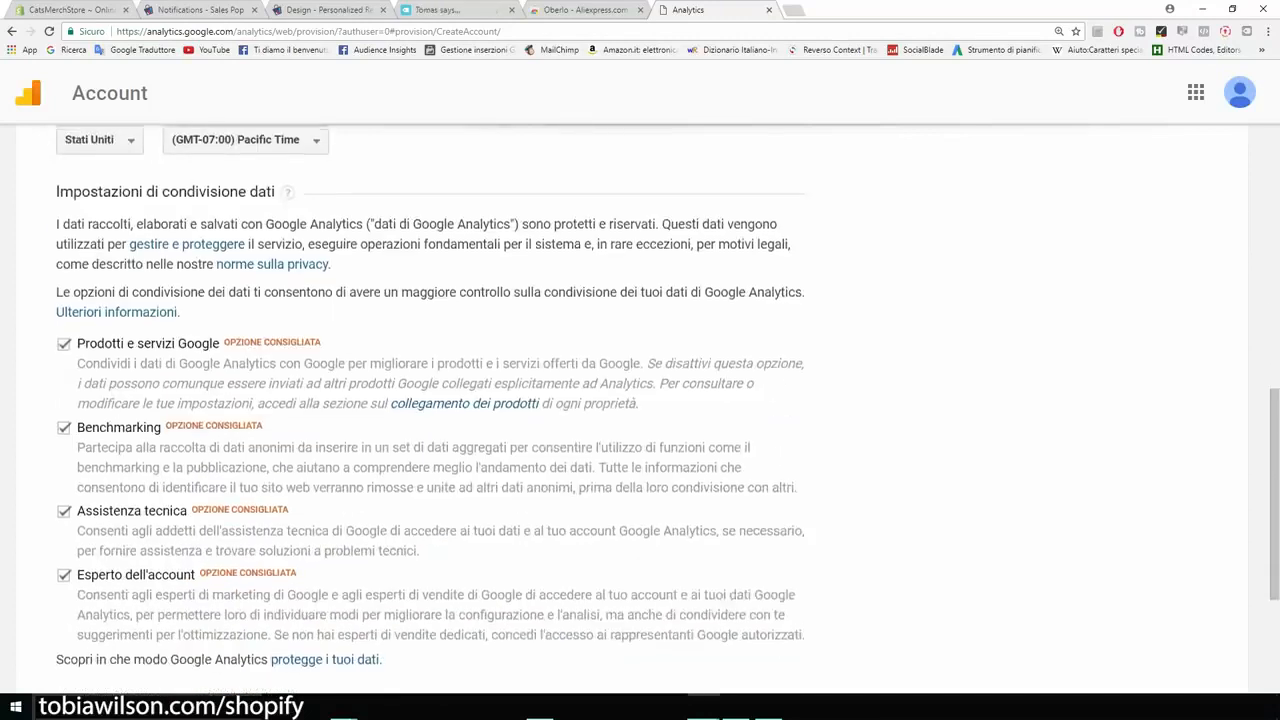
scroll(640, 400, "down", 2)
left_click(64, 214)
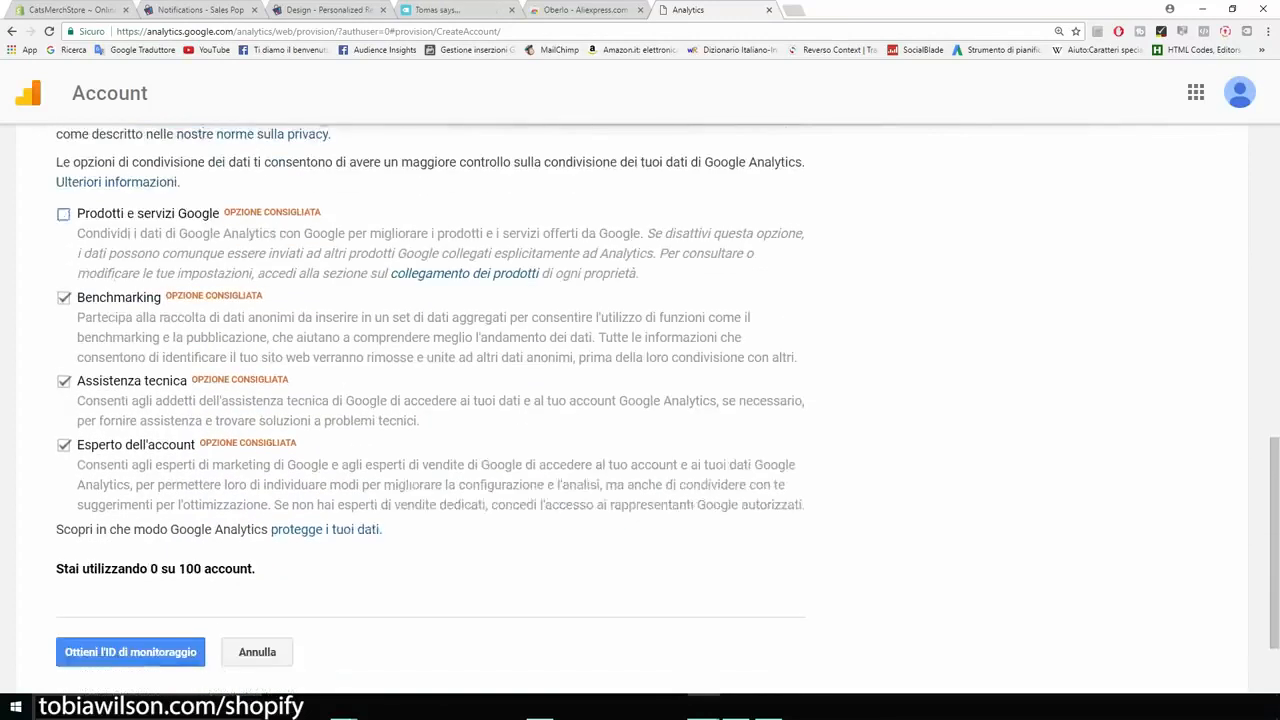
left_click(64, 298)
left_click(64, 381)
left_click(64, 445)
scroll(640, 400, "up", 3)
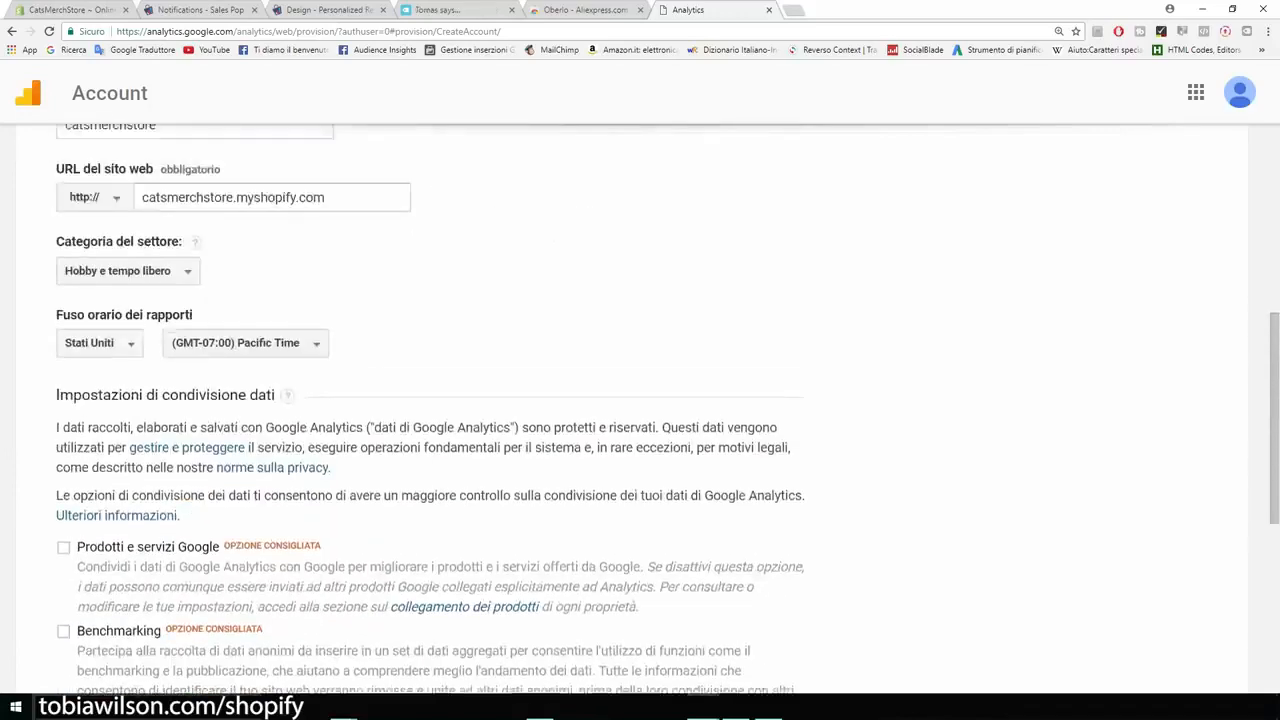
scroll(640, 400, "down", 5)
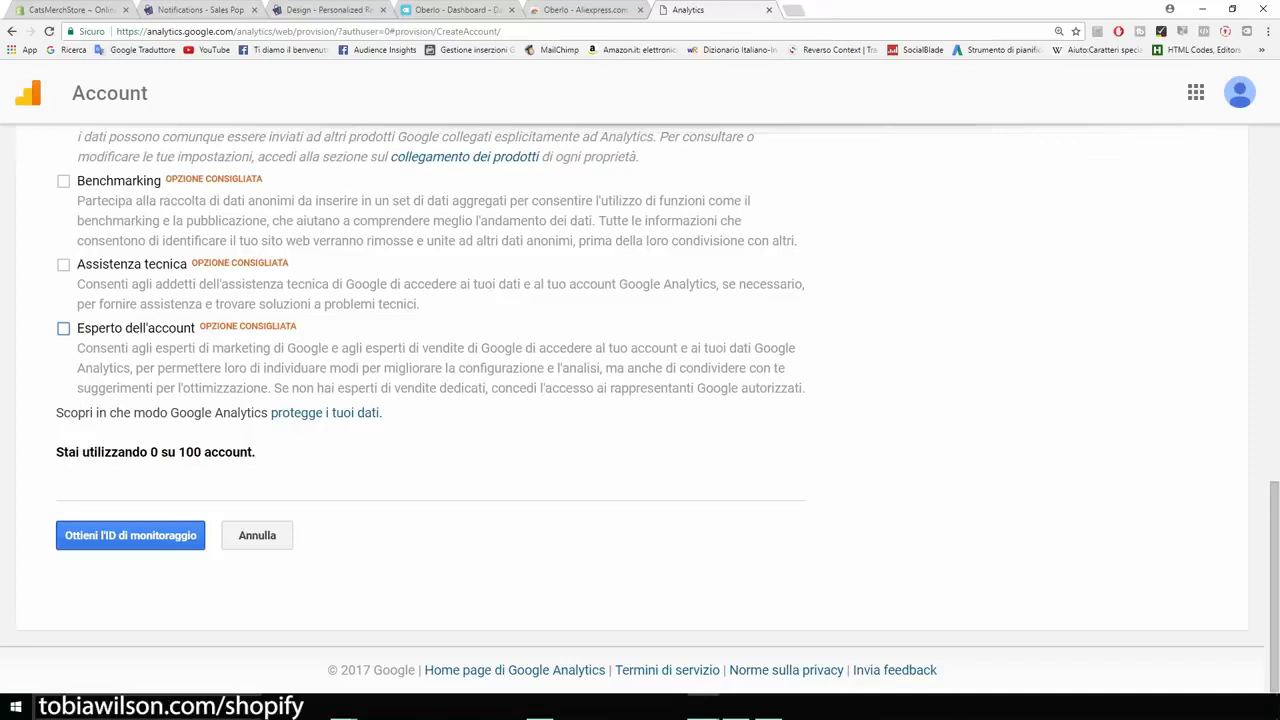
Step: Request the tracking ID and accept the Google Analytics terms of service for the United States
left_click(130, 535)
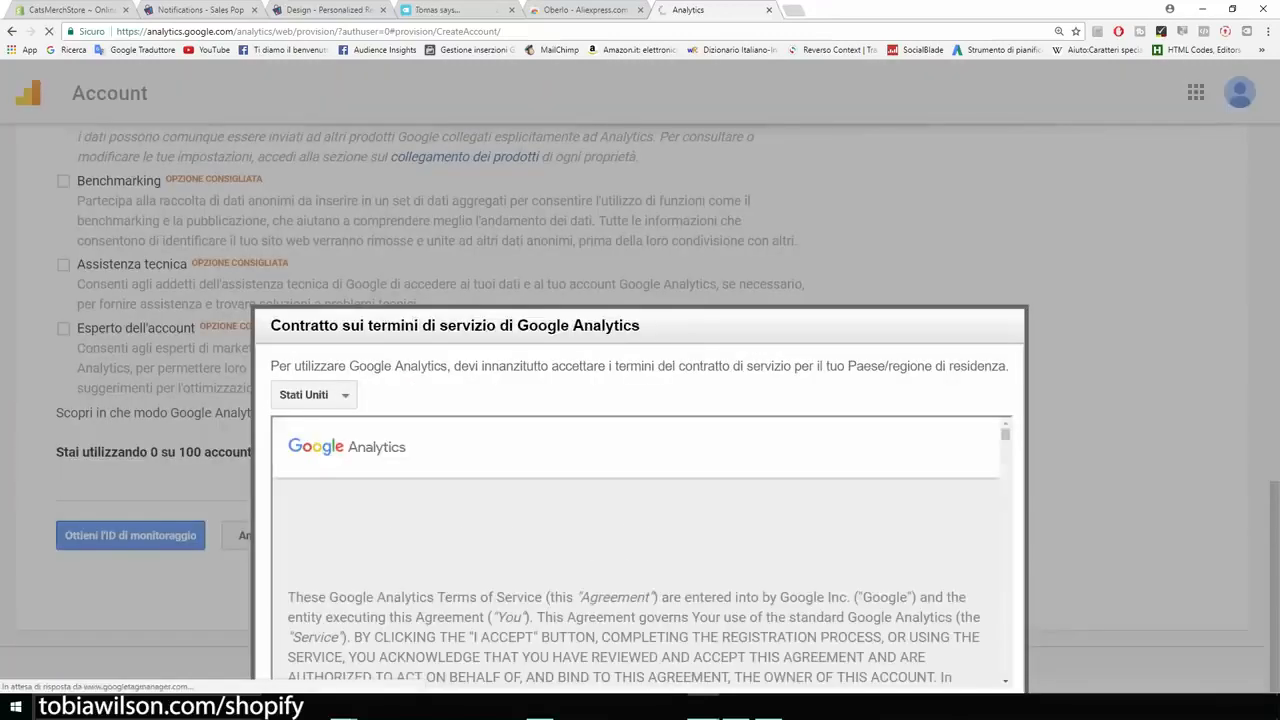
scroll(636, 552, "down", 10)
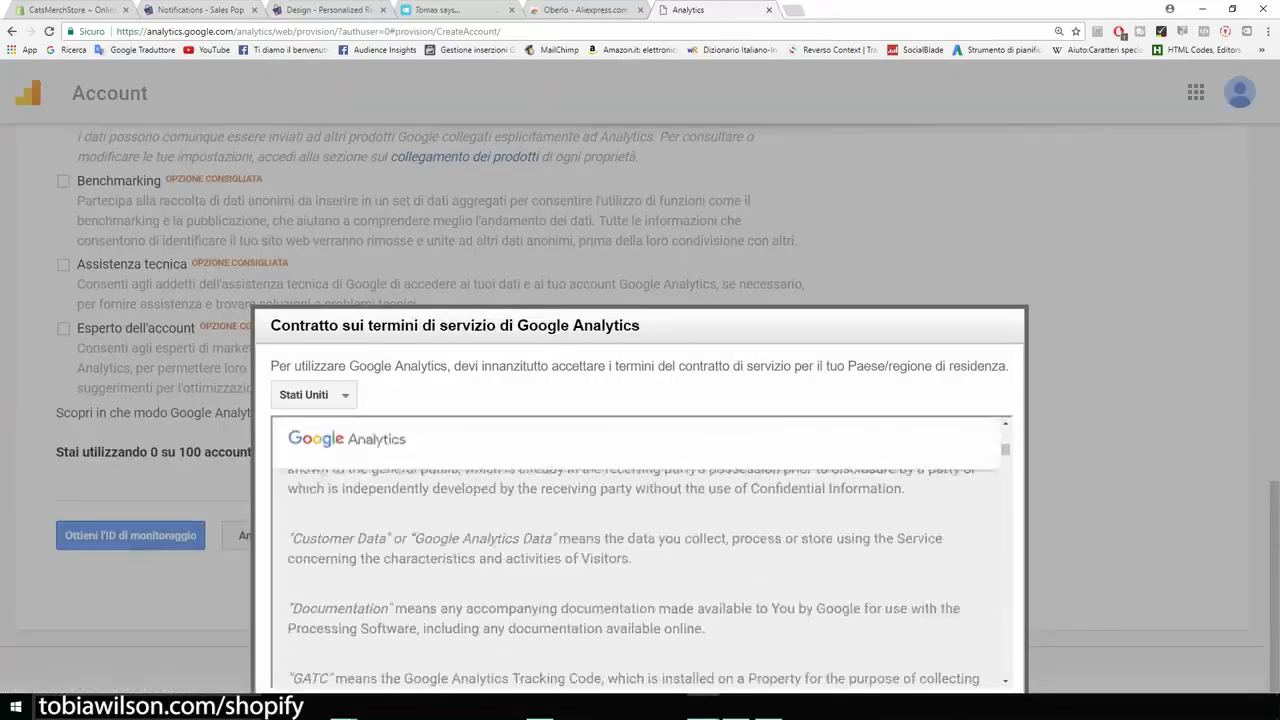
scroll(636, 552, "down", 20)
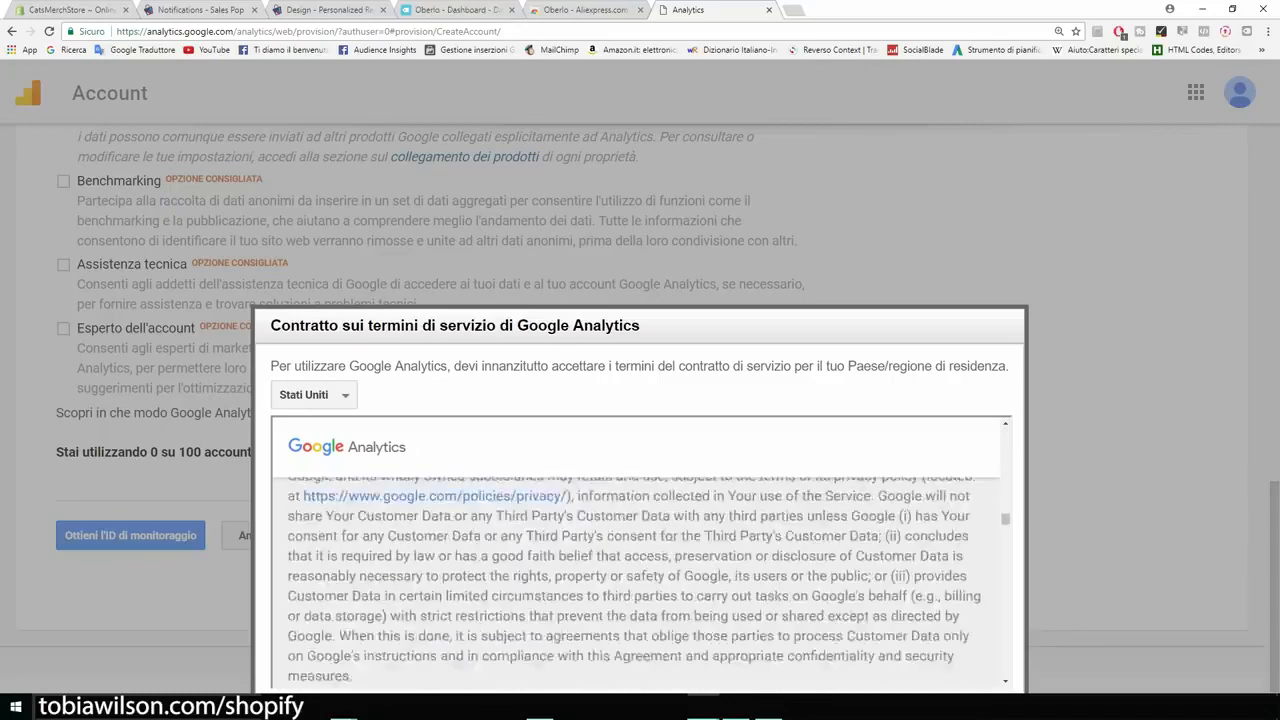
key("ctrl+minus")
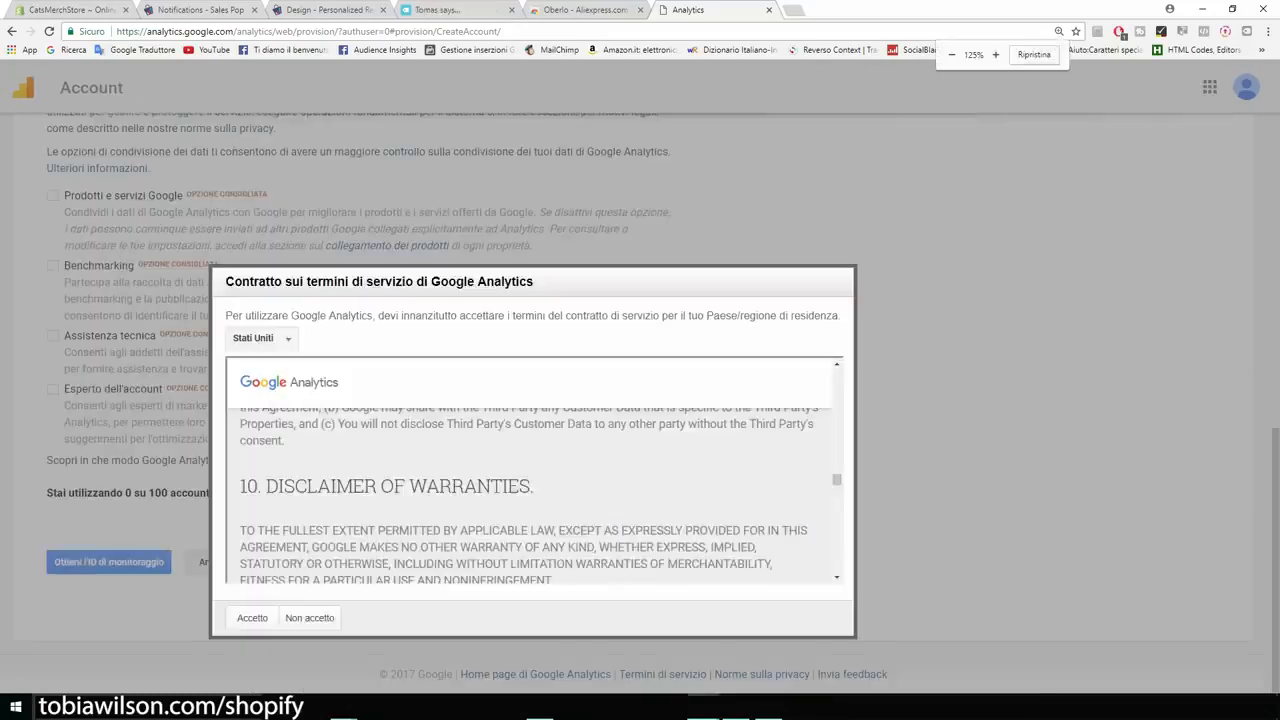
scroll(527, 496, "down", 20)
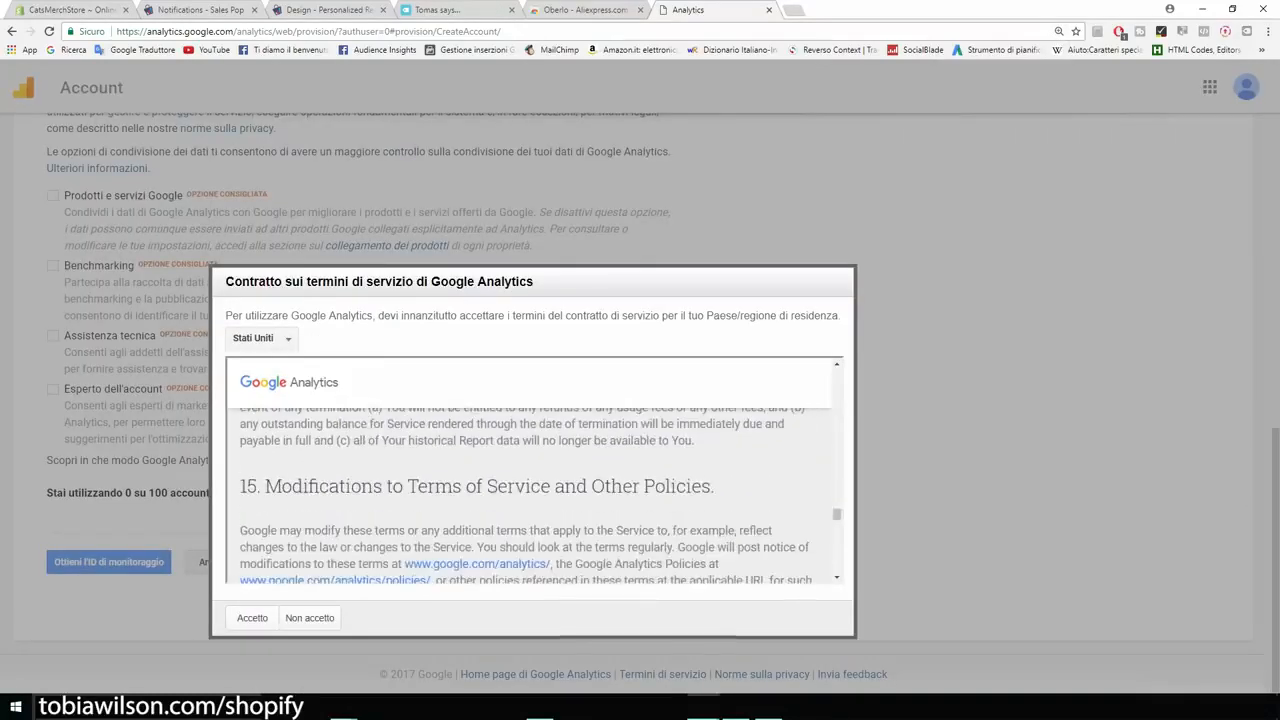
left_click(252, 618)
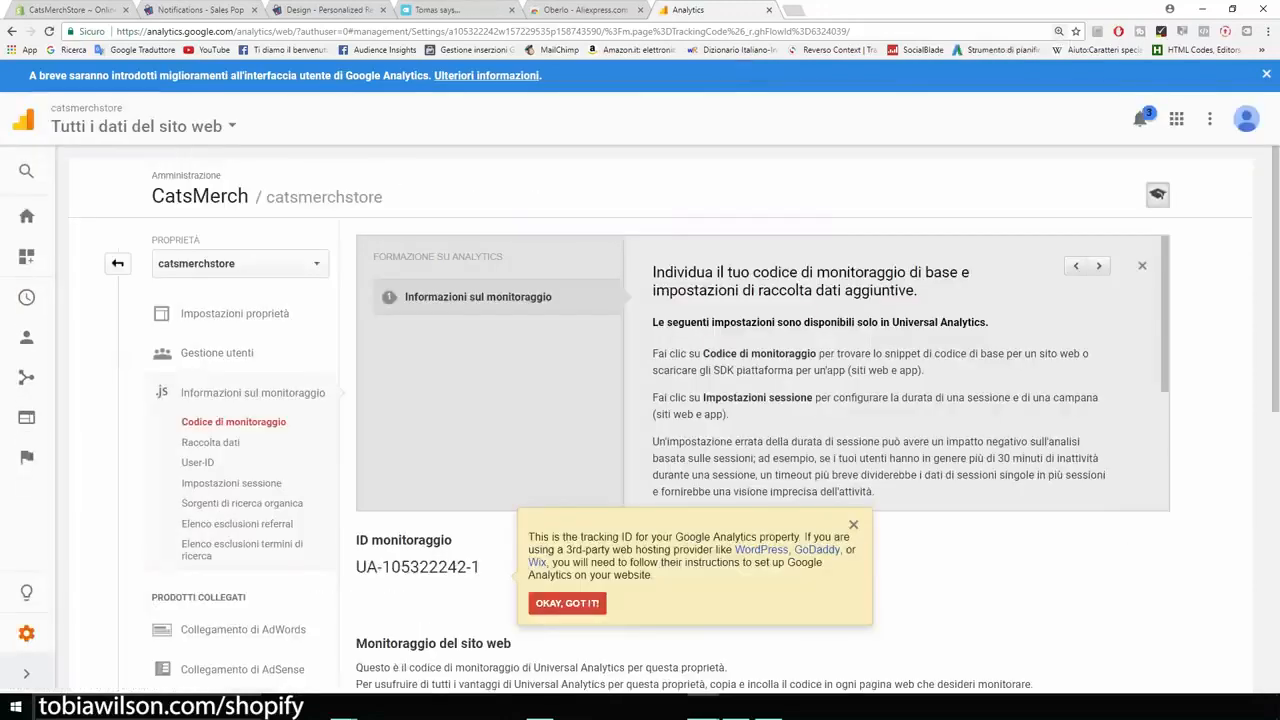
Step: Copy the complete website tracking script for the catsmerchstore property
scroll(760, 380, "down", 3)
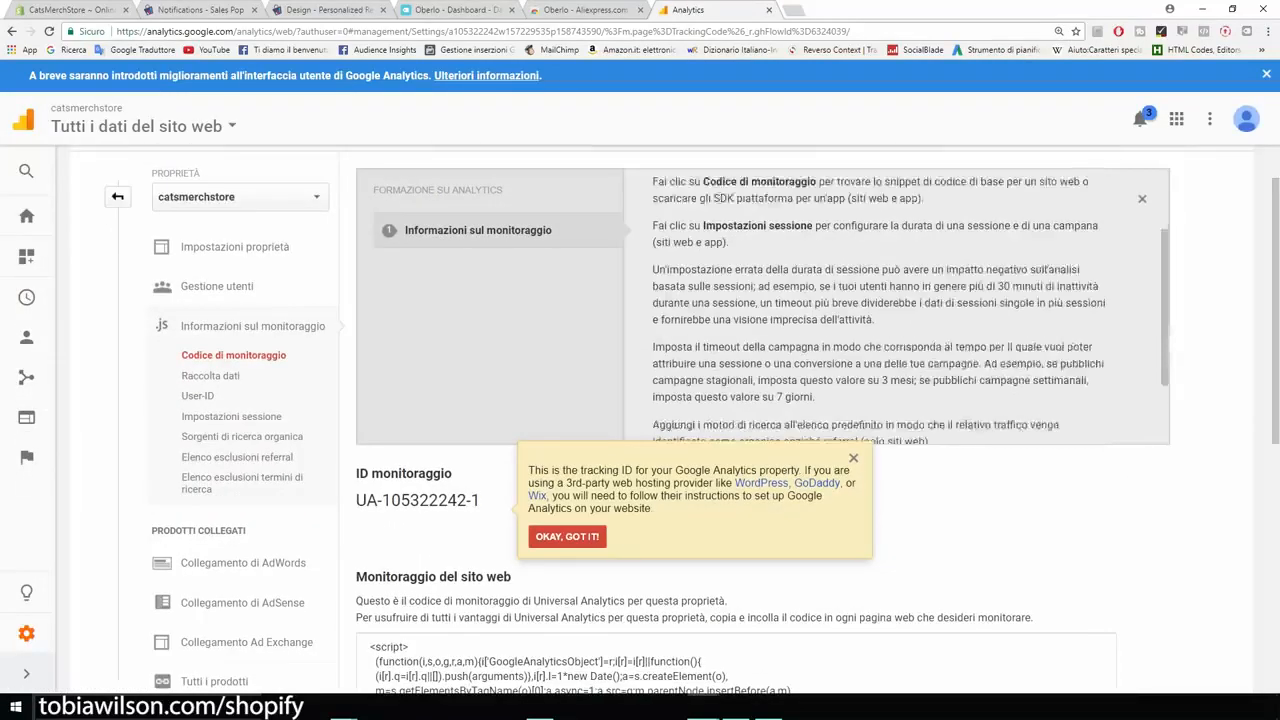
scroll(760, 420, "down", 5)
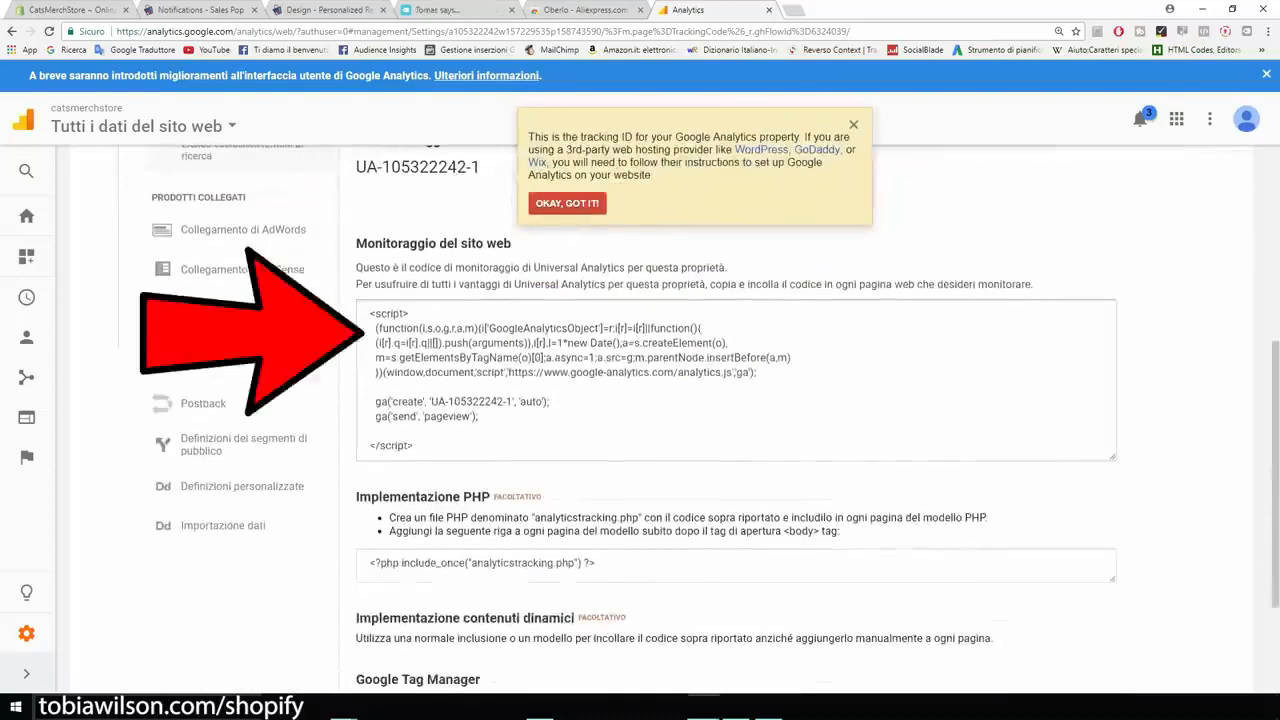
left_click(736, 380)
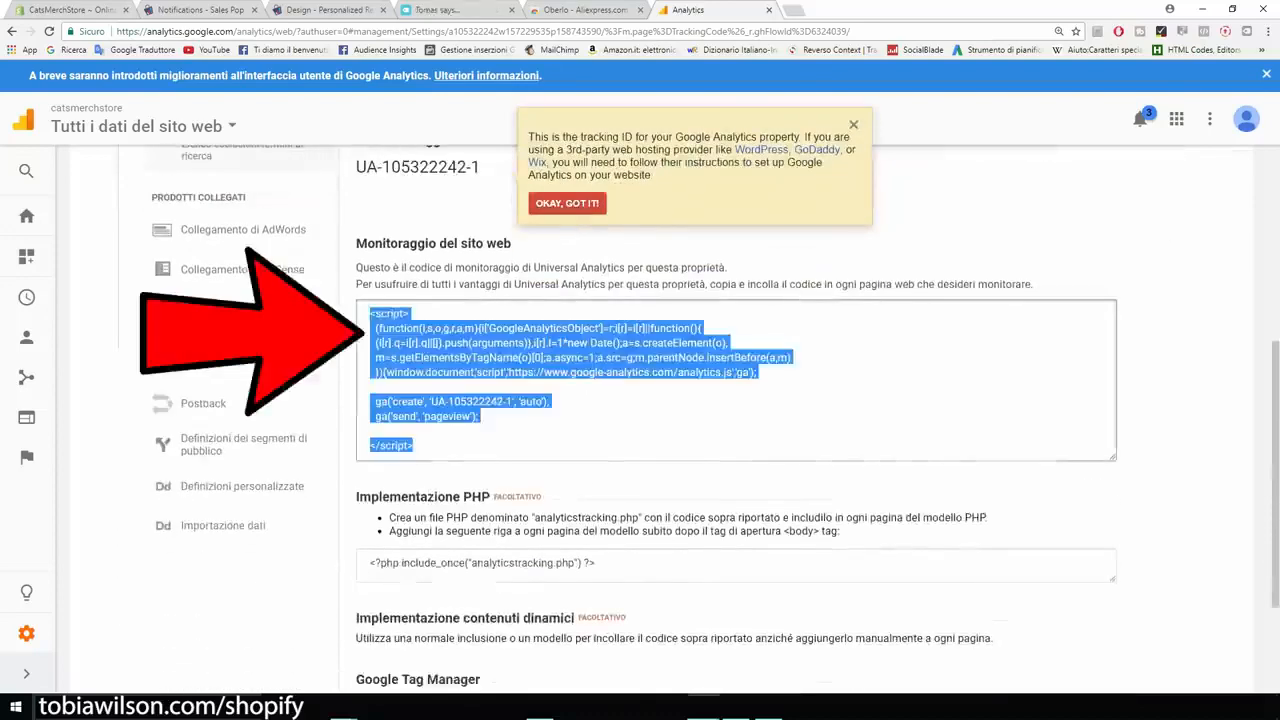
right_click(446, 352)
left_click(480, 364)
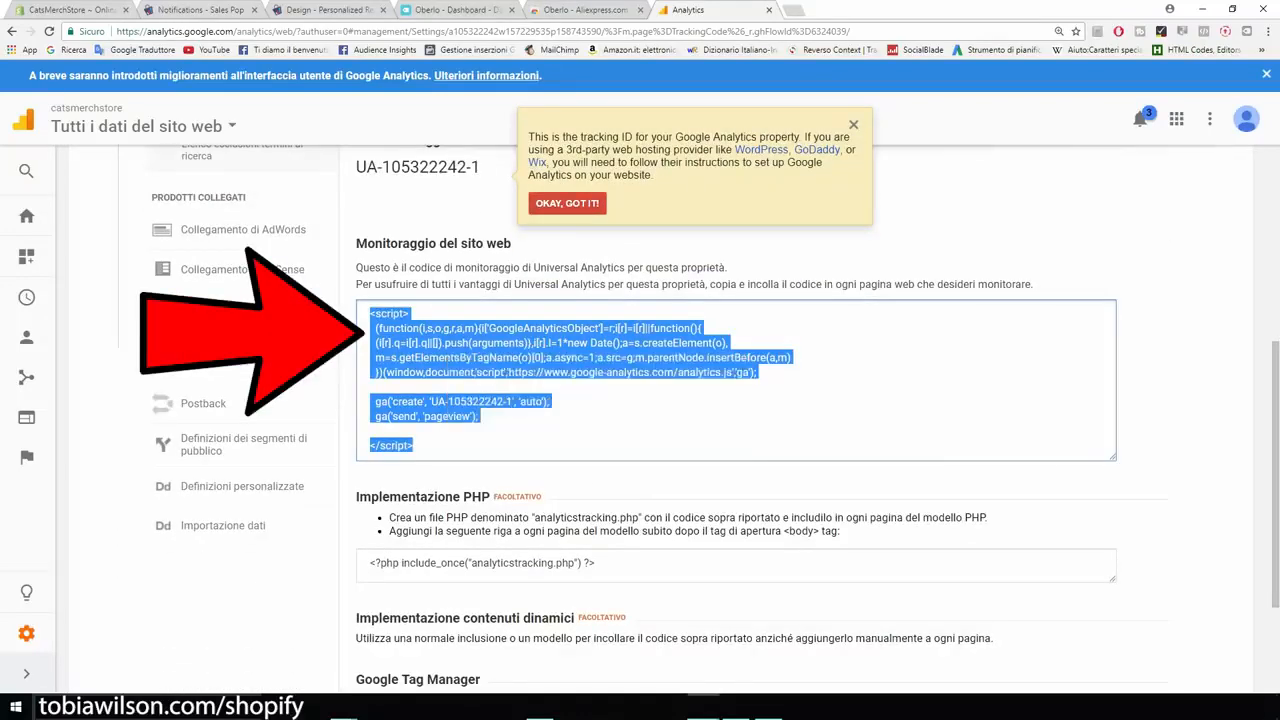
Step: Switch to the Shopify store preferences, paste the tracking script as the Google Analytics account code and save
left_click(80, 10)
left_click(920, 437)
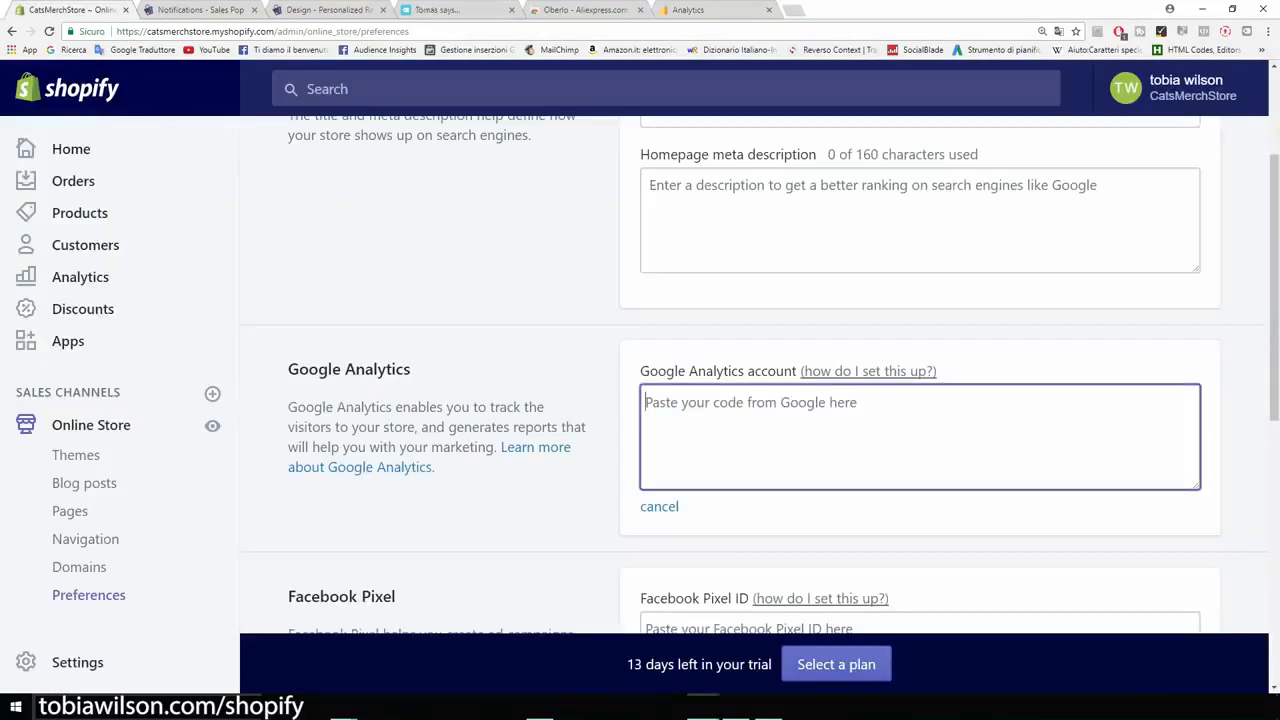
key("ctrl+v")
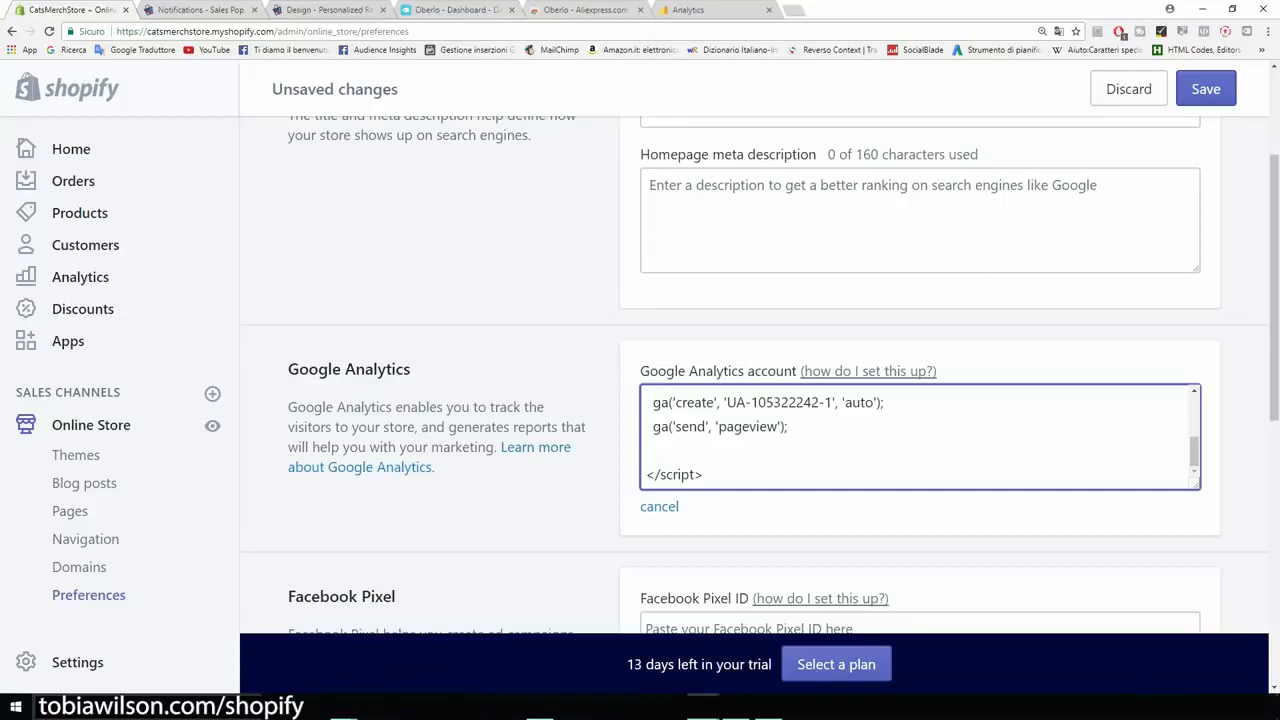
left_click(1206, 89)
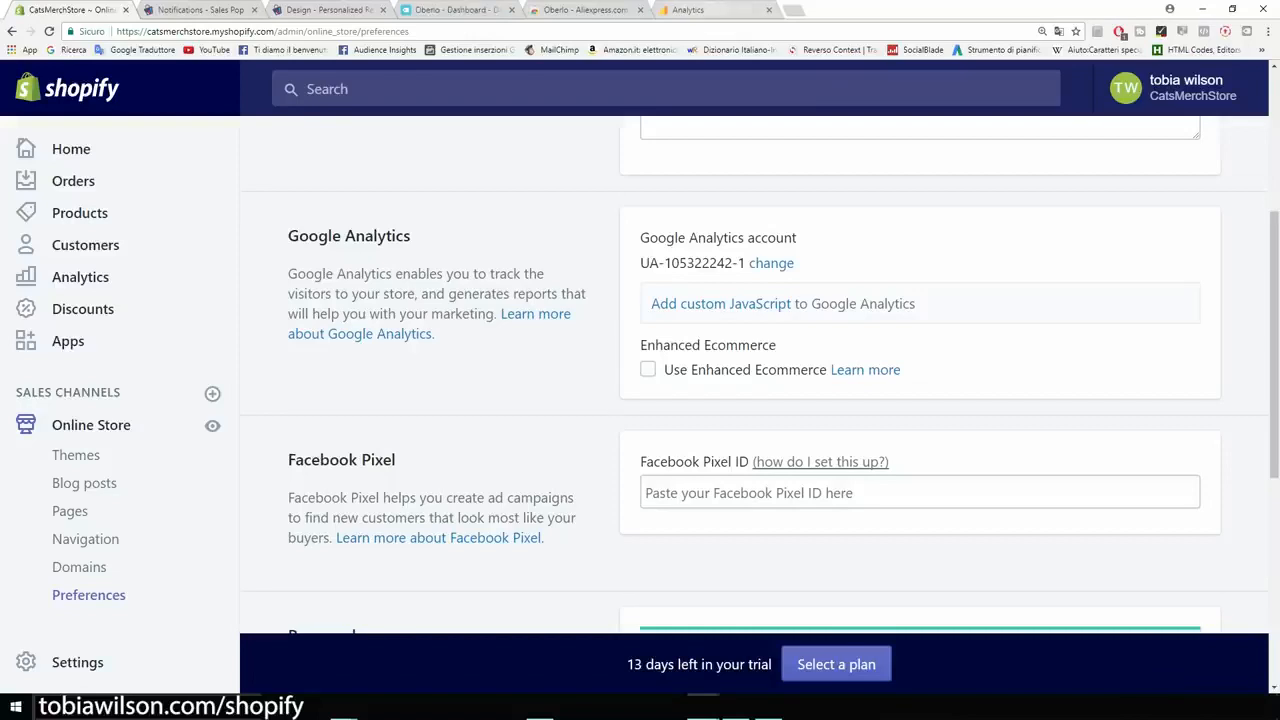
Step: Switch to Google Analytics and look over the report overview on the home page
left_click(698, 8)
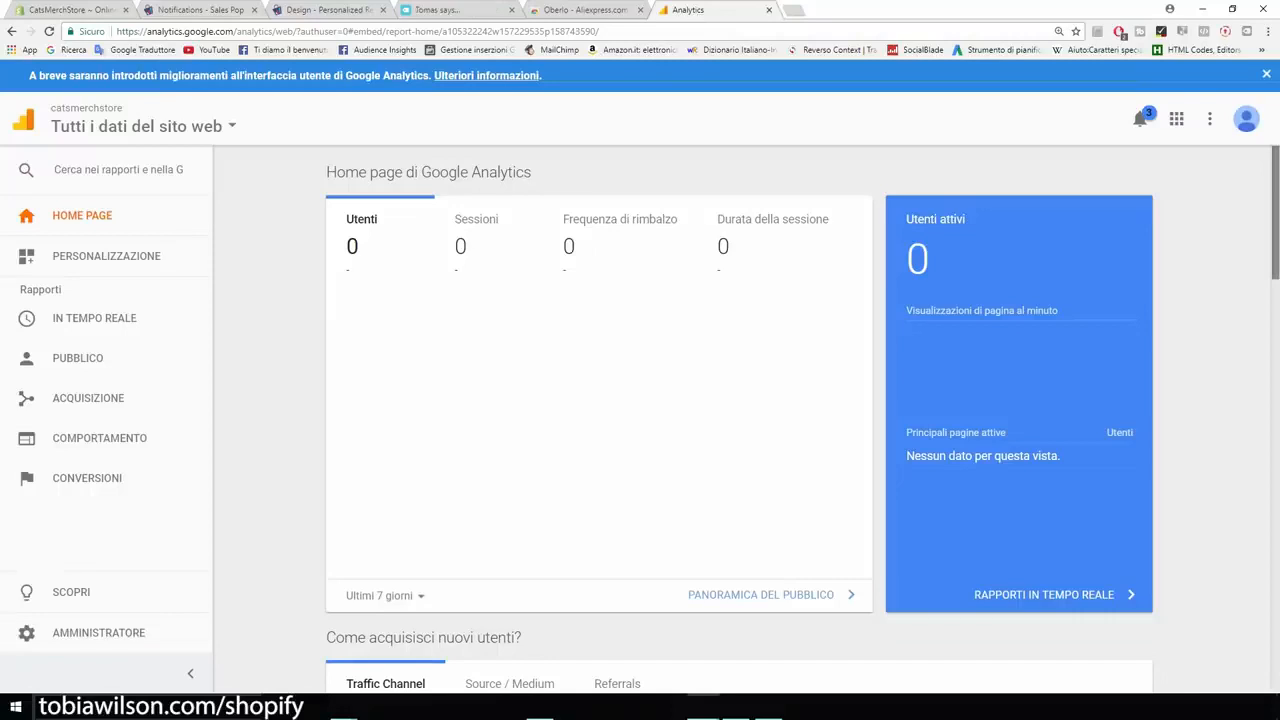
scroll(740, 420, "down", 5)
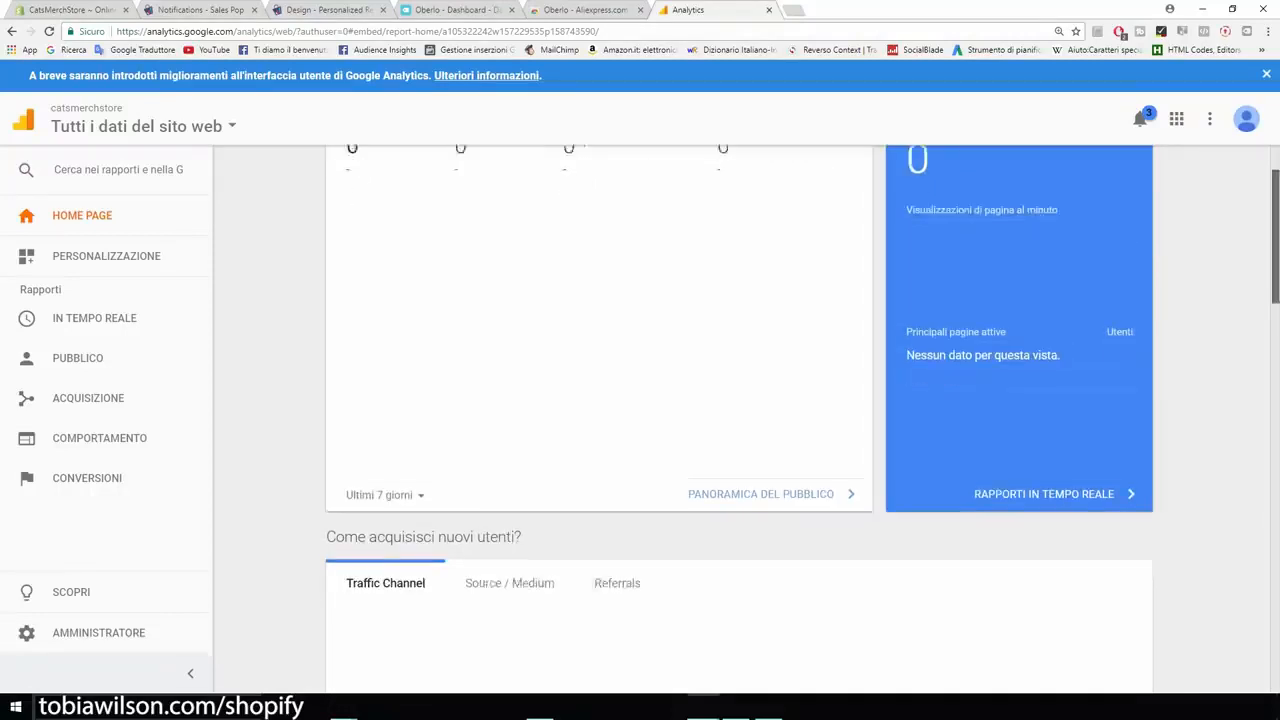
scroll(740, 420, "up", 5)
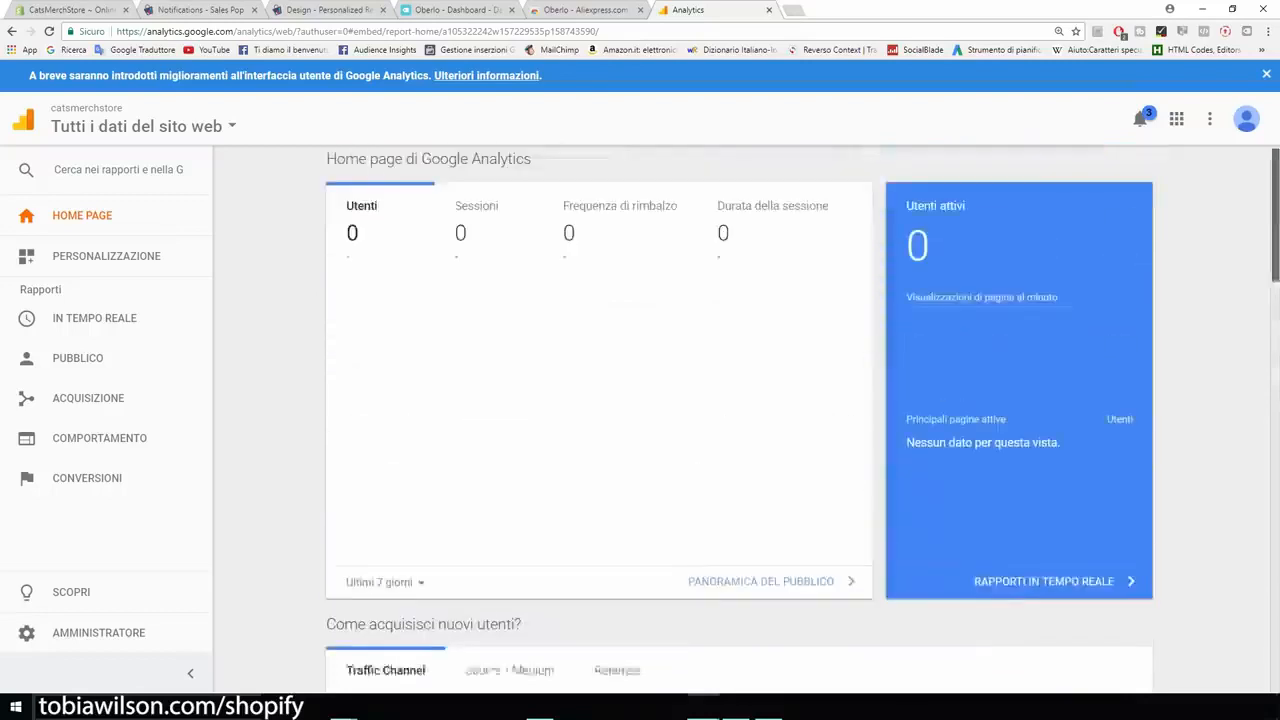
left_click_drag(532, 173, 472, 173)
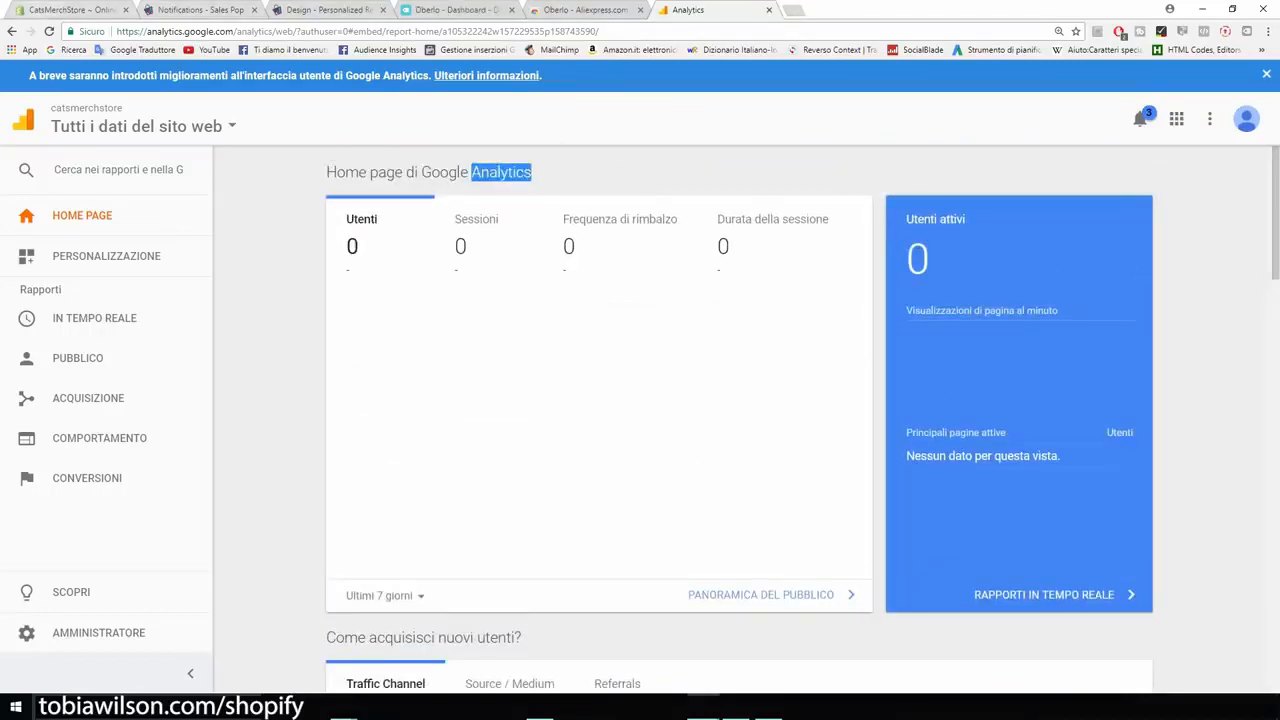
Step: Switch back to the Shopify preferences and examine the Facebook Pixel and password page settings
left_click(70, 11)
scroll(760, 374, "down", 2)
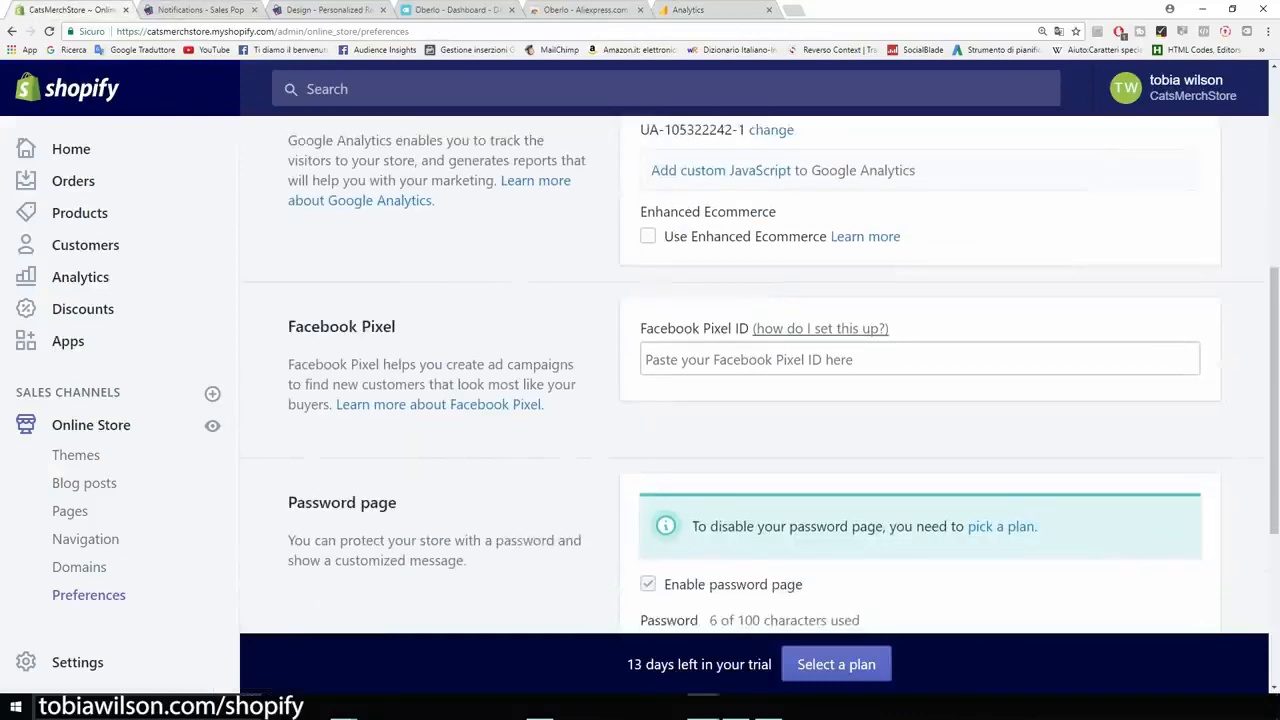
left_click_drag(688, 328, 640, 328)
left_click_drag(728, 329, 736, 329)
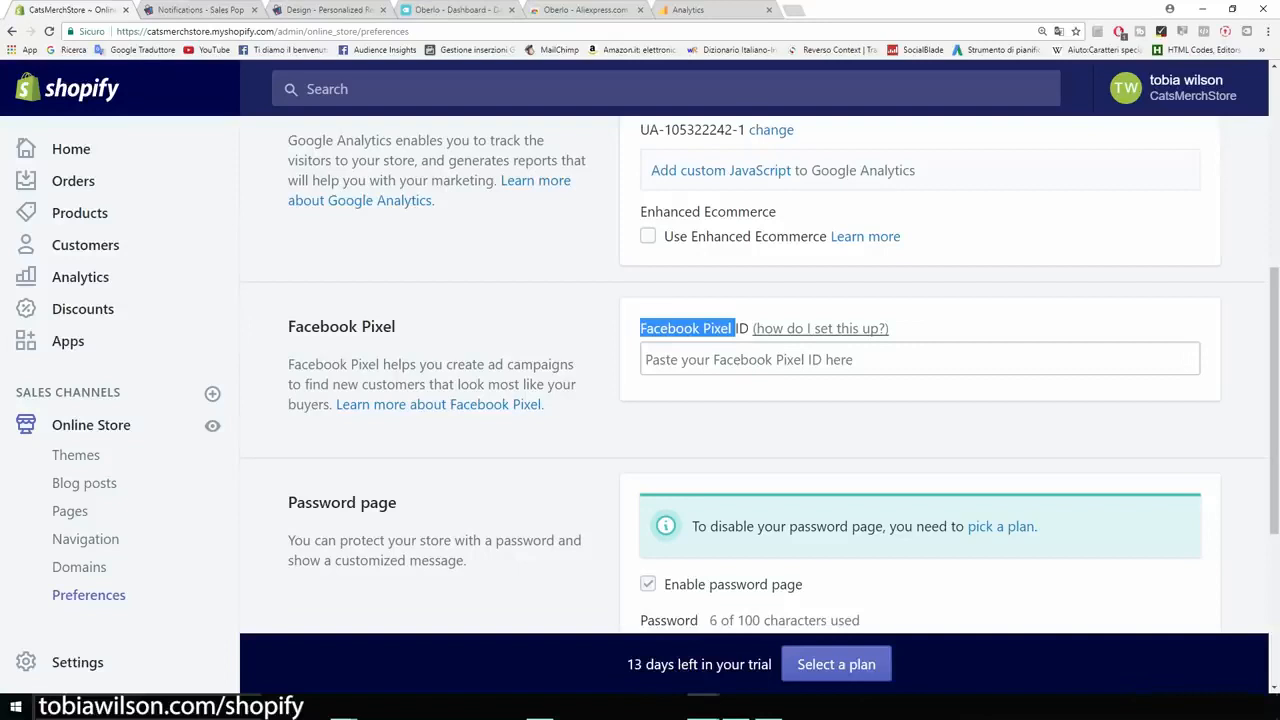
scroll(760, 377, "down", 2)
scroll(760, 377, "down", 2)
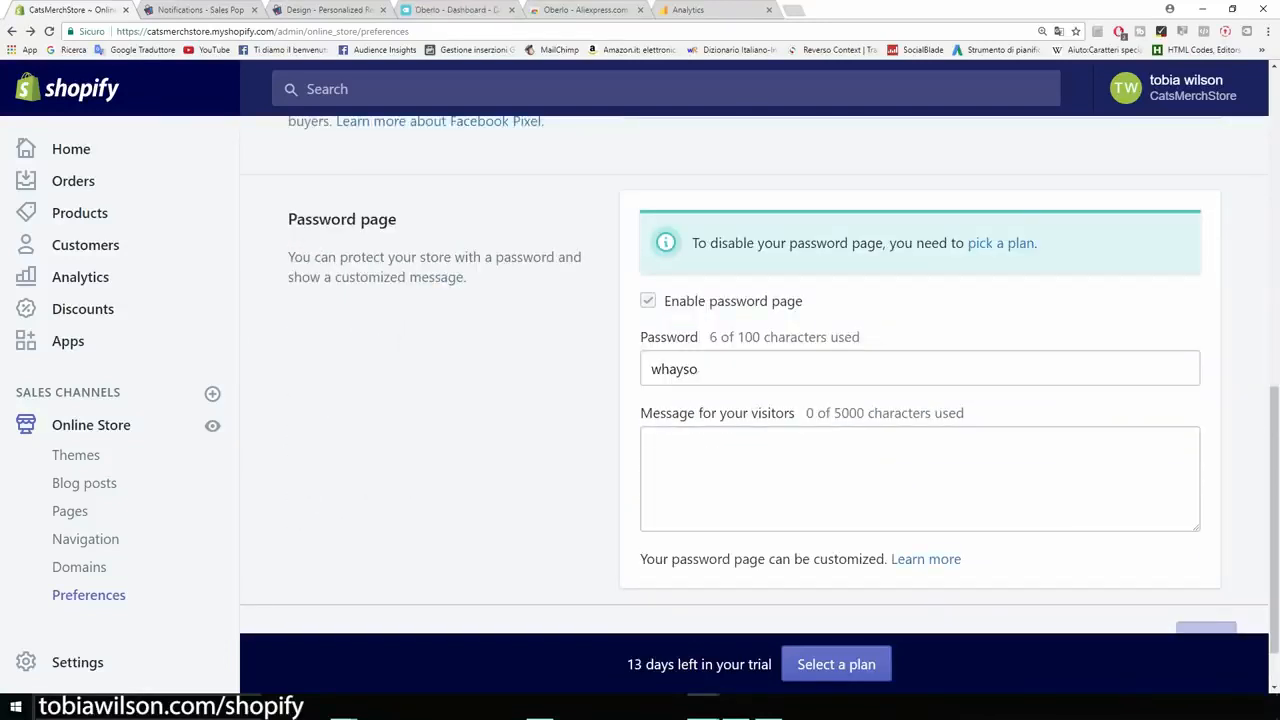
scroll(760, 377, "down", 1)
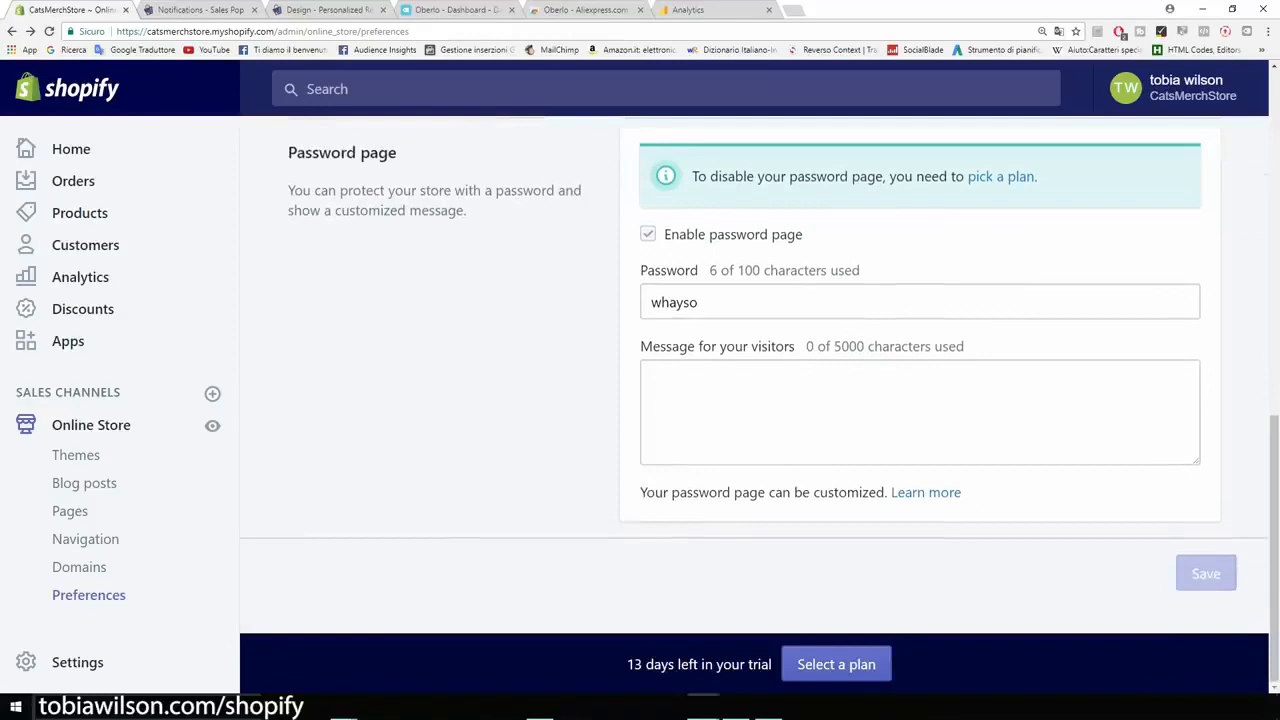
left_click_drag(398, 152, 288, 152)
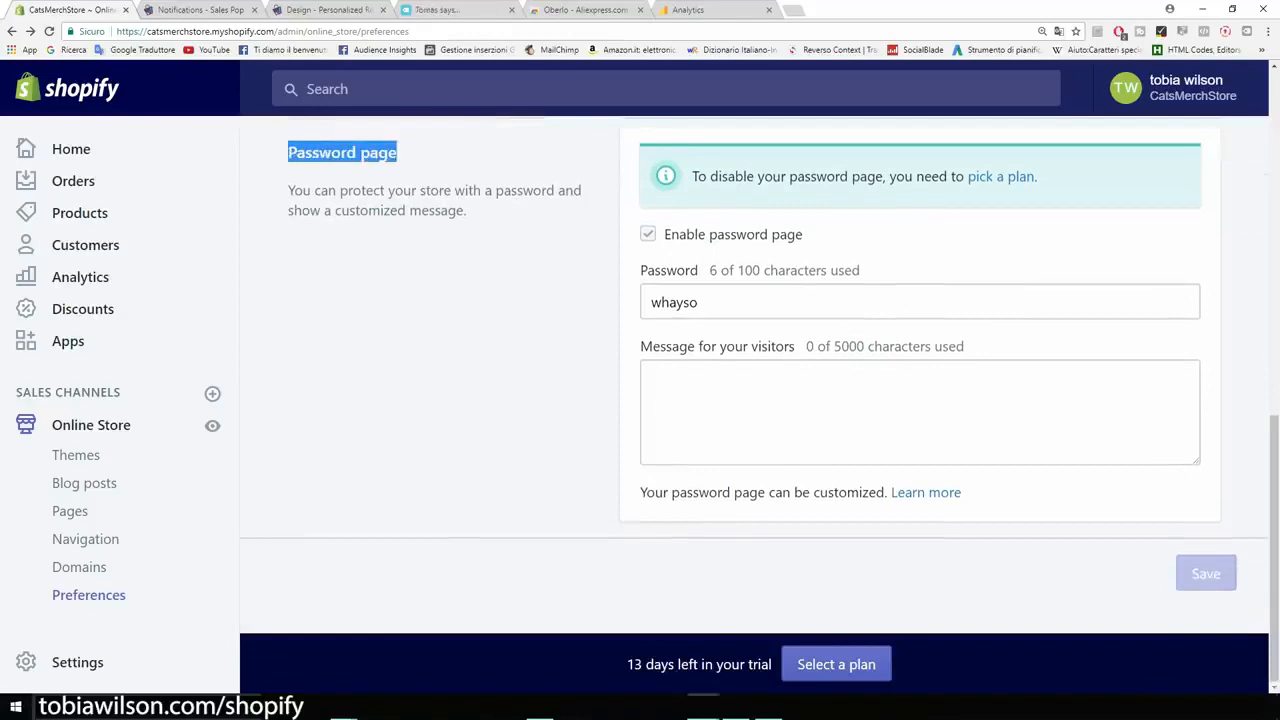
left_click(400, 240)
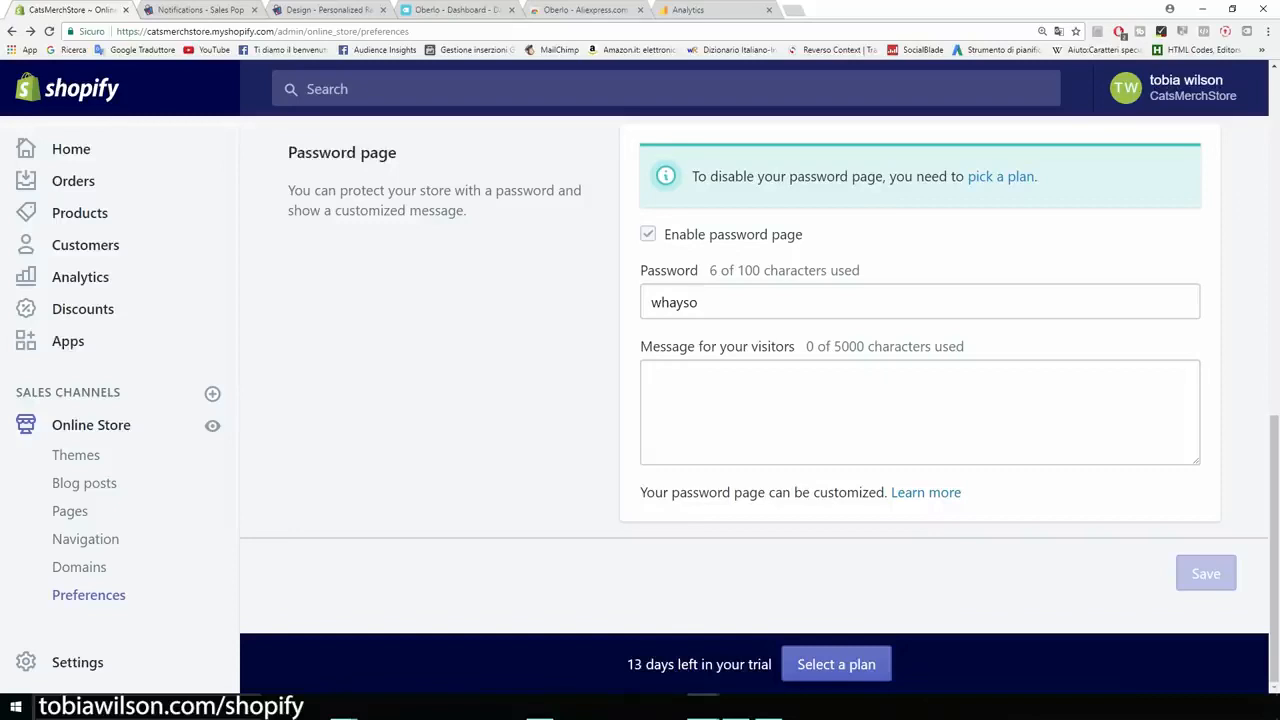
Step: Open the plan selection for the store and compare the prices and features of the three Shopify plans
left_click(1001, 177)
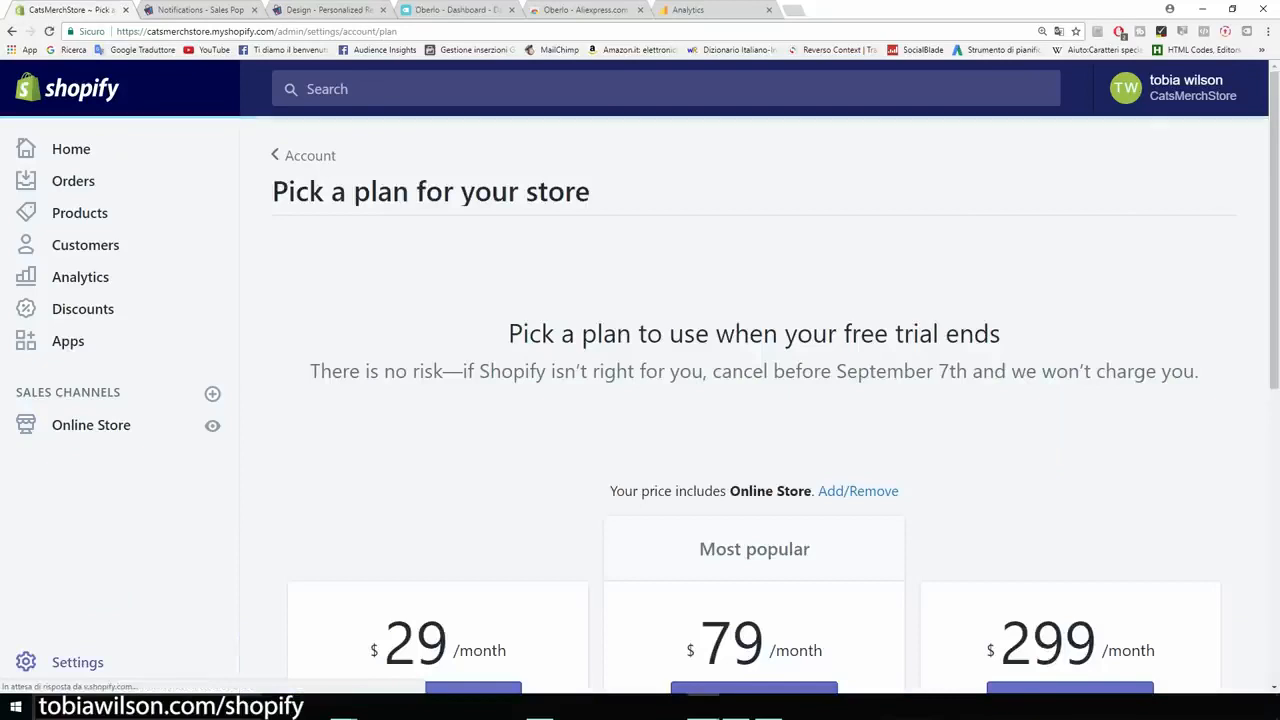
scroll(775, 400, "down", 2)
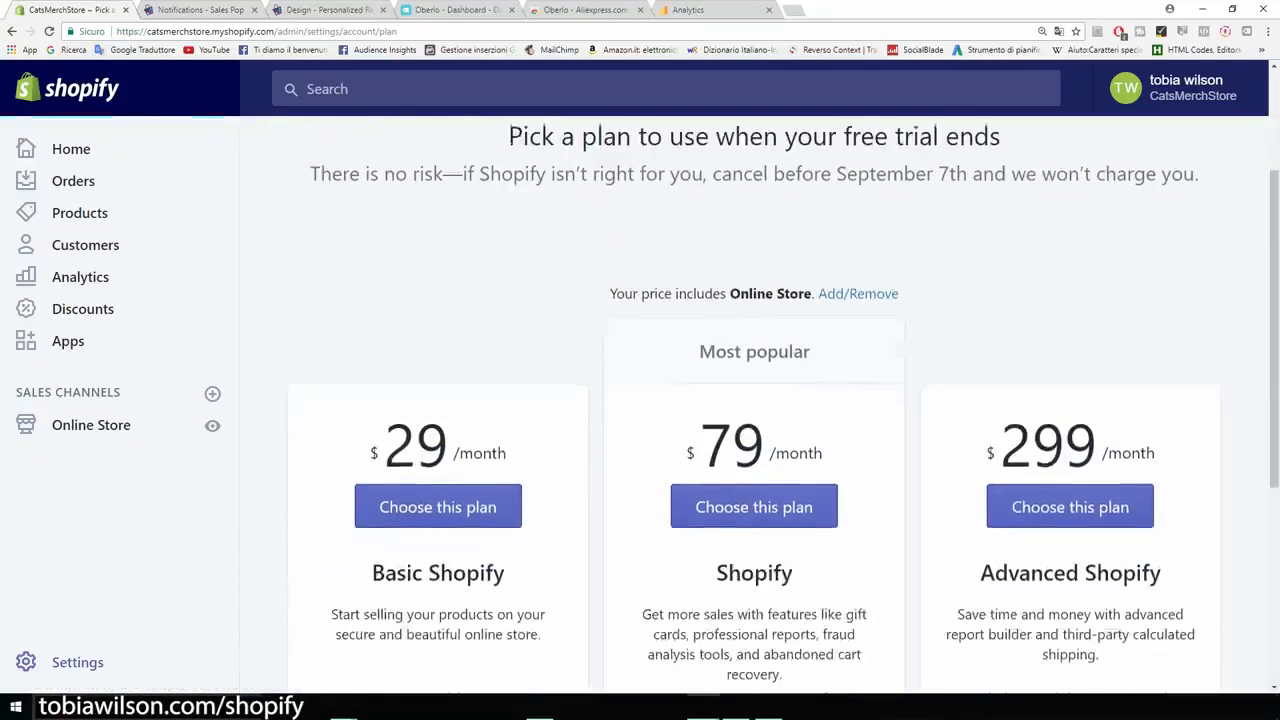
scroll(754, 400, "down", 1)
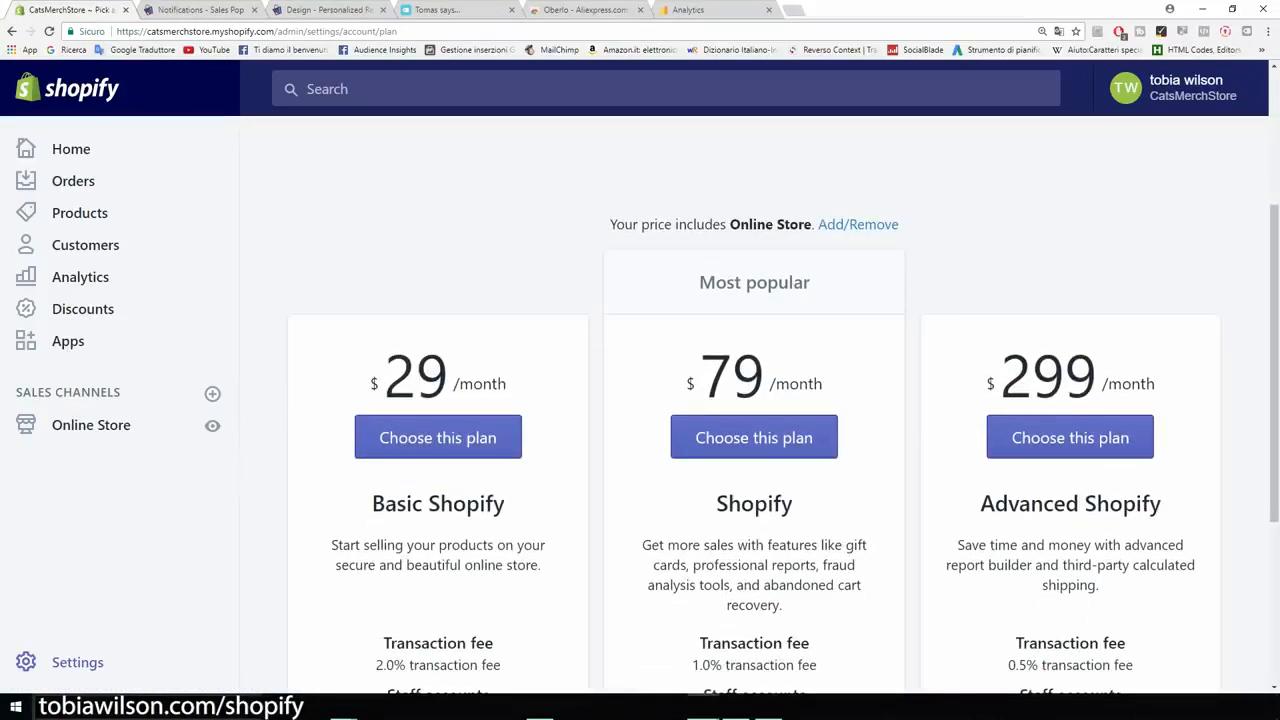
left_click_drag(506, 384, 370, 384)
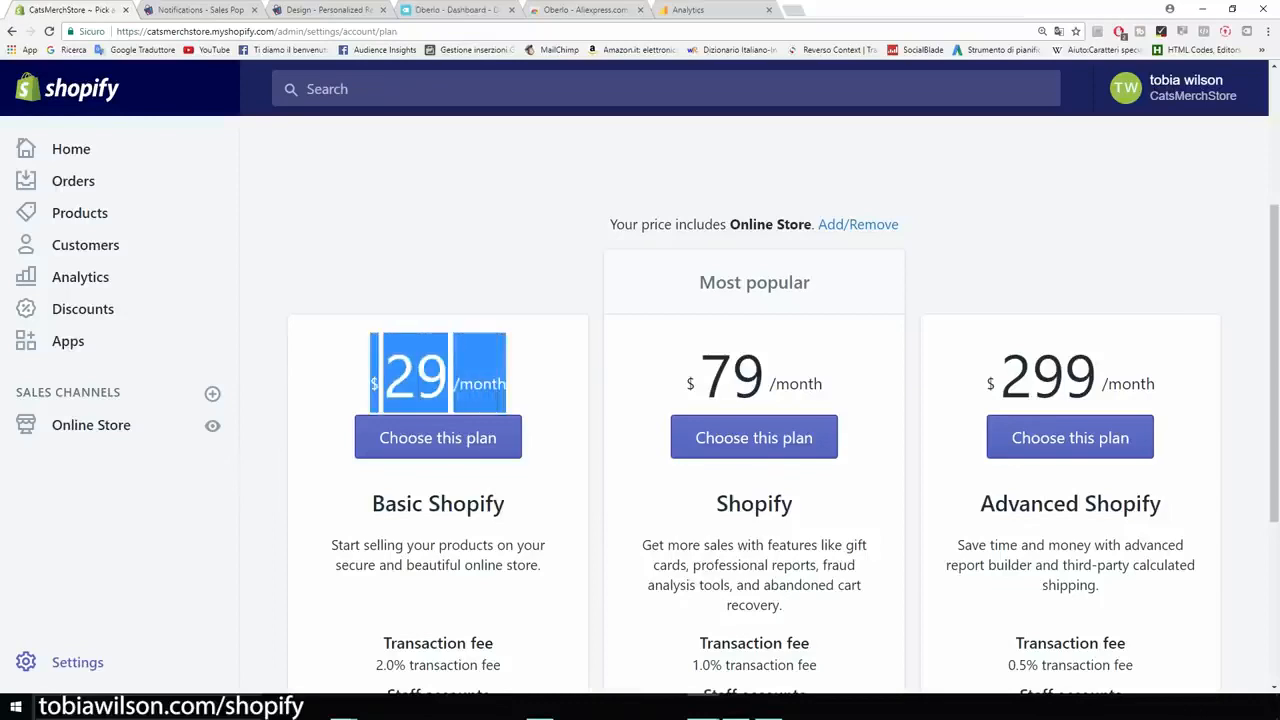
left_click(498, 400)
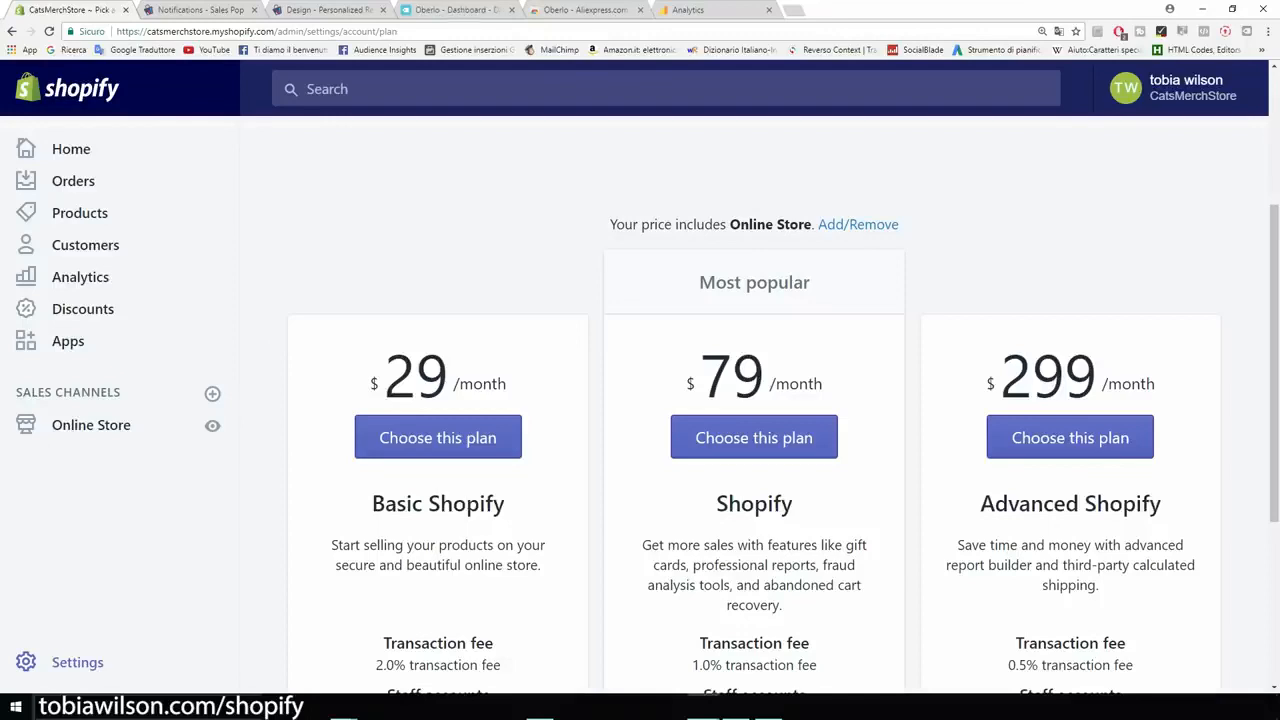
scroll(754, 400, "down", 1)
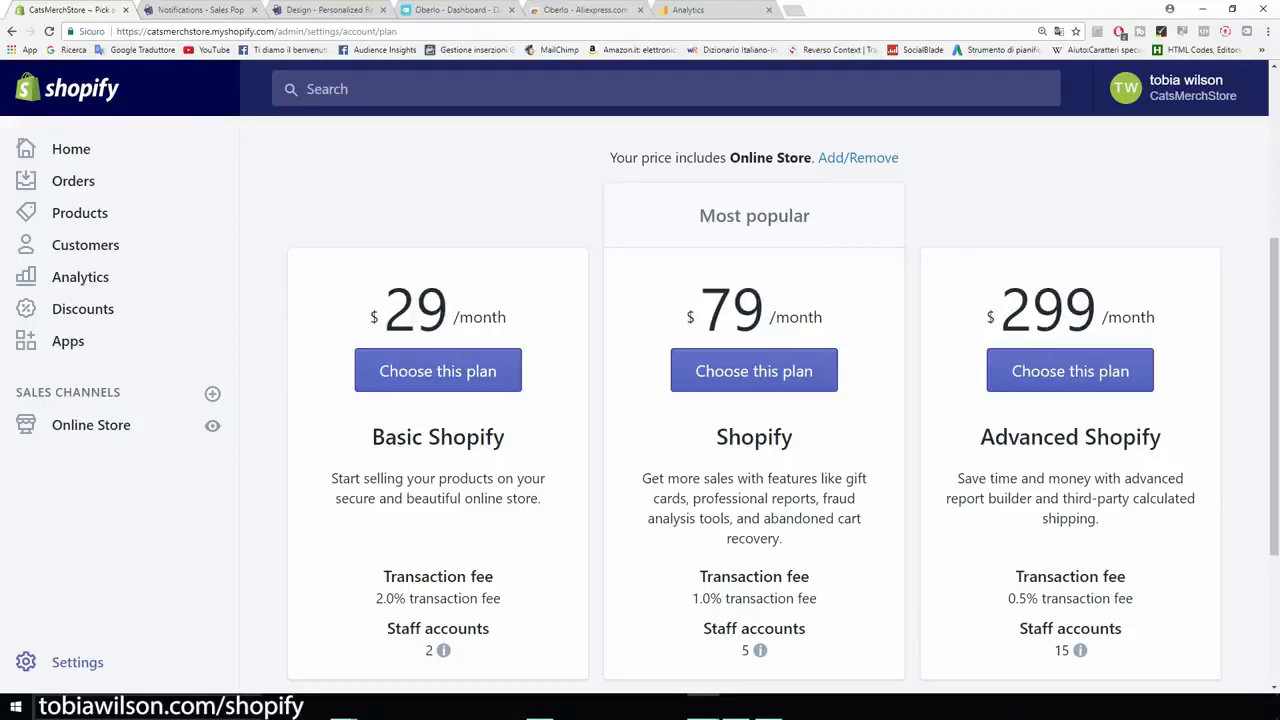
scroll(754, 411, "down", 1)
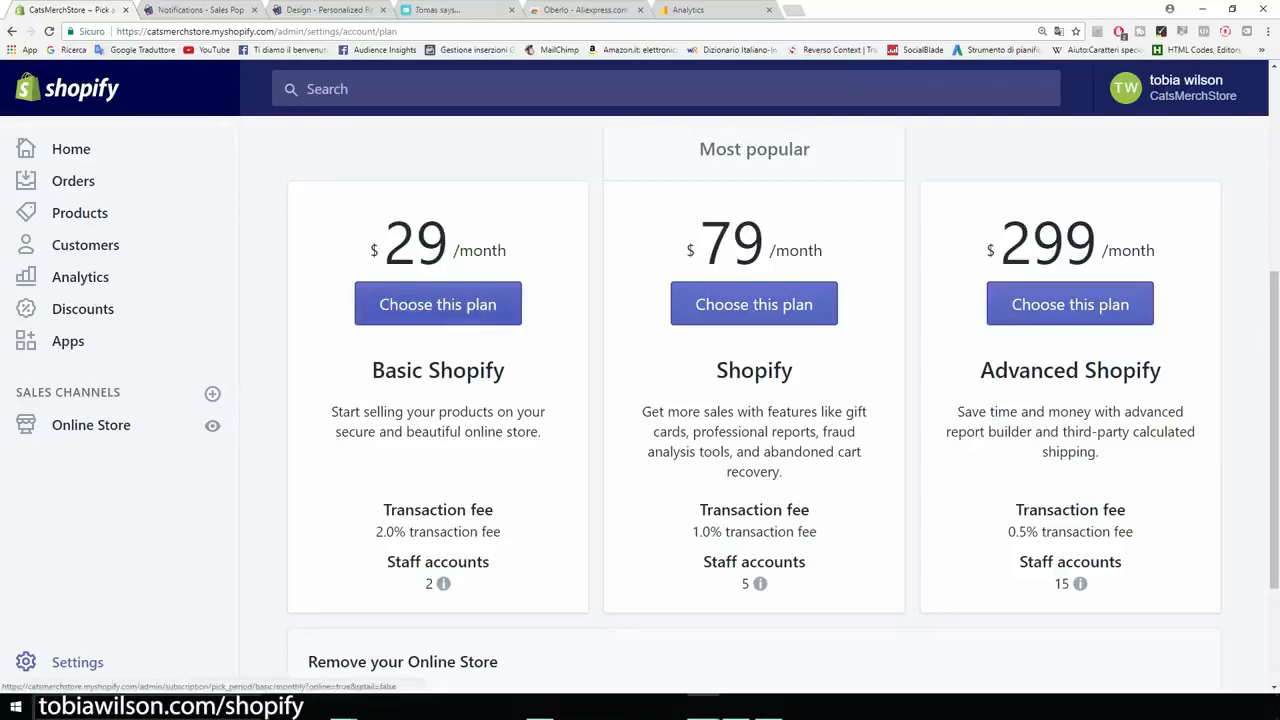
Step: Choose the Basic Shopify plan at $29 per month and review the card and billing address fields
left_click(437, 304)
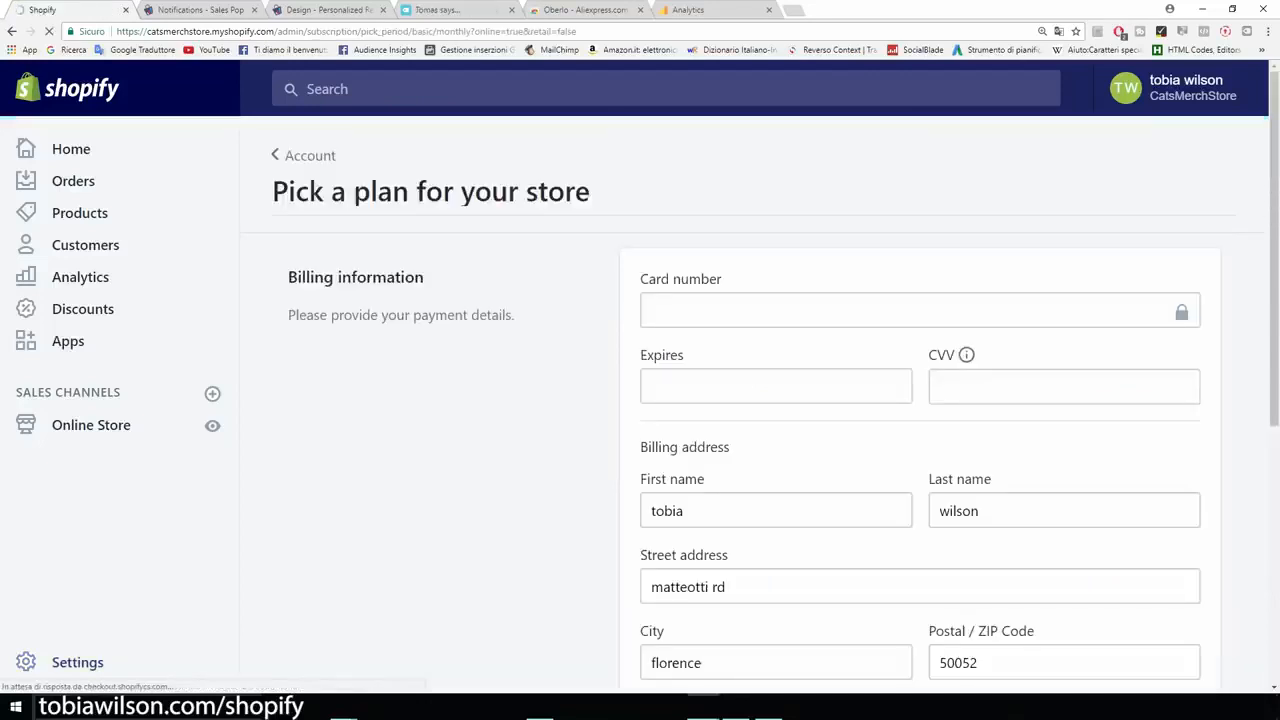
scroll(754, 402, "down", 1)
scroll(754, 402, "down", 1)
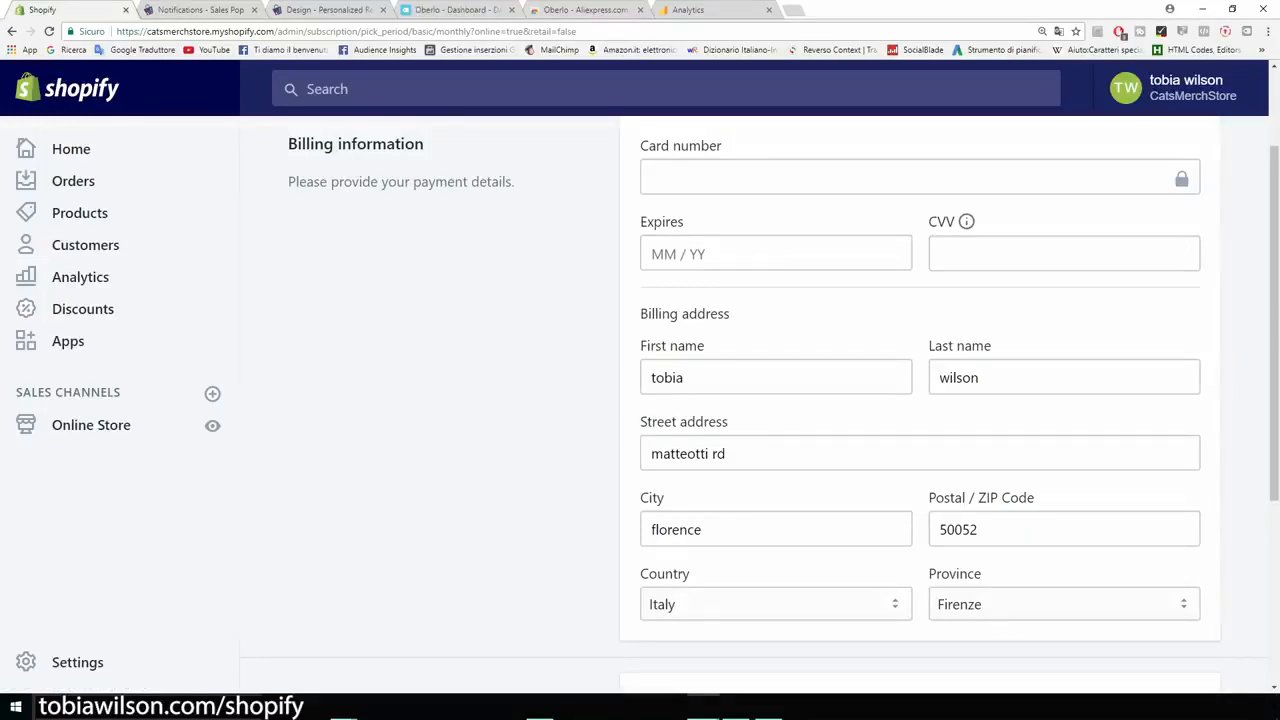
scroll(754, 402, "up", 2)
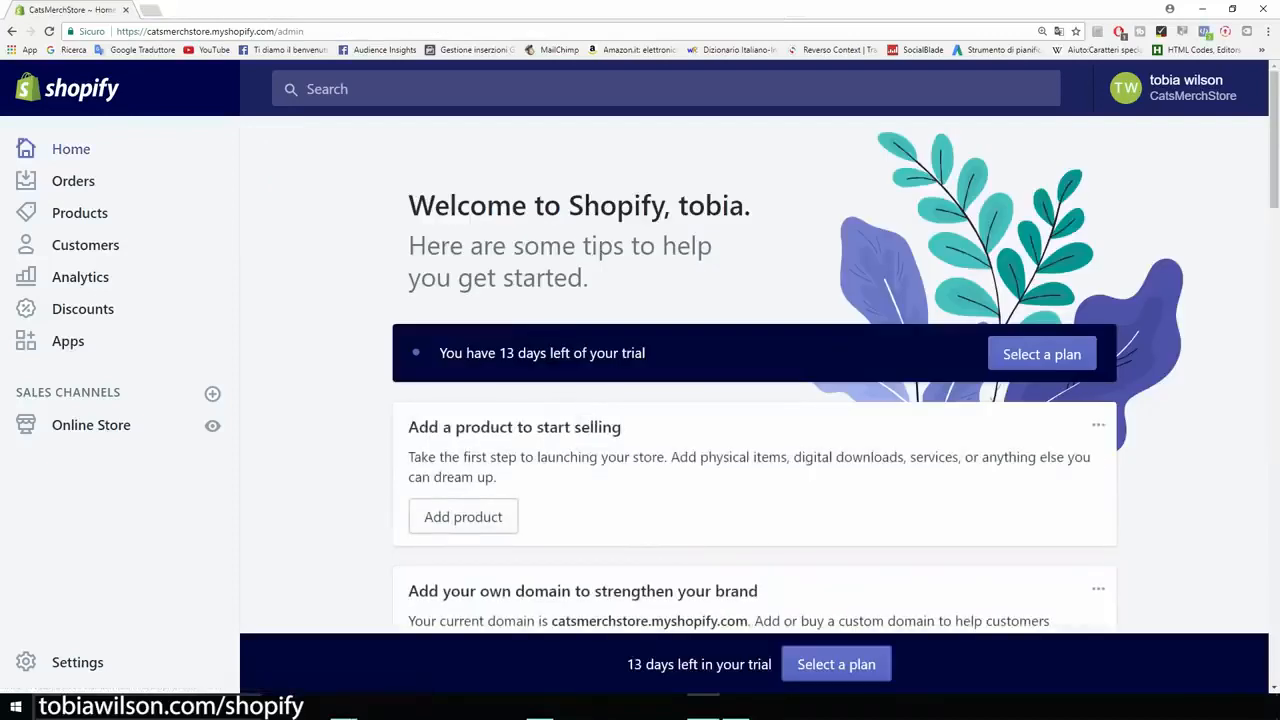
Step: Open the general store settings and change the store name to "Cat Lovers"
left_click(26, 662)
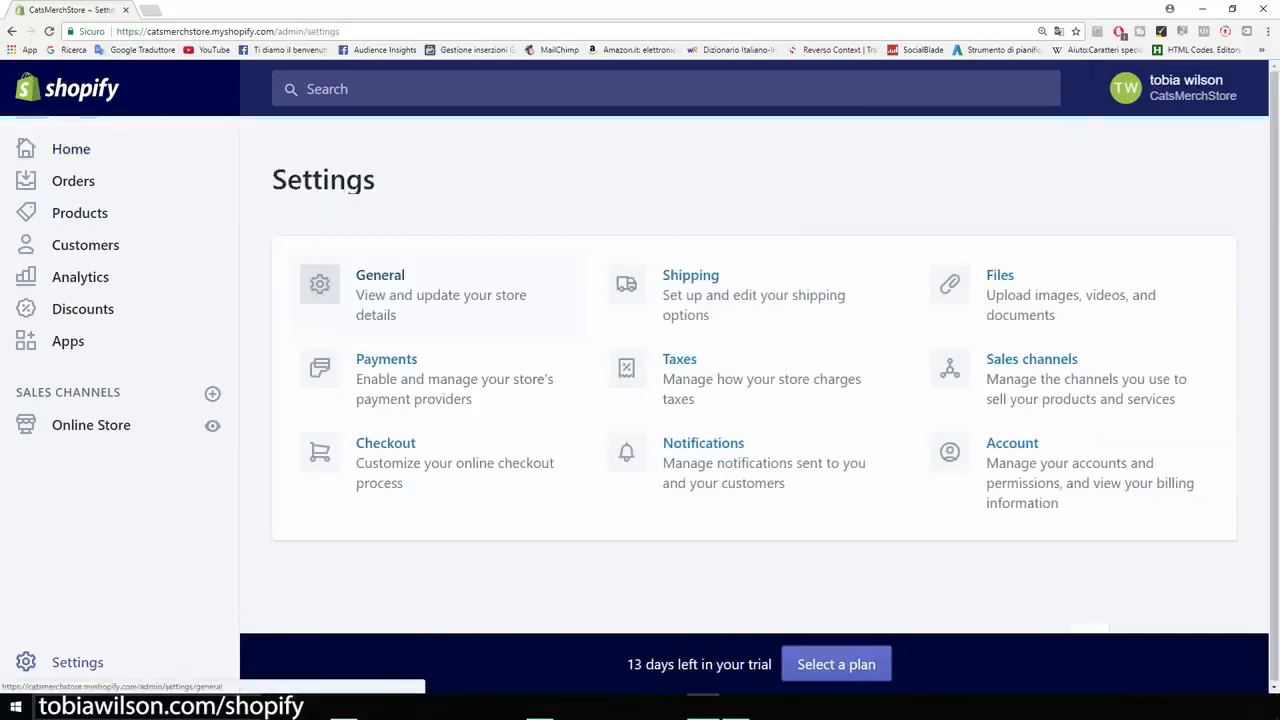
left_click(380, 276)
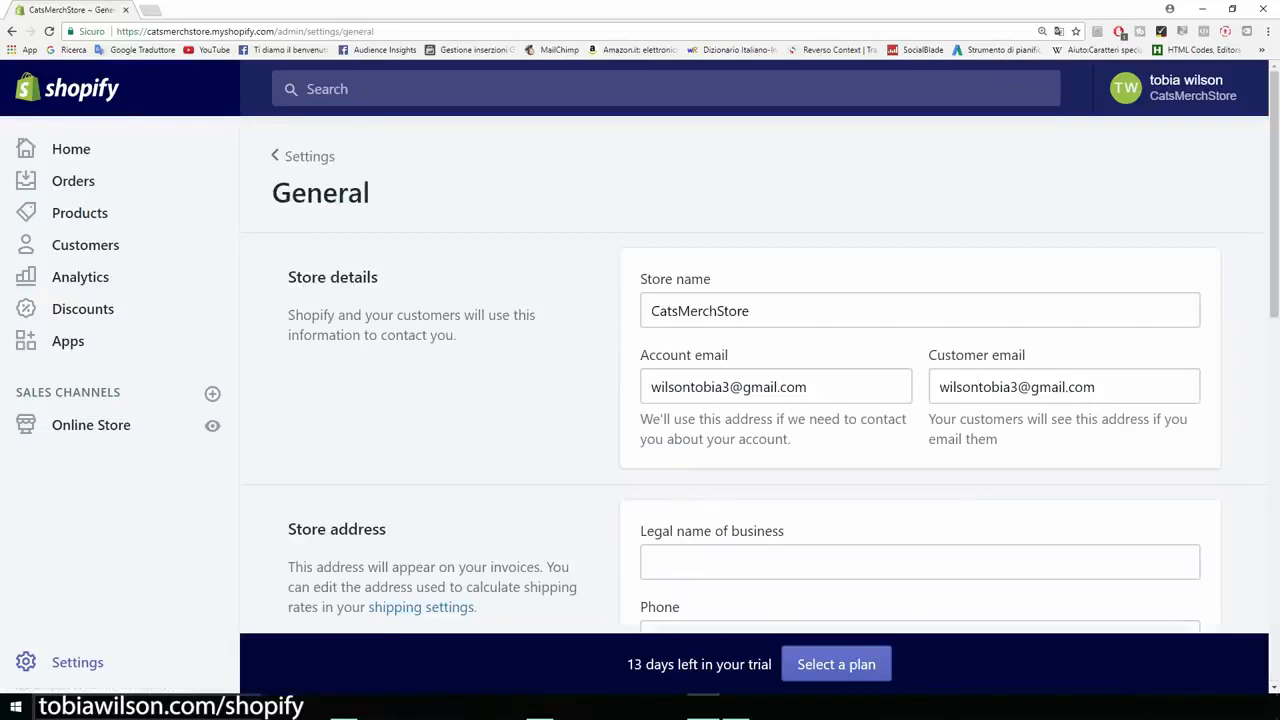
key("ctrl+plus")
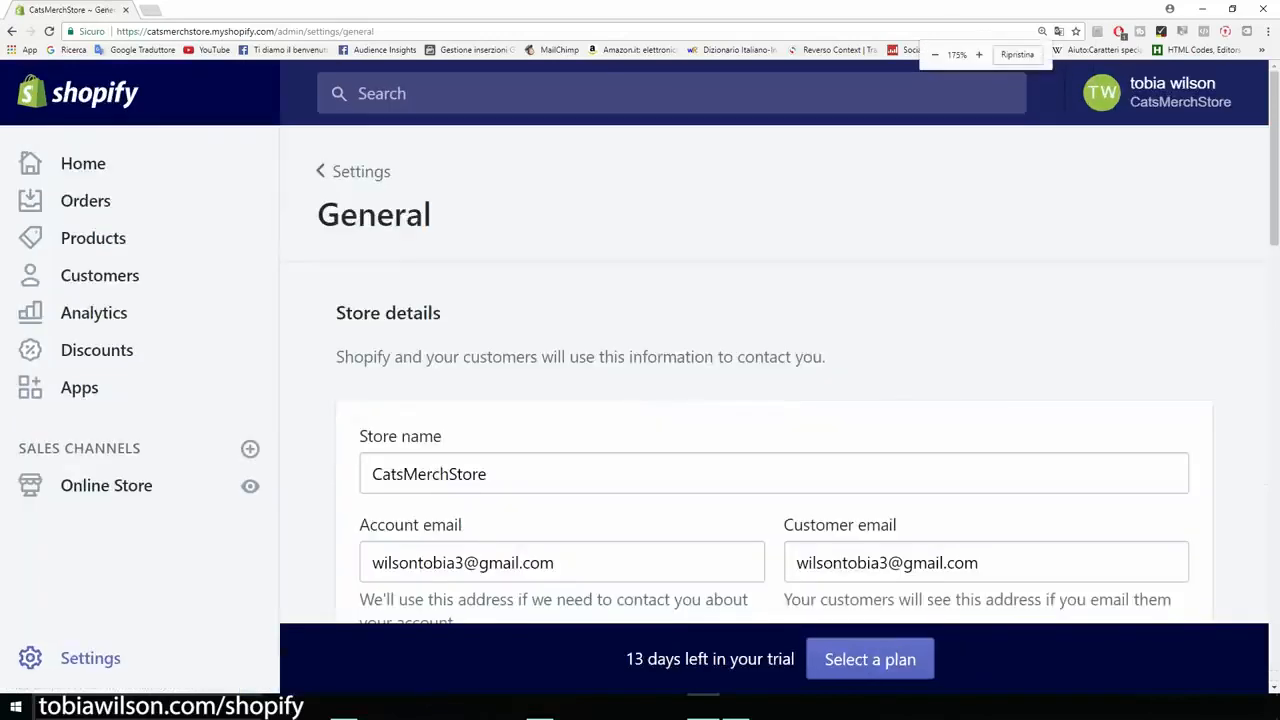
scroll(774, 374, "down", 3)
double_click(430, 274)
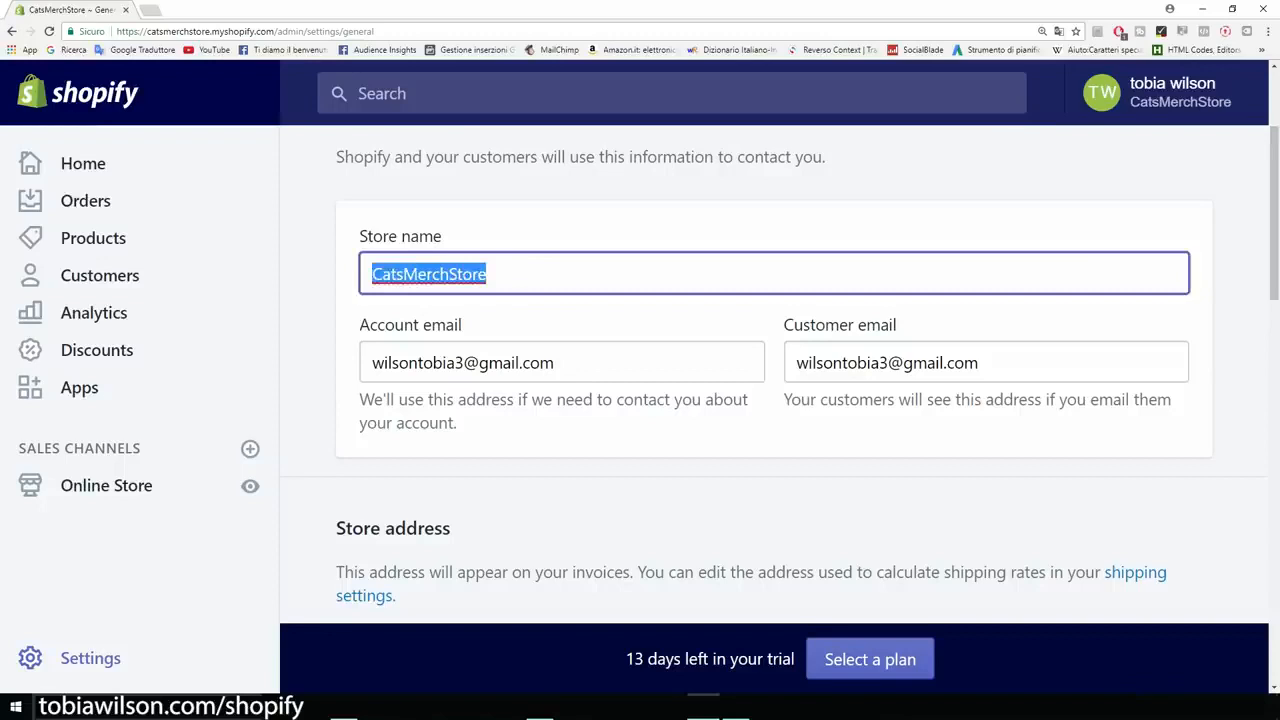
type("Cat Lovers")
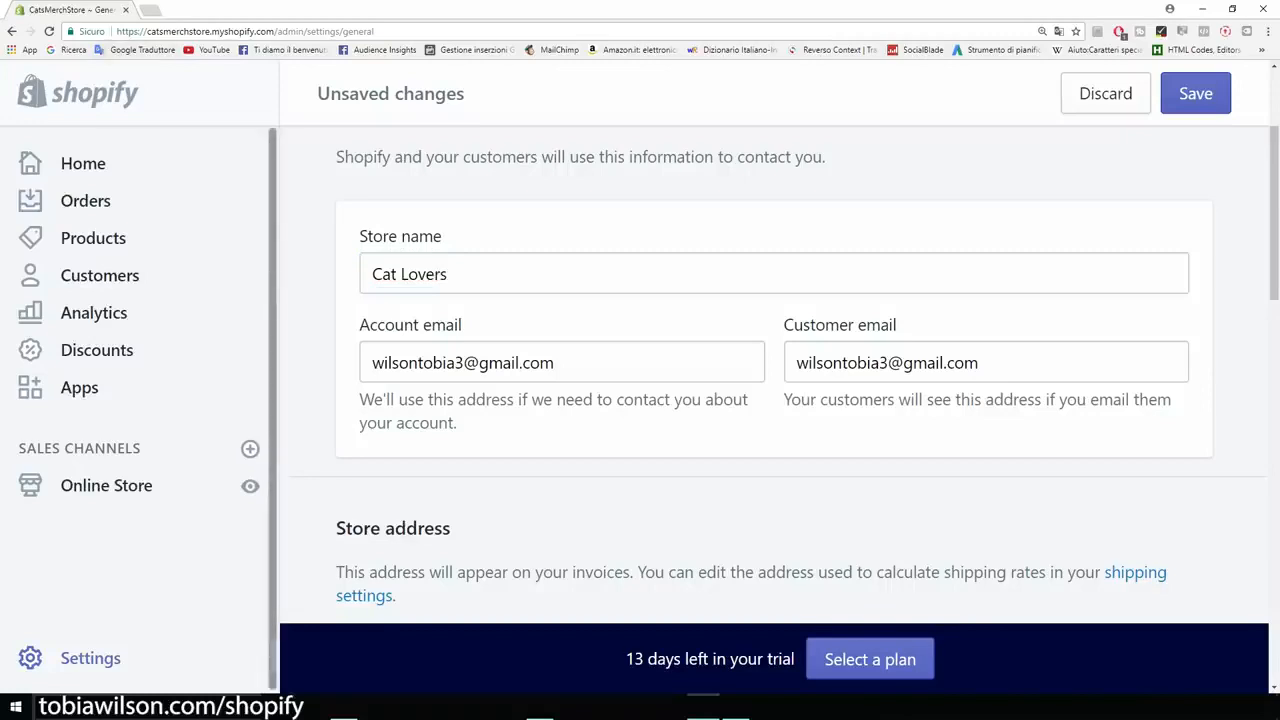
Step: Check the store's web address and look over the store details and store address sections
left_click_drag(147, 31, 275, 31)
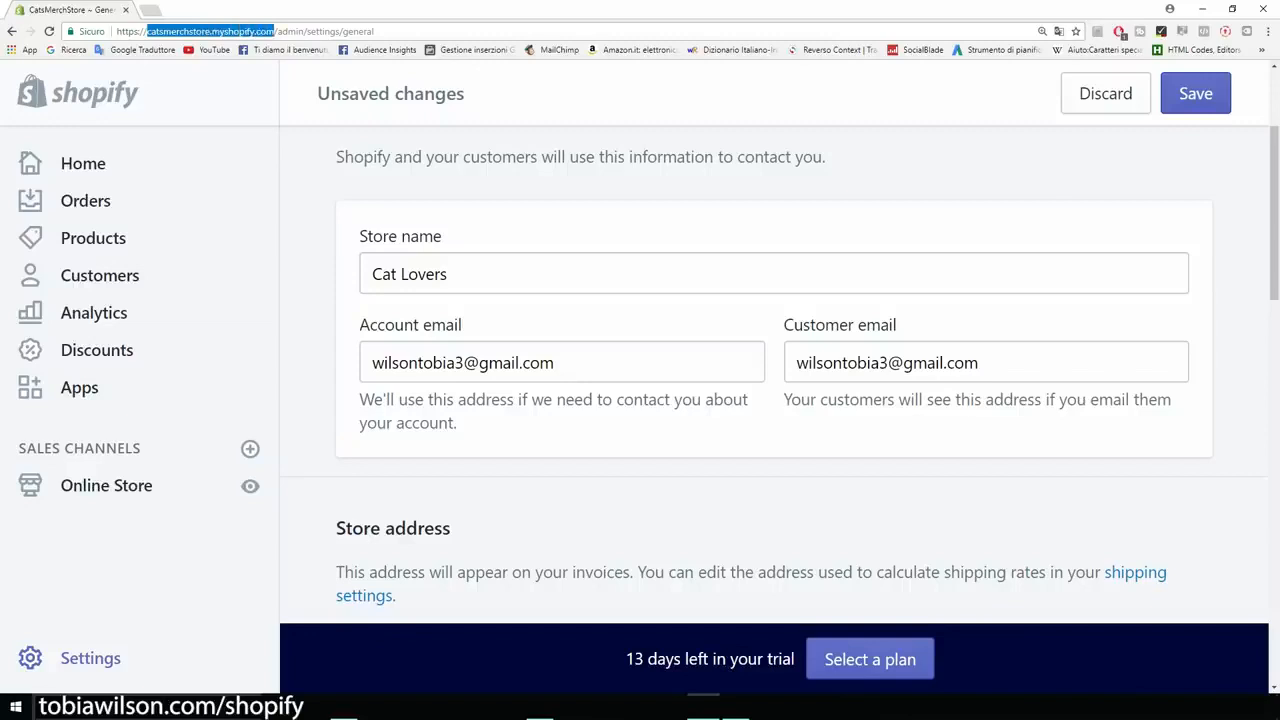
left_click(276, 31)
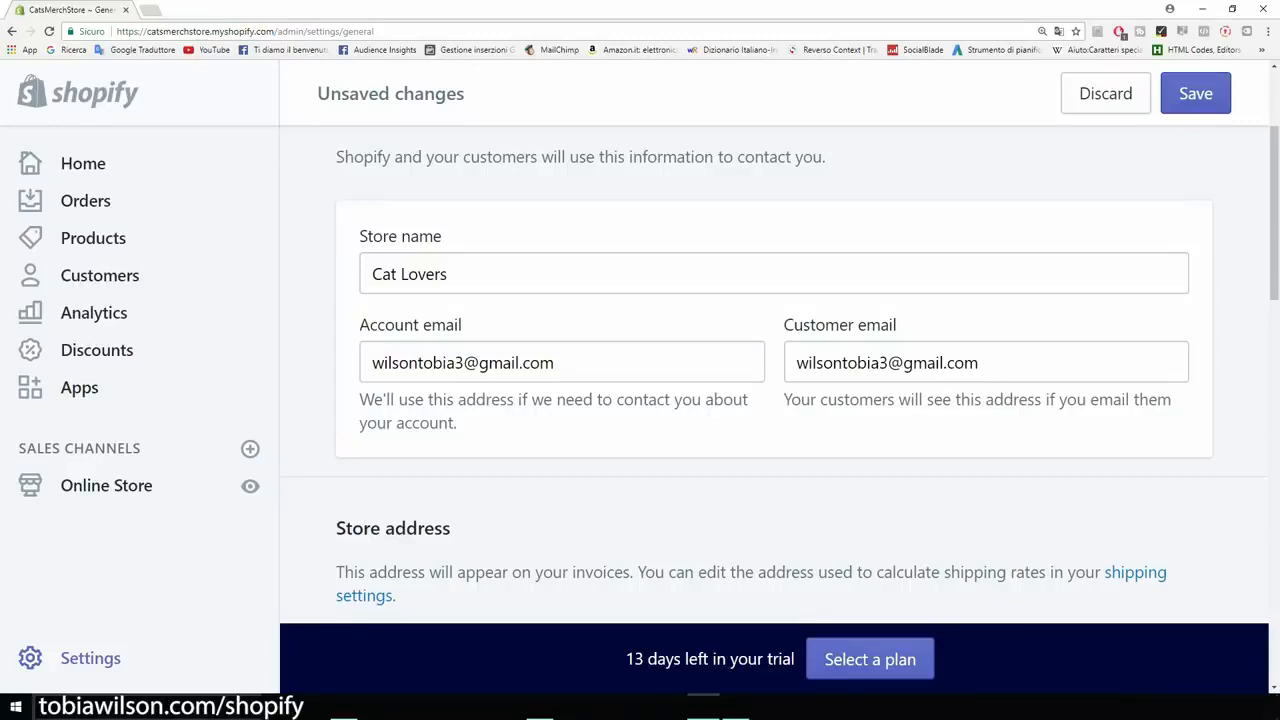
scroll(780, 375, "down", 2)
scroll(780, 375, "up", 2)
scroll(780, 375, "down", 2)
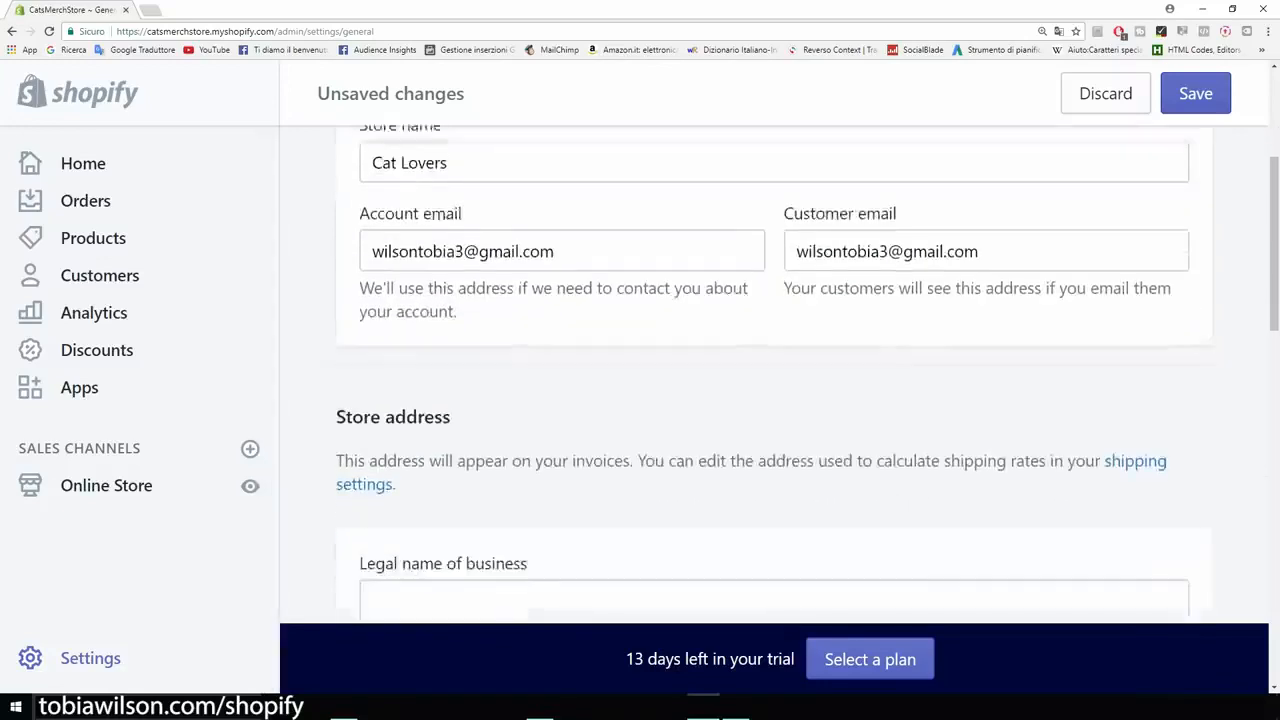
Step: Review the store address, timezone, unit, currency and order ID options, and save the general settings
scroll(780, 375, "down", 4)
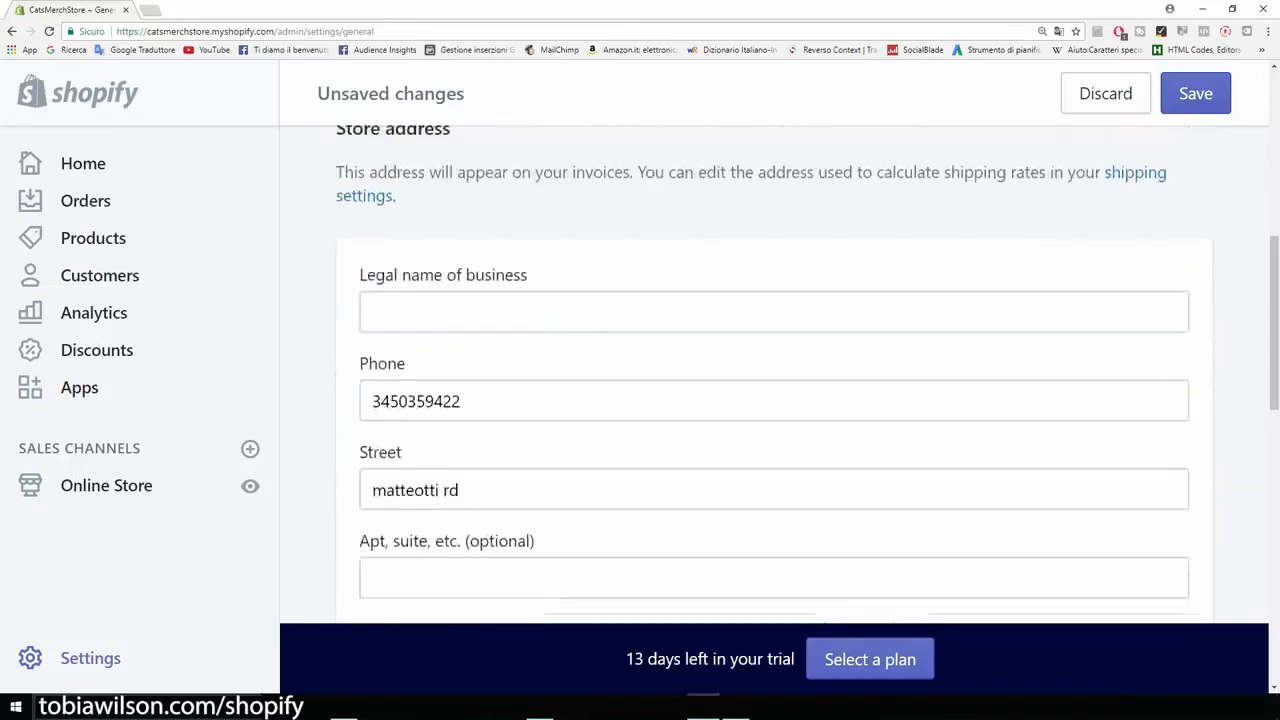
scroll(780, 375, "down", 2)
scroll(780, 375, "down", 2)
scroll(780, 375, "down", 8)
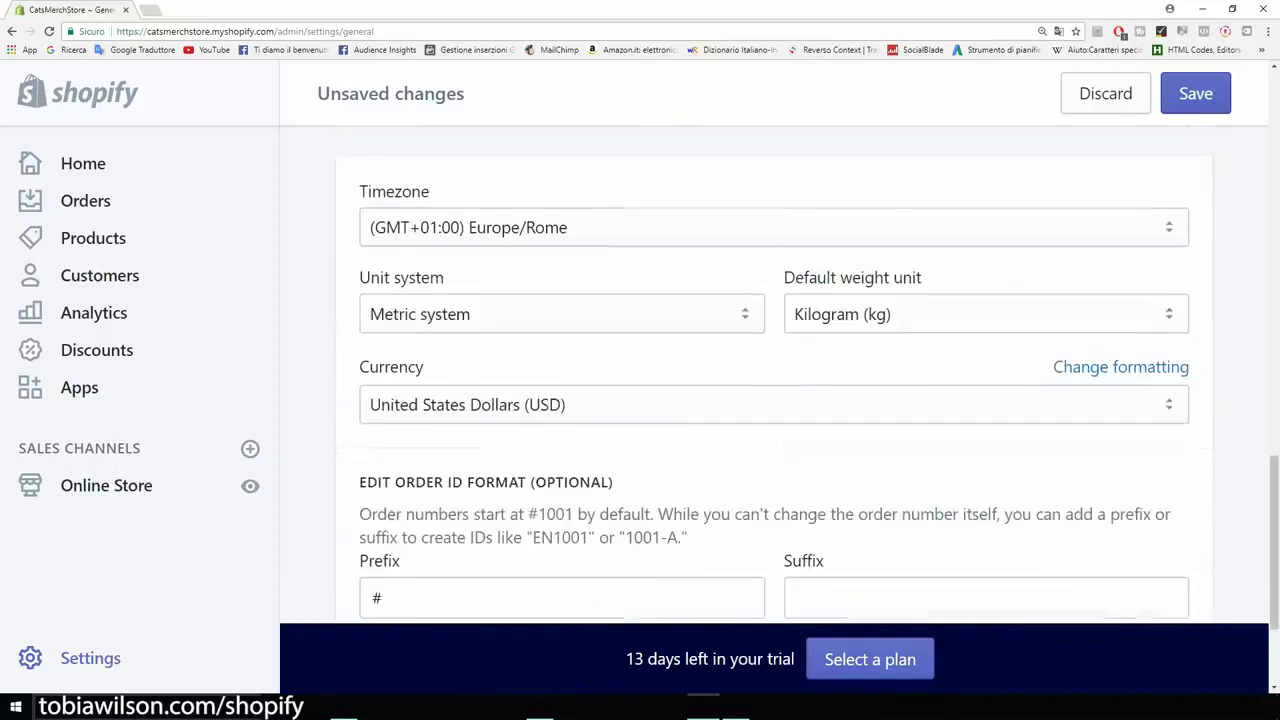
scroll(780, 375, "down", 1)
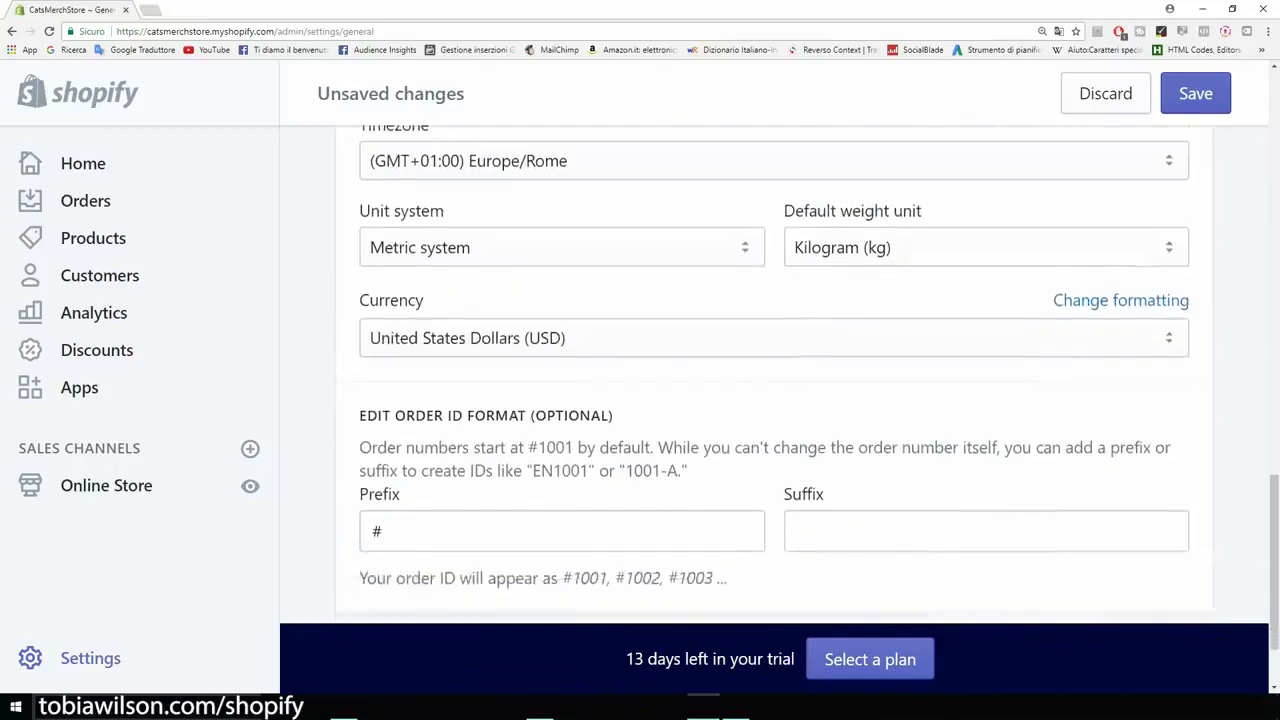
scroll(780, 375, "down", 1)
left_click(774, 271)
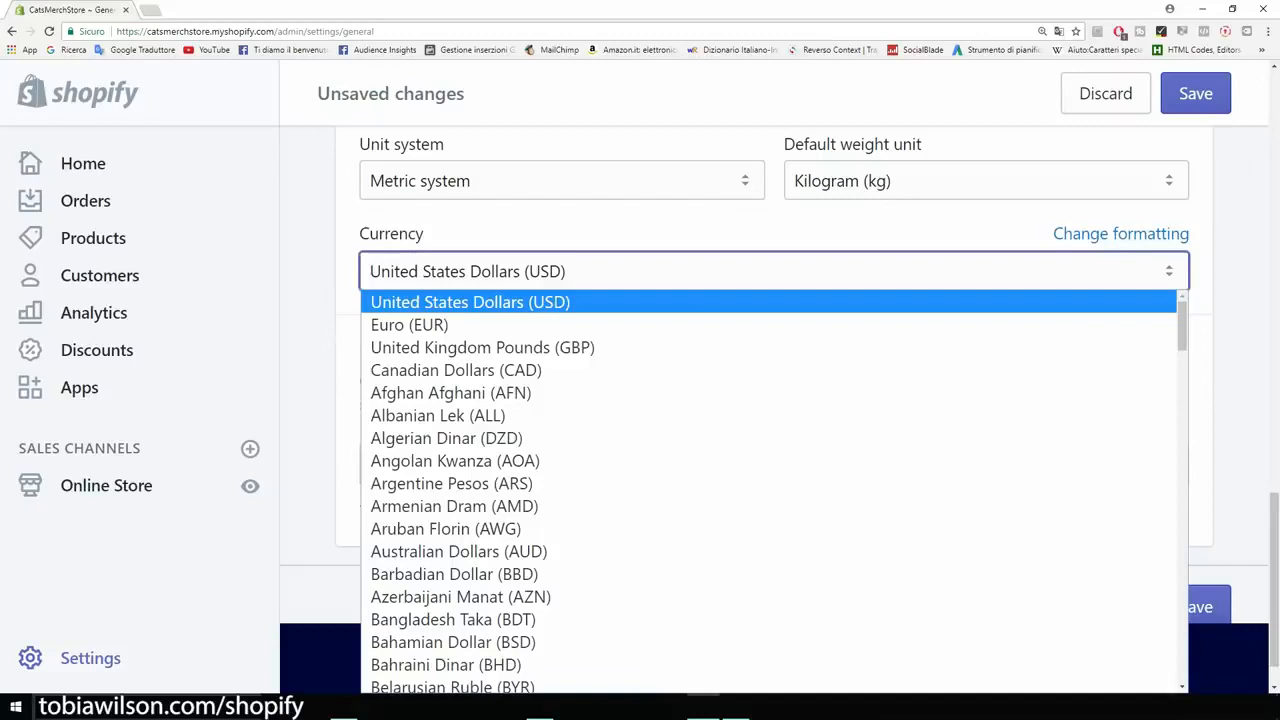
left_click(308, 270)
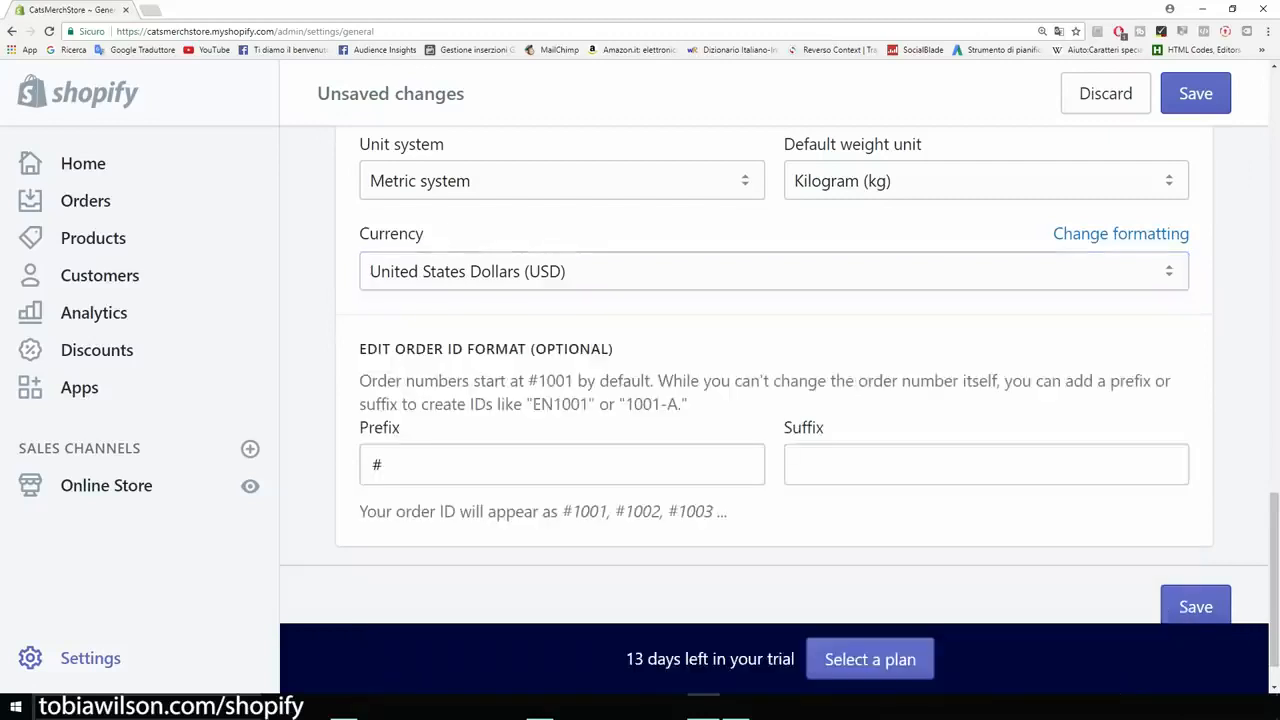
scroll(774, 375, "down", 1)
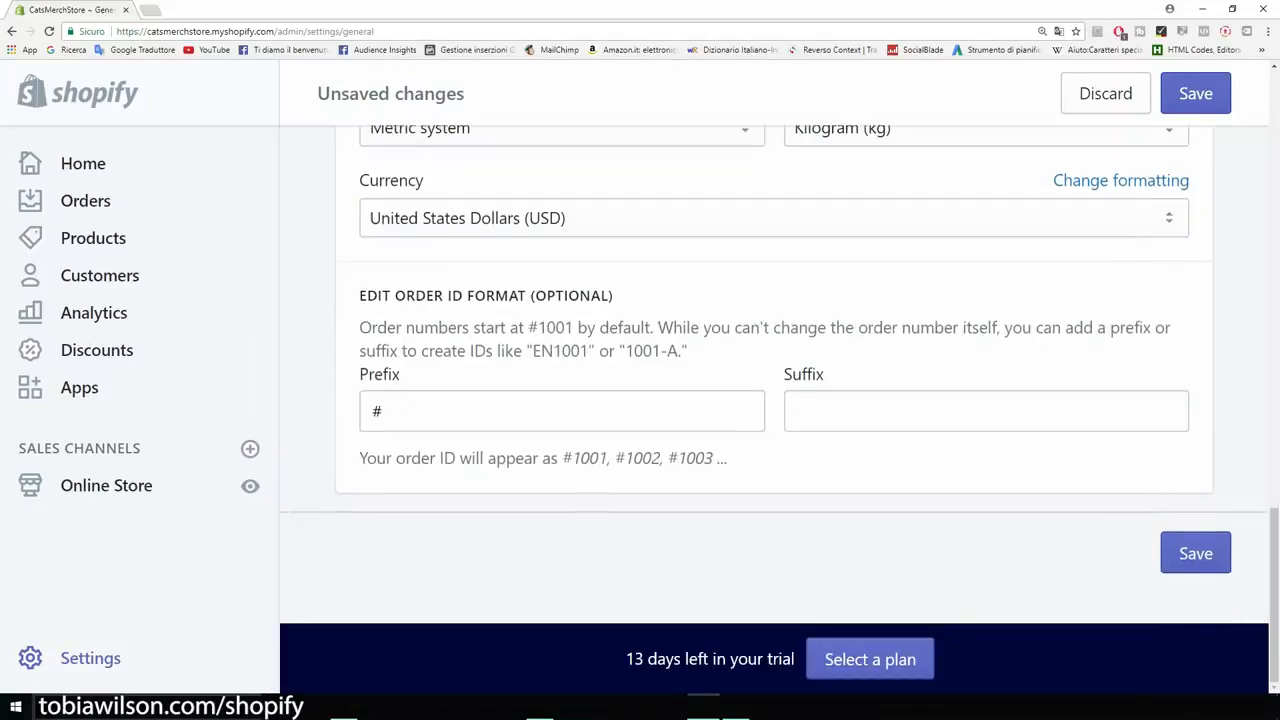
left_click(1196, 553)
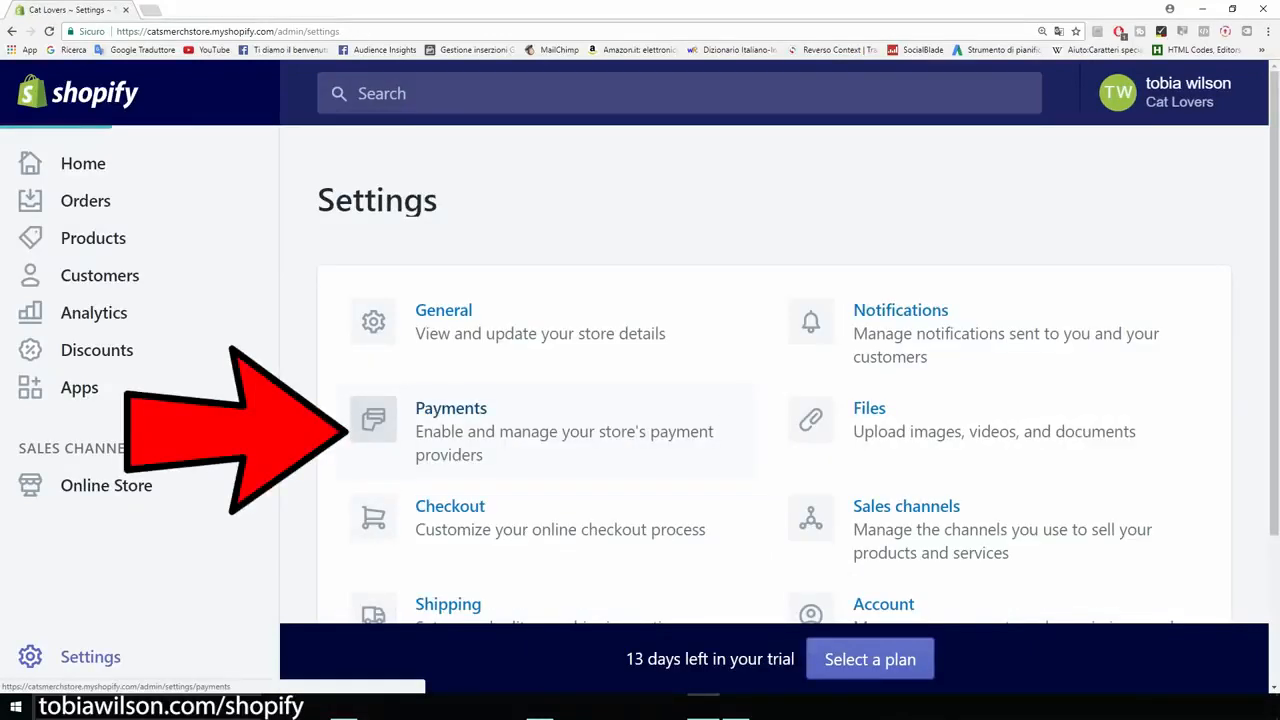
Step: Open the payment settings and review the PayPal Express Checkout details and the credit card section
left_click(400, 420)
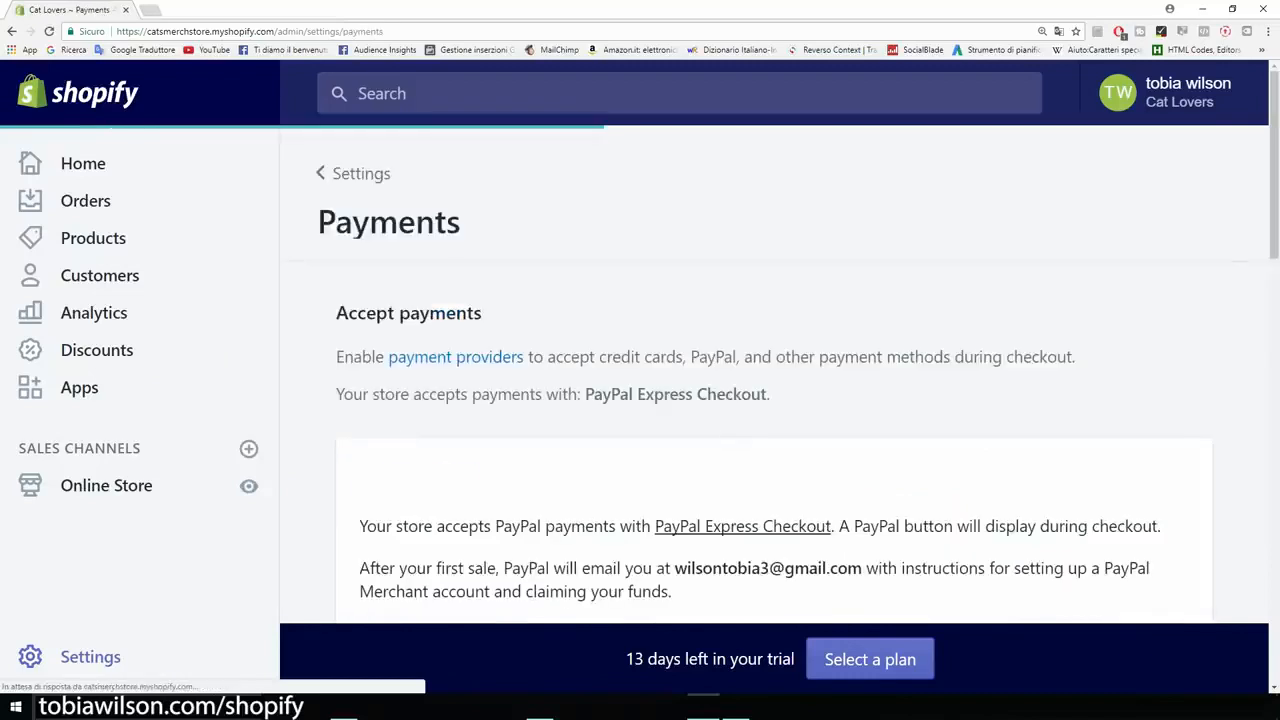
scroll(774, 380, "down", 2)
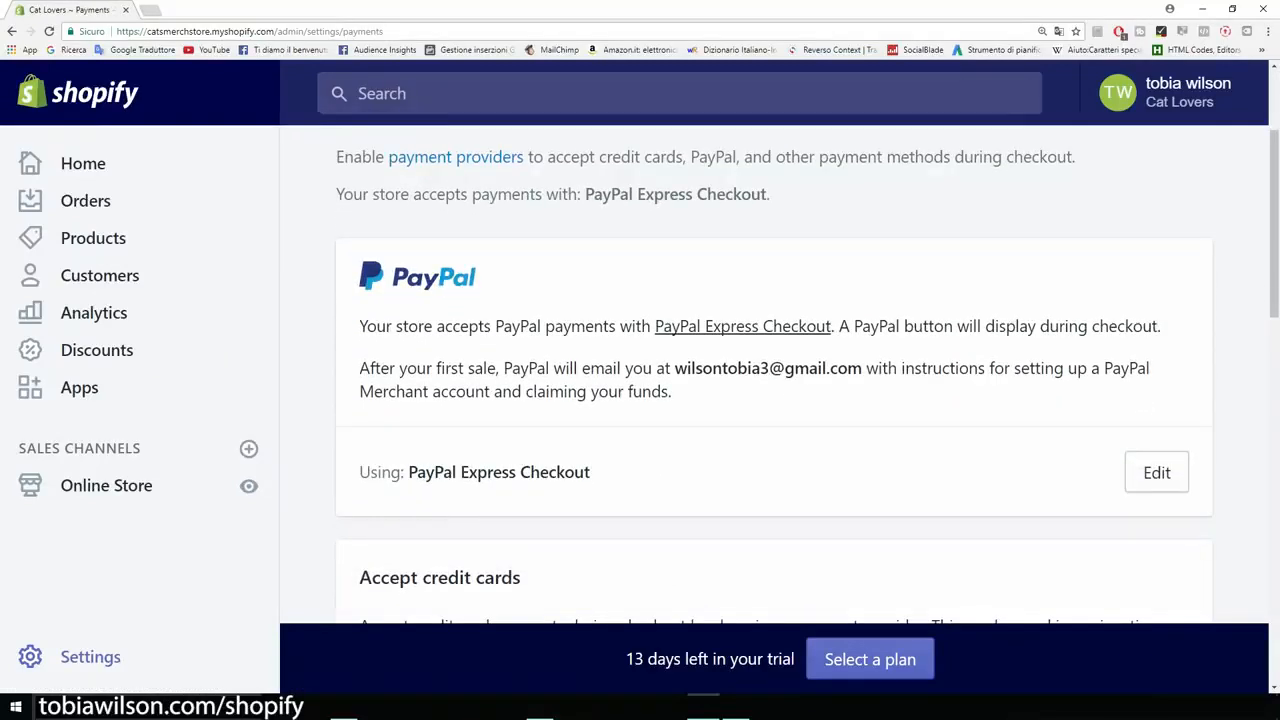
left_click_drag(674, 368, 862, 370)
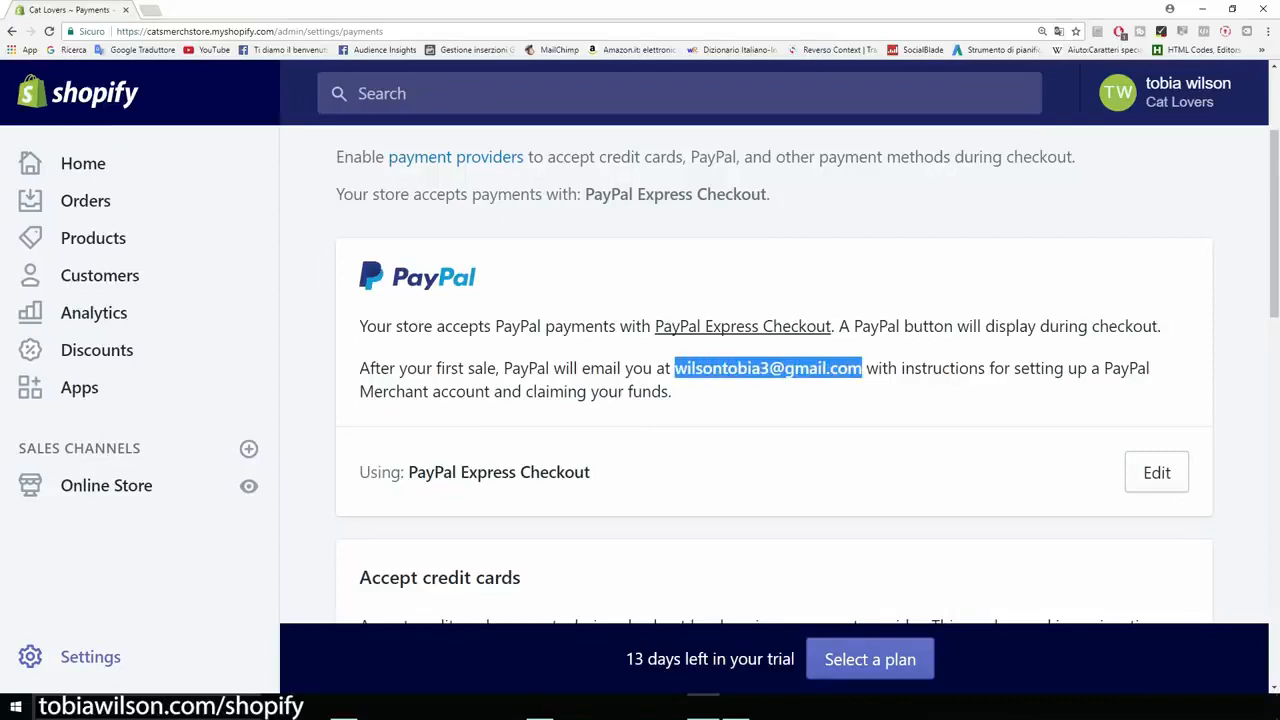
left_click(862, 370)
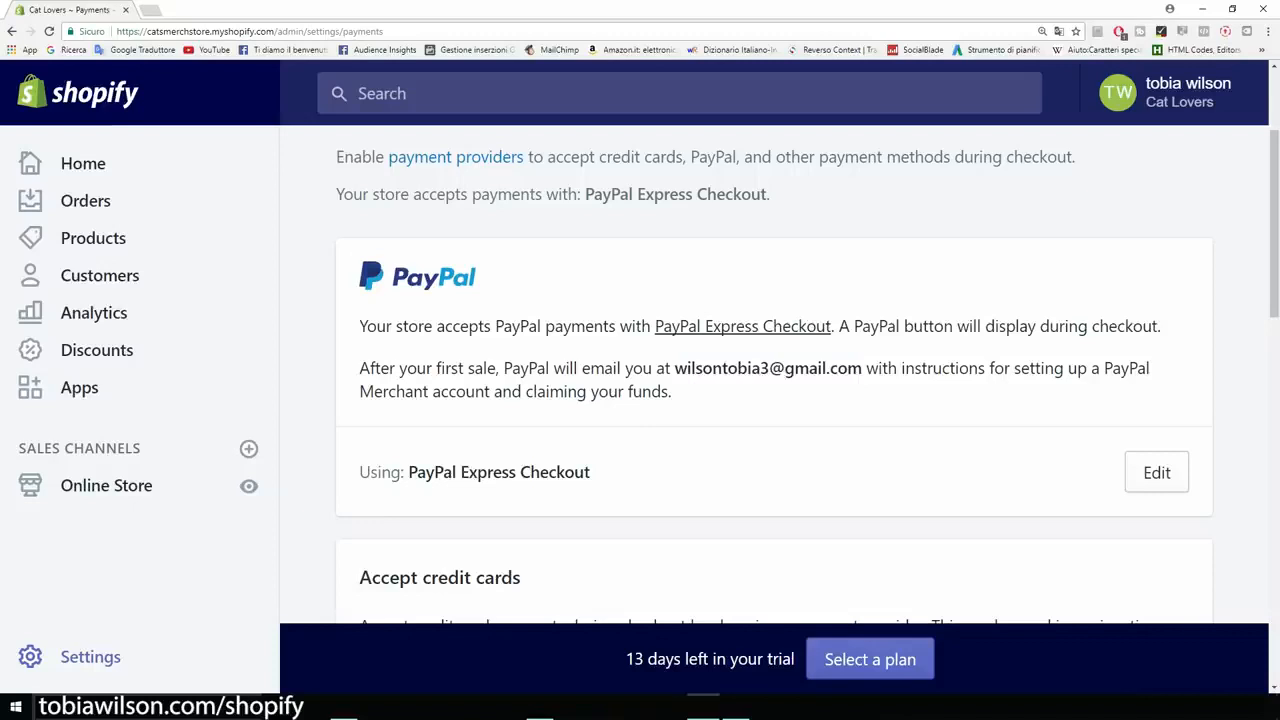
scroll(774, 380, "down", 1)
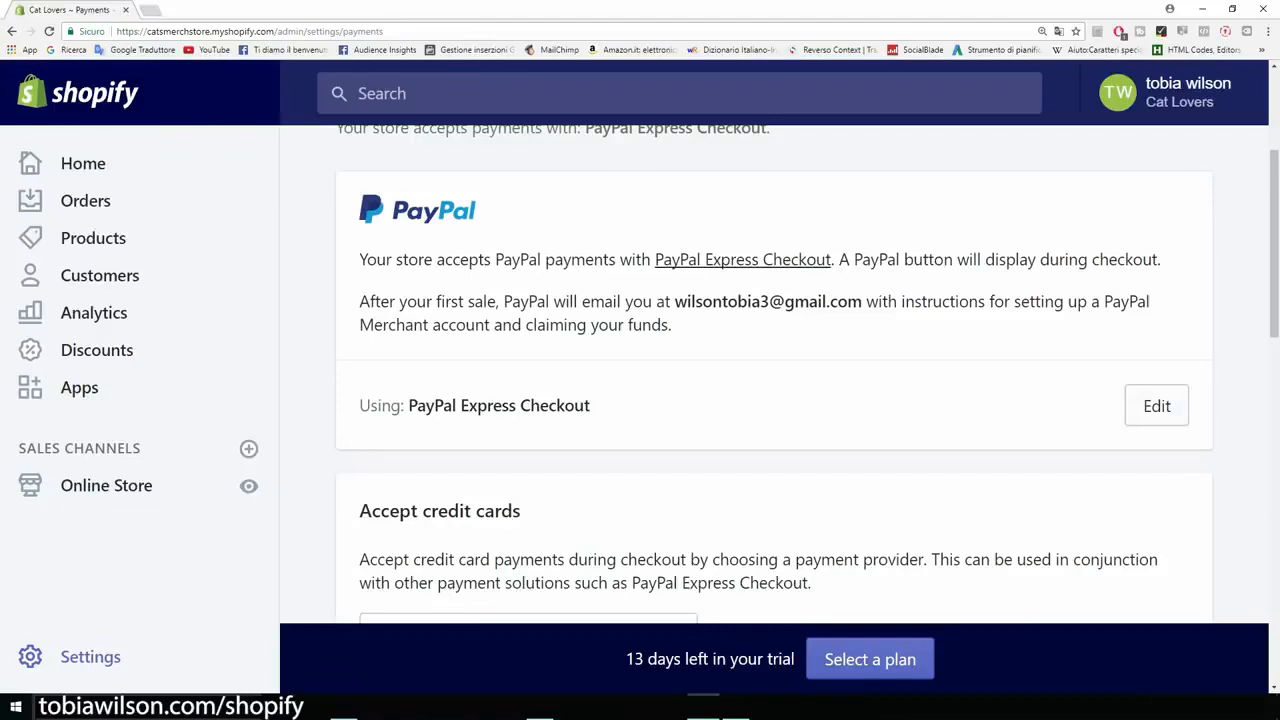
scroll(774, 380, "down", 3)
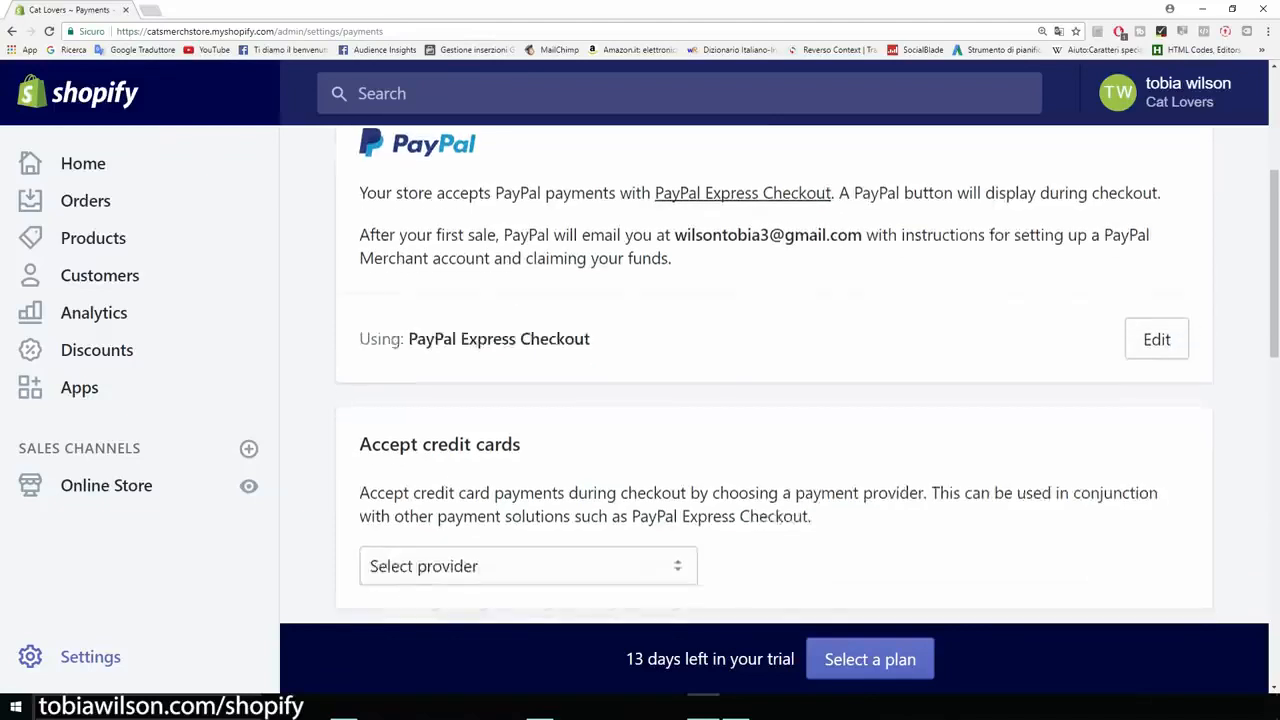
scroll(774, 380, "down", 1)
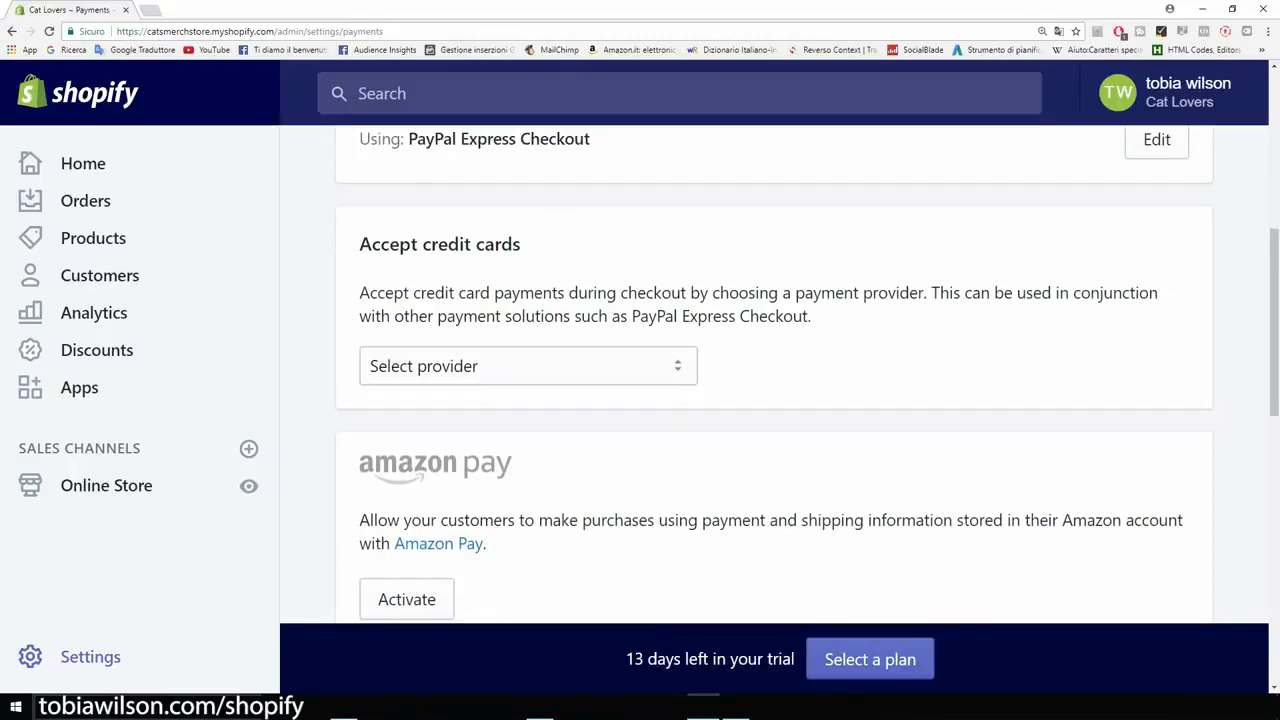
Step: Choose Stripe as the provider for accepting credit card payments
key("ctrl+minus")
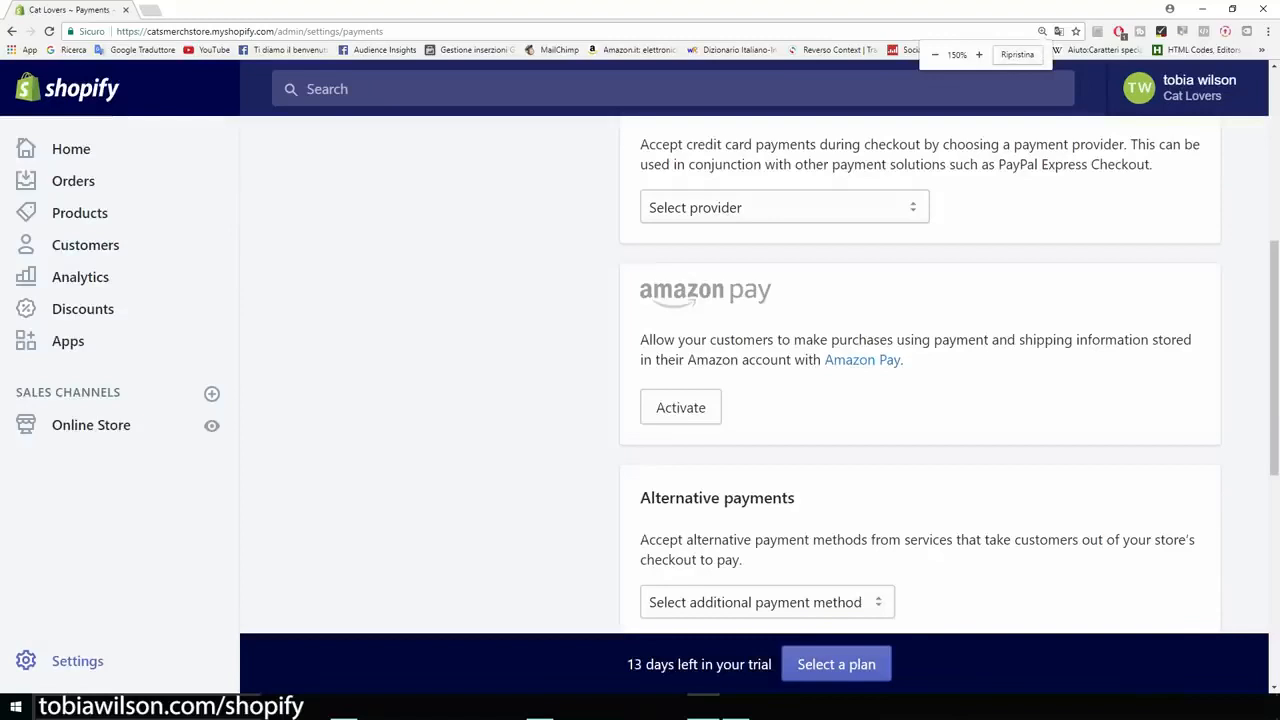
scroll(920, 380, "up", 4)
scroll(920, 380, "down", 2)
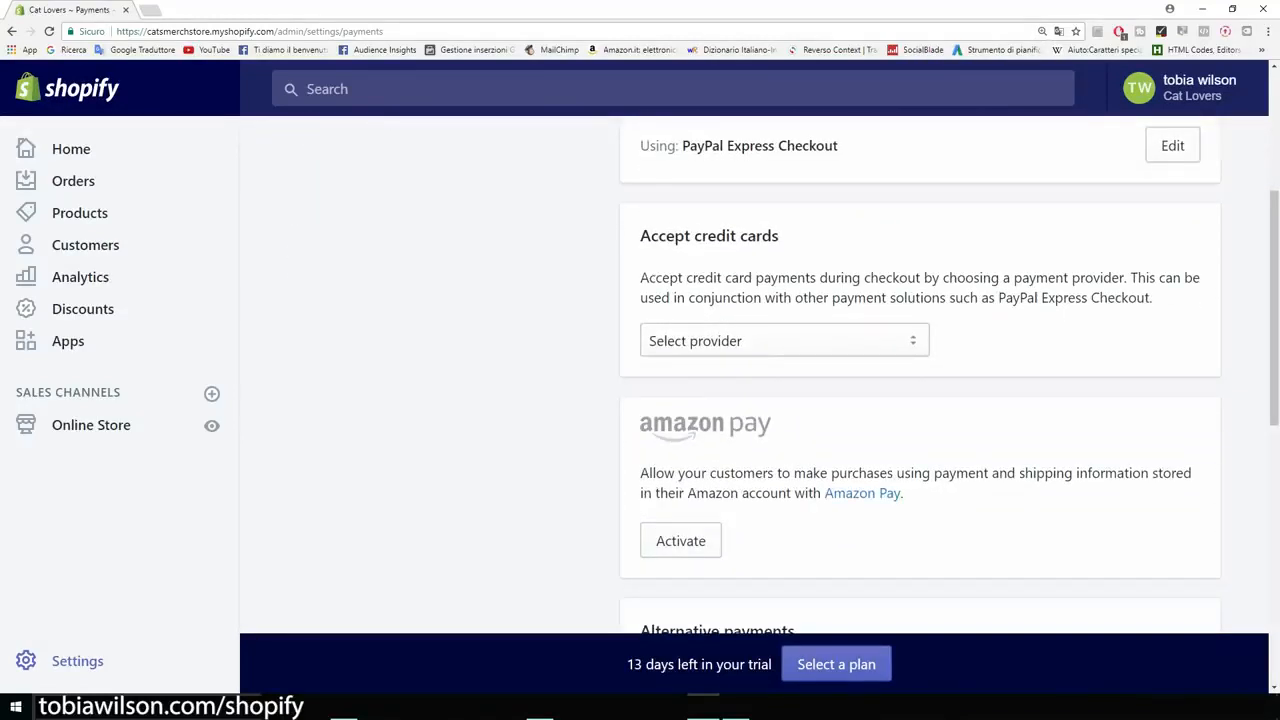
left_click(784, 341)
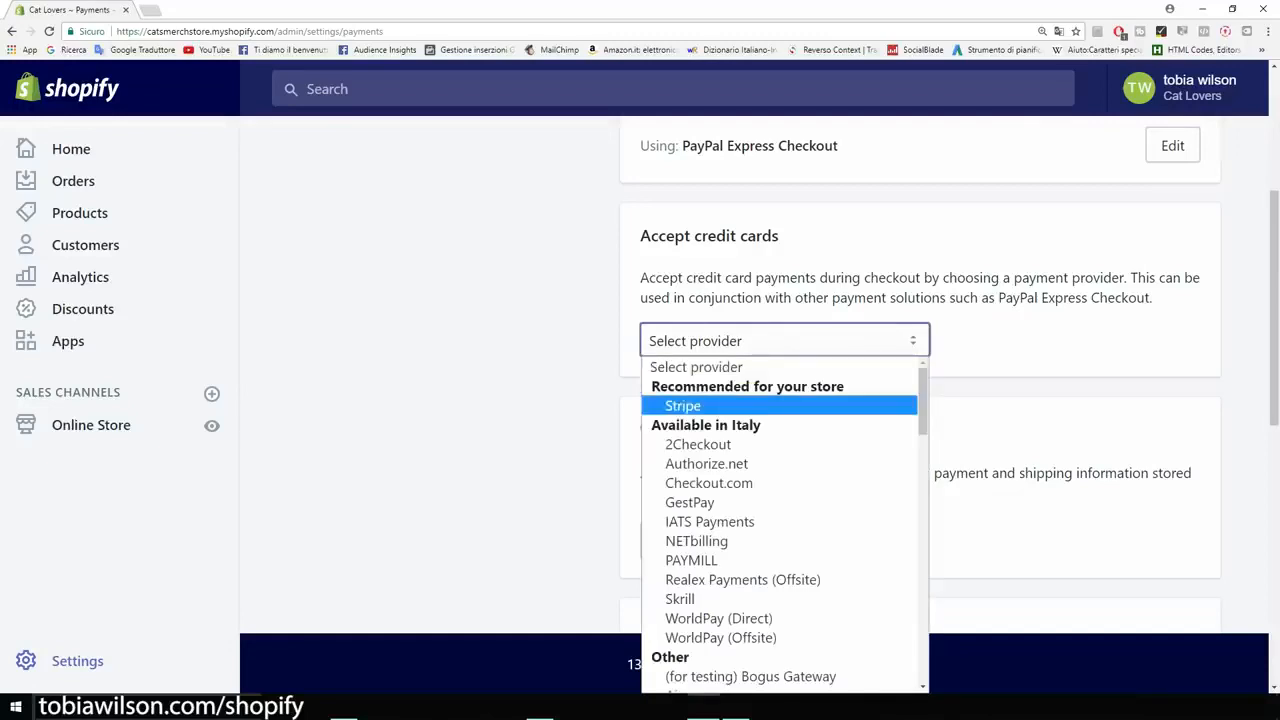
left_click(683, 405)
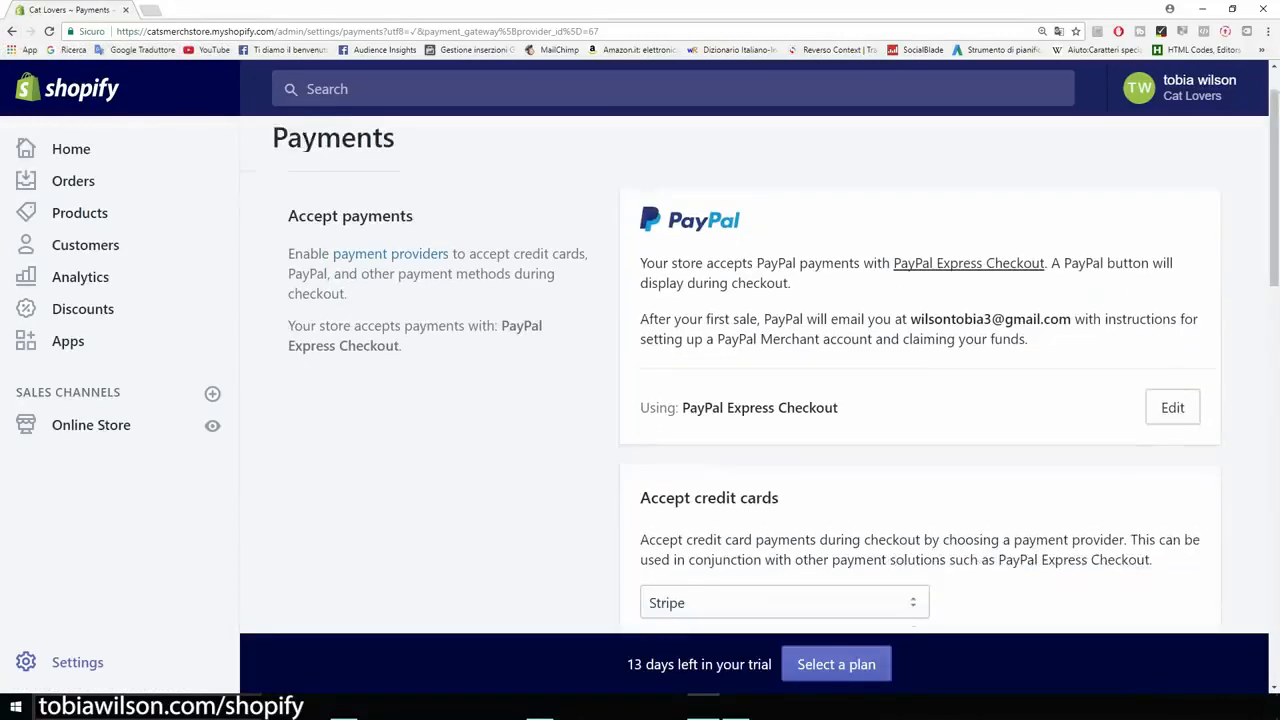
Step: Start activating Stripe, look over its business, personal and bank account form, and return to the payment settings
scroll(776, 362, "down", 2)
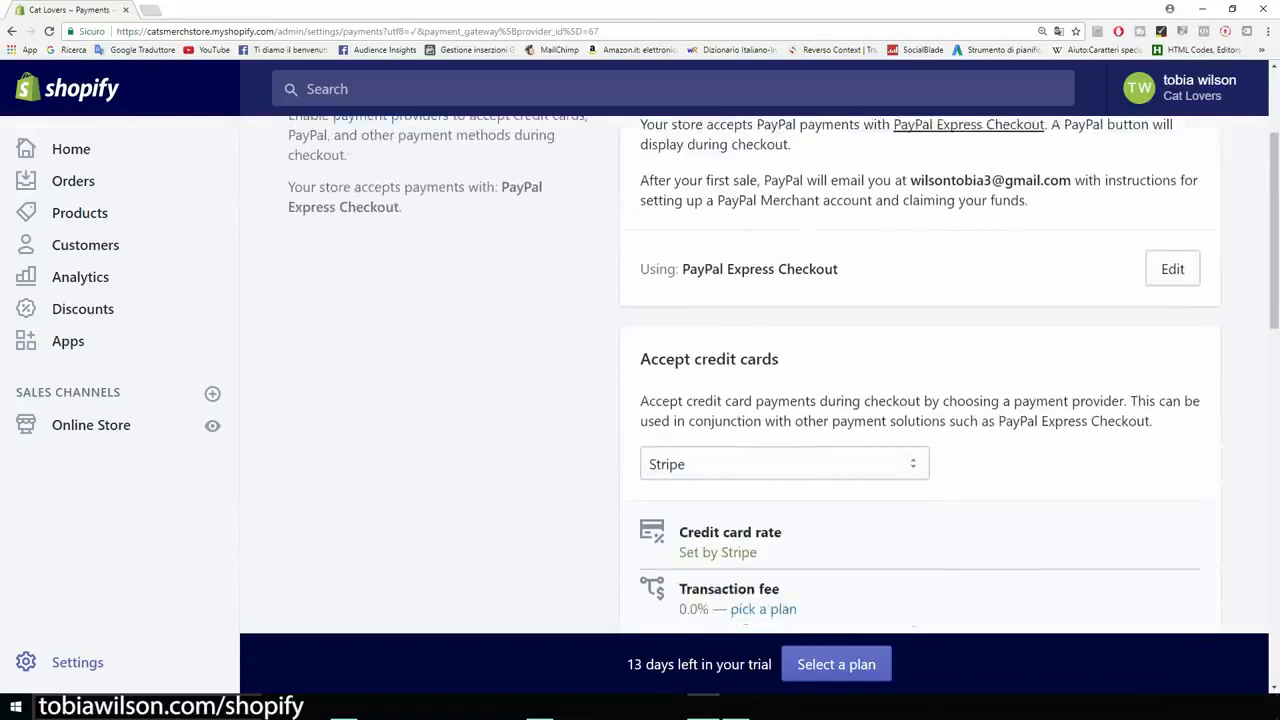
scroll(919, 374, "down", 3)
scroll(919, 374, "up", 1)
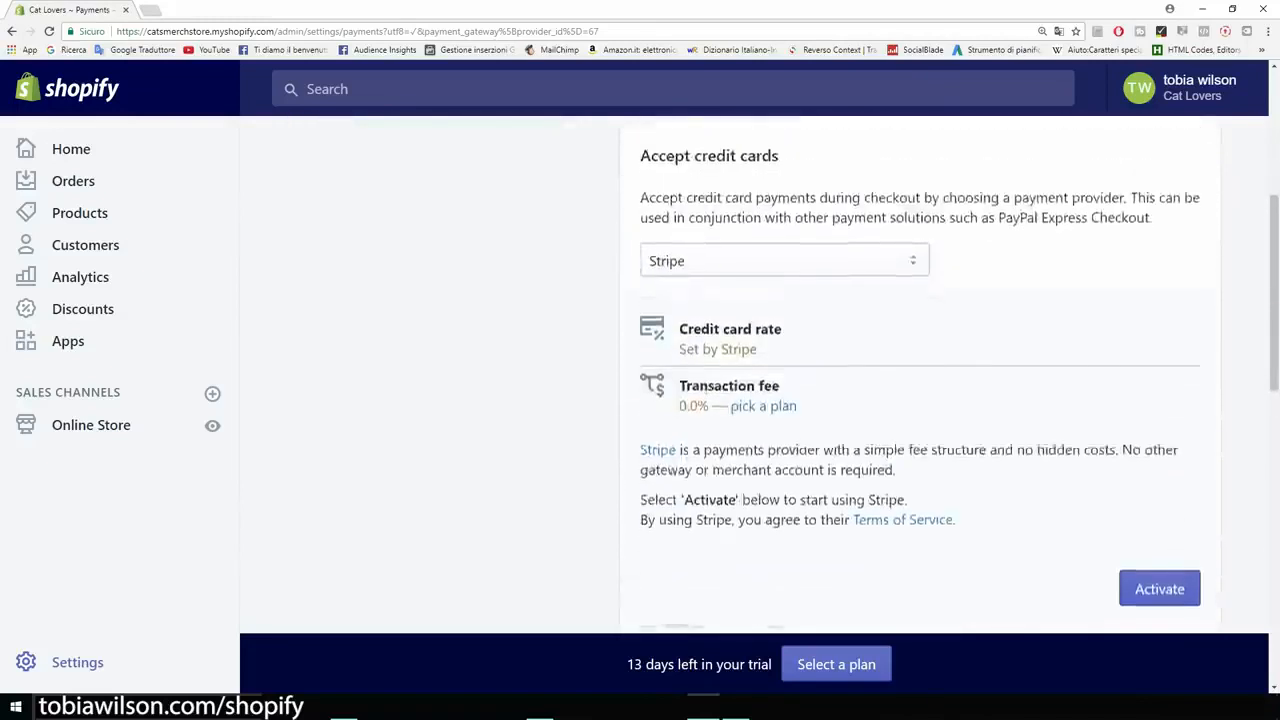
scroll(920, 380, "down", 2)
left_click(1159, 458)
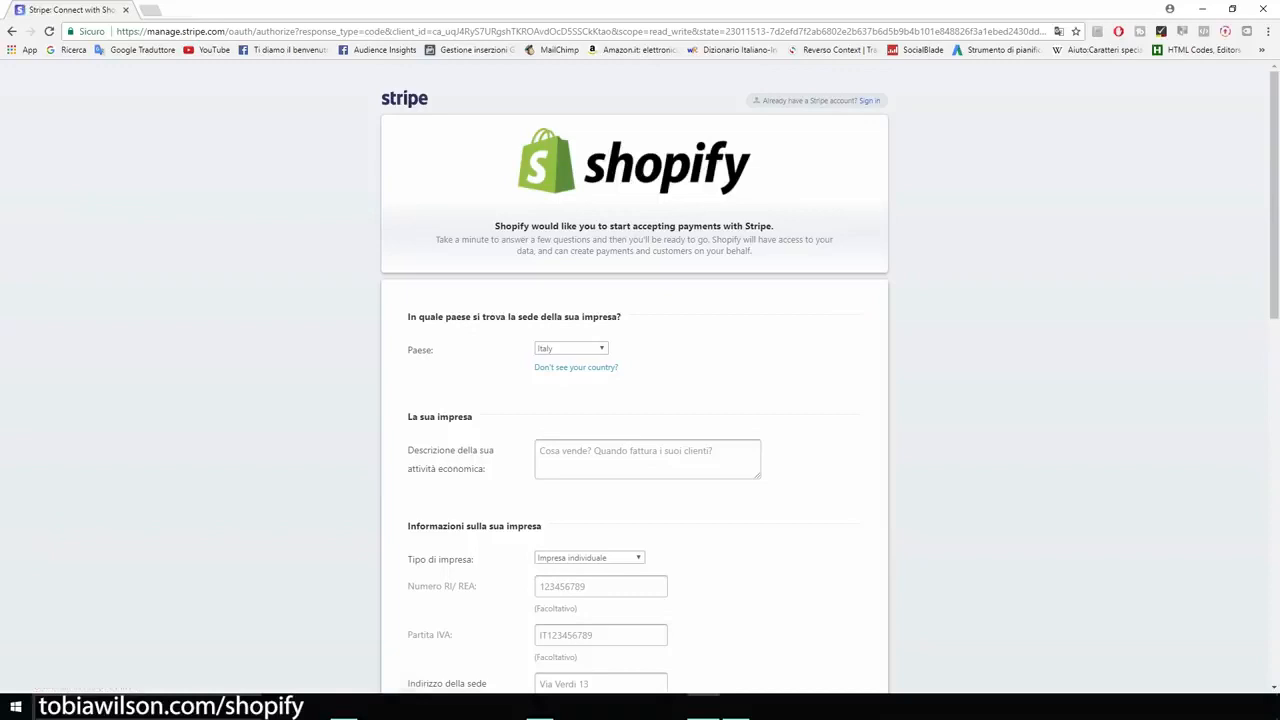
scroll(640, 380, "down", 5)
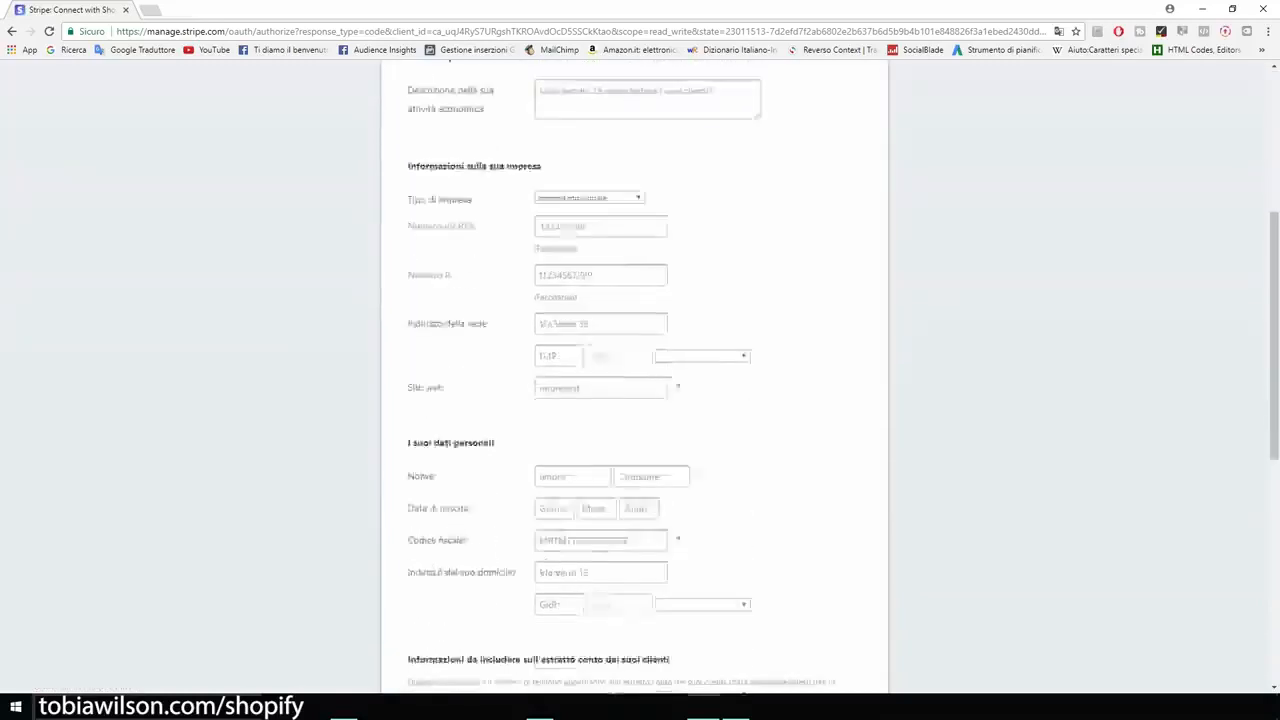
scroll(640, 380, "down", 6)
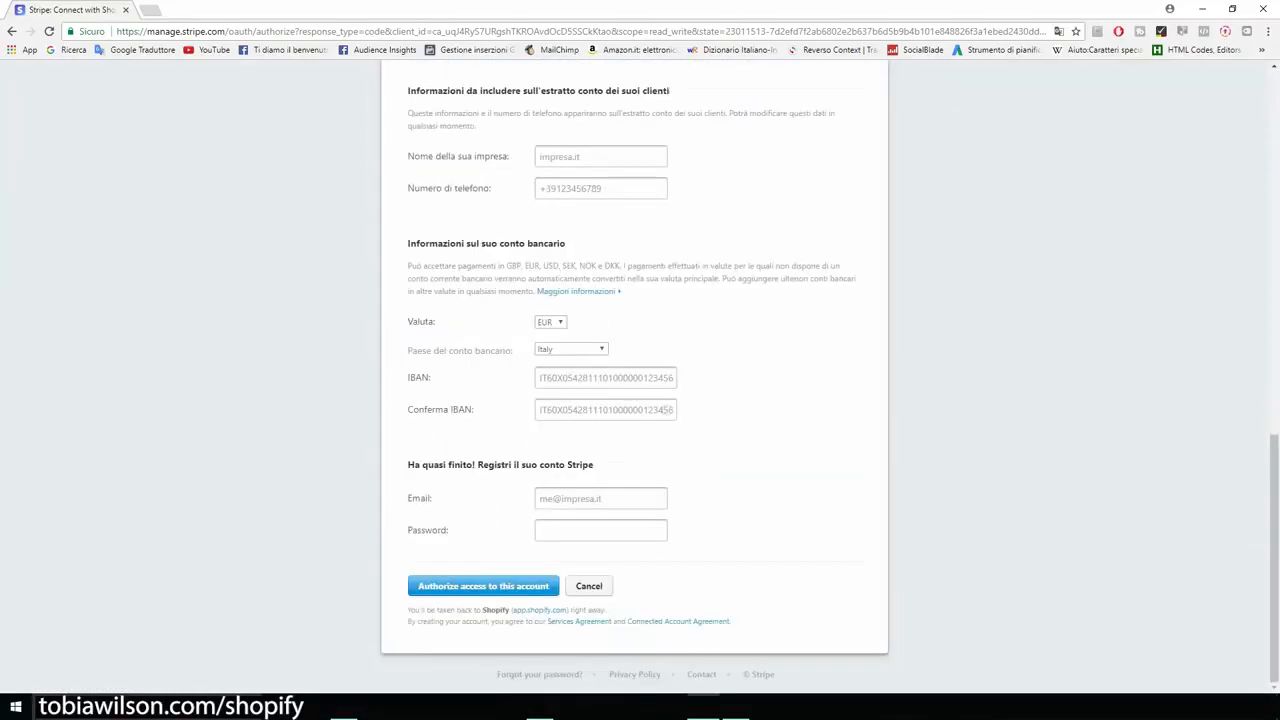
scroll(640, 380, "up", 10)
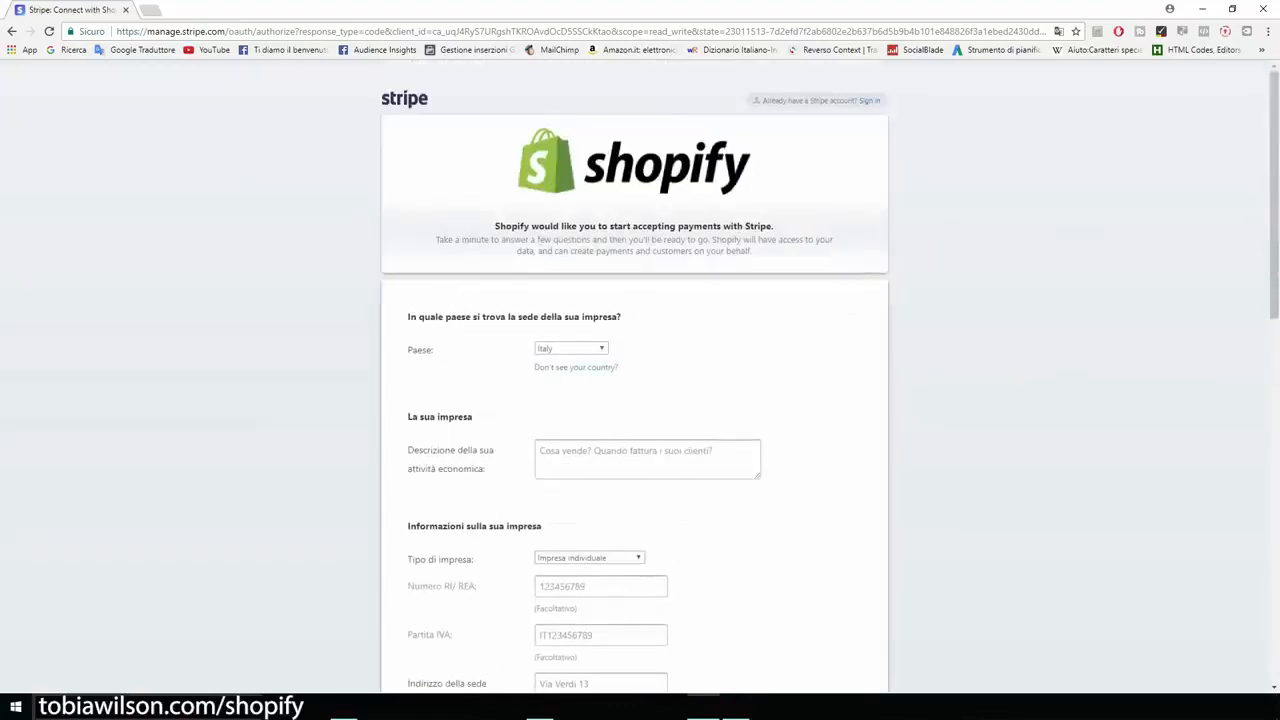
left_click(12, 31)
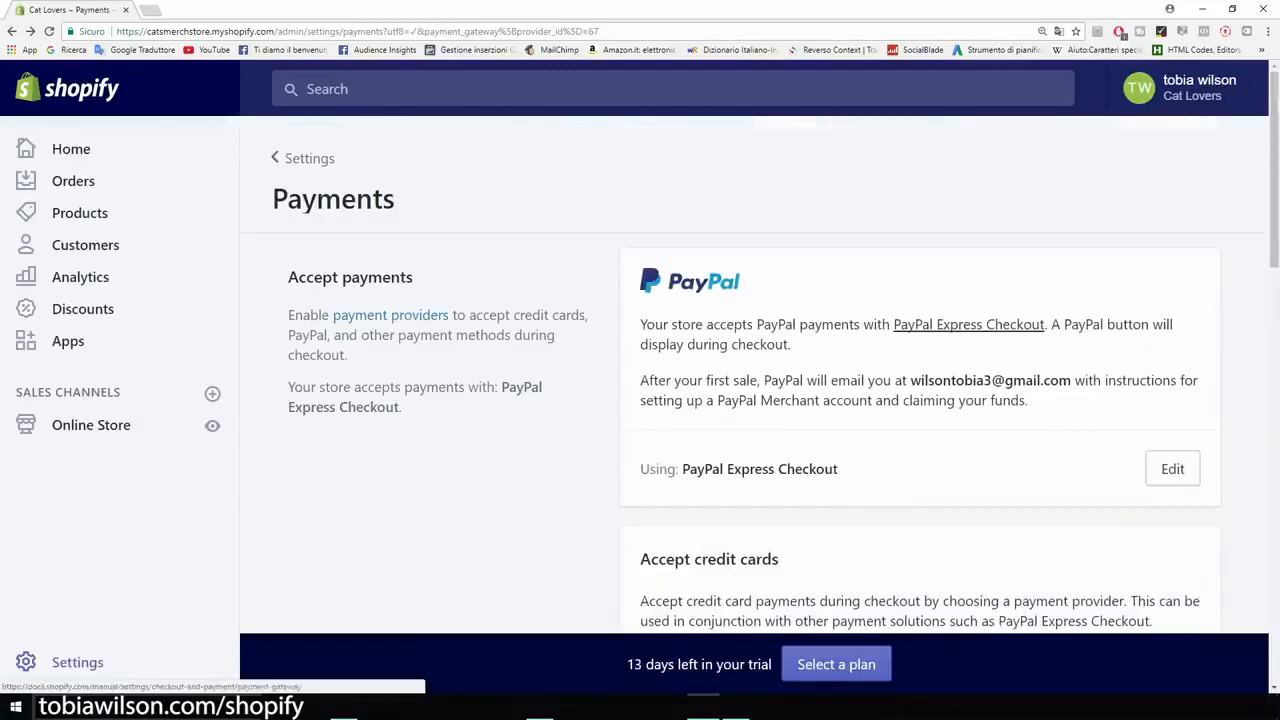
Step: Review the Amazon Pay, alternative payment, manual payment and payment authorization options, and return to the settings overview
scroll(760, 380, "down", 3)
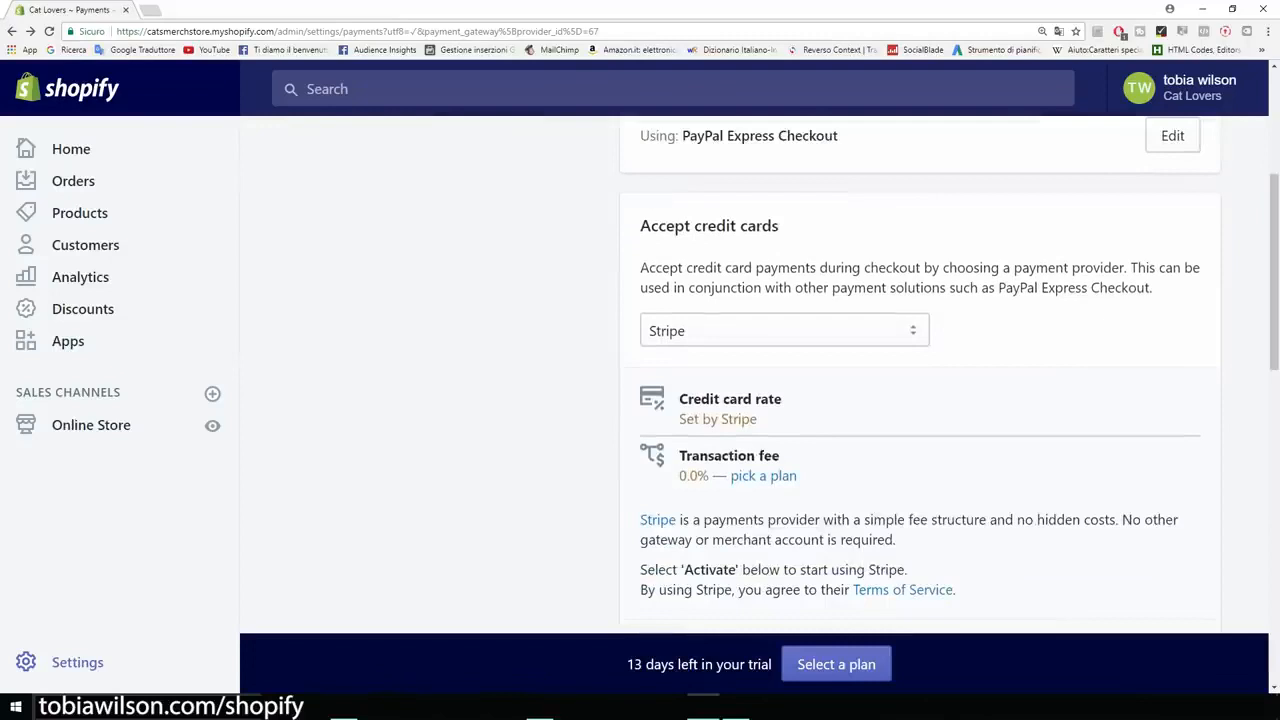
scroll(920, 380, "down", 6)
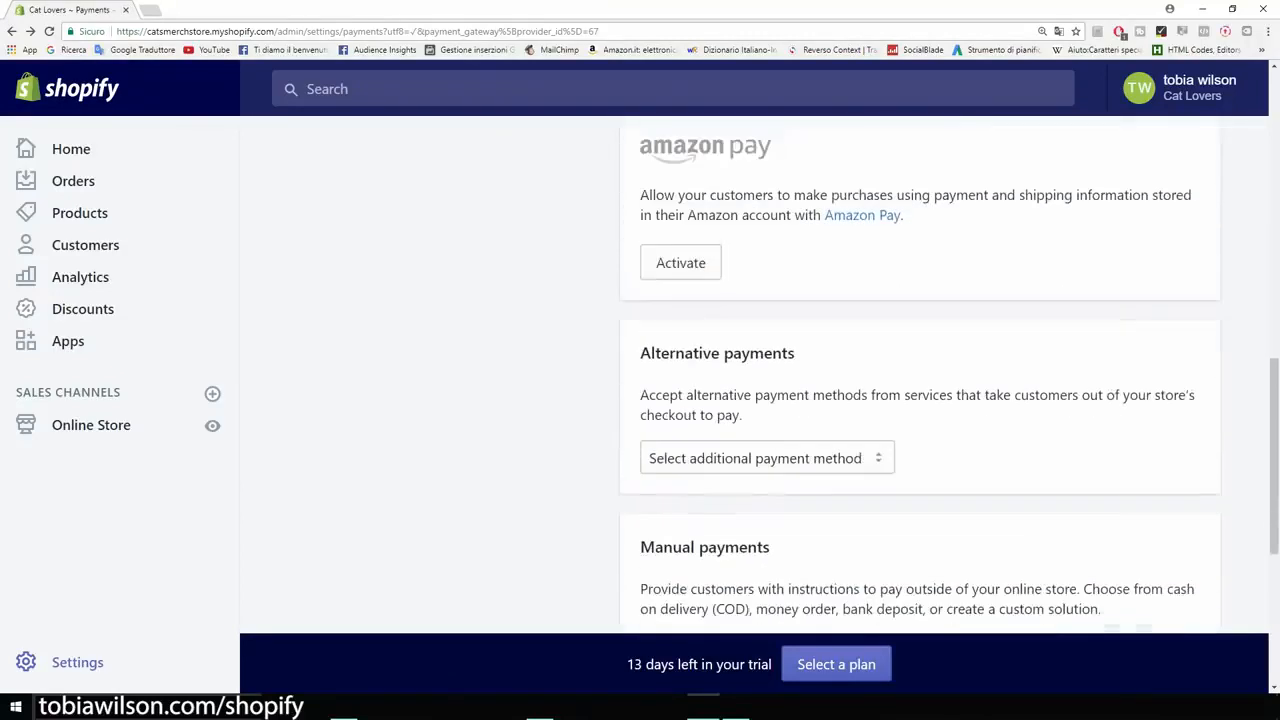
key("ctrl+minus")
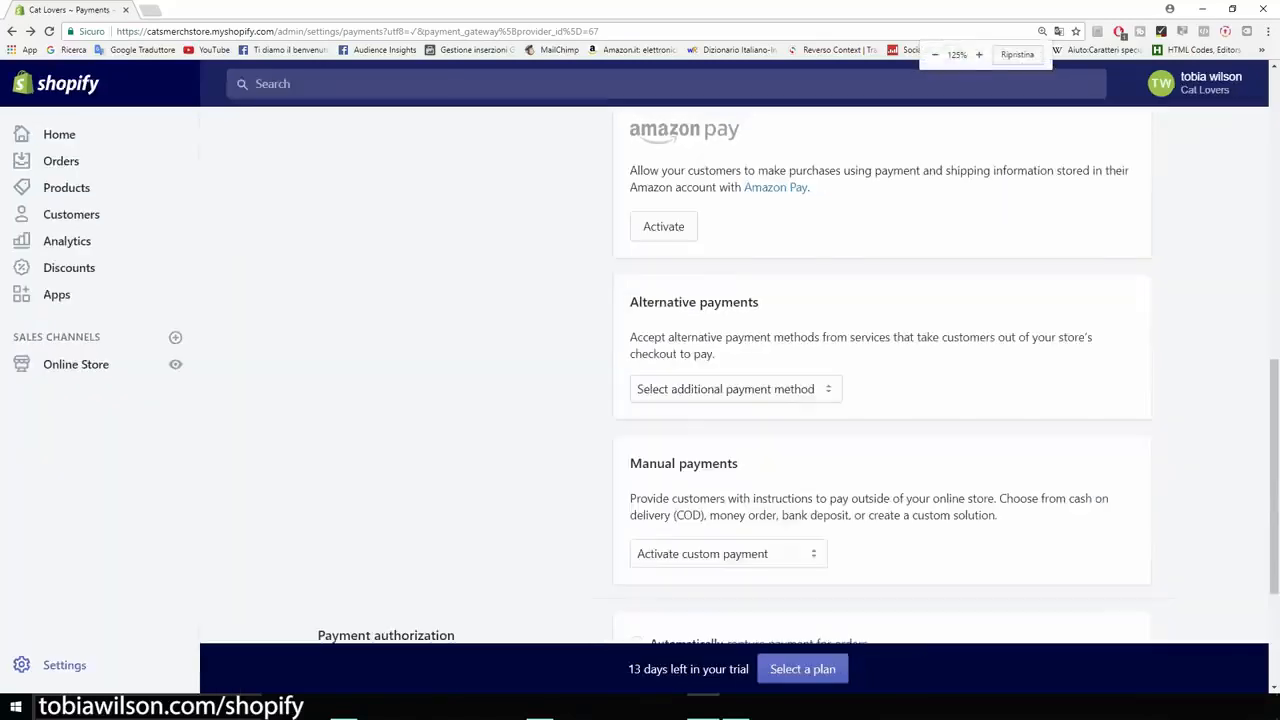
scroll(740, 380, "down", 2)
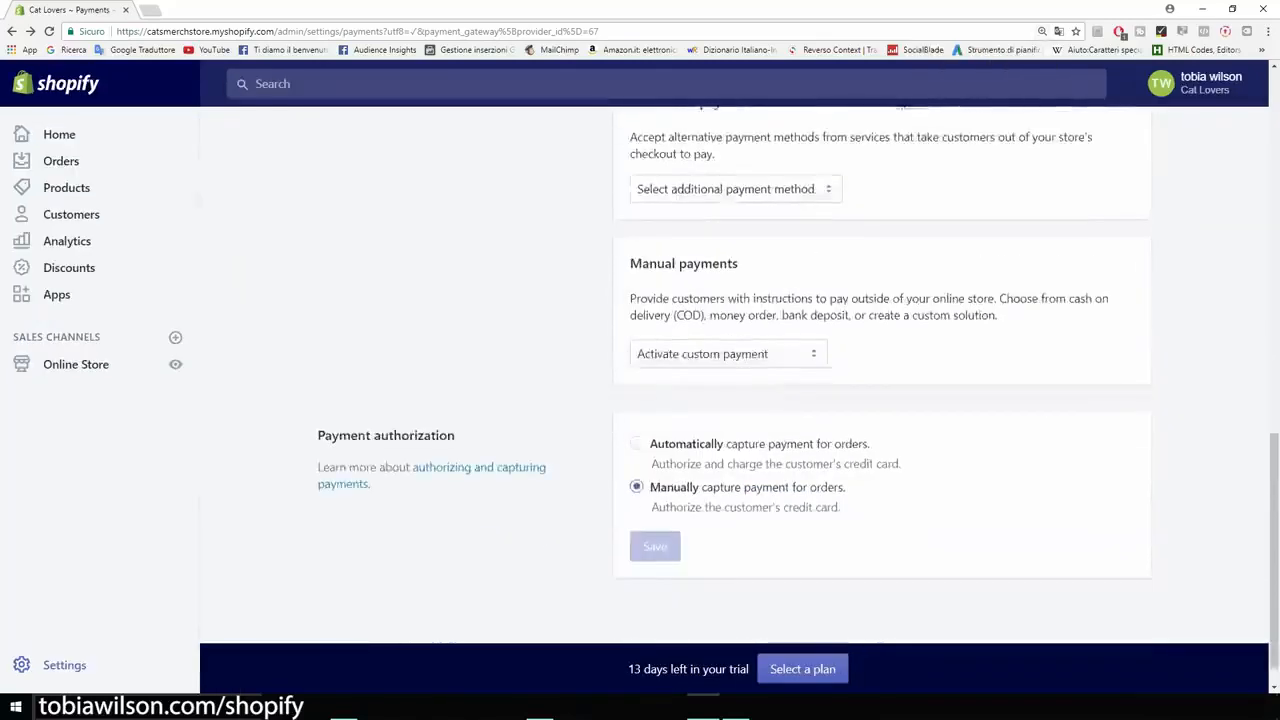
scroll(740, 380, "up", 8)
scroll(740, 380, "up", 1)
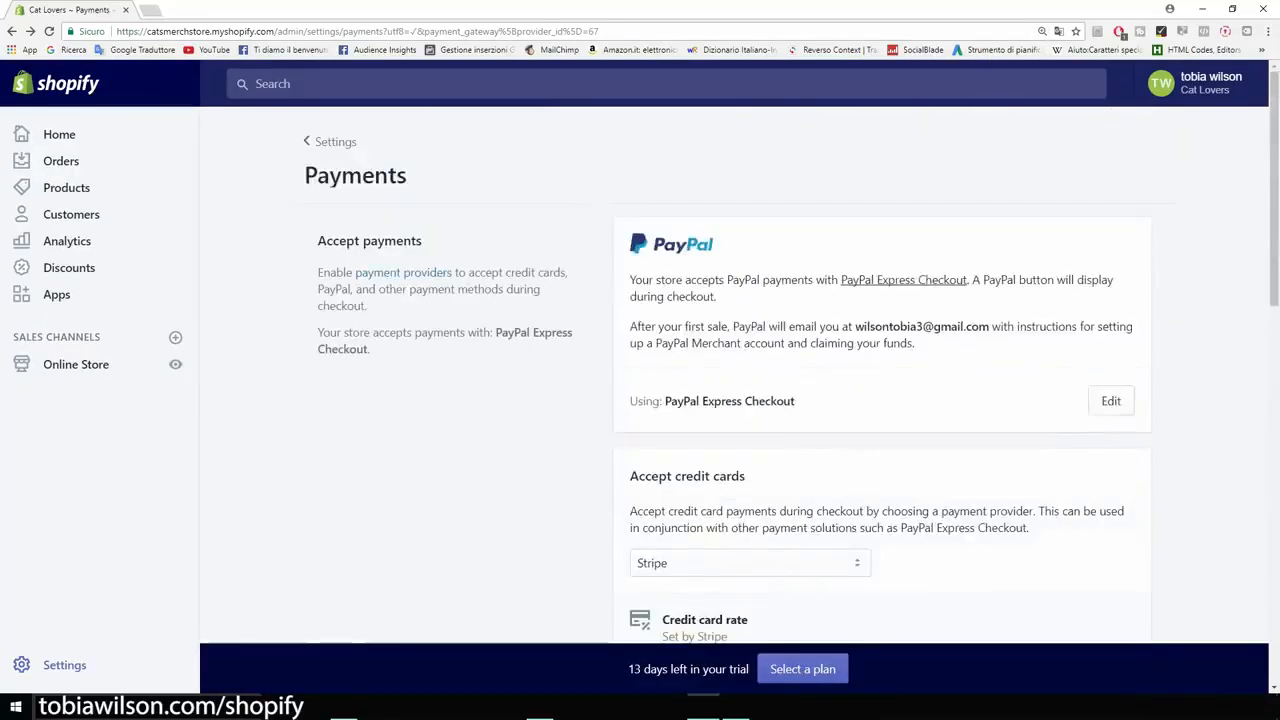
left_click(12, 31)
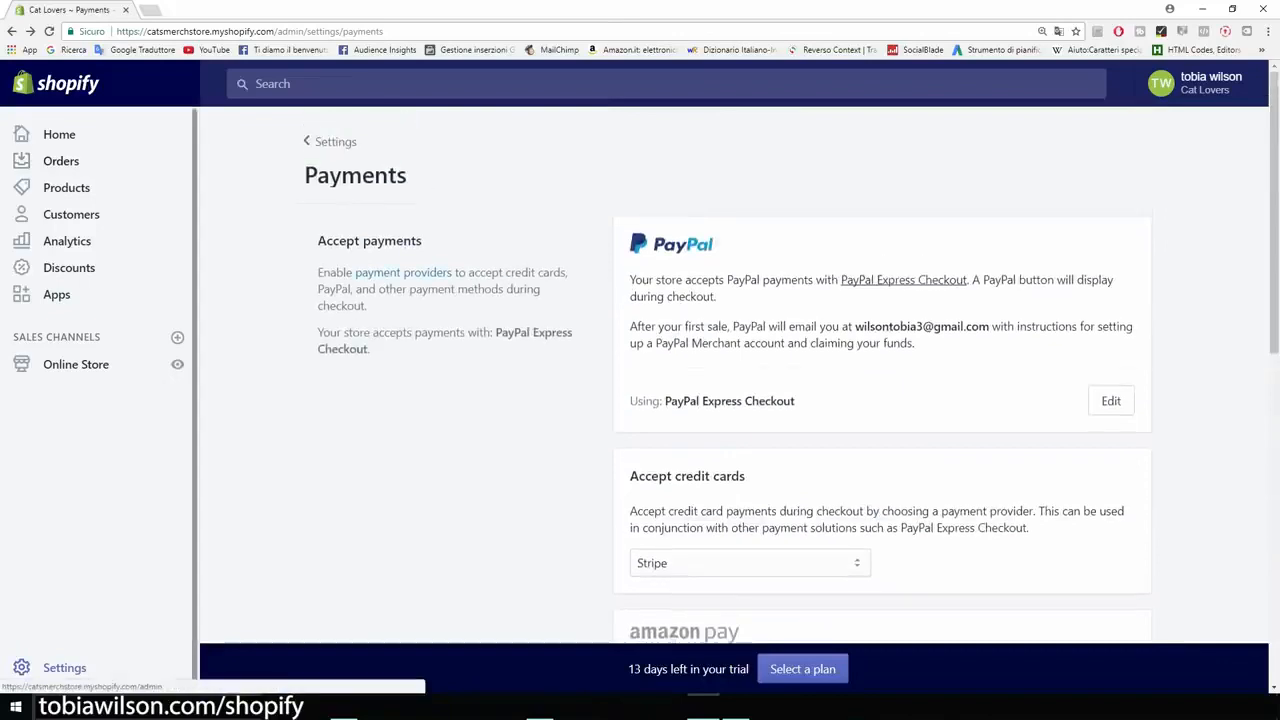
left_click(12, 31)
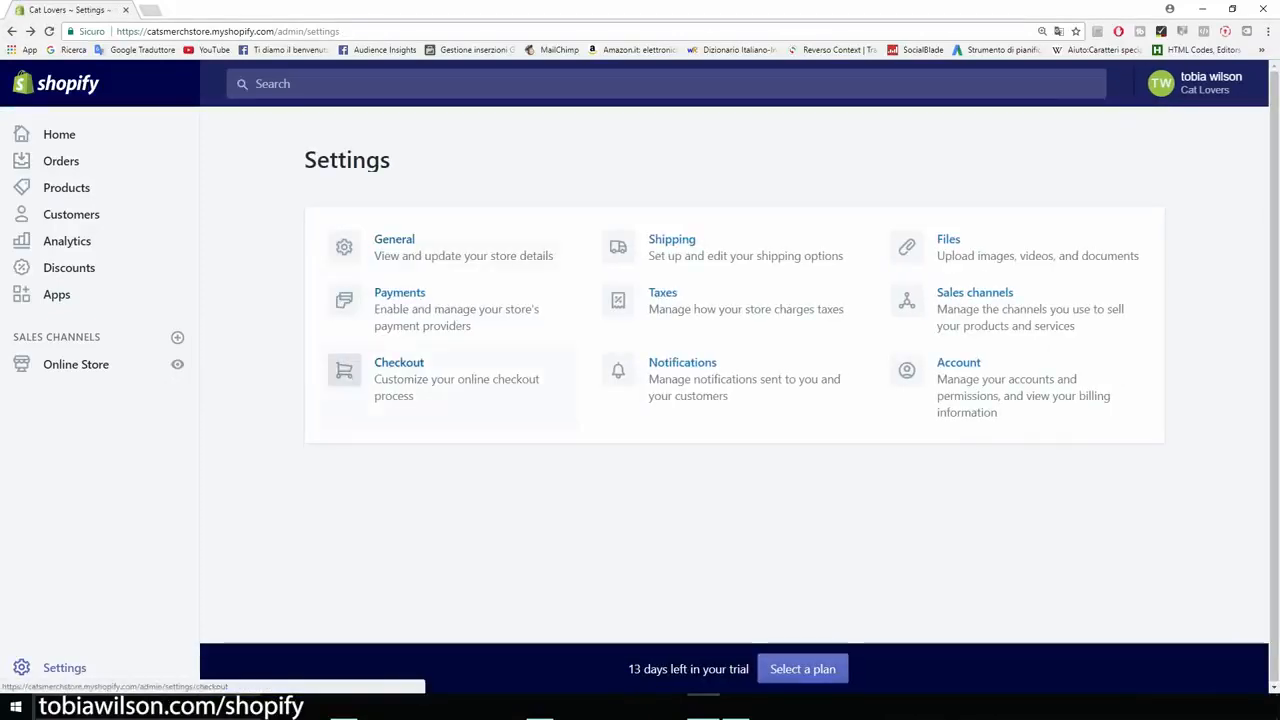
Step: In the checkout settings, make customer accounts optional and require customers' first and last name
left_click(400, 375)
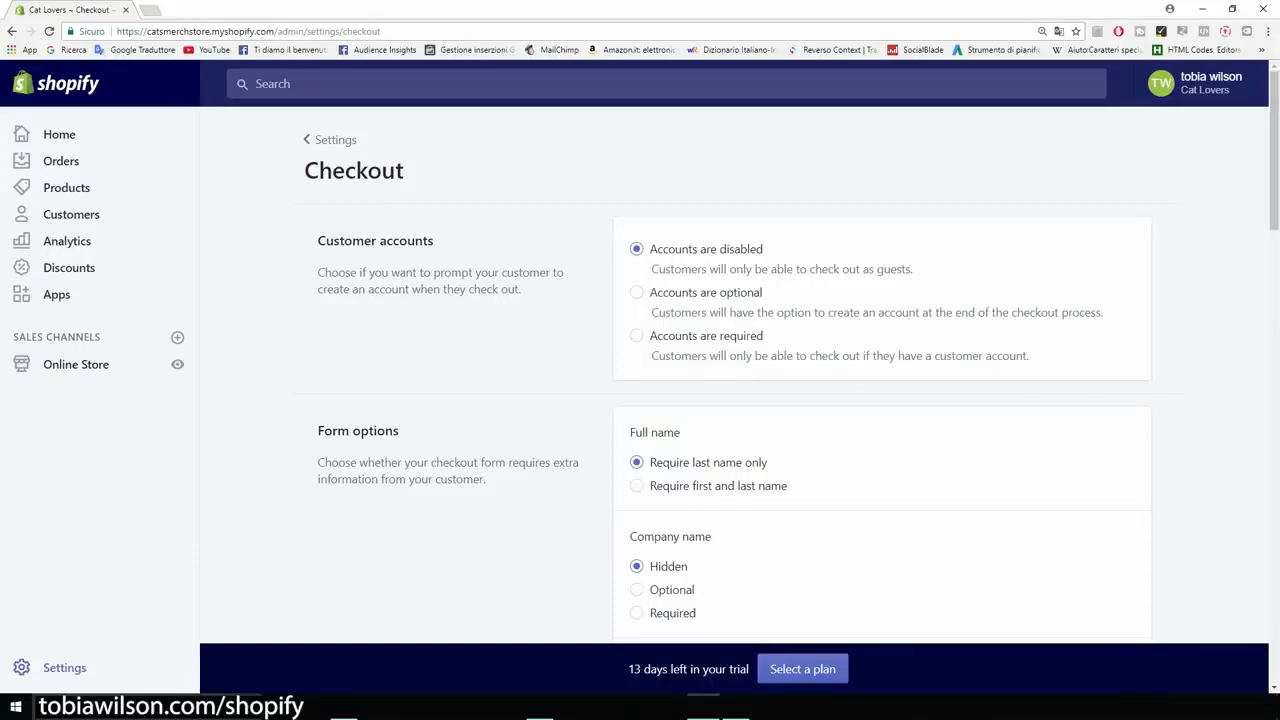
left_click(637, 292)
scroll(798, 374, "down", 2)
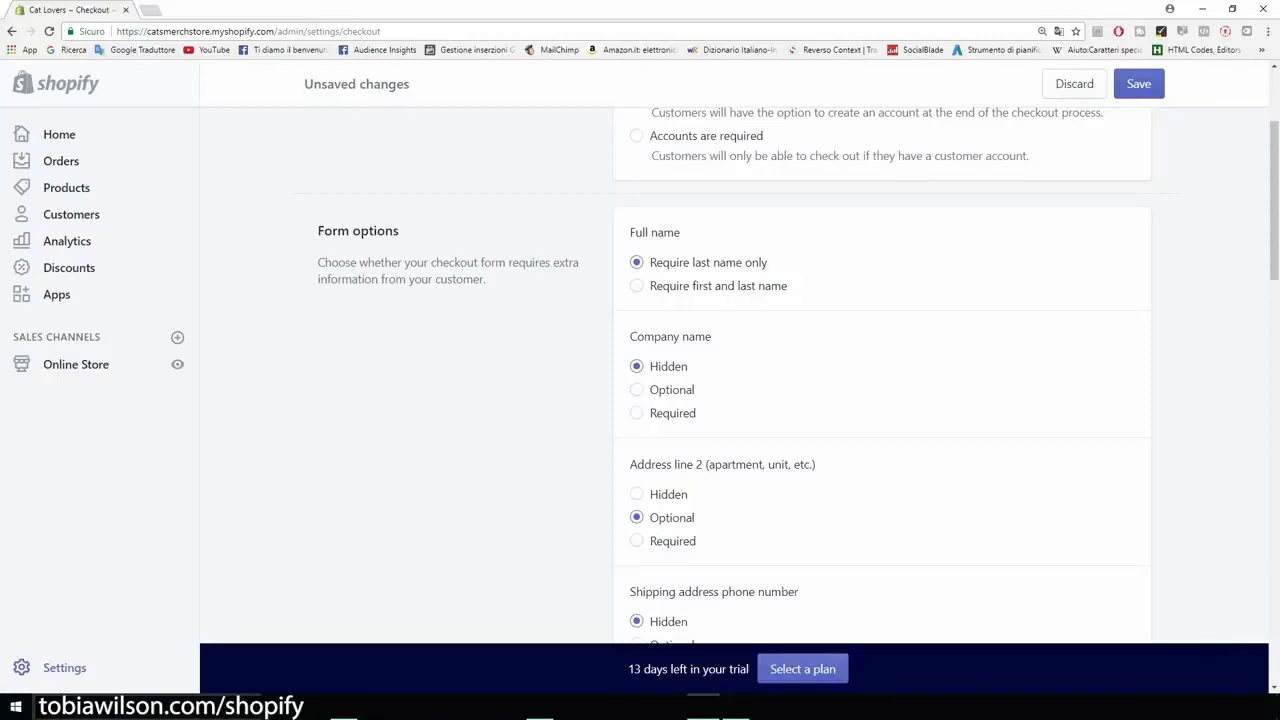
left_click(637, 286)
scroll(798, 374, "down", 2)
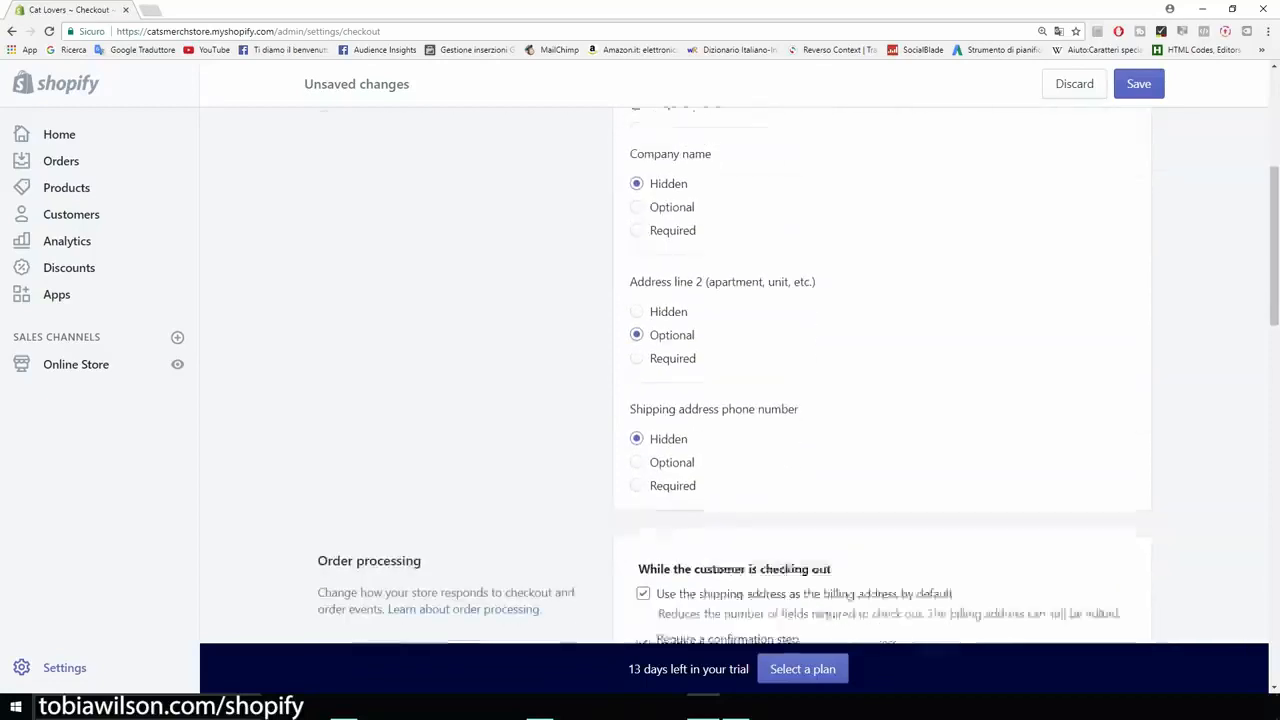
Step: Make the shipping address phone number required in the checkout form options
scroll(798, 374, "down", 1)
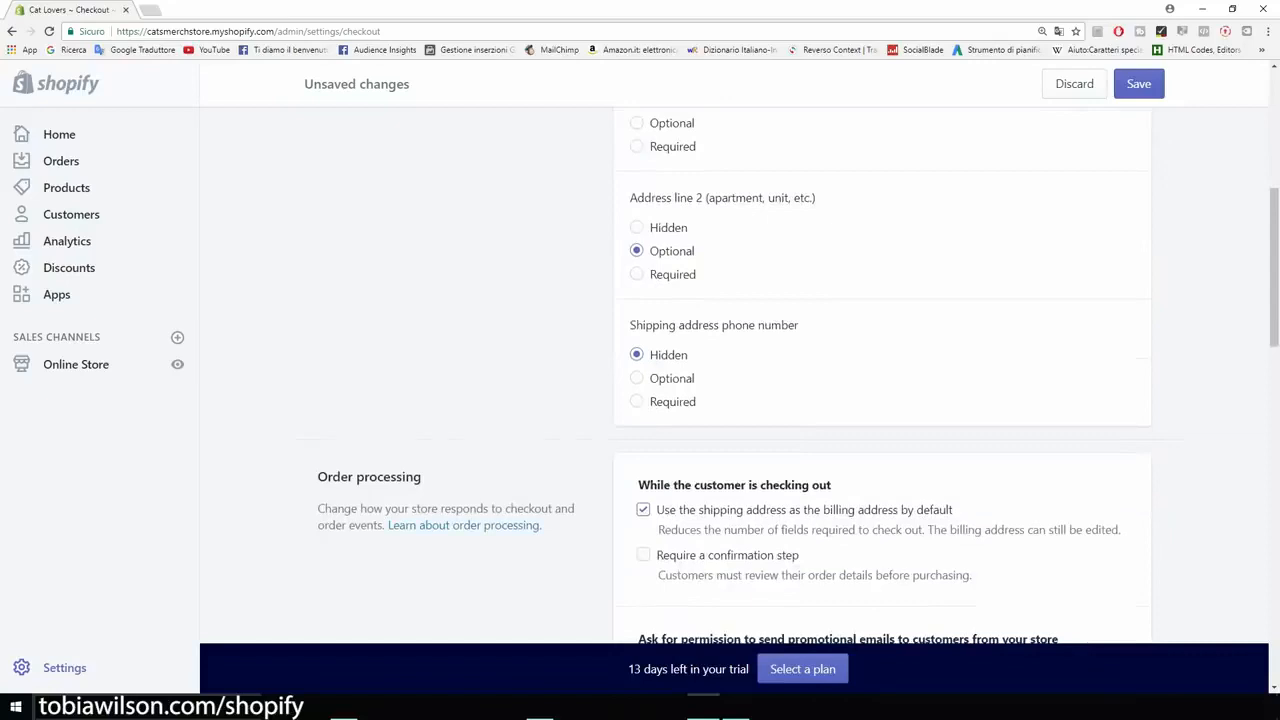
scroll(734, 380, "down", 1)
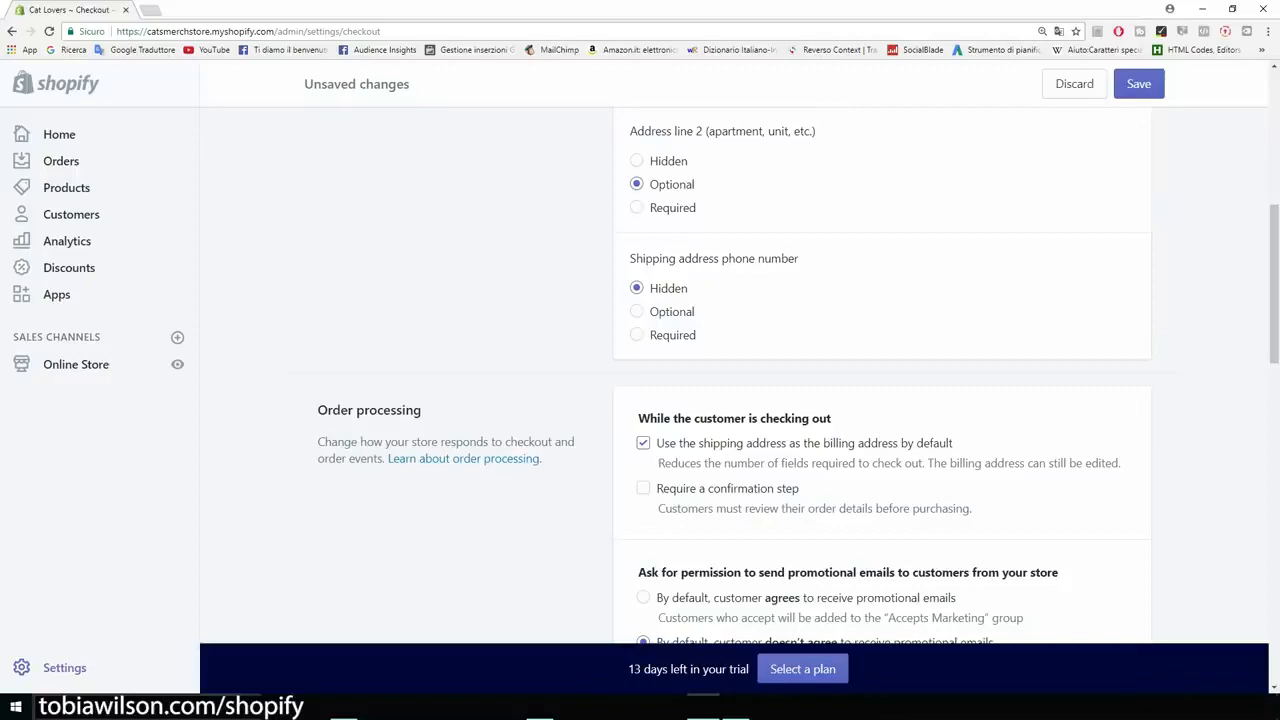
left_click(637, 335)
Step: Set the promotional email permission so that customers agree by default to receive the store's emails
scroll(637, 335, "down", 2)
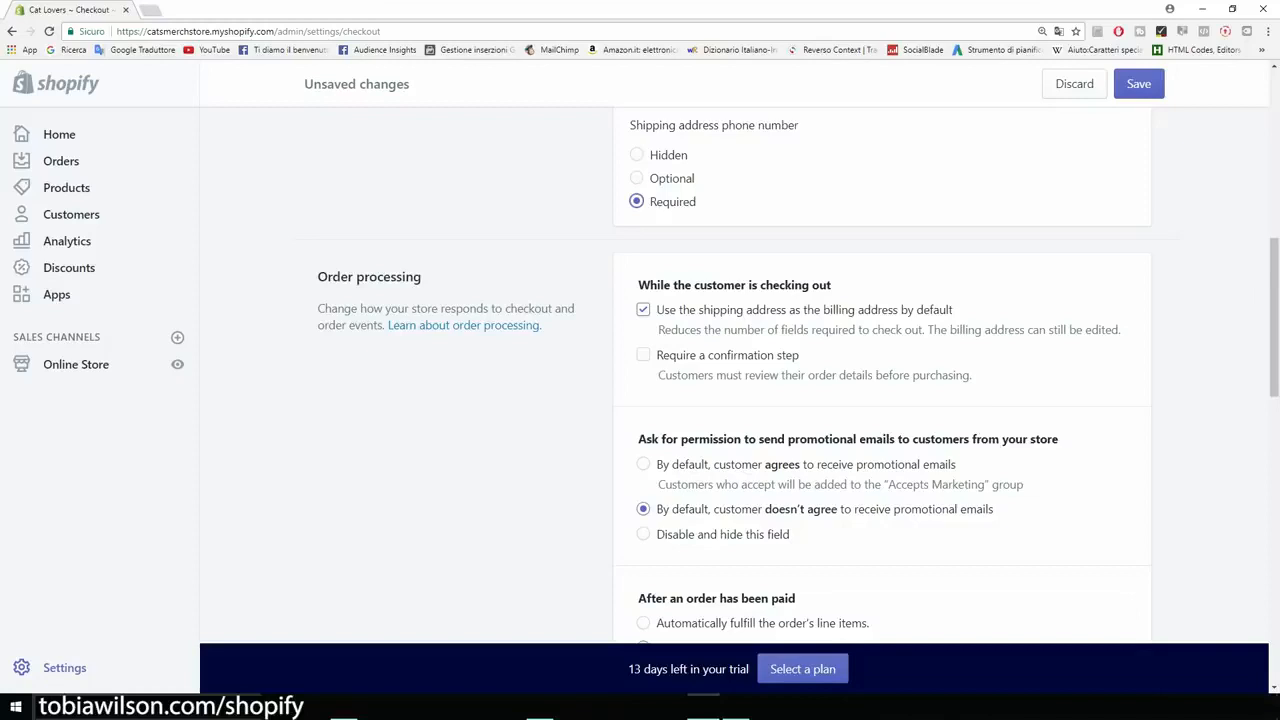
scroll(734, 374, "down", 4)
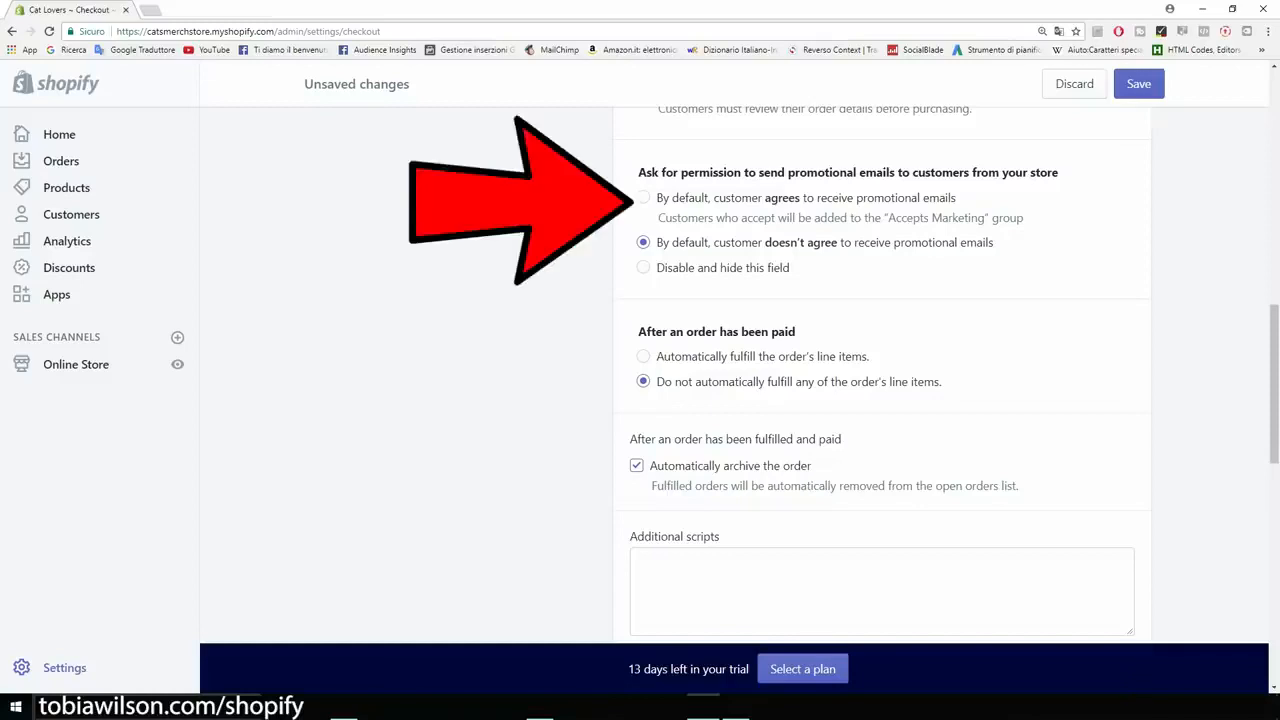
left_click(643, 197)
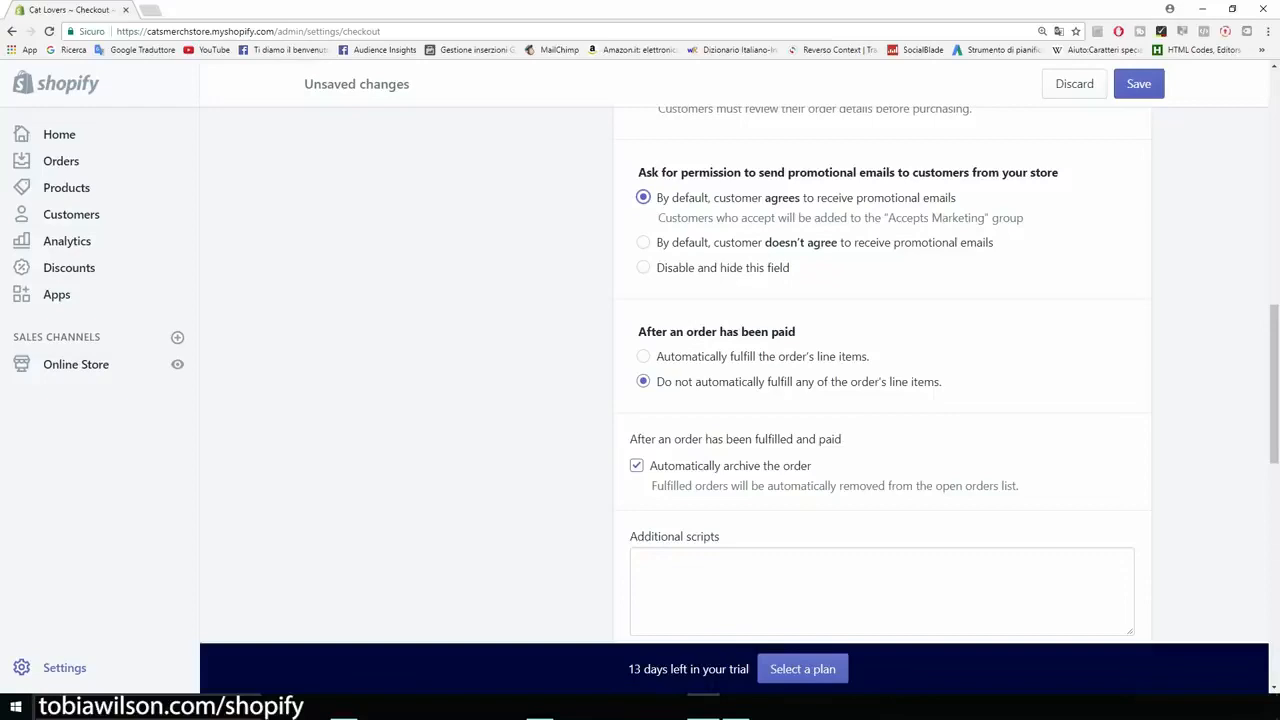
Step: Generate the sample refund policy, privacy policy and terms of service for the checkout page
scroll(880, 375, "down", 1)
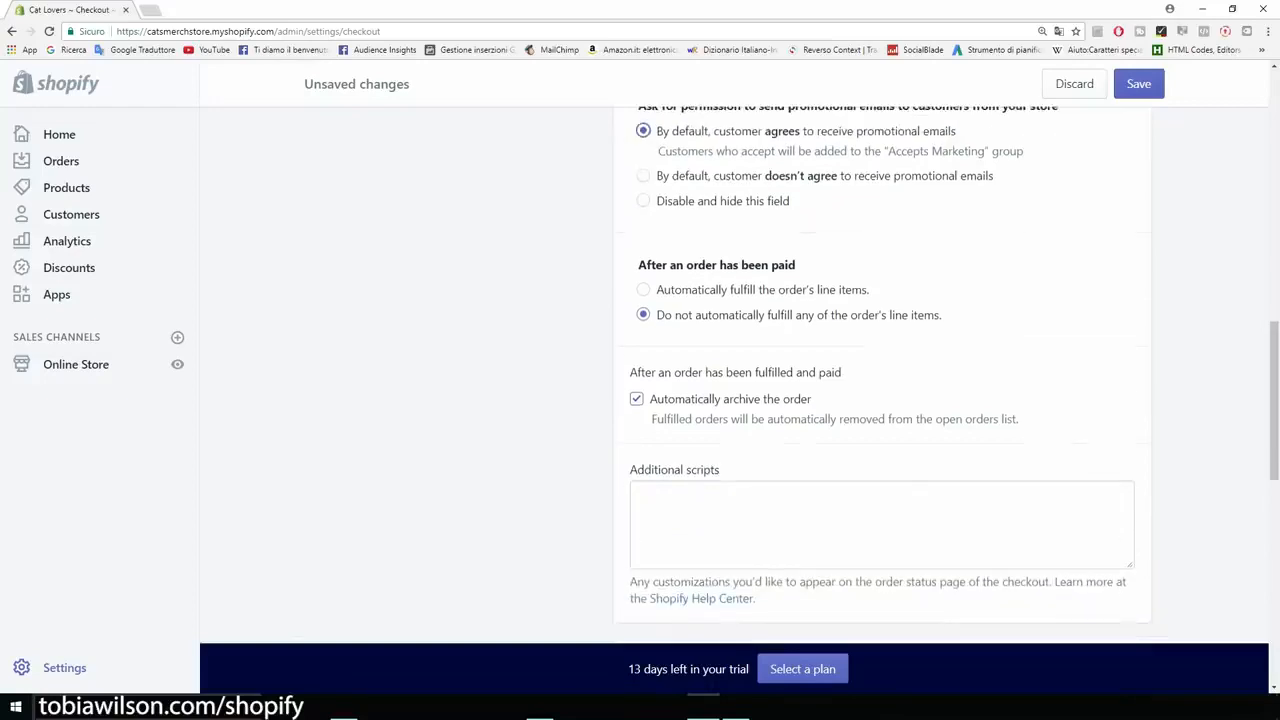
scroll(880, 375, "up", 1)
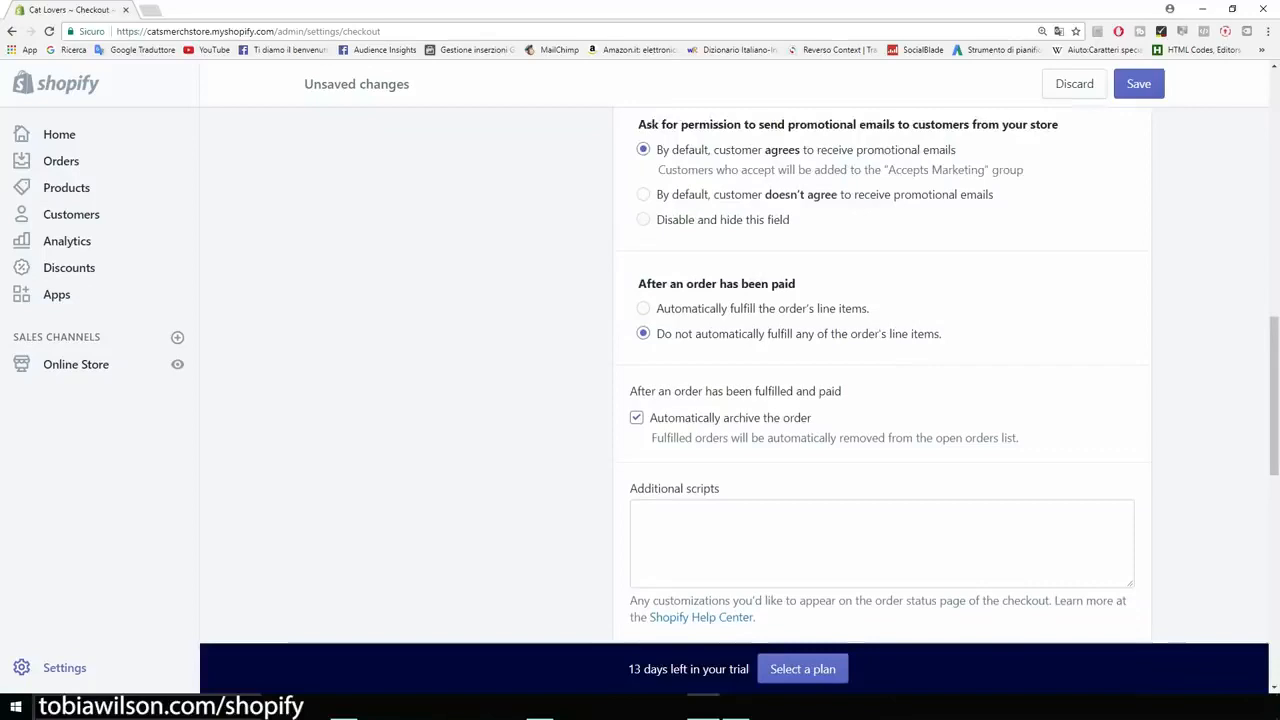
scroll(880, 375, "down", 2)
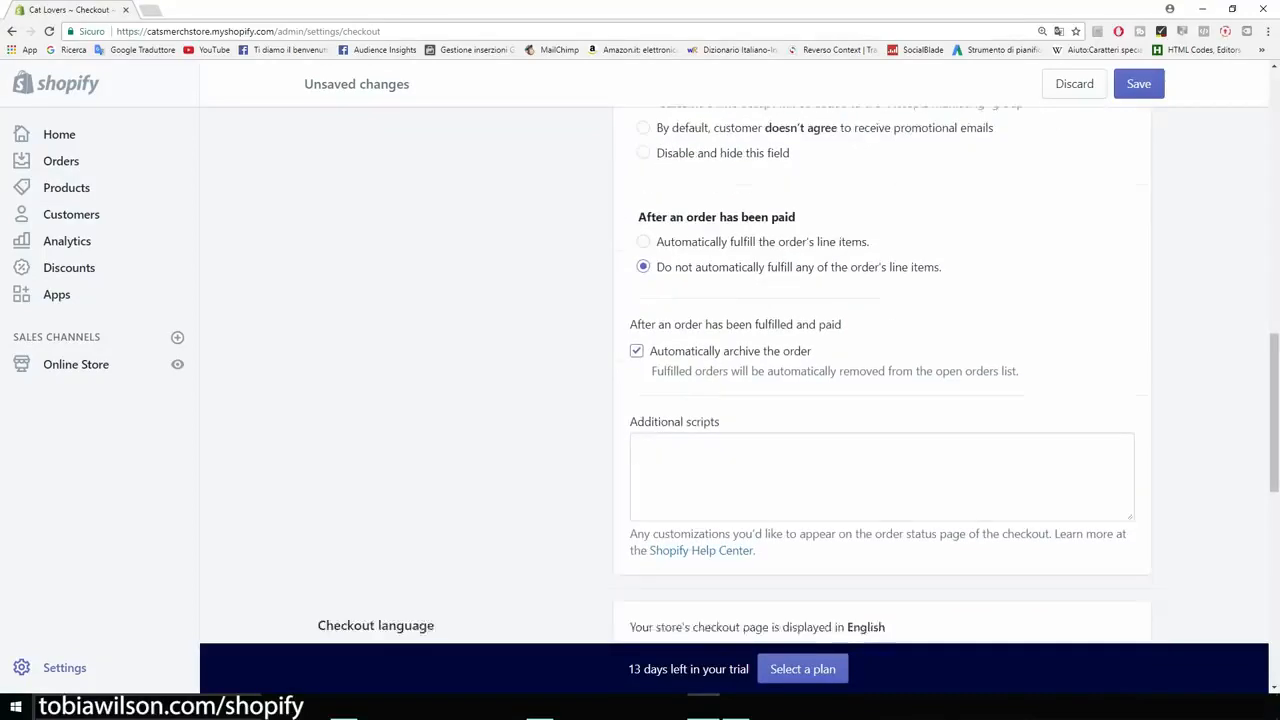
scroll(880, 375, "down", 4)
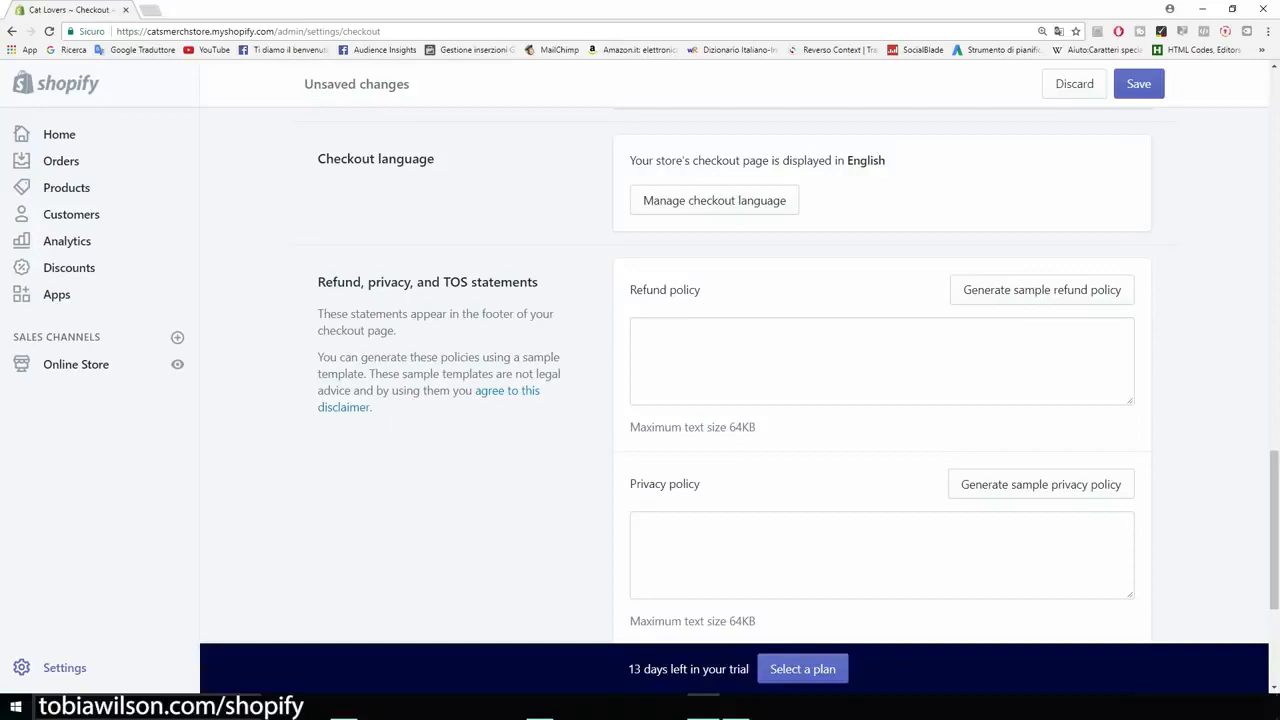
scroll(880, 375, "down", 1)
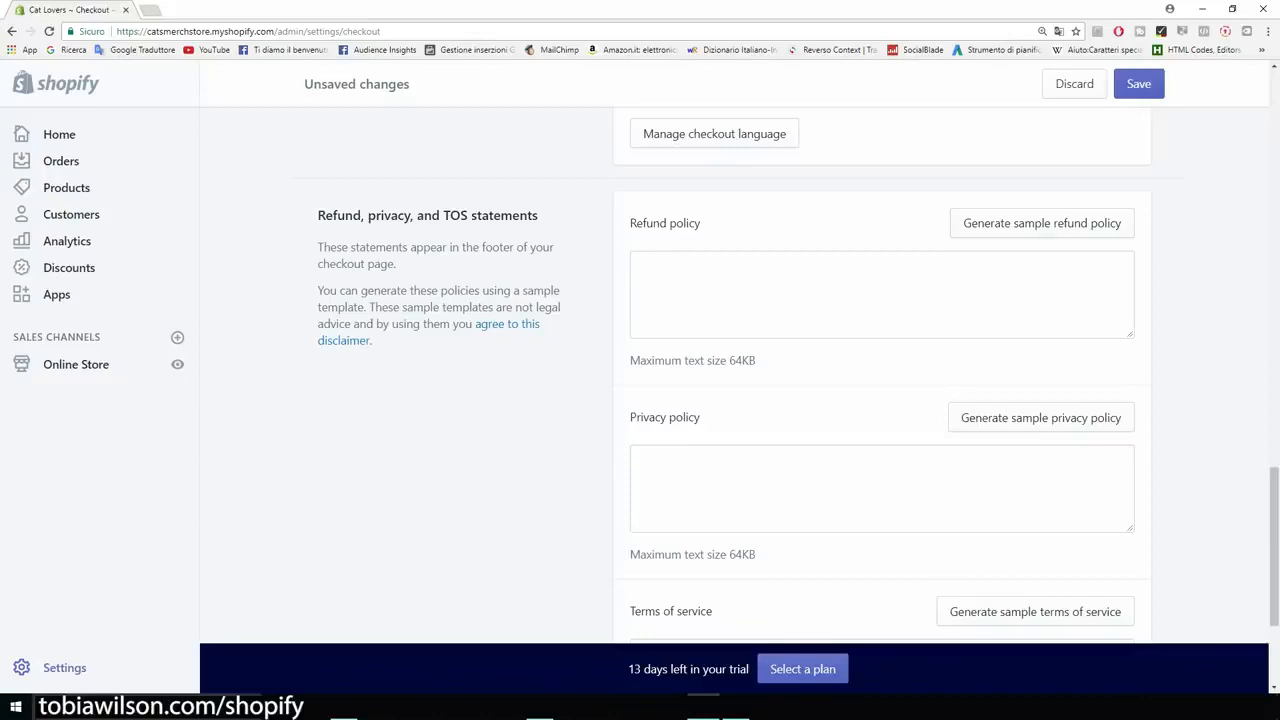
left_click(1042, 223)
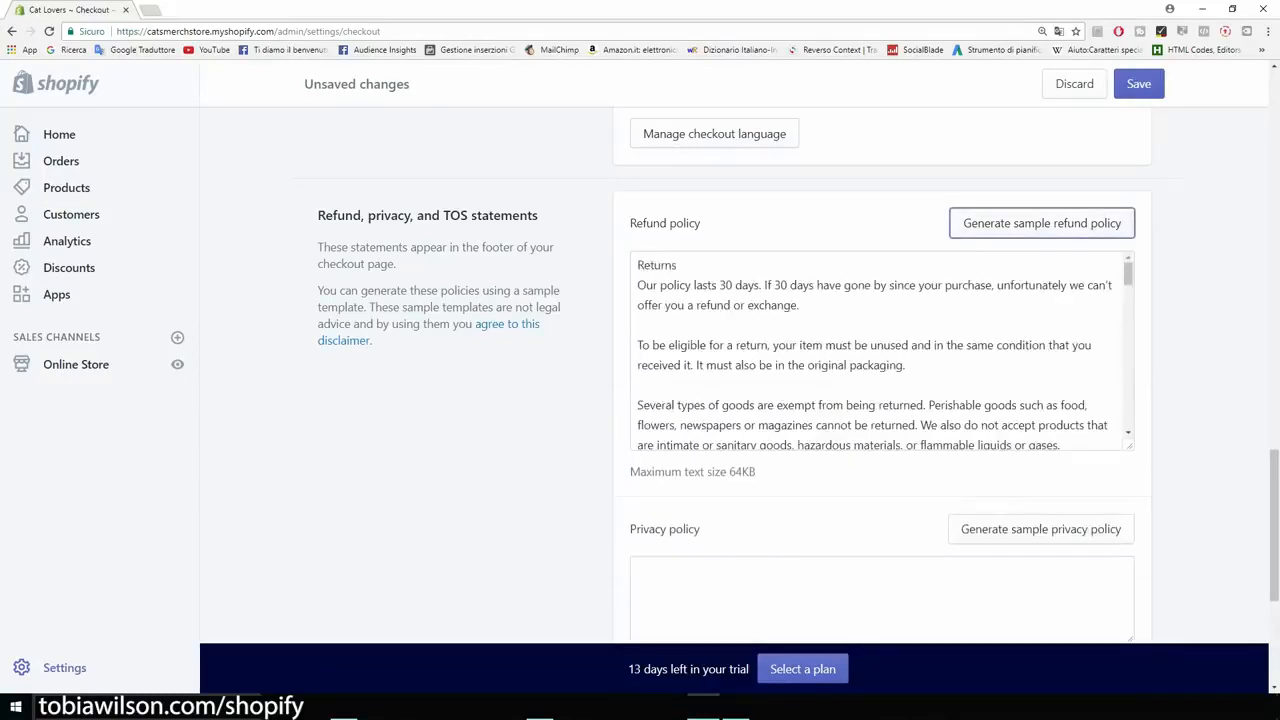
scroll(880, 375, "down", 1)
left_click(1040, 460)
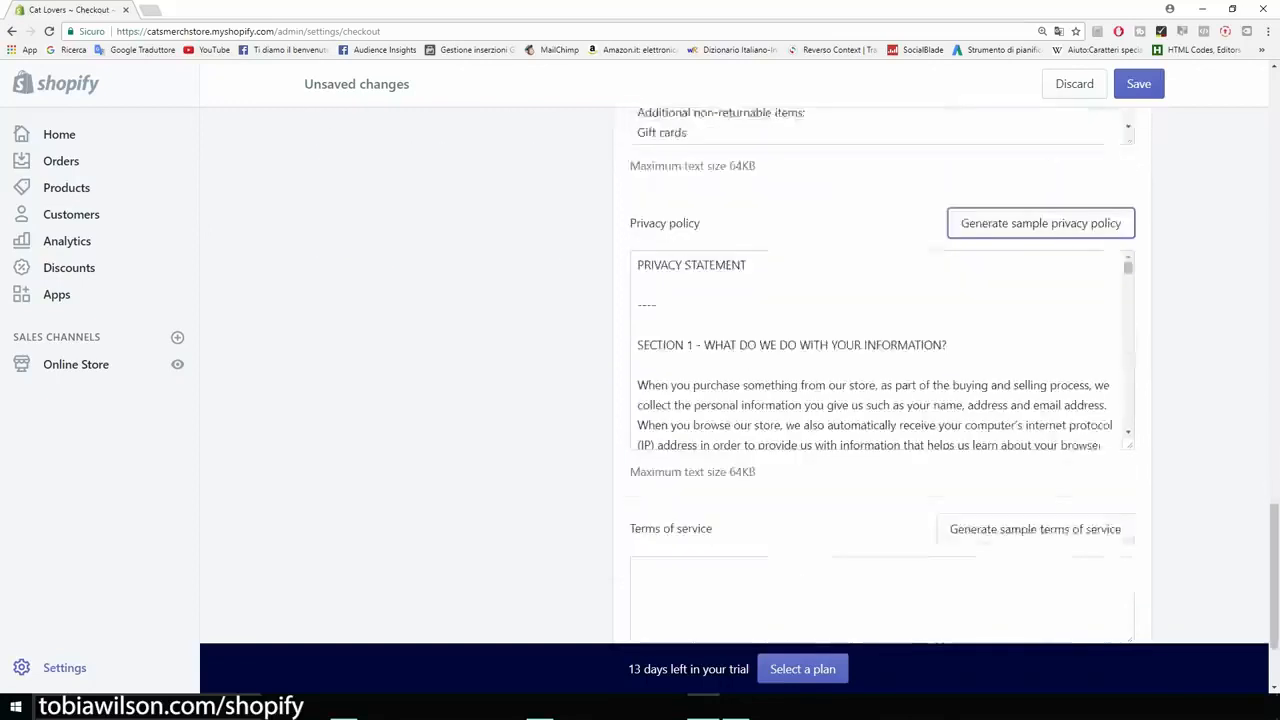
scroll(1035, 435, "down", 1)
left_click(1035, 436)
Step: Read through the generated refund policy text and save the checkout settings
scroll(1035, 436, "up", 2)
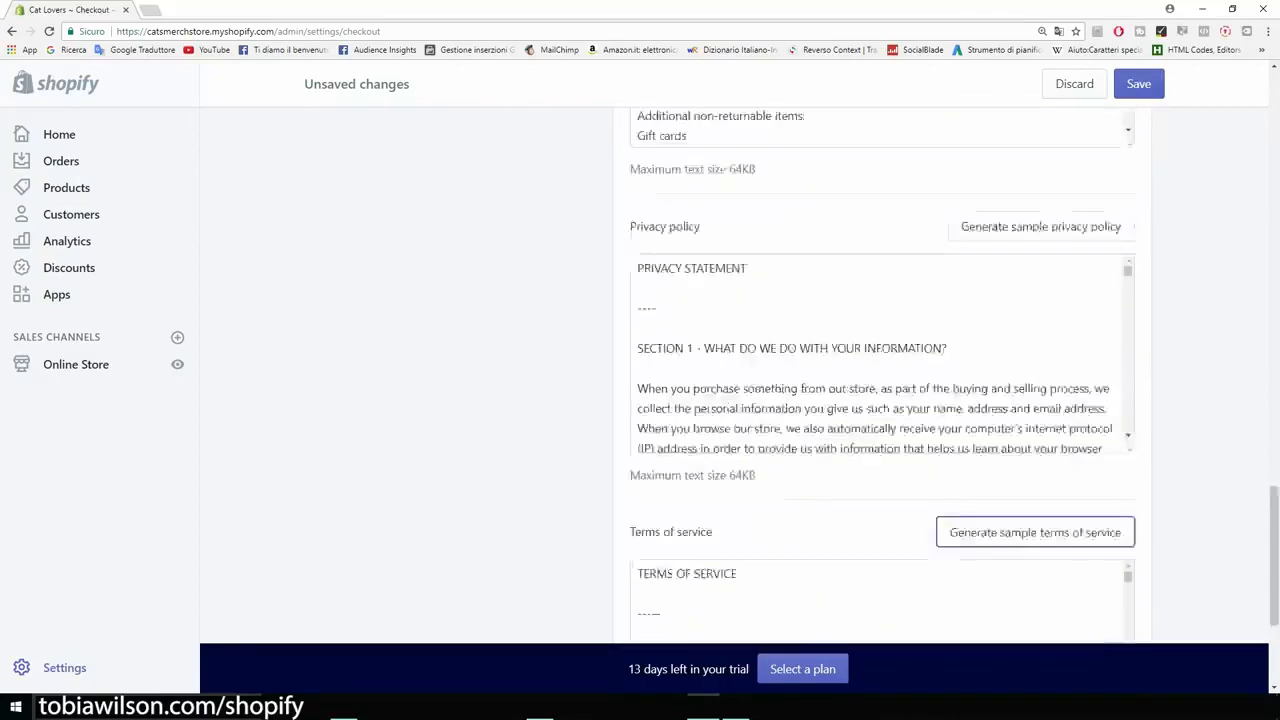
scroll(880, 400, "up", 3)
scroll(880, 415, "down", 3)
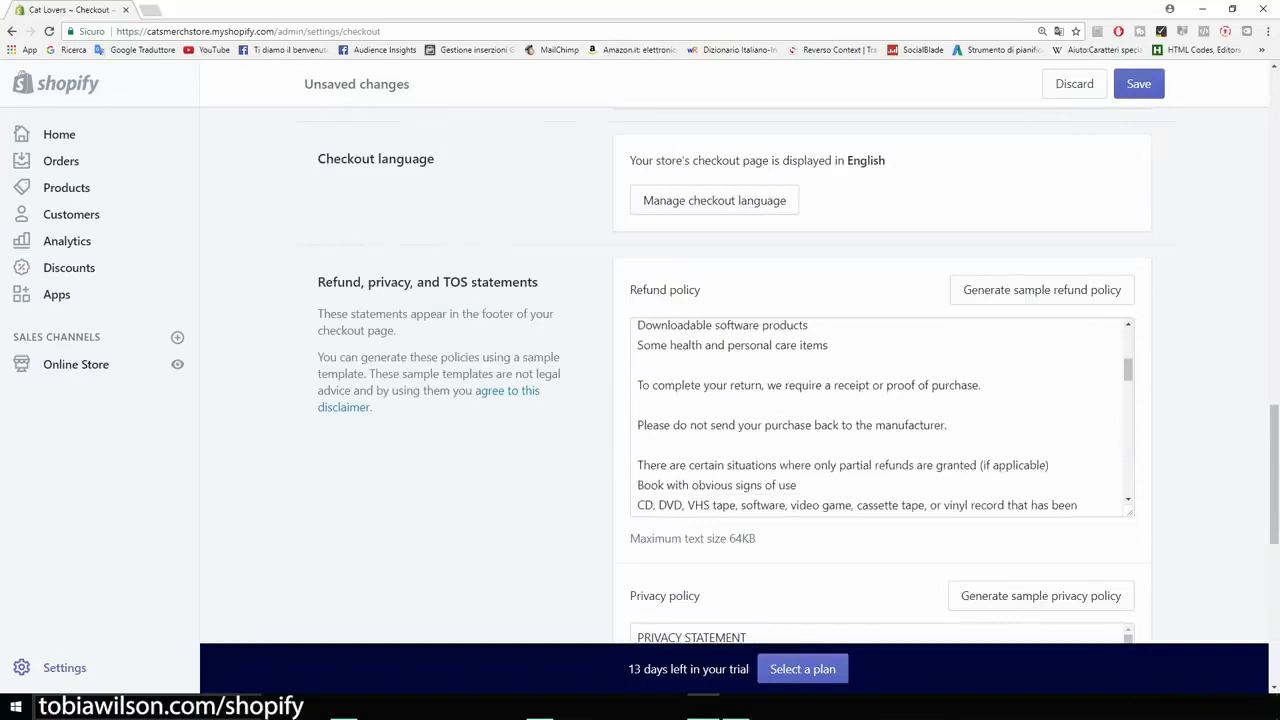
scroll(880, 415, "down", 5)
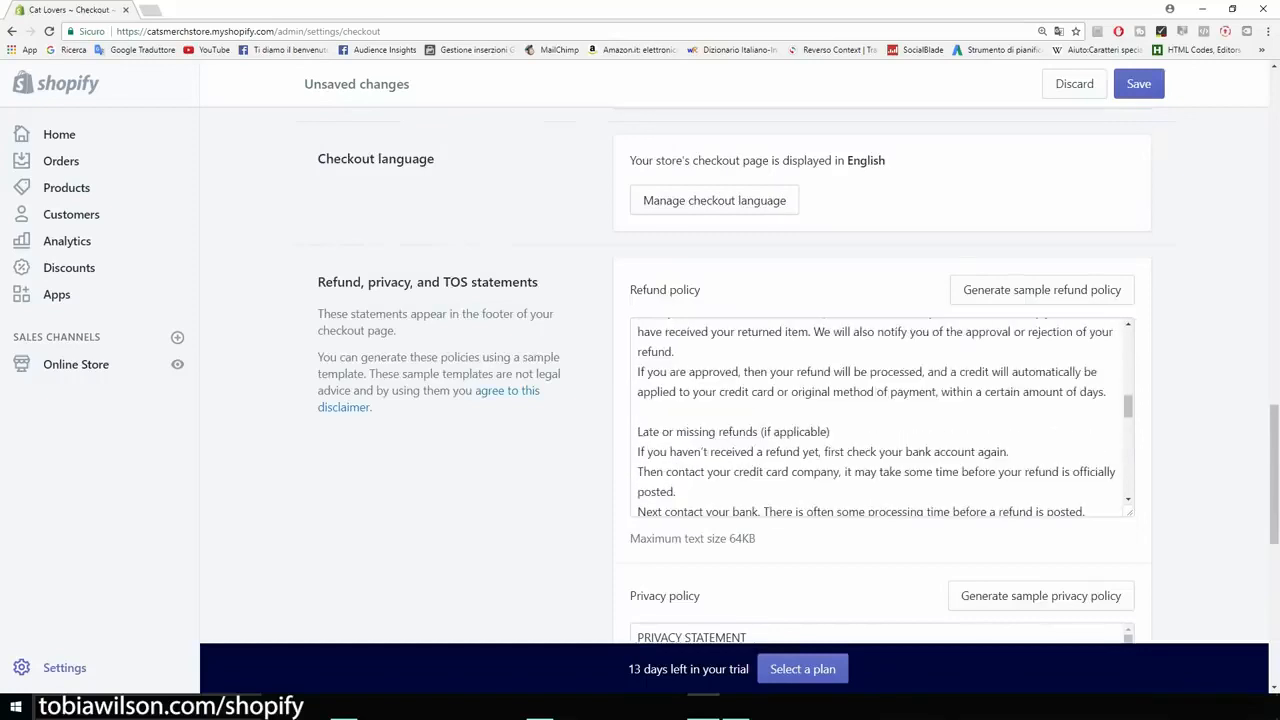
scroll(880, 415, "down", 5)
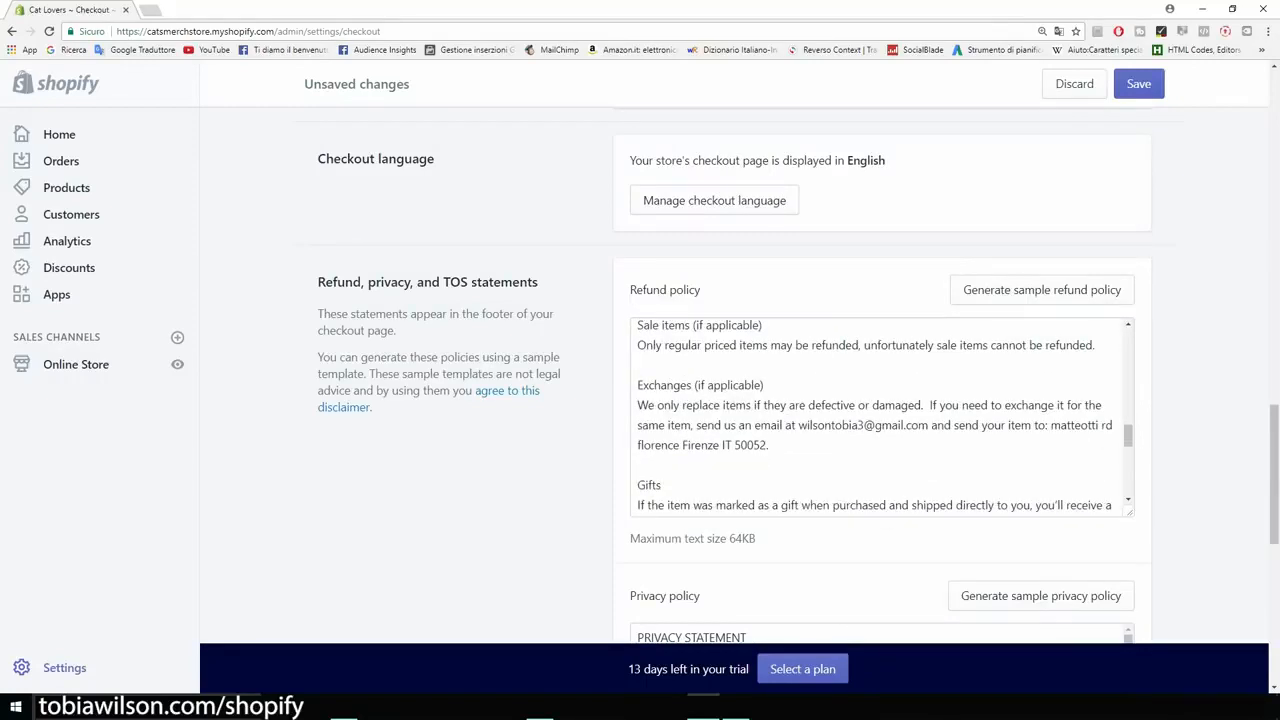
scroll(880, 415, "down", 3)
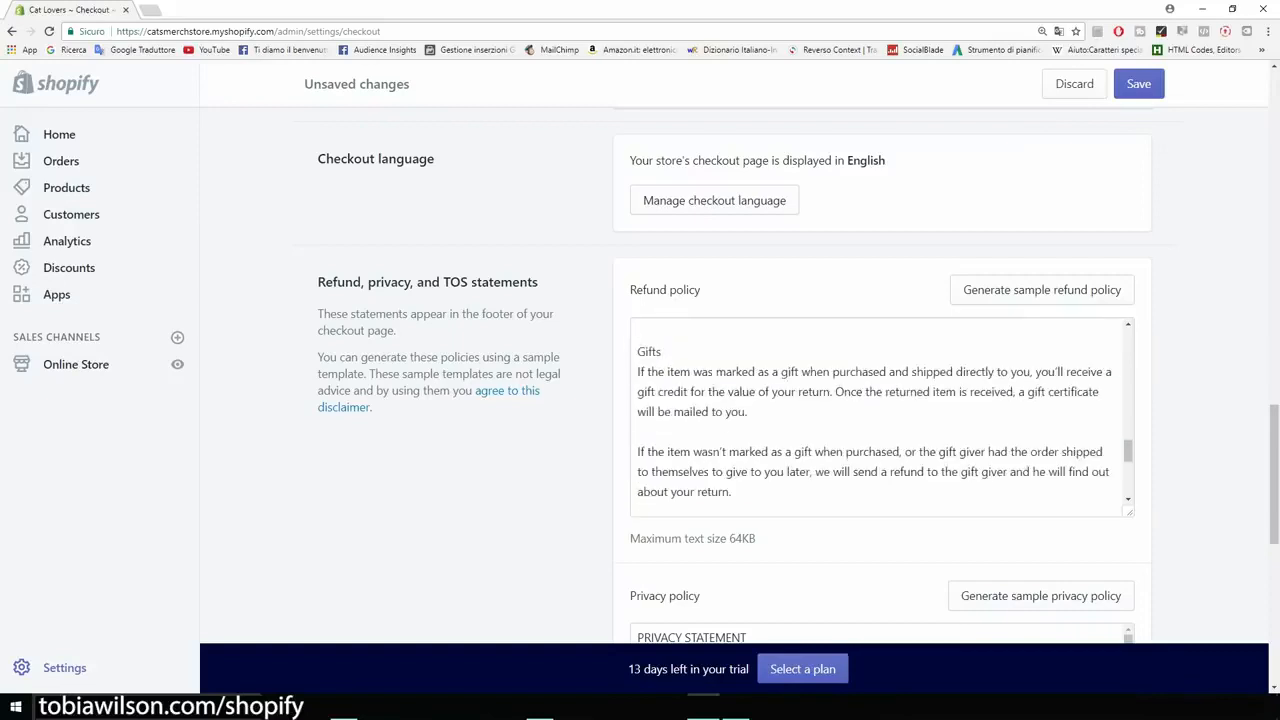
scroll(880, 415, "down", 6)
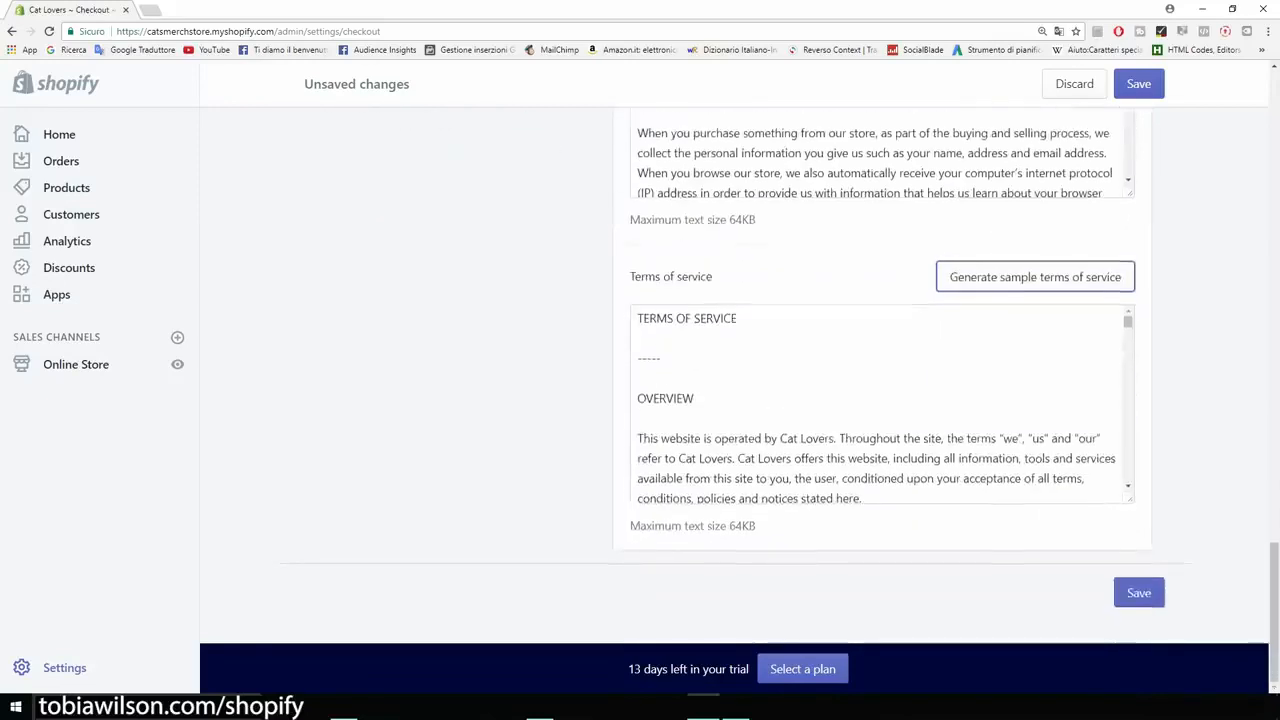
left_click(1139, 593)
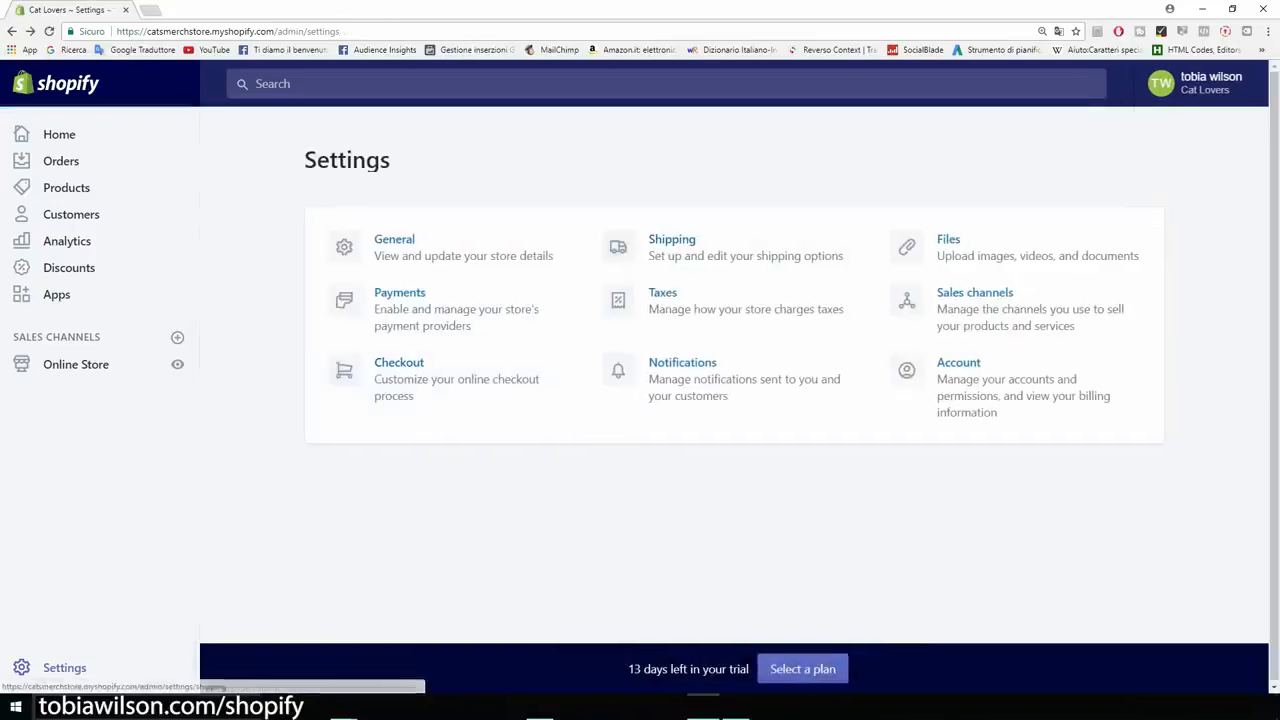
Step: In the shipping settings, delete the Domestic shipping zone for Italy
left_click(660, 247)
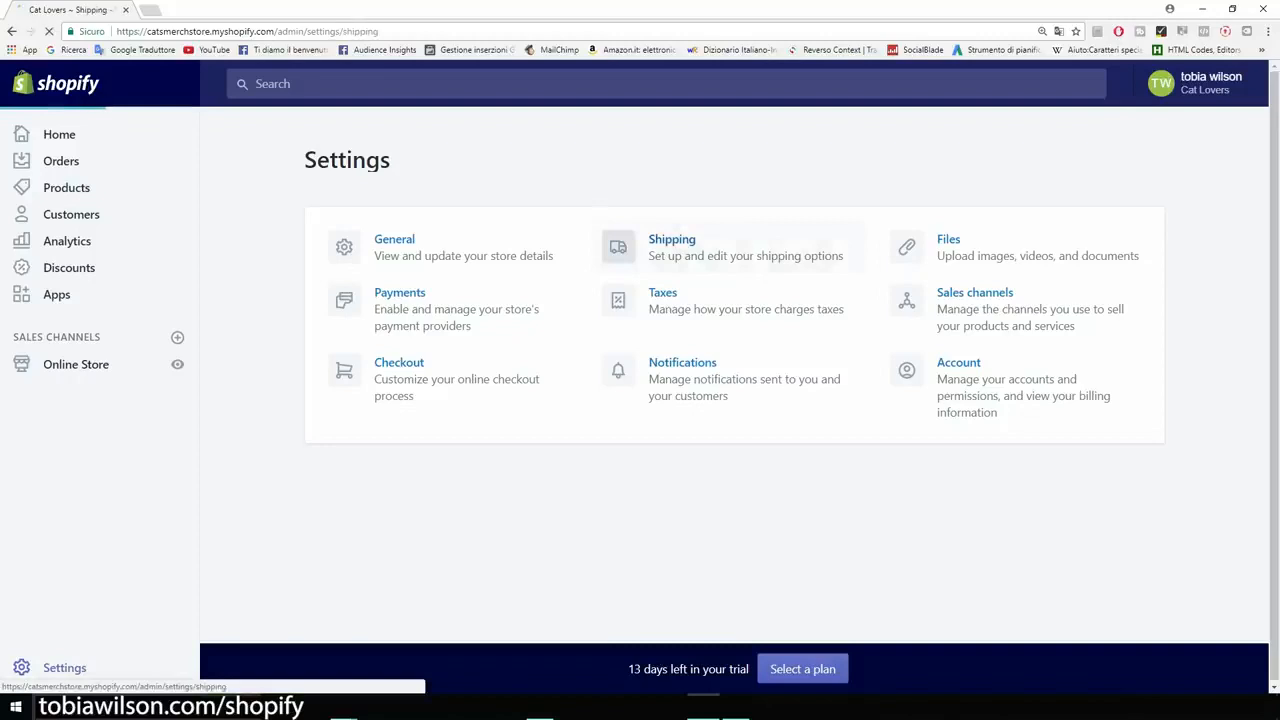
scroll(700, 400, "down", 3)
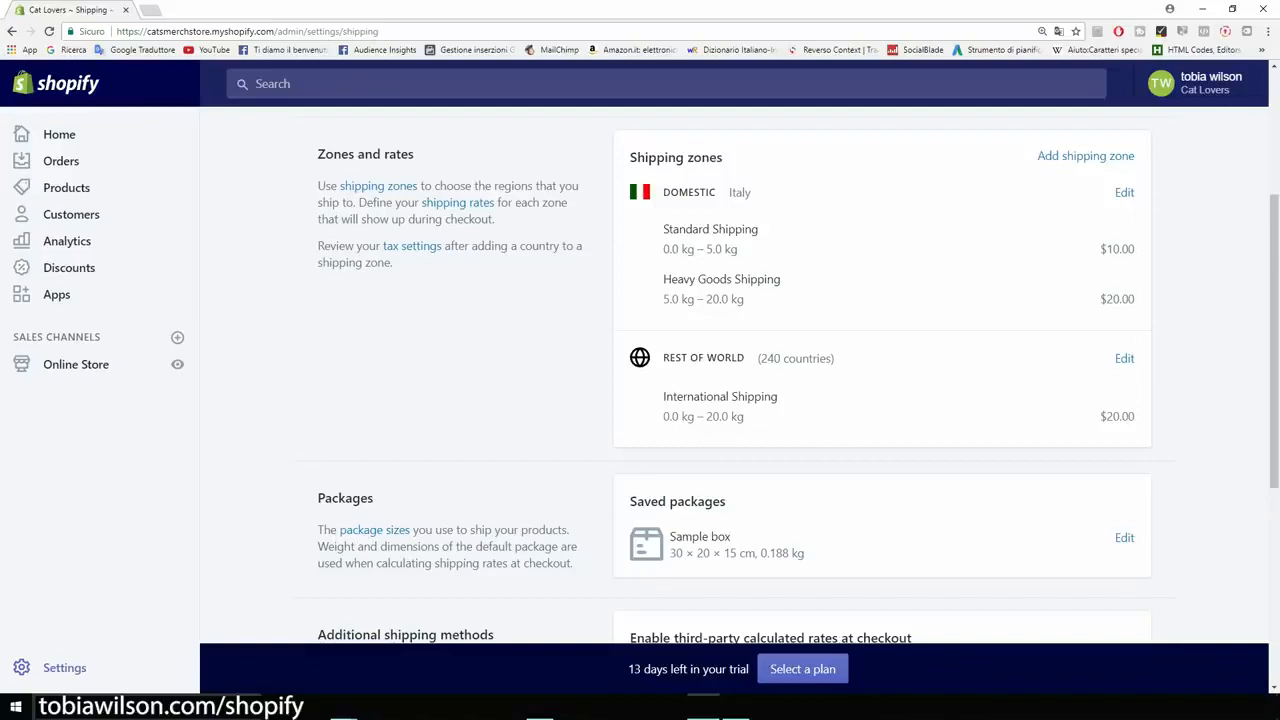
scroll(1085, 222, "up", 1)
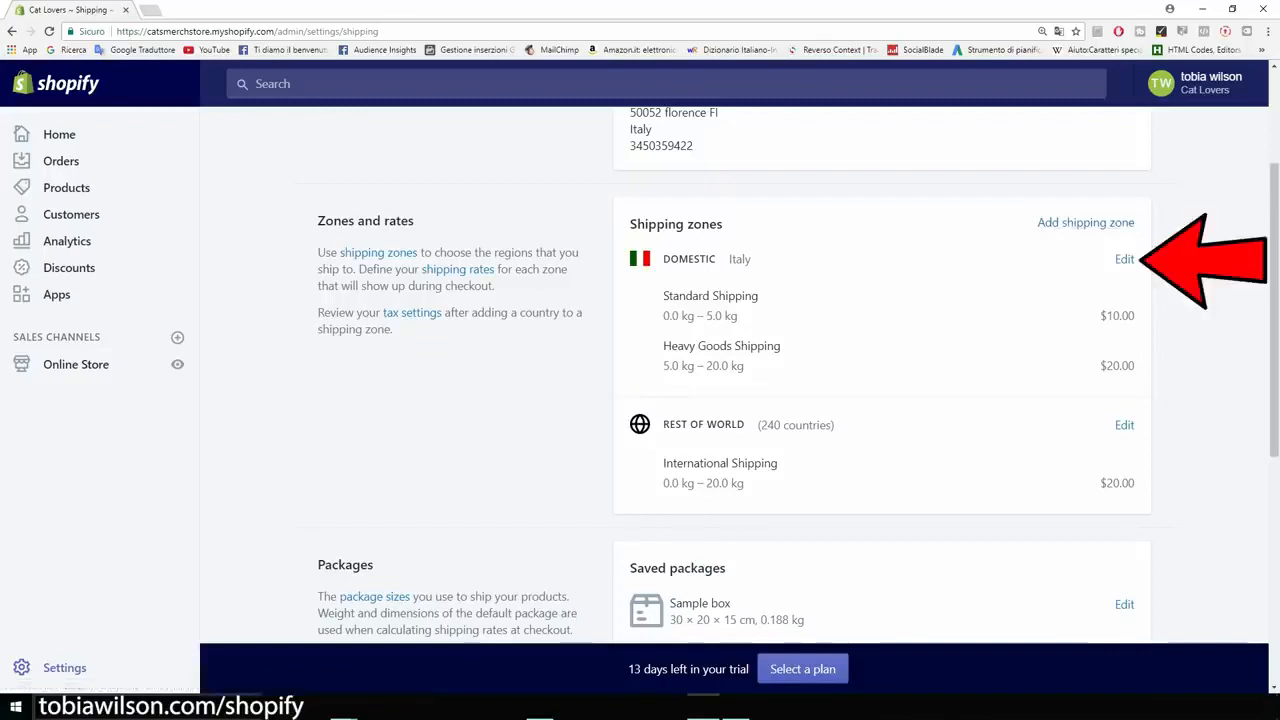
left_click(1124, 259)
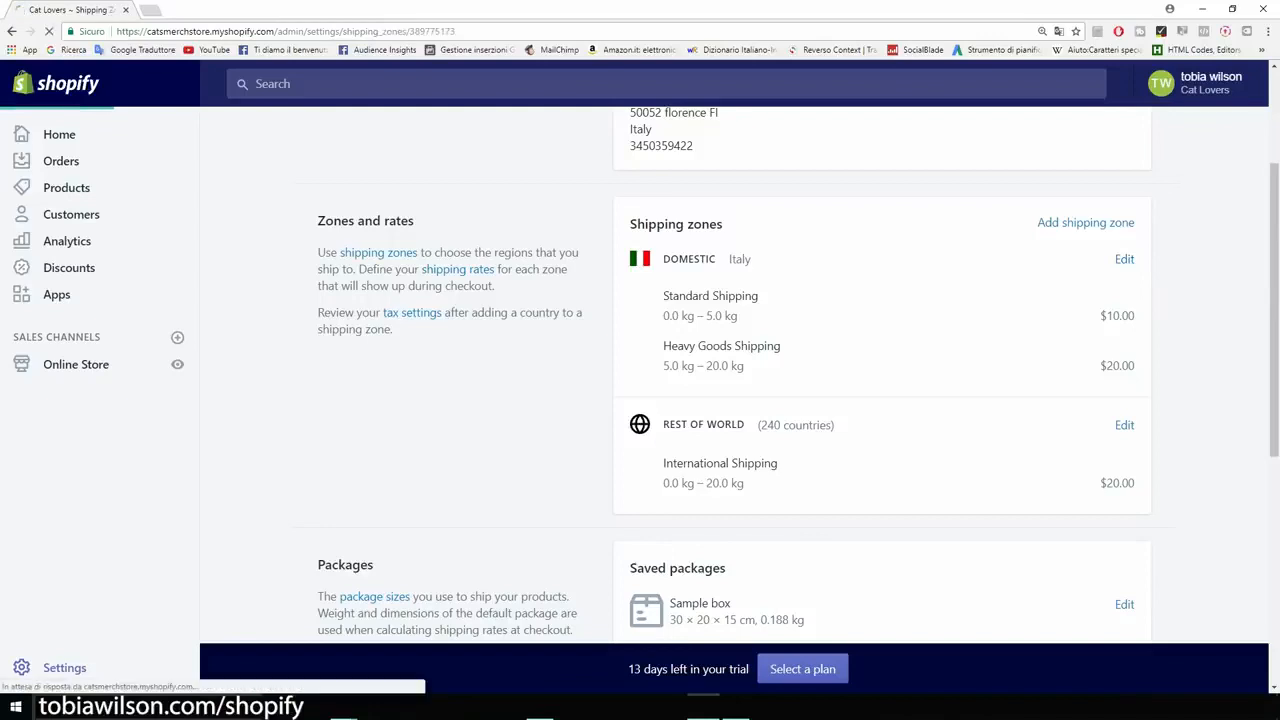
scroll(588, 400, "down", 5)
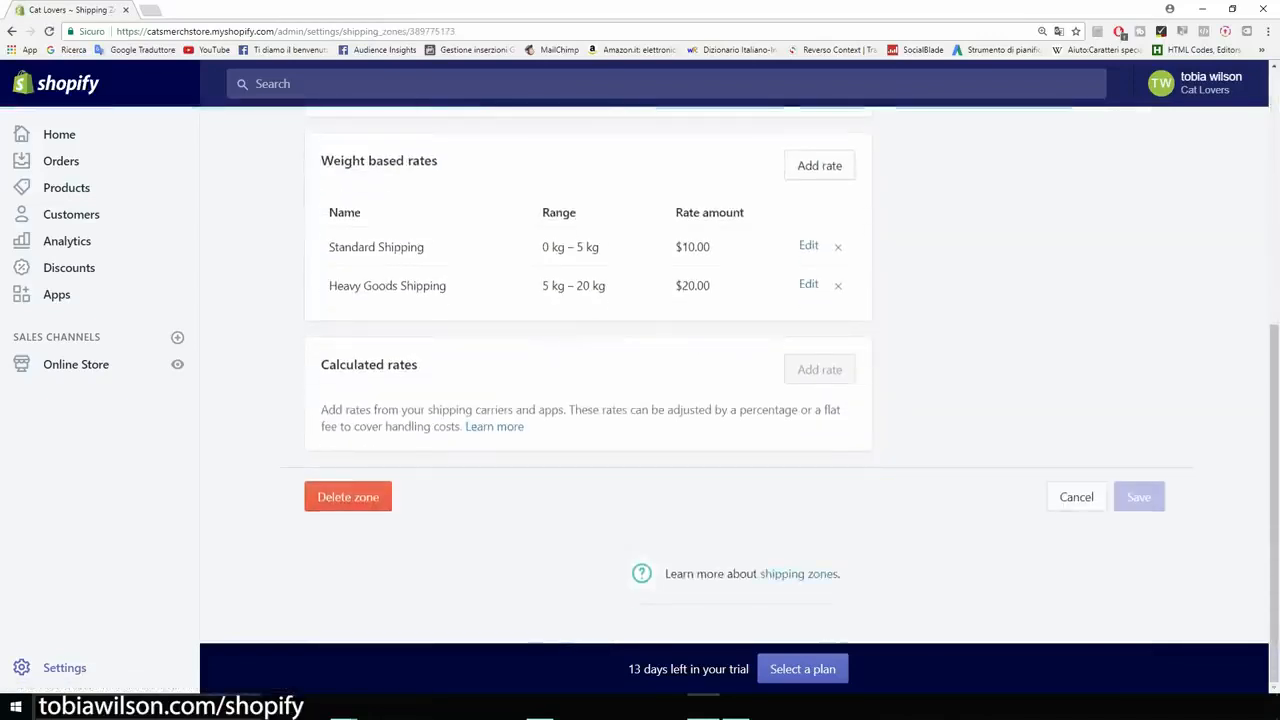
left_click(348, 497)
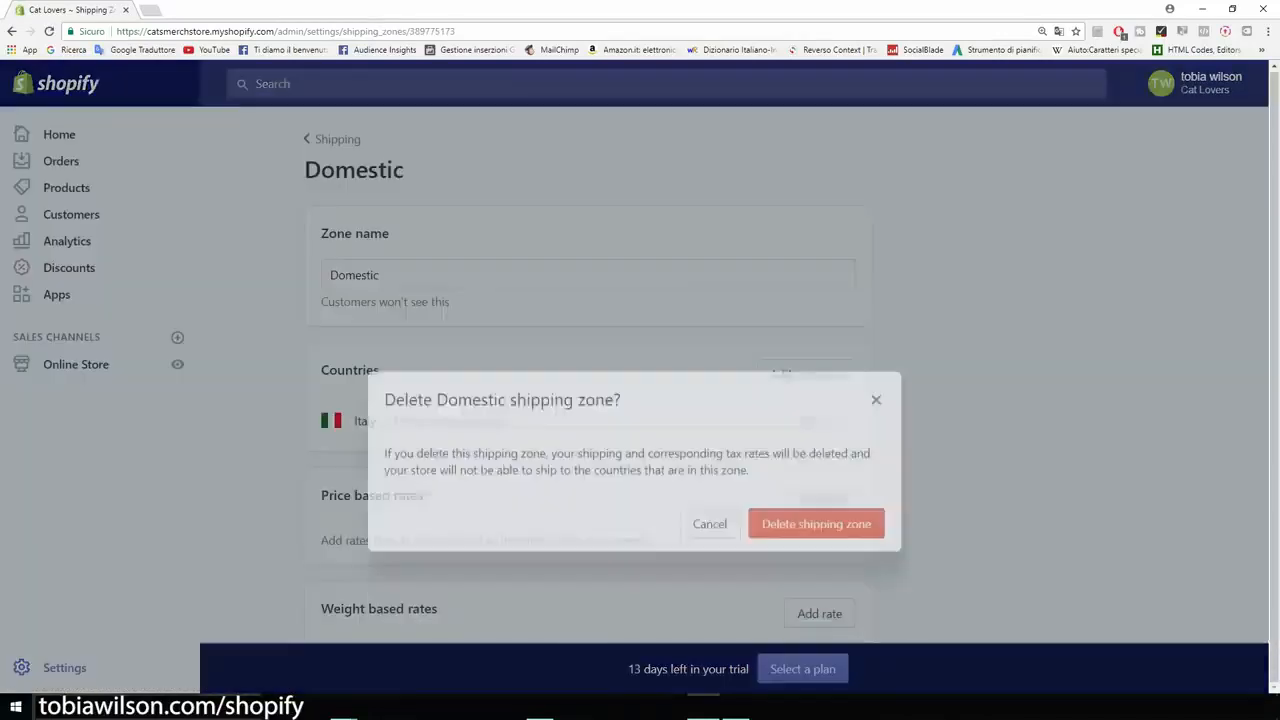
left_click(816, 462)
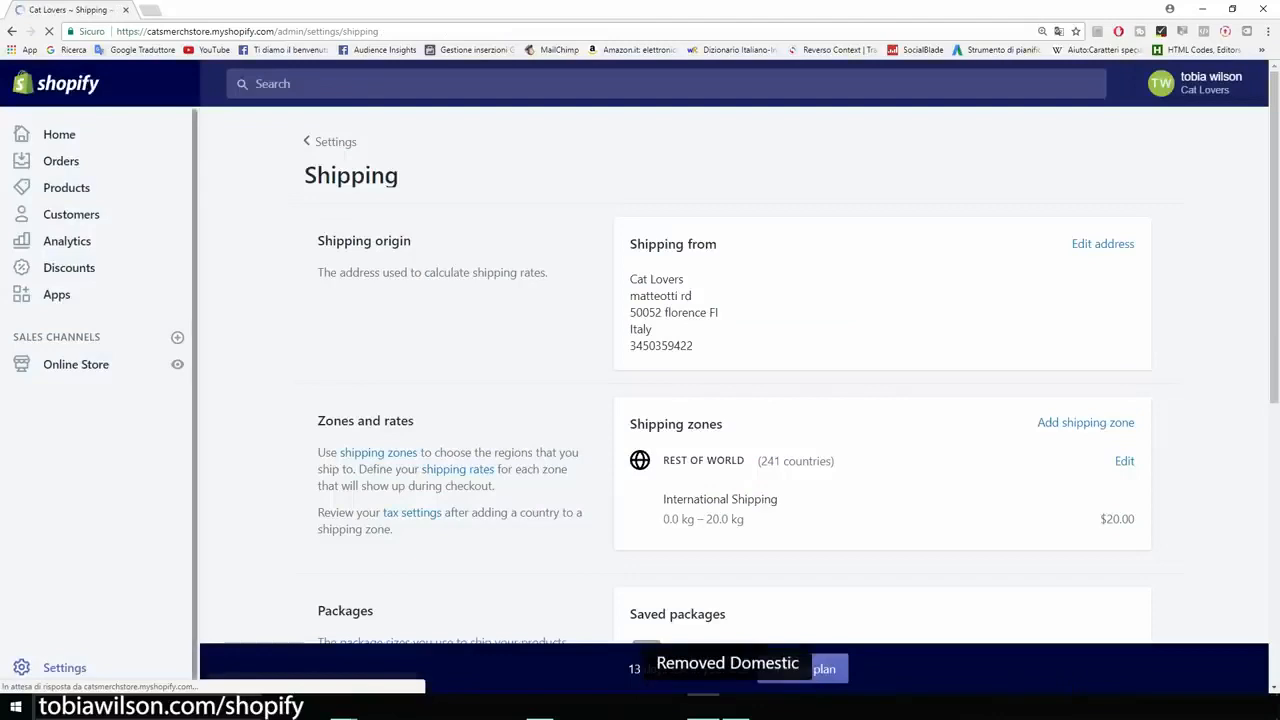
Step: Delete the Rest of world shipping zone from the store's shipping zones
scroll(816, 462, "down", 1)
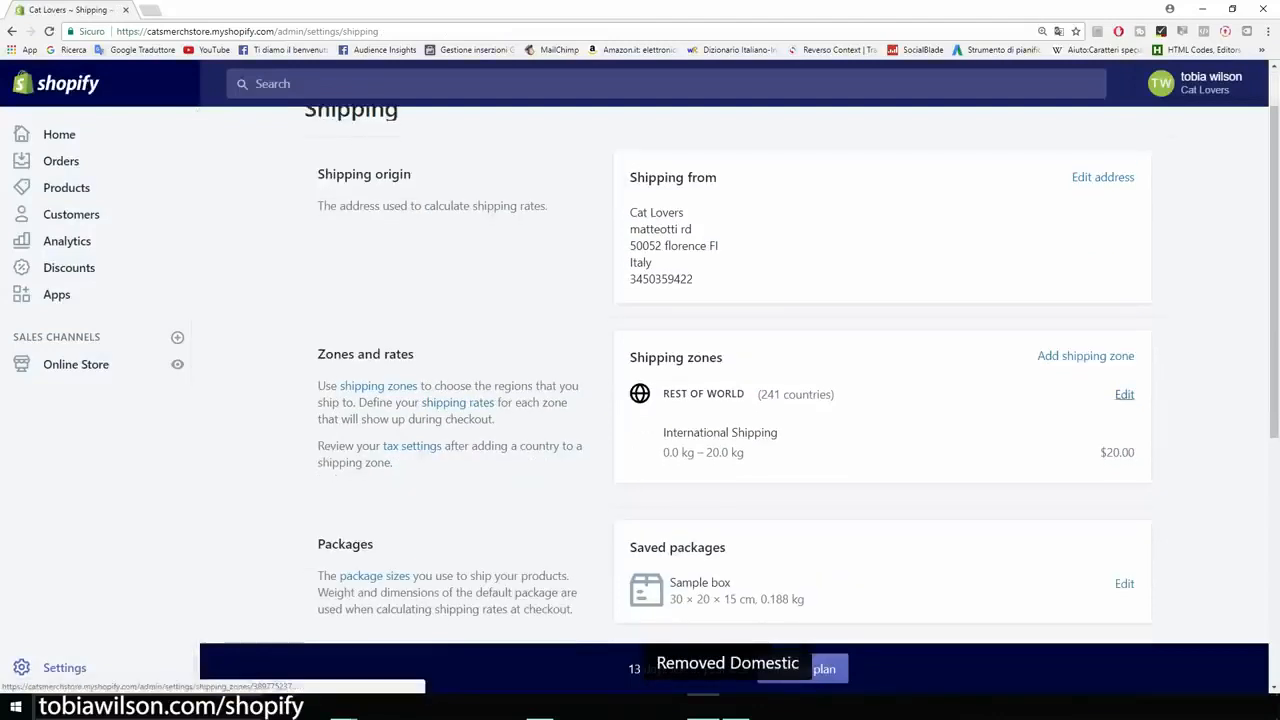
left_click(1124, 394)
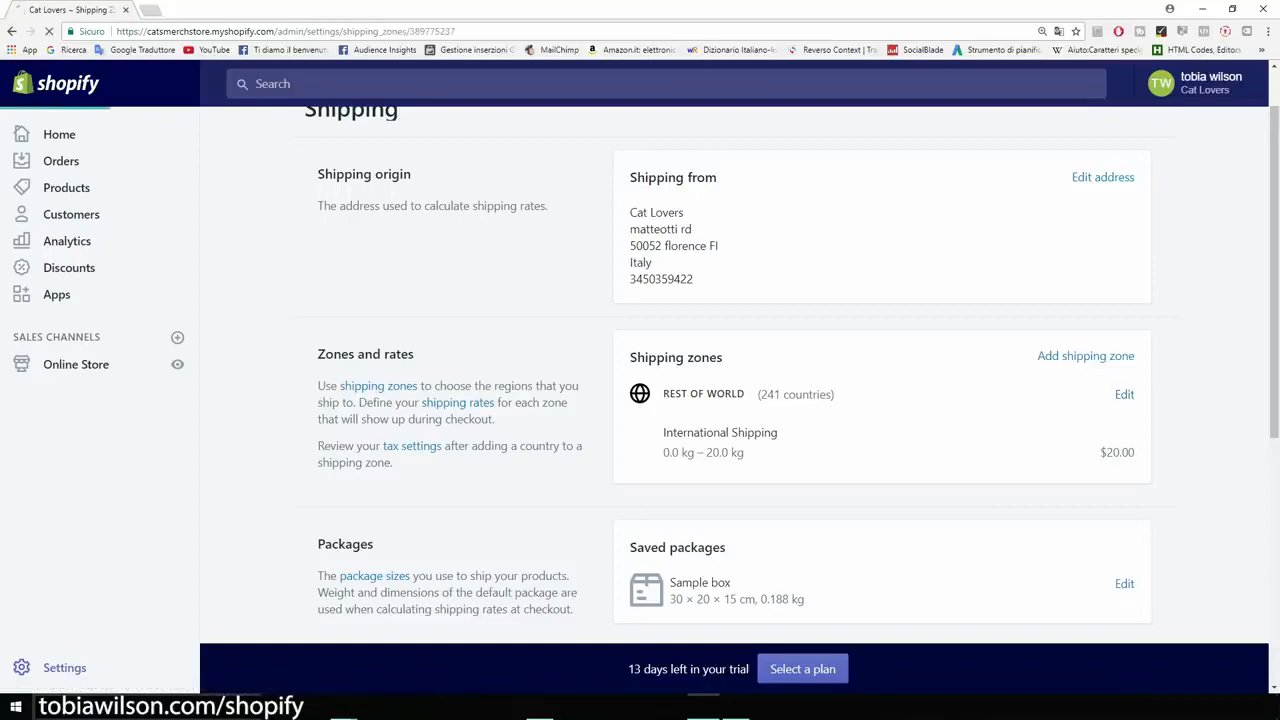
scroll(588, 400, "down", 3)
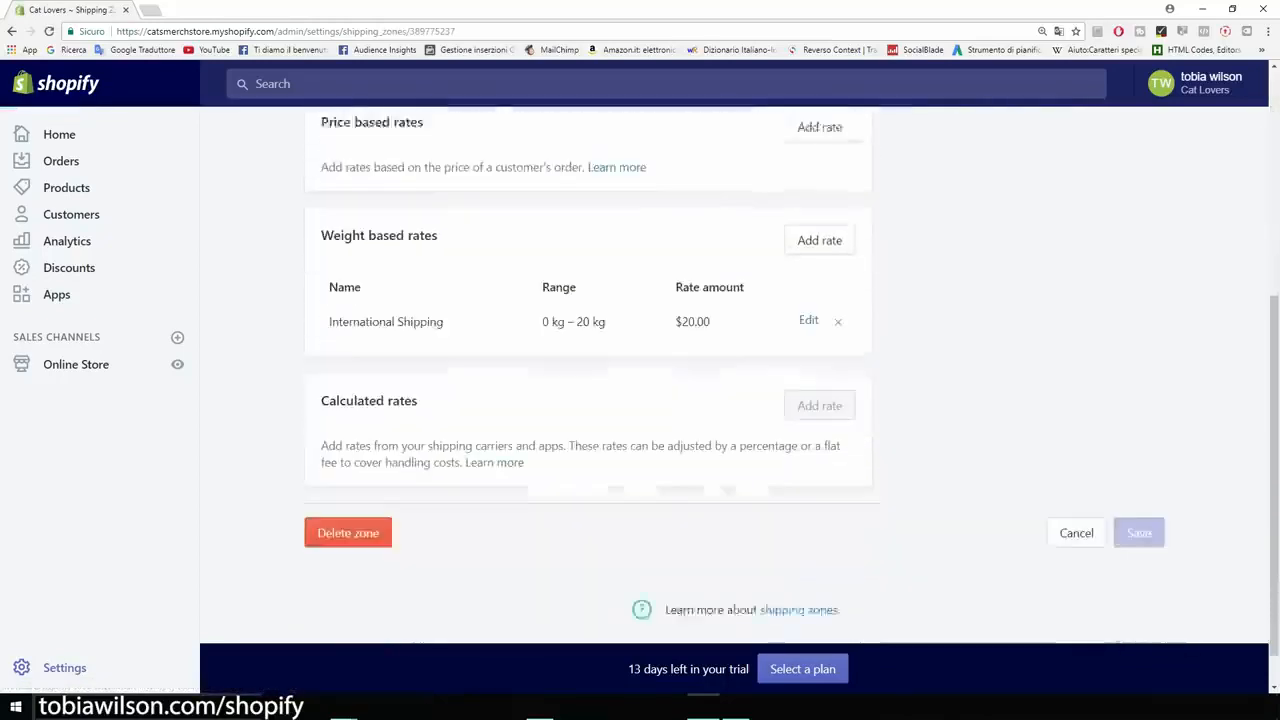
left_click(343, 494)
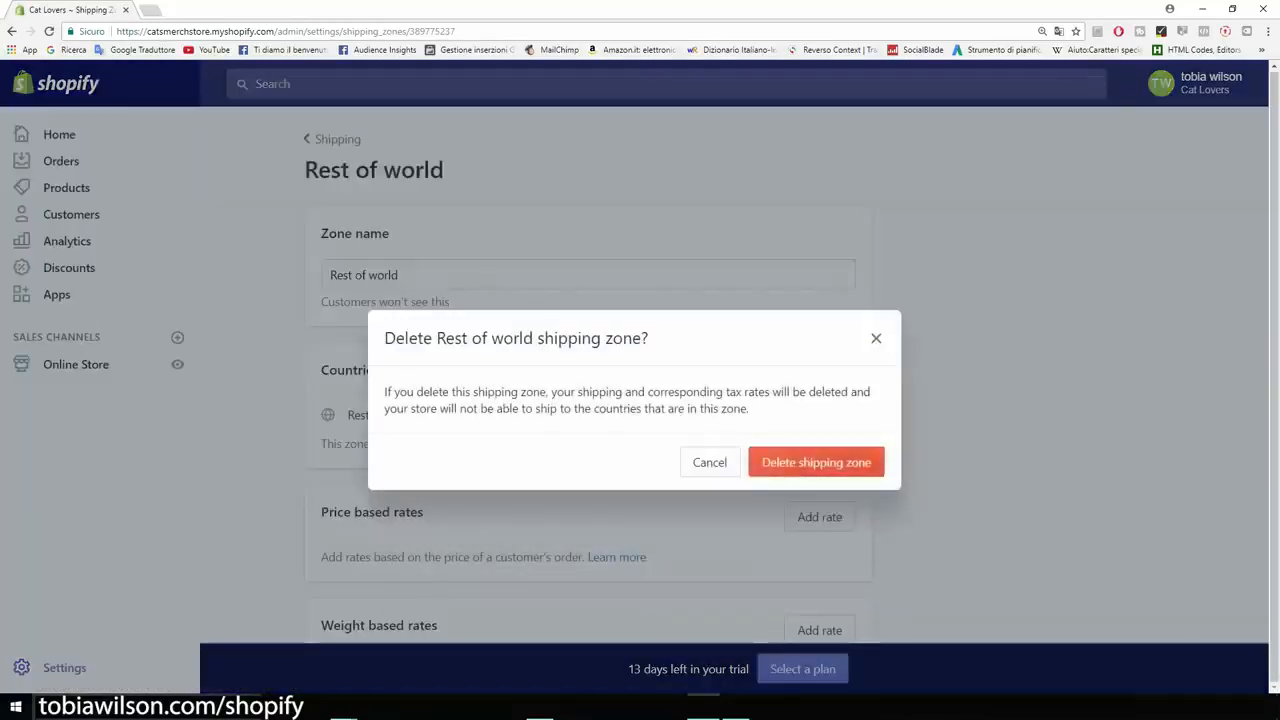
left_click(816, 462)
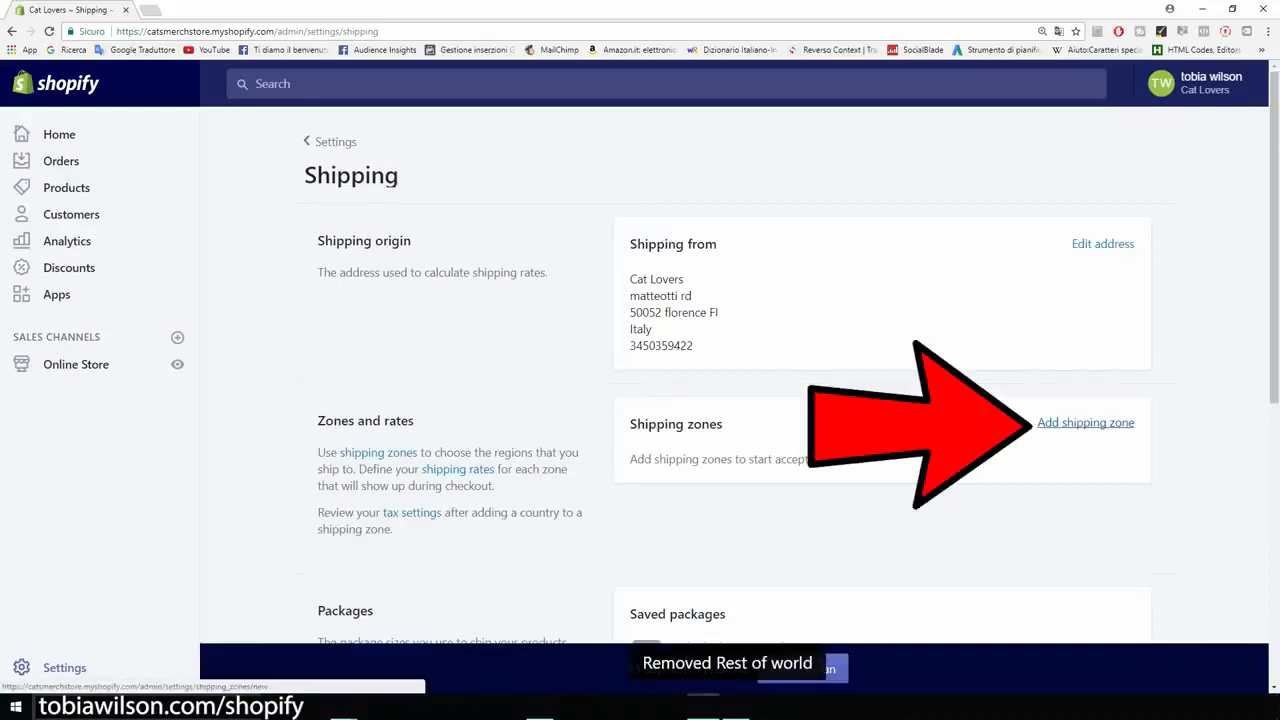
Step: Start a new shipping zone named Us and add the United States as its country
left_click(1086, 423)
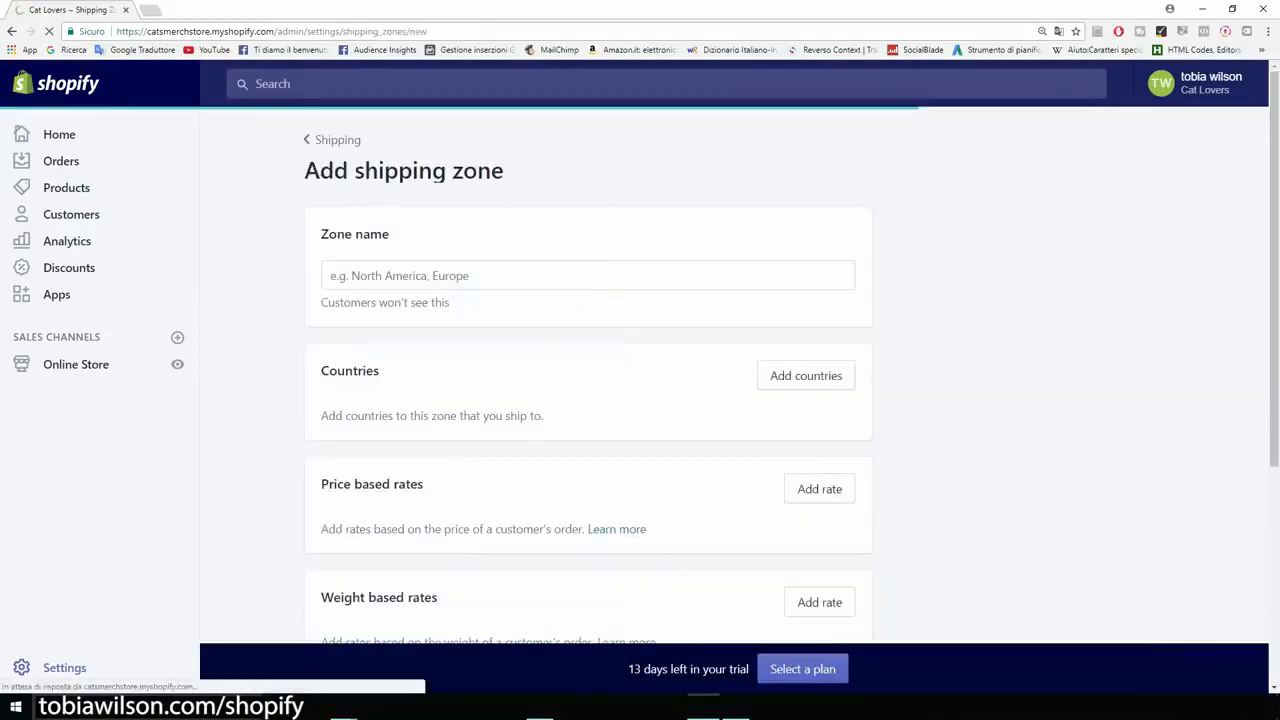
left_click(588, 275)
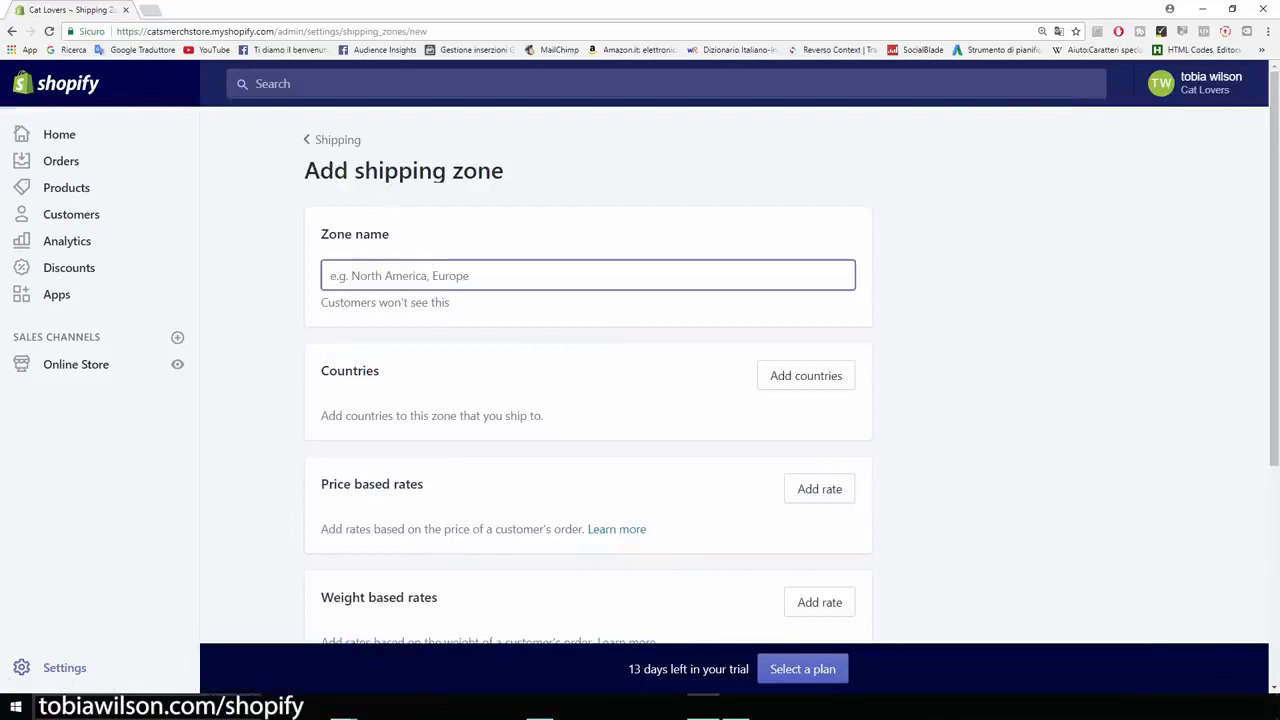
type("Us")
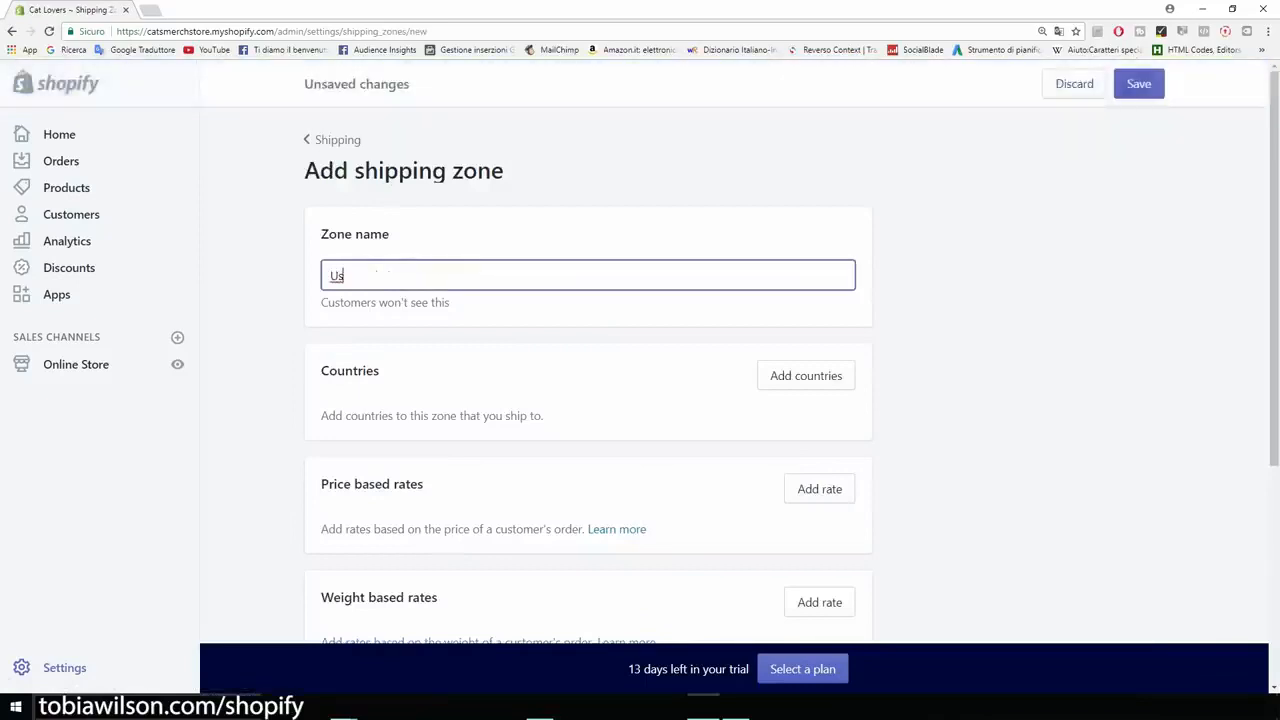
left_click(806, 375)
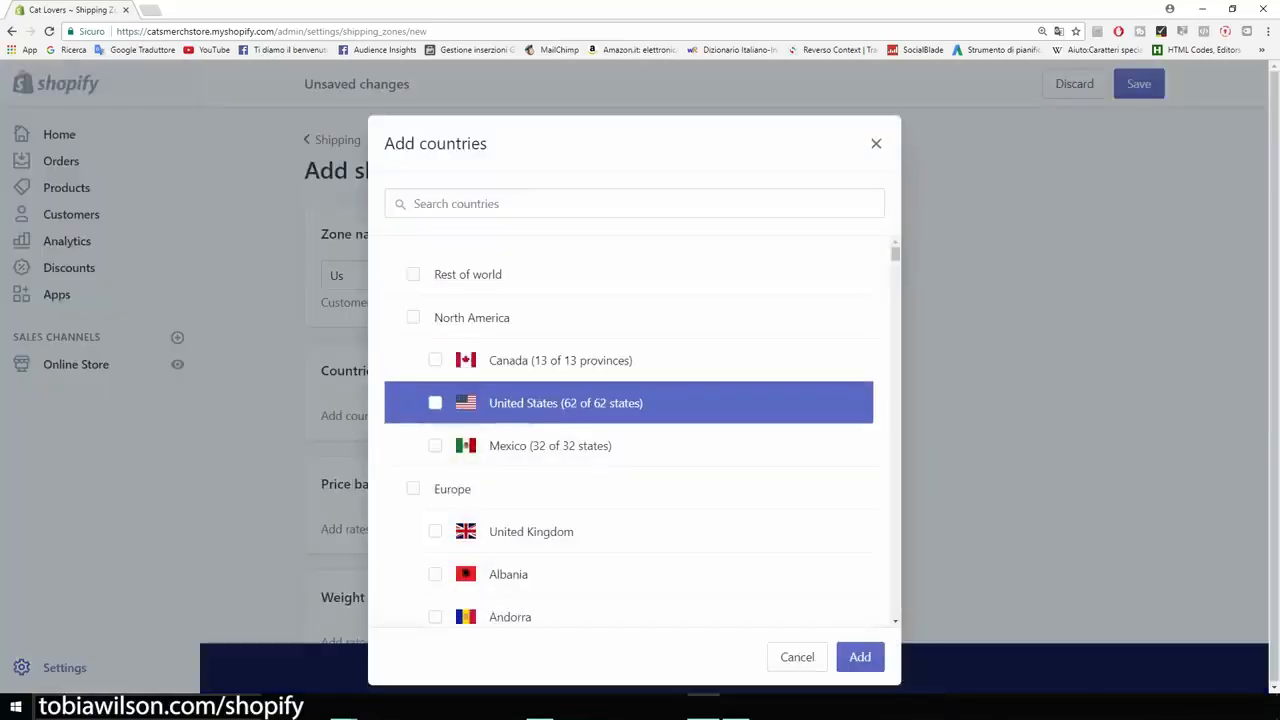
left_click(435, 402)
left_click(860, 657)
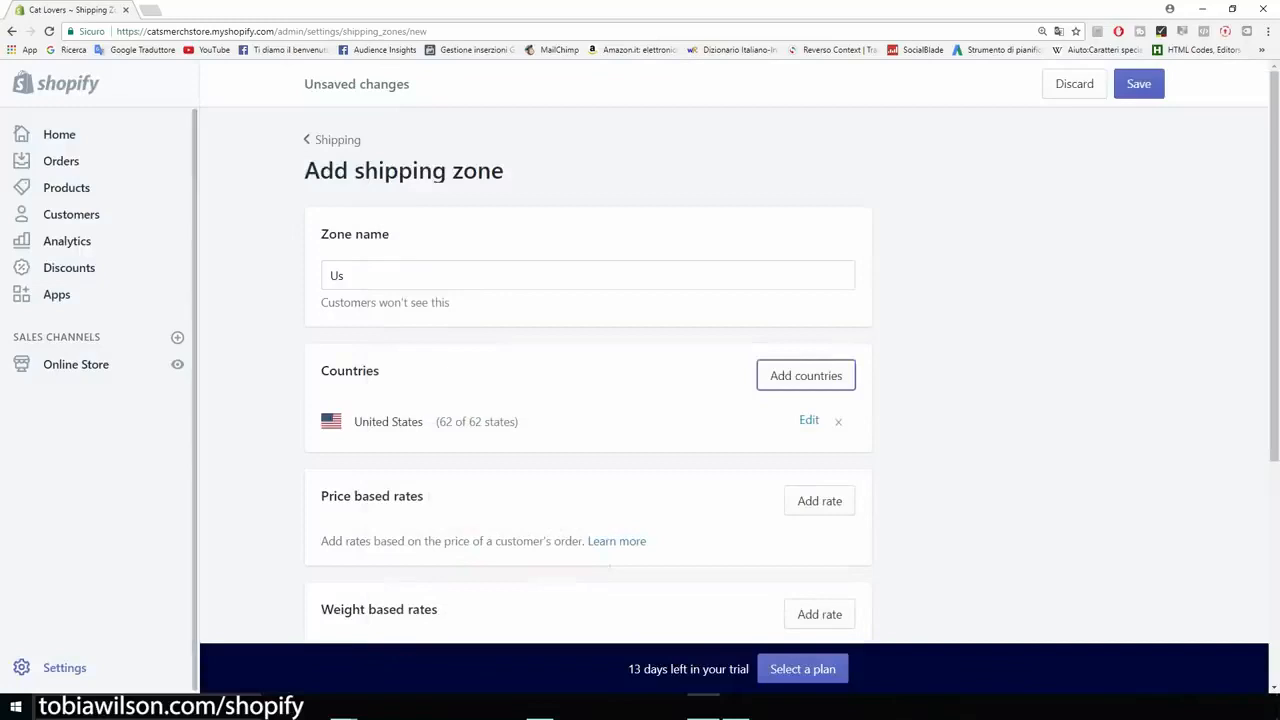
Step: Add a price-based rate named US Shipping with the free shipping rate option to the Us zone
scroll(640, 380, "down", 1)
scroll(640, 380, "up", 1)
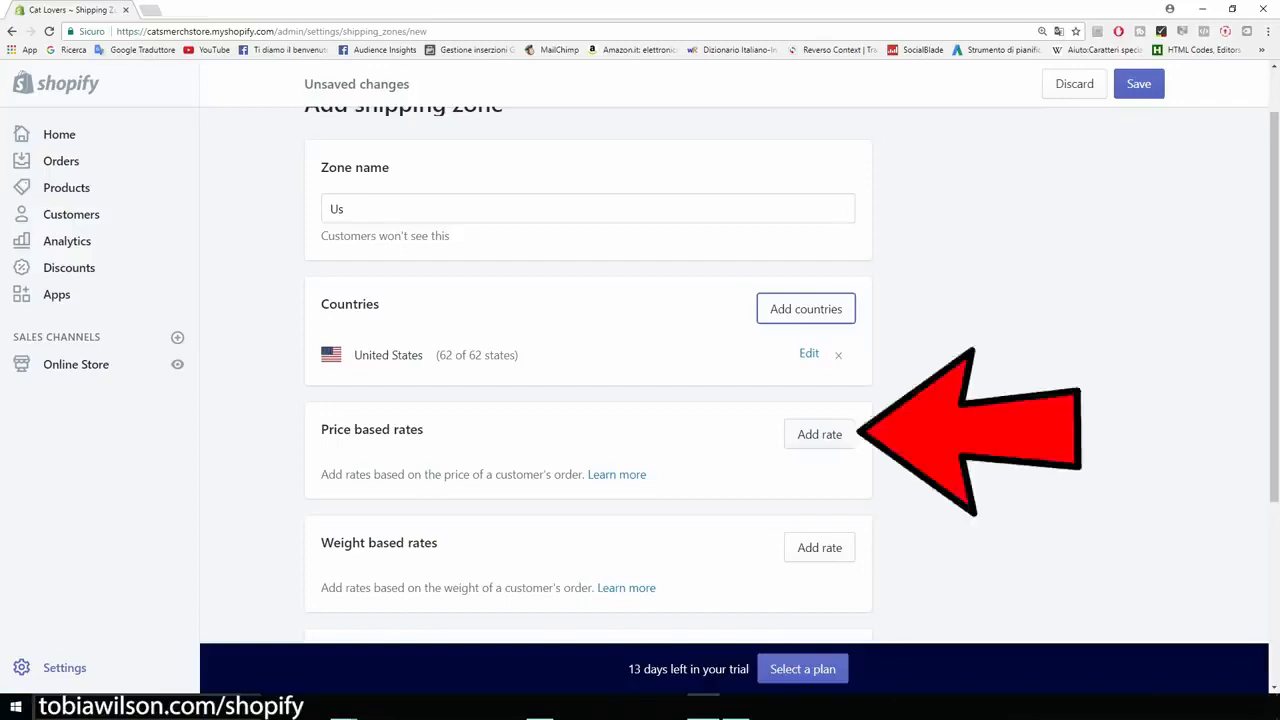
left_click(819, 434)
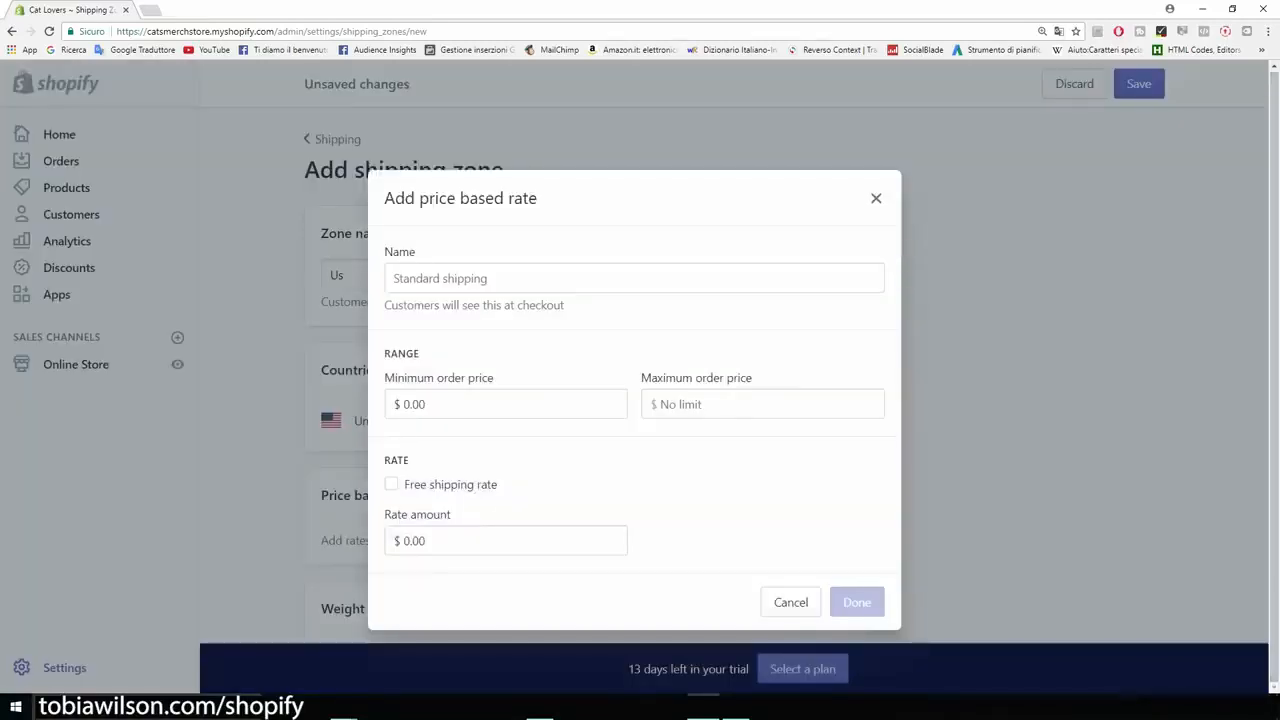
left_click(391, 484)
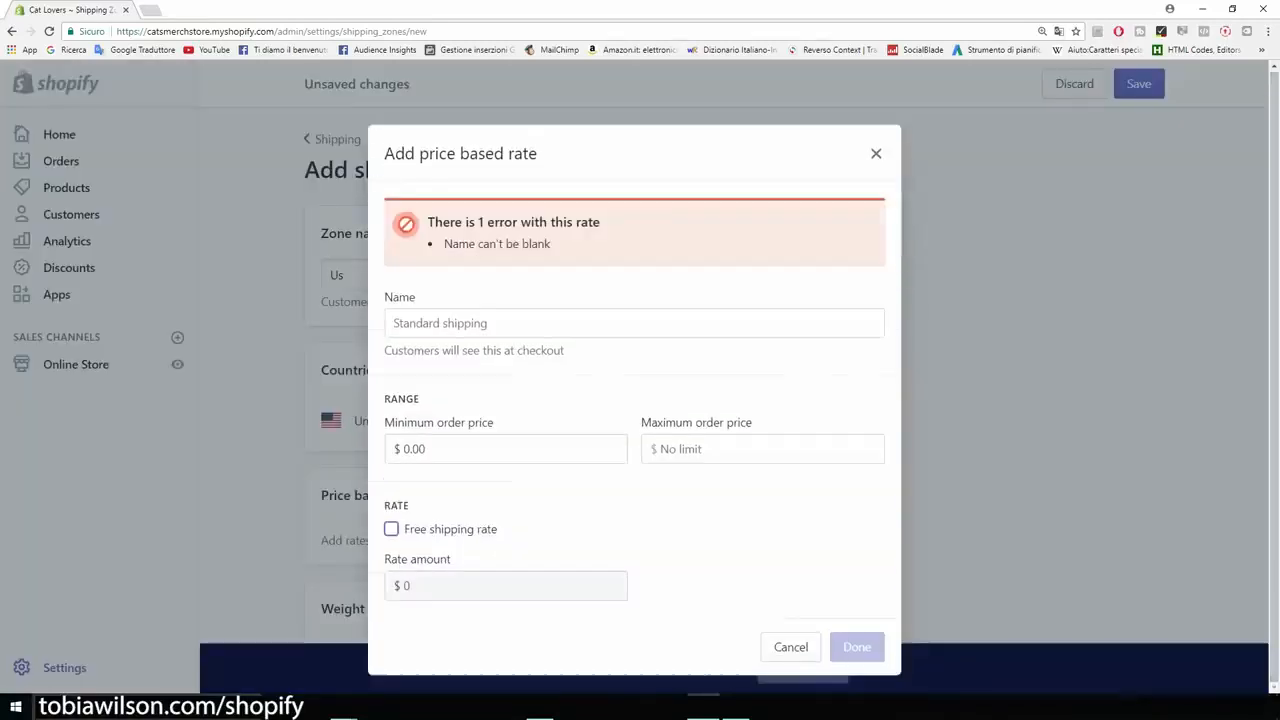
left_click(460, 323)
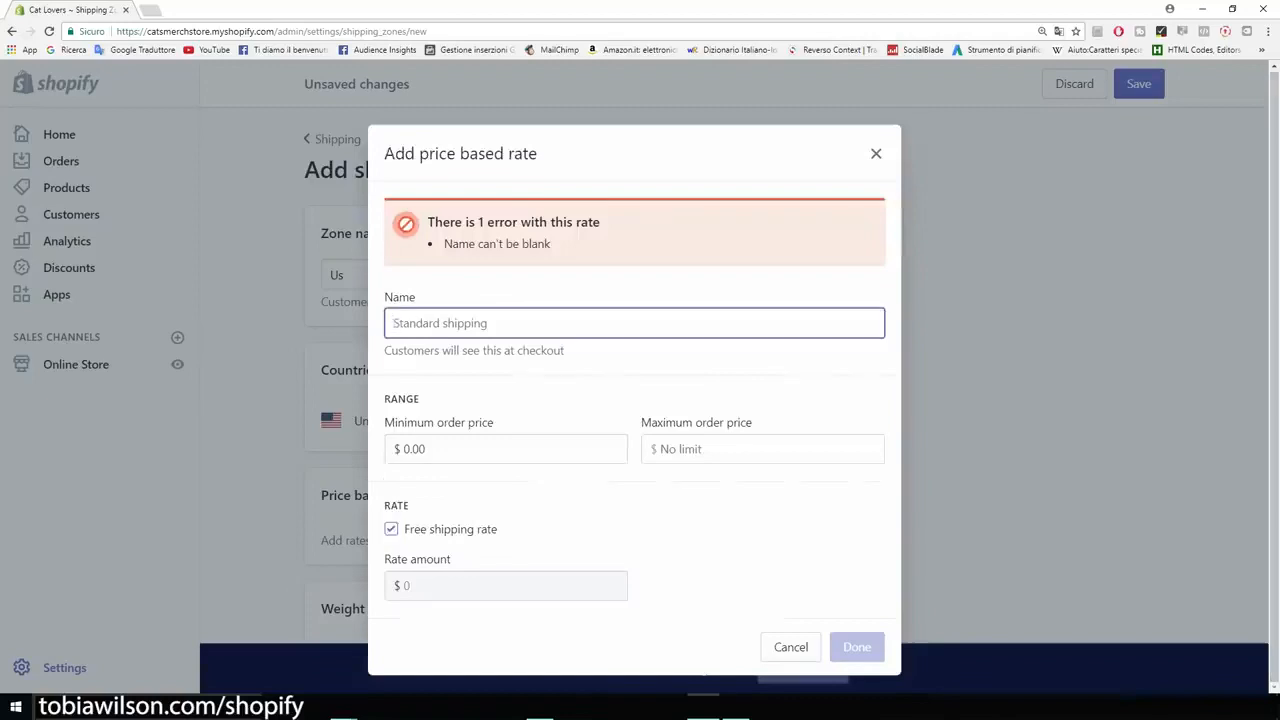
type("U")
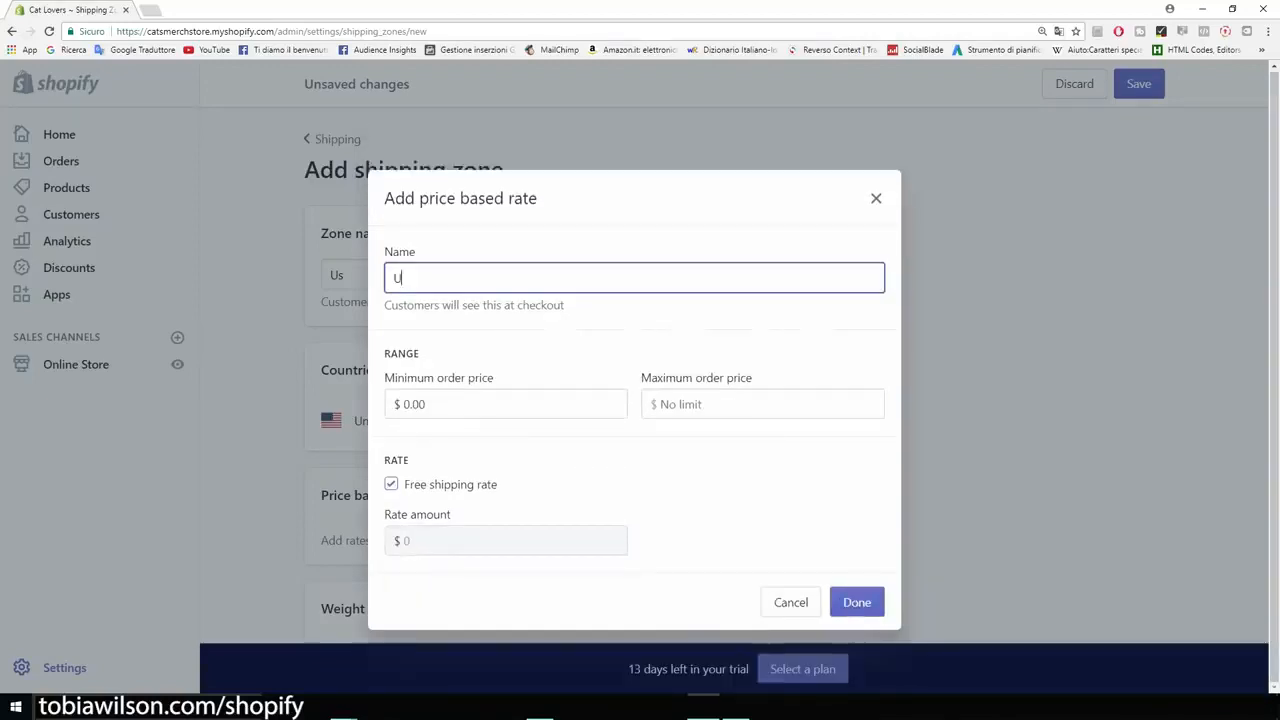
key("BackSpace")
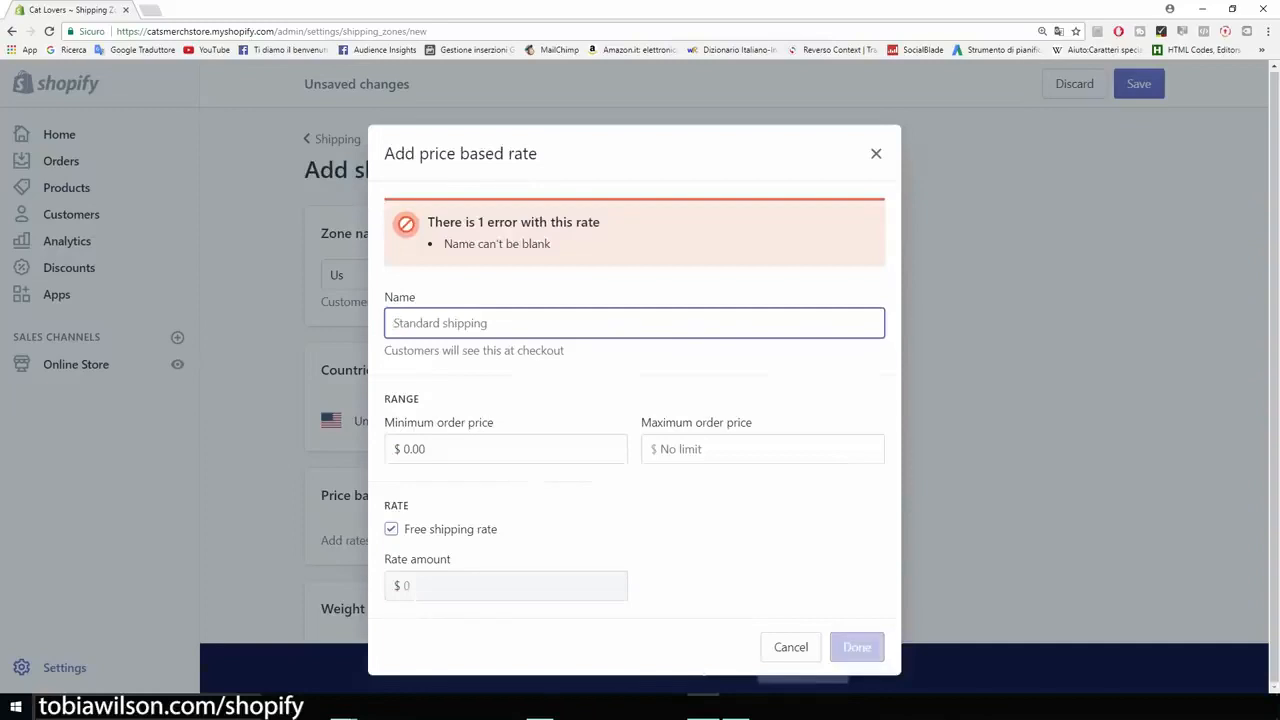
type("U")
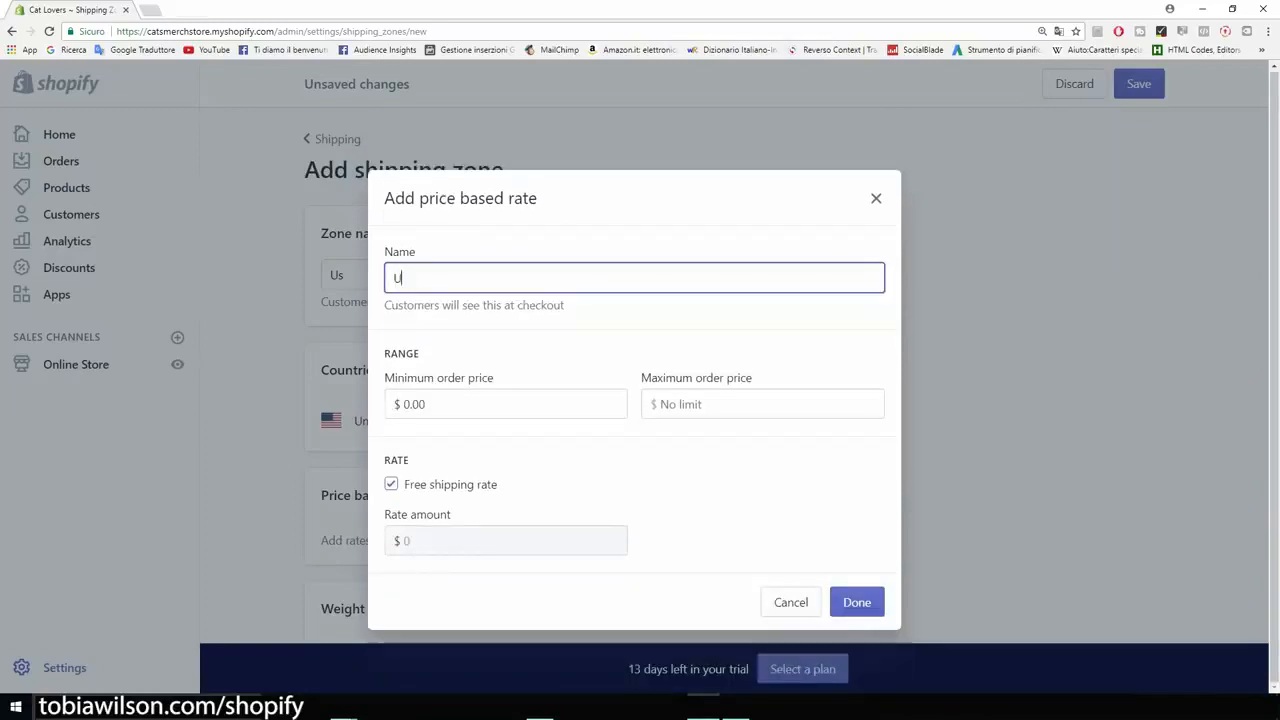
type("S Shipping")
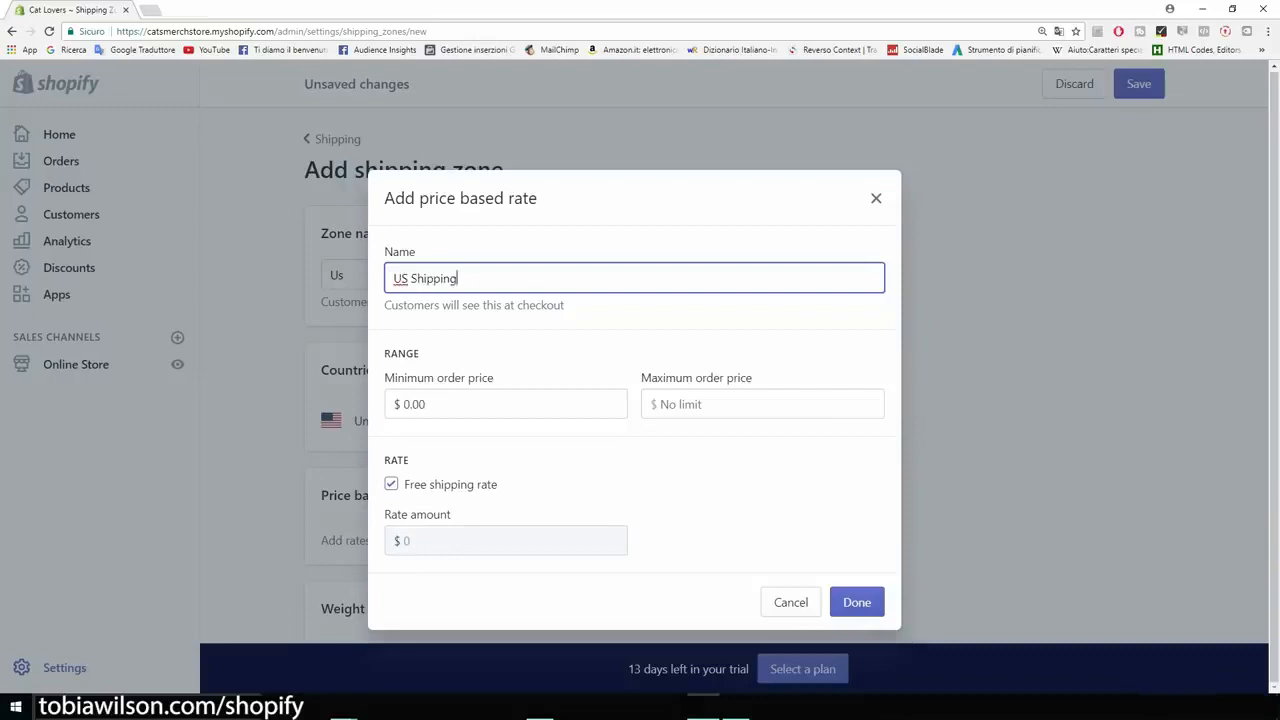
key("Return")
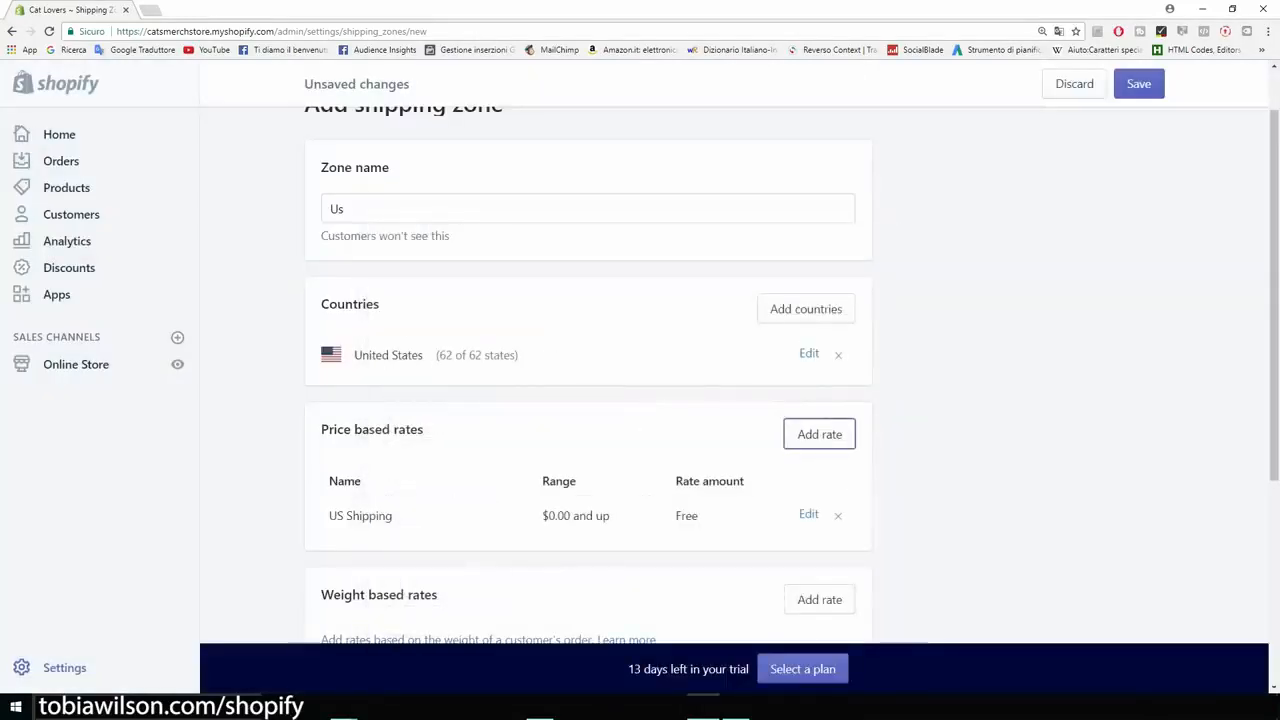
scroll(588, 400, "down", 5)
scroll(588, 400, "up", 3)
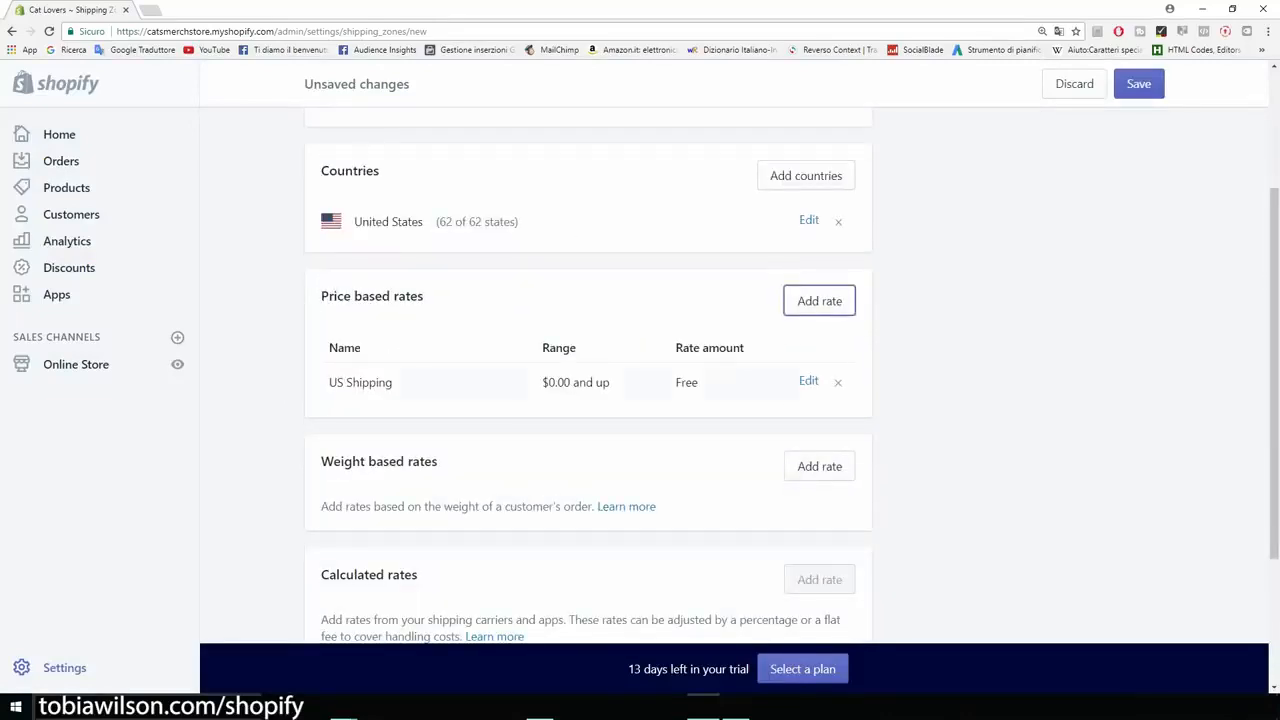
scroll(588, 400, "up", 2)
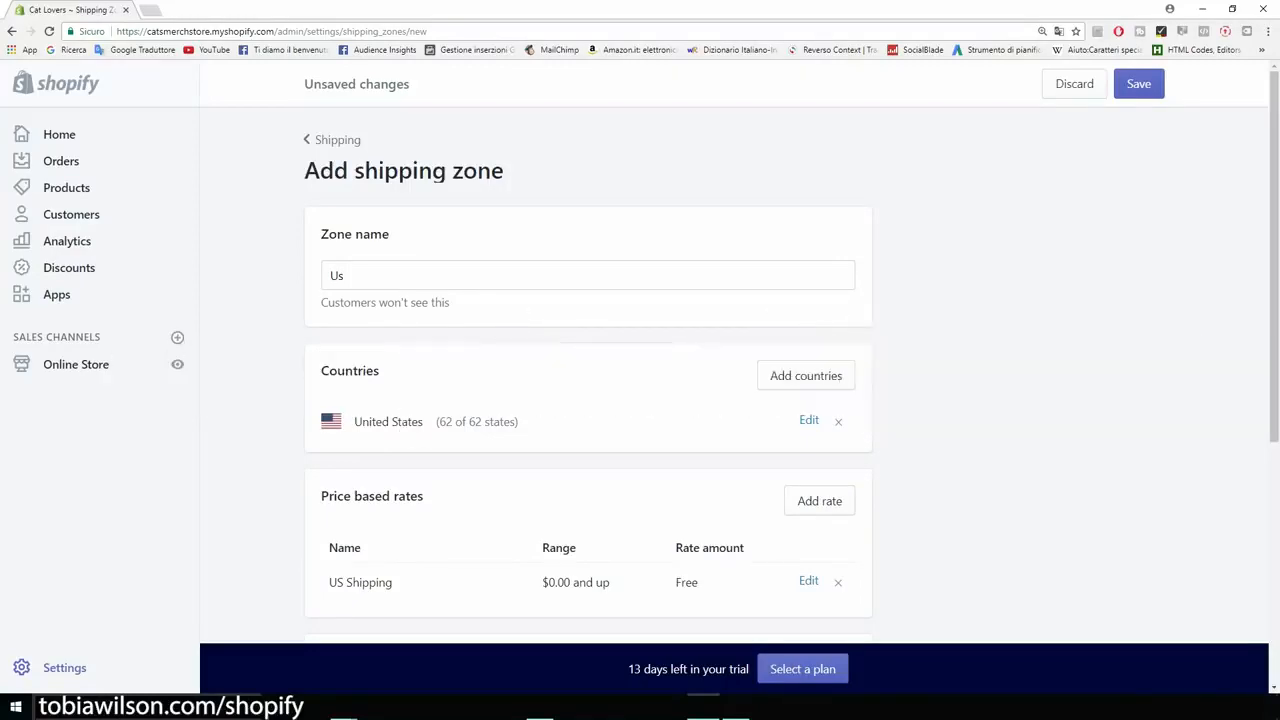
left_click_drag(320, 235, 305, 170)
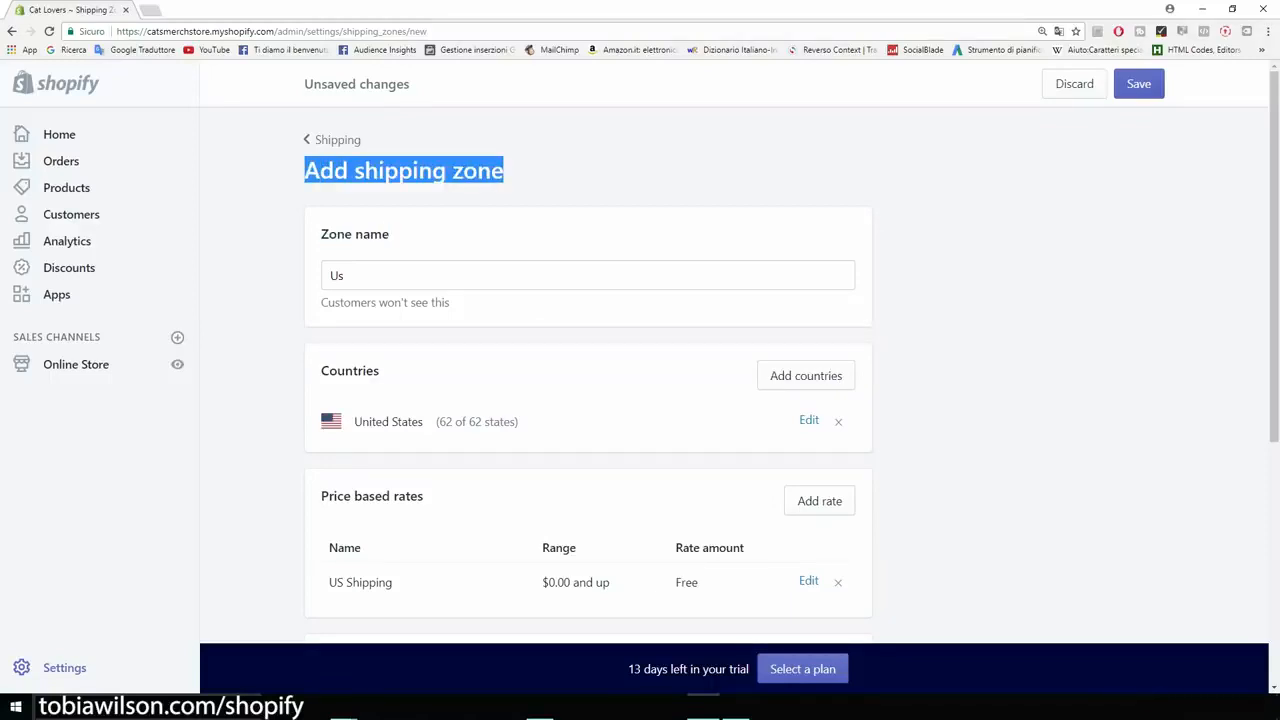
left_click(504, 171)
Step: Open the copied AliExpress paw print bracelet link in a new tab and examine its regular and discount prices
key("ctrl+t")
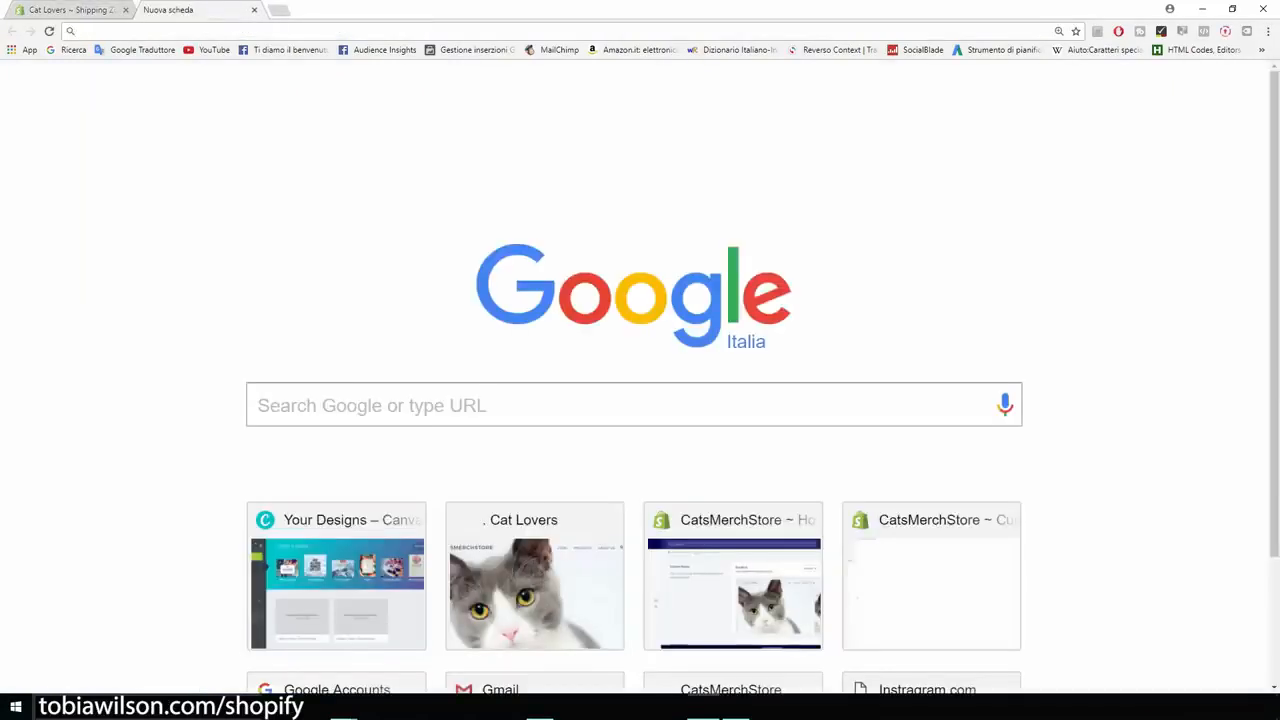
key("ctrl+v")
key("Return")
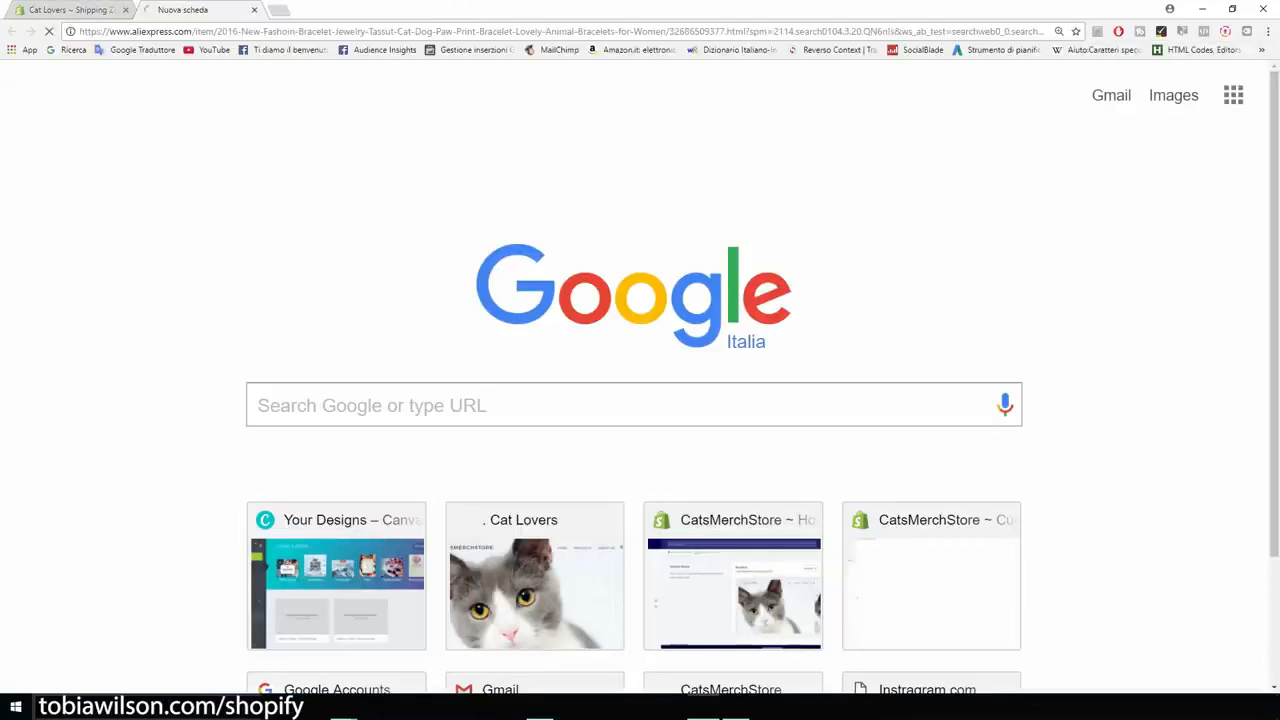
scroll(640, 375, "down", 5)
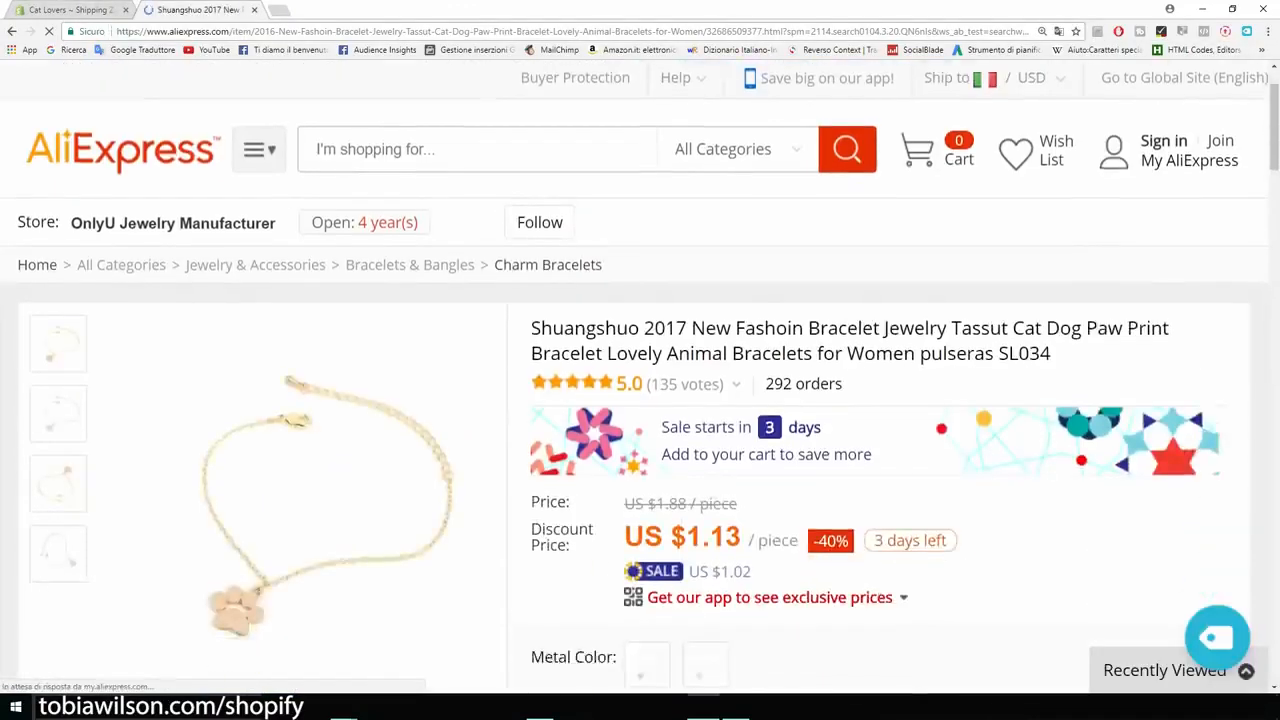
left_click_drag(531, 308, 741, 300)
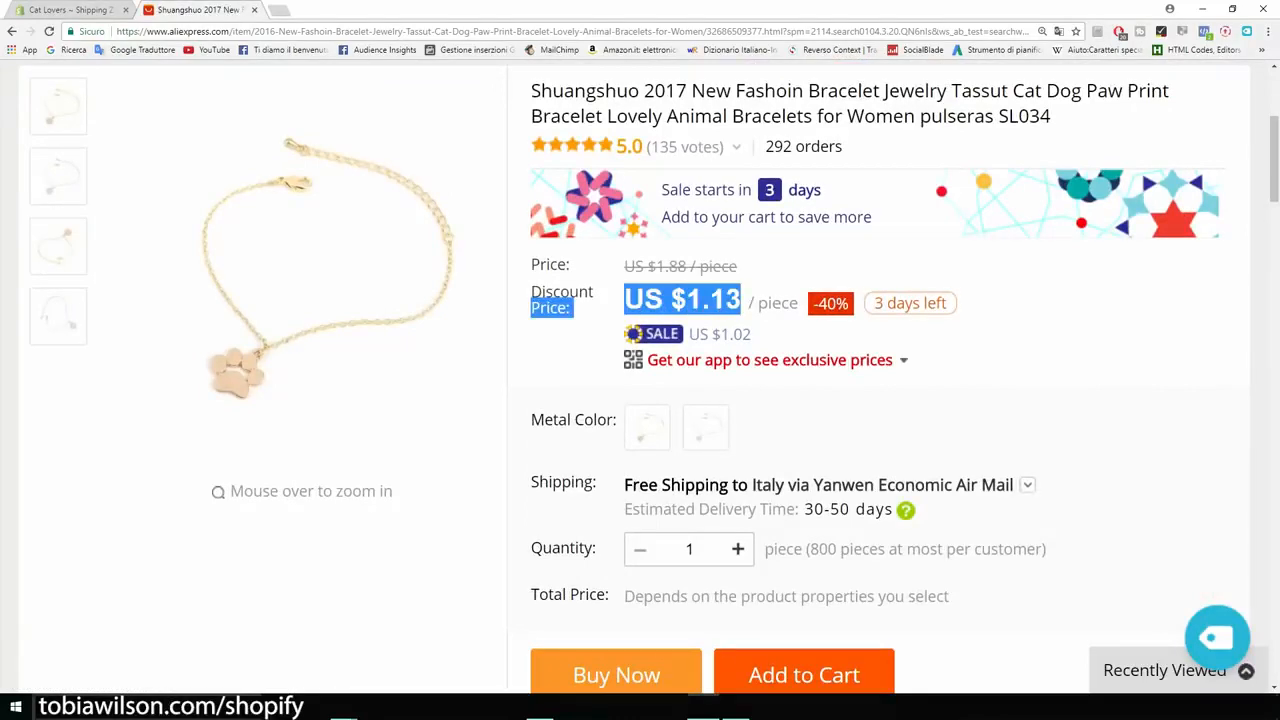
left_click(741, 300)
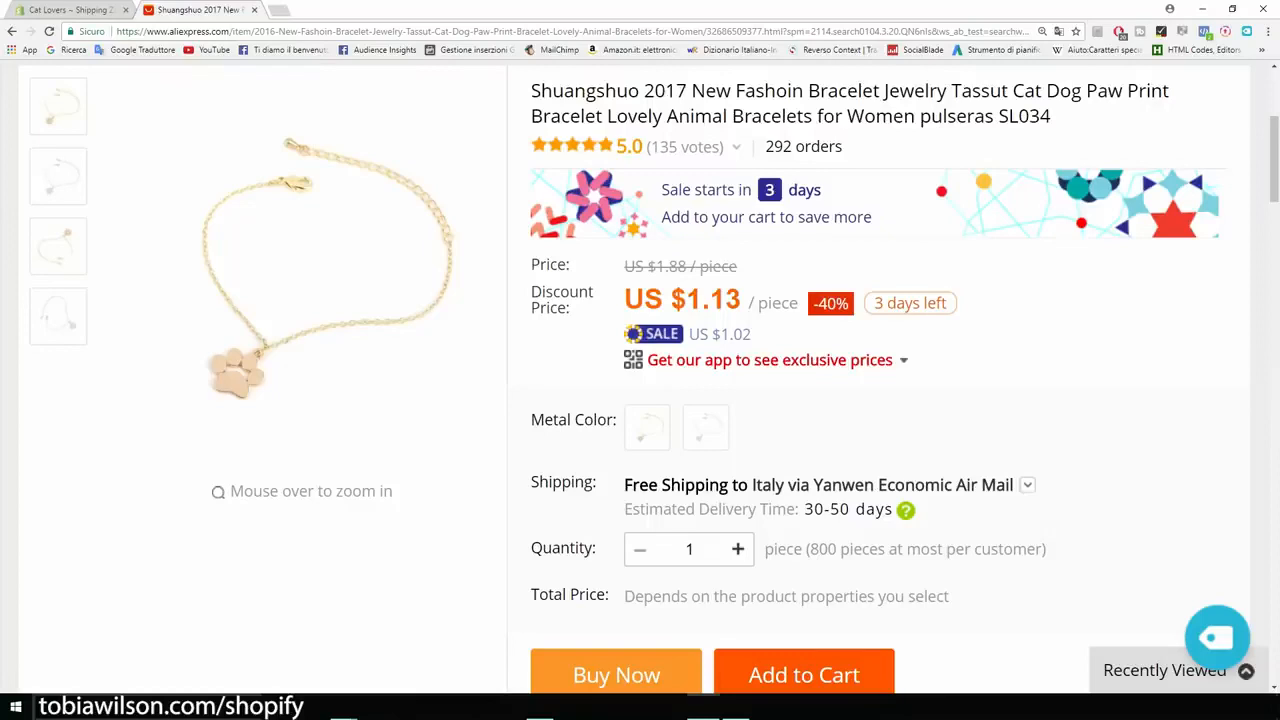
left_click_drag(738, 266, 623, 266)
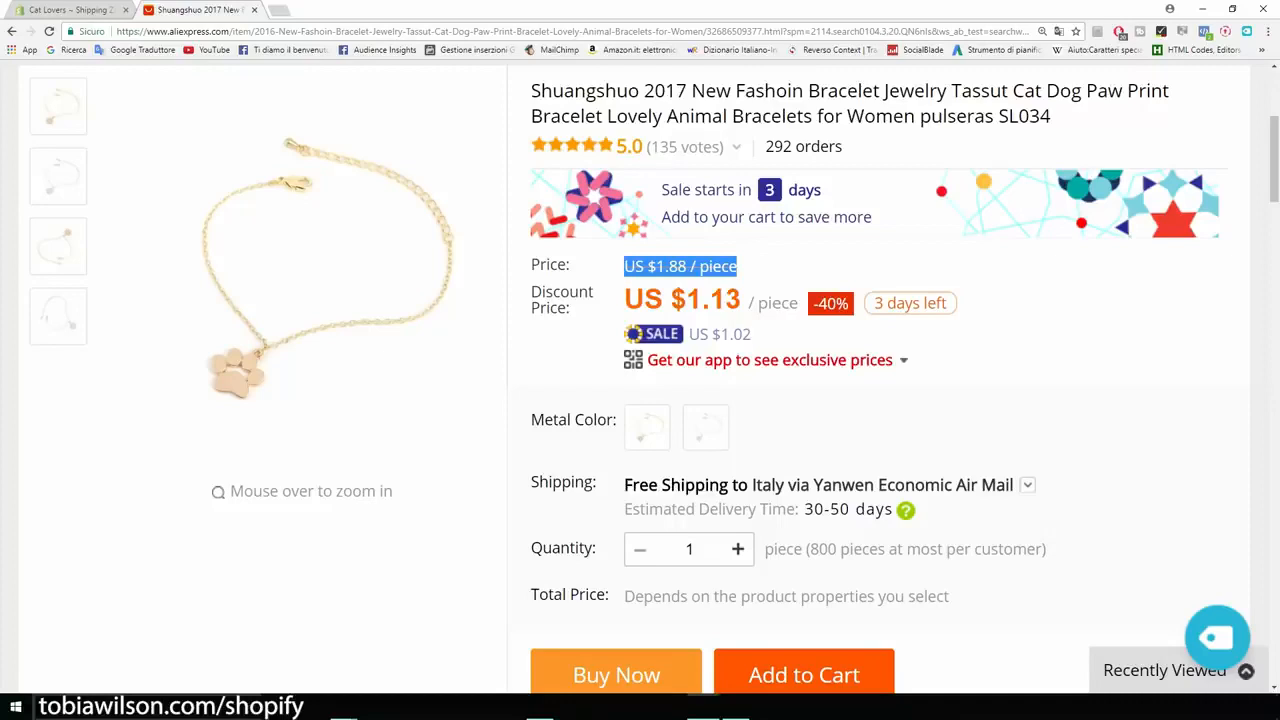
left_click(760, 268)
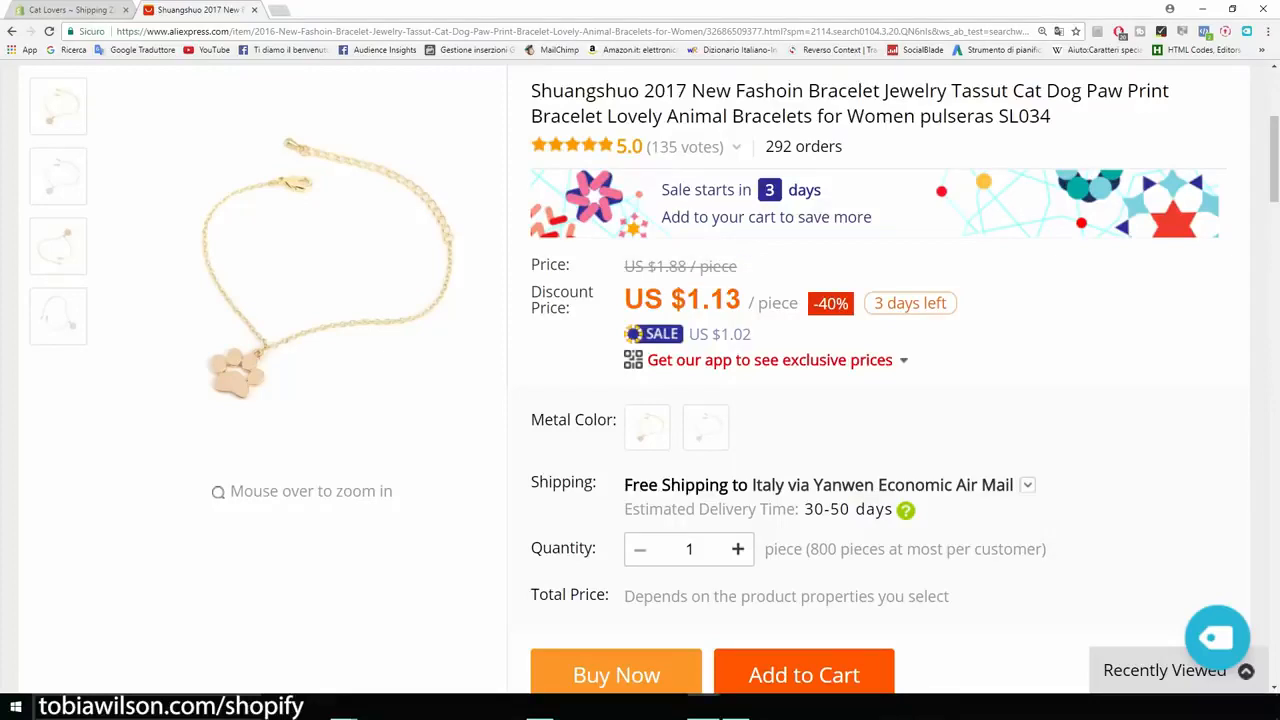
Step: Return to the Shopify tab and start a weight-based rate with minimum and maximum order weights of 1 kg
left_click(68, 10)
scroll(640, 380, "down", 3)
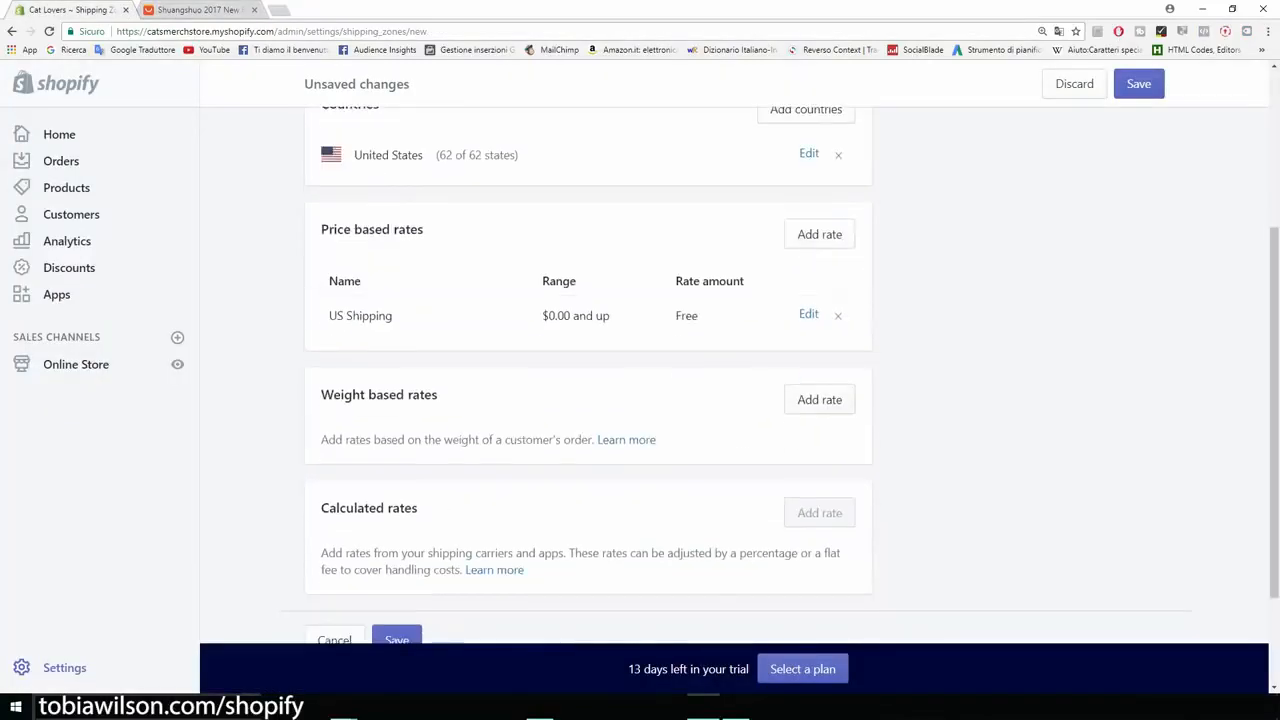
left_click(819, 399)
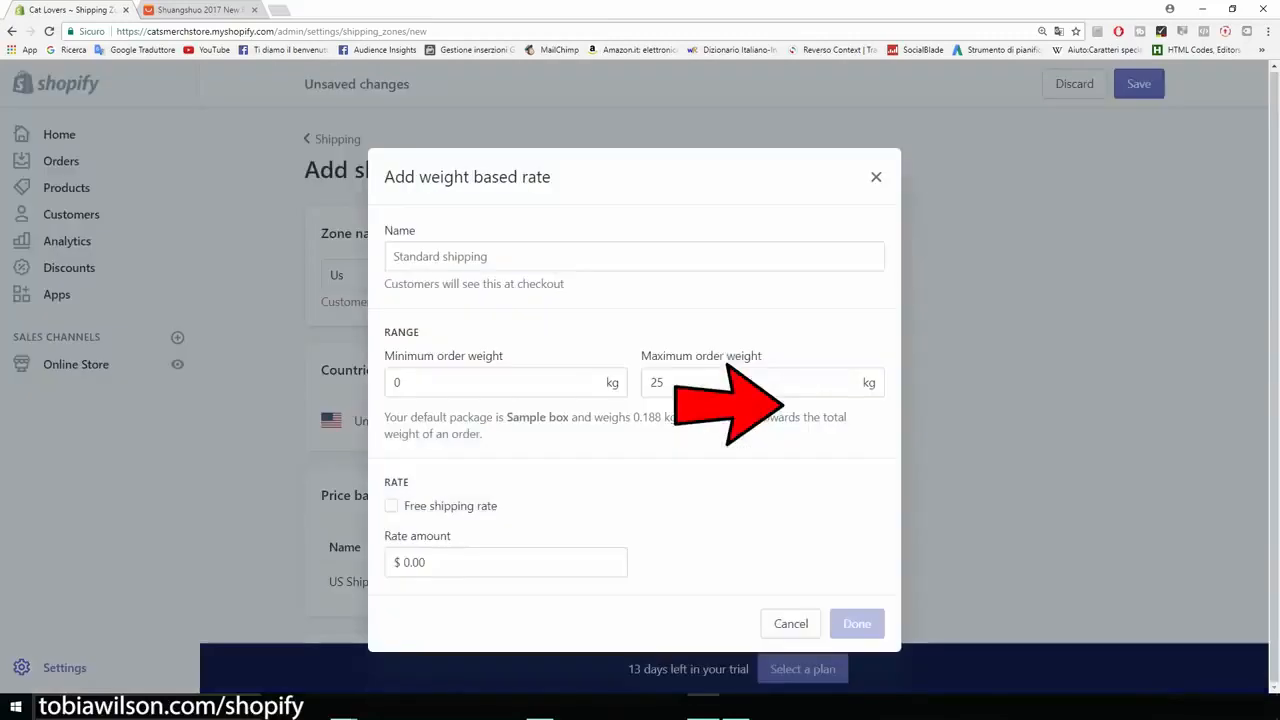
left_click(440, 382)
double_click(405, 382)
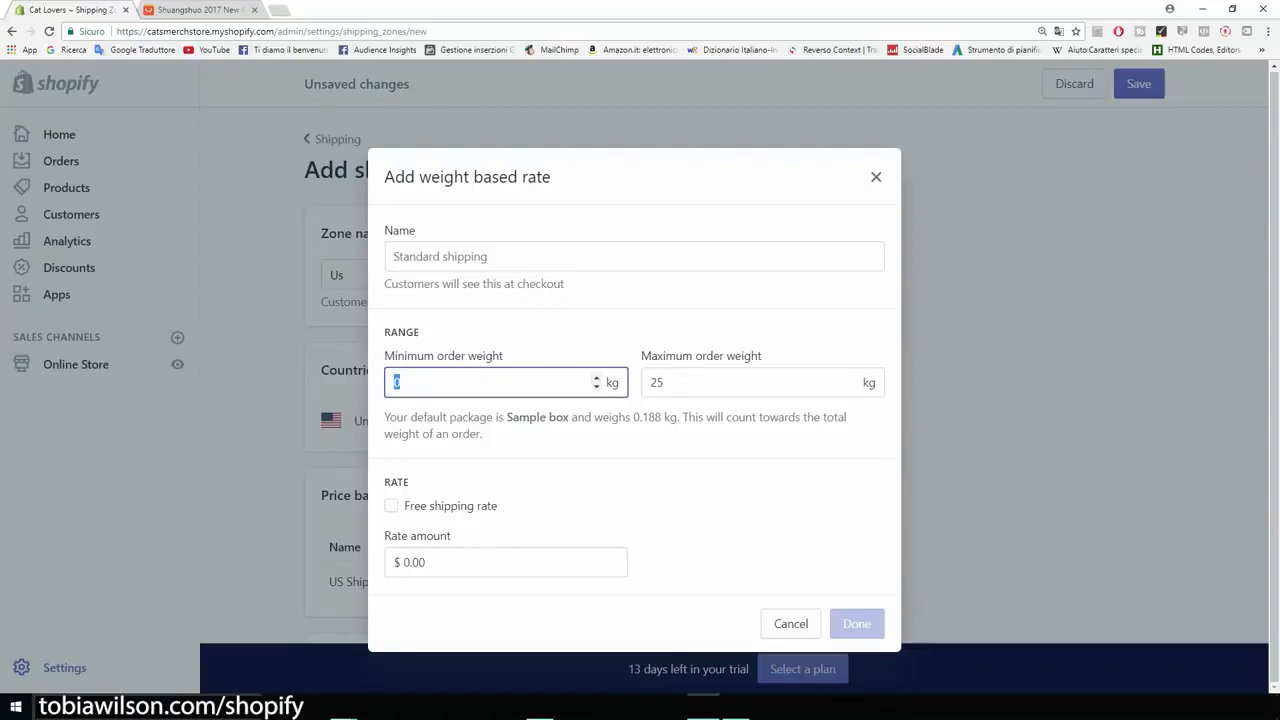
type("1")
key("Return")
key("Tab")
type("1")
Step: Name the weight-based rate Free plus shipping, set its rate amount to $5.00, and dismiss the rate without adding it
left_click(500, 313)
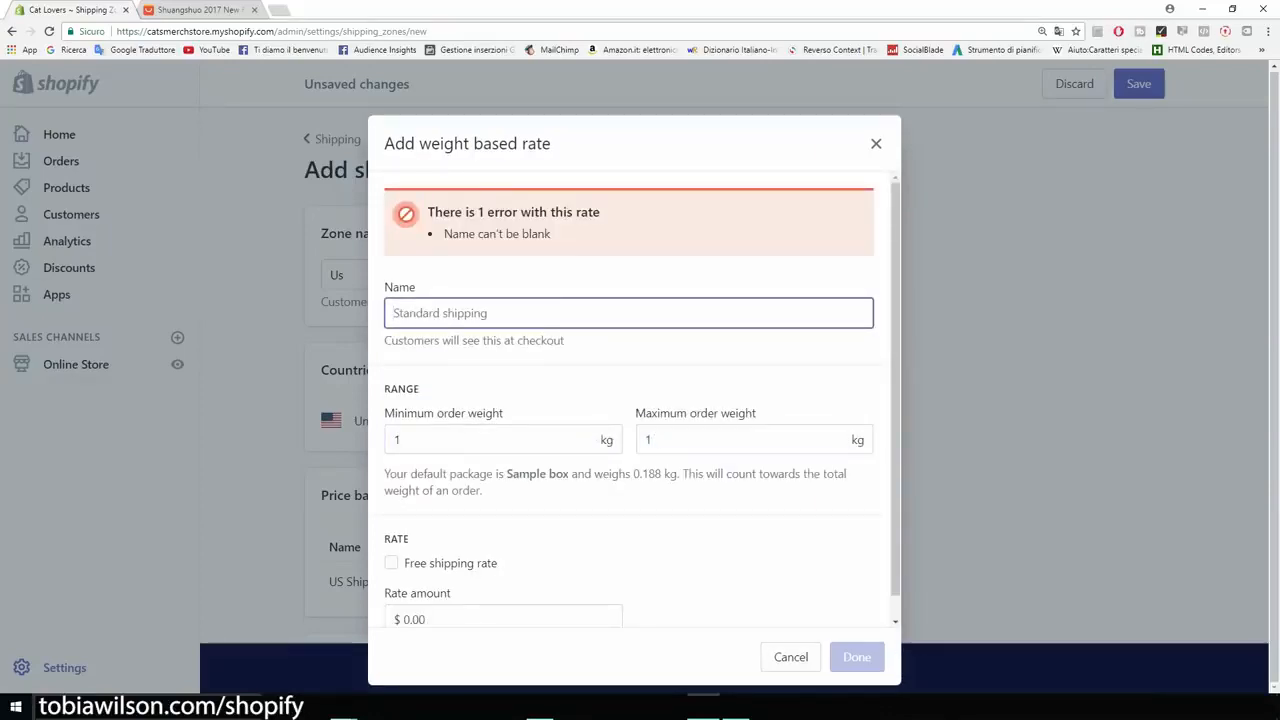
type("Free p")
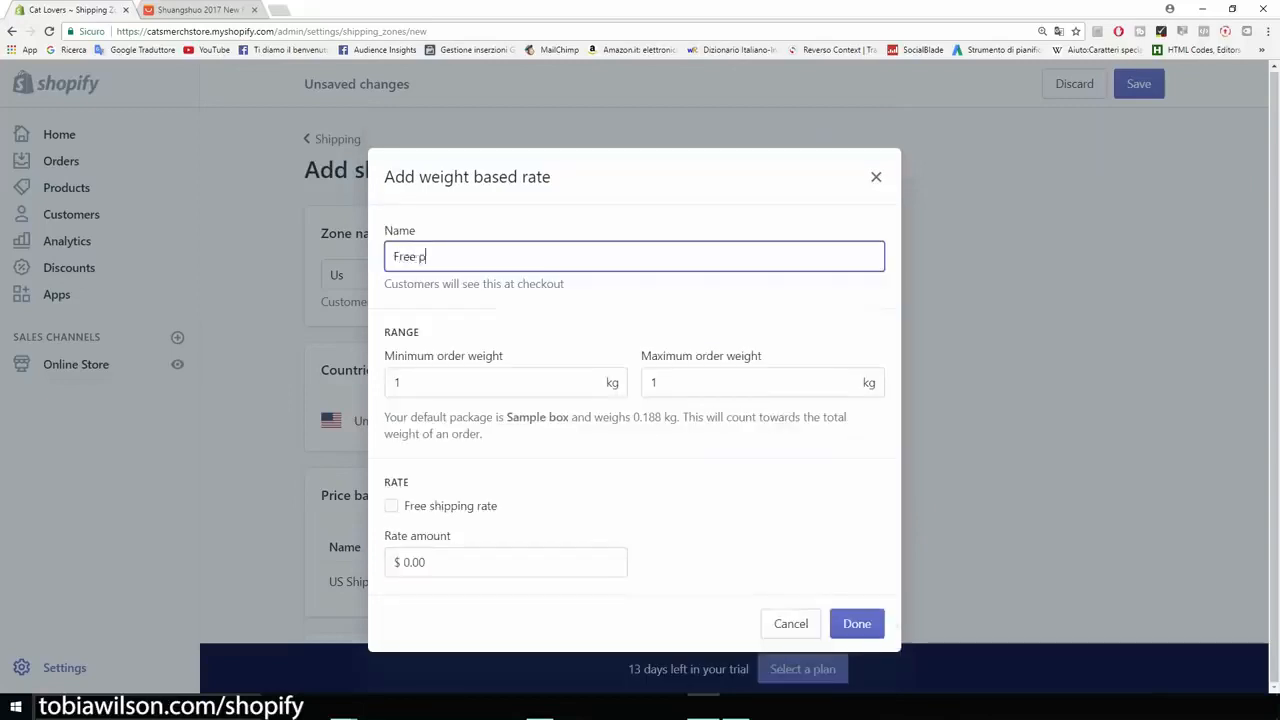
type("lus shipping")
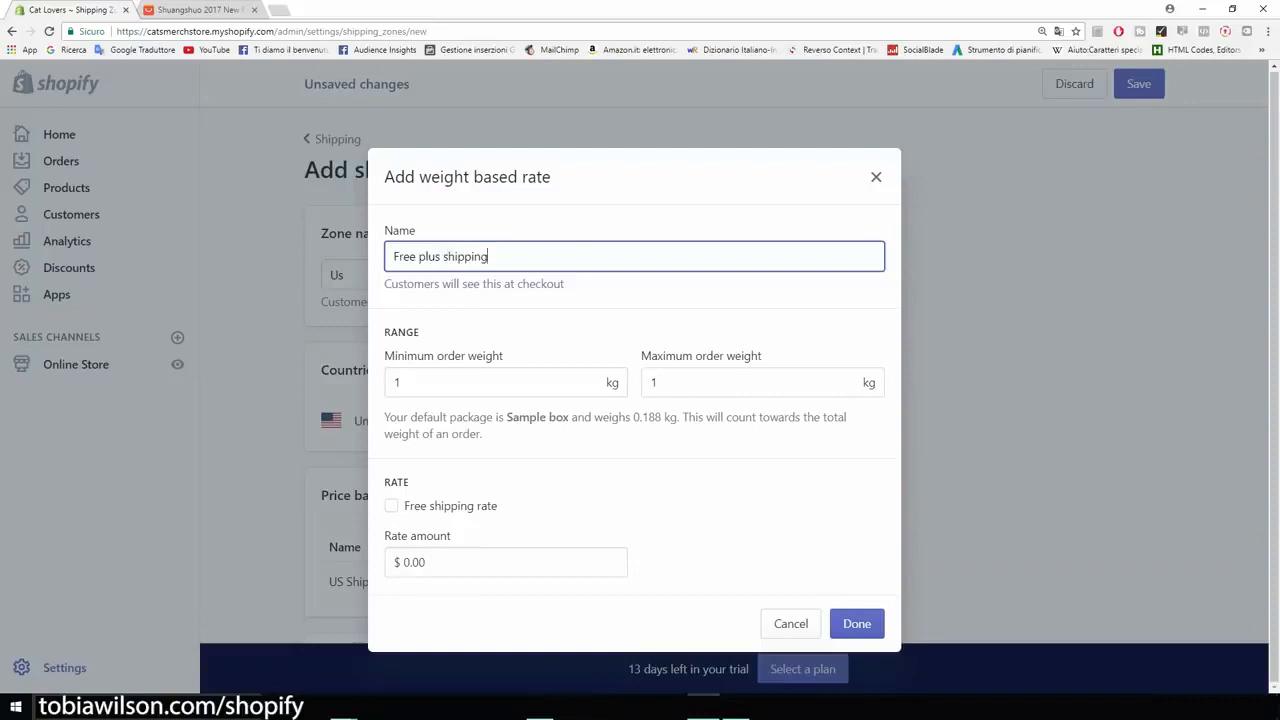
left_click(410, 562)
key("BackSpace")
type("5")
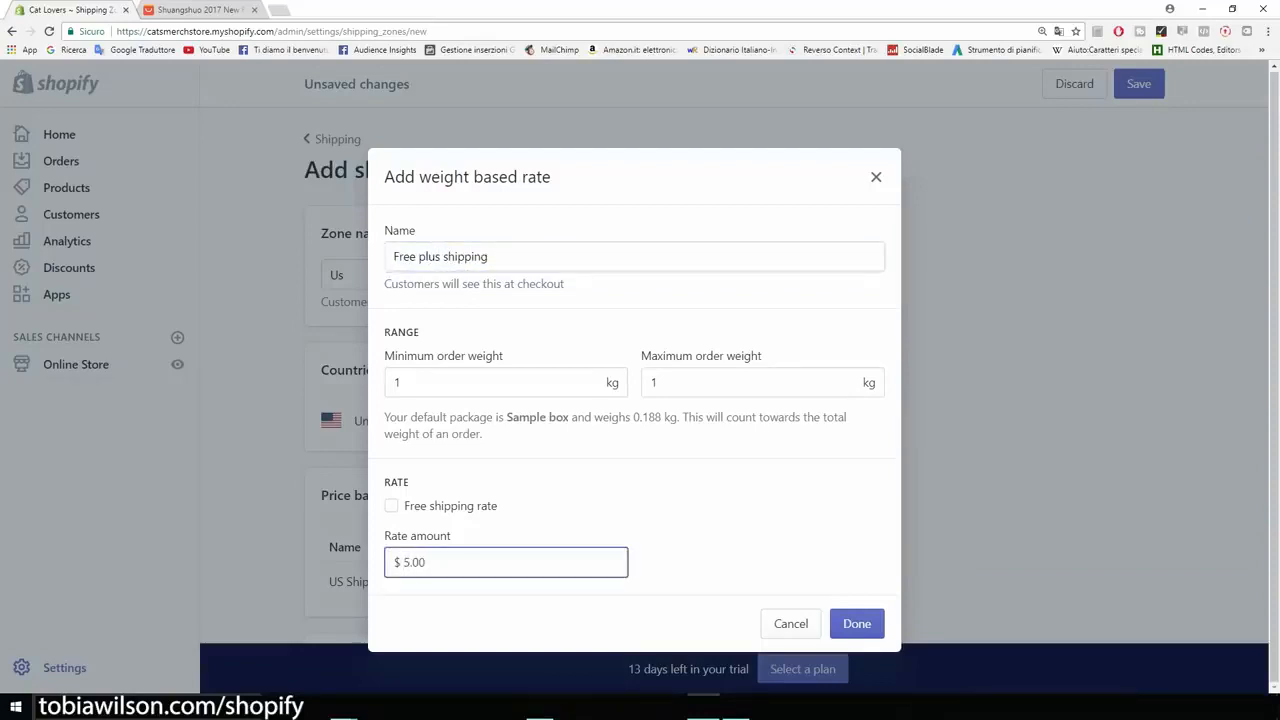
left_click(735, 540)
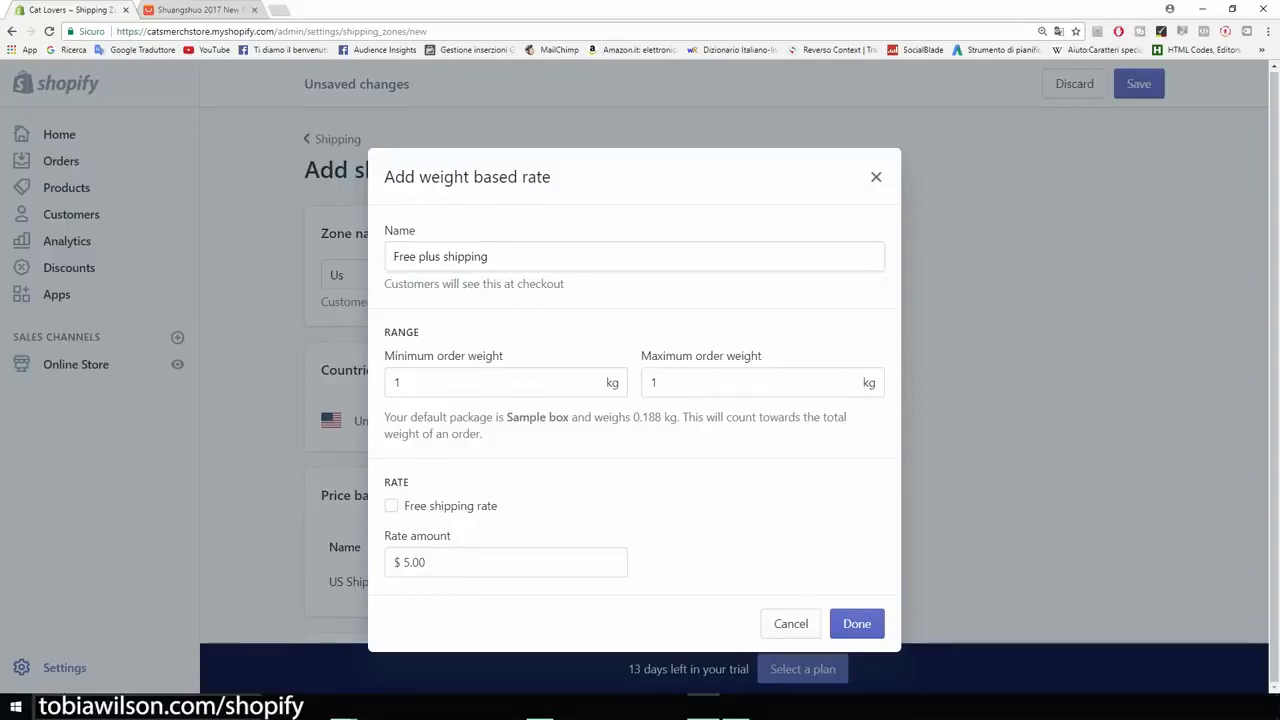
key("Escape")
Step: Save the new Us shipping zone, keeping its unsaved changes when asked about leaving the page
scroll(635, 376, "up", 1)
scroll(640, 376, "up", 2)
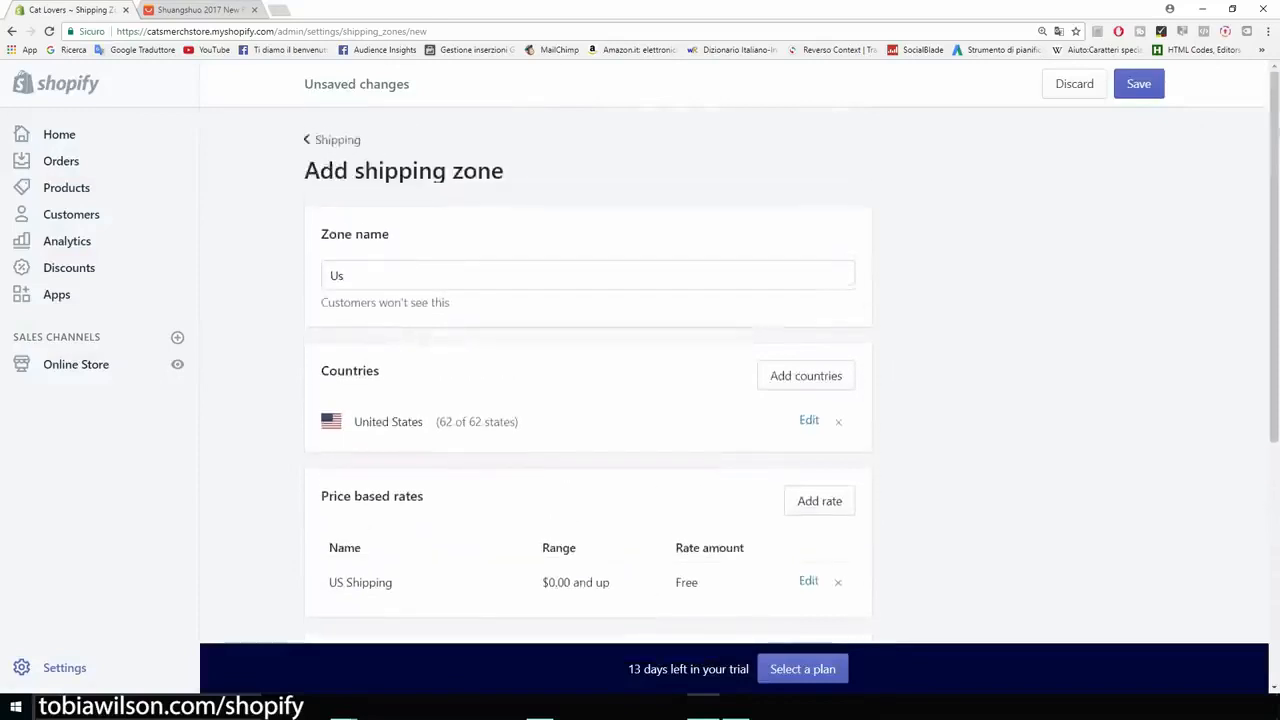
left_click(337, 140)
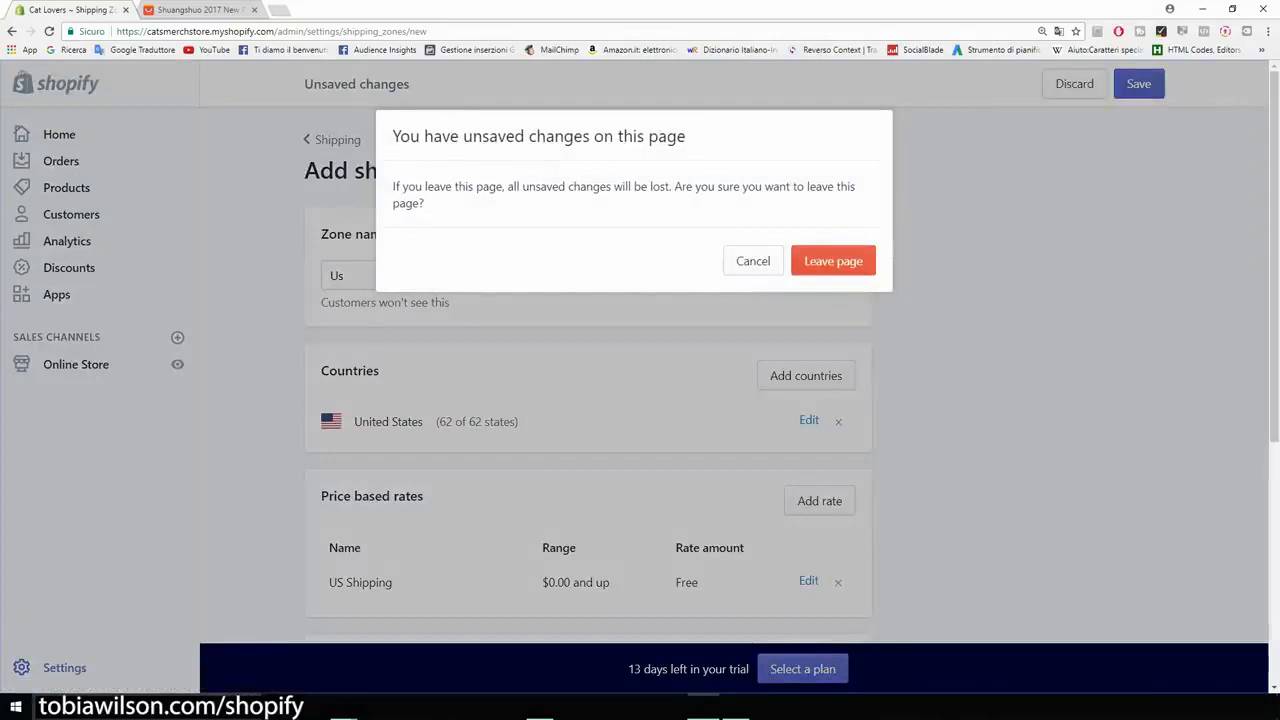
left_click(753, 261)
left_click(1139, 84)
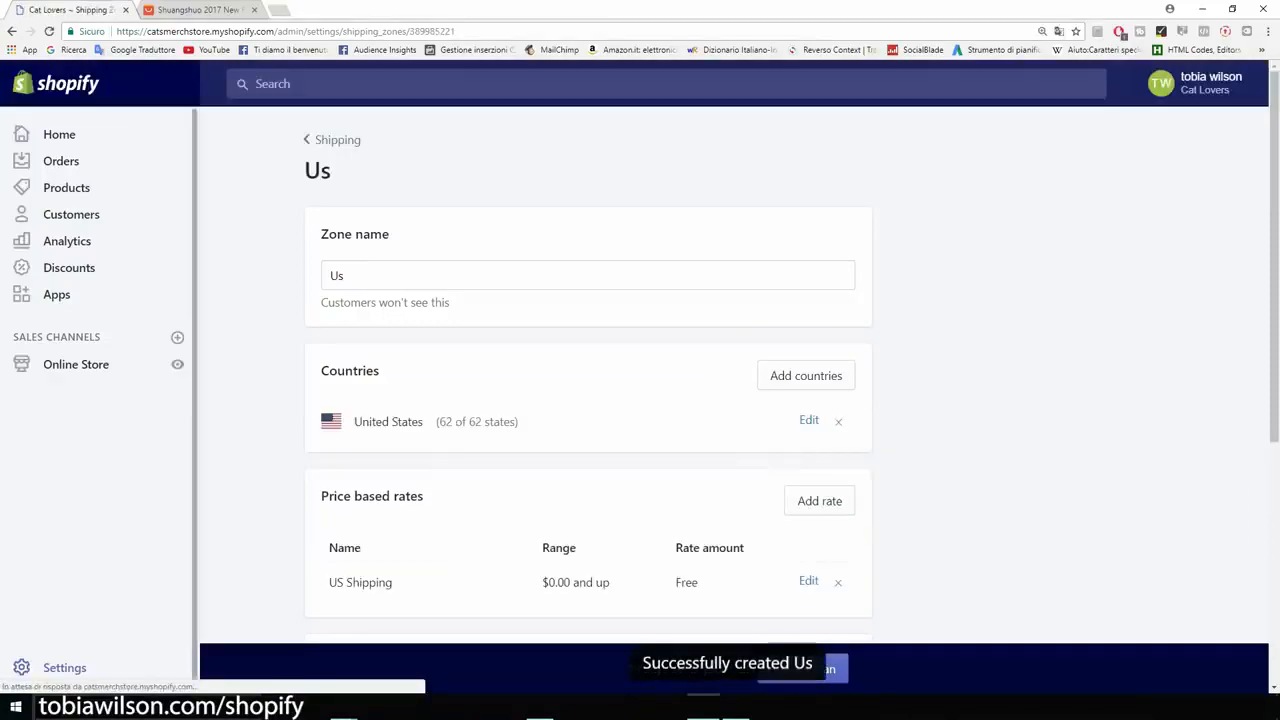
Step: Review the store's notification settings, from the customer order and shipping templates through to desktop notifications, and return to the settings overview
left_click(64, 667)
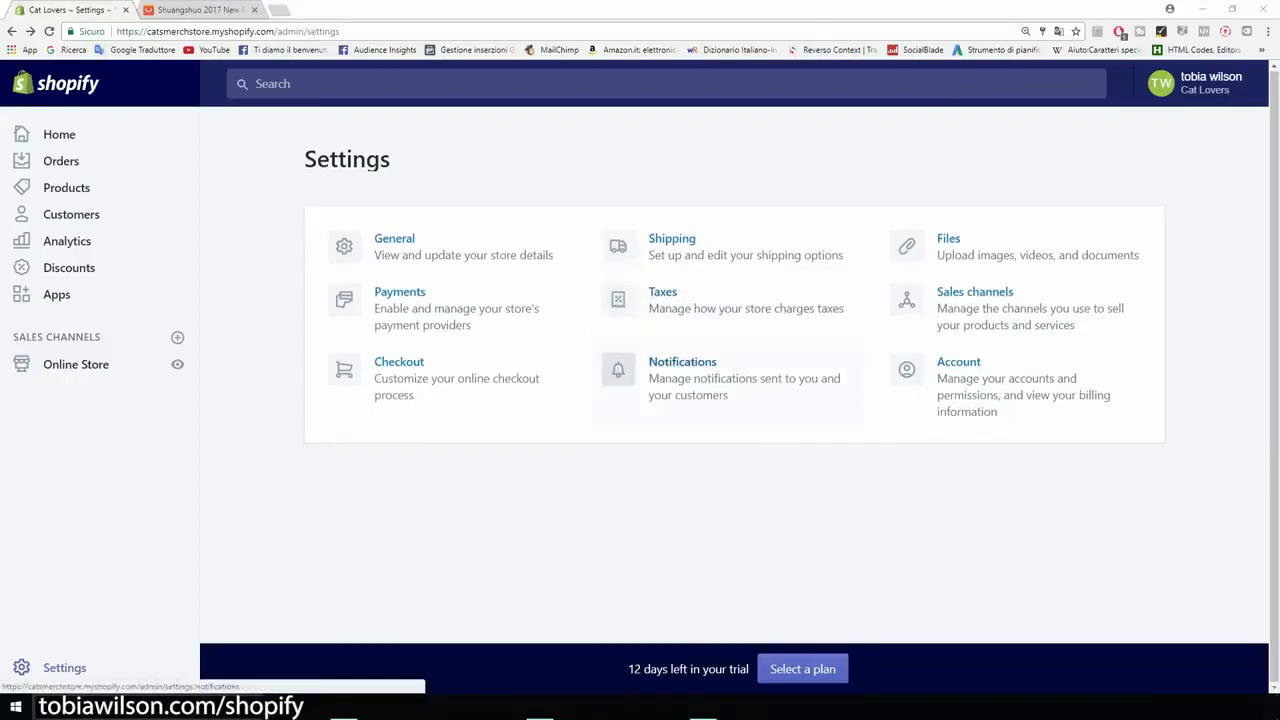
left_click(682, 370)
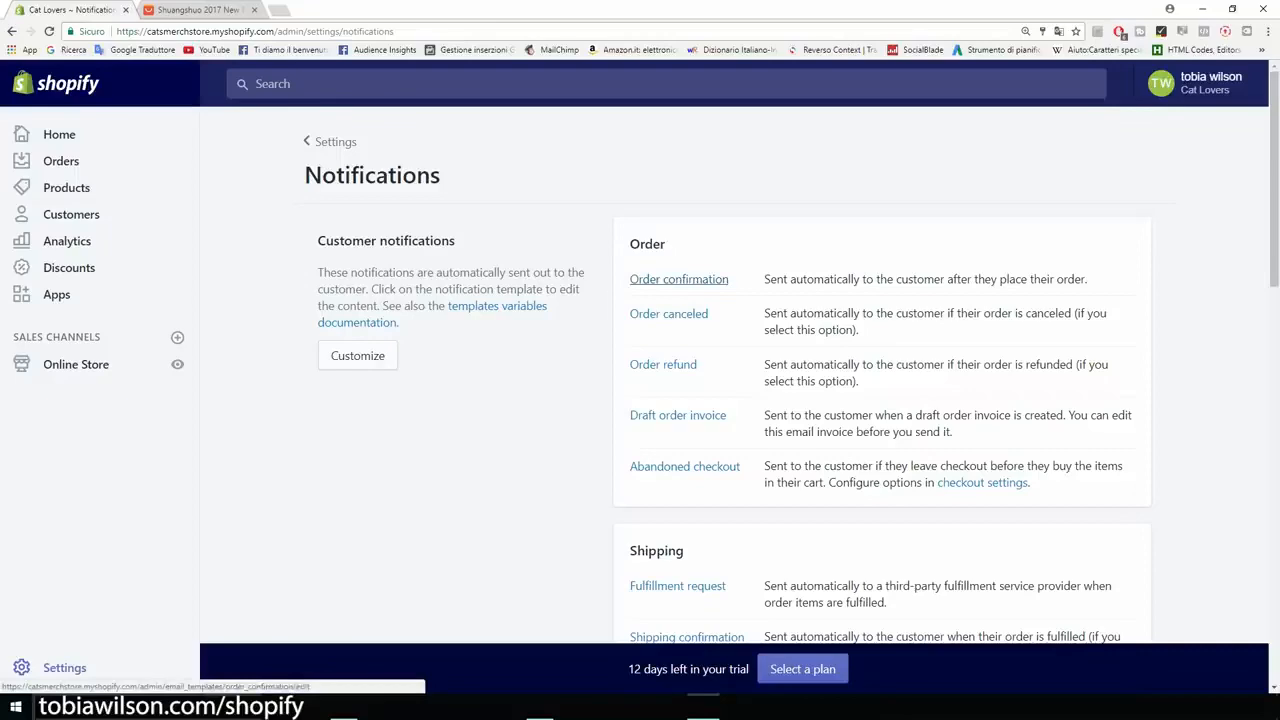
scroll(680, 285, "down", 3)
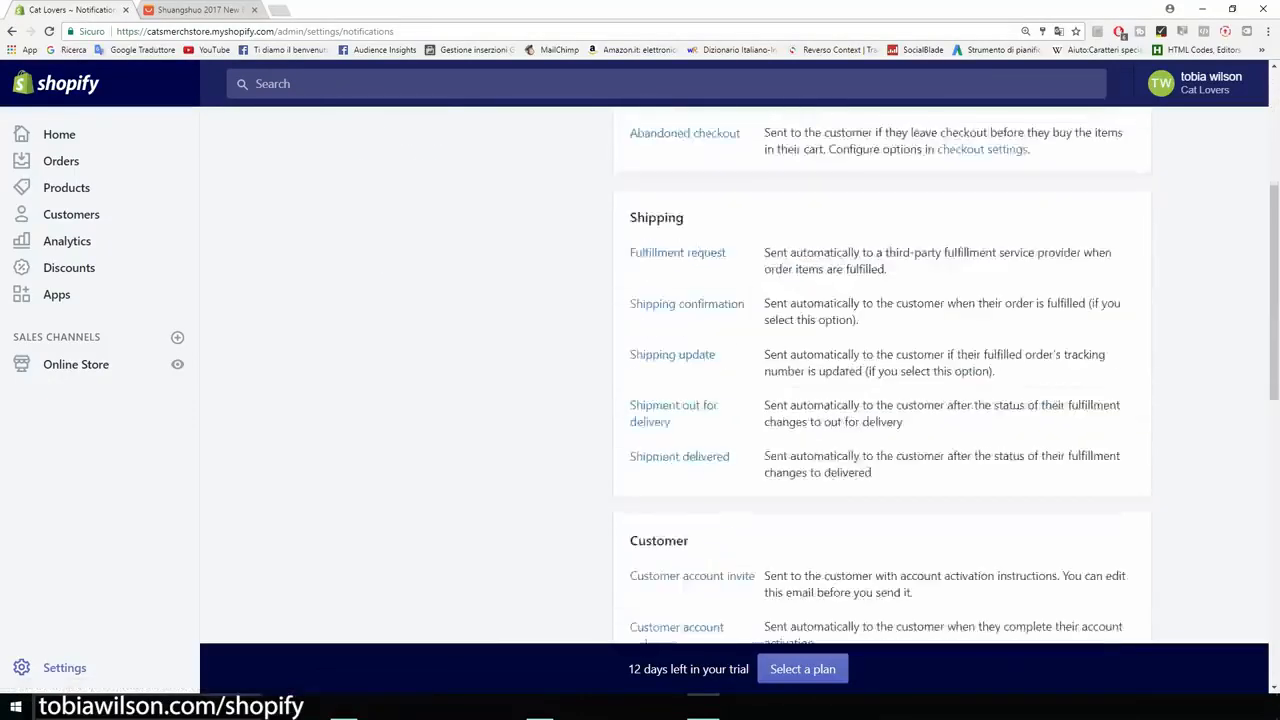
scroll(680, 370, "down", 10)
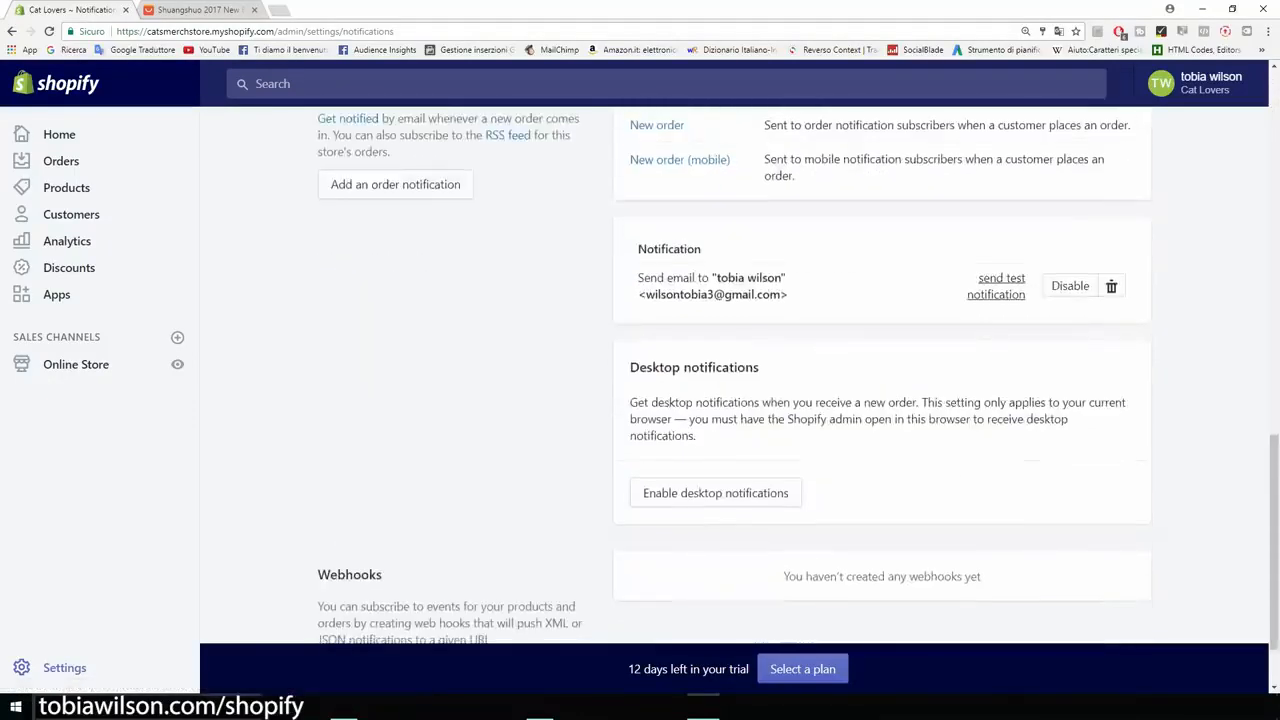
scroll(680, 370, "down", 1)
left_click_drag(760, 274, 630, 274)
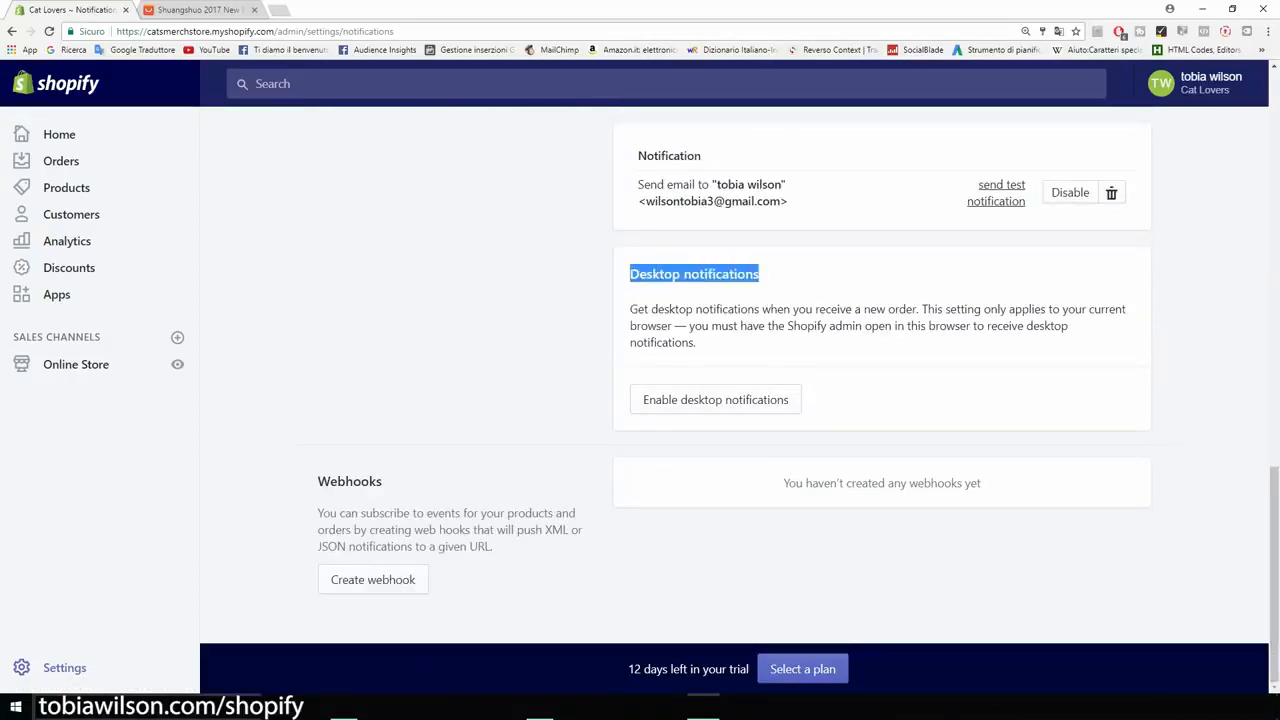
left_click(630, 276)
scroll(880, 400, "up", 10)
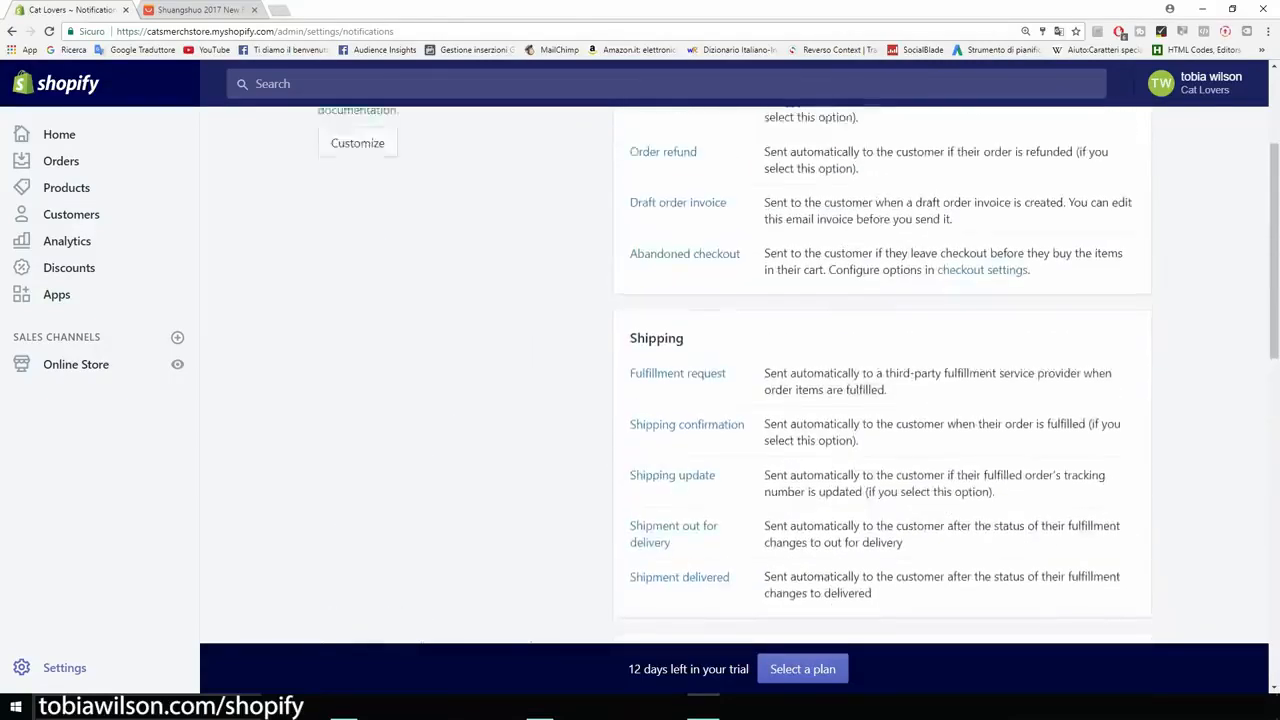
scroll(880, 400, "up", 3)
left_click(335, 141)
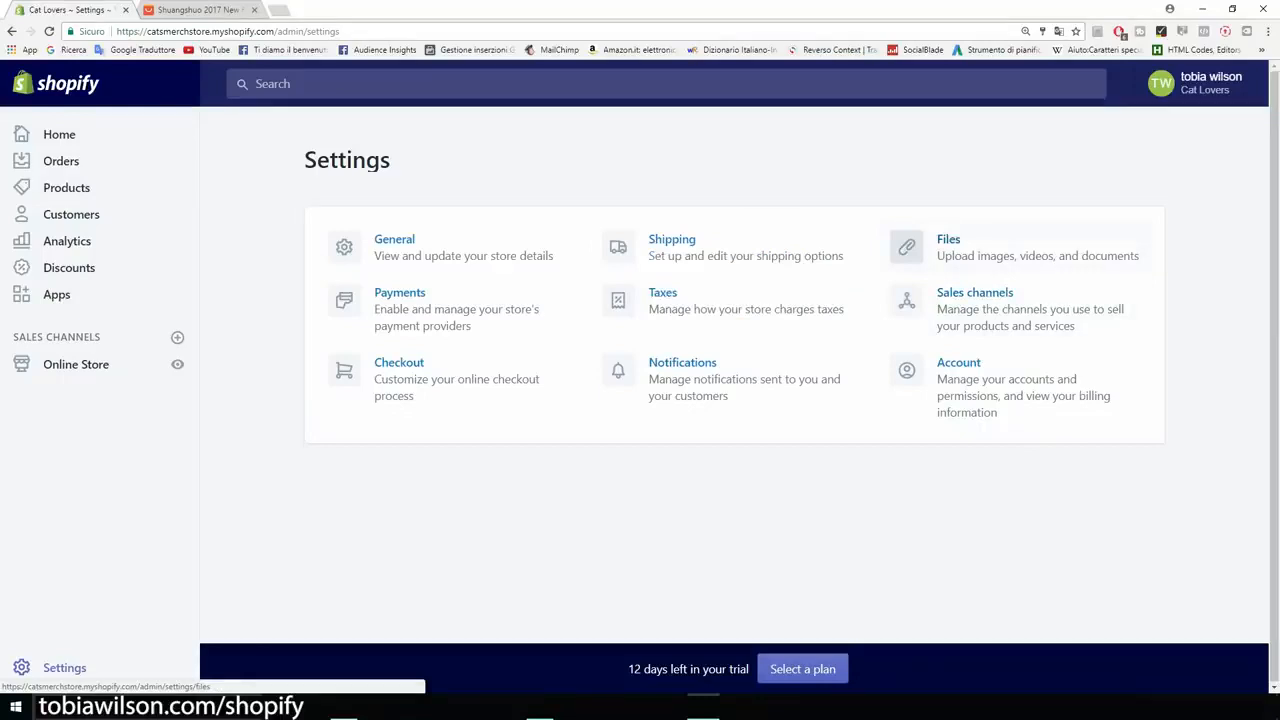
Step: Look through the installed sales channels and the account owner and staff permissions, returning to the settings overview
left_click(906, 300)
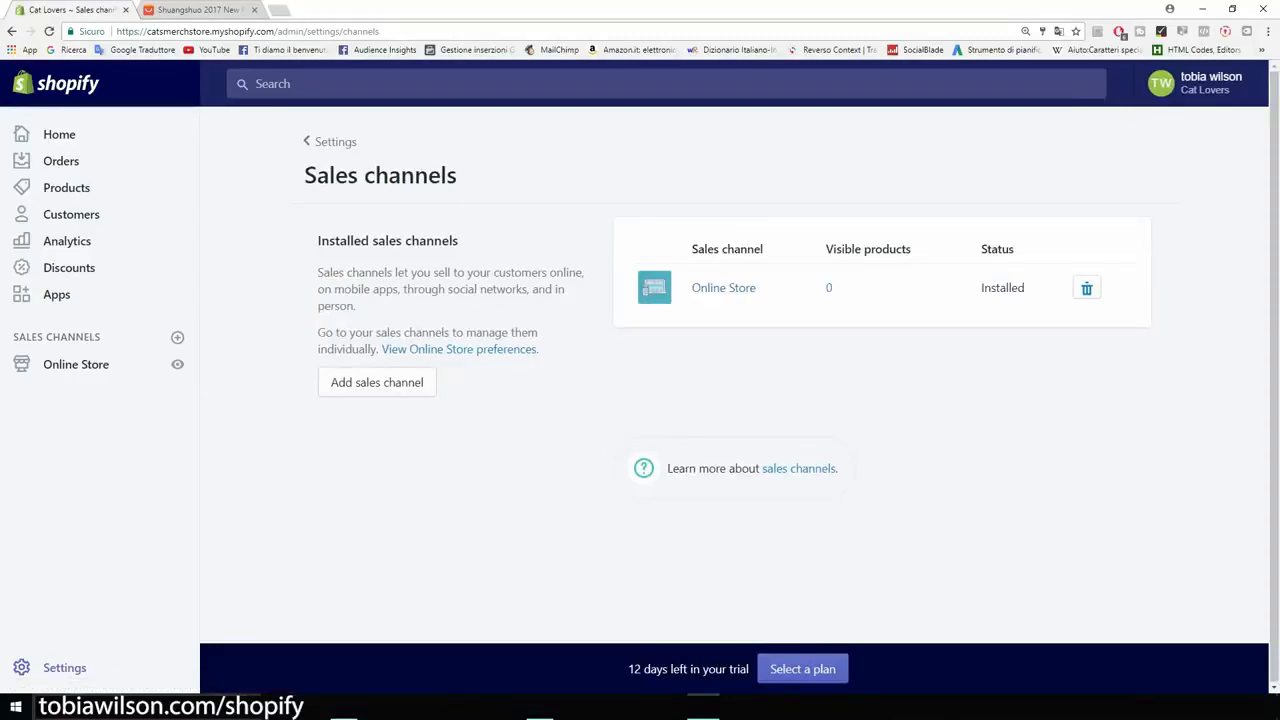
left_click(12, 31)
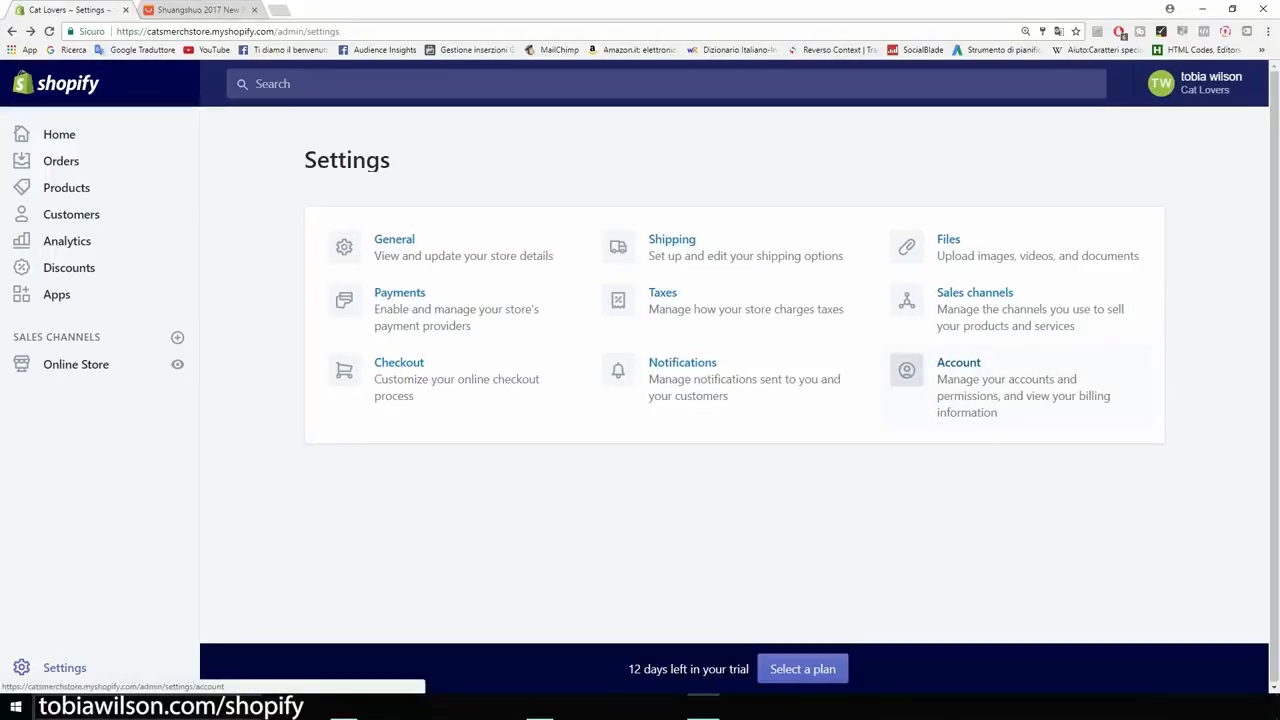
left_click(960, 364)
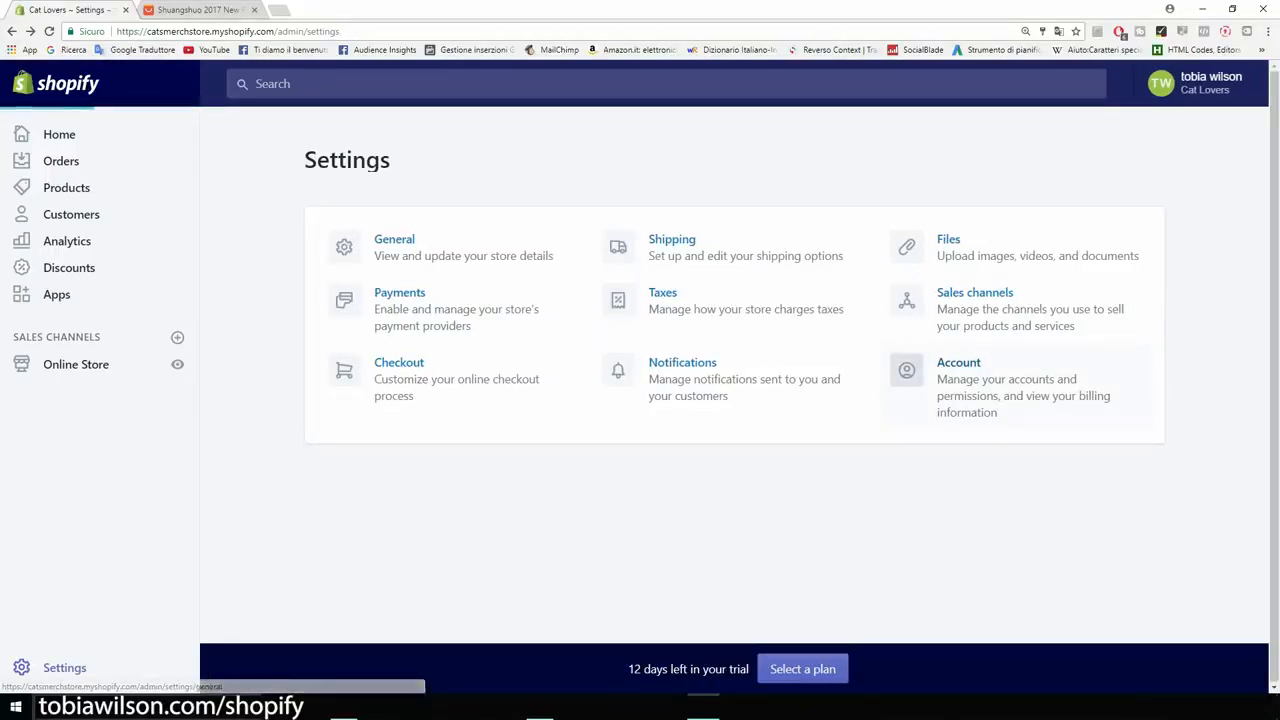
scroll(735, 375, "down", 1)
scroll(735, 375, "down", 3)
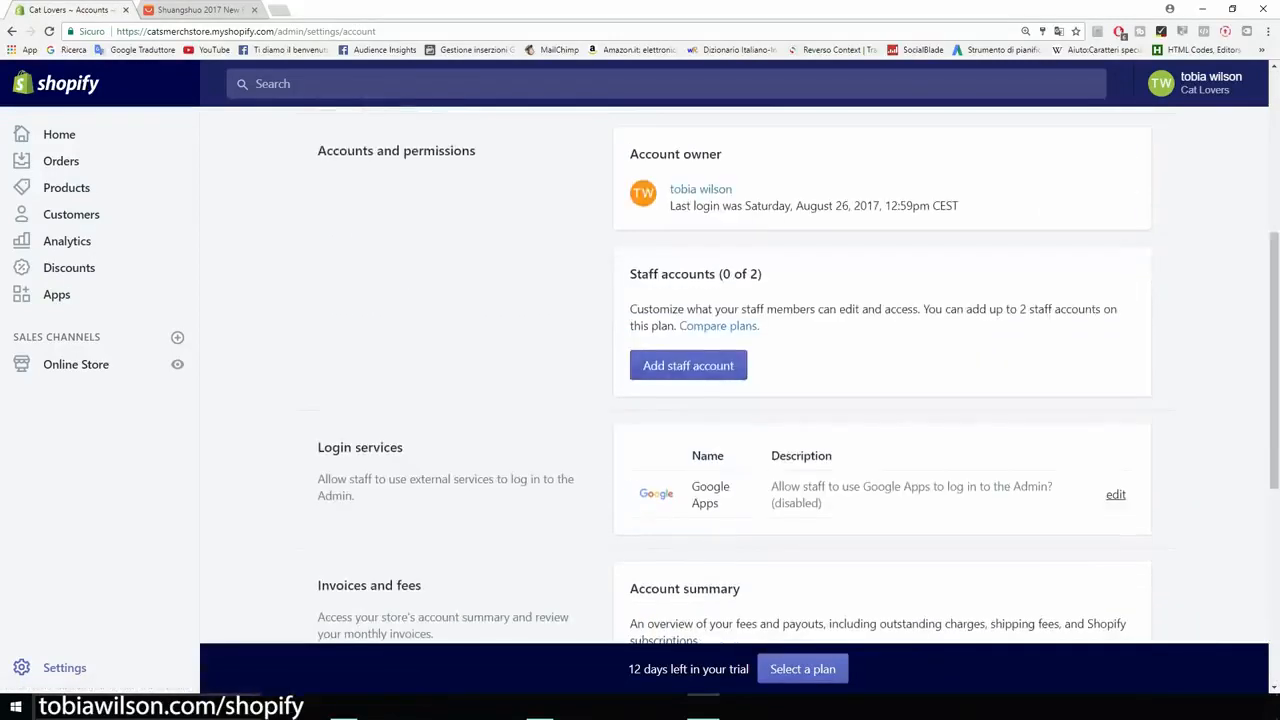
left_click_drag(958, 205, 670, 205)
left_click(680, 212)
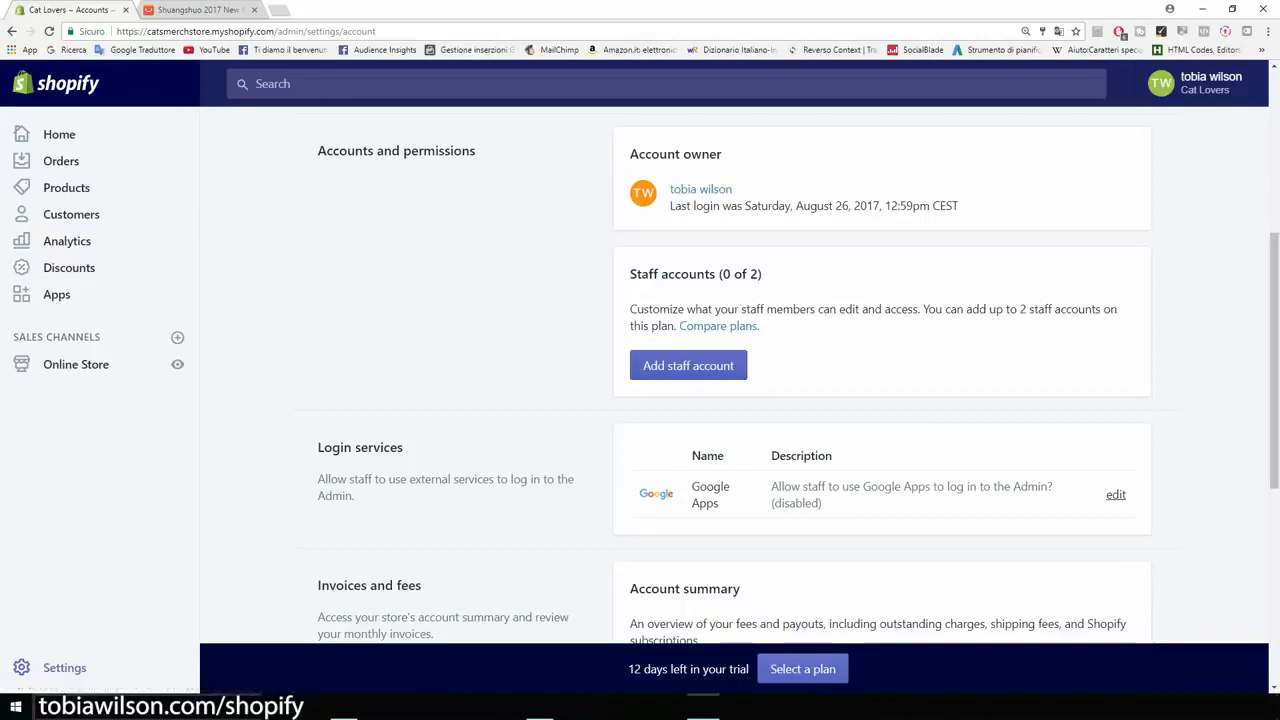
left_click(12, 31)
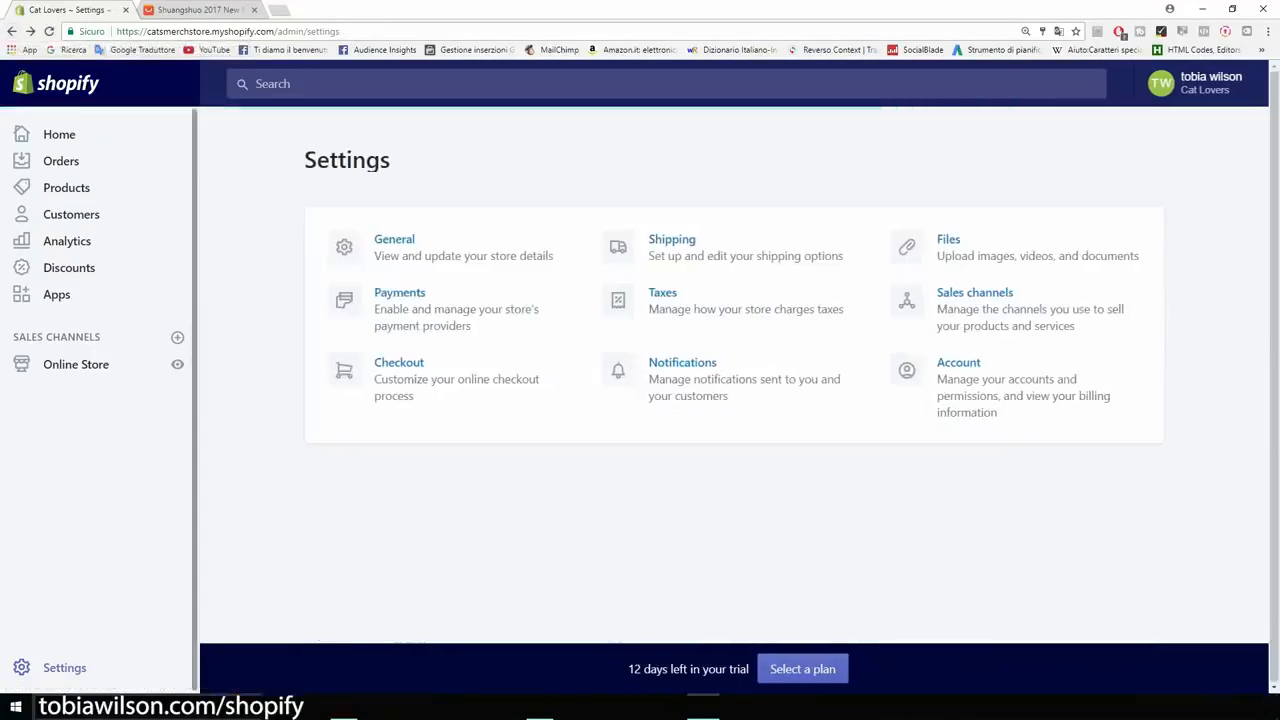
left_click_drag(391, 161, 304, 161)
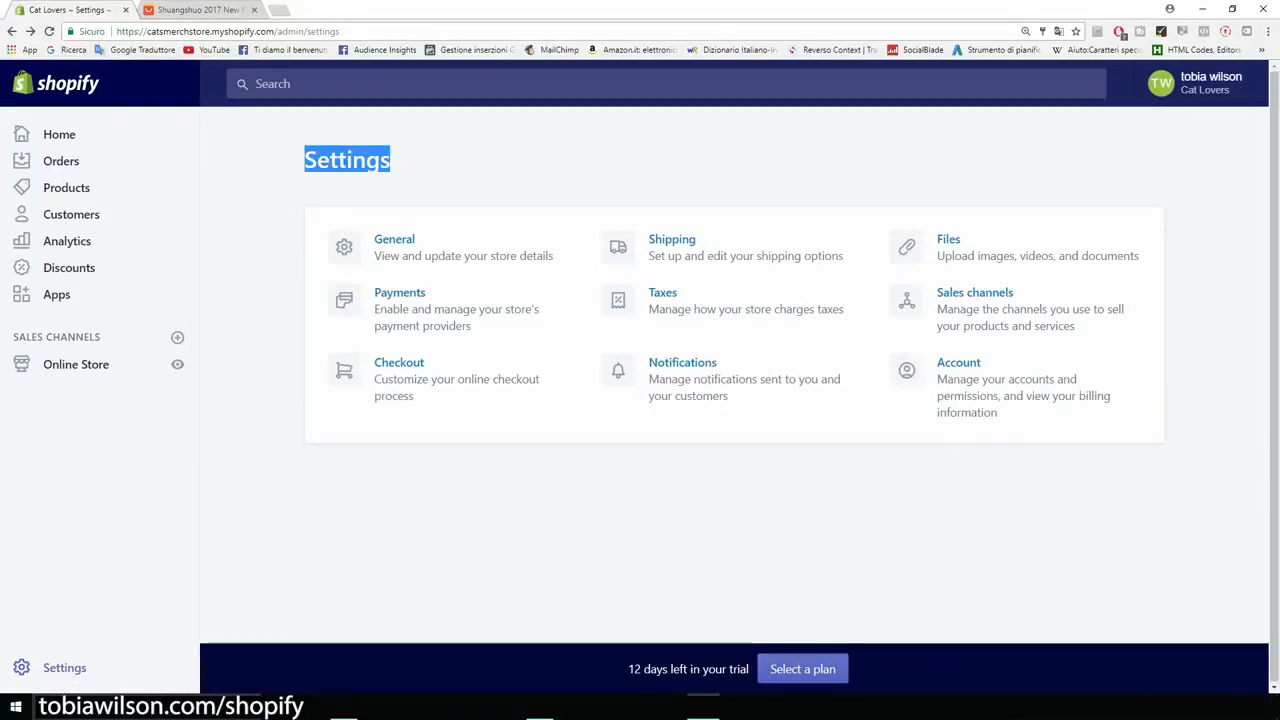
left_click(306, 161)
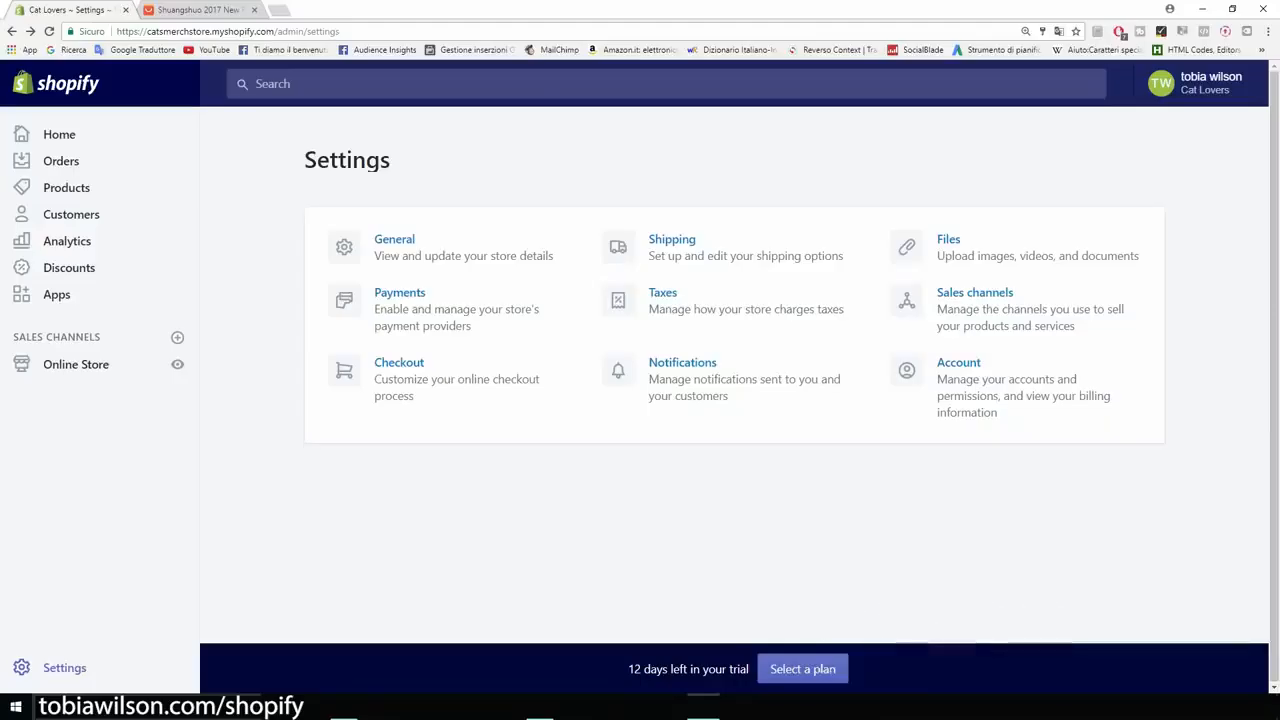
Step: Search the Shopify App Store for mailchimp and get the MailChimp for Shopify app
left_click(56, 294)
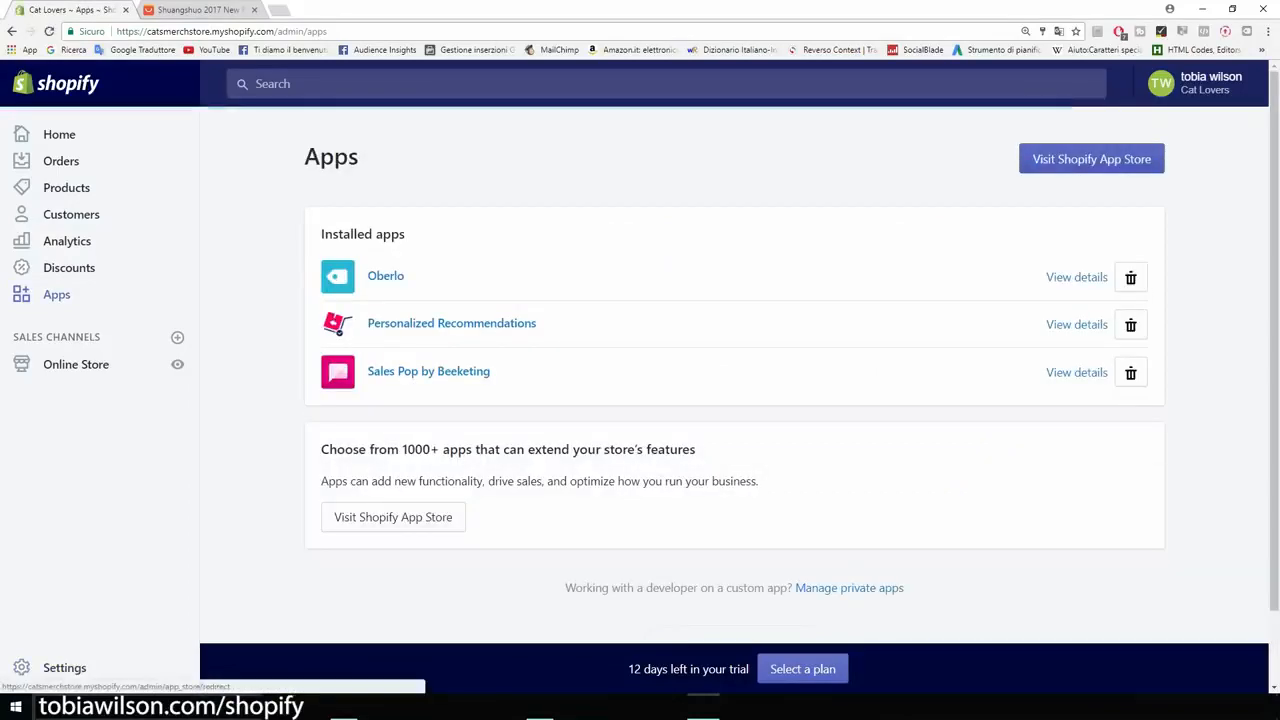
left_click(1091, 159)
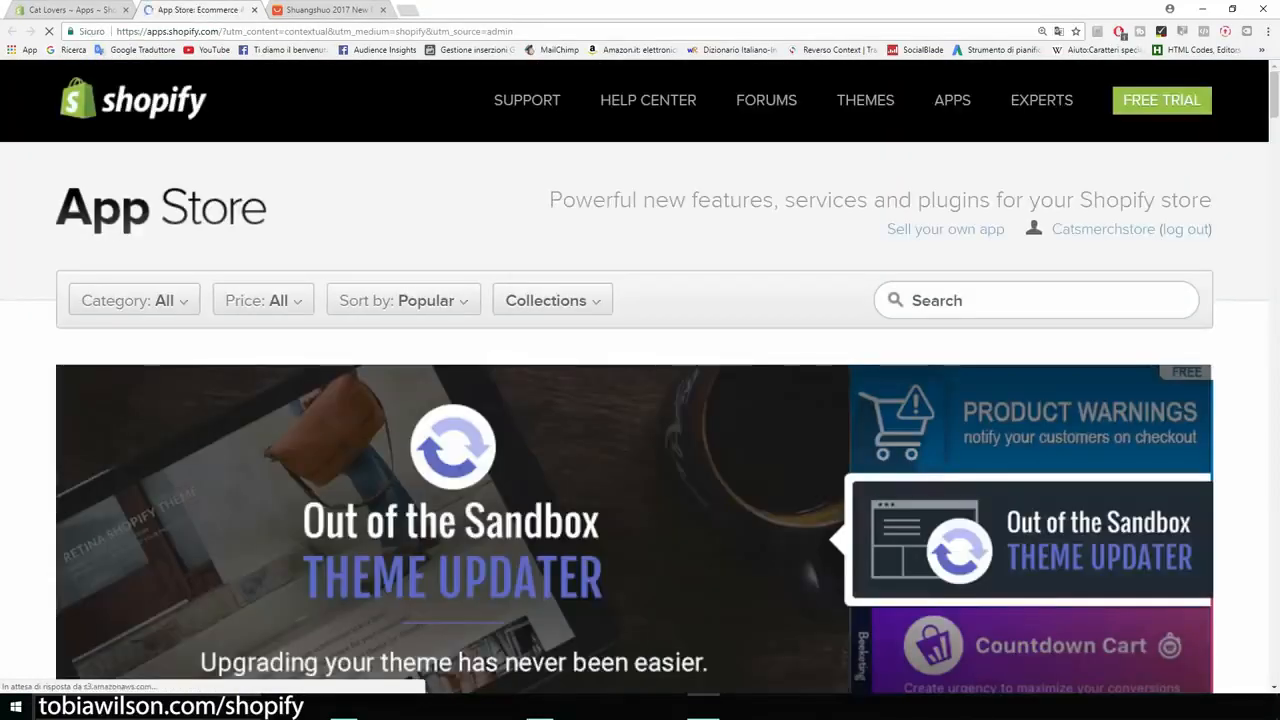
type("mai")
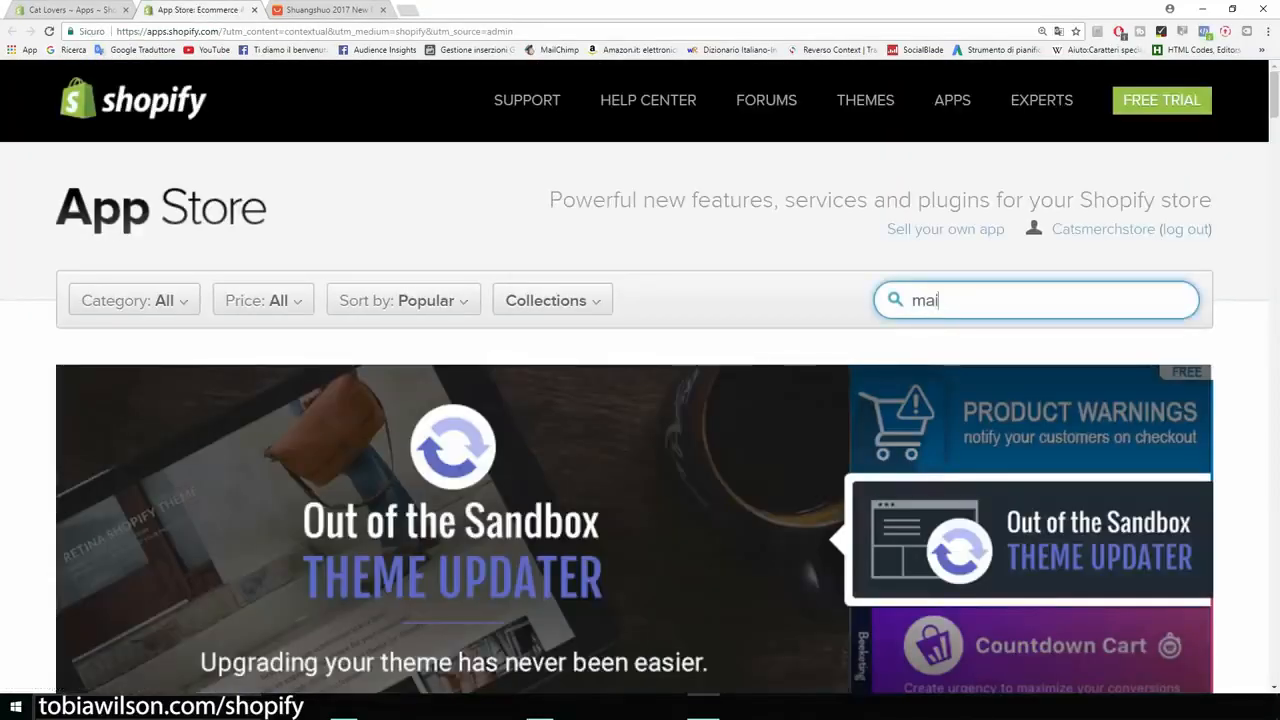
type("lchimp")
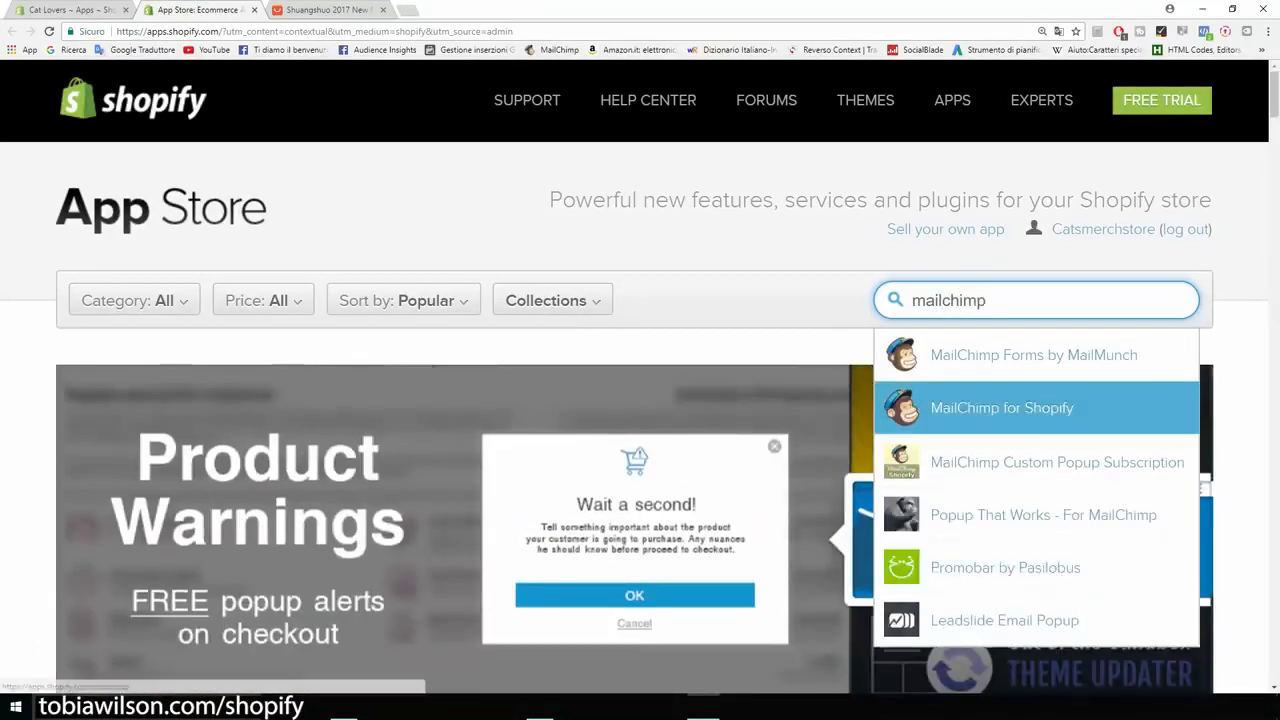
left_click(1002, 408)
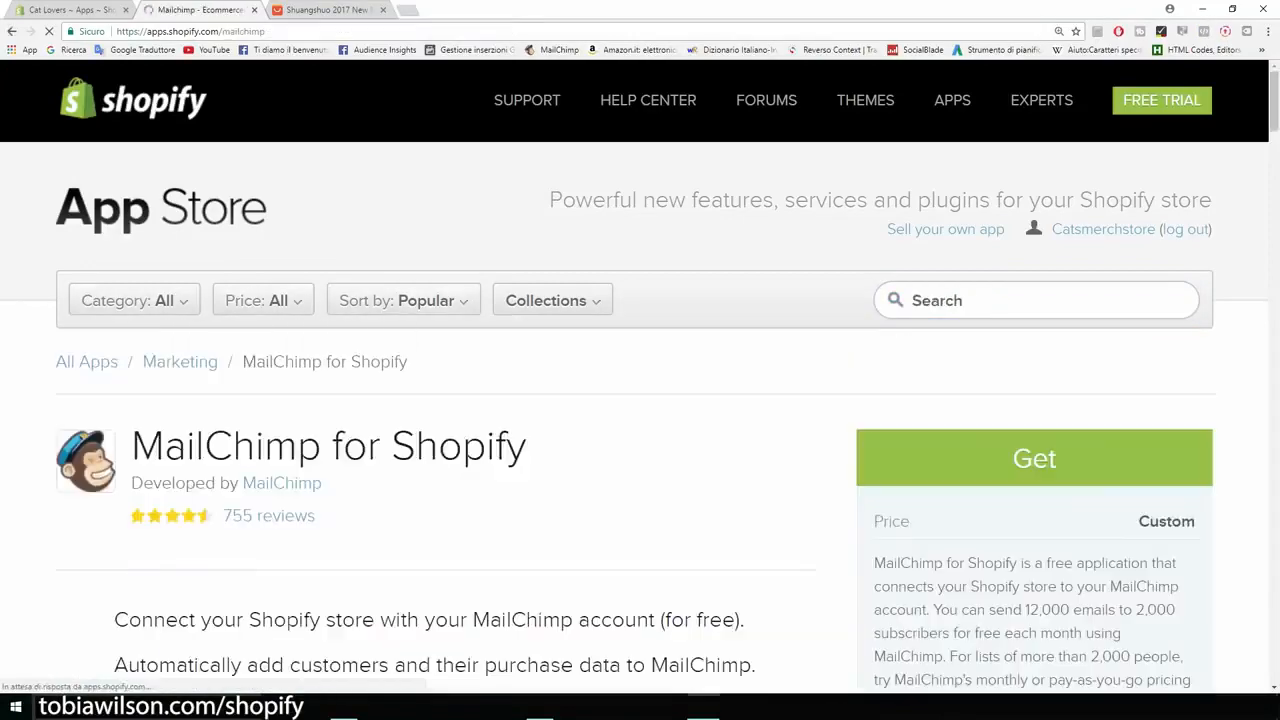
scroll(634, 400, "down", 2)
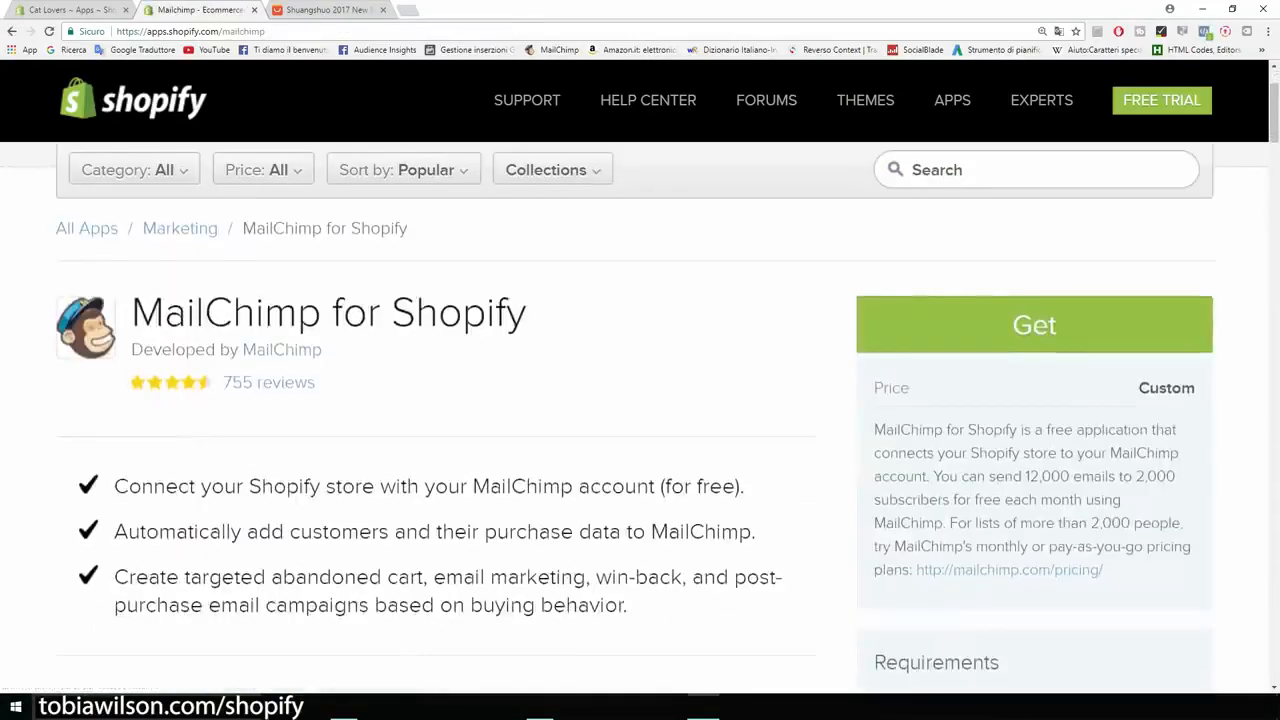
left_click(1034, 325)
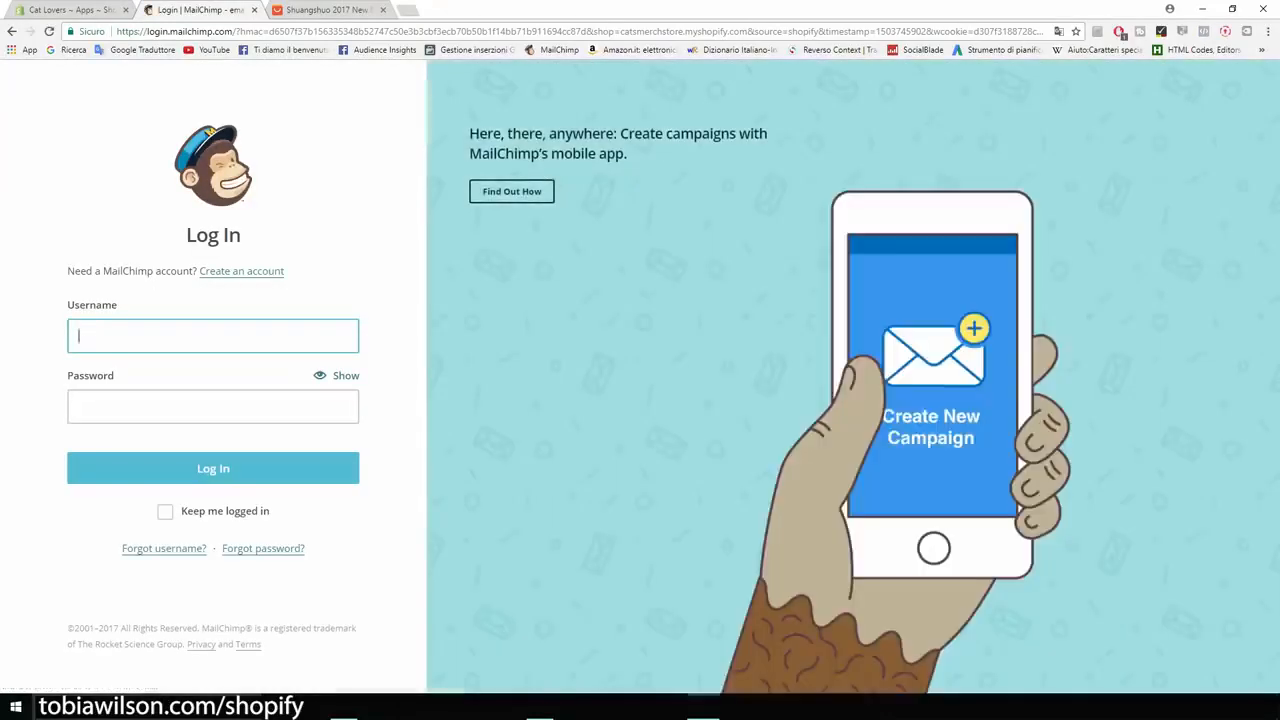
Step: Start a new MailChimp account and submit the sign-up with the owner's e-mail, the username Cat Lovers and the account password
left_click(241, 271)
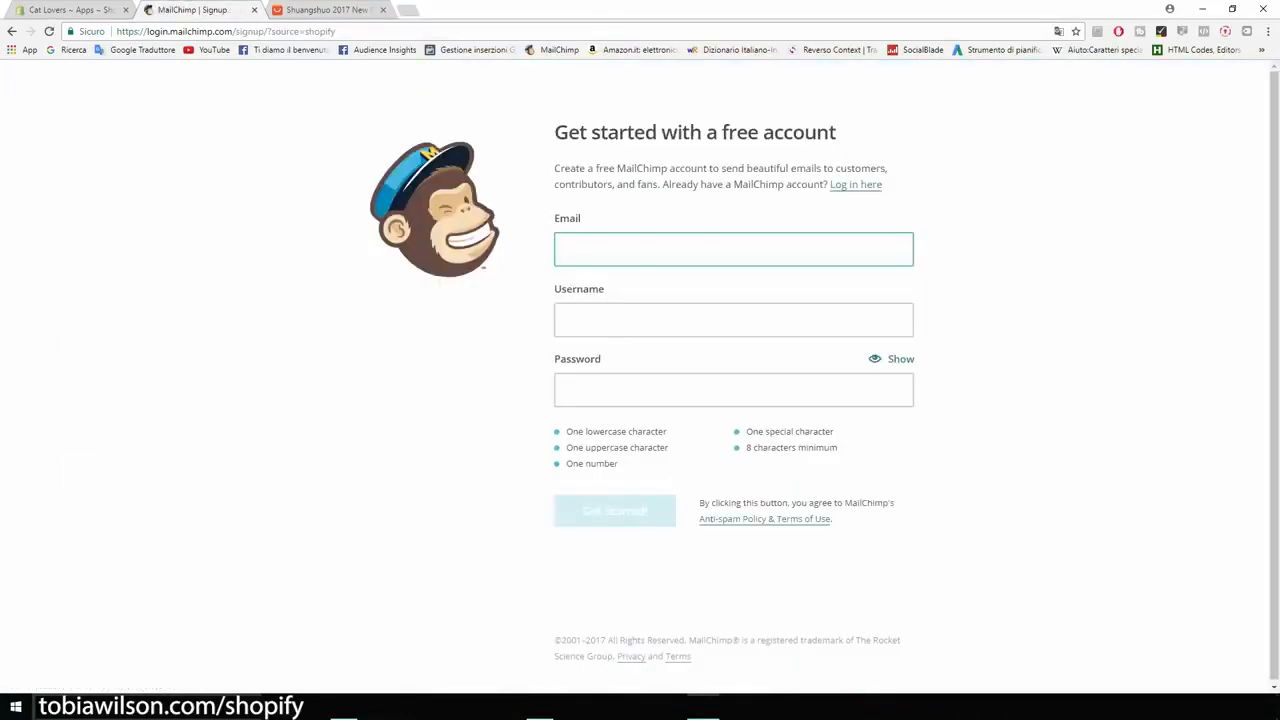
key("Tab")
type("Cat Lovers")
key("Tab")
type("•••••••")
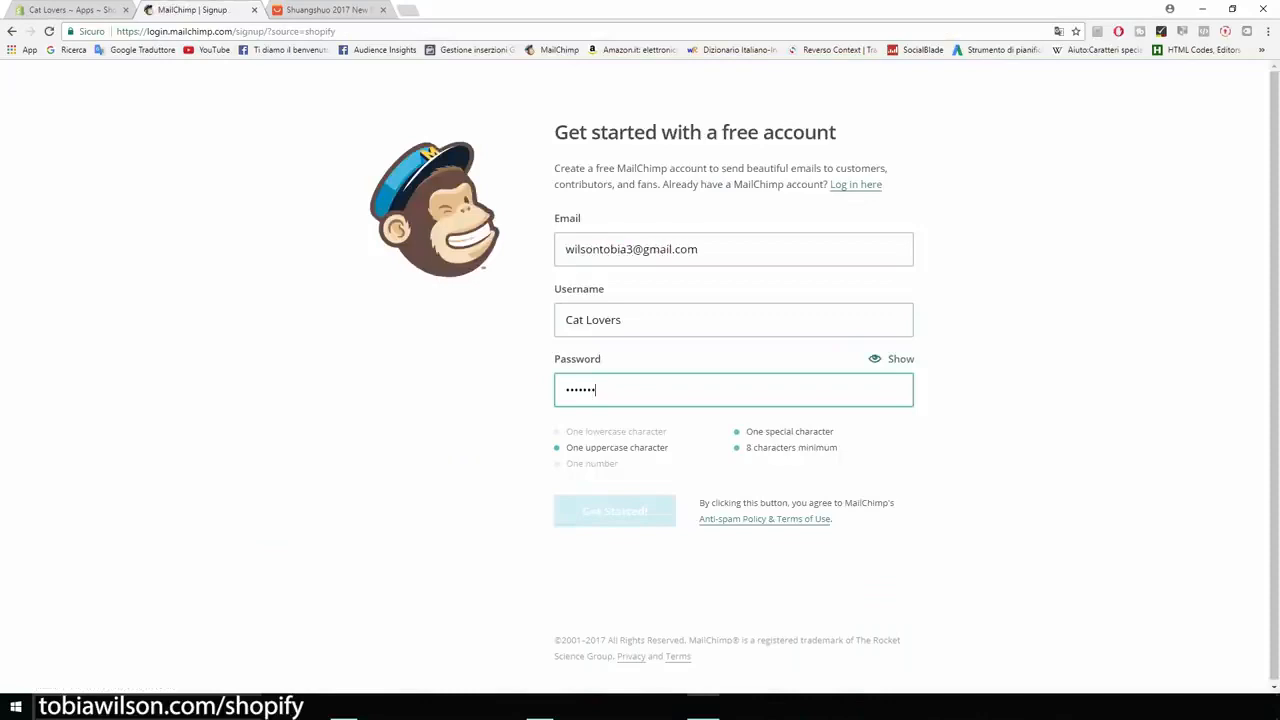
key("BackSpace")
key("BackSpace")
key("BackSpace")
key("BackSpace")
key("BackSpace")
key("BackSpace")
key("BackSpace")
type("•••••••••••")
key("Return")
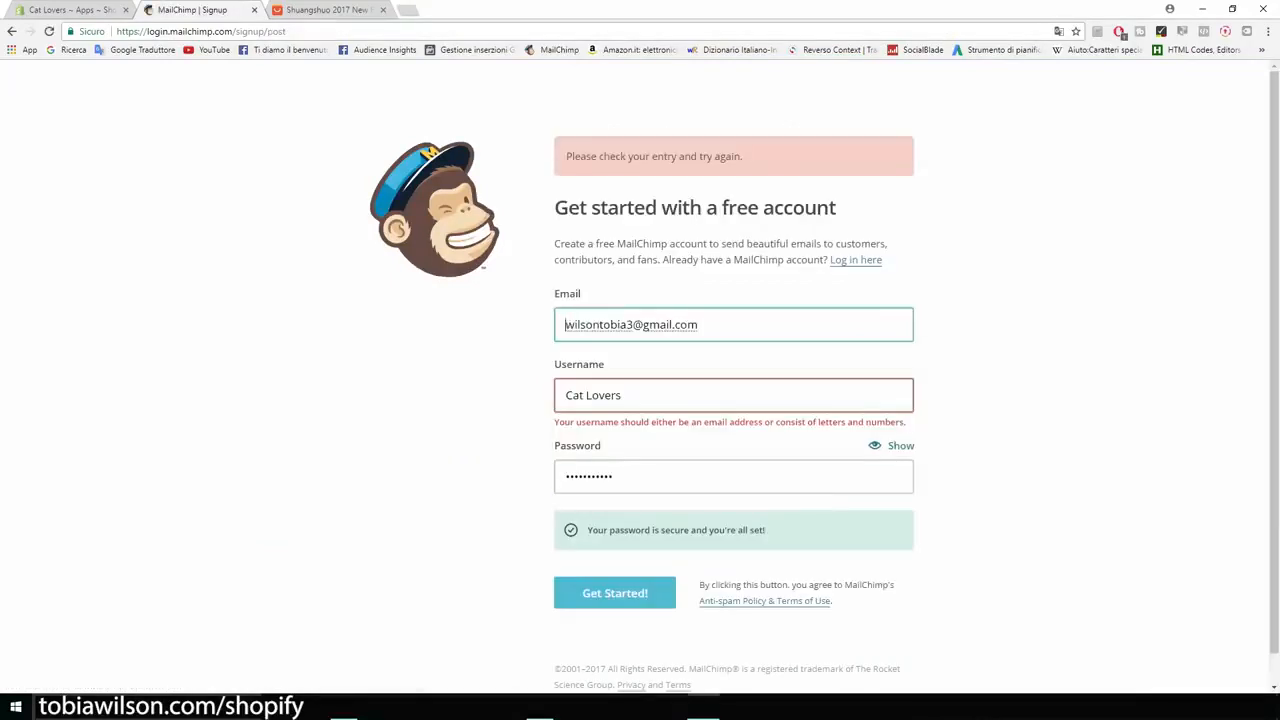
Step: Replace the MailChimp username with the account's e-mail address and resubmit the sign-up form
key("Tab")
key("shift+Tab")
key("ctrl+c")
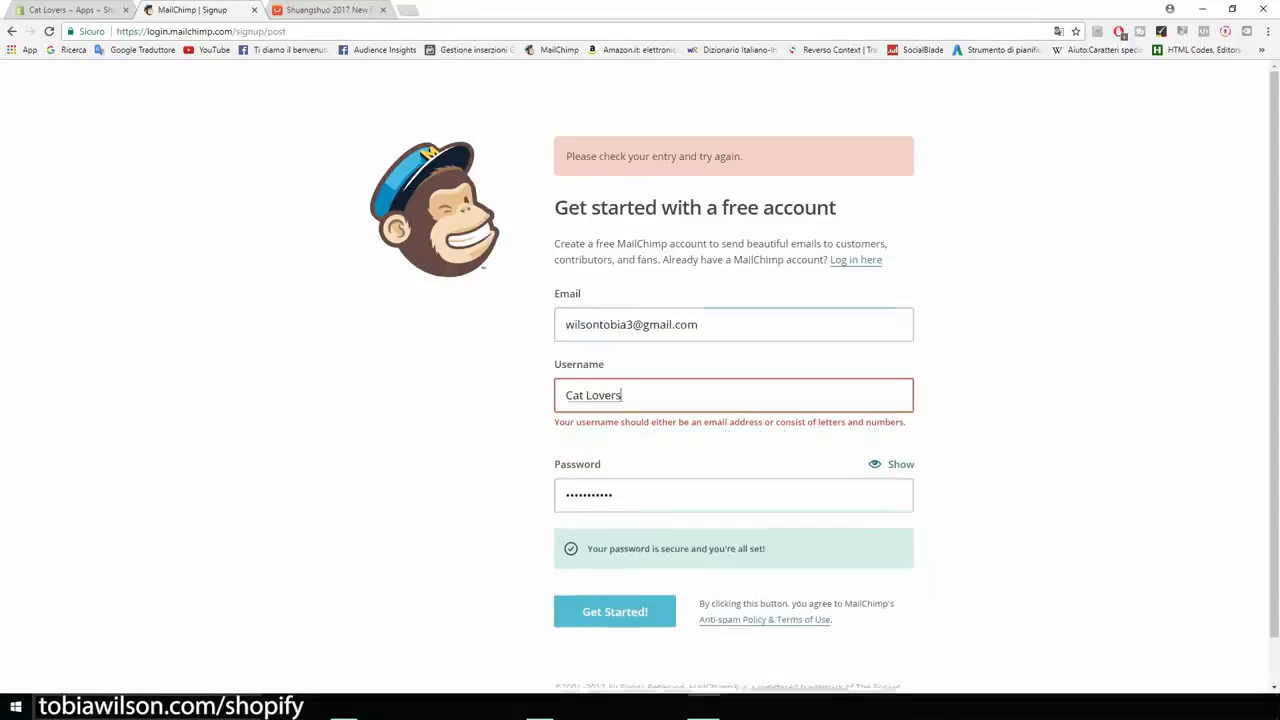
key("Tab")
key("ctrl+v")
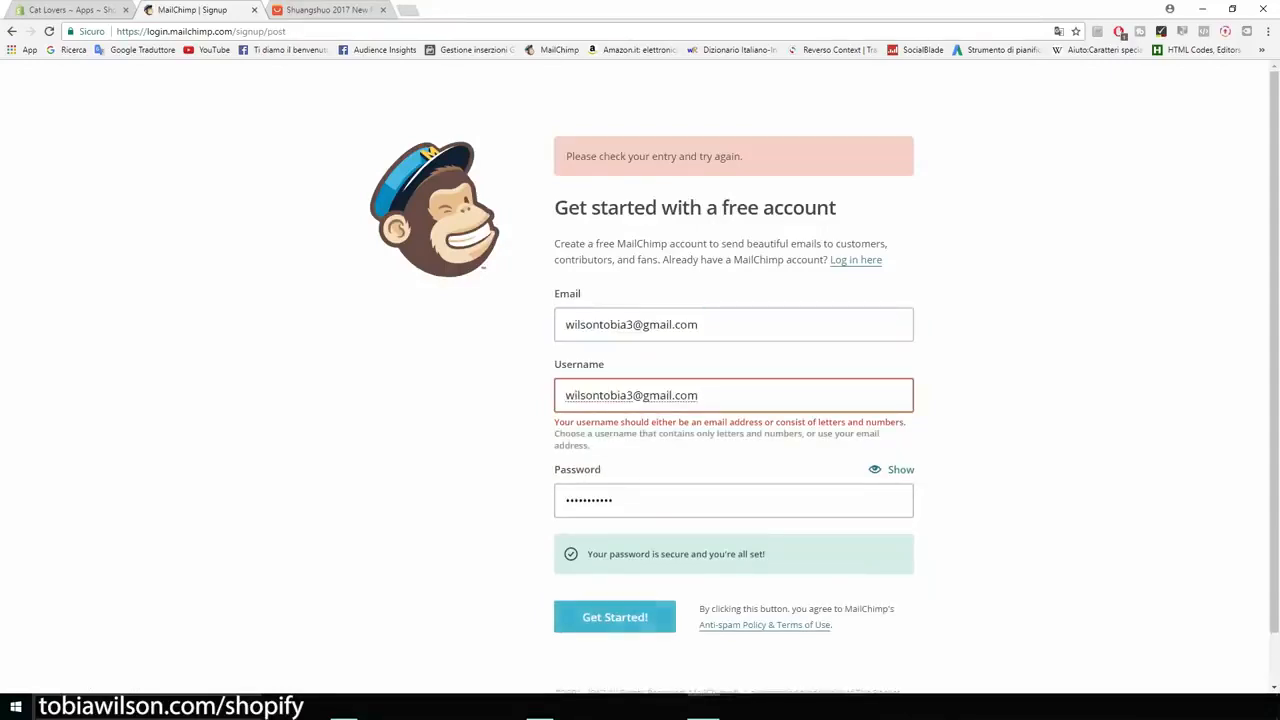
left_click(650, 616)
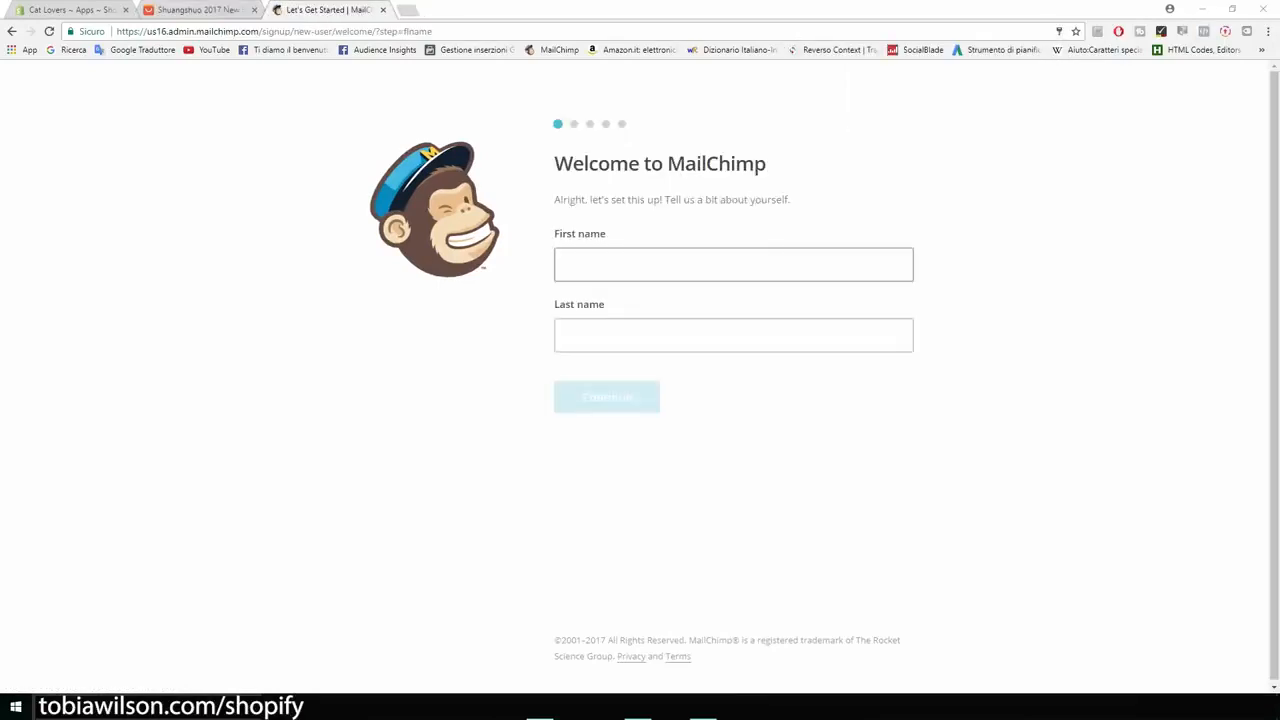
Step: Fill in the account holder's first and last name in the MailChimp welcome form and continue to the business details
left_click(733, 265)
key("Tab")
key("Return")
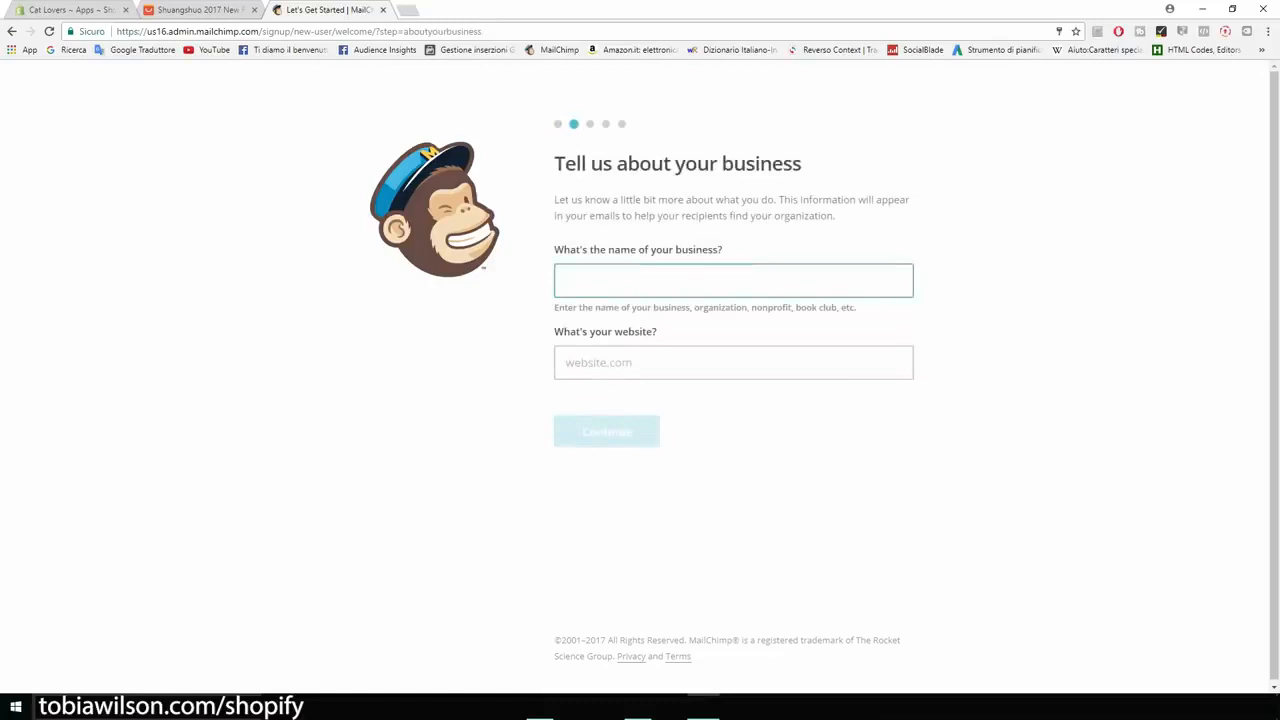
Step: Enter Cat Lovers as the business name and copy catsmerchstore.myshopify.com from the store's web address as the website, and continue
type("Cat Lovers")
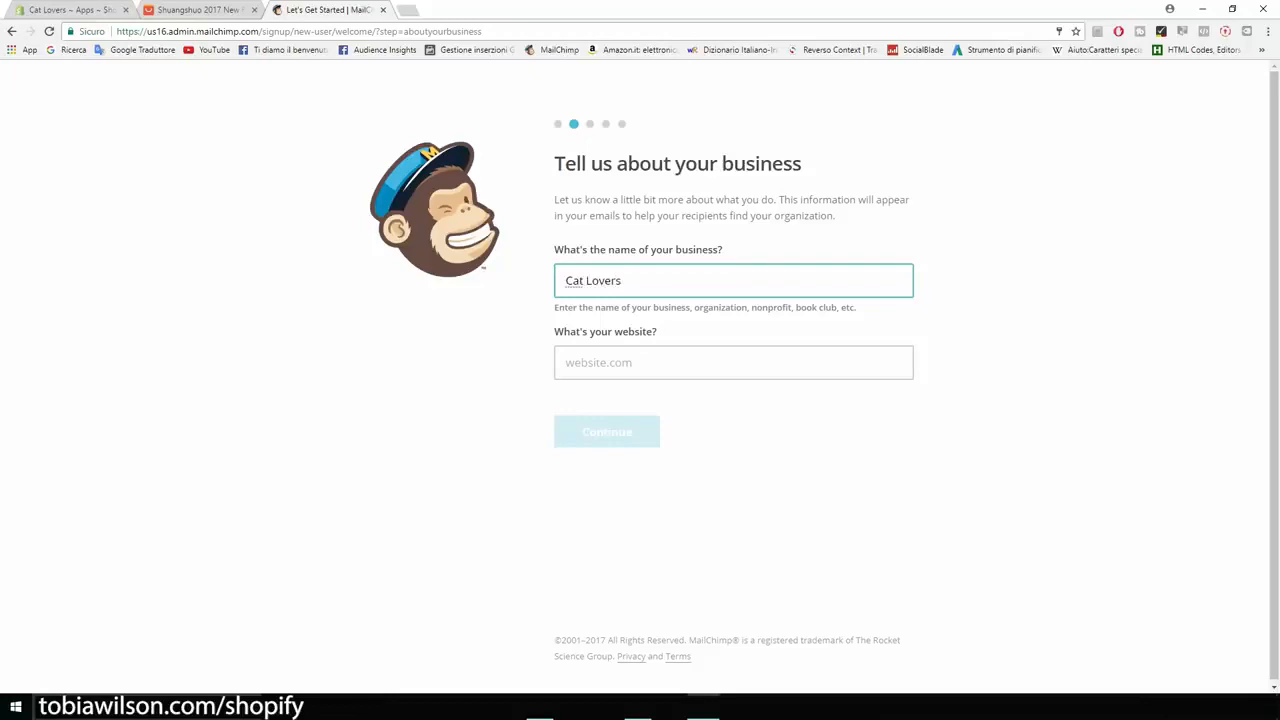
left_click(733, 363)
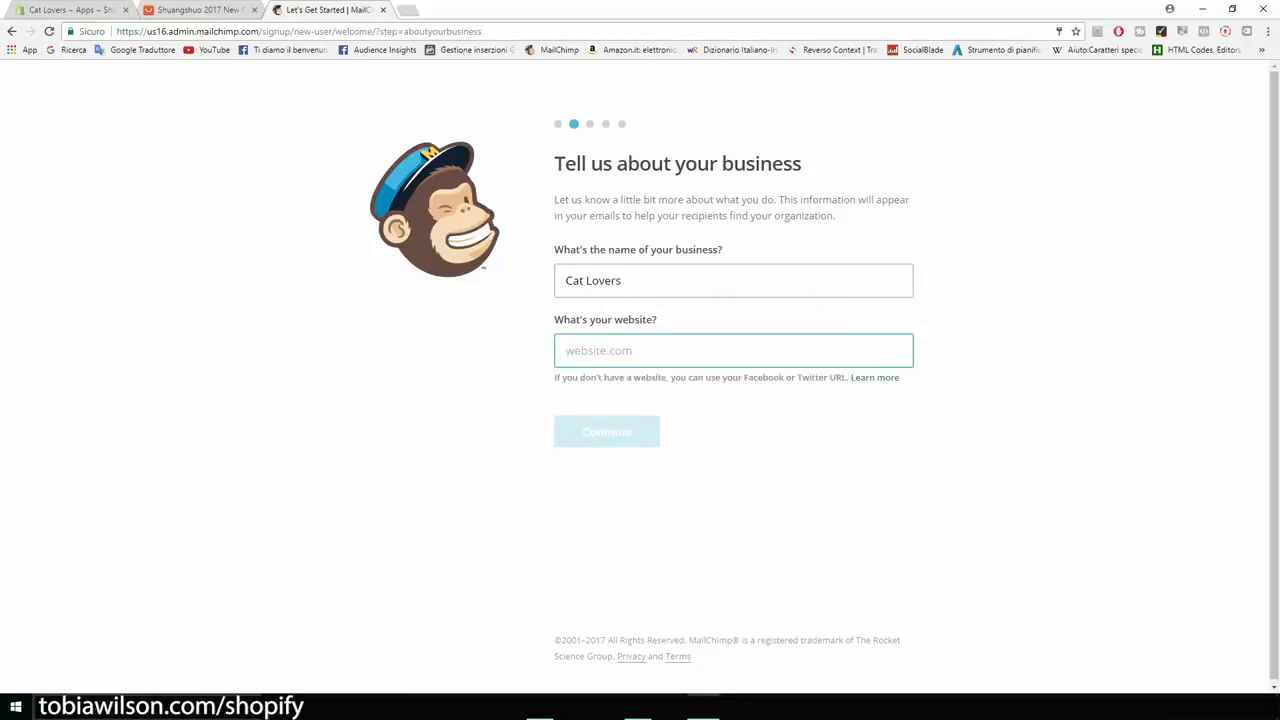
left_click(62, 9)
left_click_drag(148, 31, 275, 31)
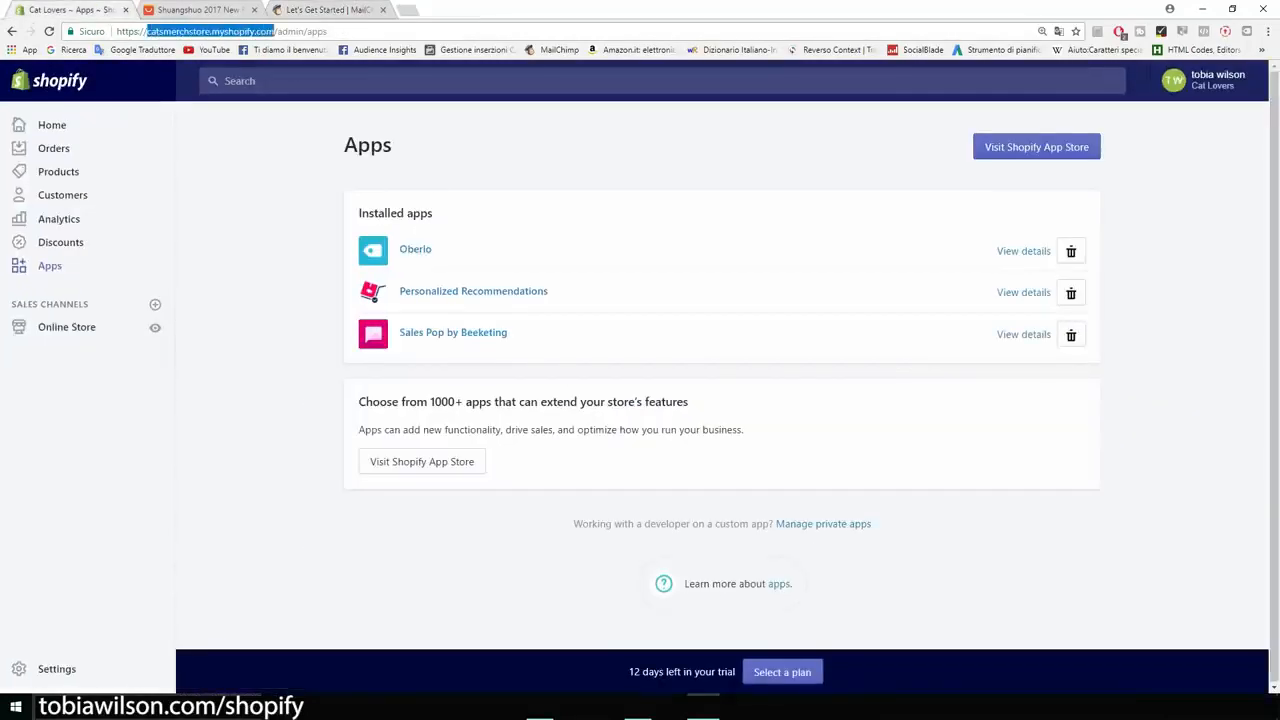
left_click(328, 9)
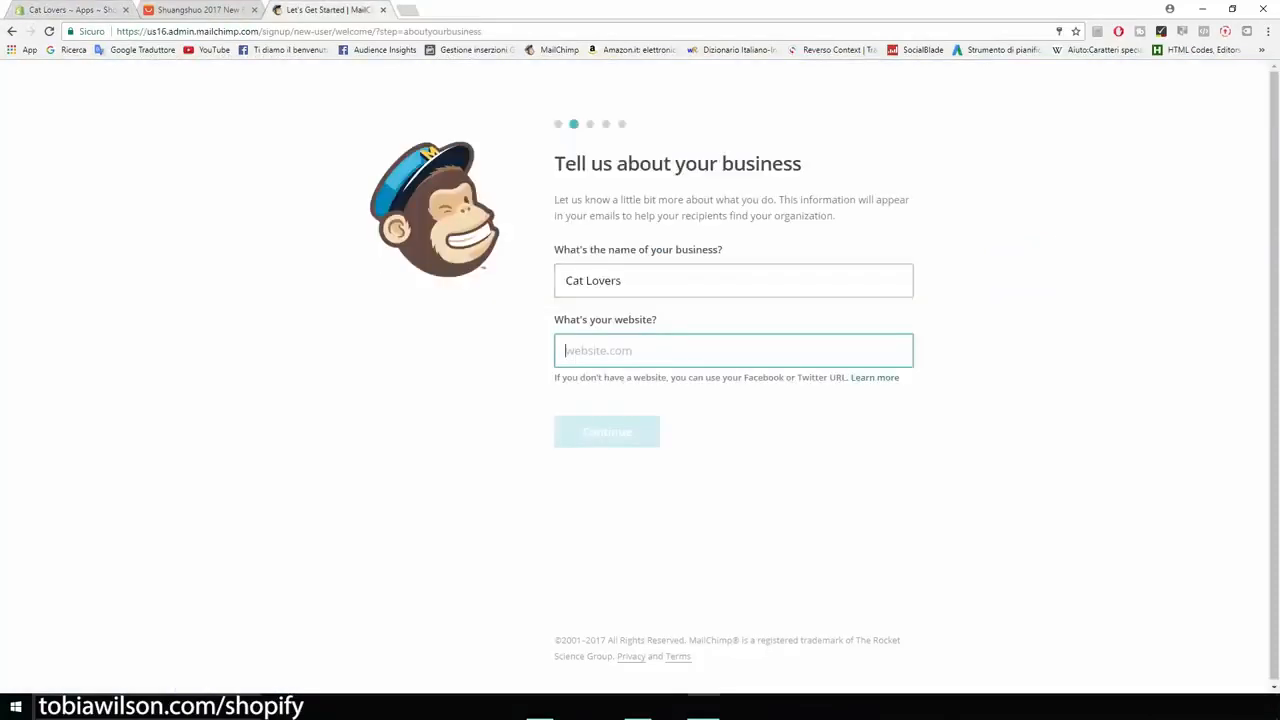
key("ctrl+v")
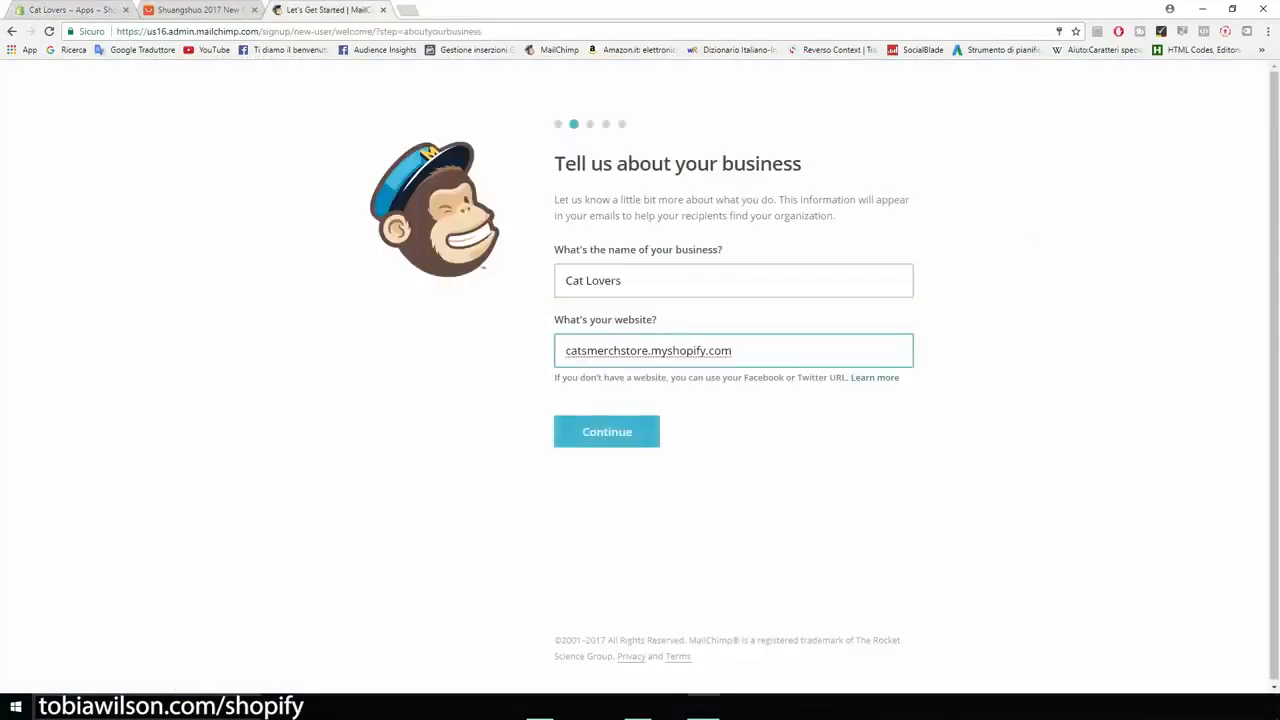
key("Return")
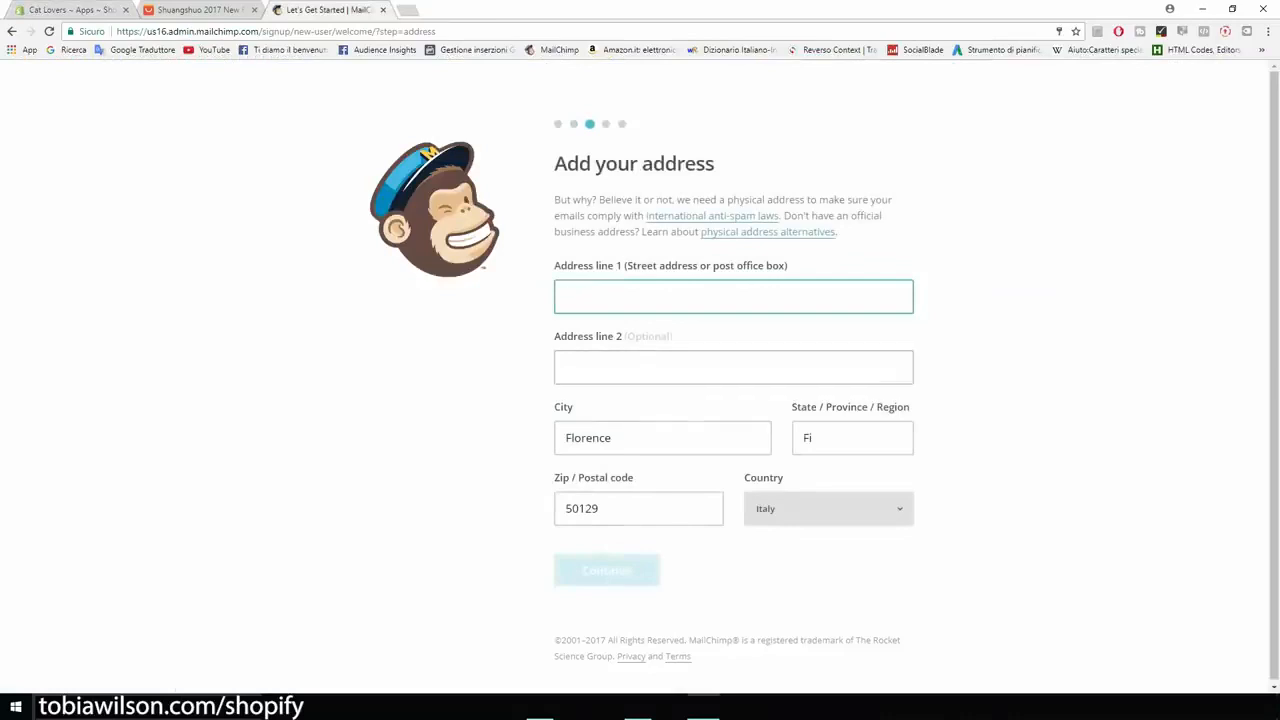
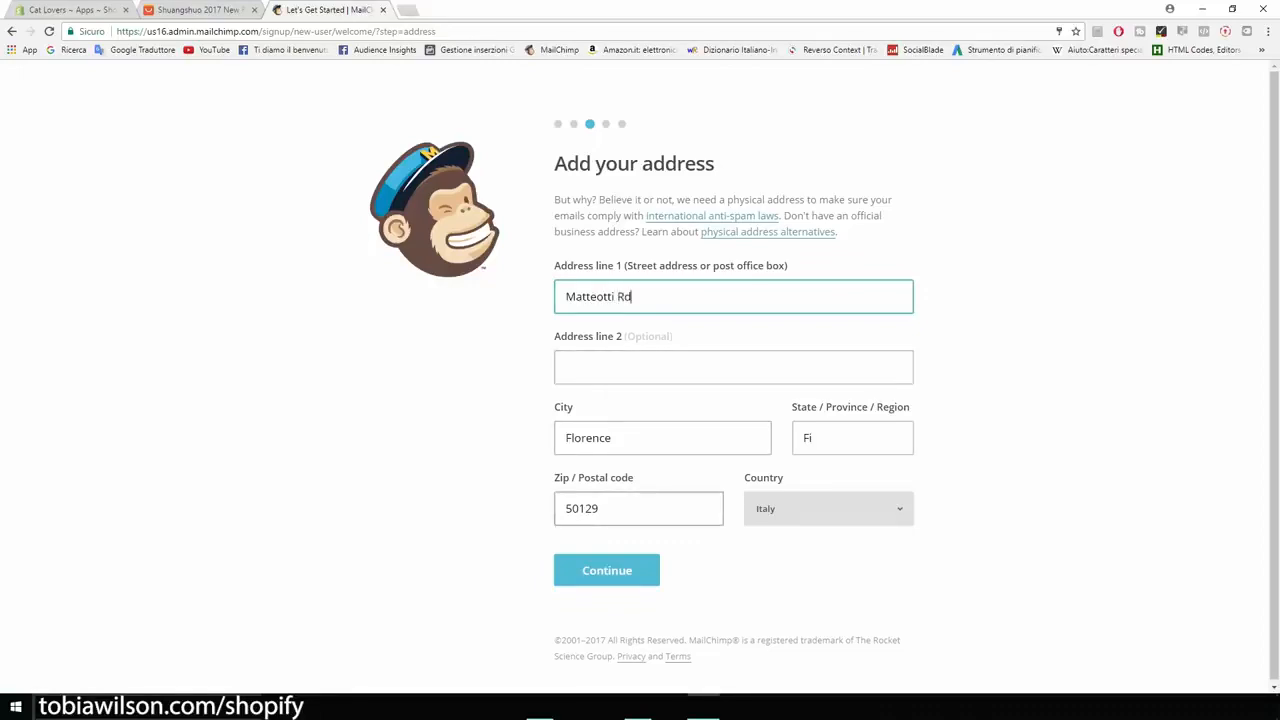
Step: Fill in the business's street address and corrected postal code in the MailChimp address form and continue
left_click_drag(599, 508, 578, 508)
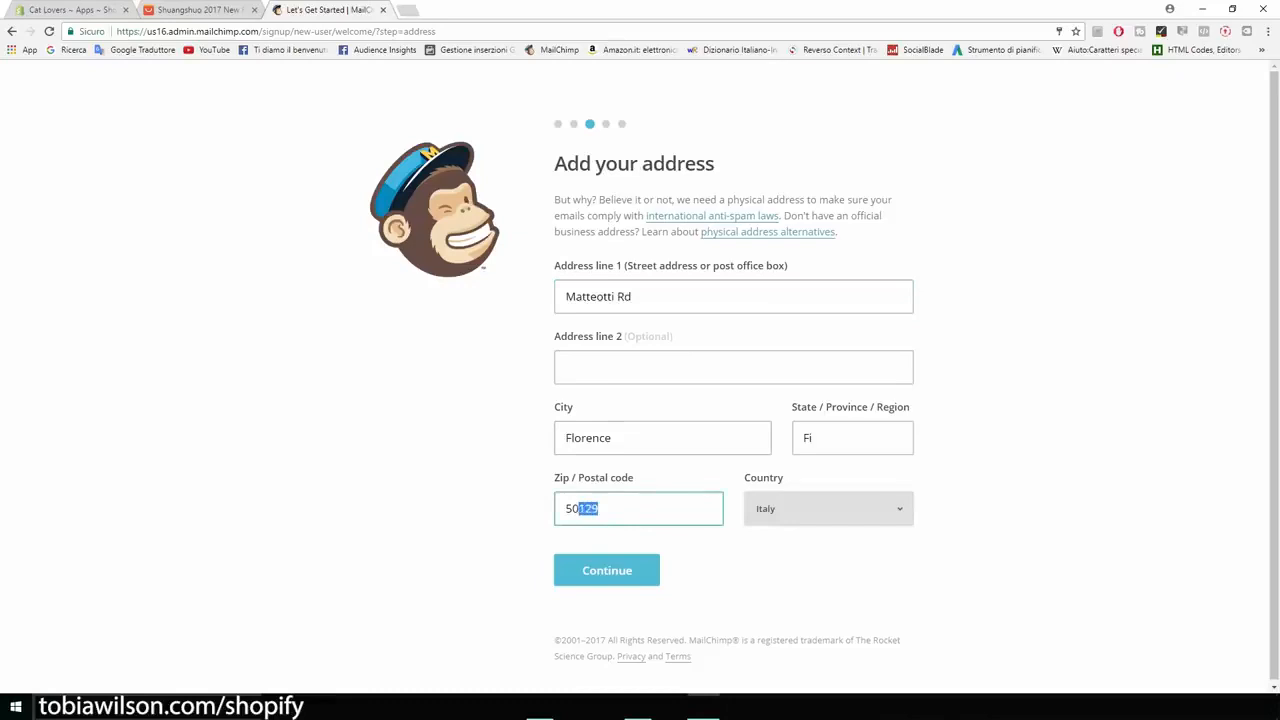
type("052")
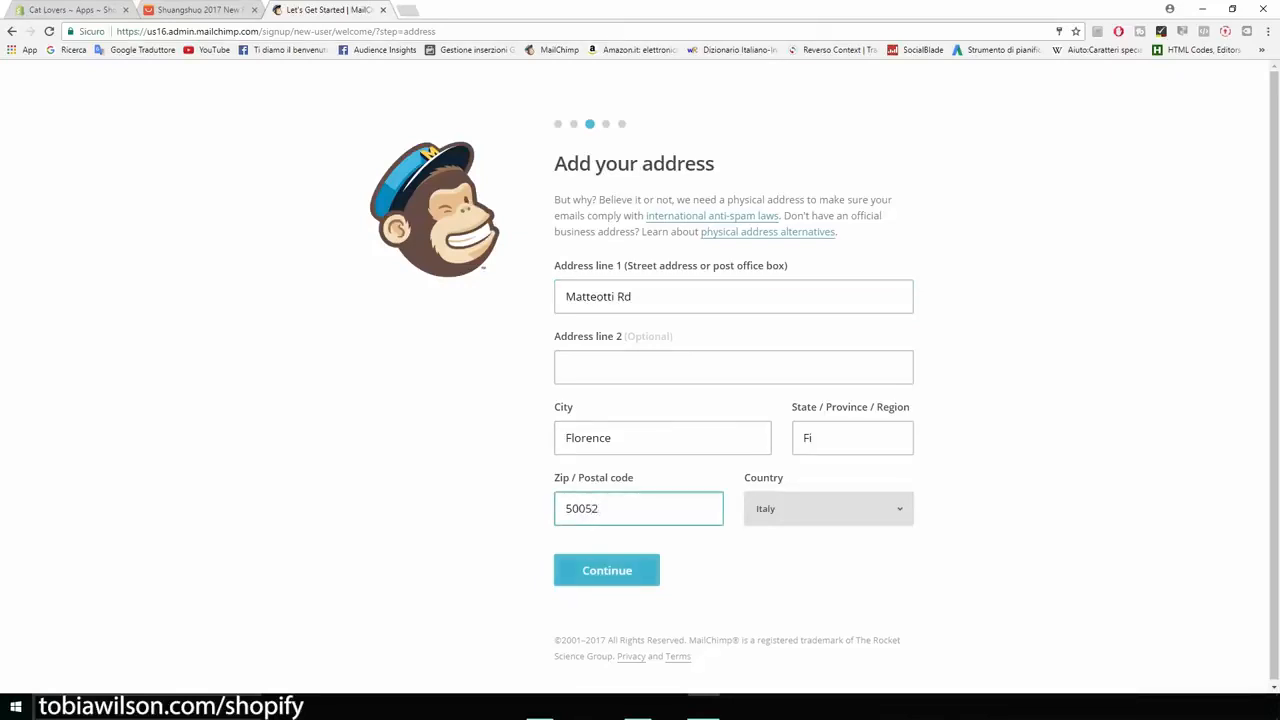
key("Return")
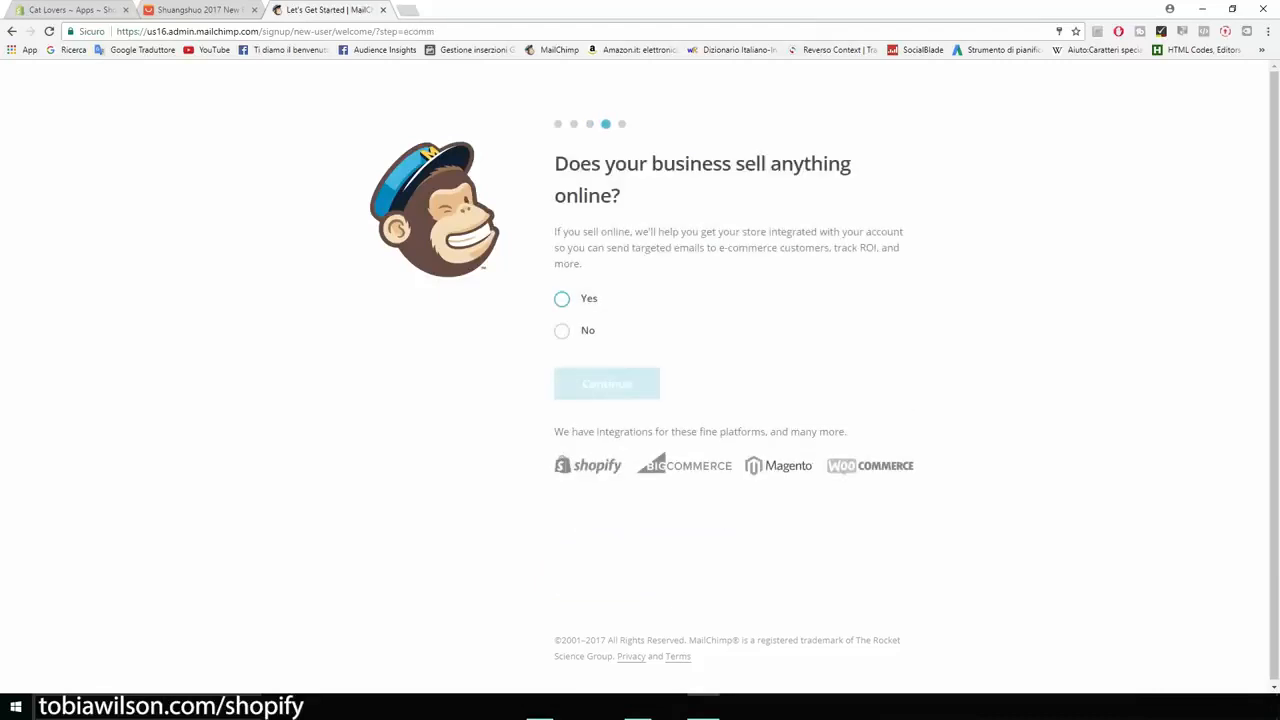
Step: Finish the account setup by answering Yes to selling online, without connecting social media or subscribing to the optional newsletters
left_click_drag(555, 165, 620, 196)
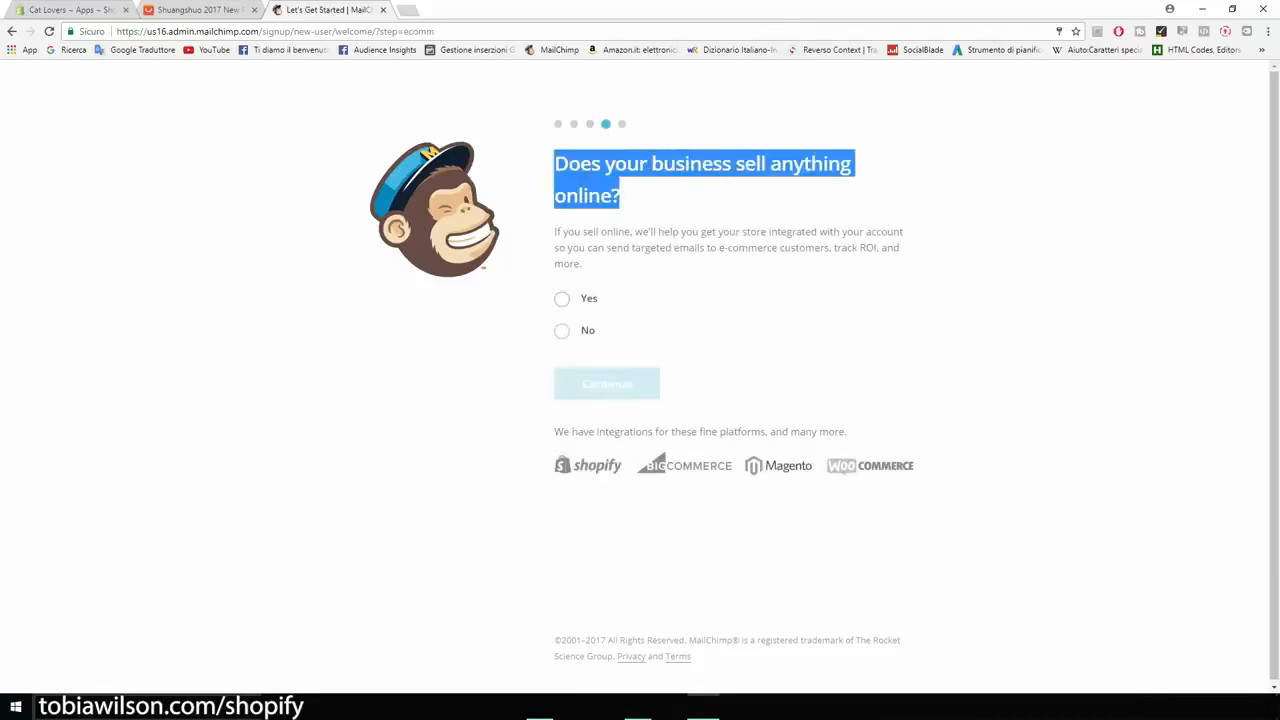
left_click(562, 299)
key("Return")
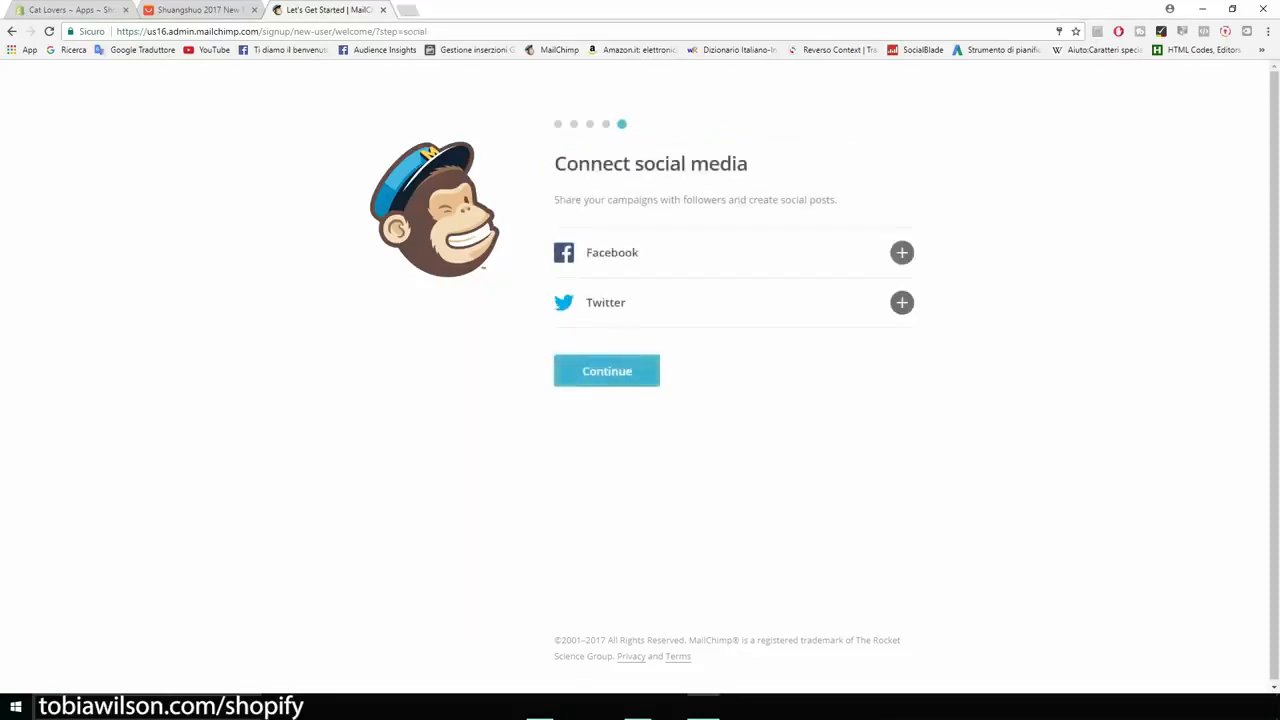
key("Return")
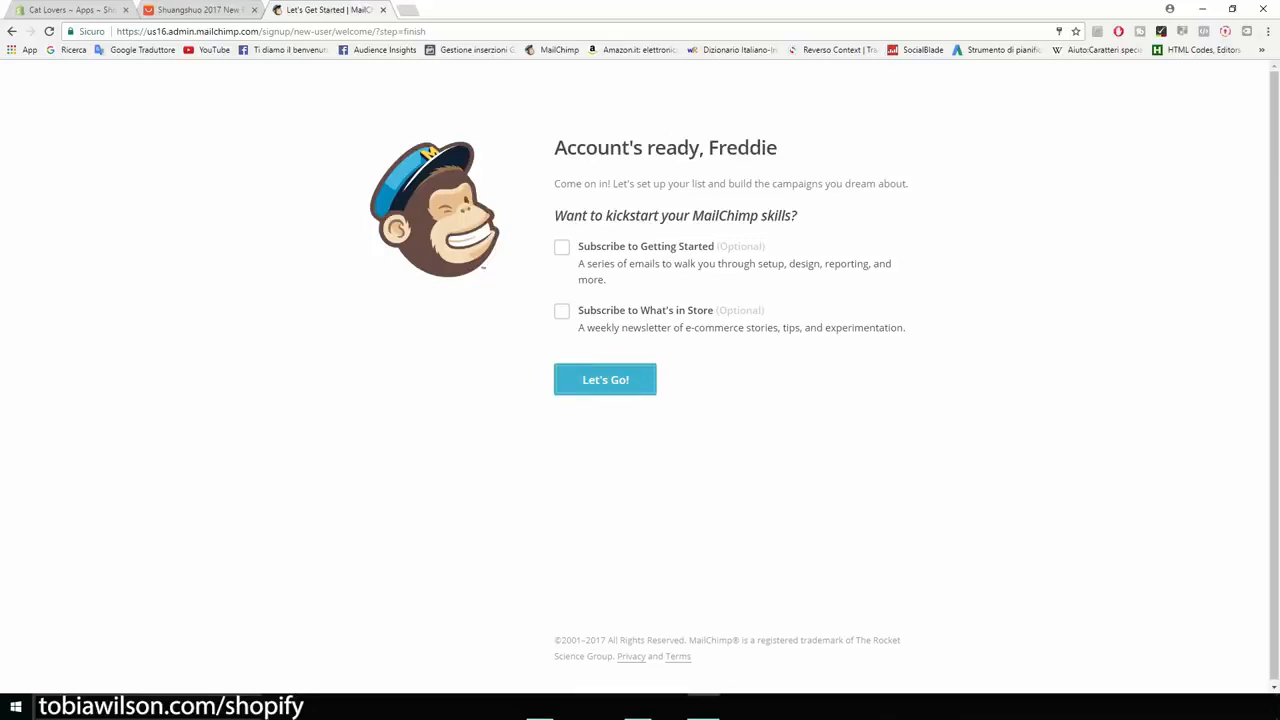
key("Return")
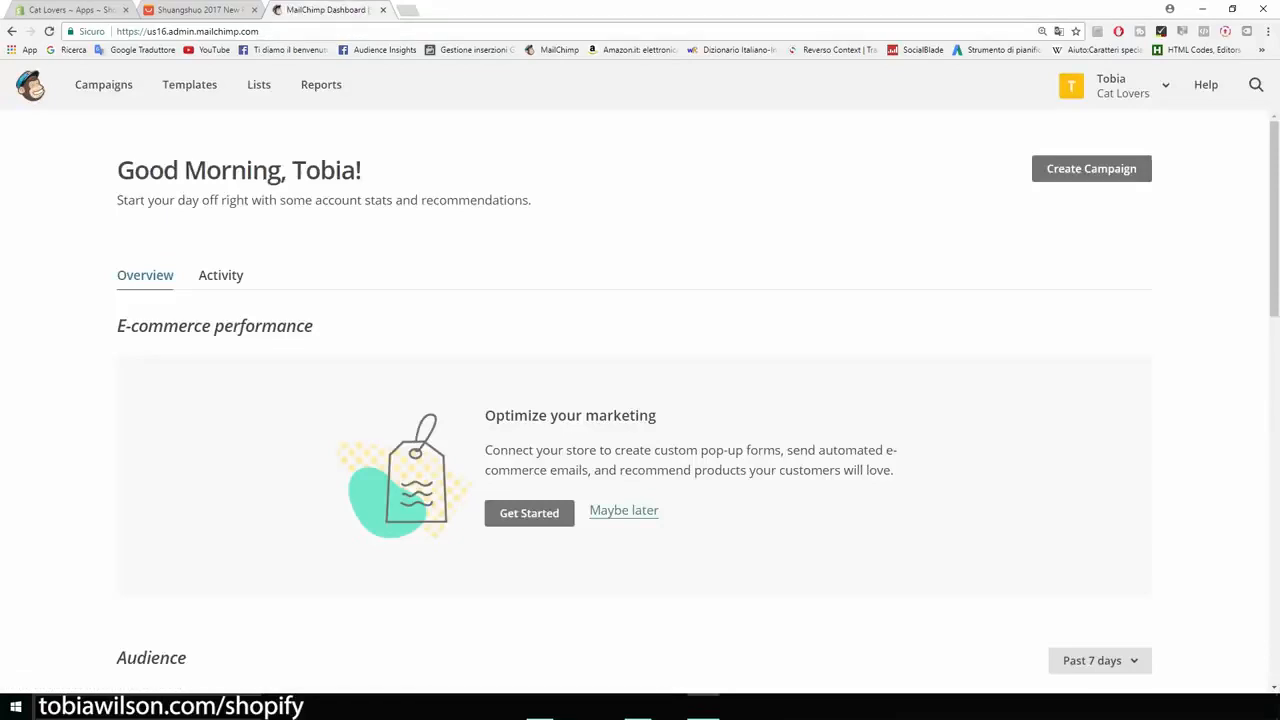
Step: Look over the MailChimp dashboard overview and open the contacts of the Cat Lovers list
scroll(640, 400, "down", 4)
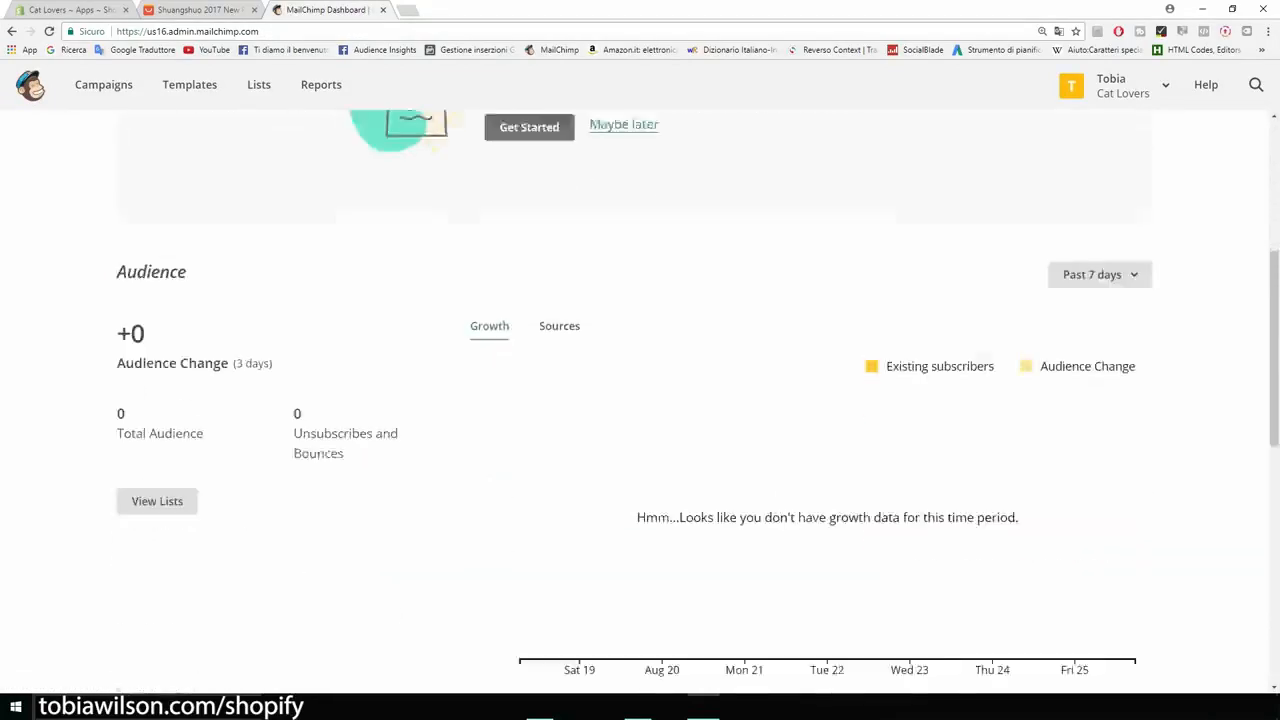
scroll(640, 400, "up", 3)
scroll(640, 400, "up", 2)
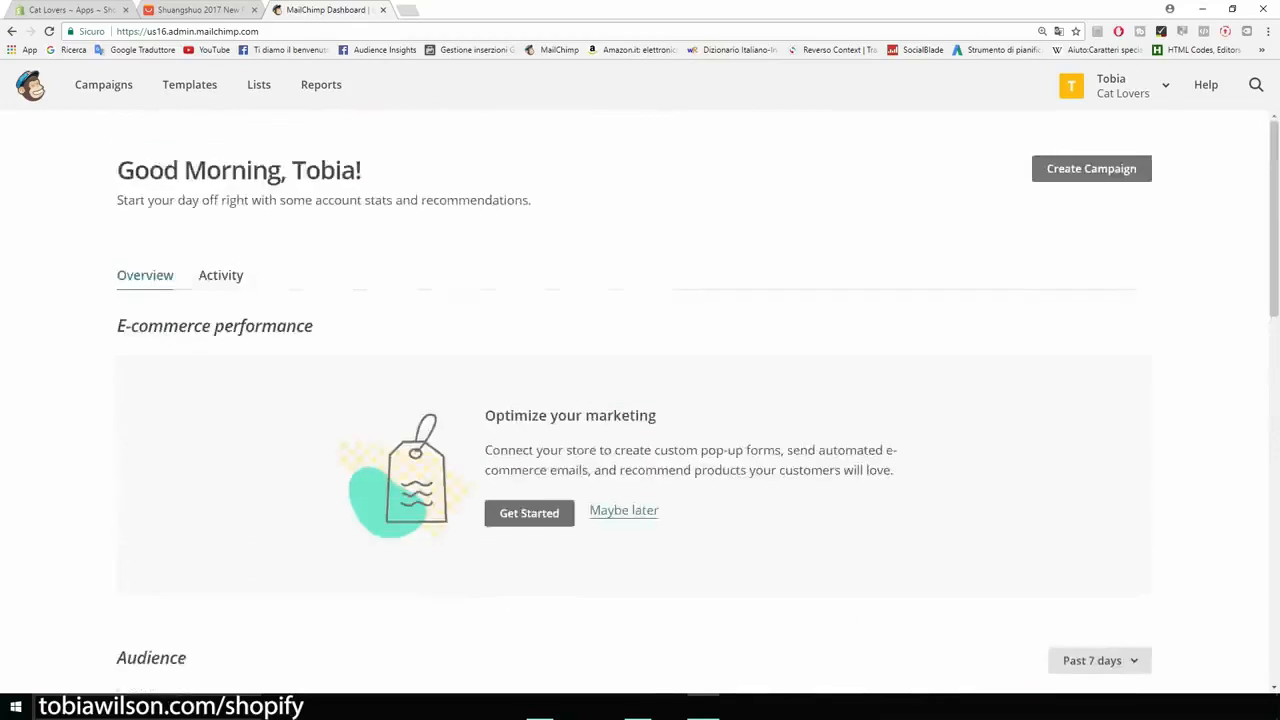
left_click(259, 84)
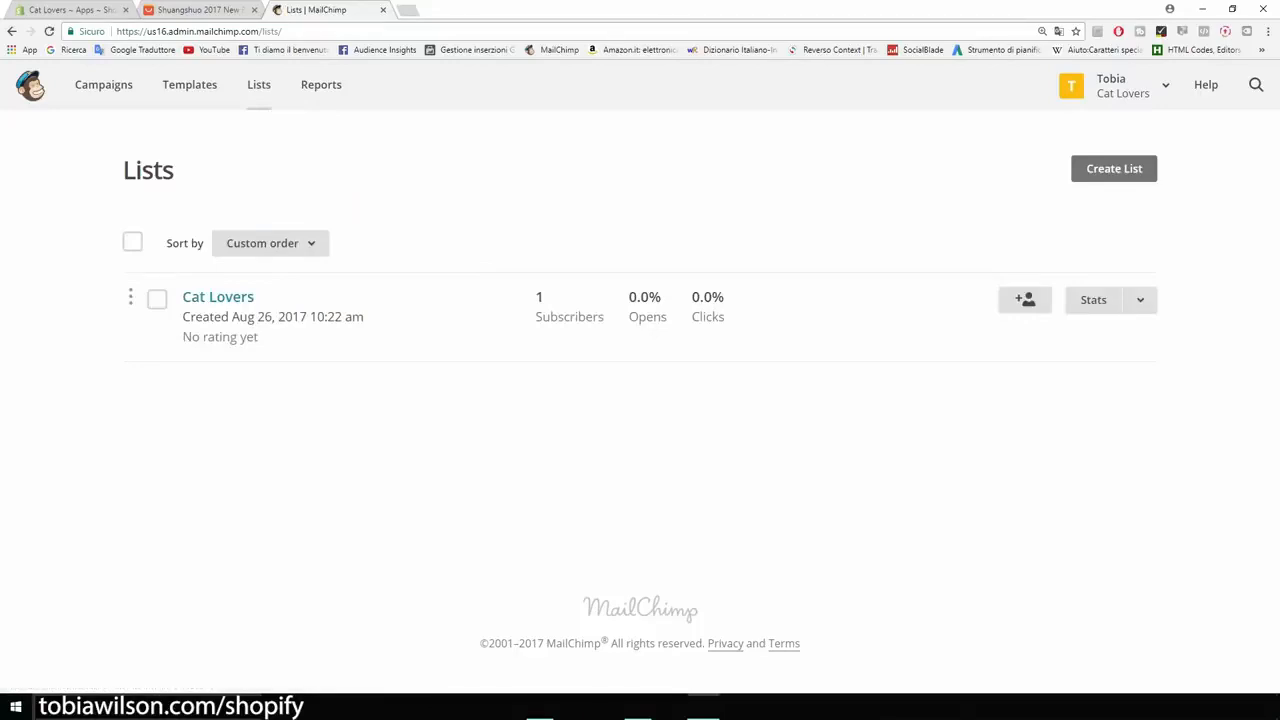
left_click(218, 297)
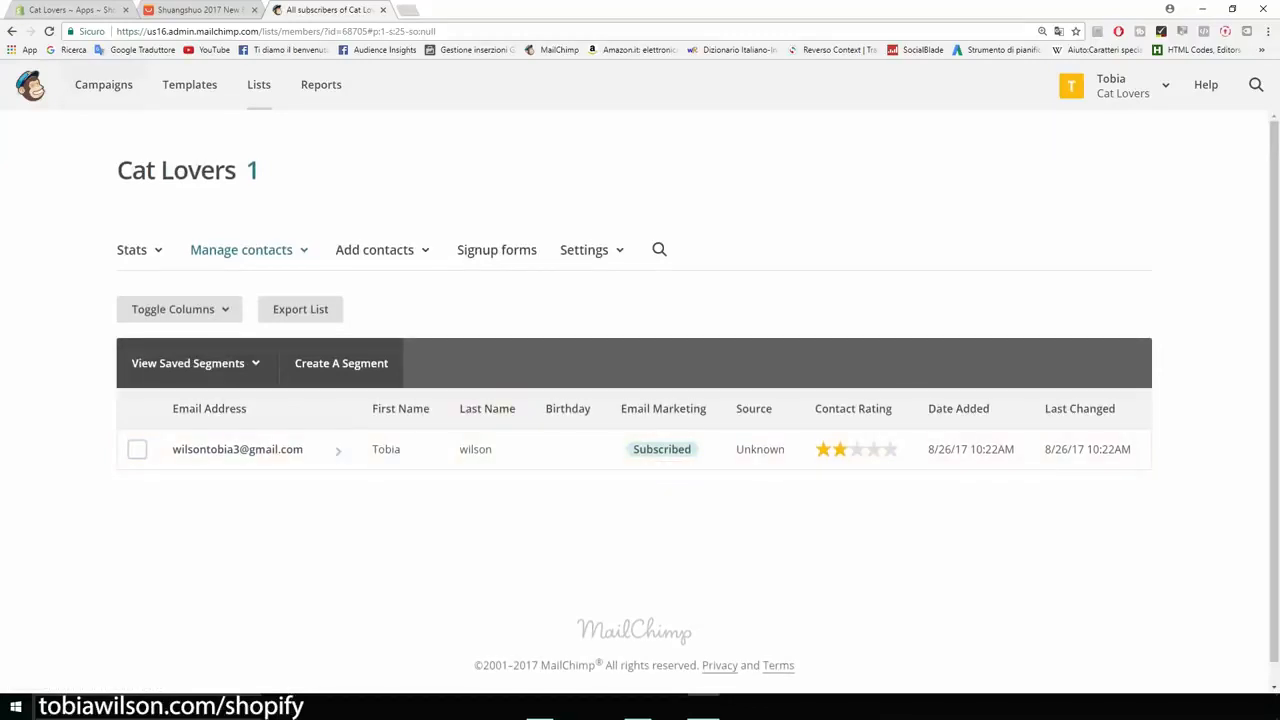
Step: Create a regular email campaign named Product and begin setting it up
left_click(103, 86)
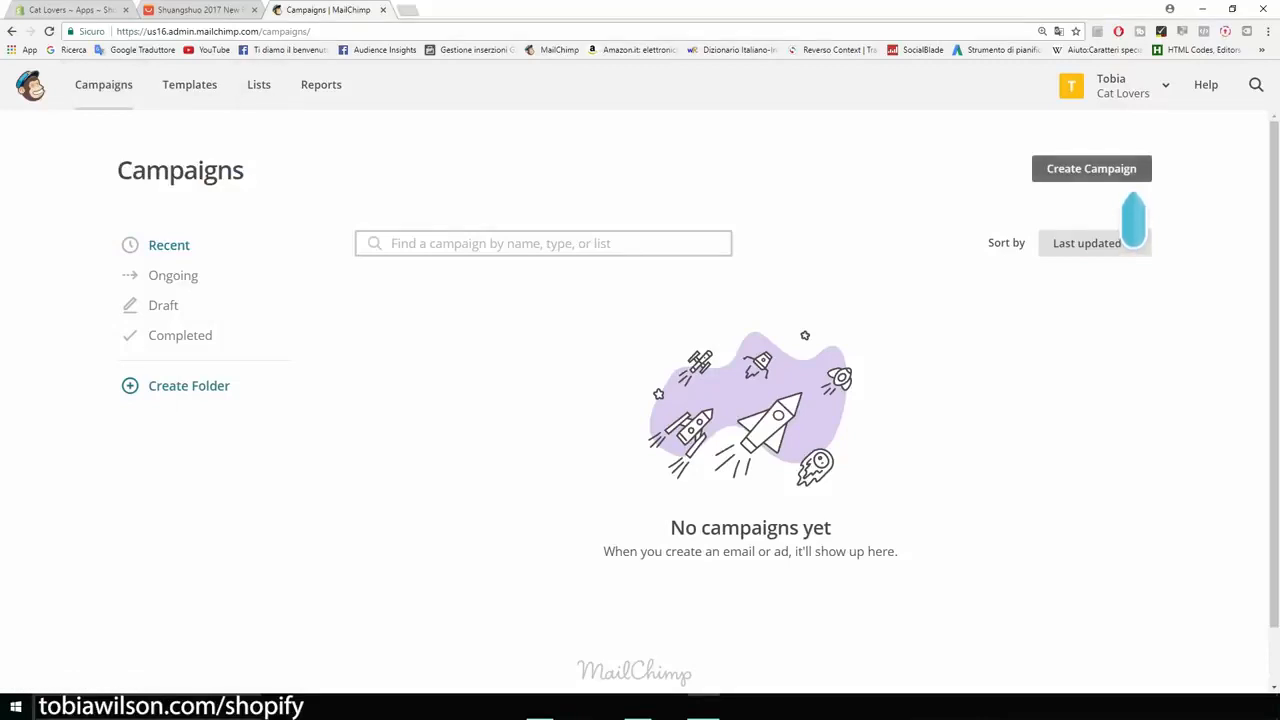
left_click(1091, 168)
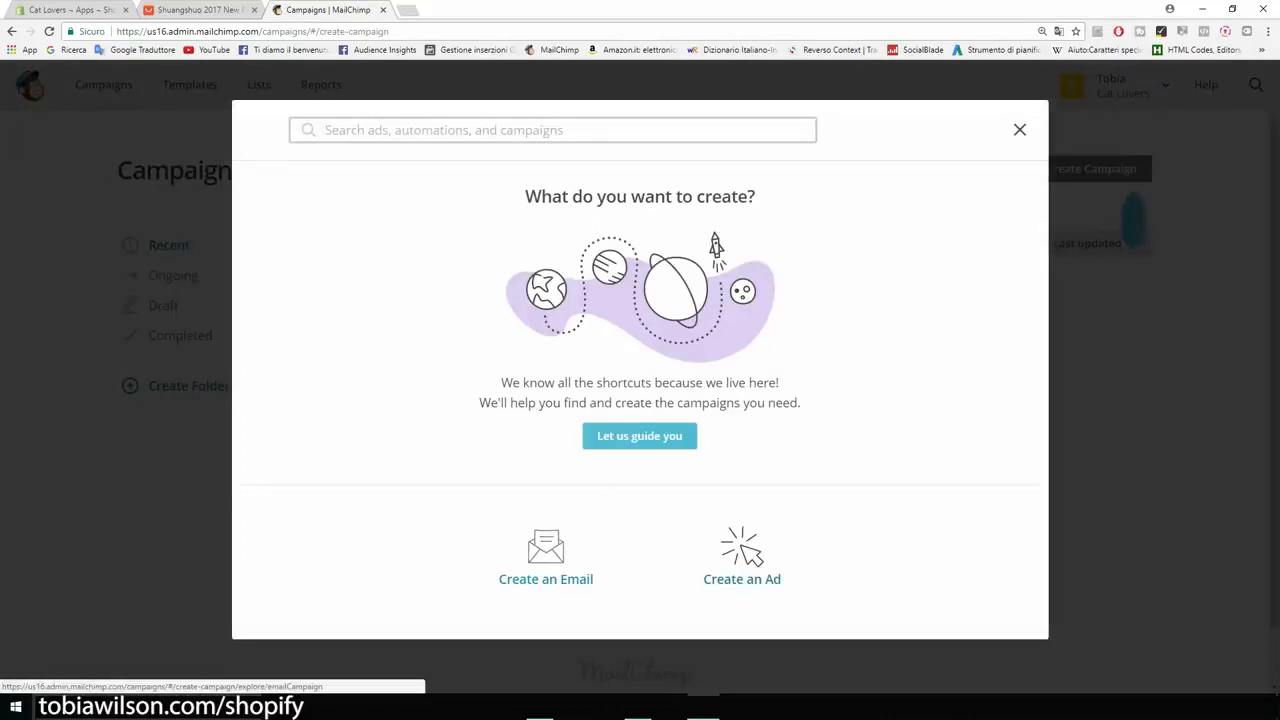
left_click(546, 558)
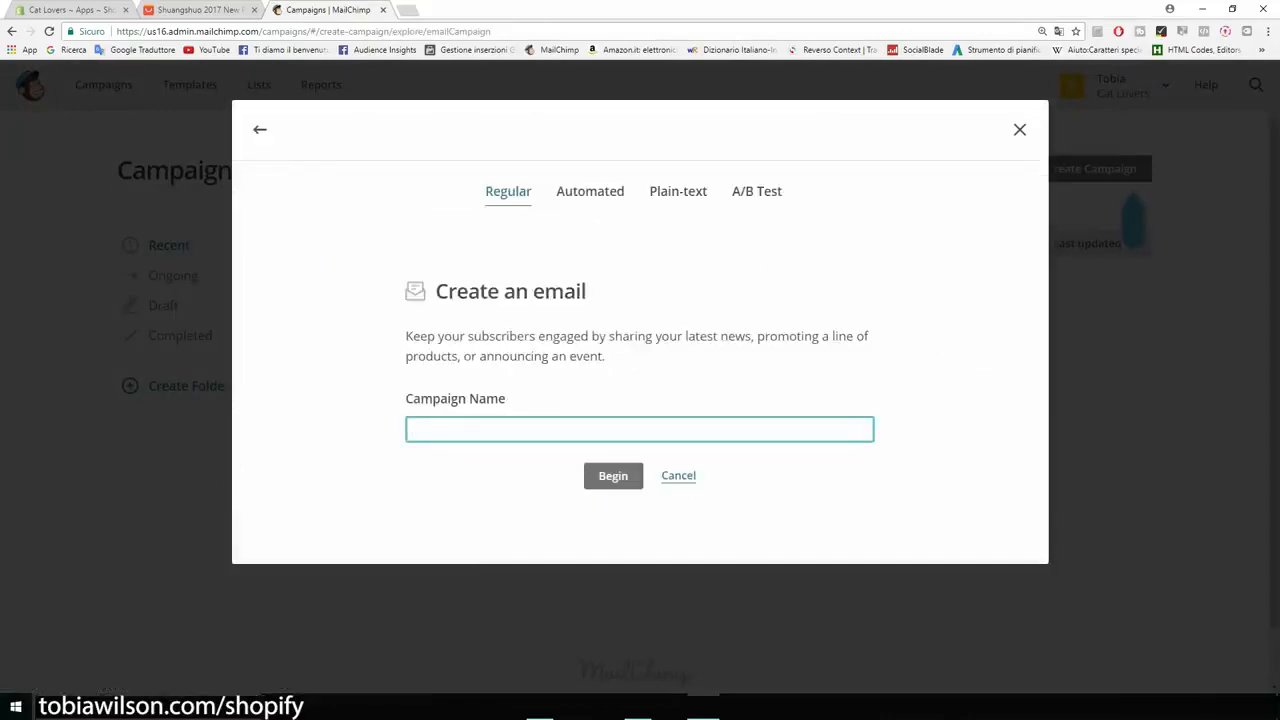
type("nEW pR")
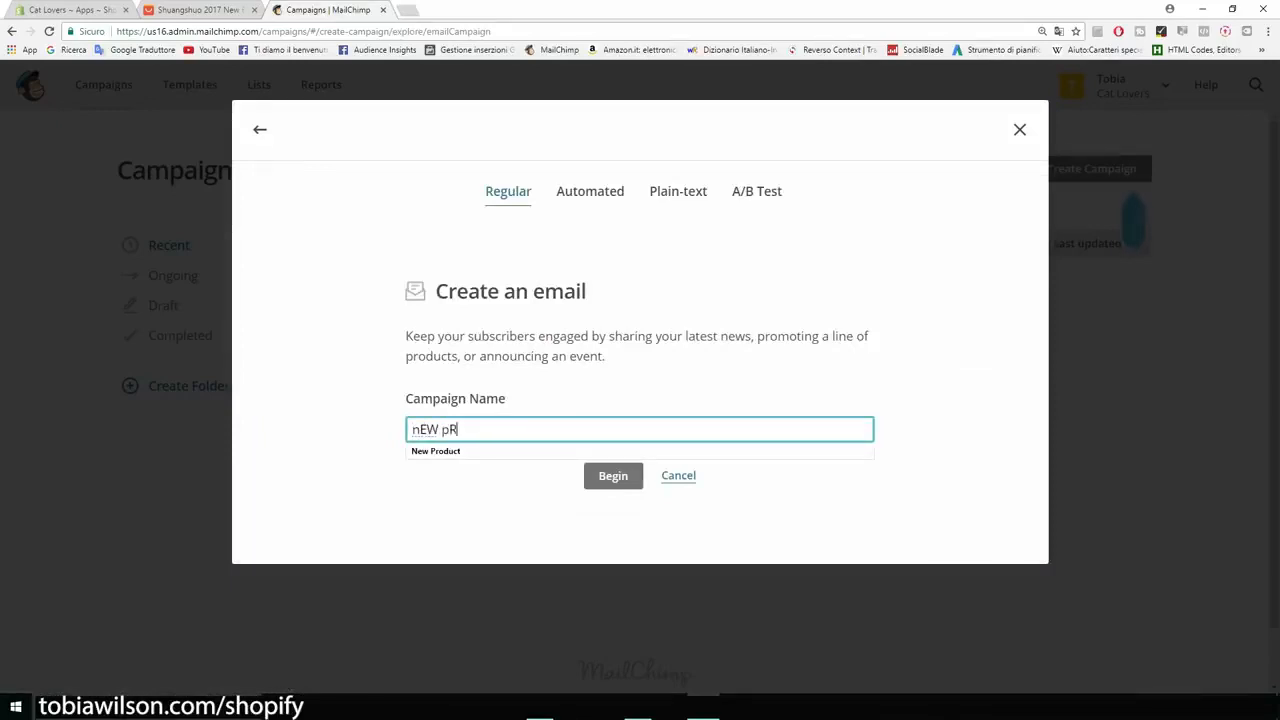
type("ODUCT")
key("BackSpace")
key("BackSpace")
key("BackSpace")
key("BackSpace")
key("BackSpace")
key("BackSpace")
key("BackSpace")
key("BackSpace")
key("BackSpace")
key("BackSpace")
key("BackSpace")
type("Pro")
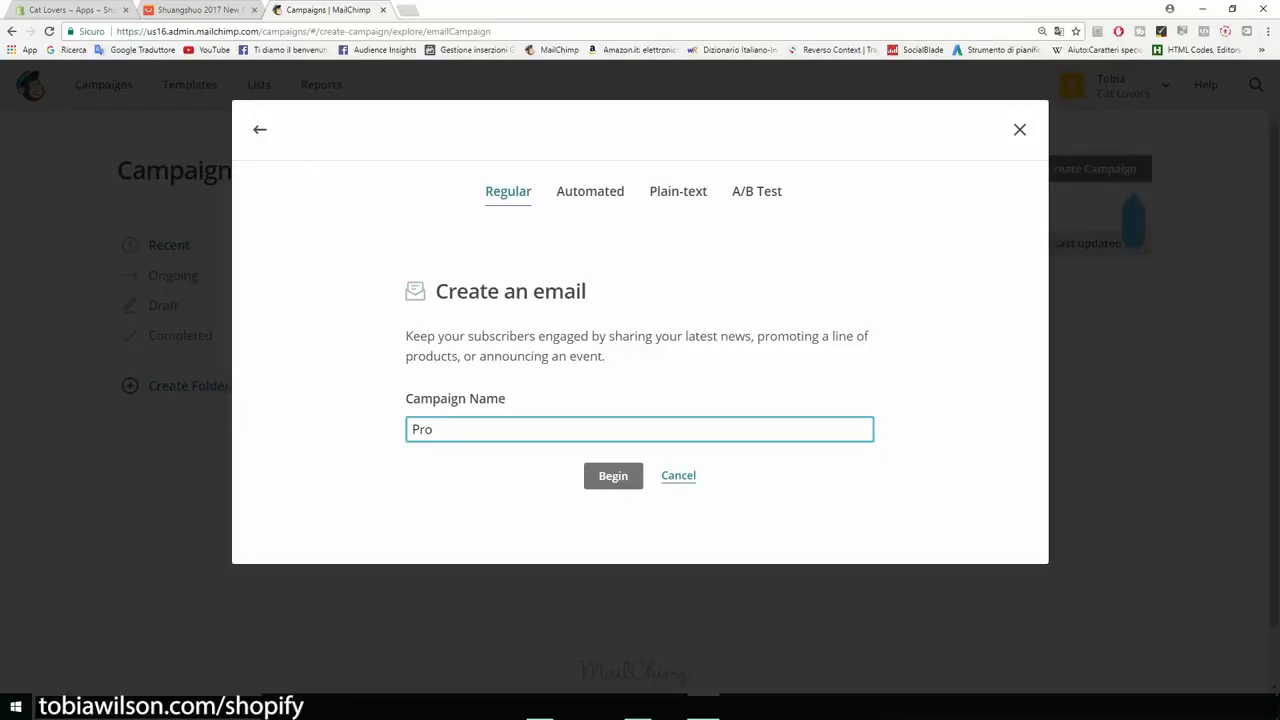
type("duct")
key("Return")
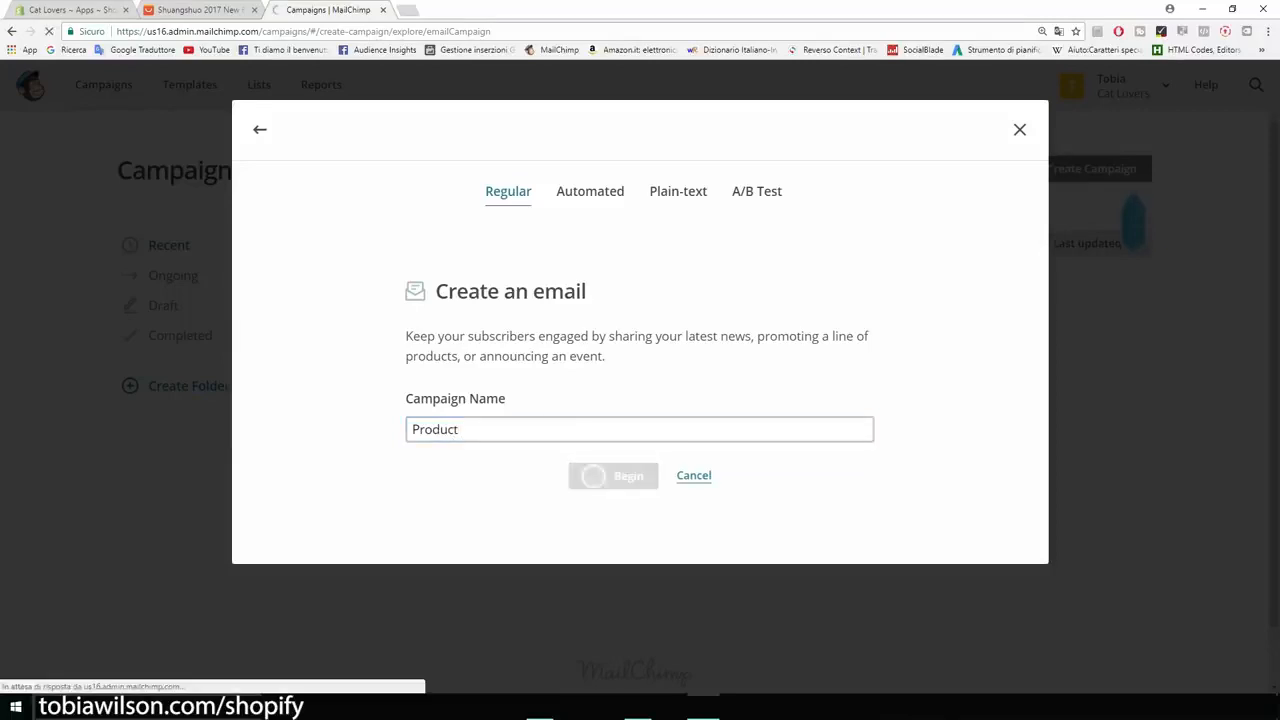
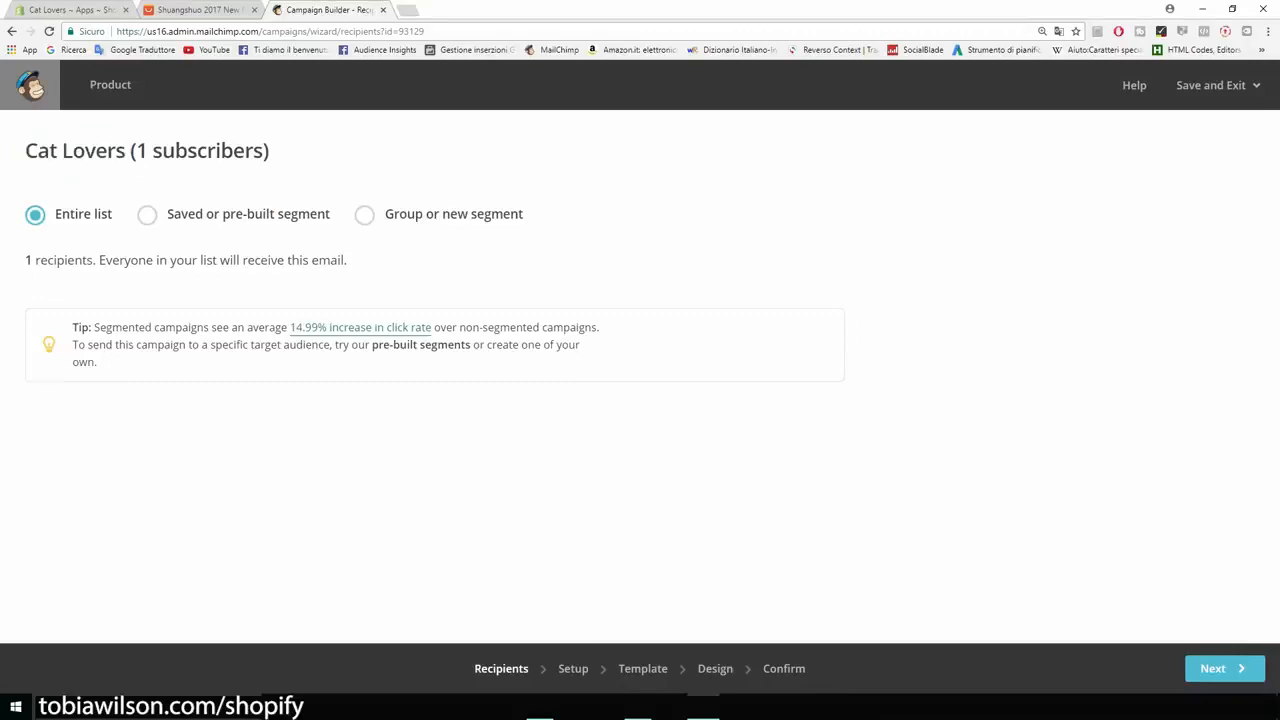
Step: Keep the entire Cat Lovers list as the campaign's recipients and continue to the campaign setup
left_click_drag(25, 260, 68, 260)
left_click(68, 261)
left_click(1224, 668)
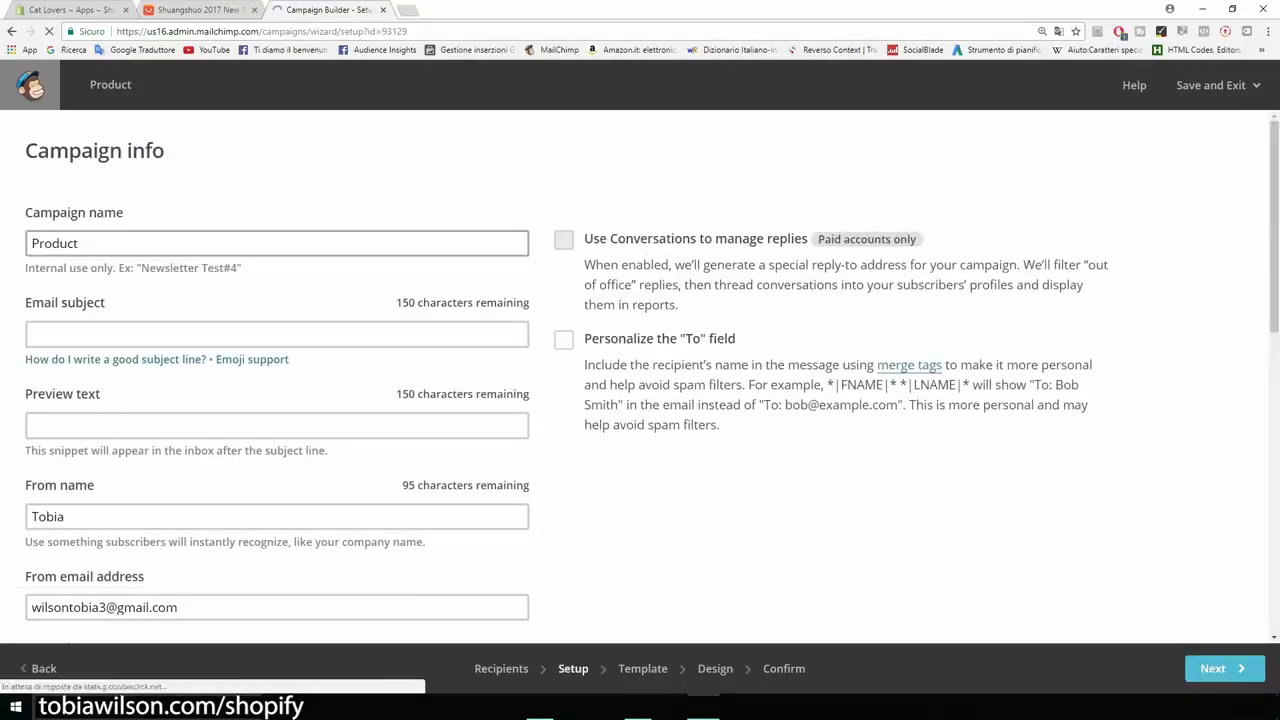
Step: Rename the campaign to "New product" in the campaign info
scroll(640, 376, "down", 1)
scroll(640, 376, "up", 1)
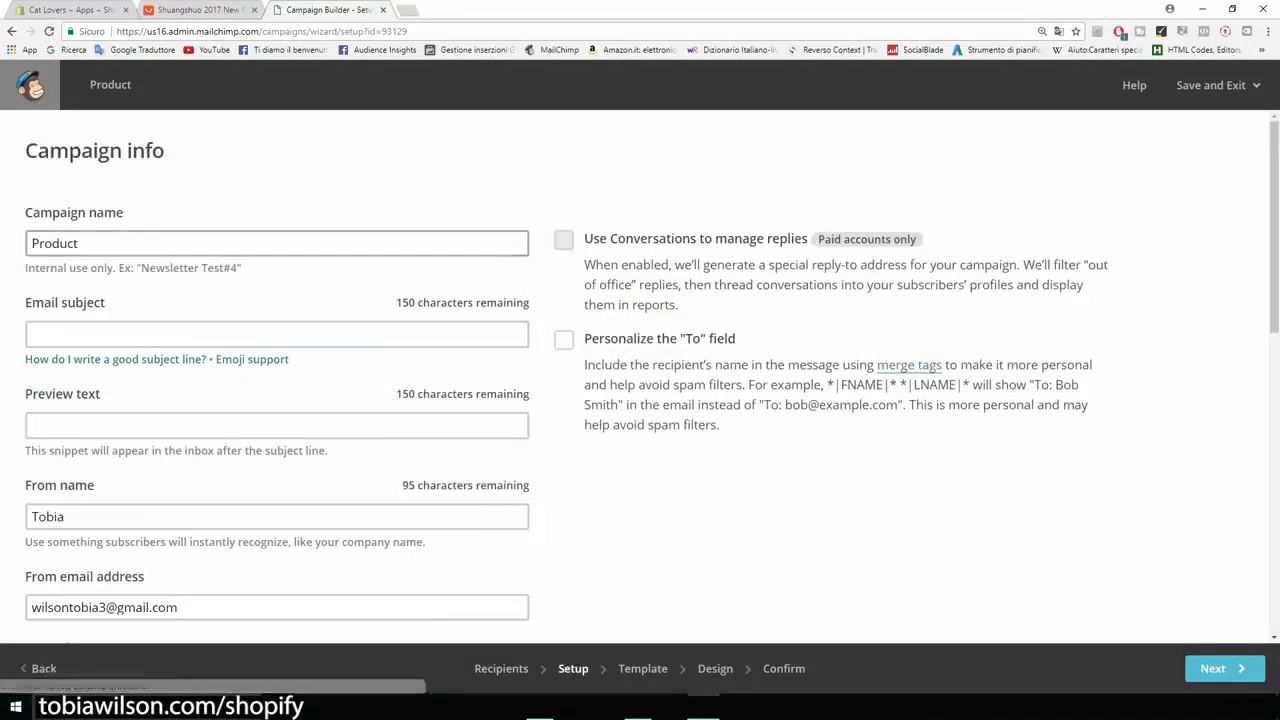
double_click(120, 243)
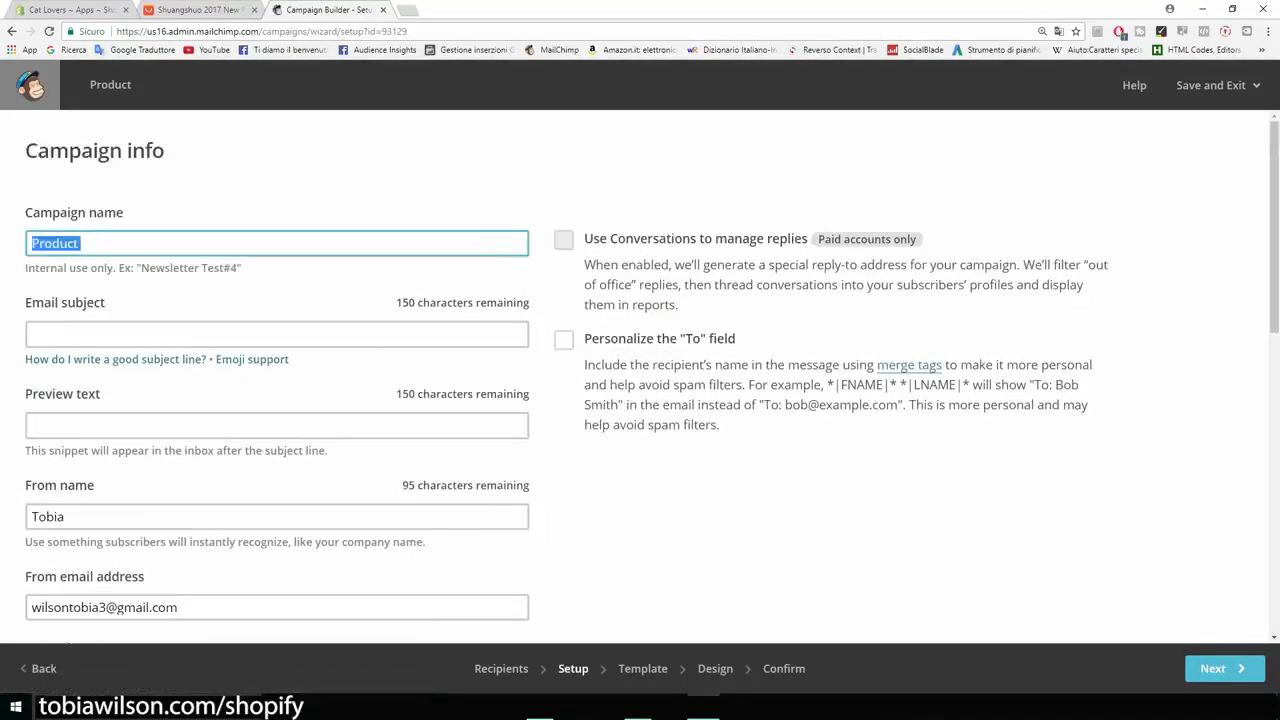
key("BackSpace")
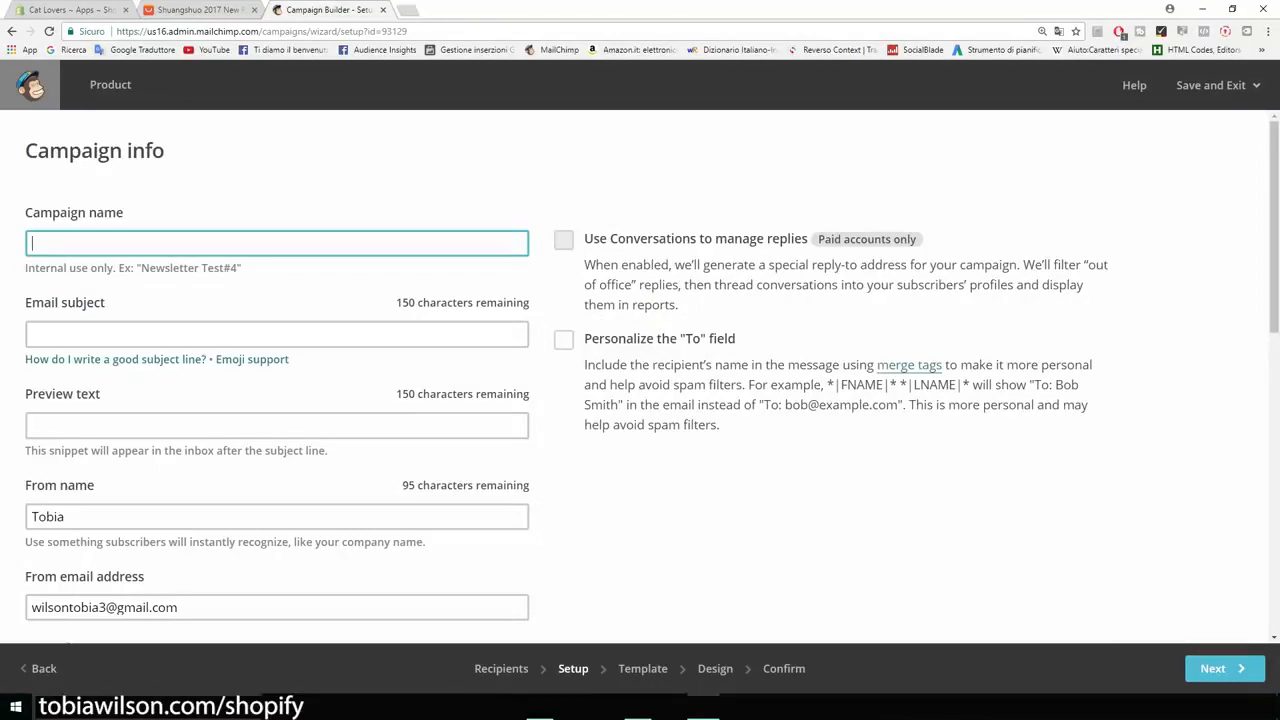
type("New product")
Step: Enter "This new product is 50% OFF TODAY!" as the email subject
left_click(277, 334)
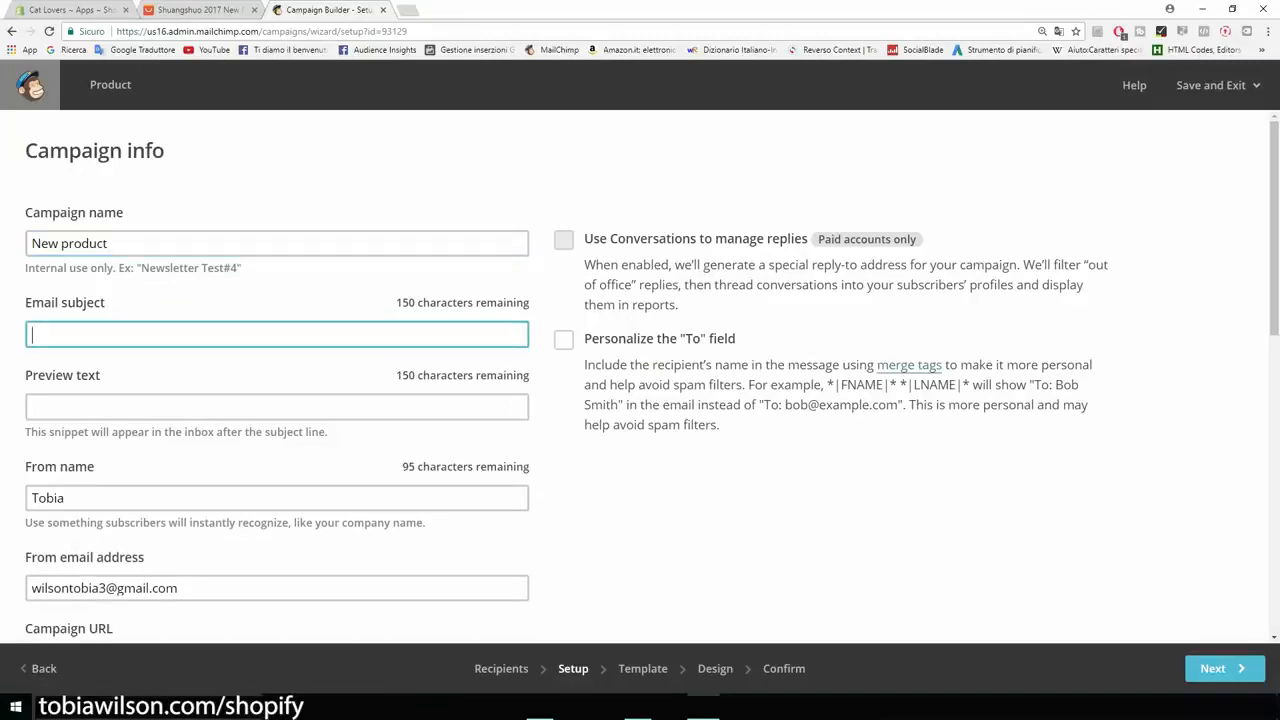
type("This new product is 50% OFF TODAY!")
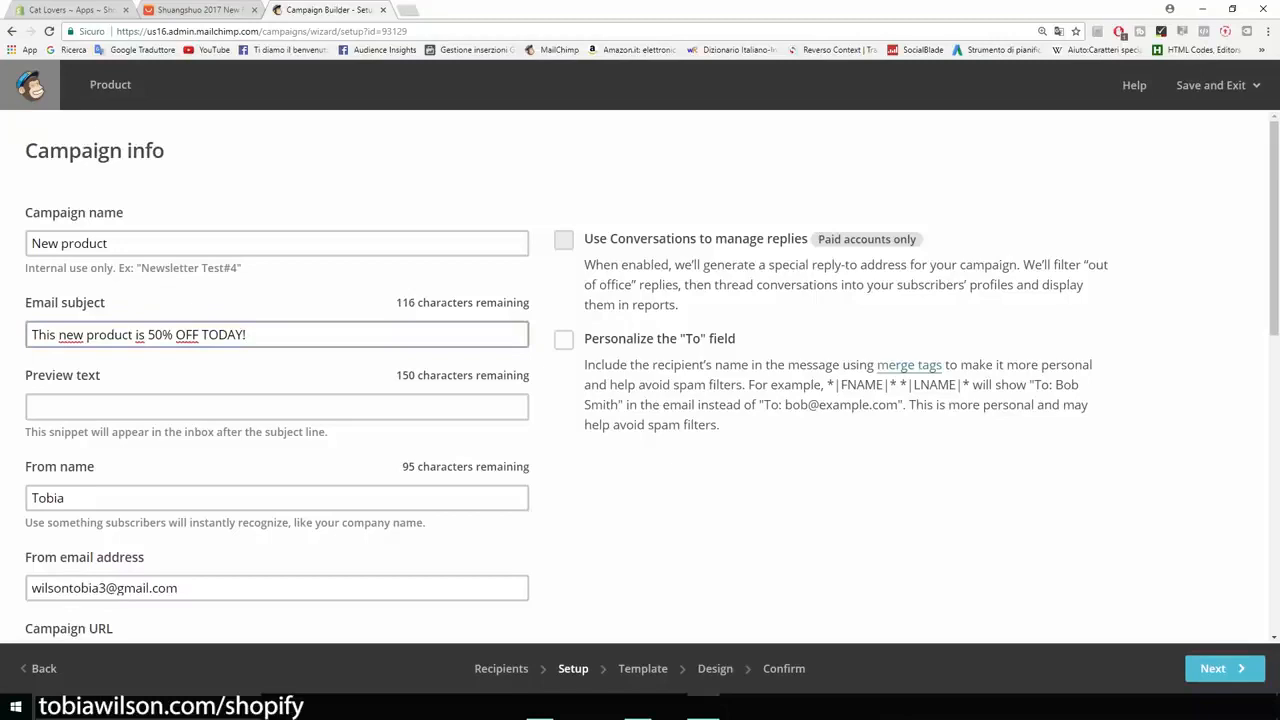
Step: Reword the start of the email subject so it reads "Our new t-shirt is 50% OFF TODAY!"
key("shift+Left")
key("shift+Left")
key("shift+Left")
key("shift+Left")
key("shift+Left")
key("shift+Left")
key("shift+Left")
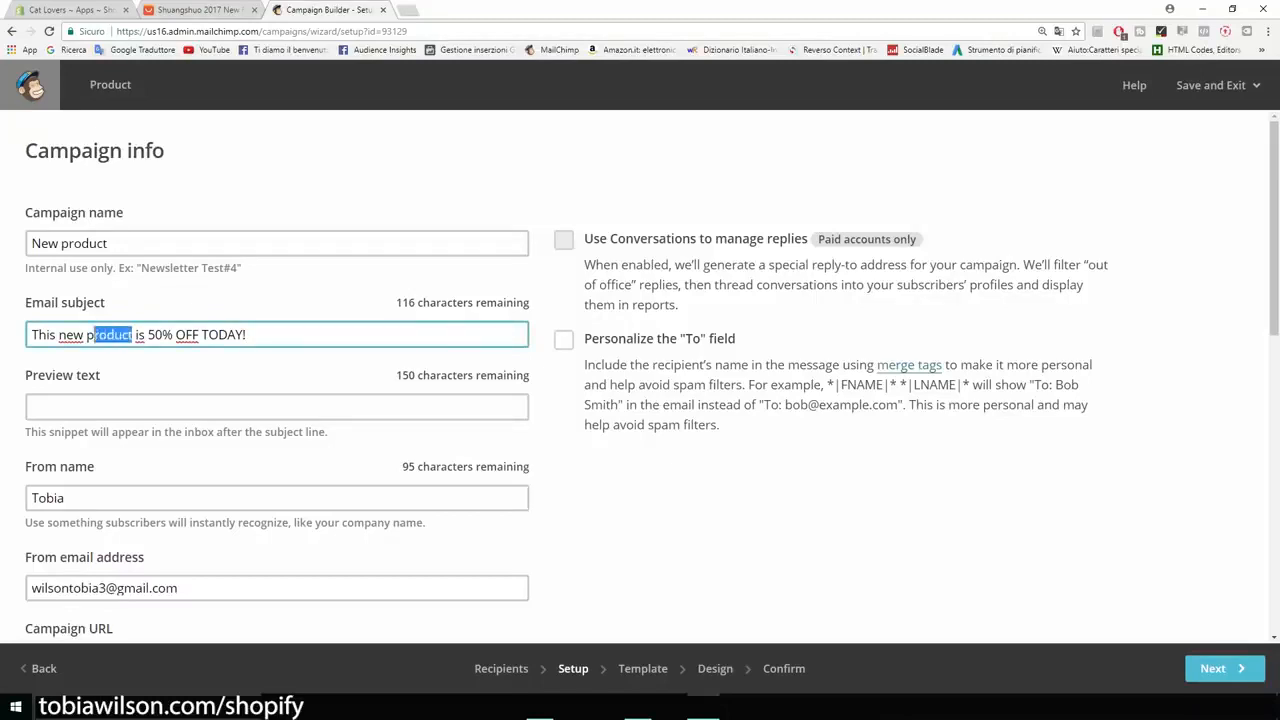
key("BackSpace")
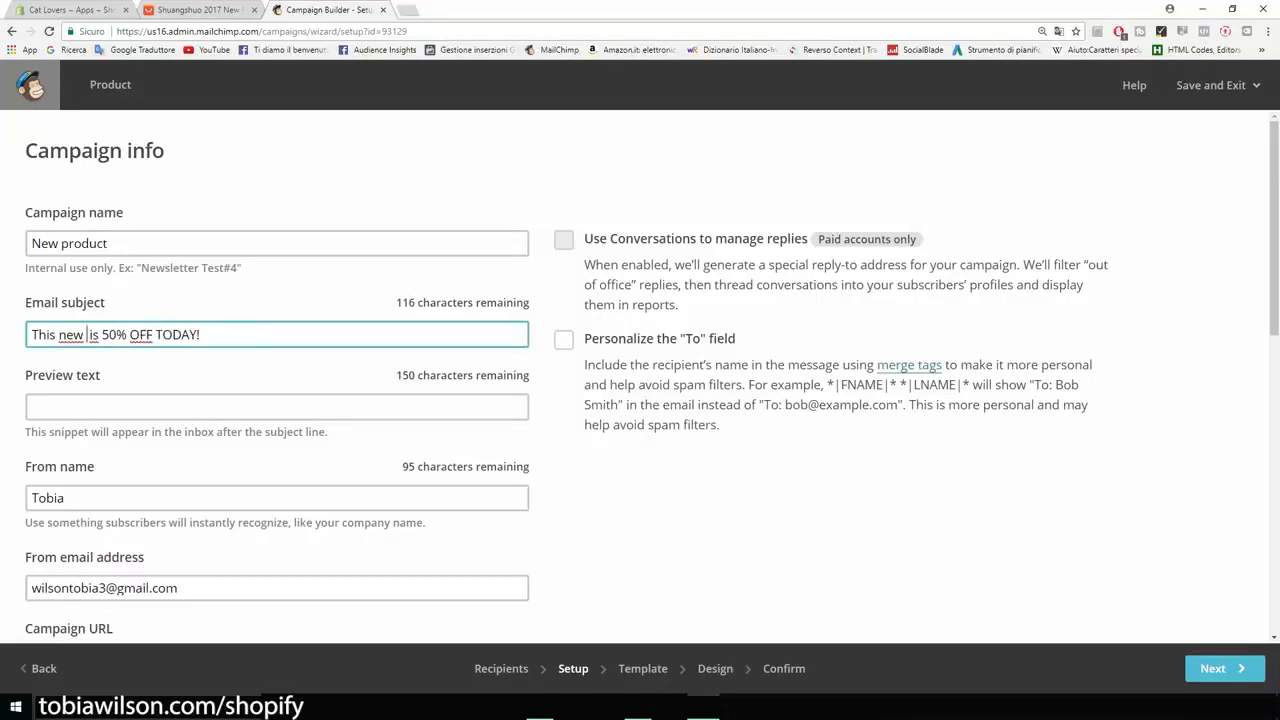
key("BackSpace")
key("BackSpace")
key("BackSpace")
key("BackSpace")
key("BackSpace")
key("BackSpace")
key("BackSpace")
key("BackSpace")
key("BackSpace")
type("Our ")
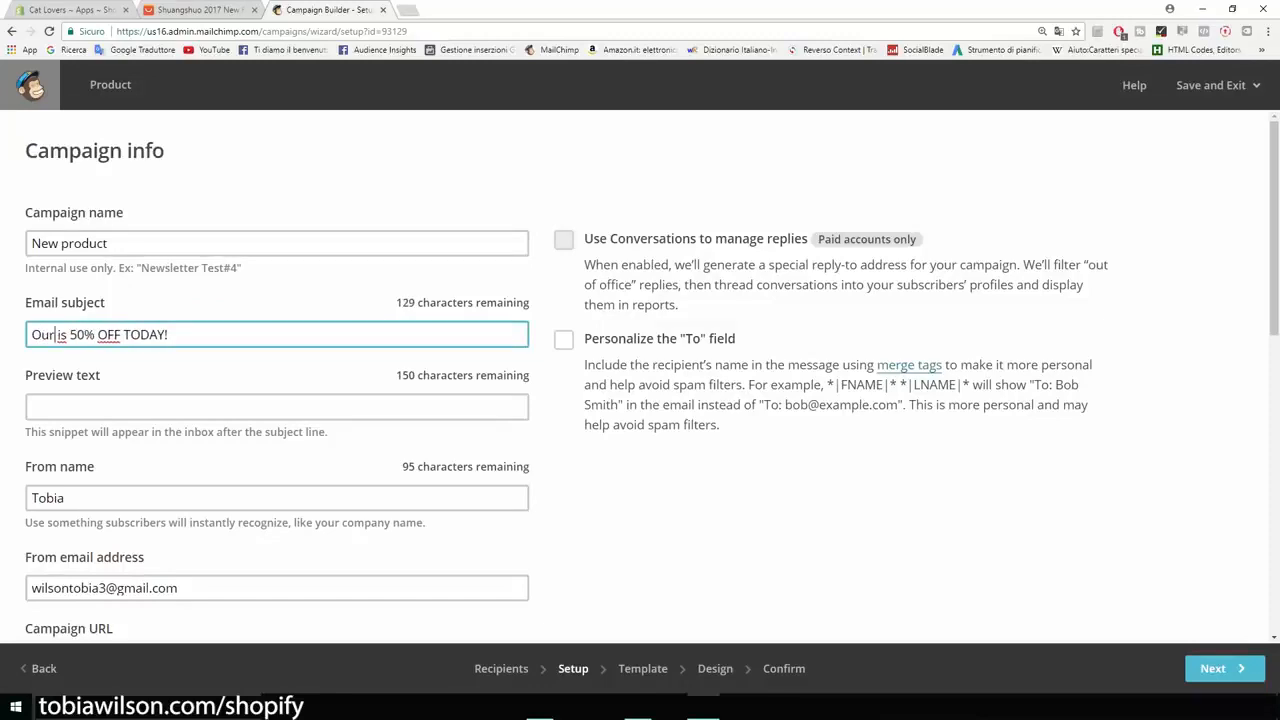
type("new t-shirt")
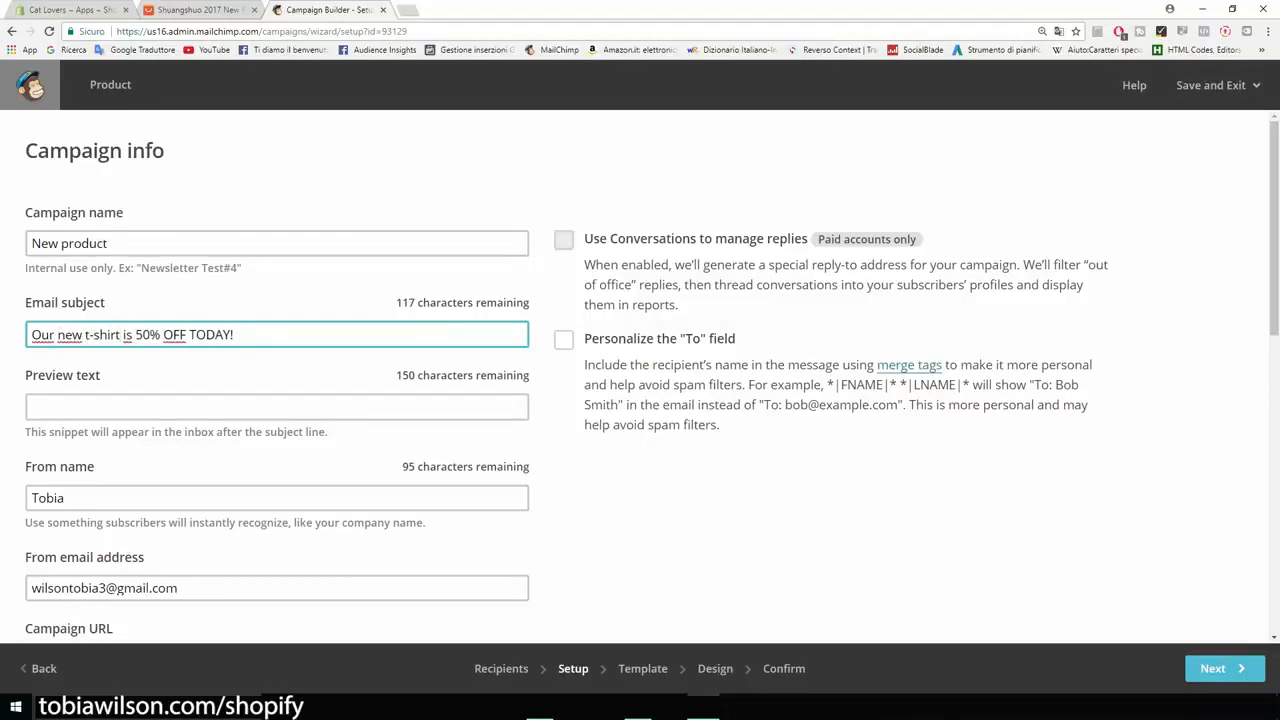
Step: Enter "Hey there, today we are putting our ..." as the campaign's preview text
key("Tab")
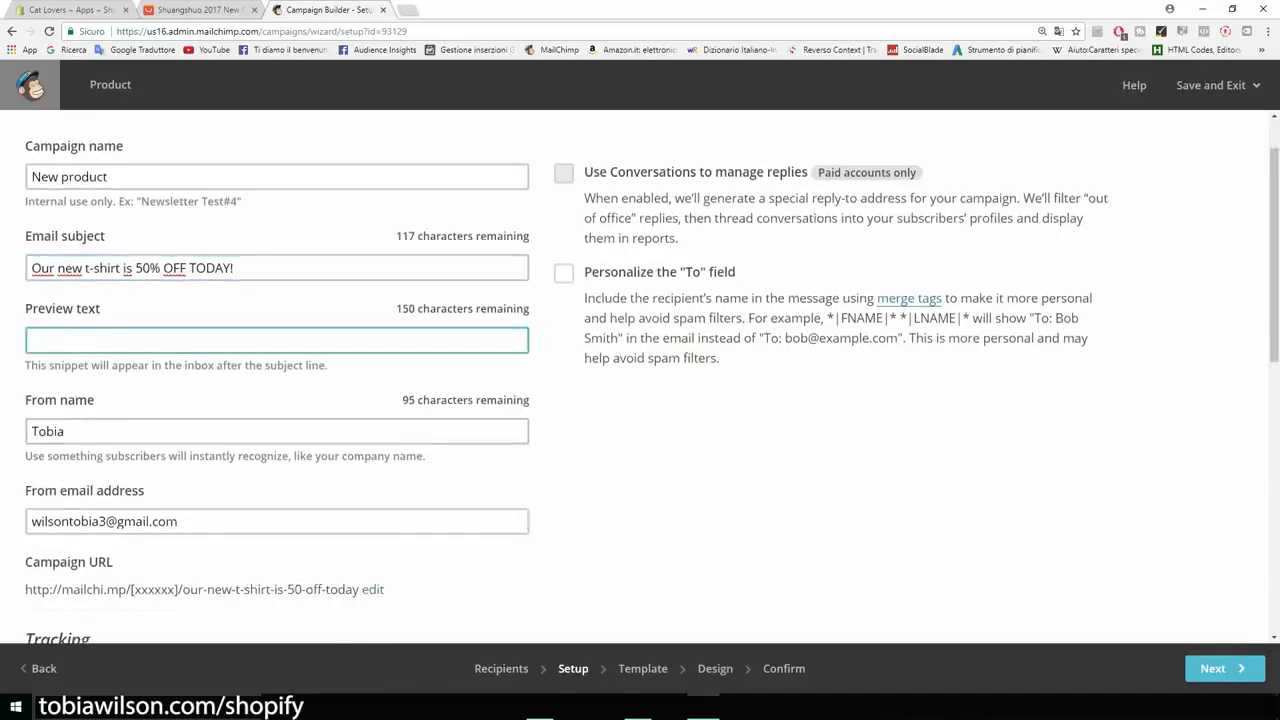
type("Hey there, today we are putting our ...")
scroll(640, 377, "down", 3)
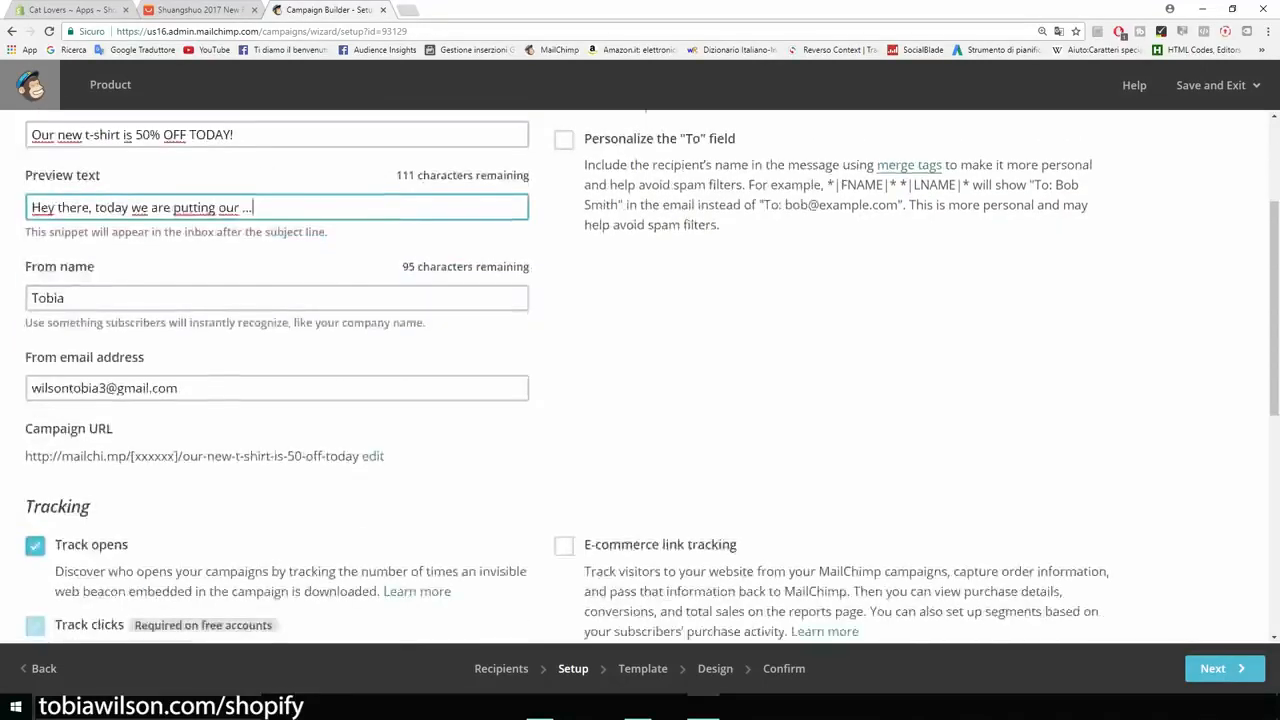
scroll(640, 377, "up", 1)
Step: Set the from name to the sender's full name, keep the default tracking options and continue to template selection
key("Tab")
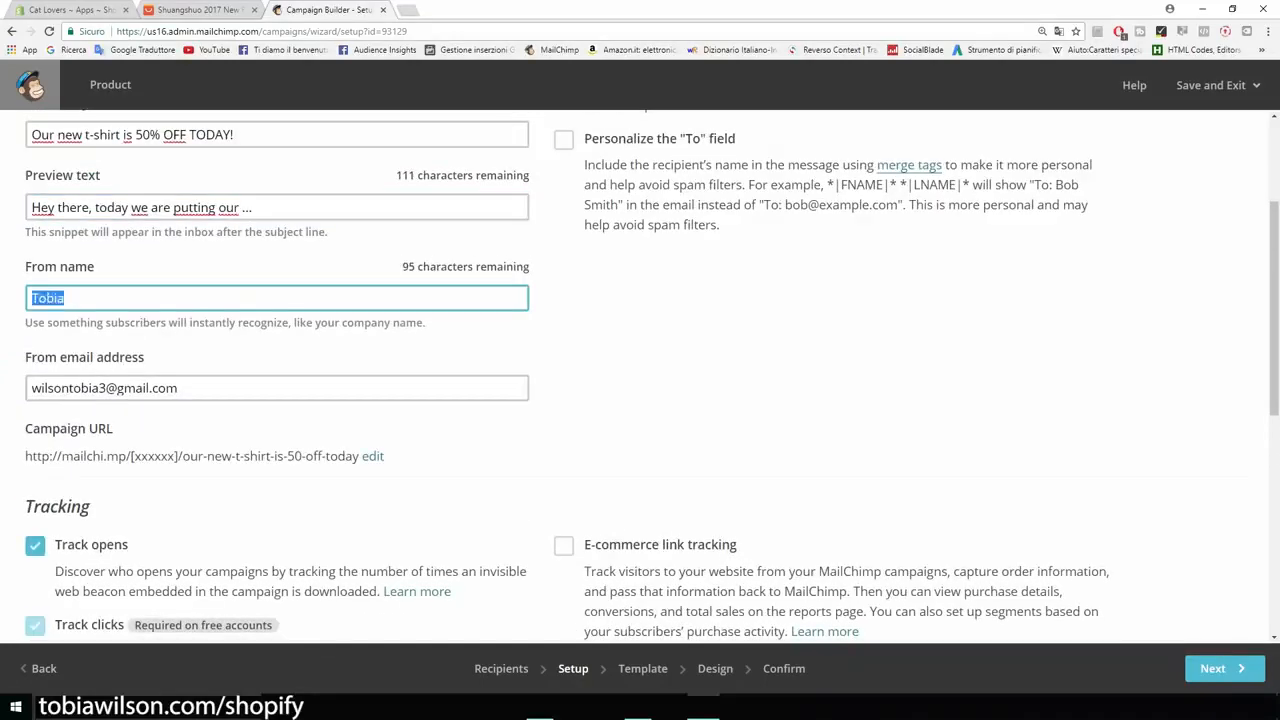
scroll(640, 380, "down", 2)
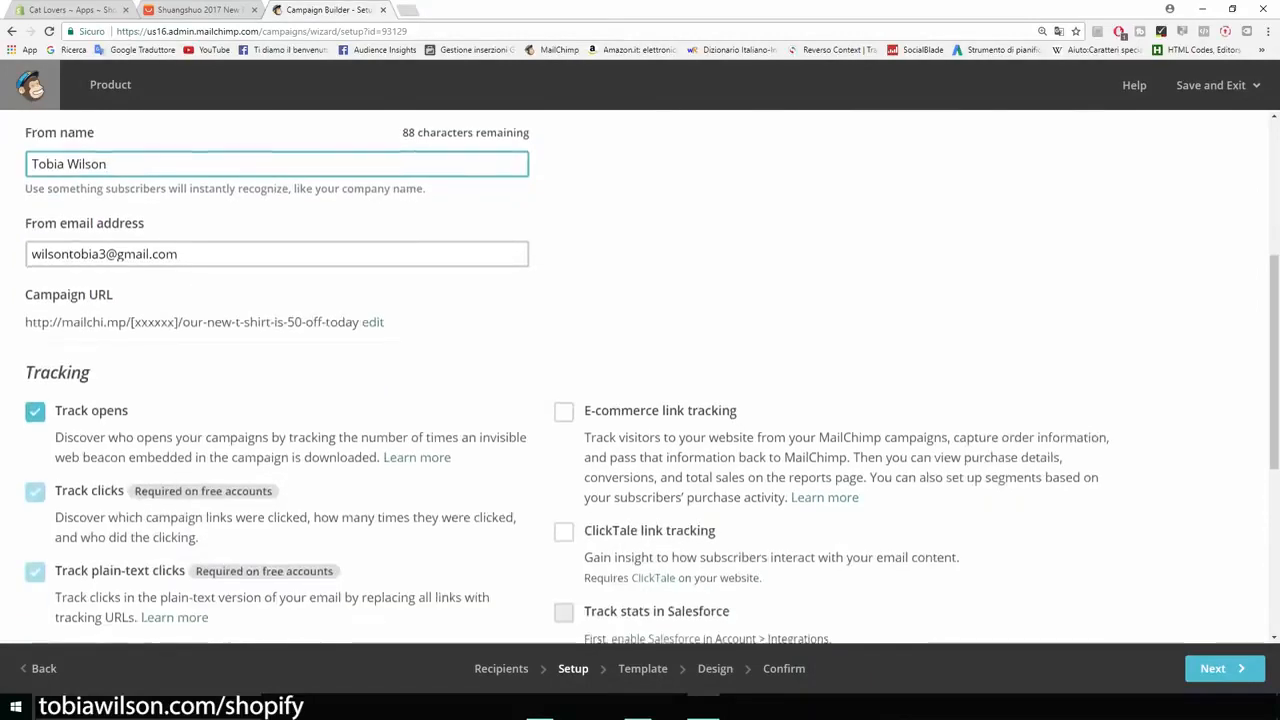
scroll(640, 380, "down", 2)
scroll(640, 380, "down", 3)
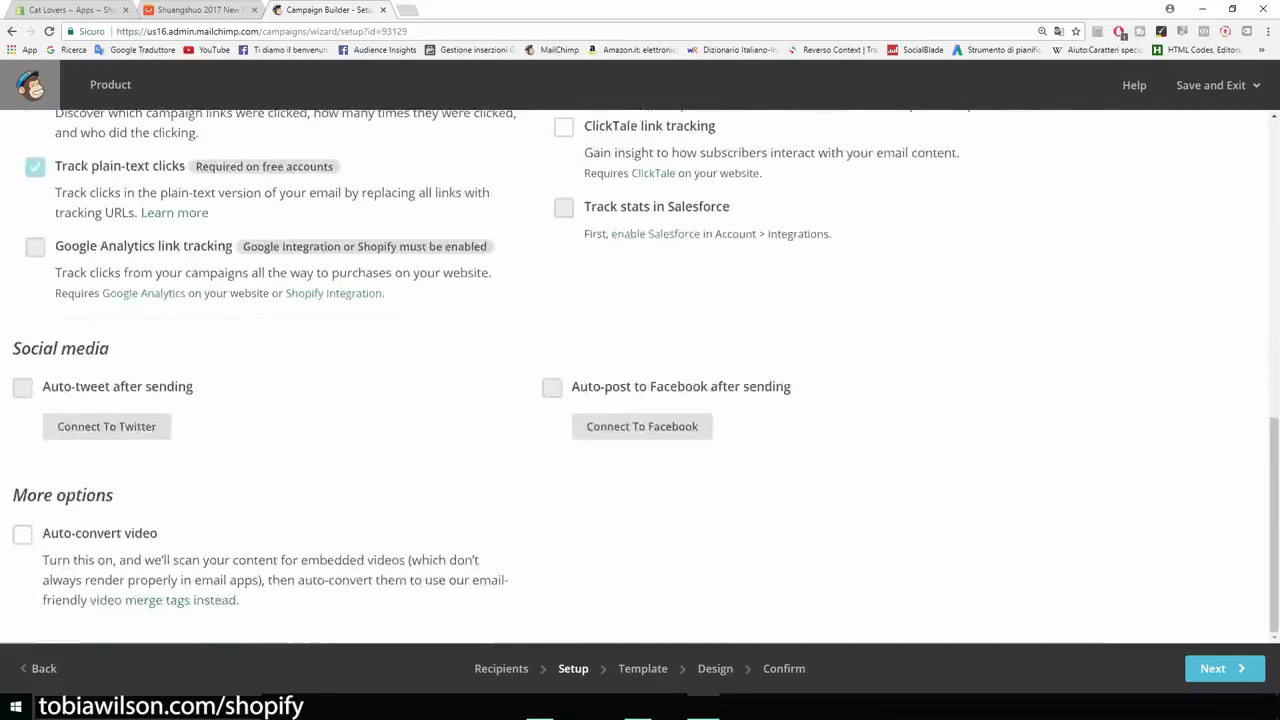
left_click(1224, 668)
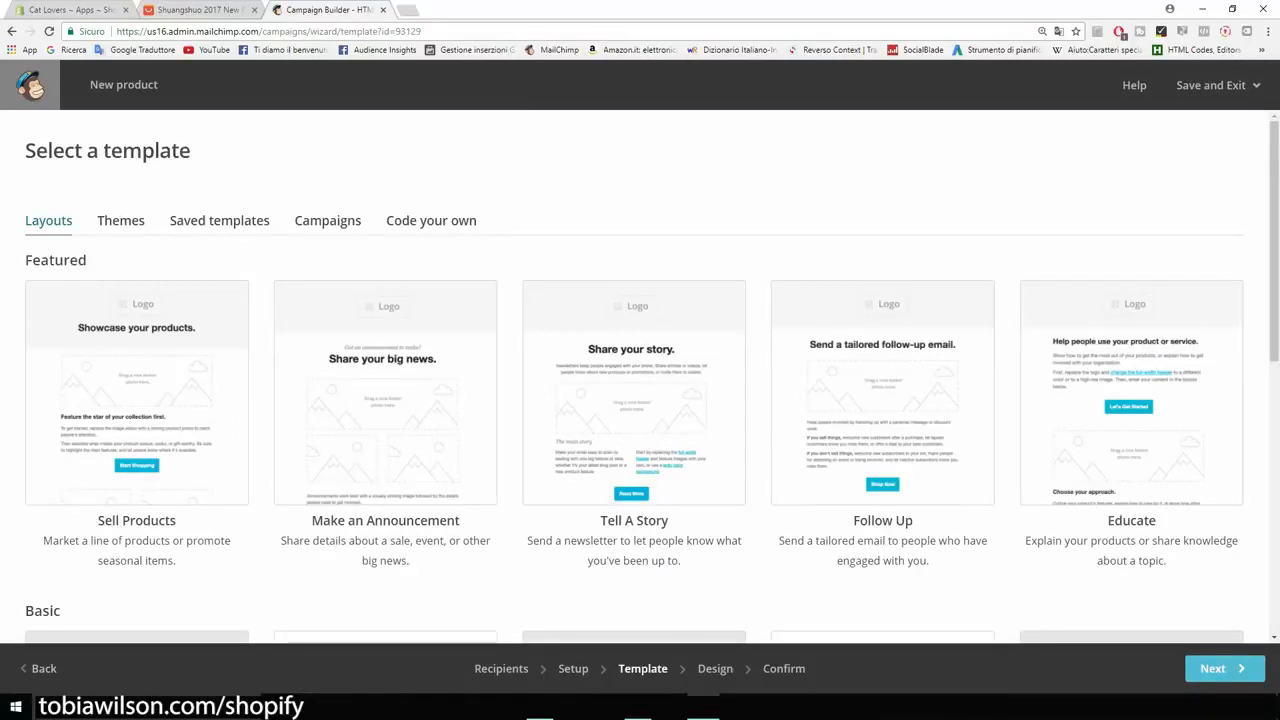
Step: Browse the featured and basic layouts and choose the basic 1 Column layout for the email
scroll(640, 375, "down", 4)
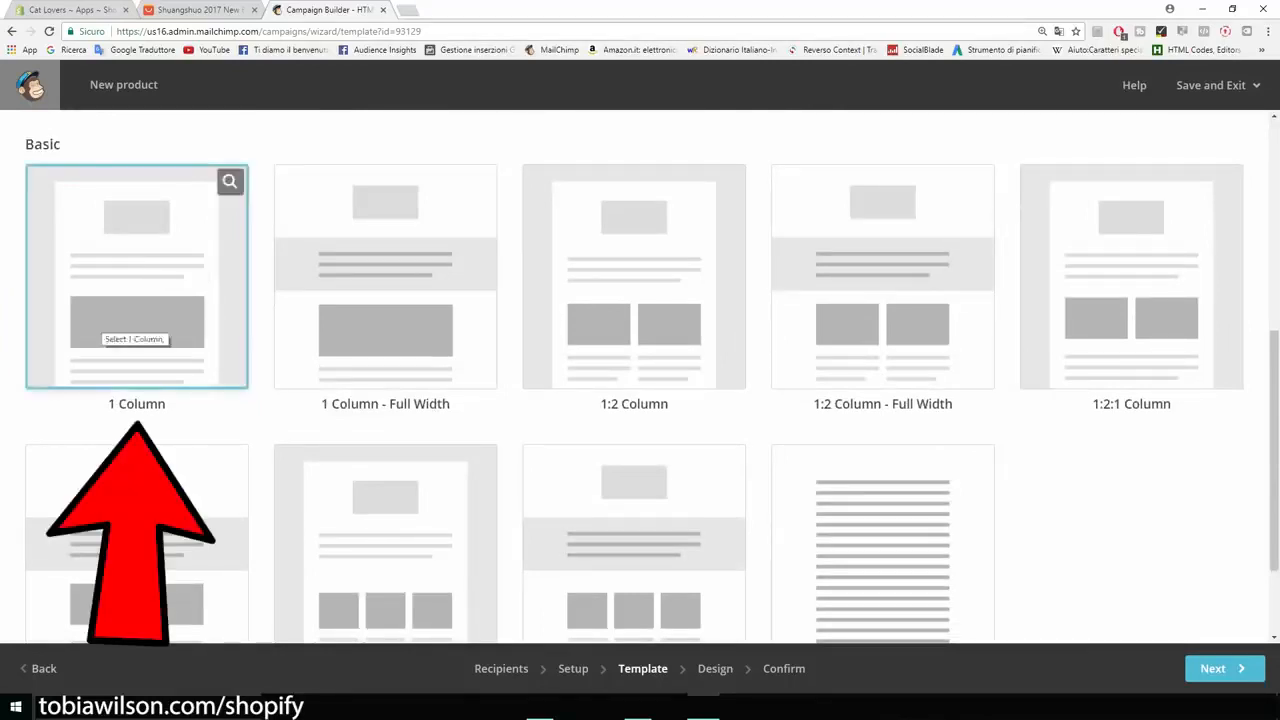
scroll(640, 375, "up", 3)
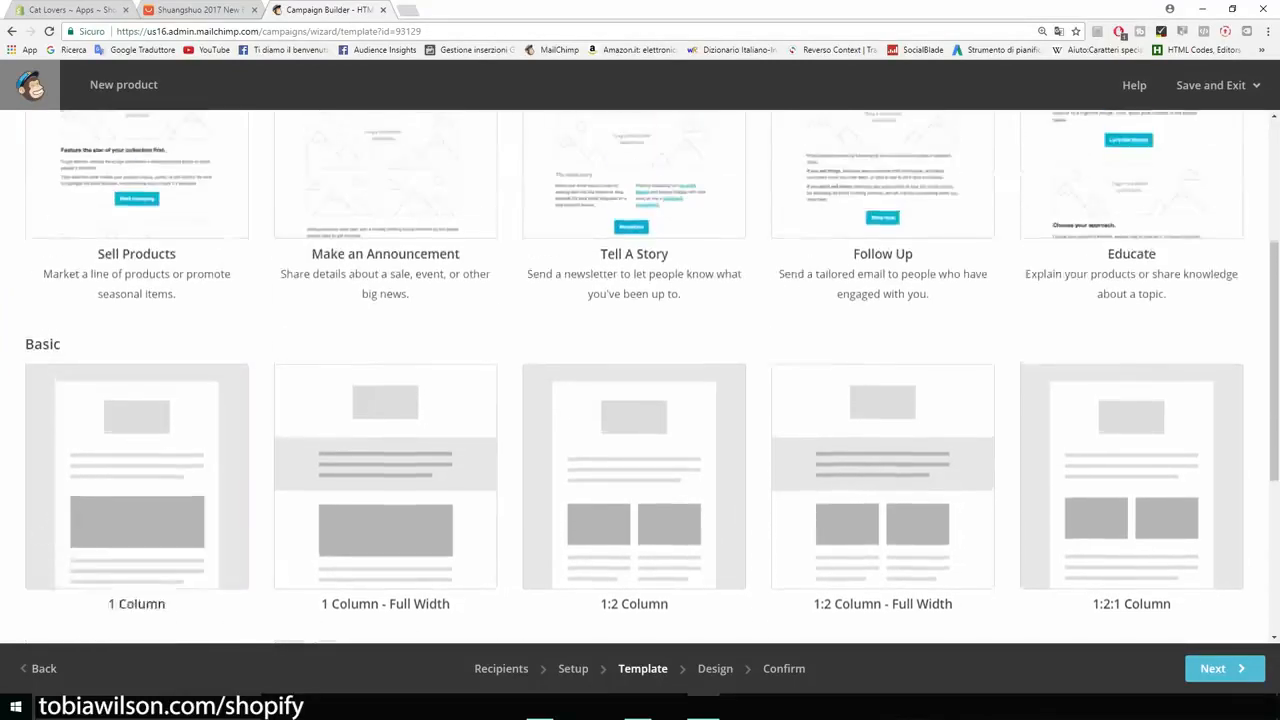
scroll(640, 375, "up", 2)
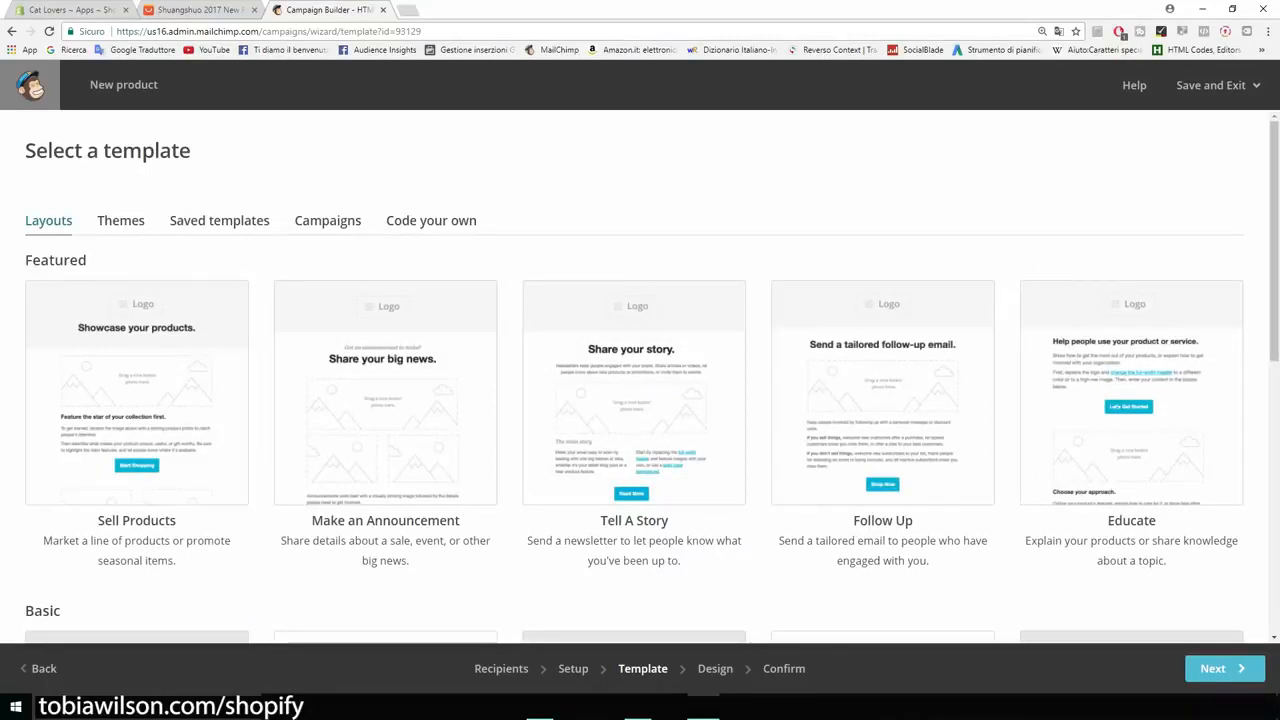
scroll(640, 375, "down", 1)
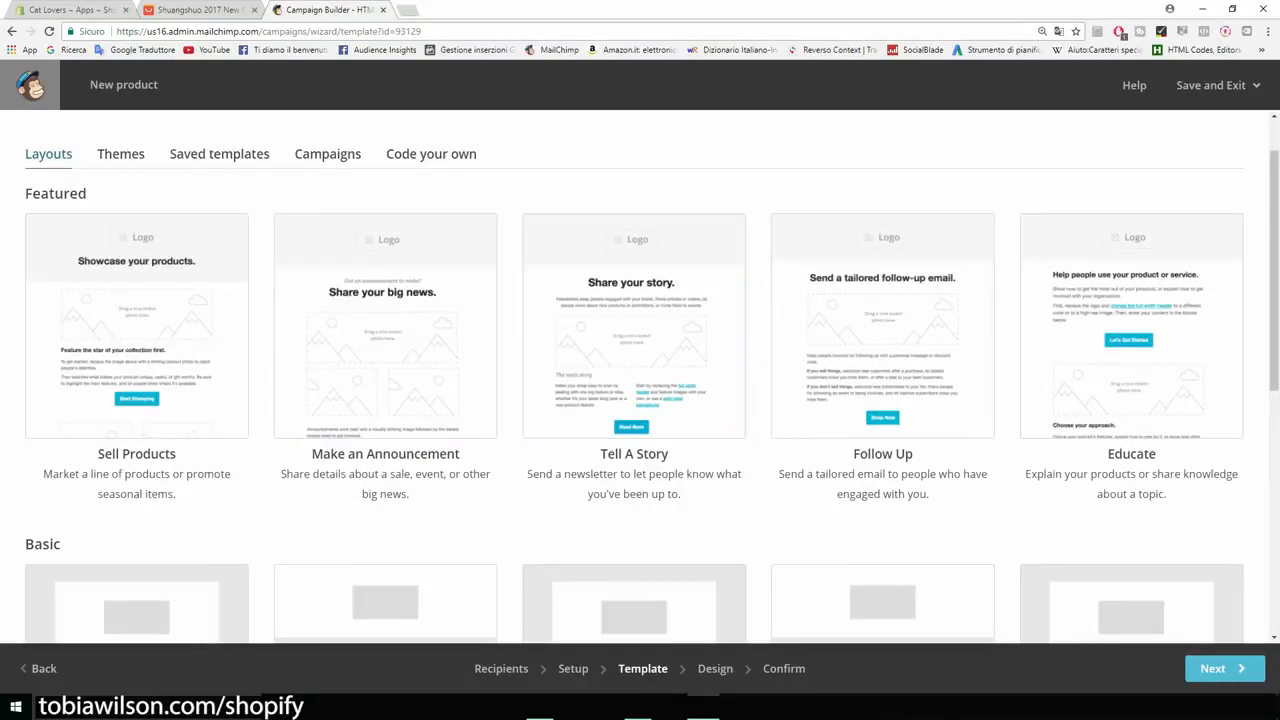
scroll(640, 375, "down", 3)
scroll(640, 375, "up", 2)
scroll(140, 265, "down", 5)
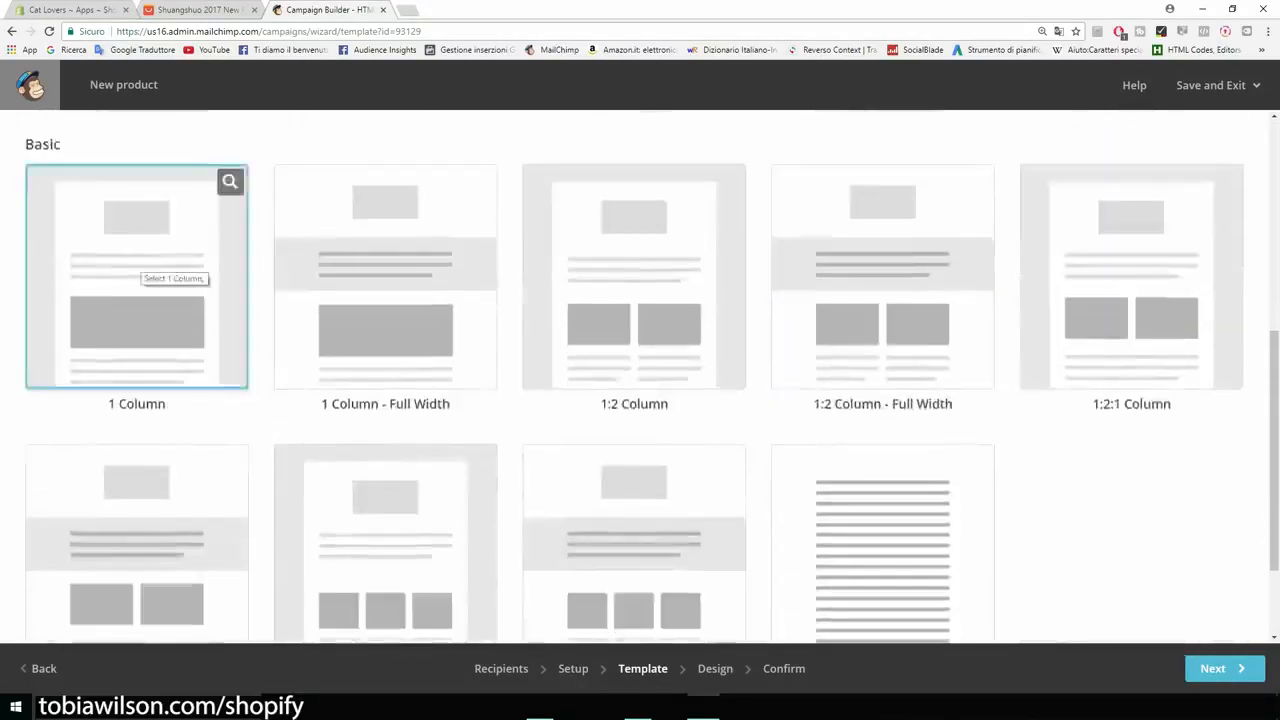
left_click(140, 265)
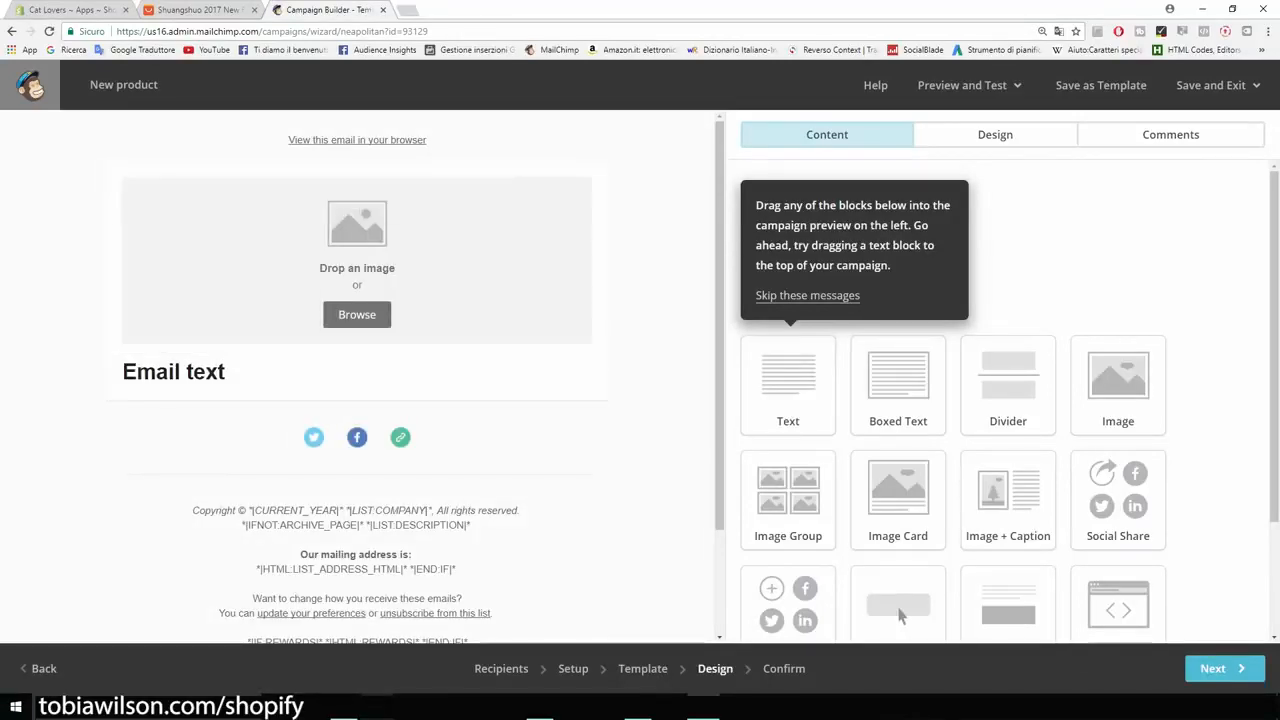
Step: Delete the empty image block above the email text and confirm the deletion
scroll(899, 616, "down", 1)
scroll(899, 592, "down", 3)
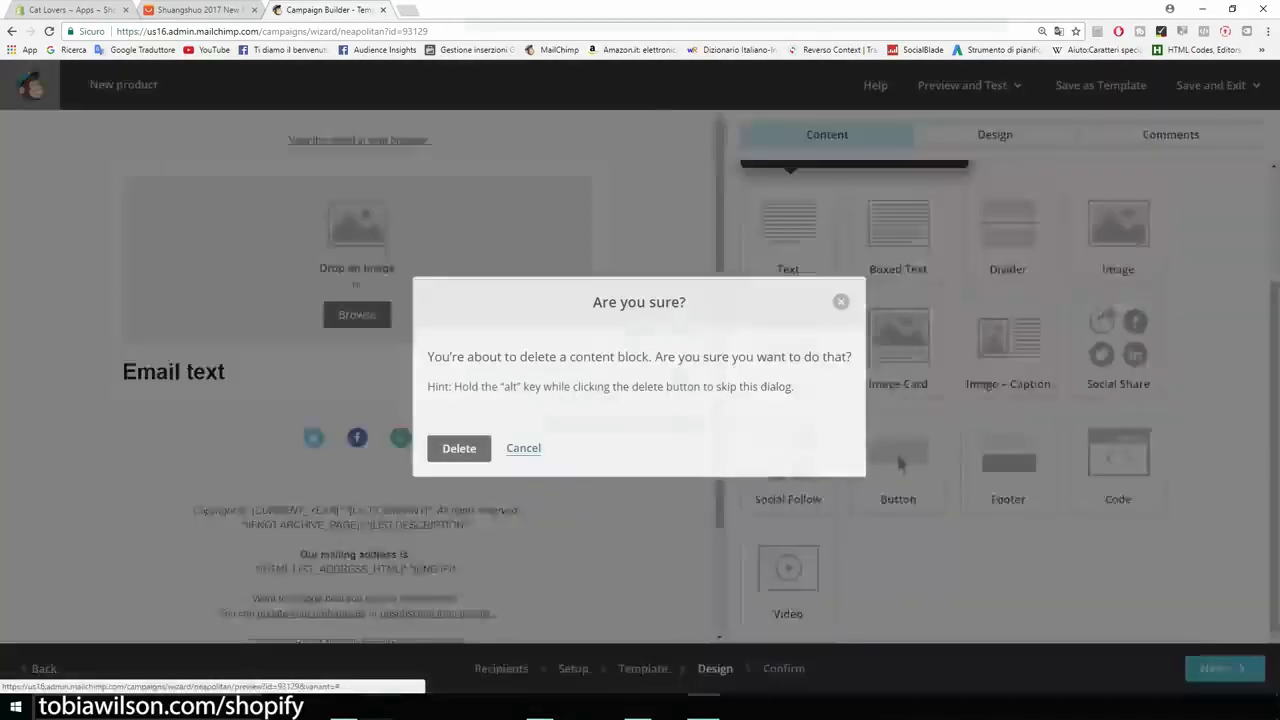
left_click(586, 189)
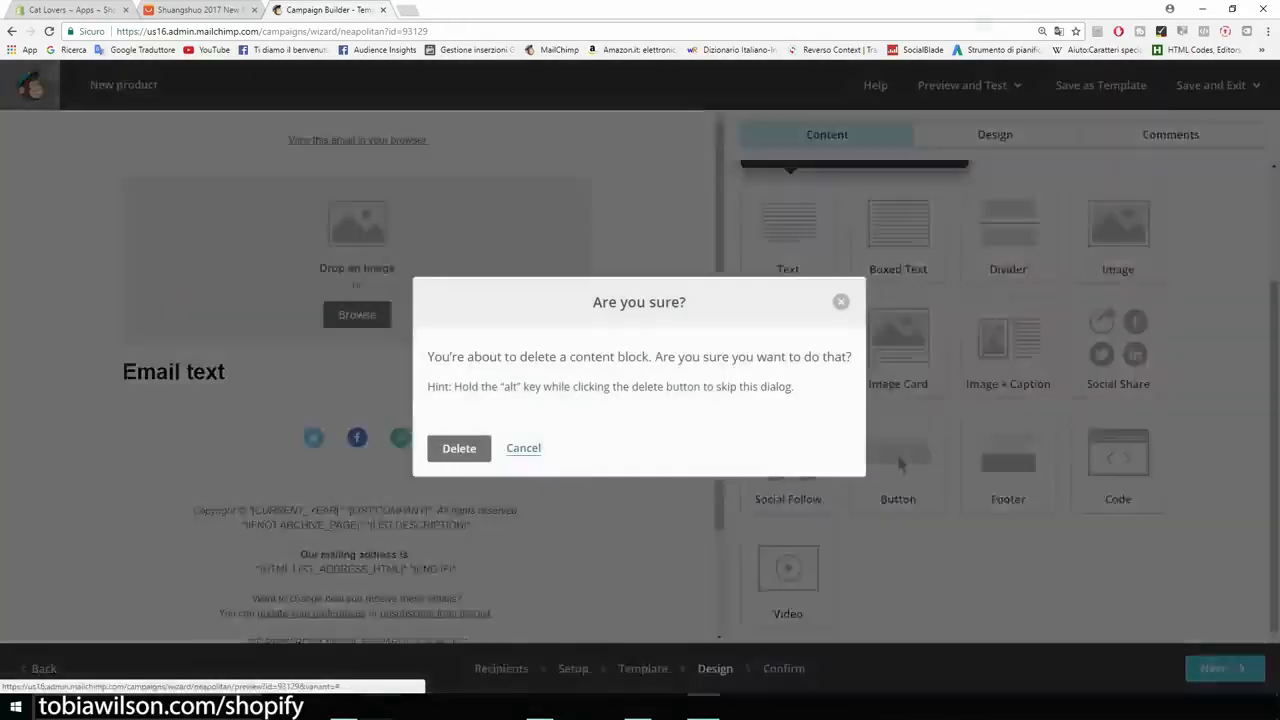
left_click(459, 448)
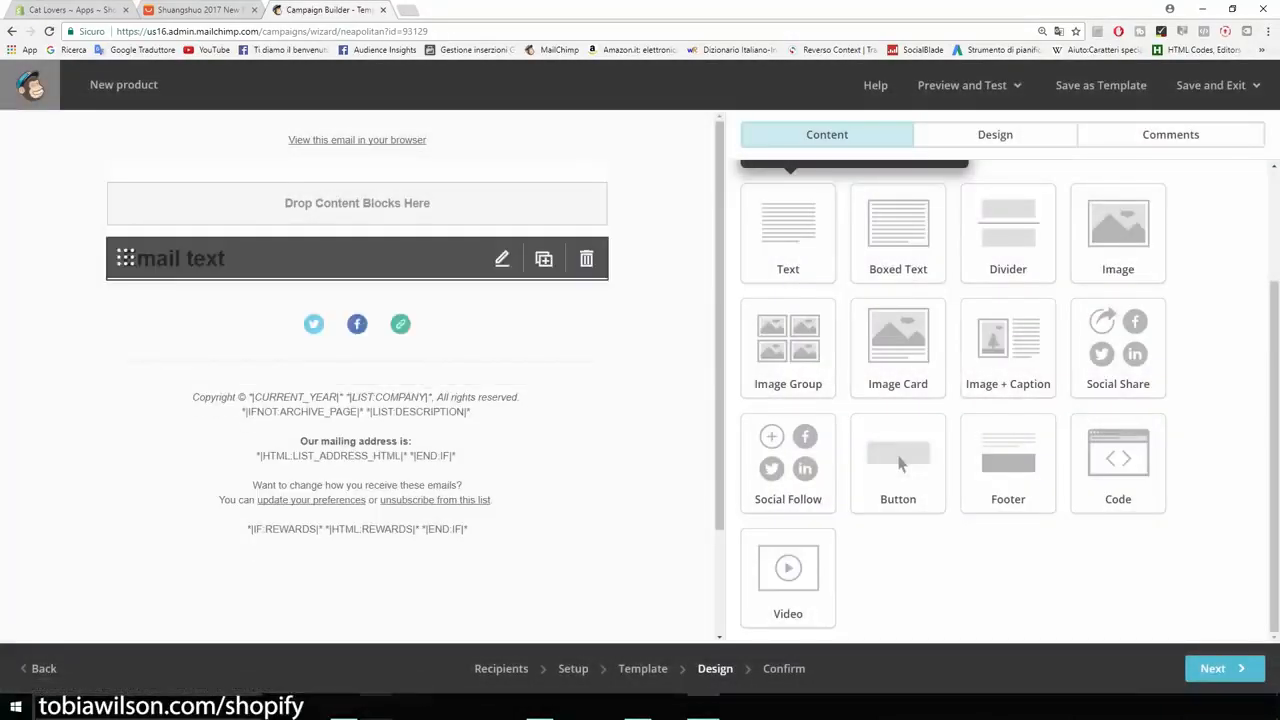
Step: Open the email's text block for editing and replace its placeholder text with "Hey"
left_click(502, 258)
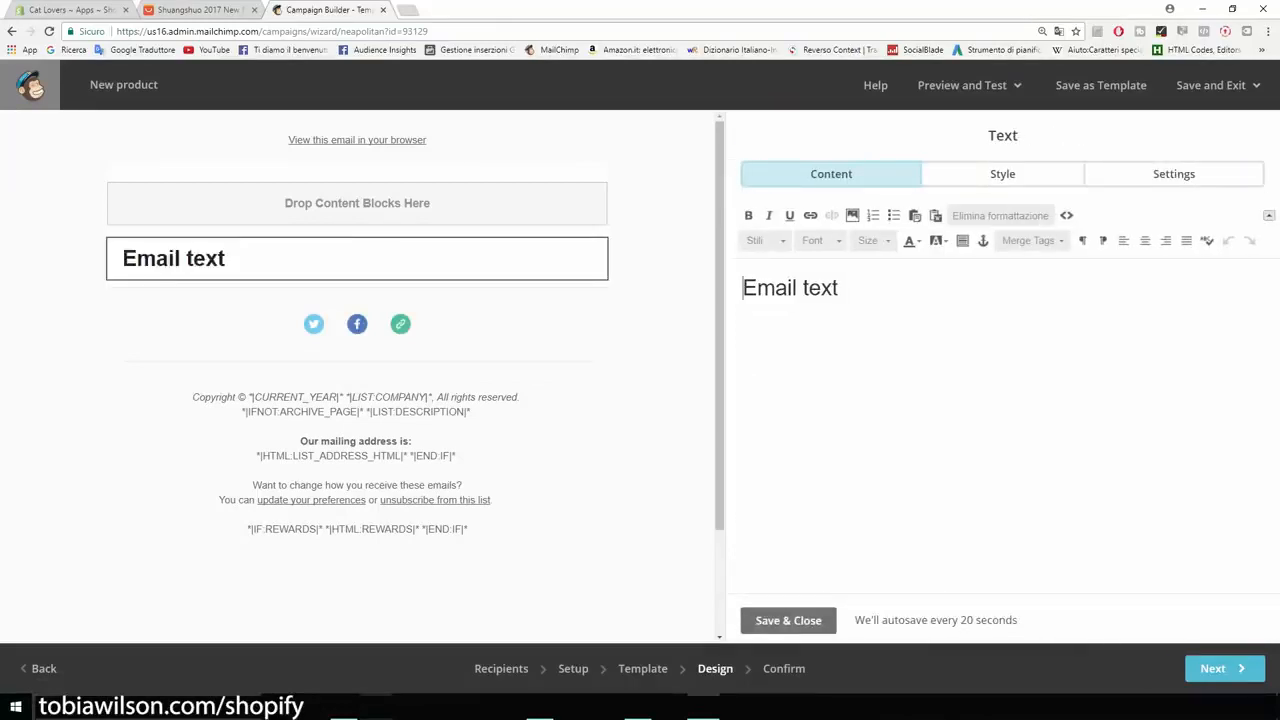
left_click_drag(843, 289, 757, 289)
key("ctrl+a")
type("Hey")
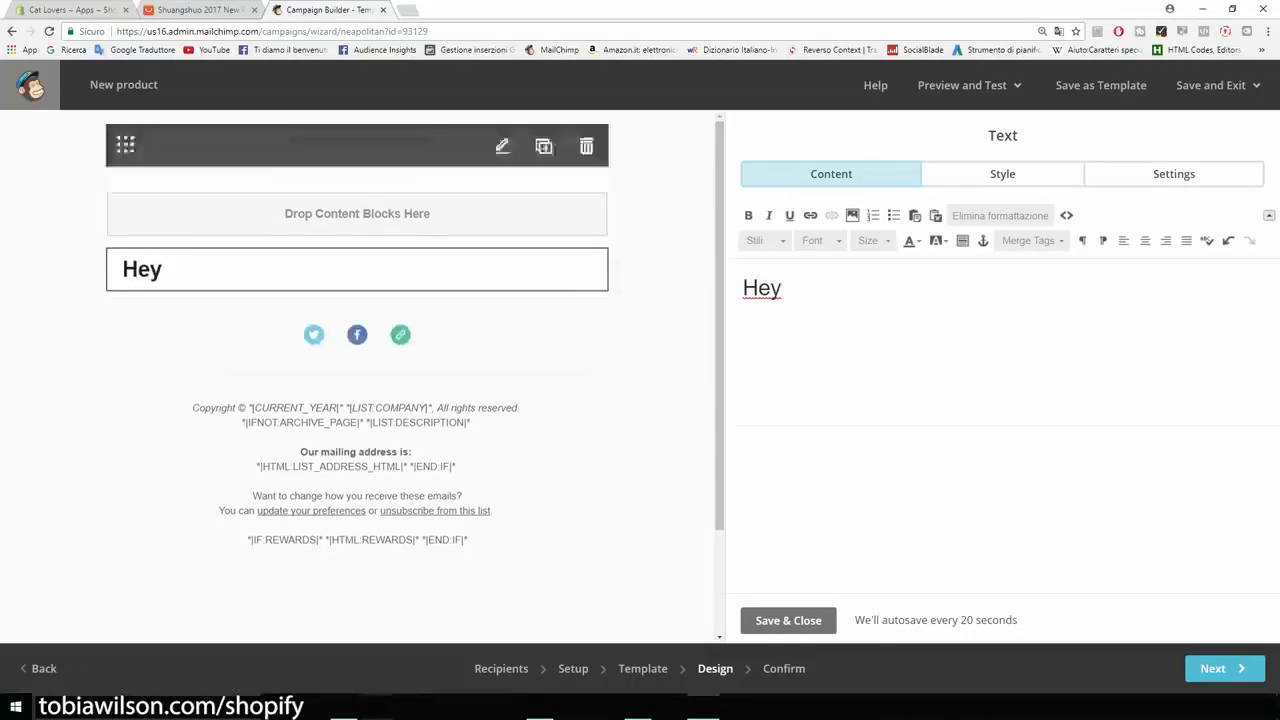
Step: Search Google for "merge tags mailchimp" in a new tab and open the All the Merge Tags Cheat Sheet article
key("ctrl+t")
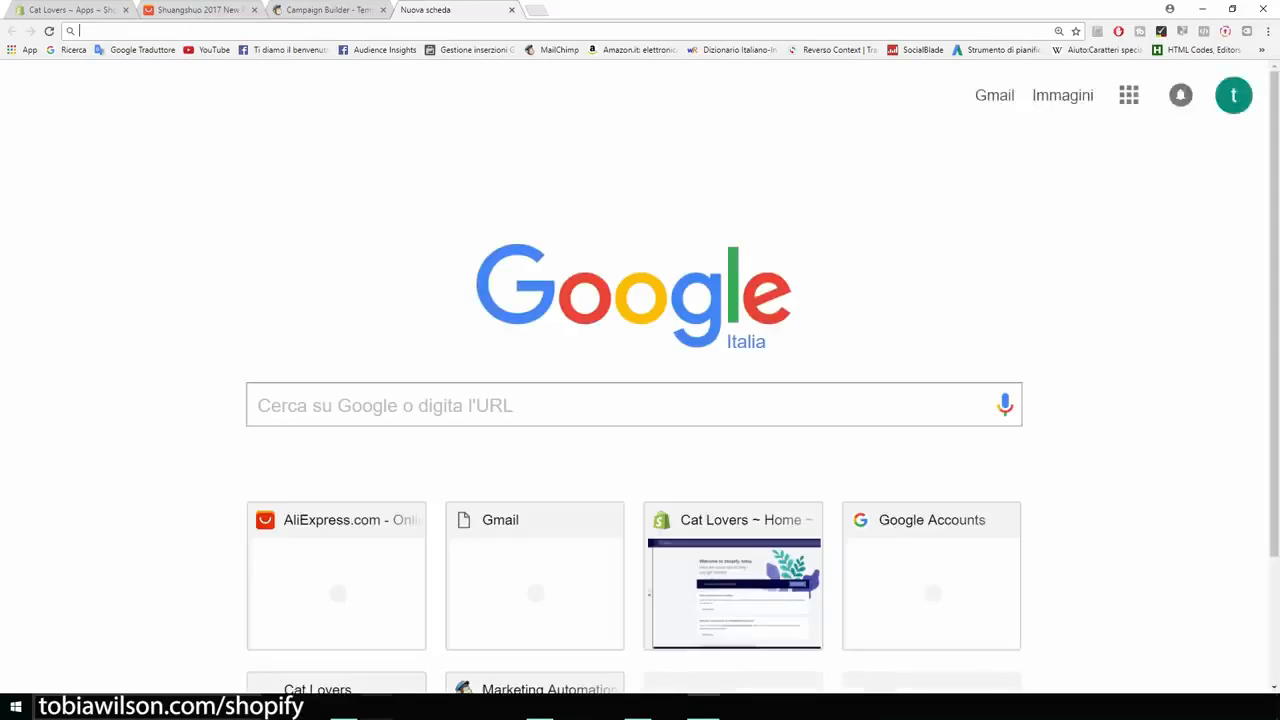
type("merge ")
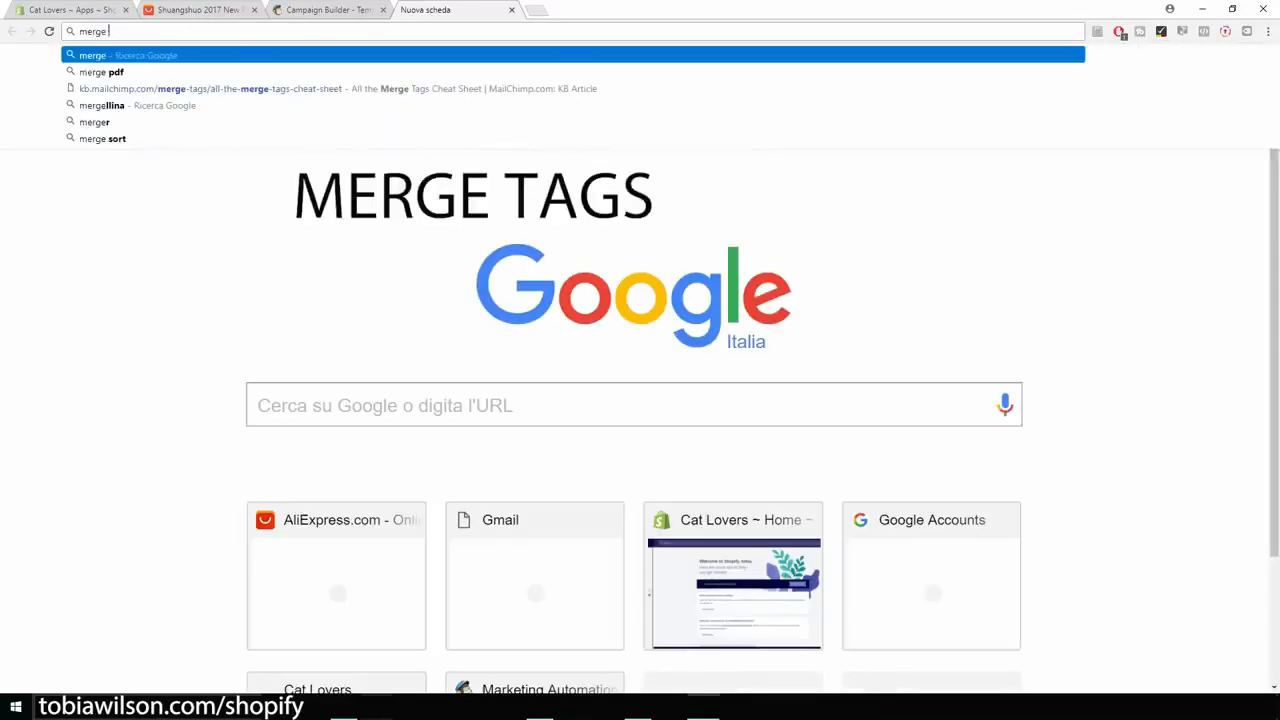
type("tags c")
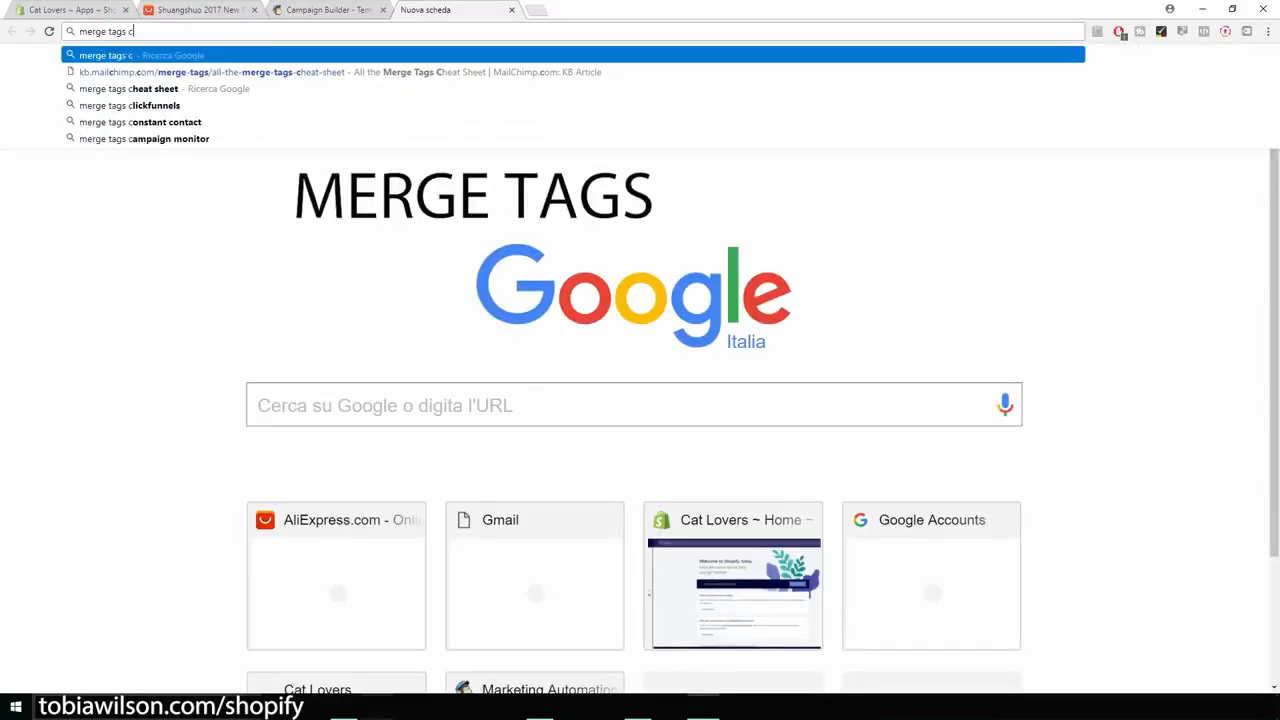
key("BackSpace")
key("Down")
key("Down")
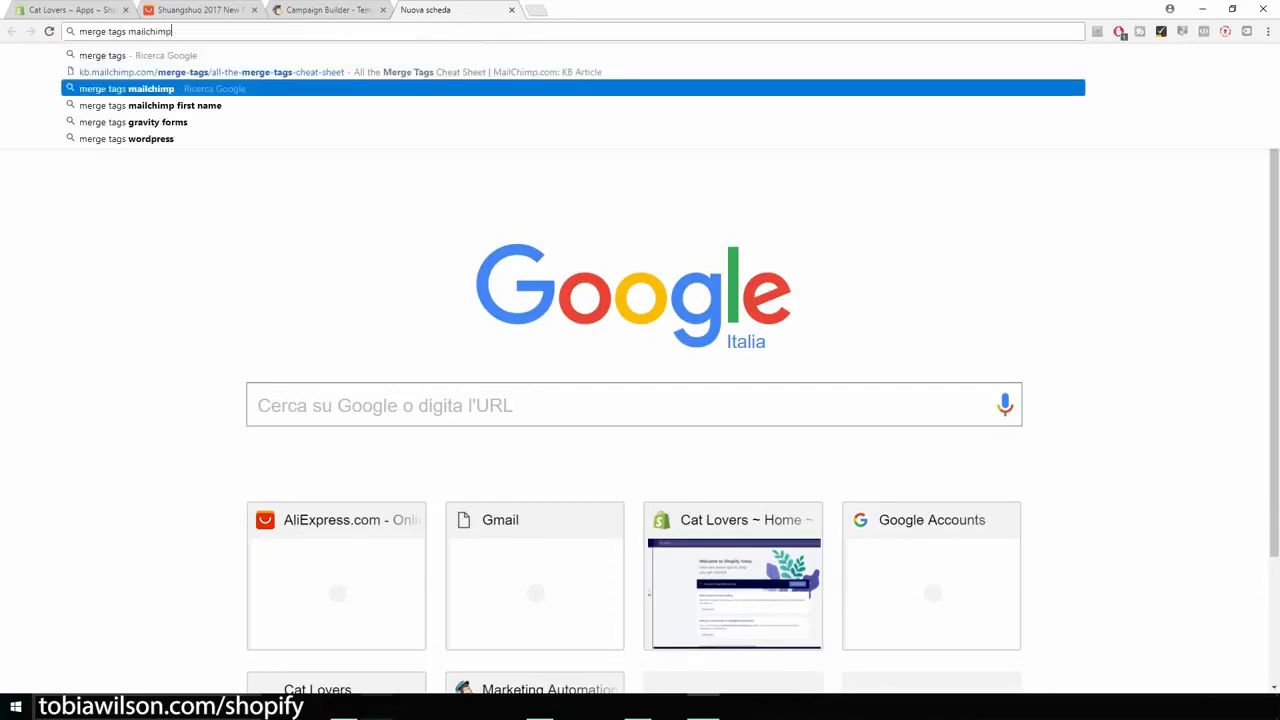
key("Return")
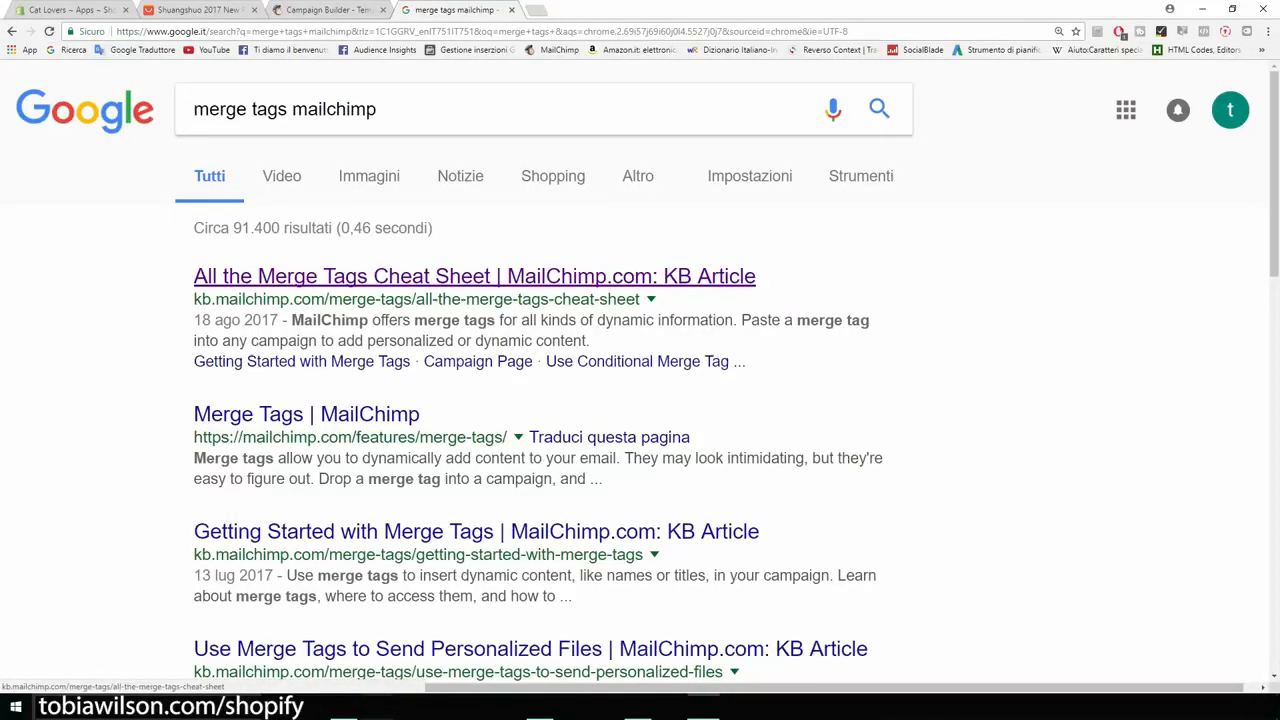
left_click(474, 276)
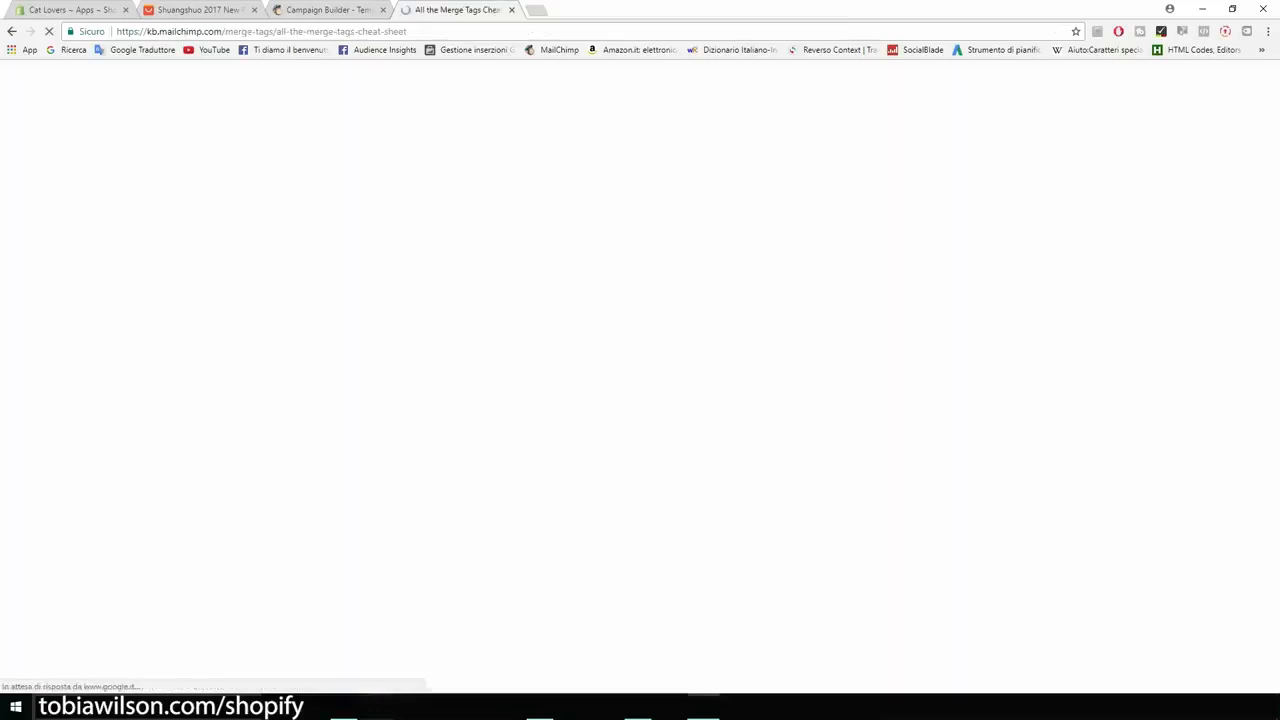
Step: Find "name" in the merge tags cheat sheet and copy the *|FNAME|* tag for the subscriber's first name
scroll(300, 289, "down", 7)
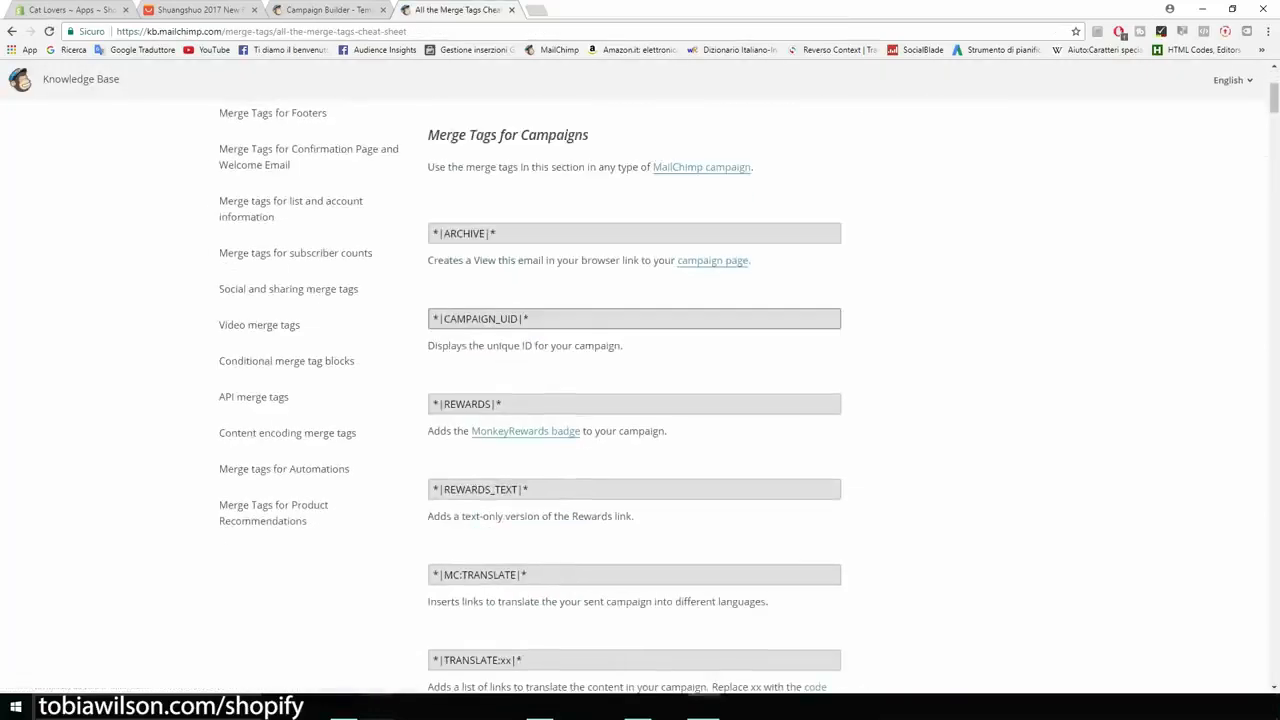
scroll(635, 390, "down", 4)
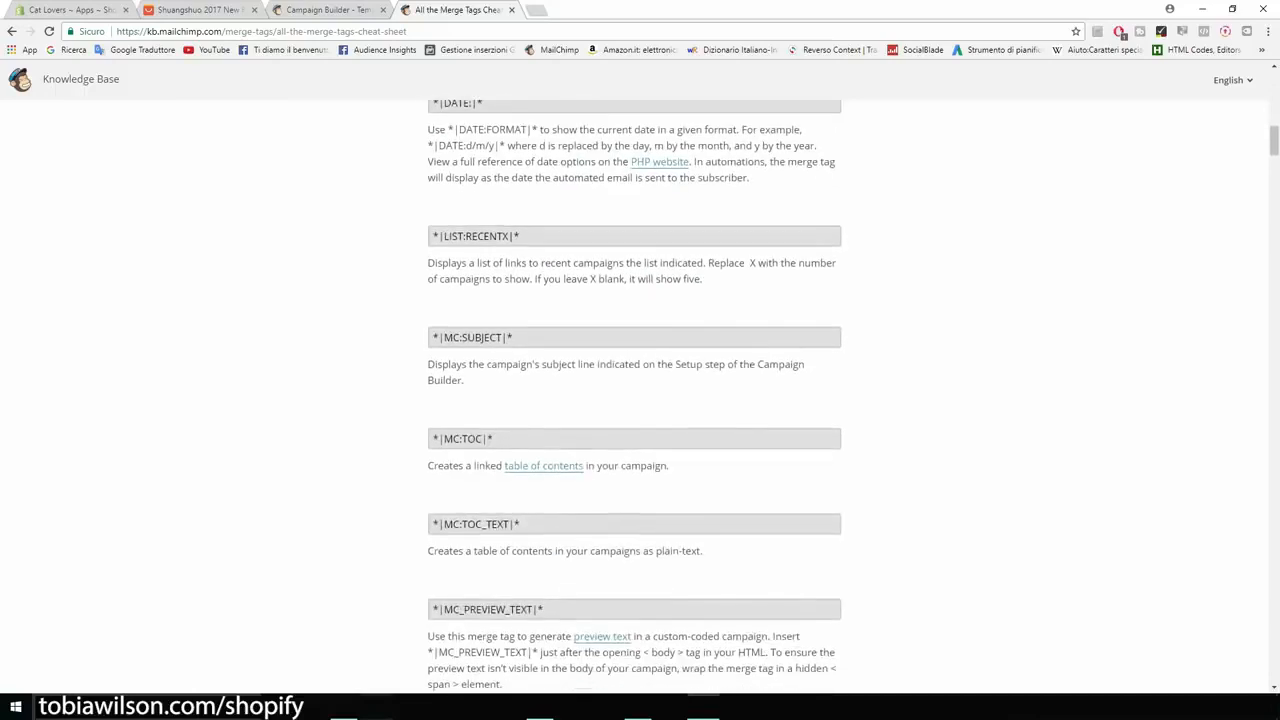
key("ctrl+f")
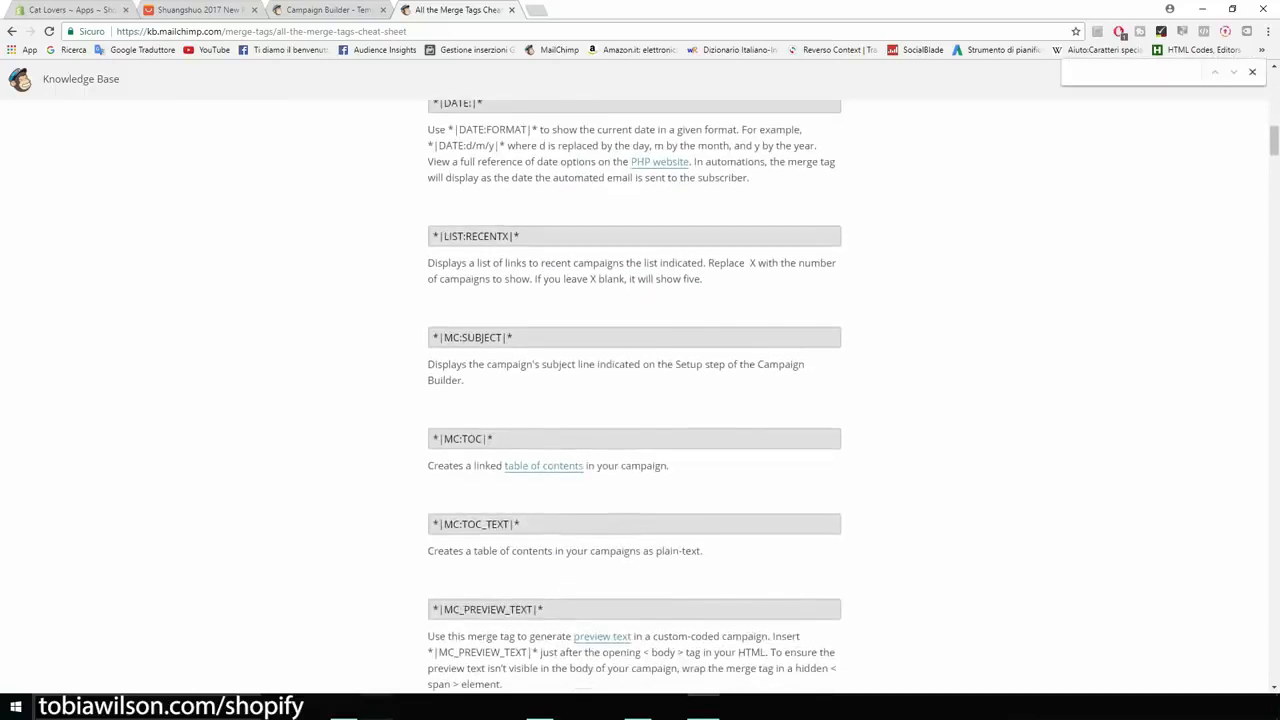
type("name")
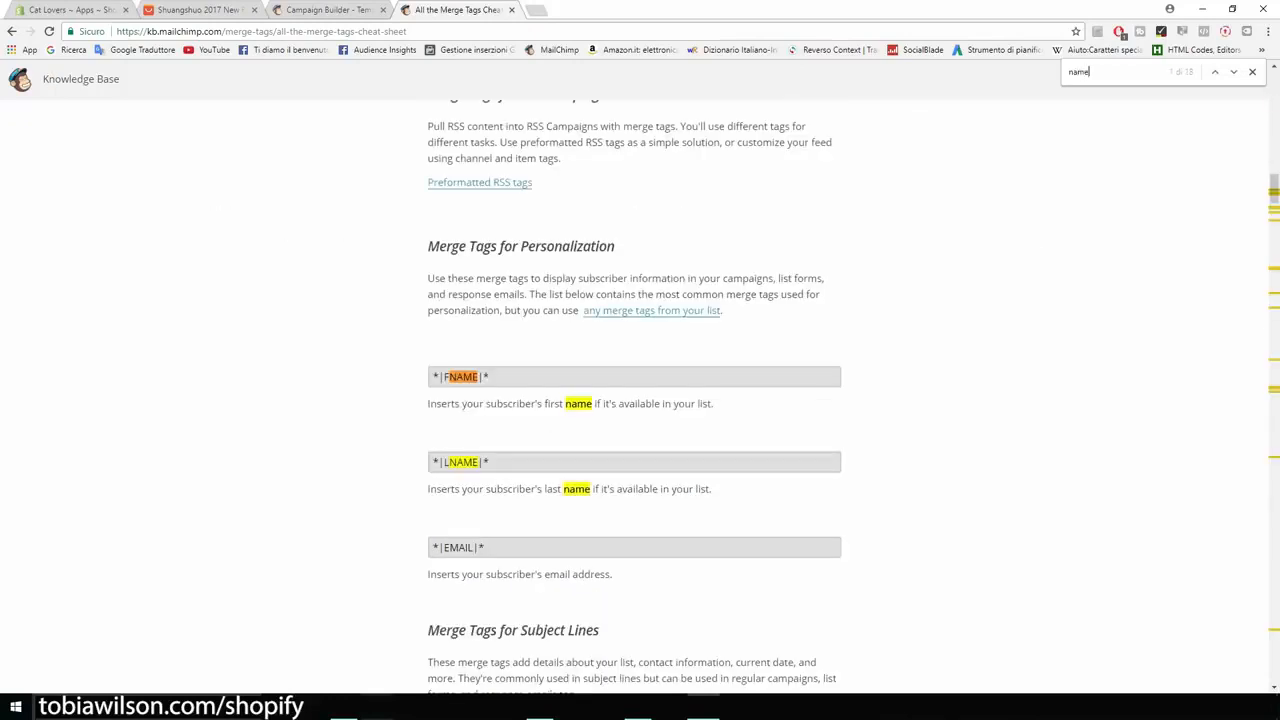
scroll(635, 390, "down", 1)
left_click_drag(492, 310, 433, 310)
key("ctrl+c")
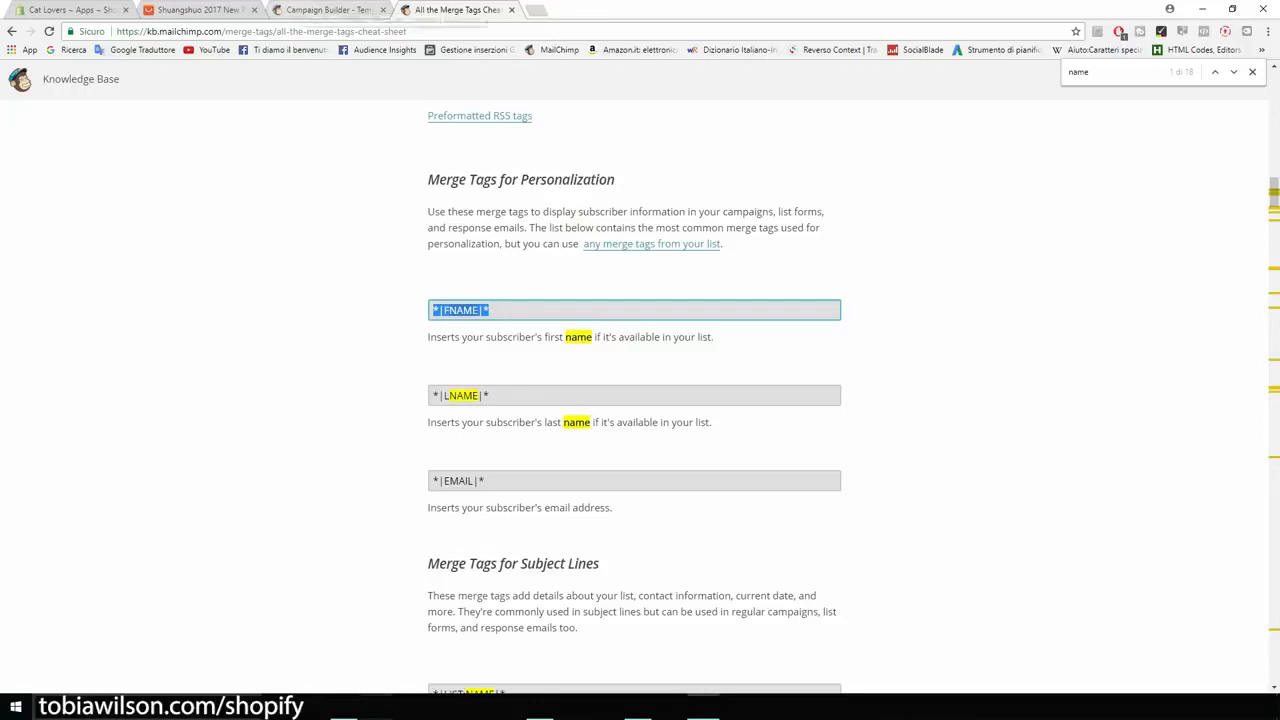
Step: In the email, paste *|FNAME|* after "Hey" and add ", I want to let you know that today we are offering our cat t-shirt for 50% OFF."
left_click(328, 10)
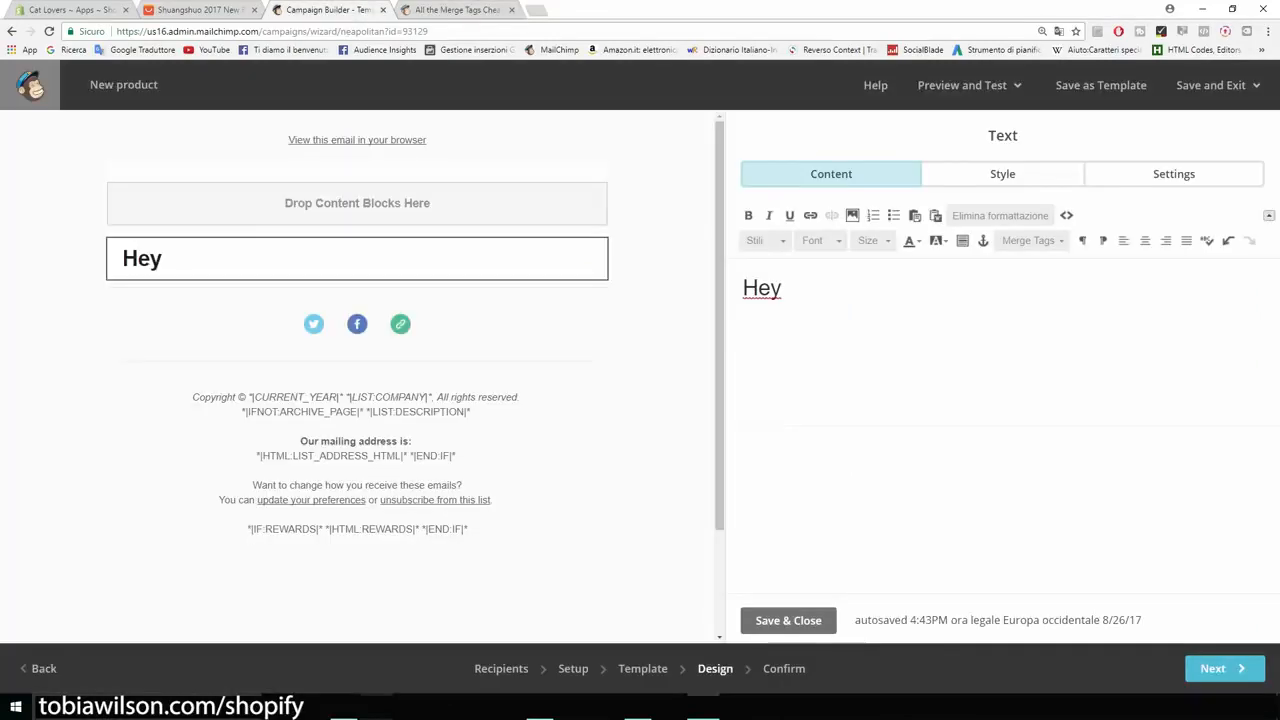
key("ctrl+v")
type(", I want to let you knwo t")
key("BackSpace")
key("BackSpace")
key("BackSpace")
key("BackSpace")
type("ow that tod")
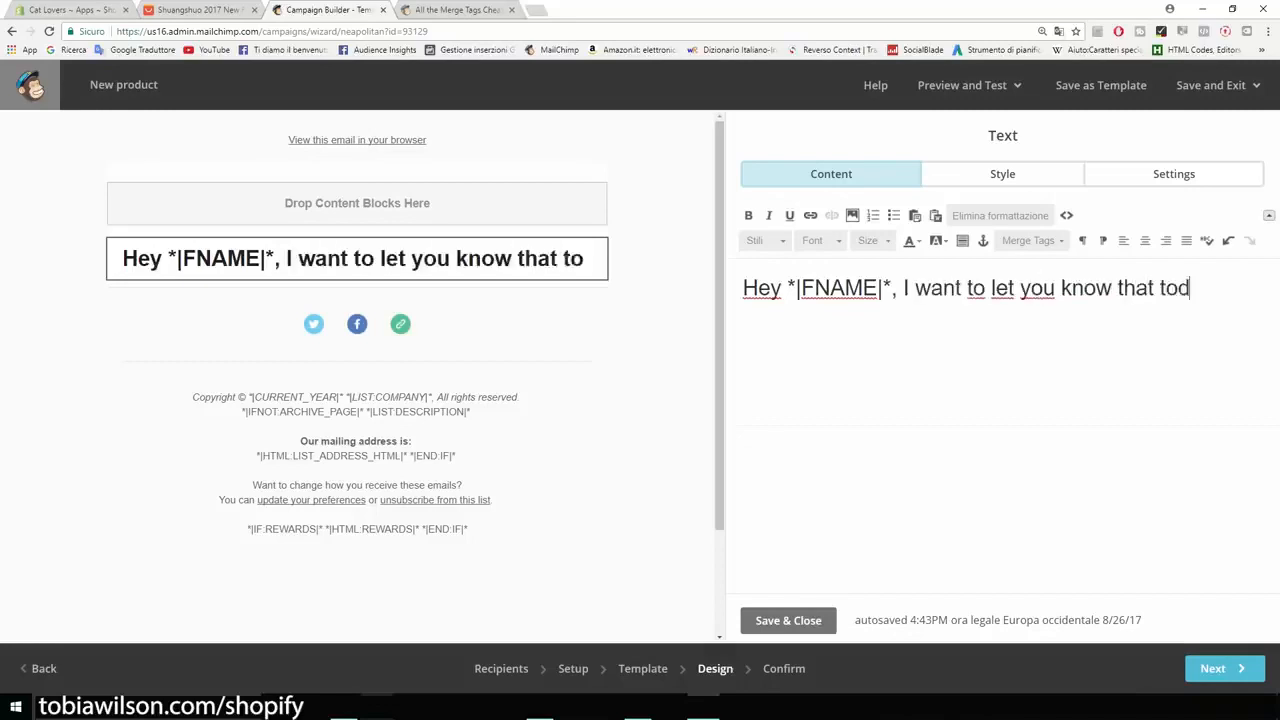
type("ay we are offering our ")
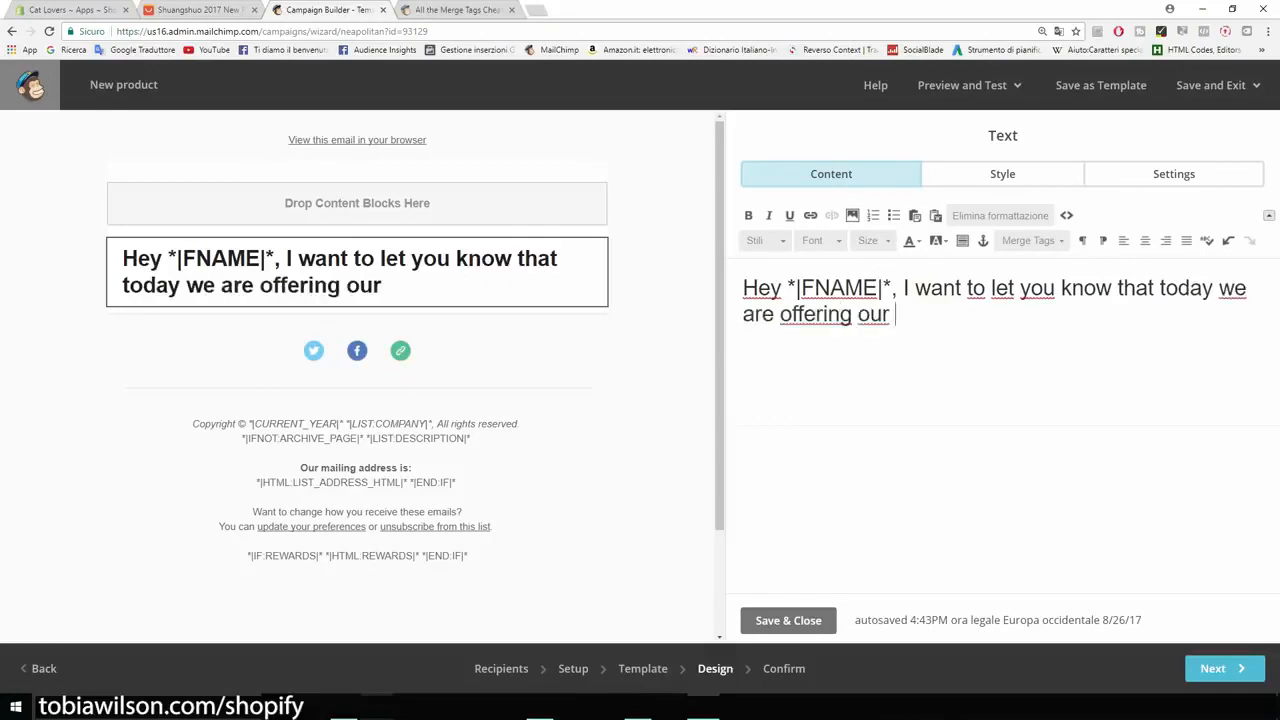
type("cat t-shirt for 50% OFF")
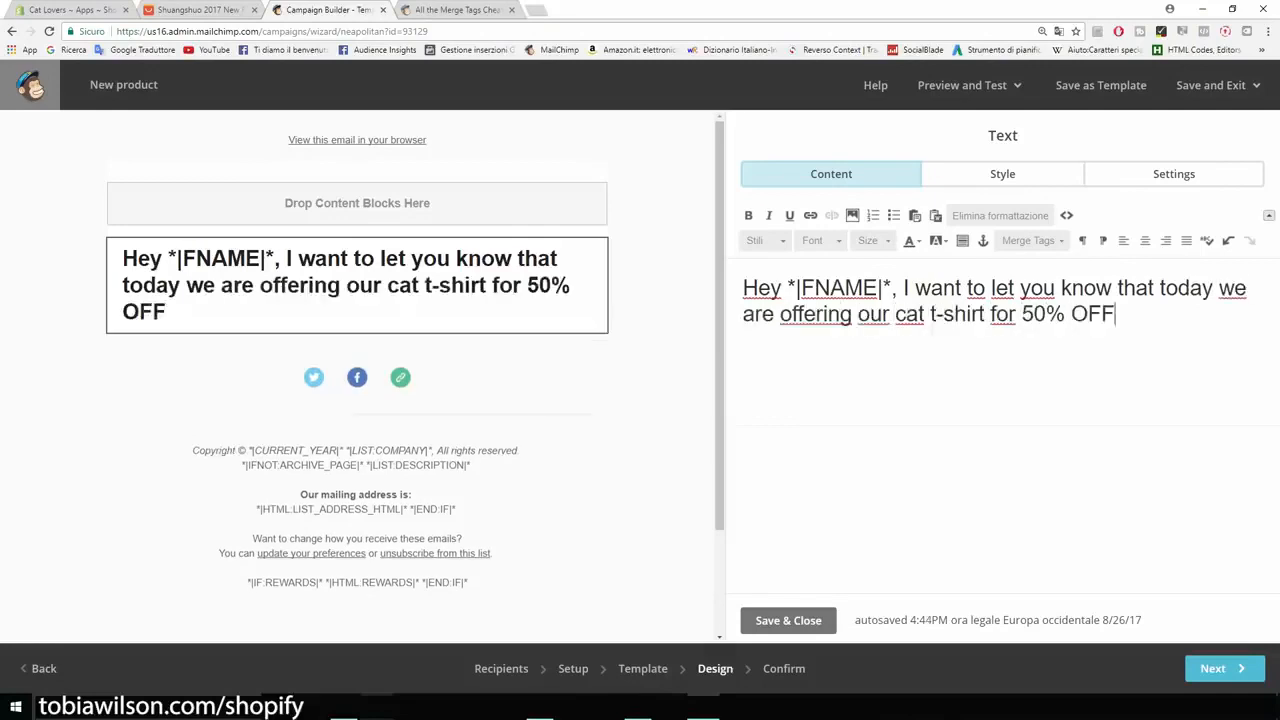
type(". Cli")
Step: Add a second line to the email text reading "Click here to check it out: catsmerch.myshopify.com"
key("BackSpace")
key("BackSpace")
key("BackSpace")
key("BackSpace")
key("Return")
type("Click here to check it out: ca")
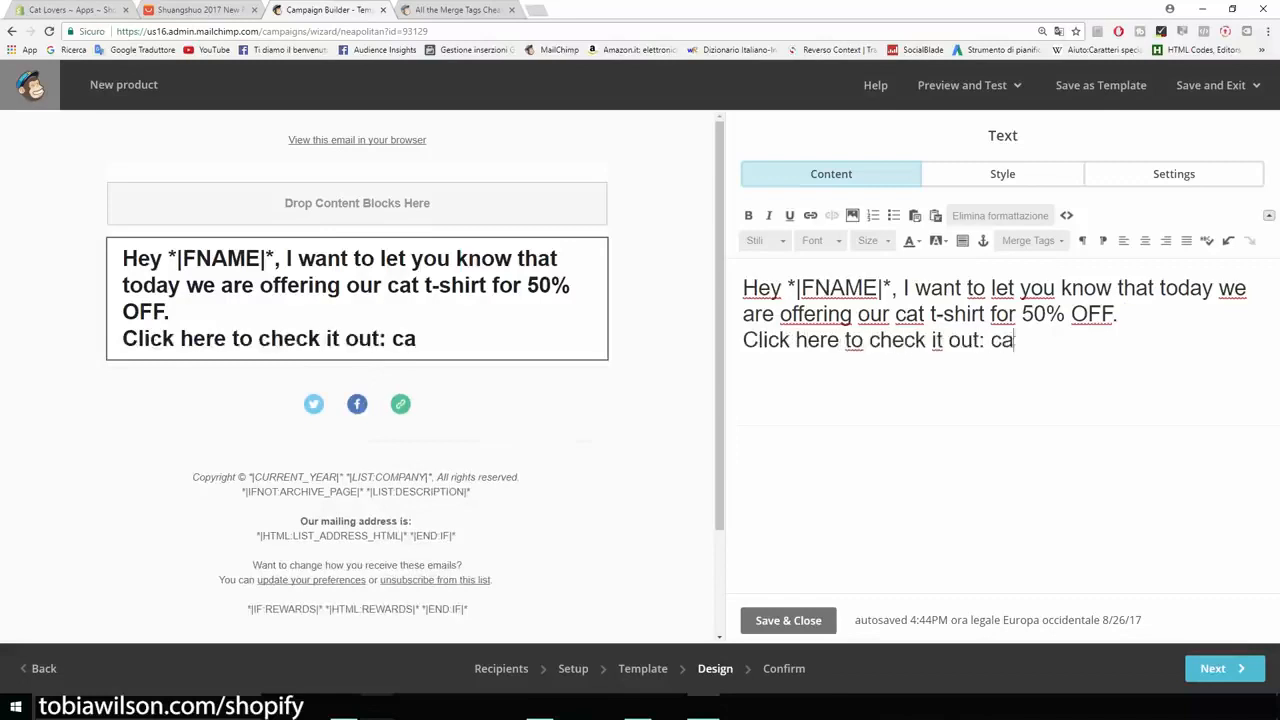
type("tsmerch.myshopify.com")
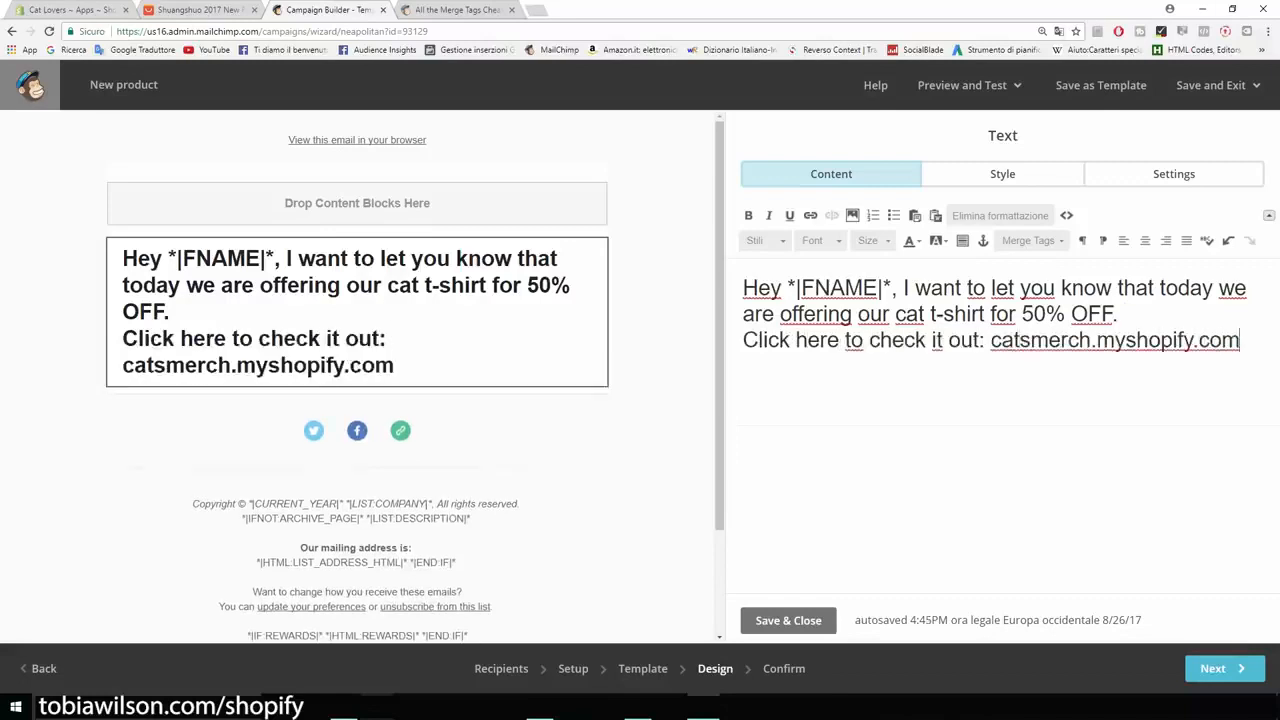
Step: Proceed to the campaign confirmation, review the checklist and send the campaign immediately to the Cat Lovers list
left_click_drag(1240, 340, 743, 288)
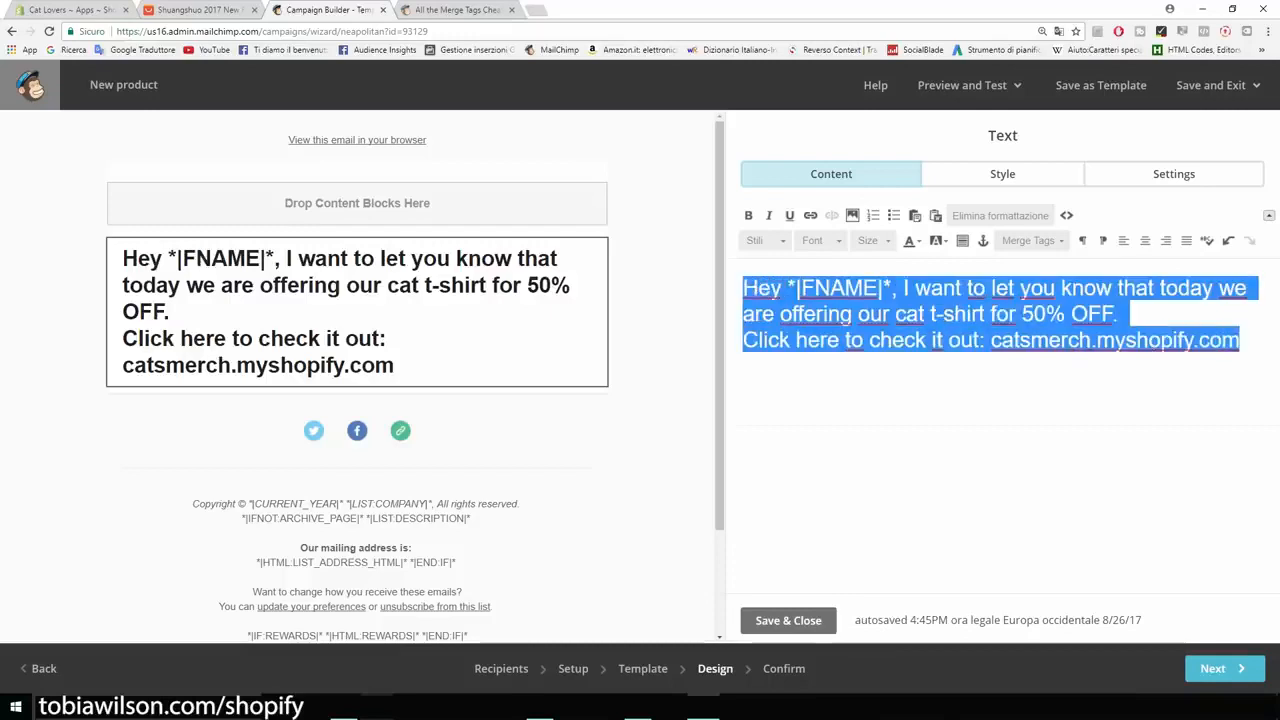
left_click(1224, 668)
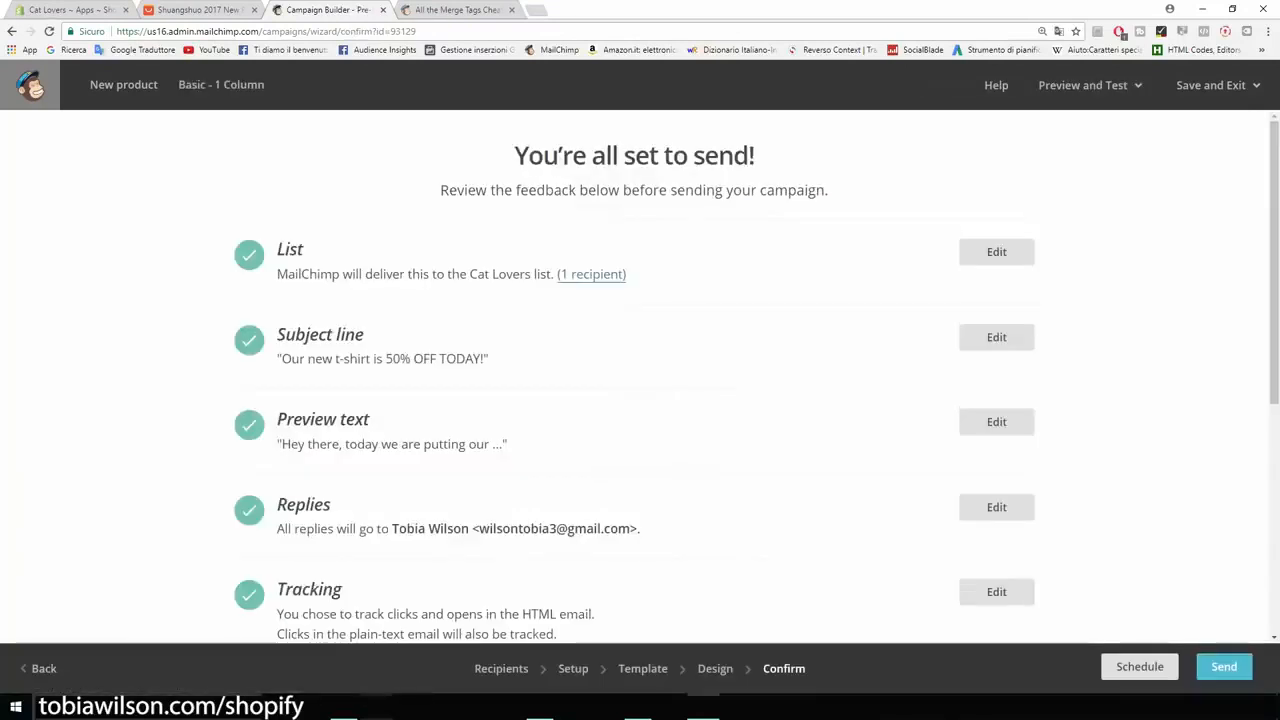
scroll(640, 380, "down", 5)
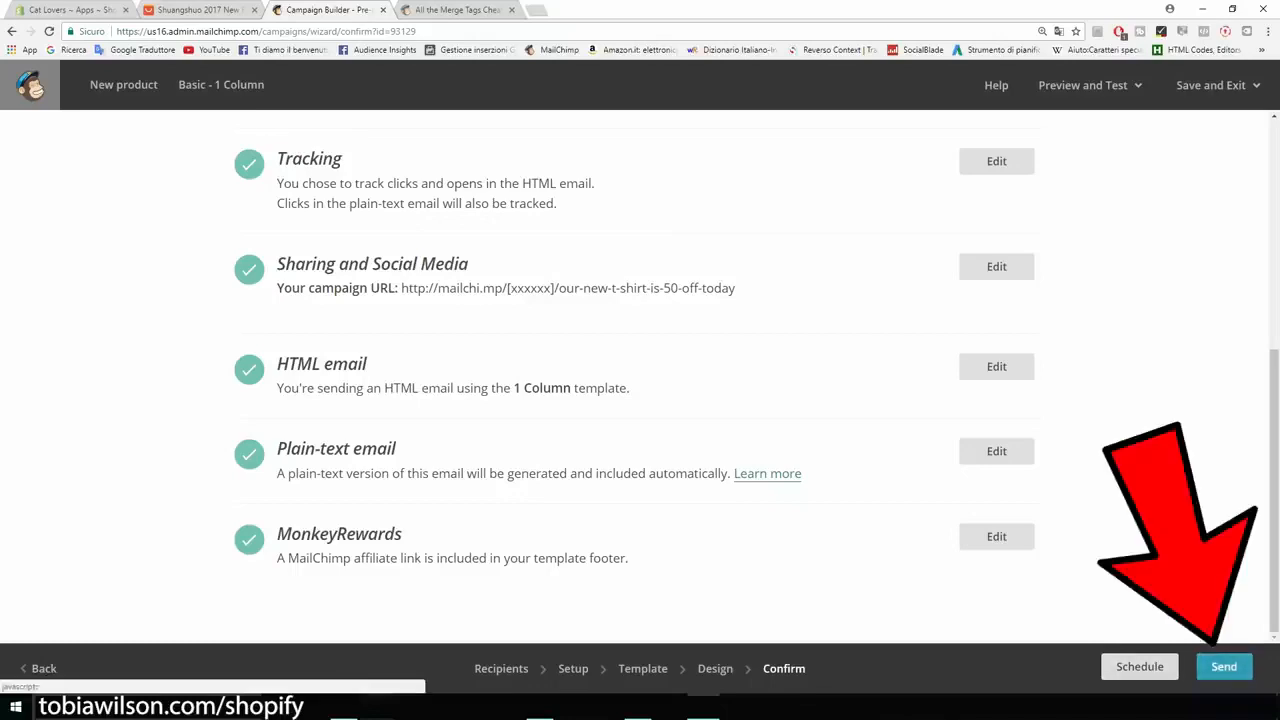
left_click(1224, 666)
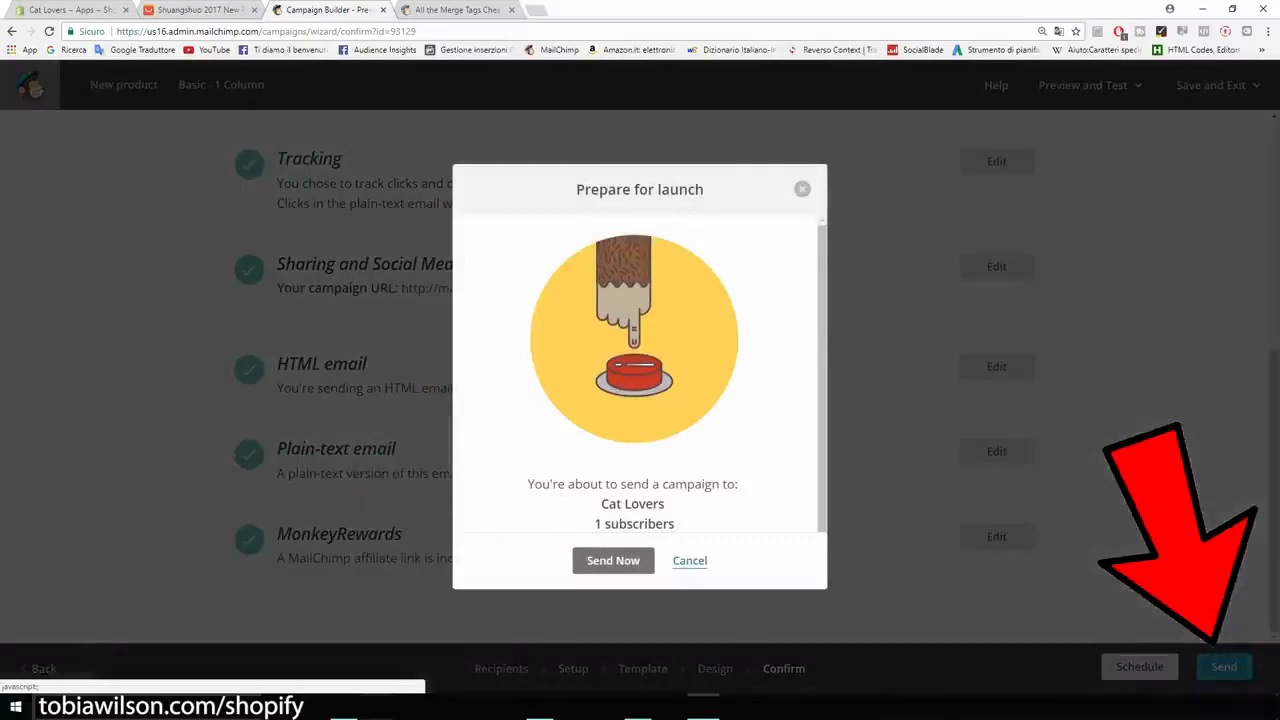
left_click_drag(676, 524, 595, 524)
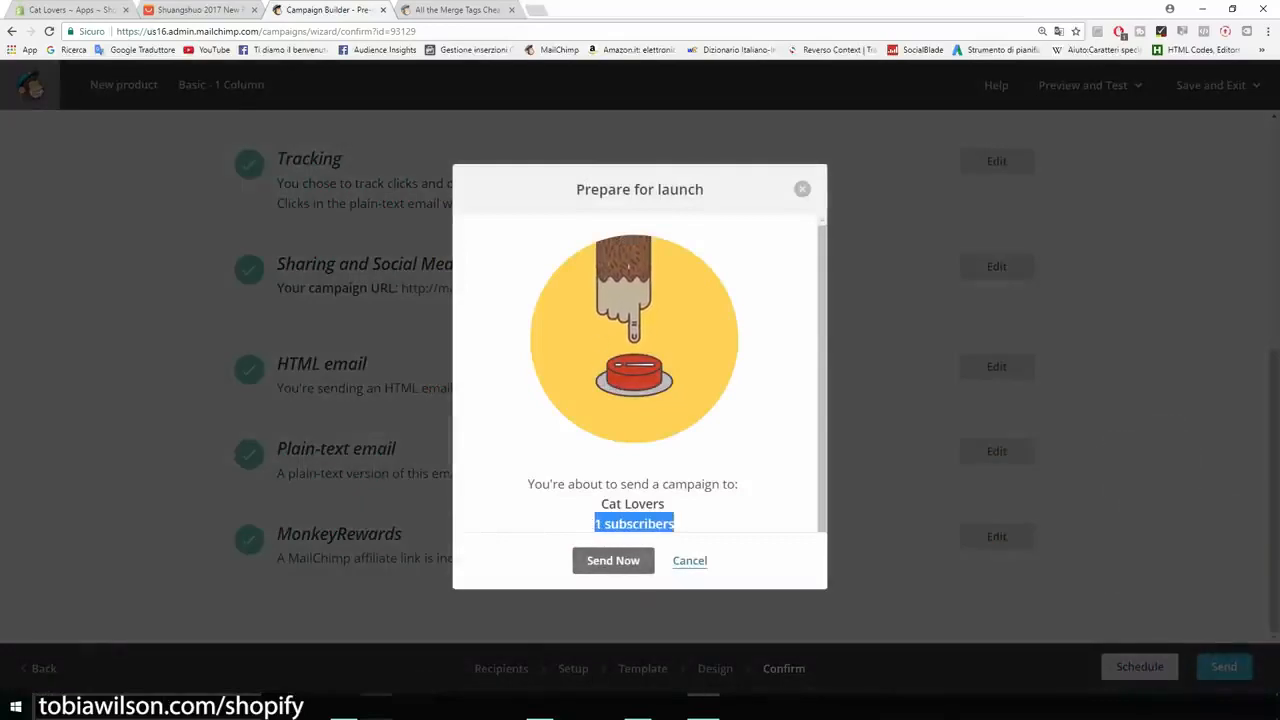
left_click(613, 560)
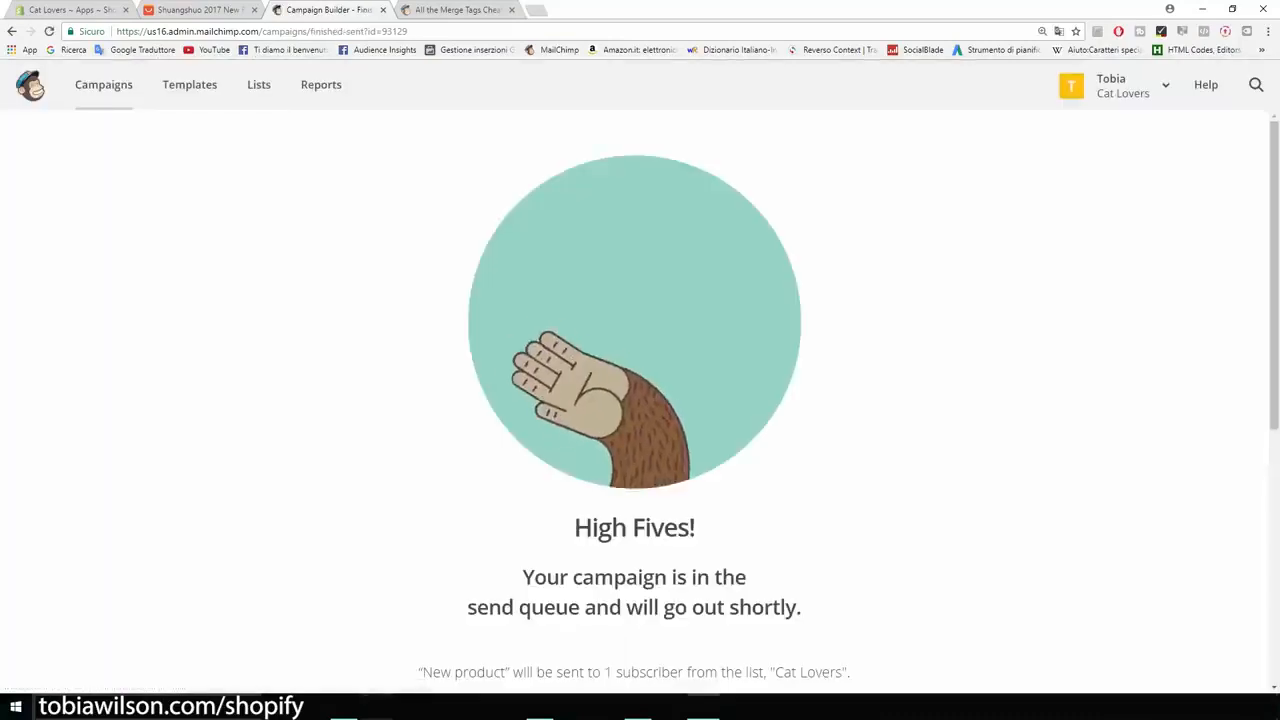
Step: Create an automated "Welcome new subscribers" email campaign named "Welcome message" for the Cat Lovers list
scroll(640, 400, "down", 5)
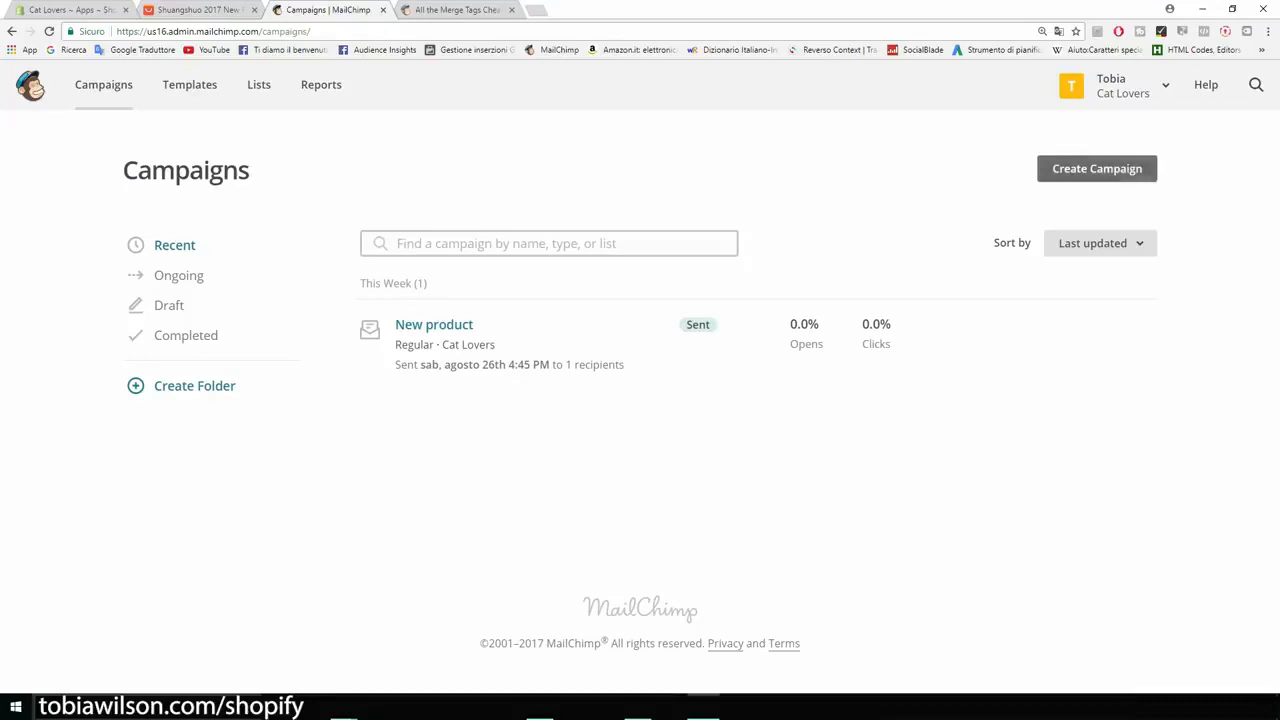
left_click(1097, 168)
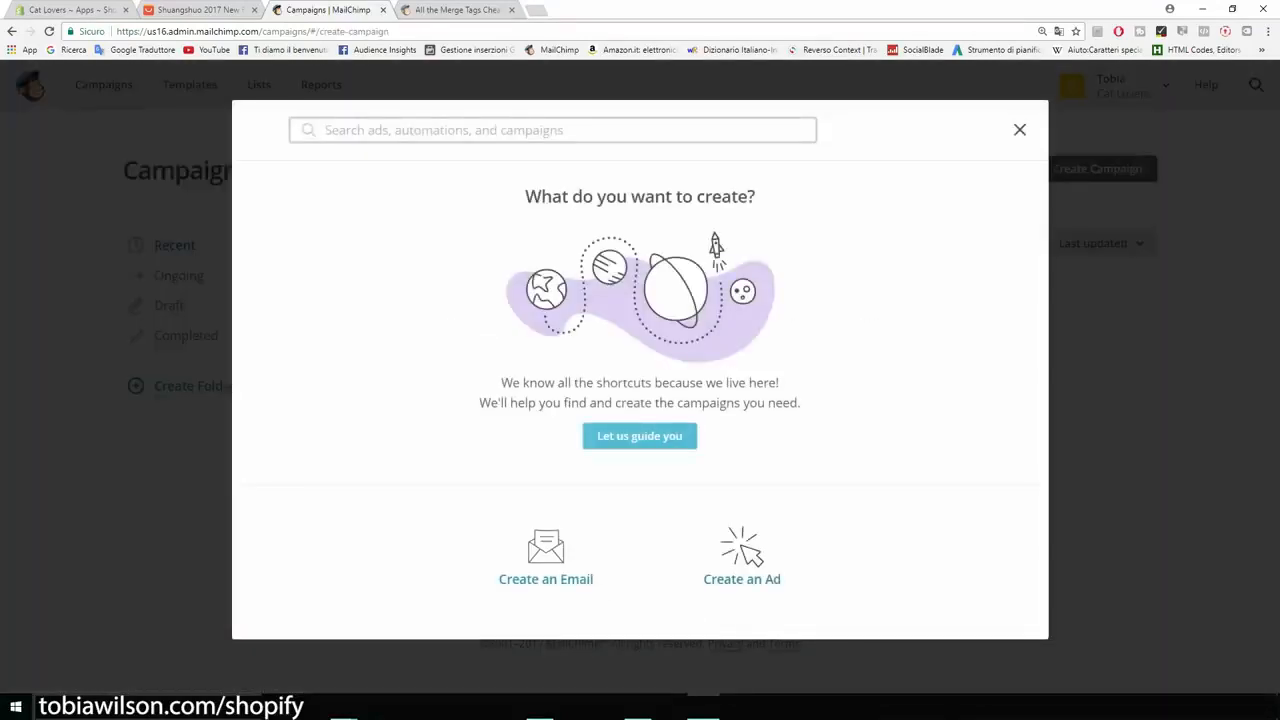
left_click(546, 558)
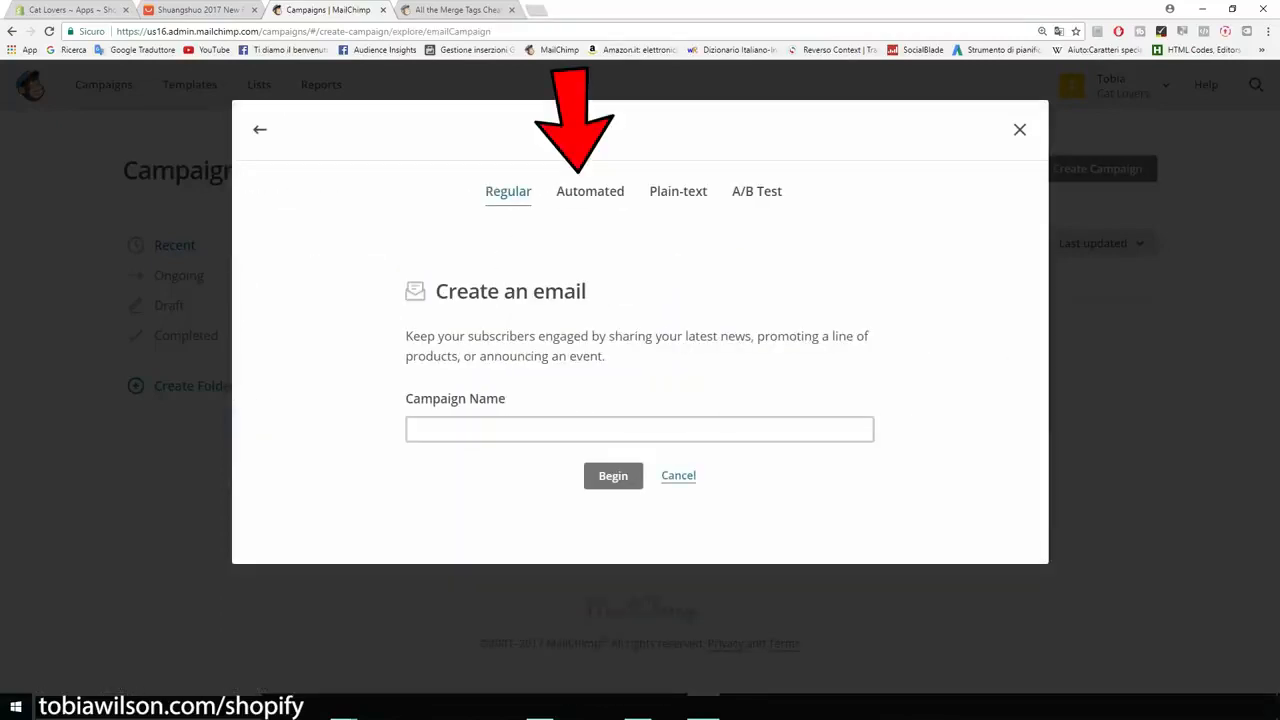
left_click(590, 191)
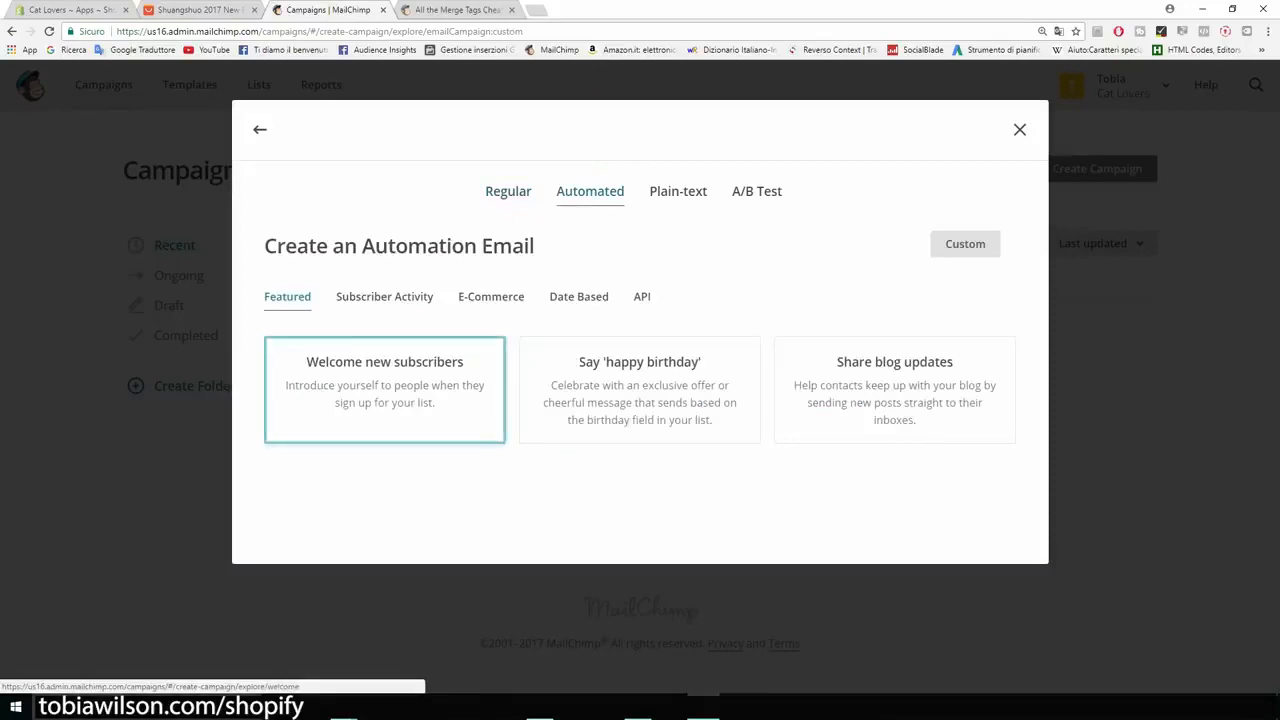
left_click(384, 389)
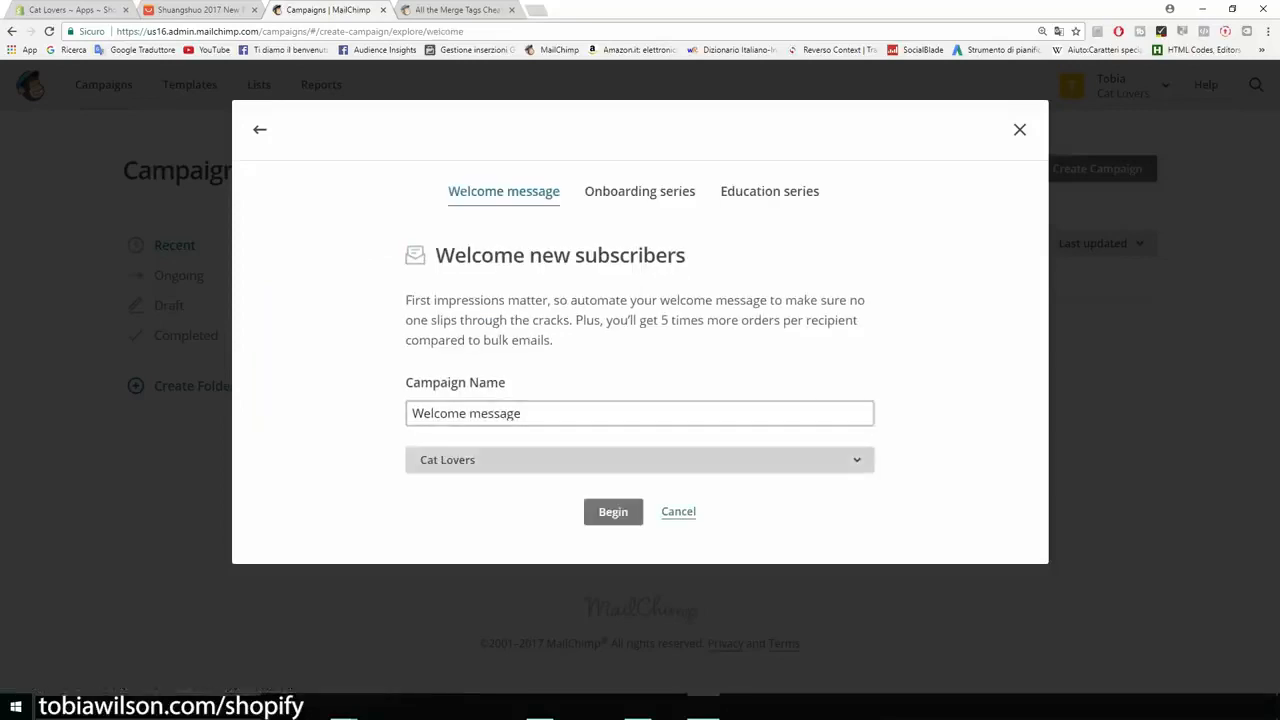
left_click(640, 460)
left_click(640, 538)
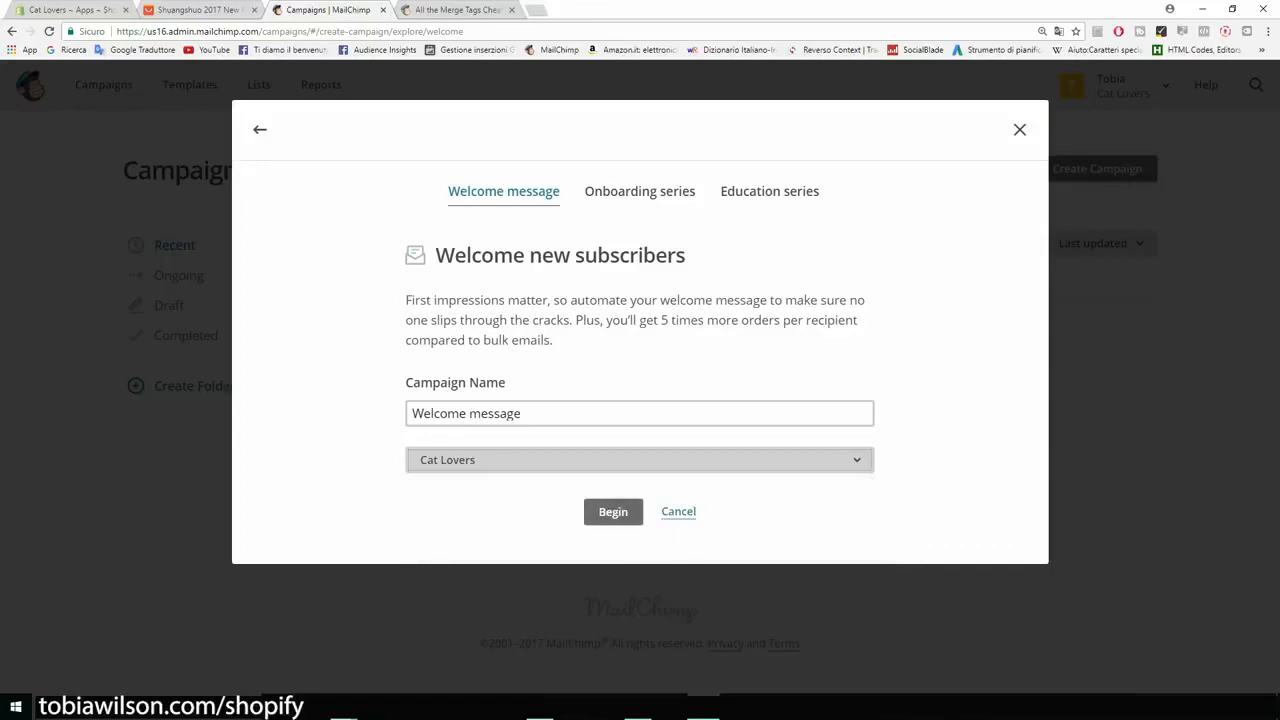
left_click(613, 511)
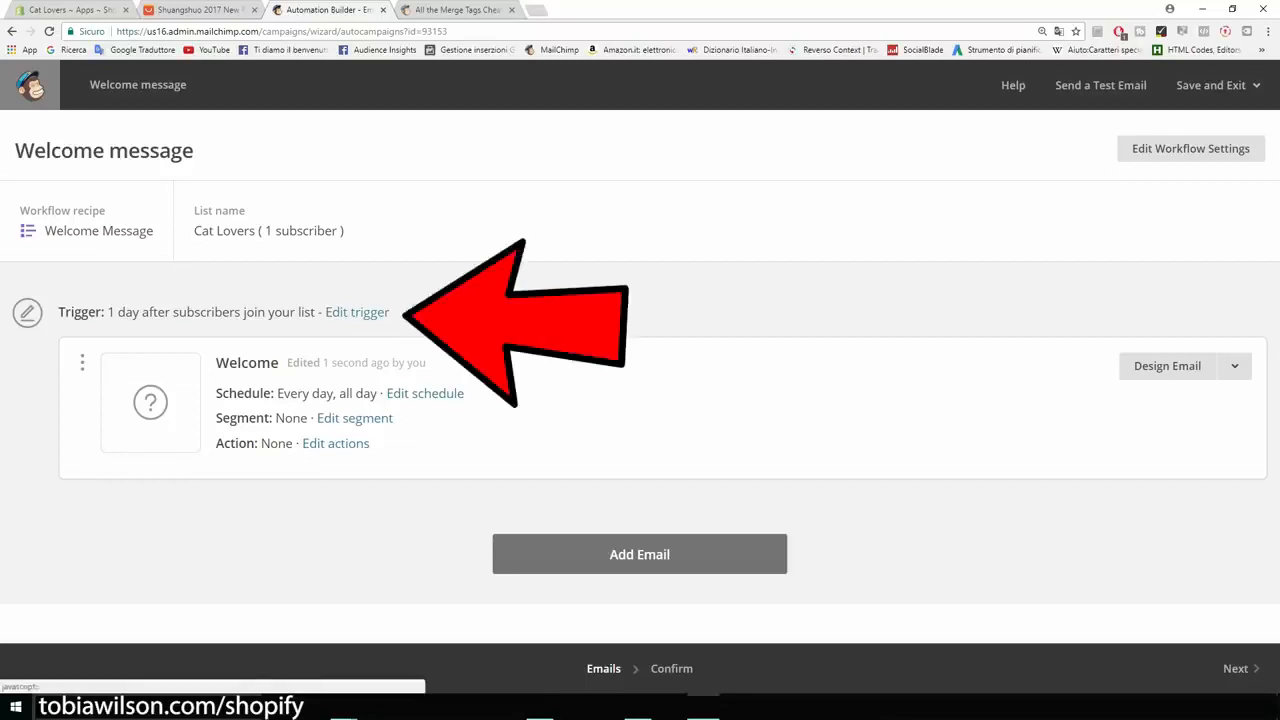
Step: Set the Welcome email's trigger delay to immediately after subscribers join the list and update the trigger
left_click(357, 312)
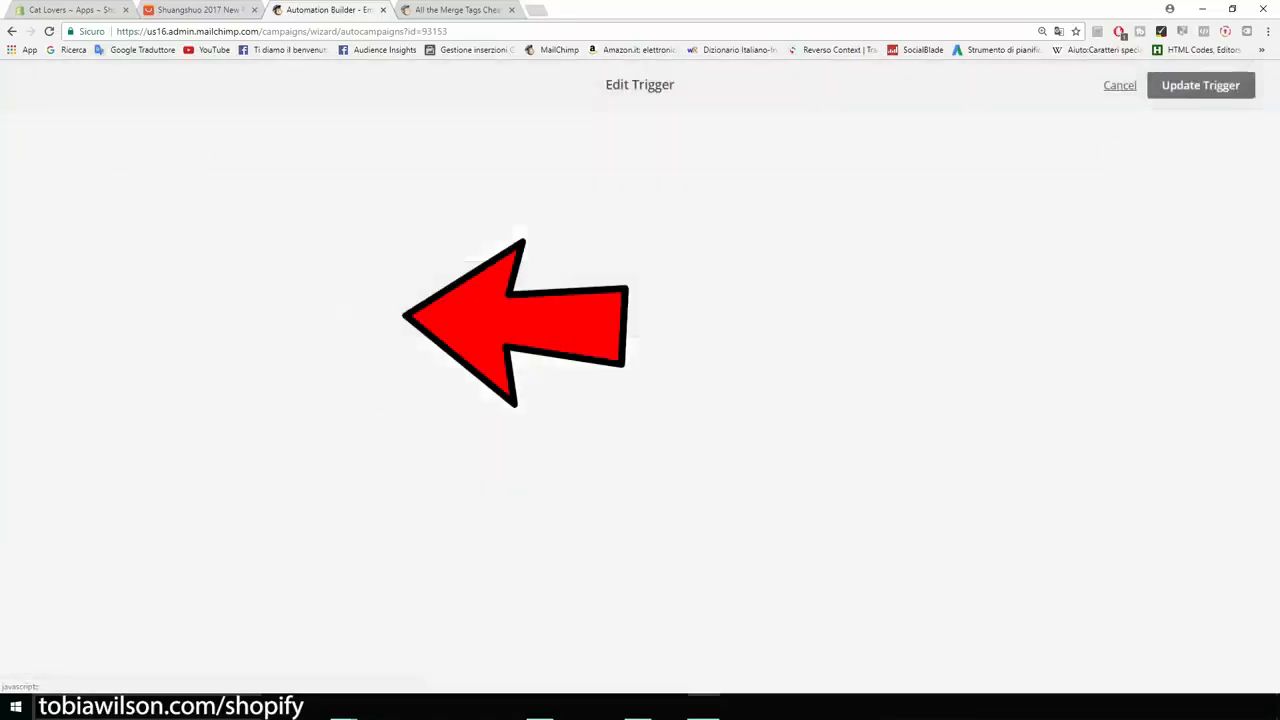
left_click(222, 311)
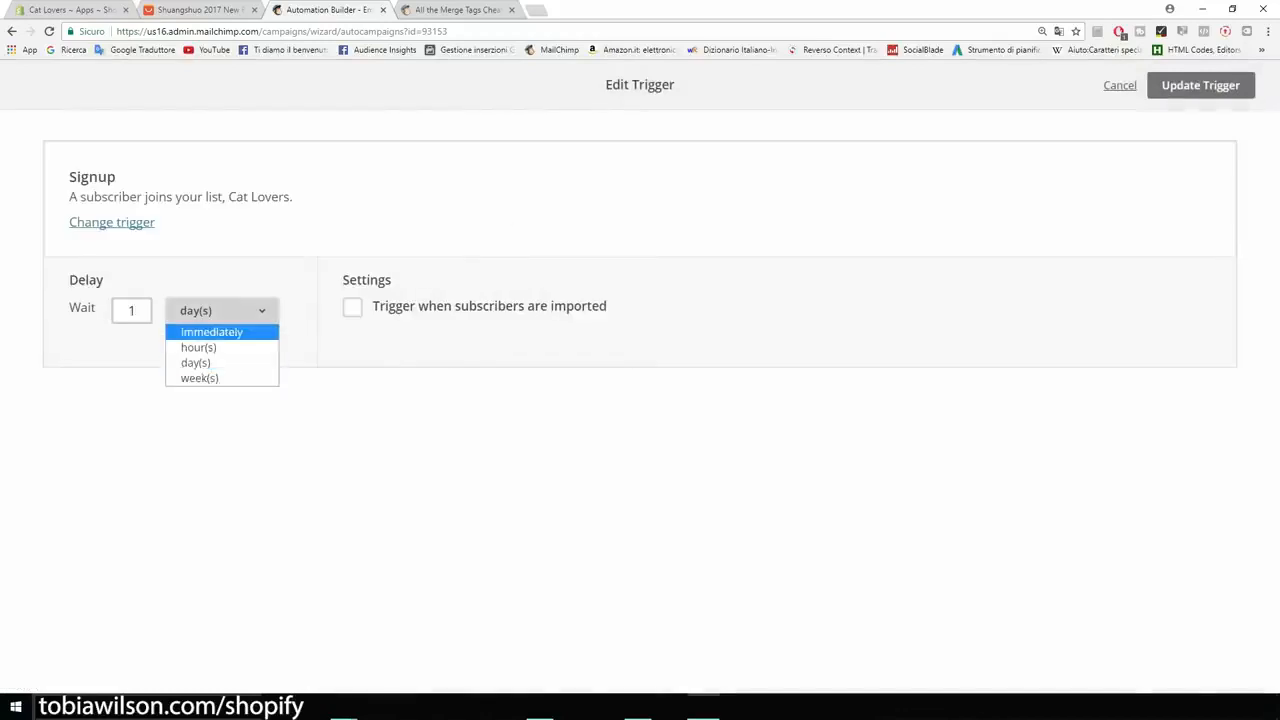
left_click(212, 331)
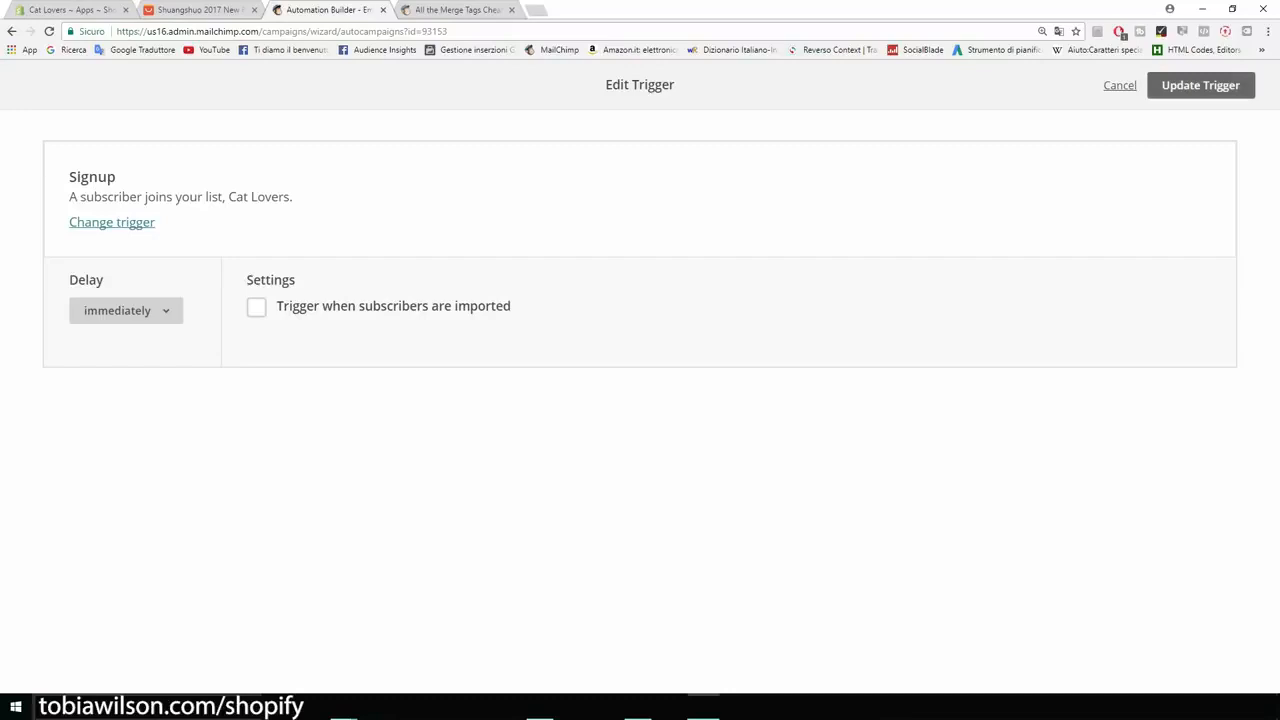
left_click(1200, 85)
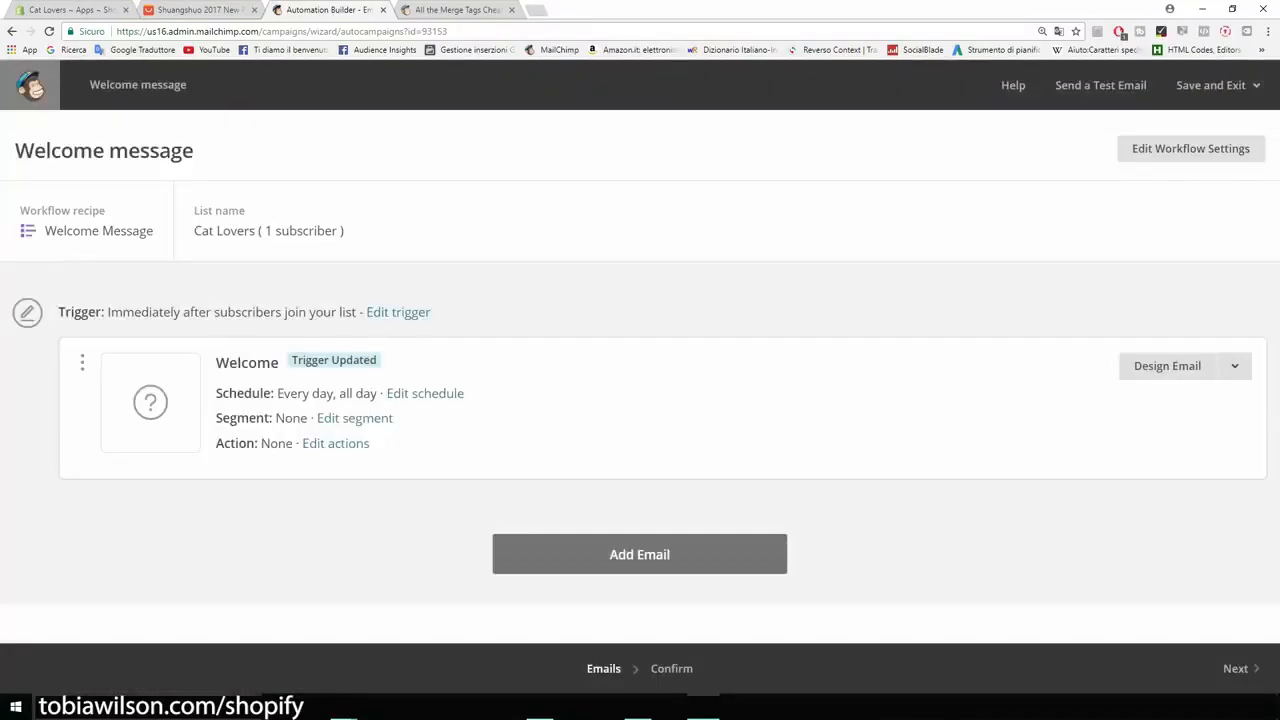
Step: Add a second email to the workflow and update its trigger with a delay of 1 day after the previous email
left_click(640, 554)
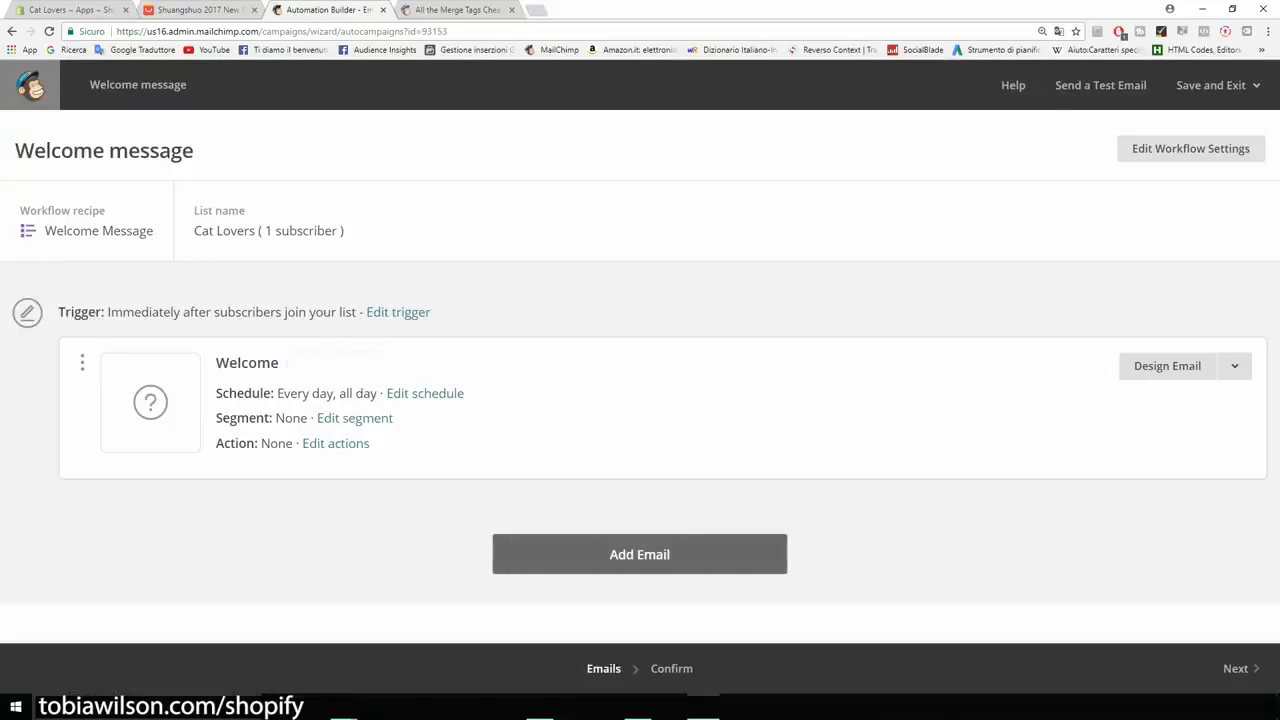
scroll(640, 380, "down", 2)
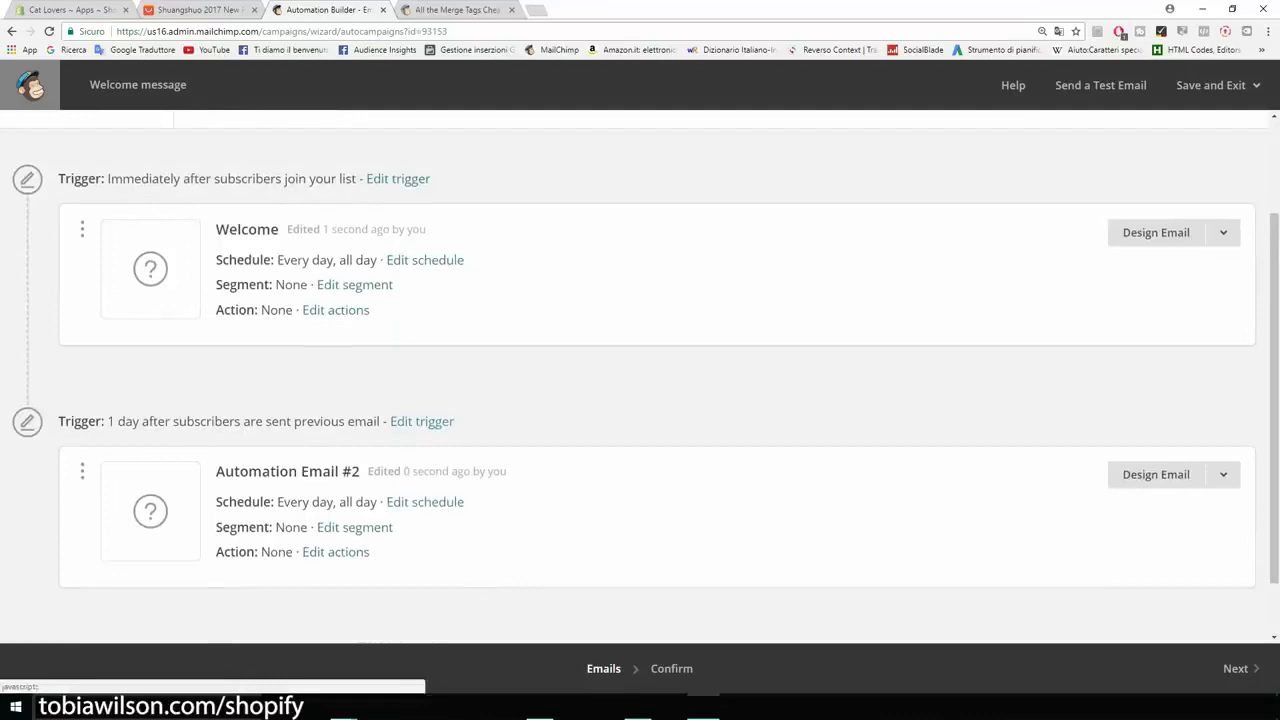
left_click(422, 422)
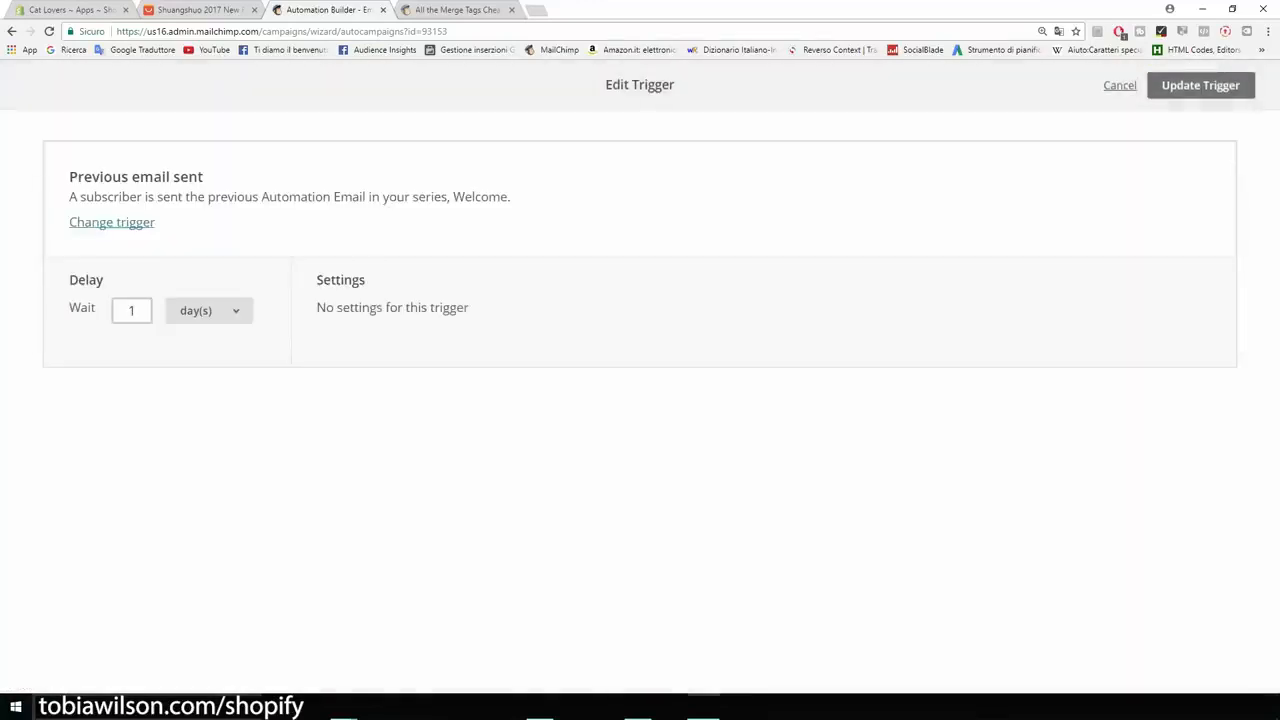
left_click(209, 310)
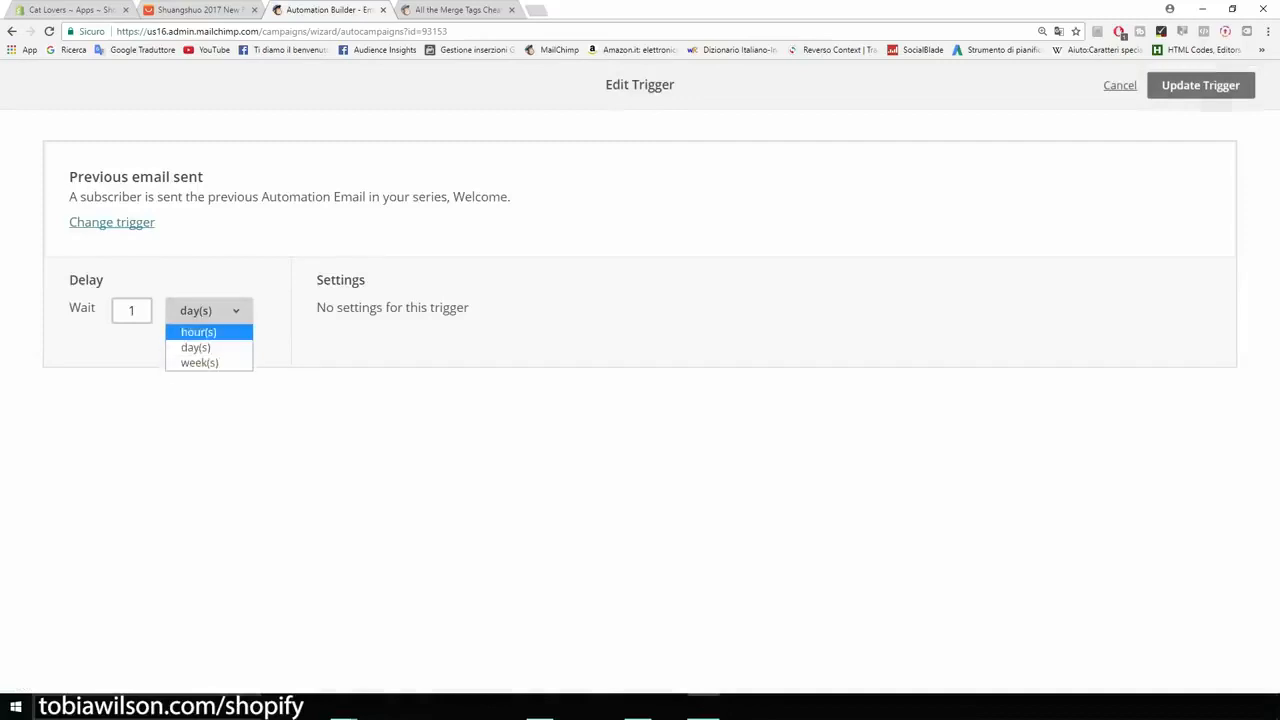
left_click(1200, 85)
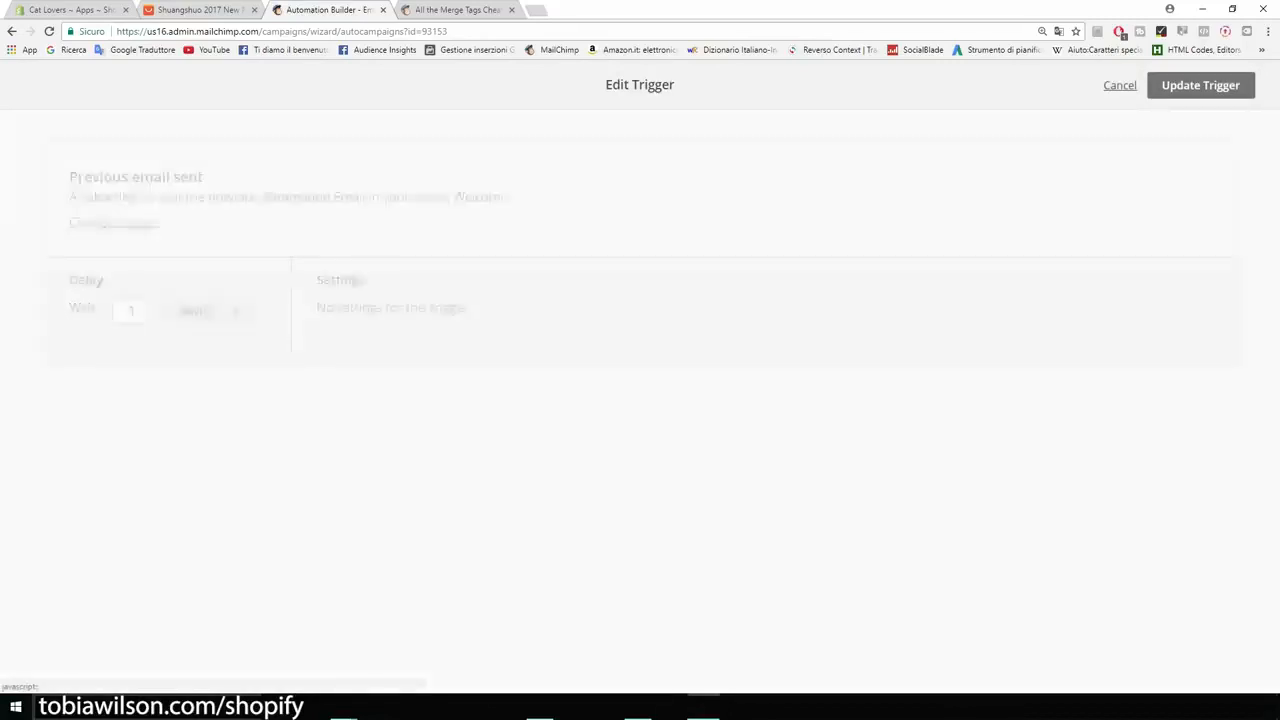
Step: Add a third email to the end of the Welcome message workflow
scroll(640, 400, "down", 1)
left_click(634, 594)
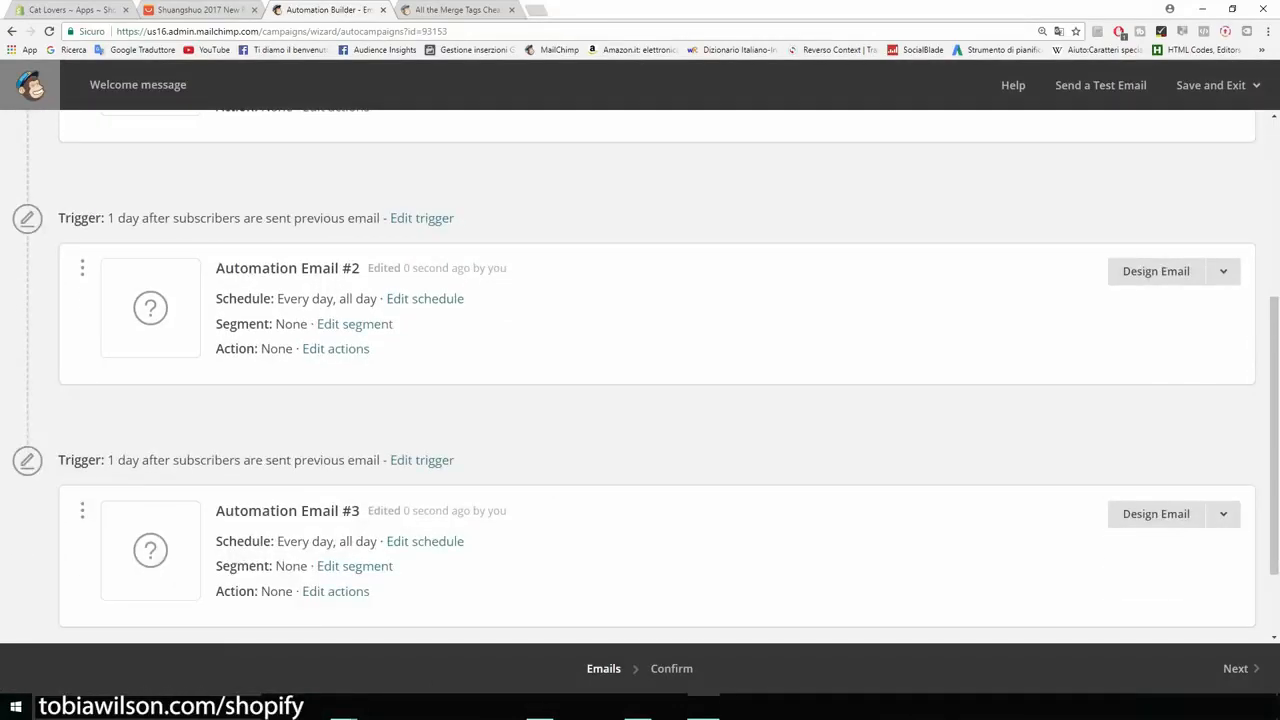
scroll(640, 380, "up", 3)
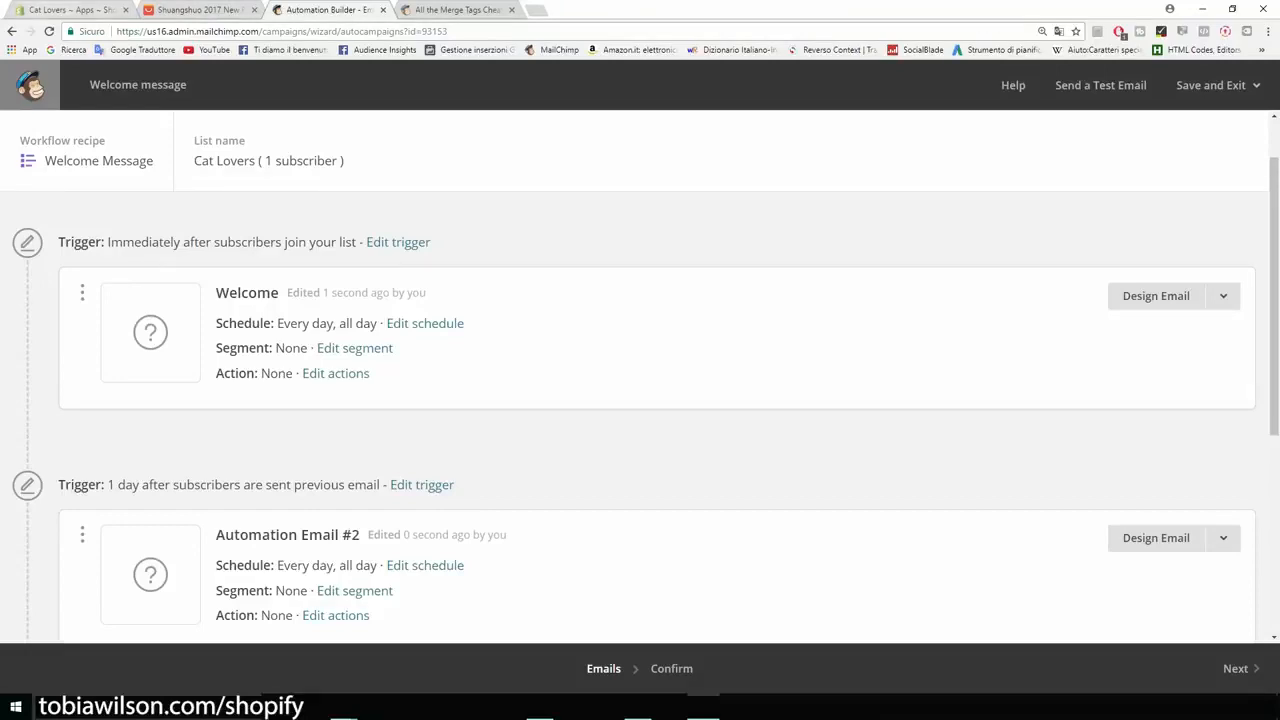
Step: Open the Oberlo app from the Cat Lovers store's installed apps in Shopify and browse its product search page
left_click(48, 9)
left_click(57, 670)
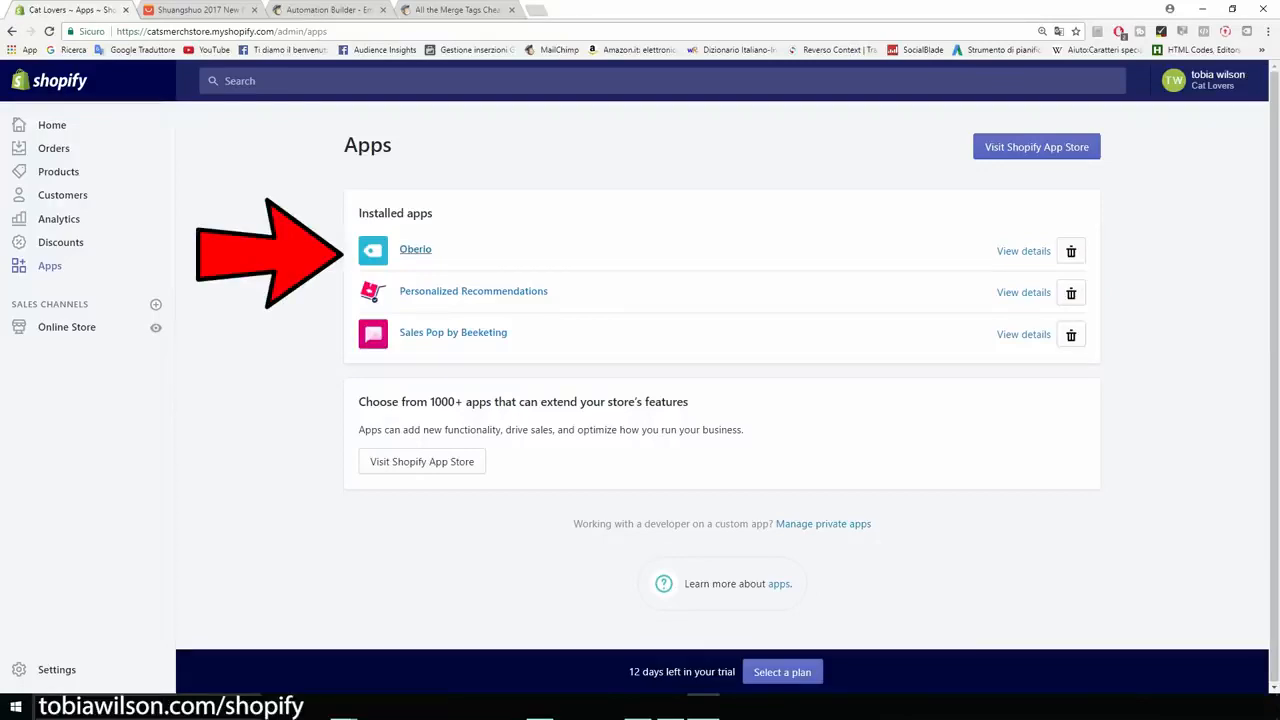
left_click(415, 249)
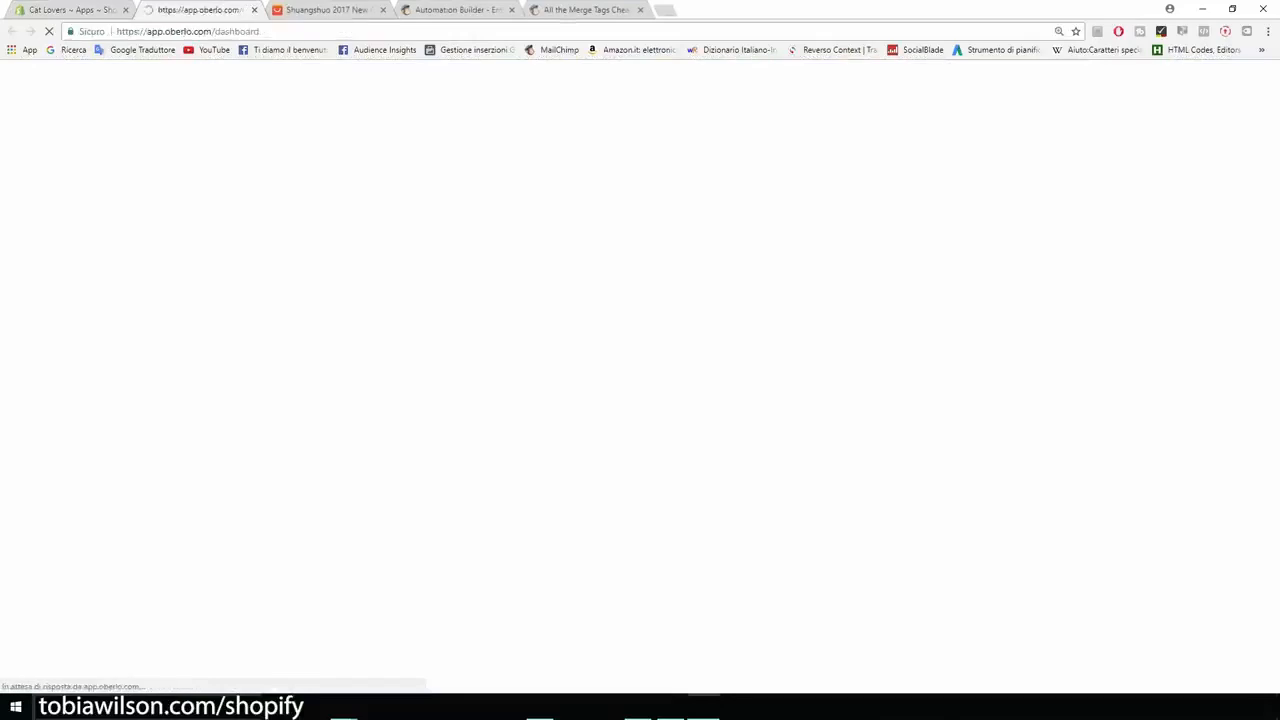
mouse_move(25, 191)
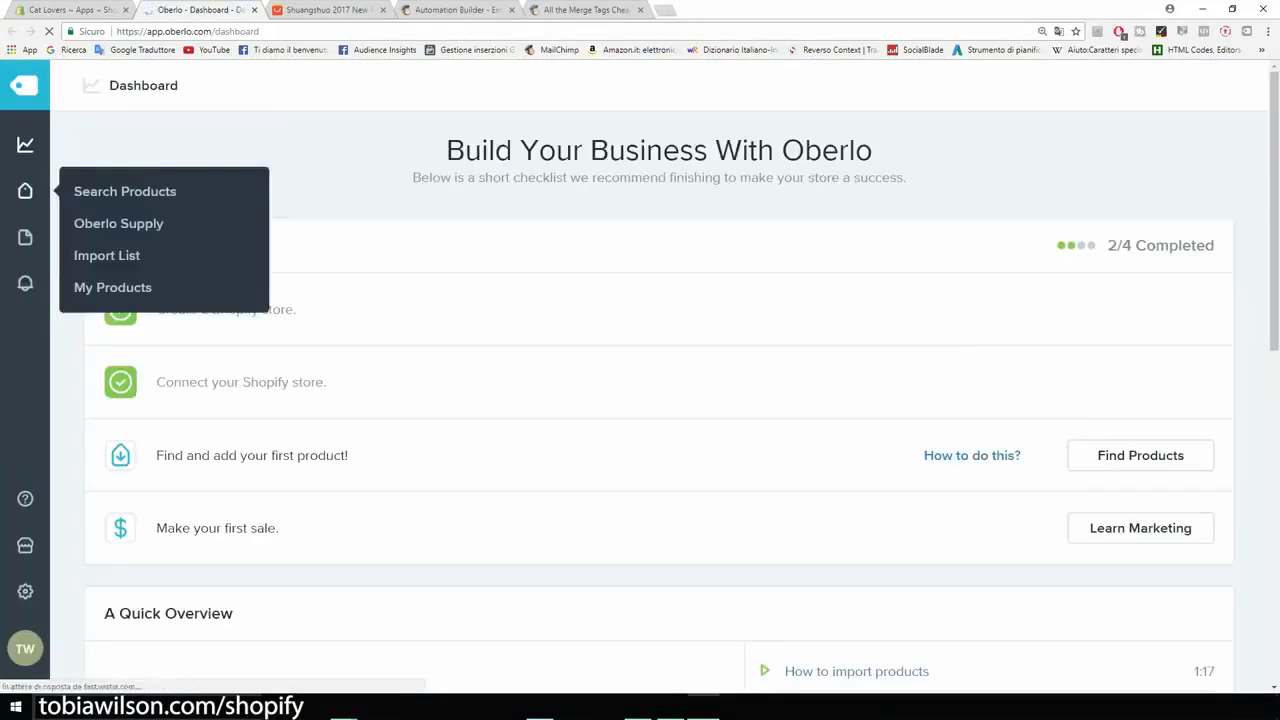
key("ctrl+plus")
key("ctrl+plus")
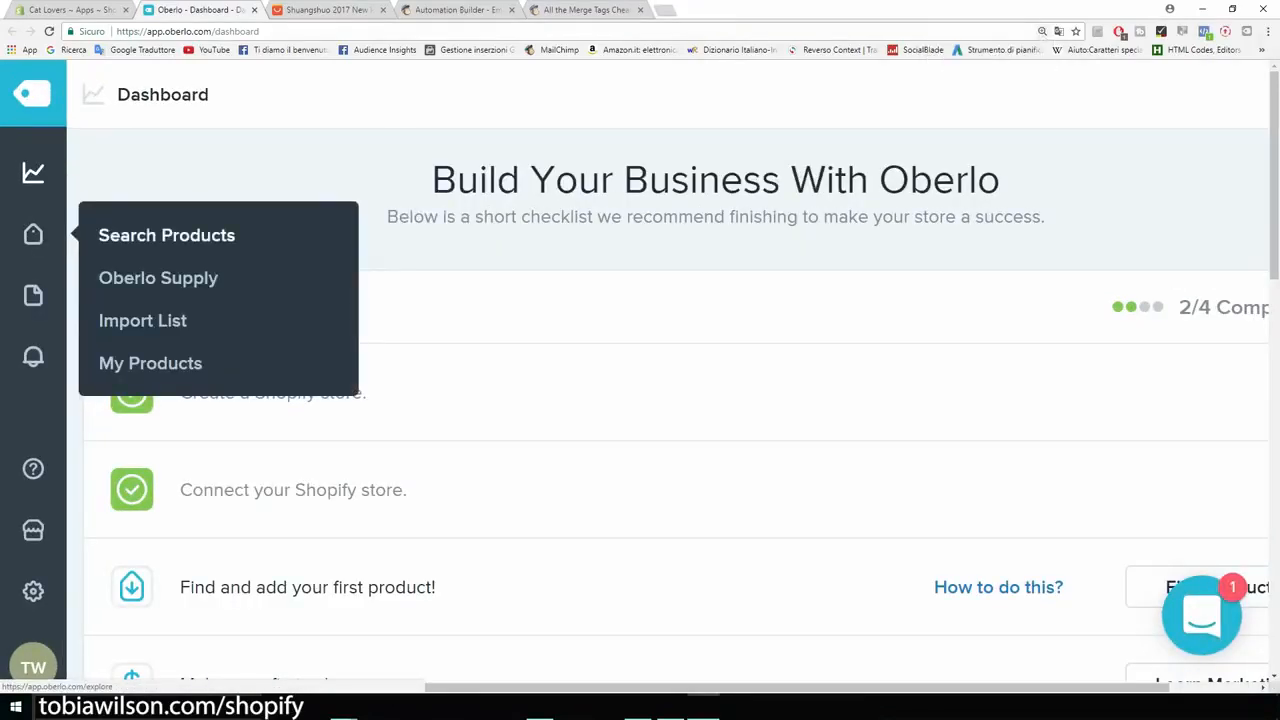
left_click(166, 235)
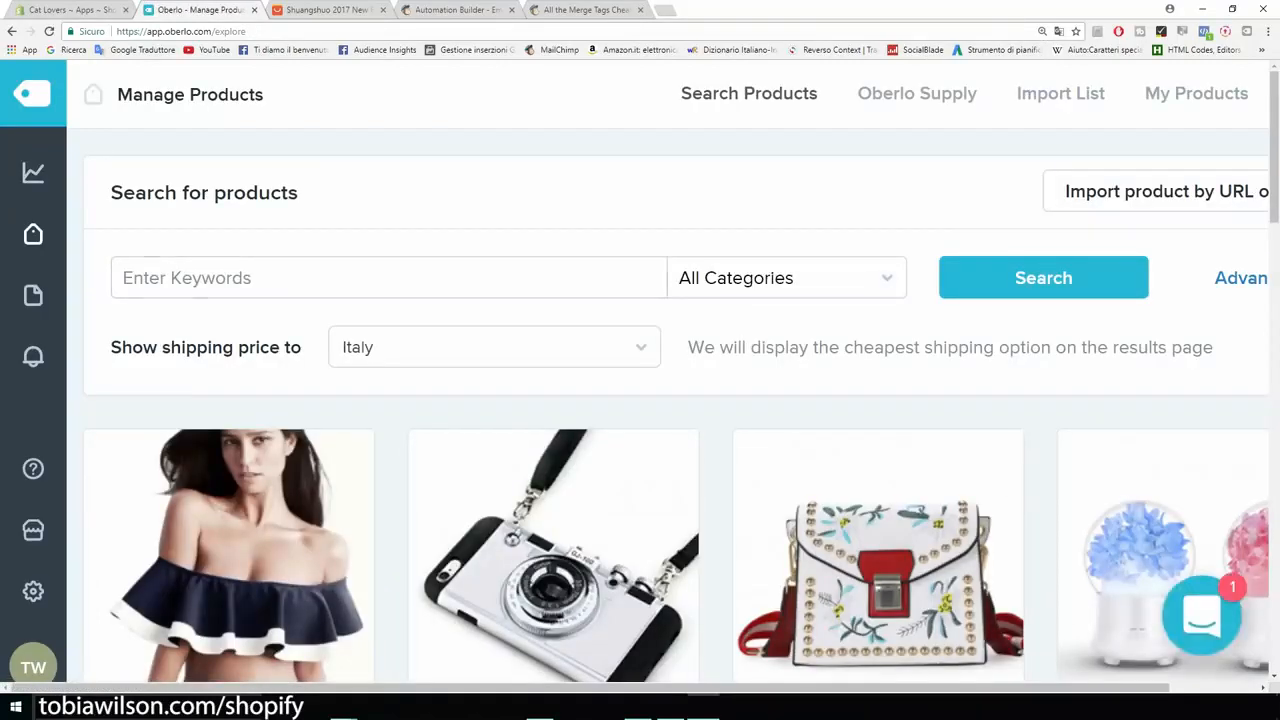
key("ctrl+minus")
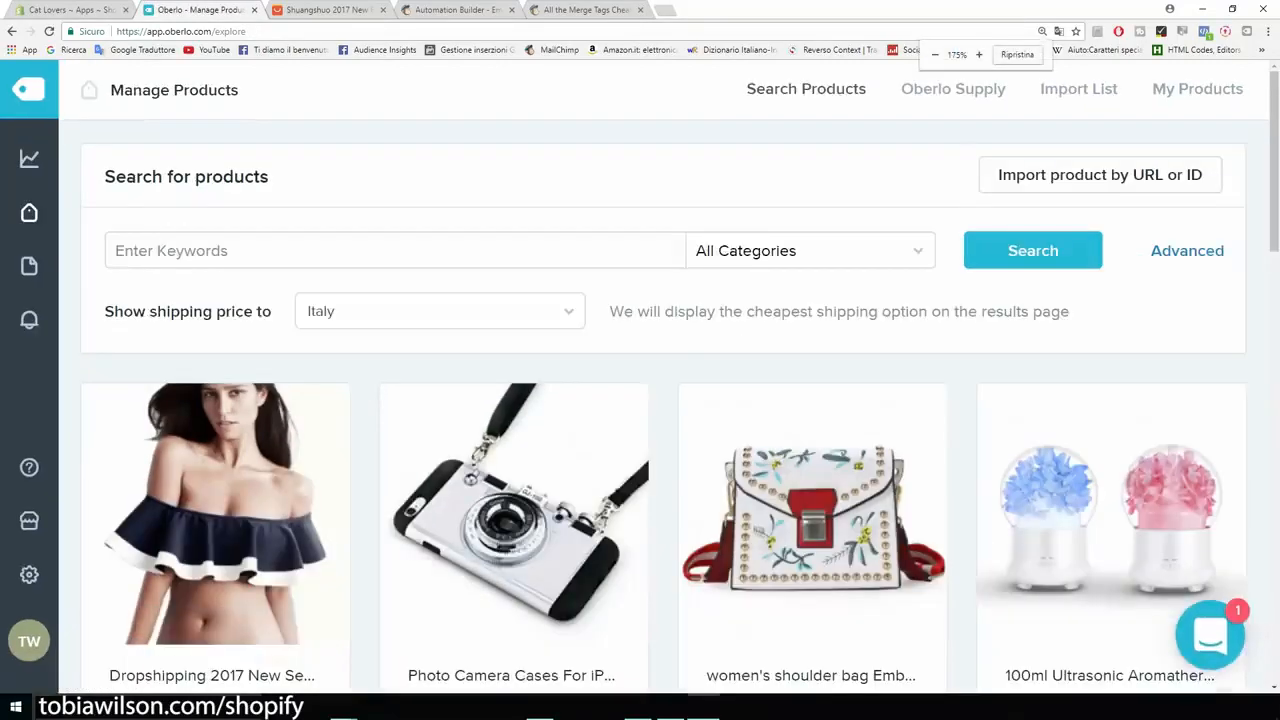
scroll(680, 400, "down", 1)
scroll(640, 400, "down", 2)
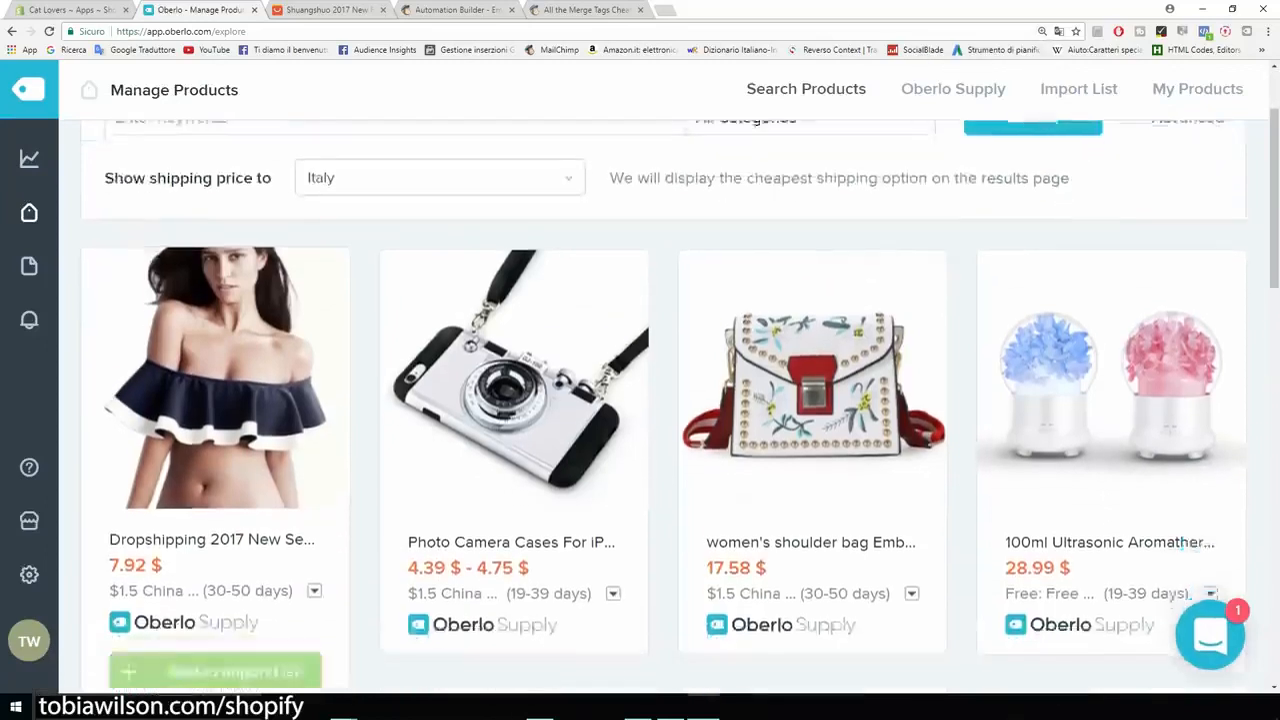
scroll(640, 400, "up", 2)
scroll(640, 400, "up", 1)
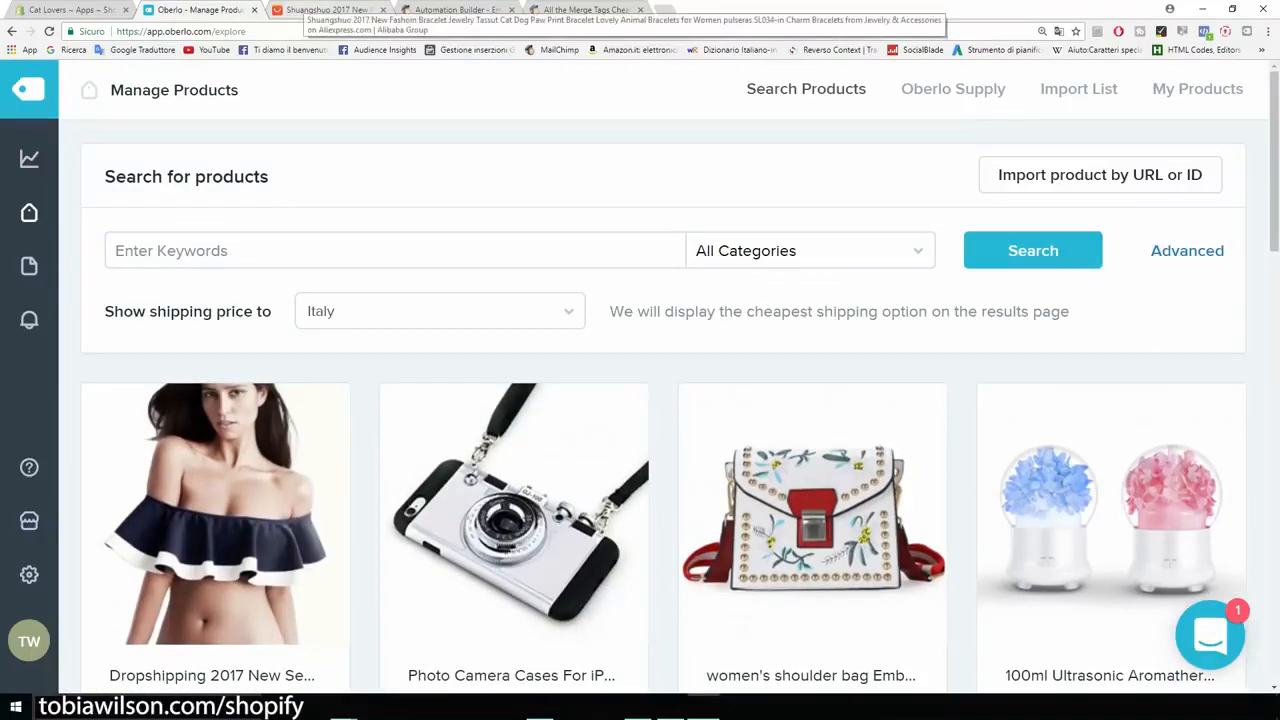
Step: Switch to the AliExpress paw print bracelet page, import the product into Oberlo and open the import list
left_click(328, 10)
scroll(460, 372, "down", 3)
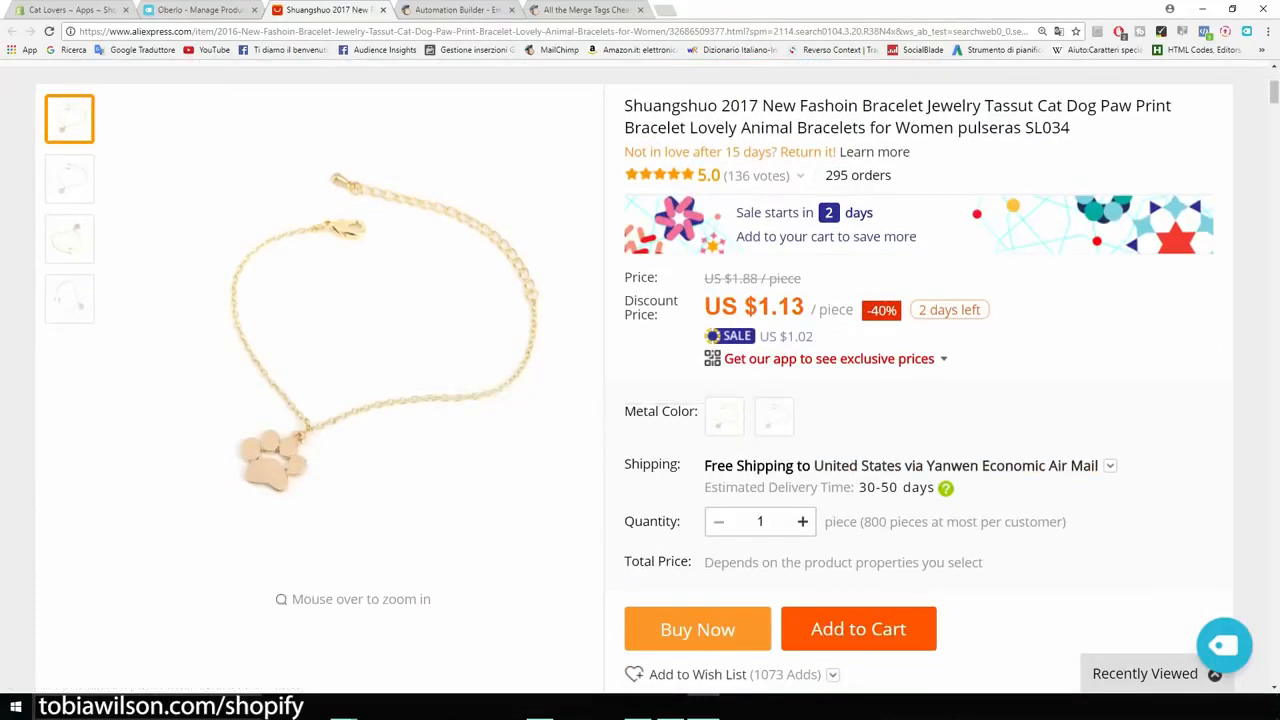
key("ctrl+plus")
key("ctrl+plus")
key("ctrl+plus")
key("ctrl+plus")
key("ctrl+plus")
key("ctrl+plus")
key("ctrl+plus")
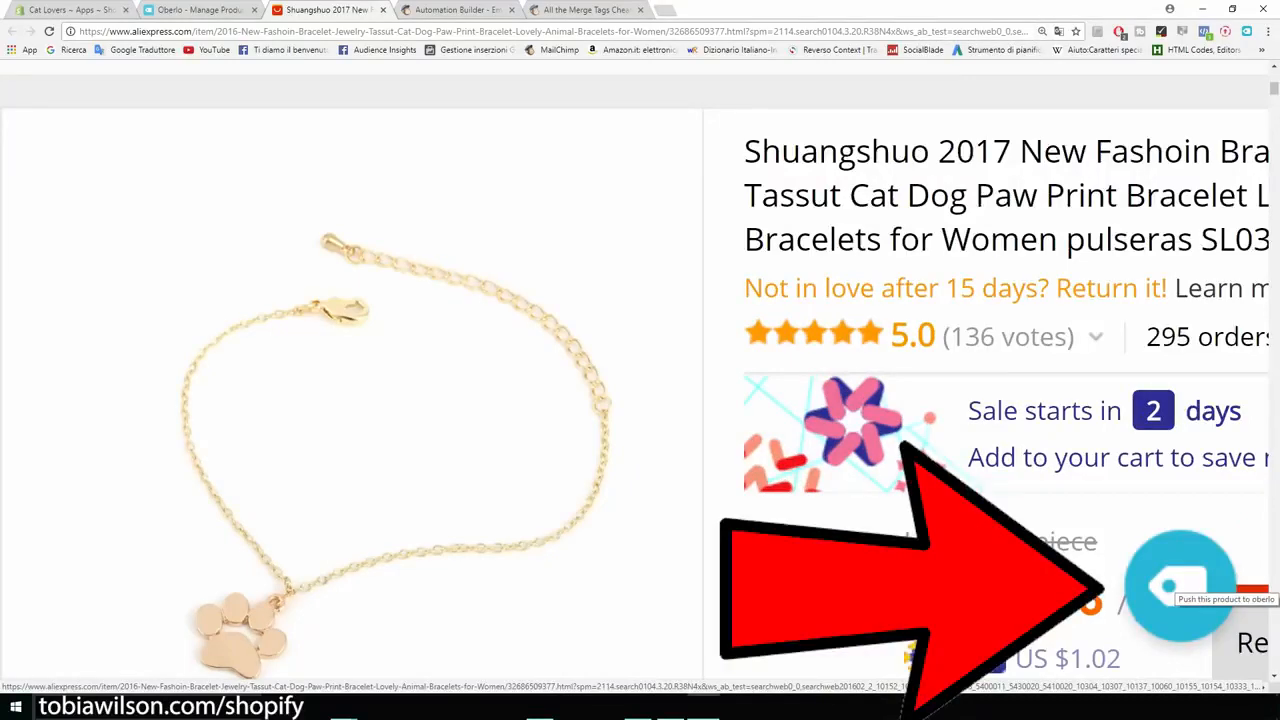
left_click(1178, 588)
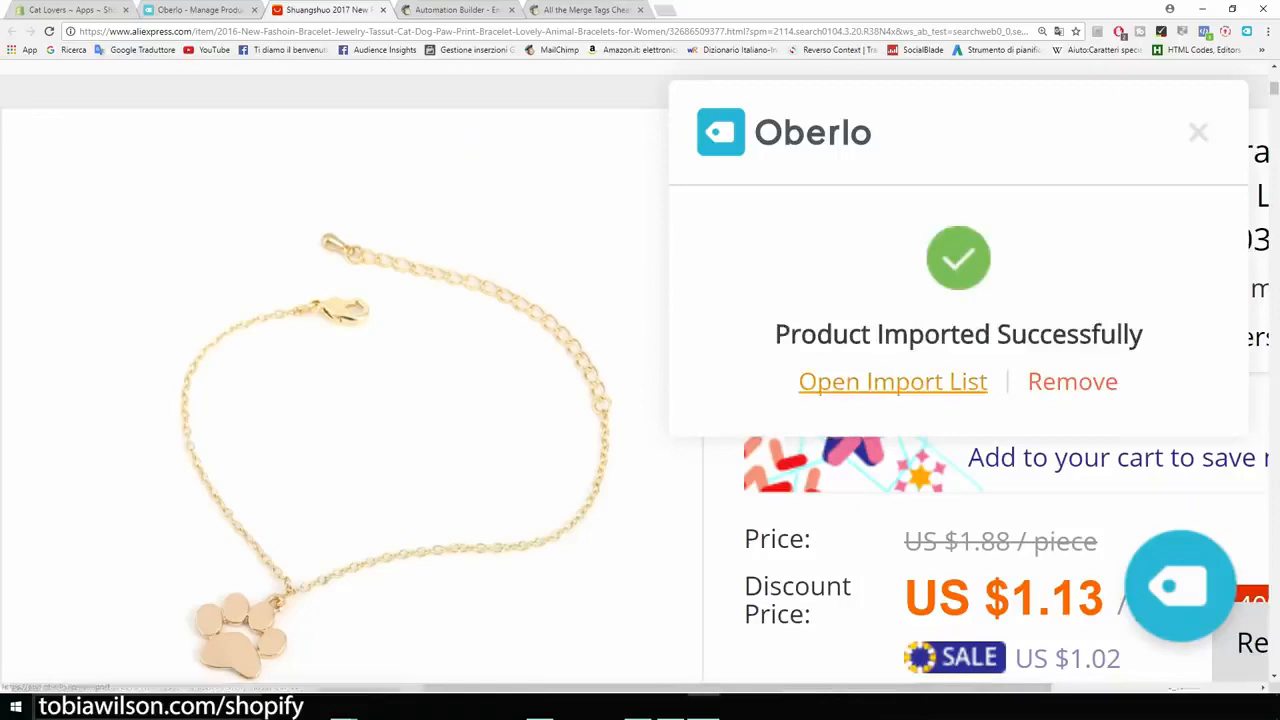
left_click(893, 381)
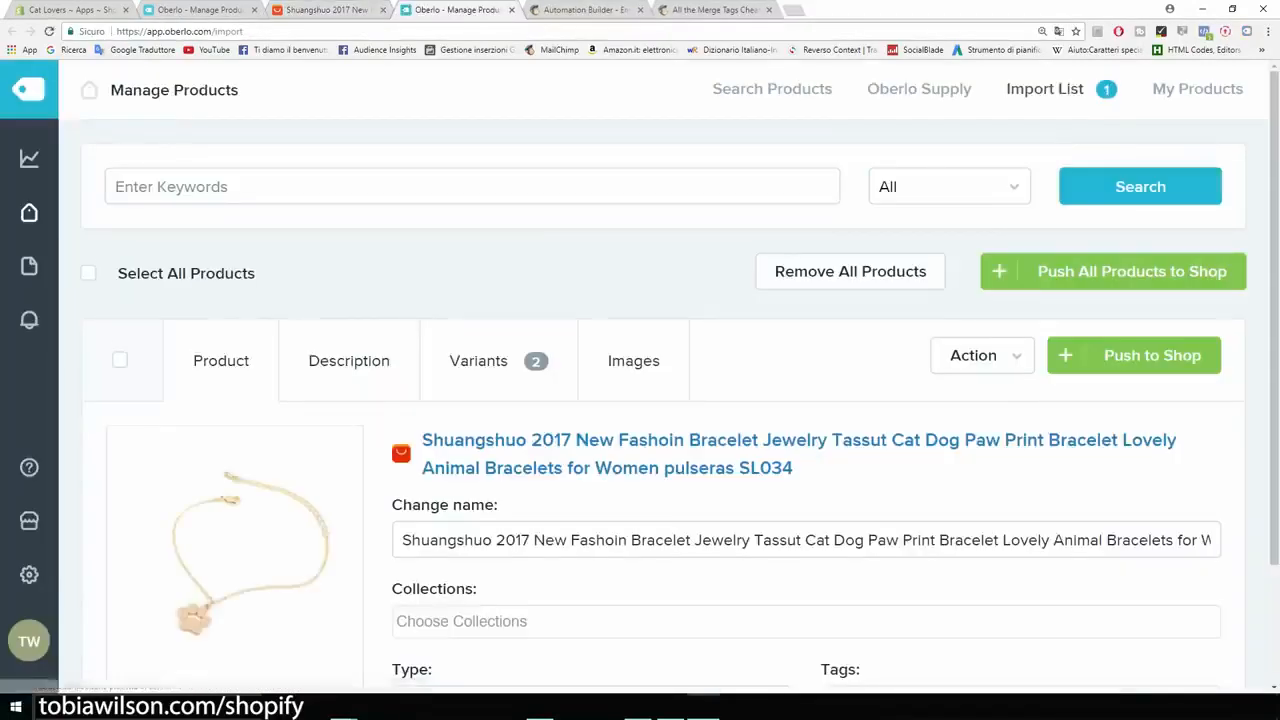
Step: Trim the brand, model code and surplus words from the imported product's name, leaving "Bracelet Cat Paw Print for Women"
scroll(470, 360, "down", 1)
scroll(640, 400, "down", 1)
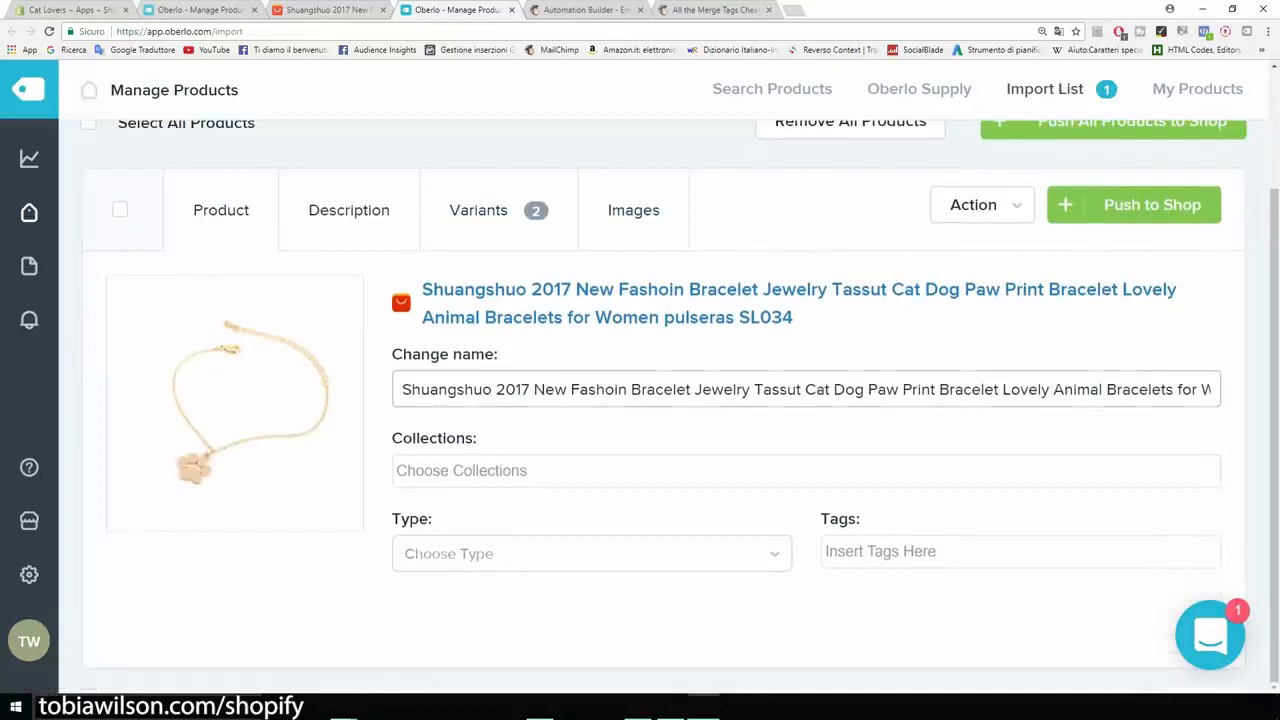
left_click_drag(402, 389, 627, 389)
key("BackSpace")
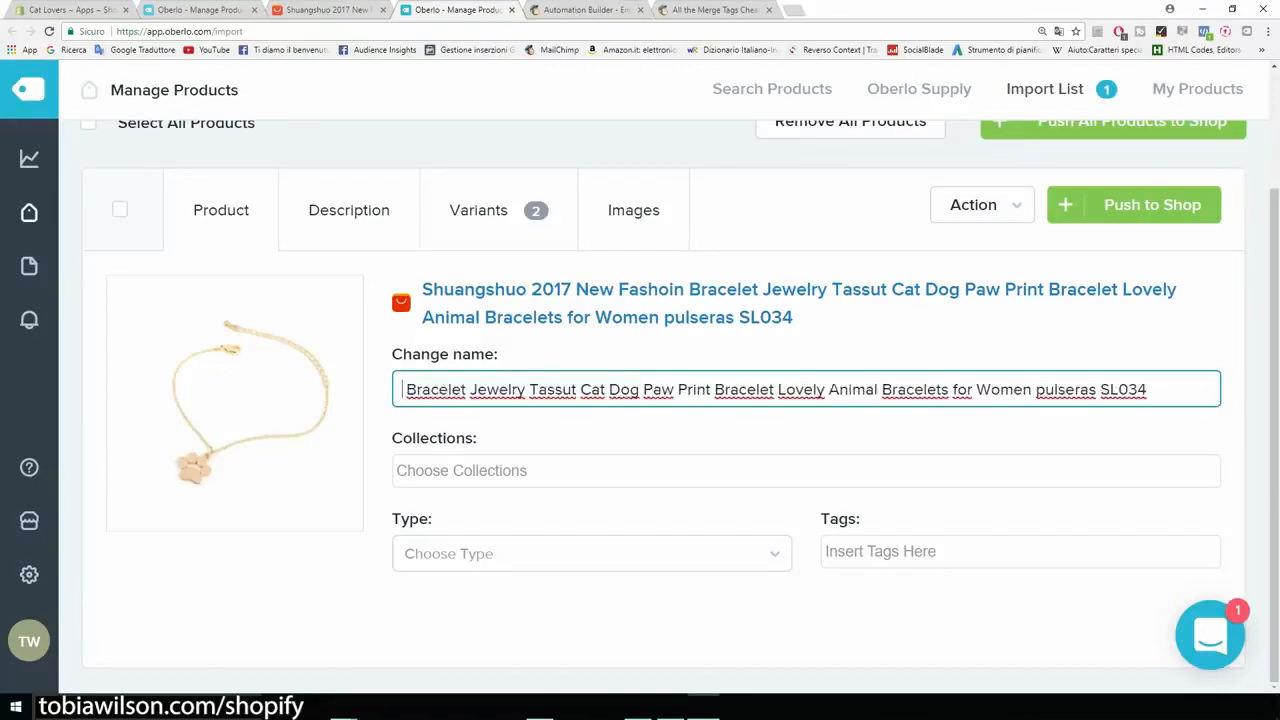
left_click_drag(470, 389, 580, 389)
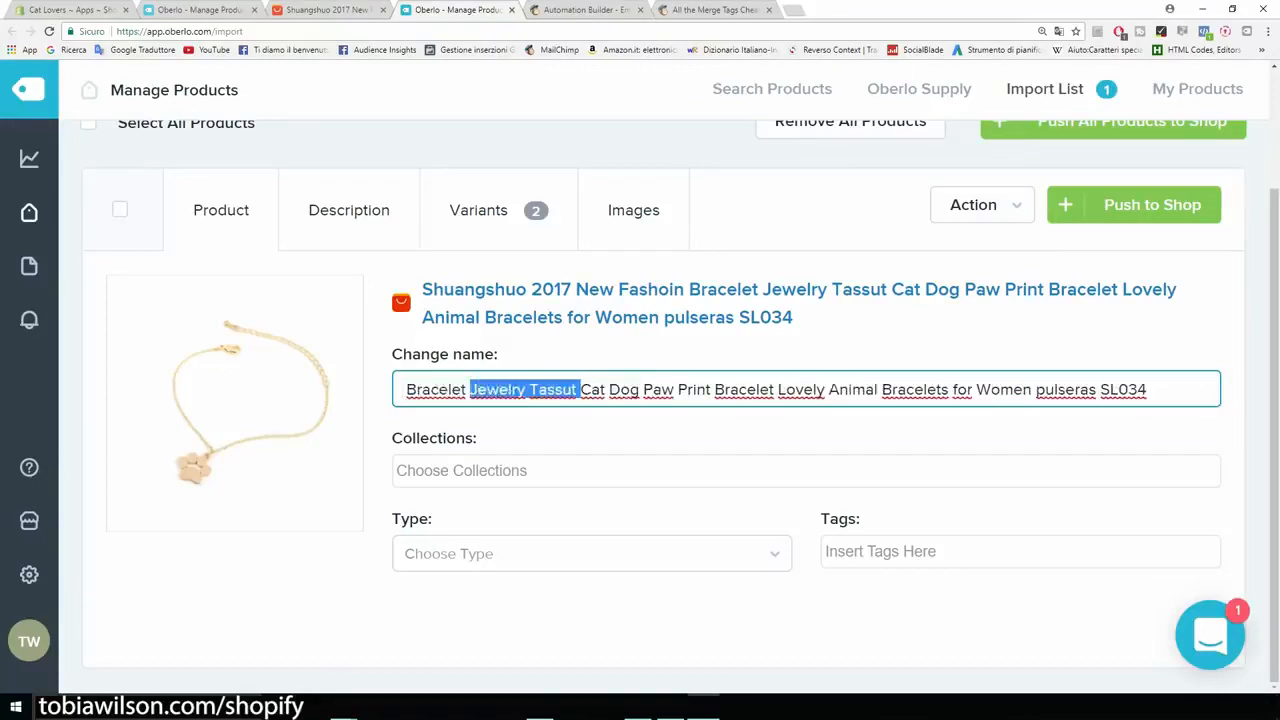
key("BackSpace")
left_click_drag(529, 389, 808, 389)
key("BackSpace")
key("BackSpace")
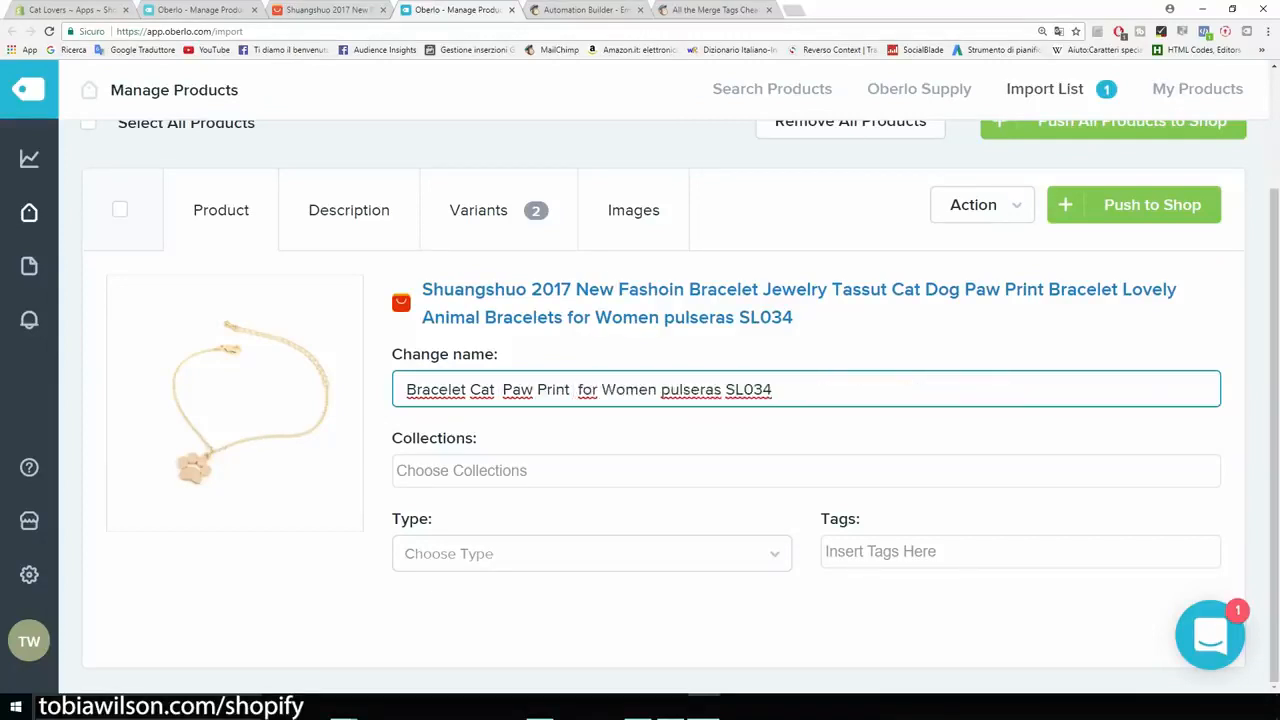
left_click_drag(657, 389, 772, 389)
Step: Remove the extra spaces and the word "Print" and capitalize "For", making the product name "Bracelet Cat Paw For Women"
key("BackSpace")
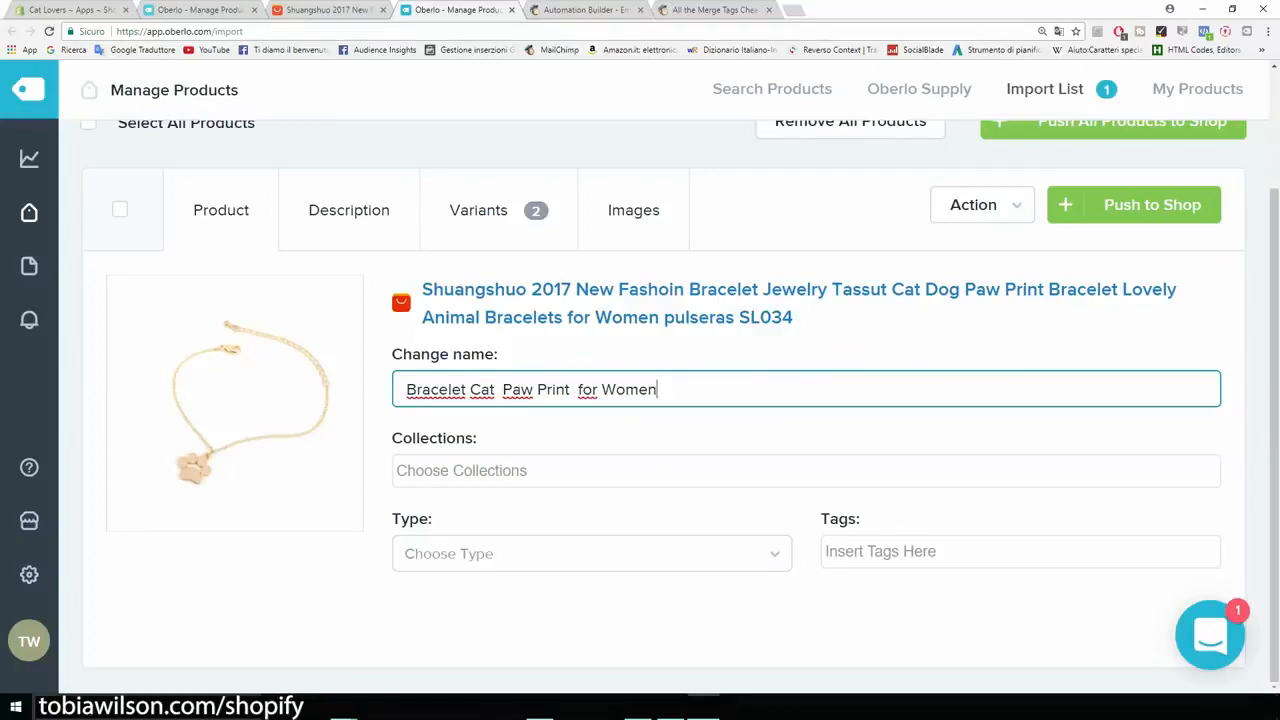
left_click(577, 389)
key("BackSpace")
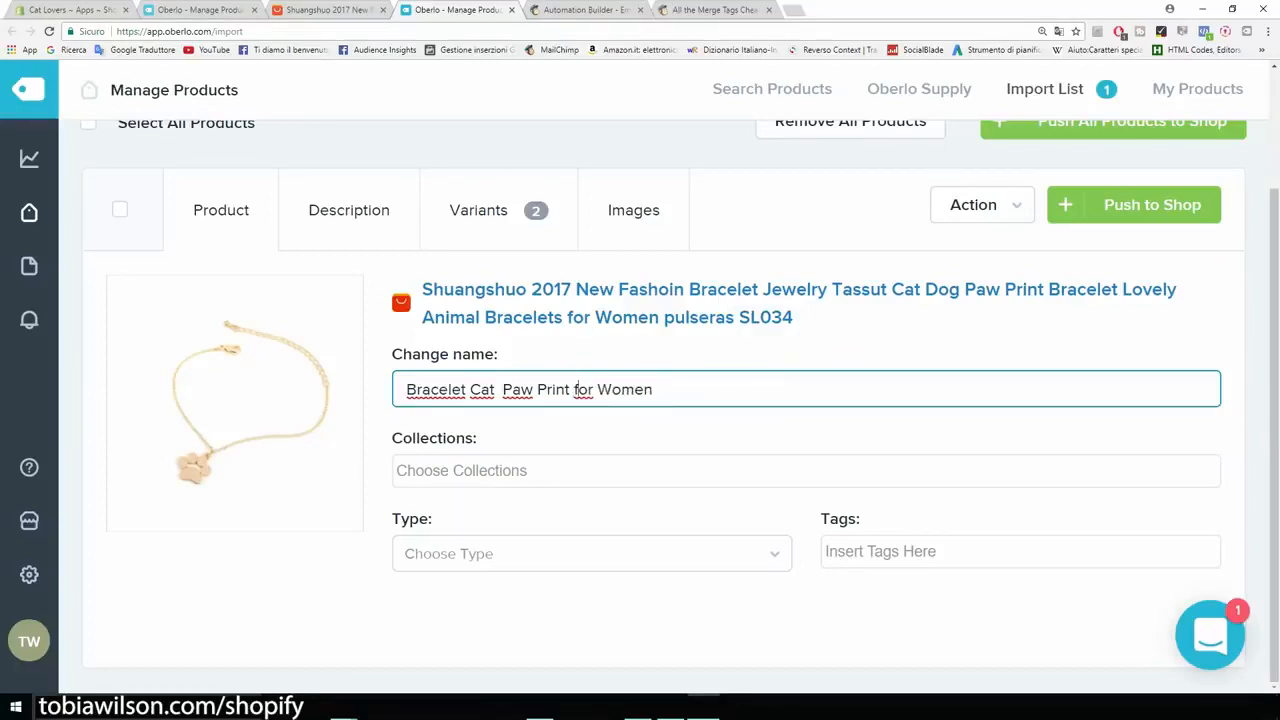
key("Delete")
type("F")
left_click(503, 389)
key("BackSpace")
left_click_drag(566, 389, 533, 389)
key("BackSpace")
key("BackSpace")
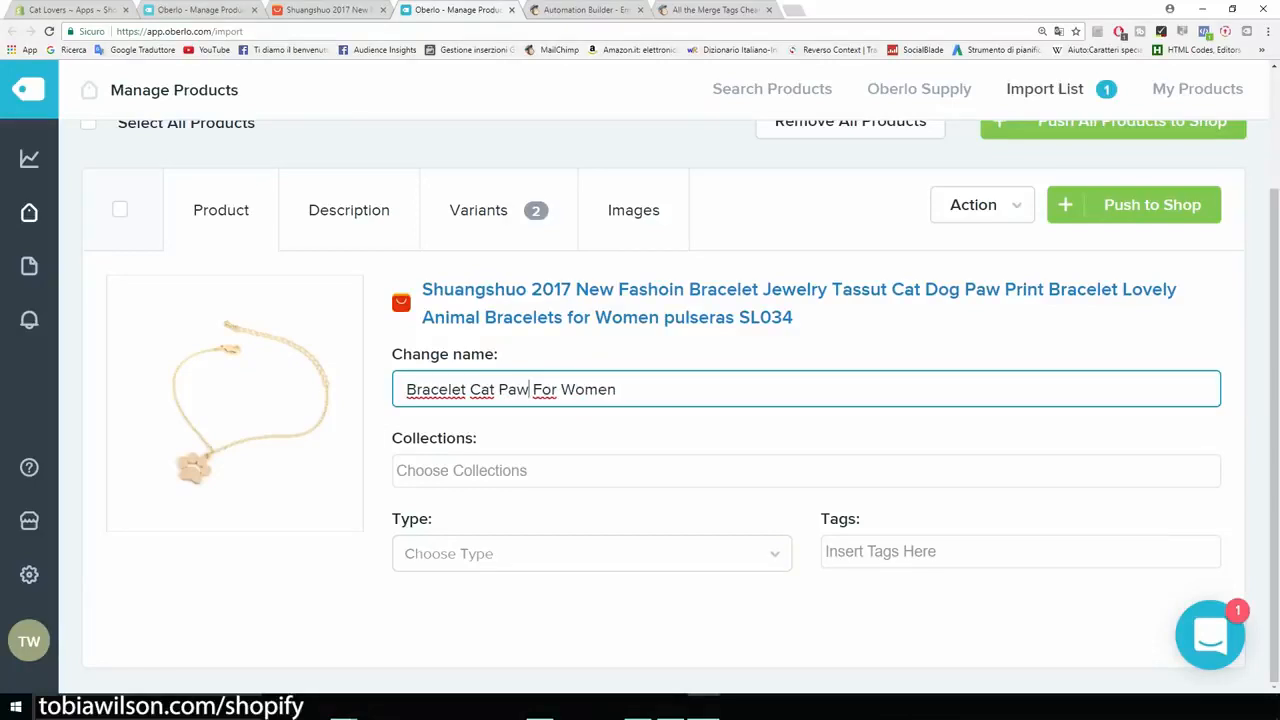
Step: Assign the bracelet to the Home page collection and add "bracelet" as its product type
left_click(530, 471)
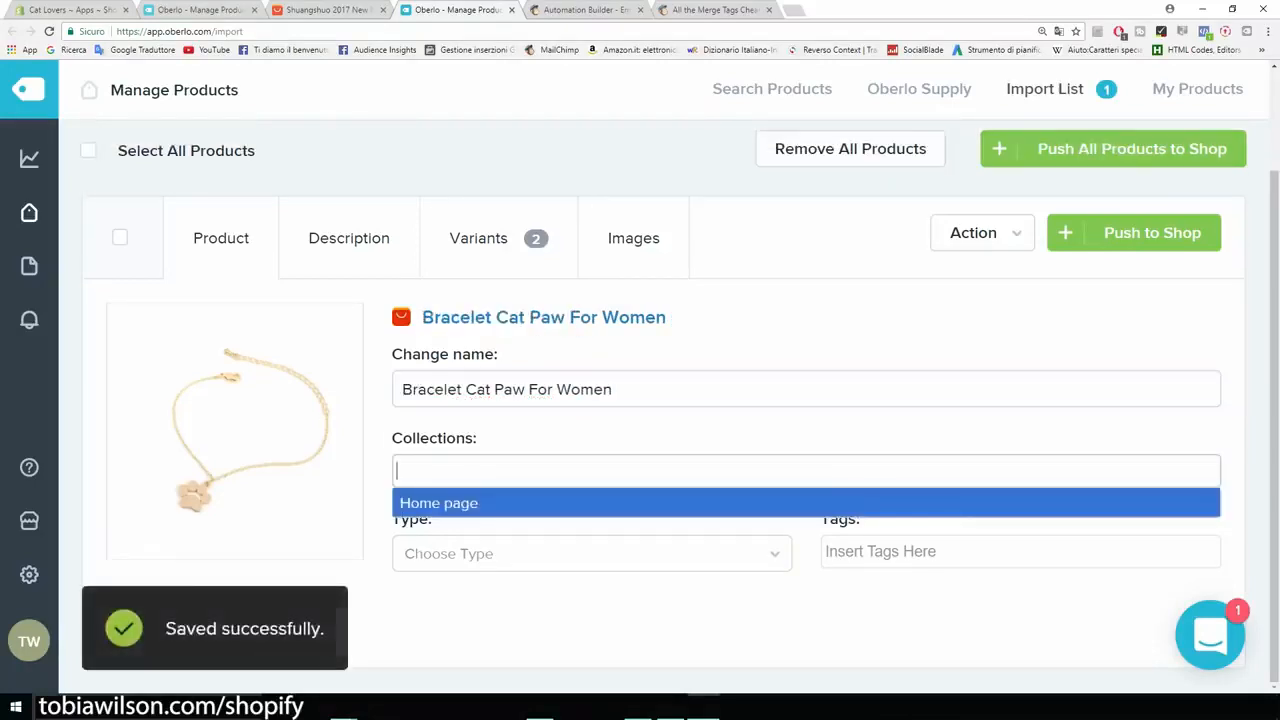
key("Return")
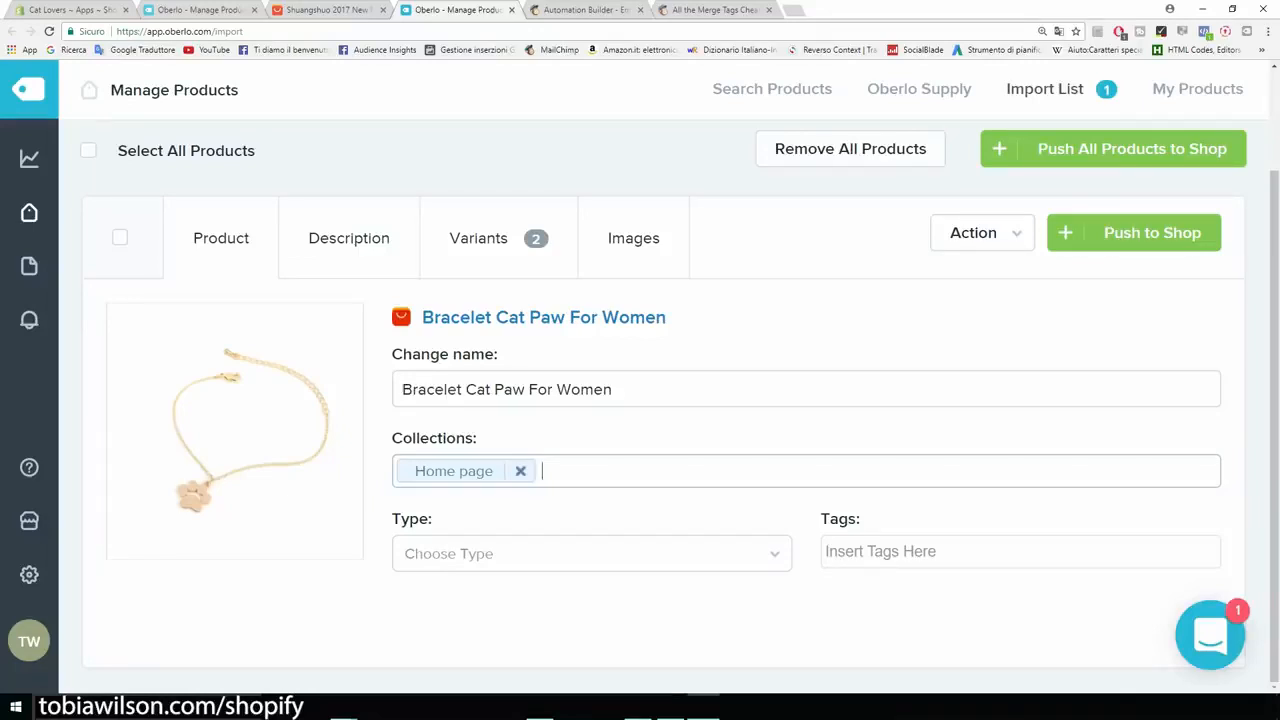
left_click(592, 554)
type("br")
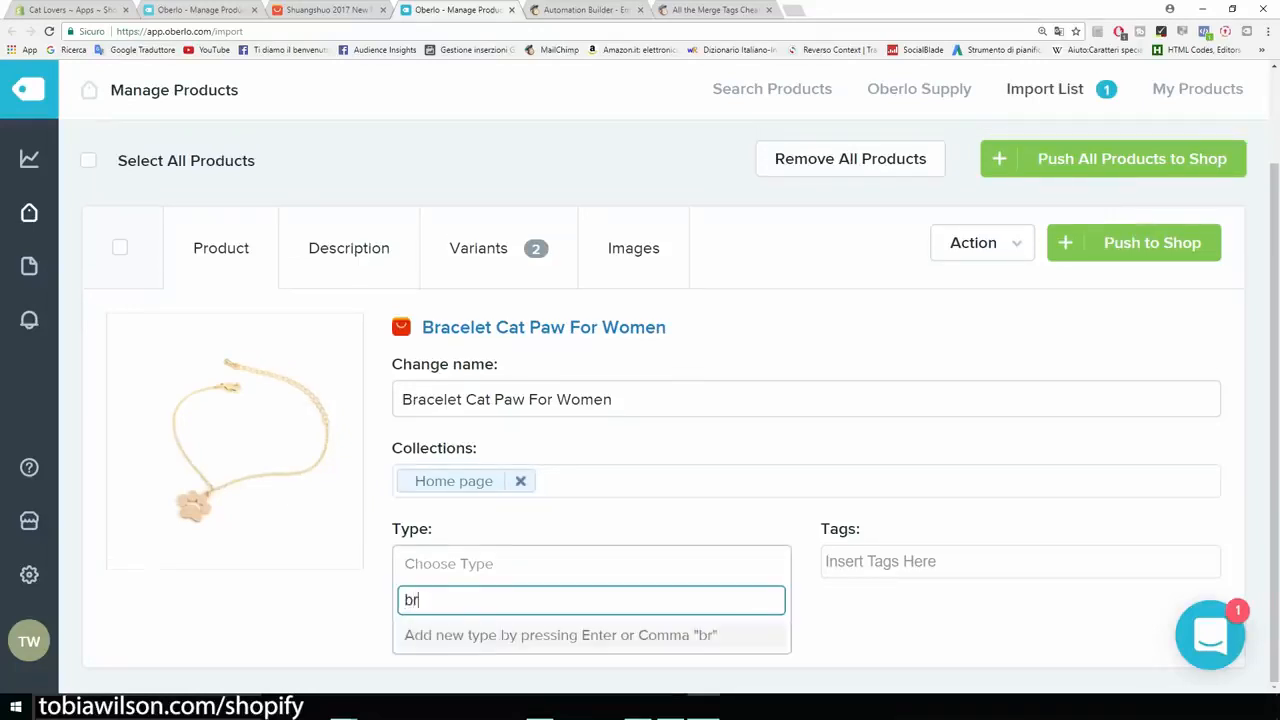
type("acelet")
key("Return")
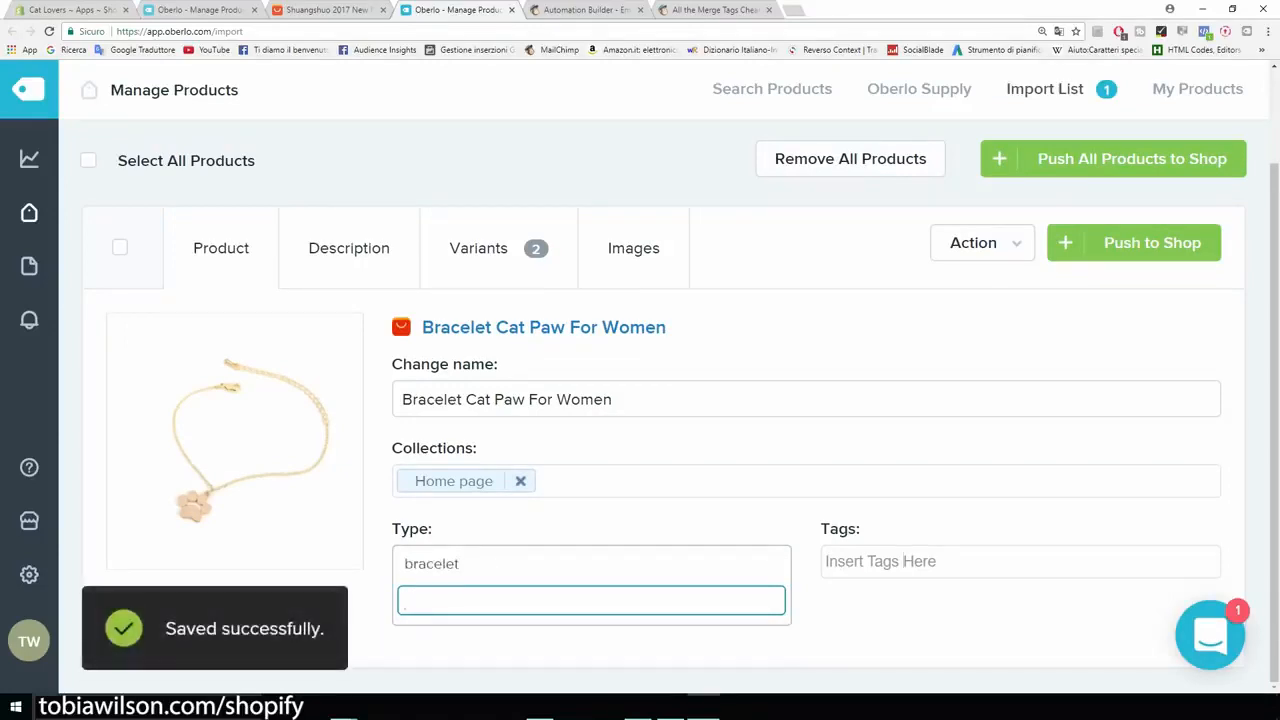
Step: Add the tags "bracelet" and "cat bracelet" to the product
left_click(903, 561)
type("br")
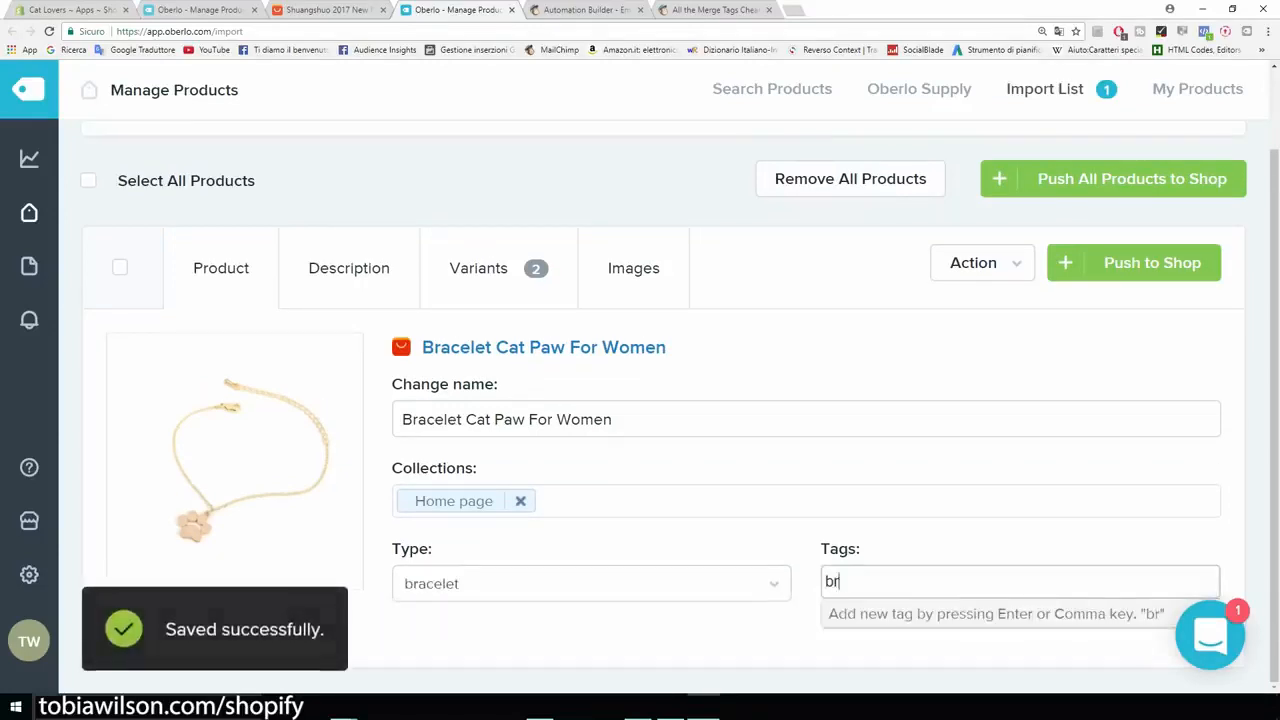
type("acelet")
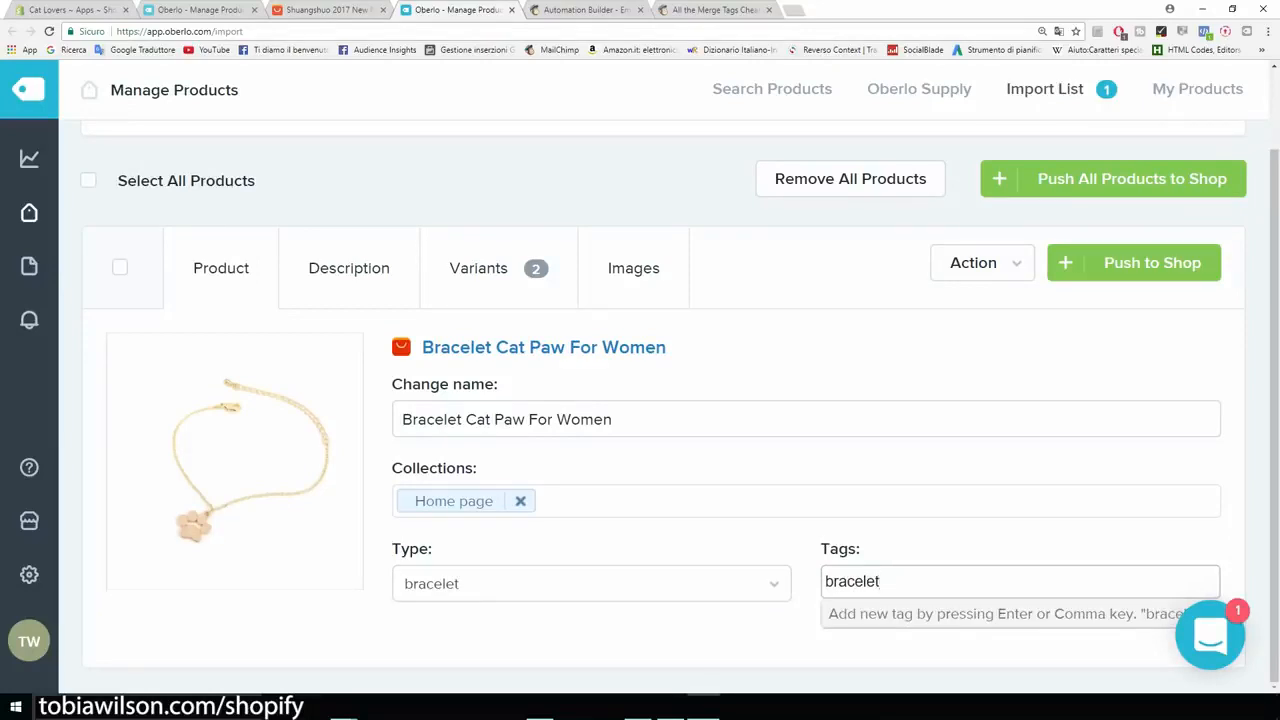
key("Return")
type("c")
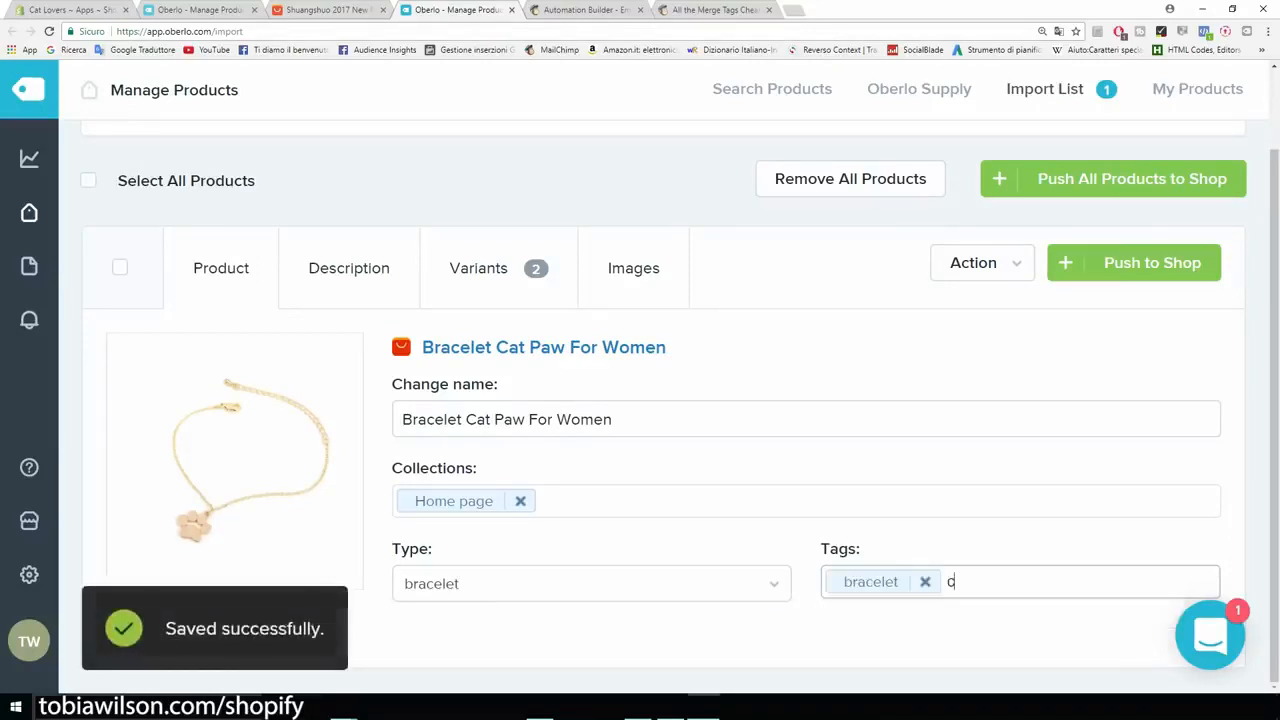
type("at bracelet")
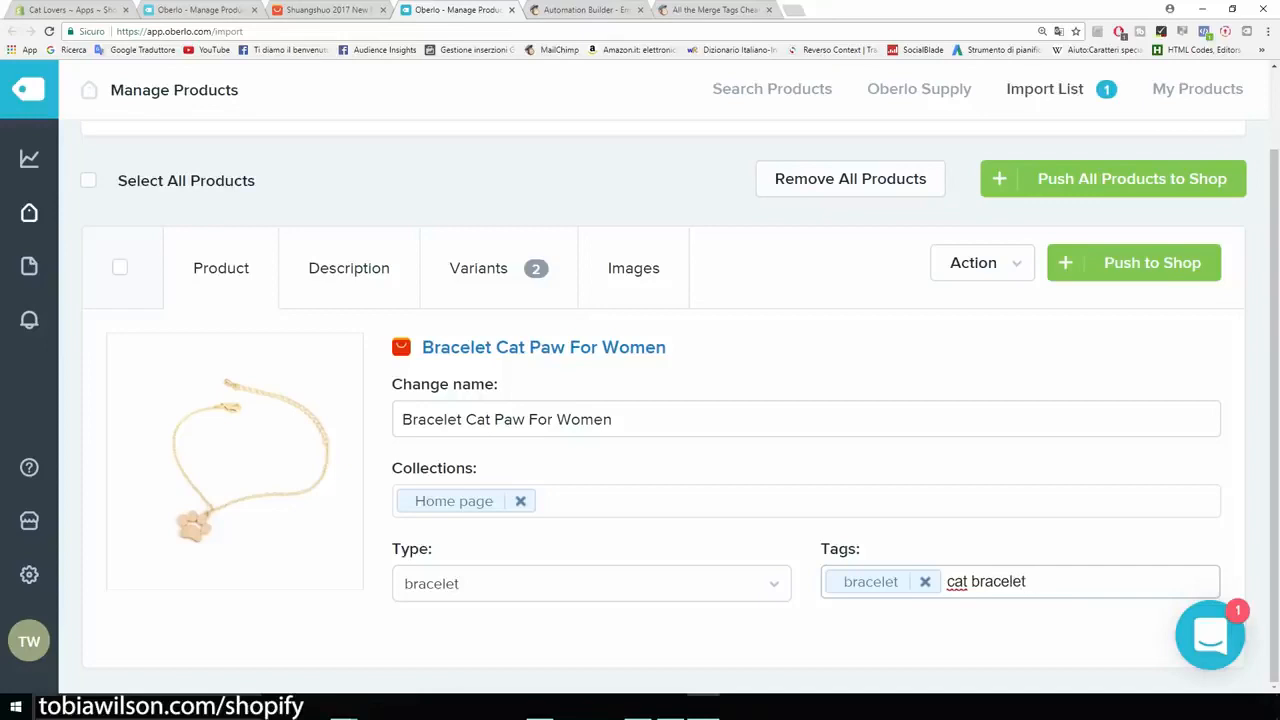
key("Return")
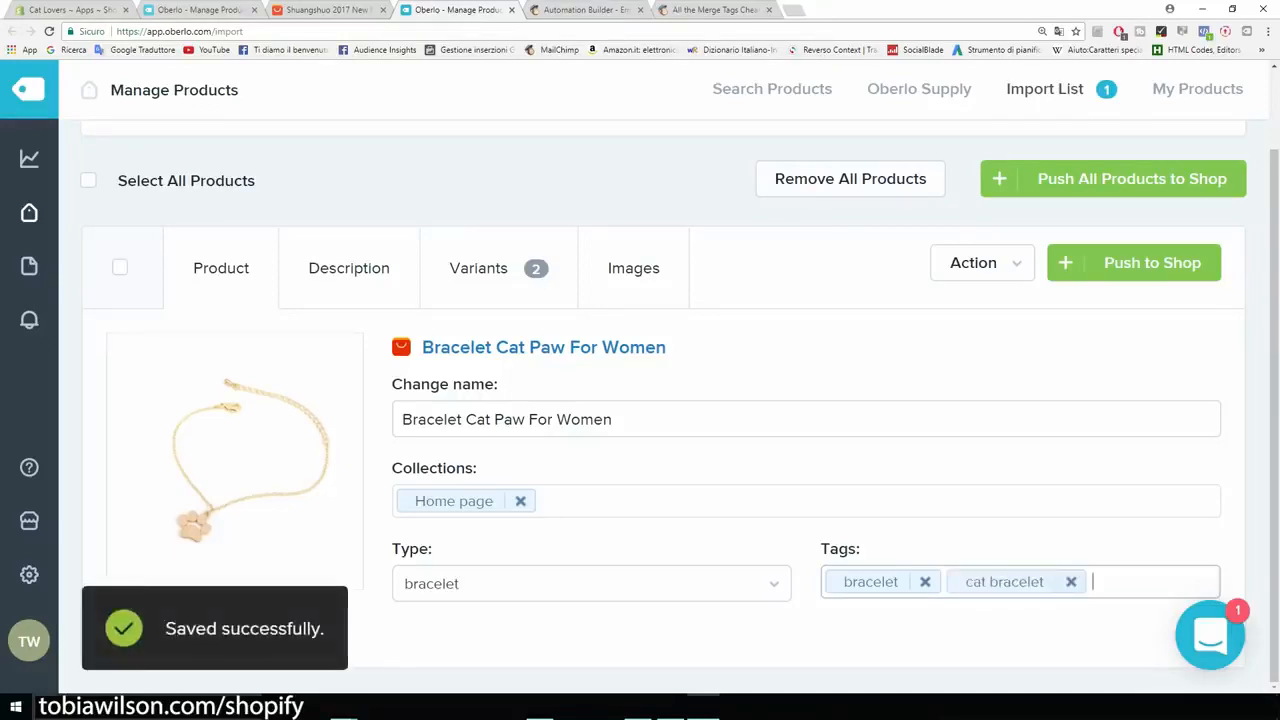
Step: Open the bracelet's description and select all of its imported specification text
left_click(348, 268)
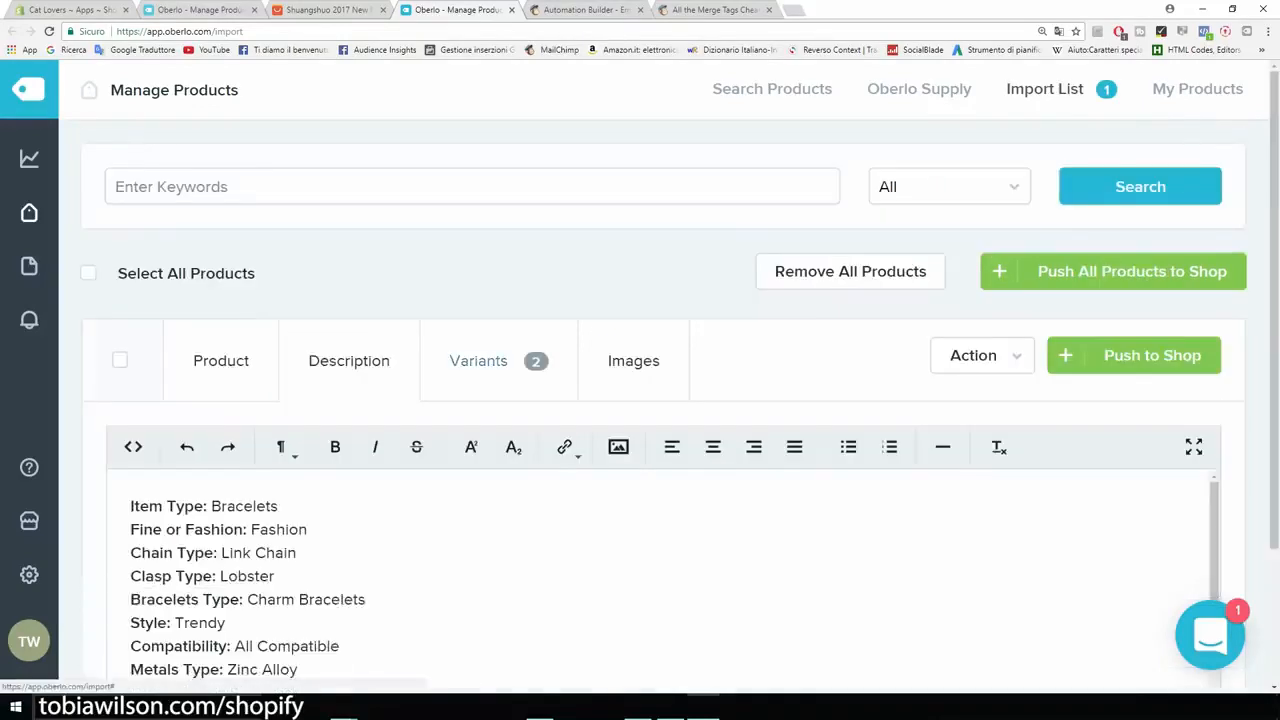
scroll(660, 580, "down", 1)
scroll(660, 420, "down", 1)
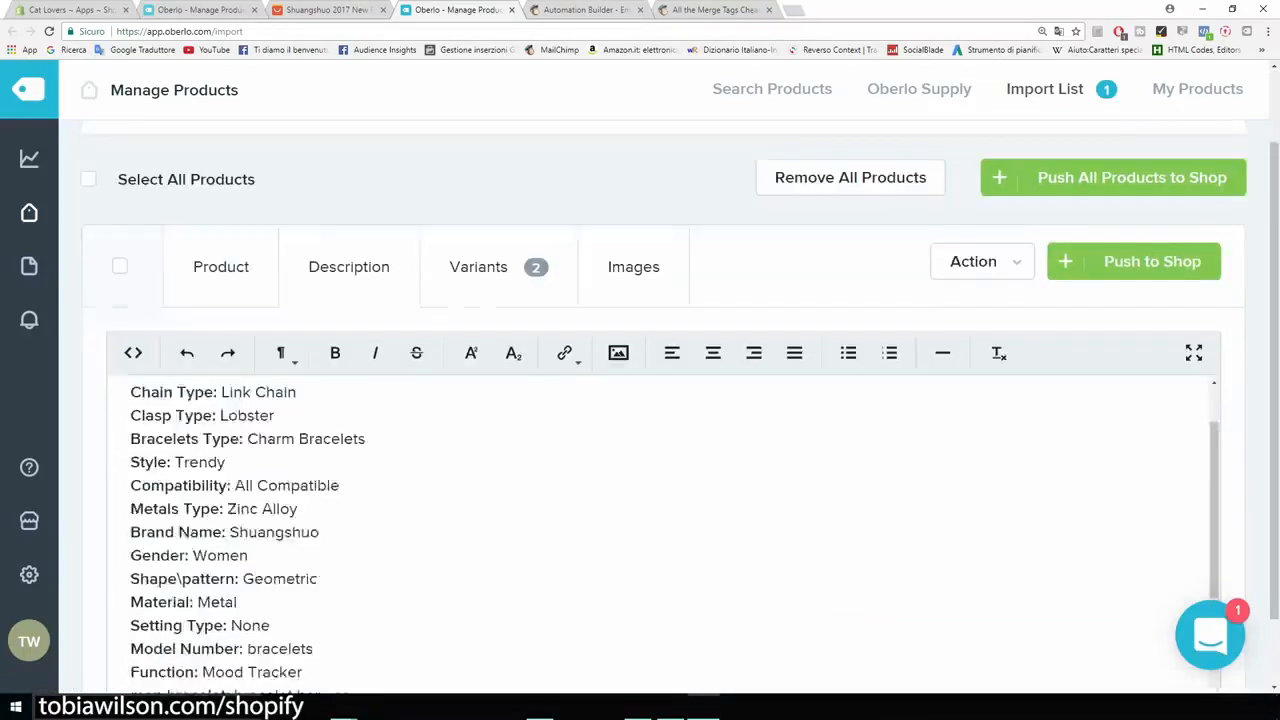
scroll(660, 510, "up", 1)
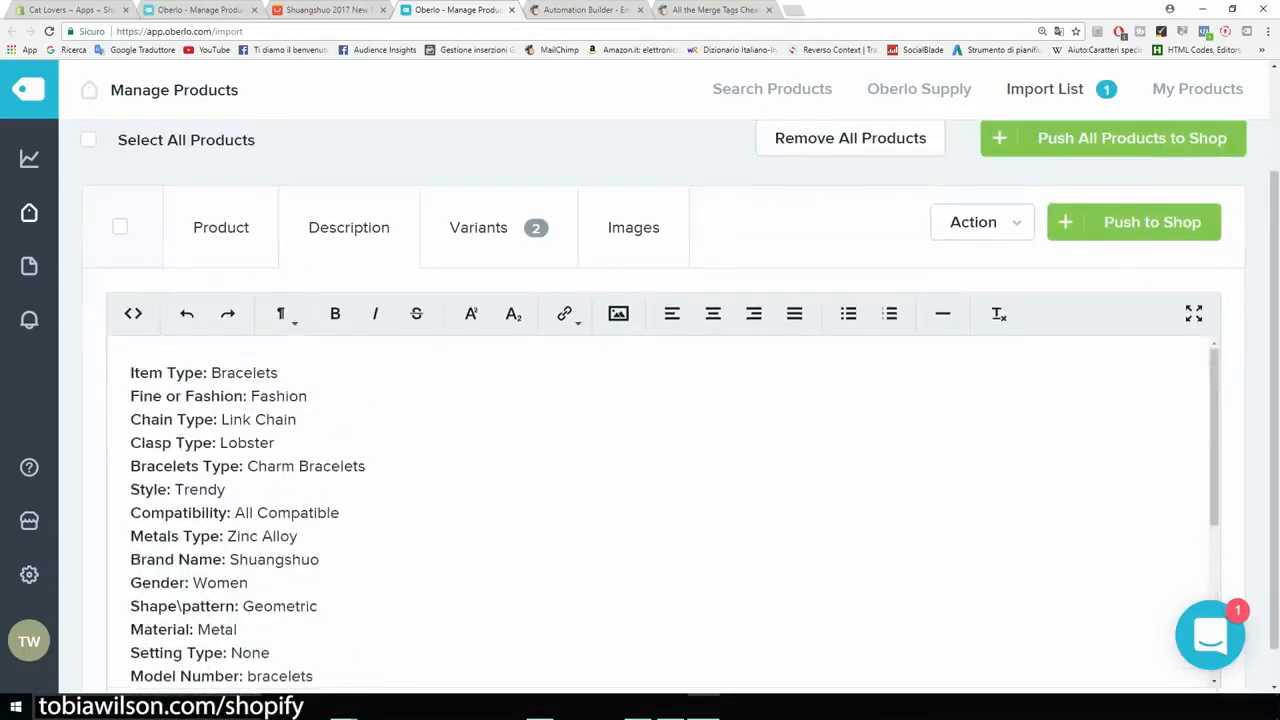
left_click_drag(130, 372, 298, 536)
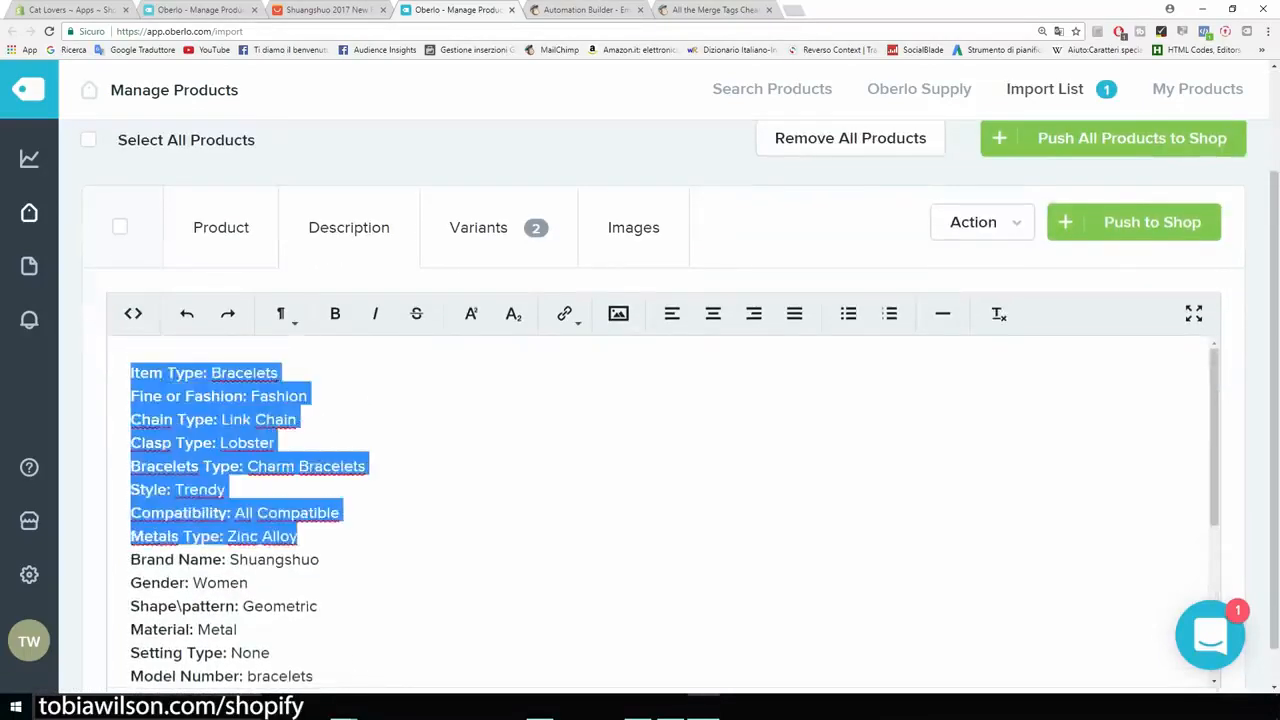
scroll(660, 500, "down", 5)
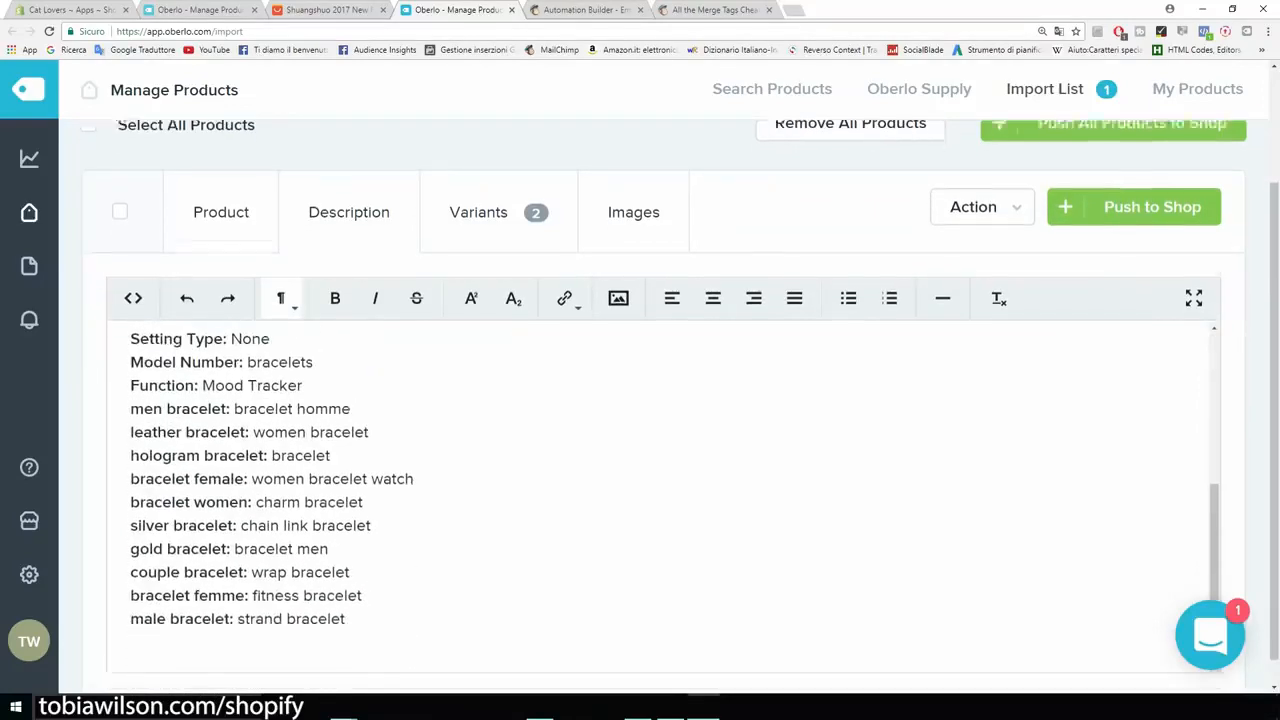
left_click_drag(345, 590, 130, 300)
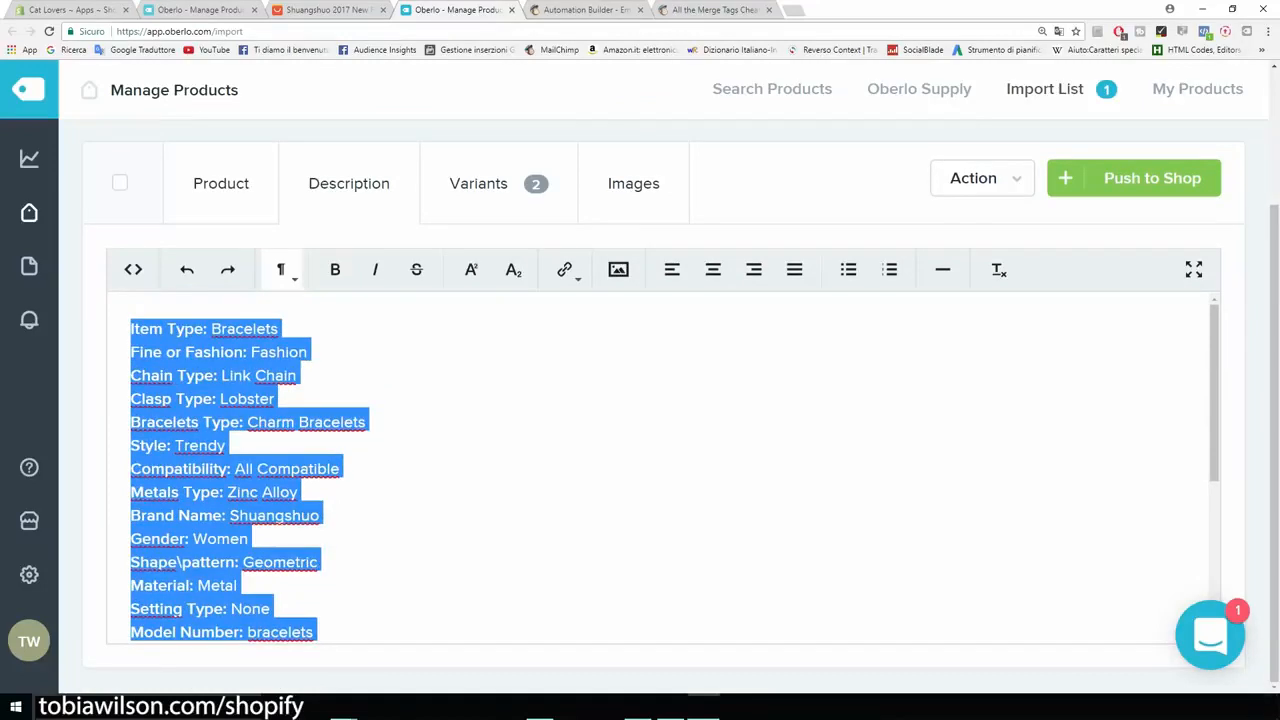
Step: Examine the item specifics and the seller's product description on the bracelet's AliExpress listing
left_click(336, 10)
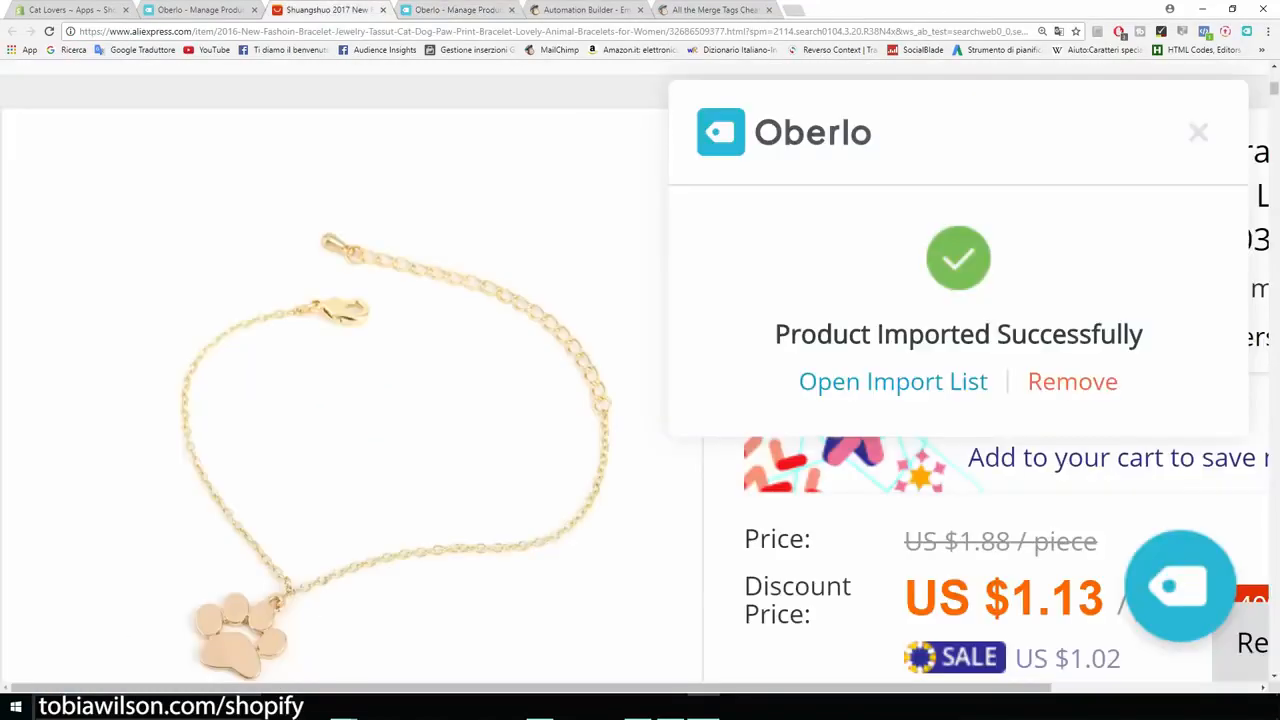
key("ctrl+minus")
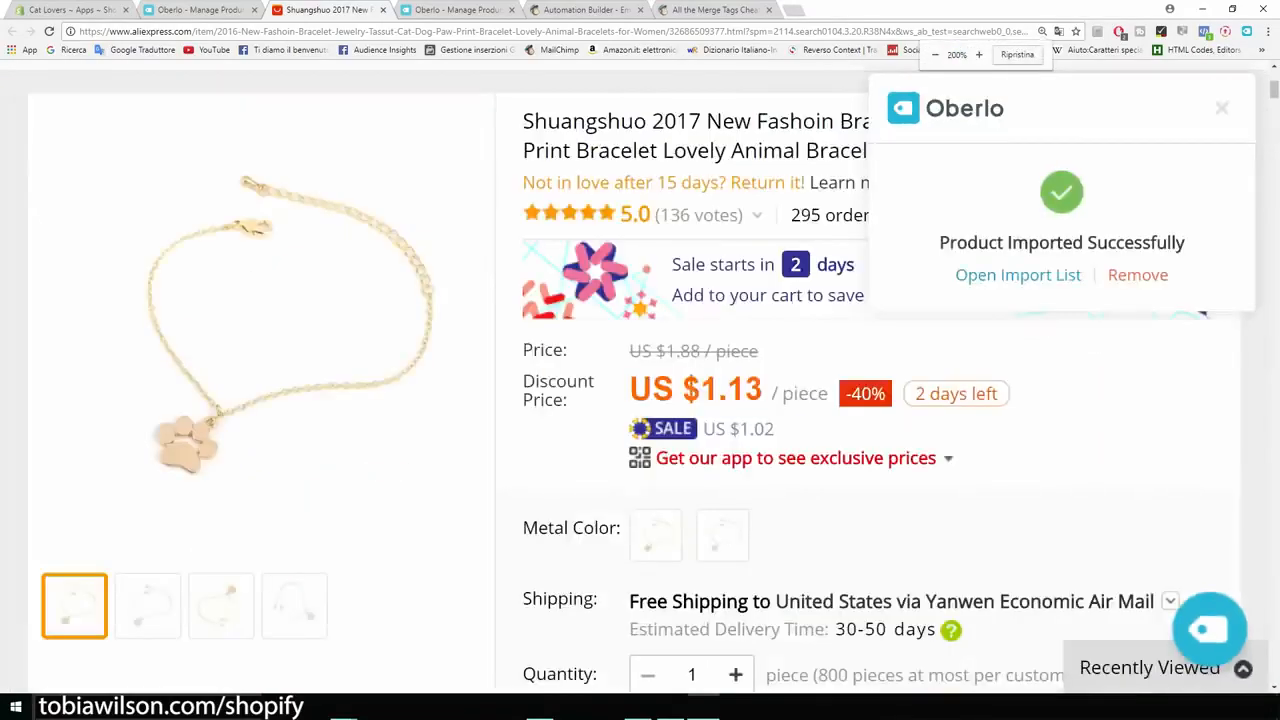
key("ctrl+minus")
key("ctrl+minus")
scroll(640, 400, "down", 3)
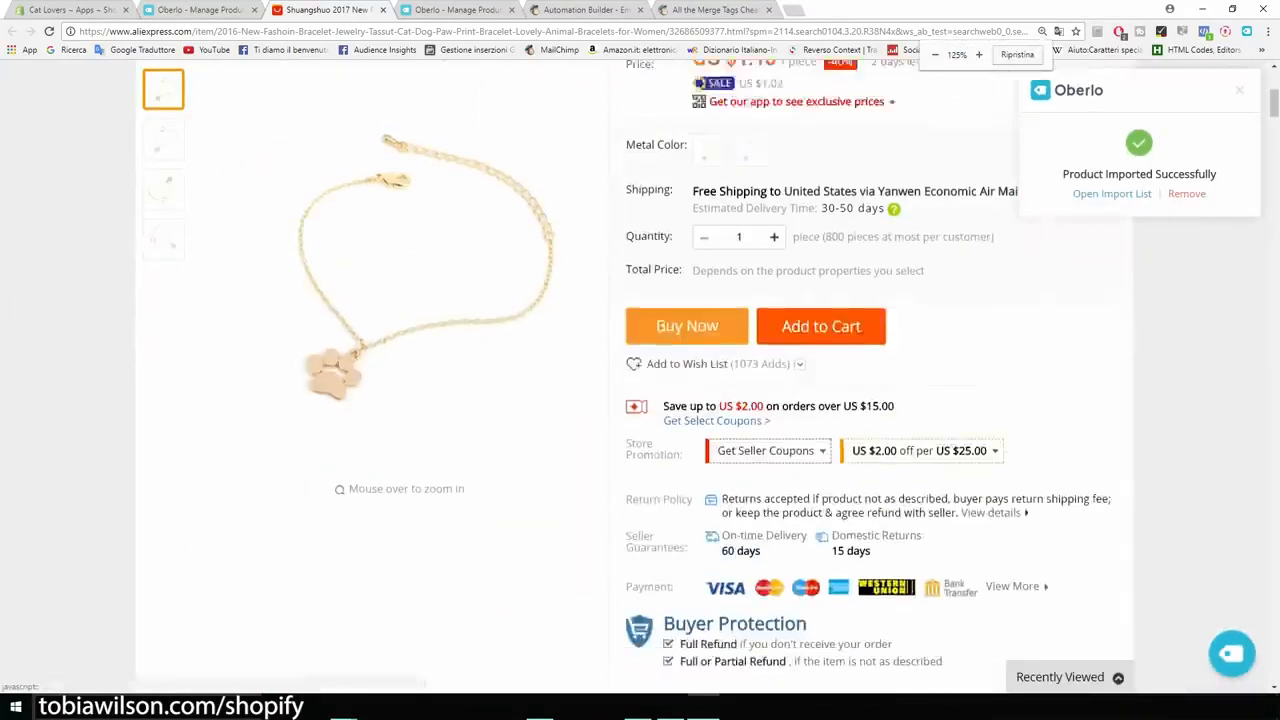
scroll(640, 400, "down", 10)
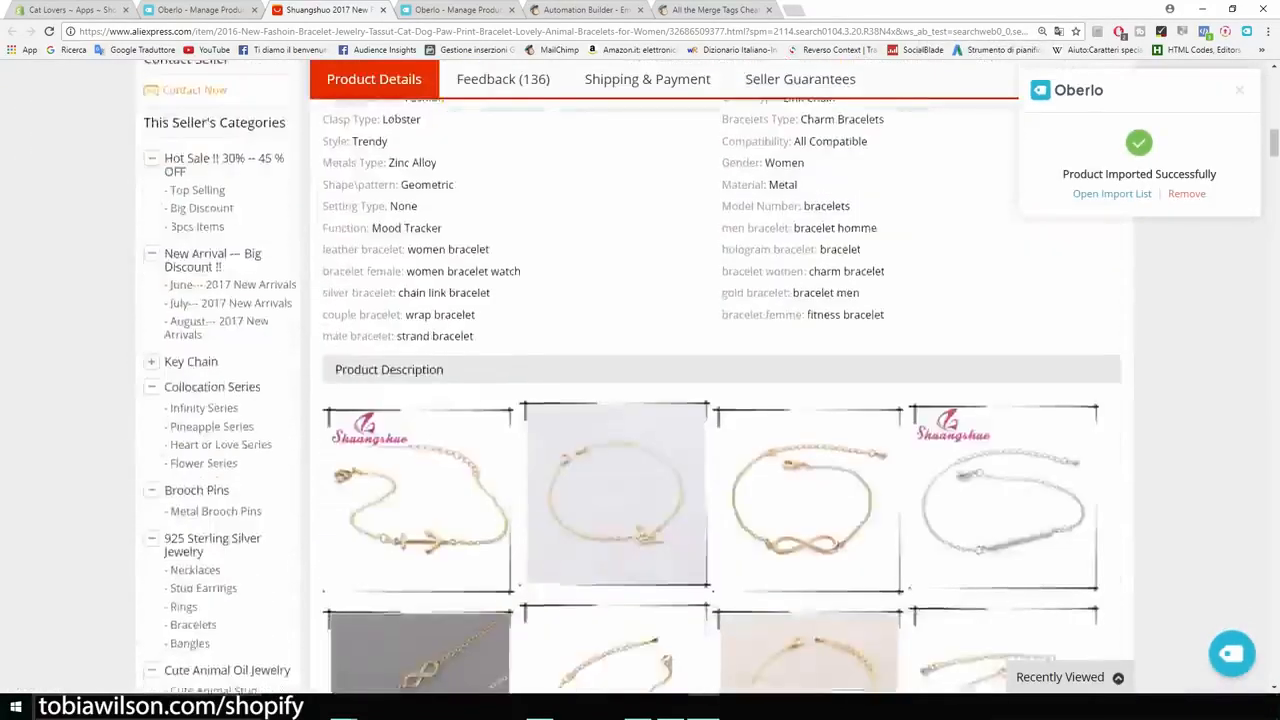
left_click_drag(722, 447, 322, 273)
scroll(640, 400, "down", 9)
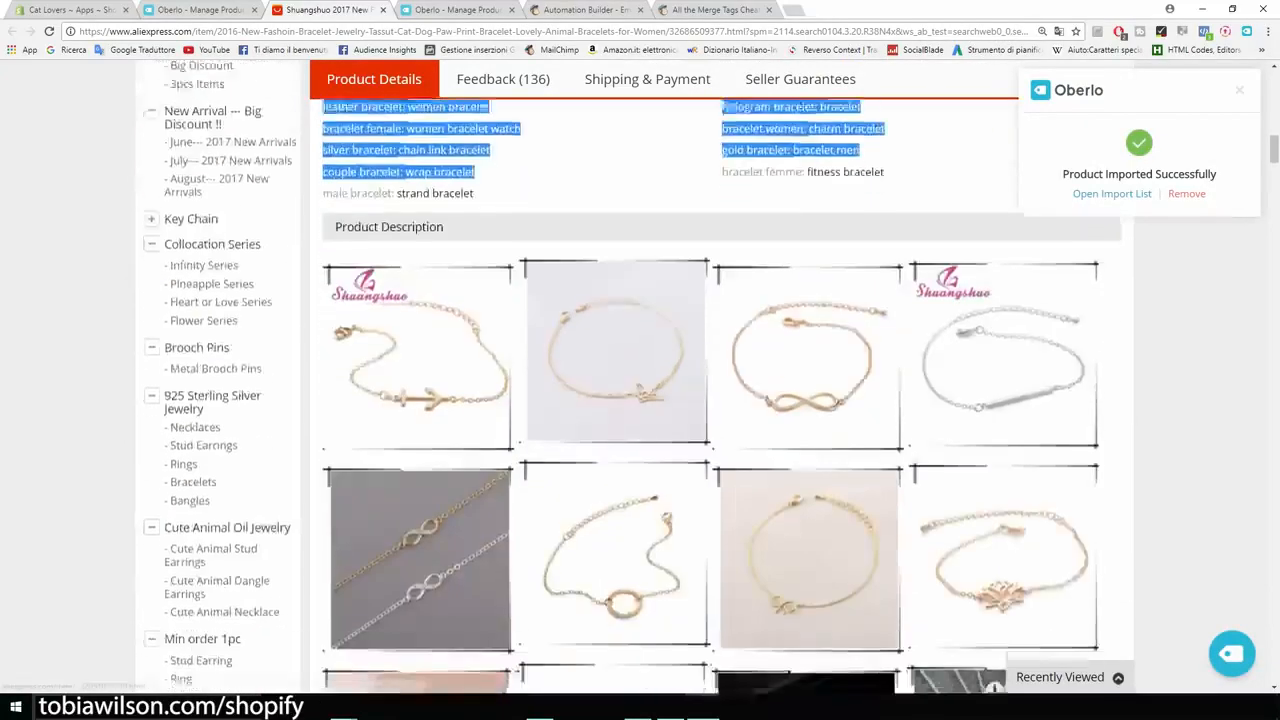
scroll(640, 400, "down", 10)
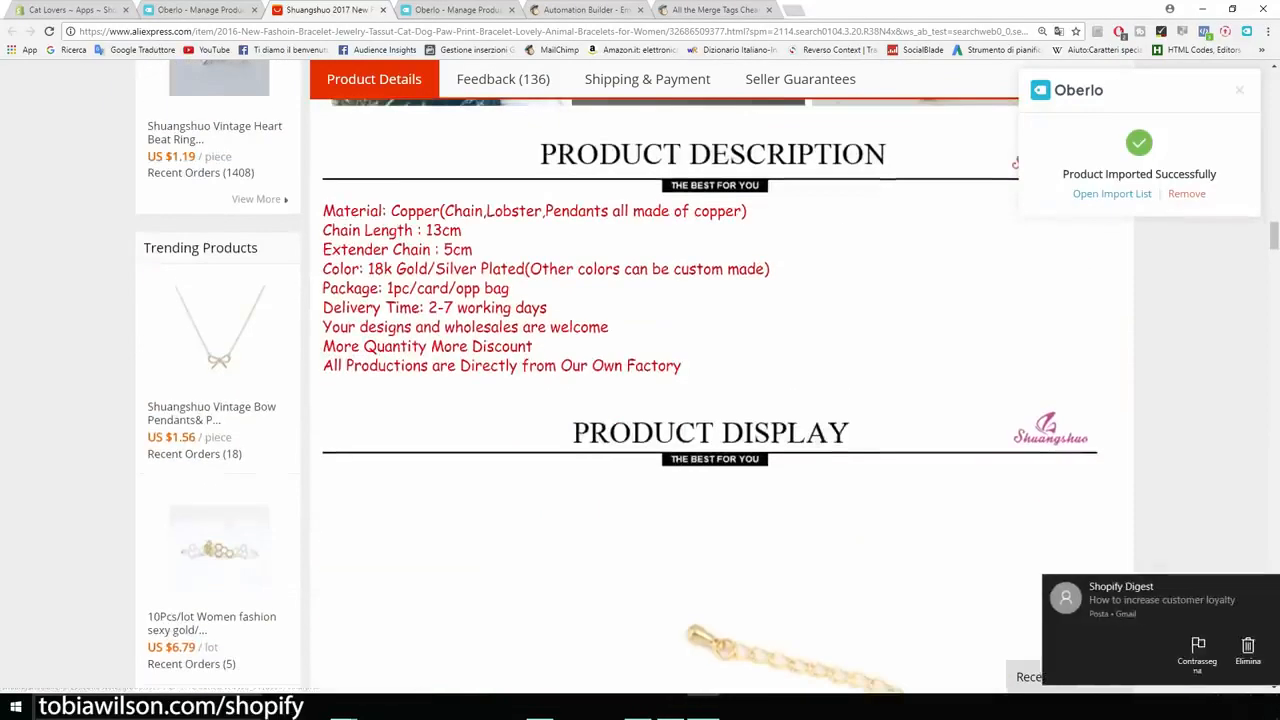
left_click_drag(682, 366, 440, 288)
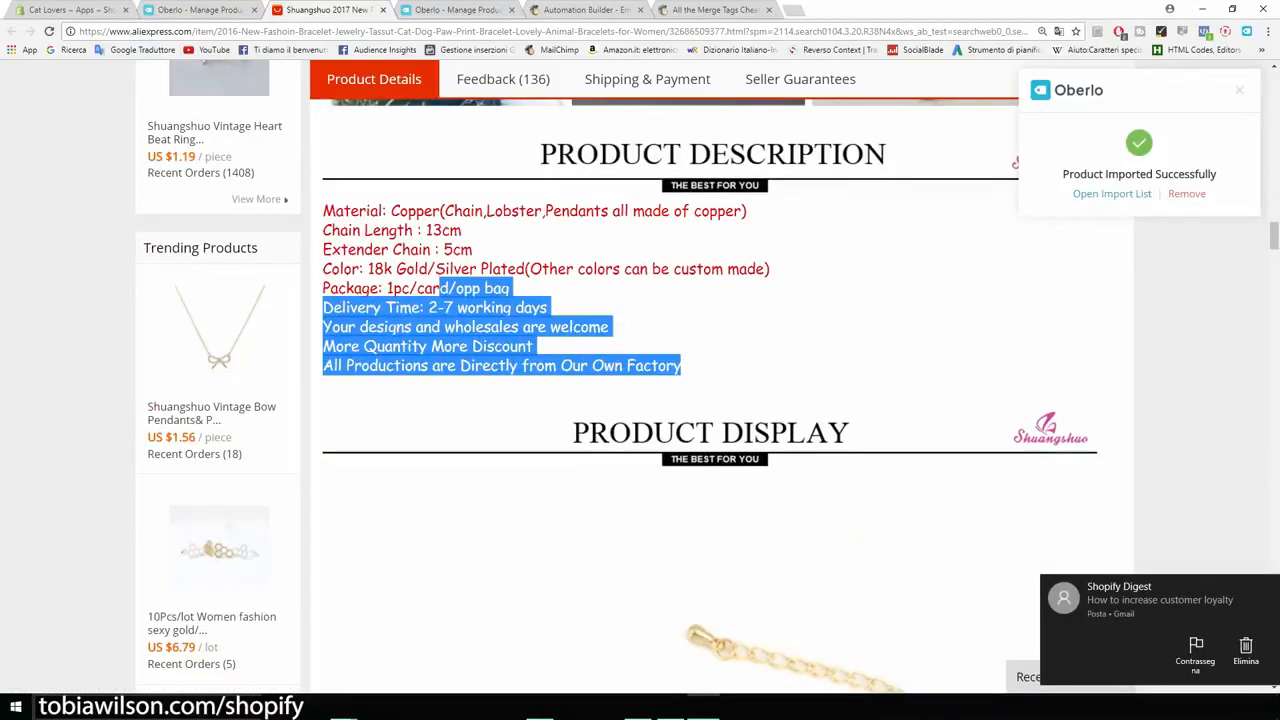
Step: Back in the Oberlo import list, replace the selected description text with "Beatiful bracelet..."
left_click(200, 10)
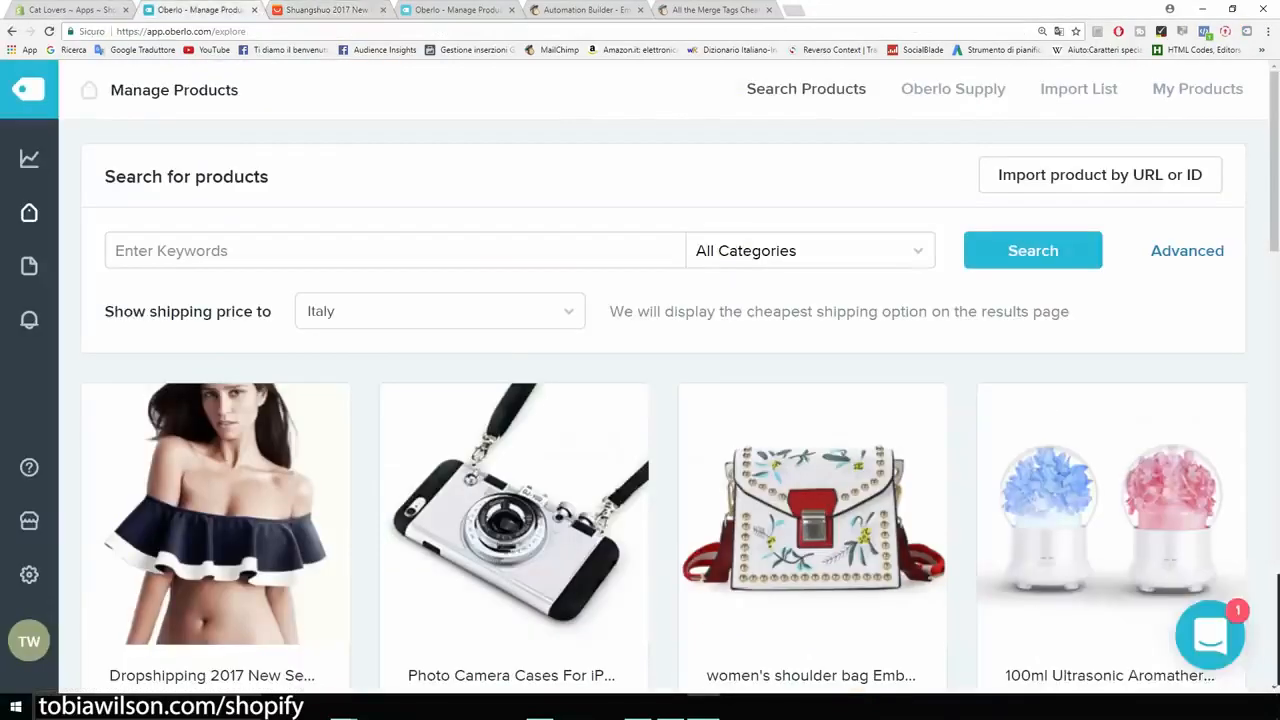
left_click(460, 10)
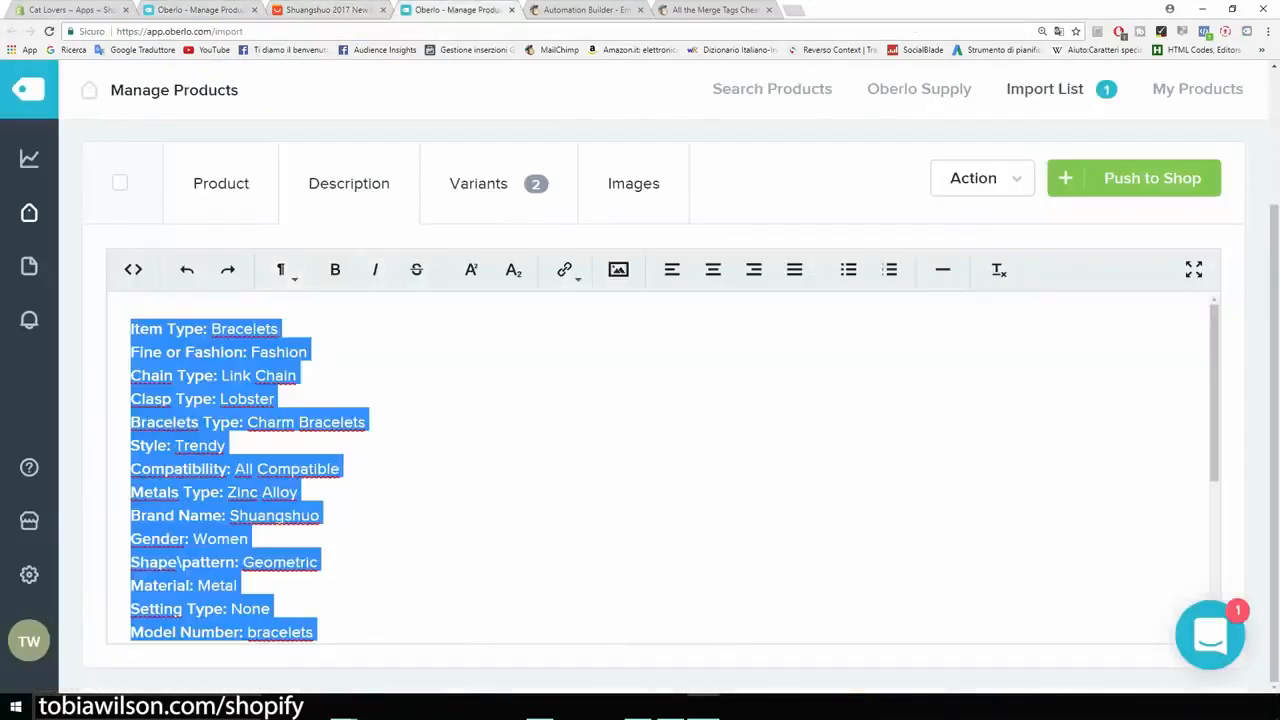
key("BackSpace")
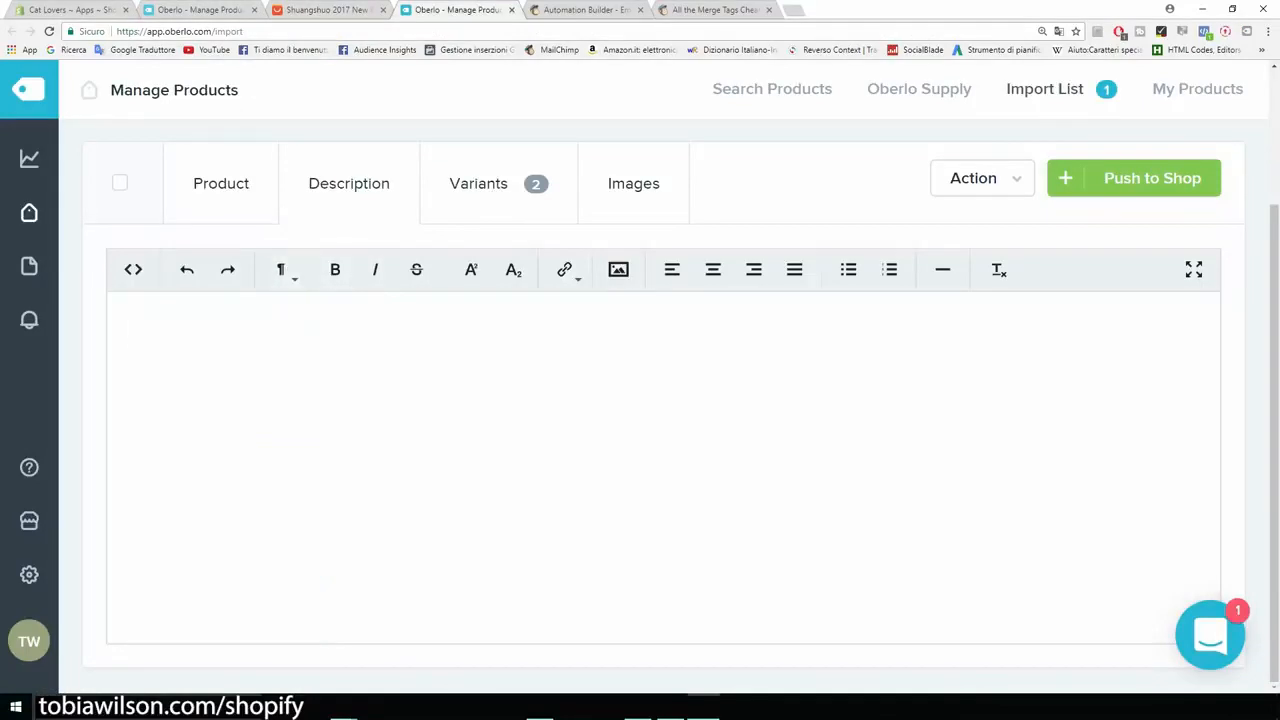
type("Bea")
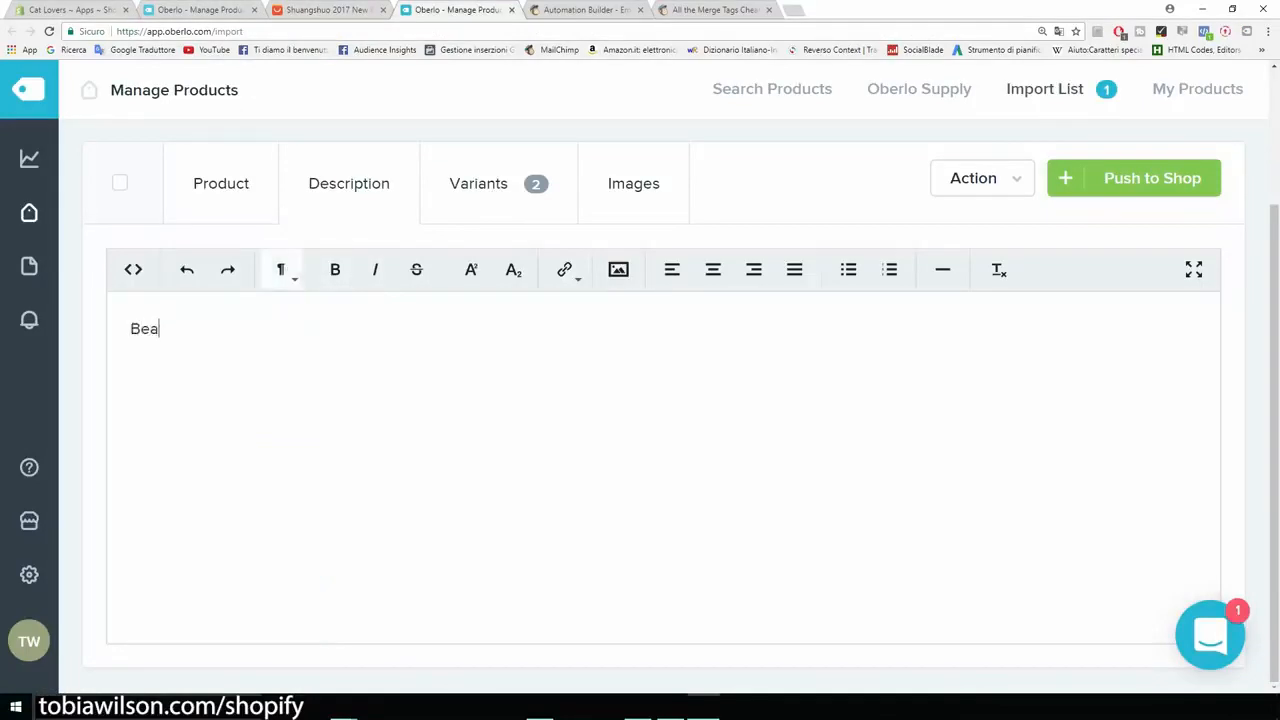
type("tiful bracelet...")
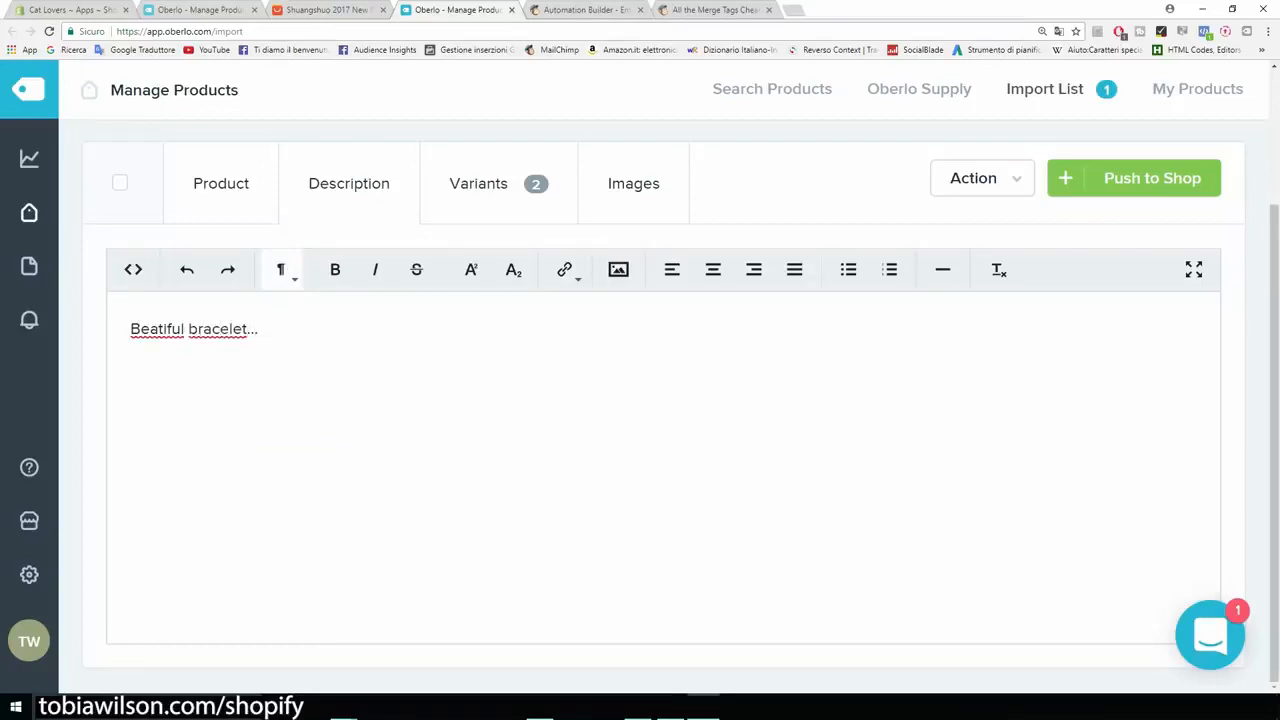
Step: Copy the color and material lines from Products.doc in OpenOffice Writer and paste them below "Beatiful bracelet..." in the Oberlo description
key("shift+Left")
key("shift+Left")
key("shift+Left")
key("shift+Left")
key("shift+Left")
key("shift+Left")
key("shift+Left")
key("shift+Left")
key("shift+Left")
key("shift+Left")
key("shift+Left")
key("shift+Left")
key("shift+Left")
key("shift+Left")
key("shift+Left")
key("shift+Left")
key("shift+Left")
key("shift+Left")
key("shift+Left")
key("shift+Left")
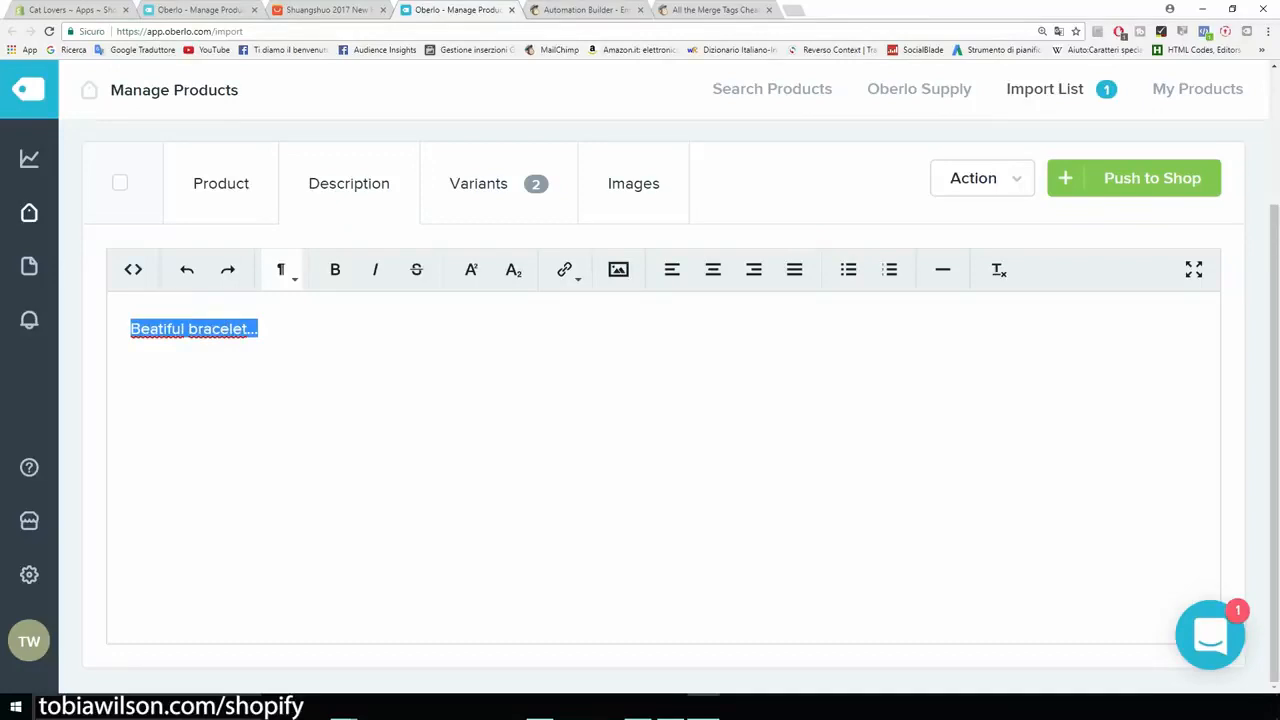
key("Right")
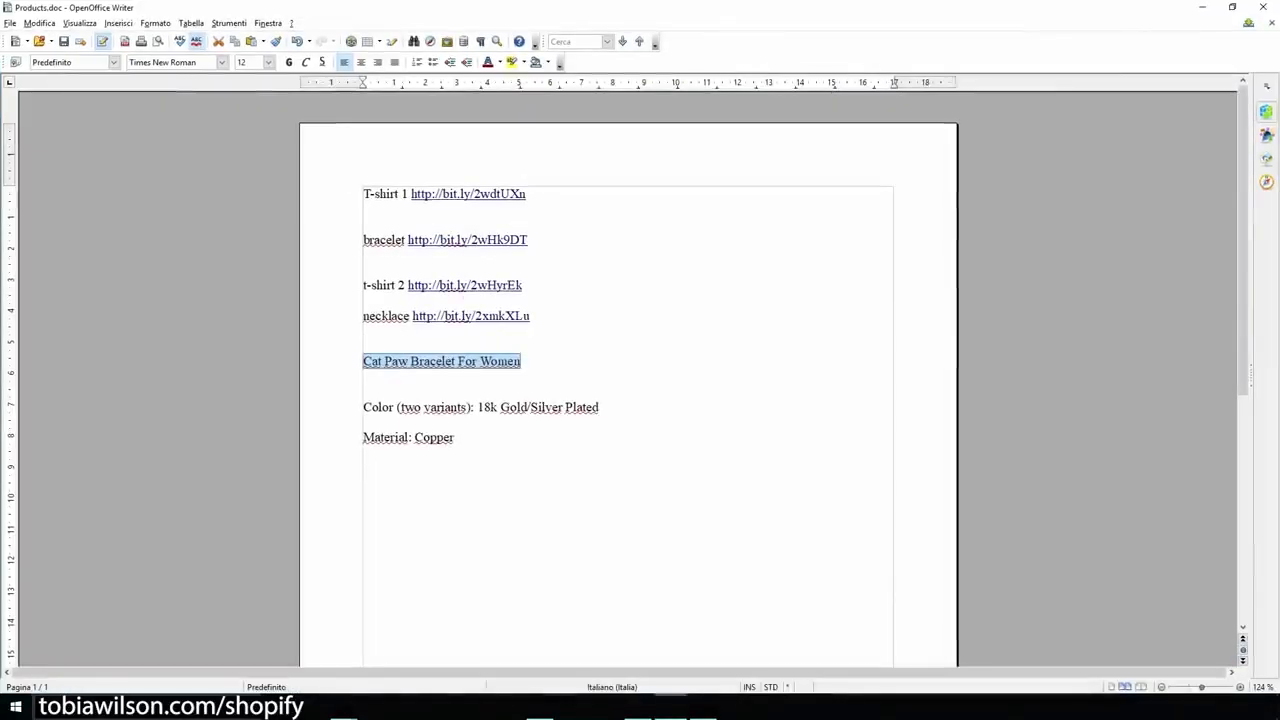
left_click_drag(363, 407, 455, 437)
key("ctrl+c")
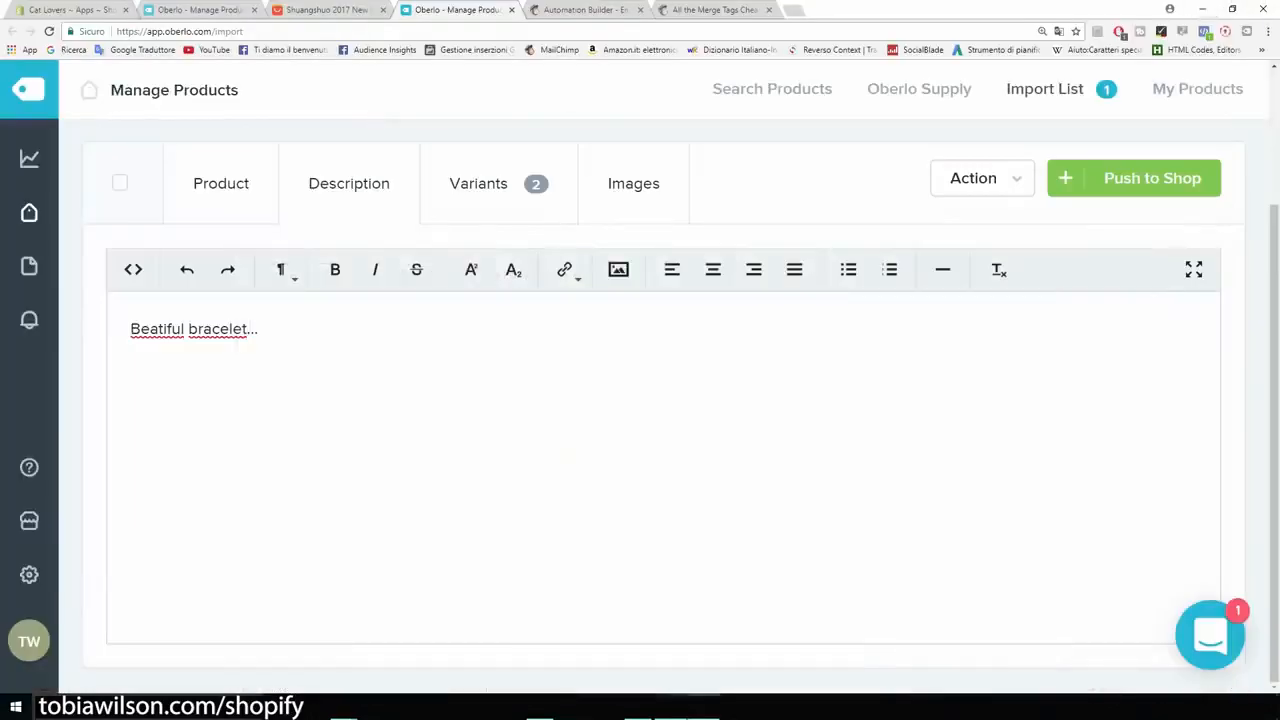
key("Return")
key("Return")
key("ctrl+v")
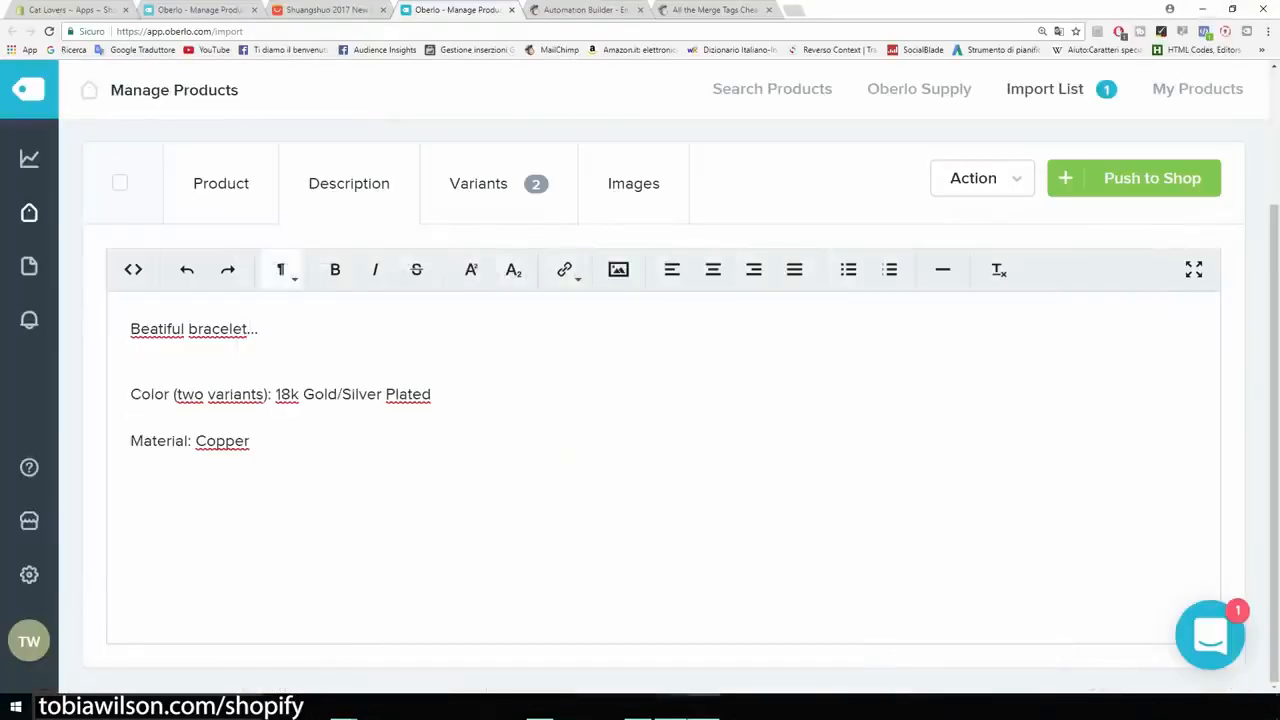
Step: In the product's images, deselect the second-row gold bracelet and select the gold and silver bracelets in the first row
scroll(633, 316, "up", 2)
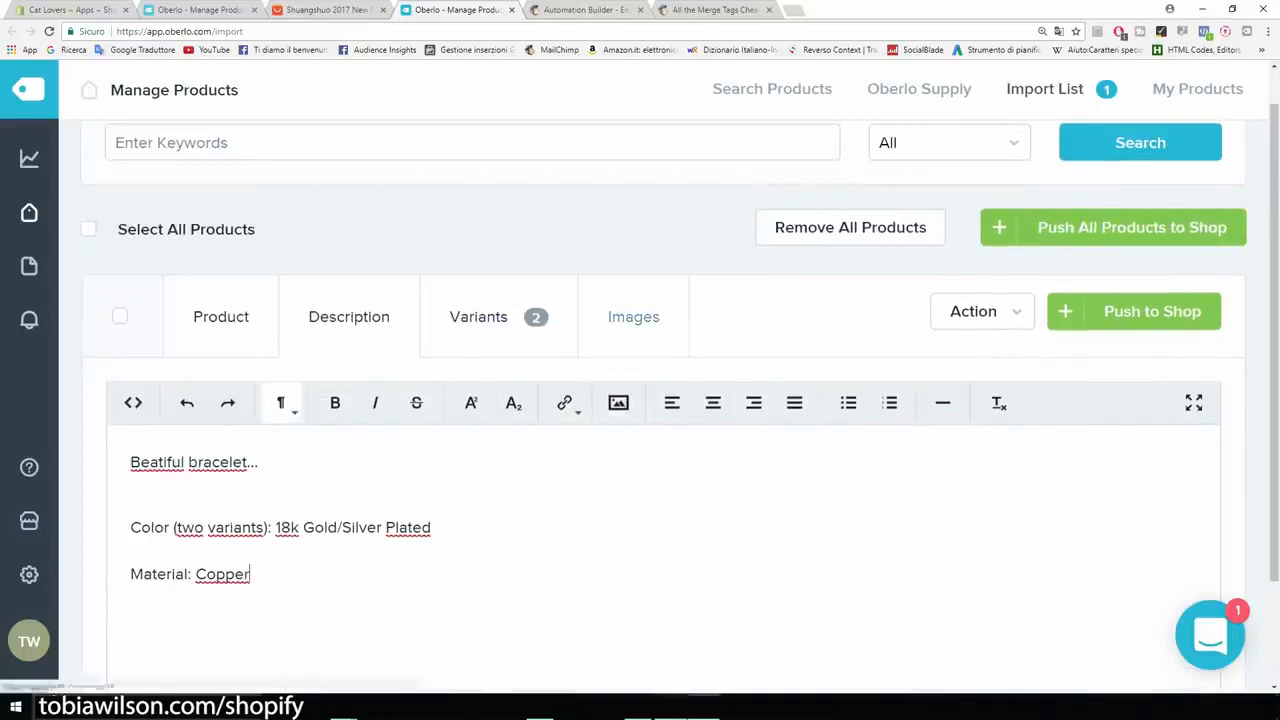
left_click(633, 316)
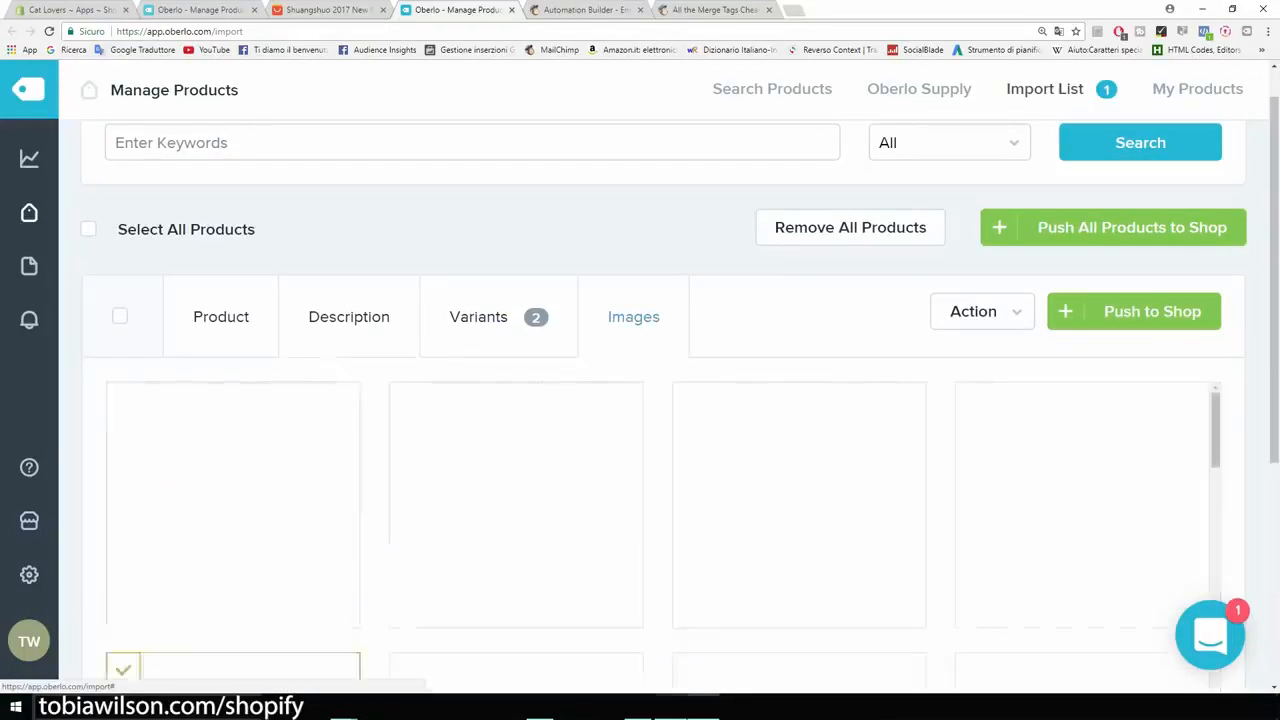
scroll(633, 316, "down", 3)
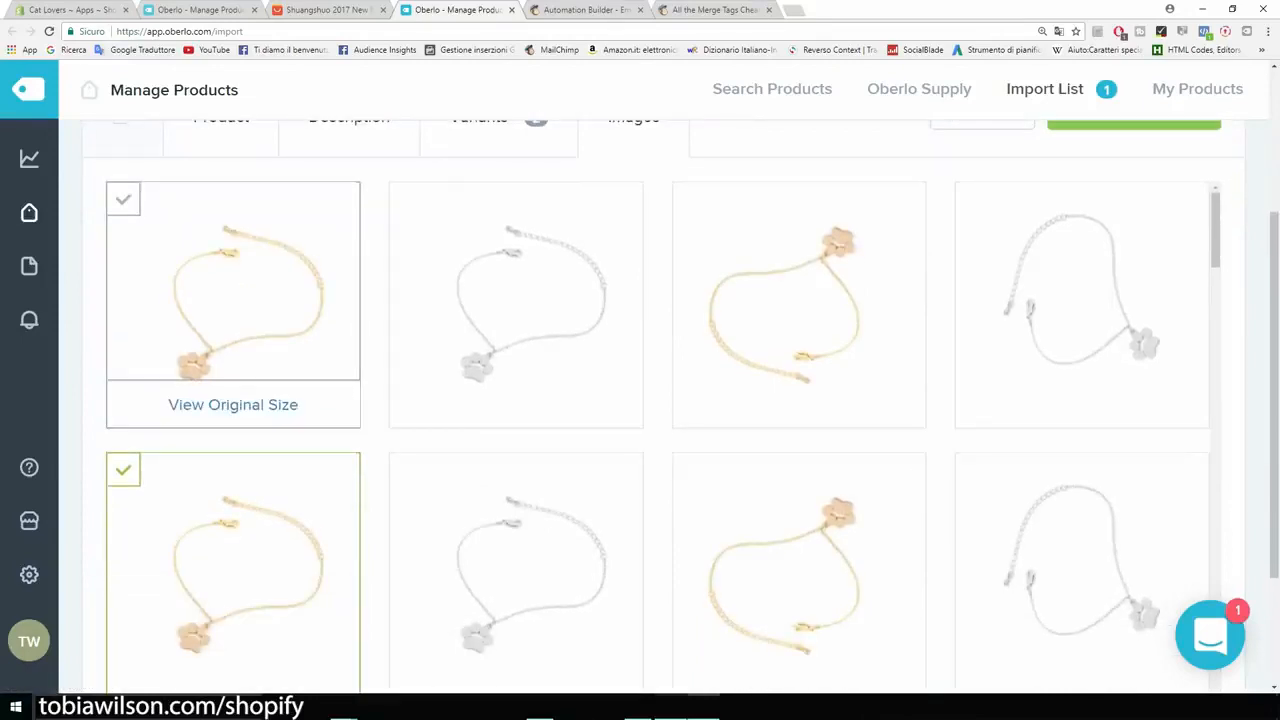
scroll(233, 380, "down", 2)
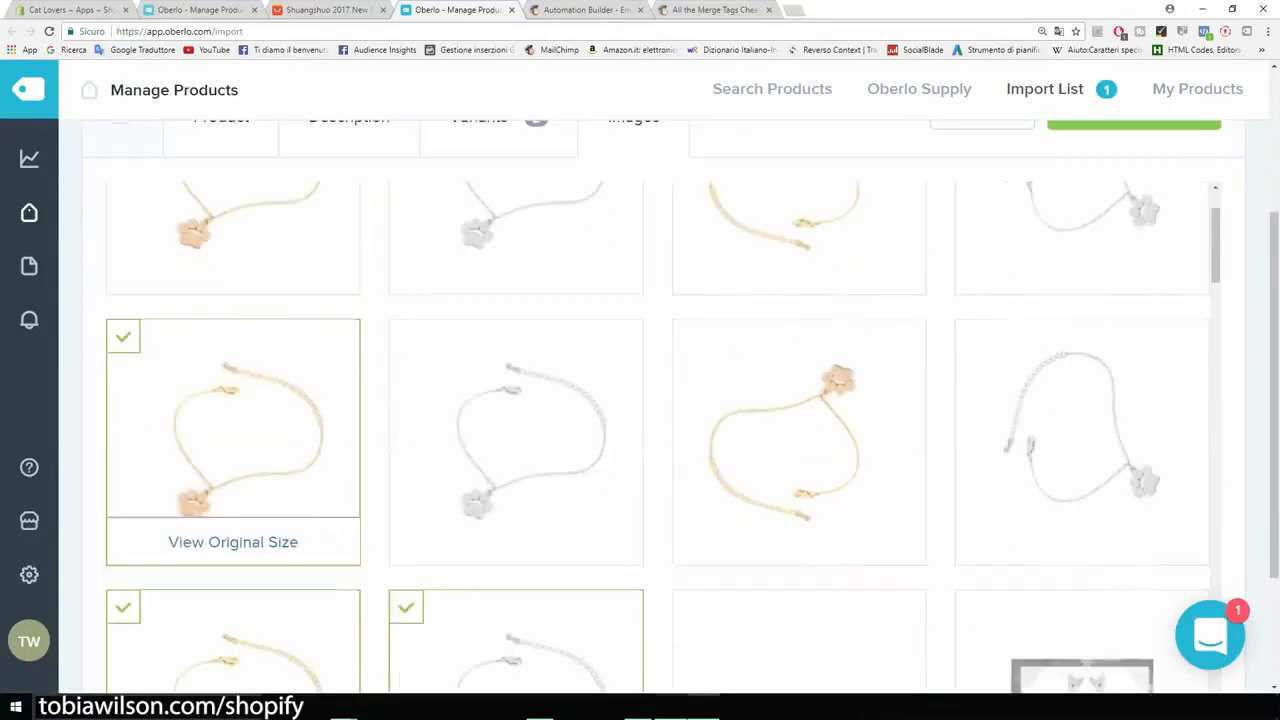
left_click(123, 337)
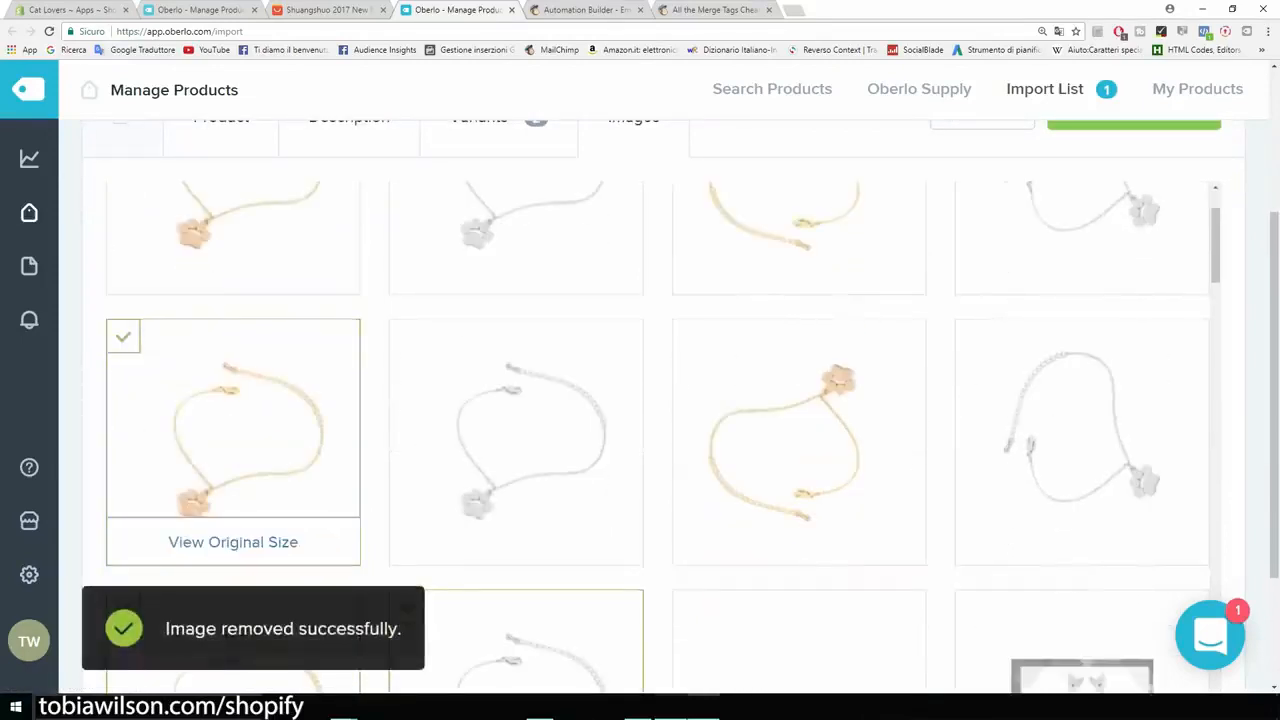
scroll(123, 337, "up", 2)
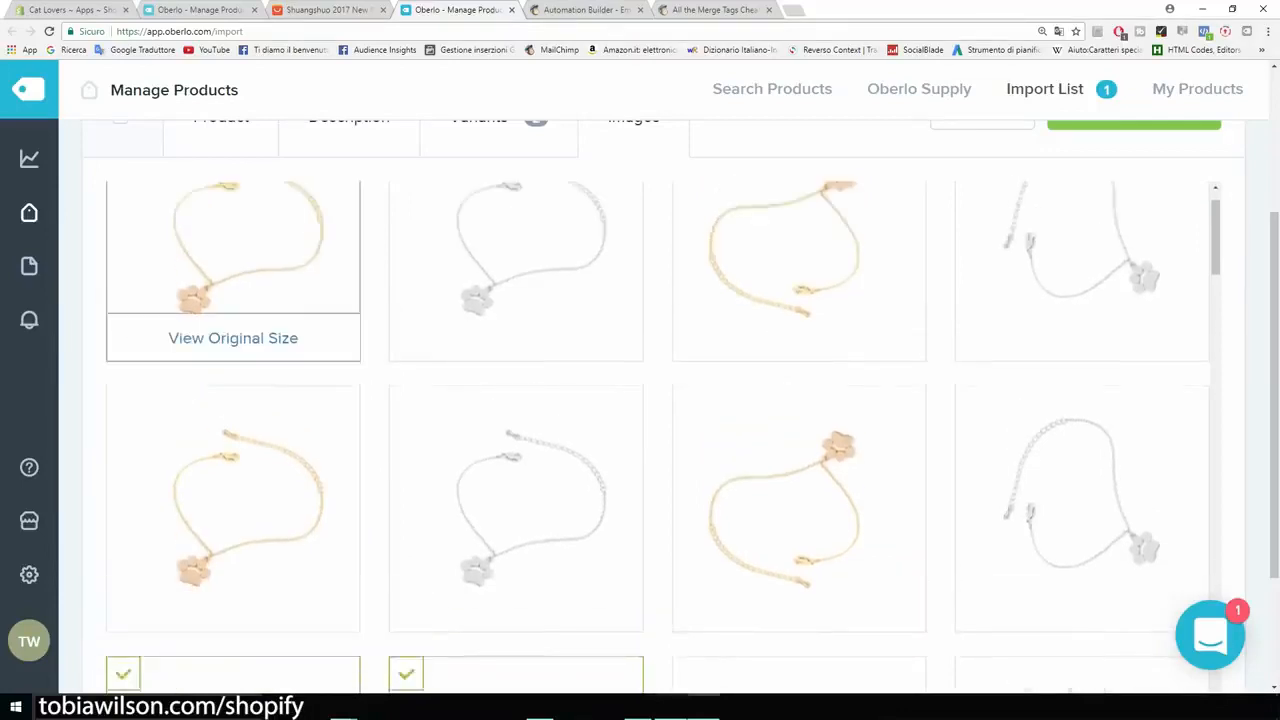
left_click(123, 199)
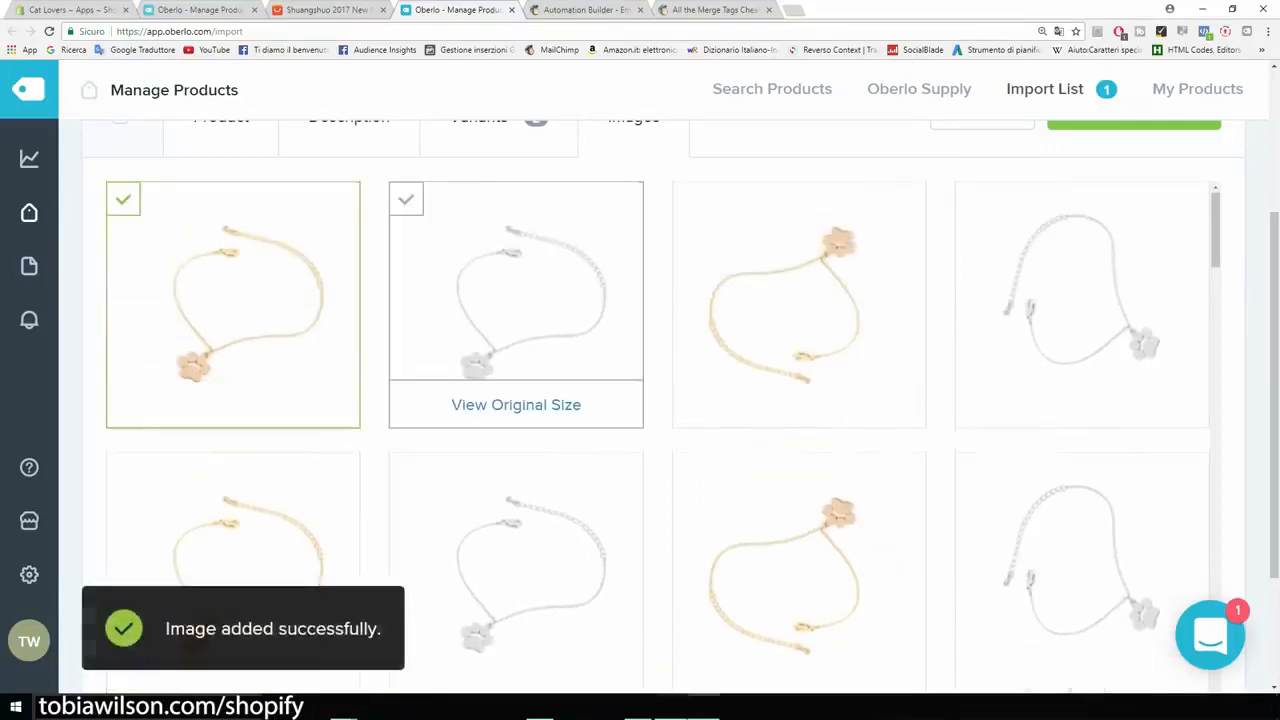
left_click(405, 199)
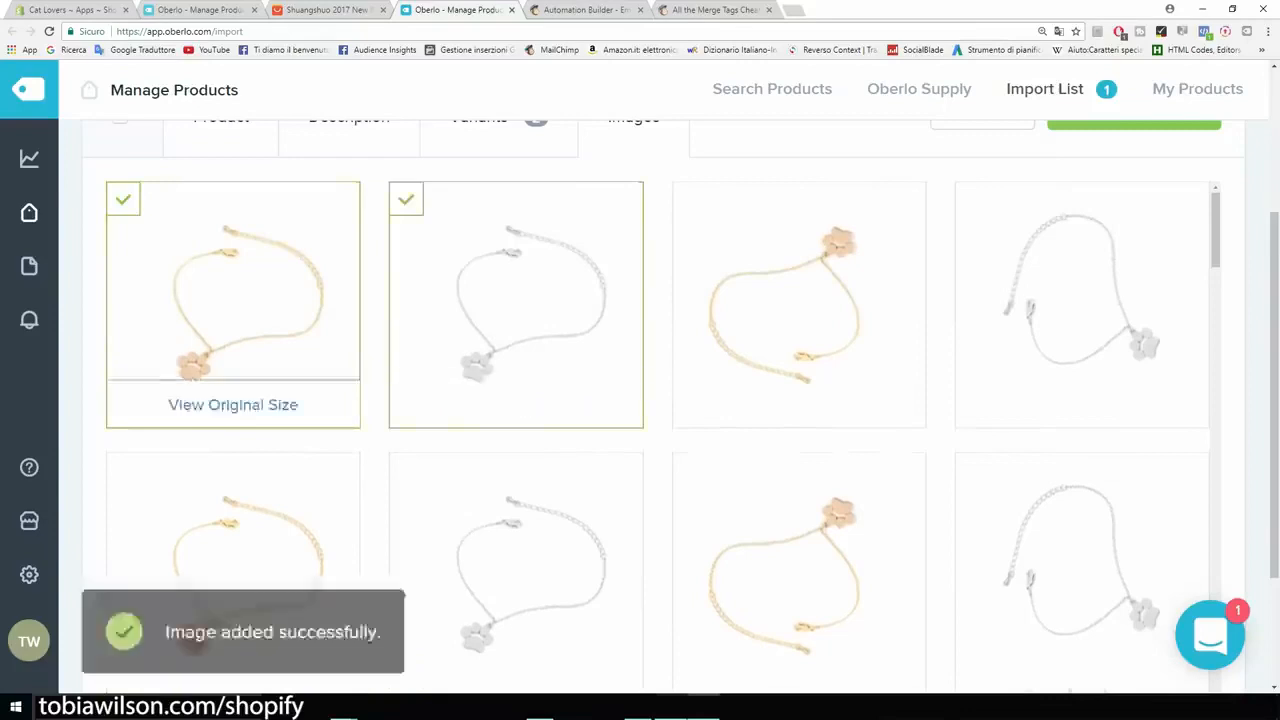
Step: Deselect the duplicate gold and silver bracelet images in the third row and return to the start of the product's images
scroll(200, 300, "down", 4)
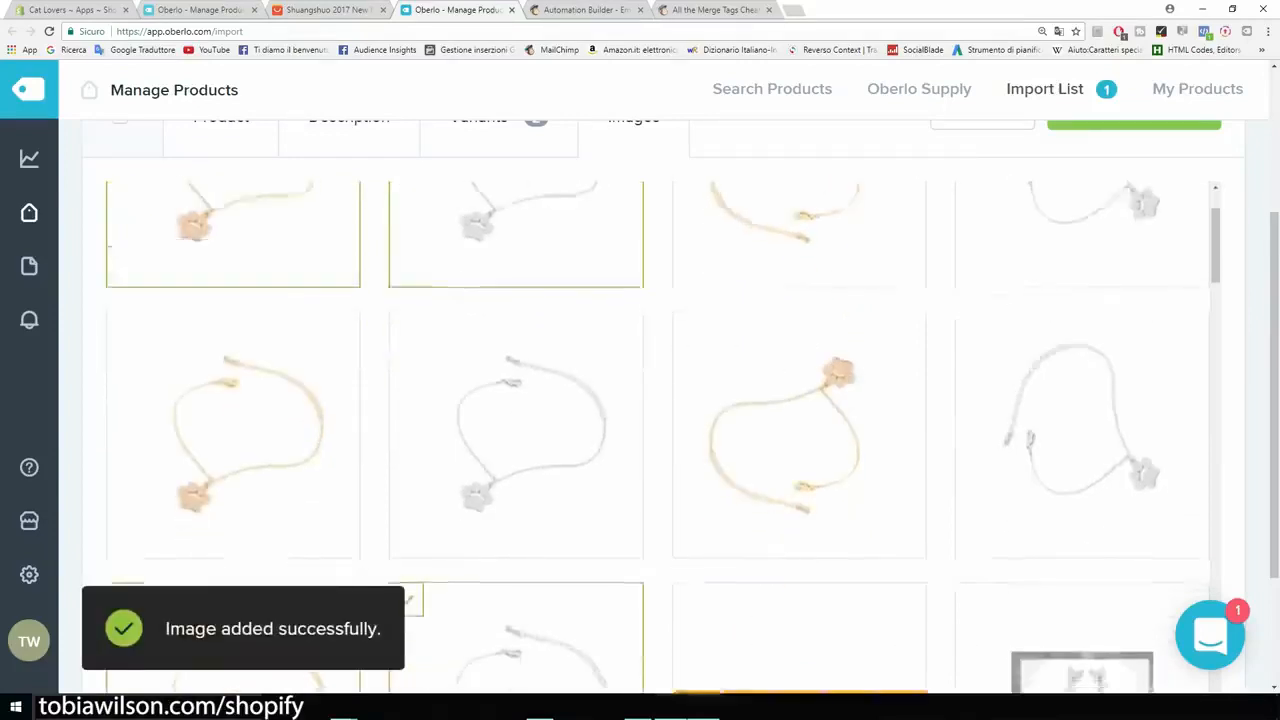
scroll(233, 300, "down", 2)
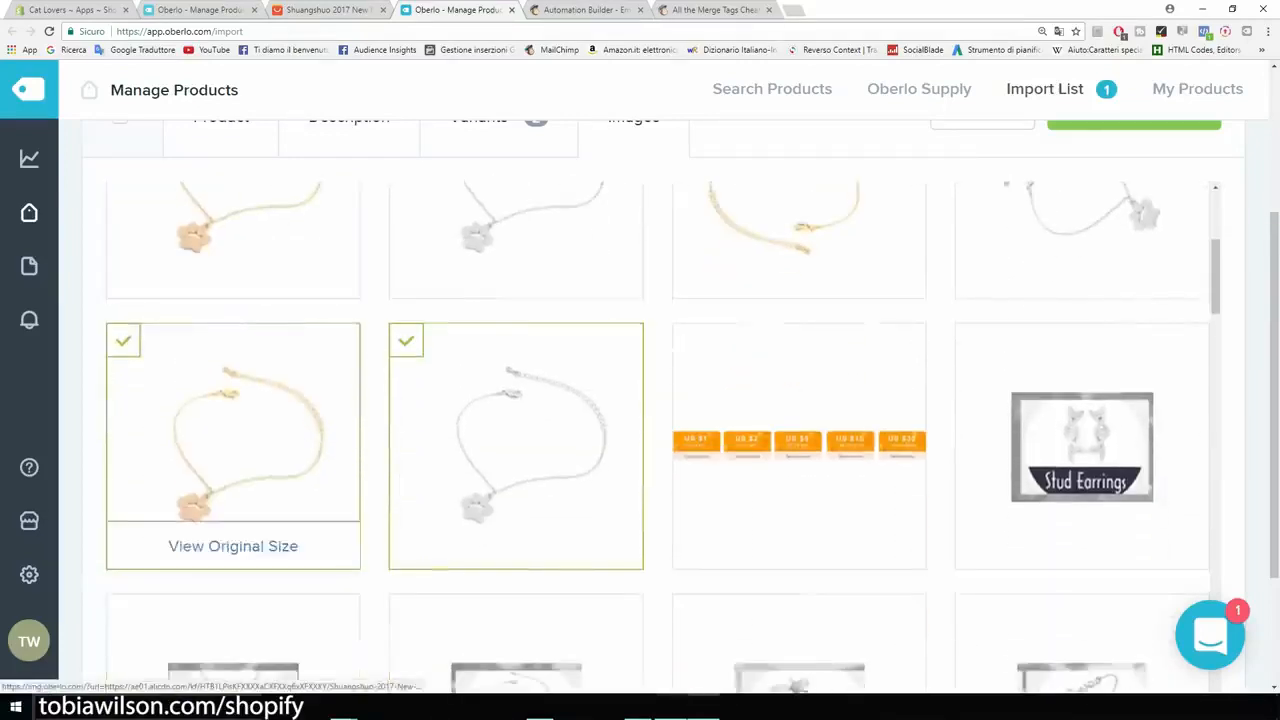
left_click(123, 340)
left_click(406, 340)
scroll(664, 437, "up", 8)
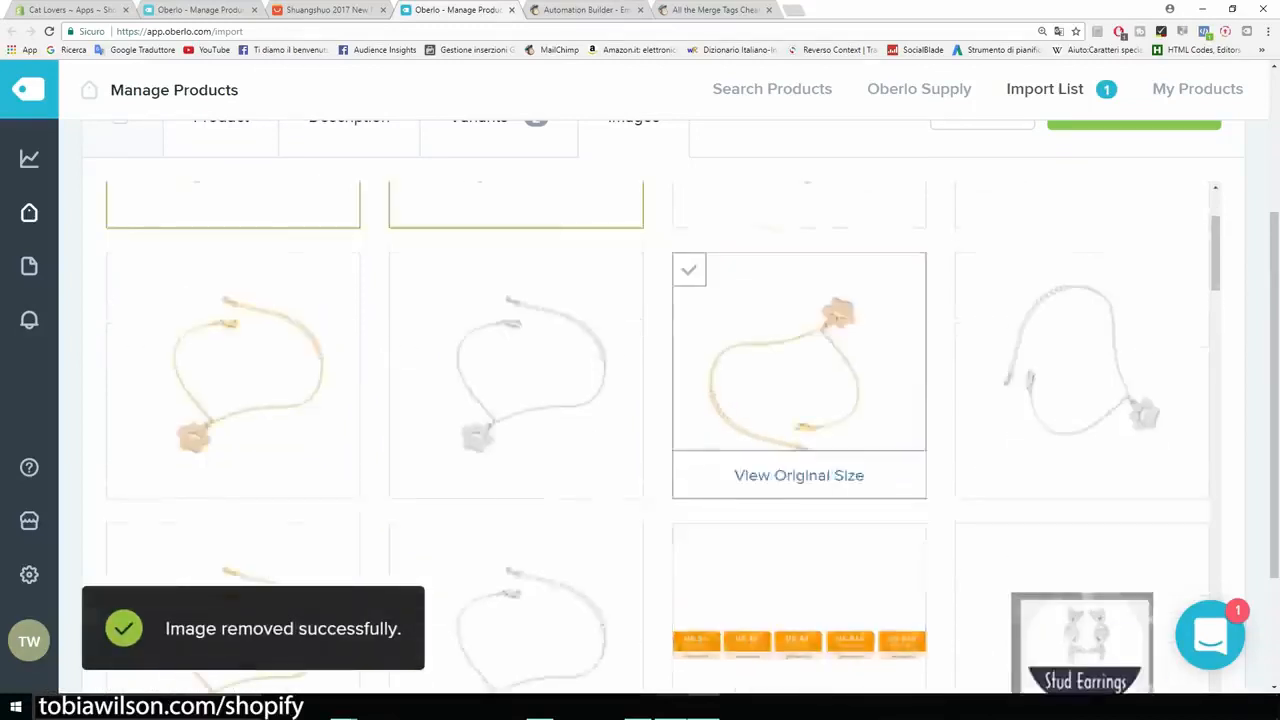
scroll(798, 452, "down", 2)
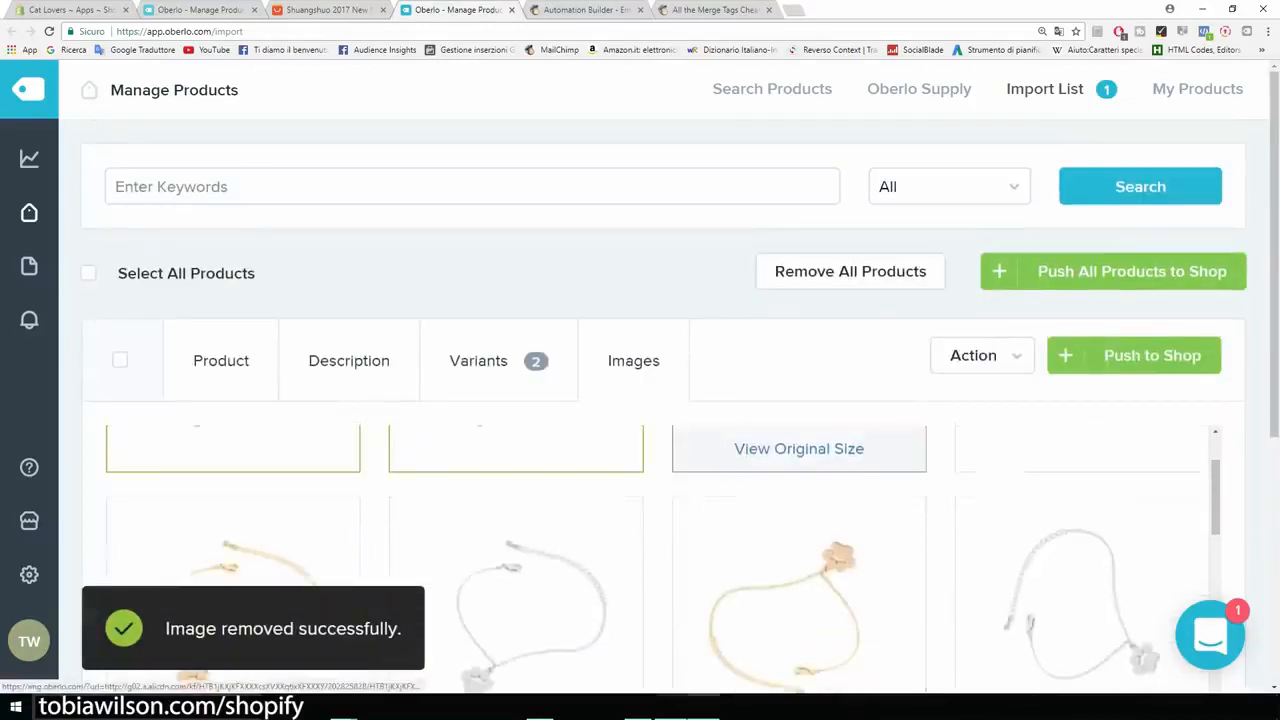
scroll(798, 452, "up", 3)
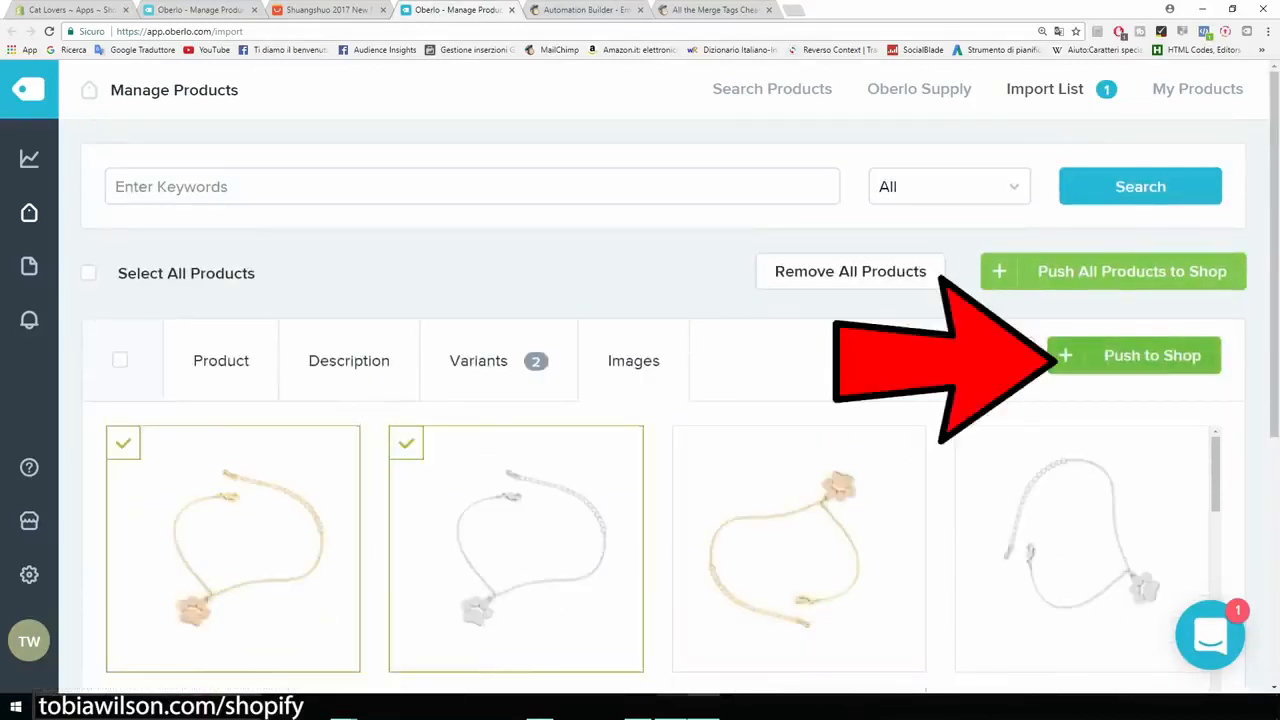
Step: Push the bracelet from the Oberlo import list to the shop and open Bracelet Cat Paw For Women in the Shopify products
left_click(1134, 356)
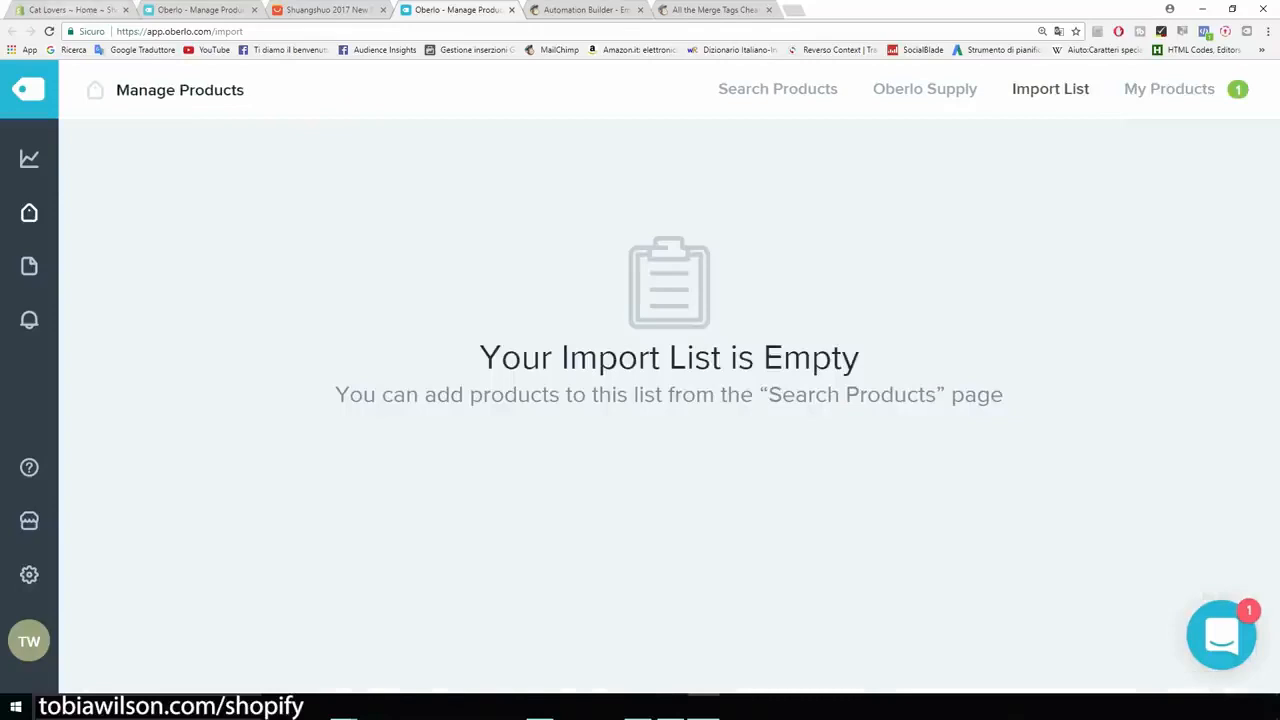
left_click(72, 10)
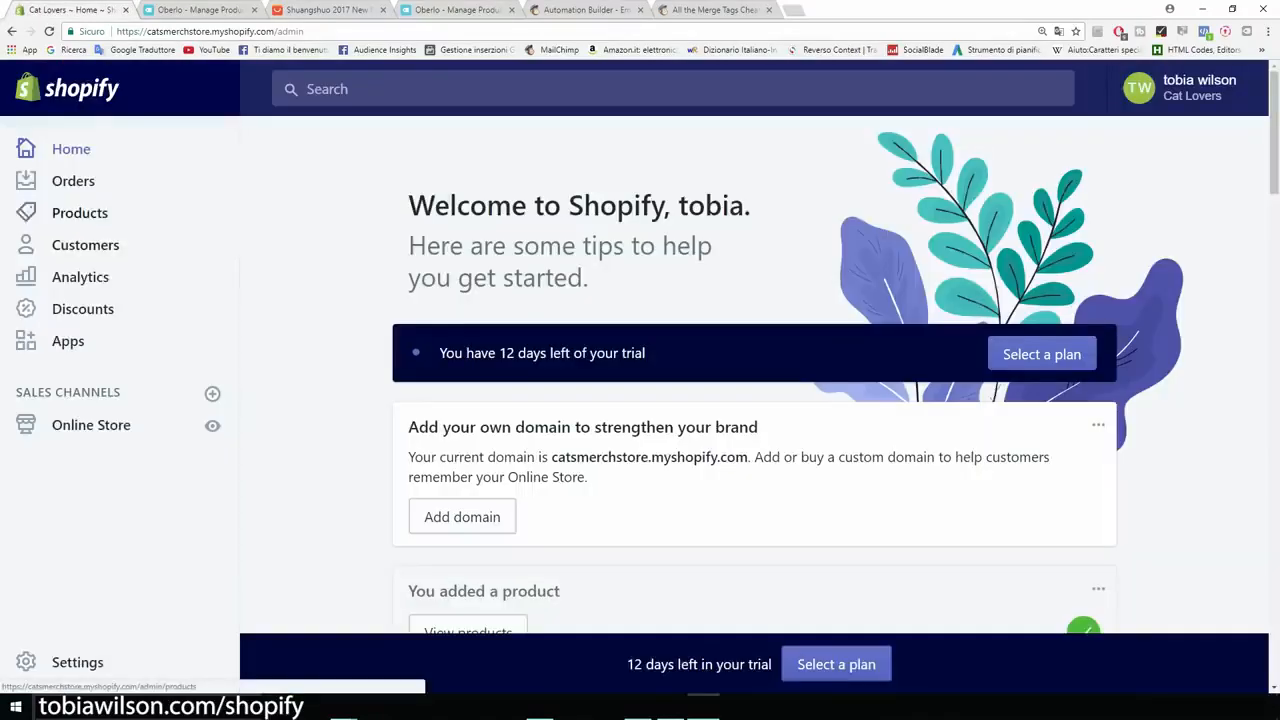
left_click(80, 212)
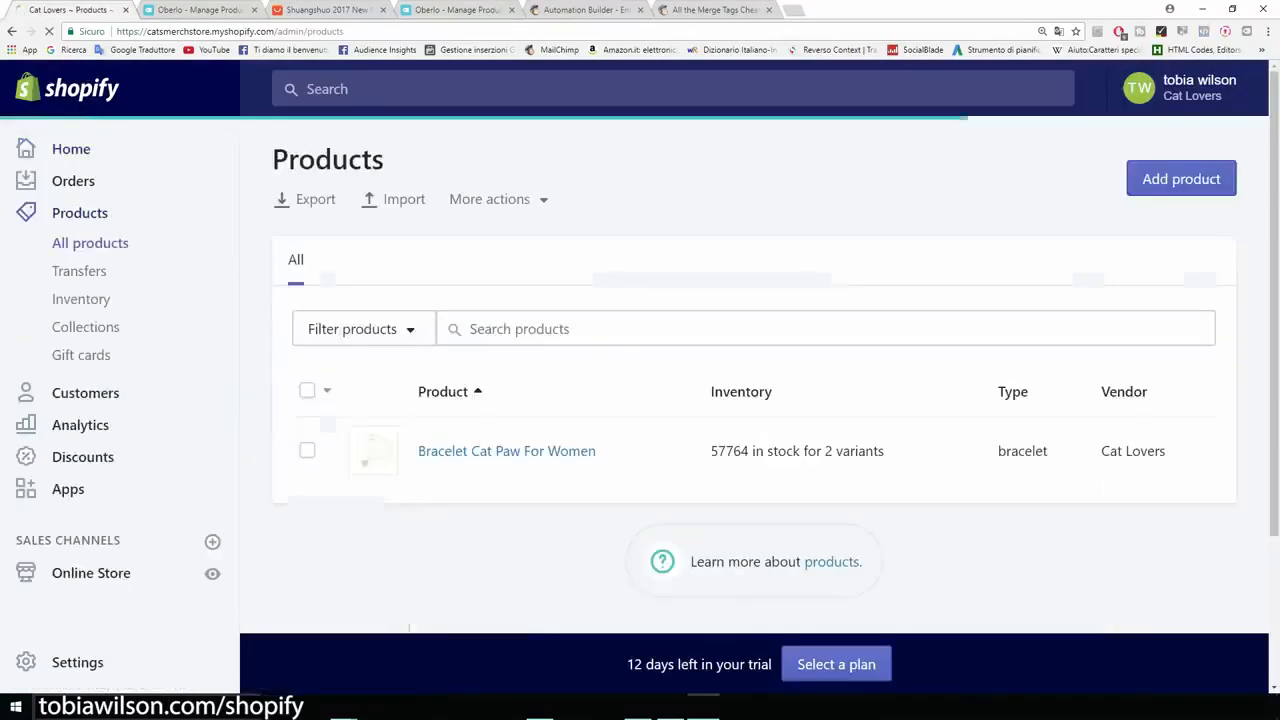
key("ctrl+minus")
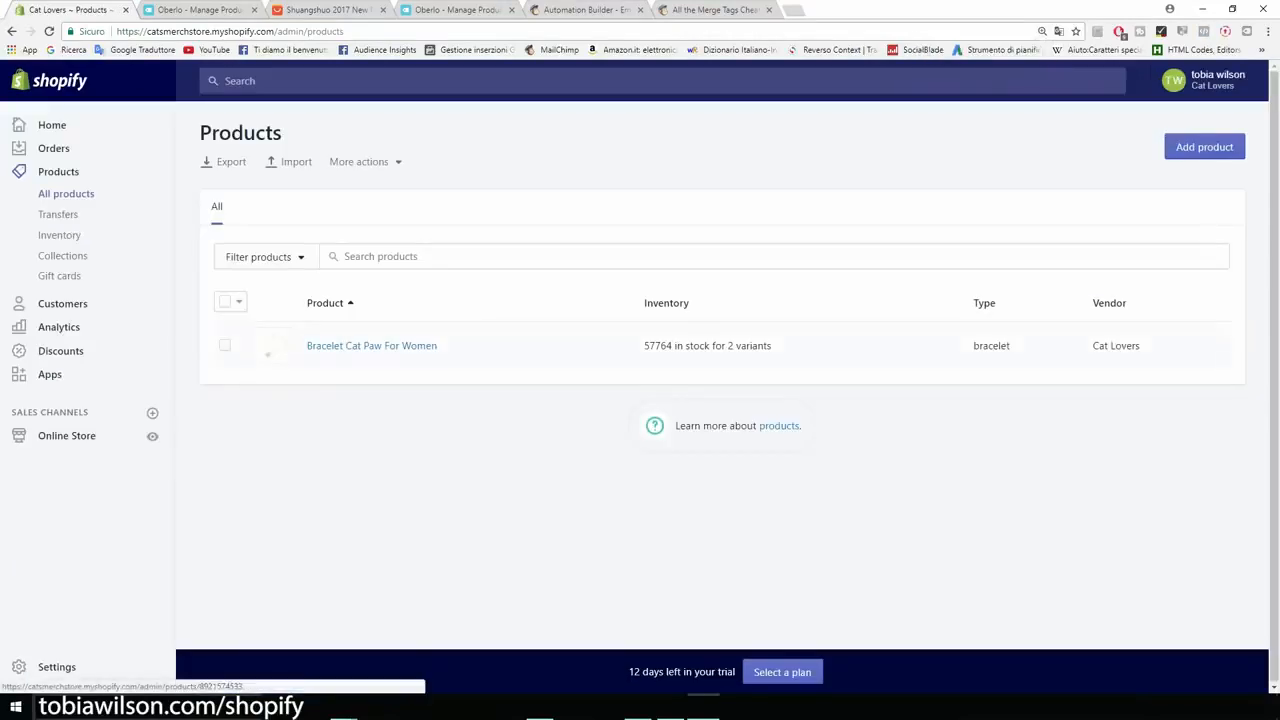
key("ctrl+plus")
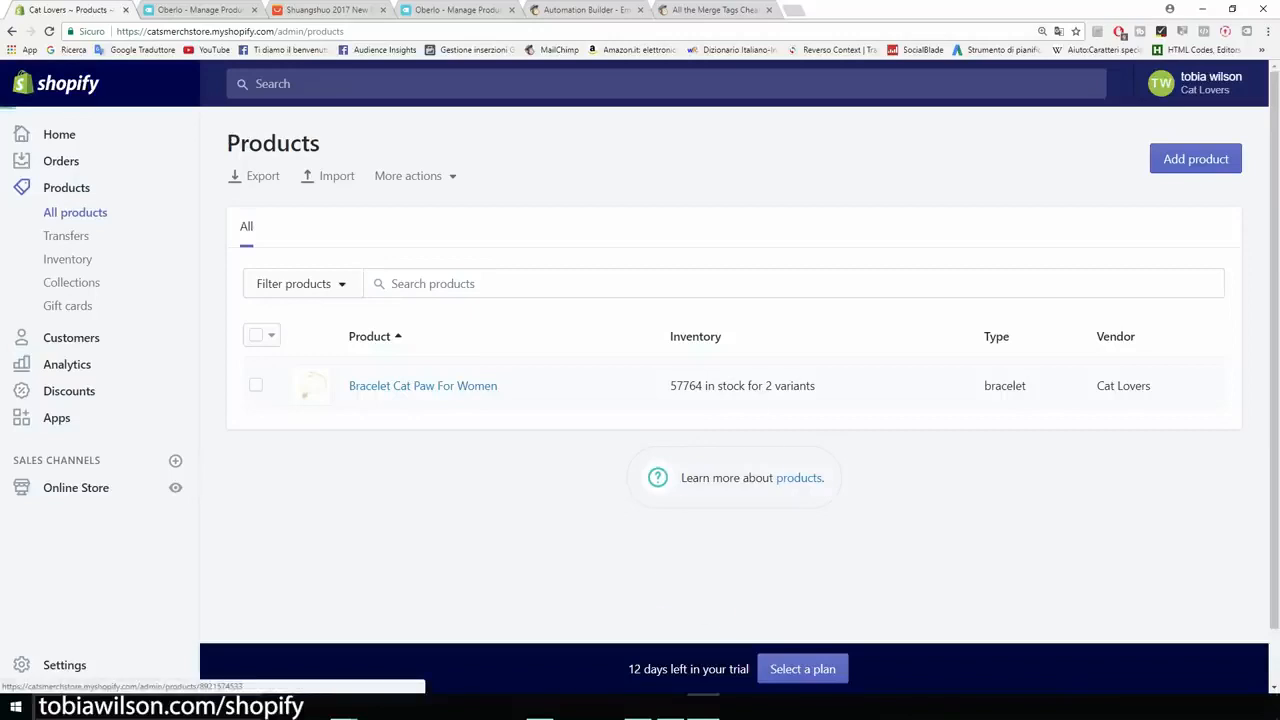
left_click(423, 385)
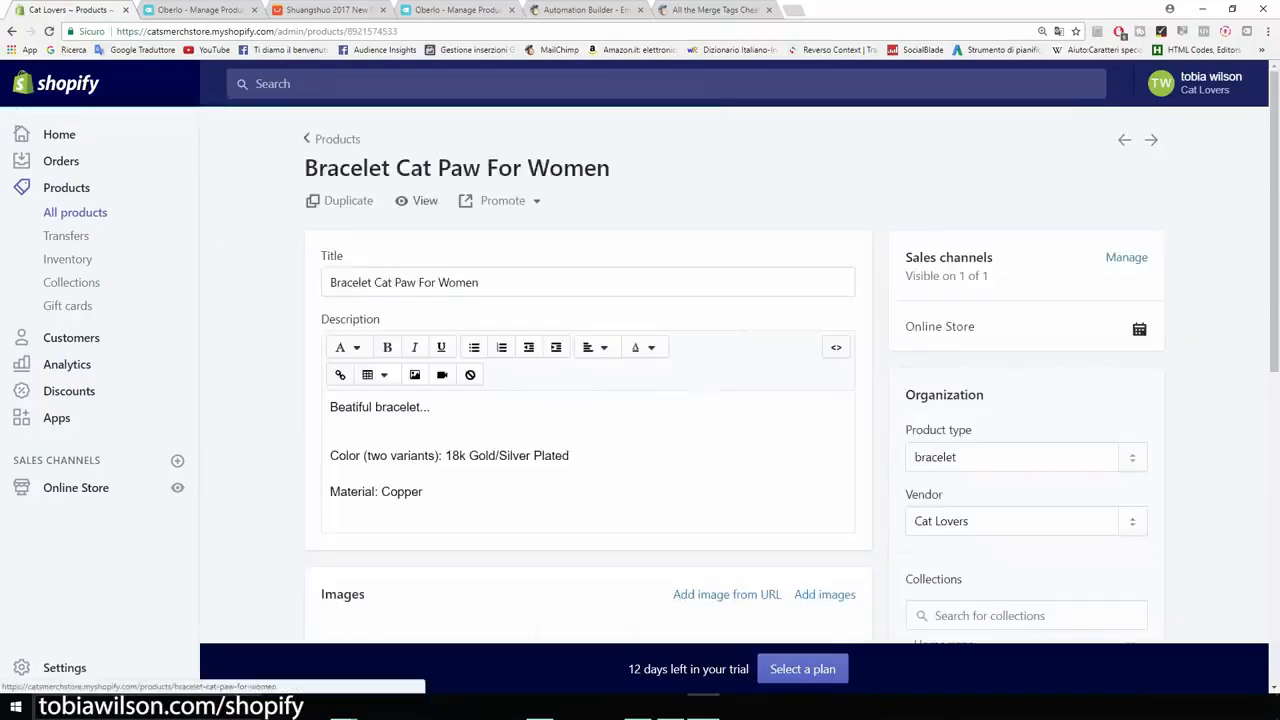
Step: View the bracelet's storefront page and examine its images, price, metal color options and description text
left_click(418, 200)
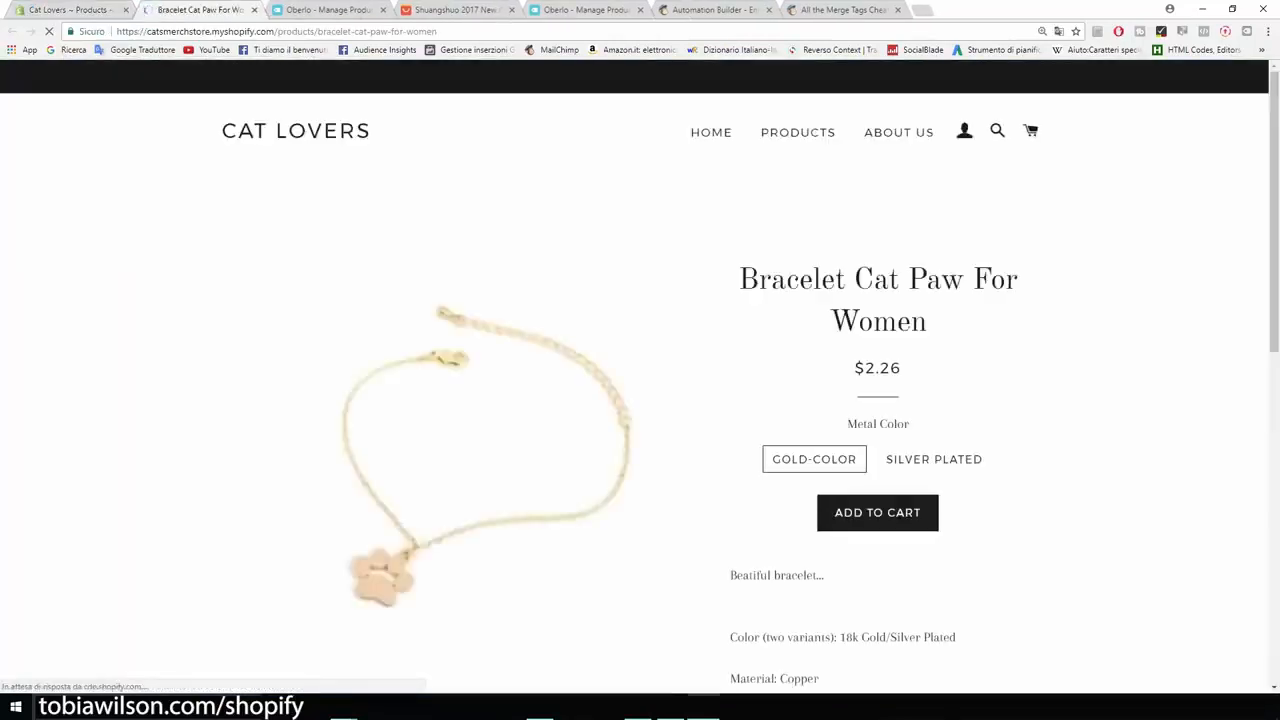
scroll(640, 378, "down", 2)
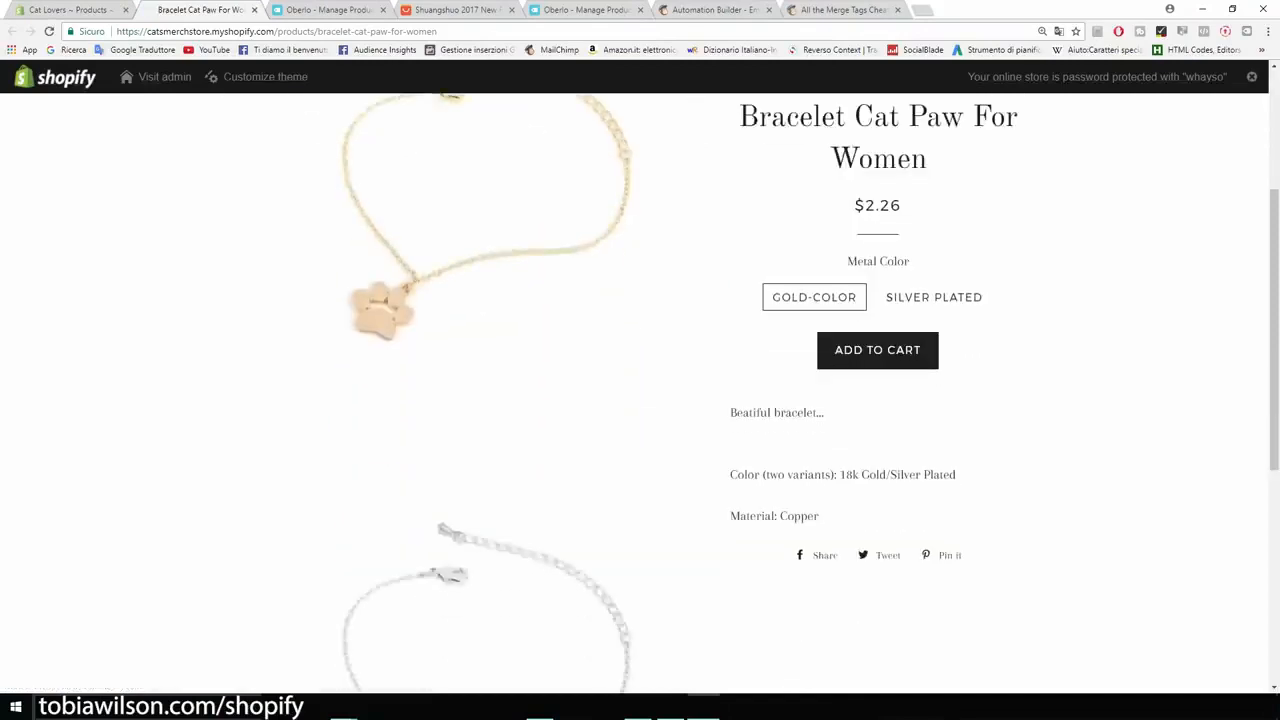
scroll(640, 390, "up", 2)
scroll(640, 390, "down", 3)
scroll(640, 390, "up", 3)
scroll(488, 390, "up", 2)
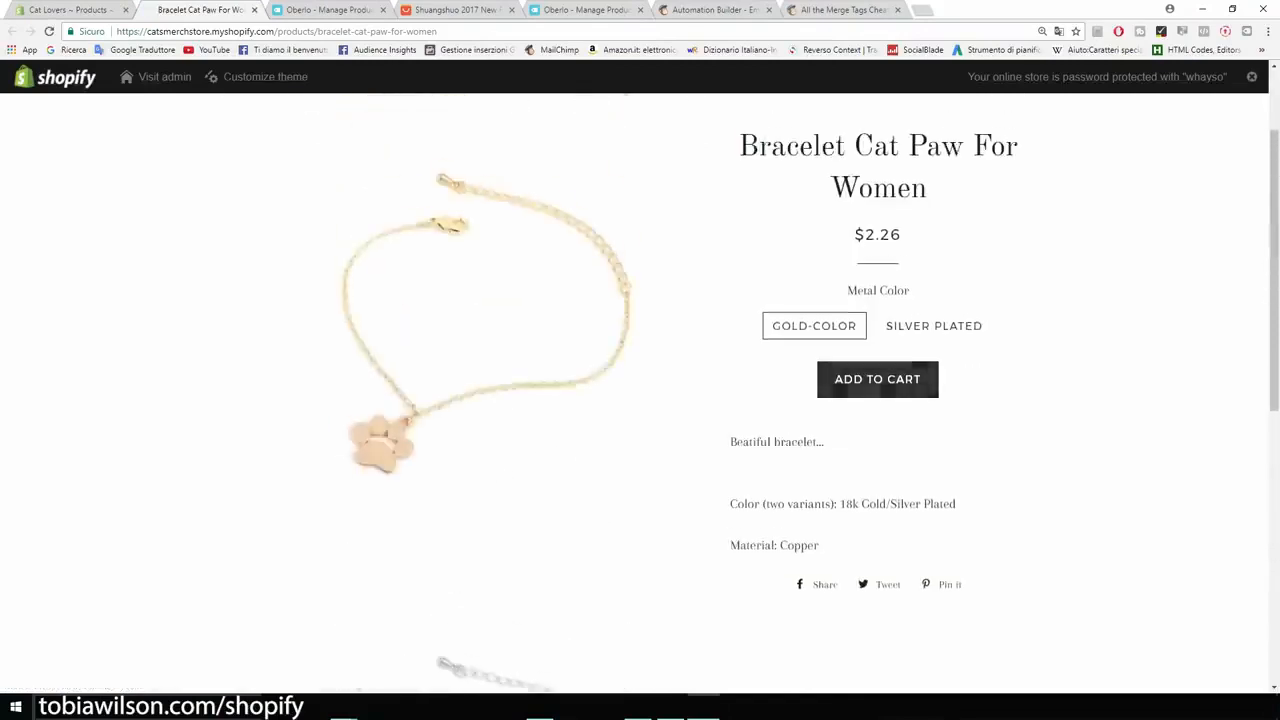
key("ctrl+plus")
key("ctrl+plus")
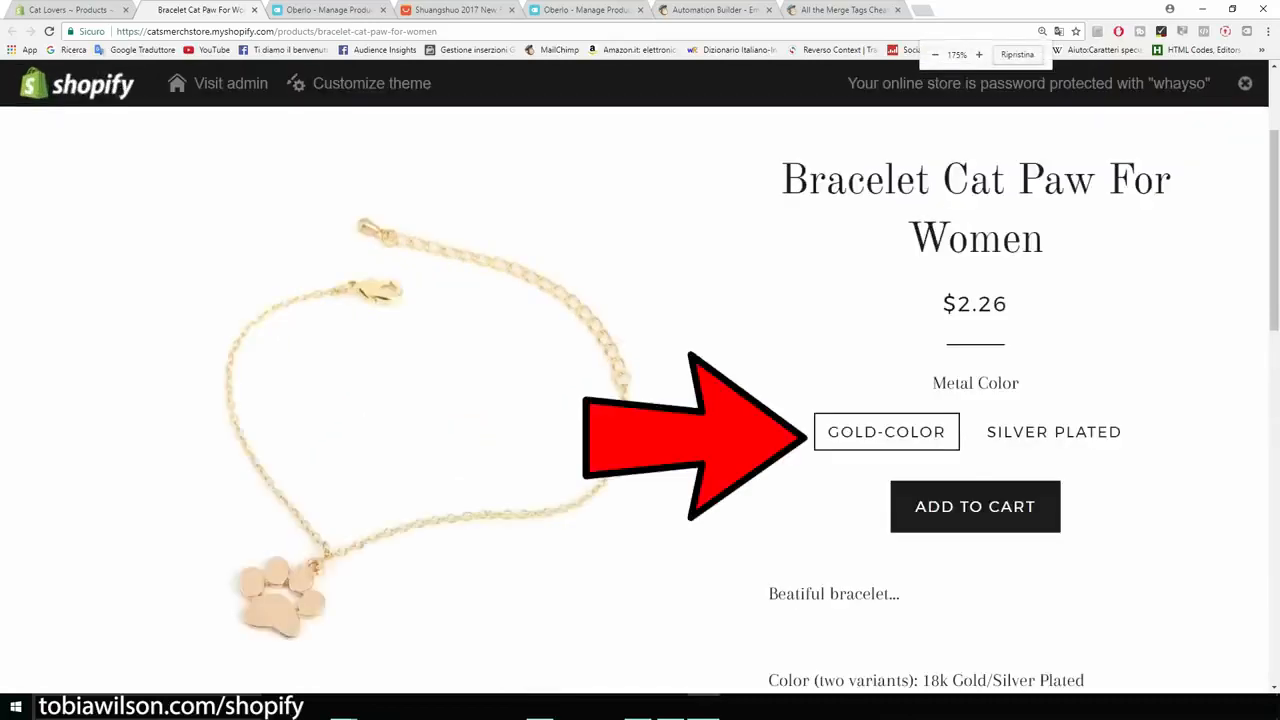
scroll(640, 400, "down", 3)
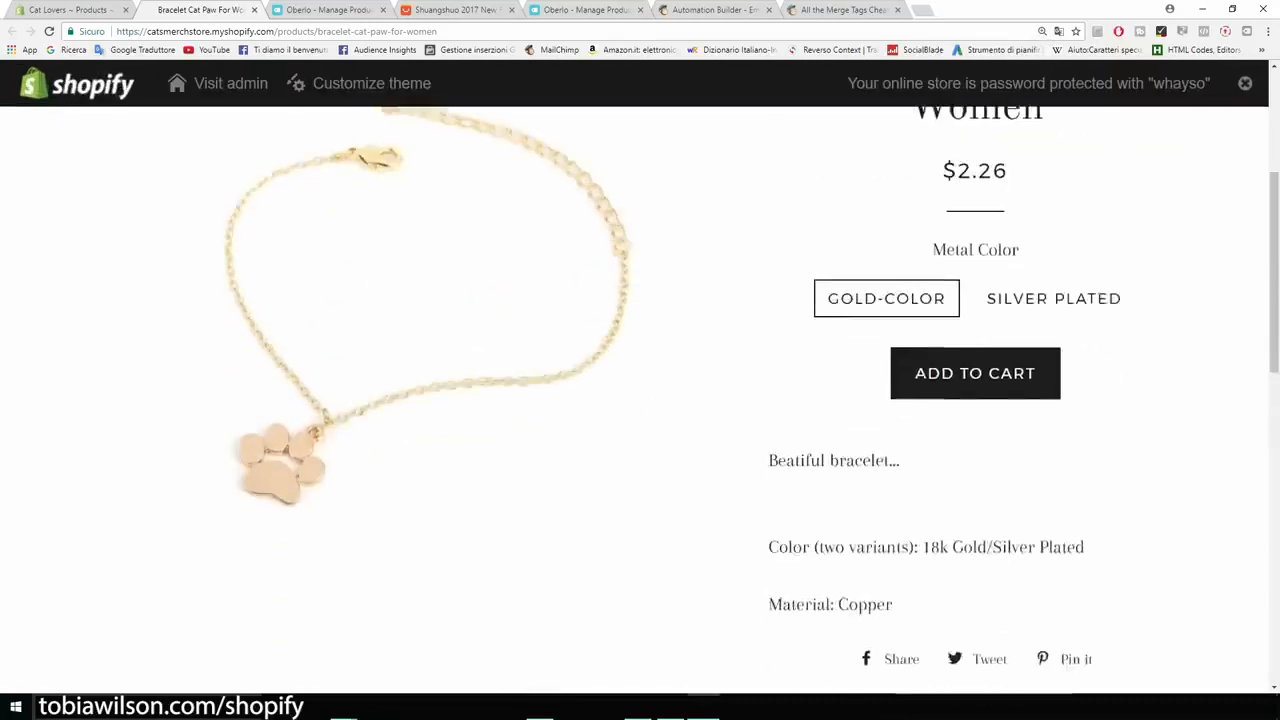
left_click_drag(768, 327, 899, 327)
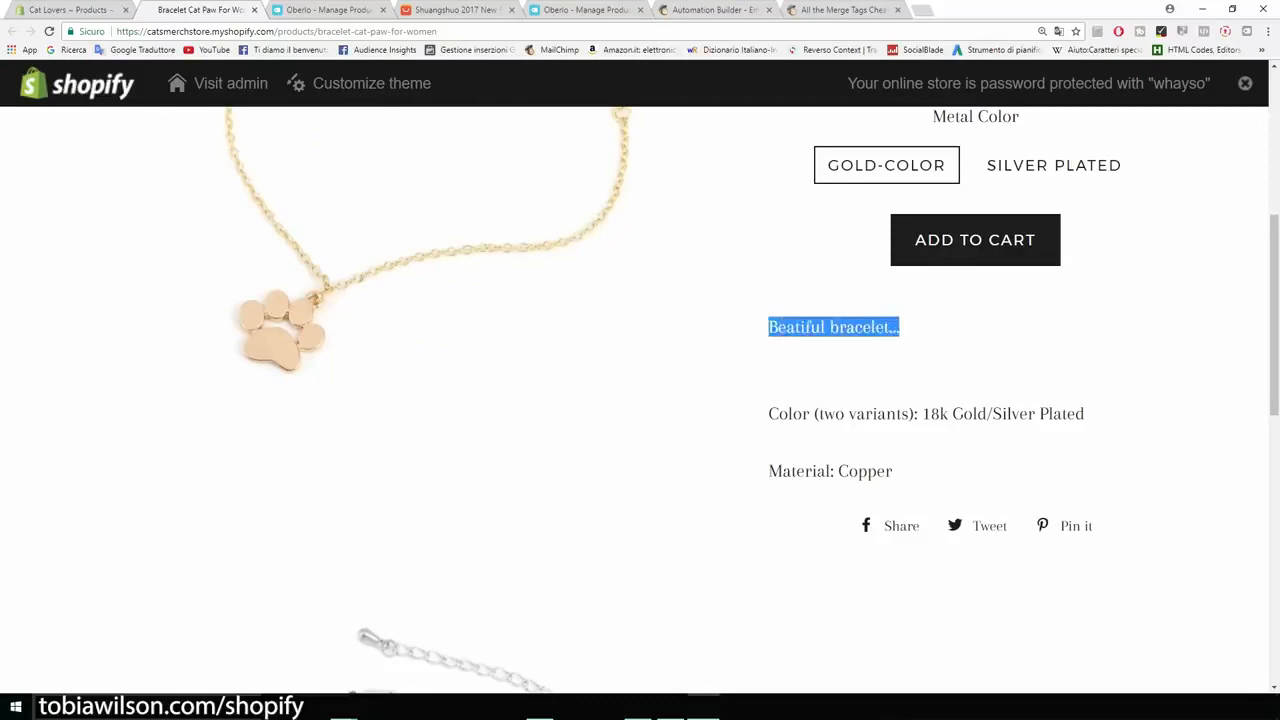
scroll(640, 400, "up", 1)
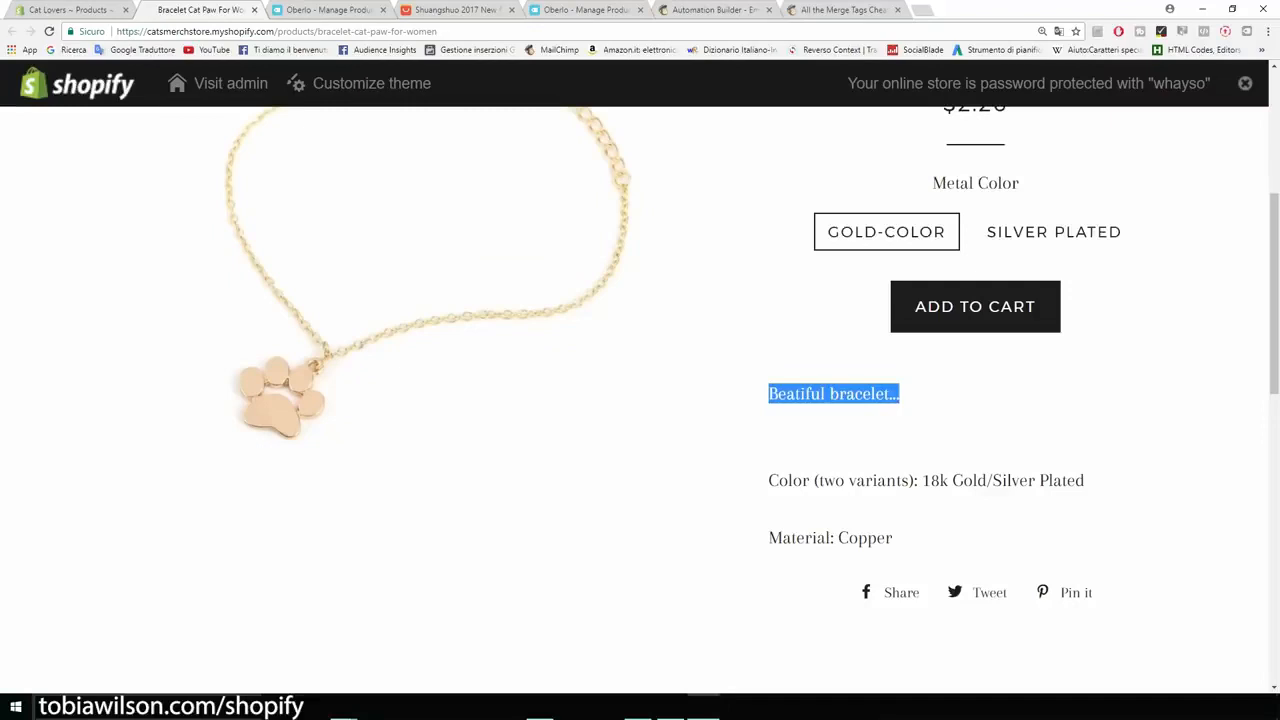
scroll(640, 400, "up", 4)
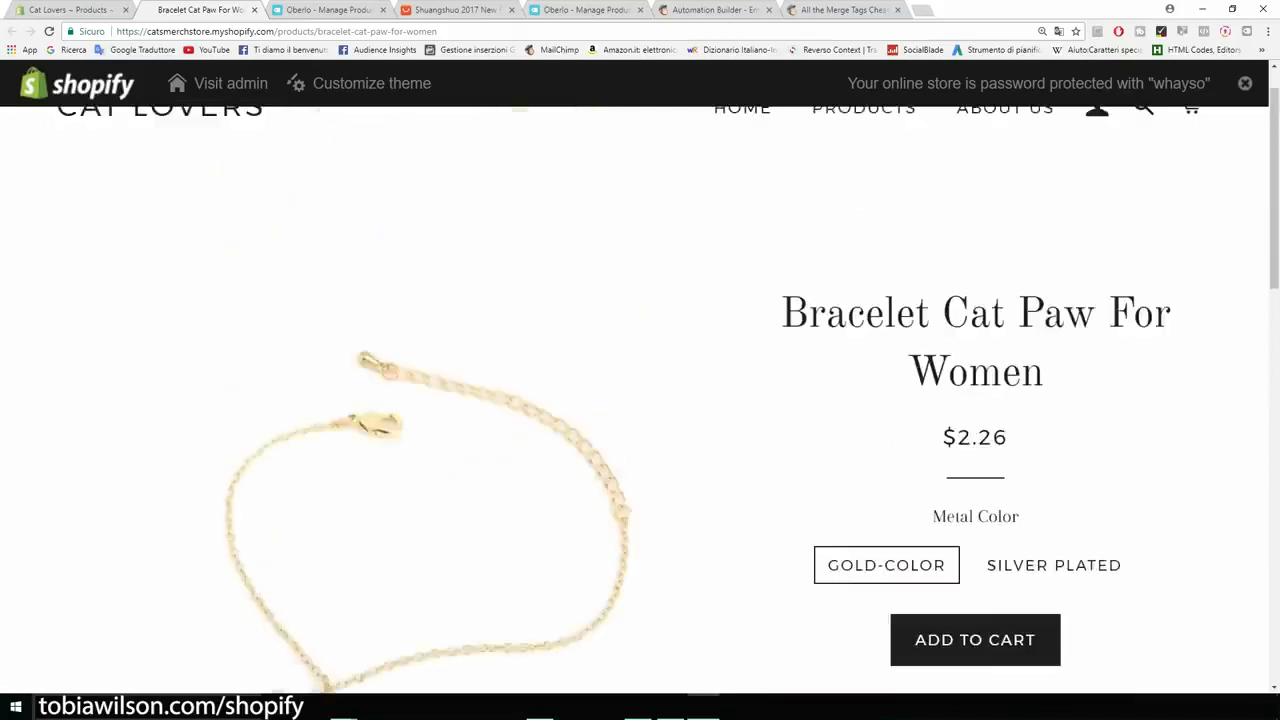
scroll(640, 400, "down", 2)
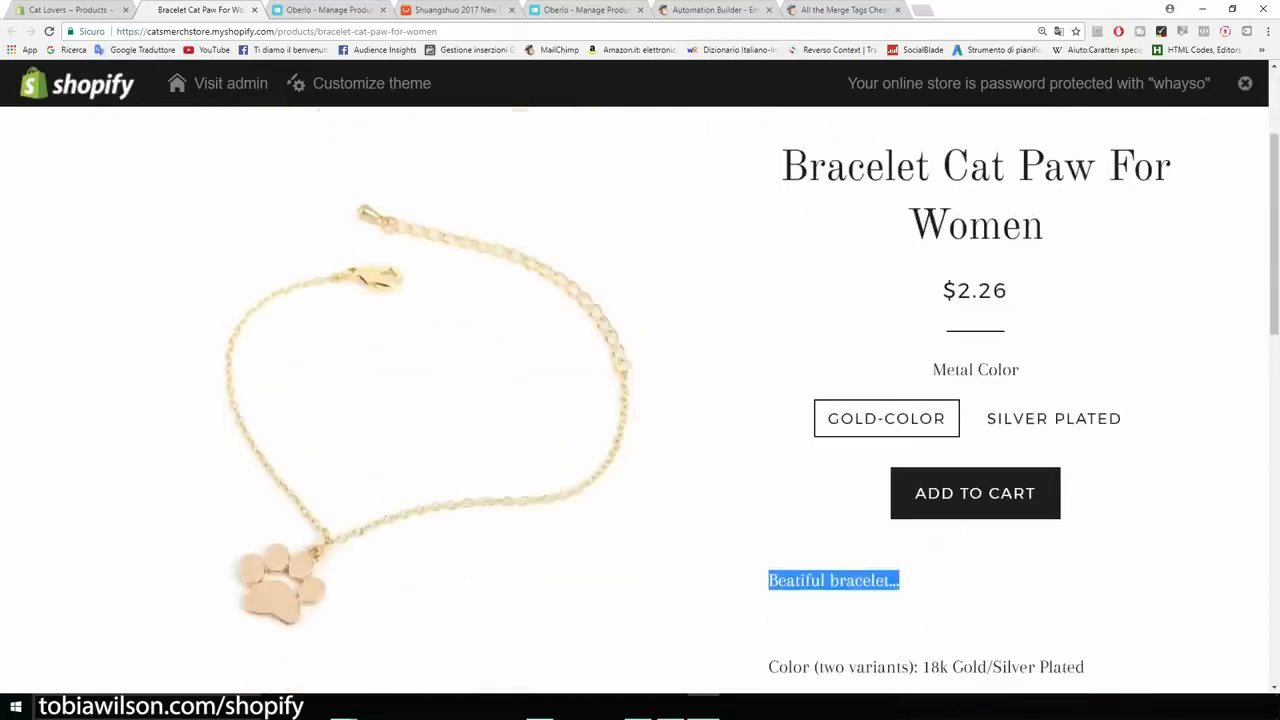
Step: Back in the Shopify product editor, replace "Beatiful bracelet..." in the description with "If you like cats this is the bracelet for you."
left_click(64, 9)
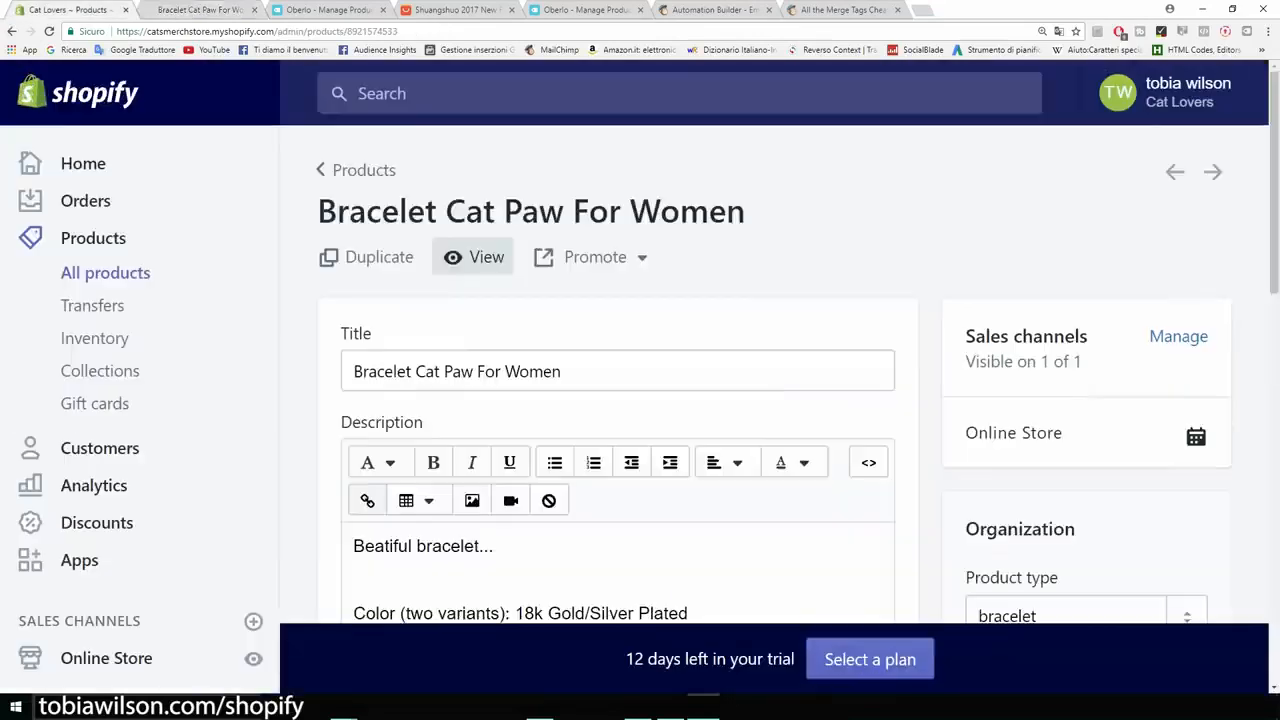
scroll(618, 400, "down", 2)
left_click_drag(494, 346, 352, 346)
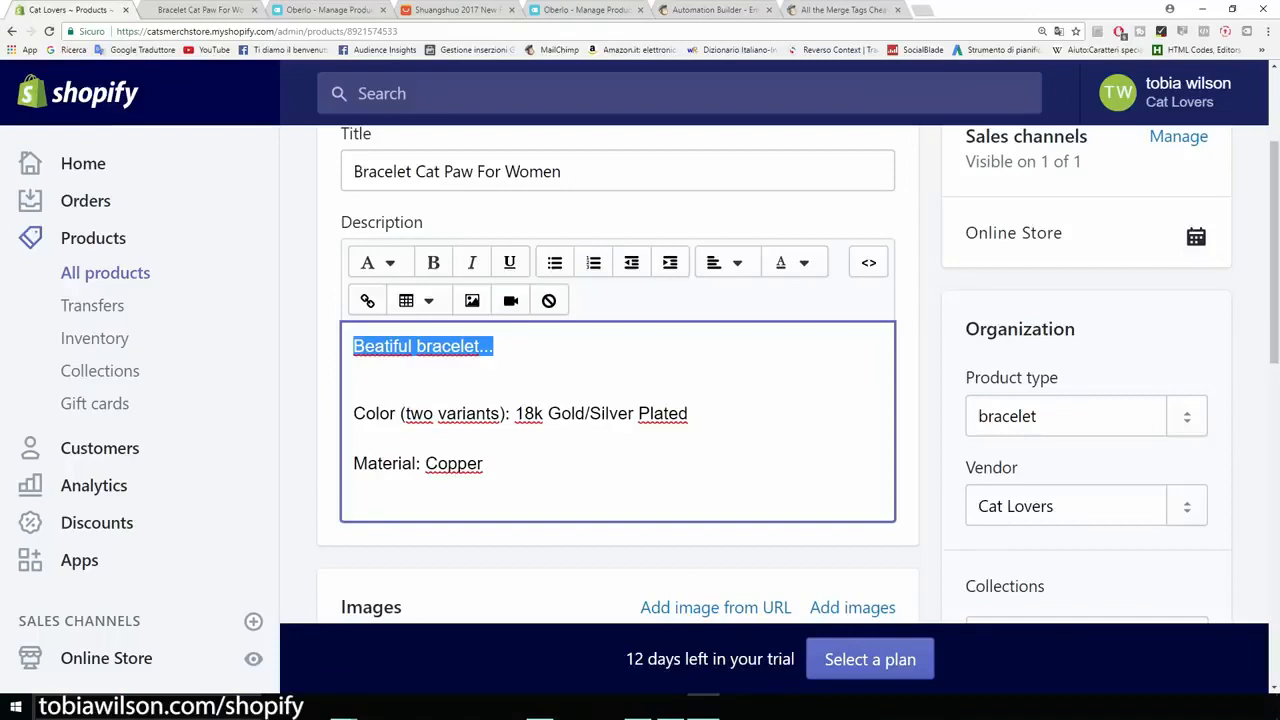
key("BackSpace")
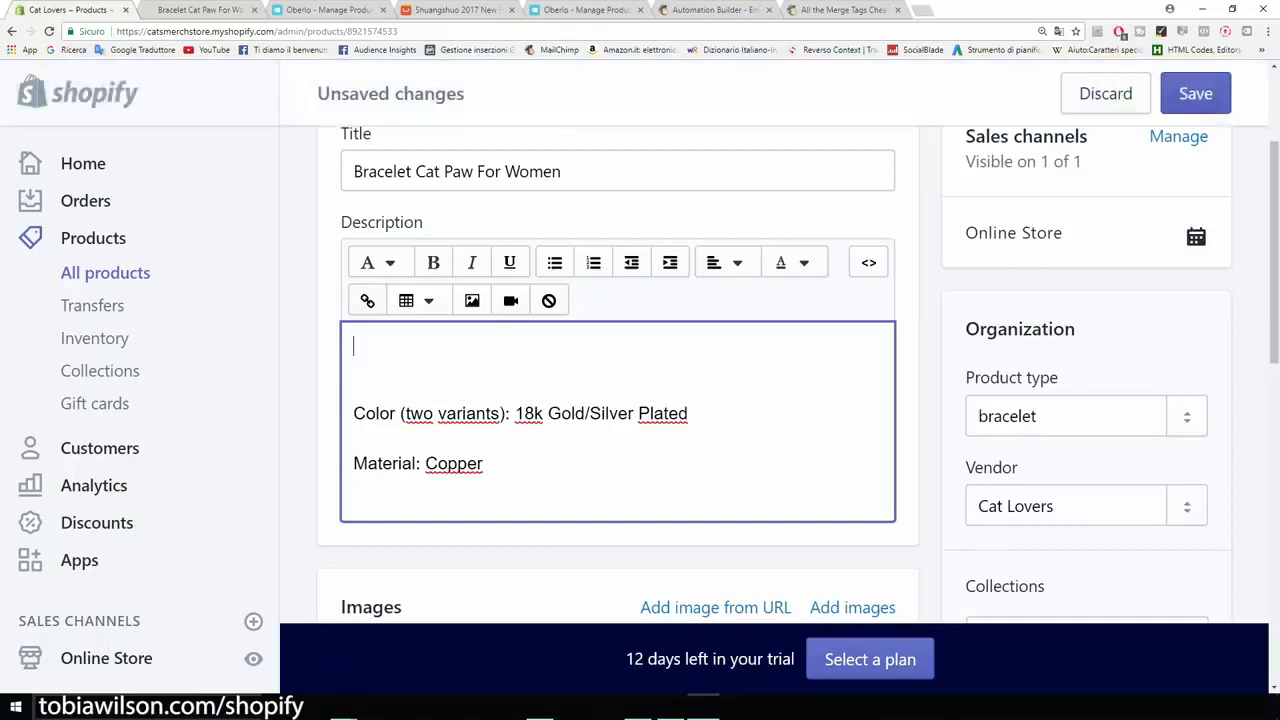
type("If you like cats this is the bracelet for you.")
Step: Add a second description line reading "A beatiful cat paw bracelet for just $14,95."
key("Return")
type("A")
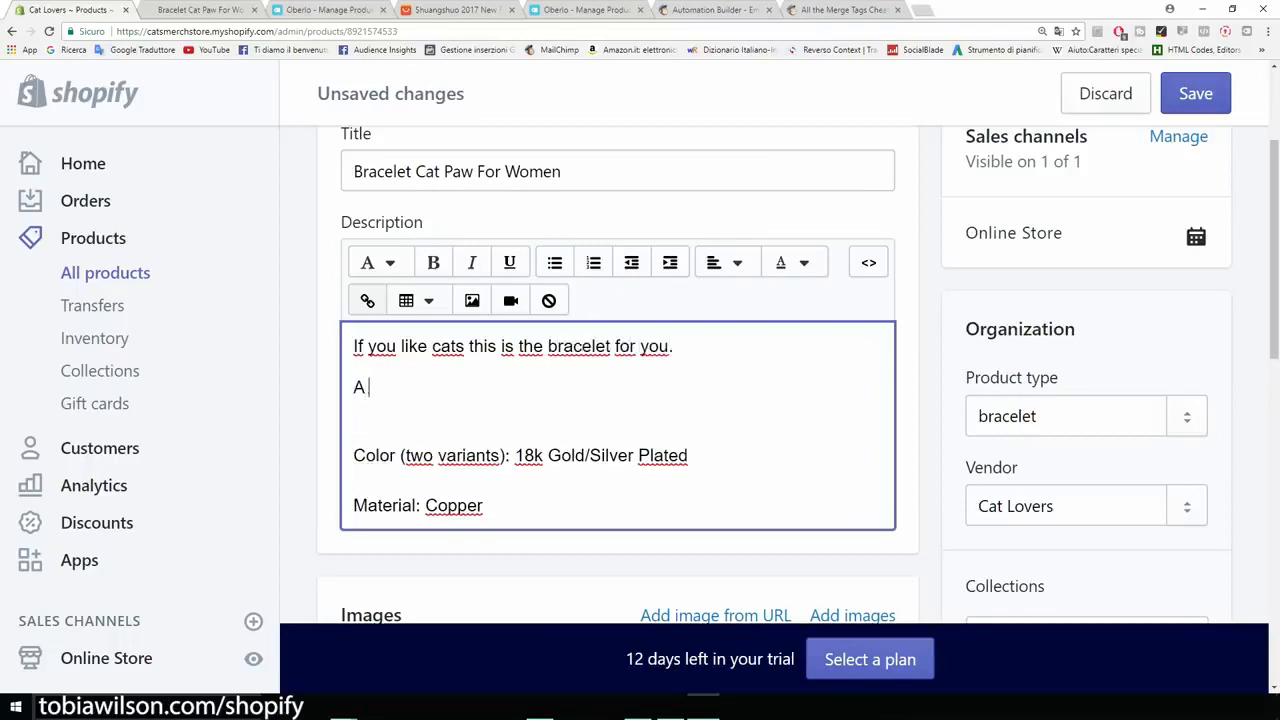
type(" beatiful bracelet that per")
key("BackSpace")
key("BackSpace")
key("BackSpace")
key("BackSpace")
key("BackSpace")
key("BackSpace")
key("BackSpace")
key("BackSpace")
key("BackSpace")
key("BackSpace")
key("BackSpace")
key("BackSpace")
key("BackSpace")
key("BackSpace")
key("BackSpace")
key("BackSpace")
key("BackSpace")
type("cat paw bracelet for just")
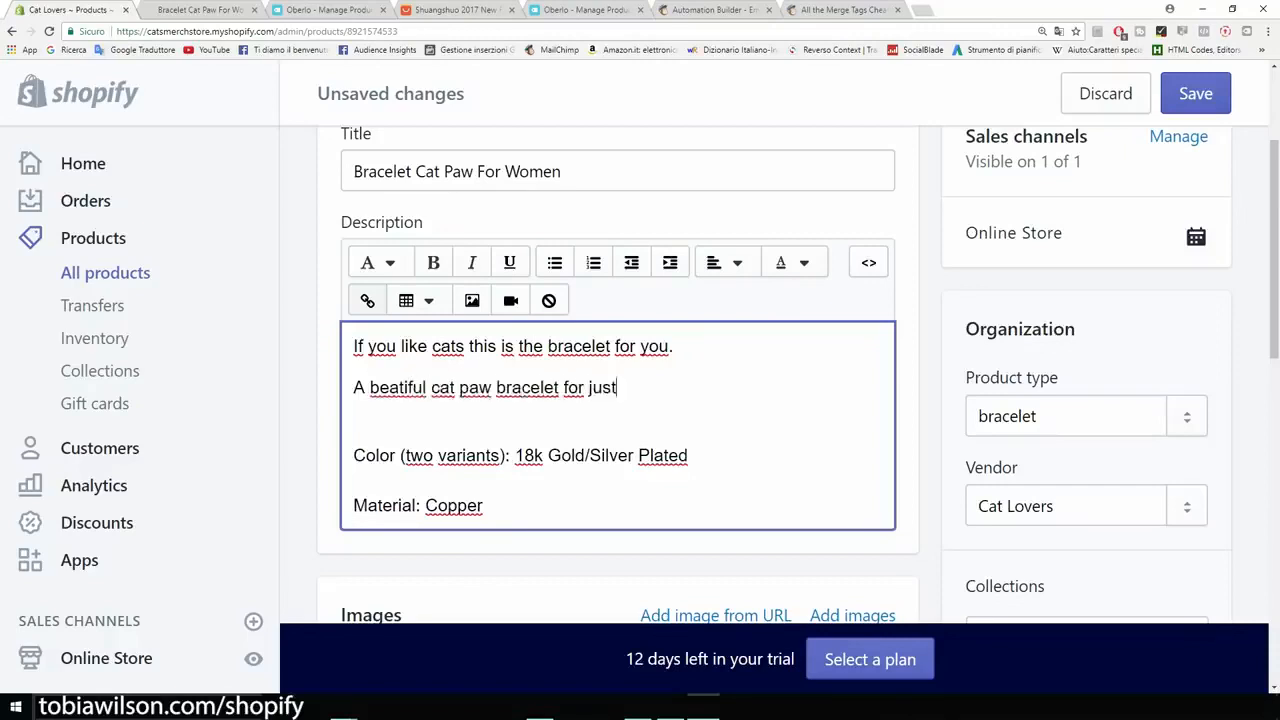
type(" $14,95.")
Step: Insert an empty line above "If you like cats this is the bracelet for you." in the product description
key("ctrl+minus")
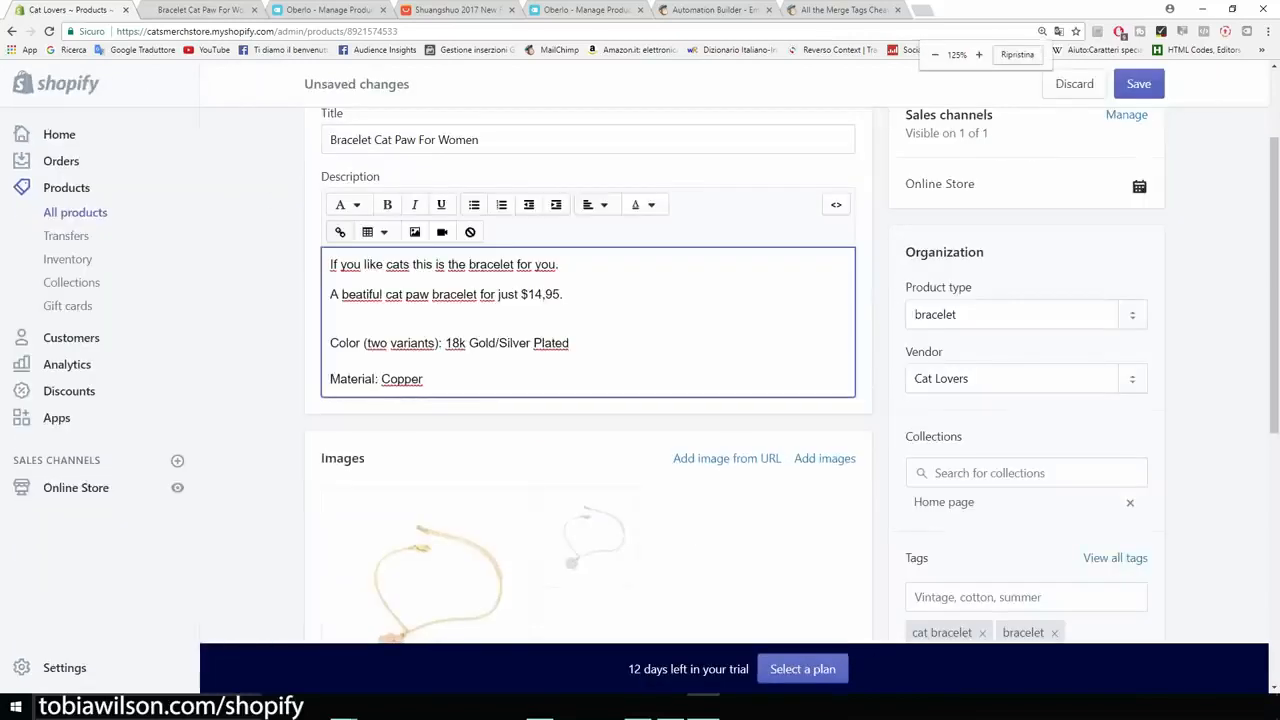
scroll(588, 400, "up", 1)
scroll(588, 400, "down", 2)
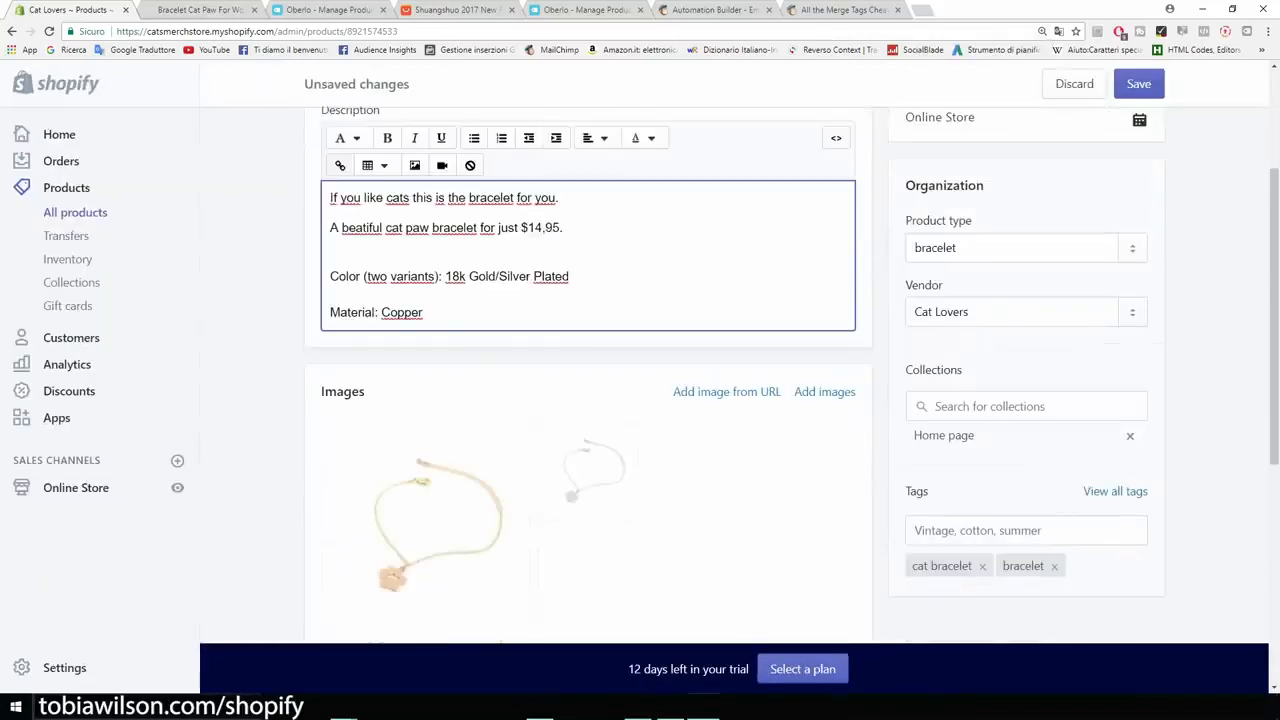
scroll(588, 400, "up", 1)
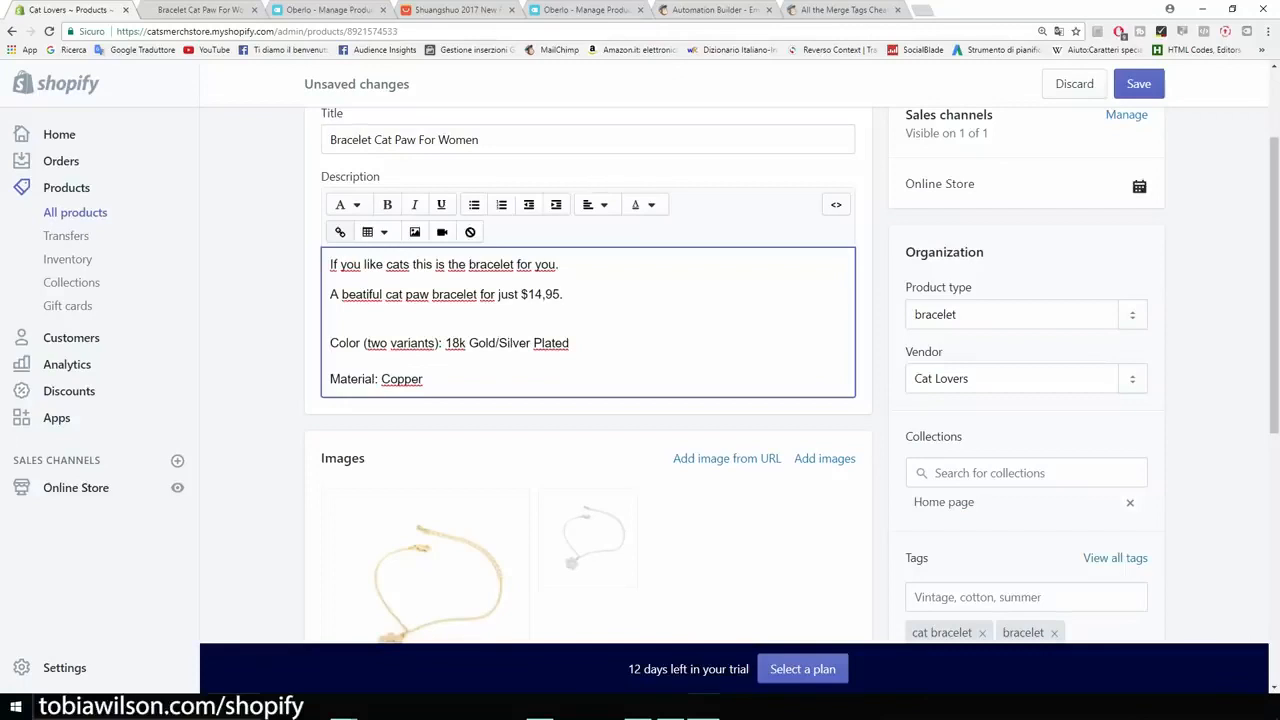
left_click(331, 265)
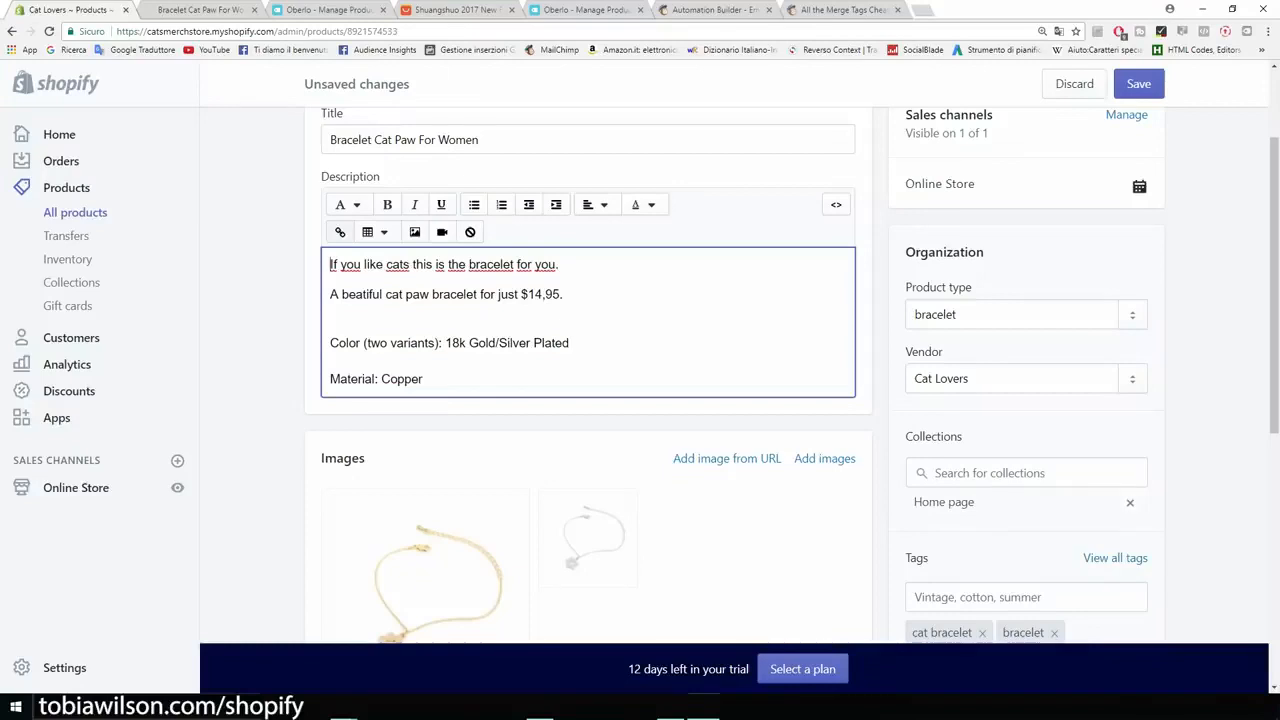
key("Return")
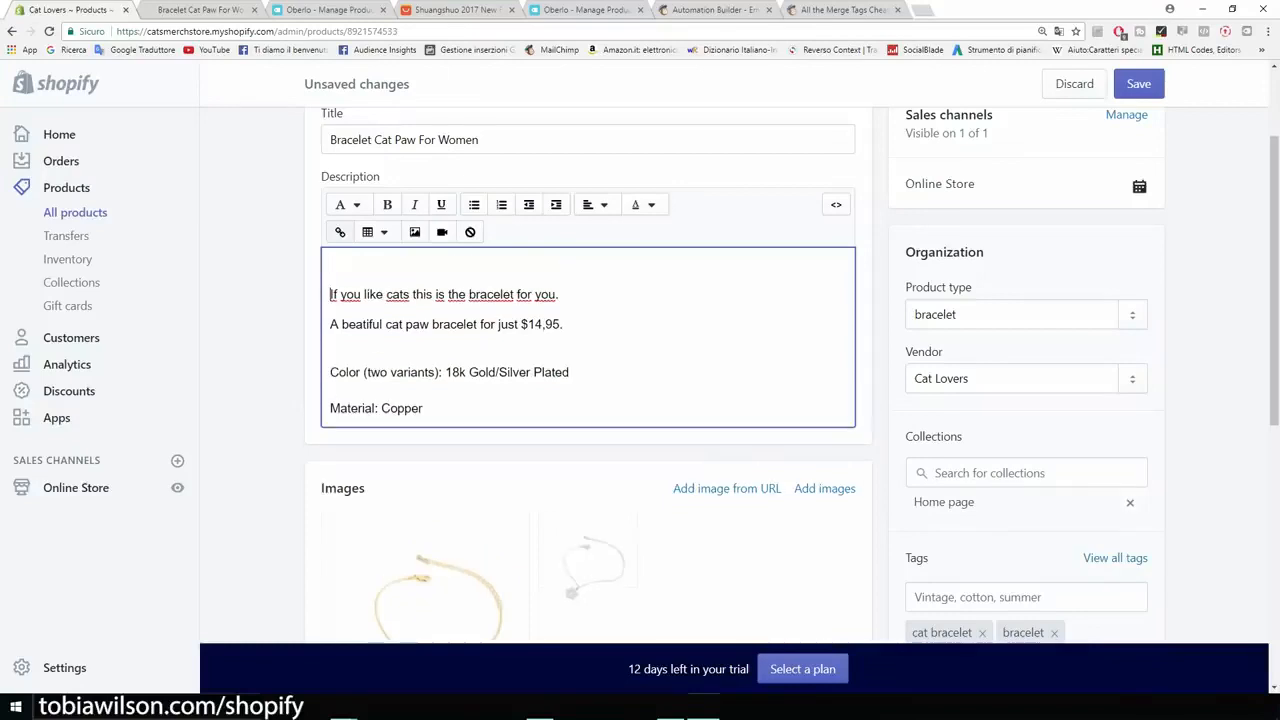
Step: Search Google Images for "trust seal shopify" in a new tab and preview the green-framed Guaranteed SAFE Checkout image
key("ctrl+t")
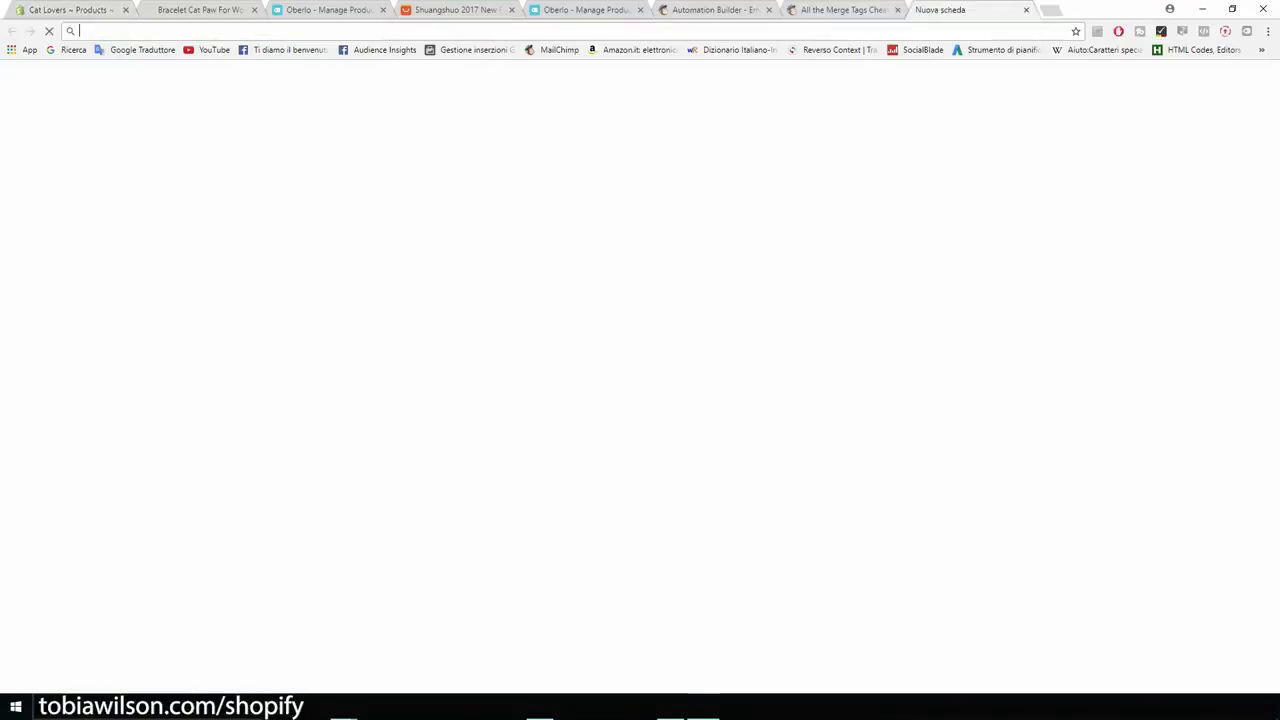
left_click(1066, 94)
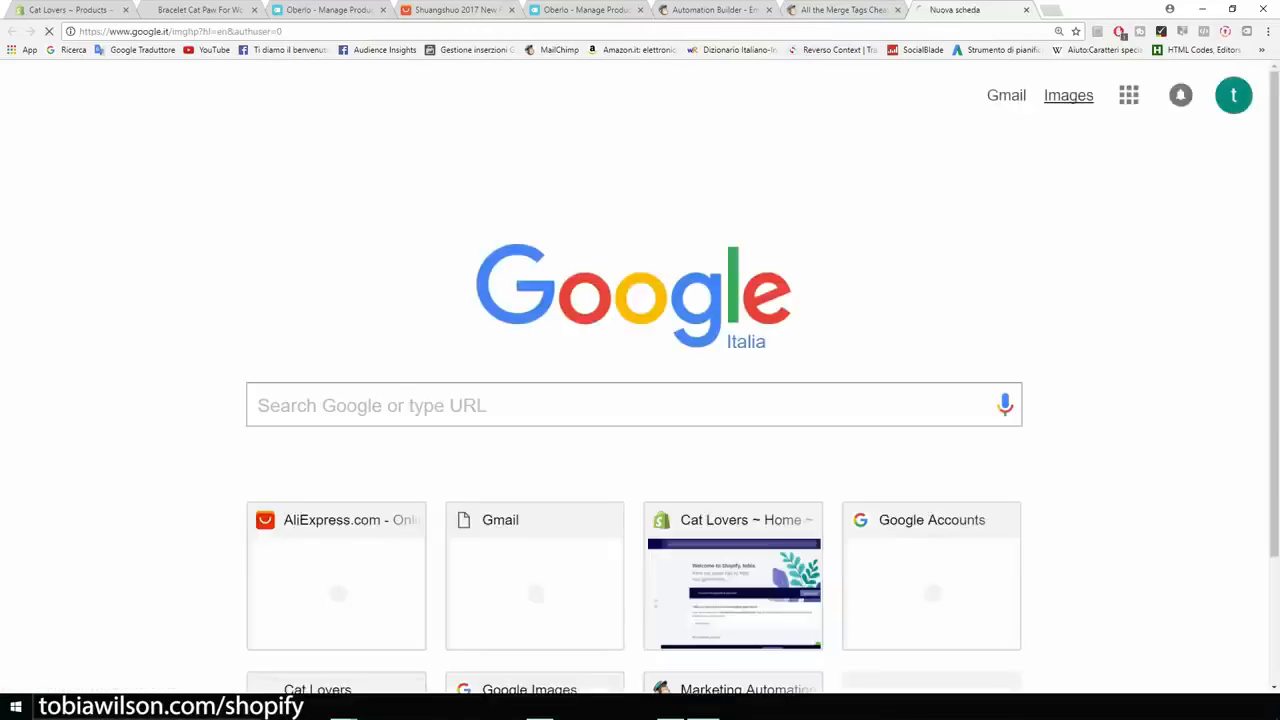
type("trust")
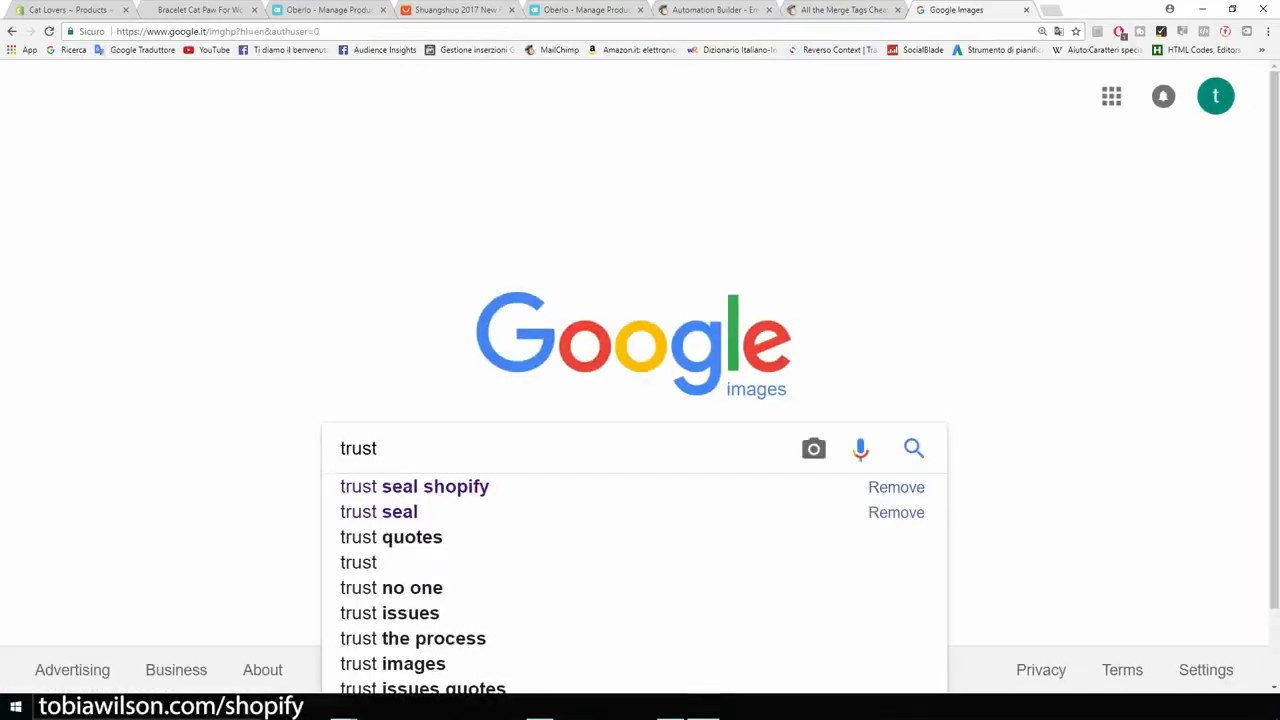
key("Down")
key("Return")
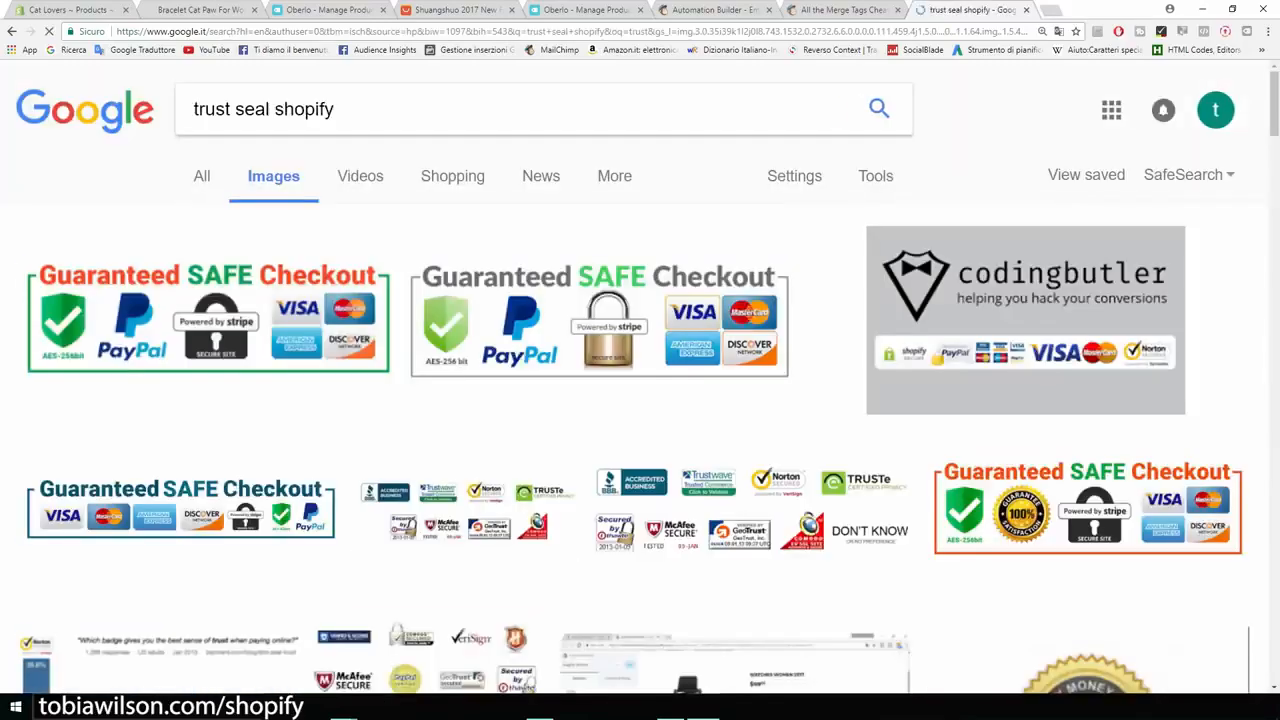
left_click(208, 320)
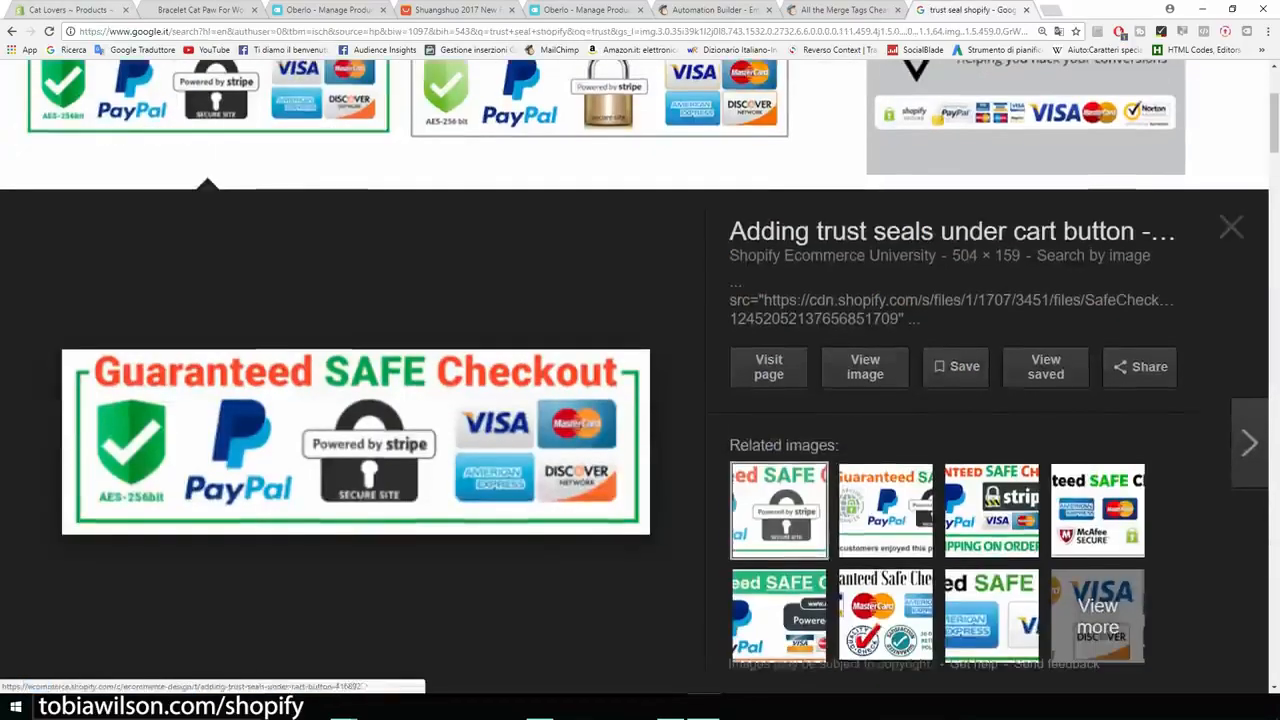
Step: Back in the Shopify product editor, insert the uploaded Guaranteed SAFE Checkout image into the description at Large (480x480) with alt text "cat paw bracelet"
left_click(62, 9)
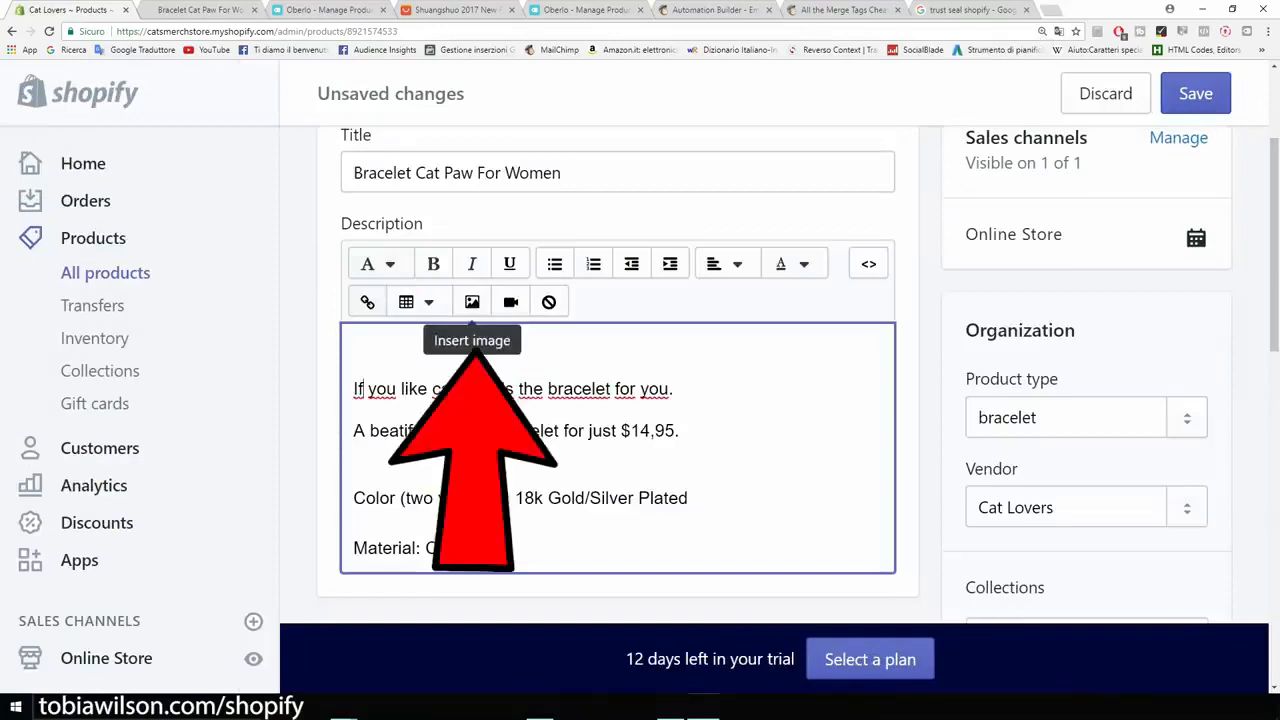
left_click(472, 301)
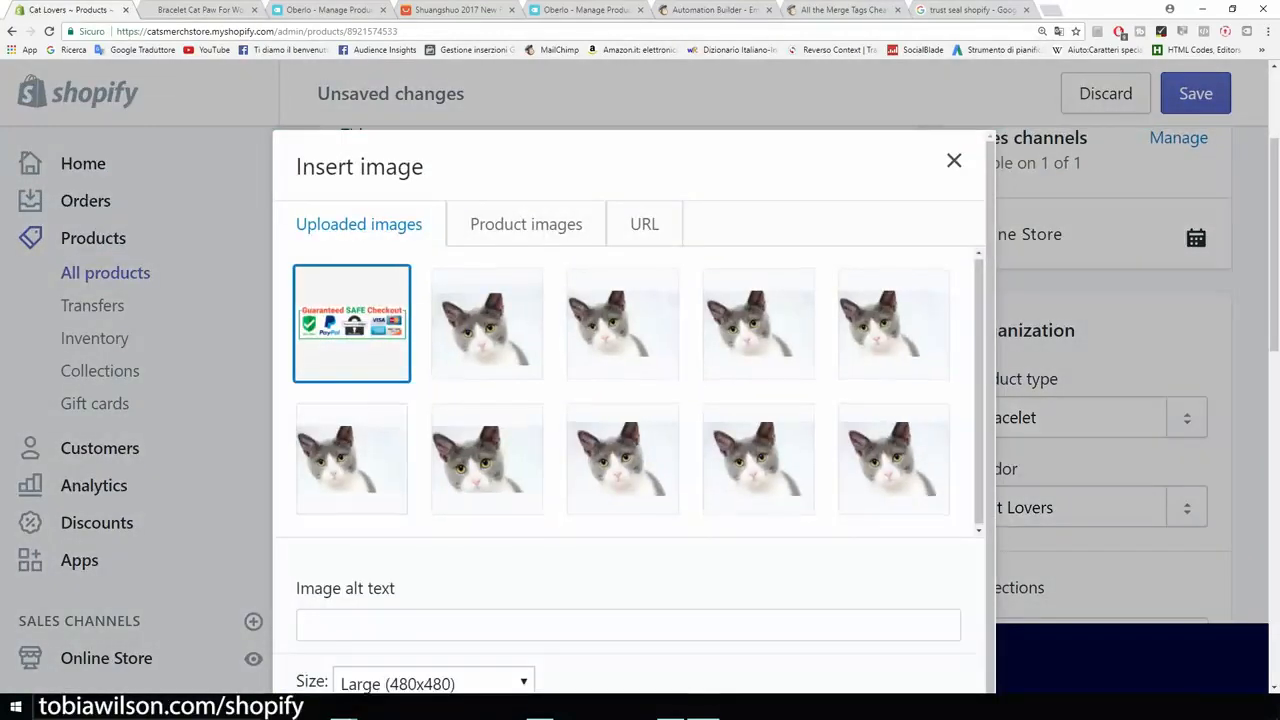
scroll(635, 410, "down", 3)
left_click(420, 588)
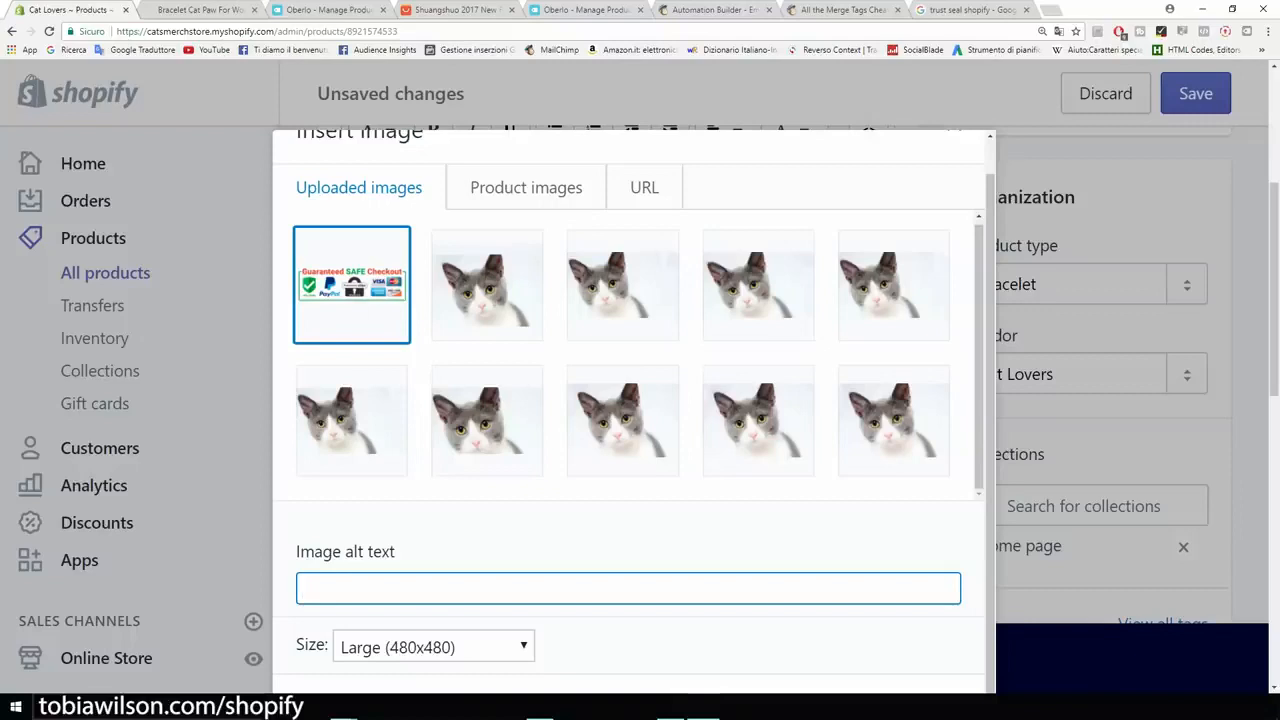
type("cat paw bracelet")
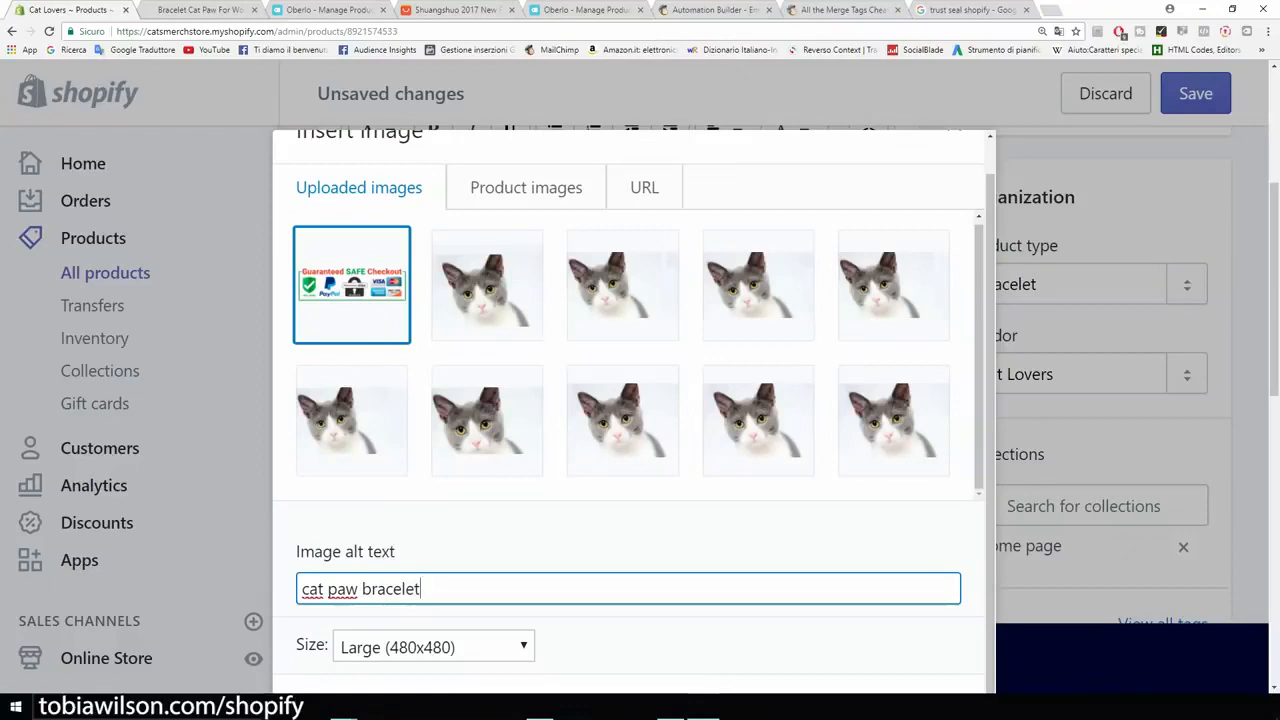
scroll(1100, 420, "down", 1)
key("ctrl+minus")
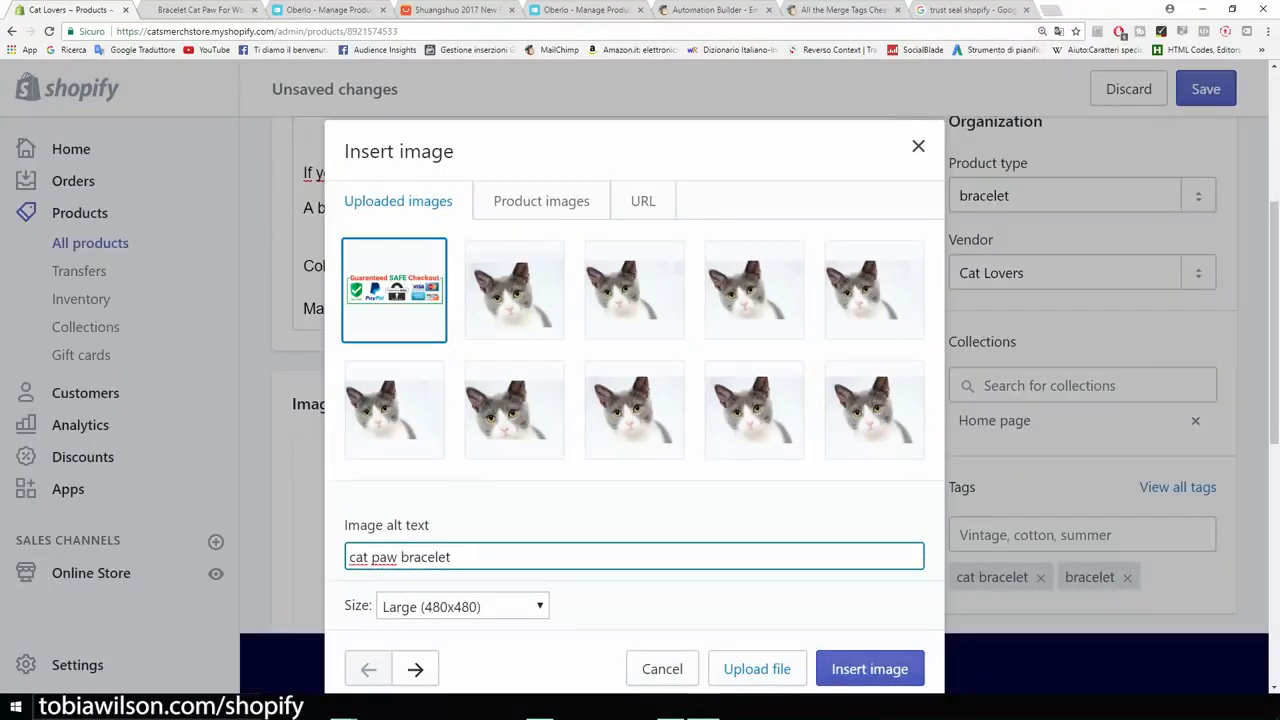
key("Return")
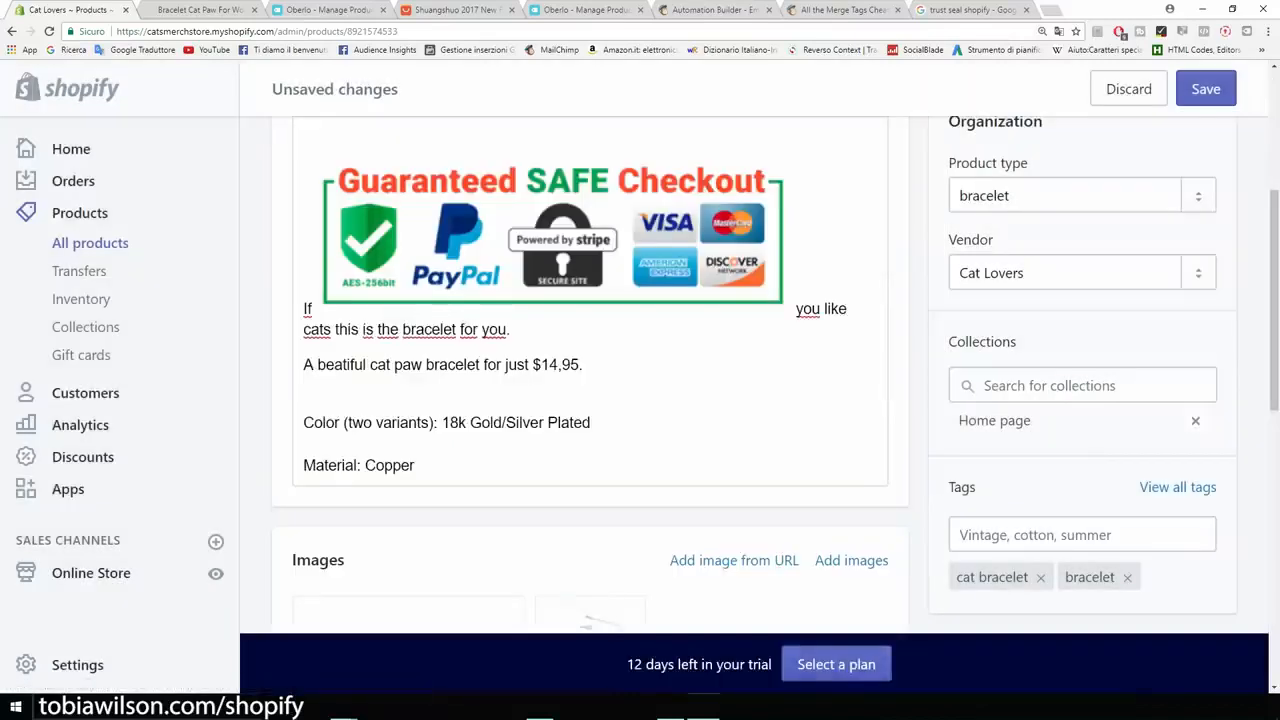
Step: Put the sentence "If you like cats this is the bracelet for you." on its own line below the trust seal by moving "If" there
scroll(590, 375, "up", 1)
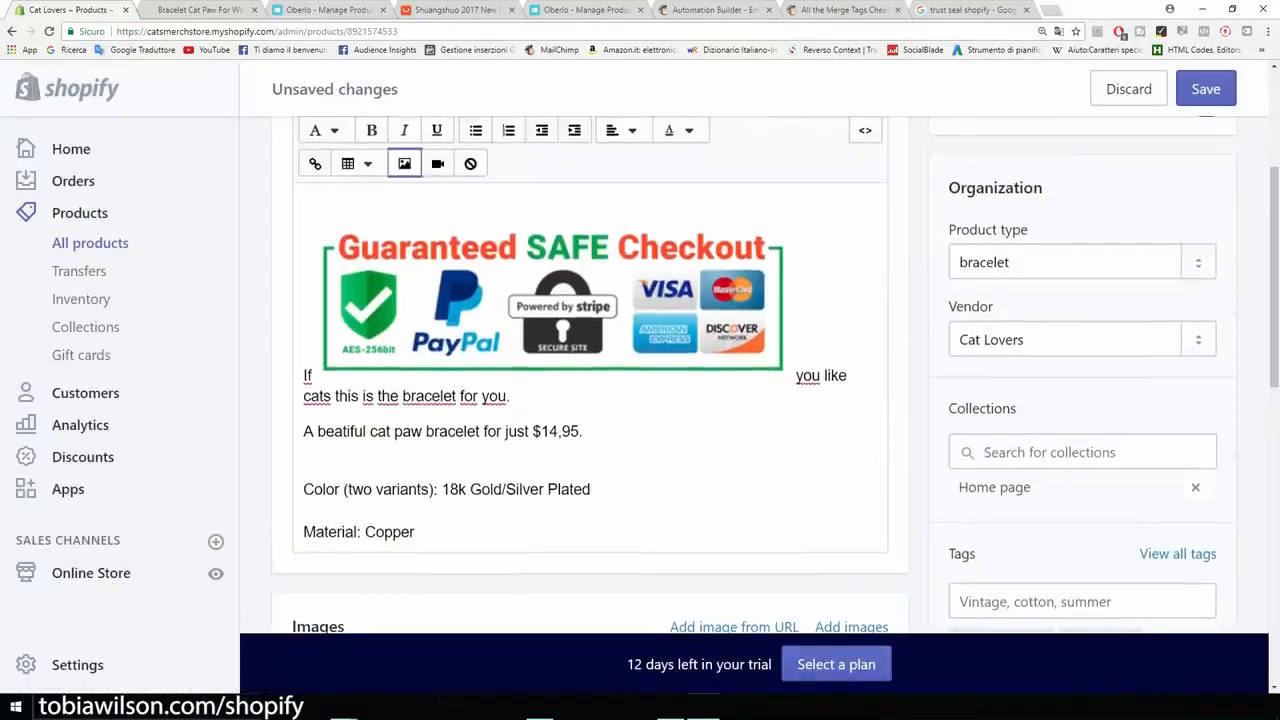
left_click_drag(500, 310, 368, 357)
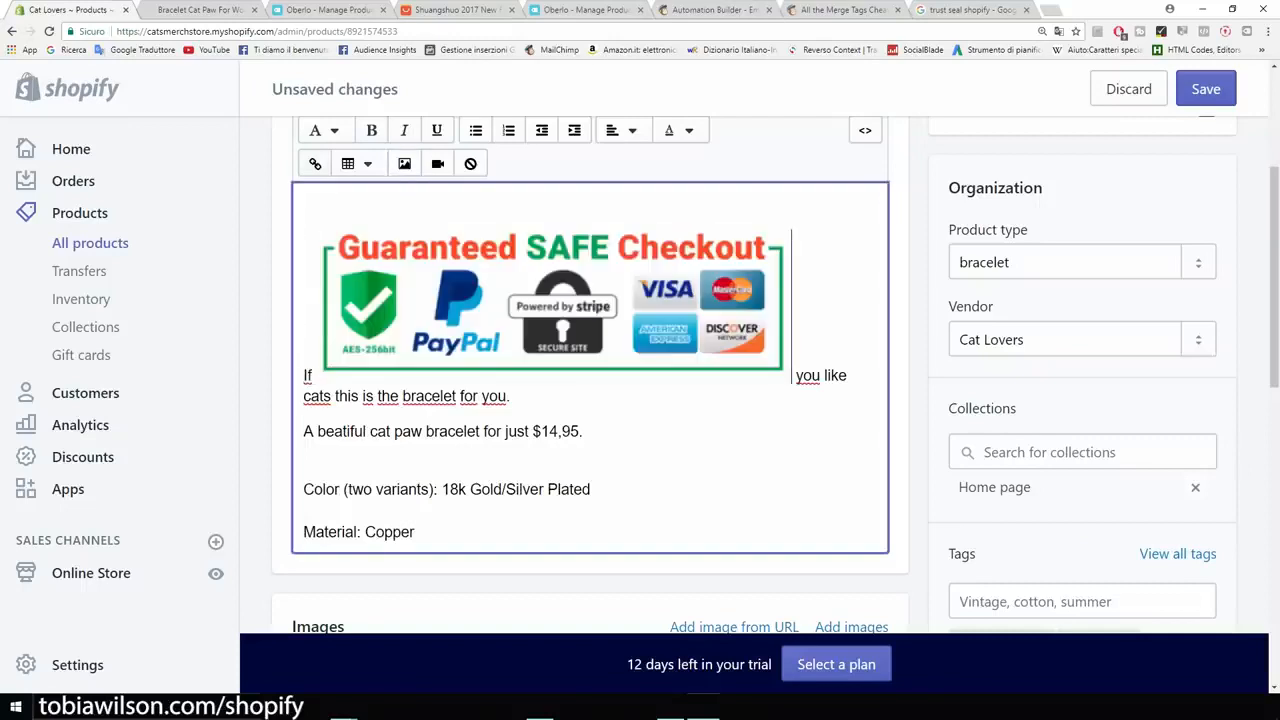
left_click(551, 305)
left_click(307, 375)
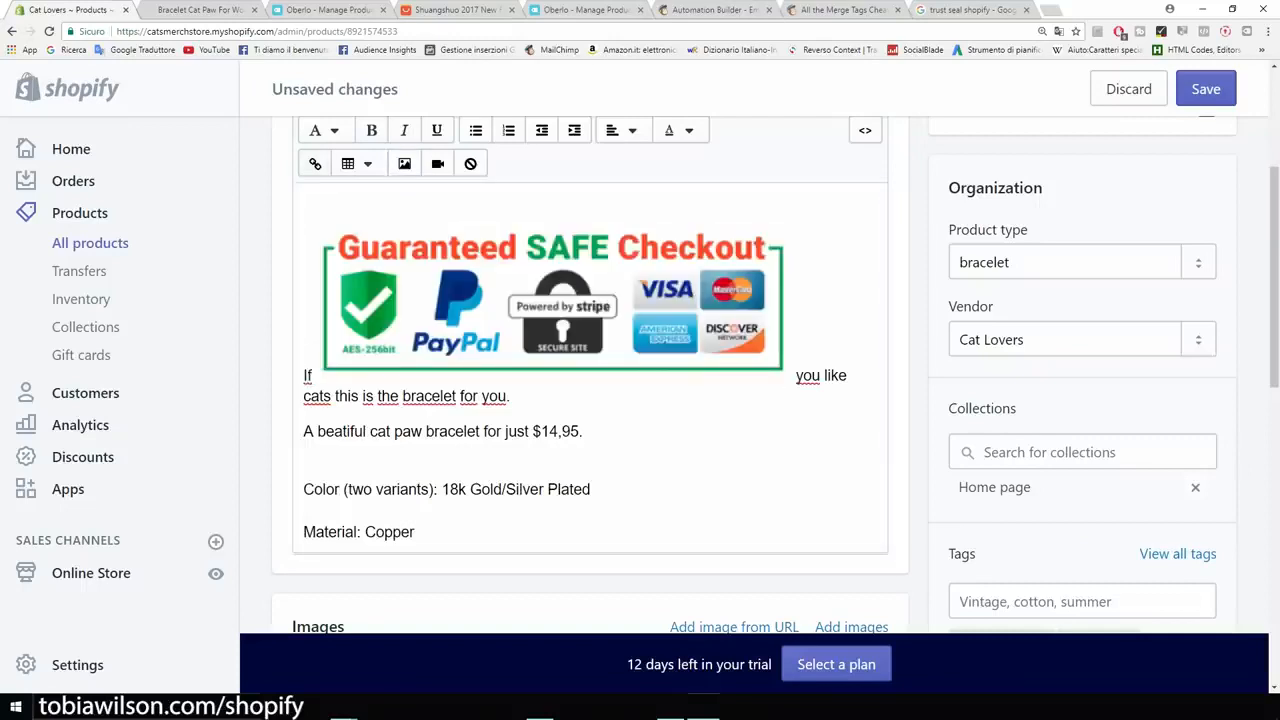
left_click(307, 375)
key("BackSpace")
key("BackSpace")
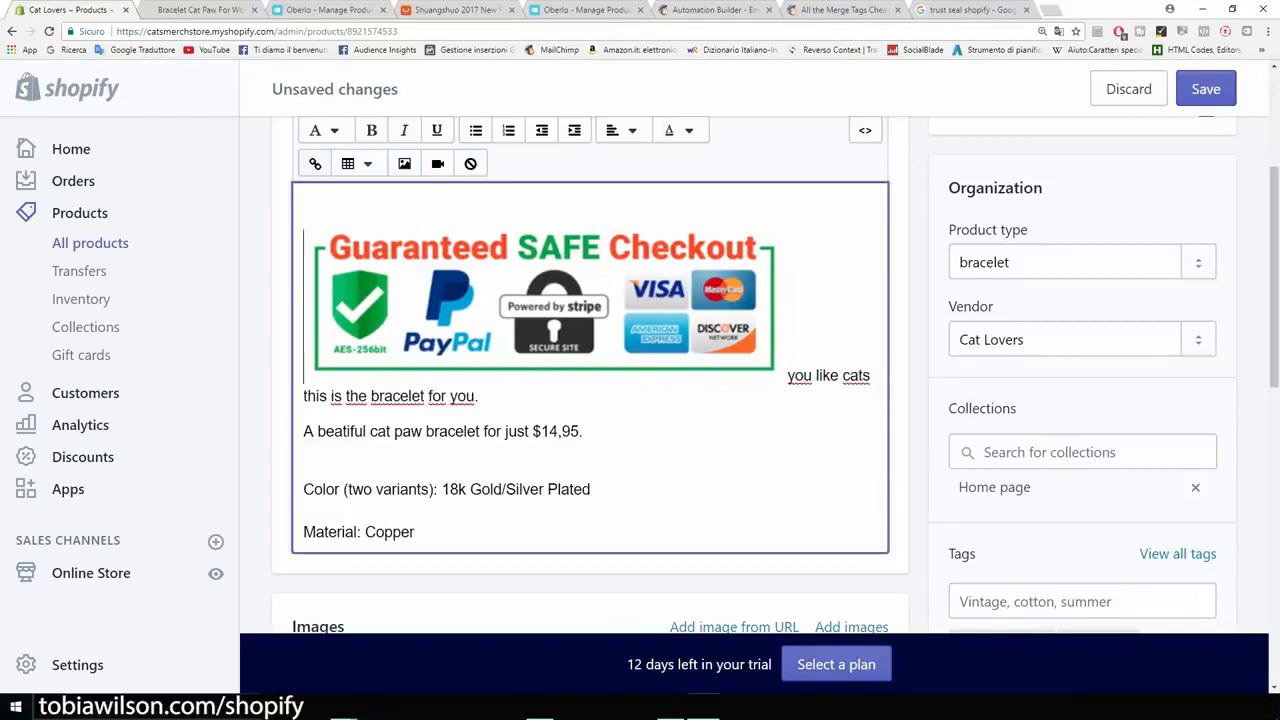
key("Return")
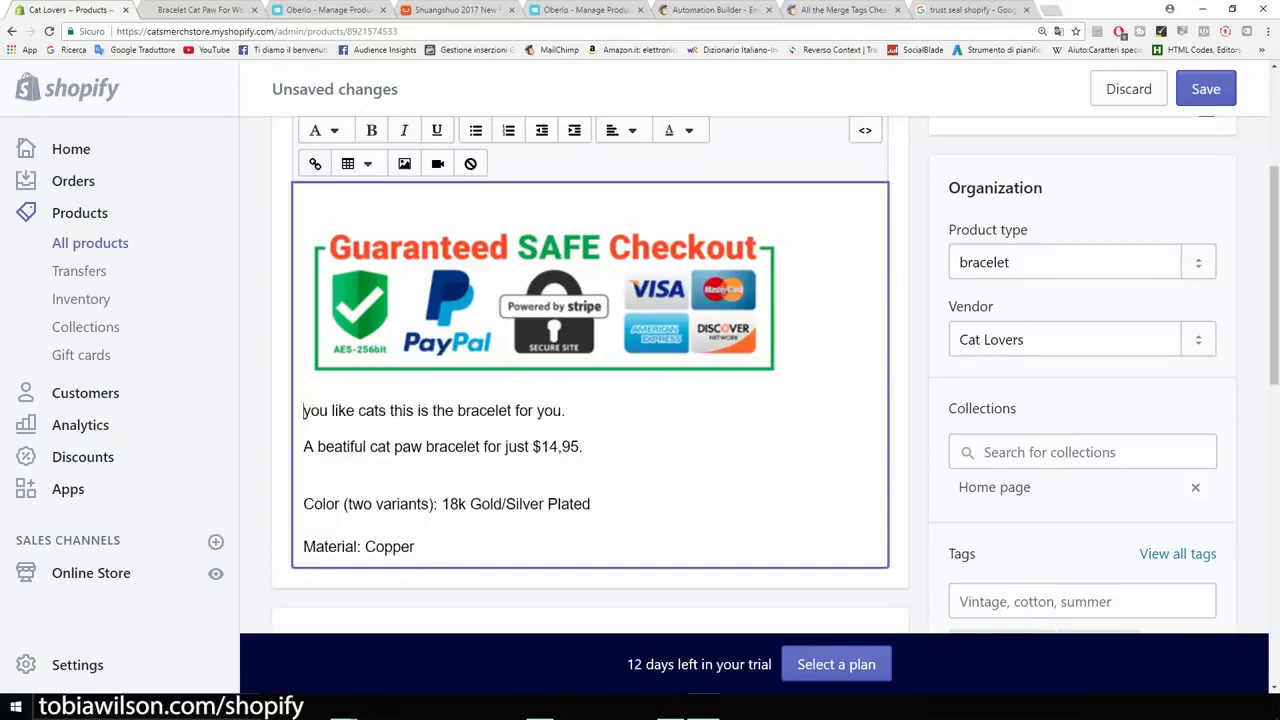
type("If")
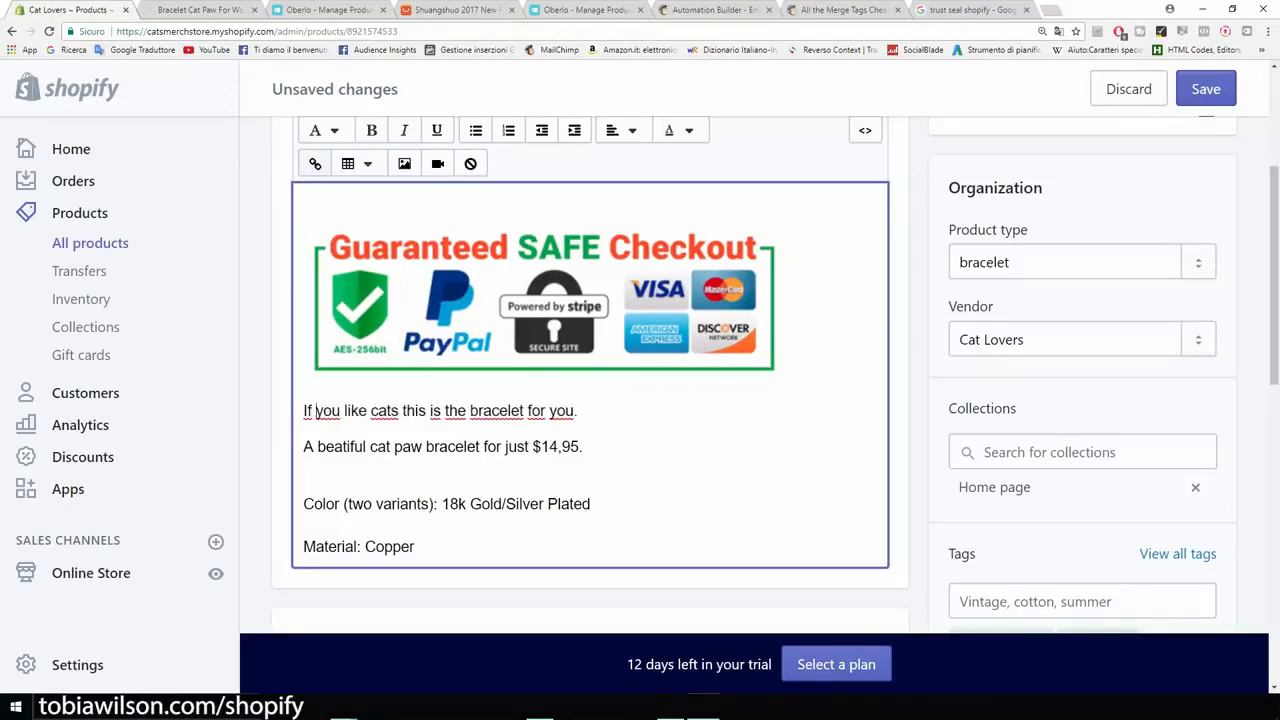
Step: Shrink the Guaranteed SAFE Checkout image in the description to a little over half its width
left_click(530, 306)
left_click_drag(783, 380, 572, 306)
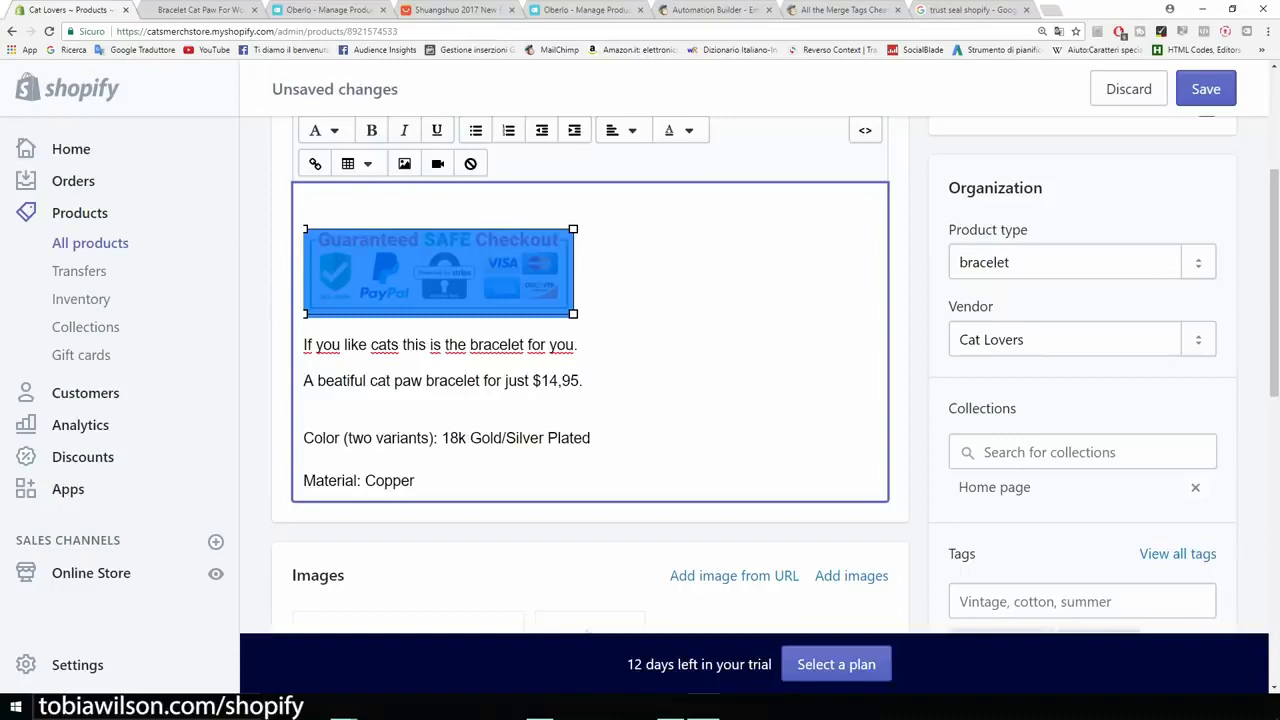
left_click(578, 308)
Step: Open the bracelet's storefront page and look over its price, variants and description
scroll(578, 308, "up", 2)
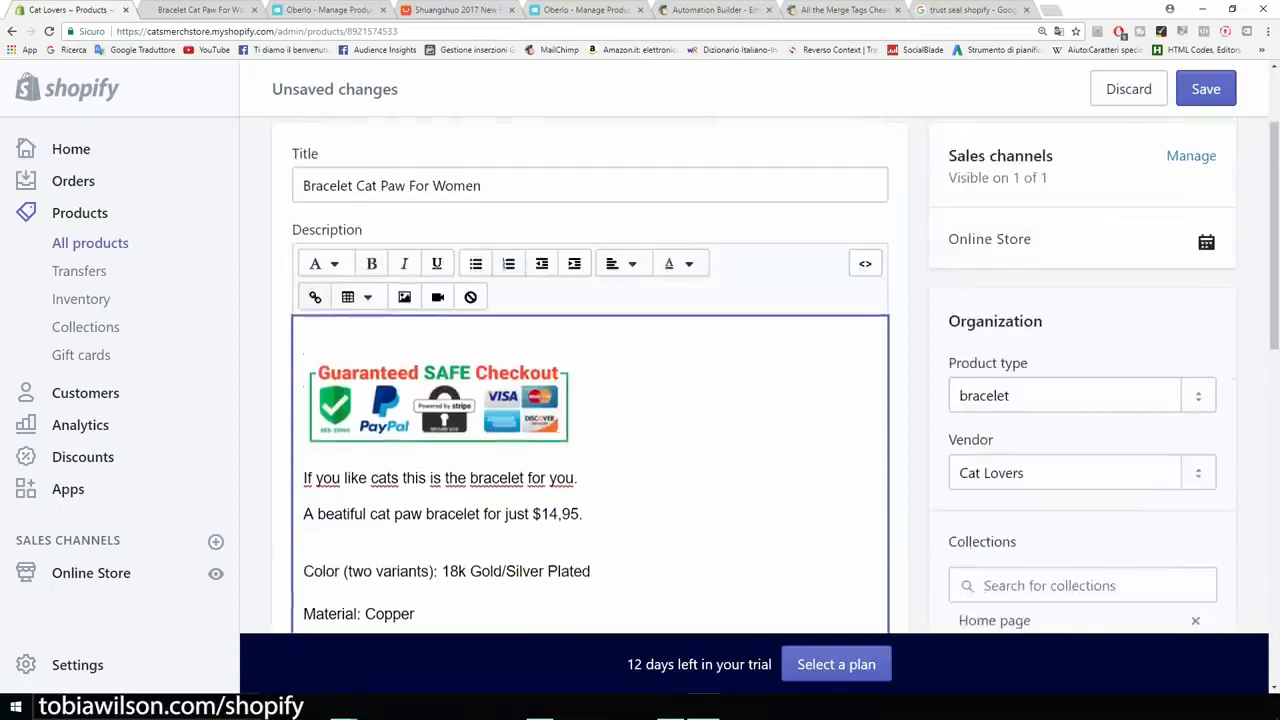
scroll(578, 440, "up", 2)
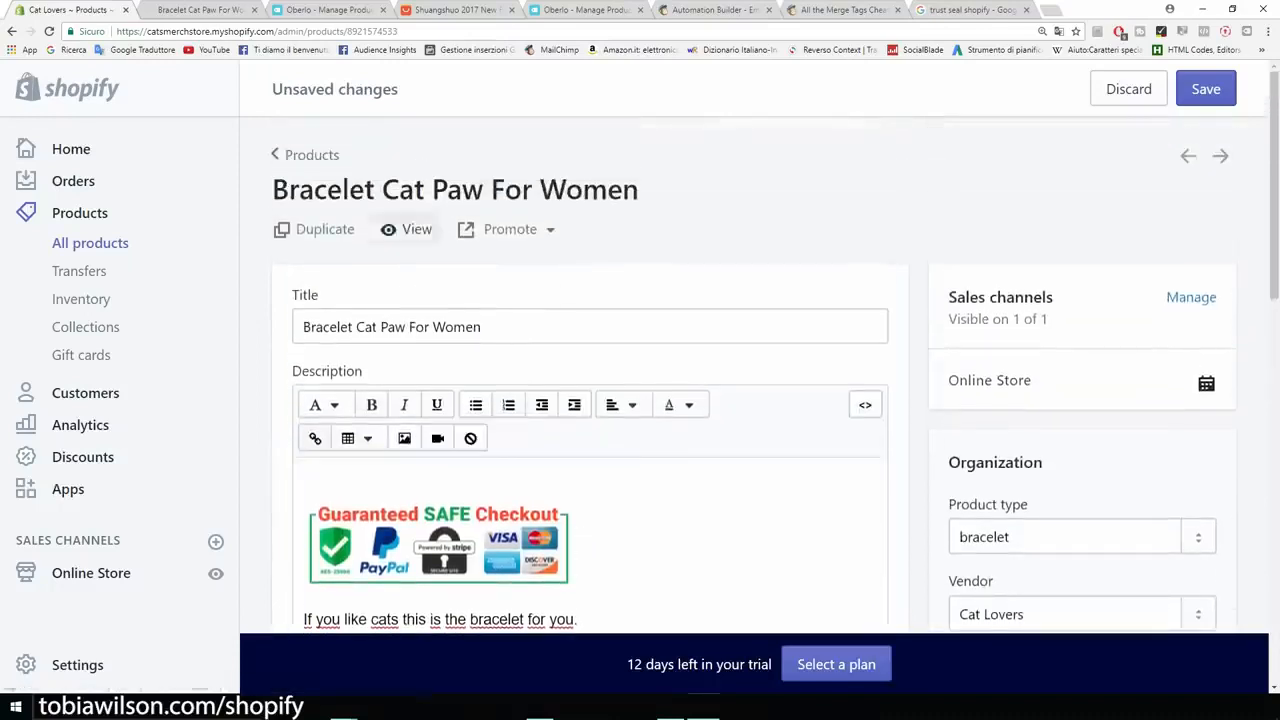
left_click(411, 226)
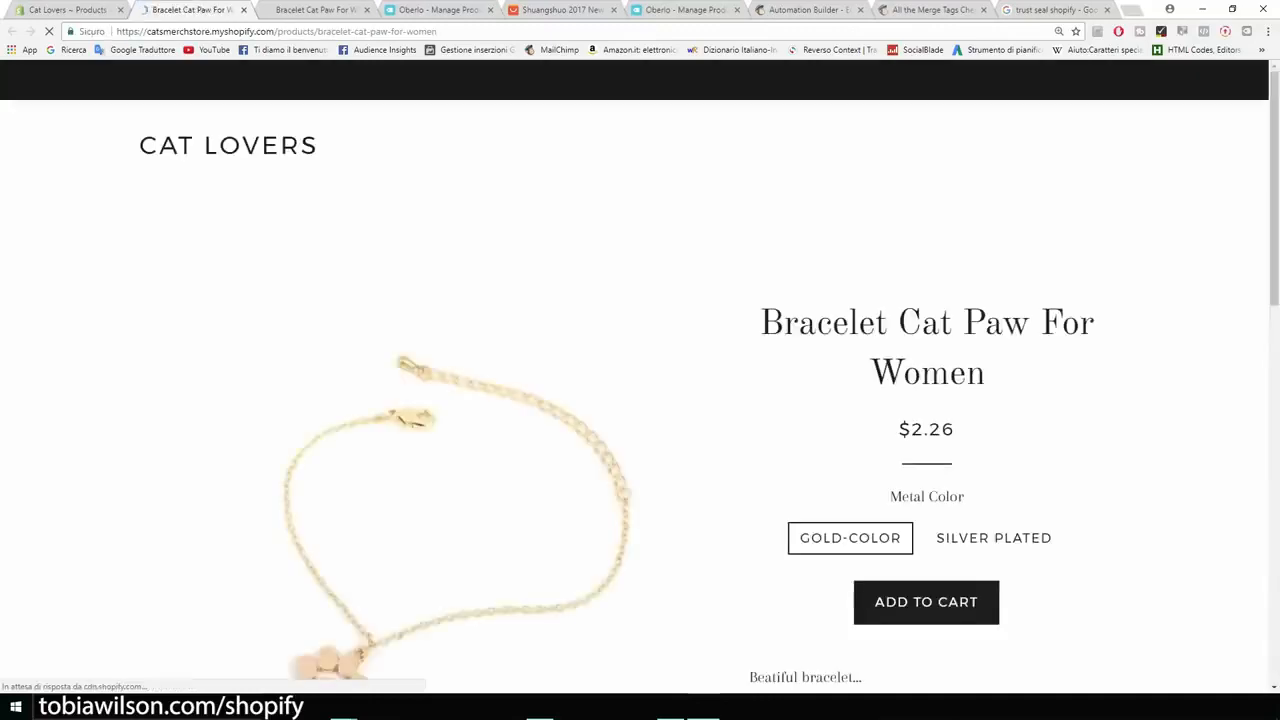
scroll(640, 400, "down", 5)
scroll(640, 400, "down", 2)
scroll(640, 400, "up", 1)
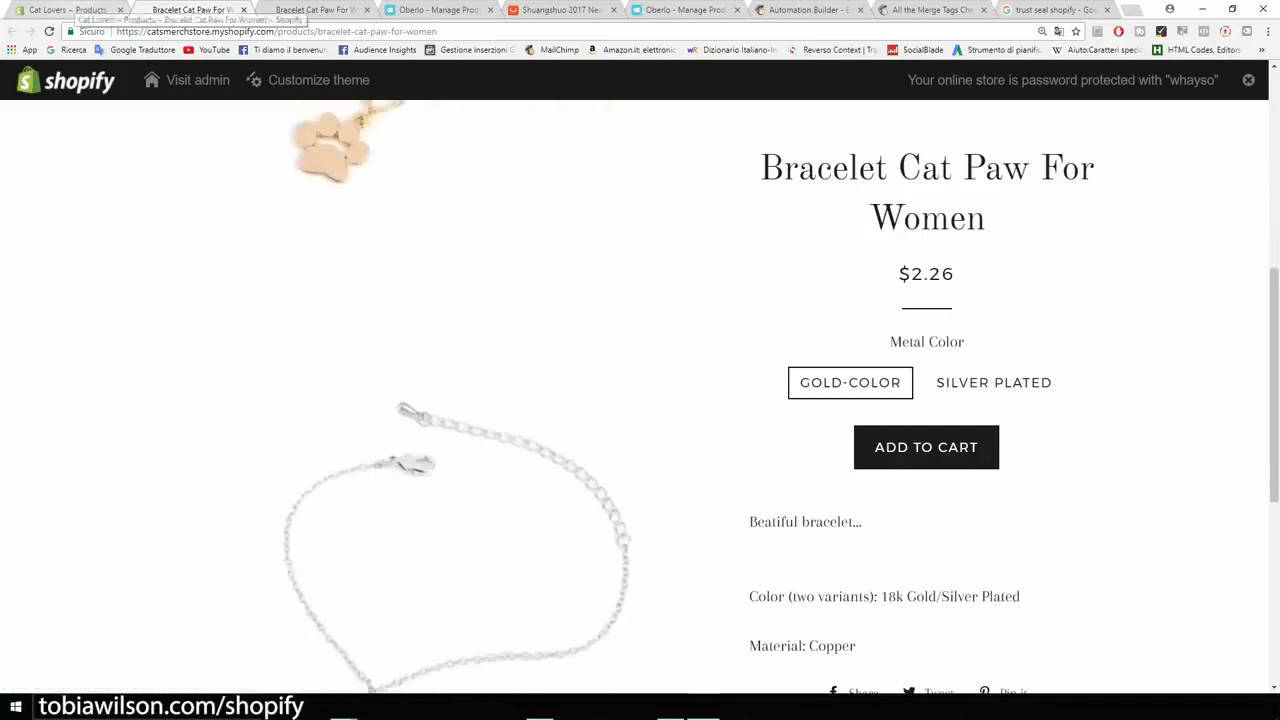
Step: Save the bracelet product in the admin and reload its storefront page to check the updated description
left_click(66, 9)
left_click(1206, 89)
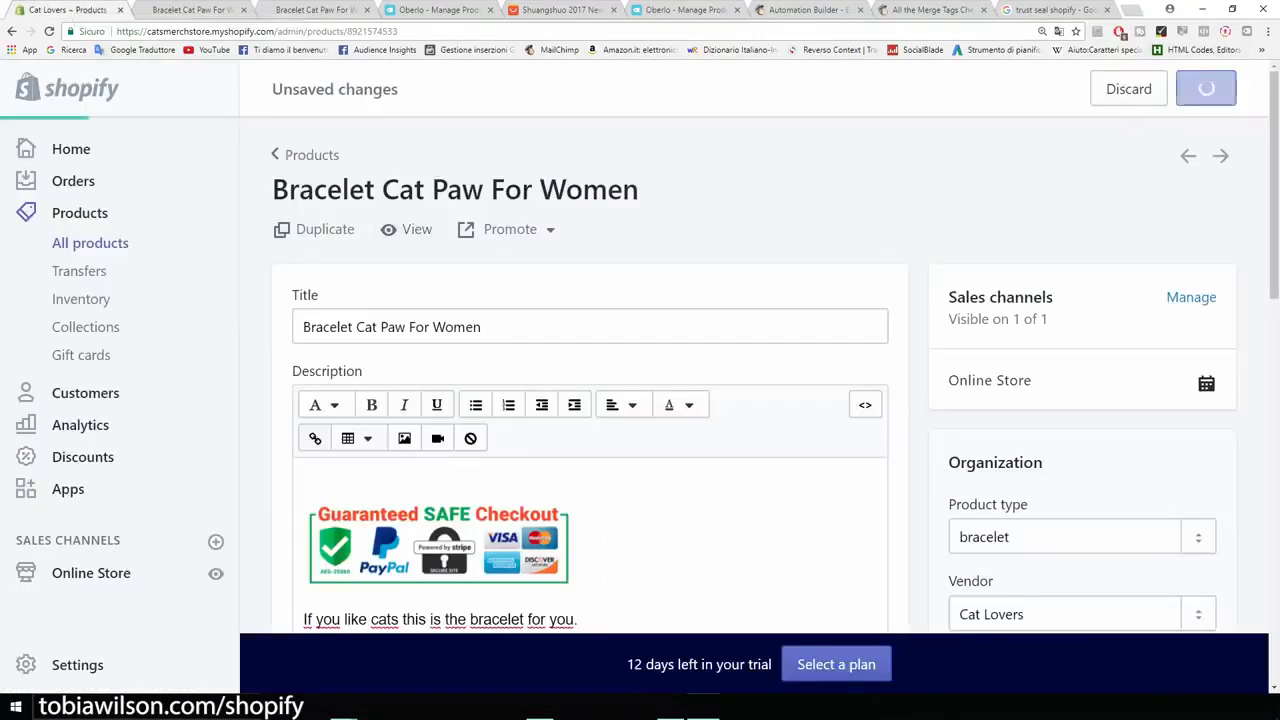
left_click(182, 9)
left_click(49, 31)
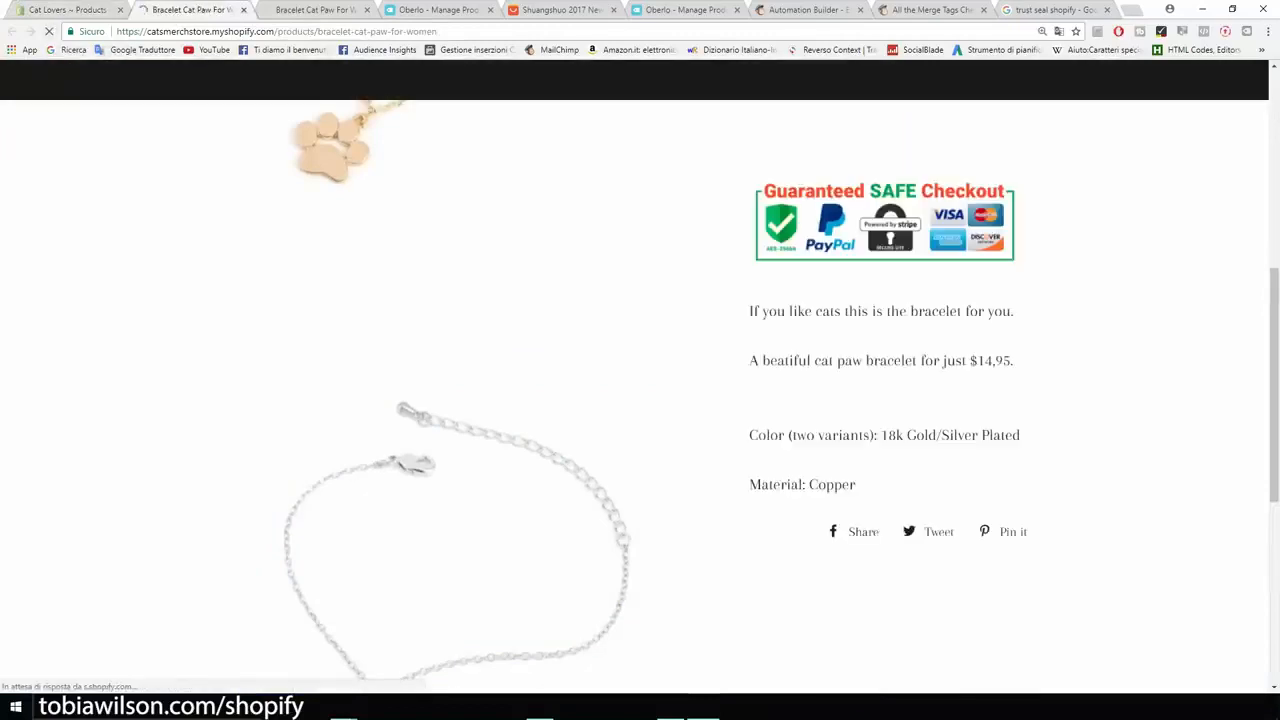
scroll(640, 400, "up", 2)
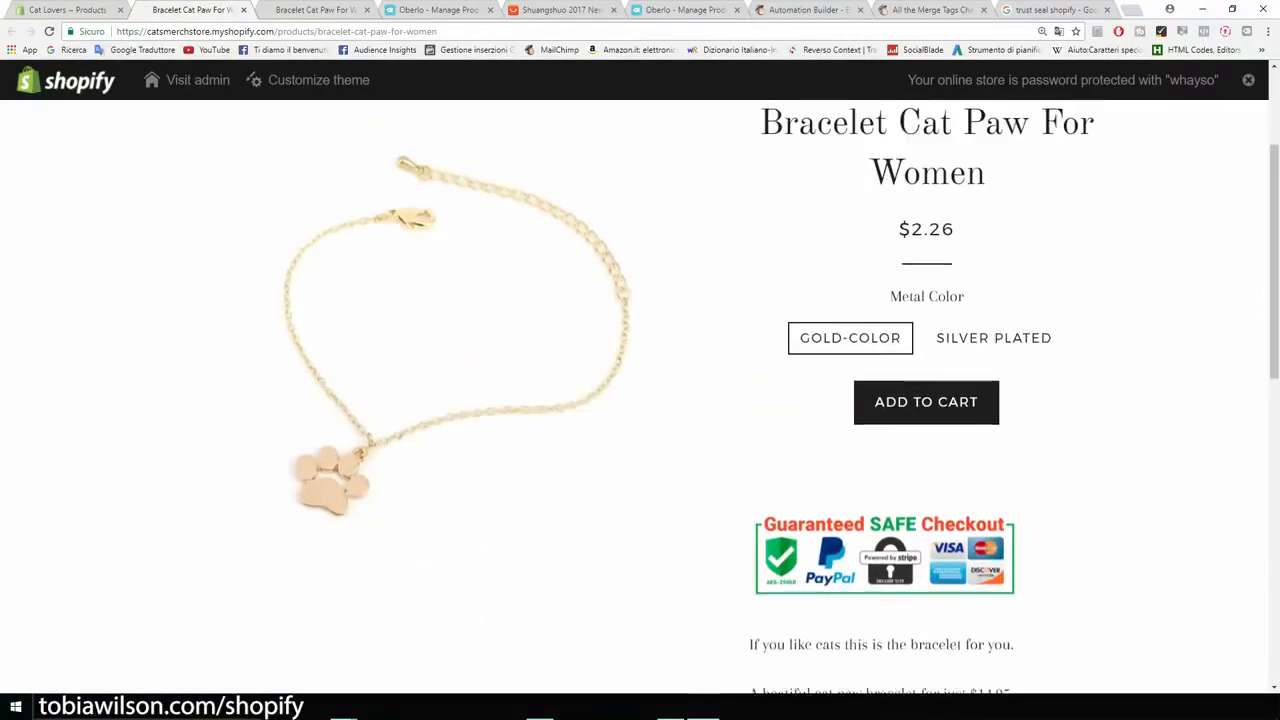
Step: Remove the empty line above the trust seal in the product description and save the product
left_click(68, 10)
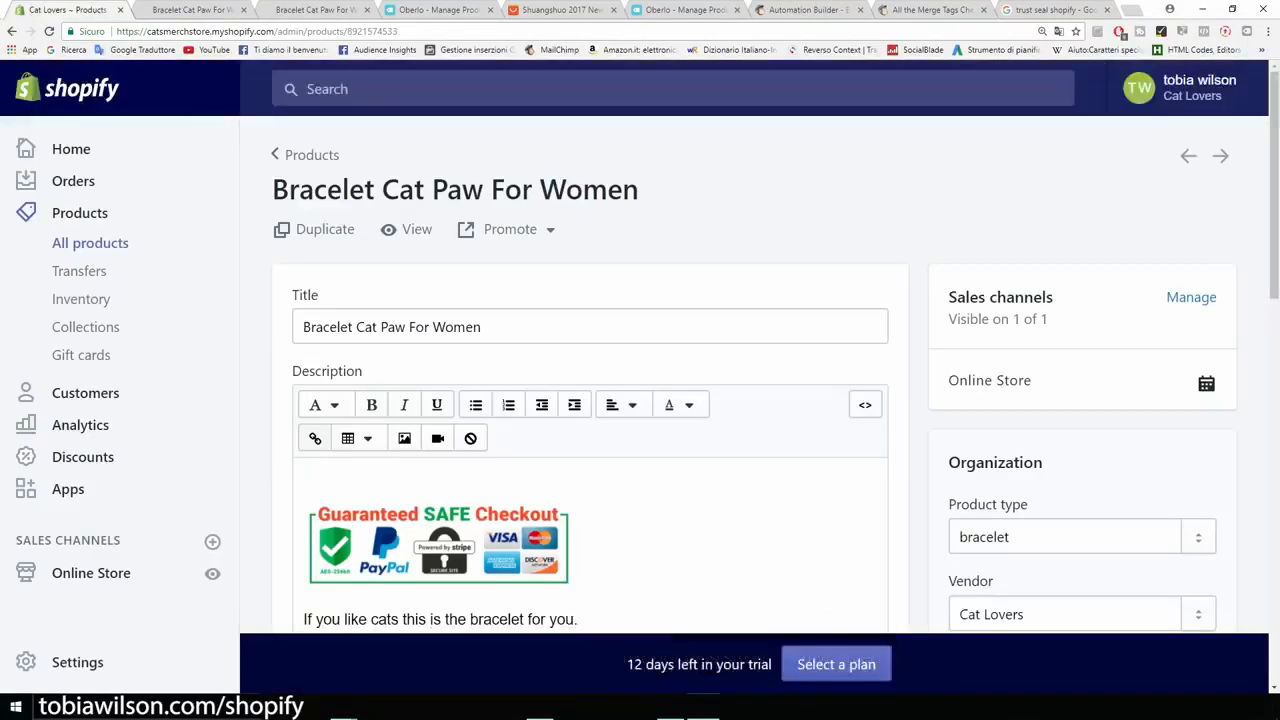
left_click(308, 479)
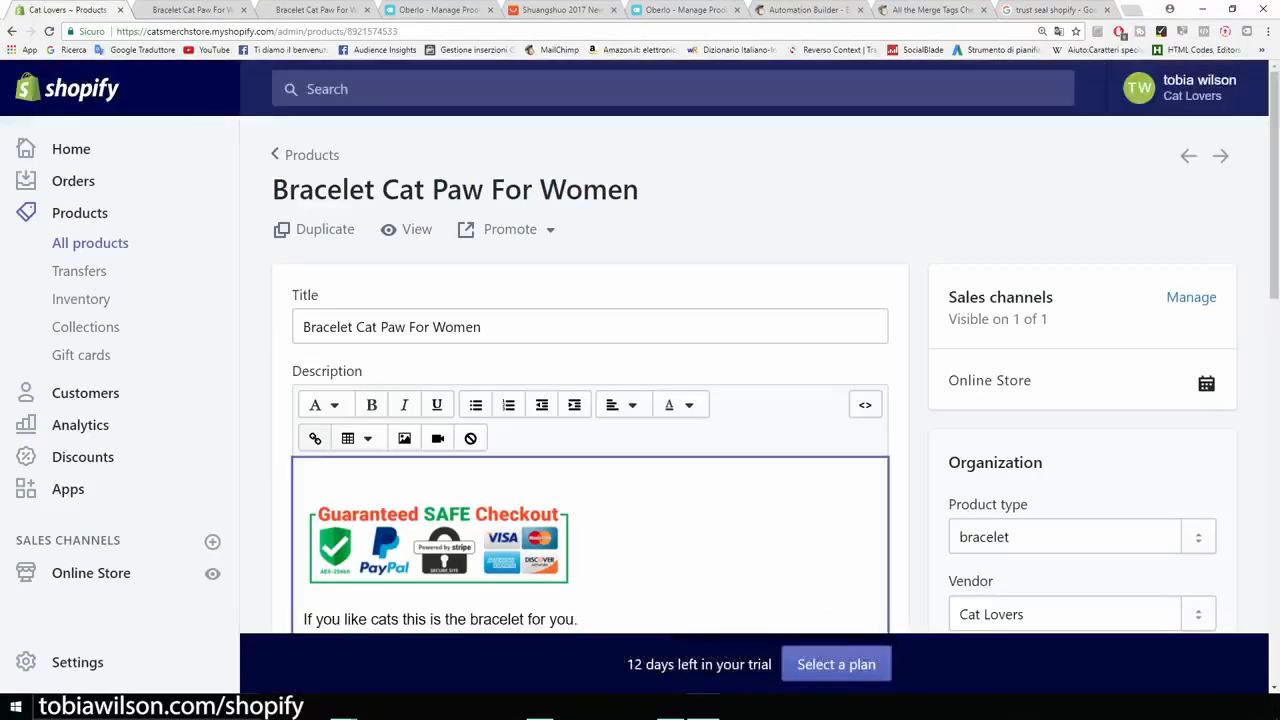
key("Delete")
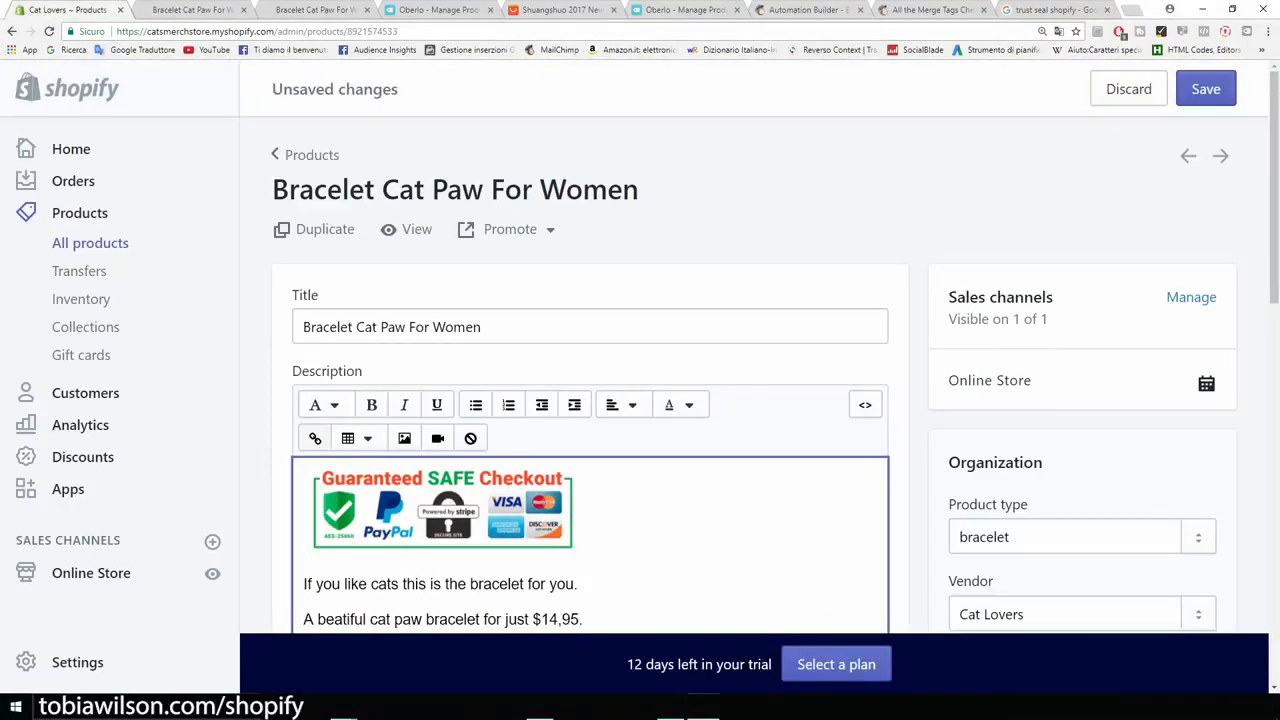
left_click(1206, 89)
Step: Reload the bracelet's storefront page and check the trust seal's placement beneath the add-to-cart button
left_click(178, 10)
left_click(49, 31)
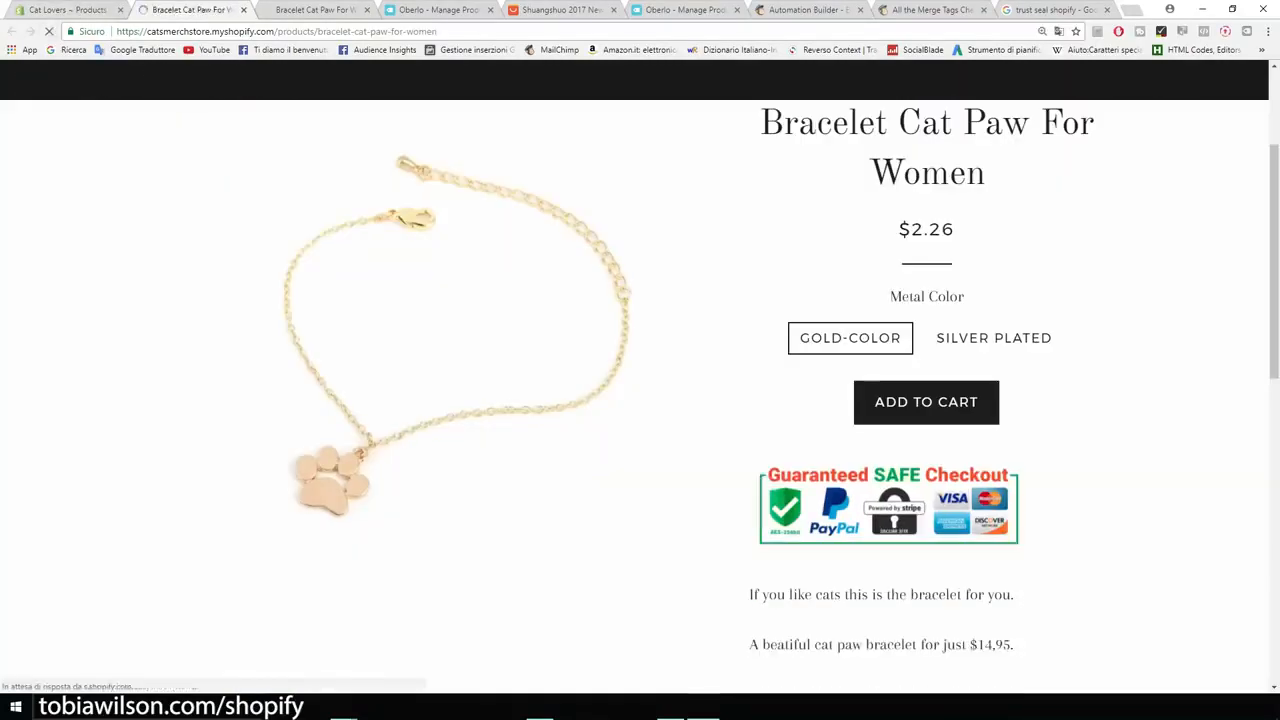
scroll(640, 390, "down", 5)
scroll(640, 390, "up", 3)
scroll(640, 400, "up", 3)
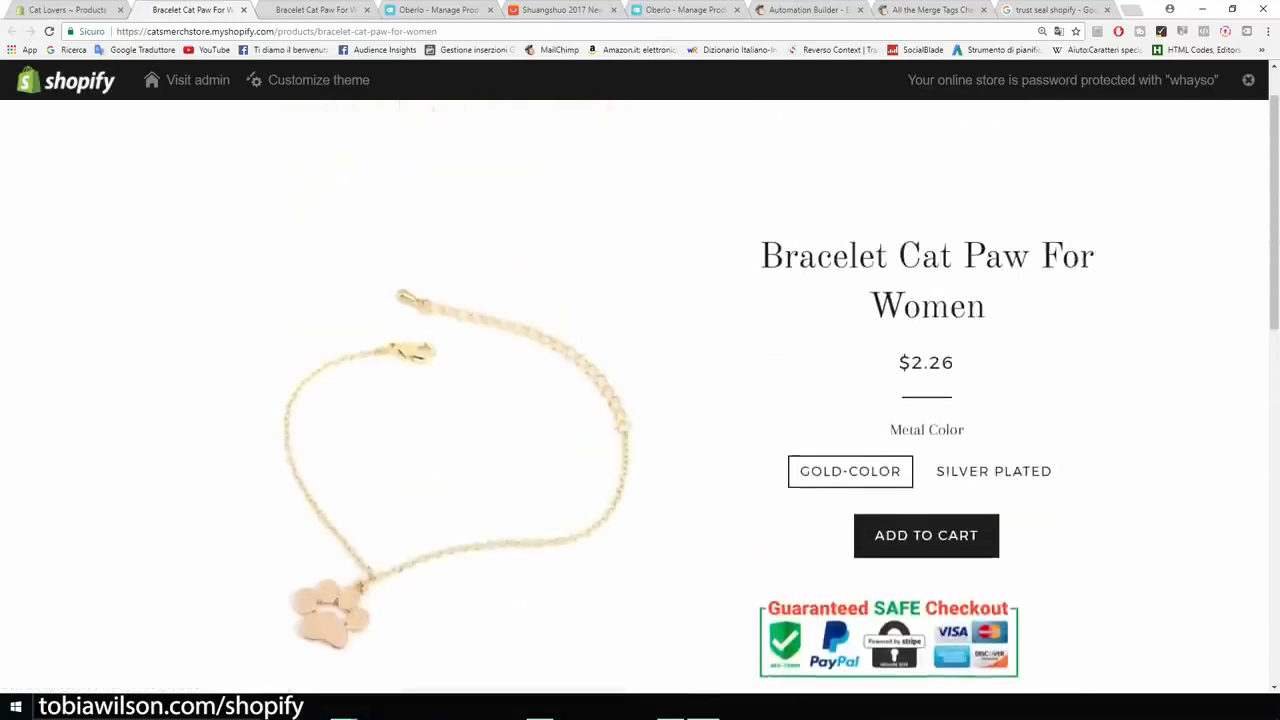
Step: Center-align the entire product description, including the trust seal, and save the product
left_click(66, 10)
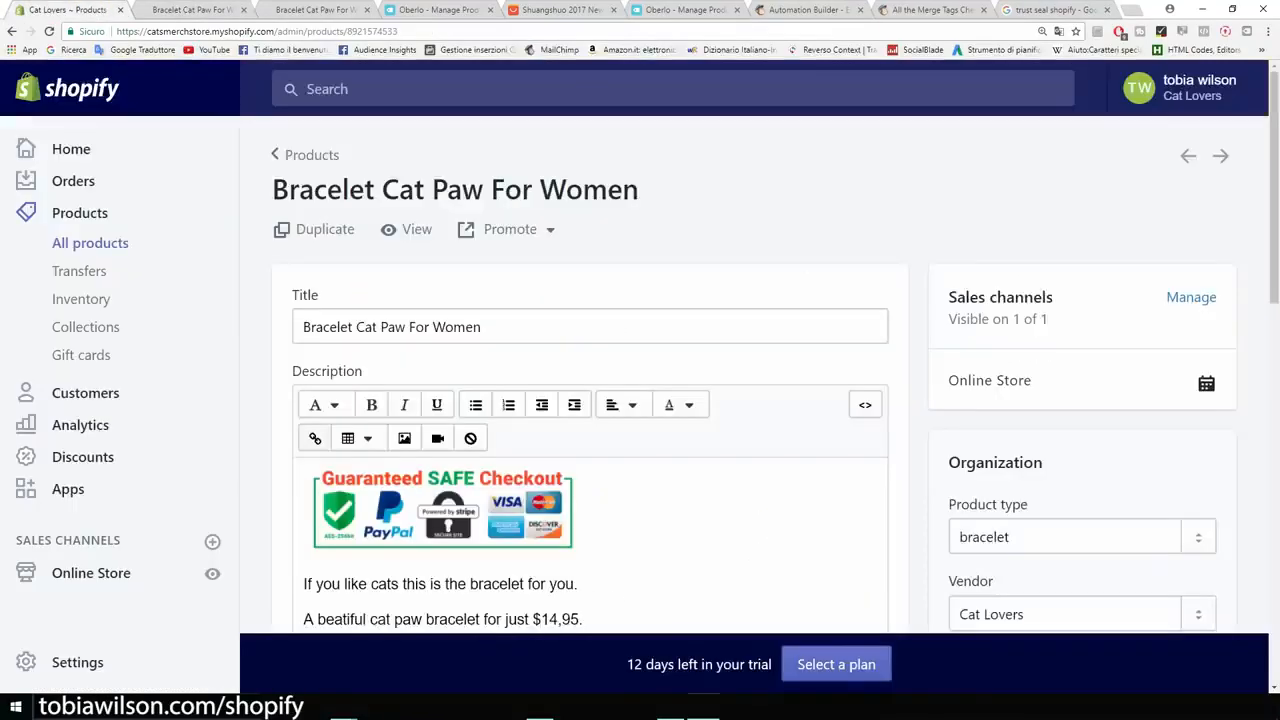
scroll(590, 400, "down", 2)
left_click_drag(424, 521, 318, 419)
key("ctrl+a")
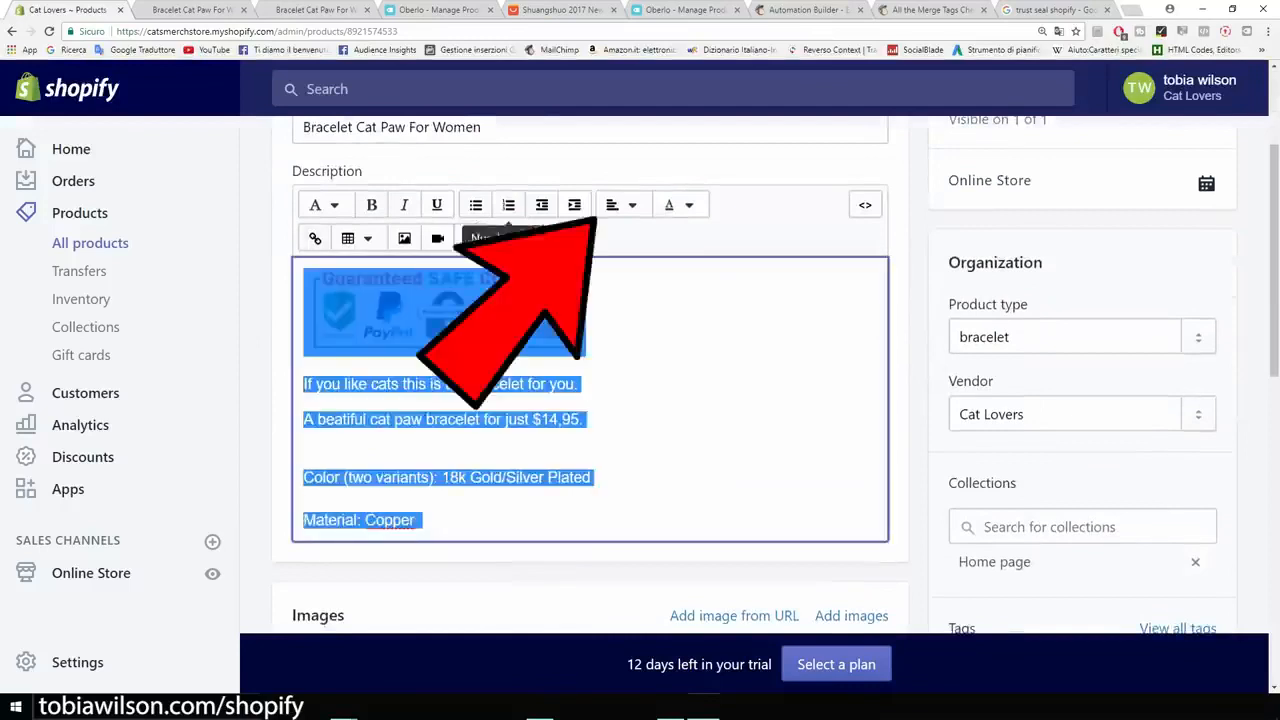
left_click(620, 205)
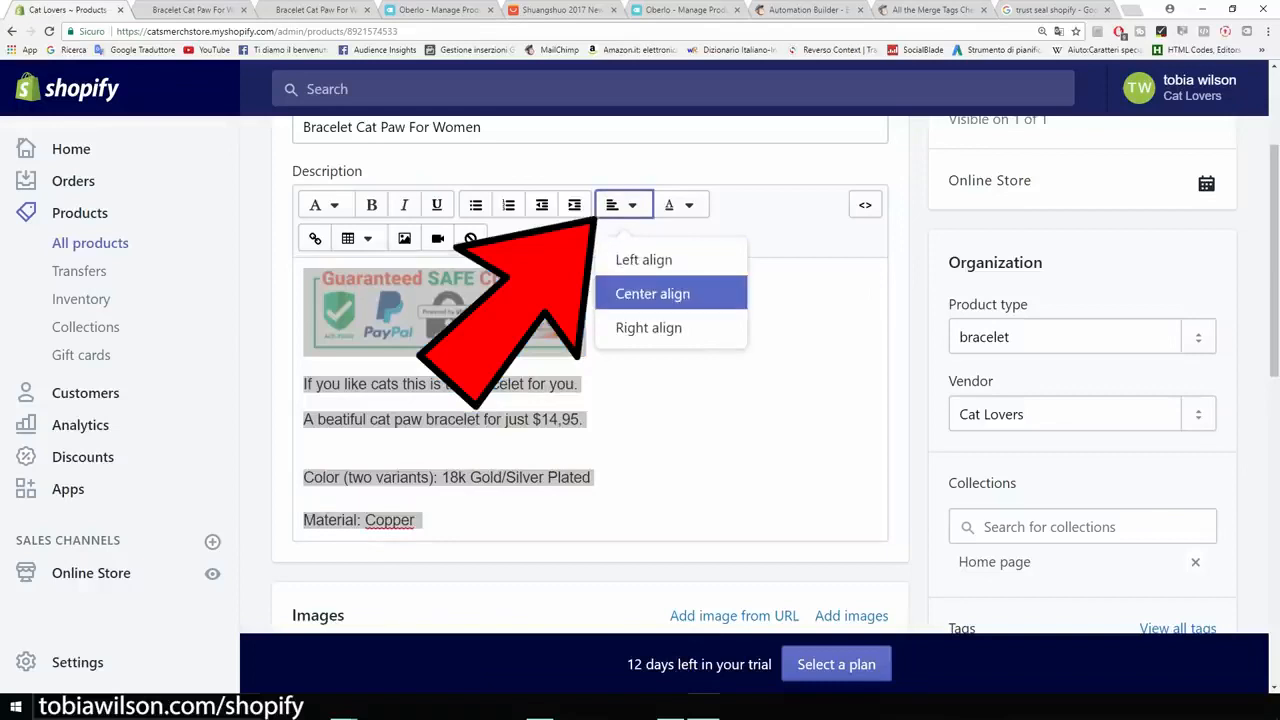
left_click(652, 293)
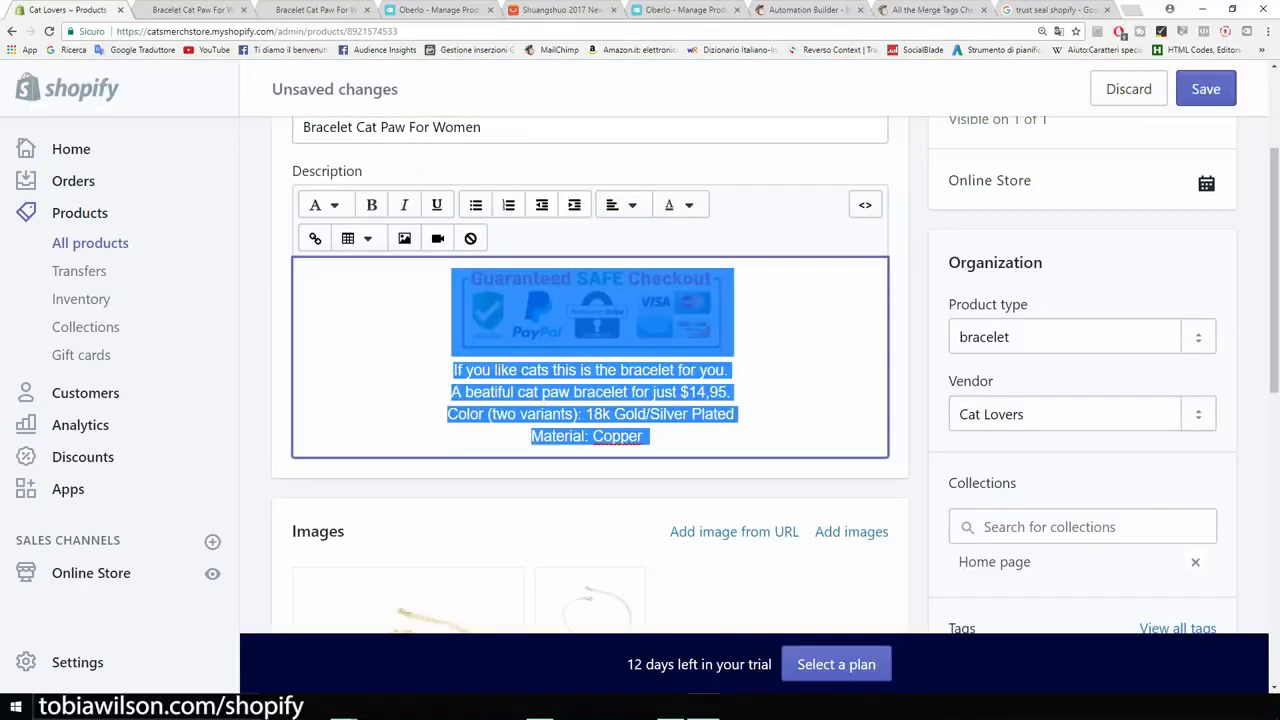
left_click(1206, 89)
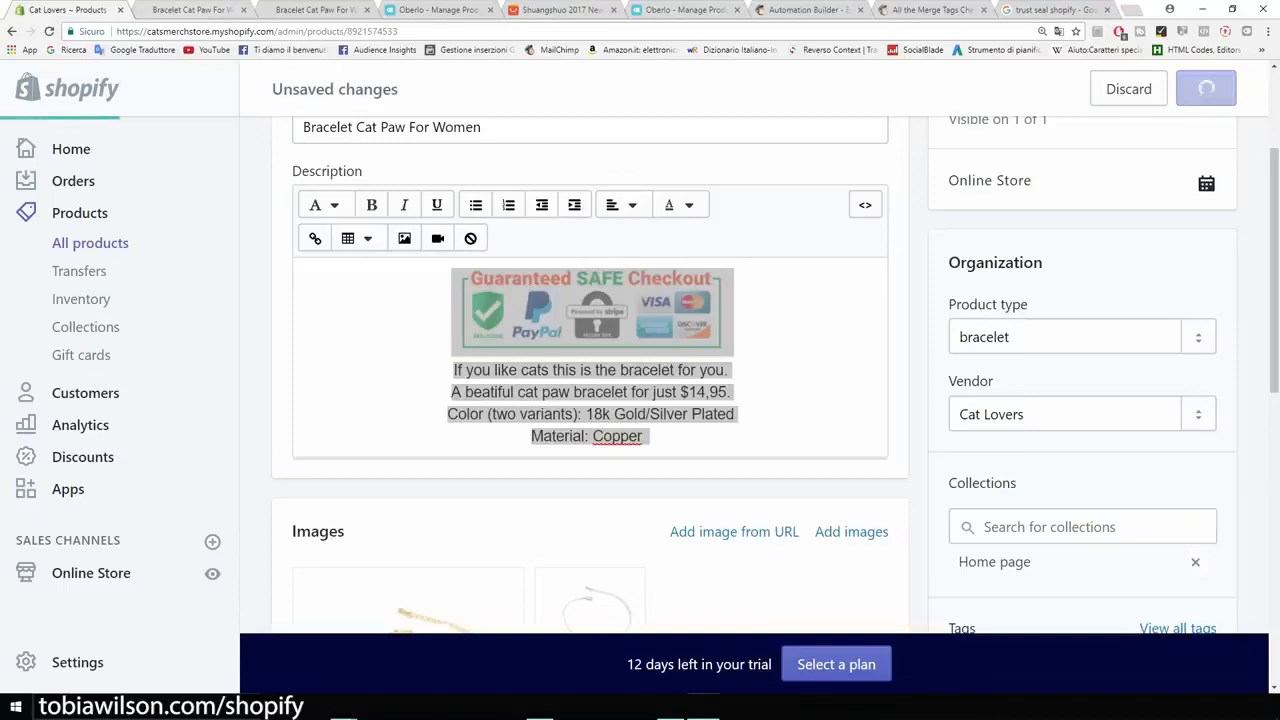
Step: Reload the bracelet's storefront page and examine the description's alignment and the displayed price
left_click(193, 10)
left_click(49, 31)
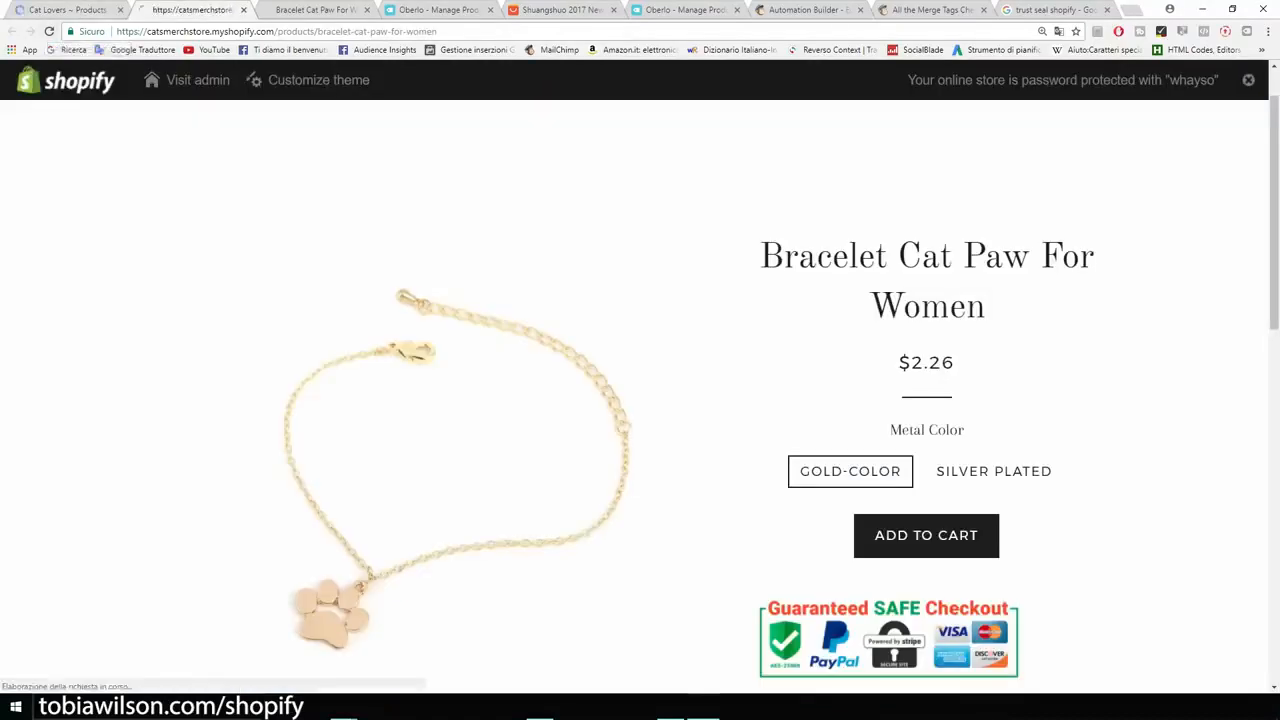
scroll(926, 300, "down", 3)
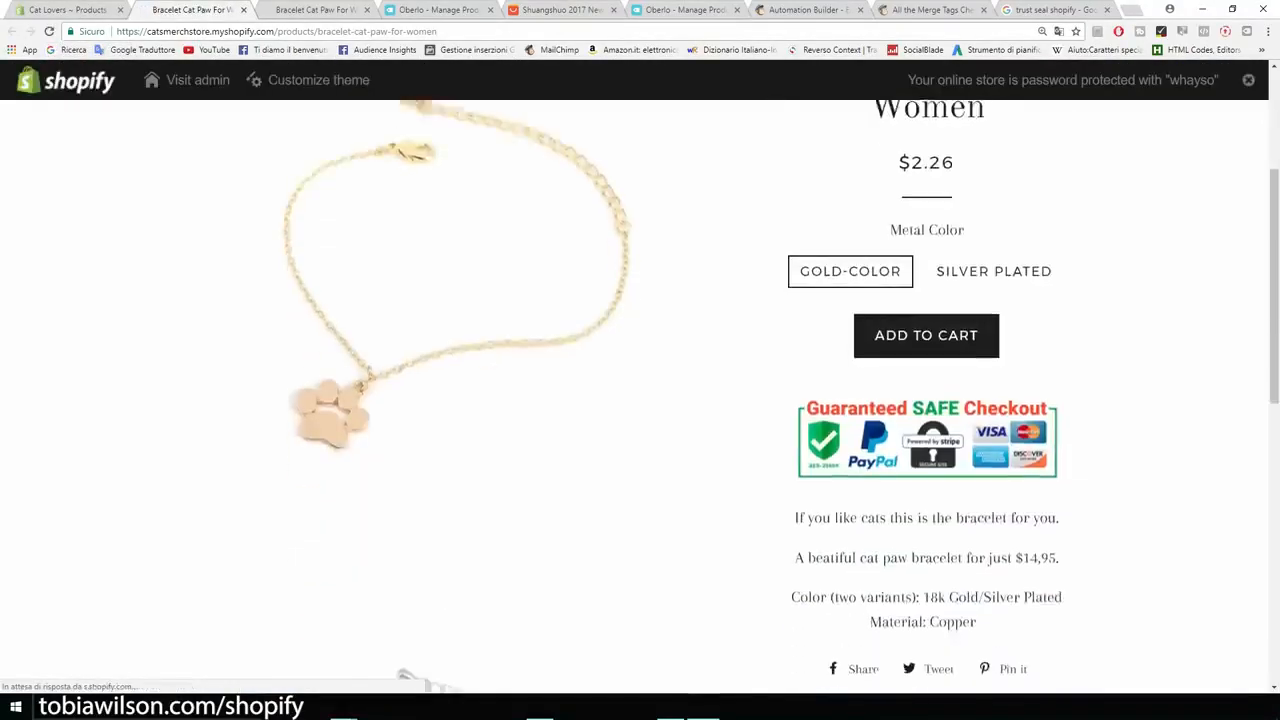
scroll(640, 400, "up", 2)
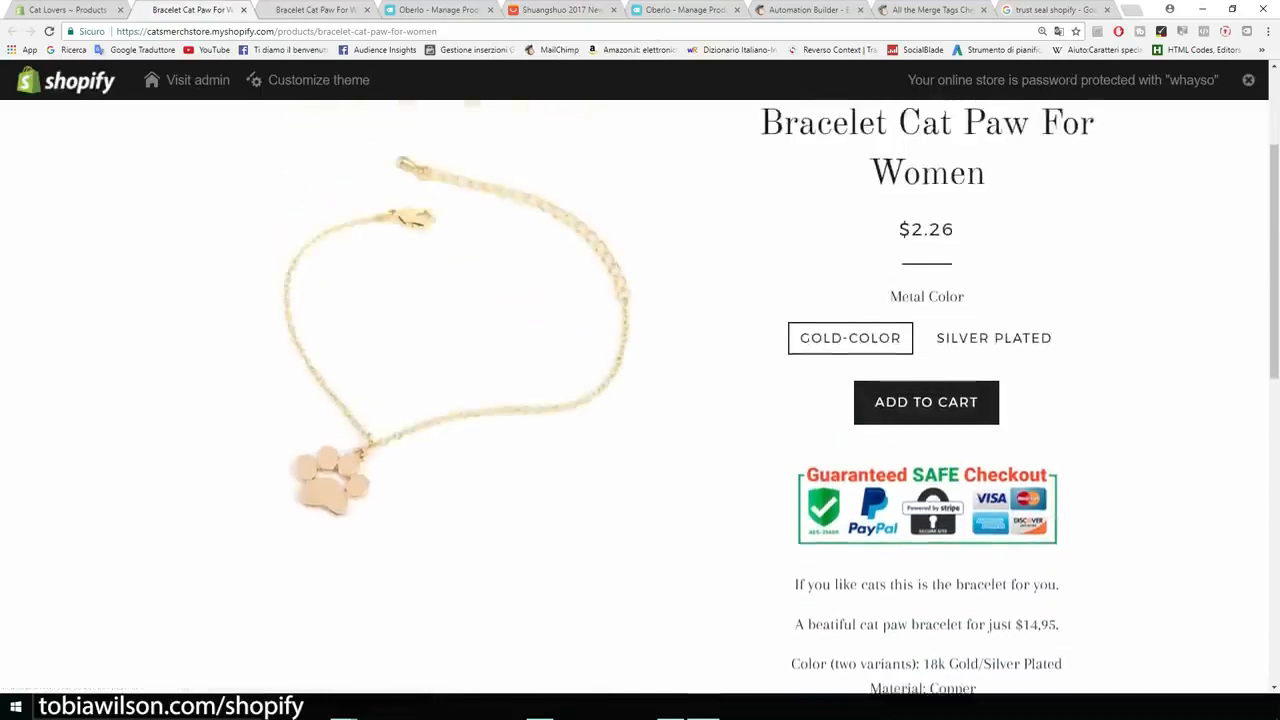
scroll(640, 400, "up", 1)
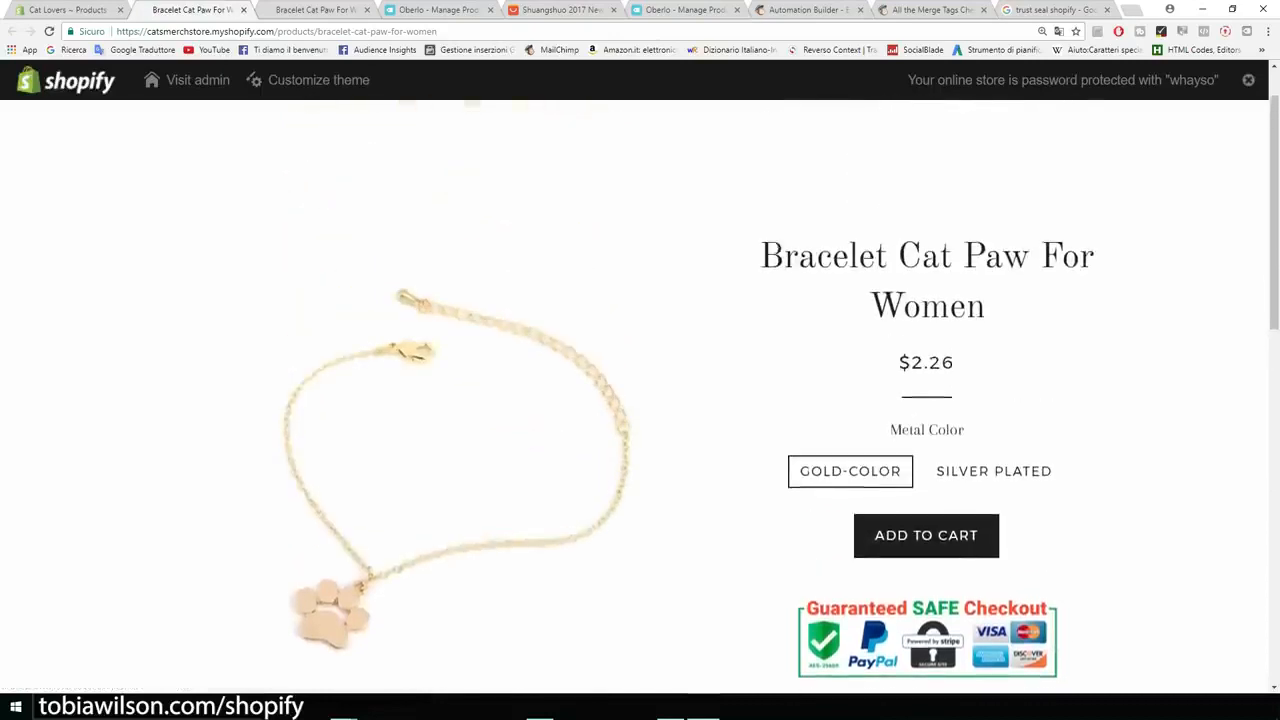
left_click_drag(956, 362, 910, 362)
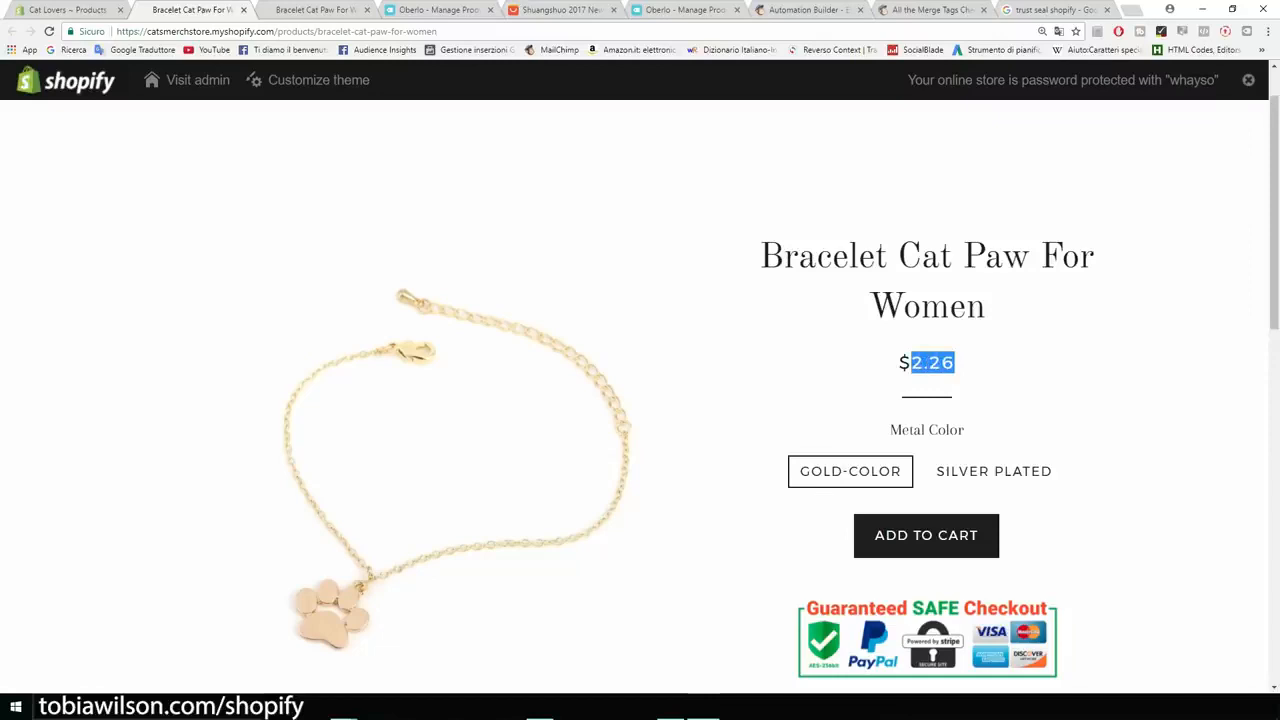
Step: Return to the bracelet's product page in the Shopify admin and open its Gold-color variant for editing
left_click(928, 363)
left_click(70, 10)
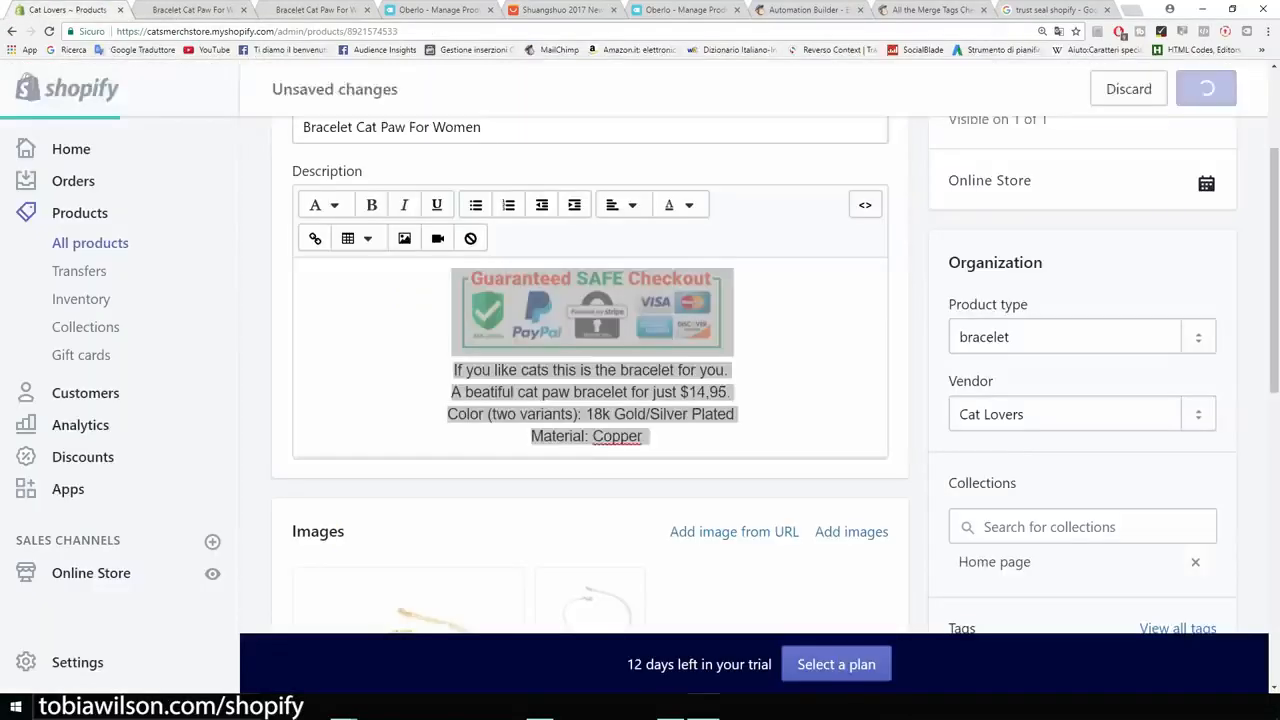
scroll(435, 250, "down", 5)
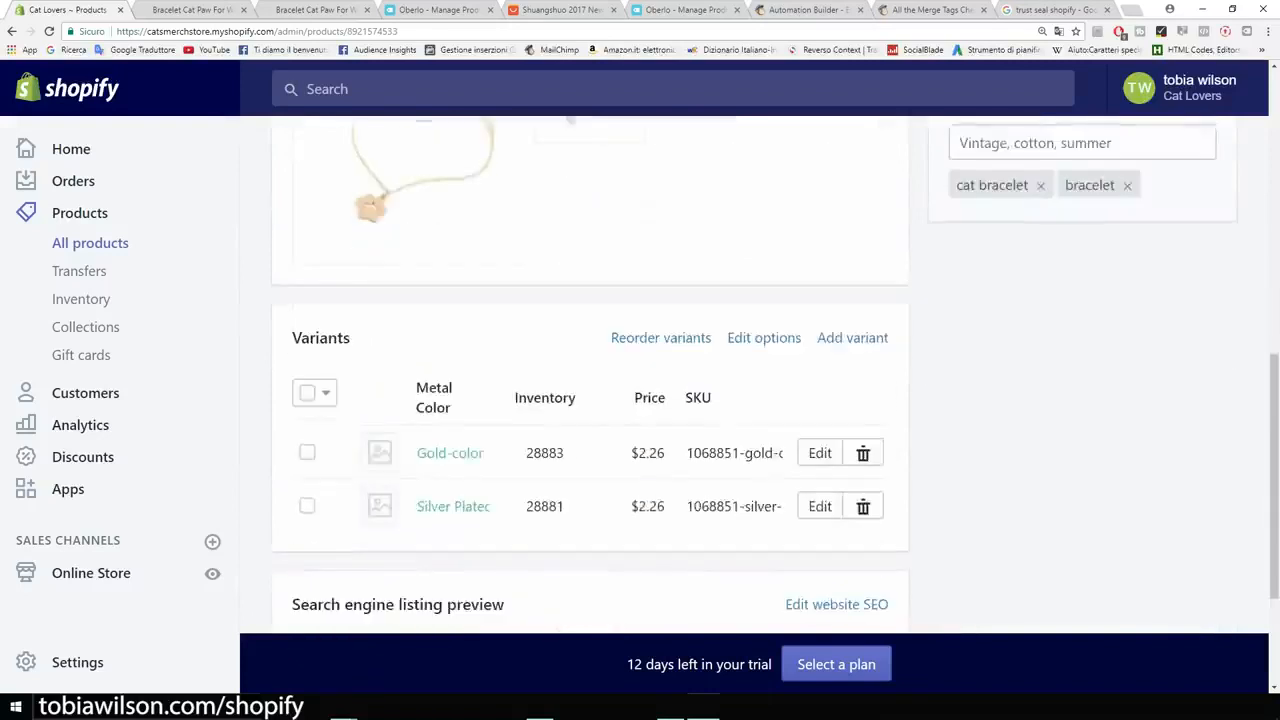
scroll(590, 400, "down", 2)
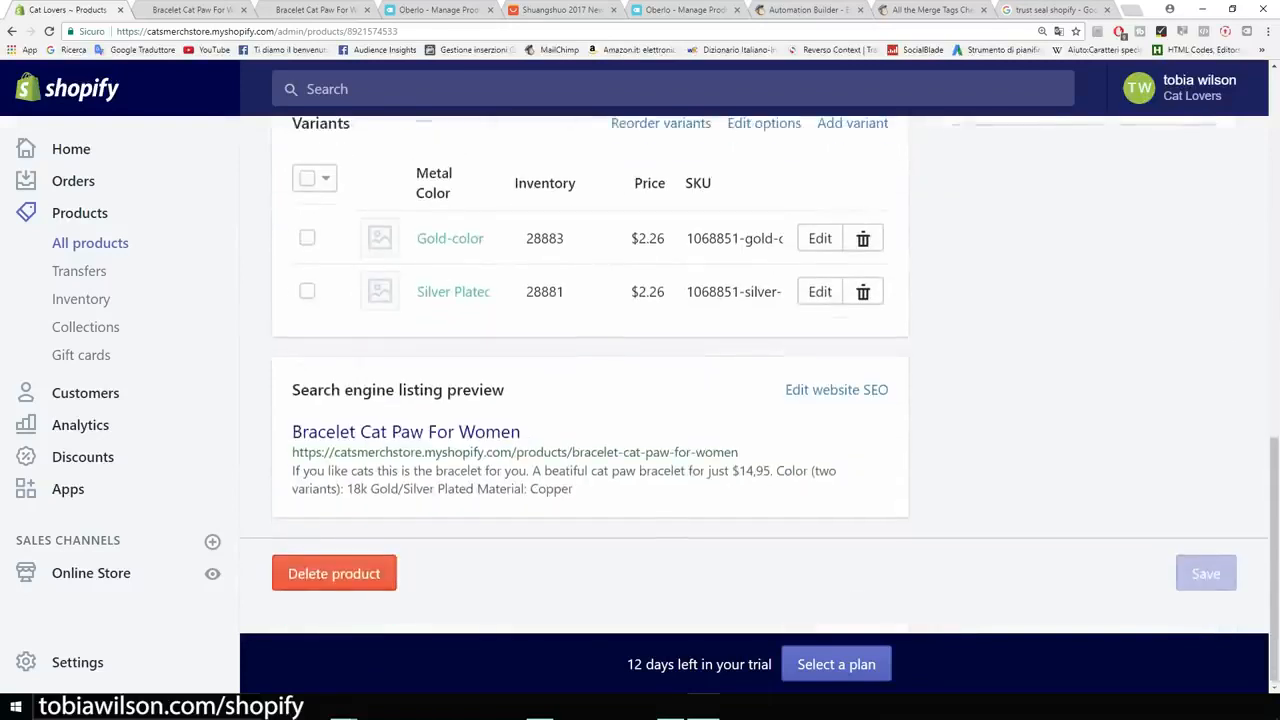
scroll(590, 400, "up", 1)
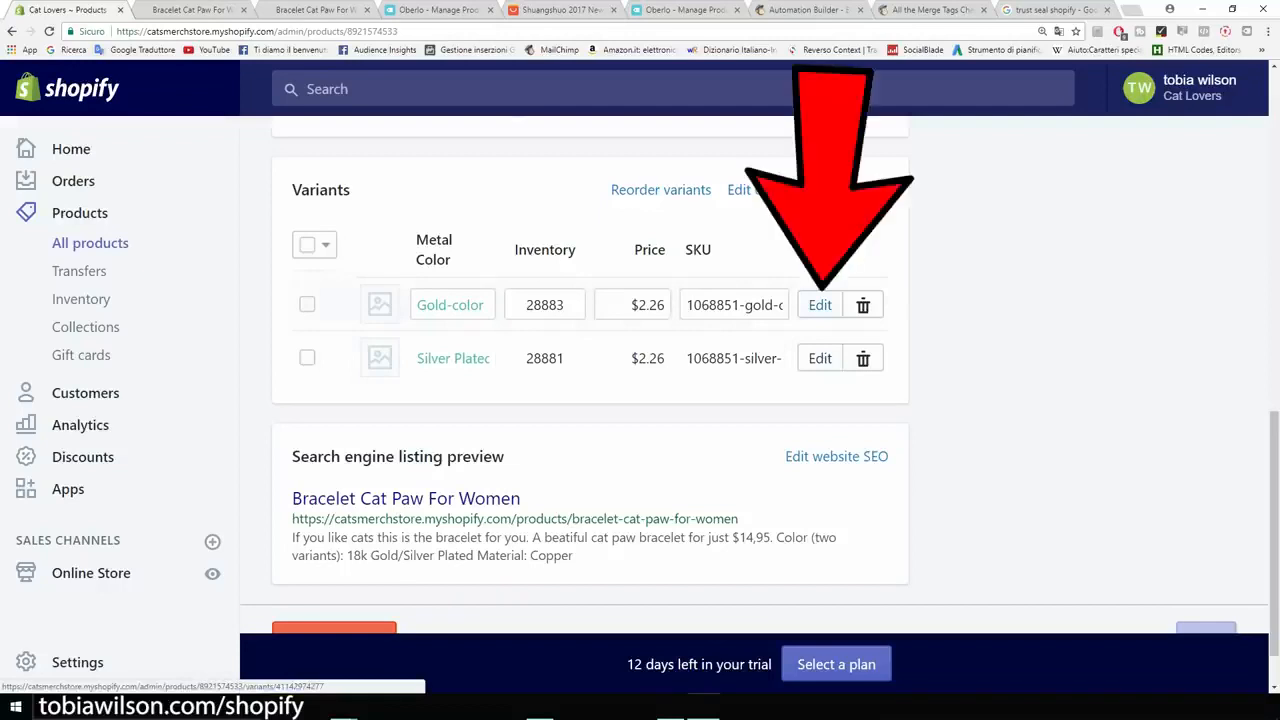
left_click(820, 305)
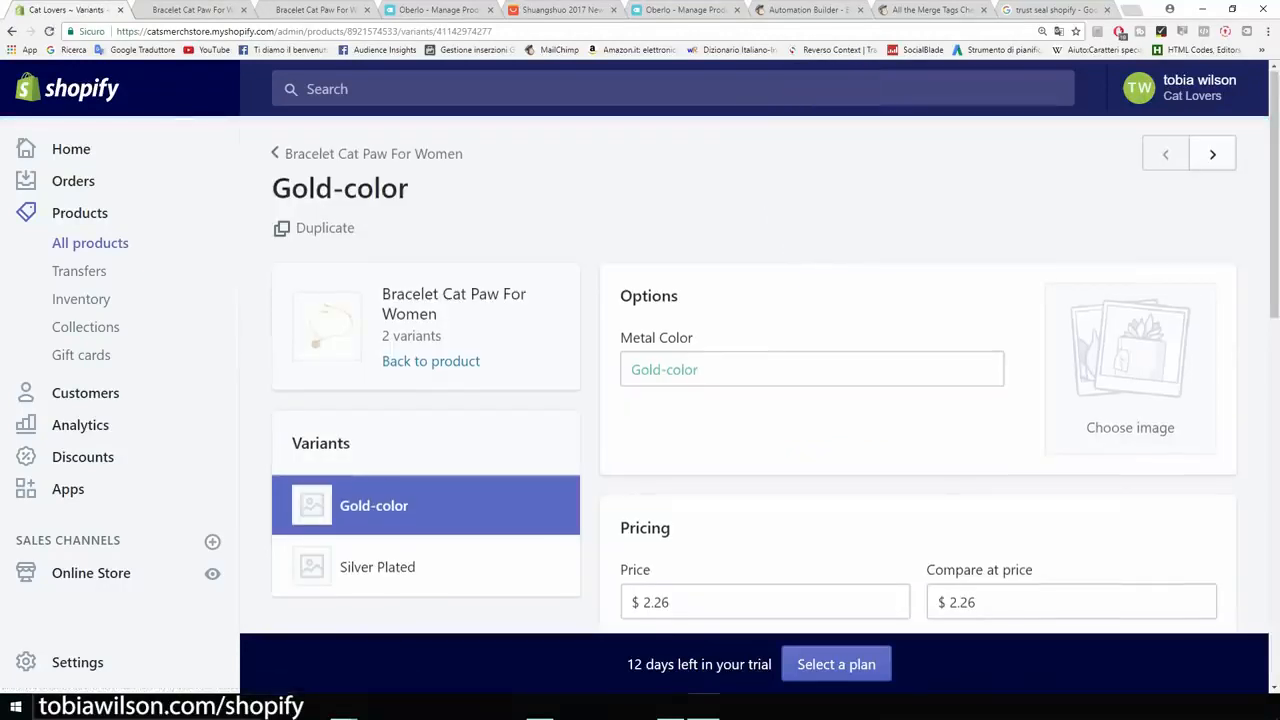
Step: Set the Gold-color variant's price to $14.95 and its compare-at price to $19.95
scroll(760, 400, "down", 4)
left_click_drag(680, 337, 642, 337)
type("14.95")
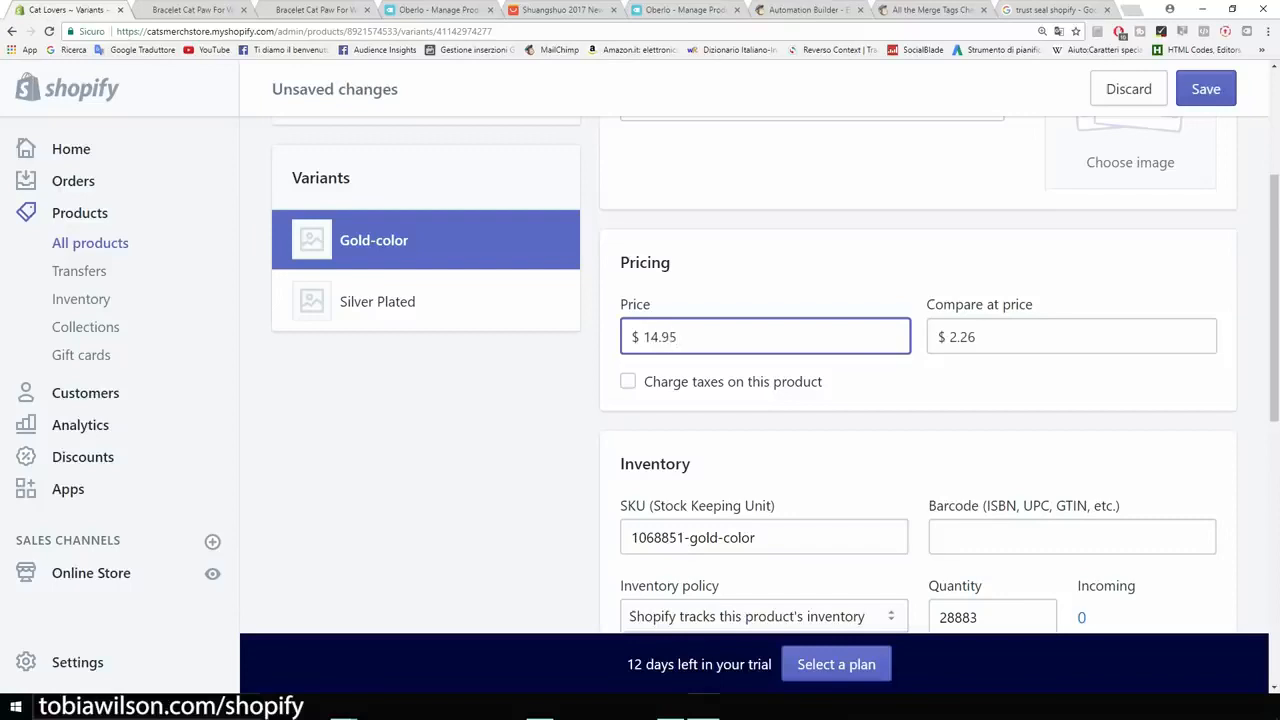
left_click_drag(982, 337, 946, 337)
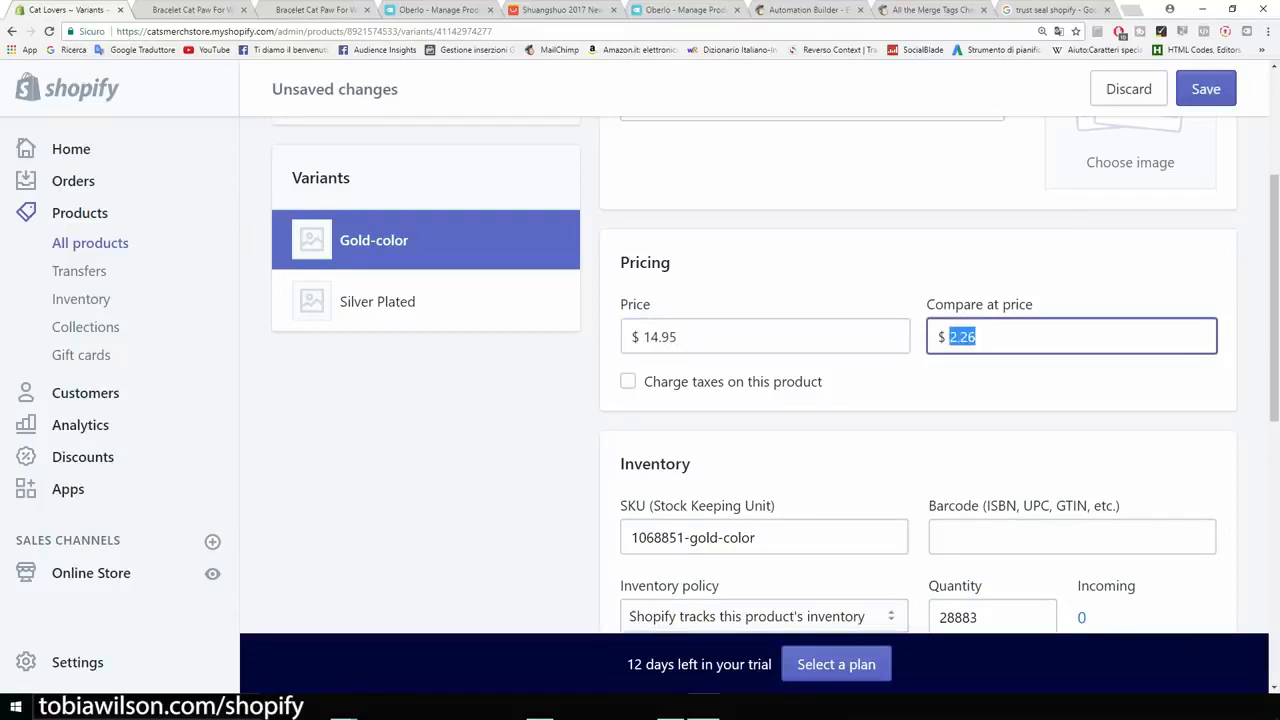
type("19.95")
Step: Turn off the shipping requirement for the Gold-color variant
scroll(775, 373, "down", 5)
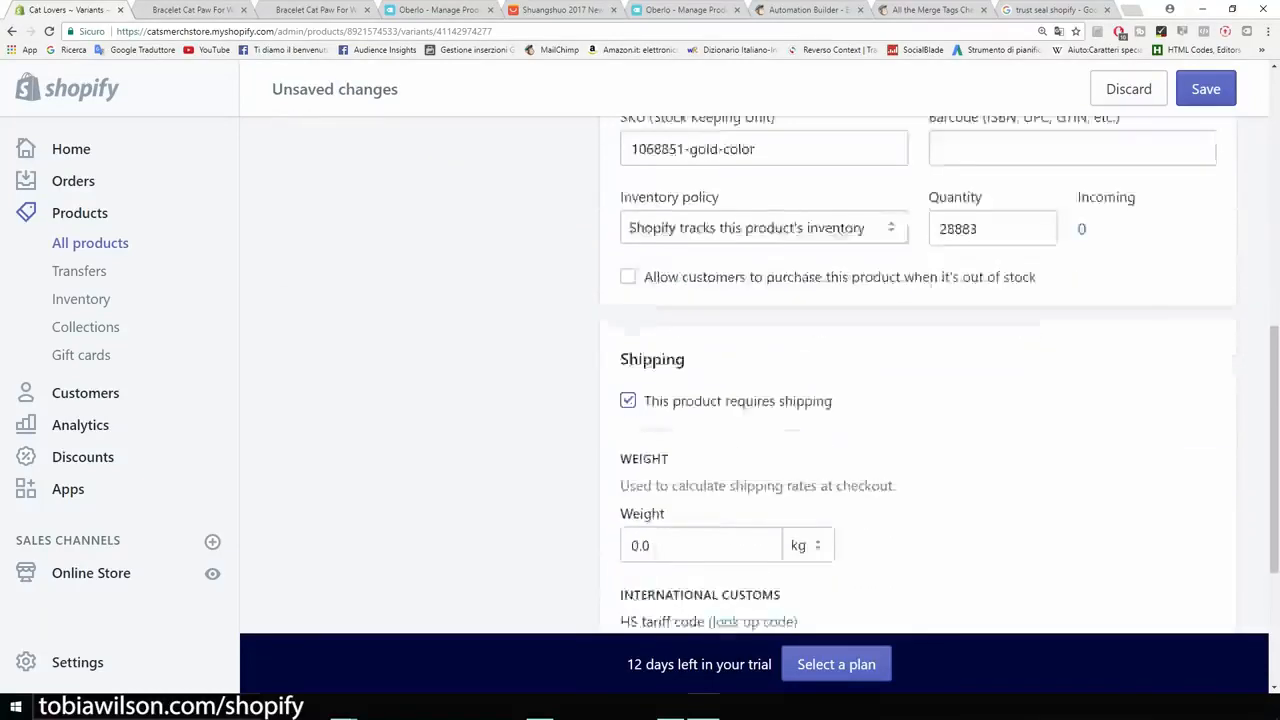
scroll(775, 373, "down", 2)
scroll(775, 373, "up", 2)
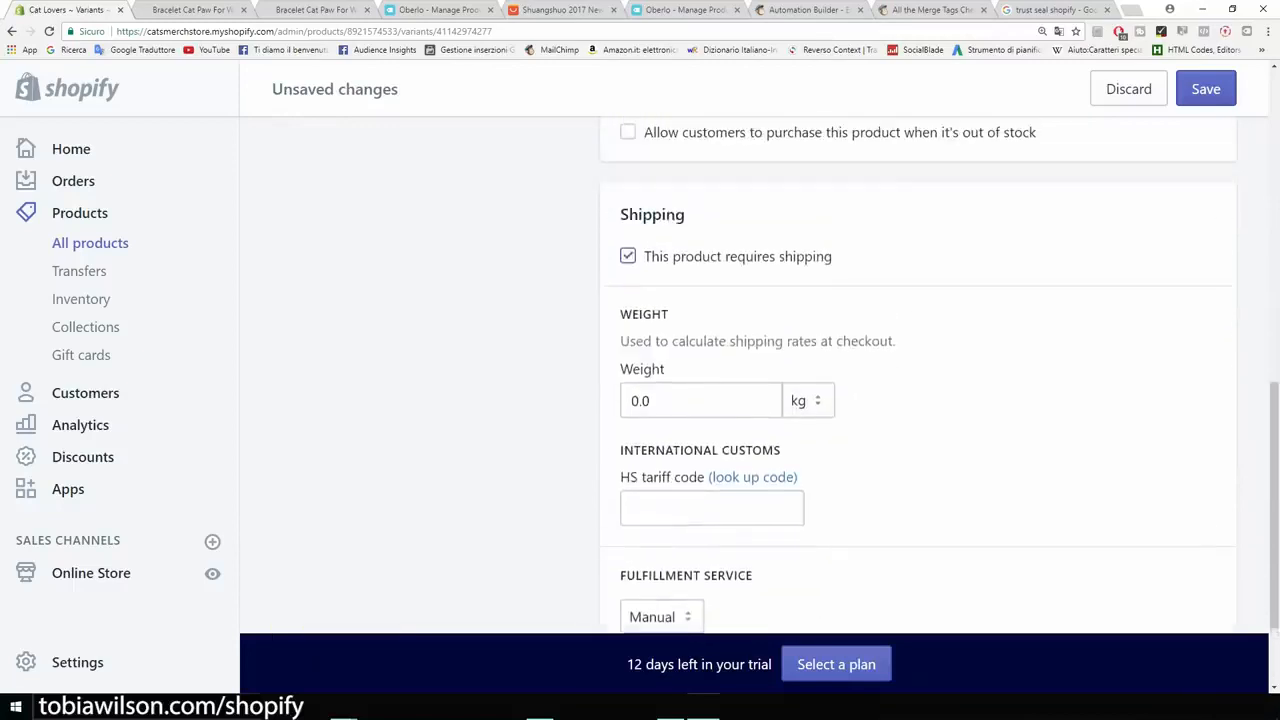
scroll(775, 373, "up", 3)
scroll(775, 373, "down", 2)
left_click(628, 389)
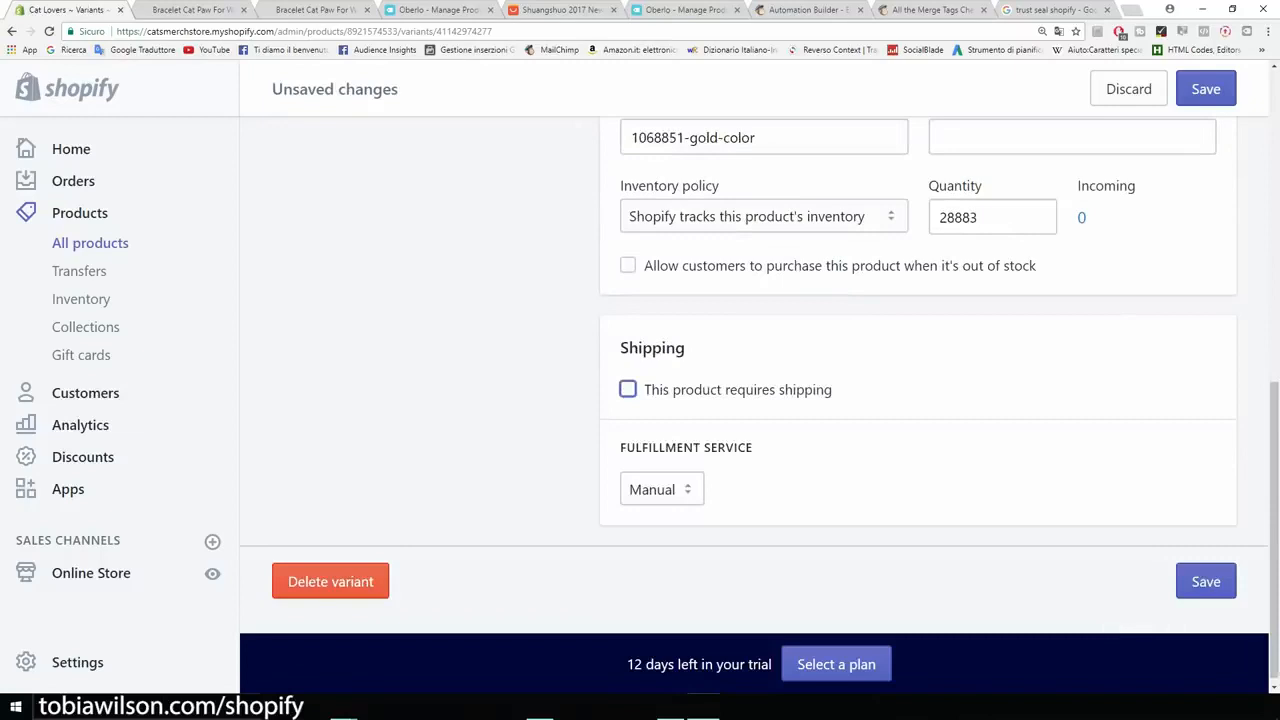
Step: Save the Gold-color variant's changes and switch to the Silver Plated variant
scroll(754, 373, "up", 5)
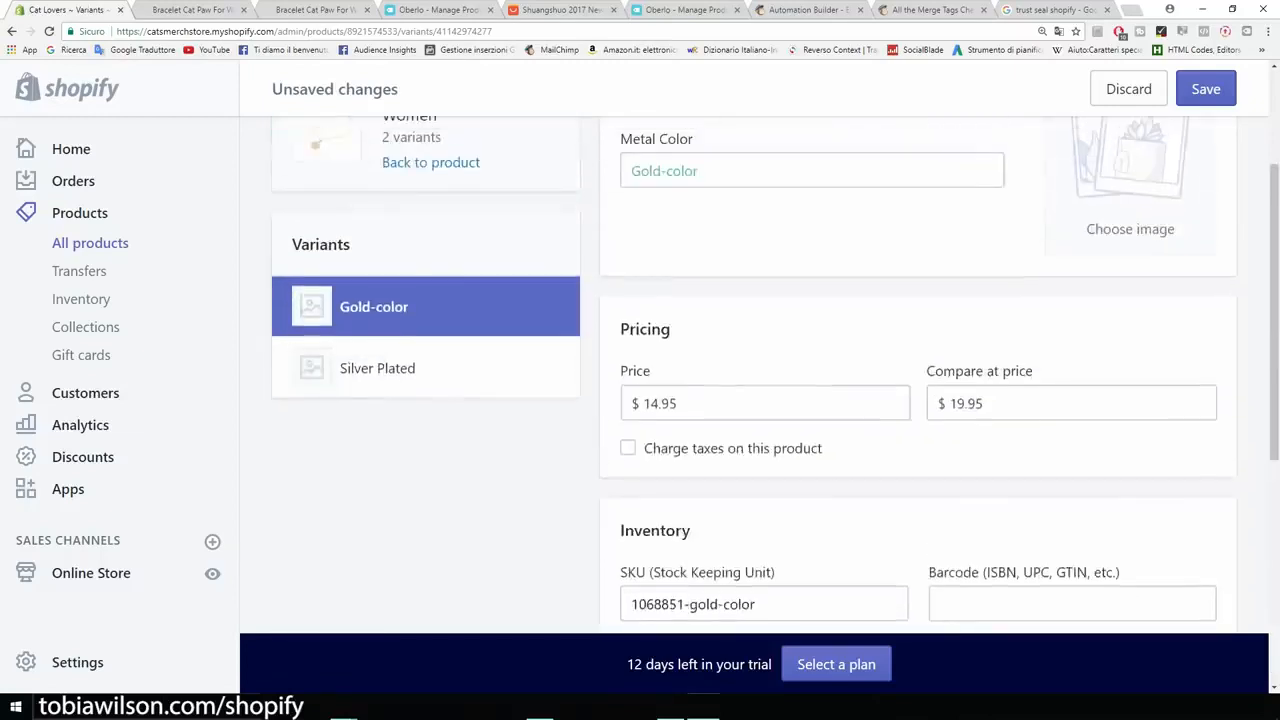
scroll(754, 373, "up", 2)
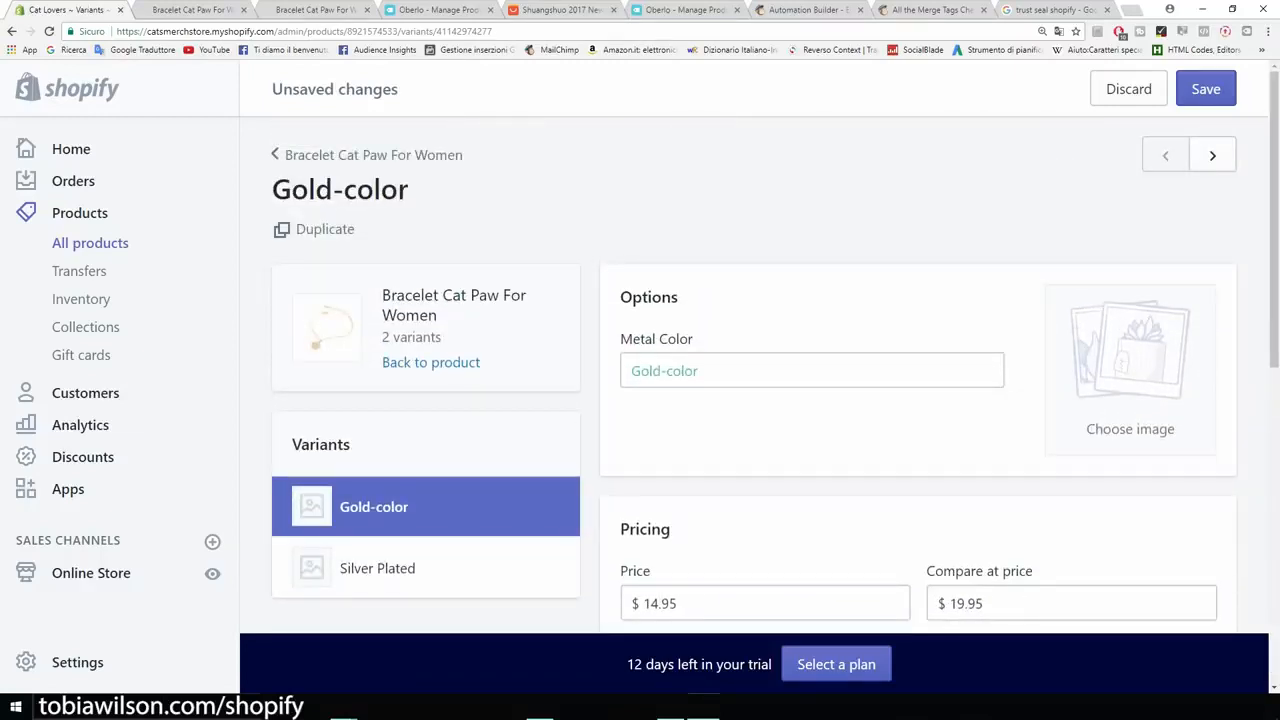
scroll(425, 300, "down", 3)
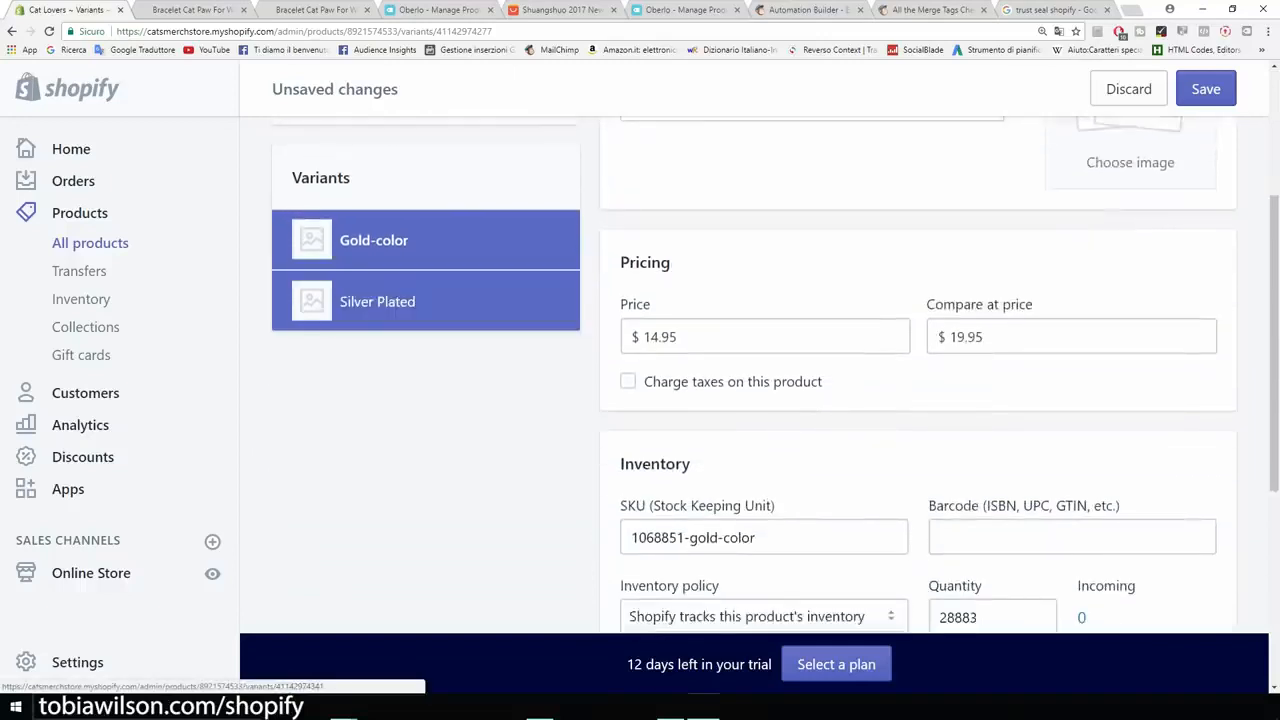
left_click(397, 304)
left_click(777, 300)
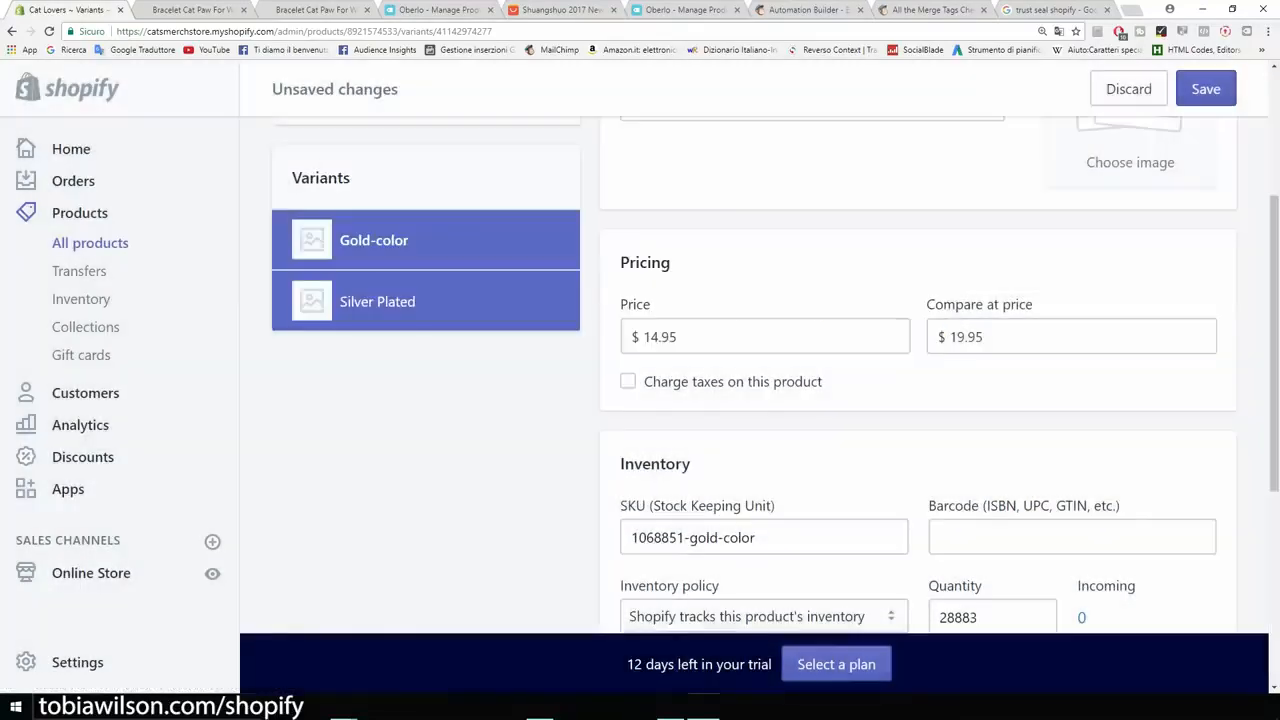
left_click(1205, 88)
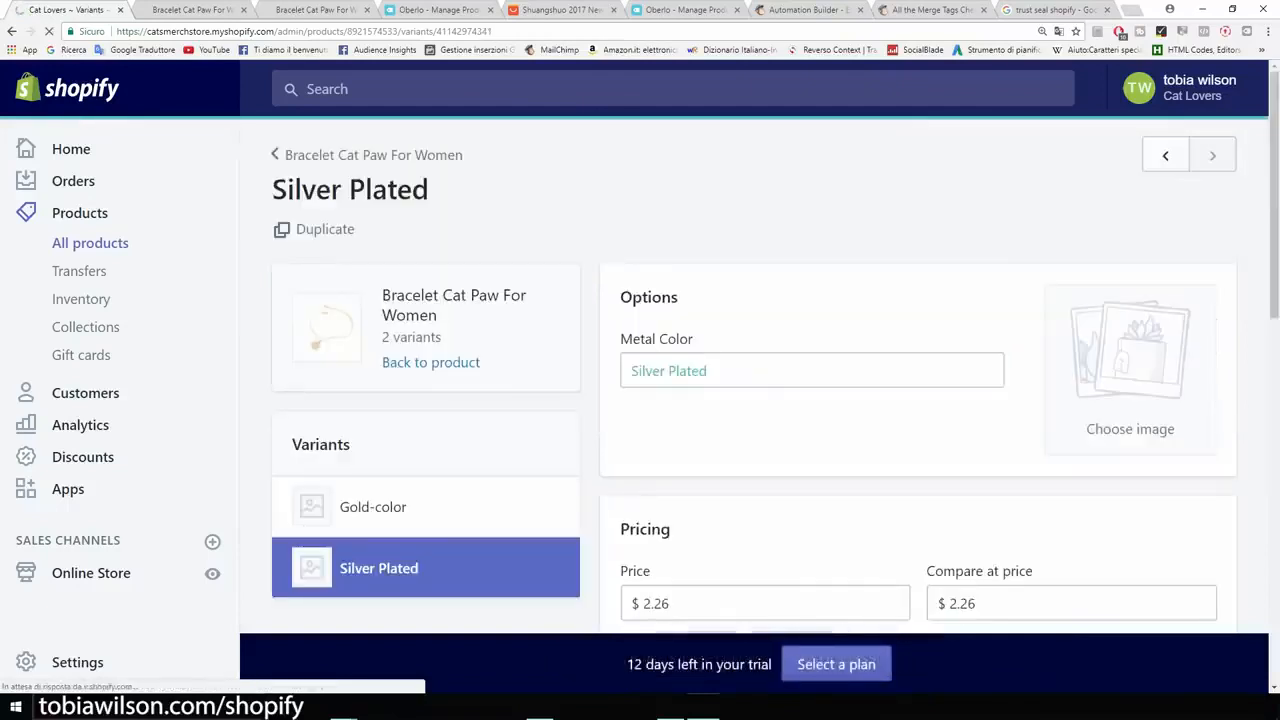
Step: Set the Silver Plated variant's price to $14.95 and its compare-at price to $19.95
scroll(754, 375, "down", 2)
left_click_drag(670, 470, 643, 470)
type("14.95")
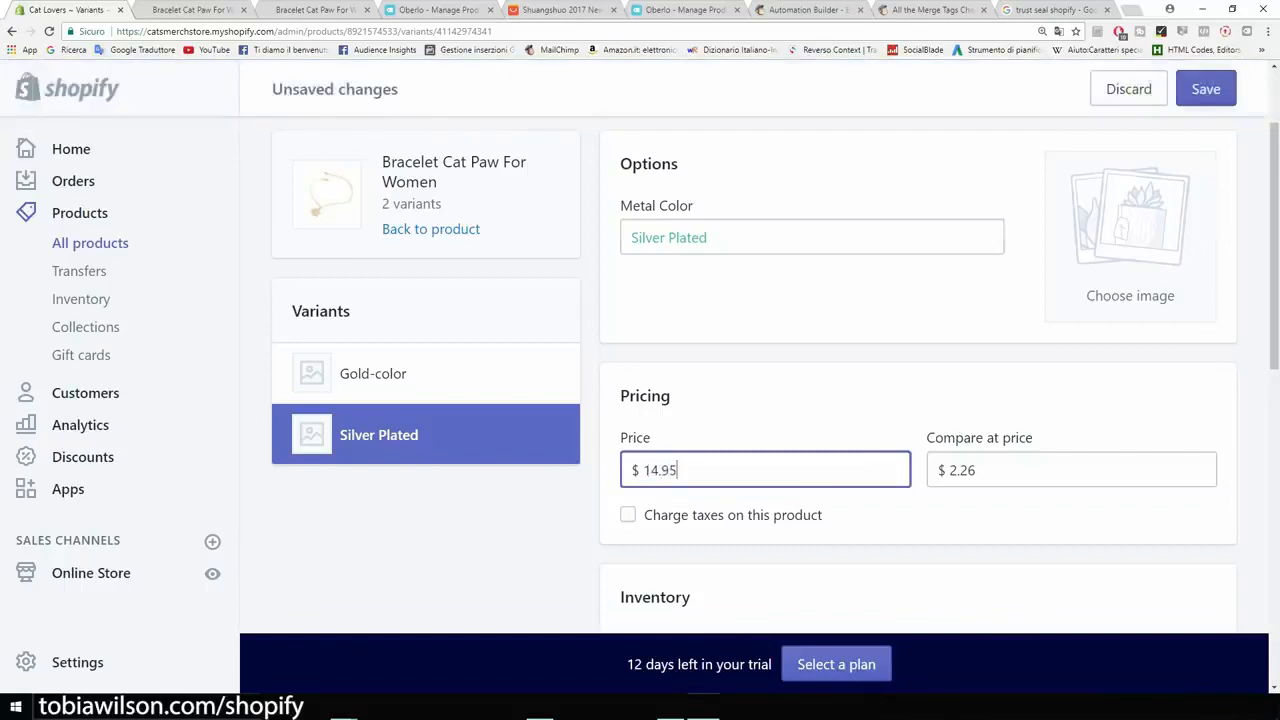
left_click(977, 470)
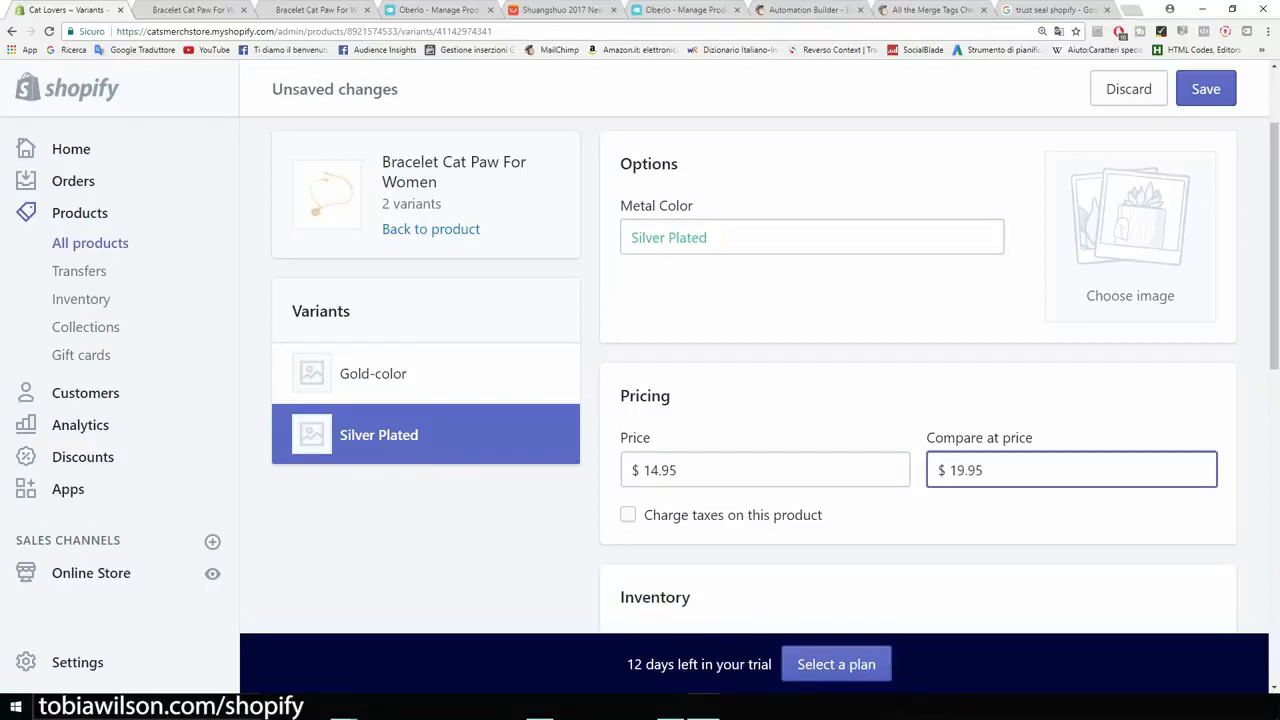
Step: Turn off the shipping requirement for the Silver Plated variant and save the variant
scroll(750, 400, "down", 2)
scroll(750, 400, "down", 3)
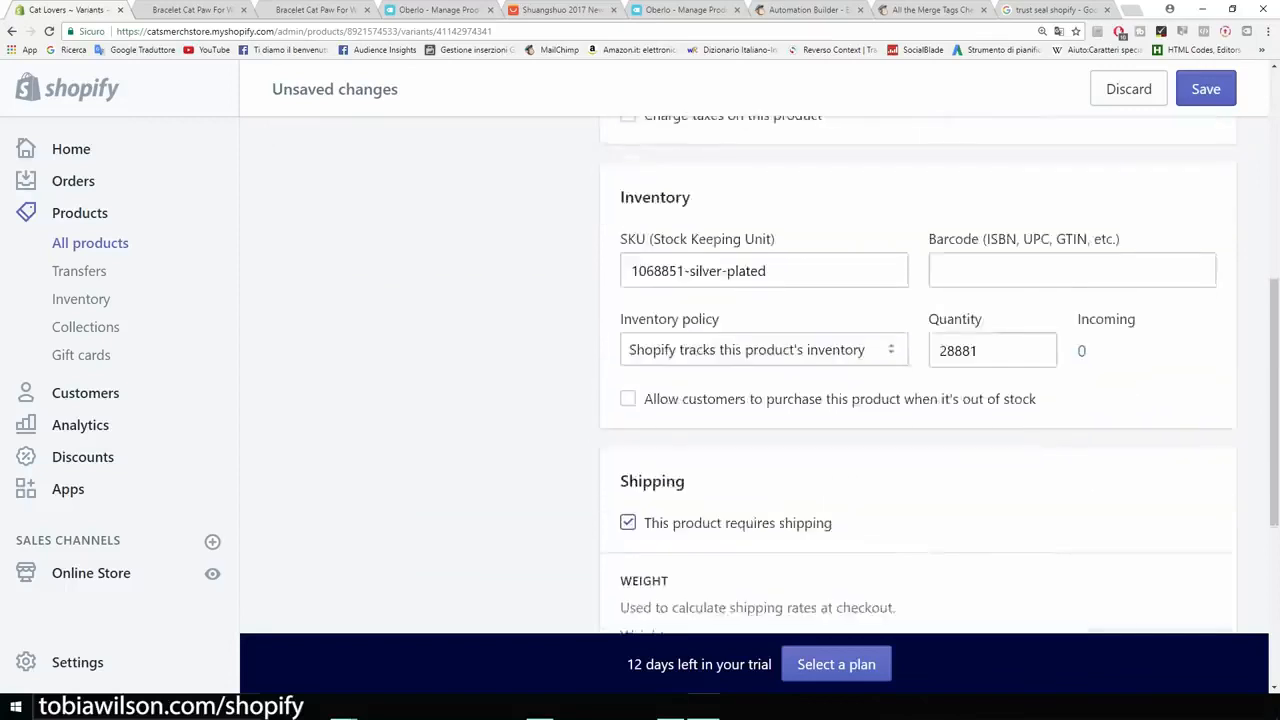
left_click(627, 389)
scroll(627, 389, "up", 2)
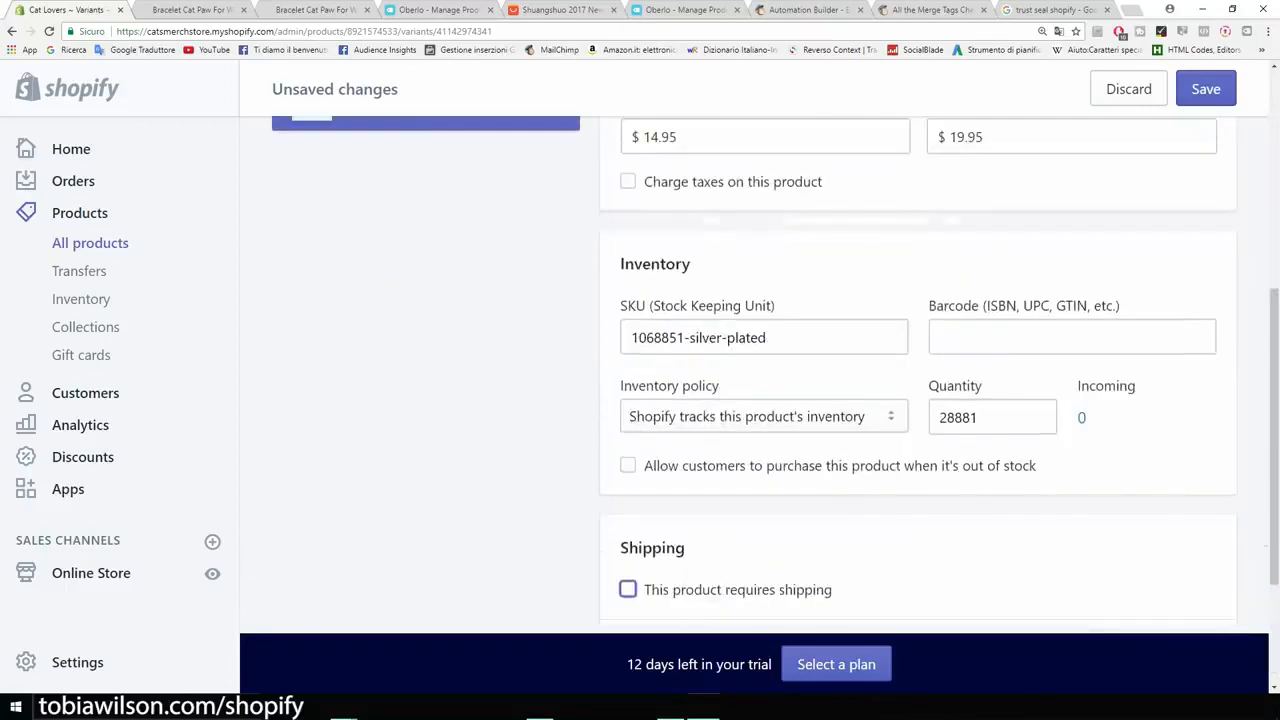
left_click(1206, 89)
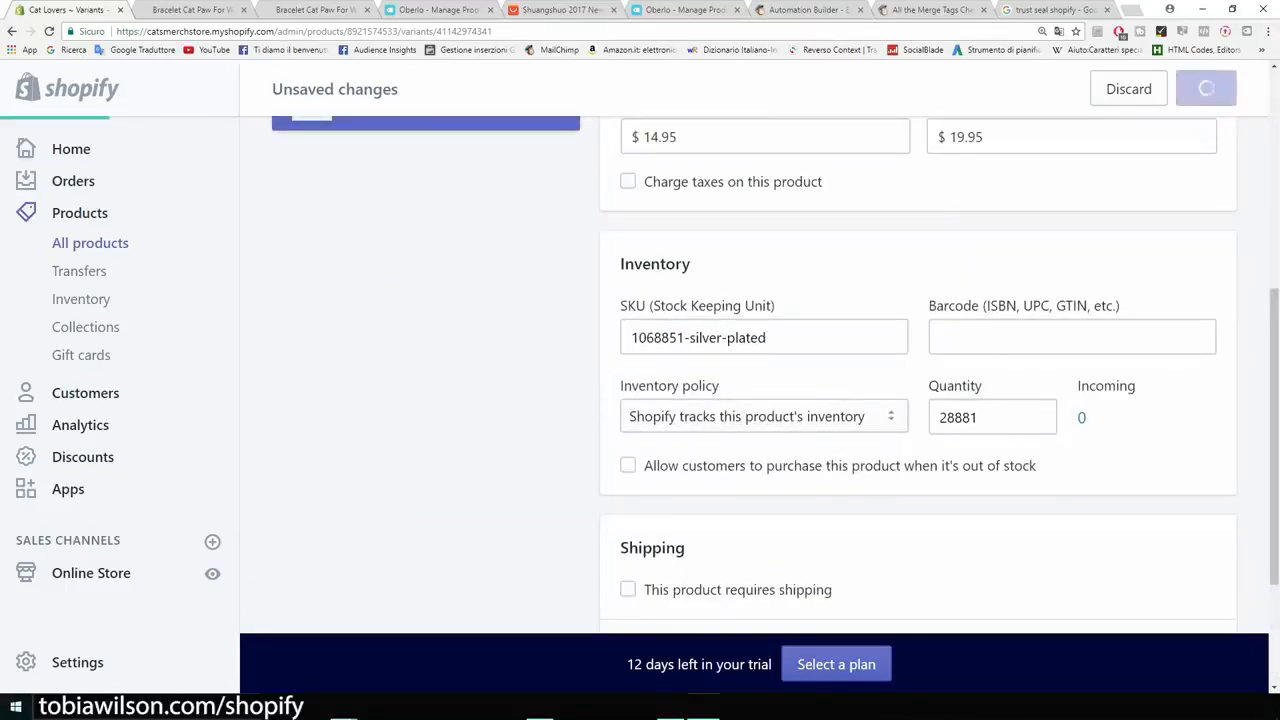
Step: Reload the bracelet's storefront page and check how the original price and the sale price are displayed
left_click(184, 10)
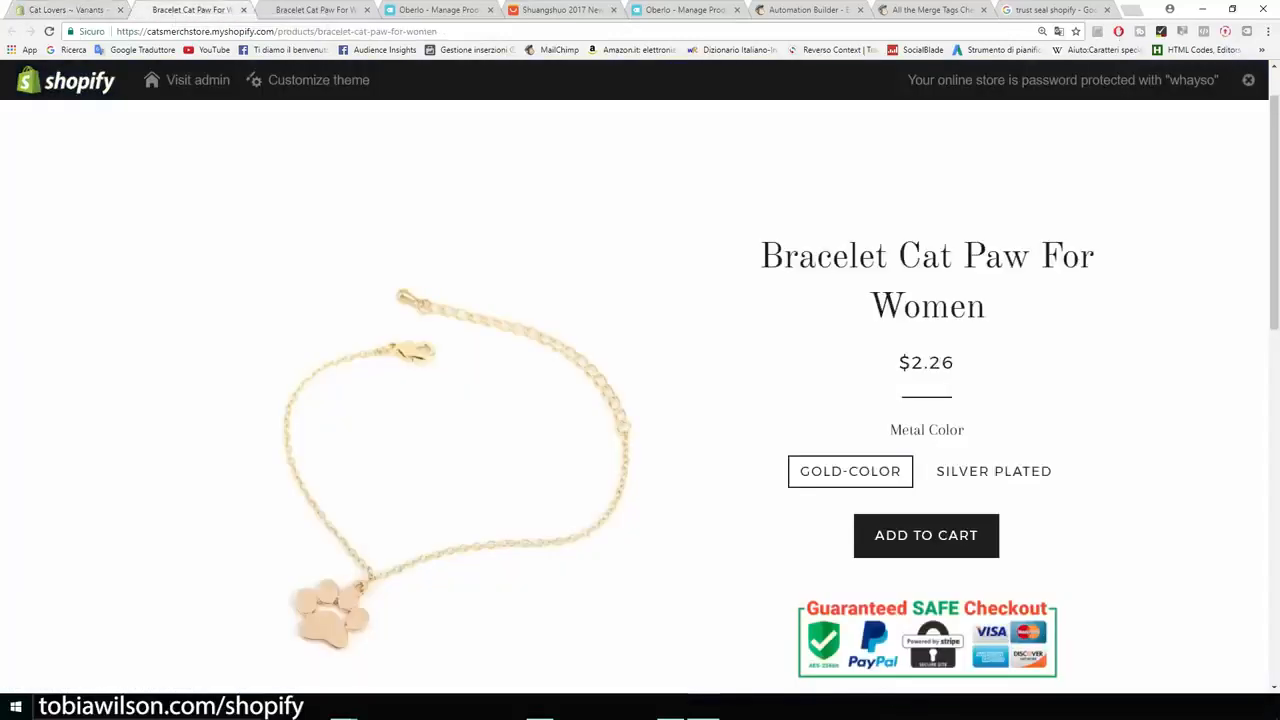
left_click(49, 31)
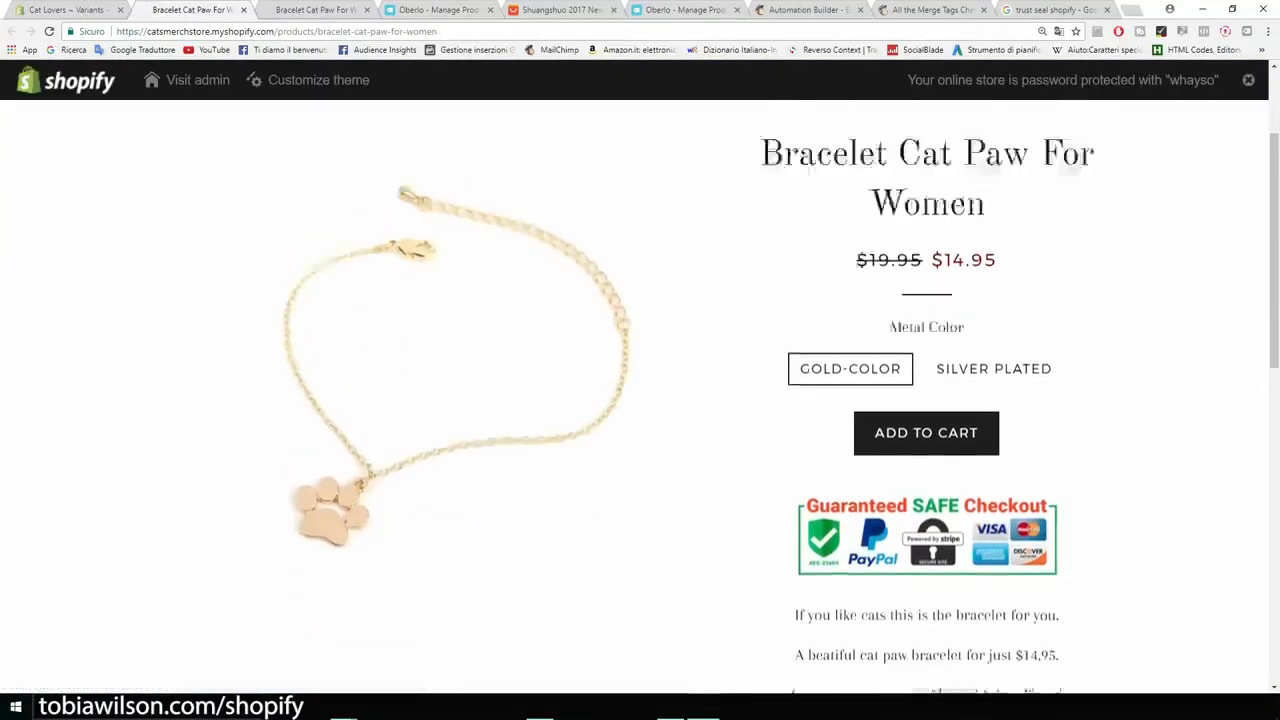
left_click_drag(857, 362, 922, 362)
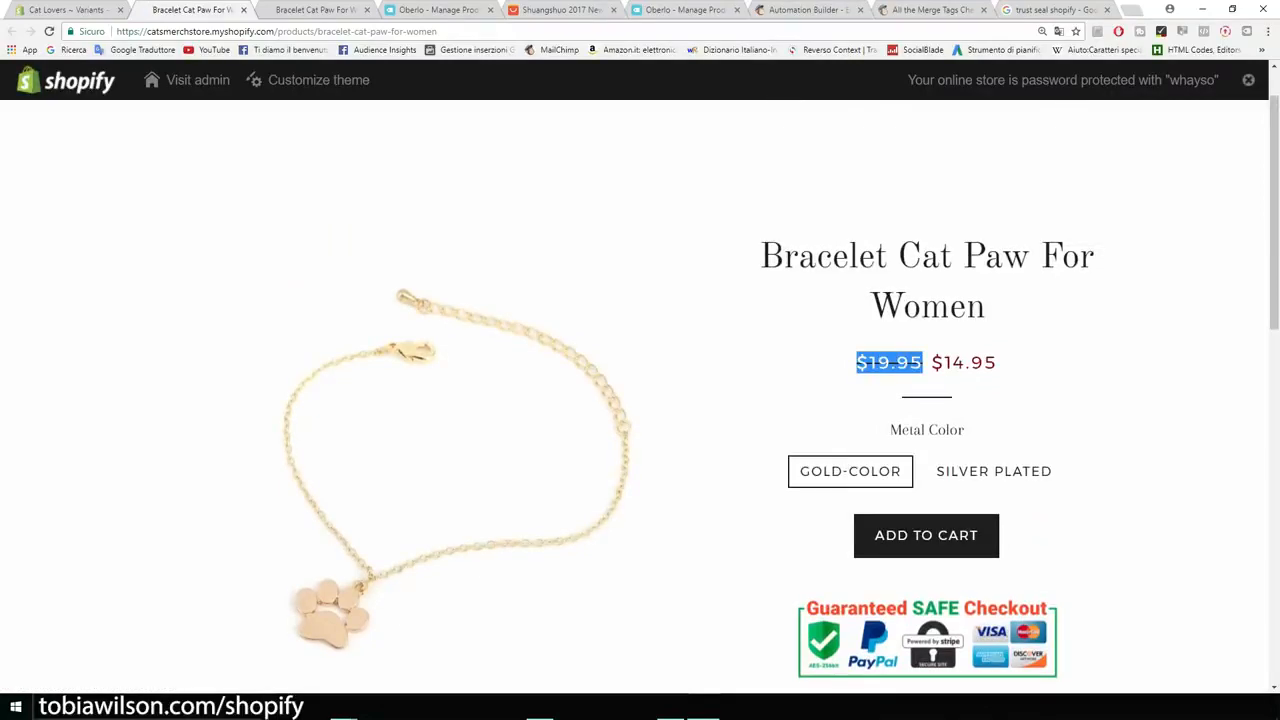
left_click(928, 364)
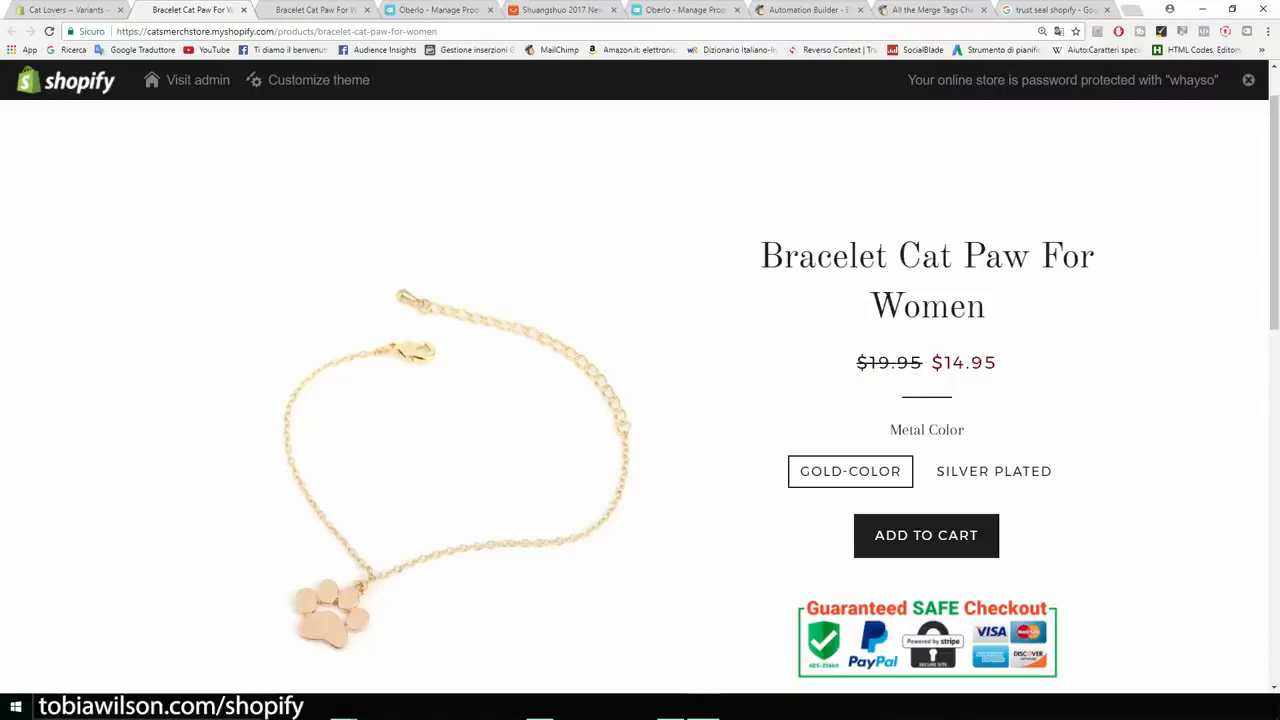
left_click_drag(929, 362, 997, 362)
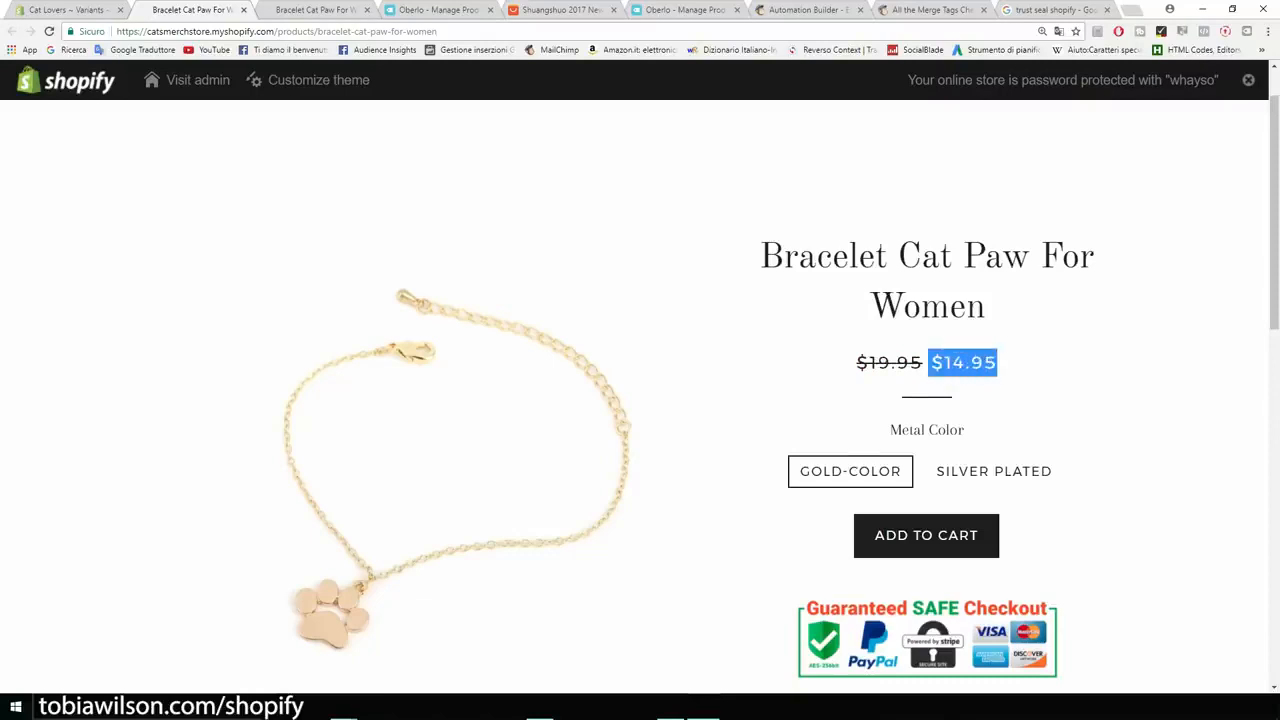
scroll(640, 400, "down", 1)
Step: Switch between the Gold-color and Silver Plated options on the storefront page to examine each variant's price and the description
left_click(994, 404)
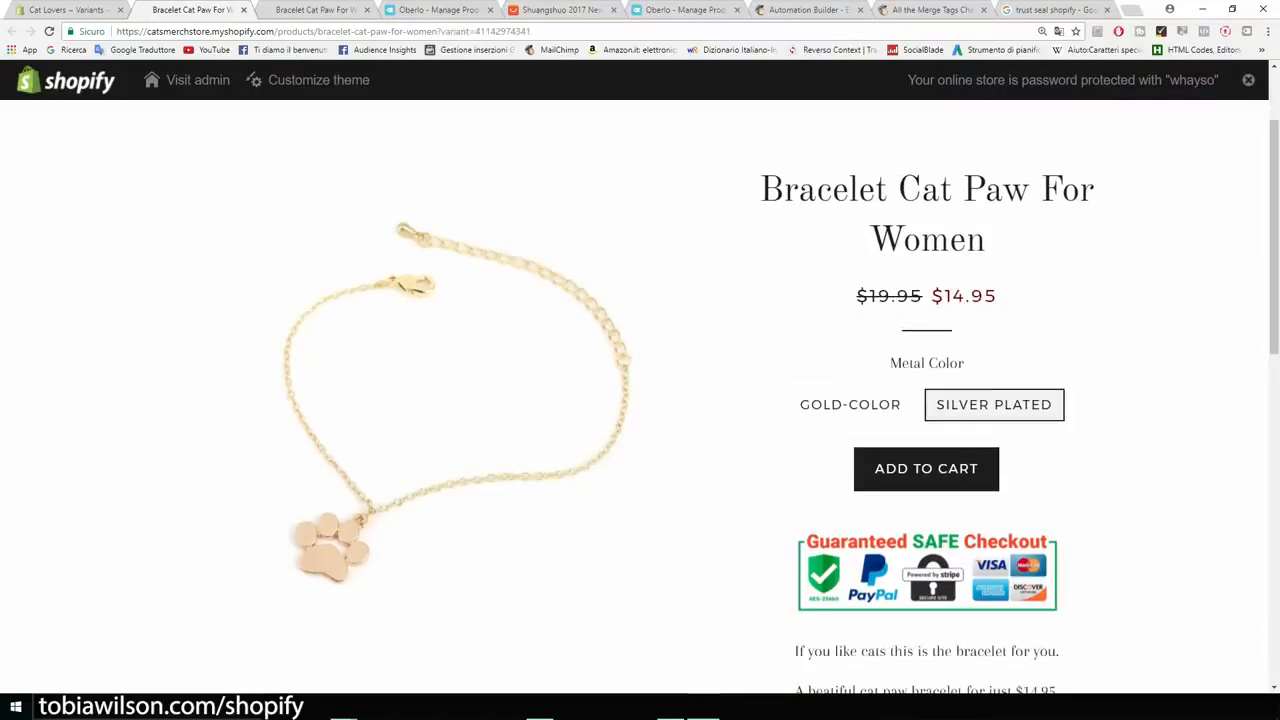
left_click(850, 405)
left_click(994, 405)
scroll(640, 400, "down", 4)
scroll(640, 400, "up", 3)
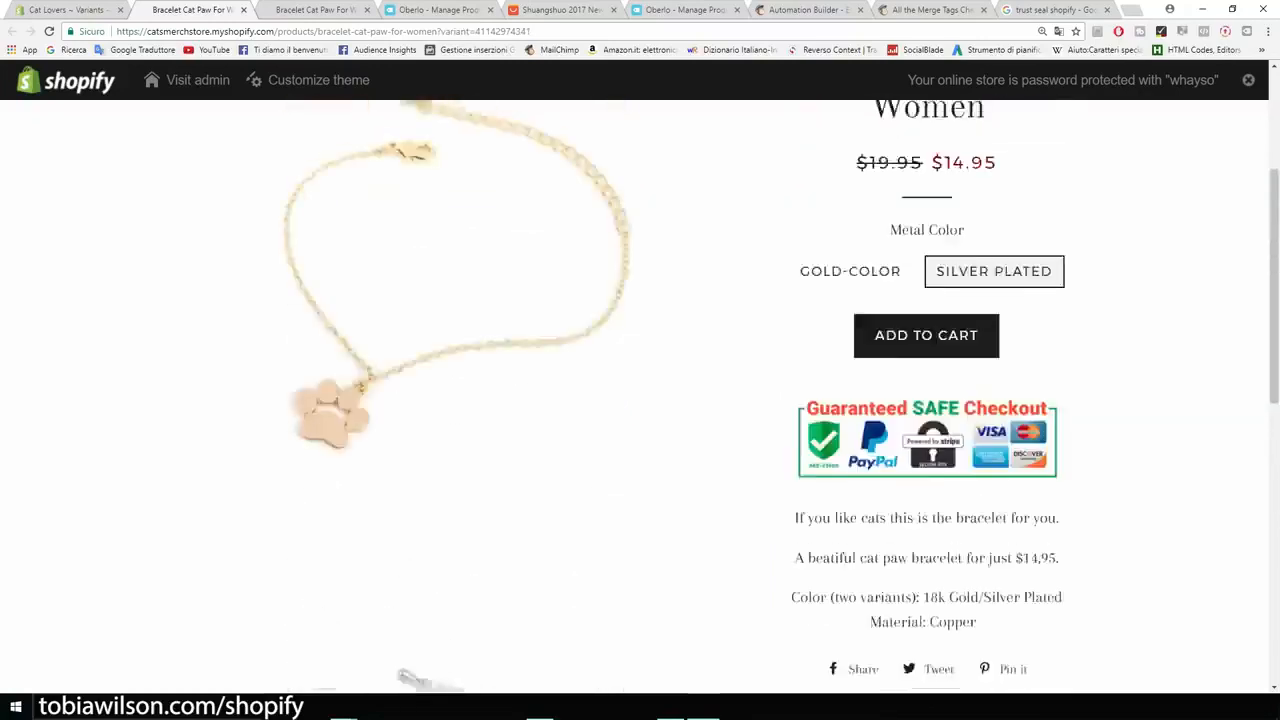
scroll(640, 400, "up", 3)
scroll(640, 400, "down", 2)
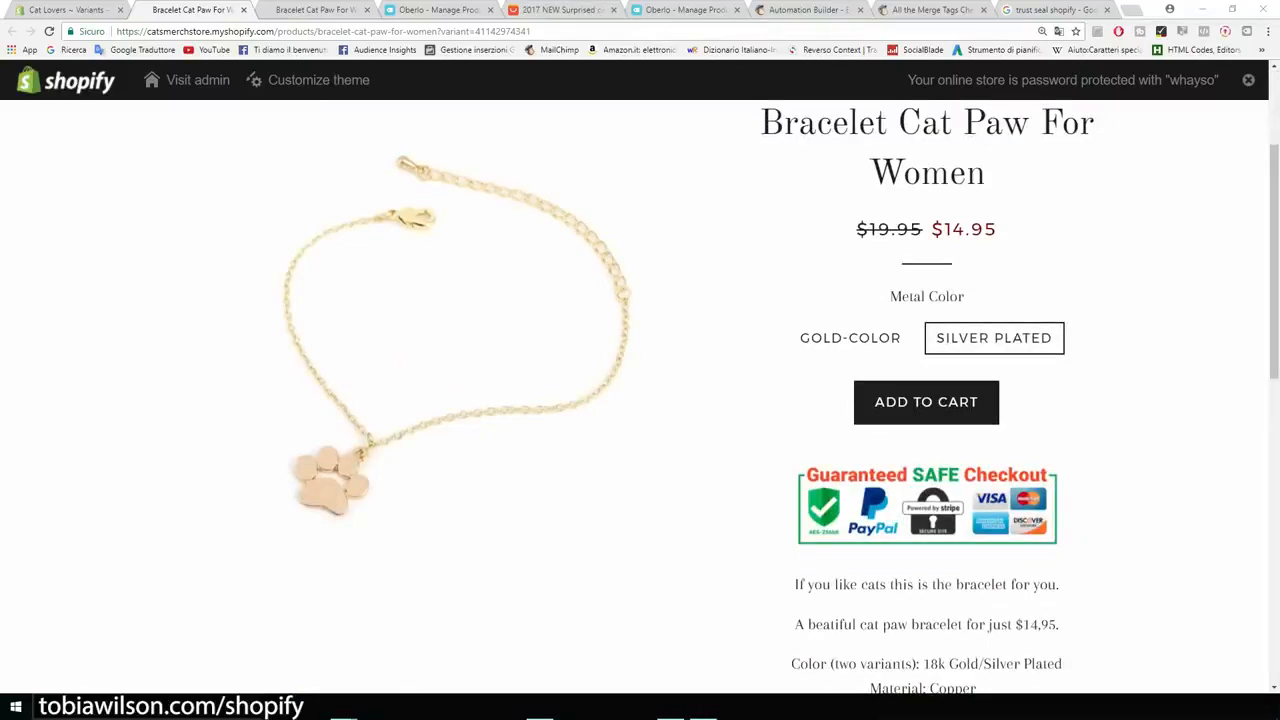
Step: Close all other browser pages, keeping only the Shopify admin and the bracelet's storefront page open
left_click(366, 10)
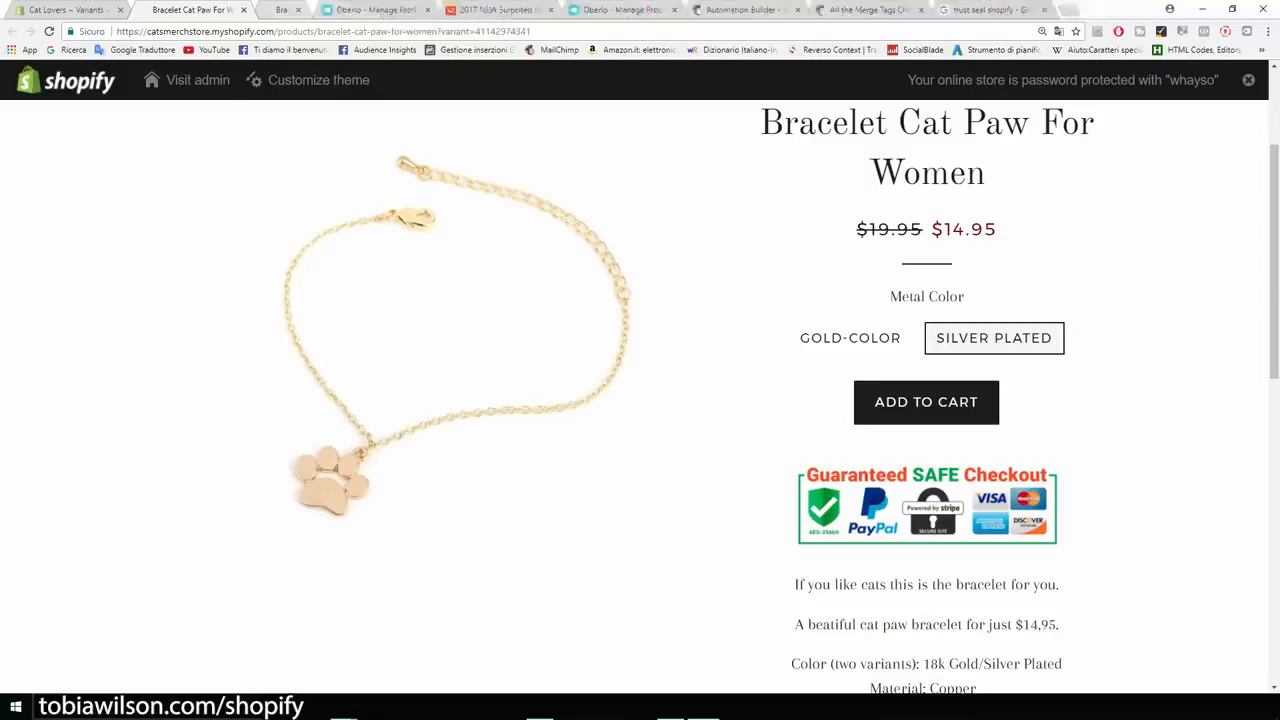
left_click(366, 10)
left_click(366, 10)
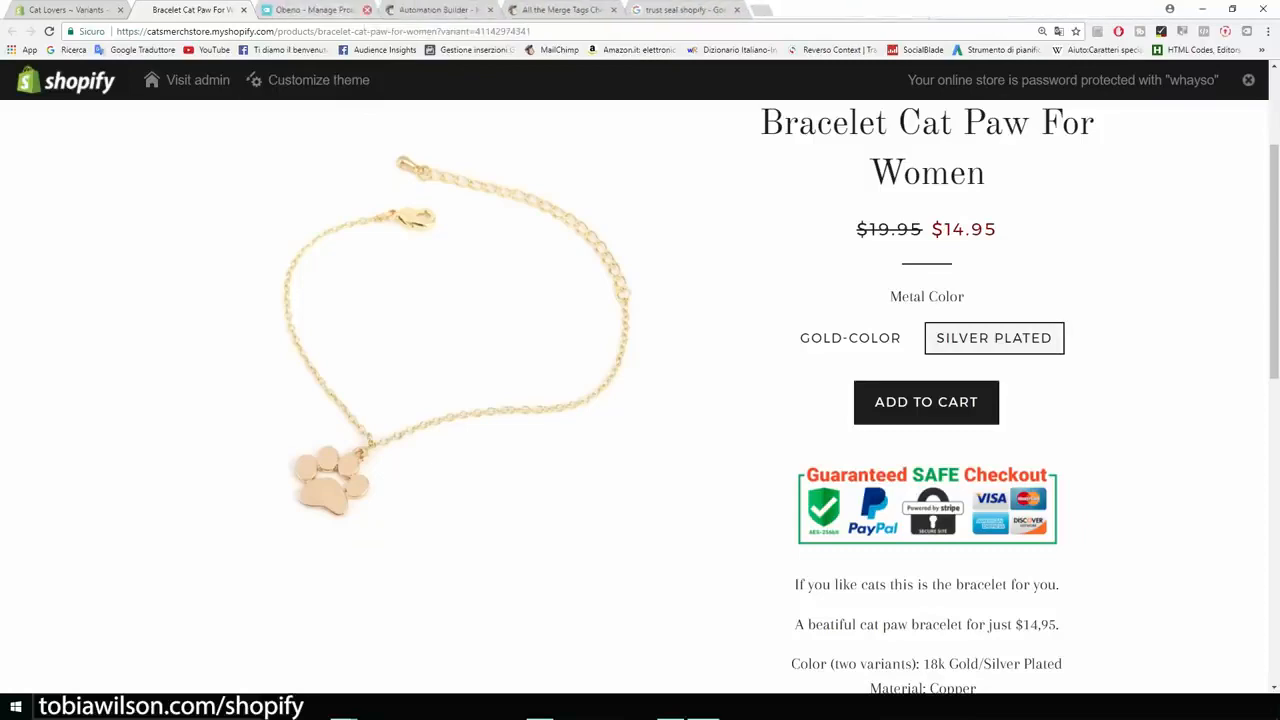
left_click(366, 10)
left_click(366, 10)
left_click(366, 10)
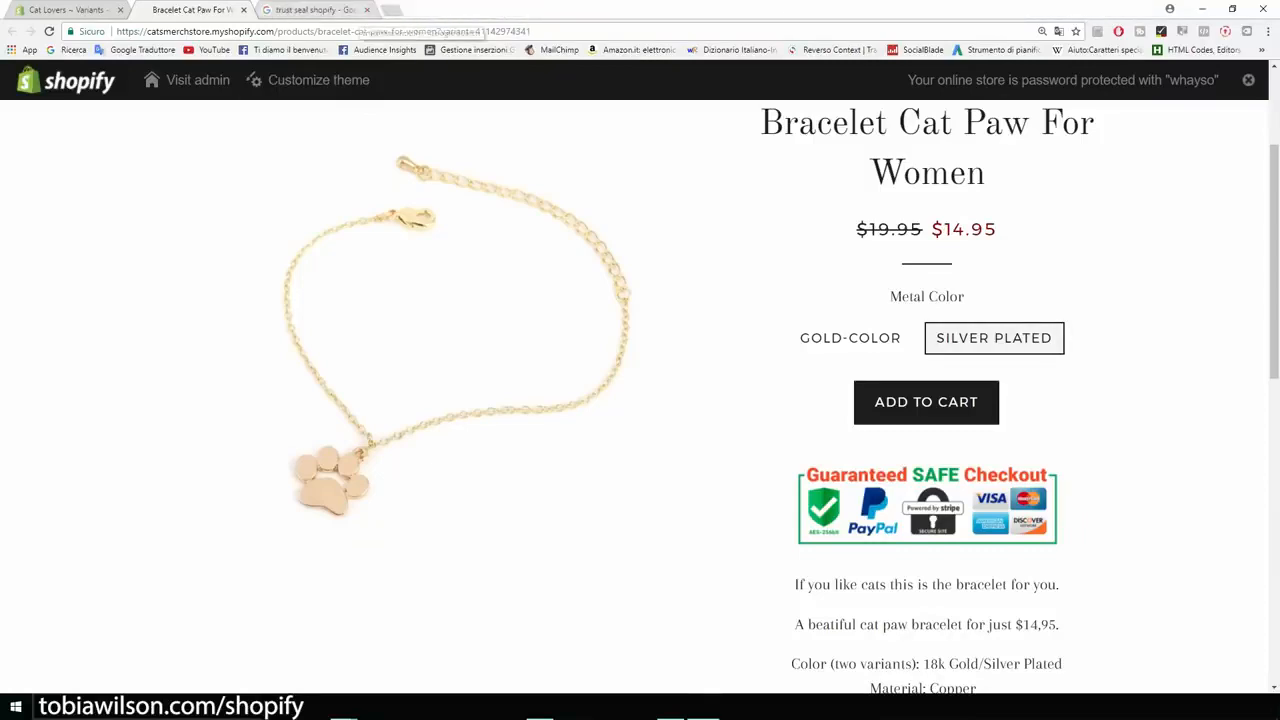
left_click(366, 10)
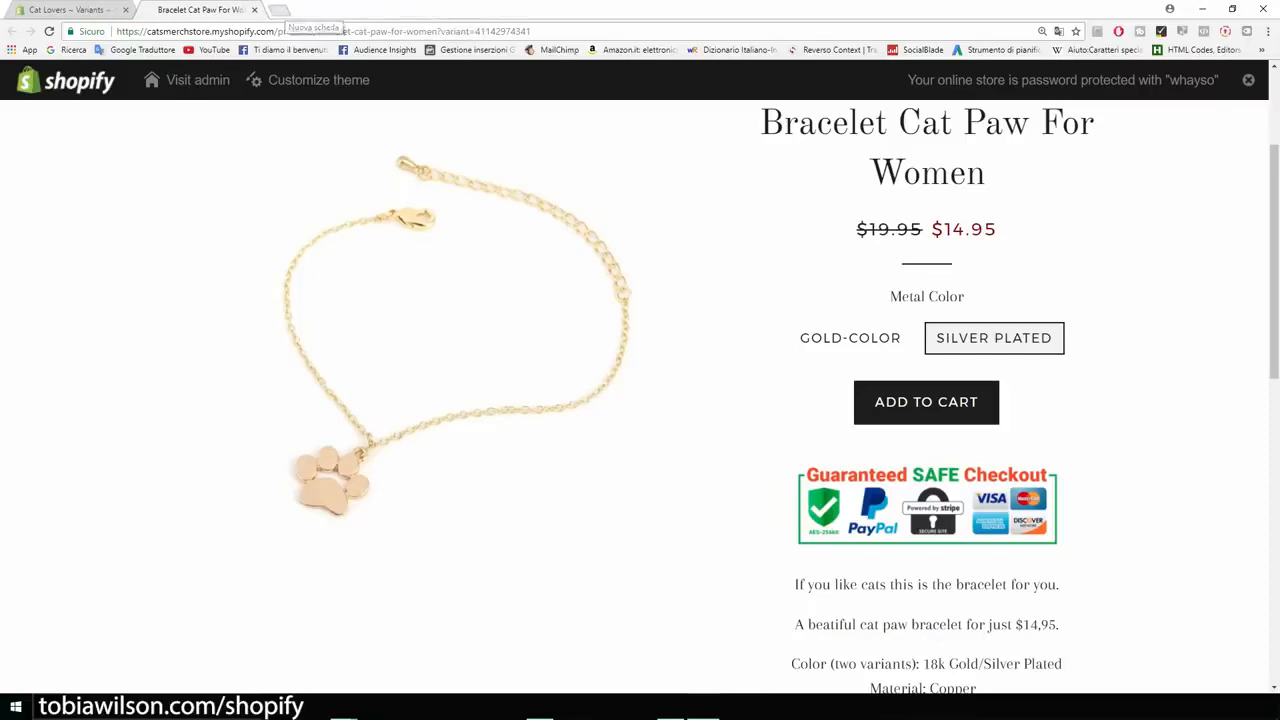
Step: Open the AliExpress homepage in a new browser tab, then return to the bracelet's storefront page
left_click(280, 10)
type("aleix")
key("BackSpace")
key("BackSpace")
key("BackSpace")
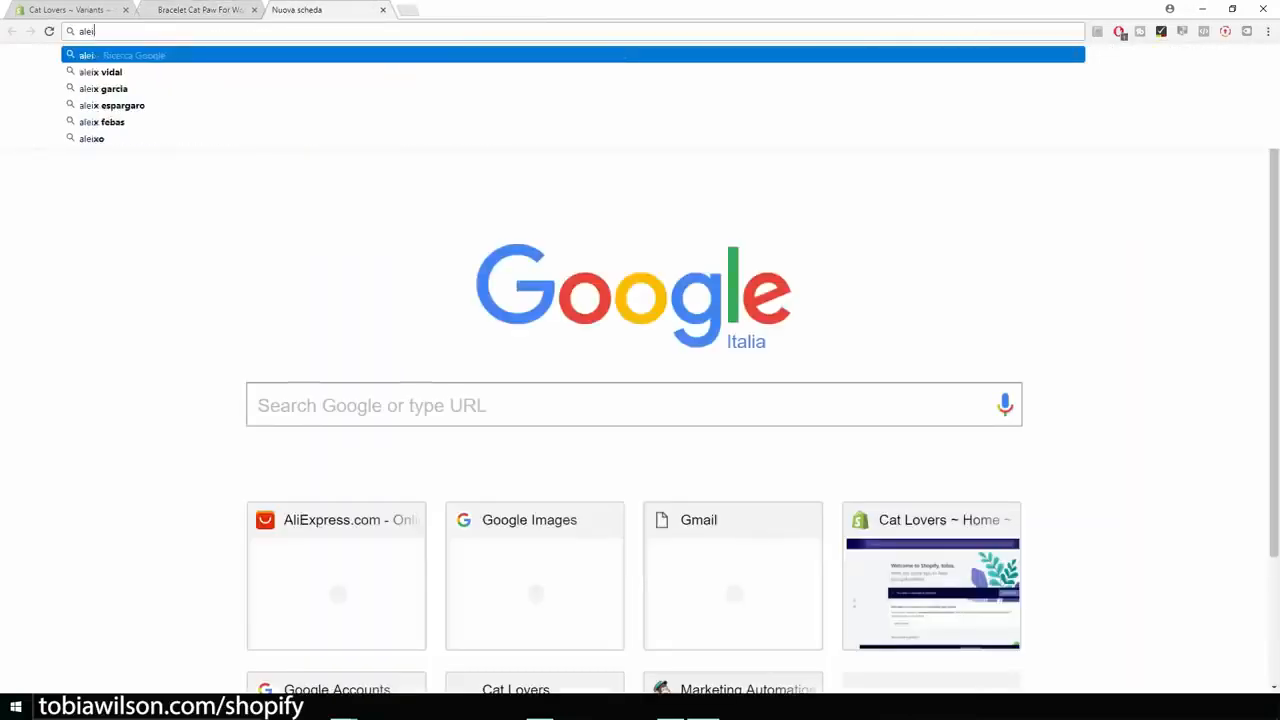
type("iexpress.com")
key("Return")
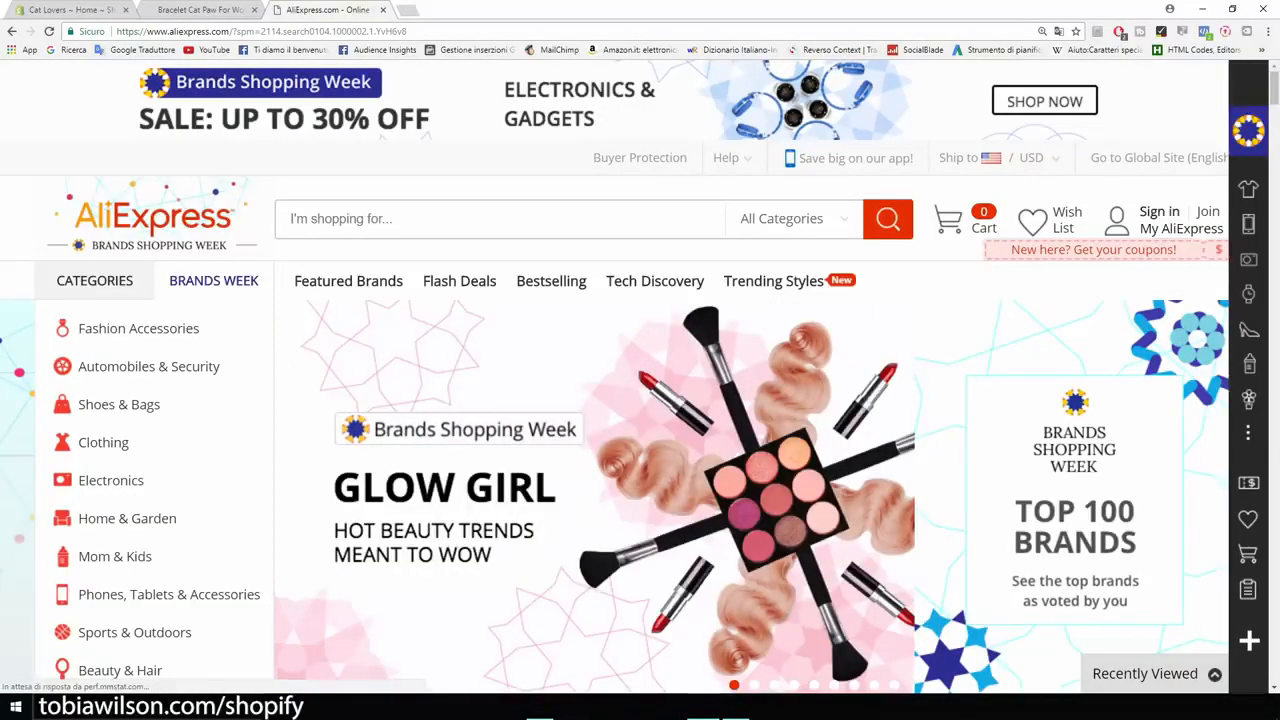
left_click(186, 10)
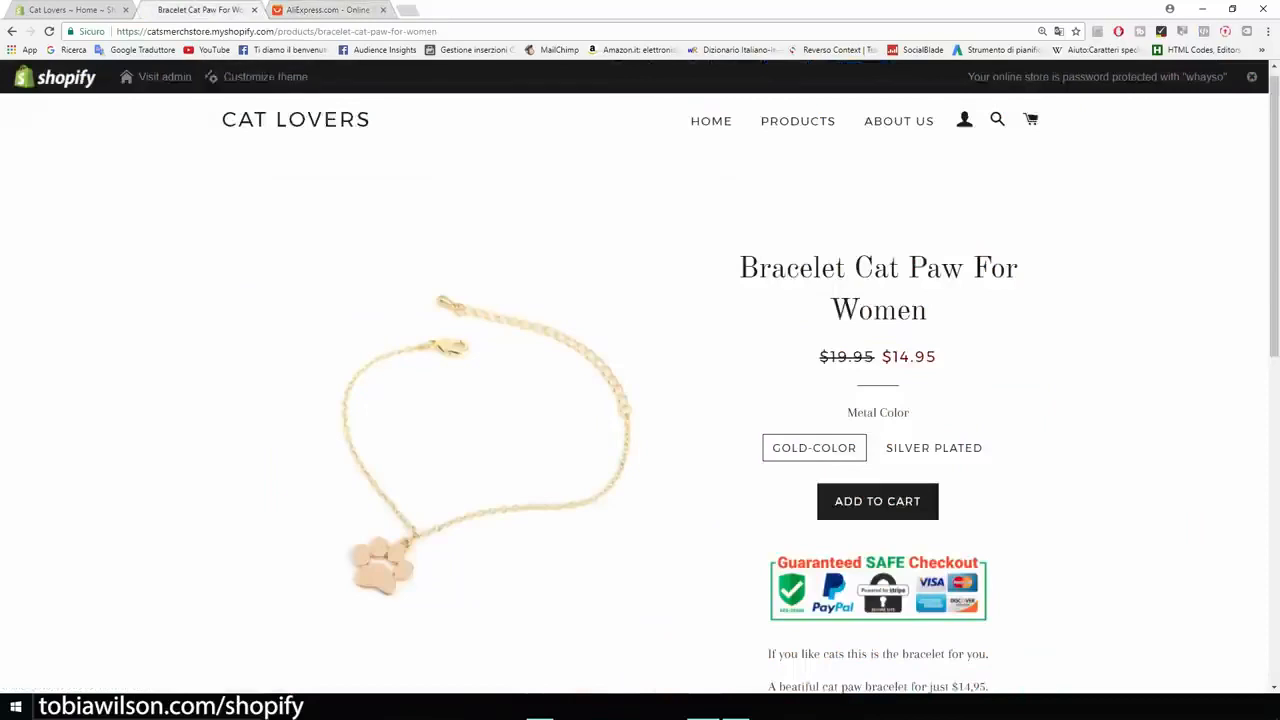
scroll(640, 390, "up", 1)
scroll(640, 390, "down", 1)
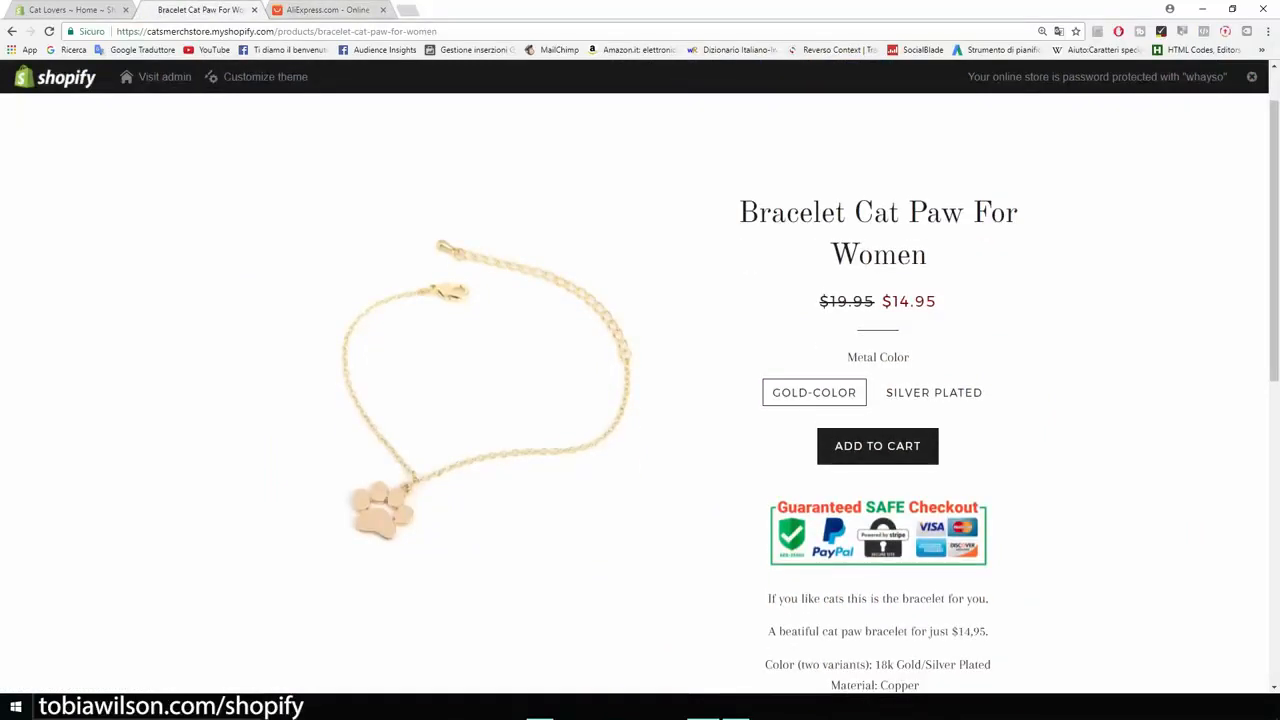
scroll(640, 390, "down", 7)
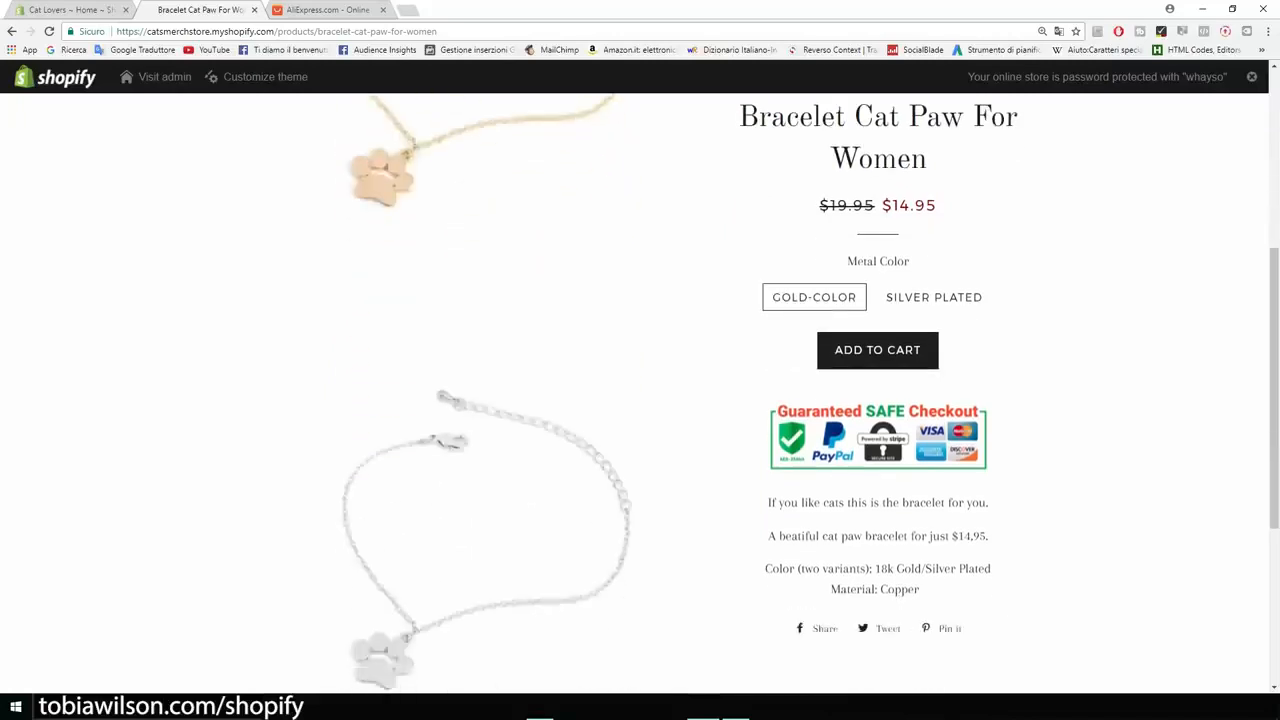
scroll(640, 390, "up", 3)
scroll(640, 390, "up", 2)
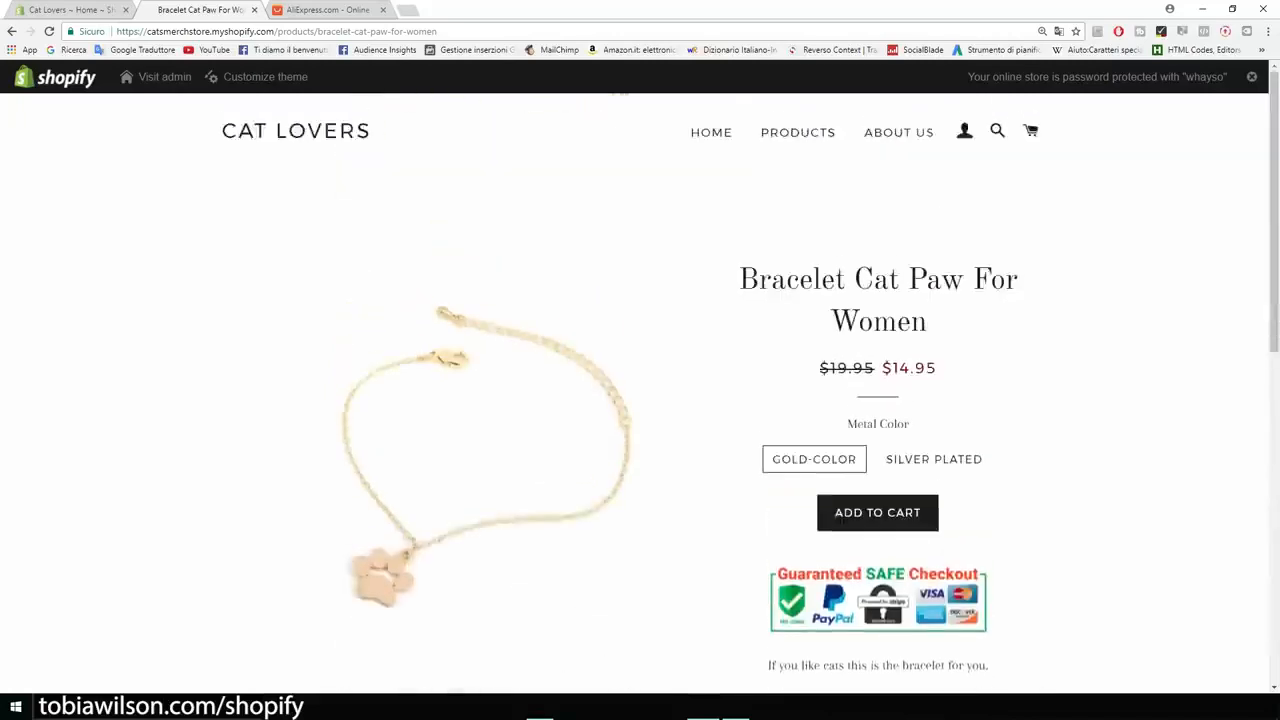
Step: Switch to the open AliExpress page and search it for "cat necklace"
left_click(312, 9)
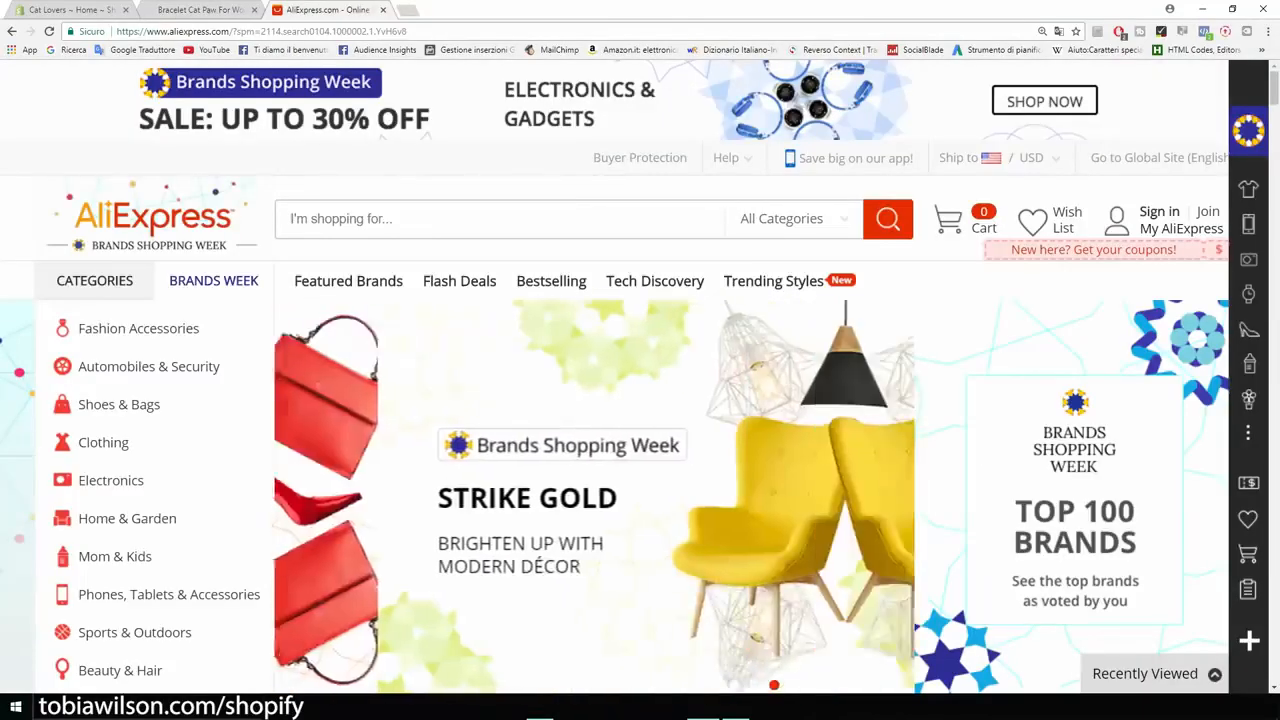
type("cat ")
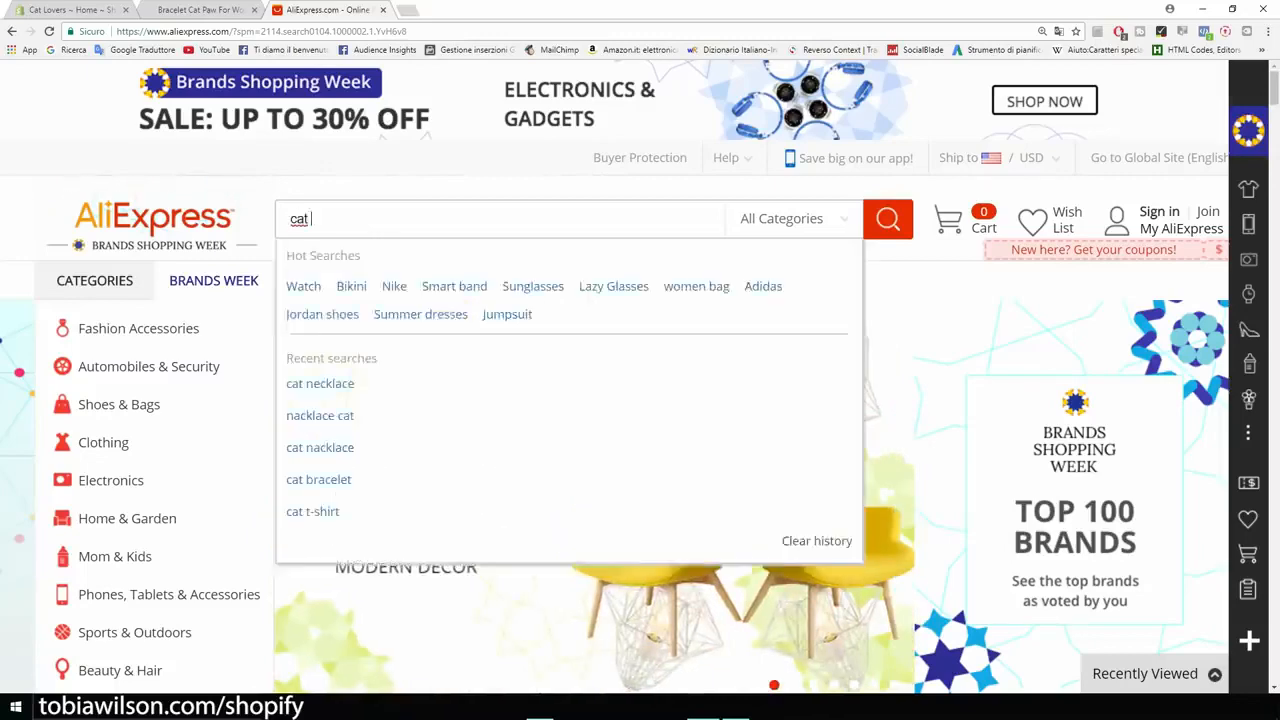
type("necklace")
key("Return")
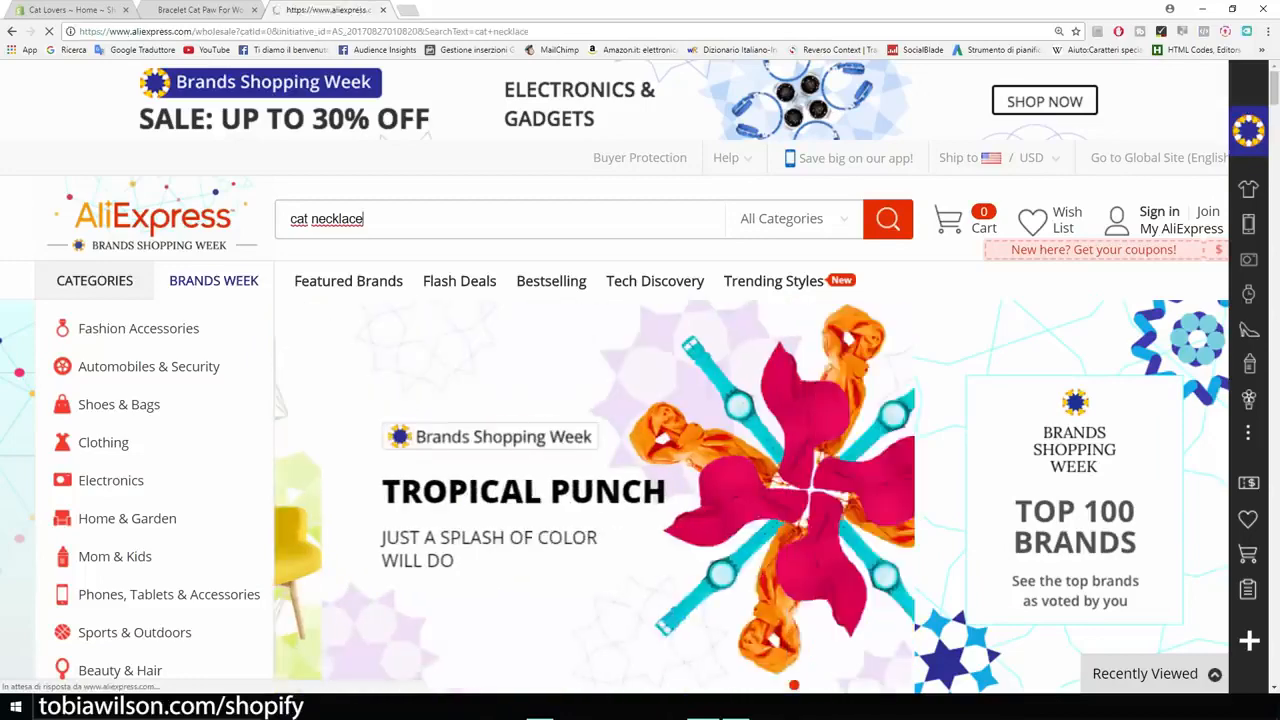
Step: Browse the necklace results and open the Shuangshuo Bohemian Colorful Cute Necklaces product with the pink cat head
scroll(190, 242, "down", 2)
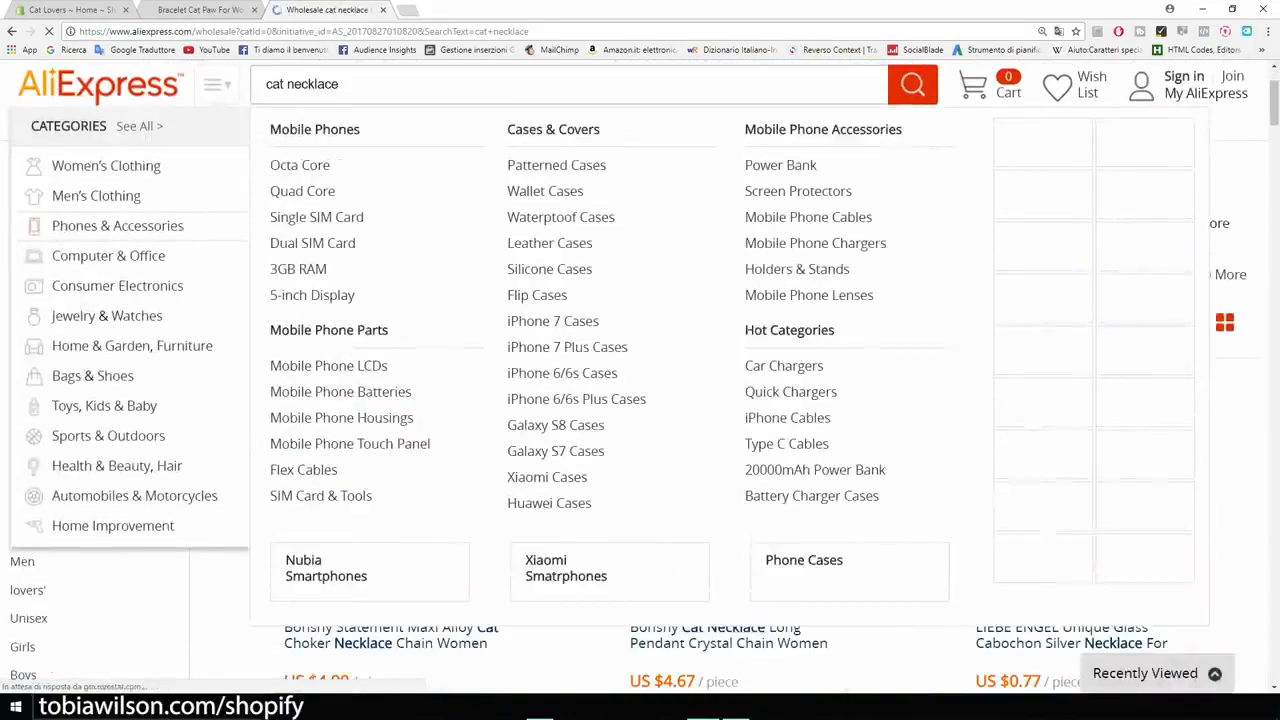
scroll(640, 380, "down", 4)
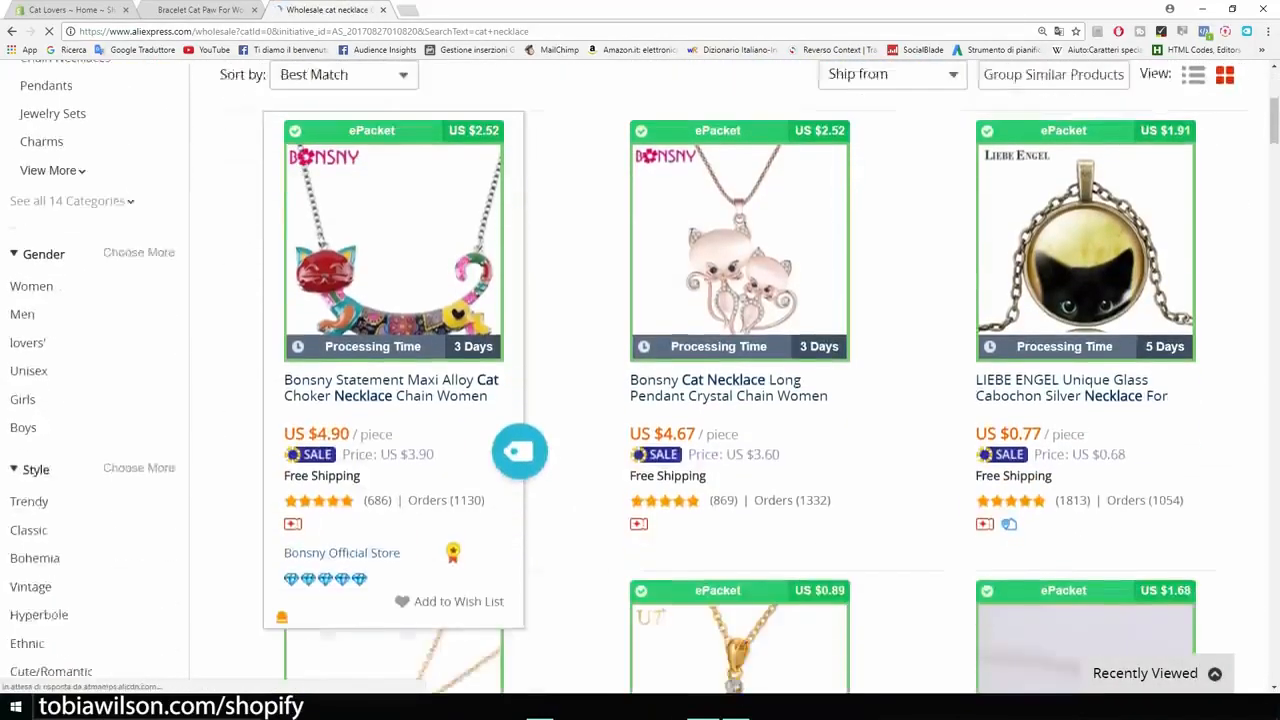
scroll(640, 380, "down", 2)
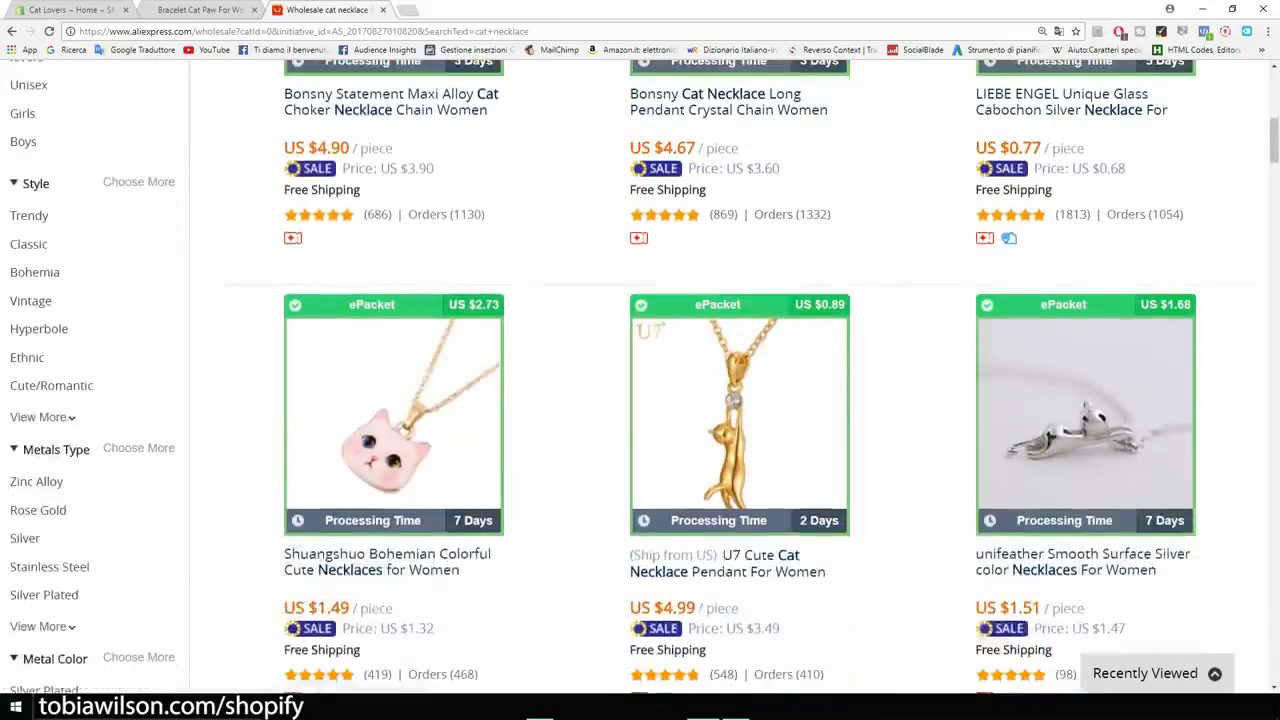
scroll(640, 380, "up", 1)
scroll(394, 480, "down", 2)
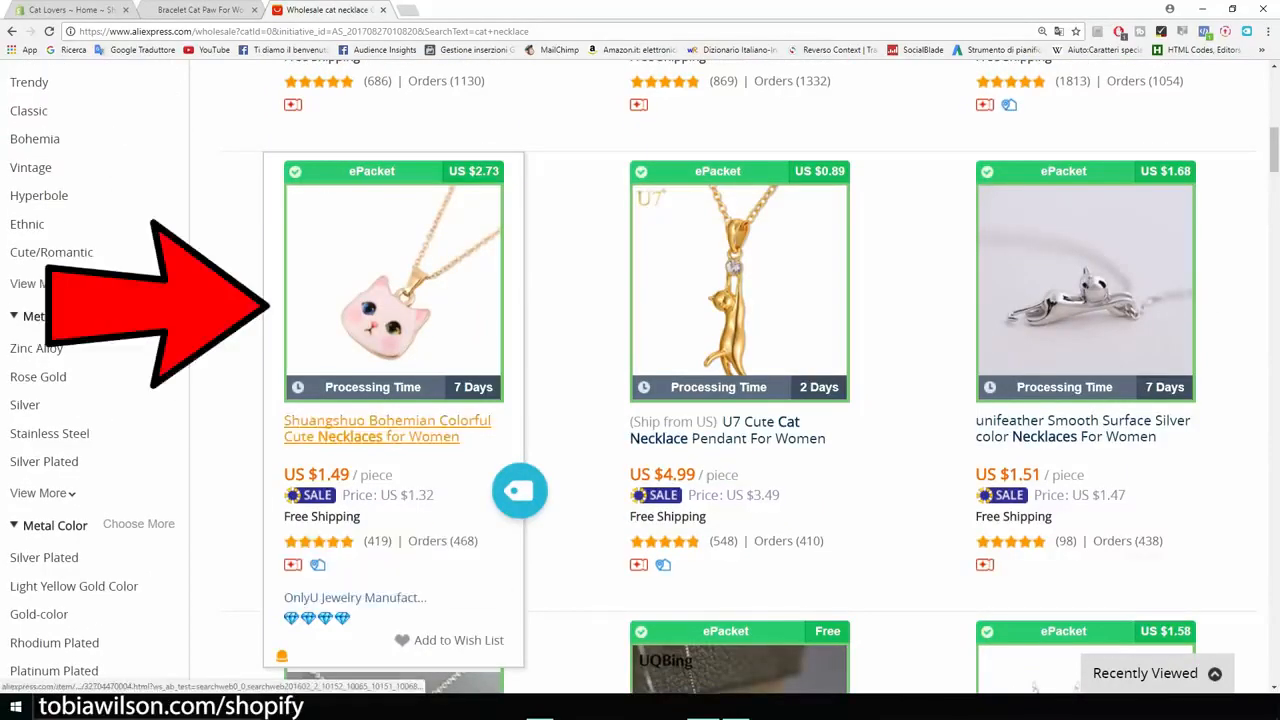
left_click(340, 430)
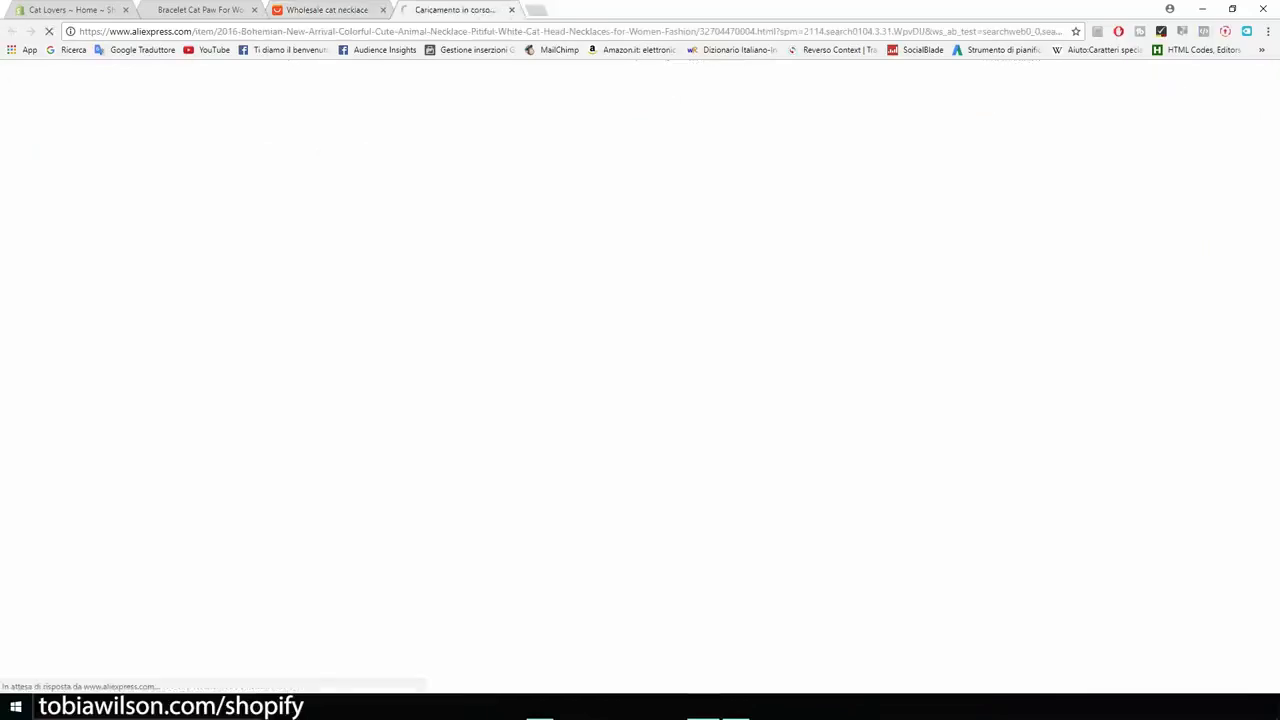
Step: Set the necklace's shipping method to ePacket for the United States and check the total price
scroll(640, 377, "down", 3)
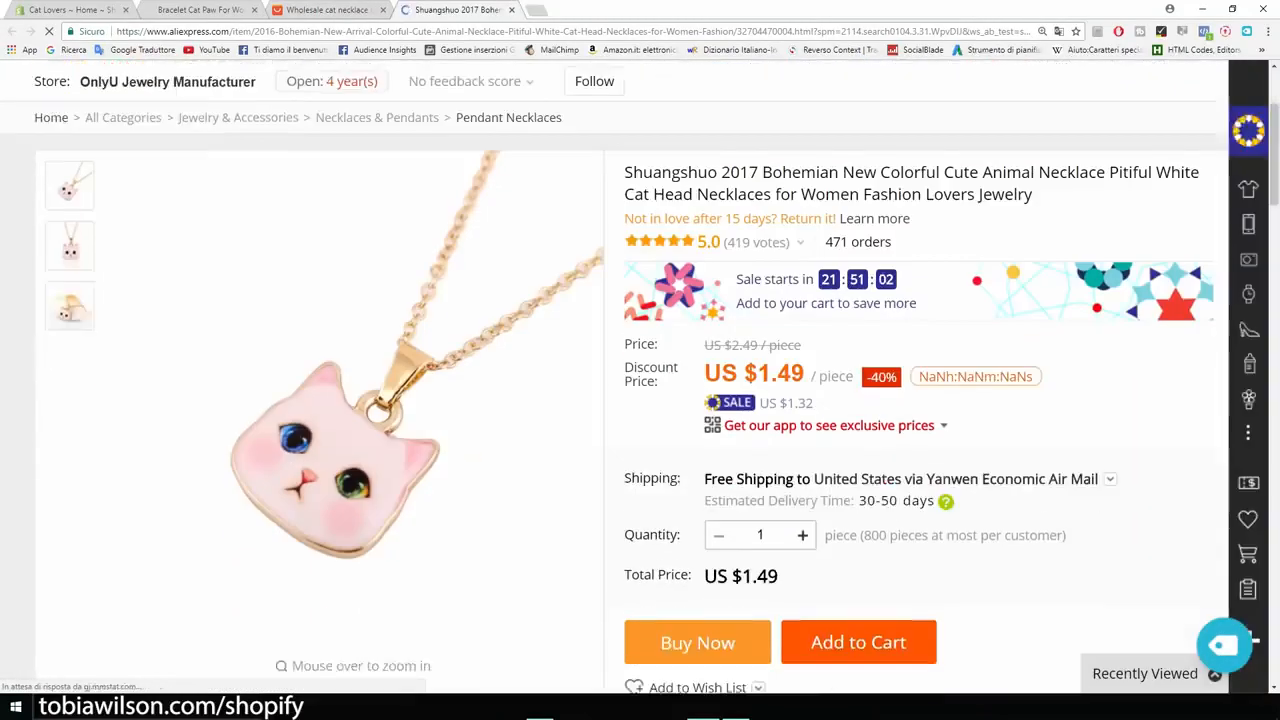
left_click(955, 412)
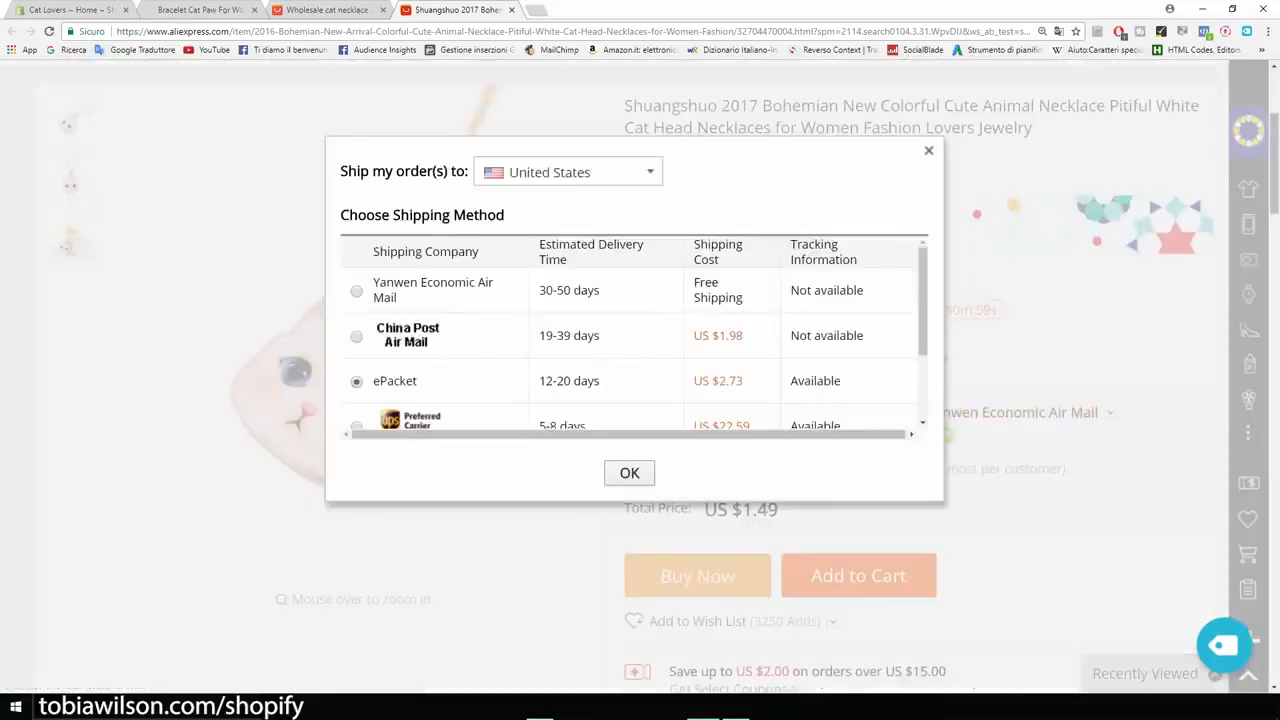
left_click(629, 473)
scroll(640, 377, "down", 2)
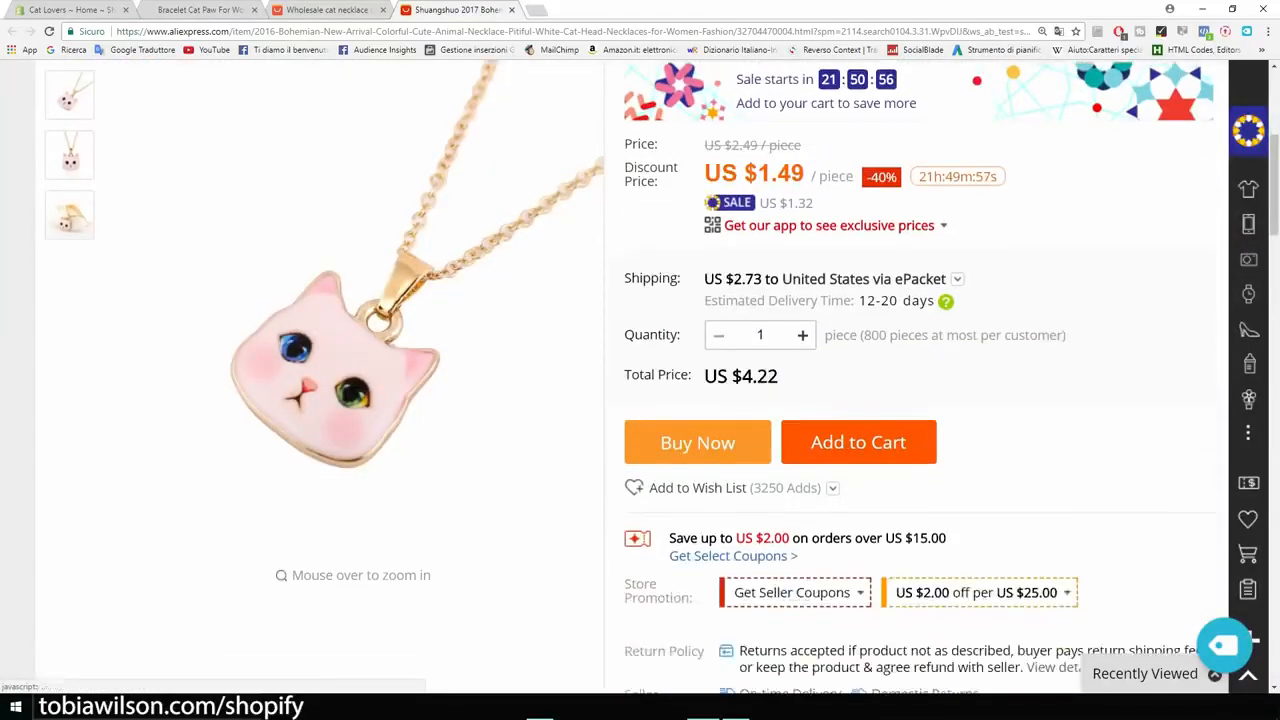
left_click_drag(780, 376, 733, 376)
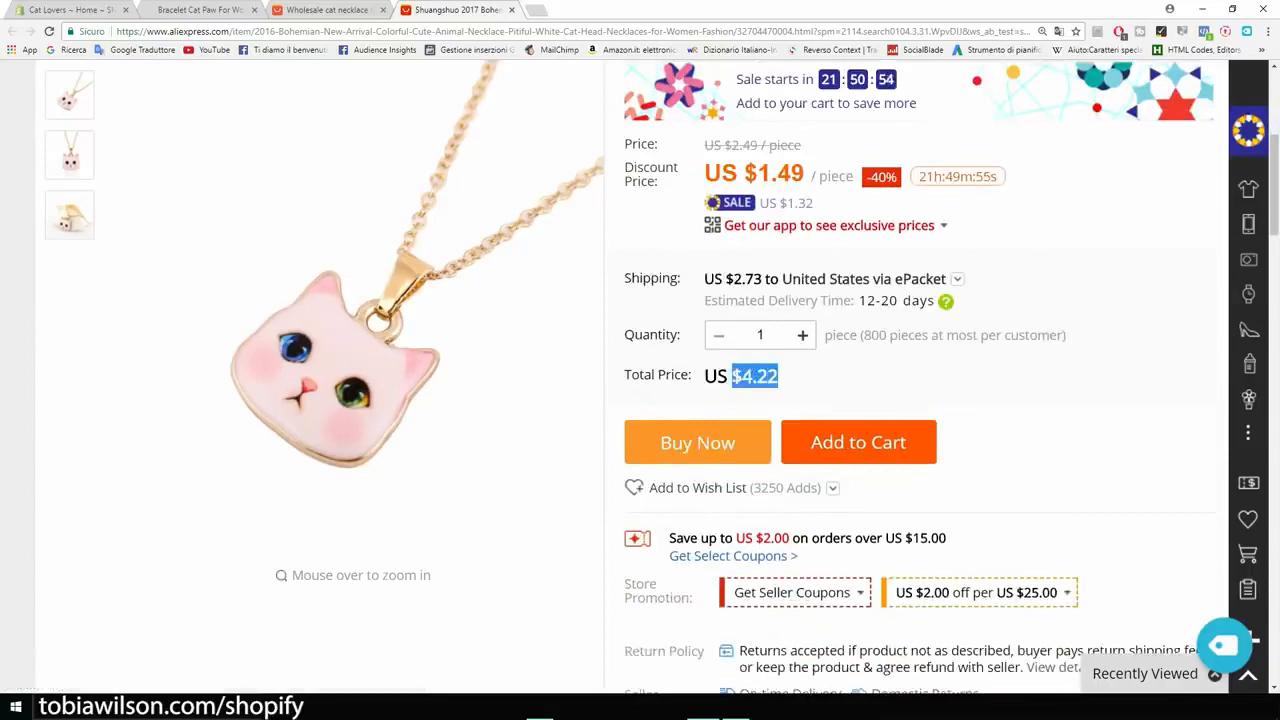
left_click(735, 378)
scroll(735, 378, "up", 3)
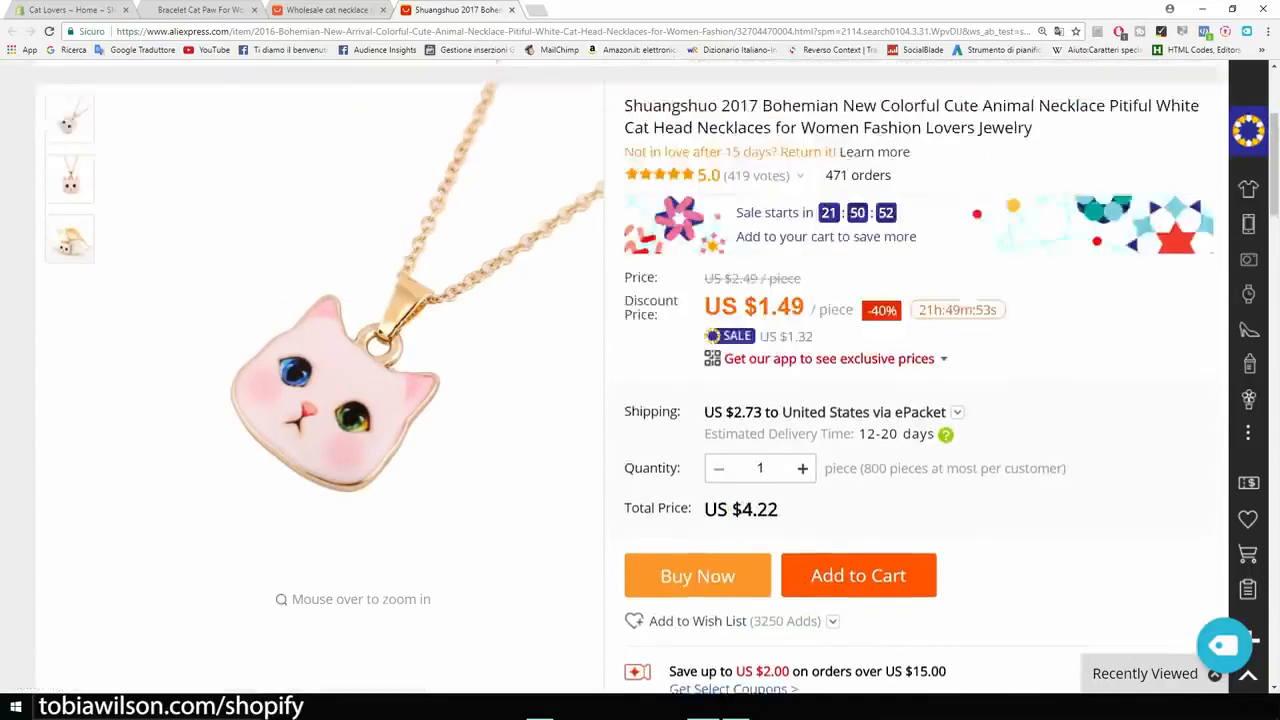
Step: Import the cat head necklace into Oberlo and open the import list
scroll(640, 377, "down", 3)
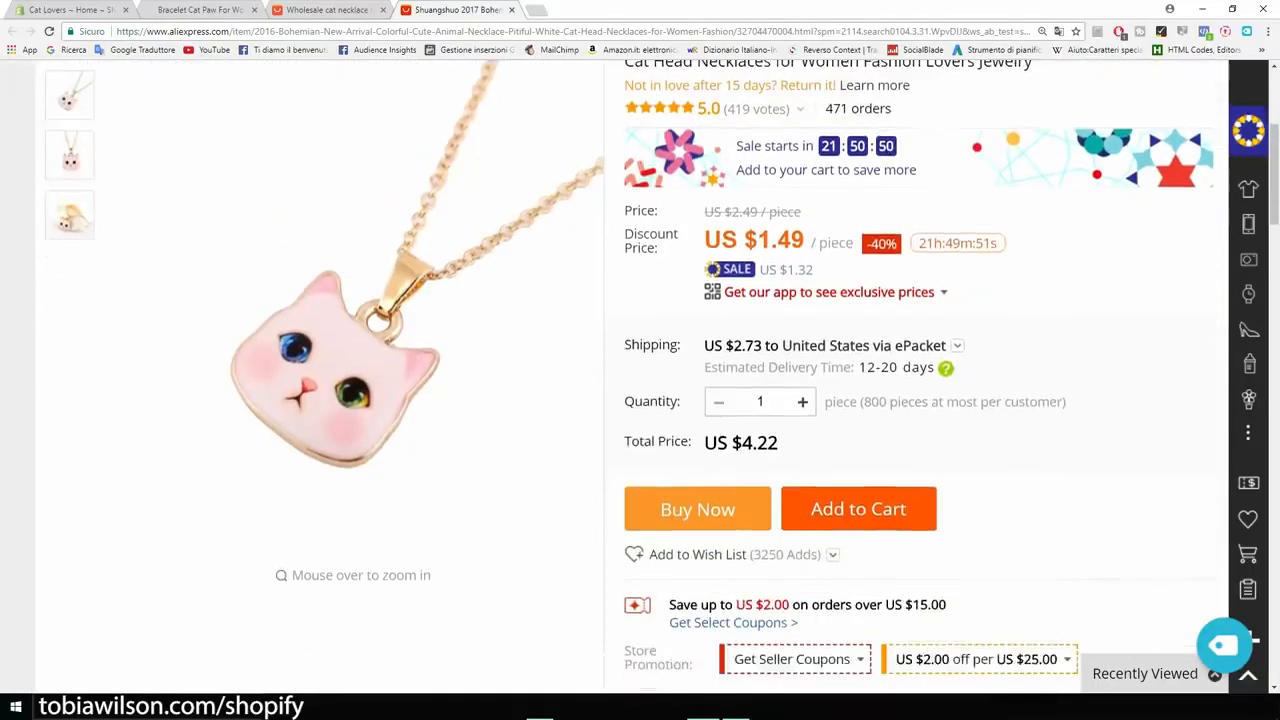
scroll(640, 377, "down", 1)
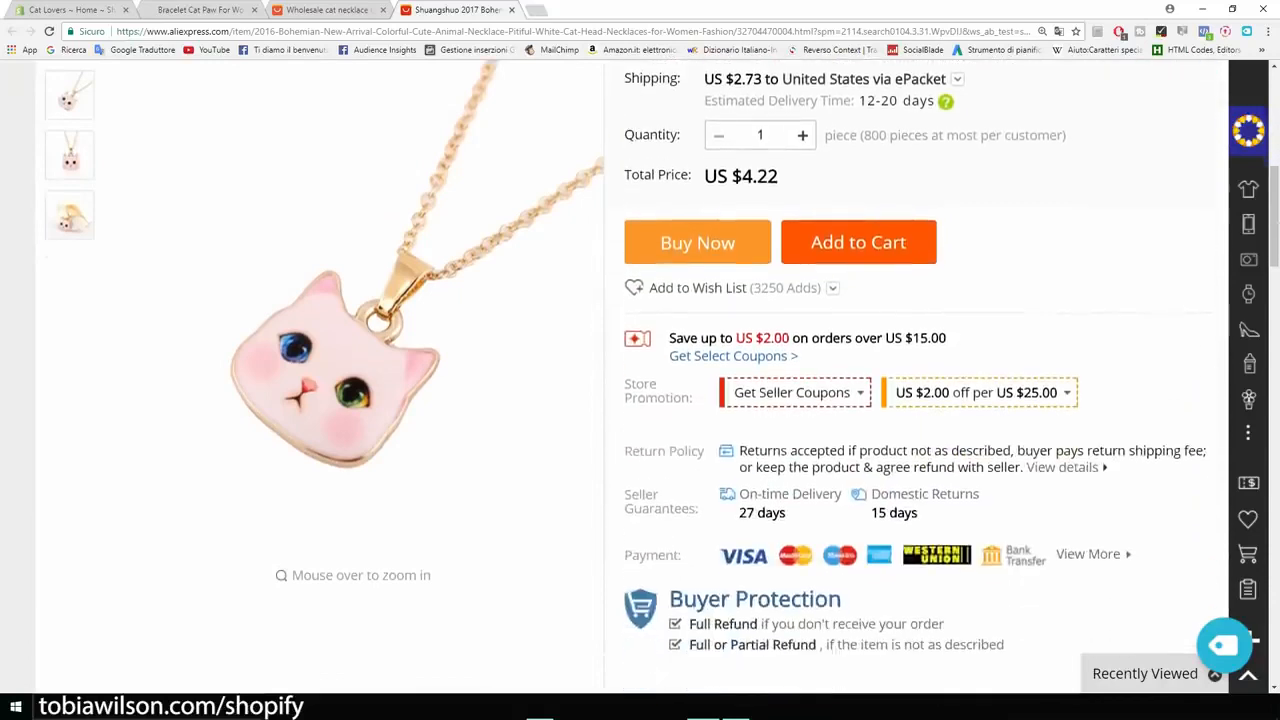
left_click(1224, 645)
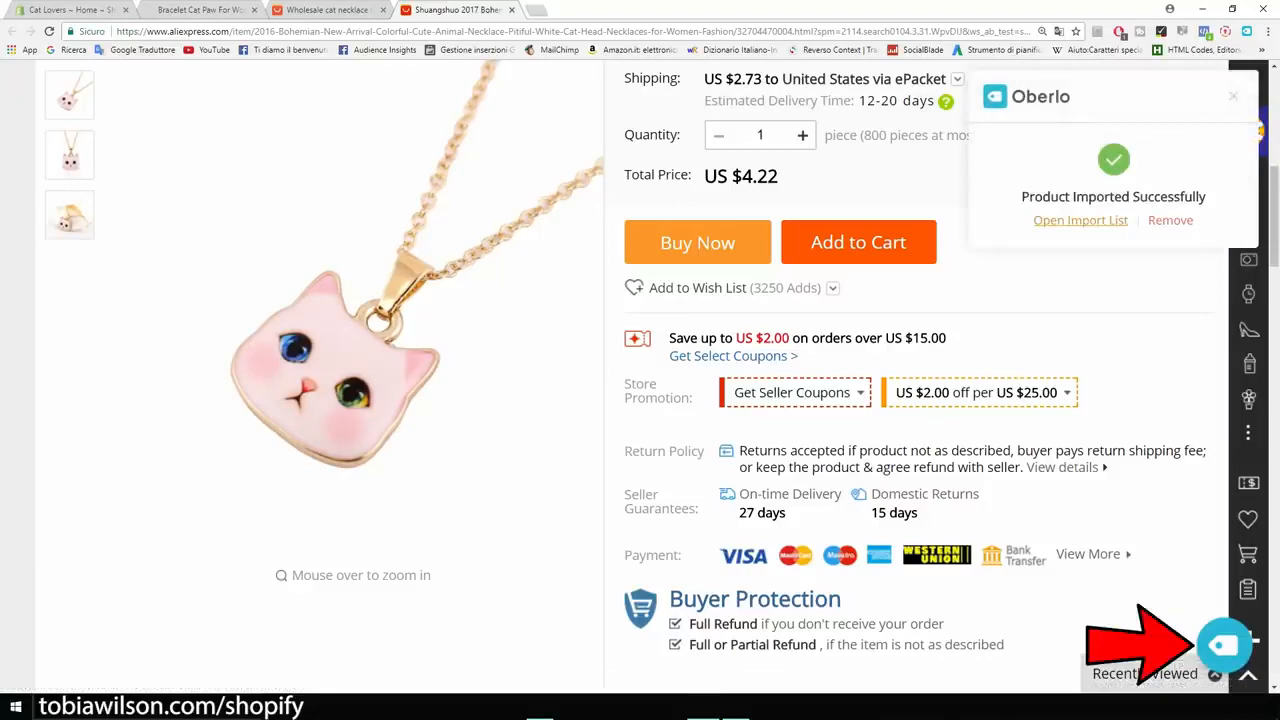
left_click(1080, 220)
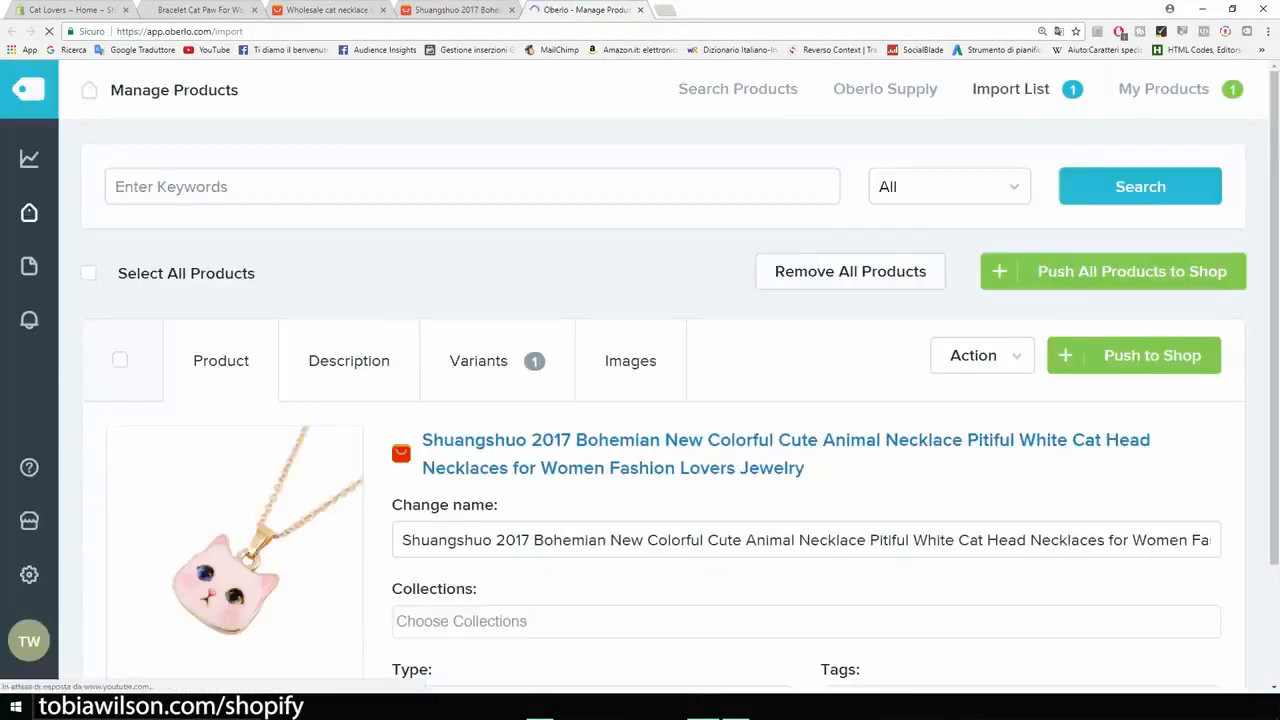
Step: Replace the imported necklace's product name with "Cat Lover Necklace"
scroll(630, 300, "down", 1)
scroll(630, 296, "down", 1)
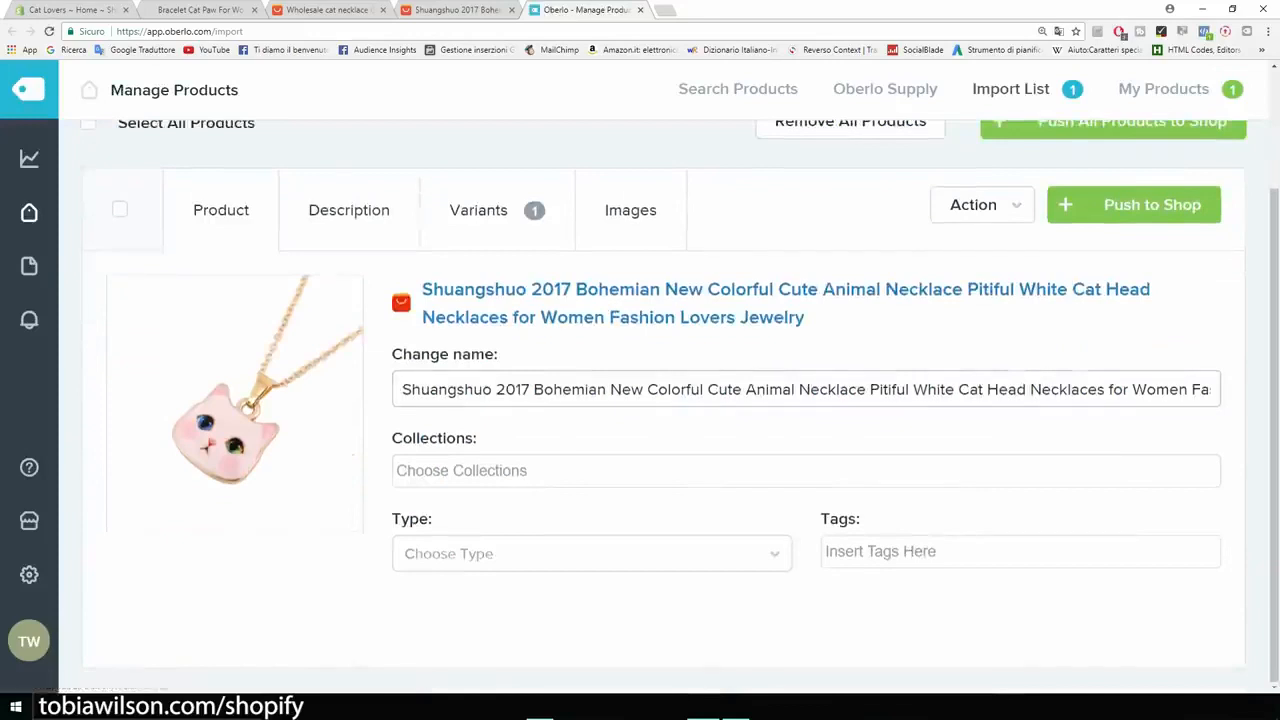
left_click_drag(402, 390, 1232, 394)
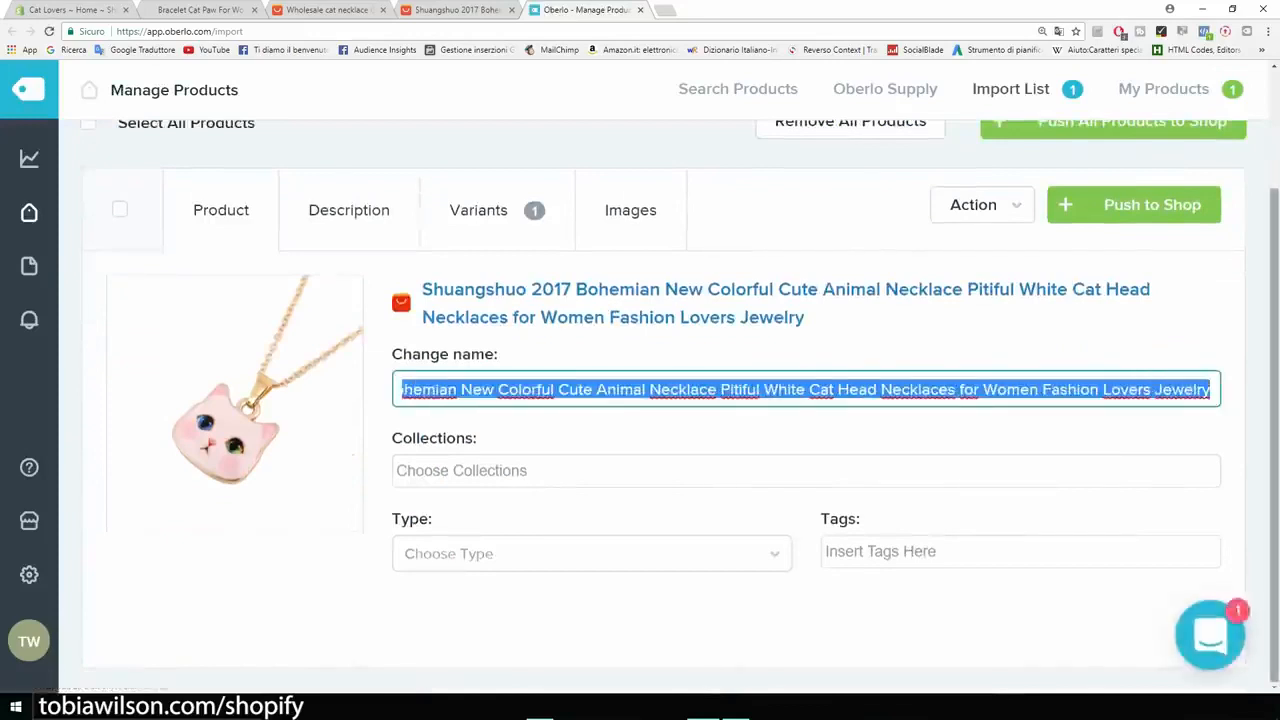
key("BackSpace")
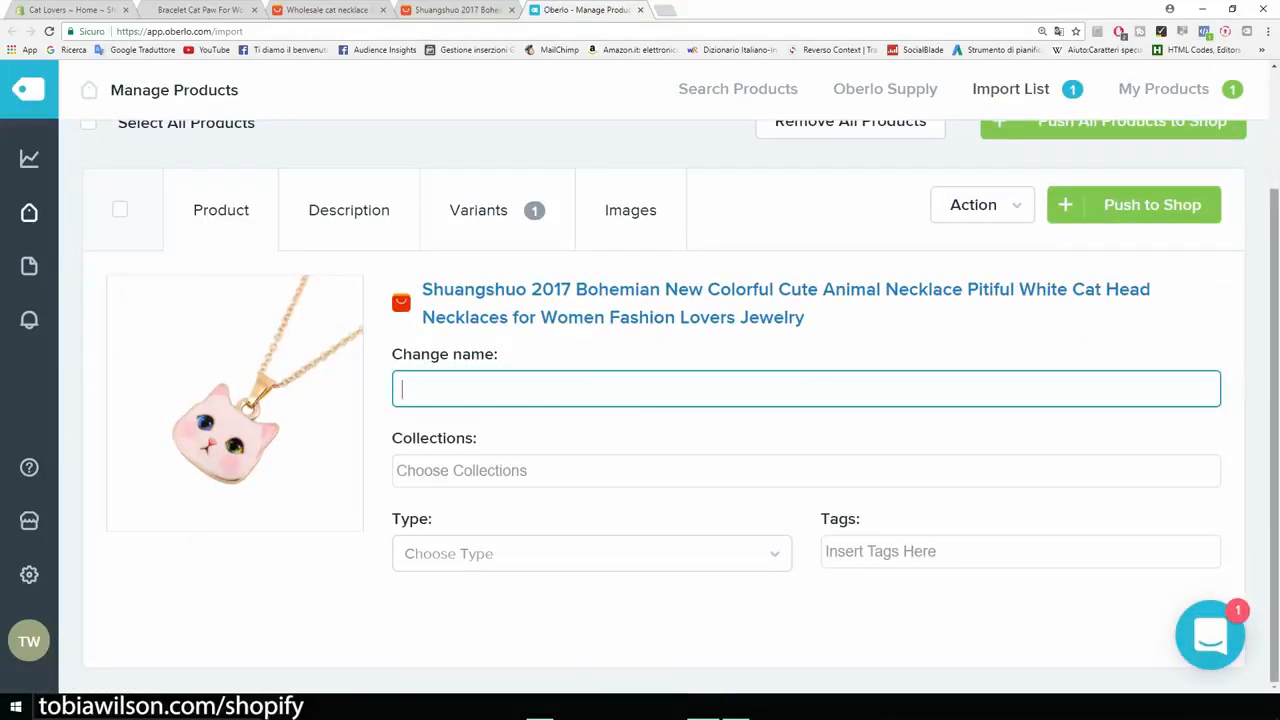
type("Cat Lover Necklace")
key("Tab")
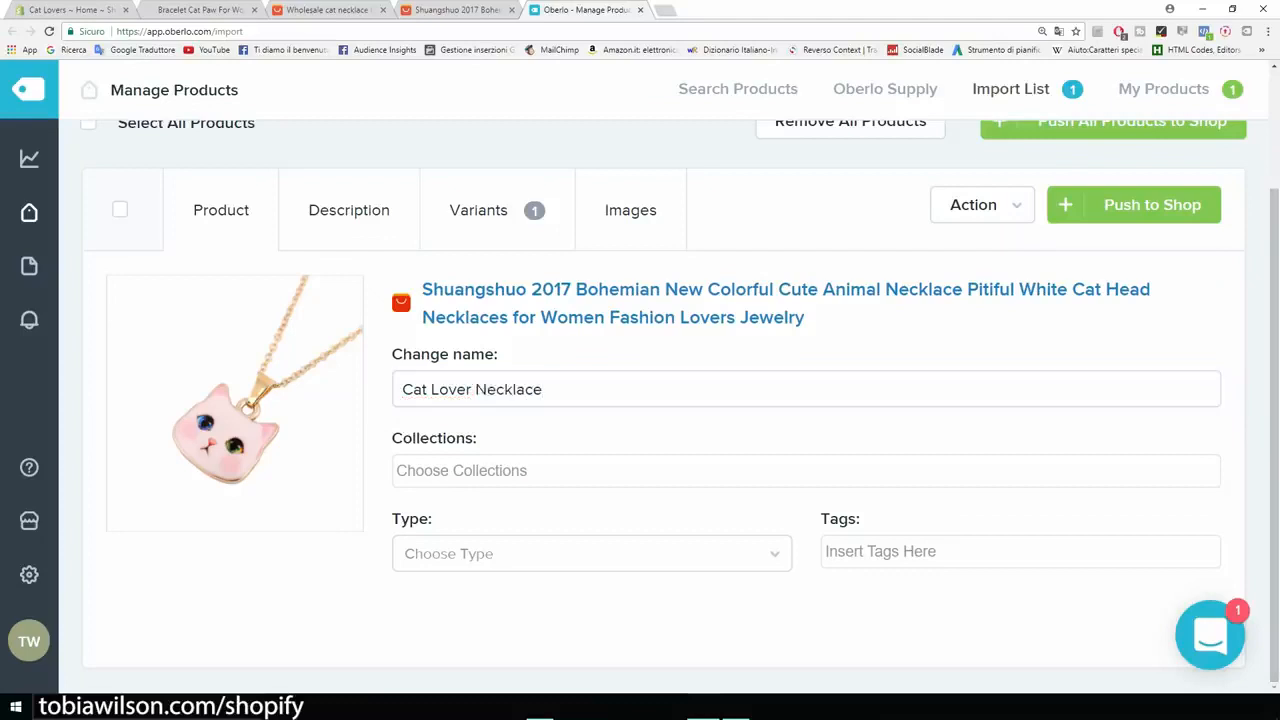
Step: Assign the necklace to the Home page collection and choose necklace as both its type and its tag
key("Return")
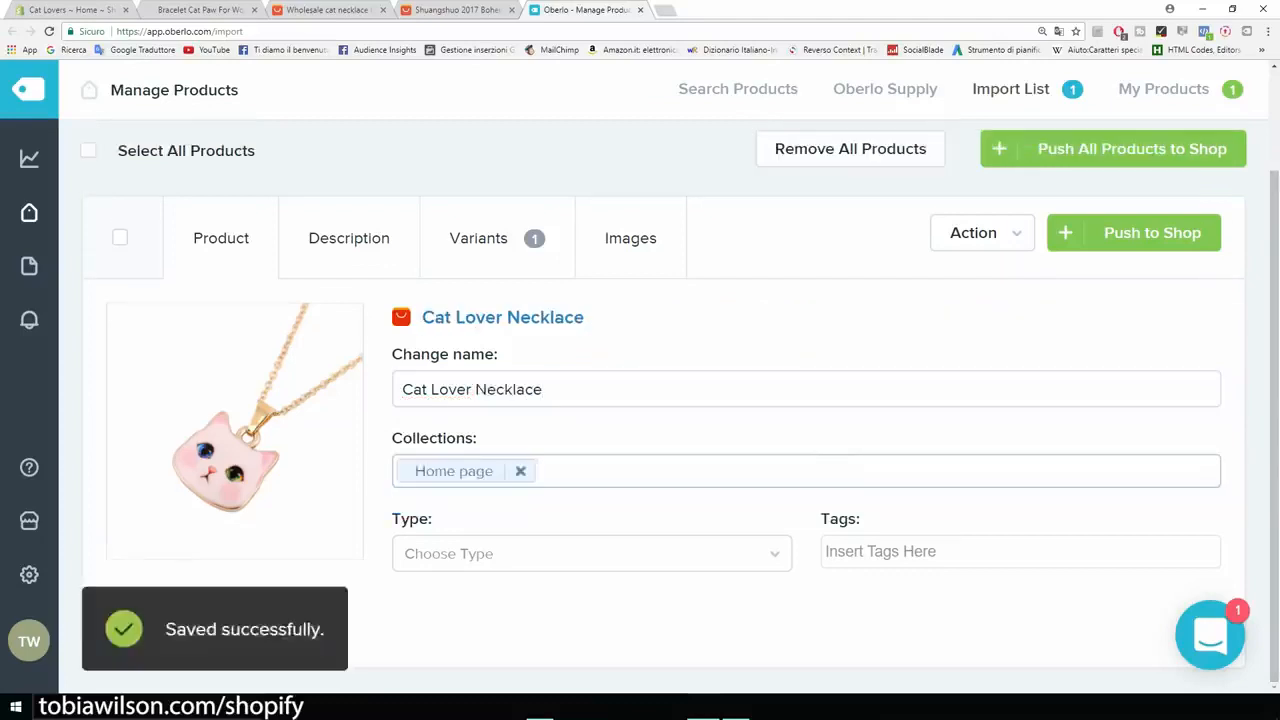
key("Tab")
key("Down")
key("Return")
key("Tab")
key("Down")
key("Down")
key("Return")
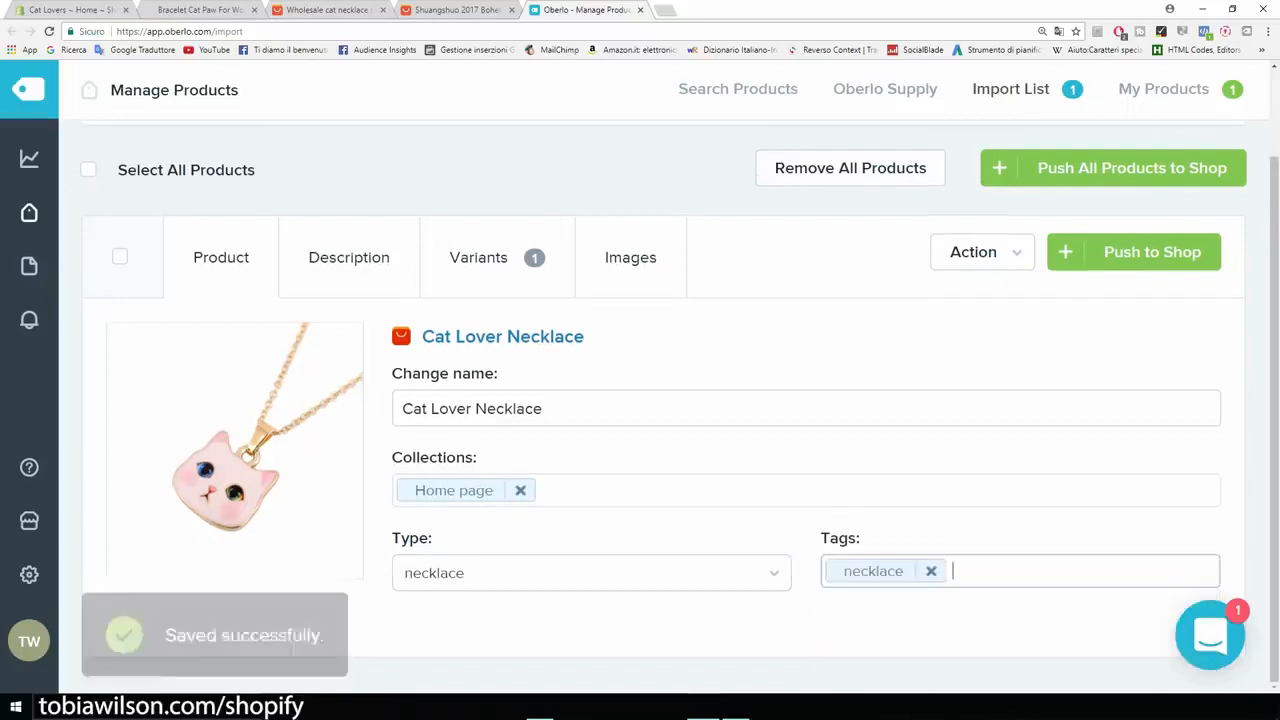
Step: Open the imported necklace's description and look through its item specifications
left_click(349, 258)
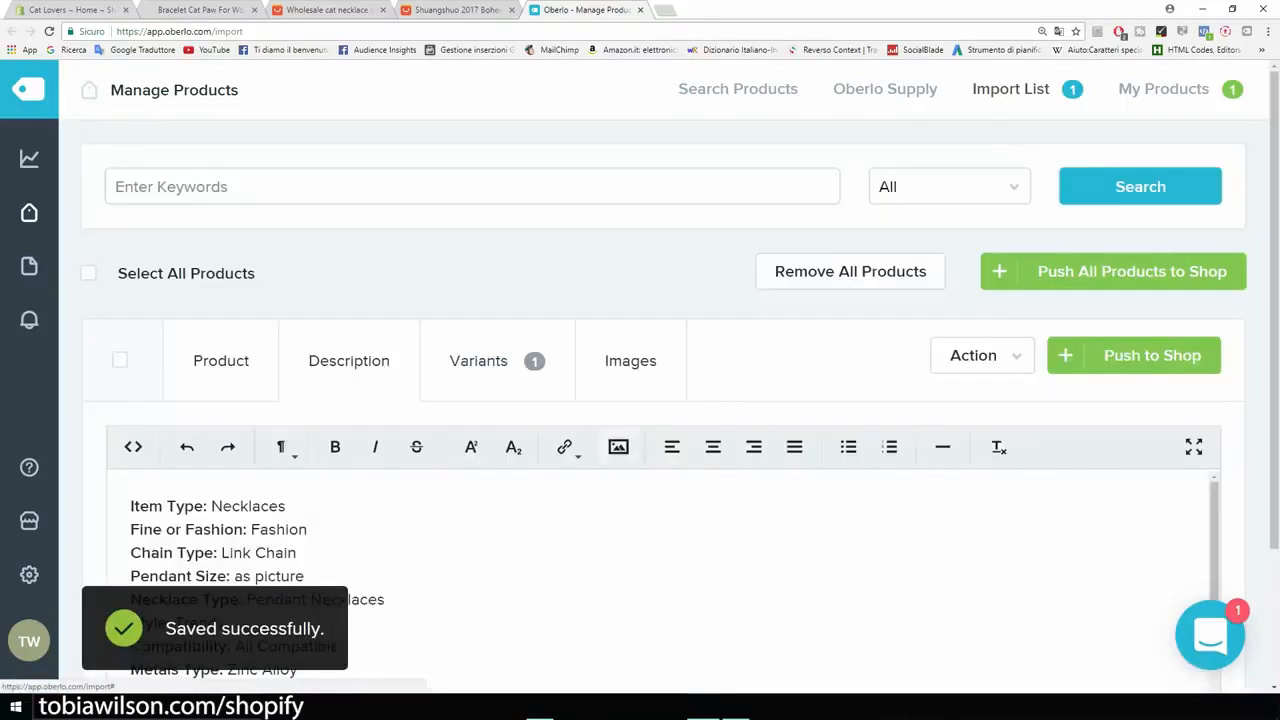
scroll(660, 575, "down", 3)
scroll(660, 500, "down", 2)
scroll(660, 460, "up", 5)
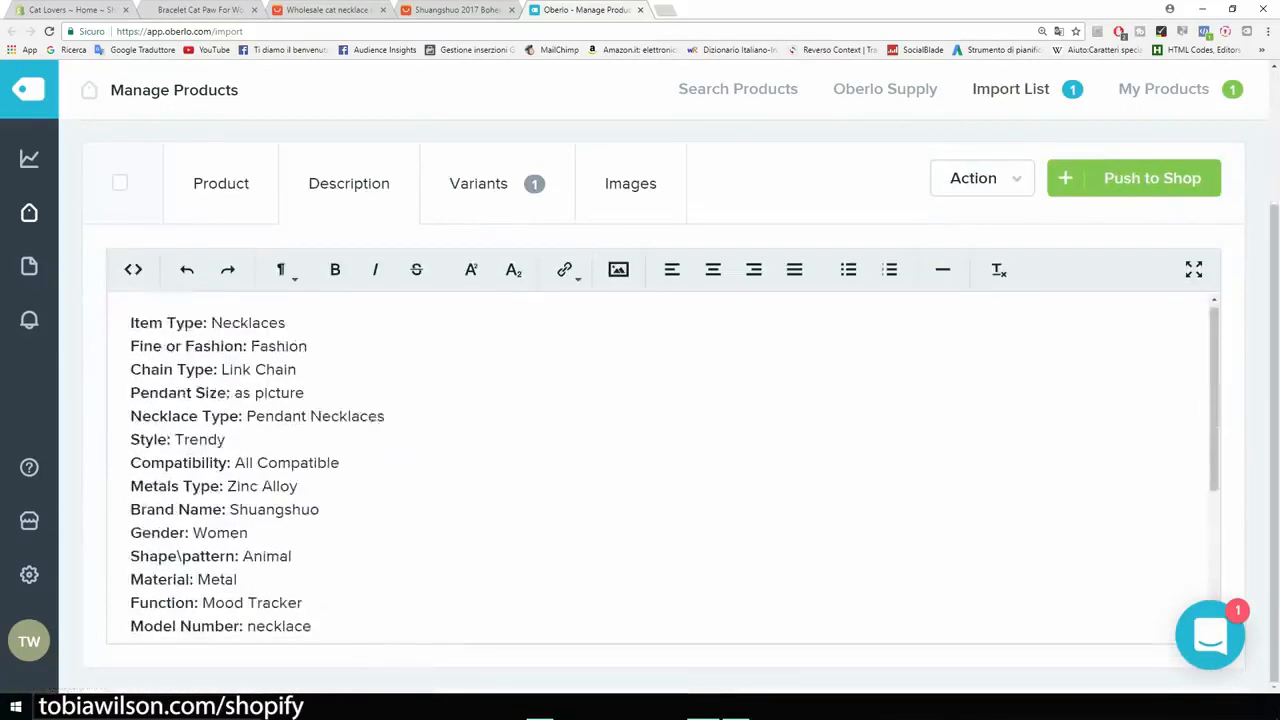
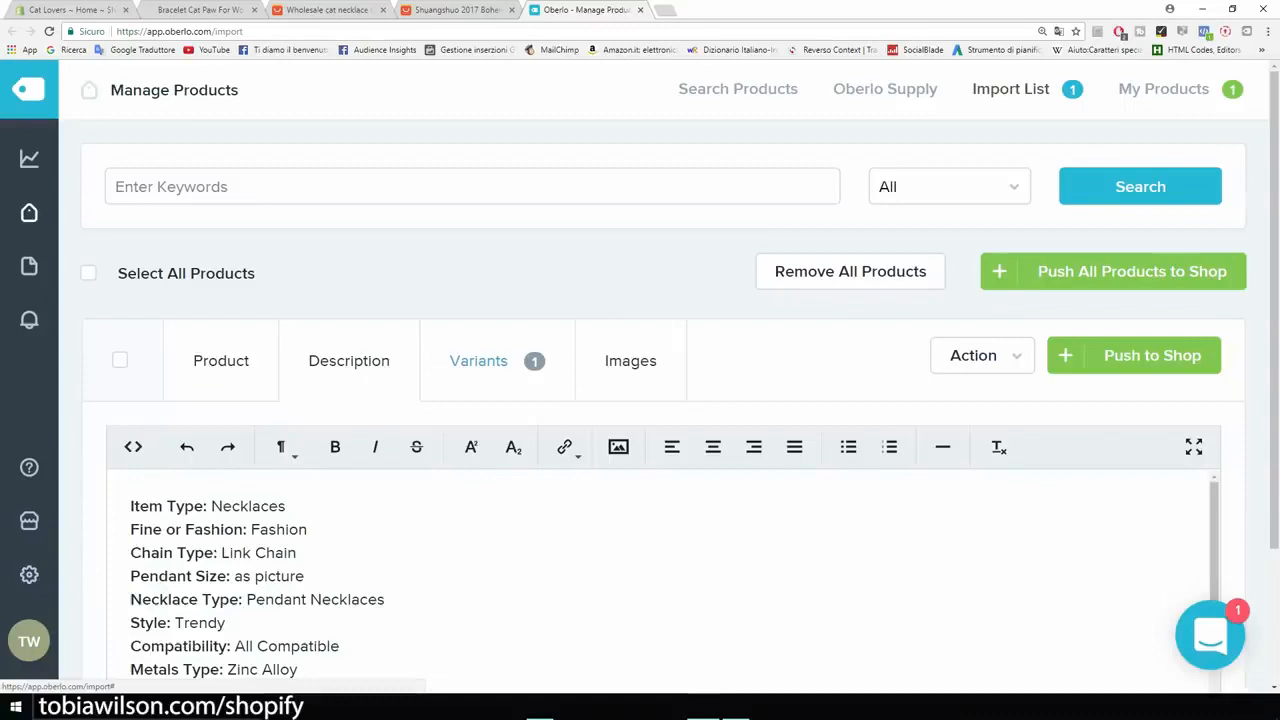
Step: Set the necklace variant's price and compared-at price both to 19.99
left_click(478, 360)
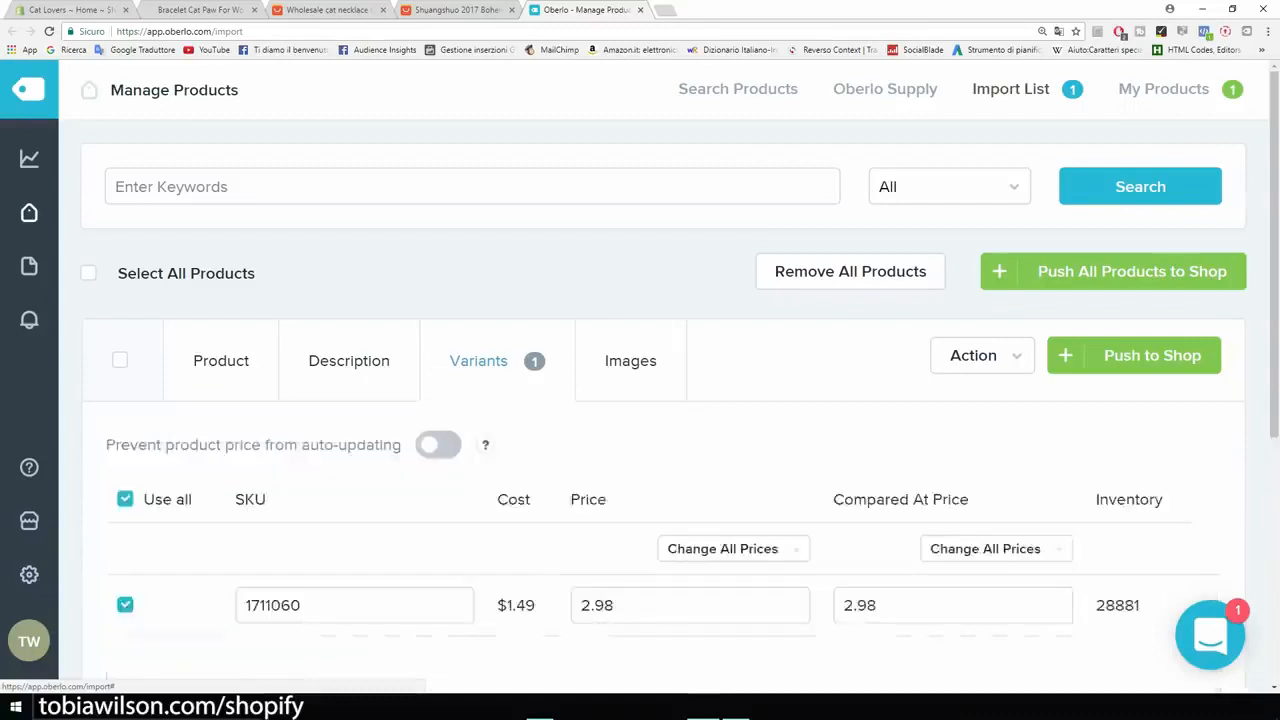
scroll(478, 360, "down", 2)
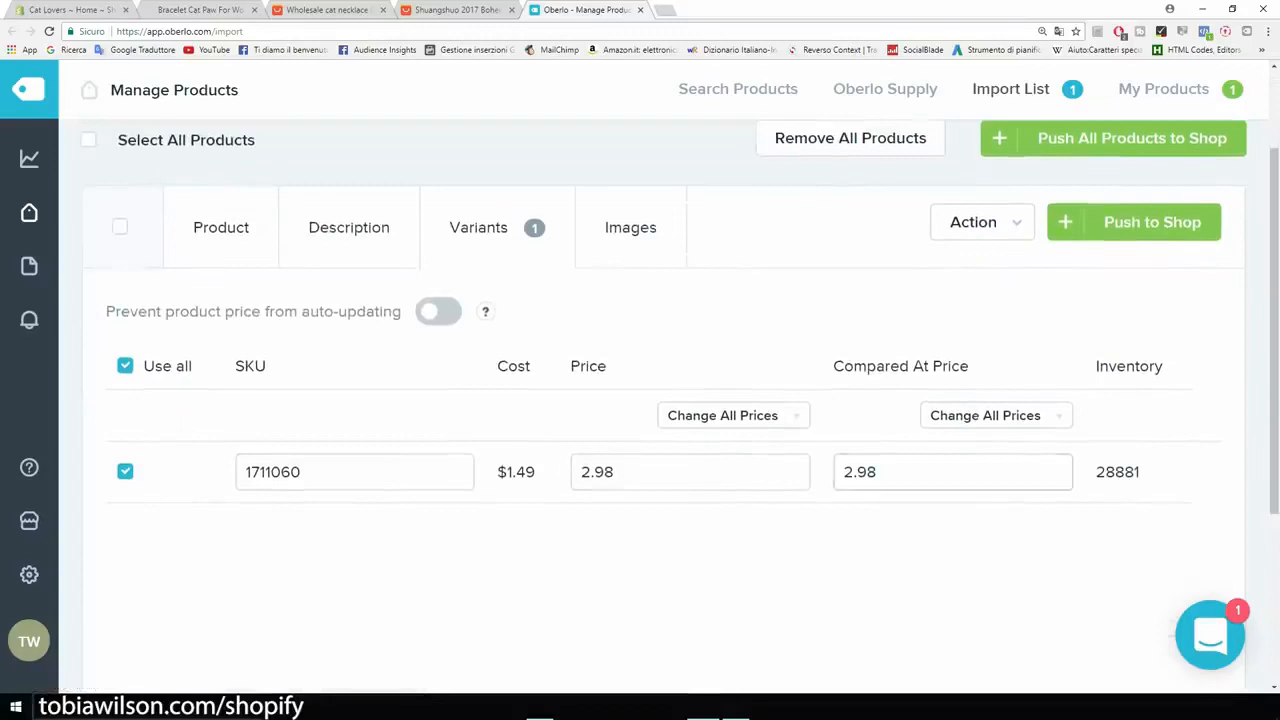
double_click(612, 472)
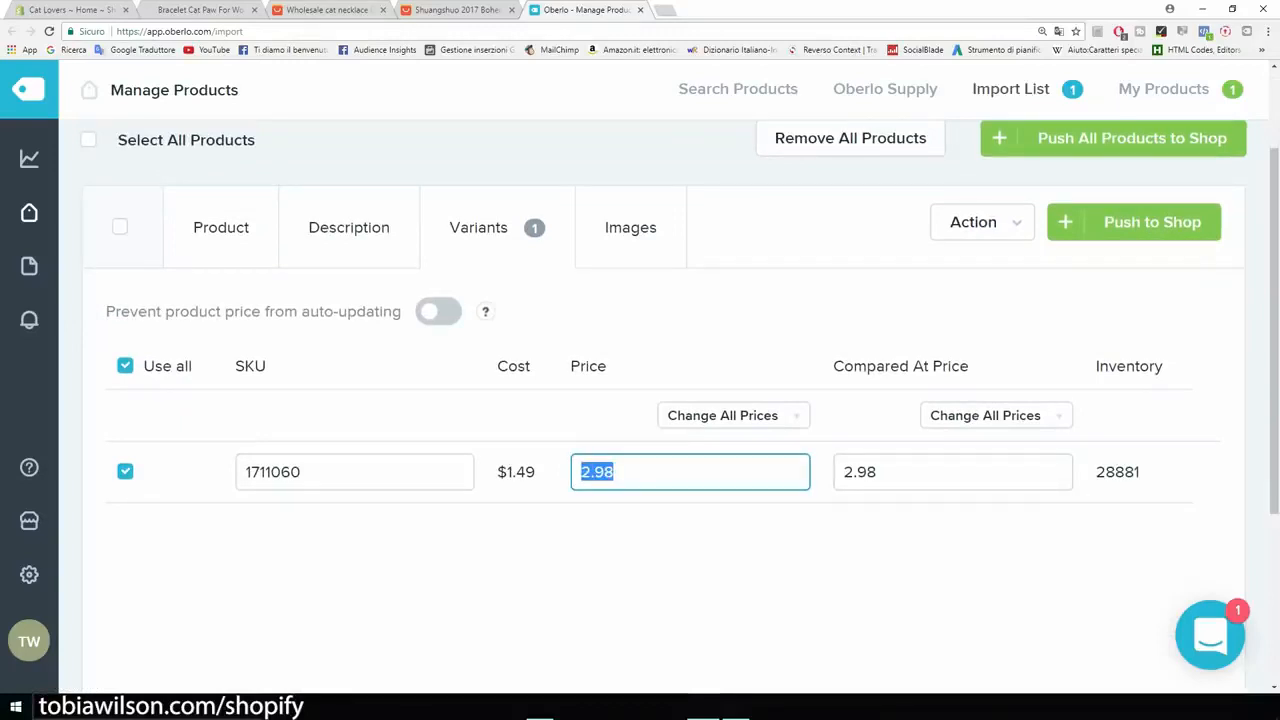
type("19.99")
key("Tab")
type("19.99")
key("shift+Left")
key("shift+Left")
key("shift+Left")
key("shift+Left")
key("shift+Left")
left_click(900, 570)
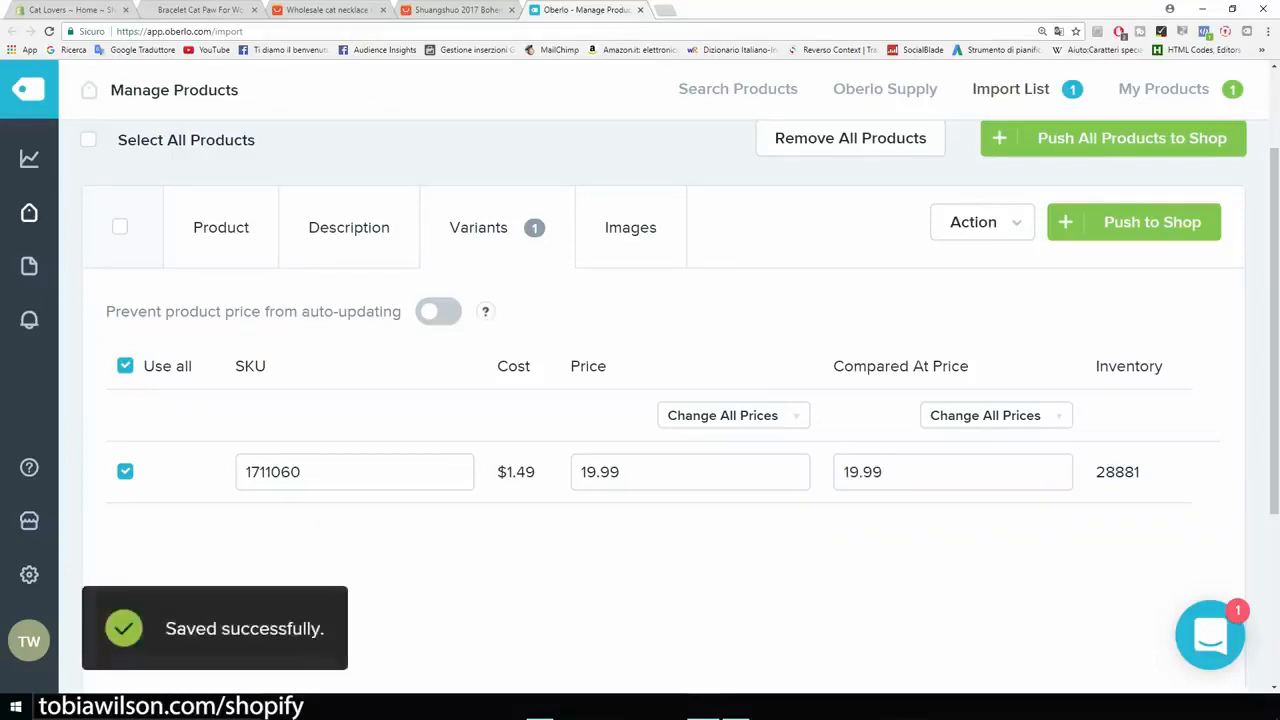
Step: Check the cat paw bracelet's sale price on its storefront page and return to the necklace's variant prices in Oberlo
left_click(192, 10)
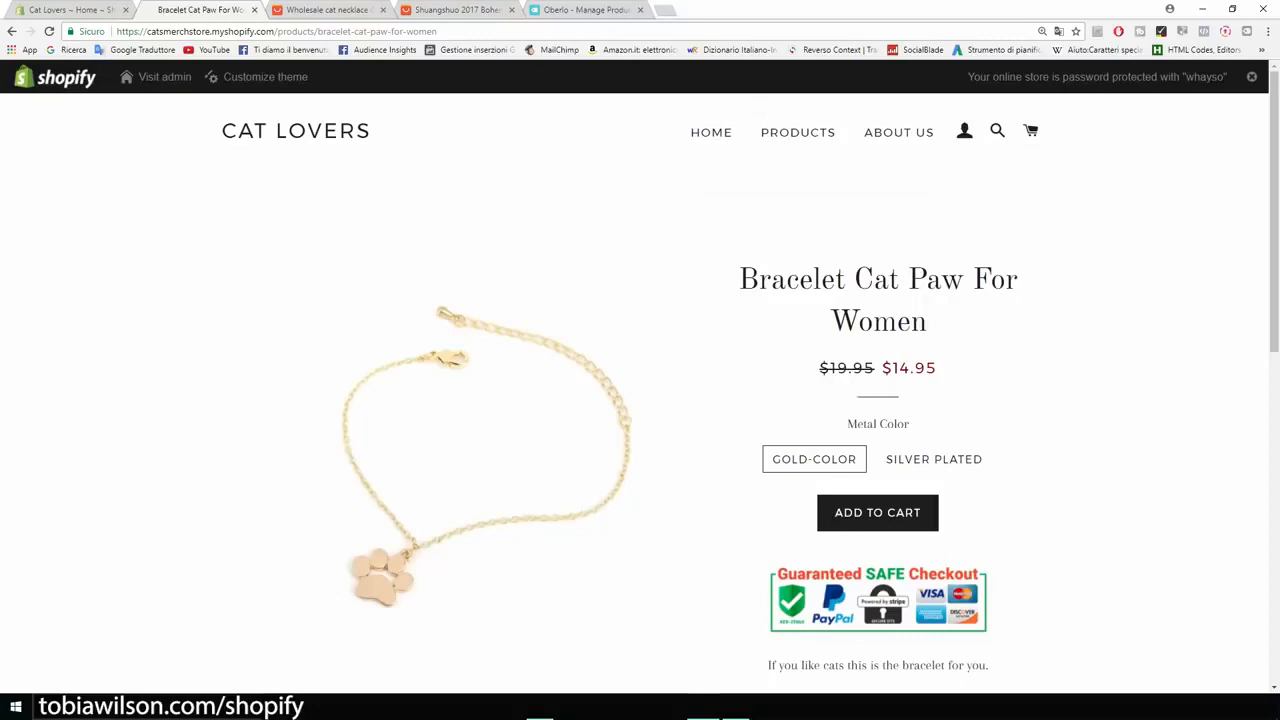
left_click_drag(938, 369, 902, 369)
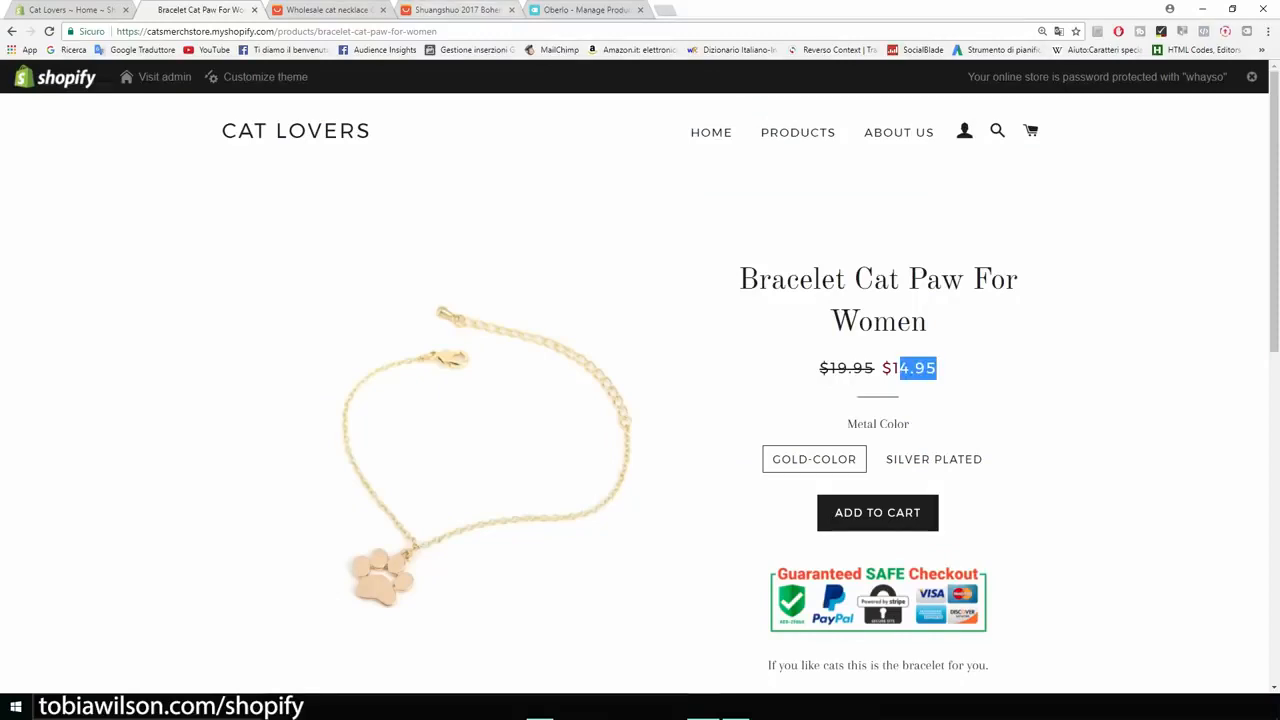
left_click(587, 10)
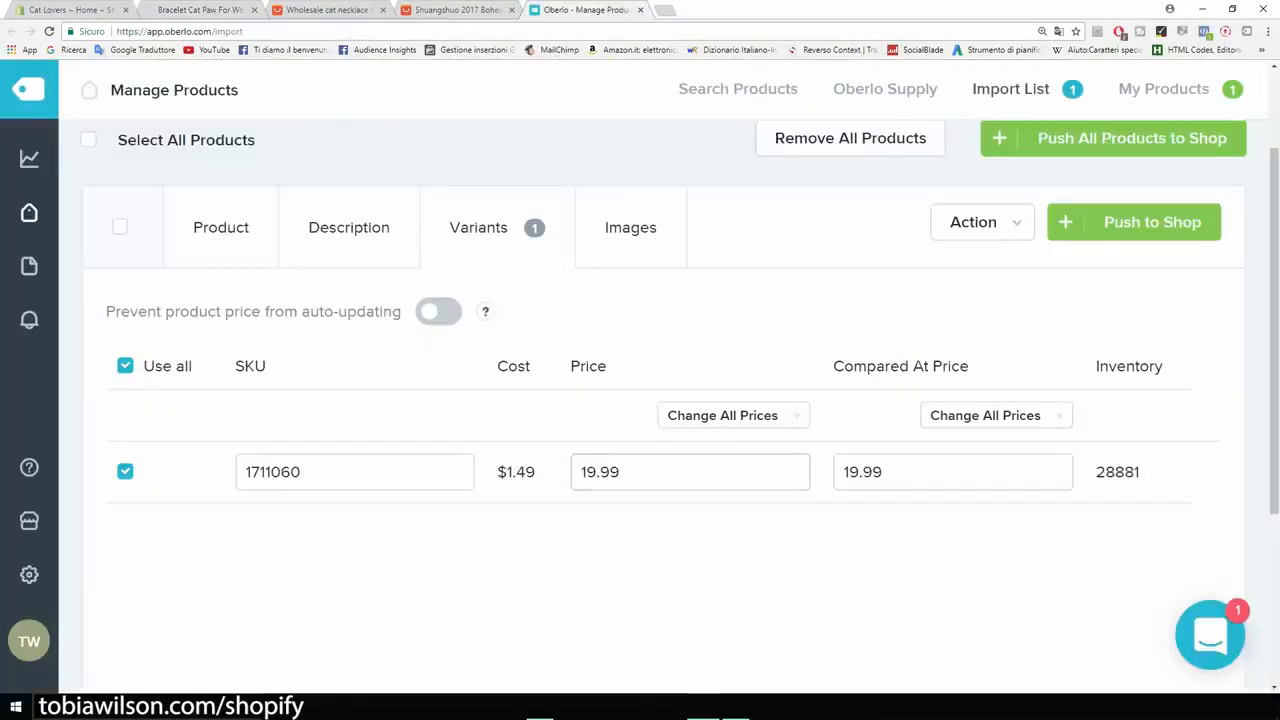
left_click(920, 472)
Step: Include the three remaining images from the first row of the necklace's images and push the product to the shop
left_click(630, 227)
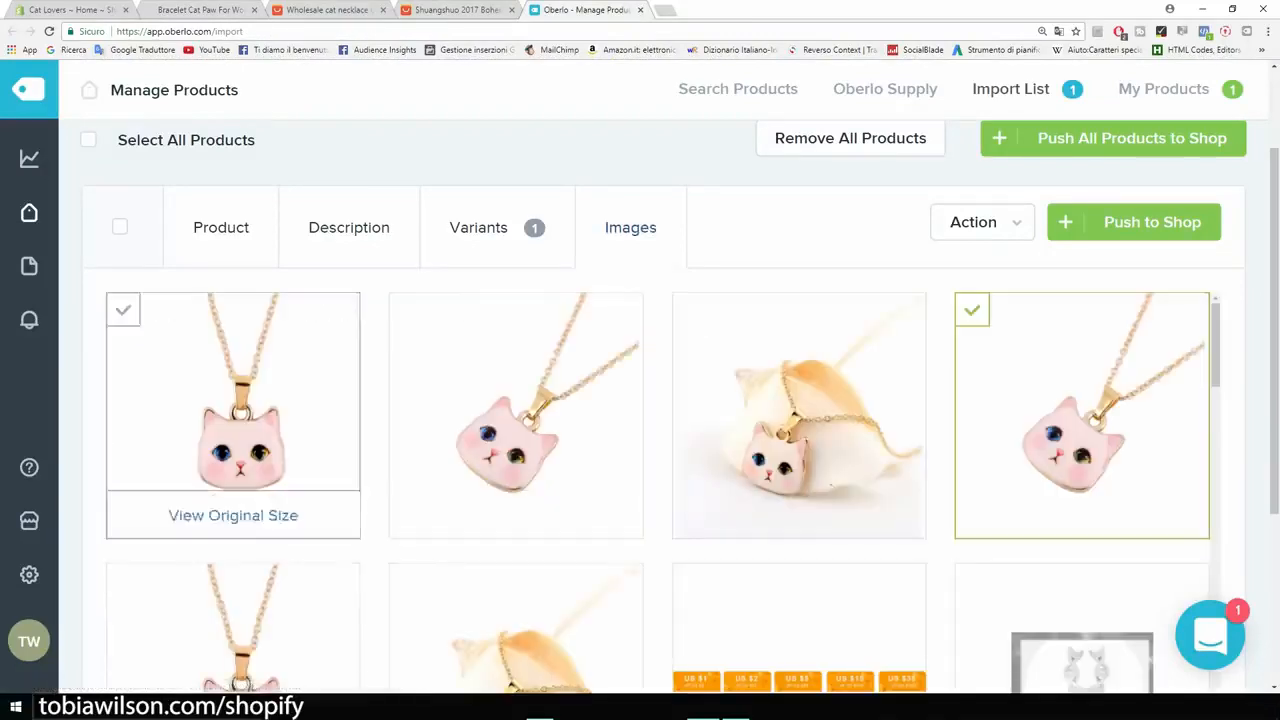
left_click(233, 400)
left_click(516, 400)
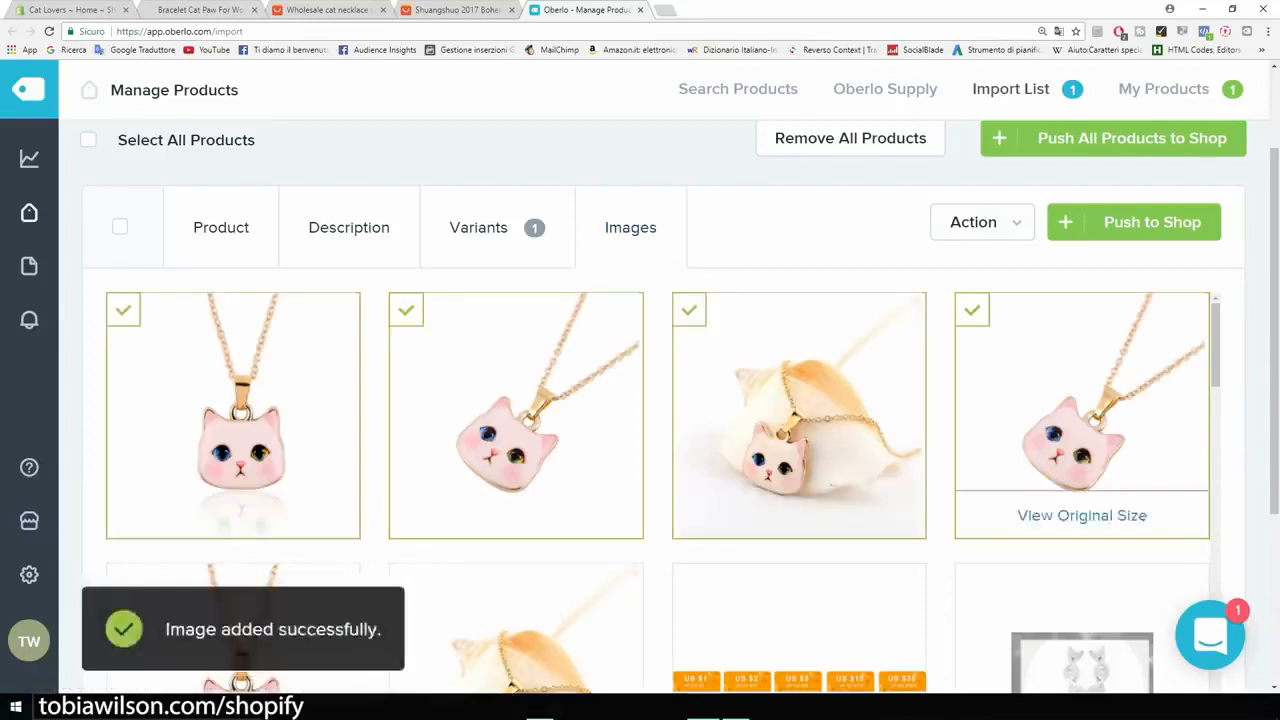
scroll(799, 420, "down", 3)
scroll(799, 420, "up", 5)
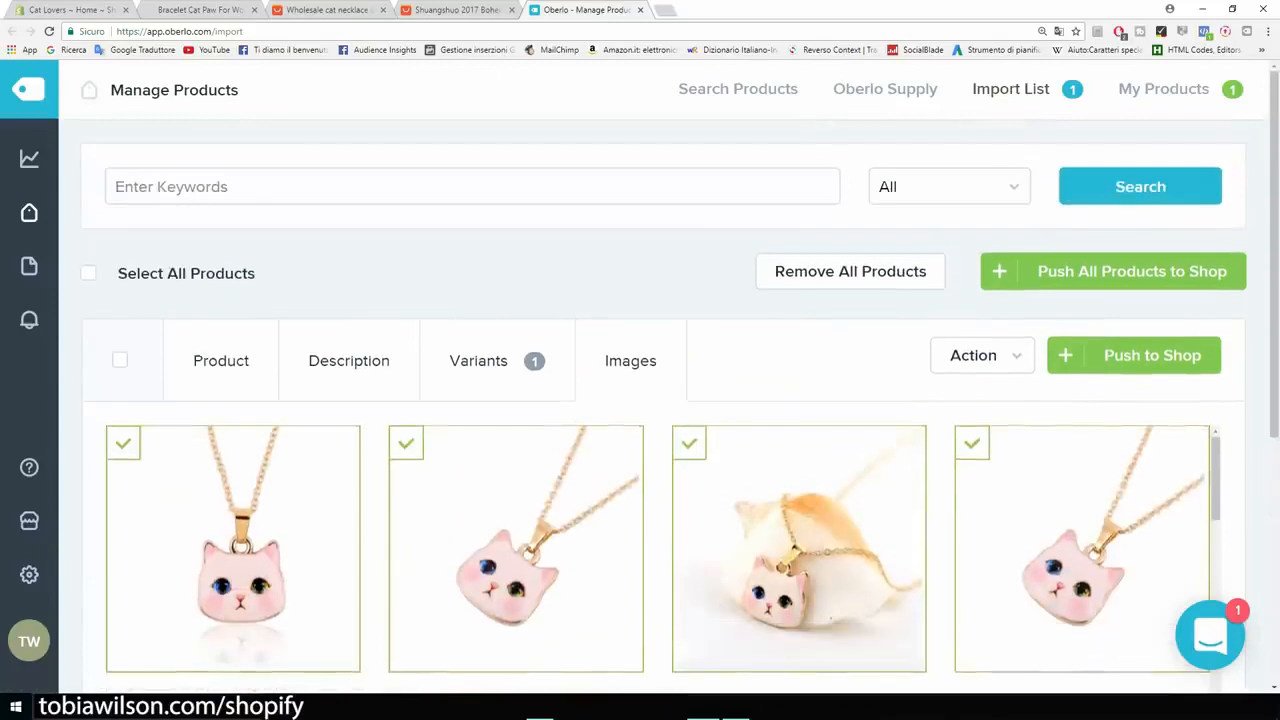
left_click(1133, 355)
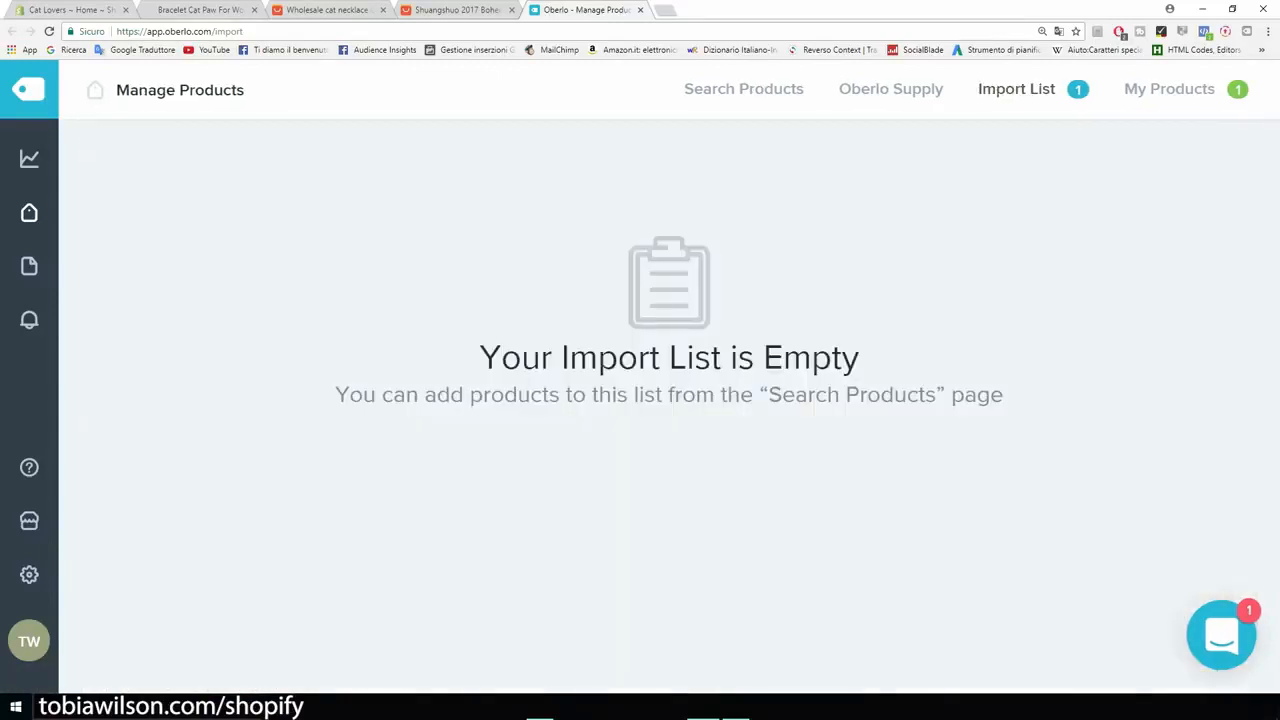
Step: Switch to the Shopify admin and open the Cat Lover Necklace from the product list
left_click(65, 9)
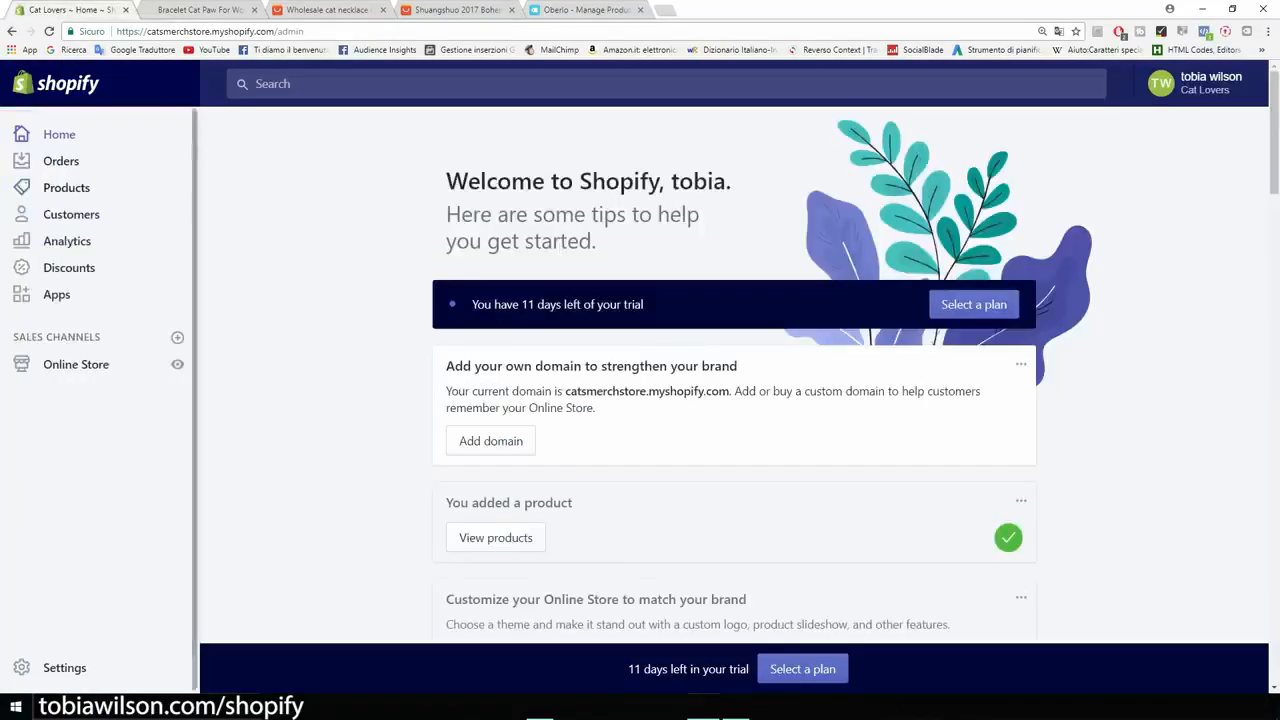
left_click(66, 187)
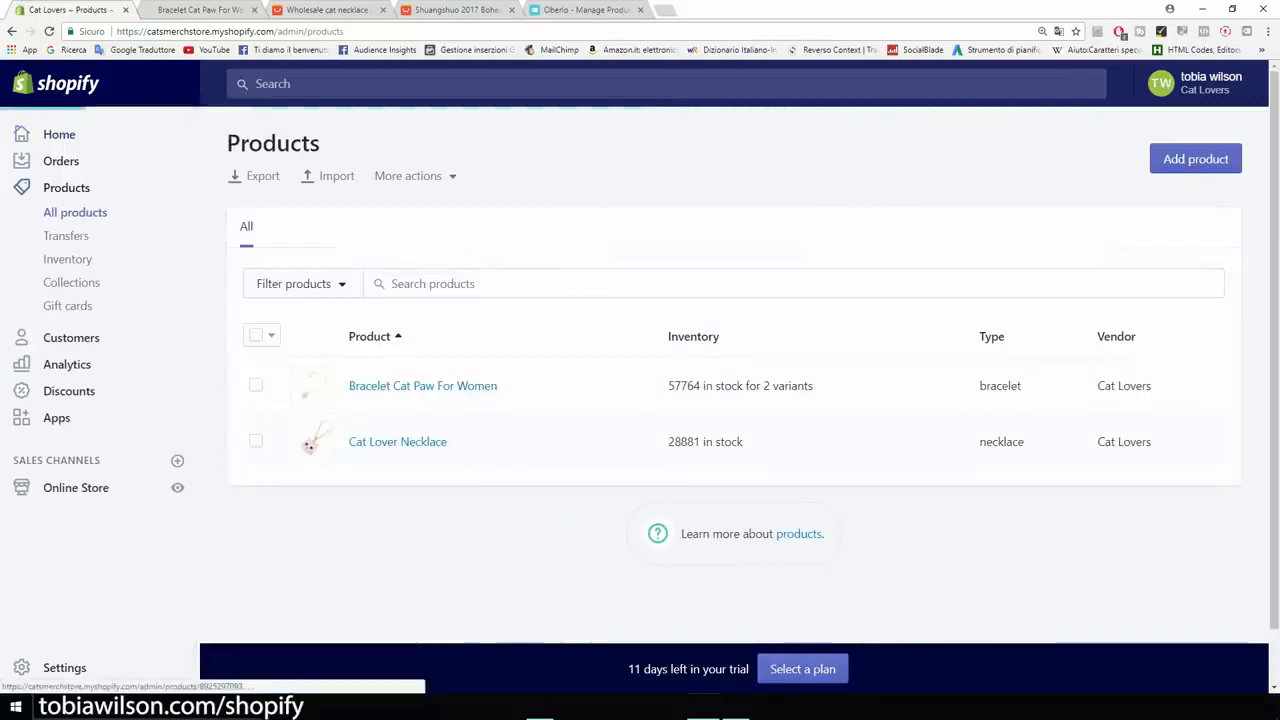
left_click(310, 445)
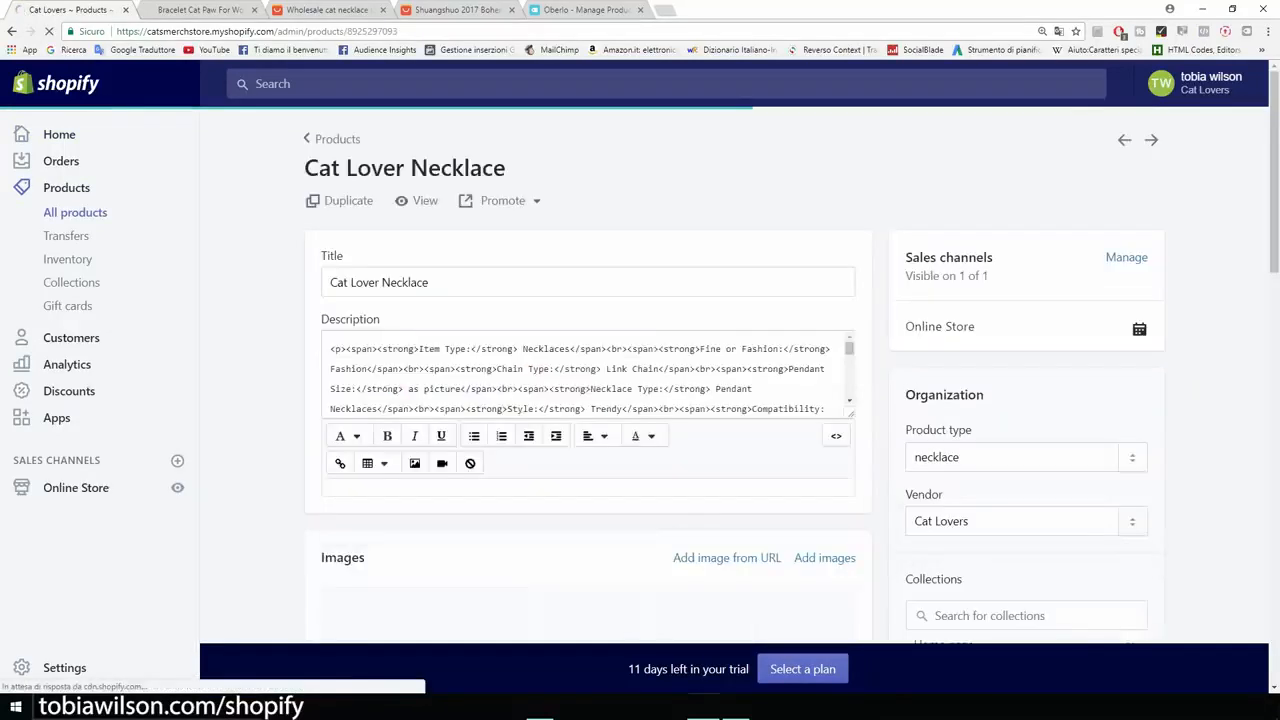
scroll(340, 360, "down", 4)
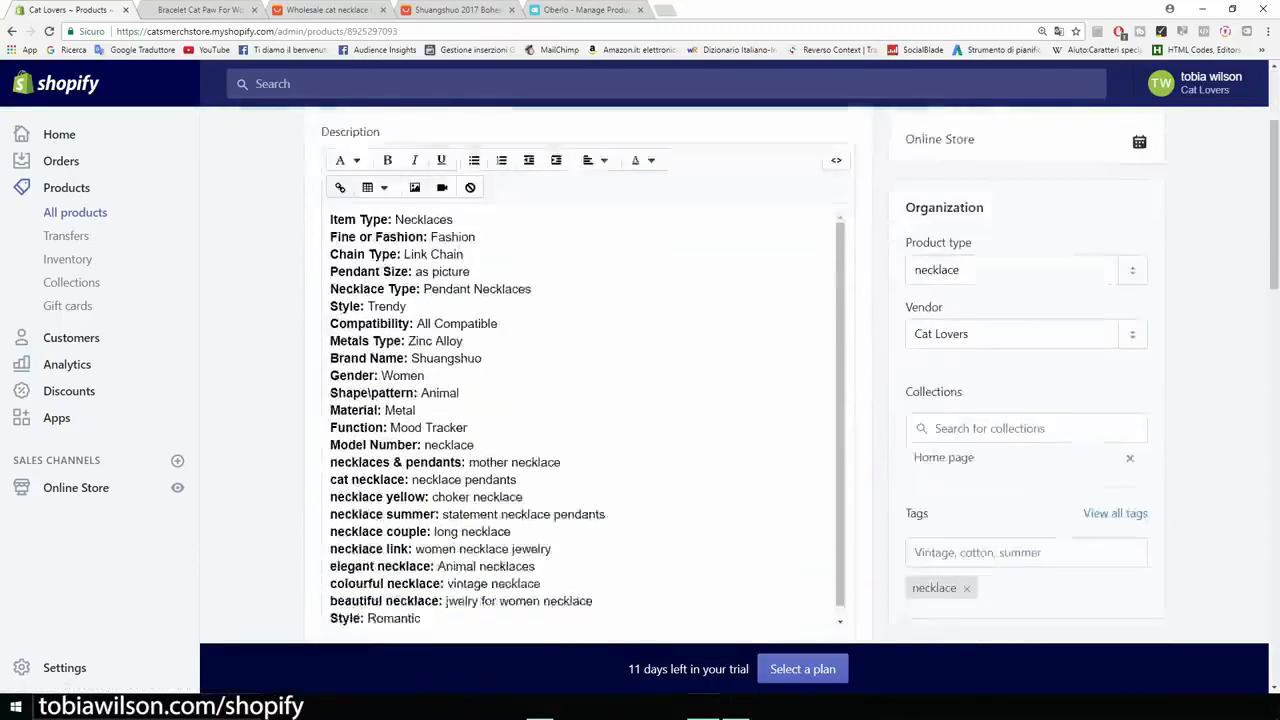
scroll(580, 380, "up", 3)
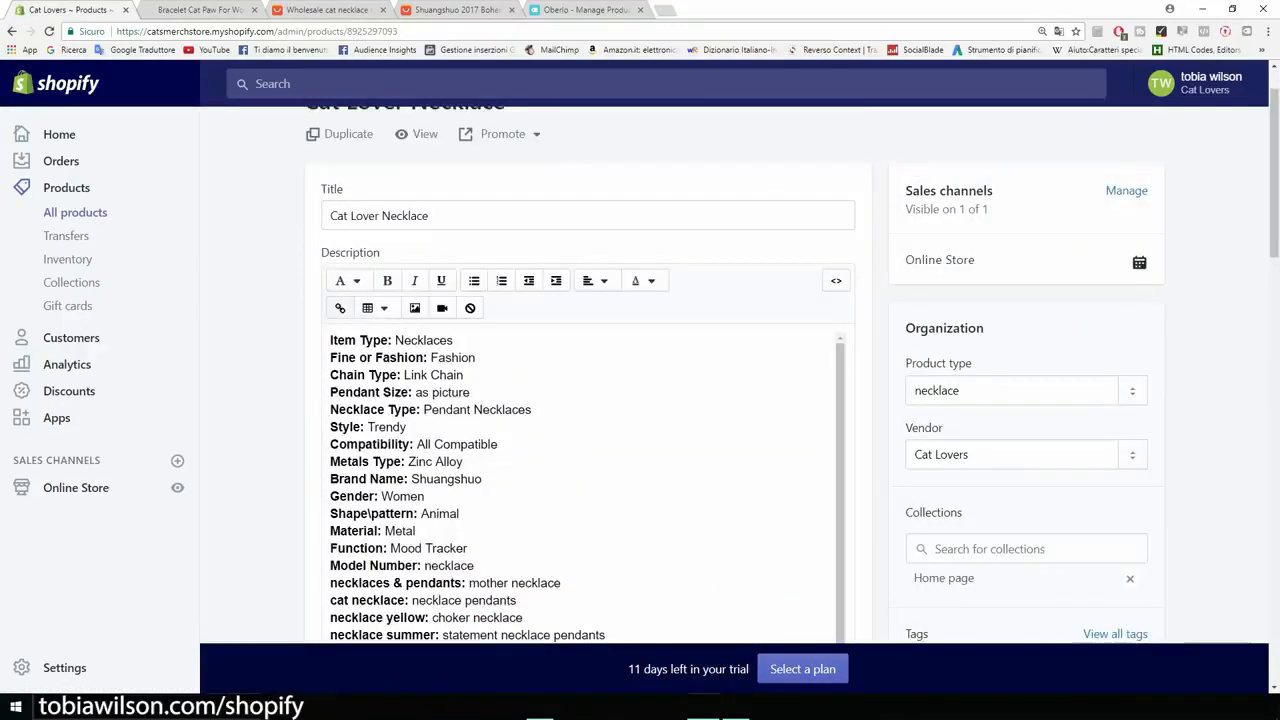
Step: Insert the Guaranteed Safe Checkout image above the item specifications with alt text "cat necklace" and shrink it to about half its width
left_click(330, 340)
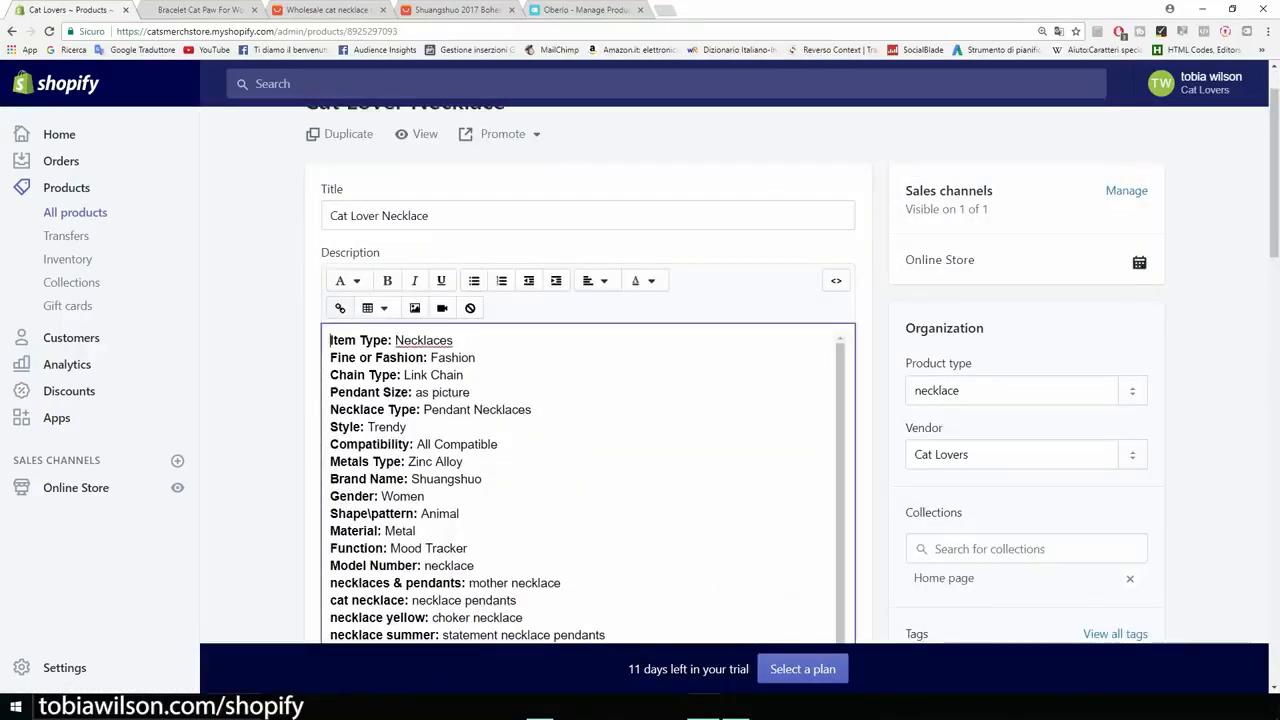
key("Return")
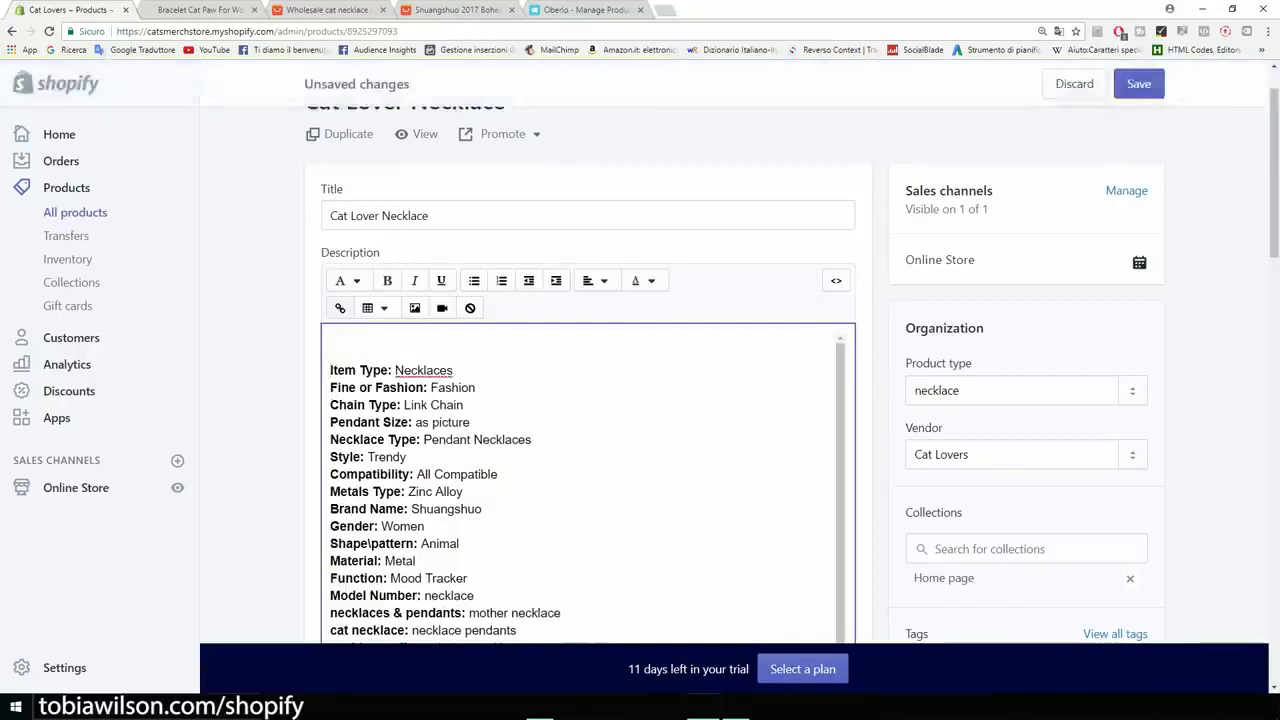
left_click(415, 308)
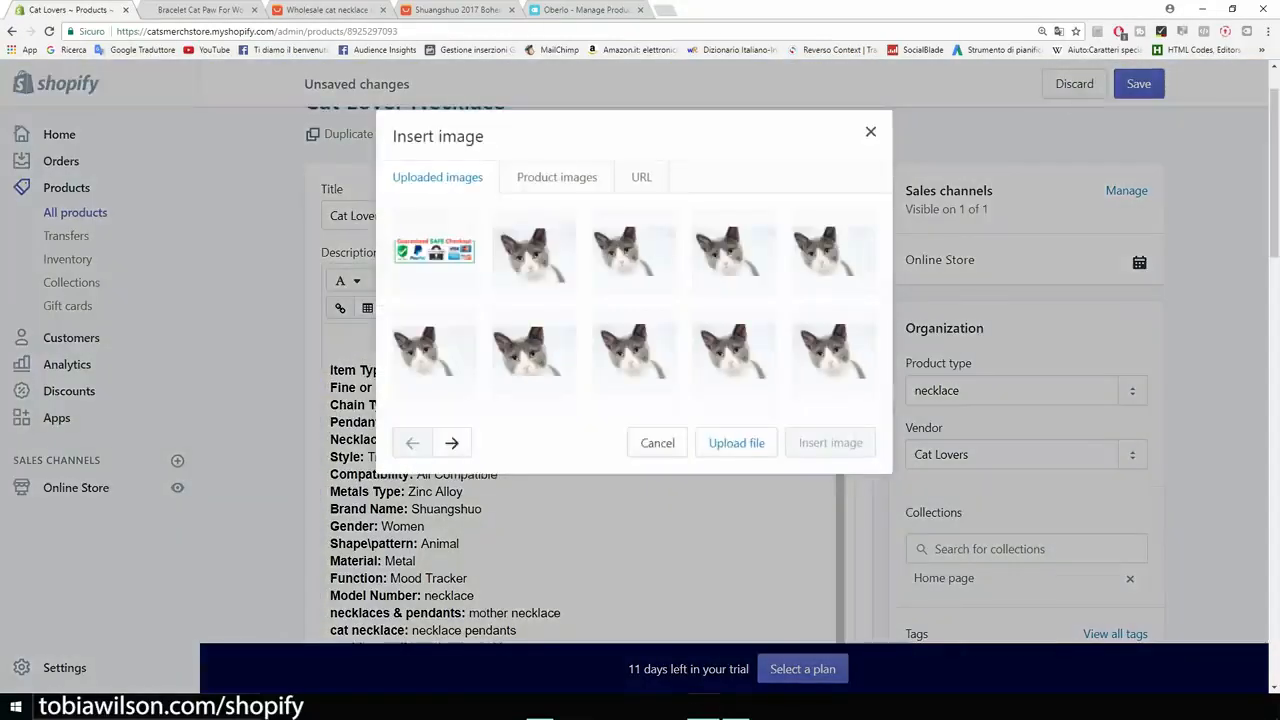
left_click(434, 251)
left_click(460, 473)
type("cat ")
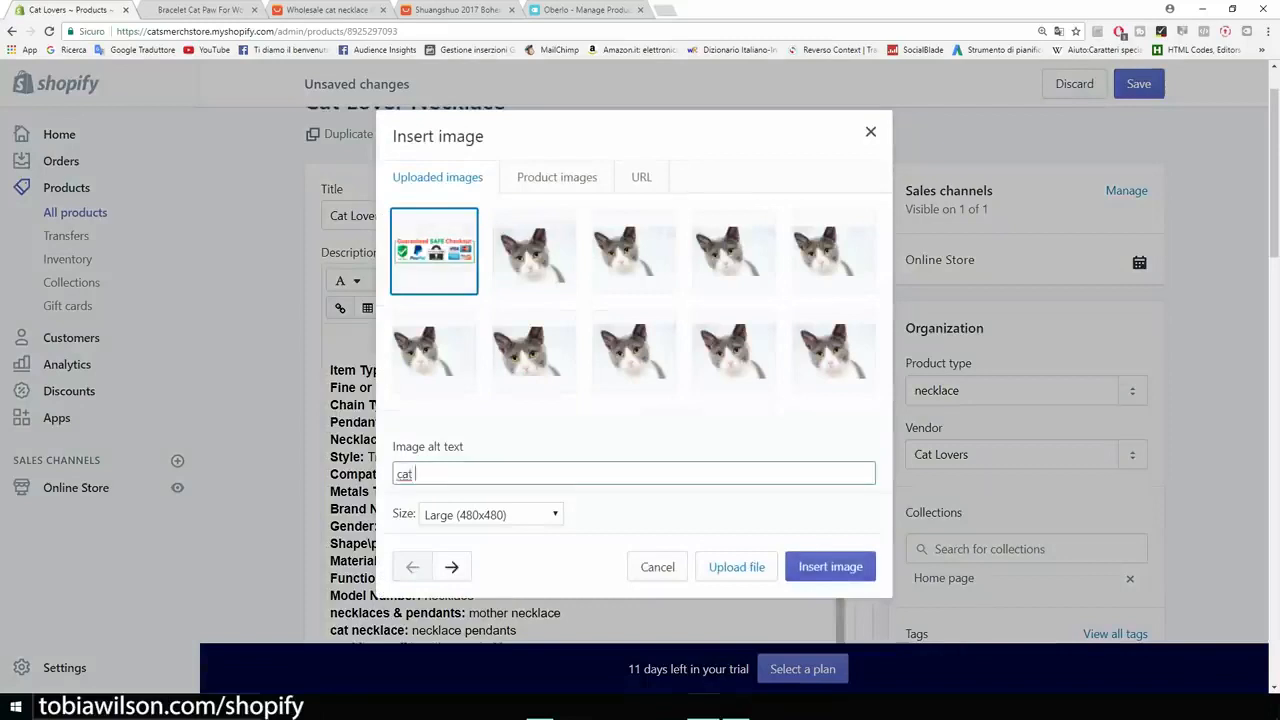
type("neckal")
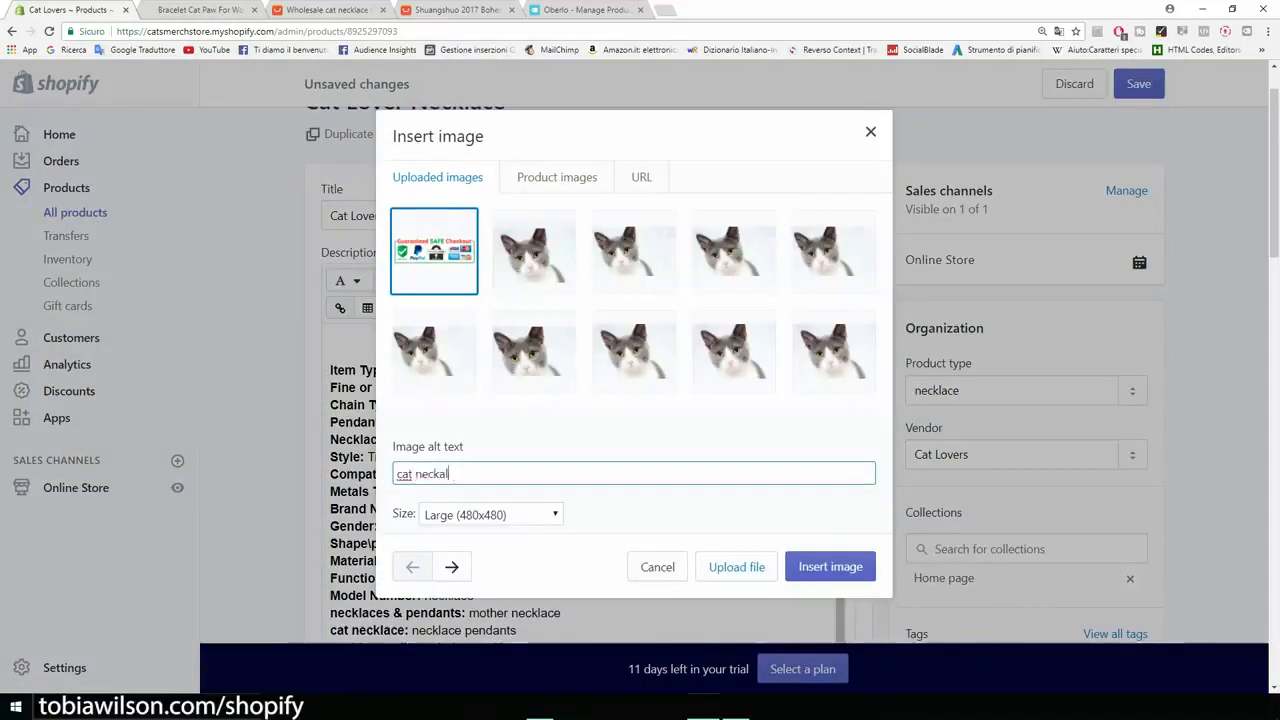
type("lace")
left_click(830, 567)
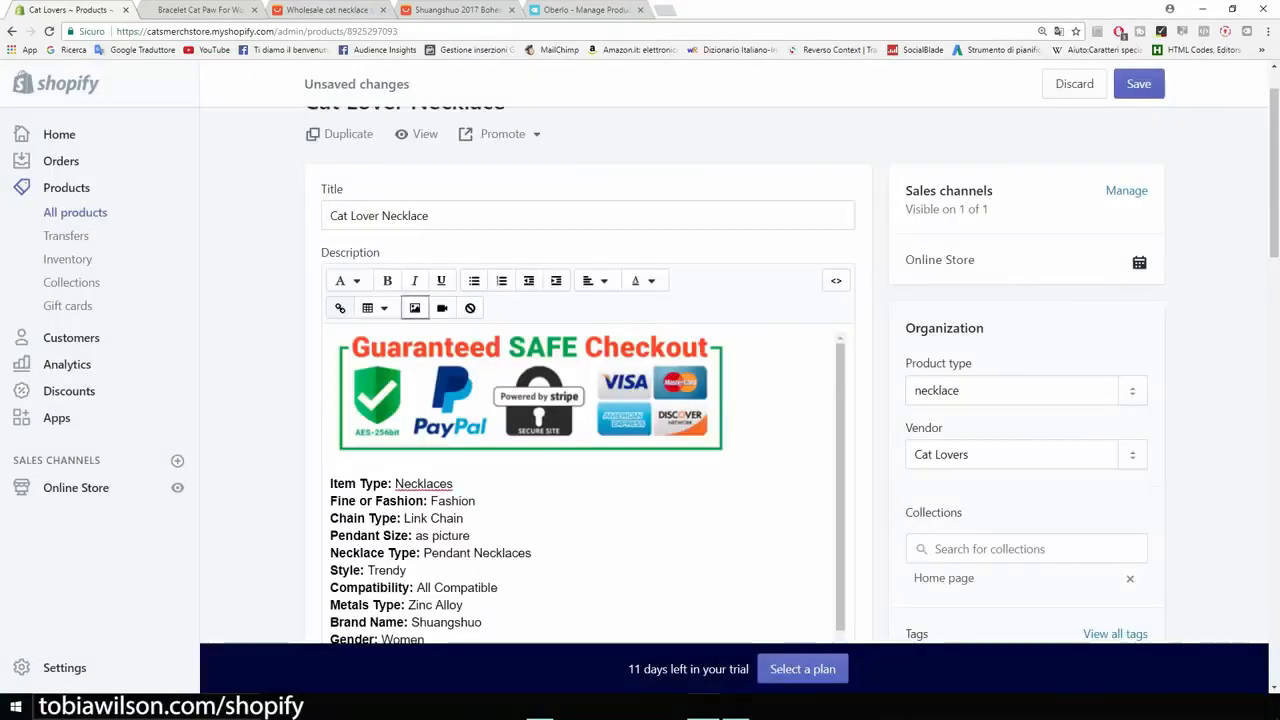
left_click(648, 415)
left_click_drag(731, 459, 532, 420)
Step: Centre the necklace's whole description, including the checkout image and all item specifications
scroll(532, 420, "down", 1)
scroll(586, 491, "down", 7)
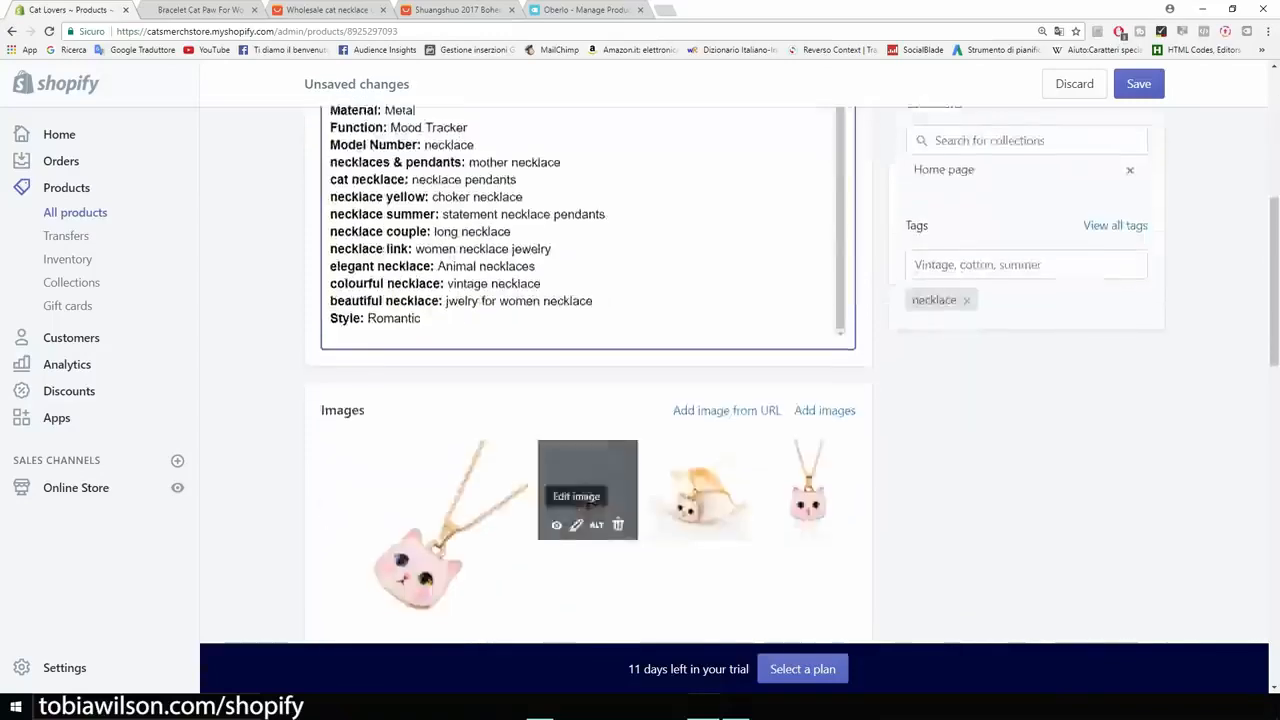
scroll(586, 491, "up", 4)
left_click_drag(424, 462, 332, 92)
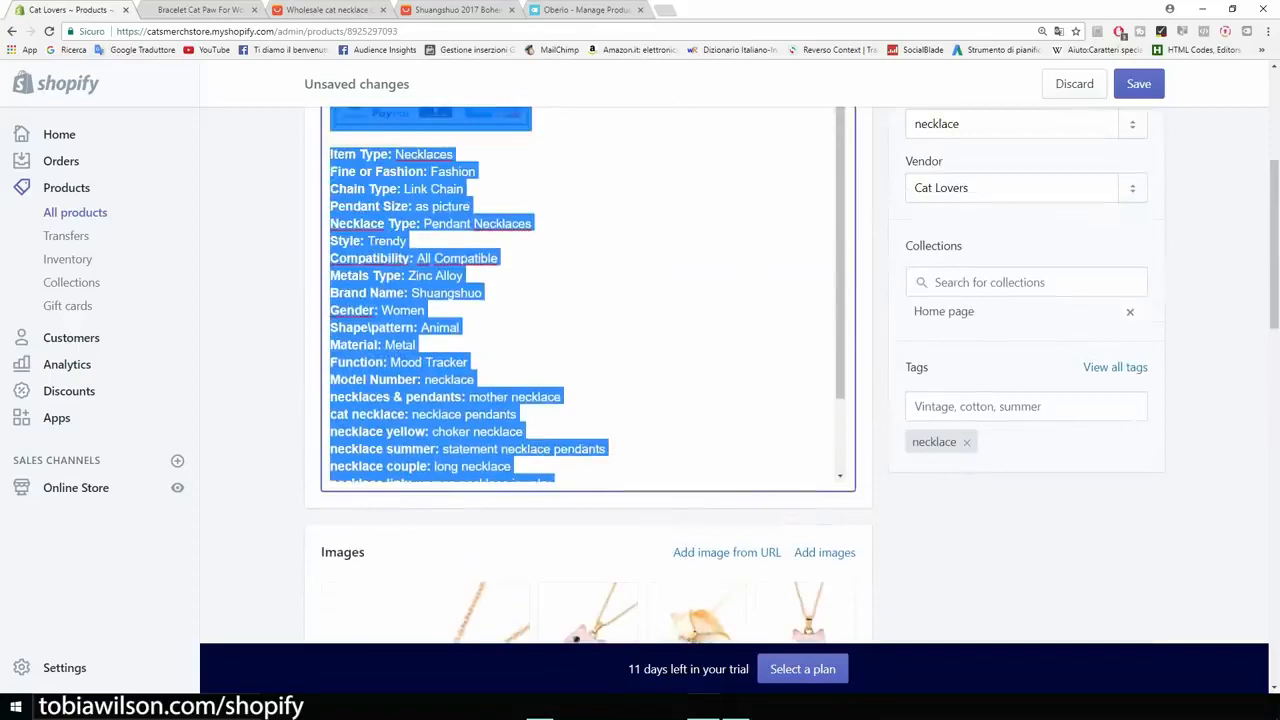
scroll(588, 300, "up", 3)
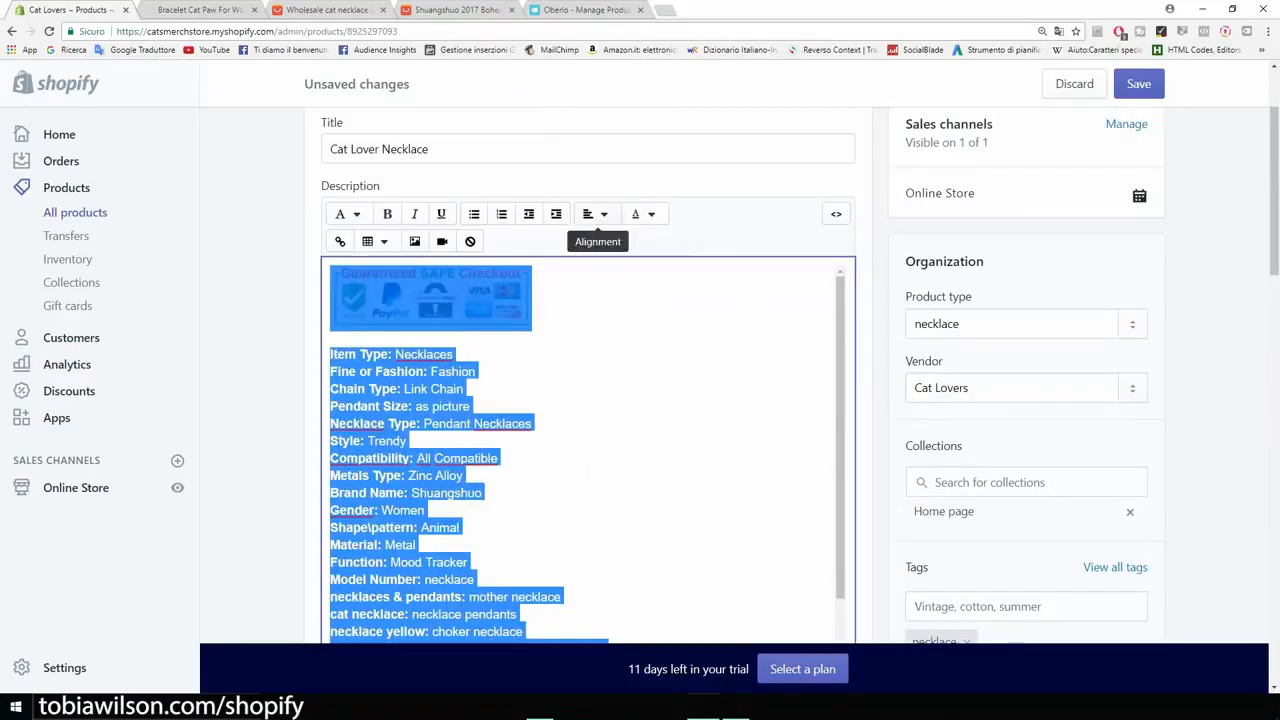
left_click(597, 214)
left_click(617, 286)
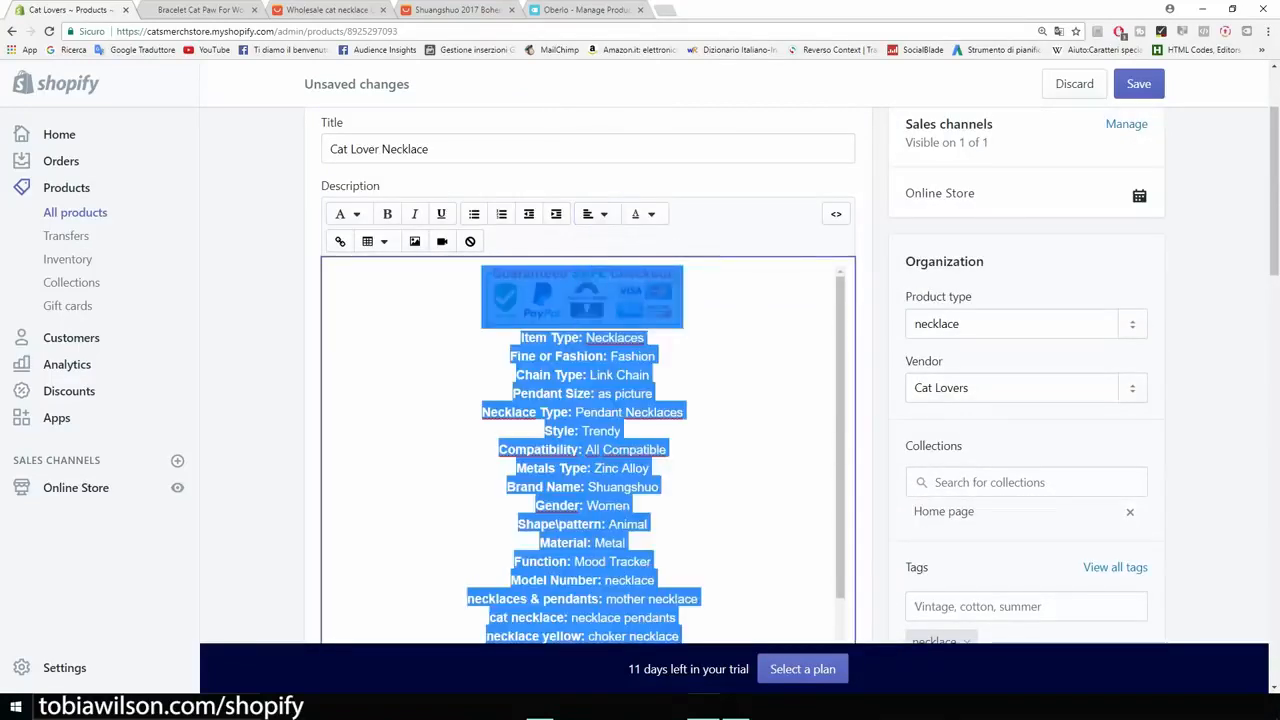
left_click(500, 375)
scroll(500, 375, "down", 2)
scroll(588, 360, "up", 5)
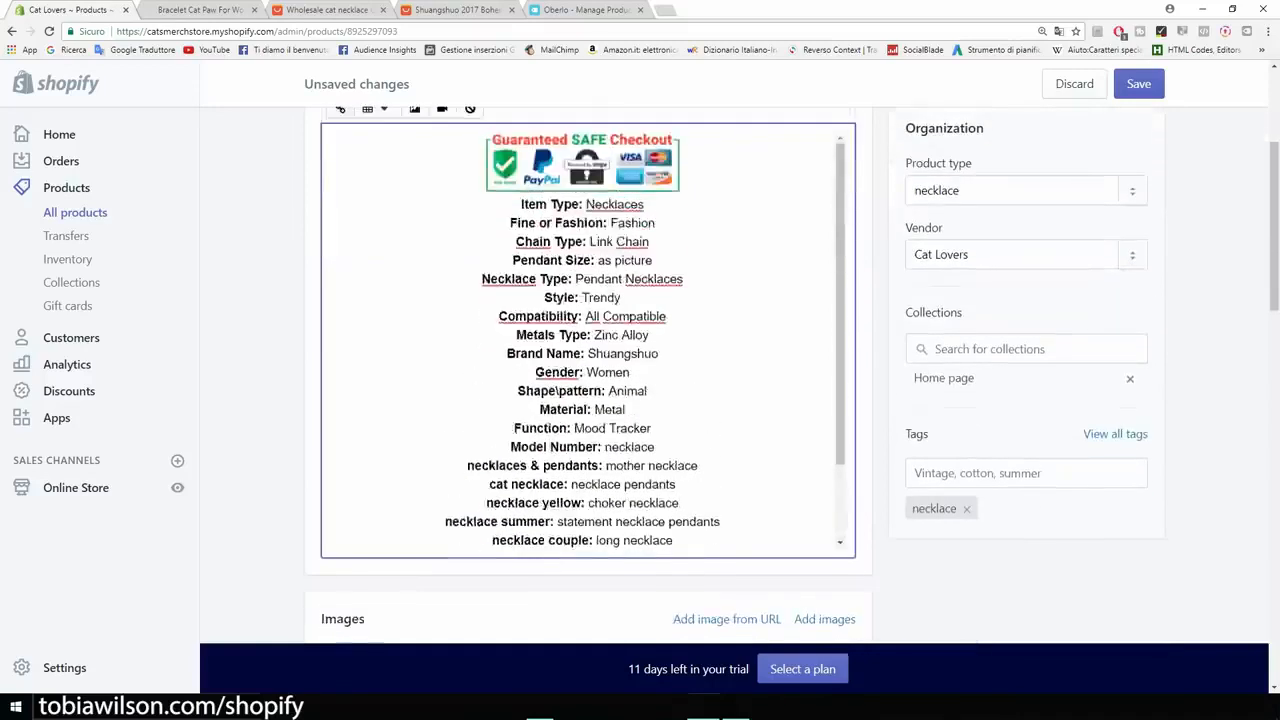
Step: Add a centred "FREE SHIPPING" line between the checkout image and the item specifications, and save the product
left_click(684, 431)
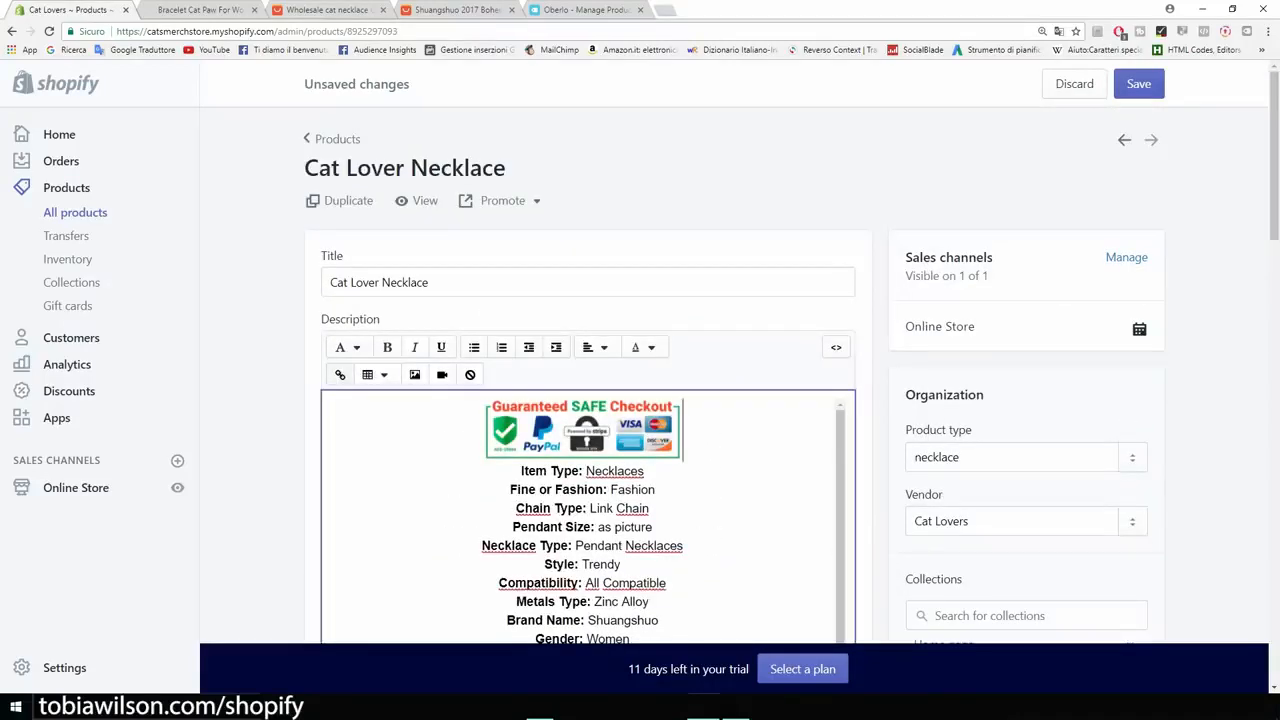
key("Return")
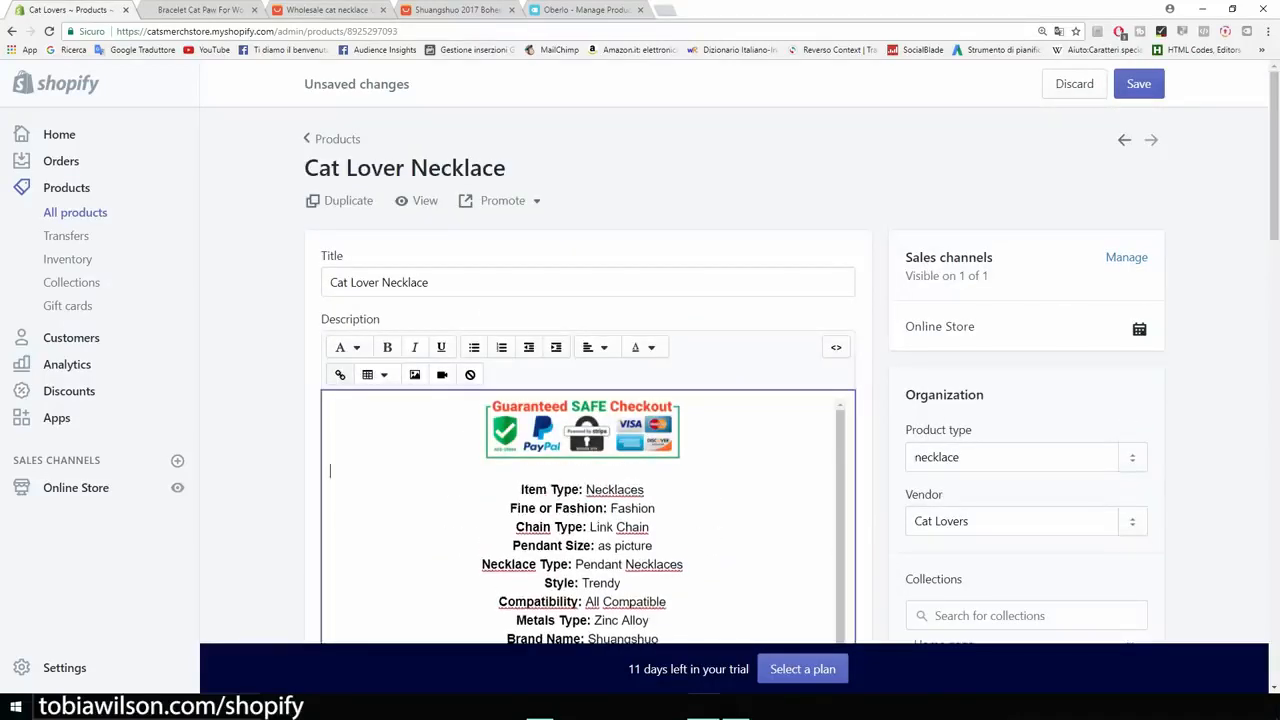
type("FREE SHIPPING")
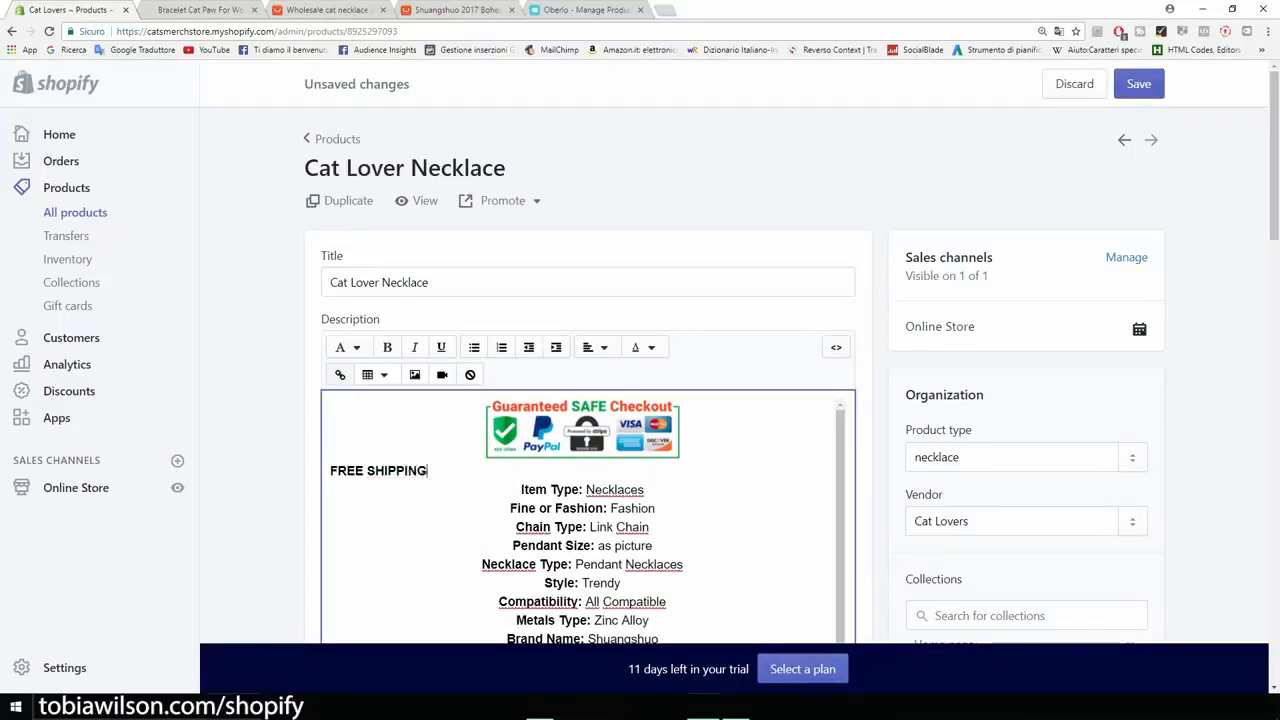
key("shift+Home")
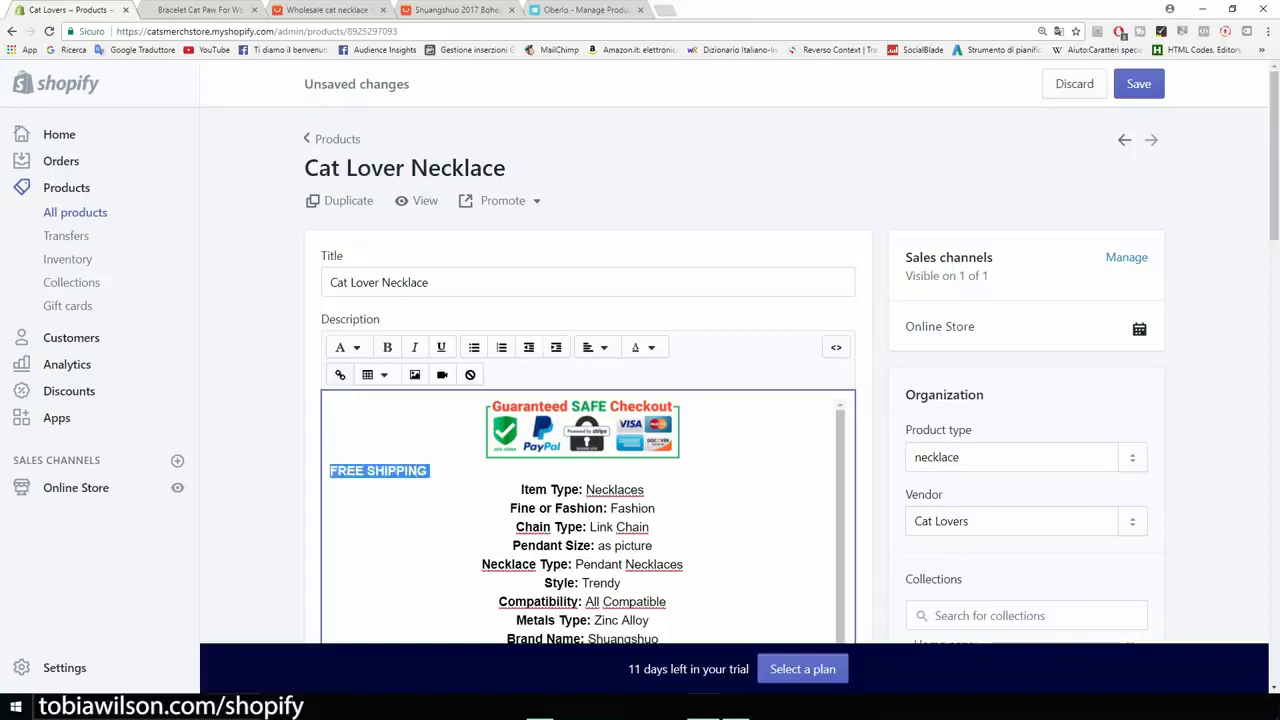
left_click(596, 347)
left_click(621, 420)
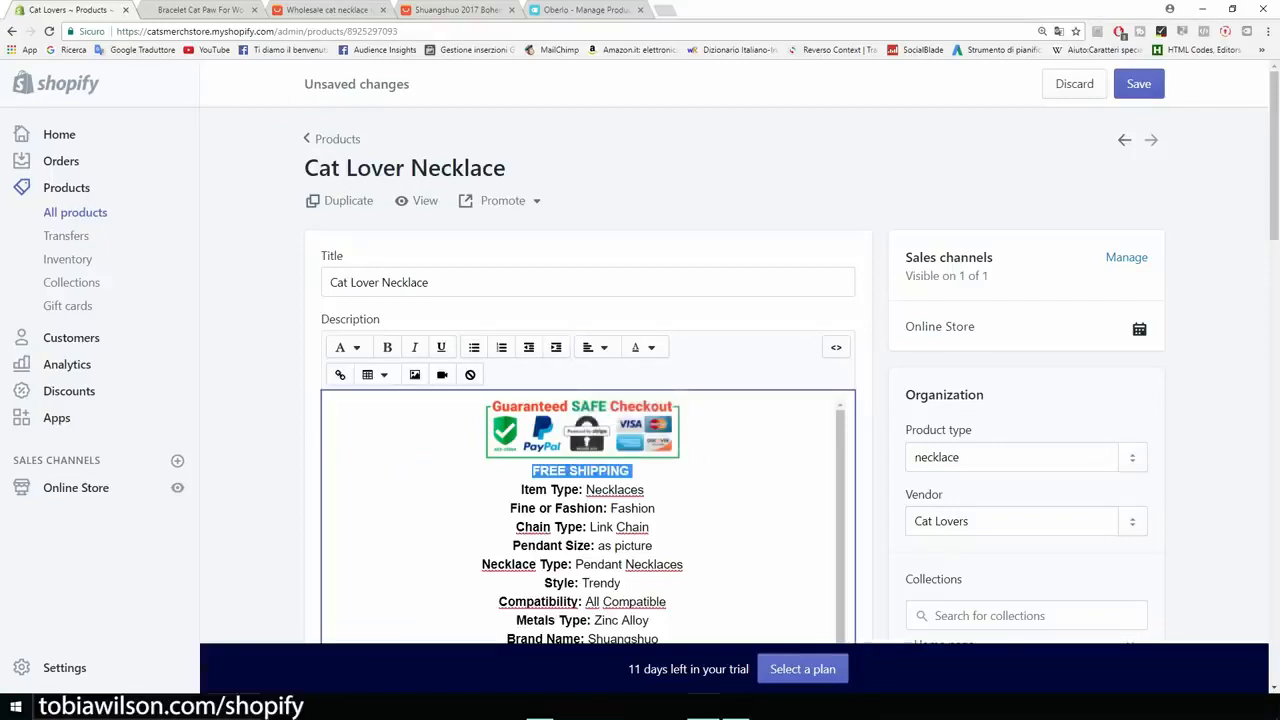
left_click(1139, 84)
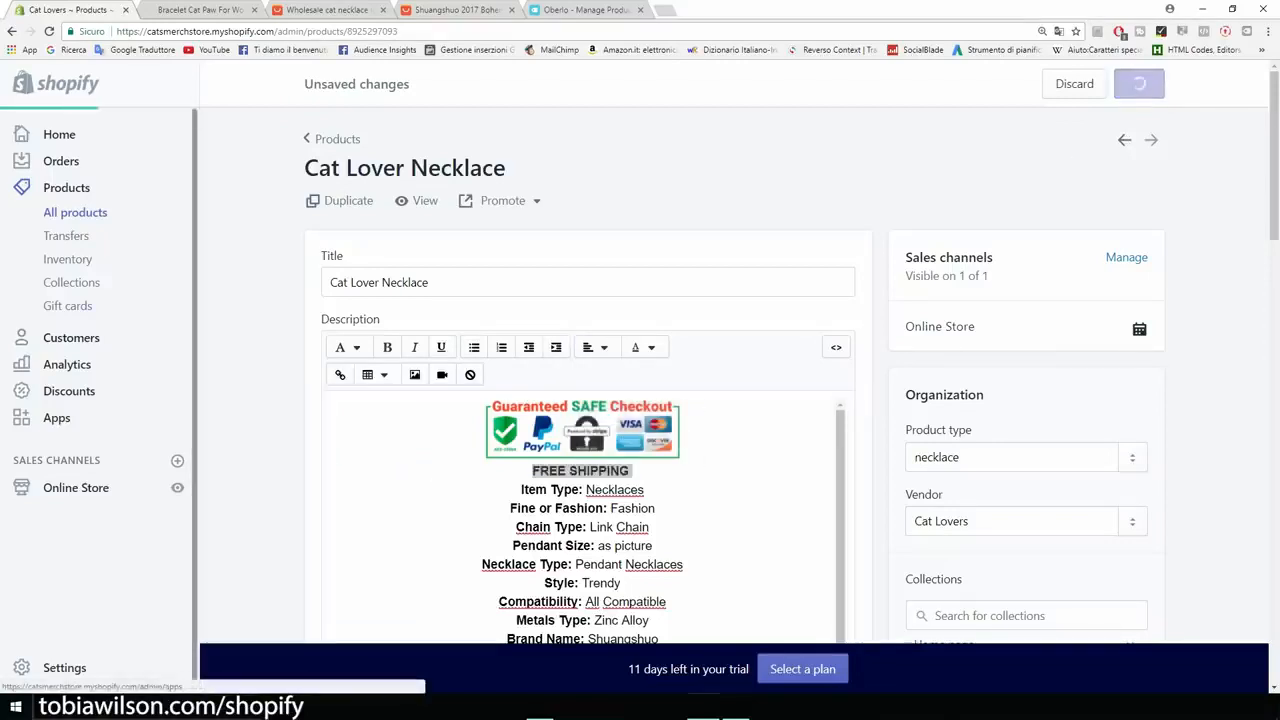
Step: View the live online store and open the Cat Lover Necklace page from its products
left_click(177, 487)
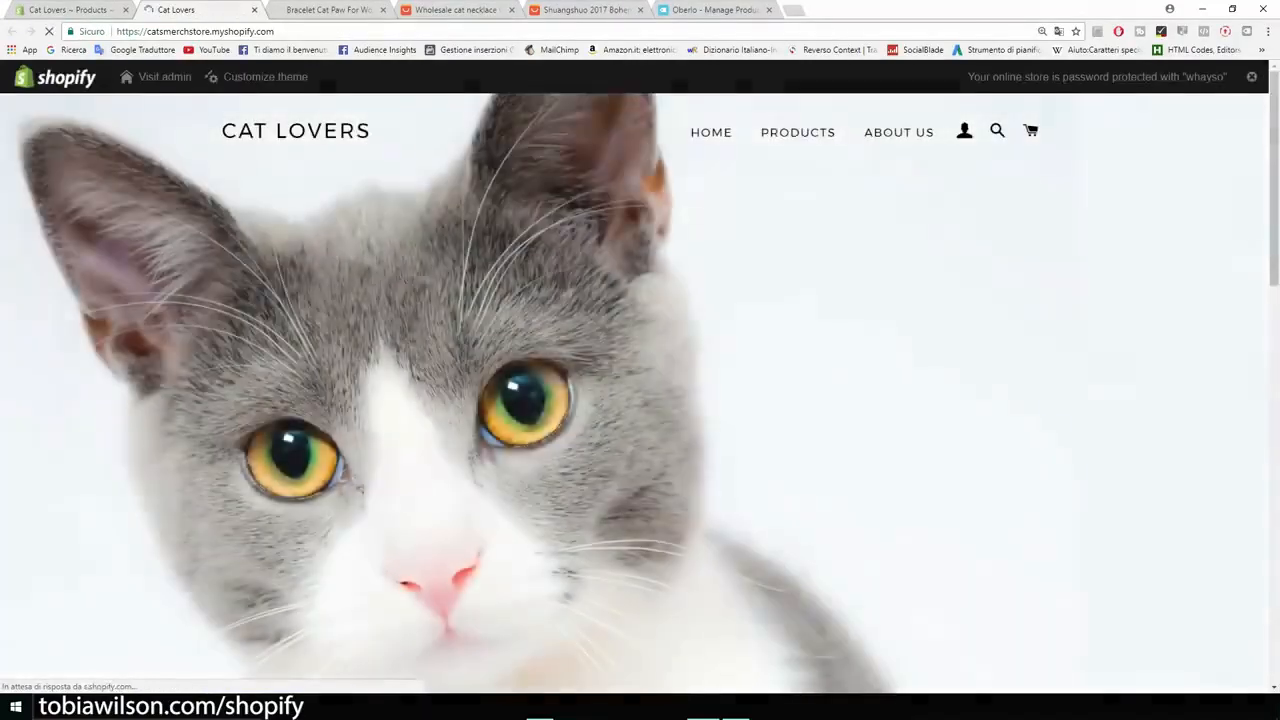
left_click(797, 132)
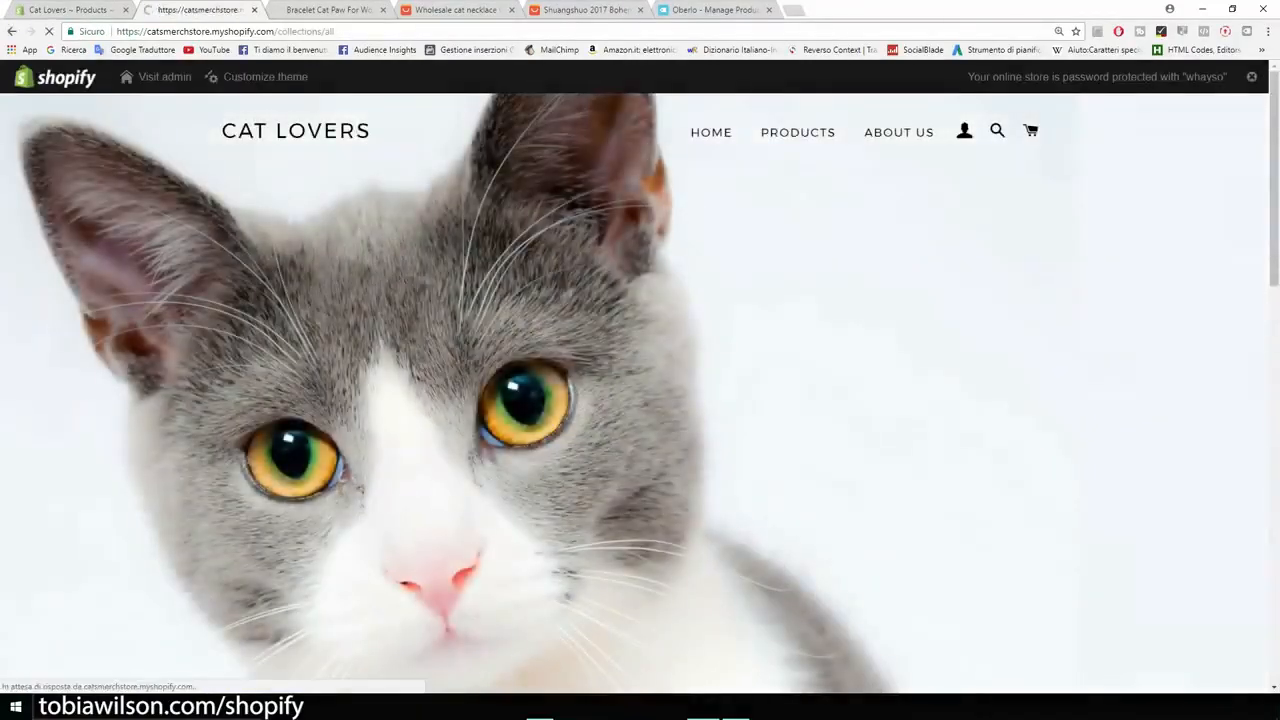
left_click(846, 460)
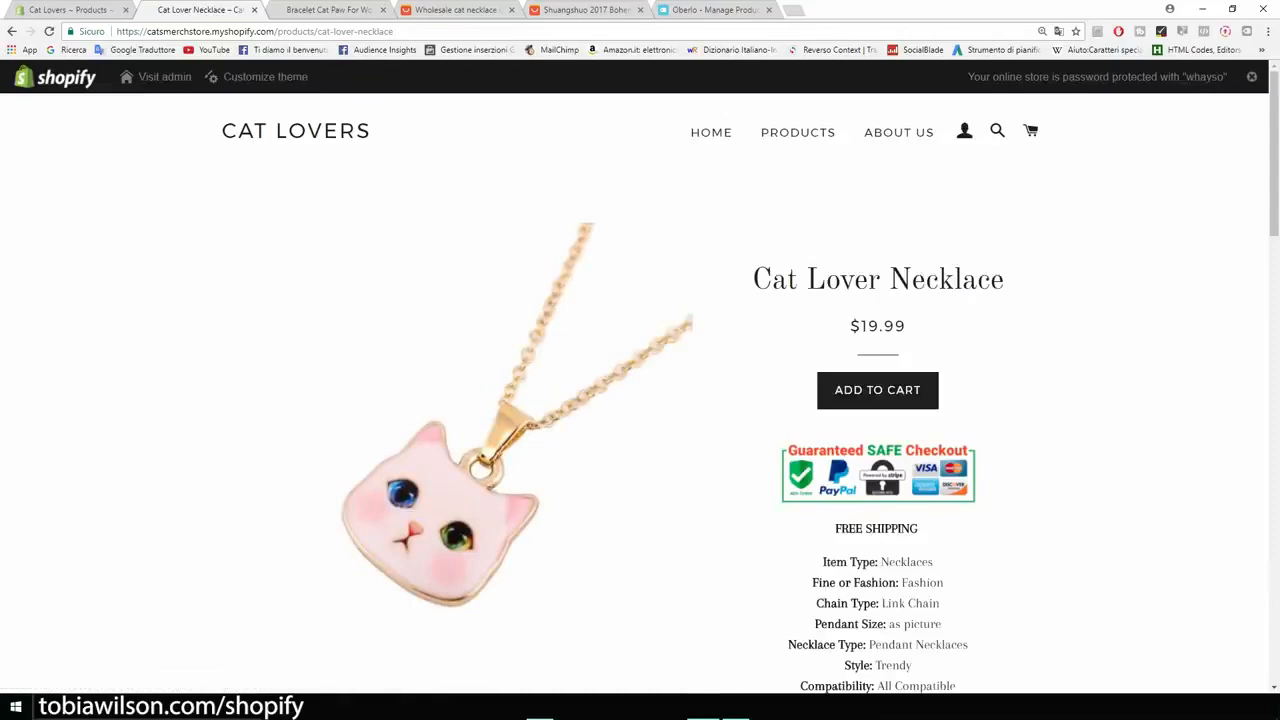
Step: Examine the necklace's store page, including its title, price, checkout image, specifications and product photos
scroll(640, 400, "down", 10)
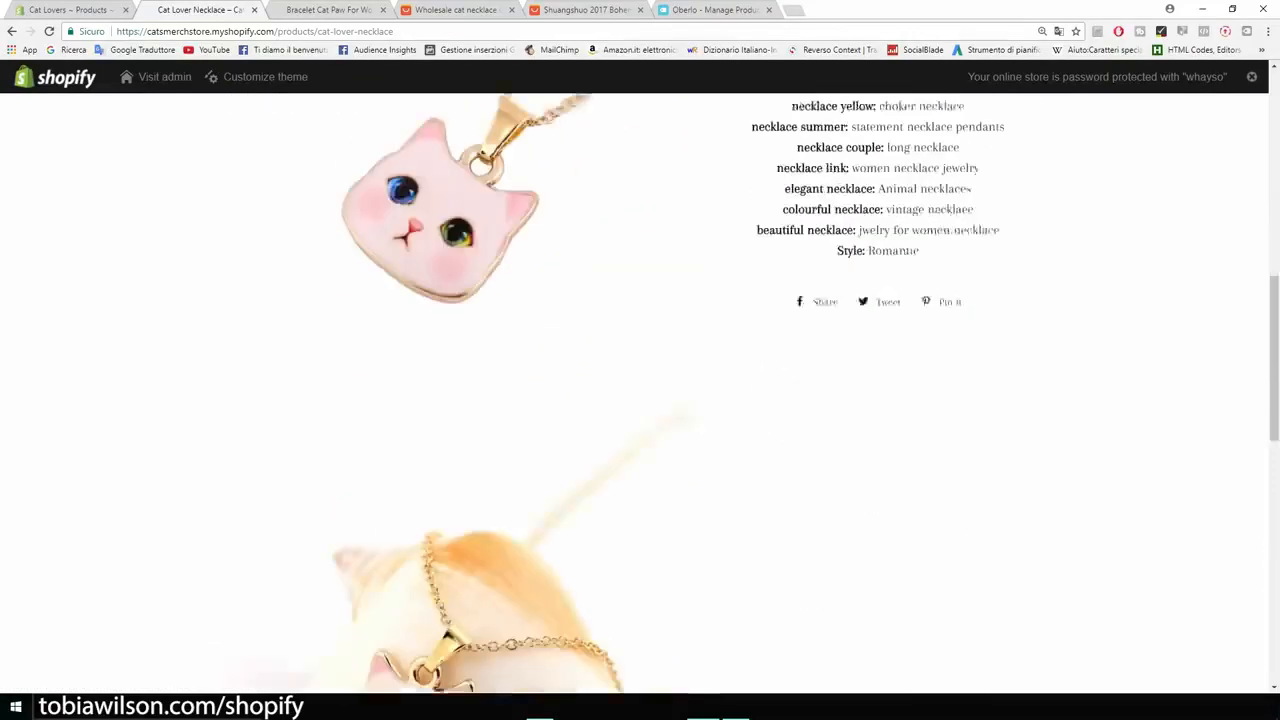
scroll(640, 400, "down", 5)
scroll(640, 400, "up", 8)
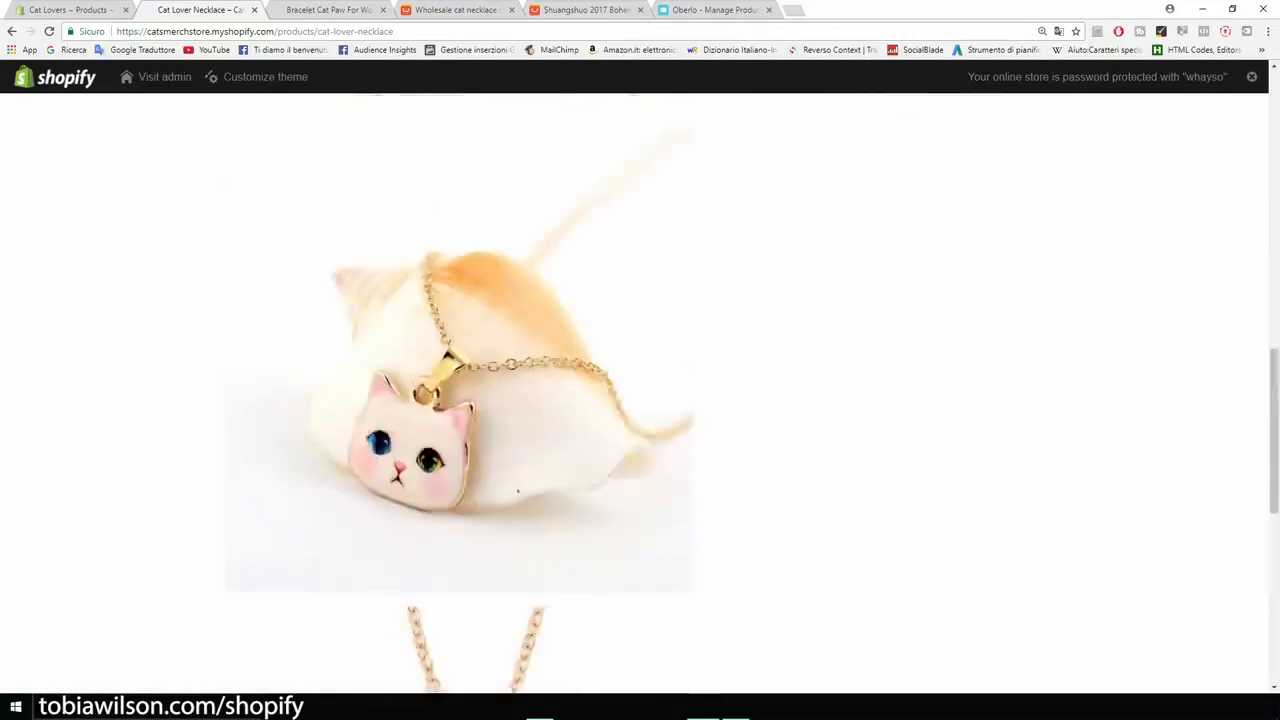
scroll(640, 400, "up", 7)
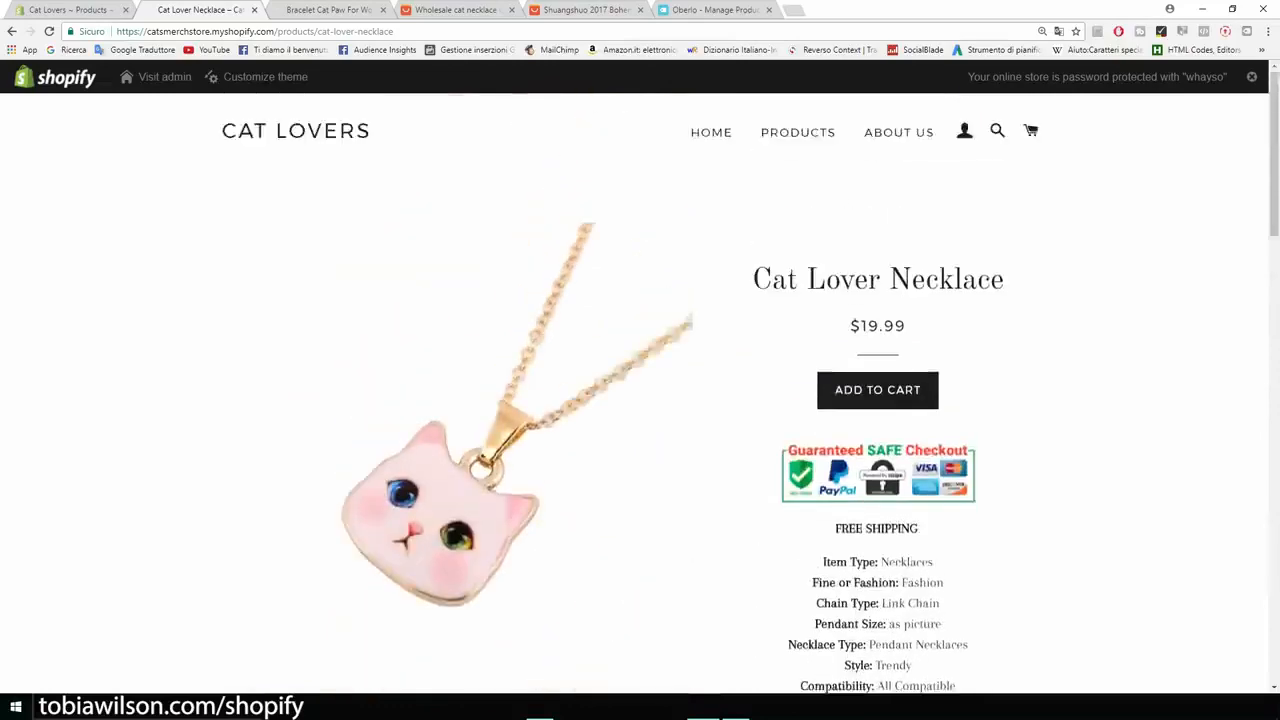
scroll(640, 400, "down", 3)
scroll(640, 400, "down", 3)
scroll(640, 400, "up", 7)
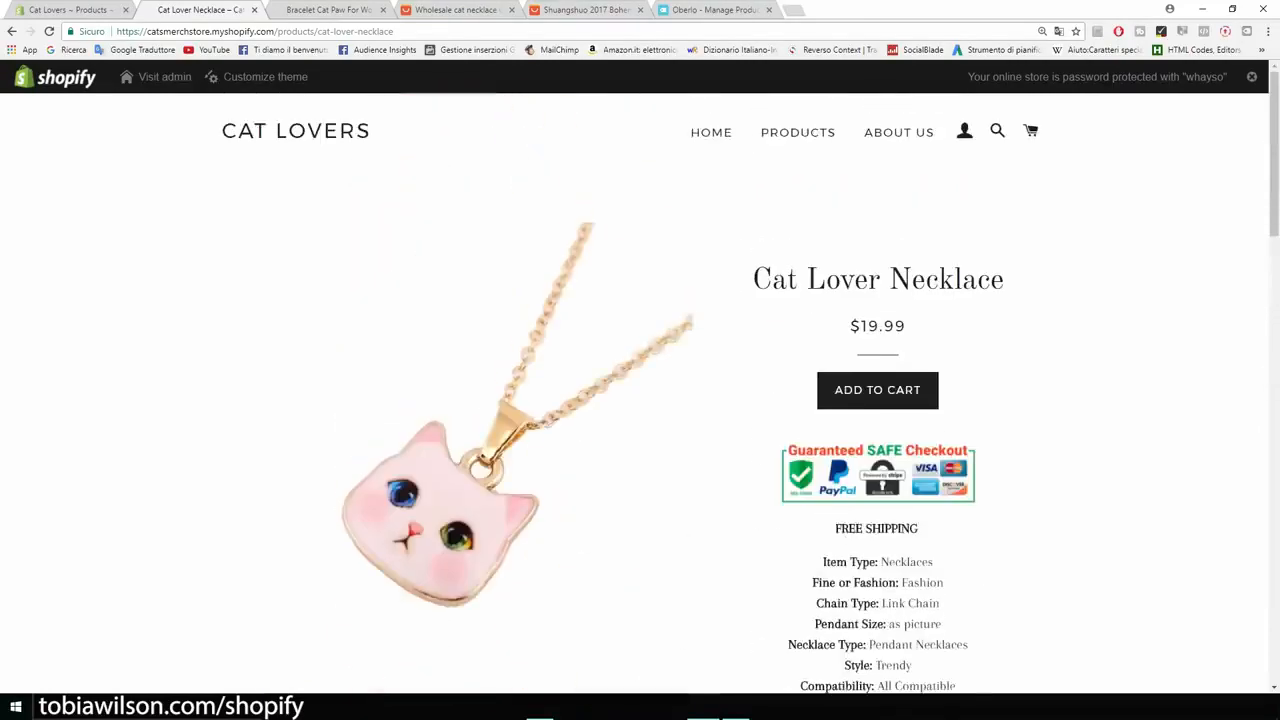
scroll(640, 400, "down", 8)
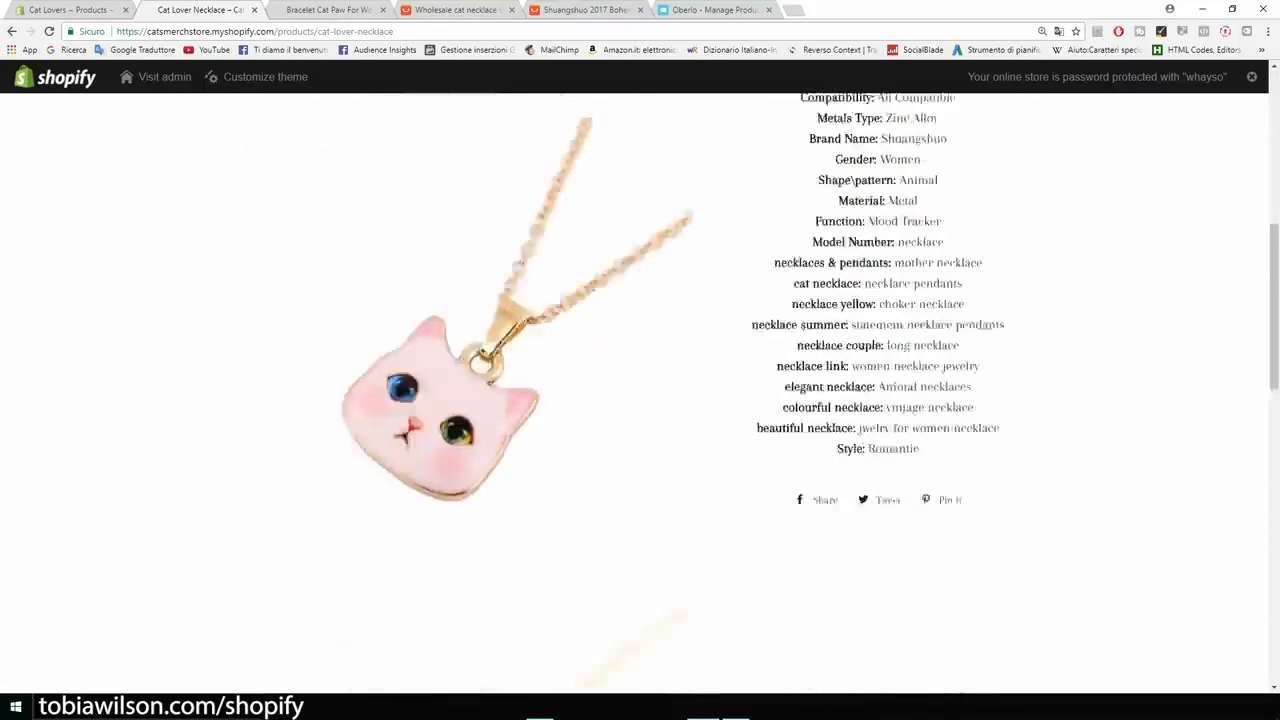
scroll(640, 400, "down", 7)
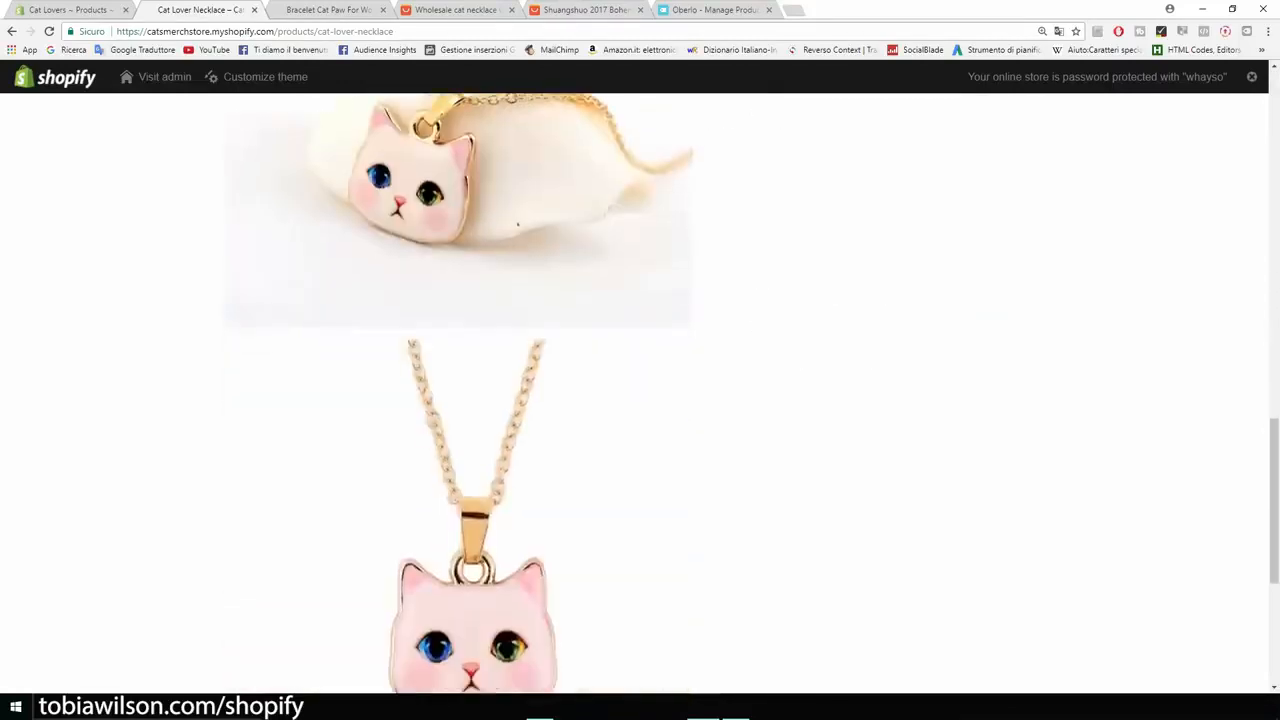
scroll(640, 400, "up", 10)
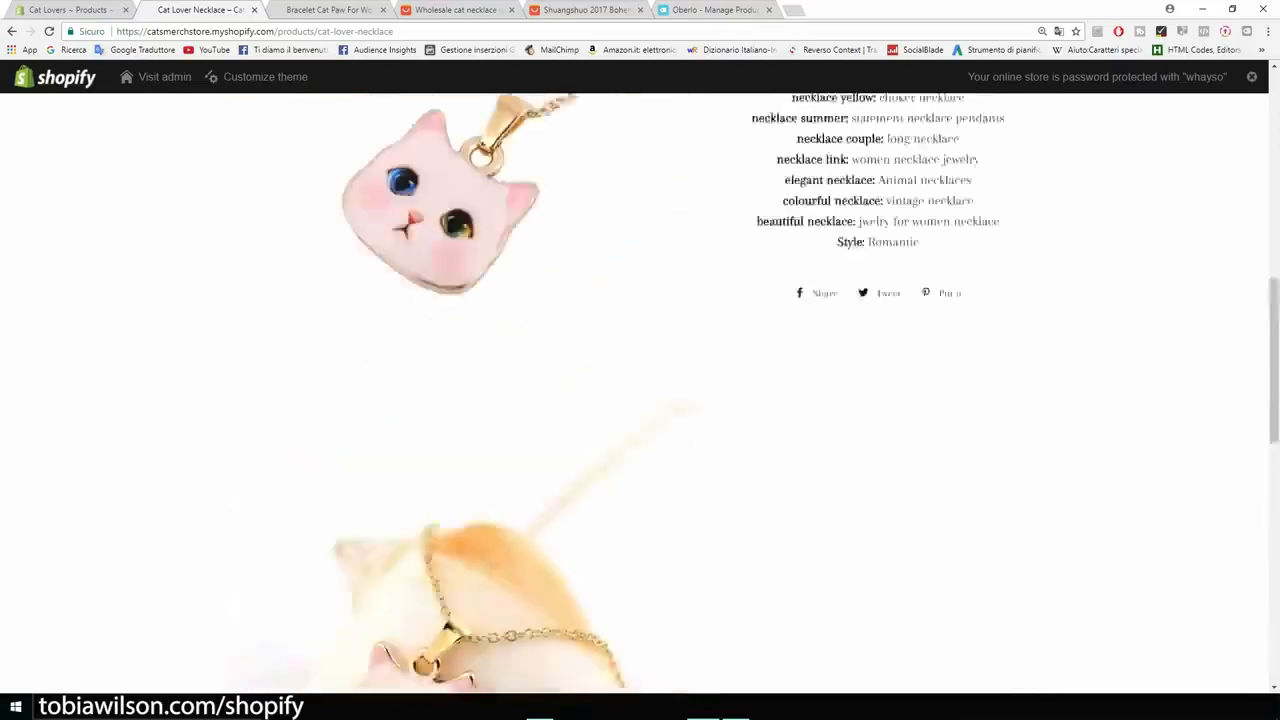
scroll(640, 400, "up", 6)
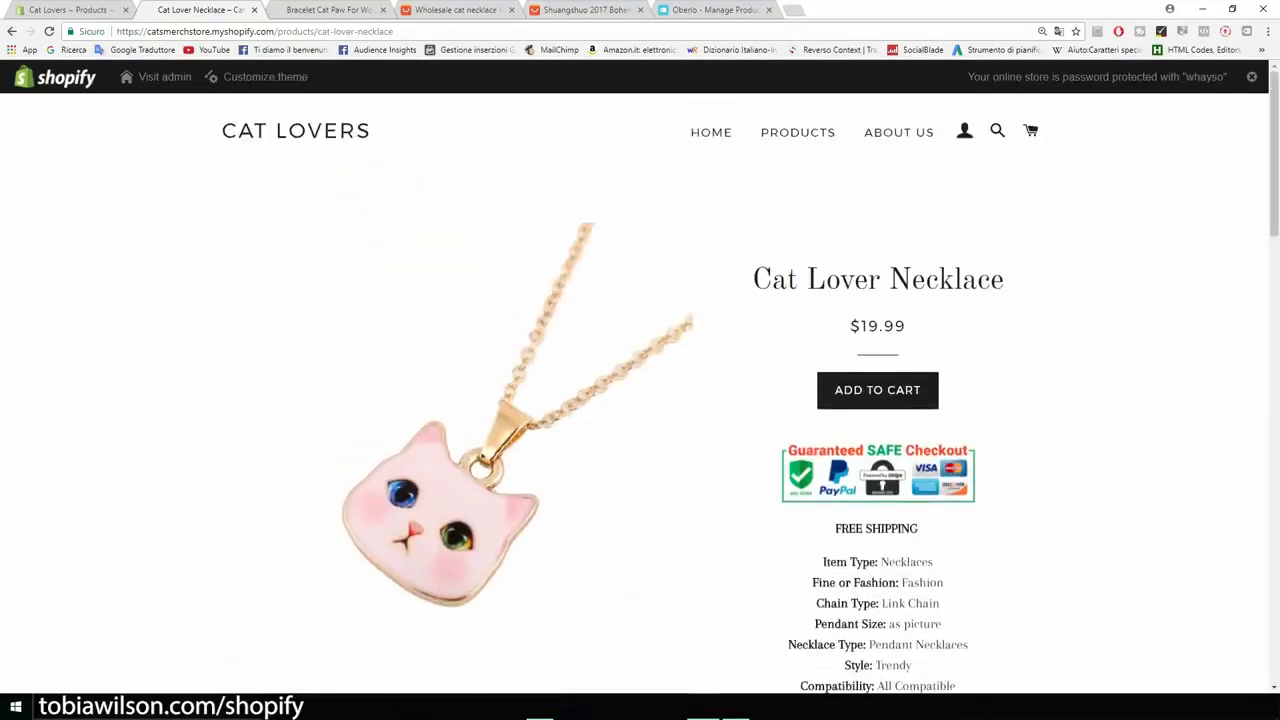
left_click_drag(1004, 280, 770, 280)
Step: Open the Bracelet Cat Paw For Women page from the store's products and review its description for comparison
left_click(797, 132)
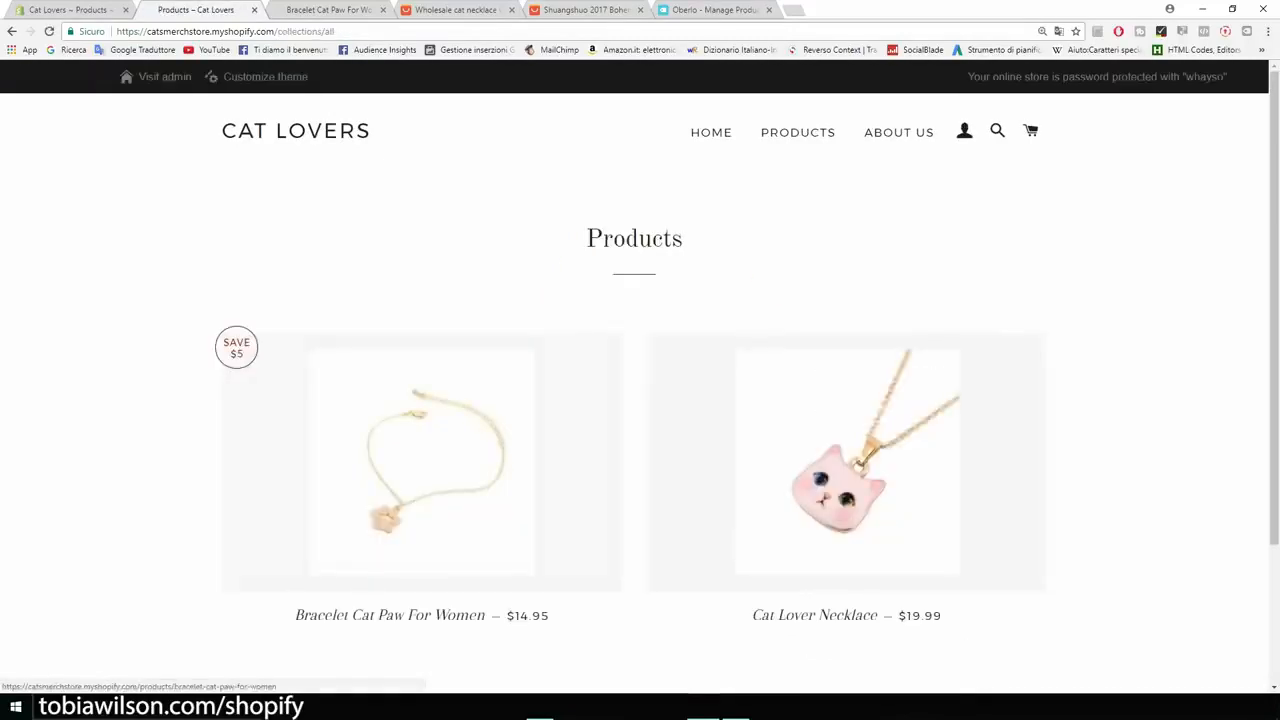
left_click(421, 462)
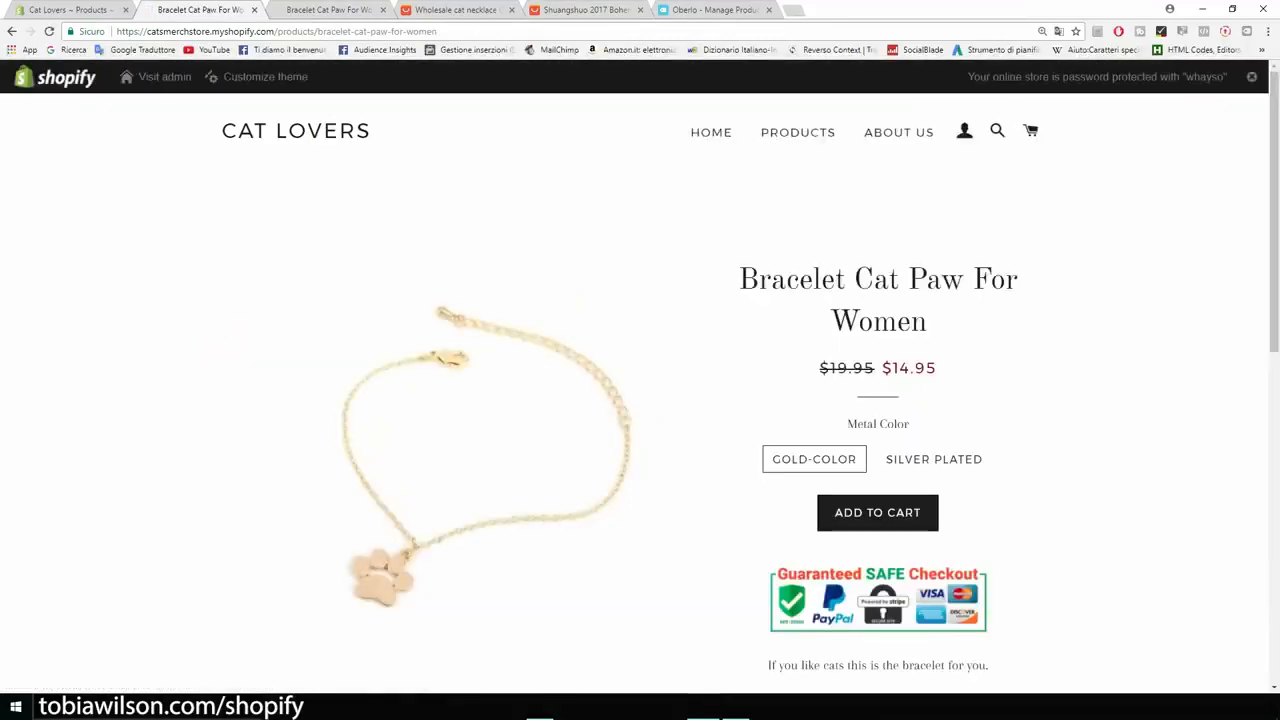
scroll(640, 400, "down", 4)
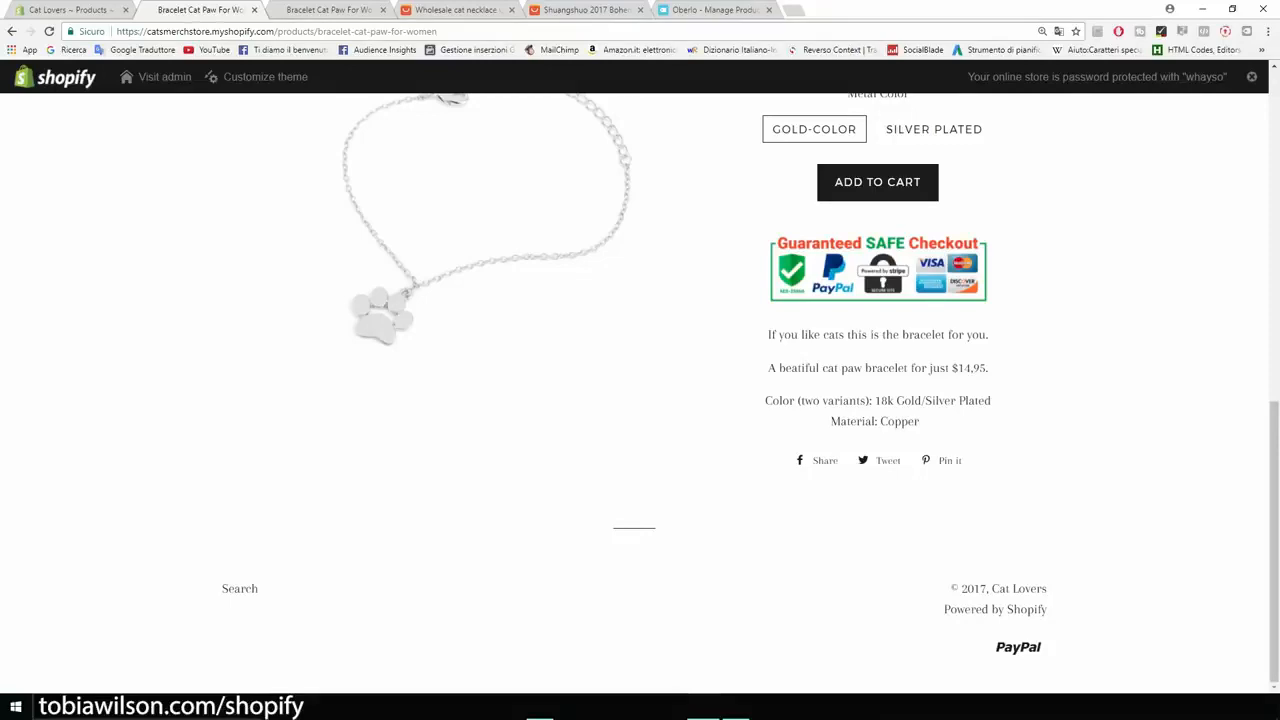
scroll(640, 390, "up", 5)
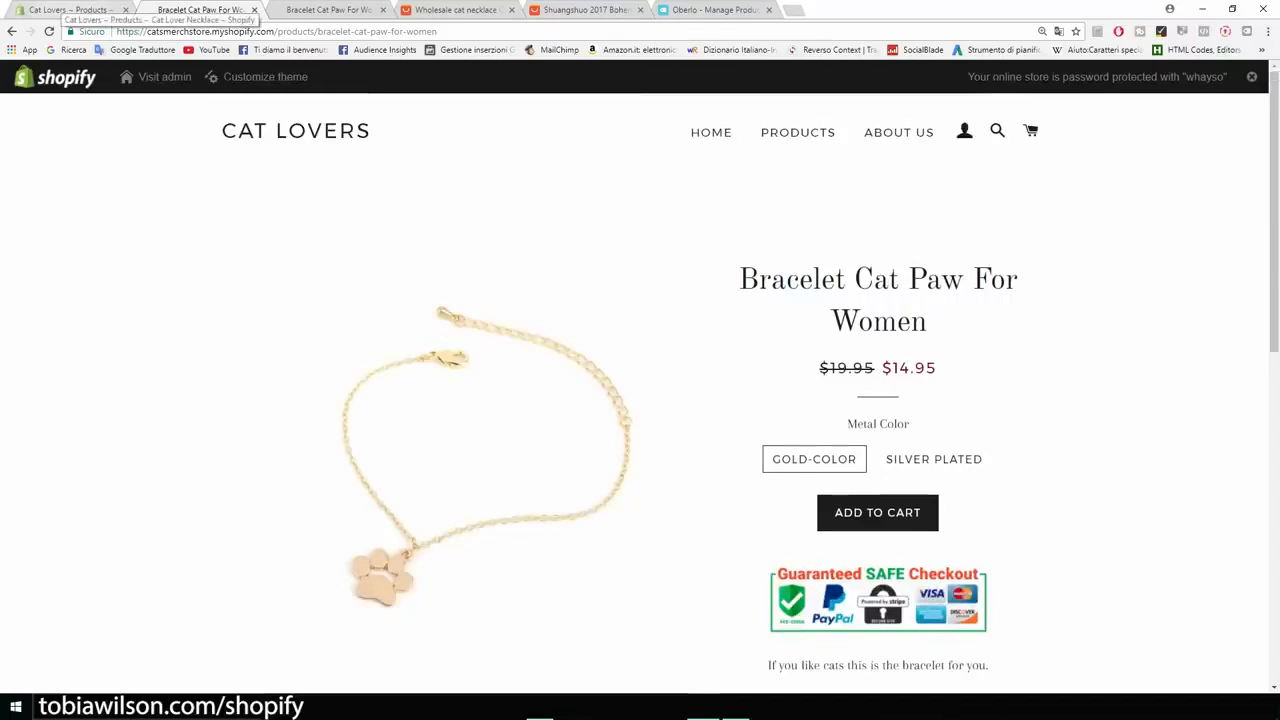
Step: Return to the Shopify admin and open the installed Personalized Recommendations app
left_click(68, 9)
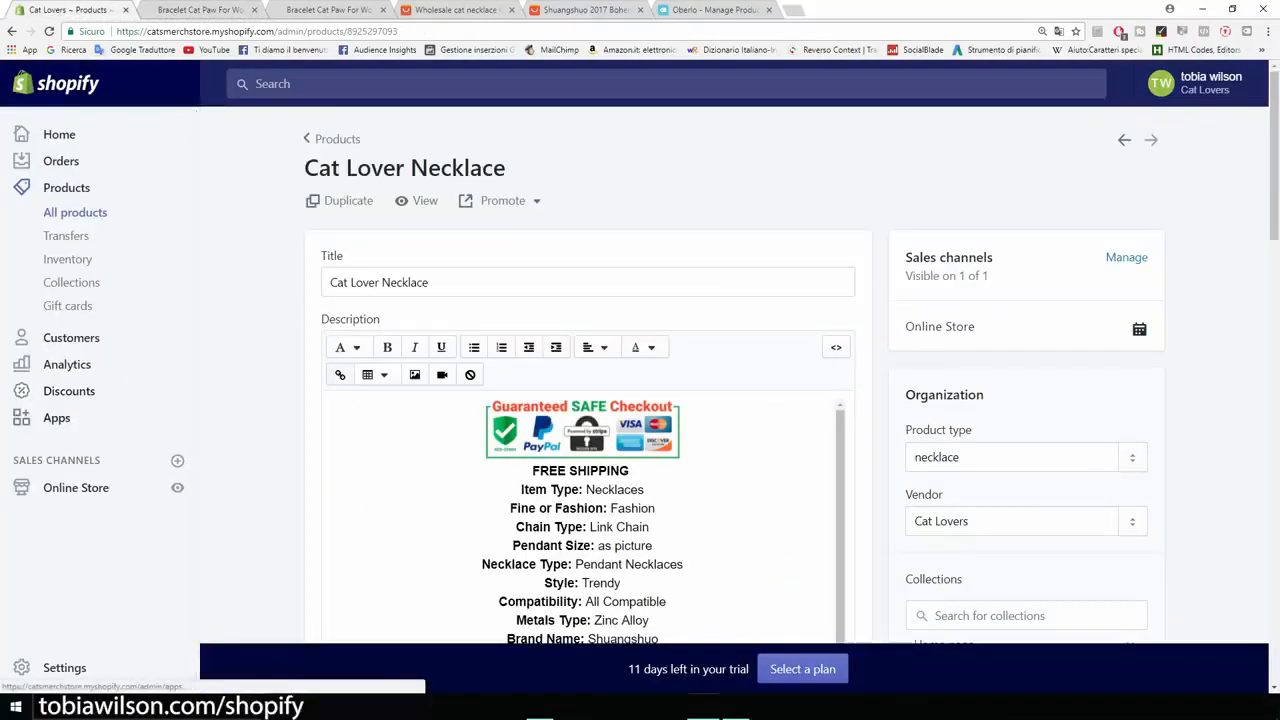
left_click(22, 417)
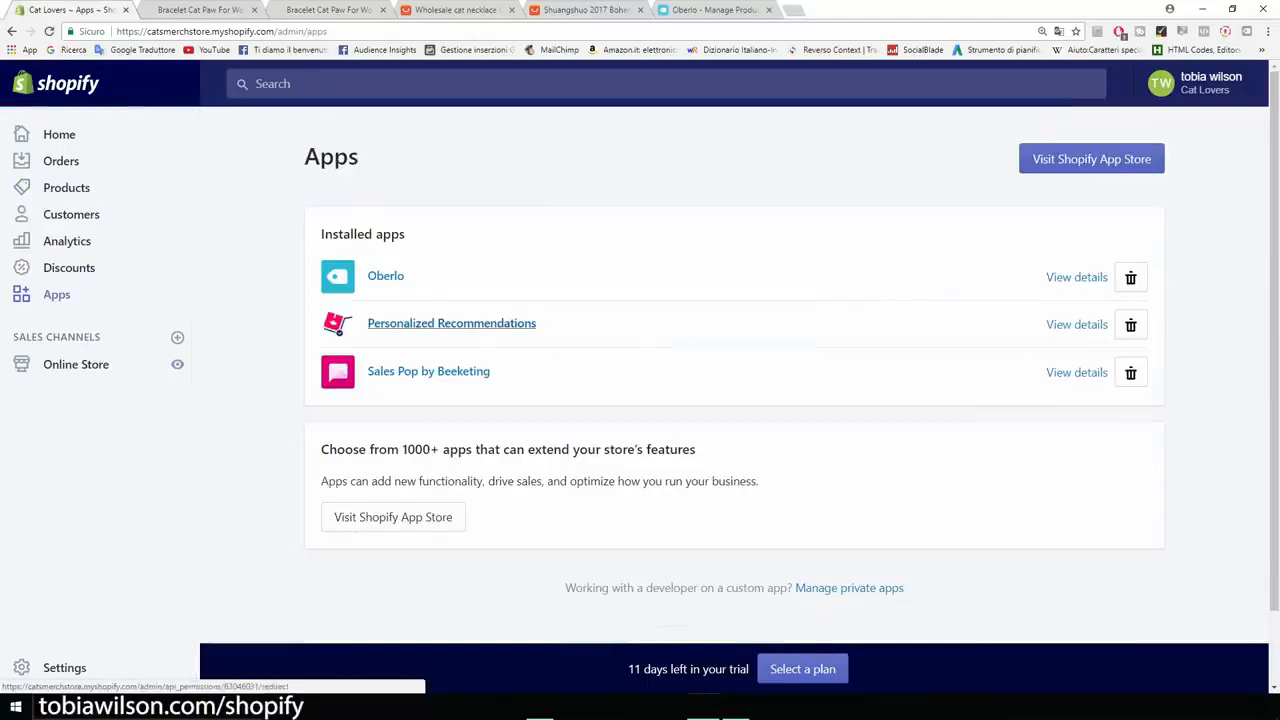
left_click(451, 323)
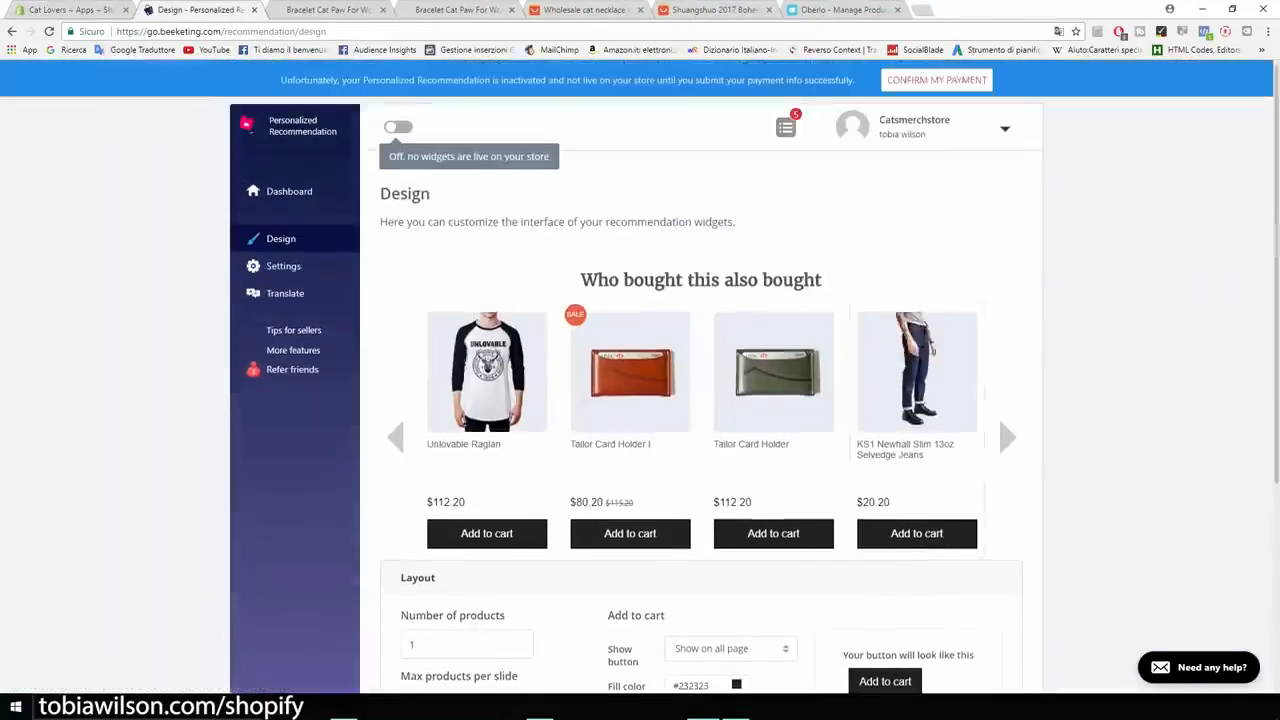
Step: Expand the recommendation widget's Layout settings and review the product number and Add to cart button options
scroll(700, 400, "down", 3)
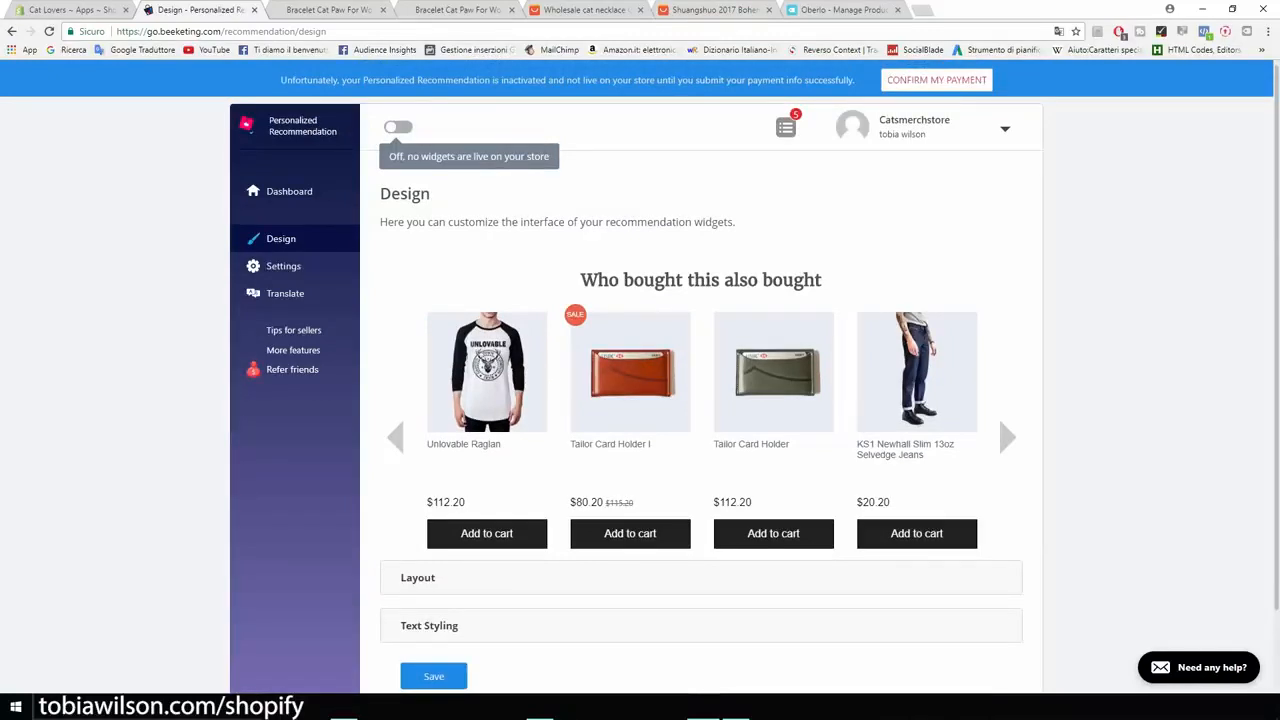
scroll(418, 487, "down", 1)
left_click(418, 487)
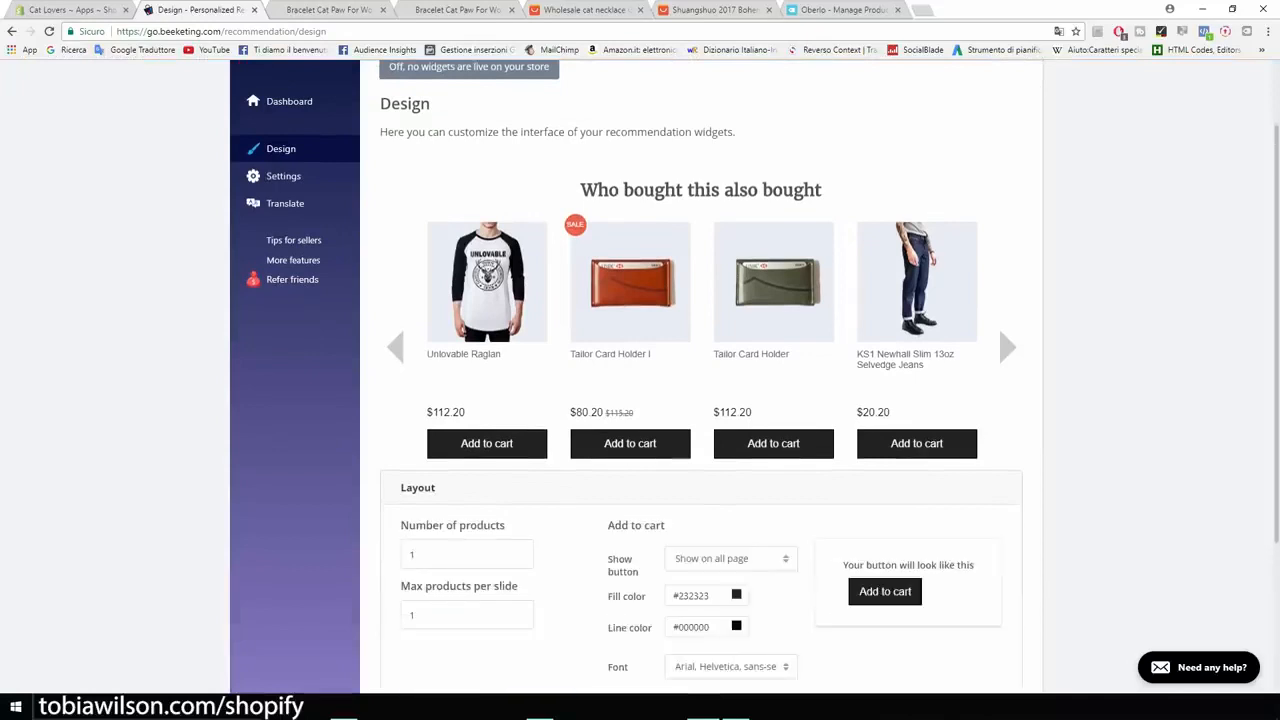
left_click(731, 558)
scroll(731, 558, "down", 2)
scroll(700, 400, "up", 3)
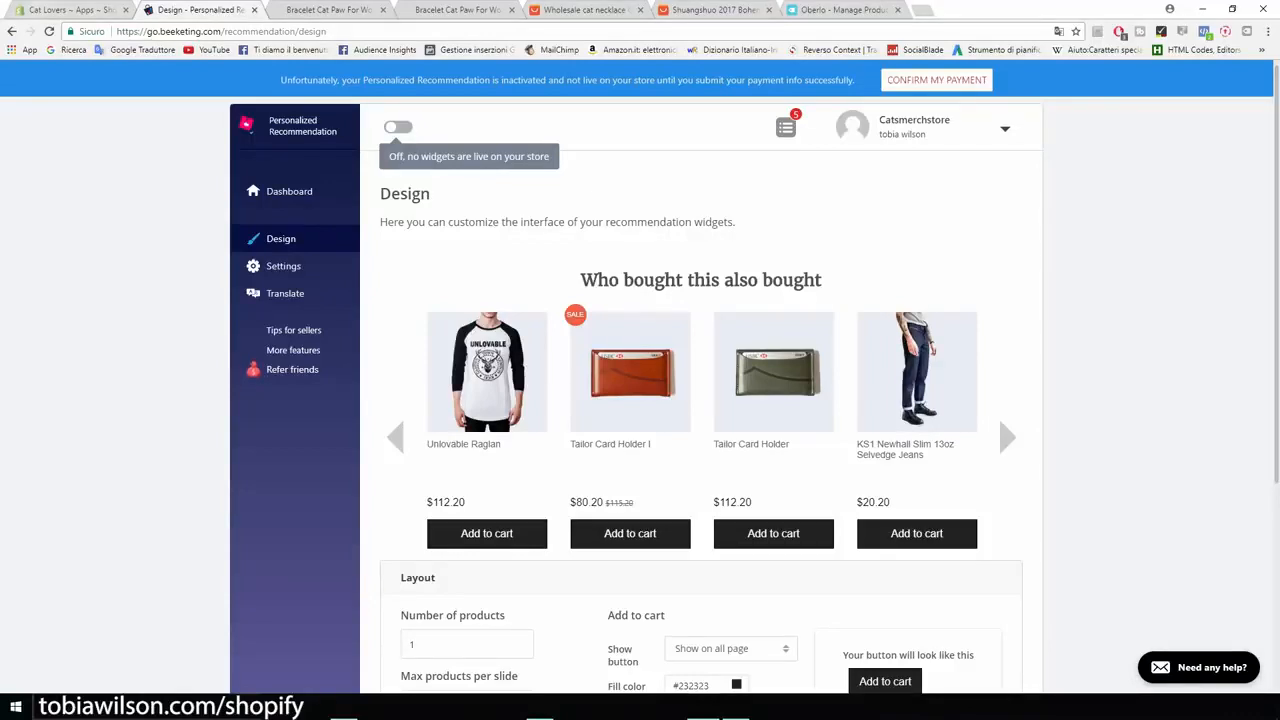
Step: Go from the admin's apps to the Shopify App Store, search for "product up" and open the Product Upsell listing
left_click(62, 10)
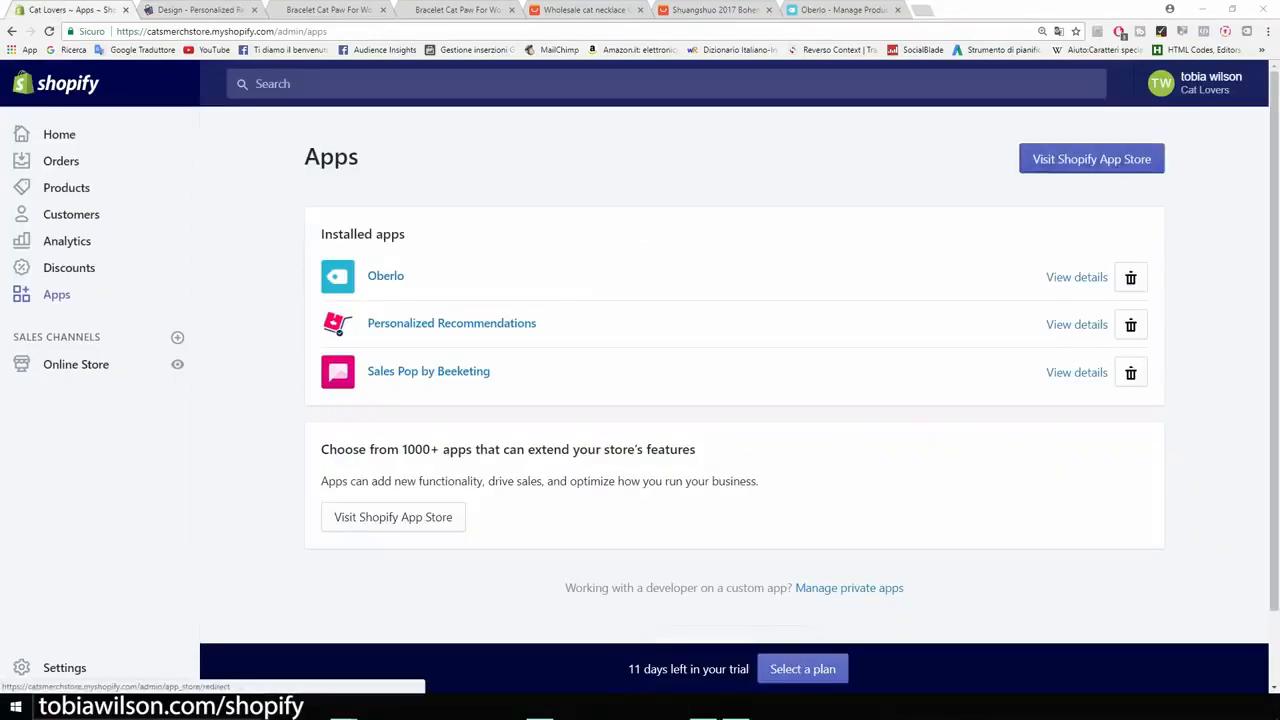
left_click(1092, 159)
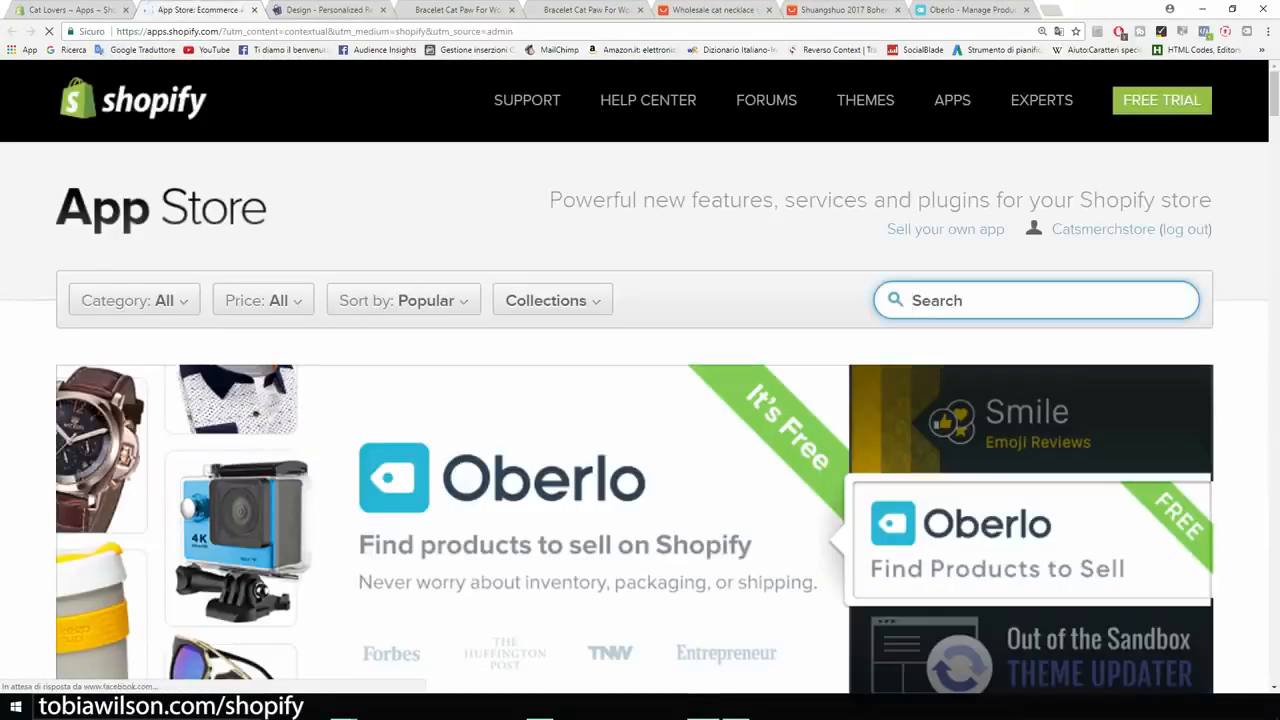
type("product up")
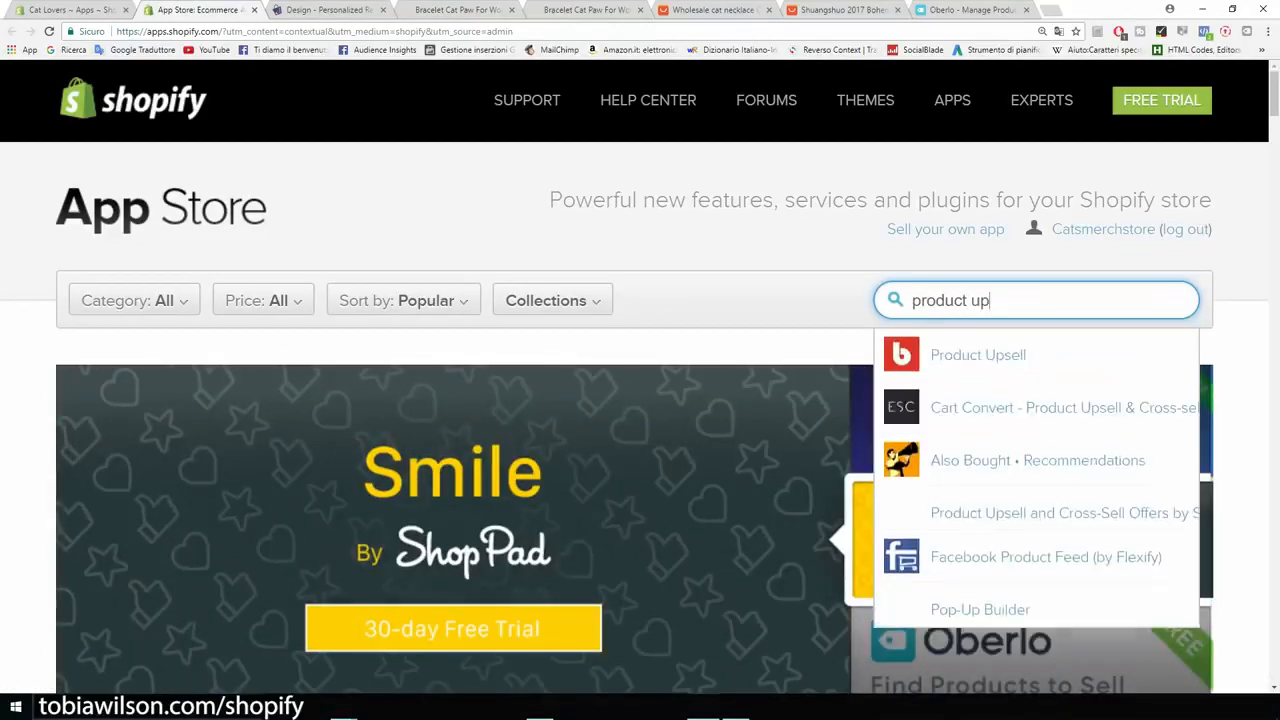
left_click(980, 357)
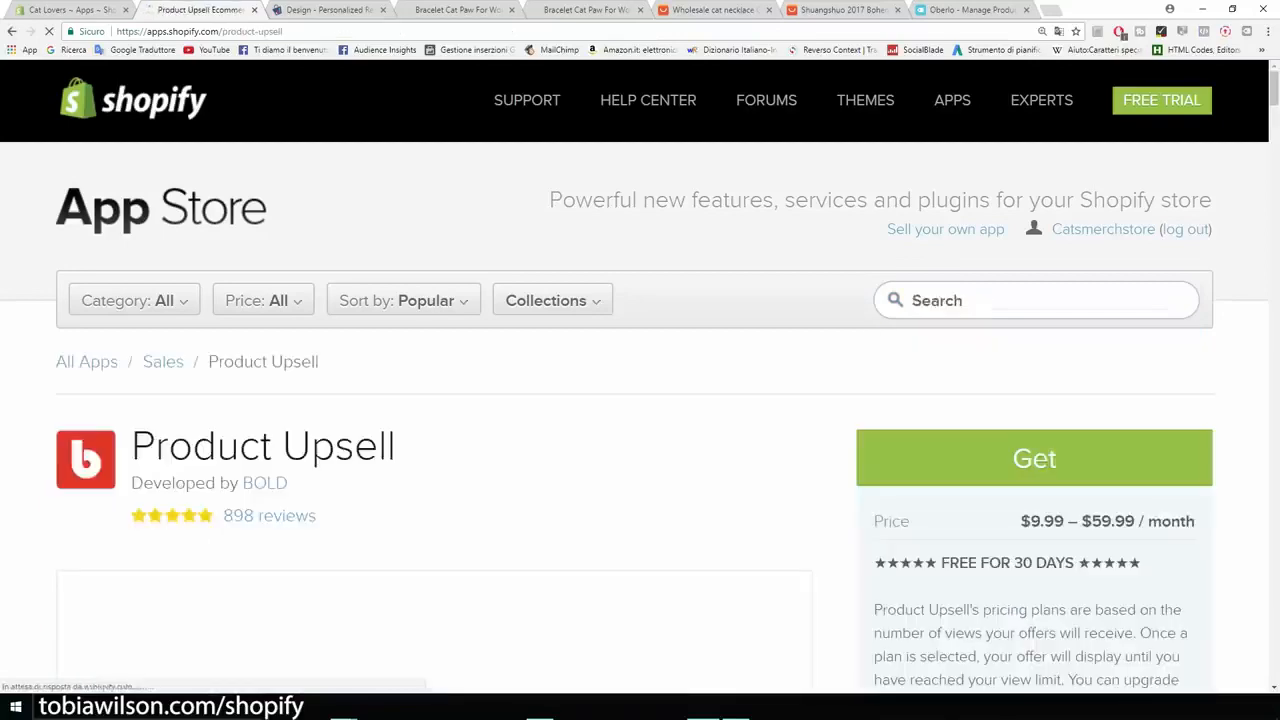
Step: Watch the Product Upsell demo video in full screen from 1:13 to the SD card offer at 1:16, and exit full screen
scroll(269, 249, "down", 3)
scroll(435, 450, "down", 1)
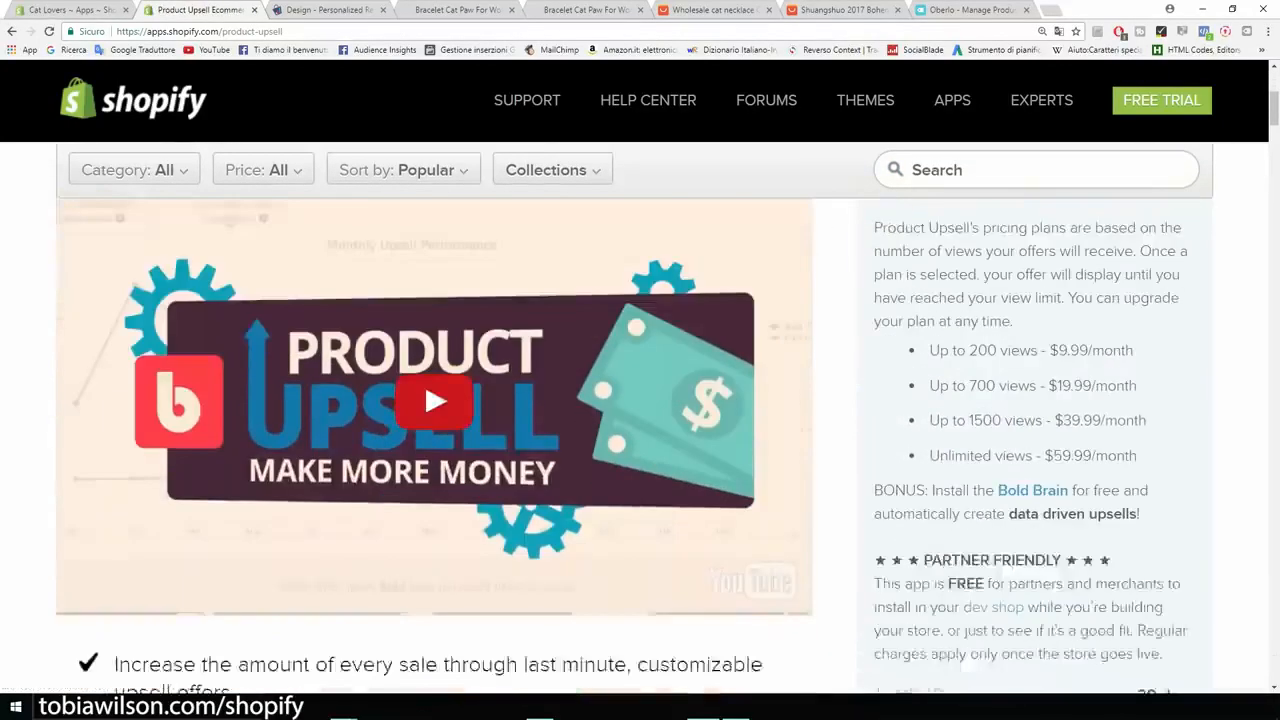
left_click(435, 450)
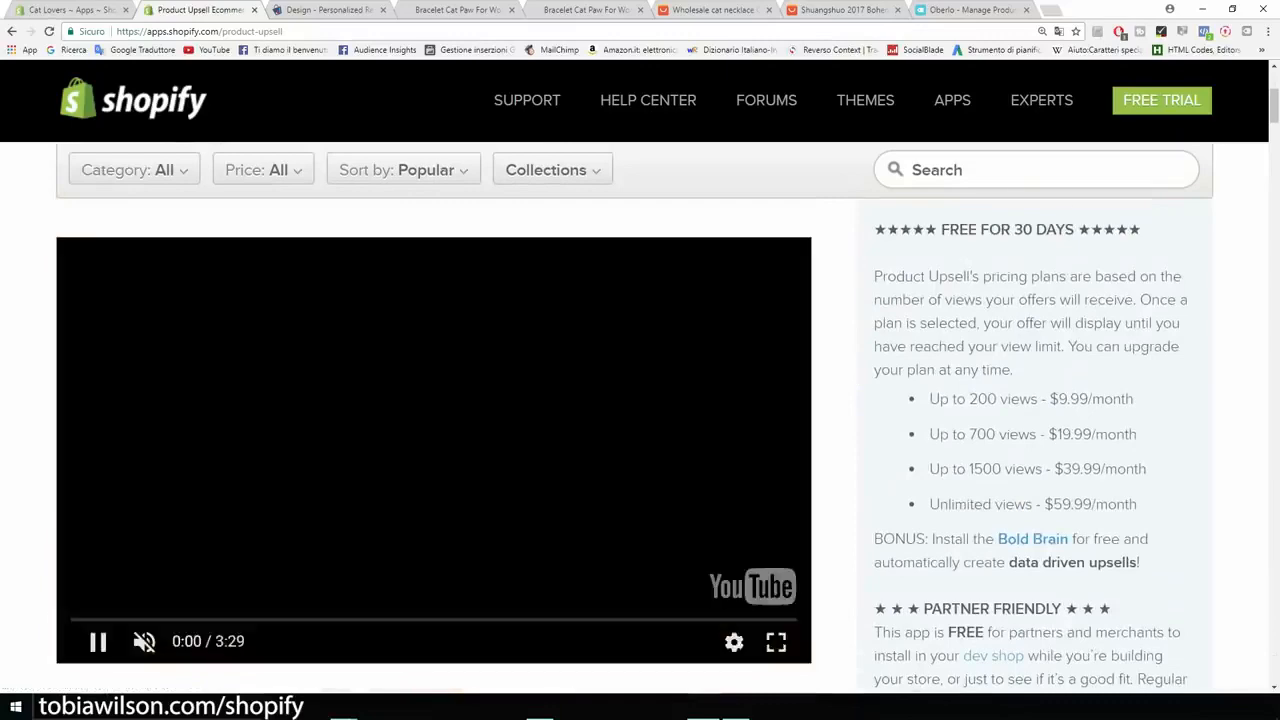
left_click(144, 641)
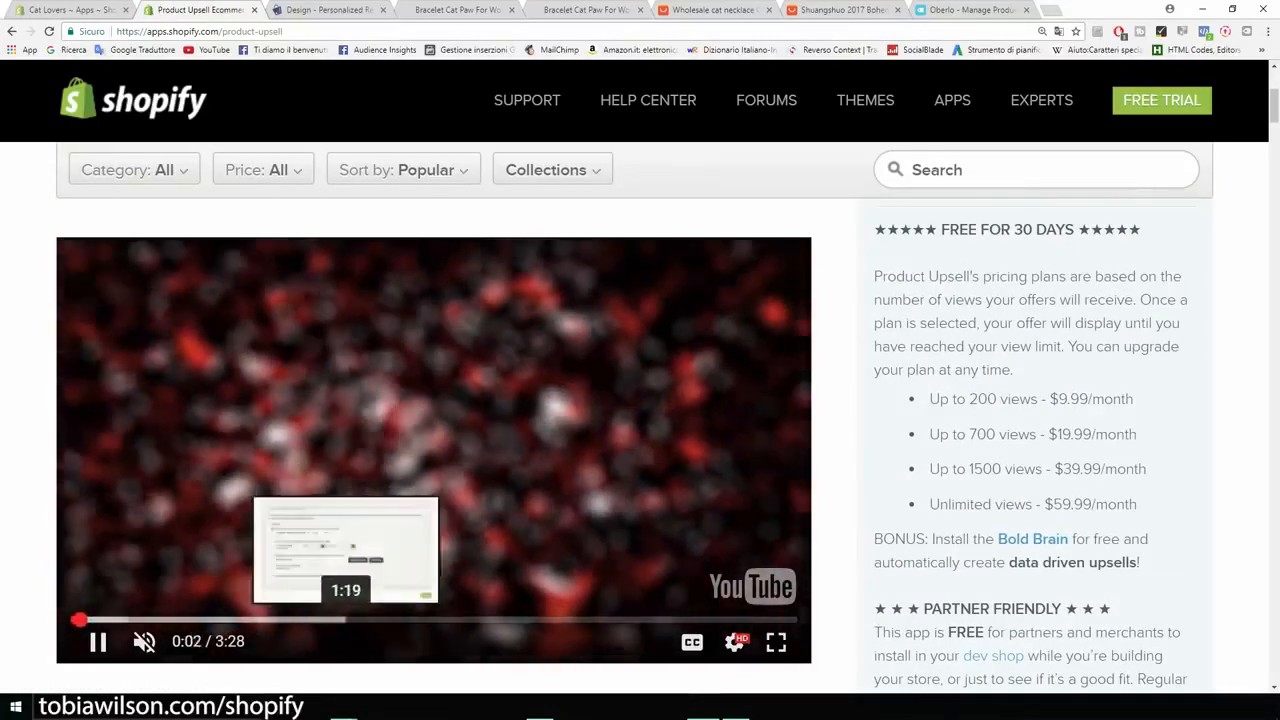
left_click(327, 620)
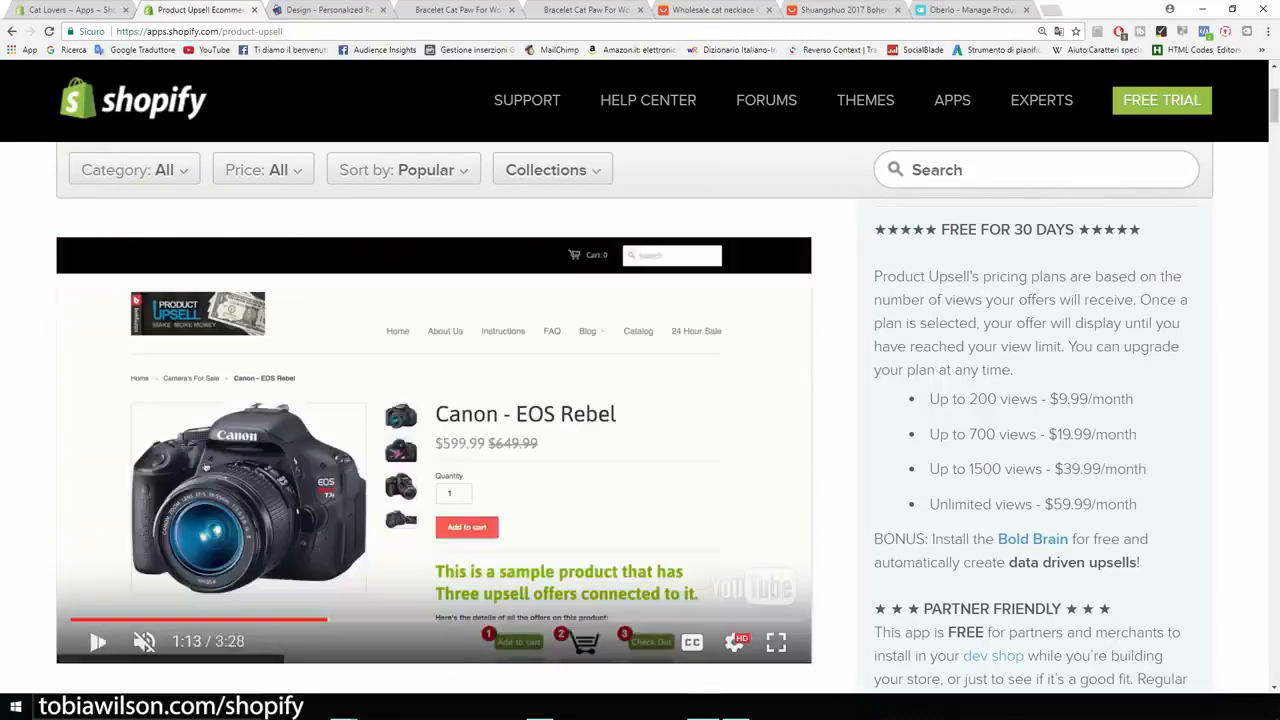
left_click(776, 642)
left_click(706, 489)
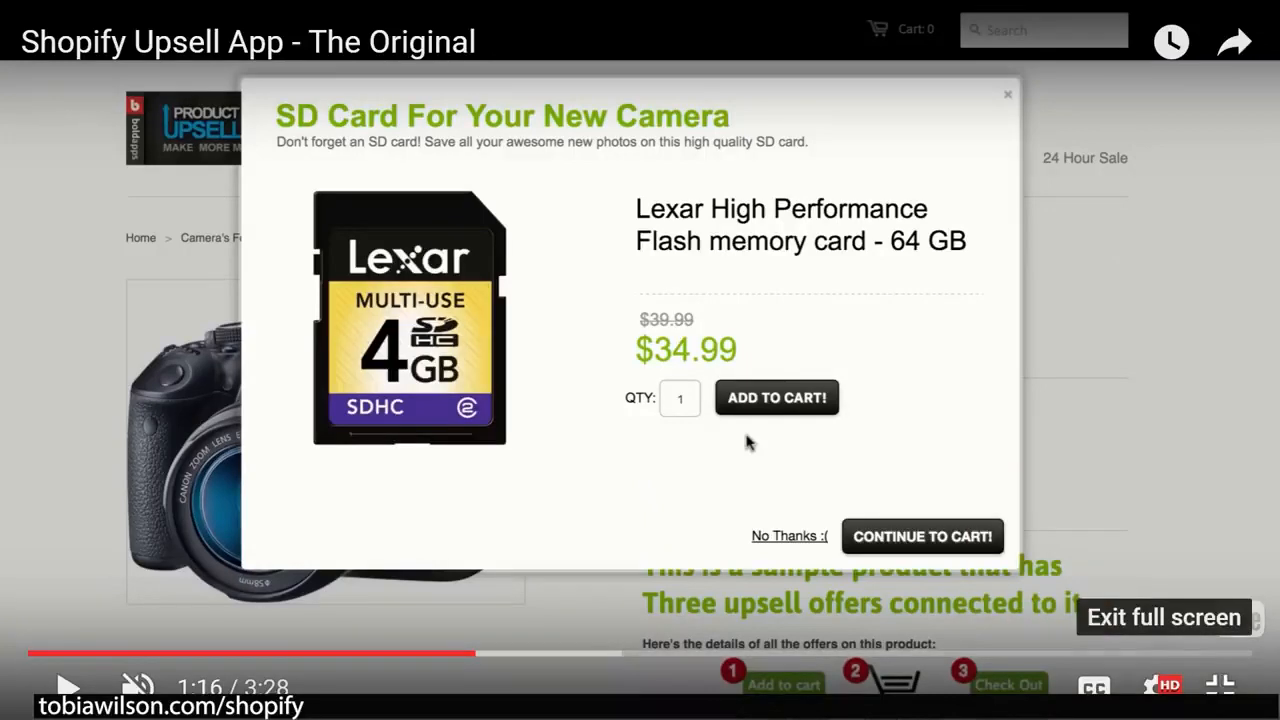
key("Escape")
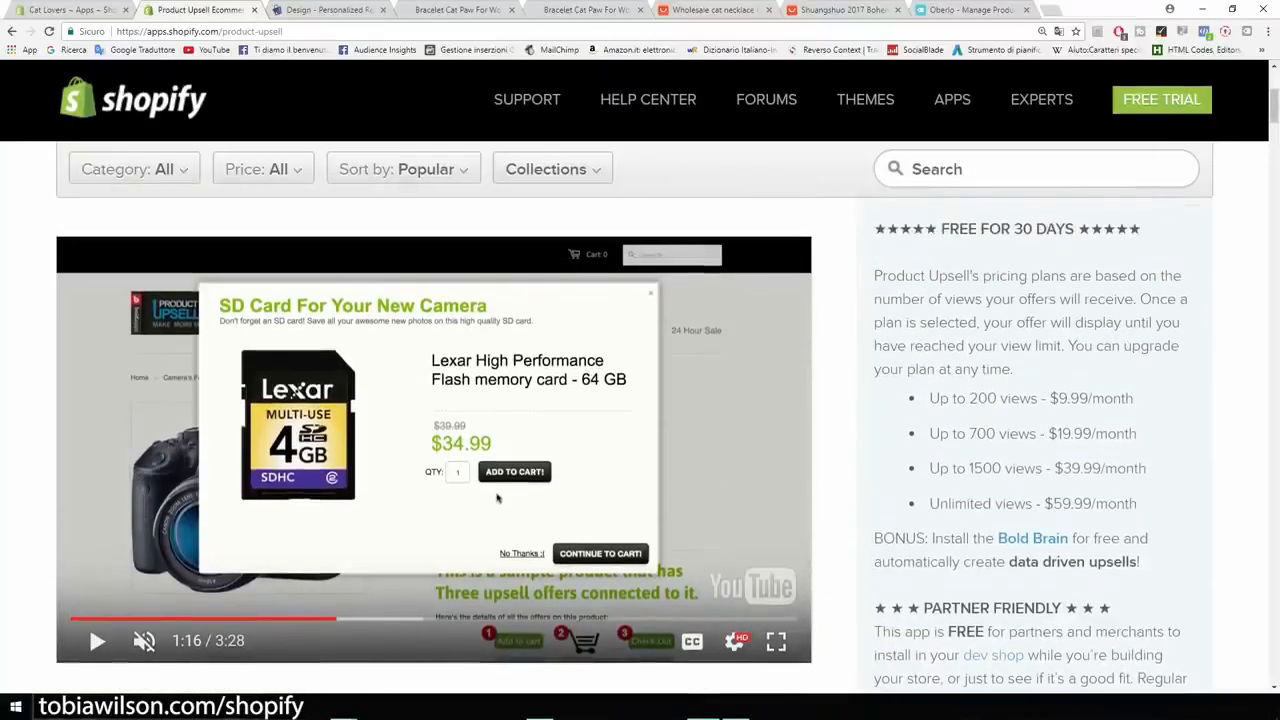
Step: Examine Product Upsell's view-based monthly pricing plans, free trial terms and feature list
left_click_drag(930, 398, 1038, 398)
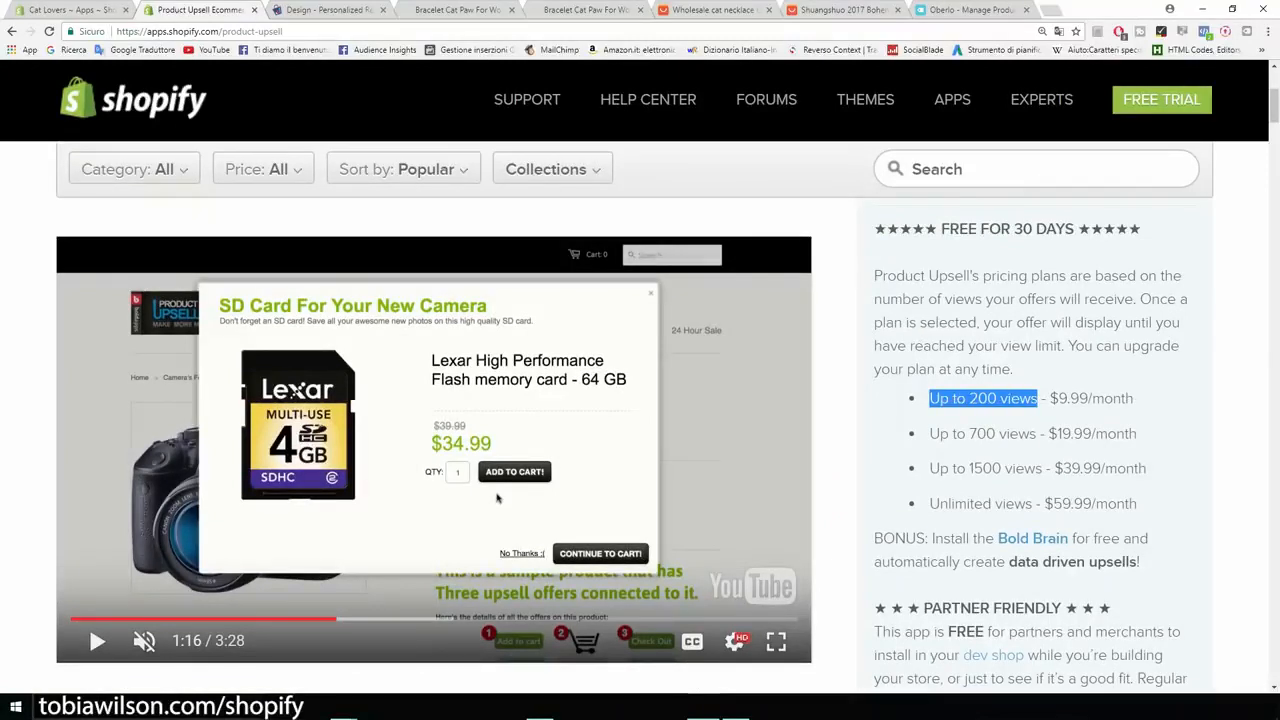
left_click(1038, 400)
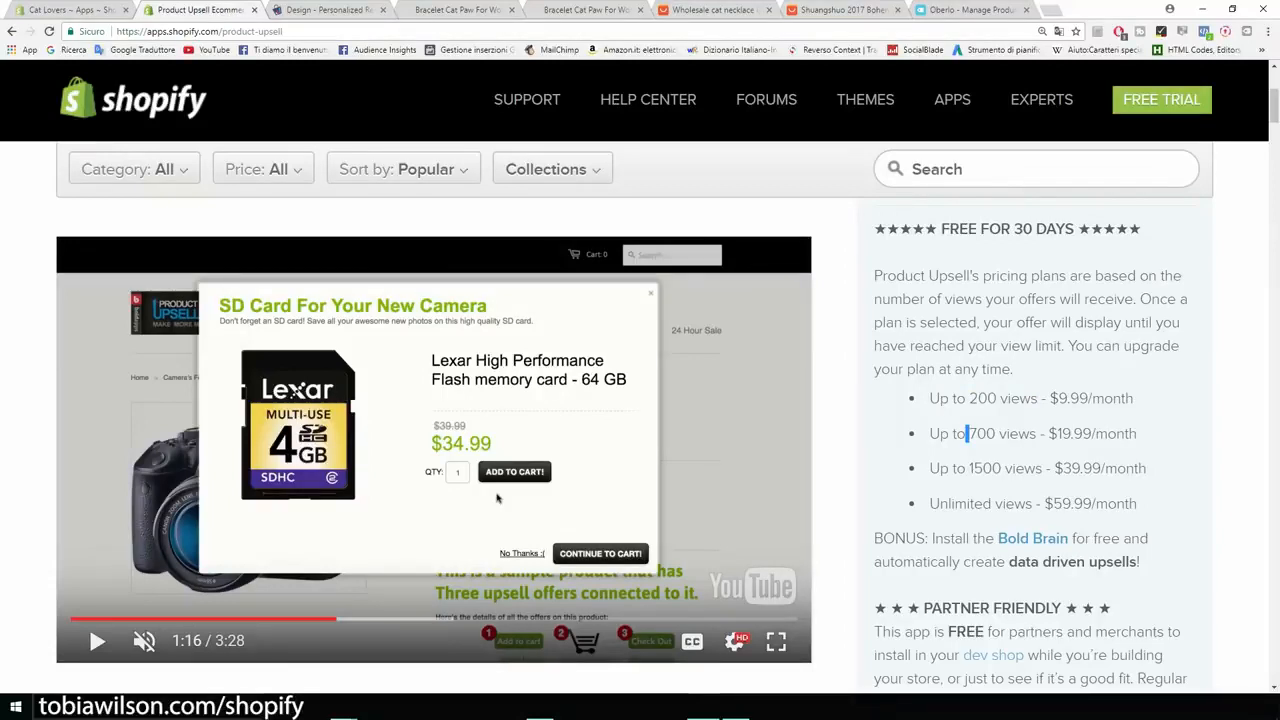
scroll(497, 497, "up", 3)
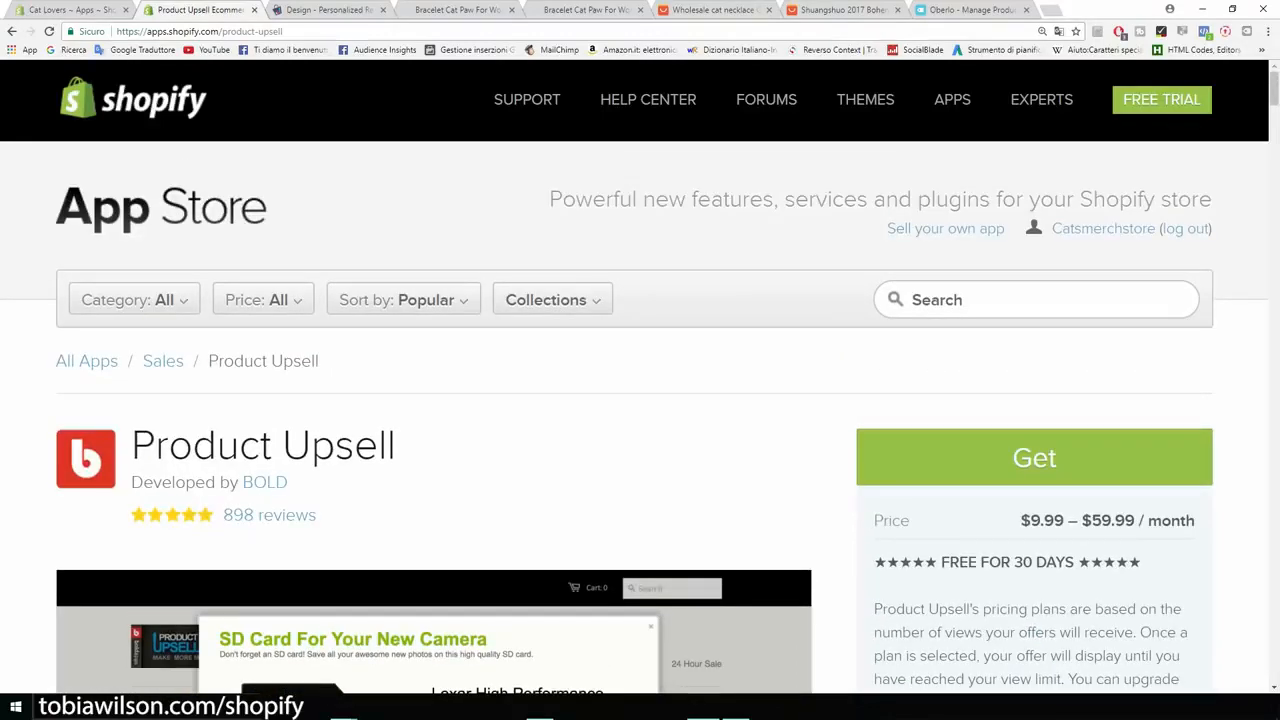
scroll(497, 481, "down", 4)
scroll(497, 481, "down", 4)
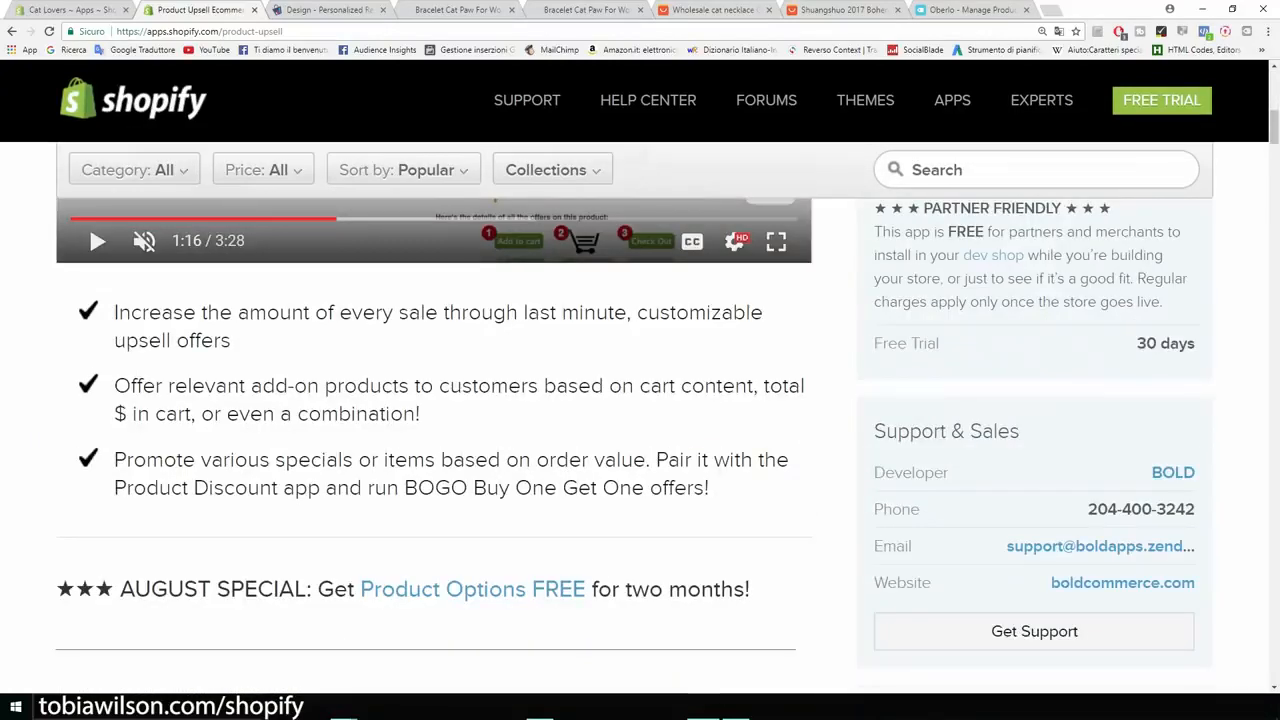
Step: Return from the Product Upsell listing to the Personalized Recommendation design page and review the widget preview and Layout settings
scroll(640, 400, "up", 8)
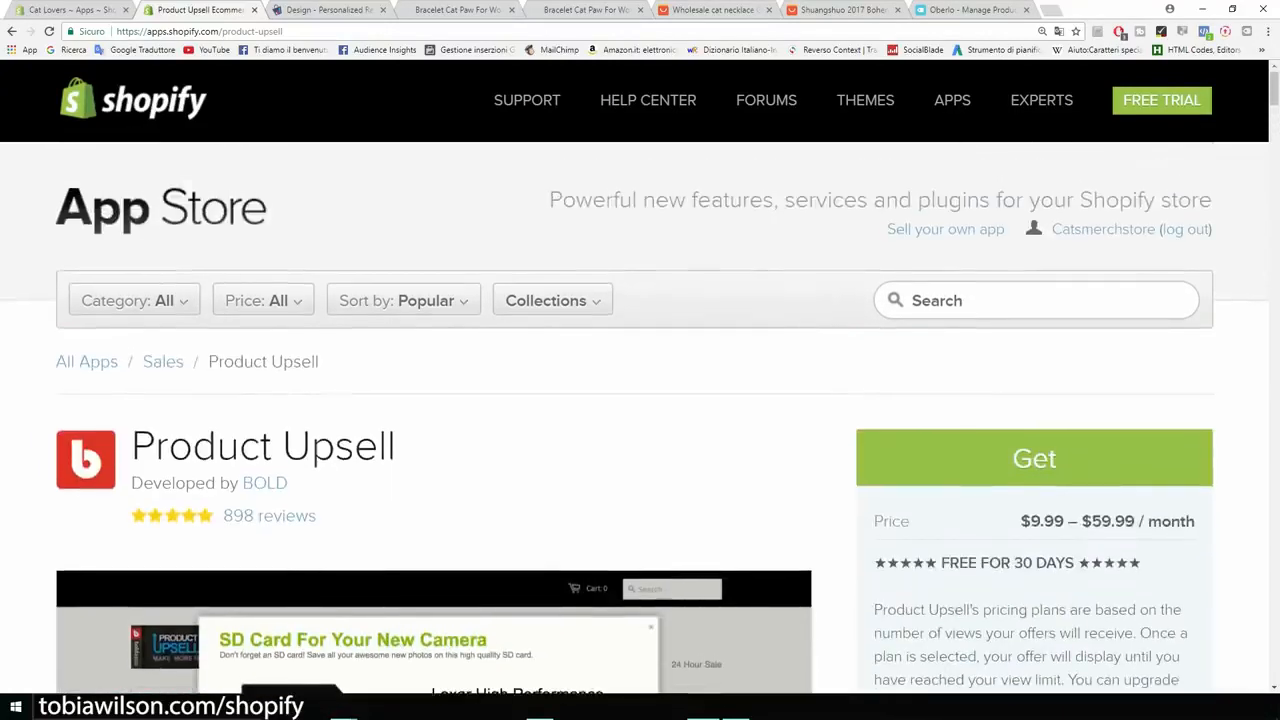
key("ctrl+Tab")
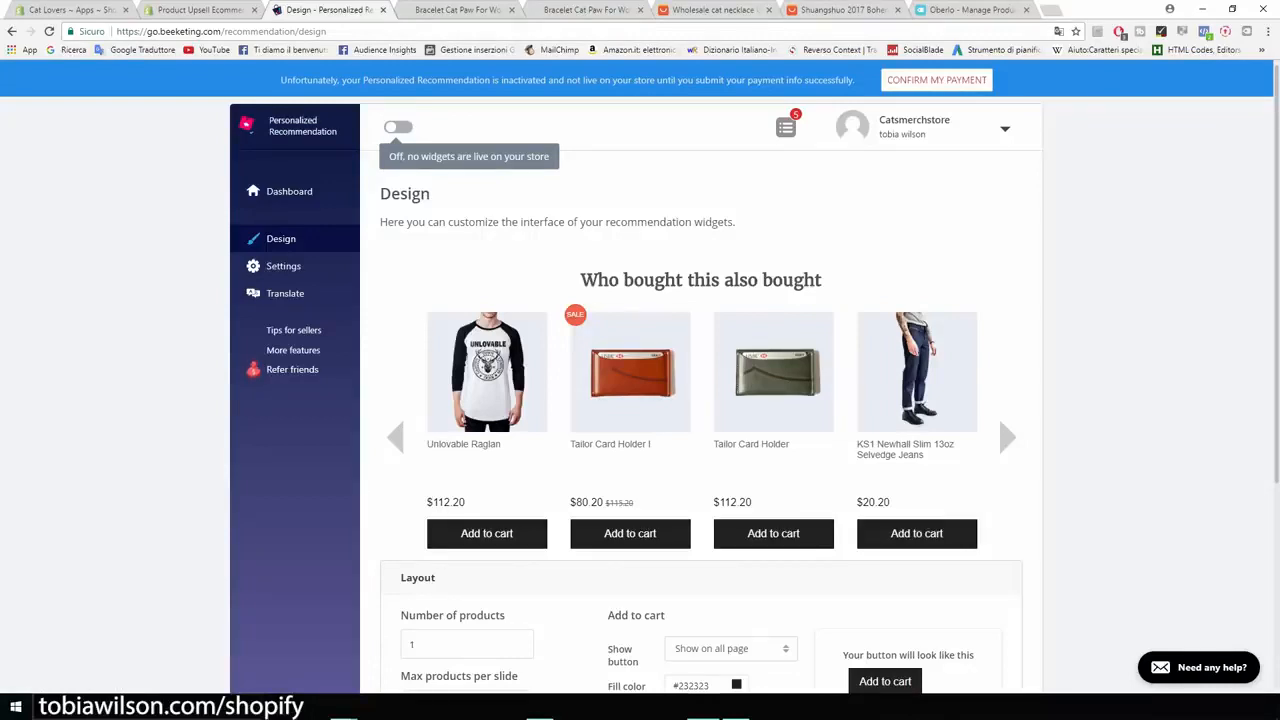
scroll(640, 400, "down", 3)
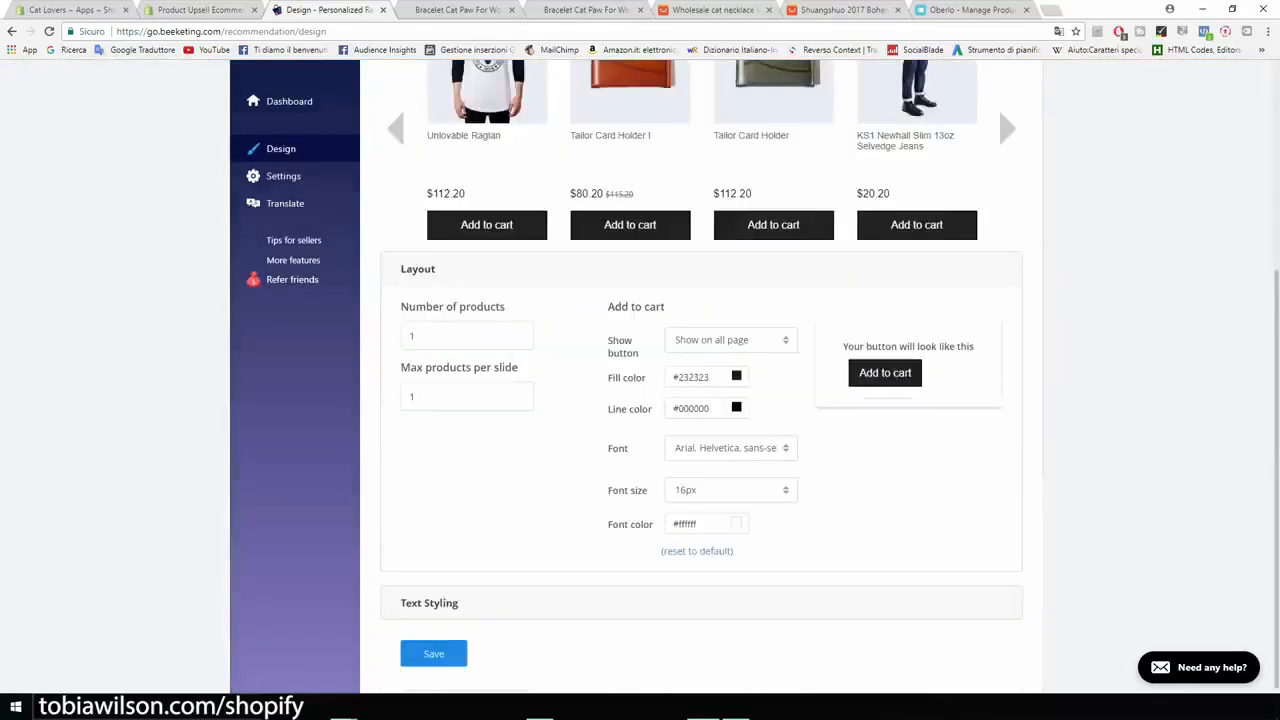
scroll(640, 400, "up", 3)
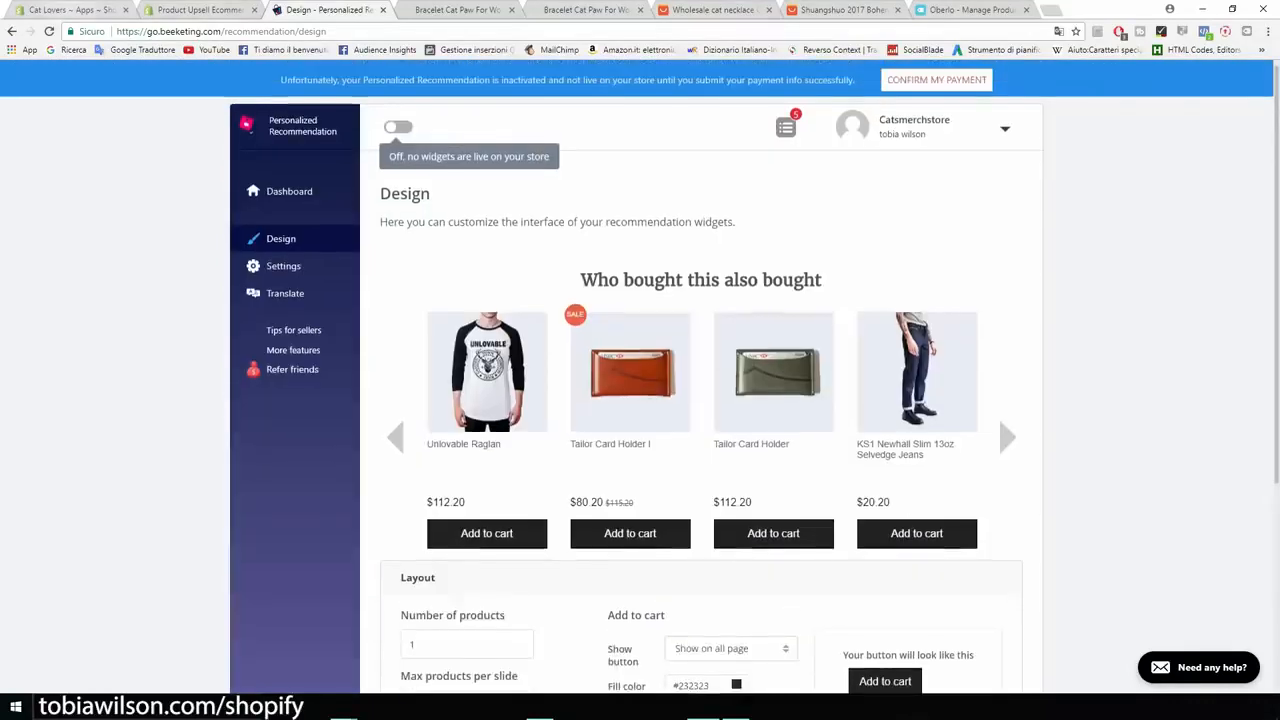
Step: Open Sales Pop by Beeketing from the store admin's installed apps and look over its Notifications page
left_click(72, 10)
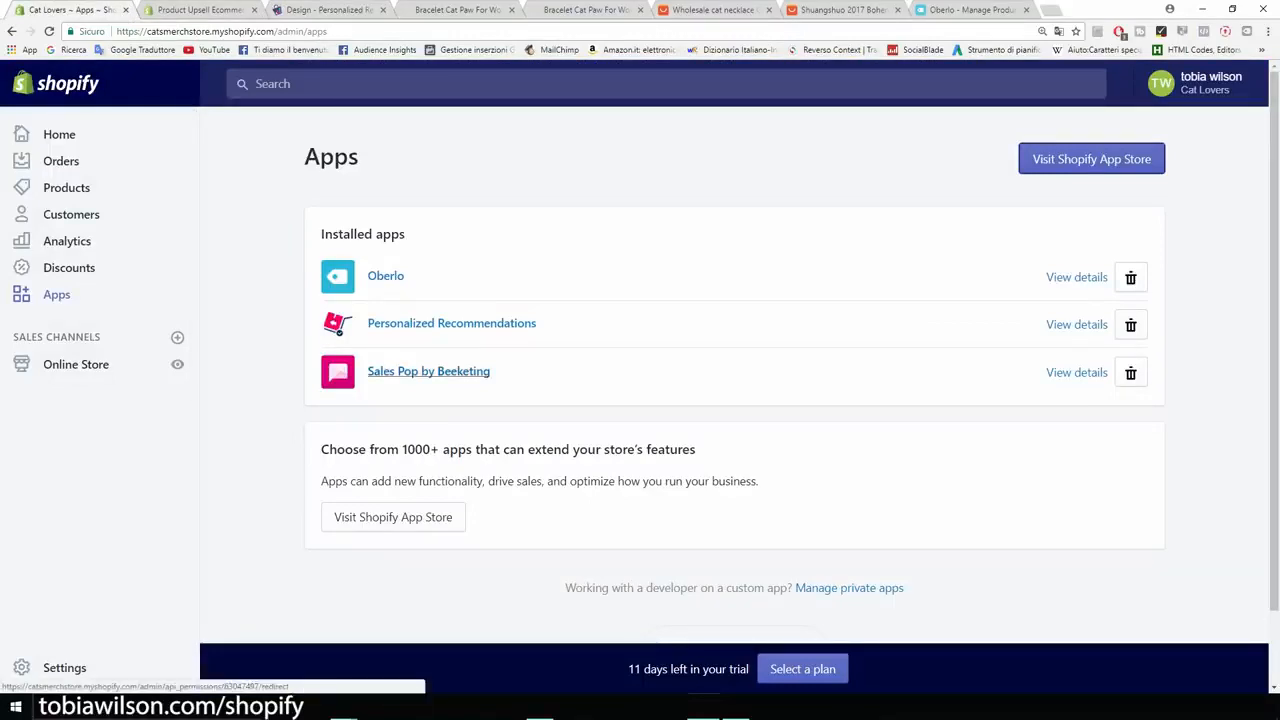
left_click(428, 371)
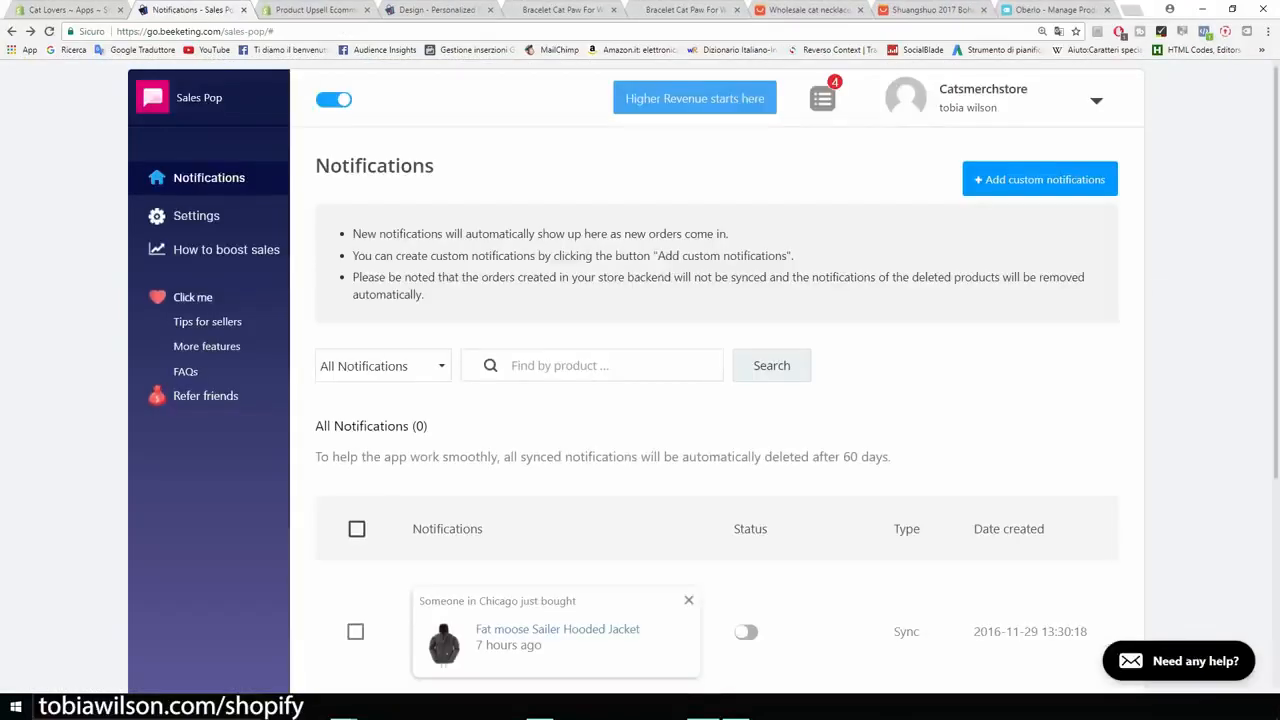
scroll(716, 380, "down", 3)
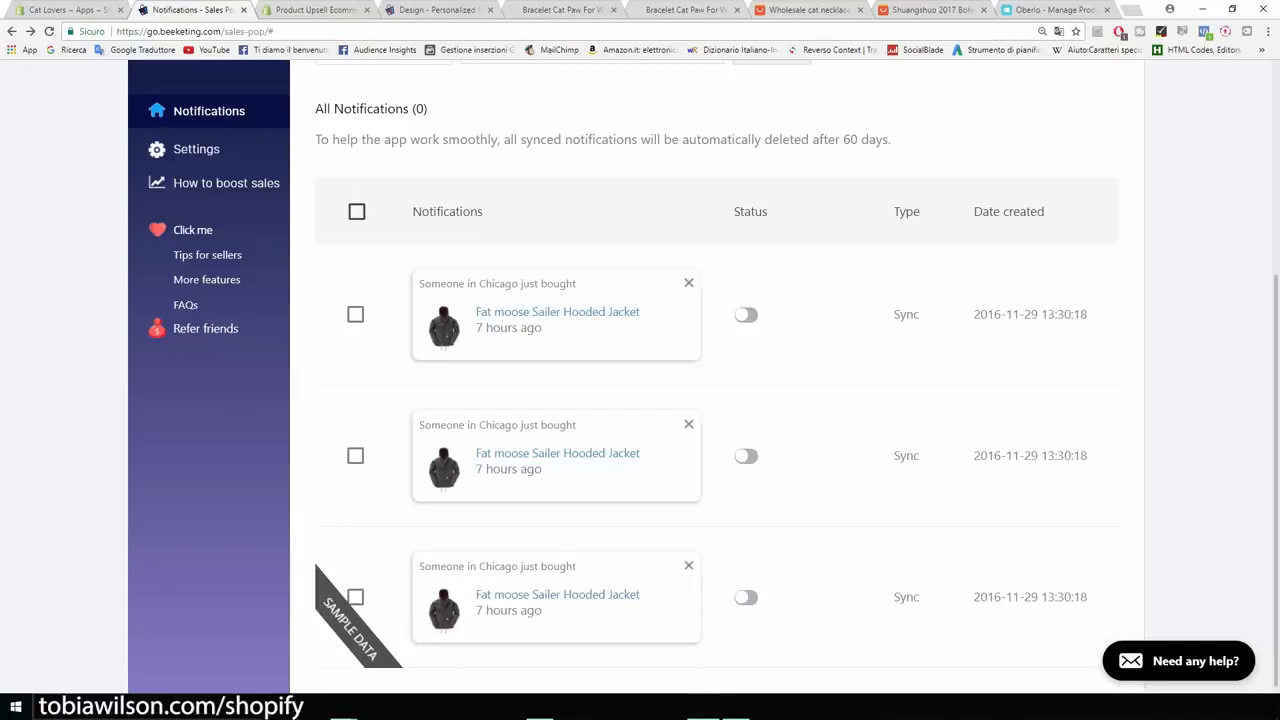
scroll(716, 376, "up", 5)
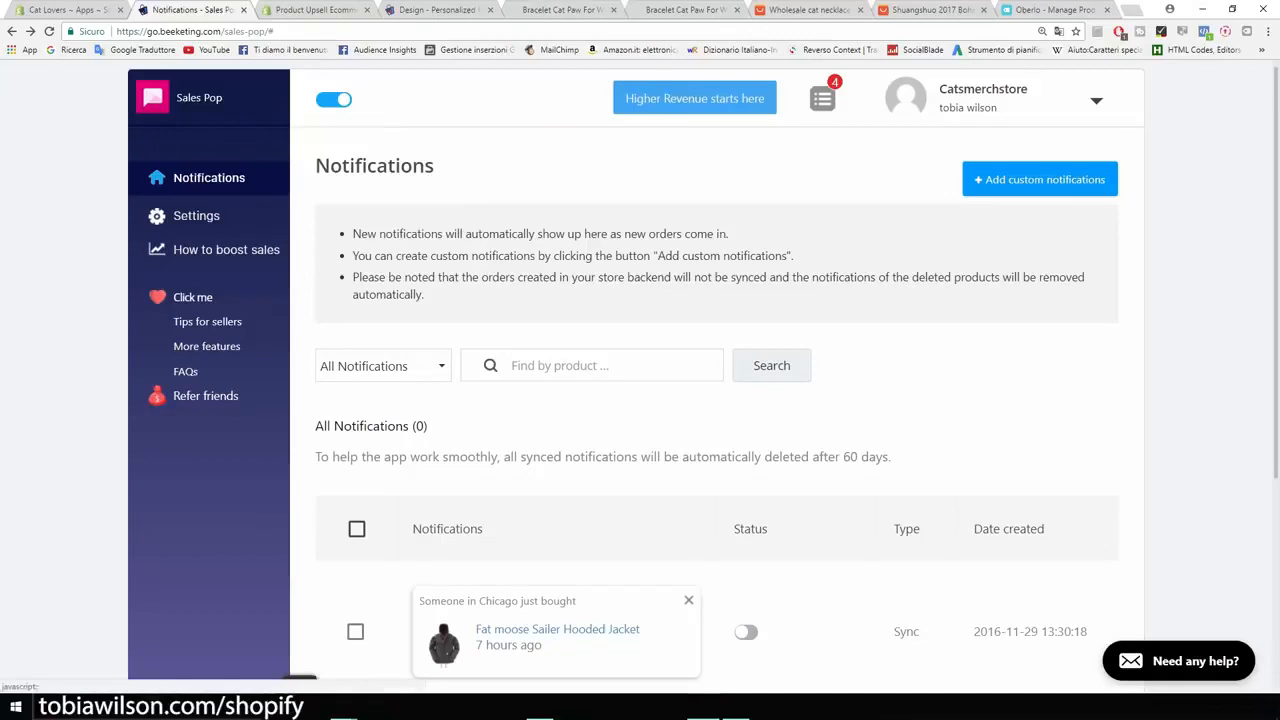
Step: Start a custom Sales Pop notification and choose Bracelet Cat Paw For Women as its product
left_click(1040, 179)
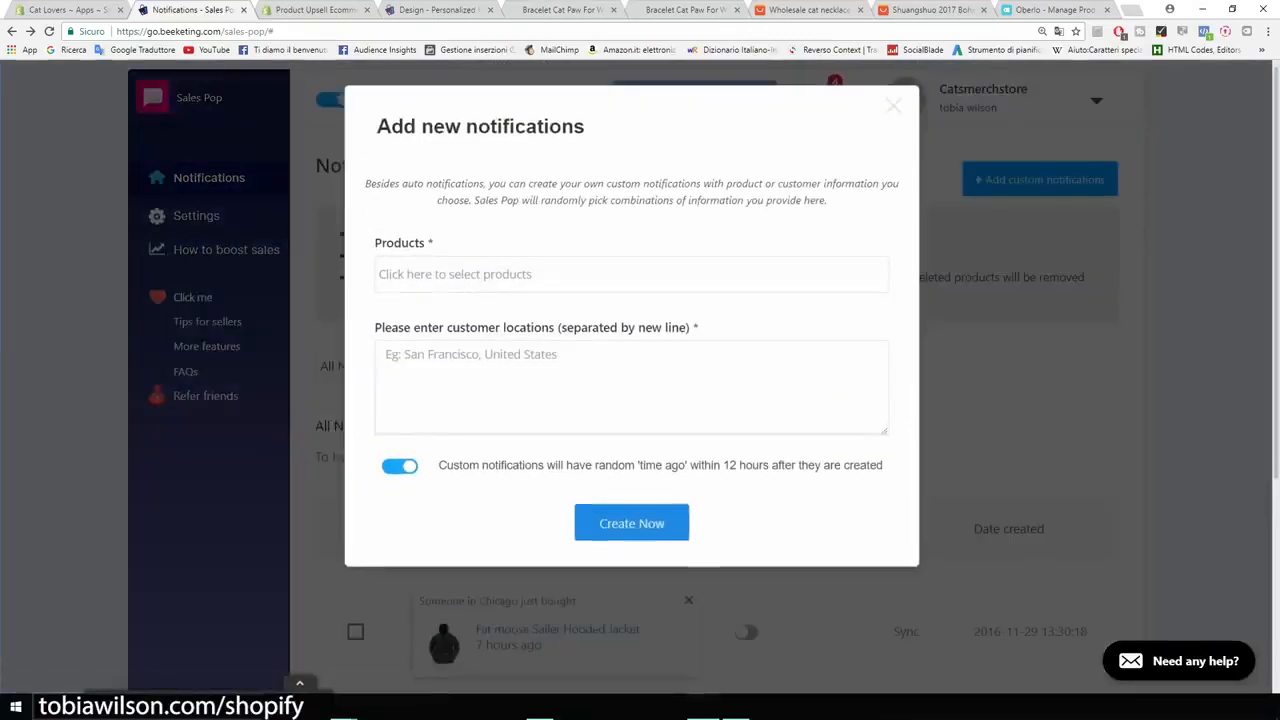
left_click(631, 274)
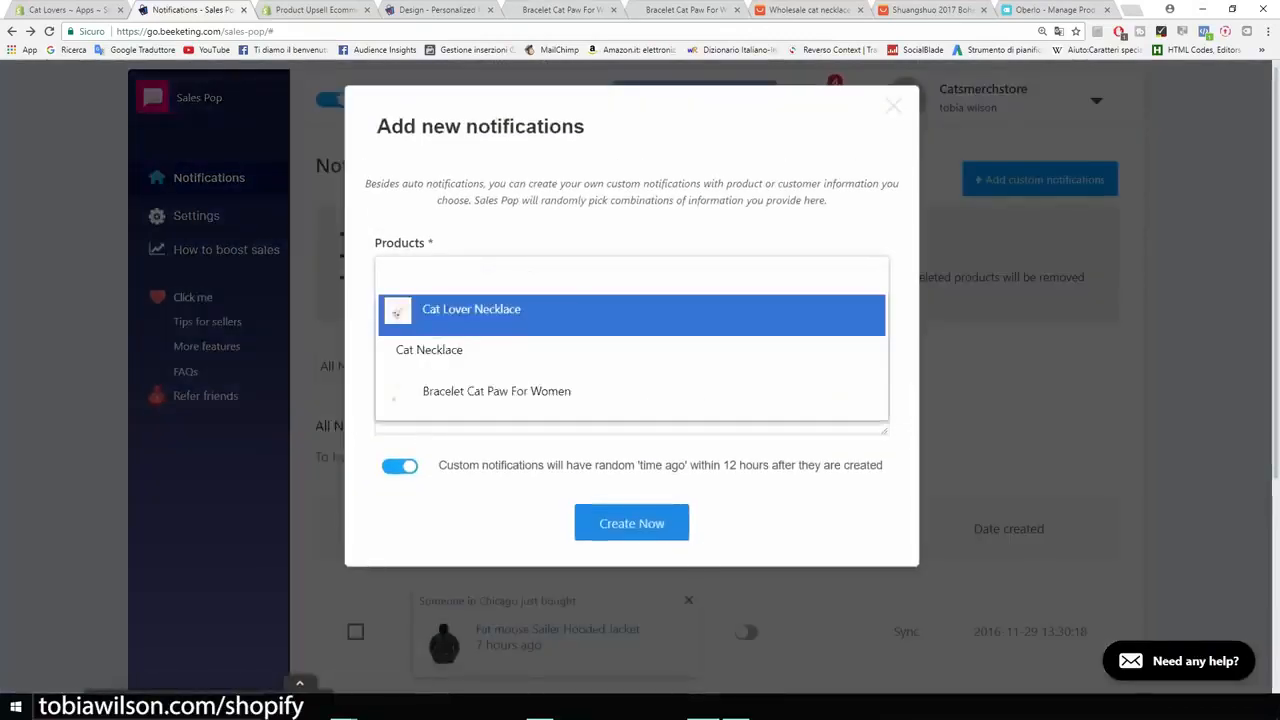
key("Return")
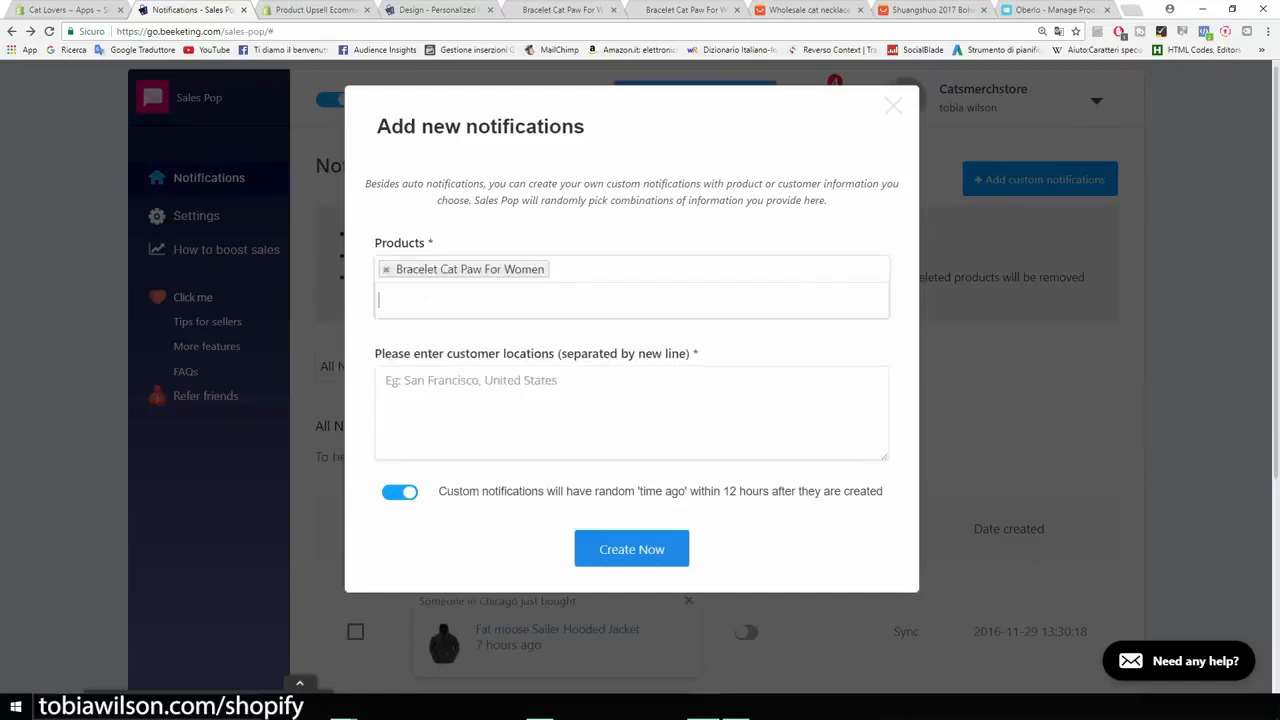
Step: Enter San Francisco, New York and Cleveland as customer locations on separate lines and create the notifications
left_click(545, 393)
type("San ")
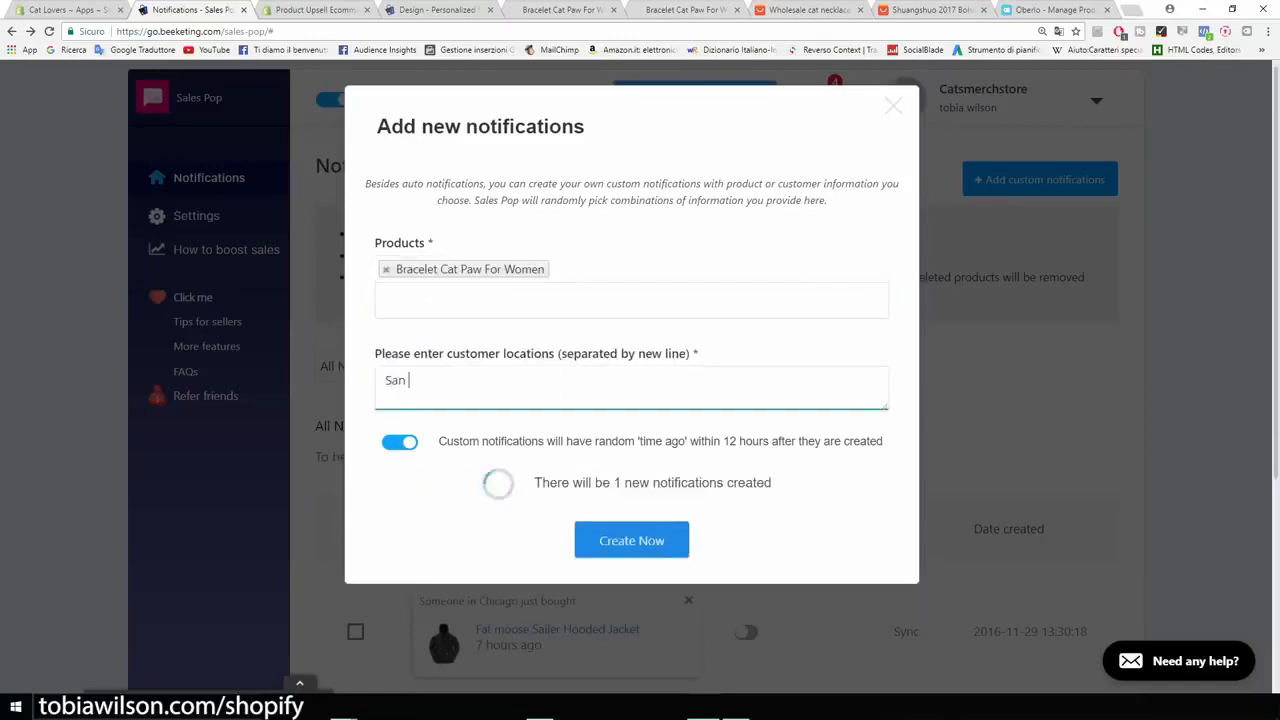
type("Fra")
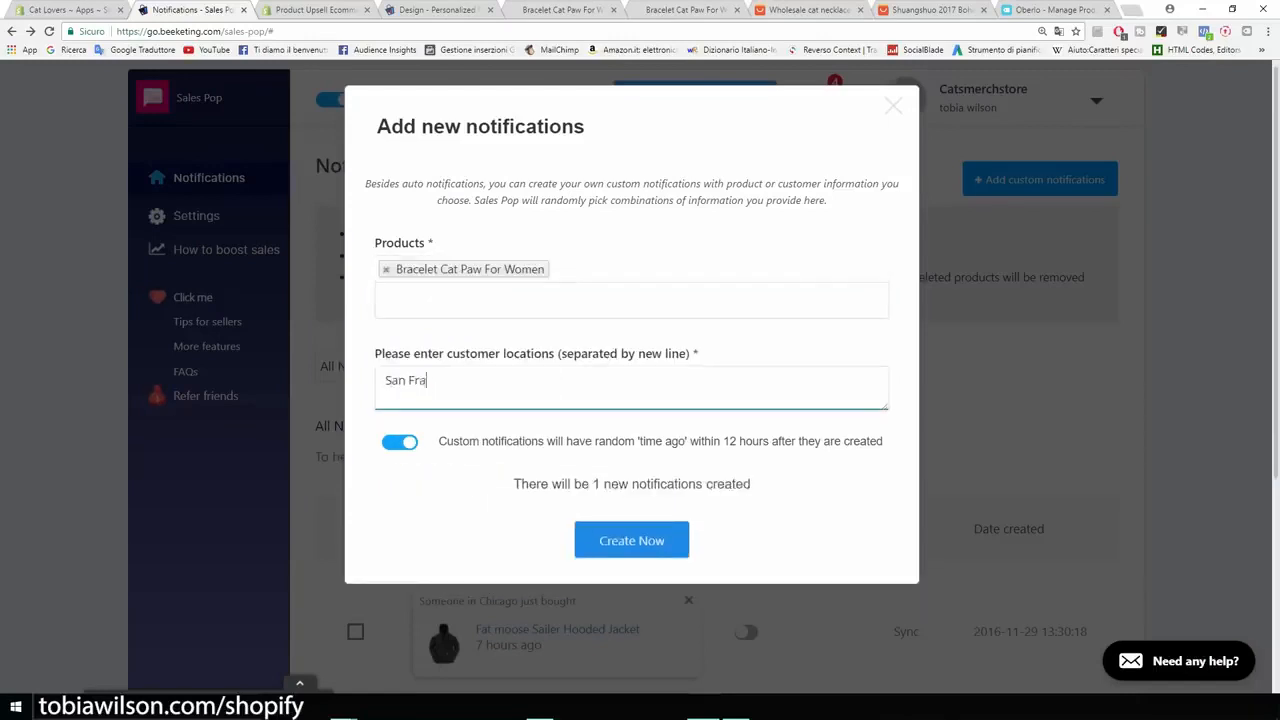
type("ncisco")
key("Return")
type("New York")
key("Return")
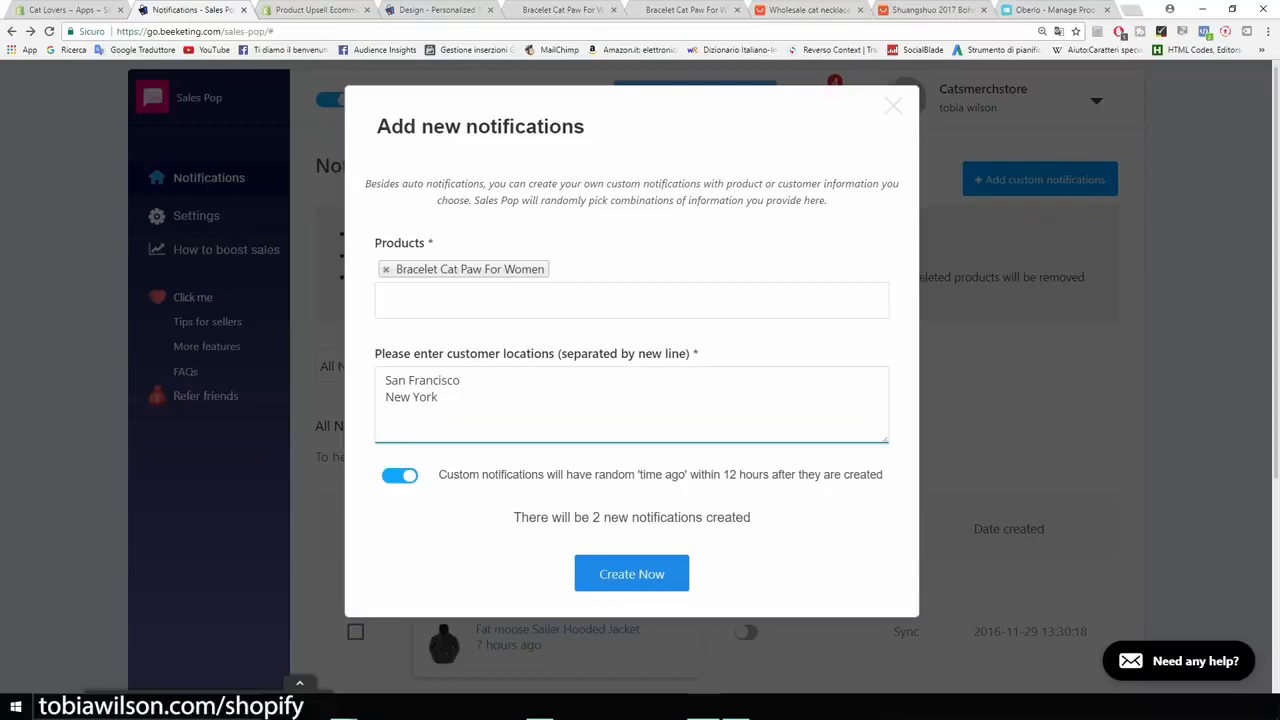
type("Cleveland")
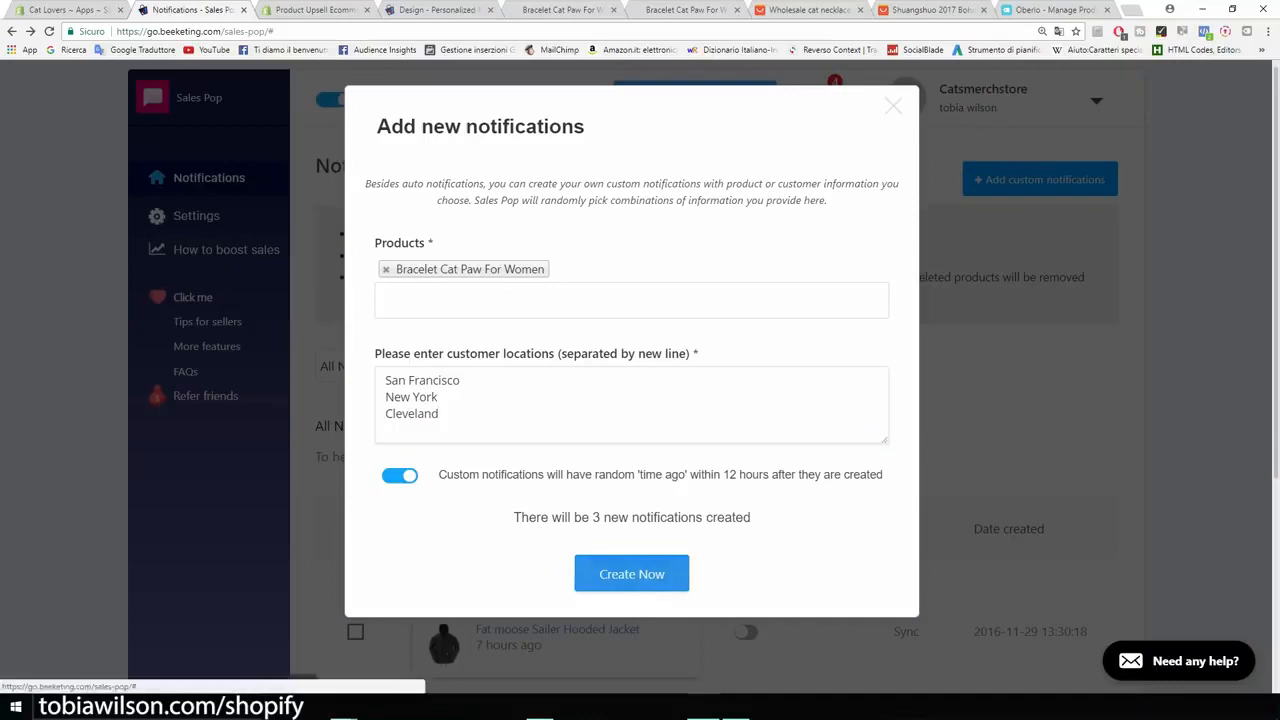
left_click(631, 573)
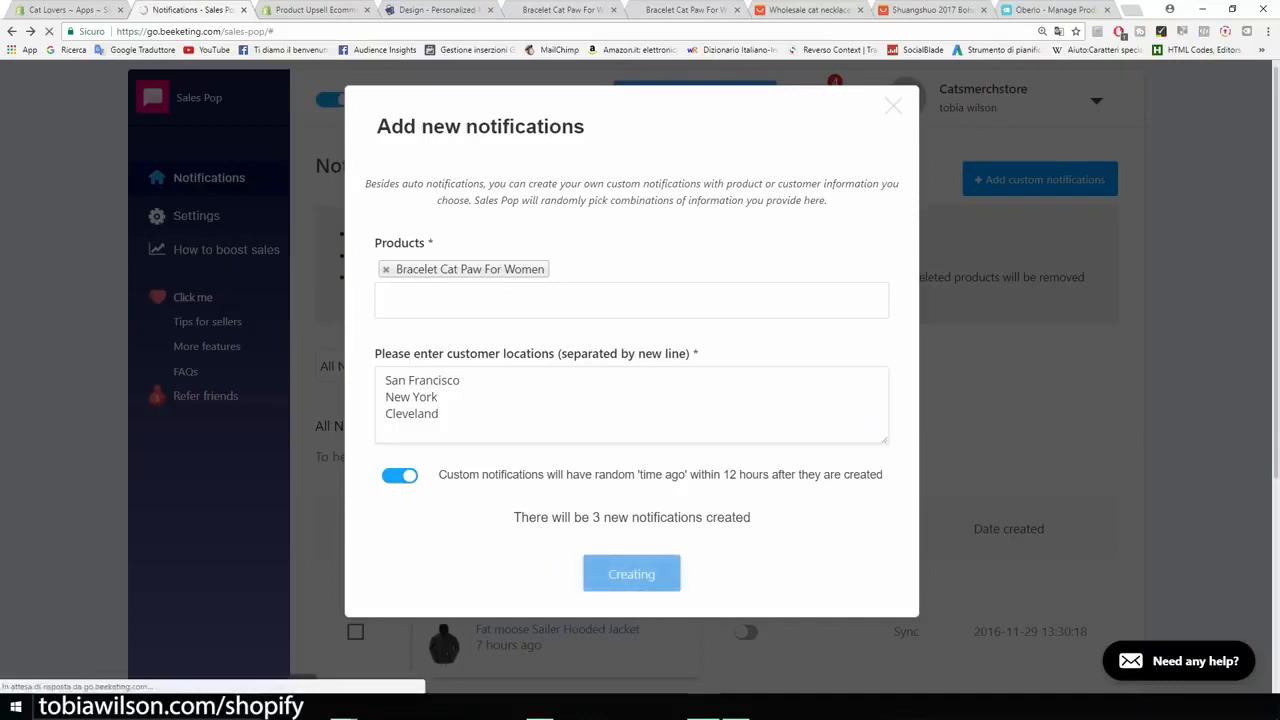
Step: Examine the custom bracelet notifications' messages, purchase times and status in the enlarged notification list
scroll(210, 290, "down", 5)
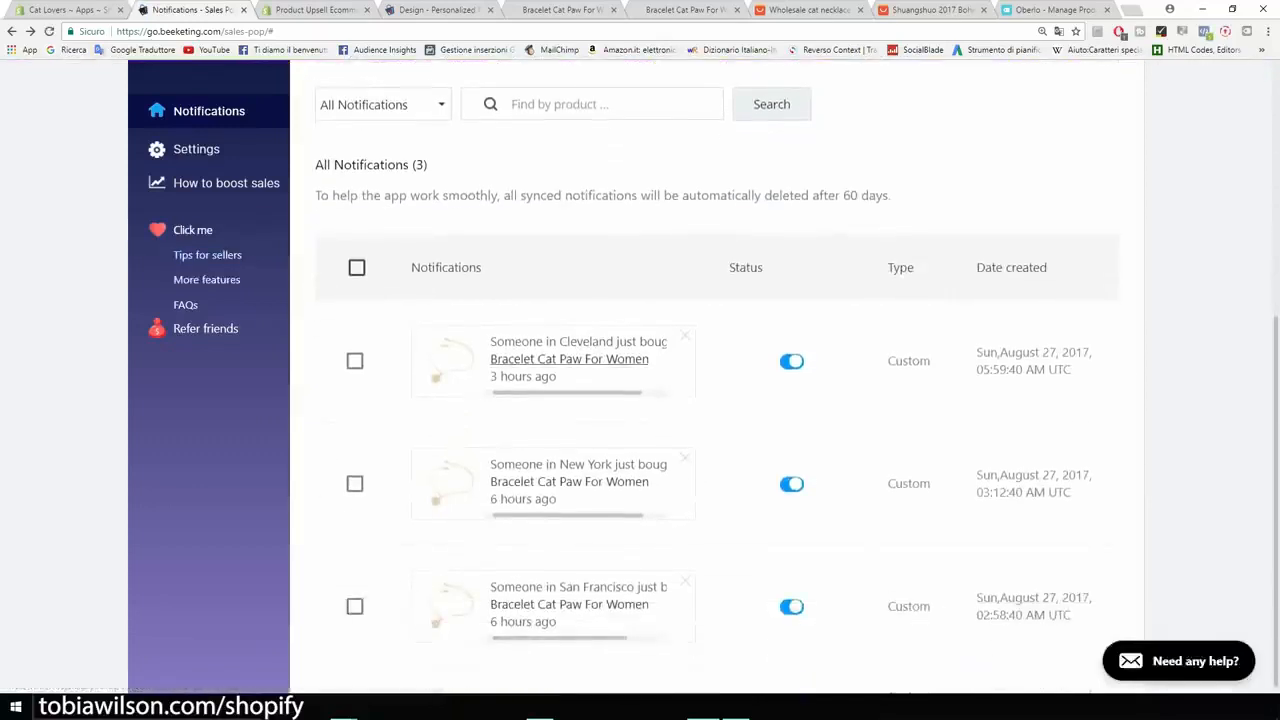
key("ctrl+plus")
key("ctrl+plus")
key("ctrl+plus")
key("ctrl+plus")
key("ctrl+plus")
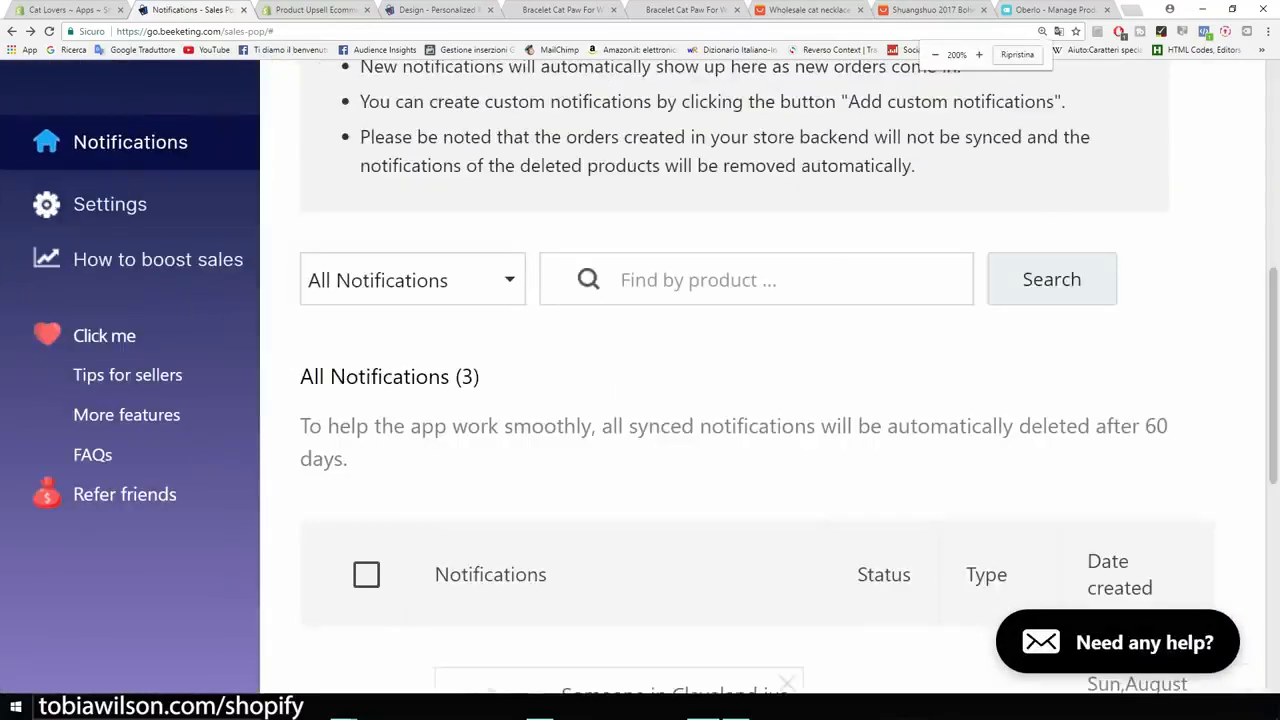
scroll(760, 380, "down", 4)
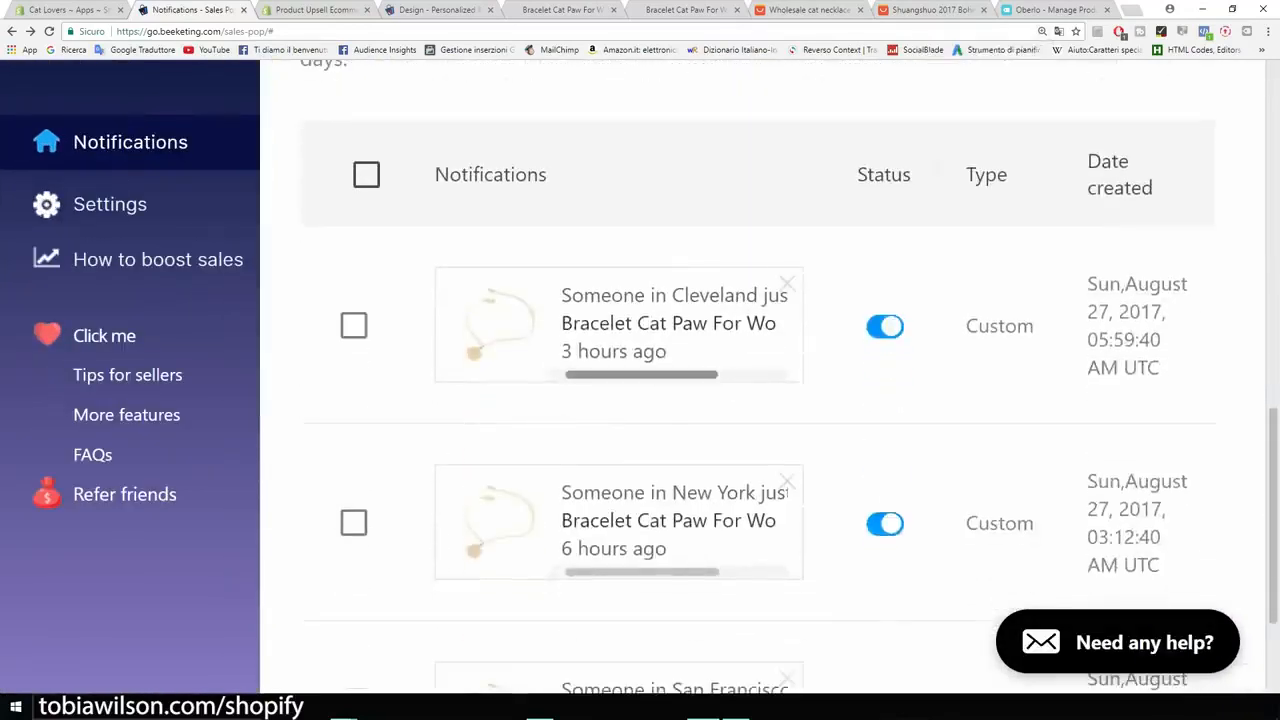
mouse_move(642, 375)
left_mouse_down()
mouse_move(696, 375)
mouse_move(641, 375)
left_mouse_up()
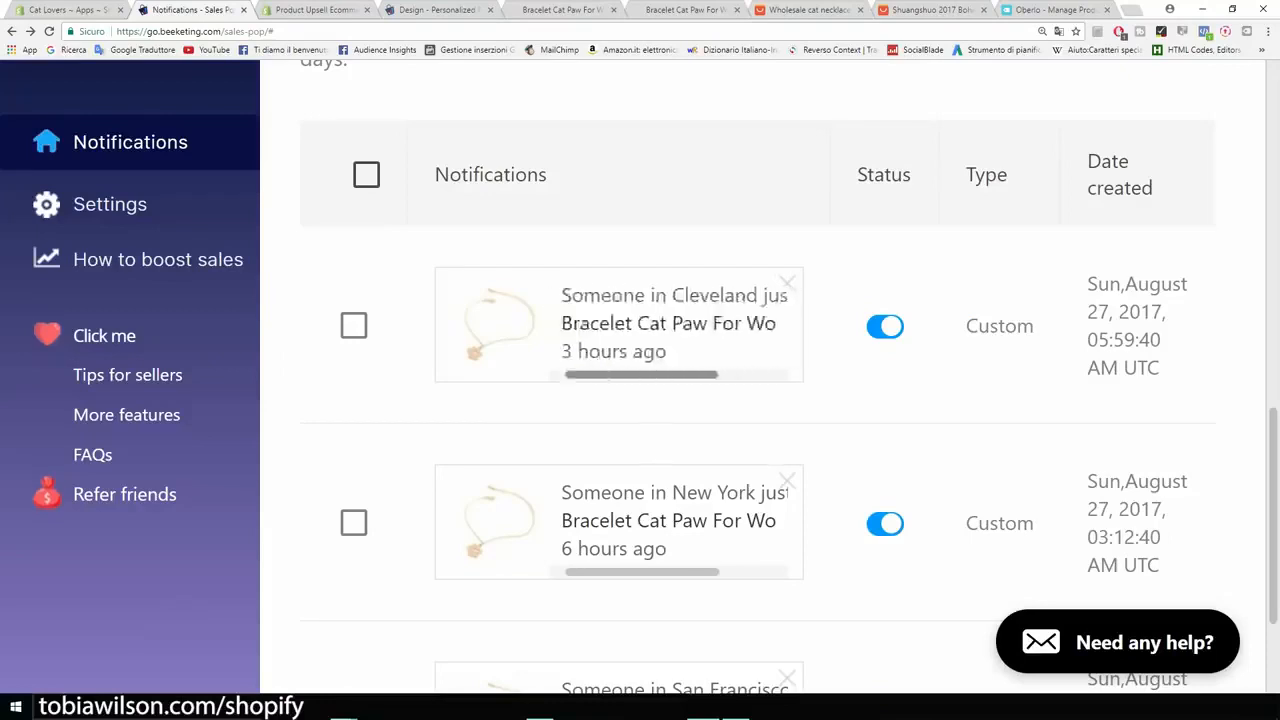
scroll(1128, 545, "down", 1)
scroll(1128, 545, "down", 1)
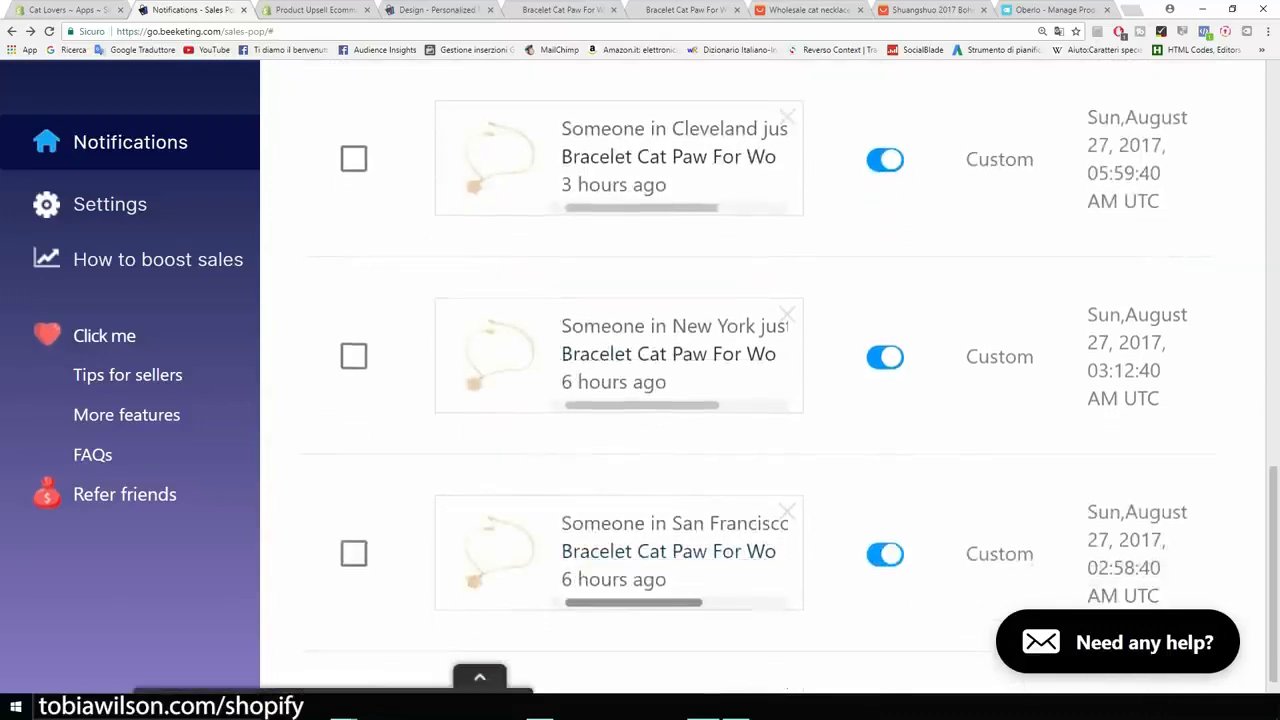
key("ctrl+minus")
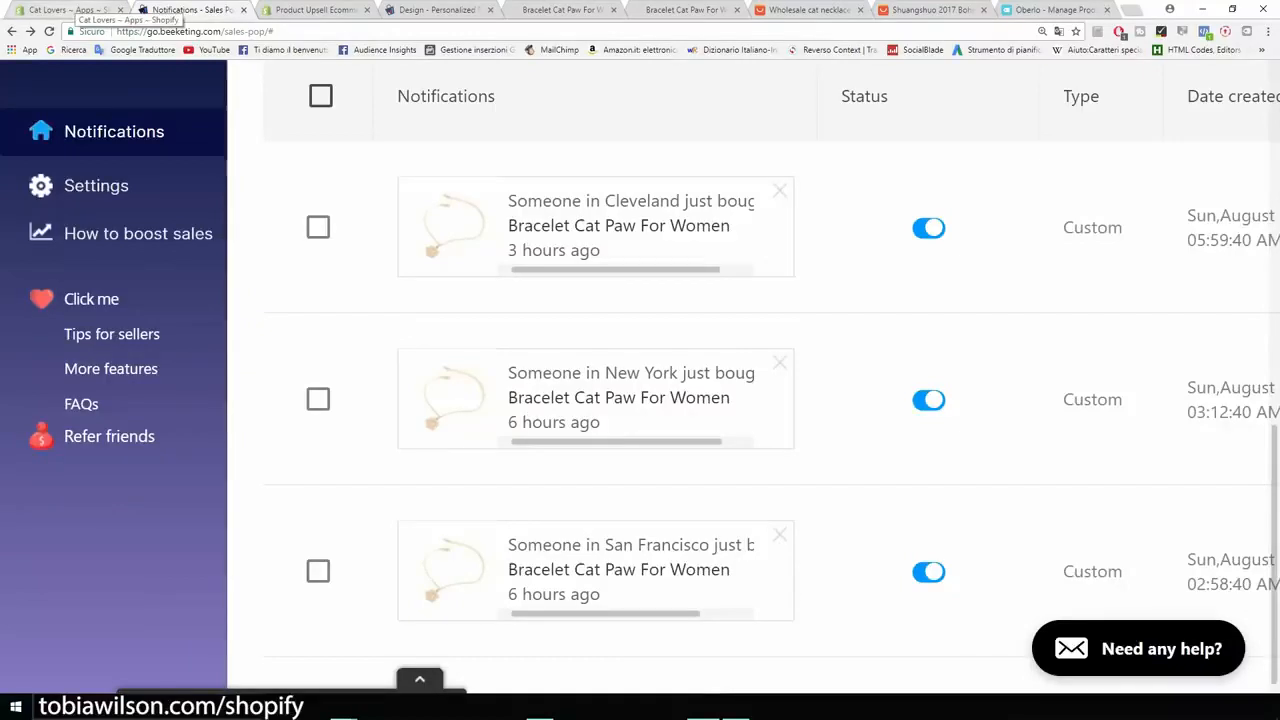
Step: Go from the admin's apps to the Shopify App Store, search for "free shipp" and open Free Shipping Bar by Hextom
left_click(72, 10)
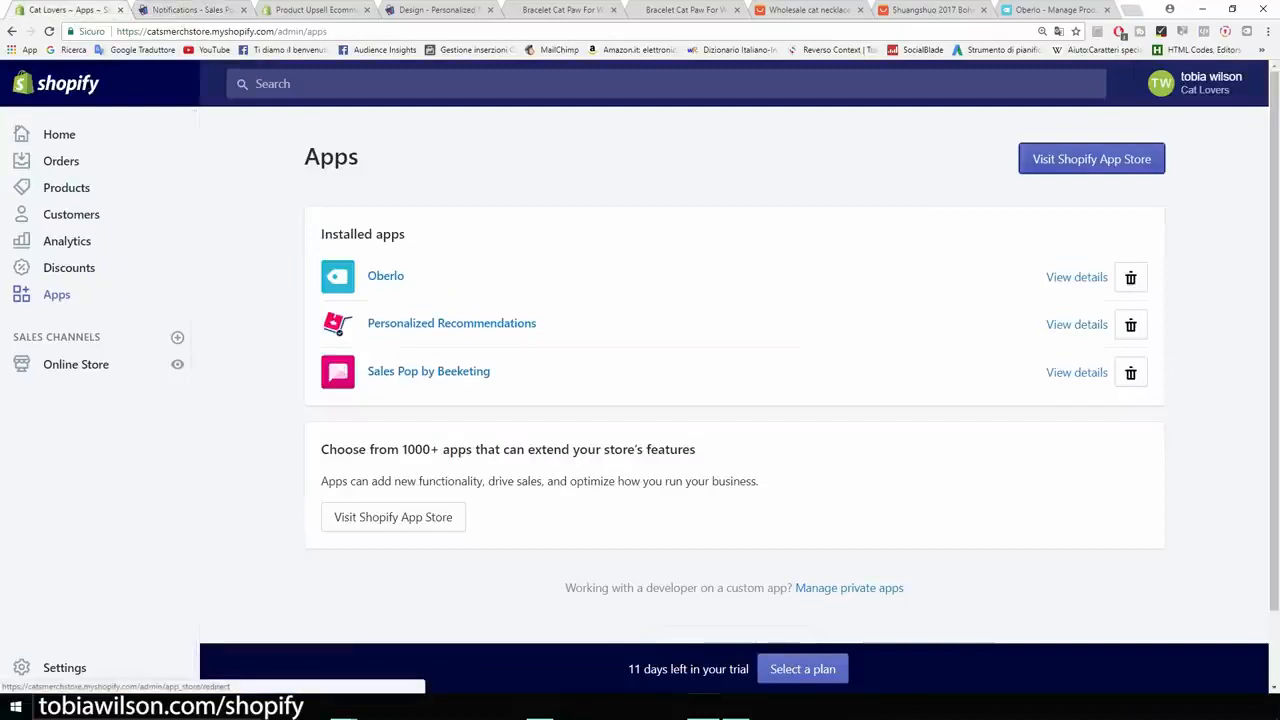
left_click(1091, 159)
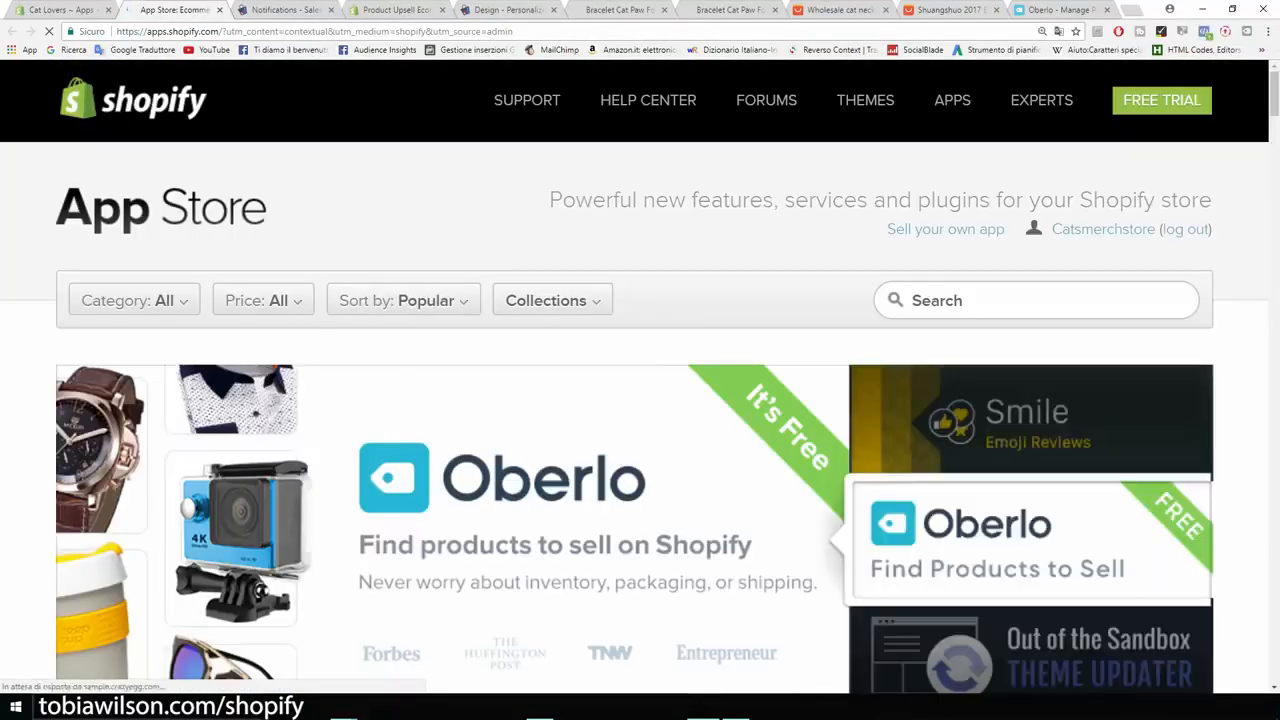
type("free ship")
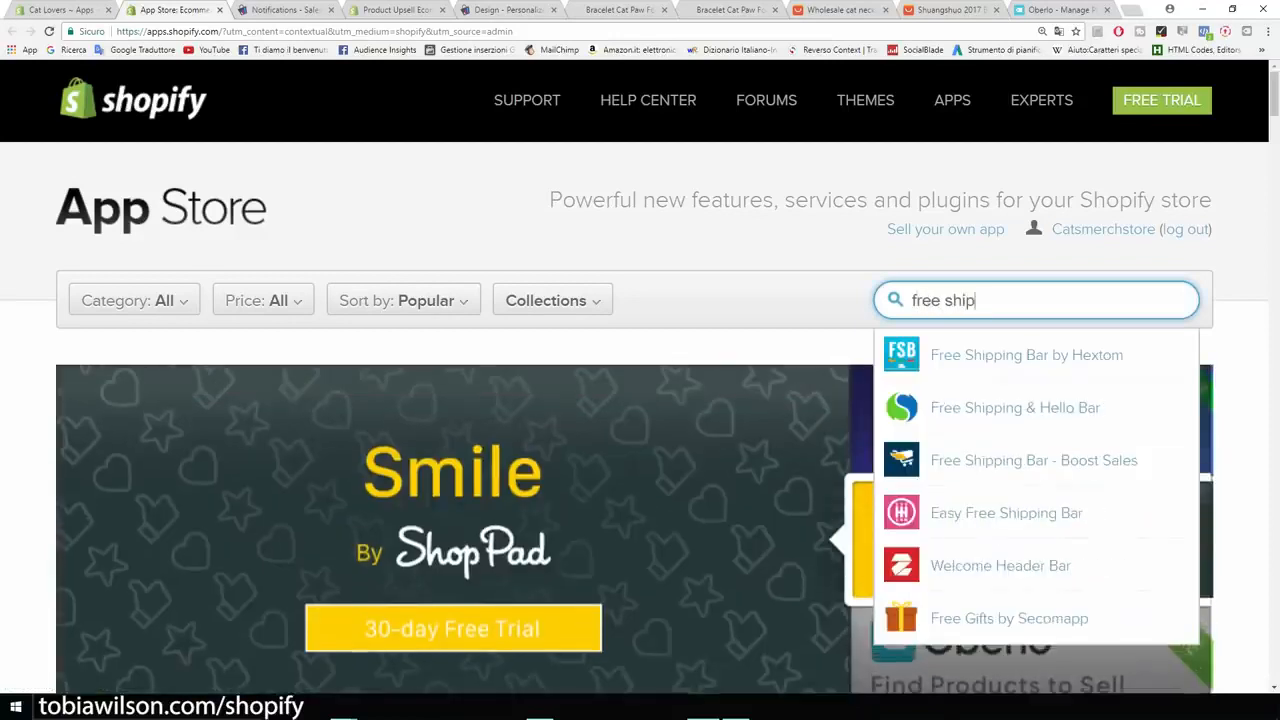
key("Down")
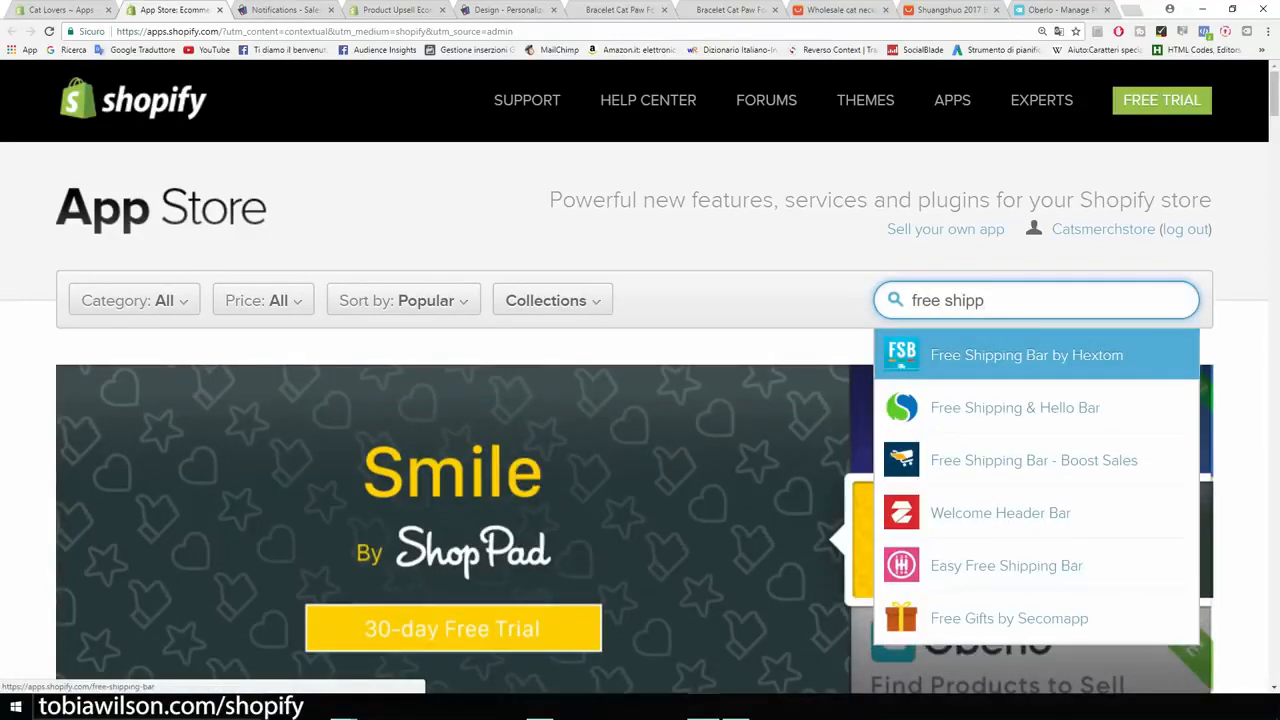
key("Return")
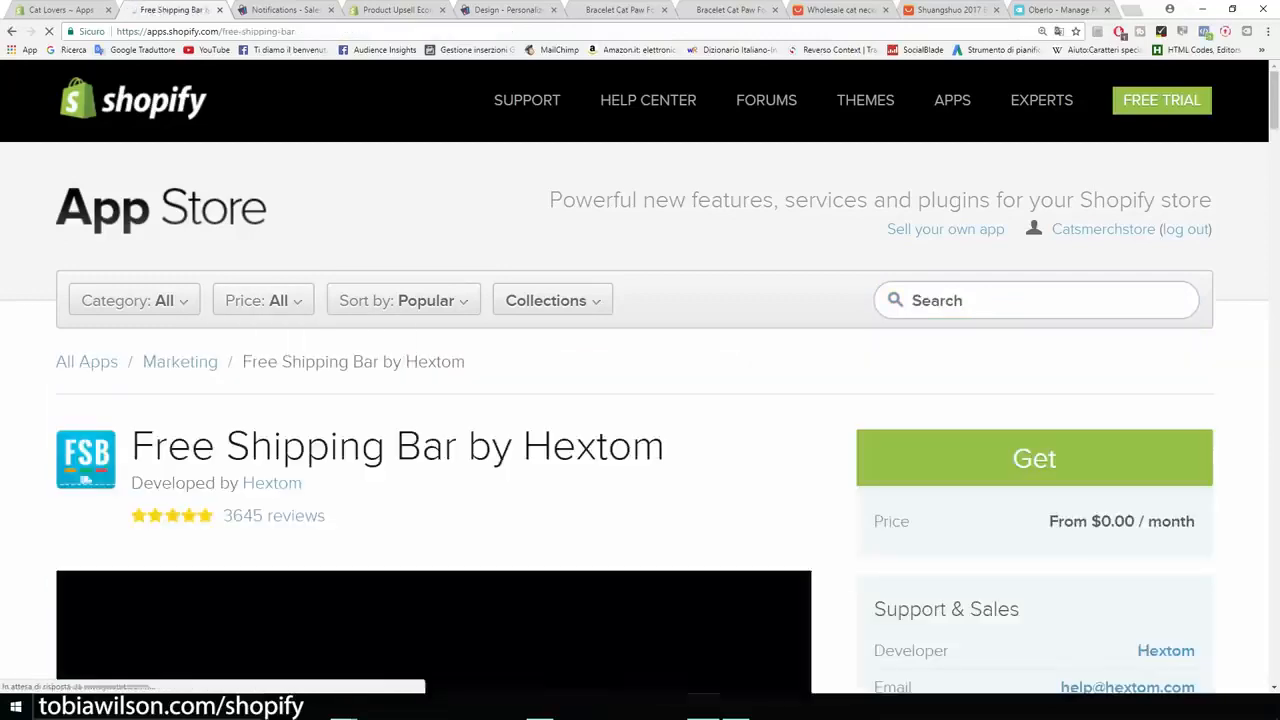
Step: Examine the Free Shipping Bar listing's preview of the shipping messages, its style configuration and its price
scroll(640, 416, "down", 2)
scroll(474, 578, "down", 2)
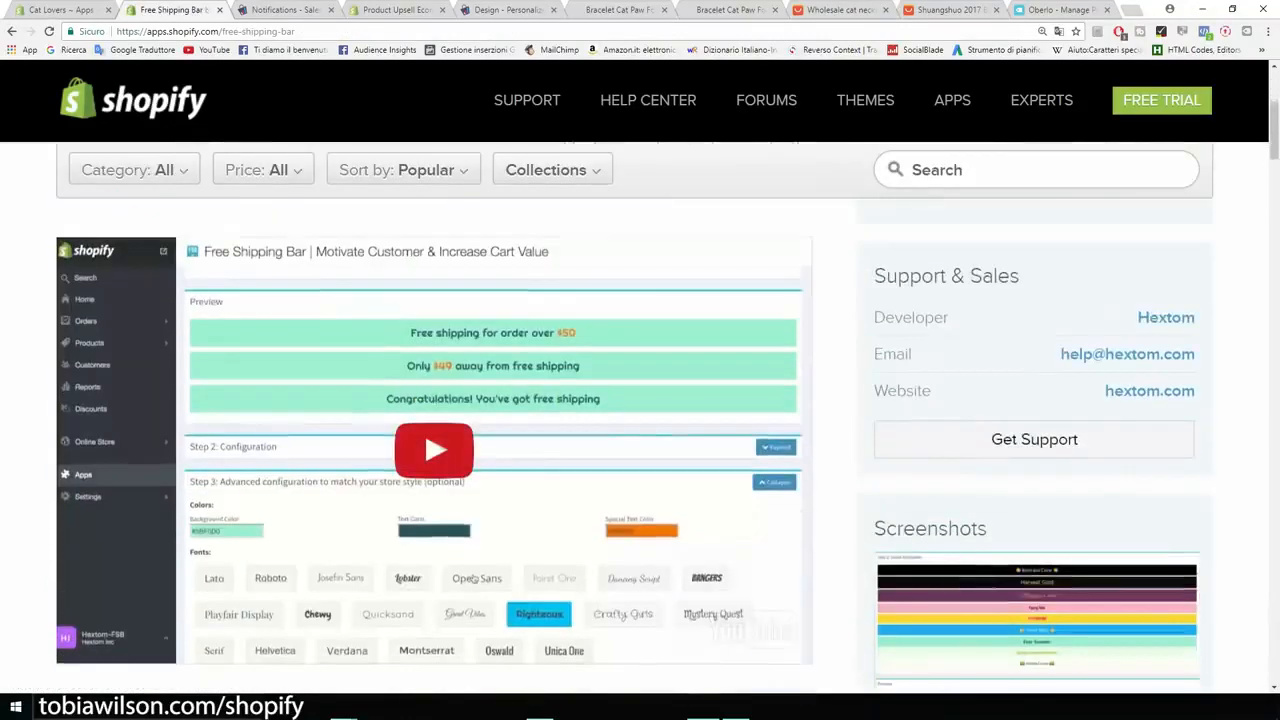
key("ctrl+plus")
key("ctrl+plus")
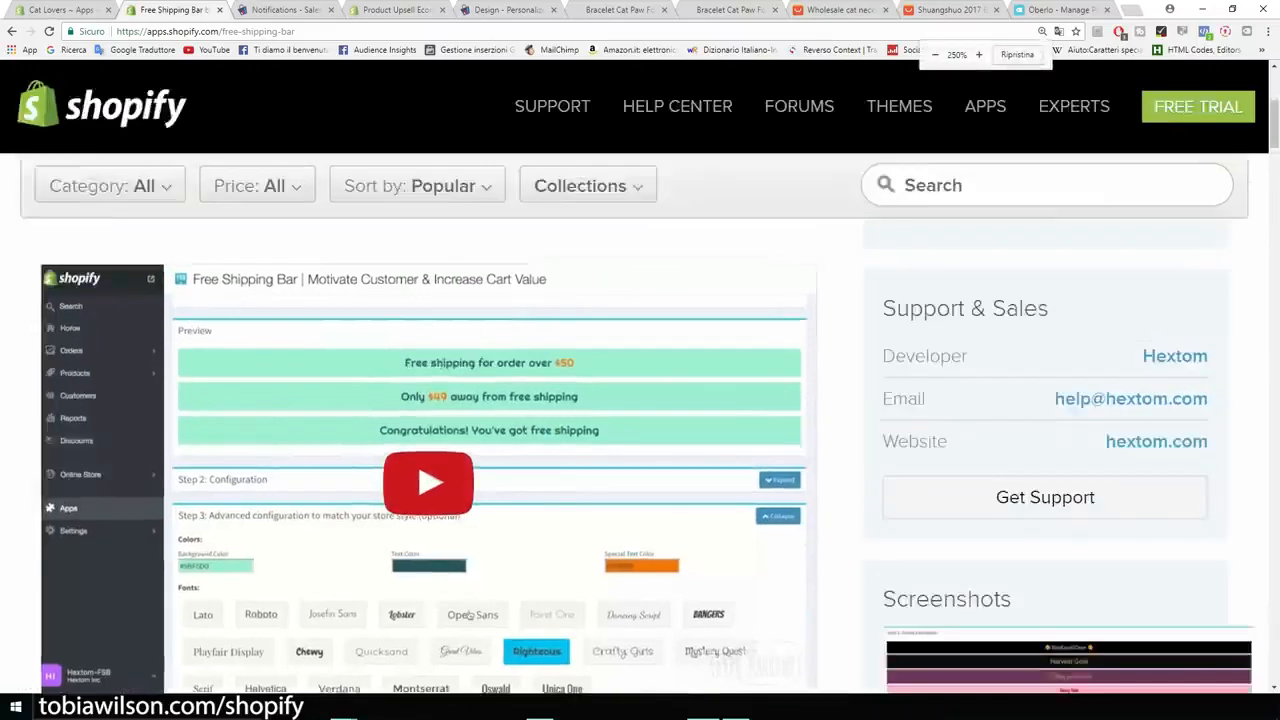
scroll(698, 622, "down", 5)
scroll(698, 622, "up", 1)
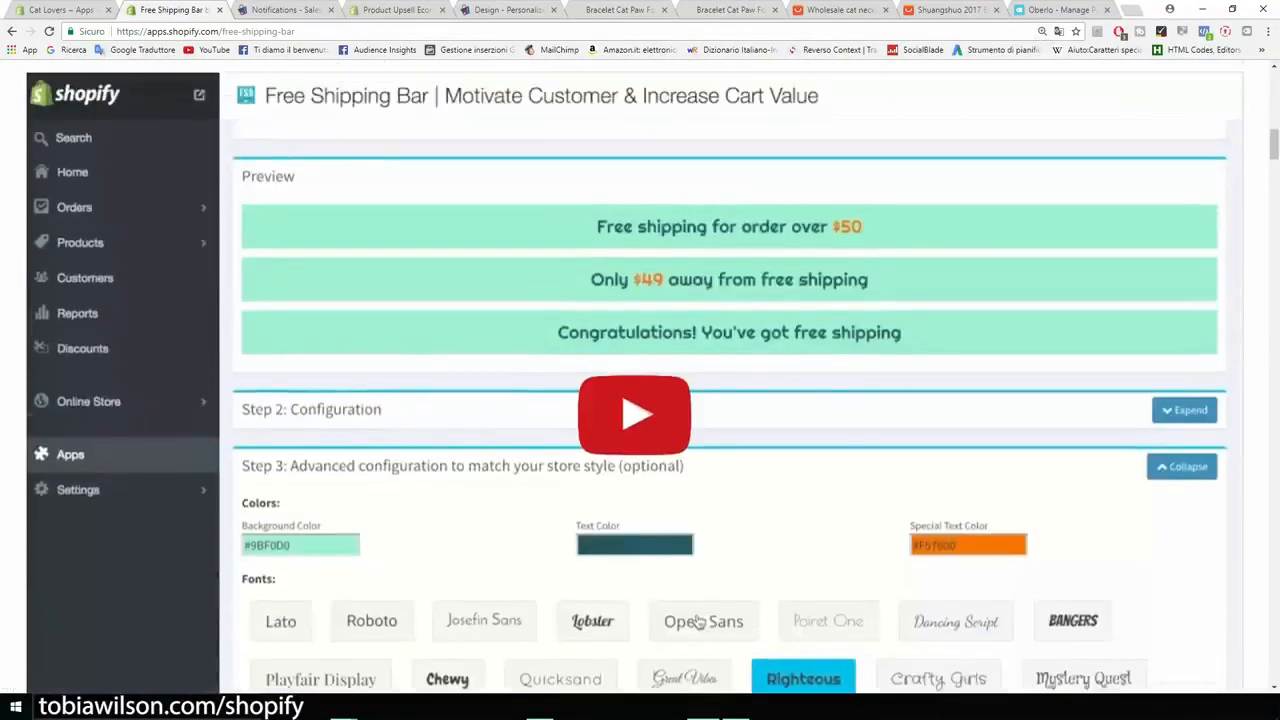
scroll(700, 622, "up", 7)
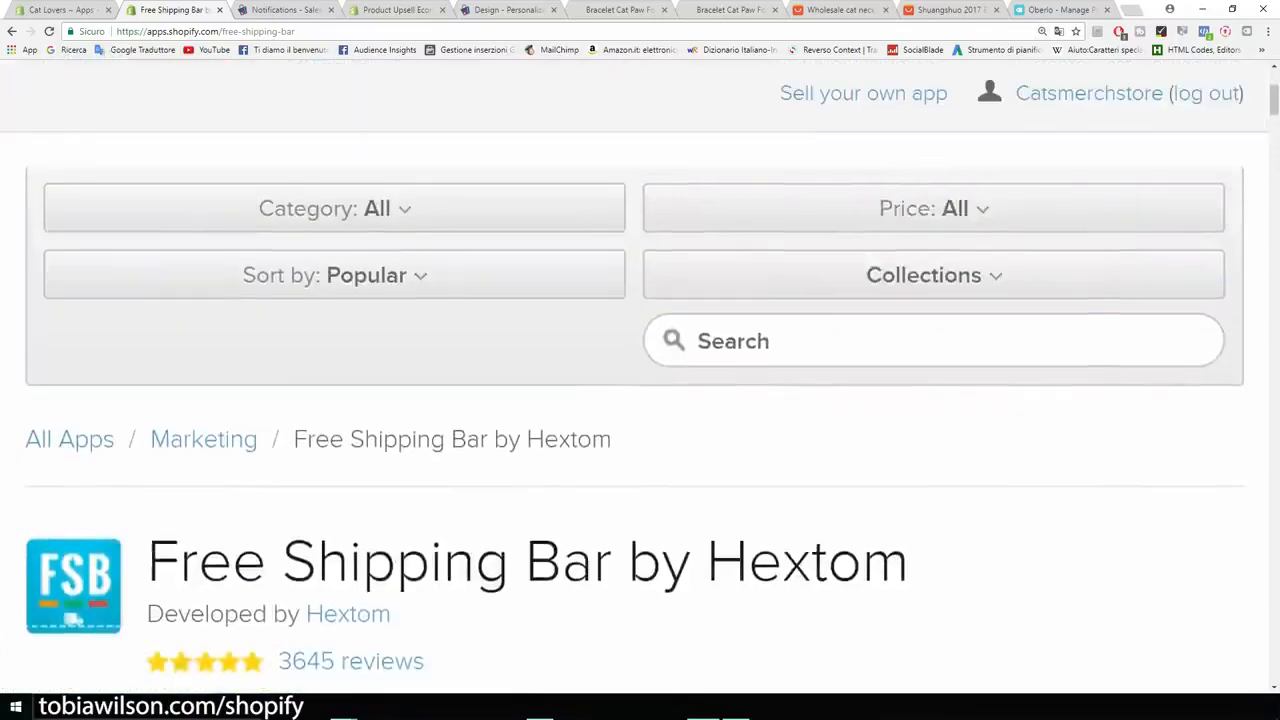
key("ctrl+minus")
key("ctrl+minus")
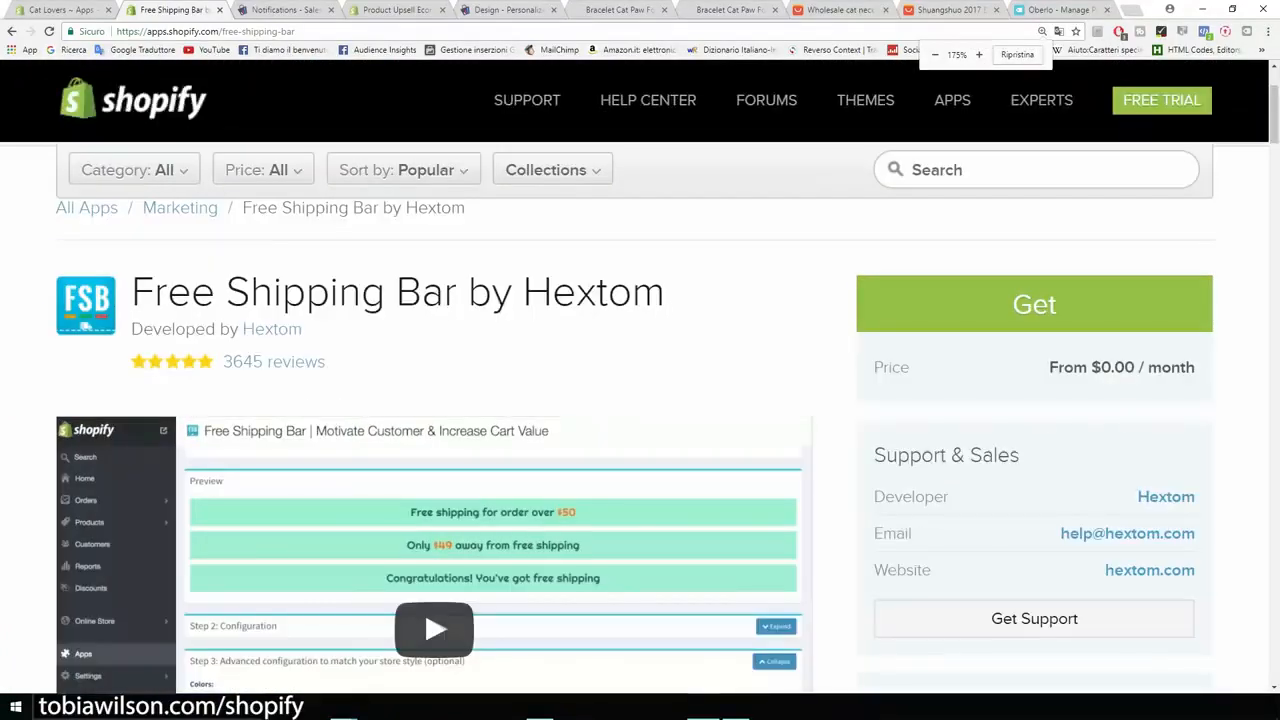
Step: Search the Shopify App Store for countdown apps and open the Countdown Timer Bar by Hextom listing
left_click(1020, 170)
type("count")
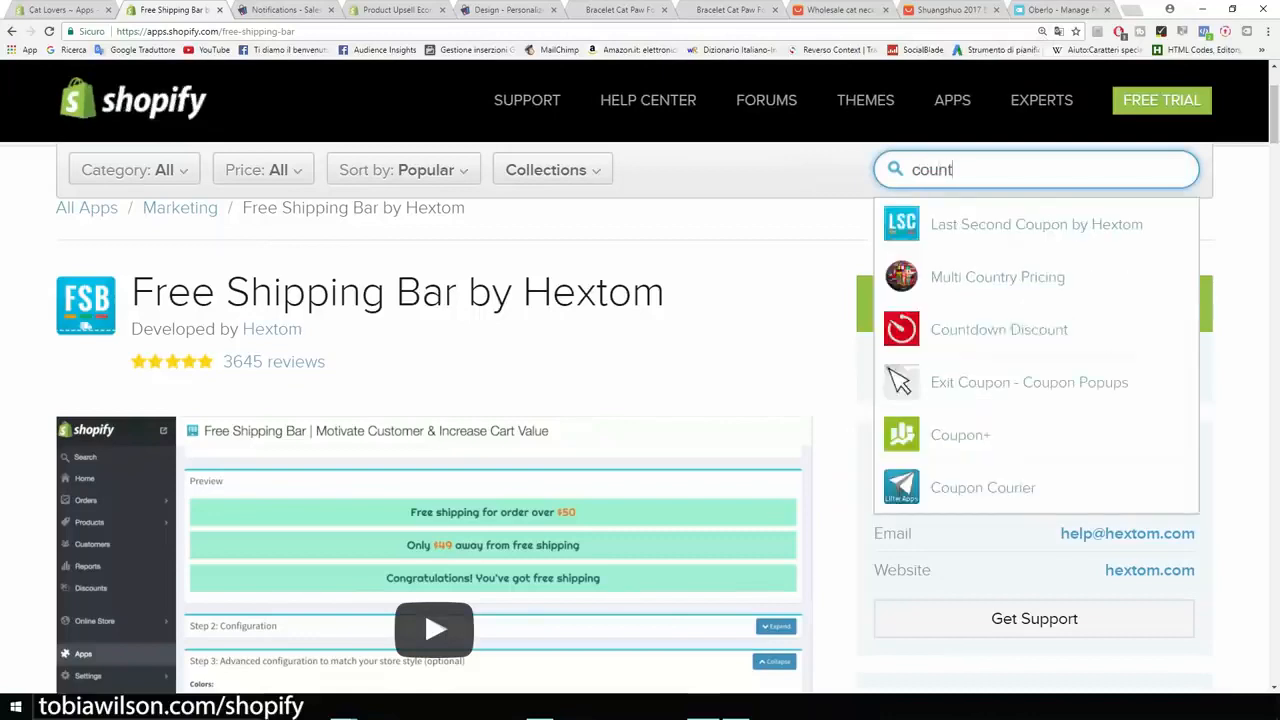
type("er")
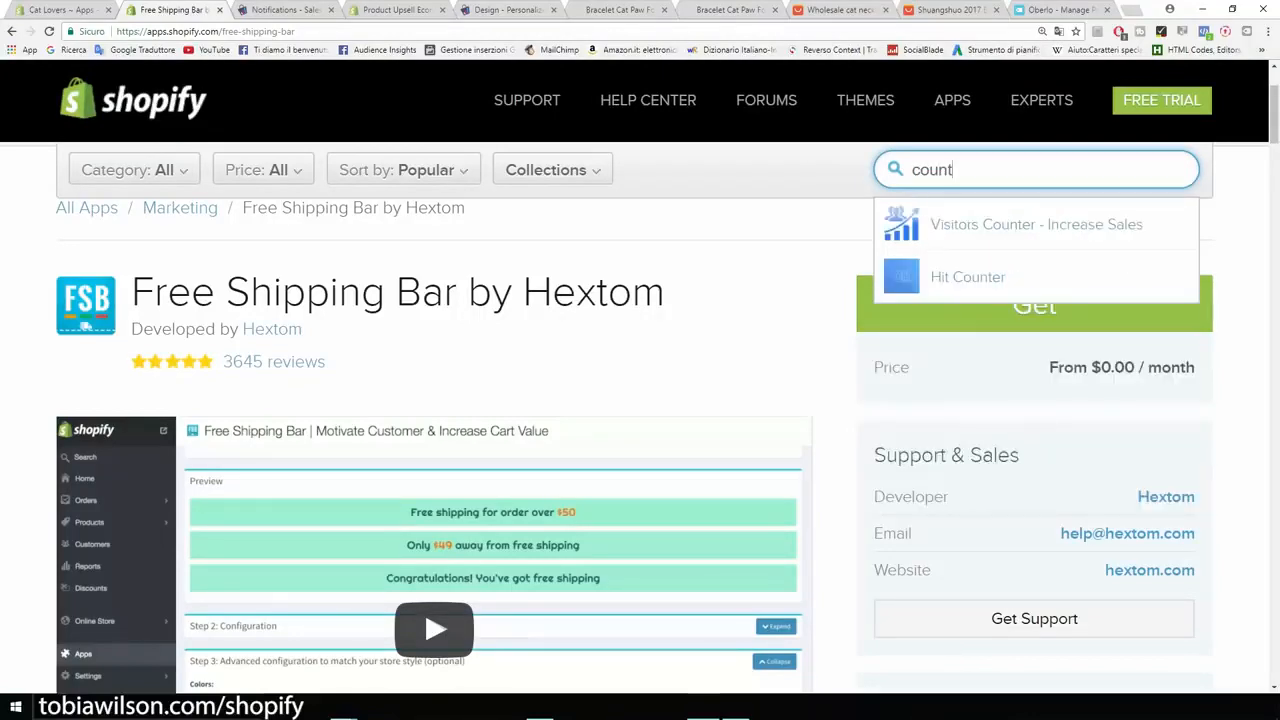
key("BackSpace")
key("BackSpace")
key("BackSpace")
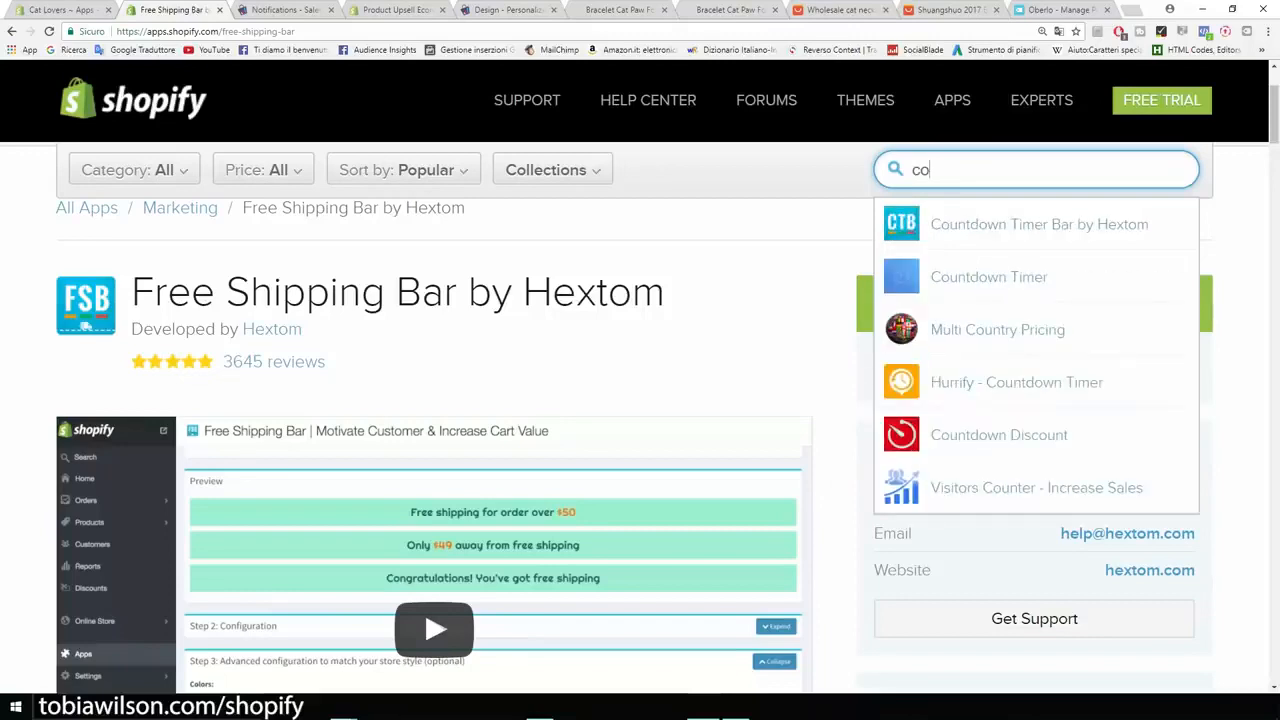
key("Down")
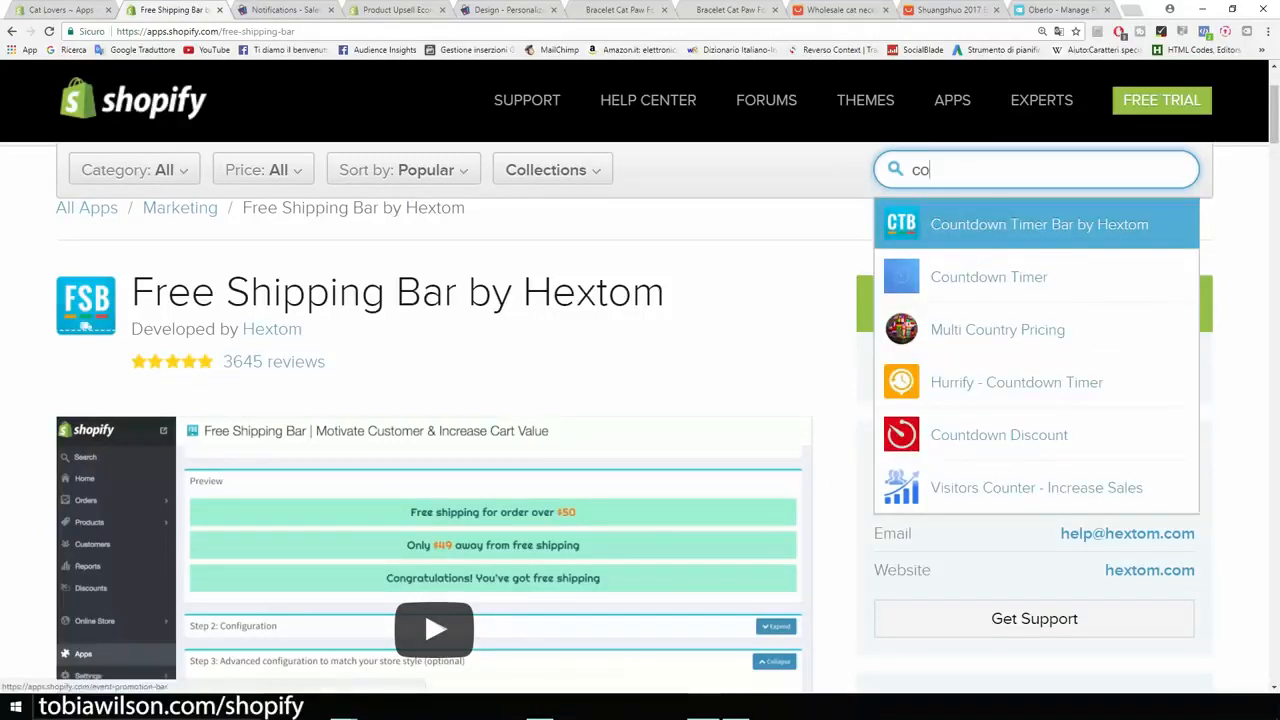
left_click(1038, 225)
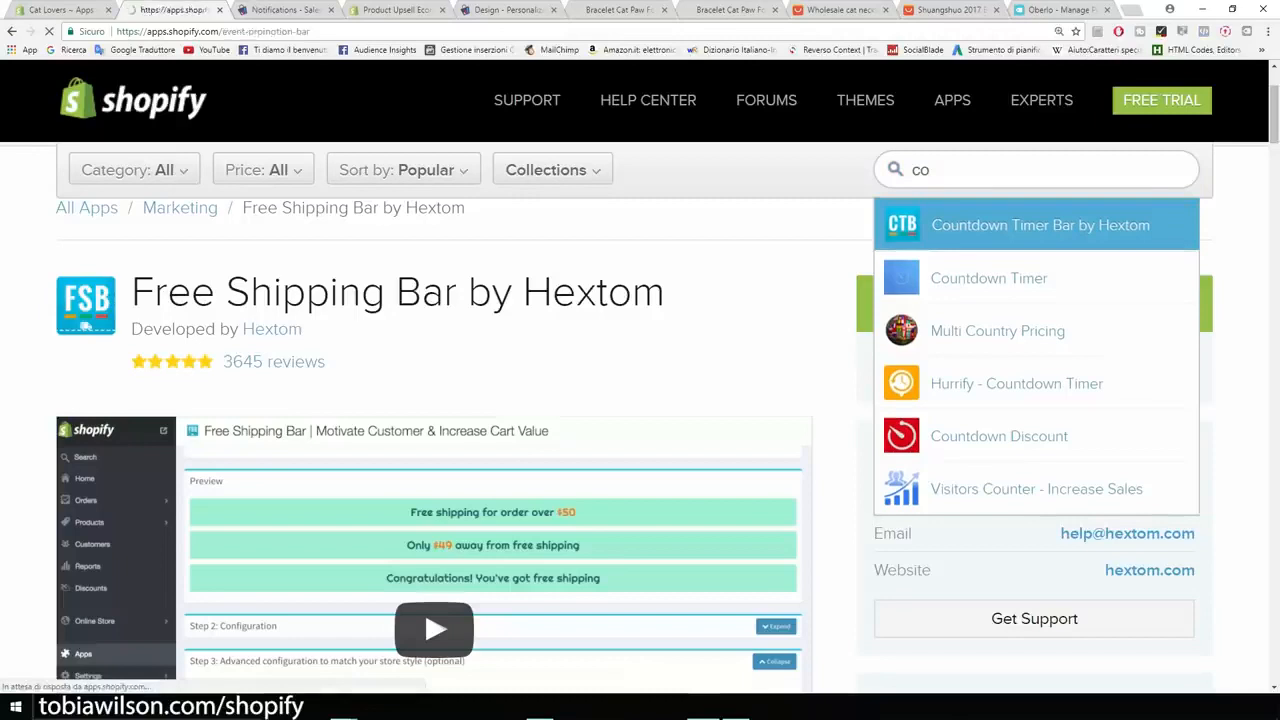
Step: Examine the Countdown Timer Bar listing's monthly price, free trial and sale countdown preview
scroll(640, 420, "down", 2)
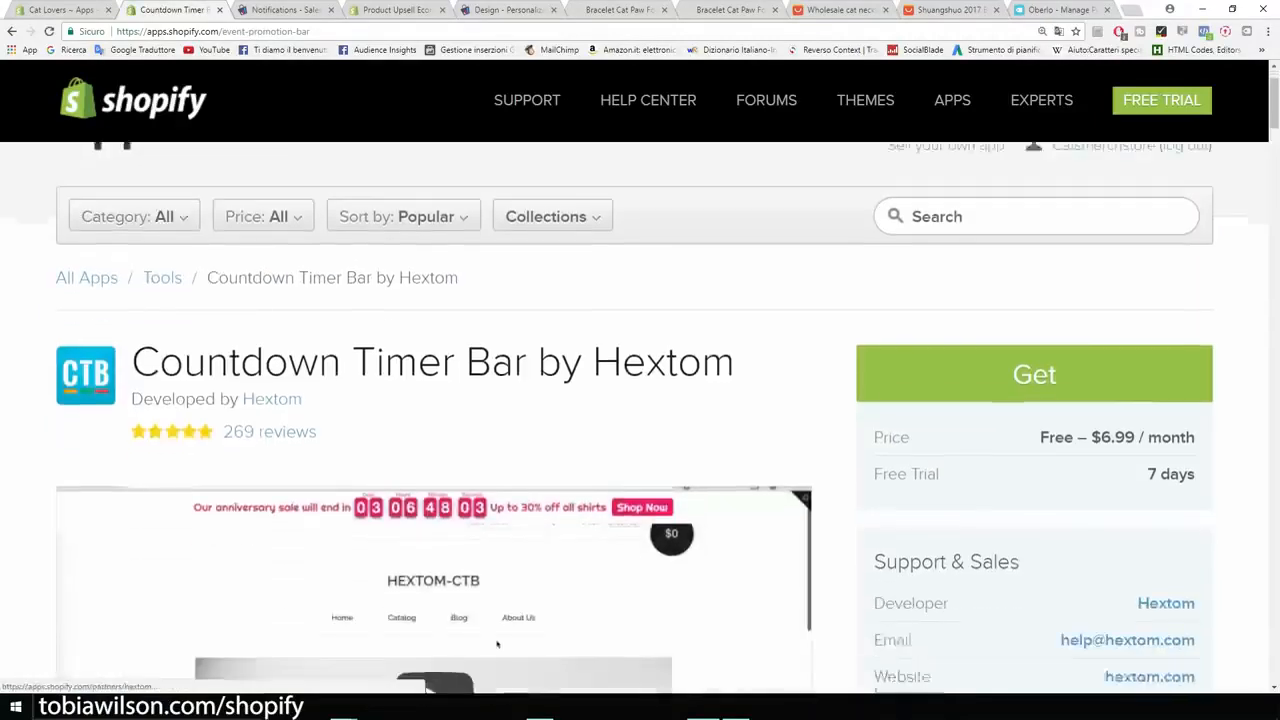
left_click_drag(1108, 388, 1134, 388)
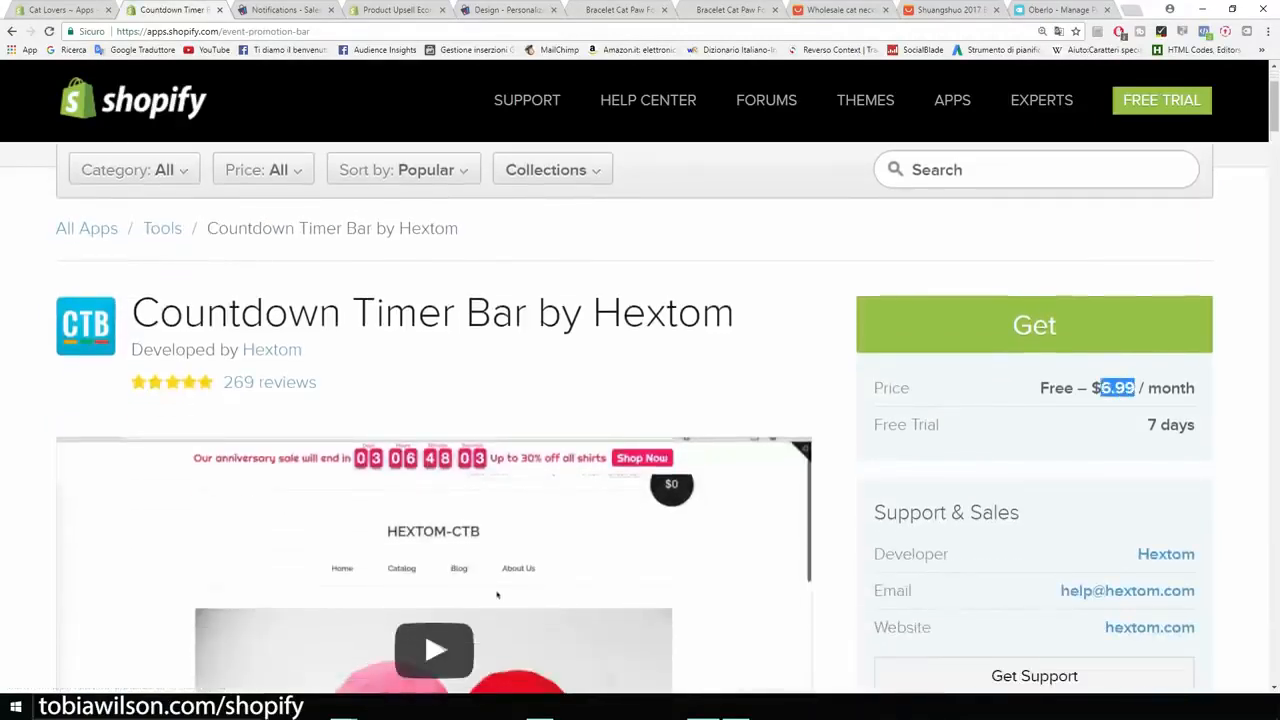
scroll(640, 420, "down", 3)
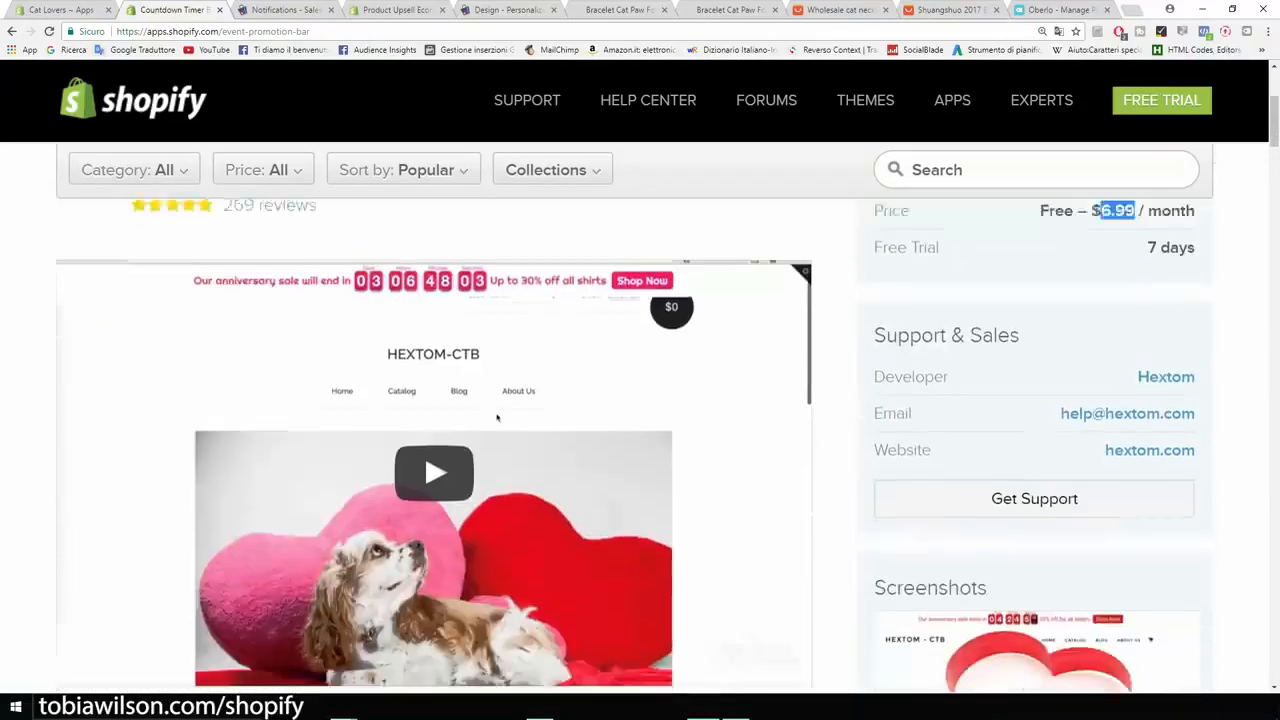
scroll(640, 420, "up", 3)
left_click_drag(736, 313, 158, 313)
left_click(158, 313)
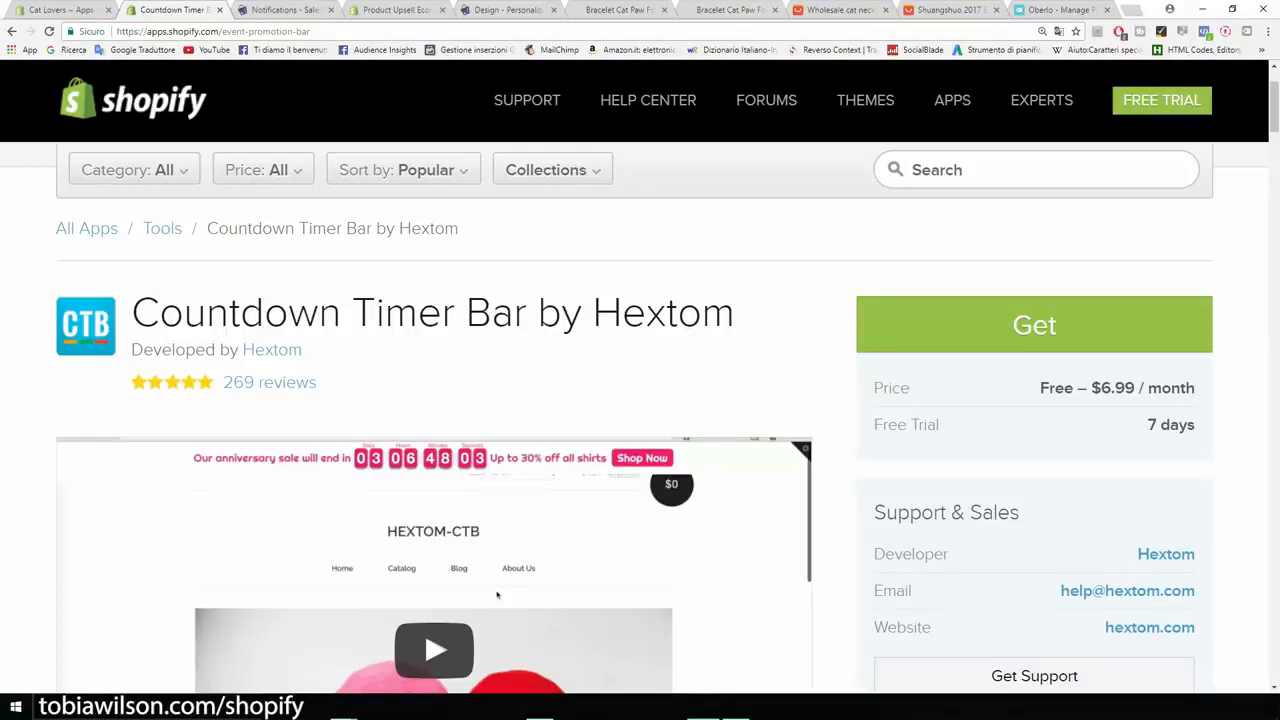
Step: Return to the App Store home page and browse its featured, recommended and new app sections
scroll(497, 595, "up", 1)
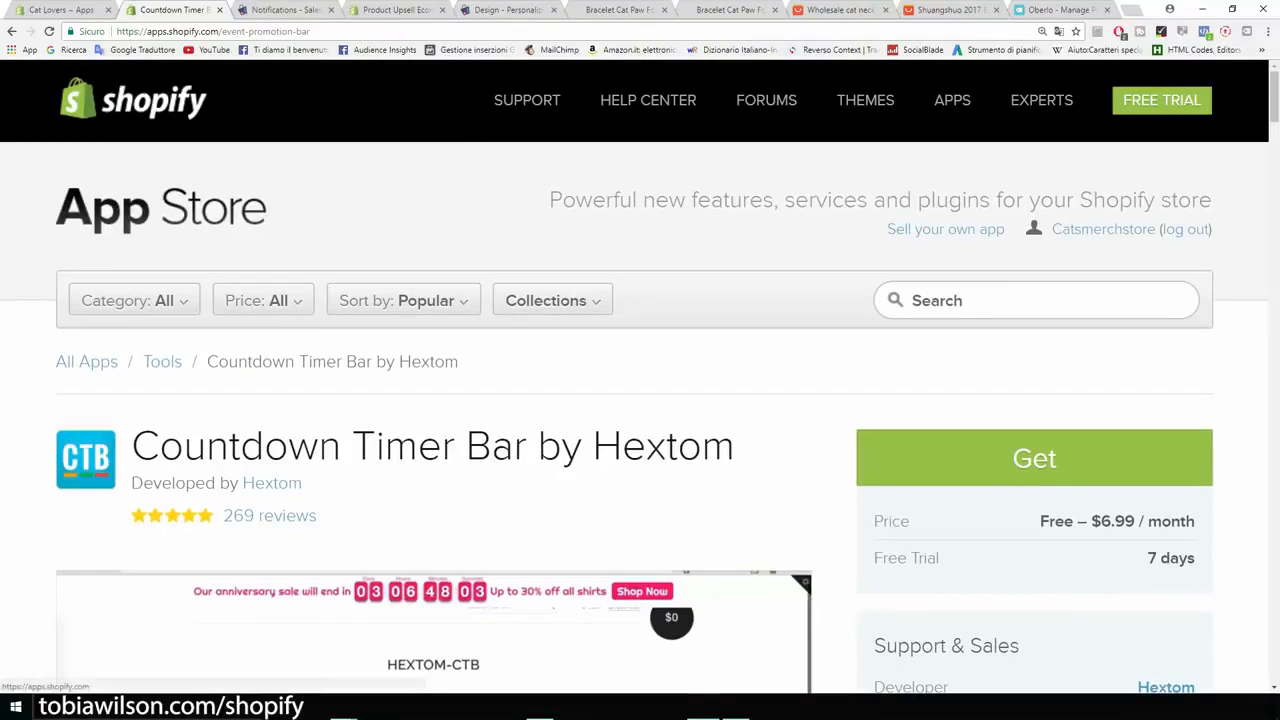
left_click(160, 207)
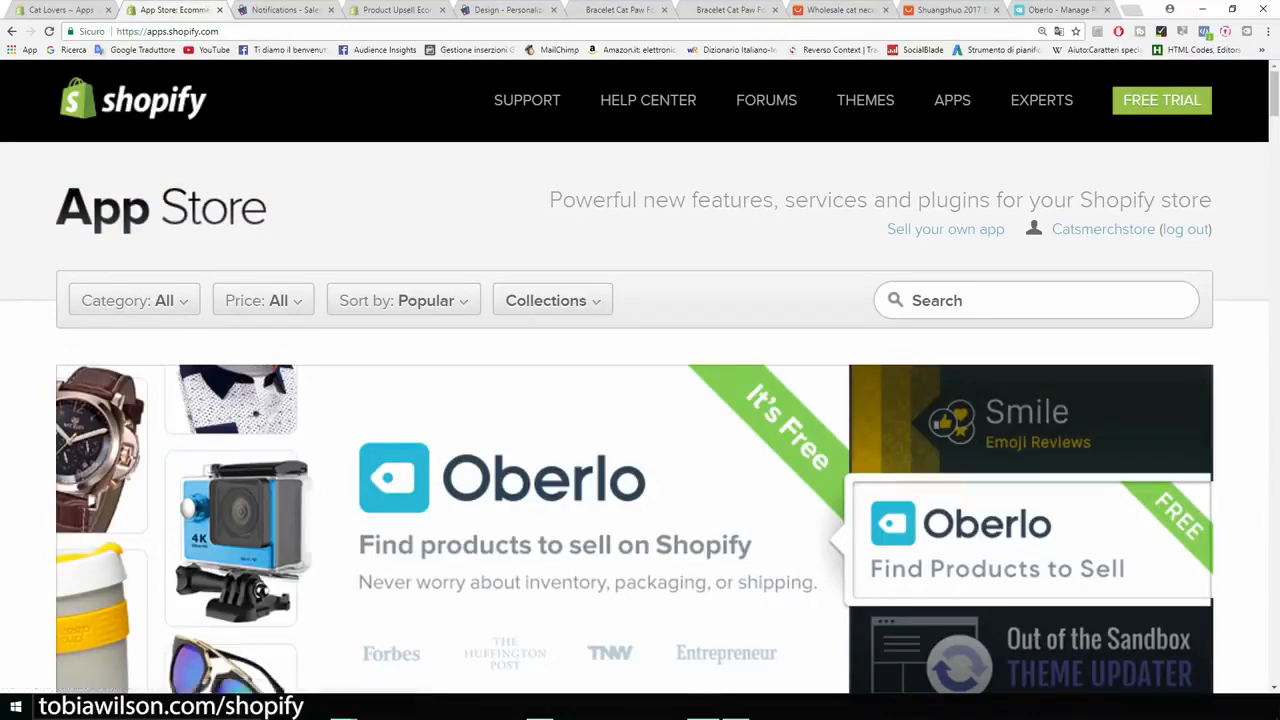
scroll(640, 420, "down", 8)
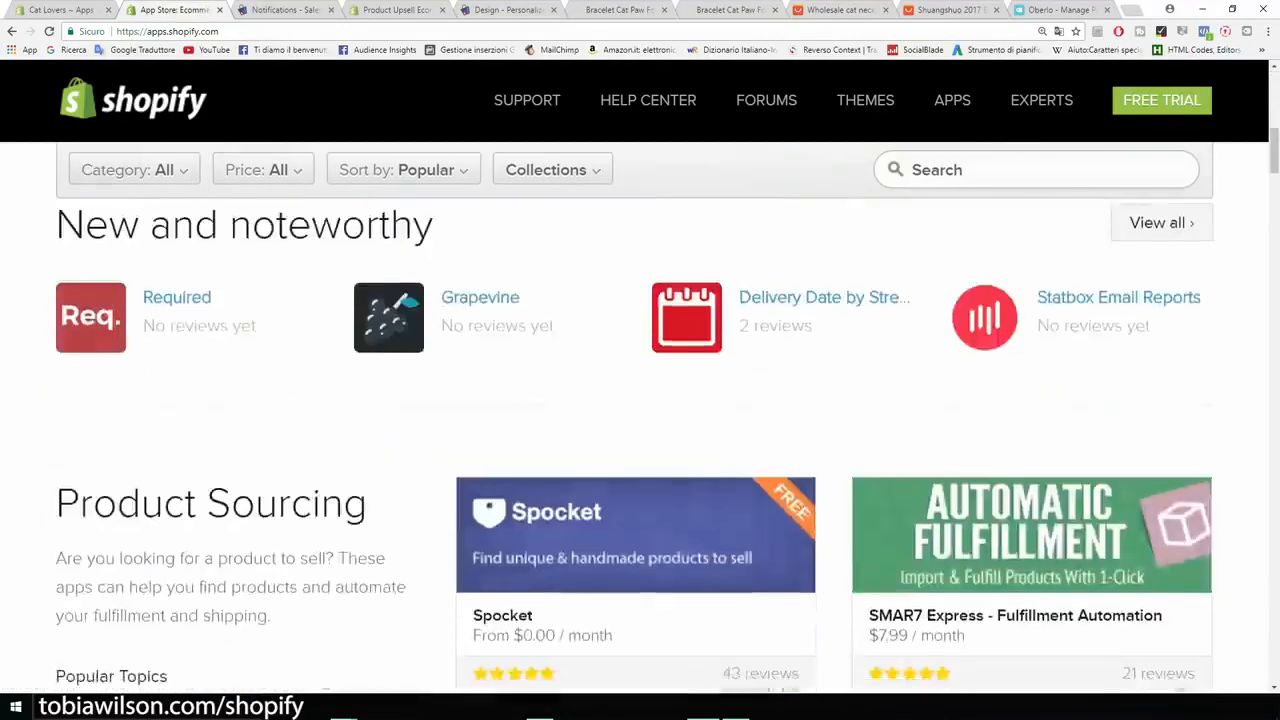
scroll(640, 420, "up", 8)
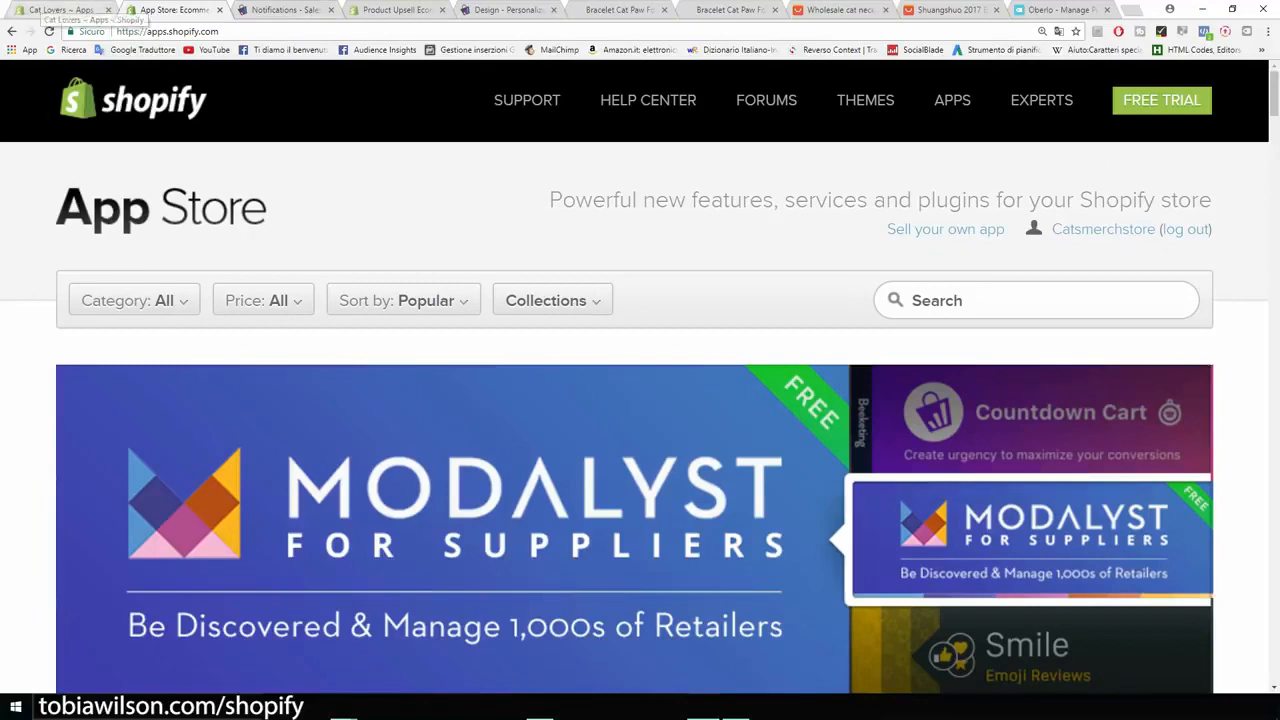
scroll(640, 420, "down", 5)
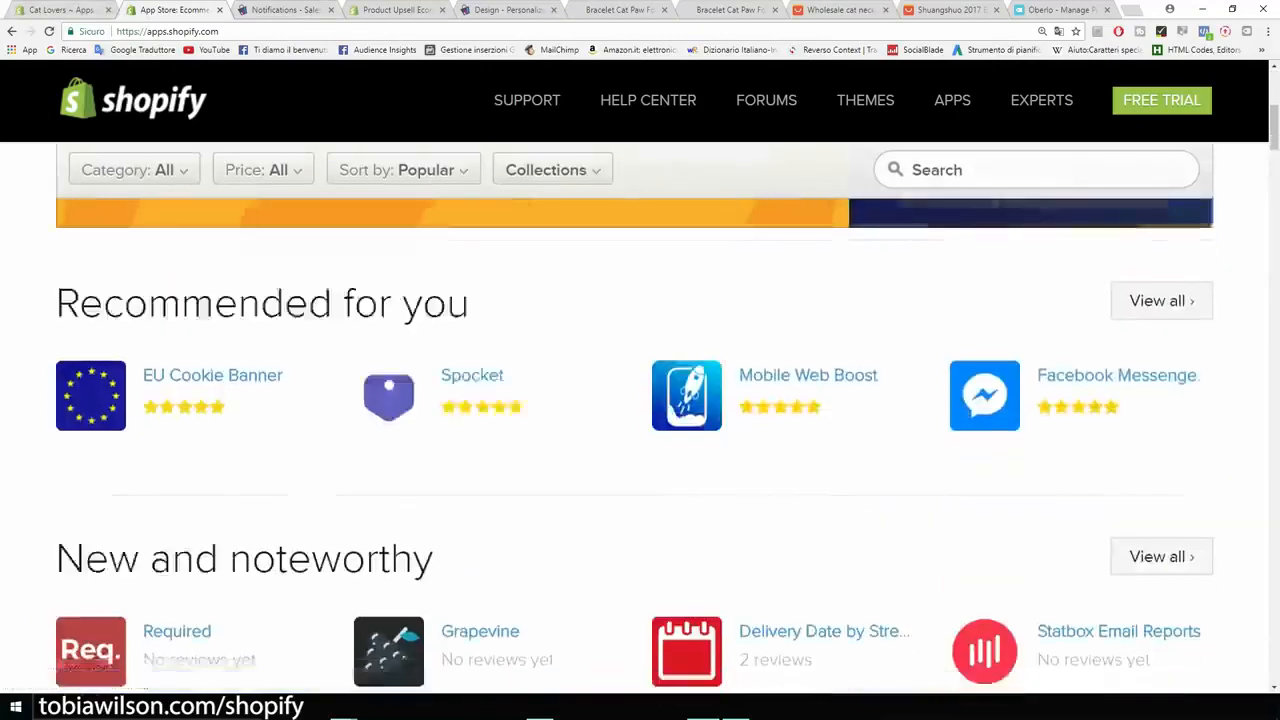
scroll(640, 420, "up", 6)
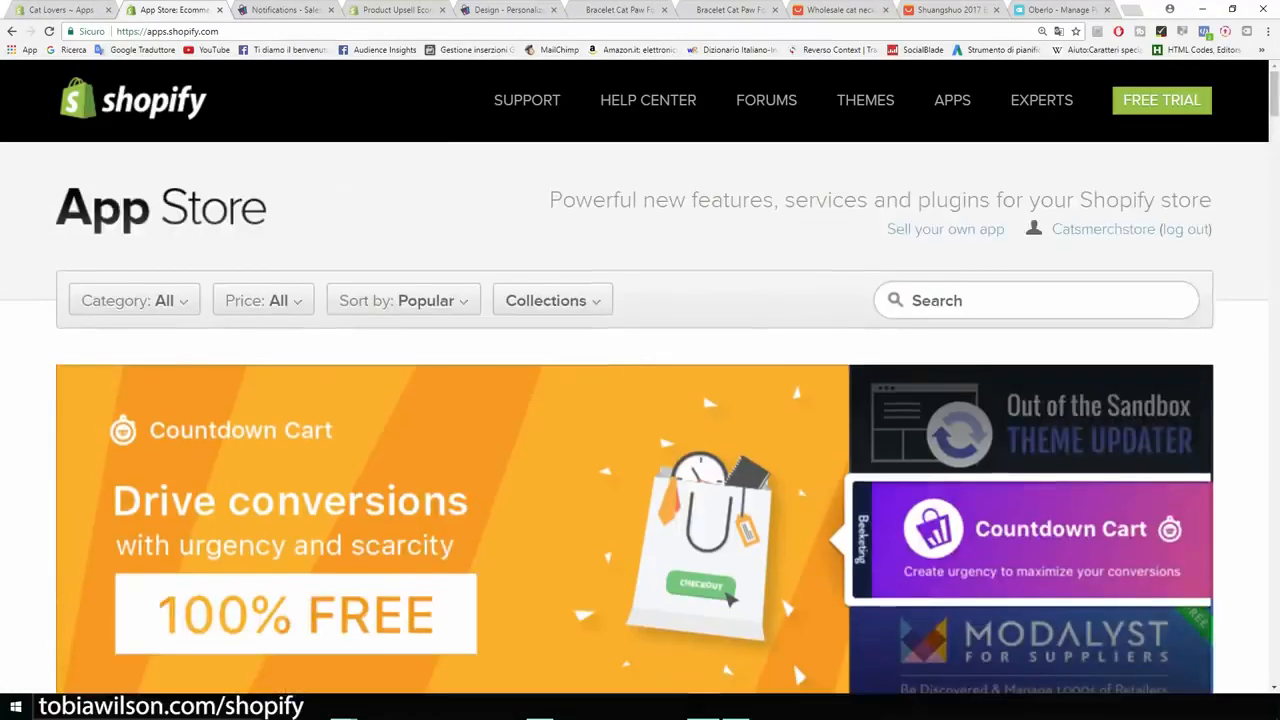
Step: Switch to the Cat Lovers storefront and examine the home page's products, newsletter signup and footer
left_click(60, 10)
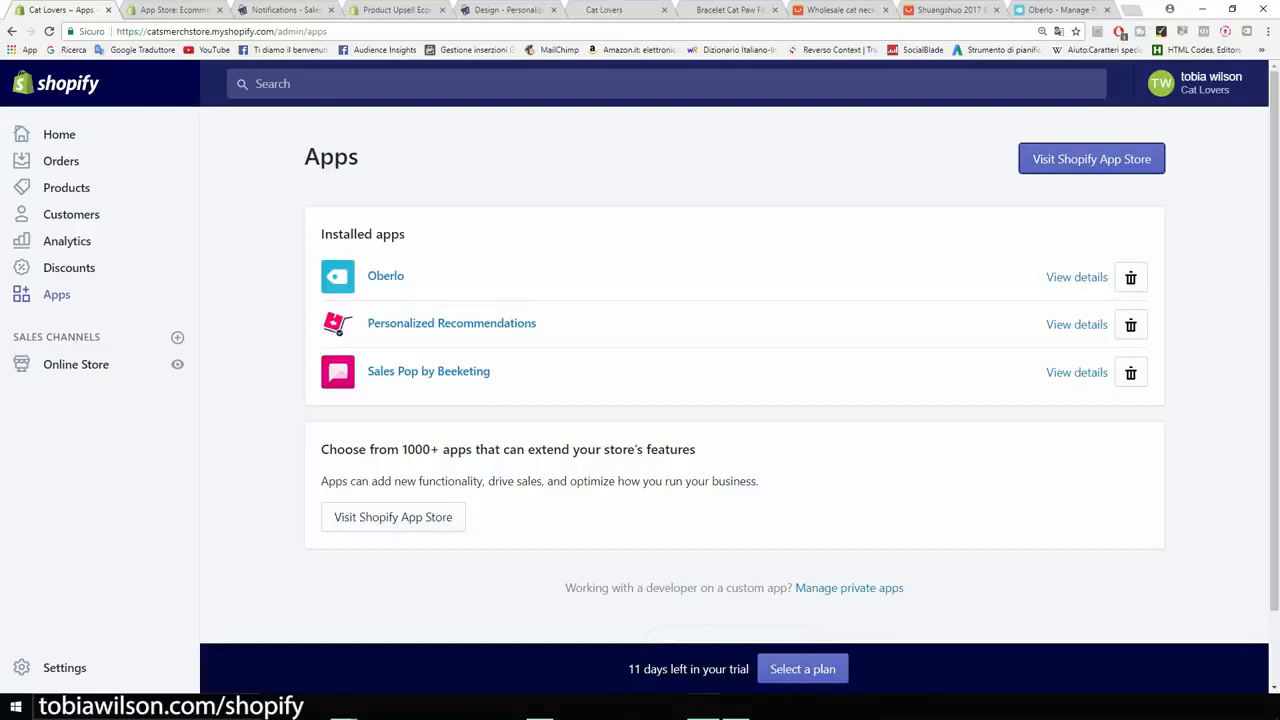
left_click(622, 10)
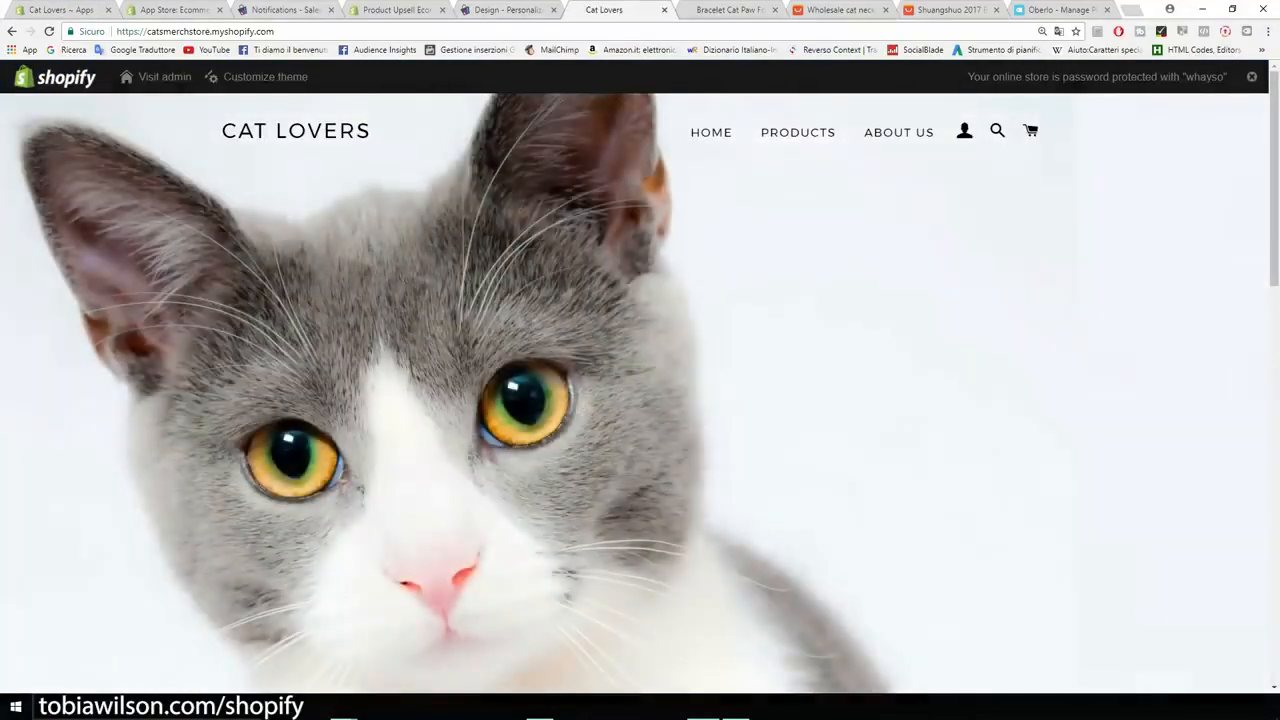
scroll(640, 390, "down", 7)
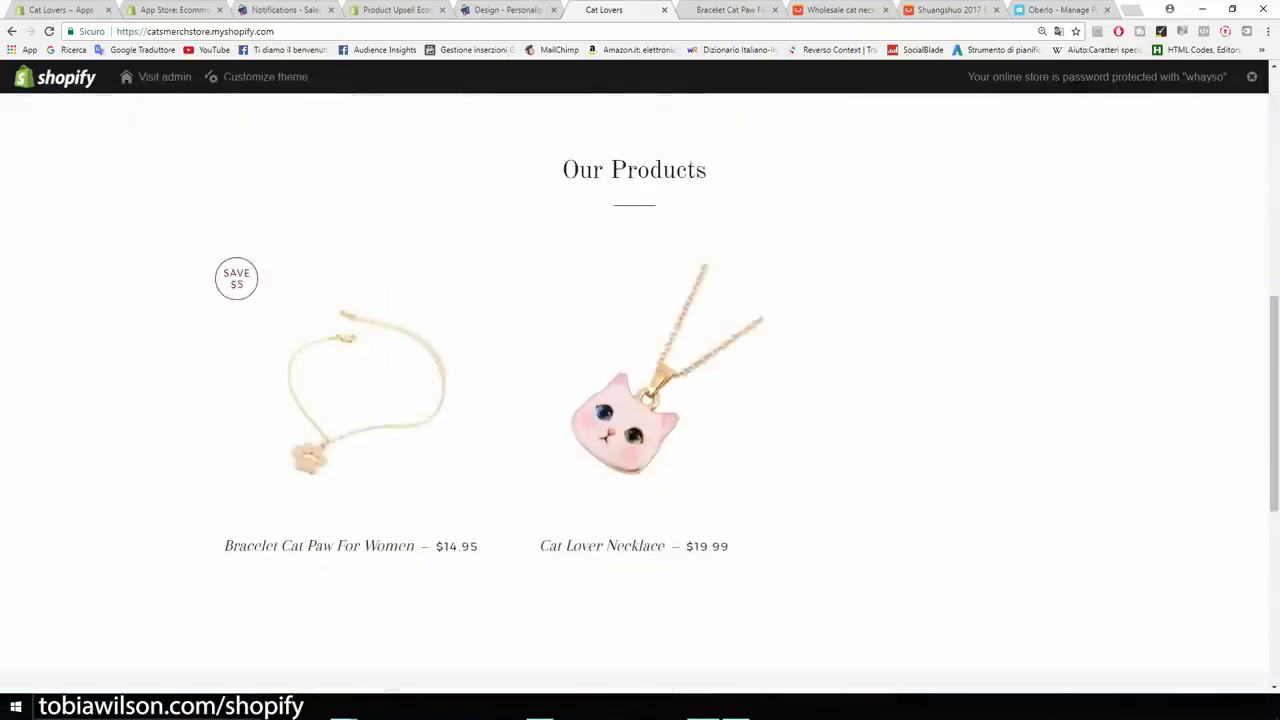
scroll(640, 390, "down", 2)
scroll(640, 390, "down", 2)
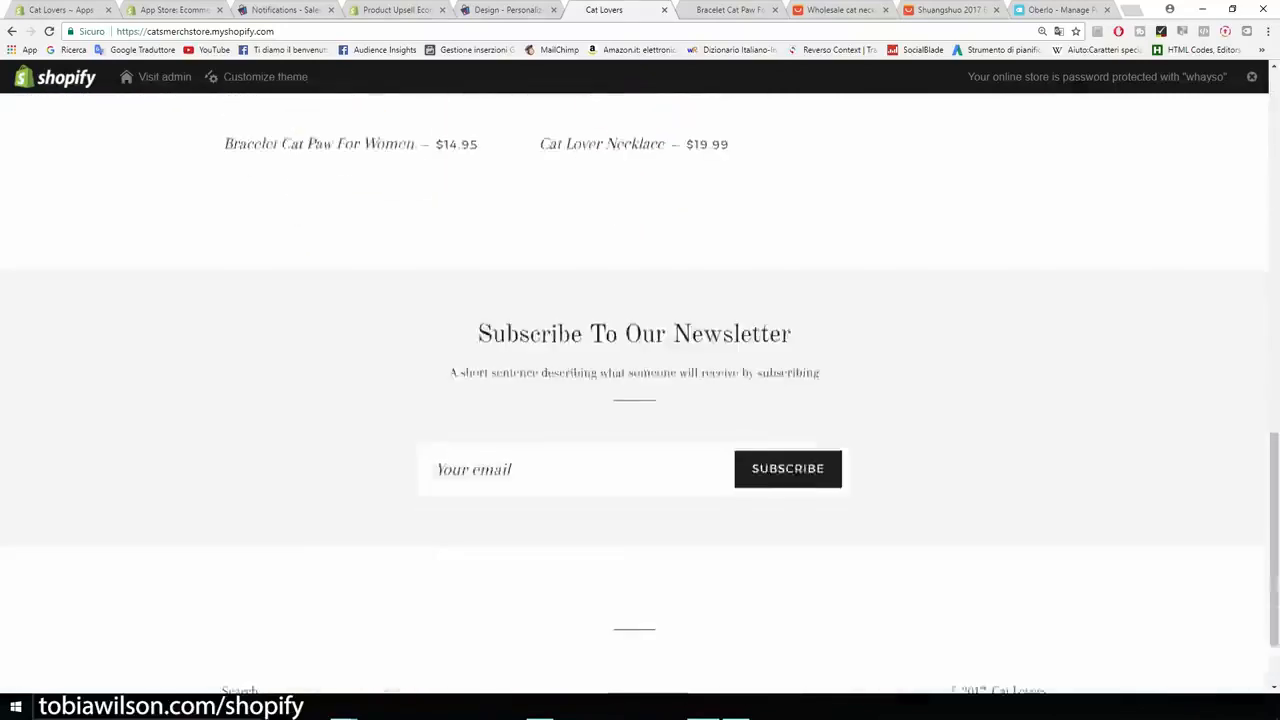
scroll(640, 390, "up", 4)
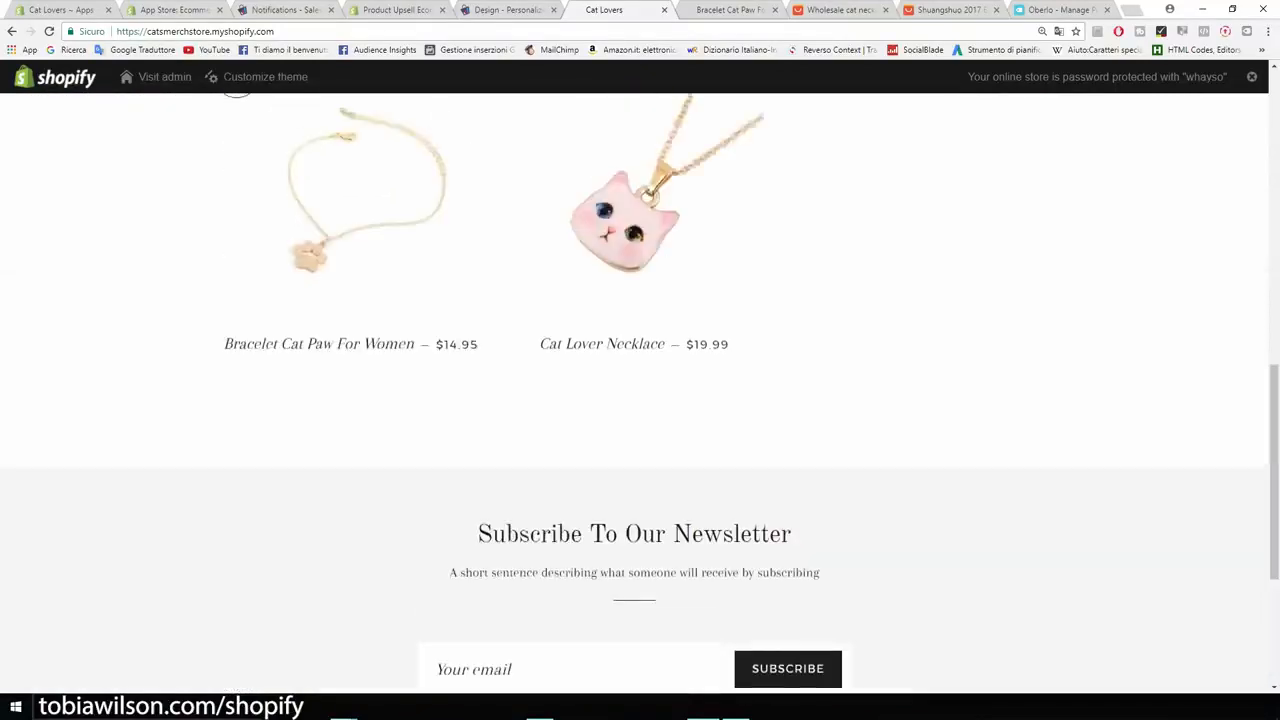
scroll(640, 390, "down", 5)
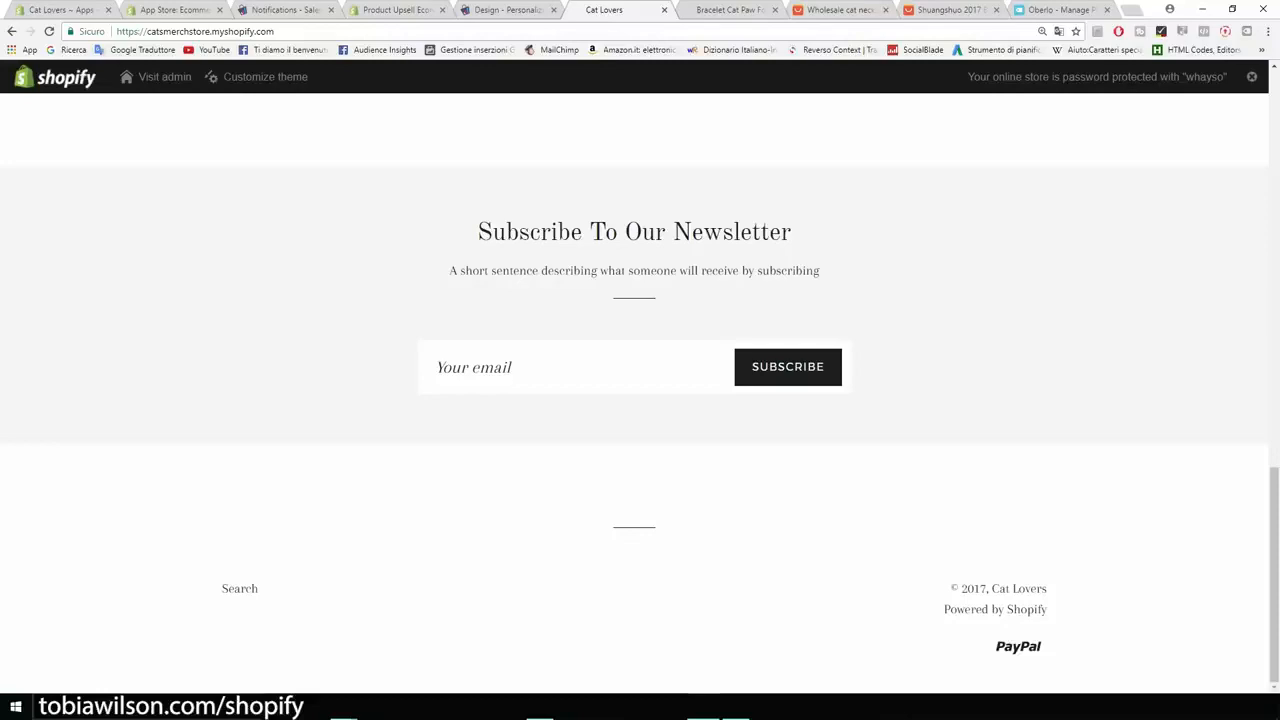
scroll(640, 390, "up", 10)
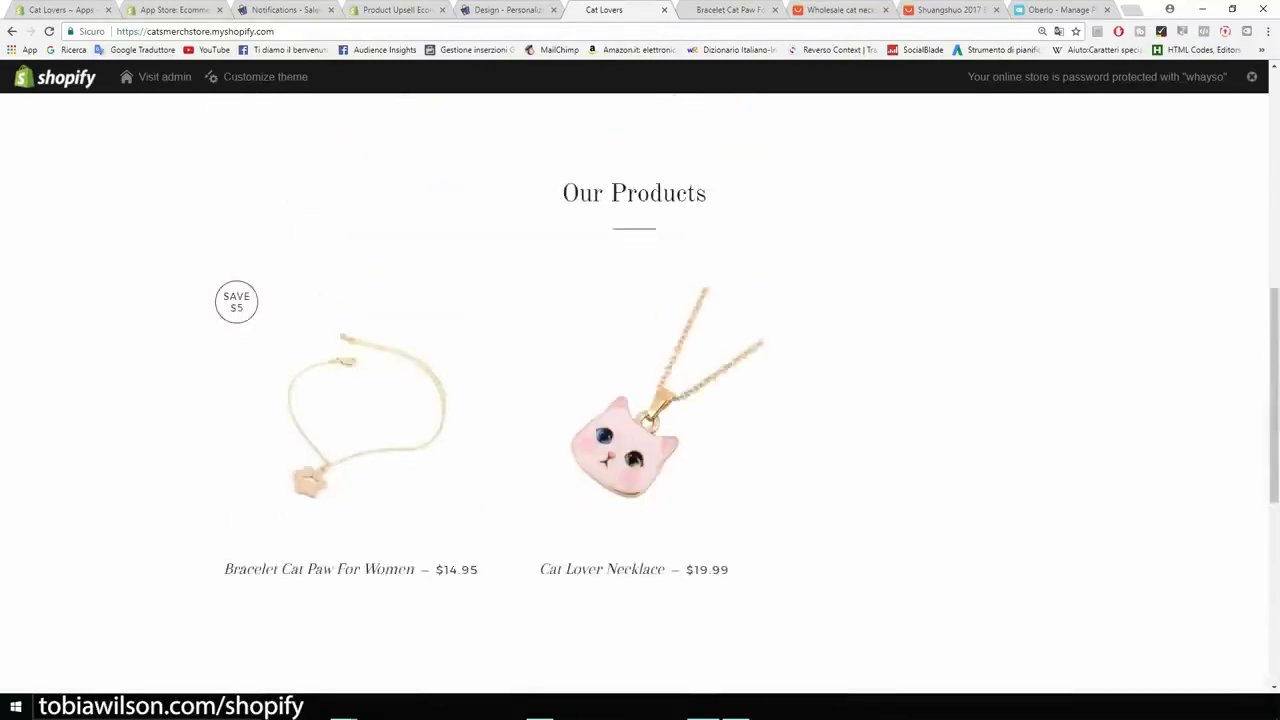
Step: Highlight the storefront's Our Products heading and open the Products page from the store navigation
scroll(640, 390, "down", 1)
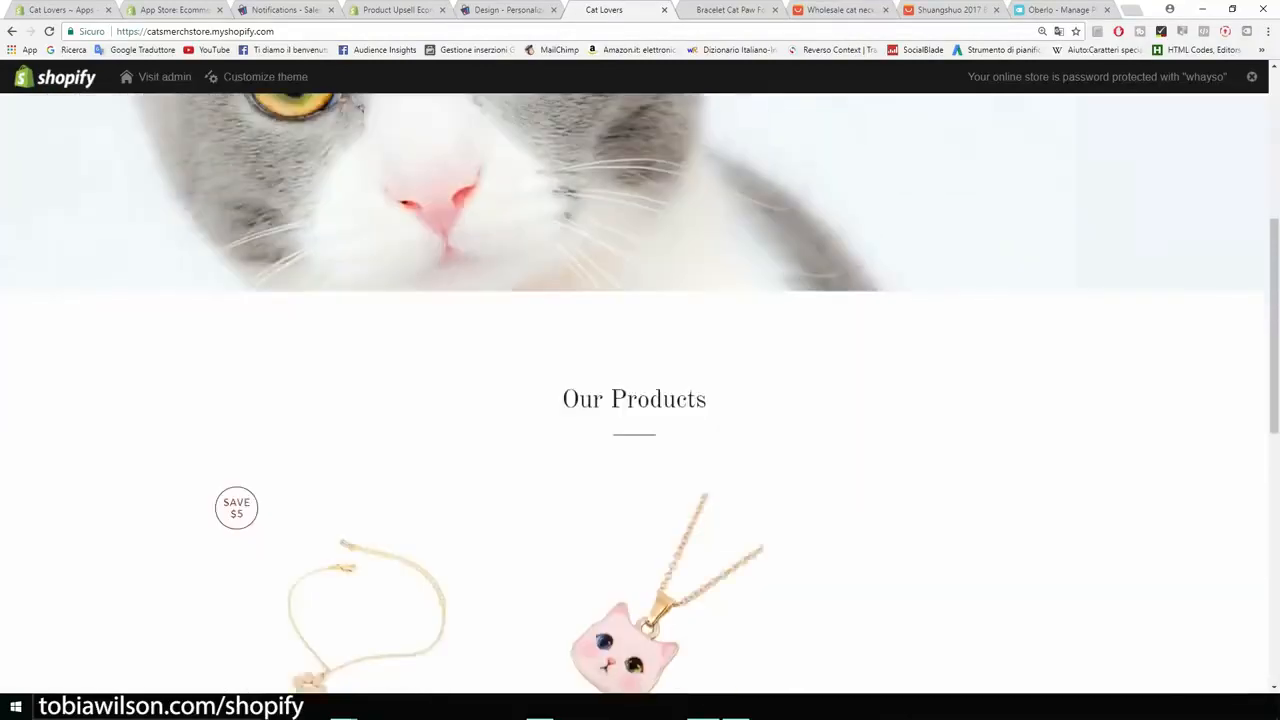
left_click_drag(708, 400, 560, 400)
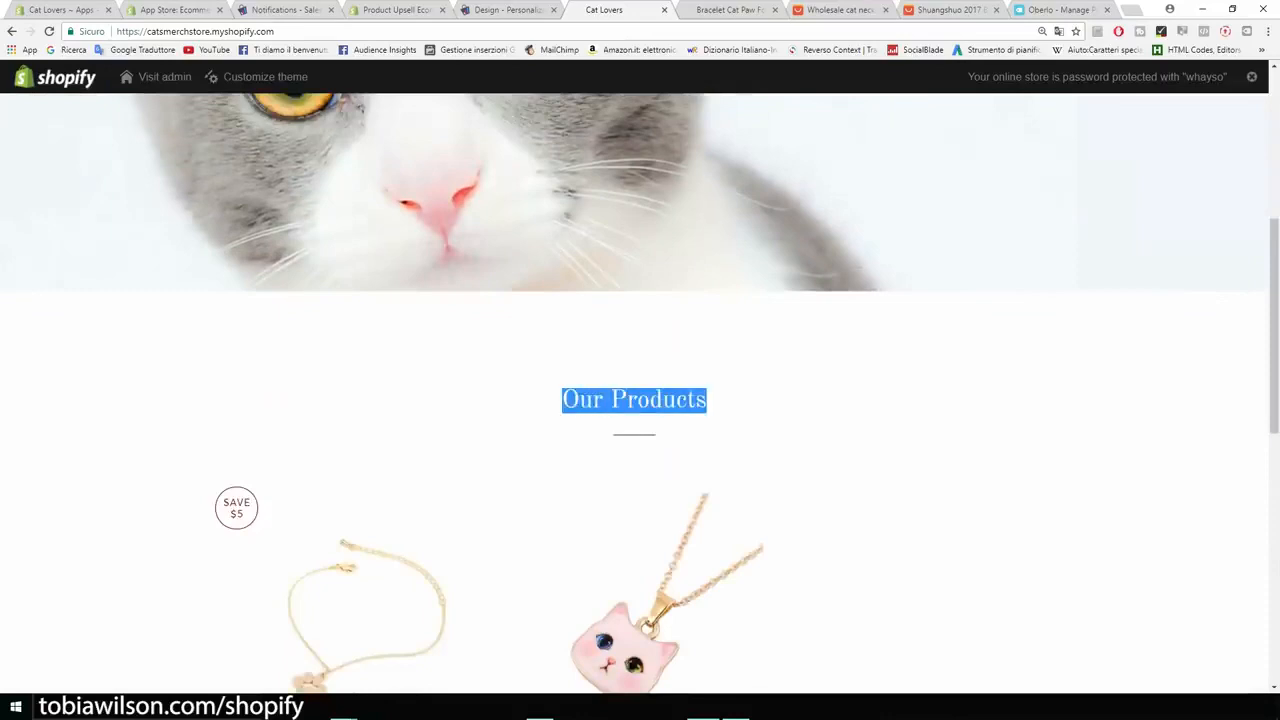
scroll(640, 390, "up", 6)
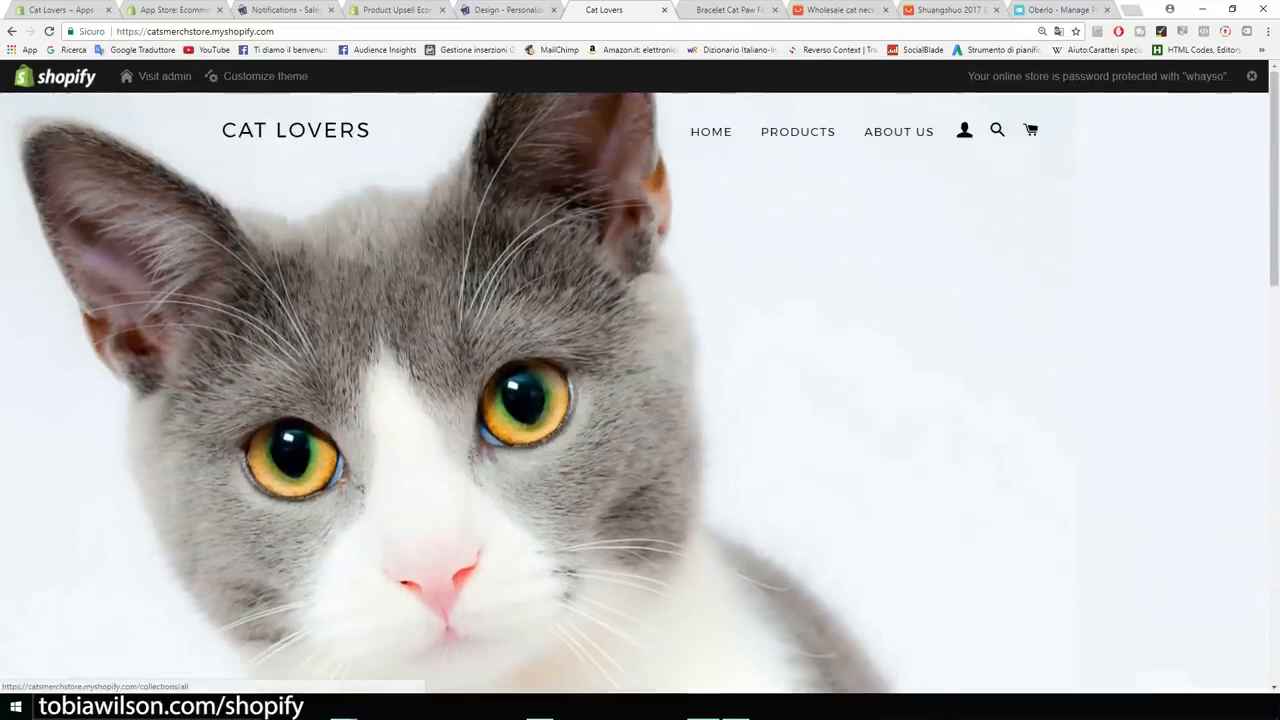
left_click(797, 131)
scroll(640, 390, "down", 2)
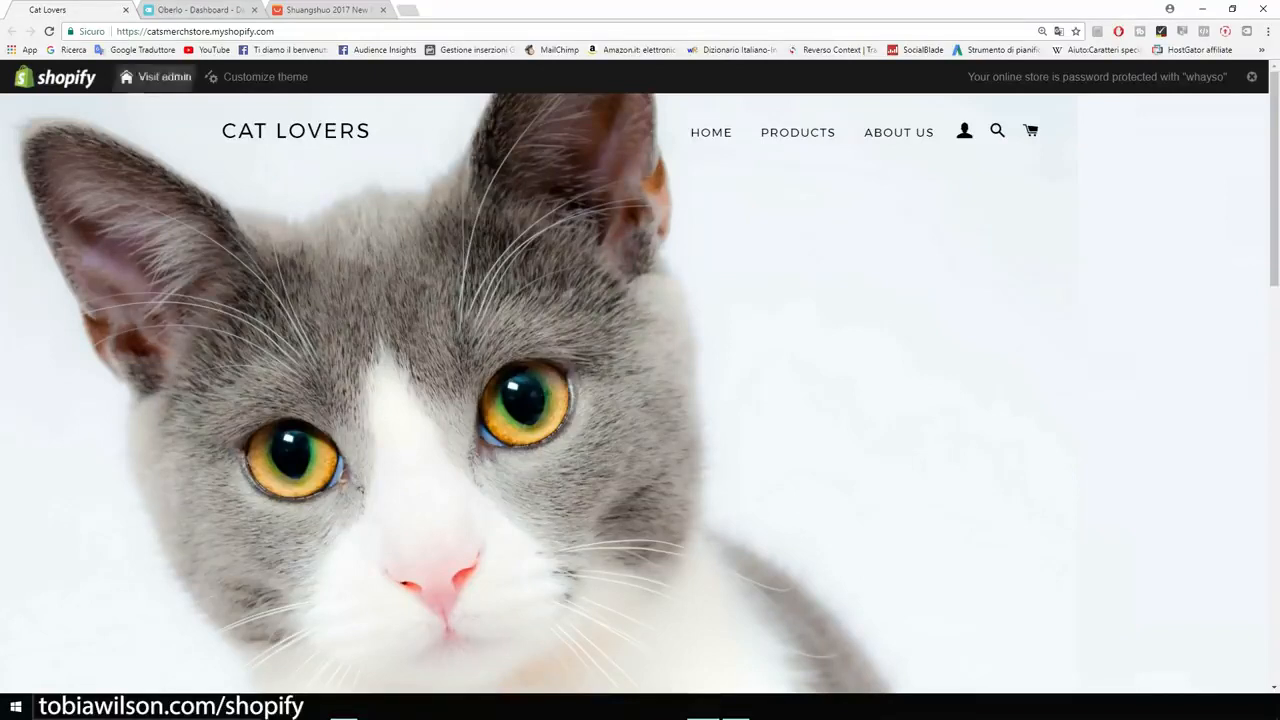
Step: Switch to Oberlo, open the Orders page and examine the order list at 175% zoom
left_click(200, 9)
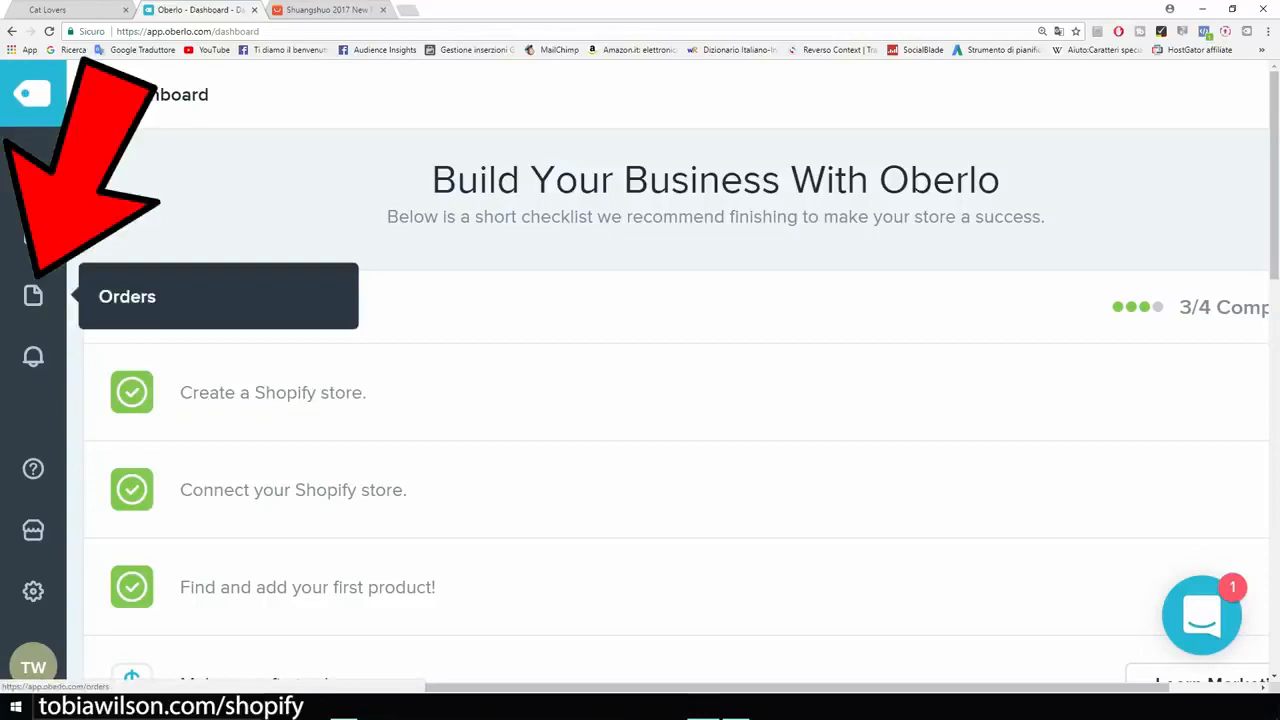
key("ctrl+plus")
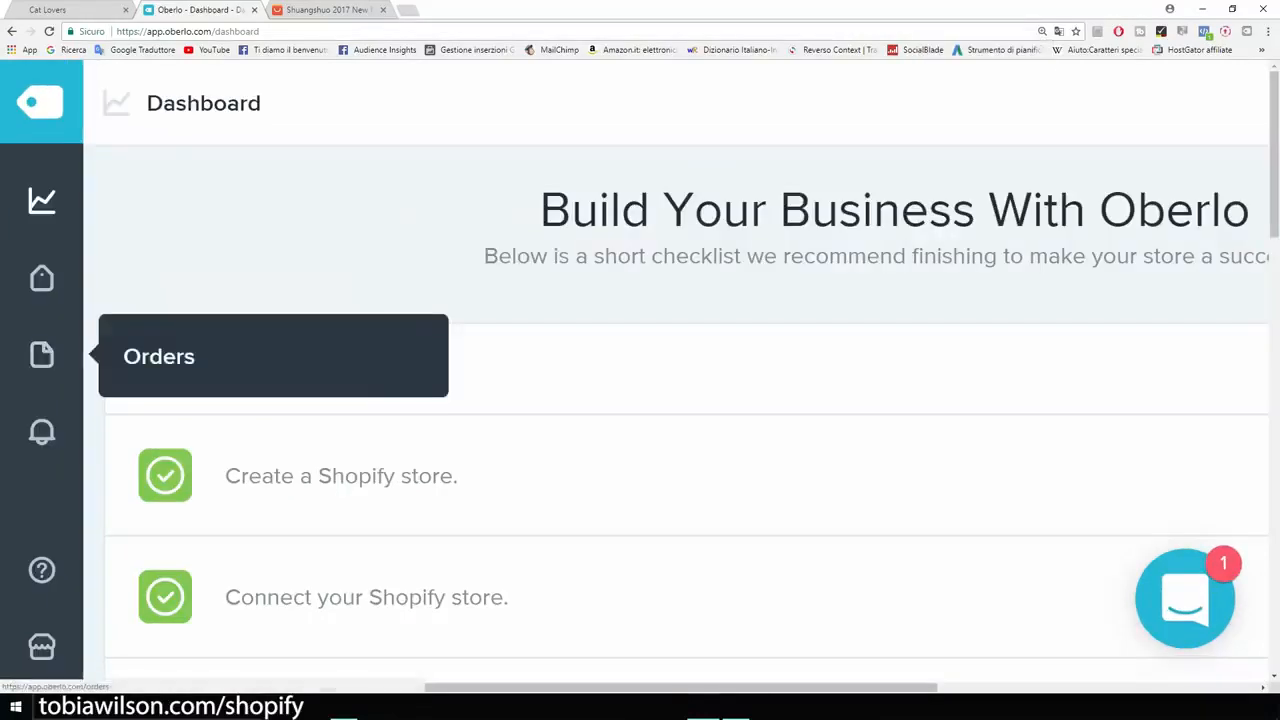
left_click(41, 355)
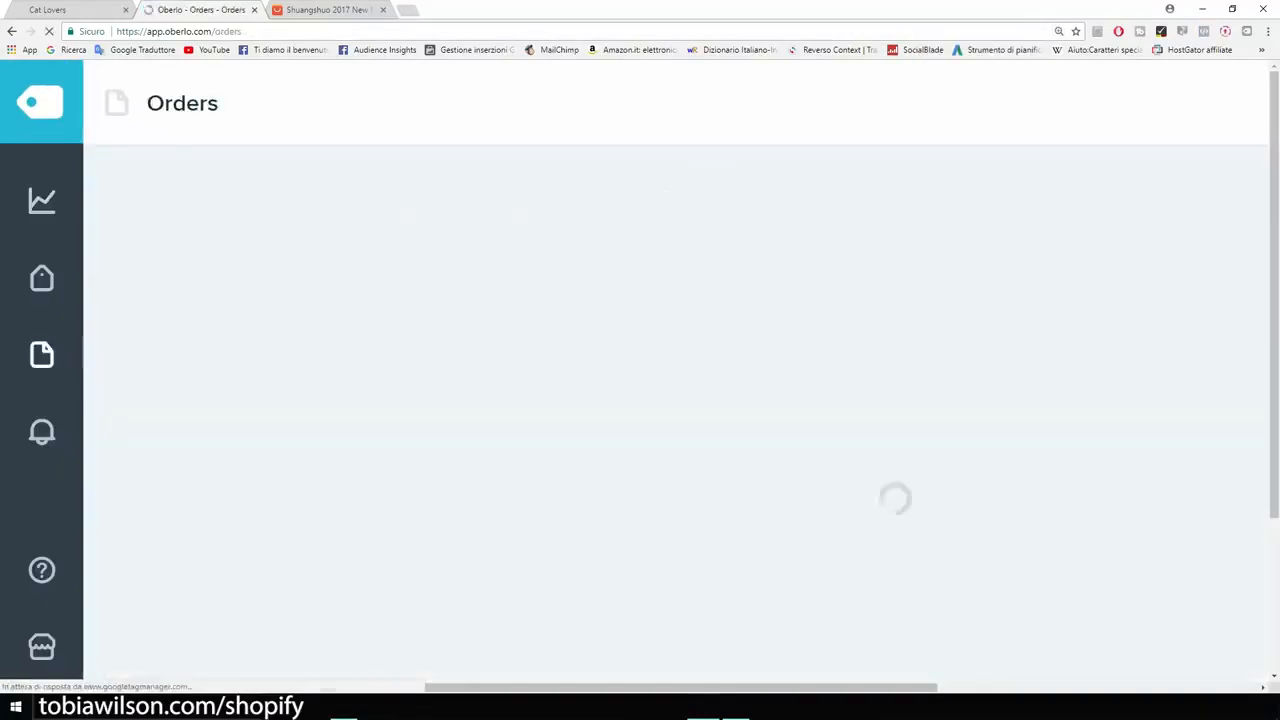
key("ctrl+minus")
key("ctrl+minus")
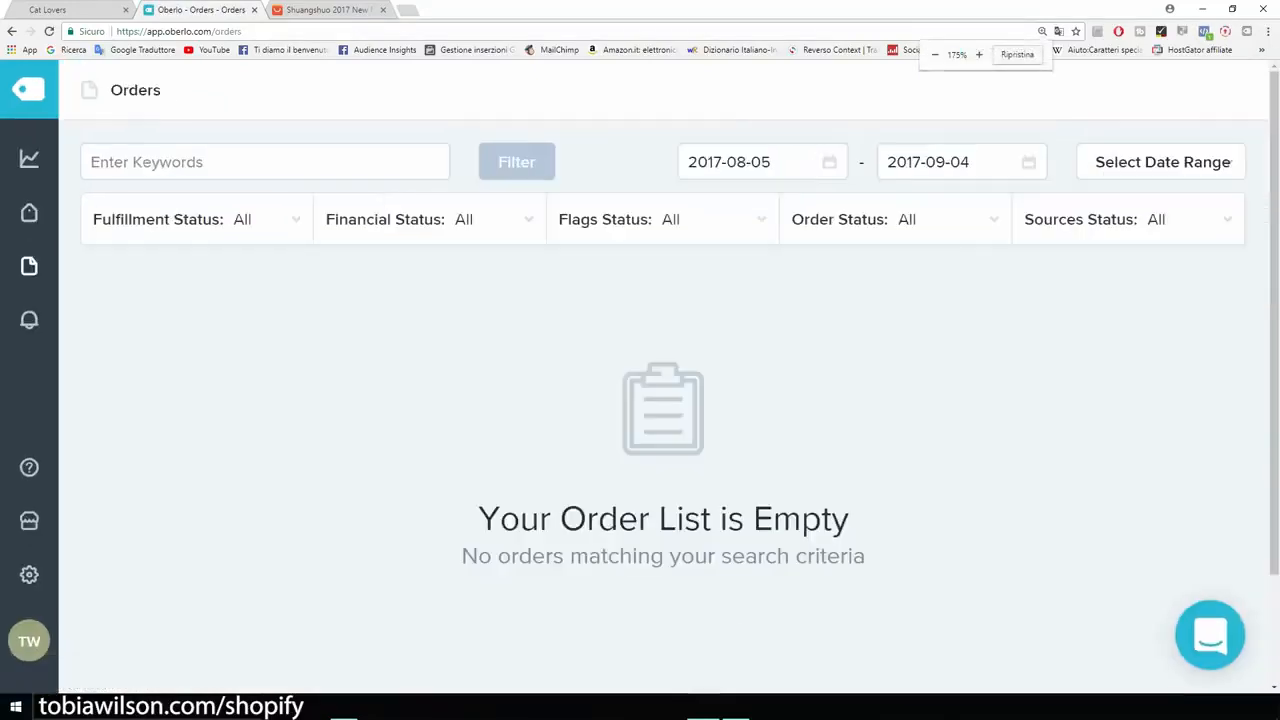
left_click_drag(849, 518, 537, 518)
left_click(537, 520)
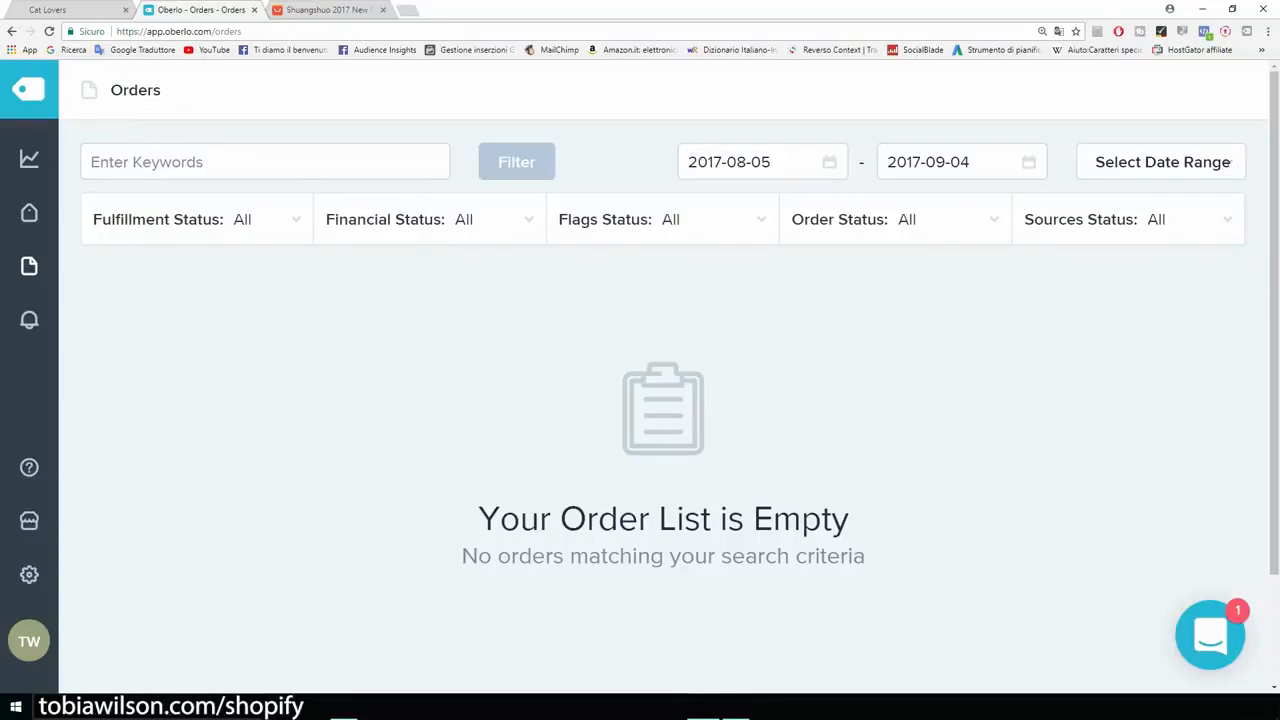
Step: Switch to the AliExpress paw bracelet listing, start buying one piece and review the guest checkout's shipping form
left_click(327, 10)
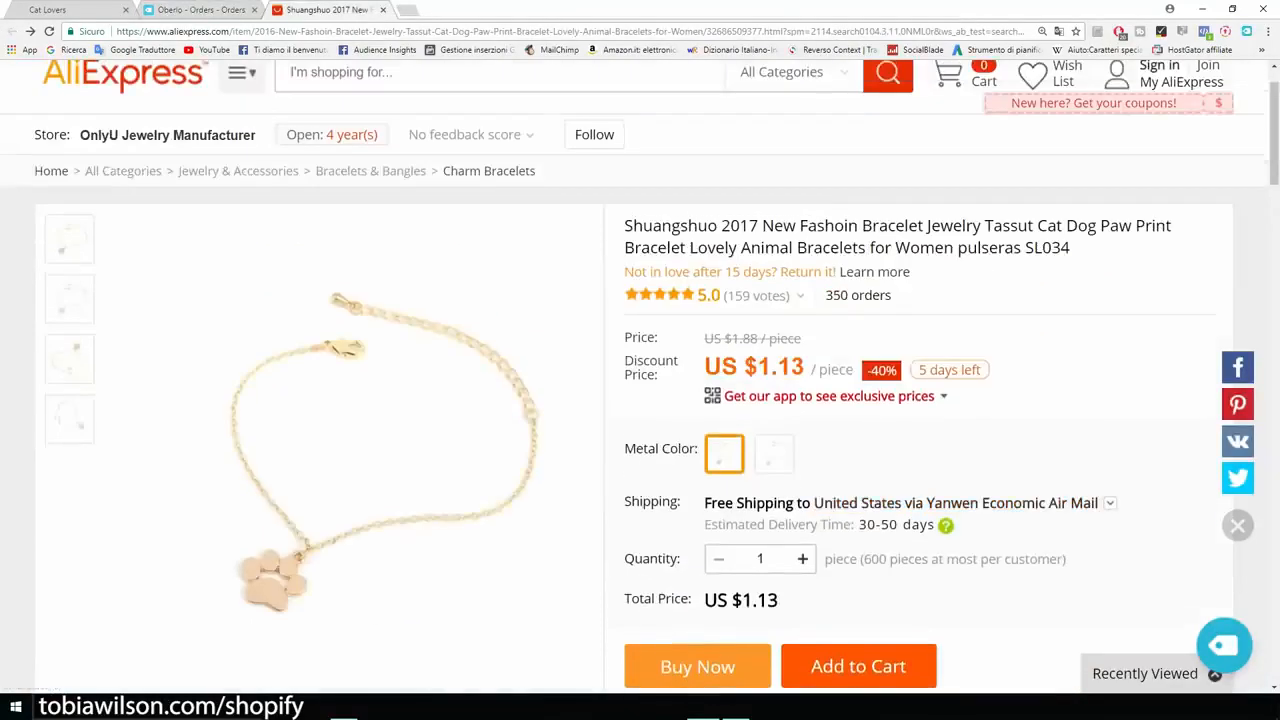
scroll(640, 380, "down", 2)
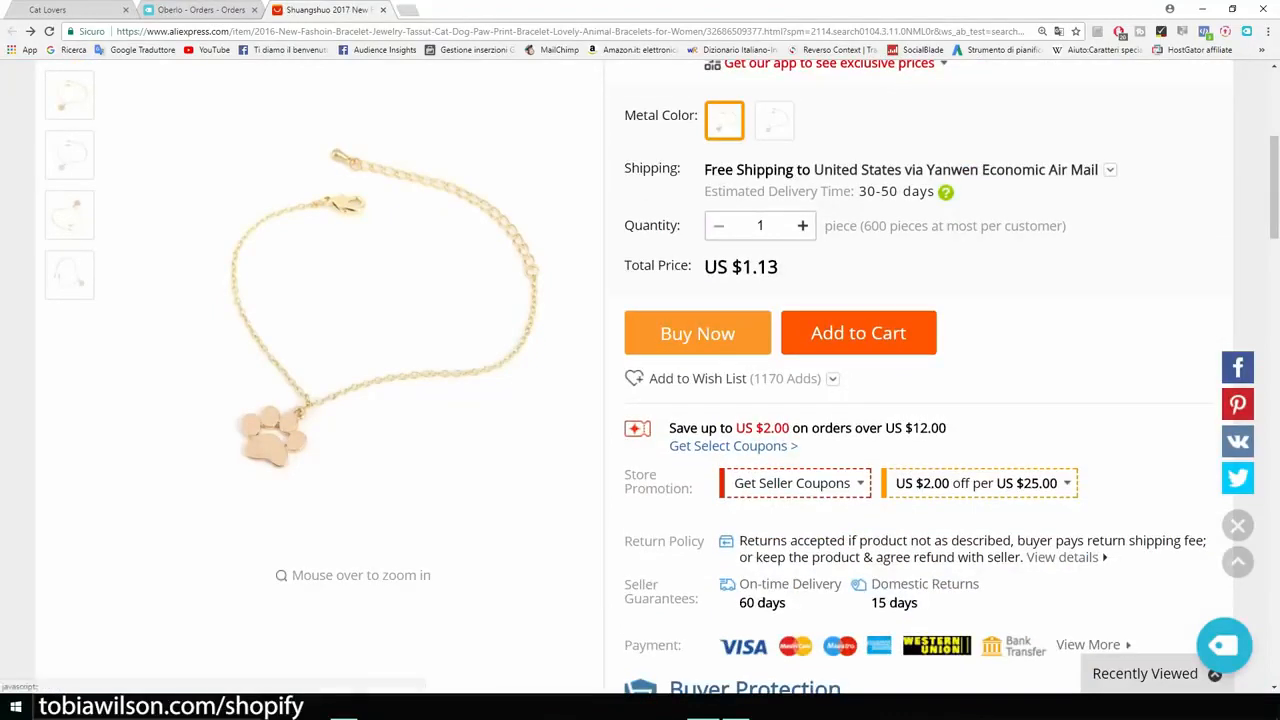
left_click(697, 333)
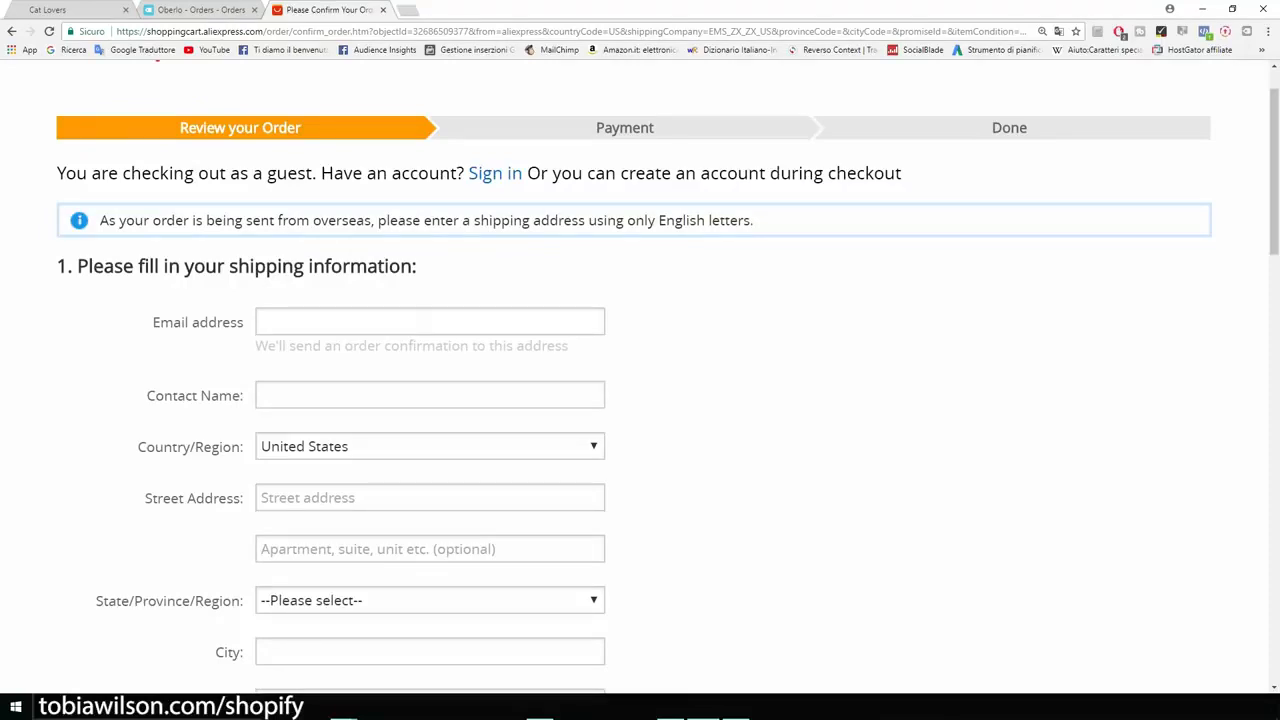
scroll(640, 400, "down", 2)
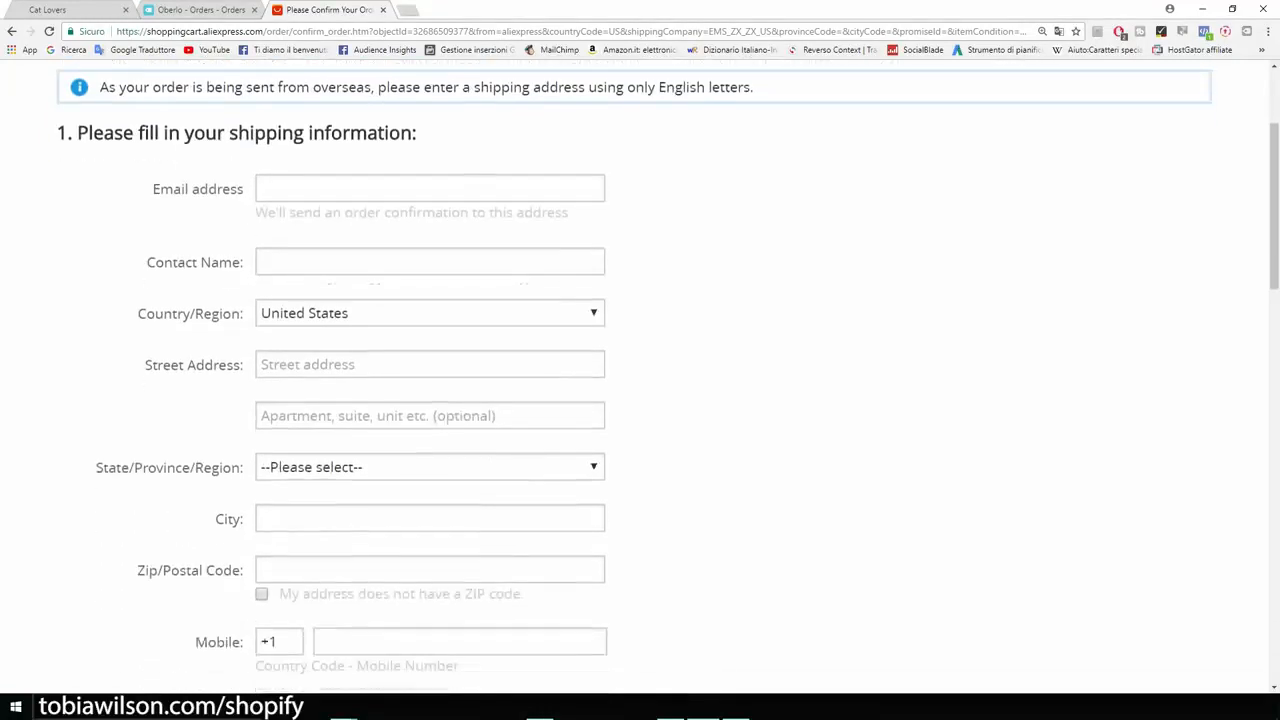
Step: Enter the customer's e-mail address in the guest checkout's shipping form
scroll(640, 400, "up", 1)
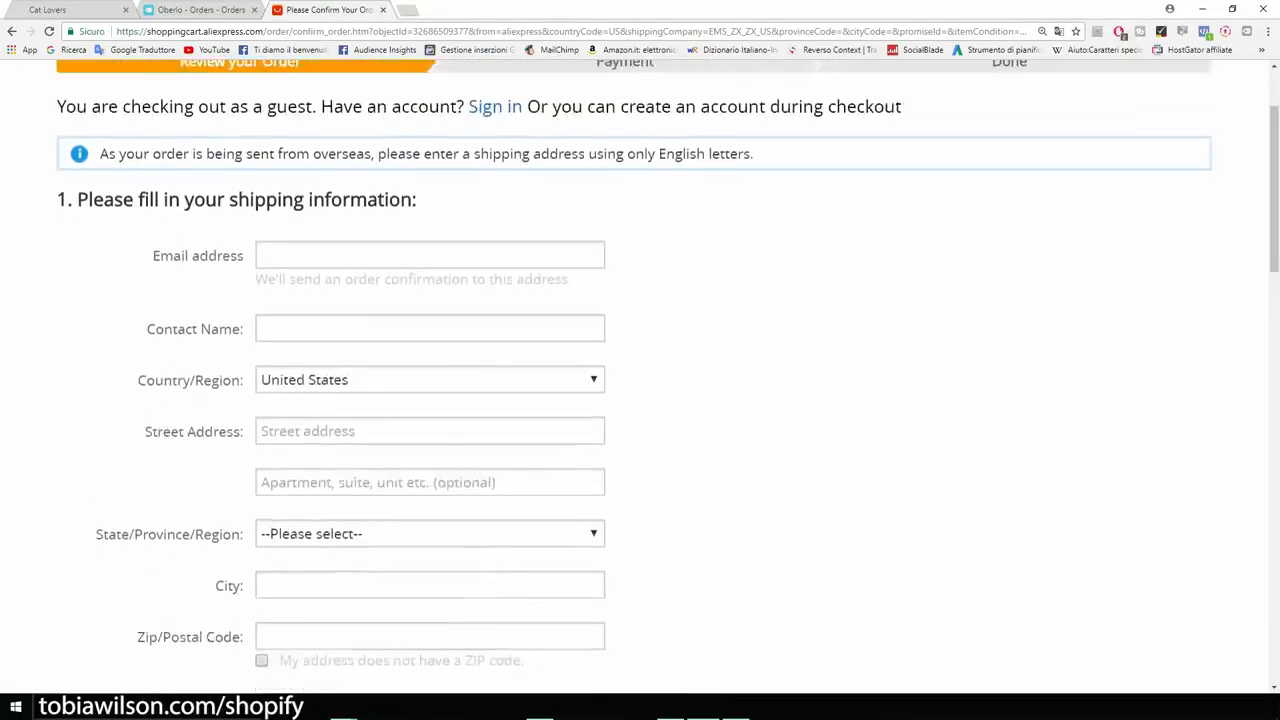
scroll(640, 400, "up", 2)
left_click(430, 388)
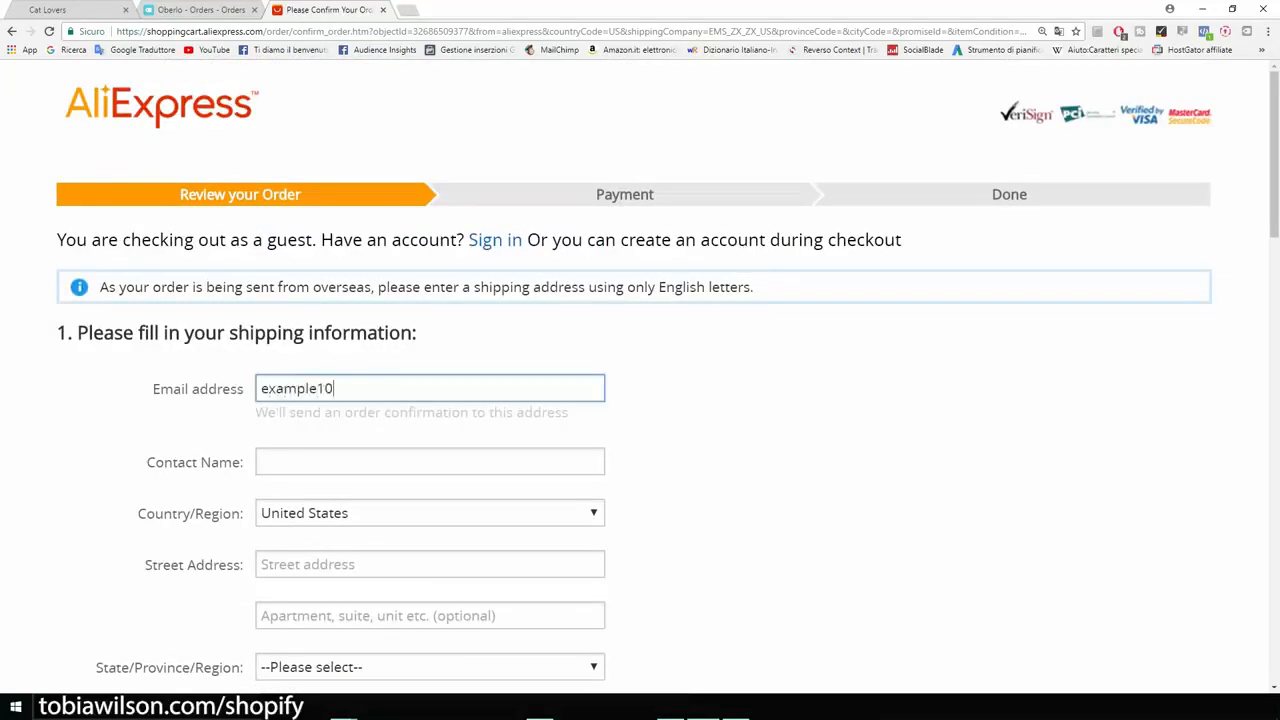
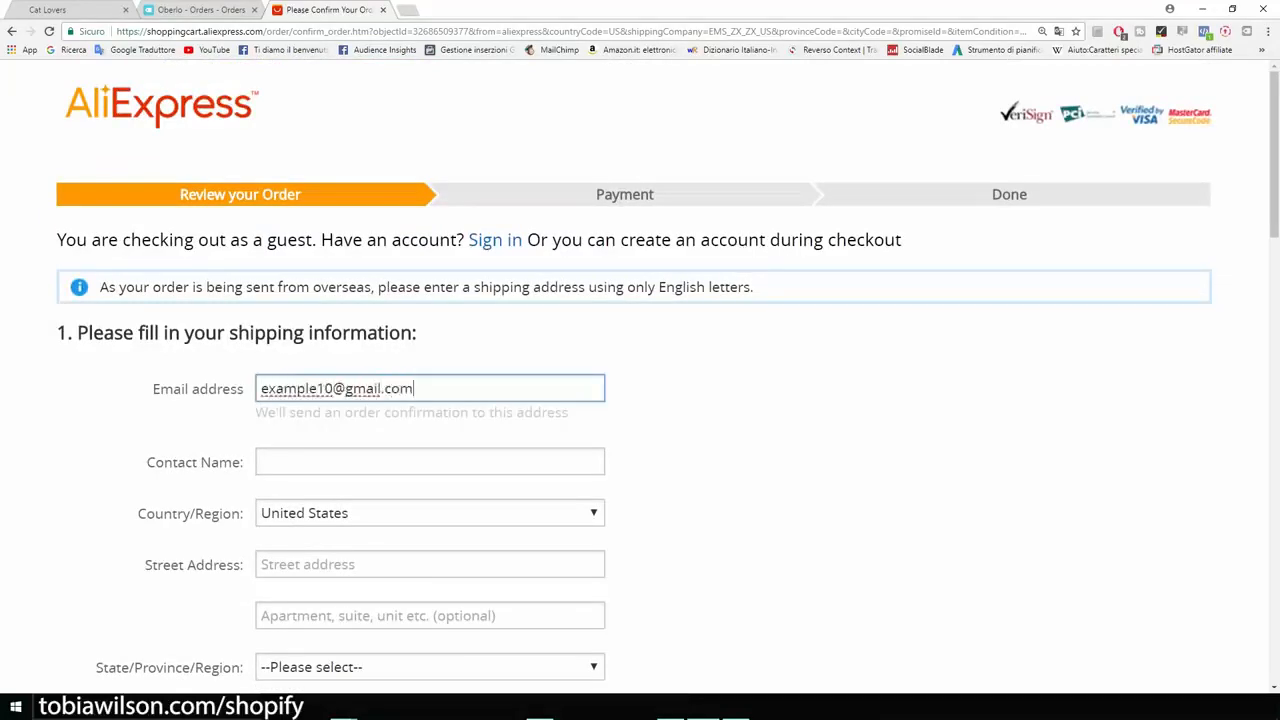
Step: Place the browser beside the Writer document and copy the customer's full name from it into the Contact Name field
key("super+Left")
left_click_drag(905, 203, 797, 203)
key("ctrl+c")
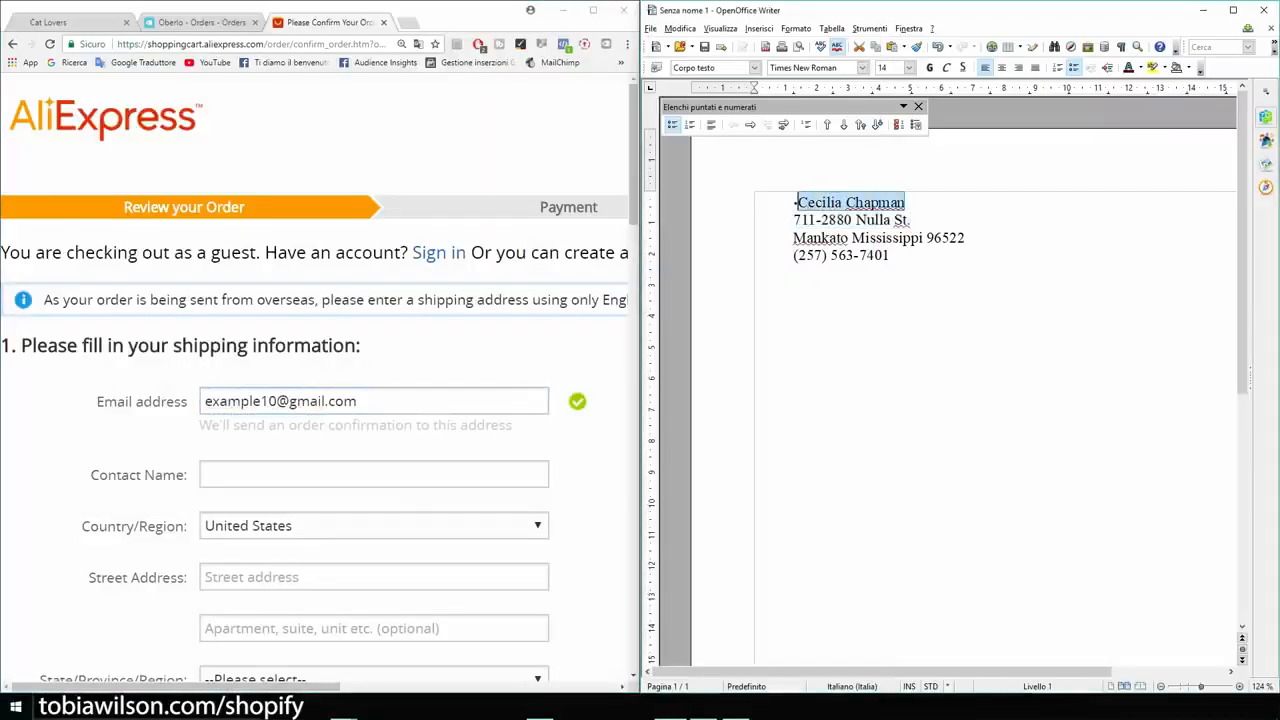
left_click(374, 475)
key("ctrl+v")
Step: Copy the customer's street address from the Writer document into the shipping form's Street Address field
scroll(374, 475, "down", 3)
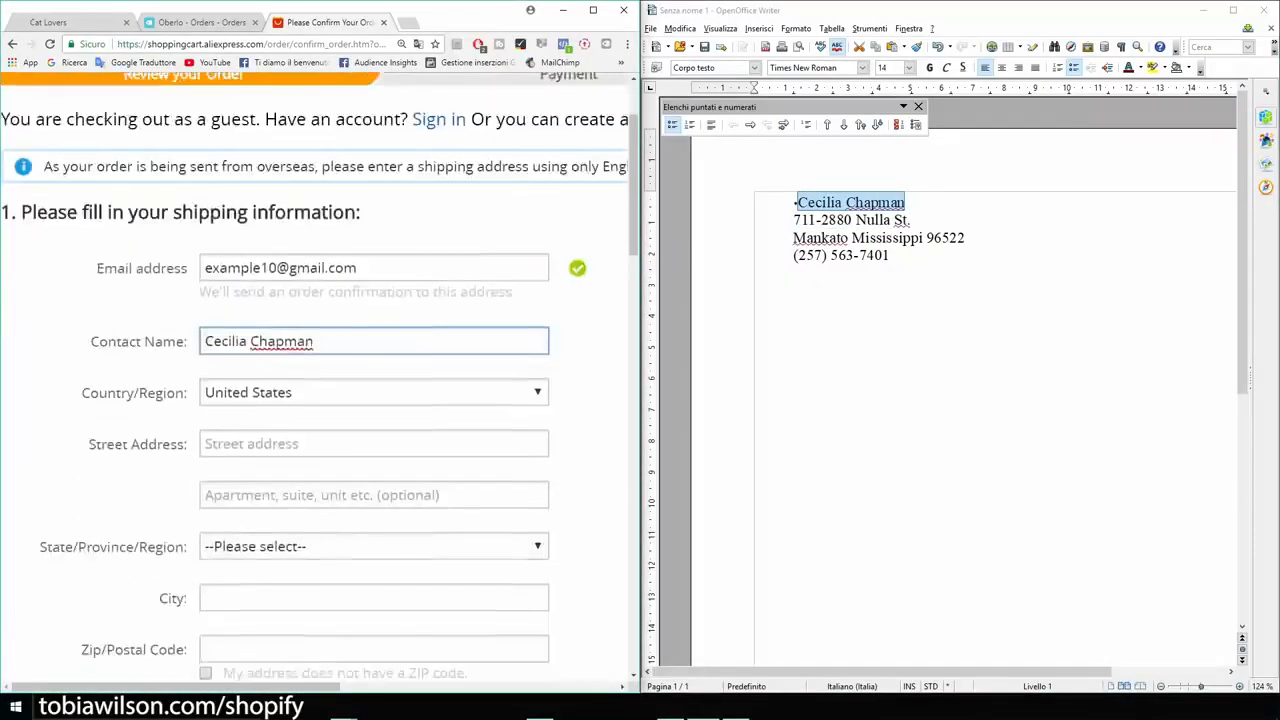
left_click(374, 310)
left_click_drag(911, 220, 793, 220)
left_click(374, 310)
Step: Select the customer's state and enter the city in the shipping form
left_click(374, 413)
left_click(260, 300)
left_click(374, 331)
type("mankato")
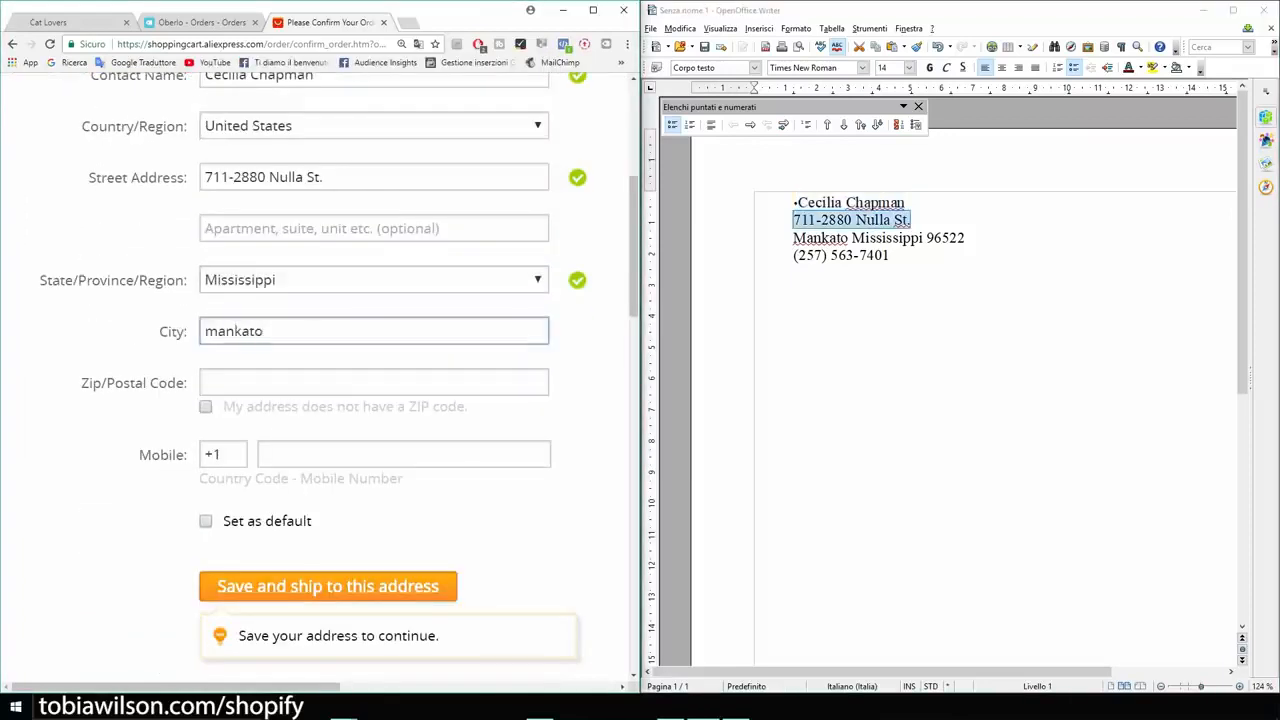
Step: Copy the customer's postal code from the document into the shipping form and enter a mobile number
left_click(374, 382)
left_click_drag(965, 238, 927, 238)
left_click(374, 382)
type("96522")
left_click(404, 454)
Step: Maximize the browser window and save the completed address as the order's shipping destination
scroll(404, 454, "down", 1)
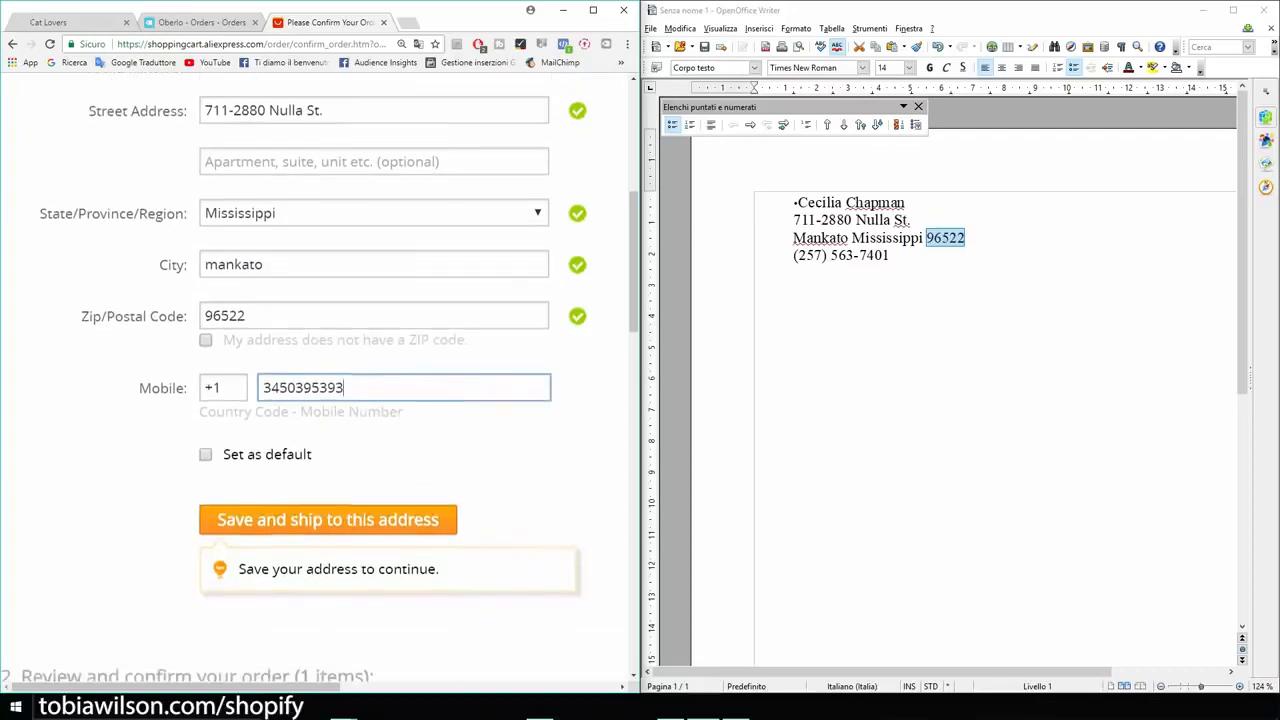
left_click(593, 10)
scroll(640, 370, "down", 2)
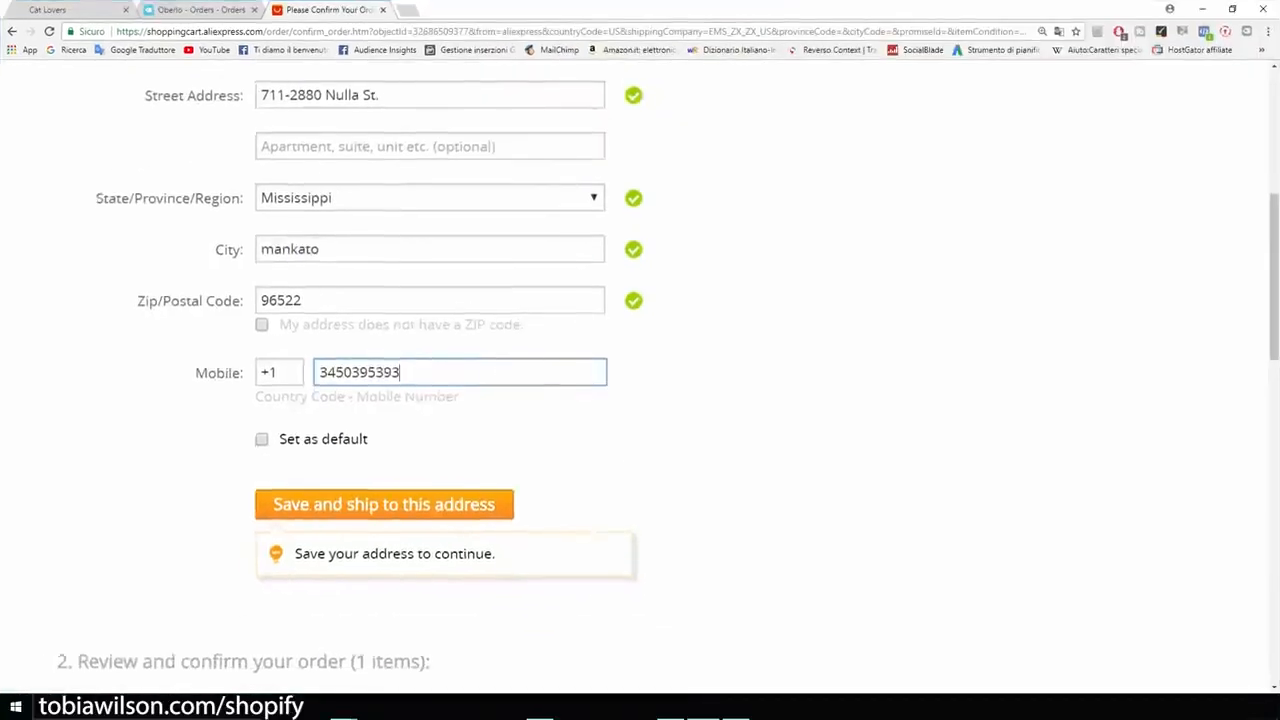
left_click(384, 374)
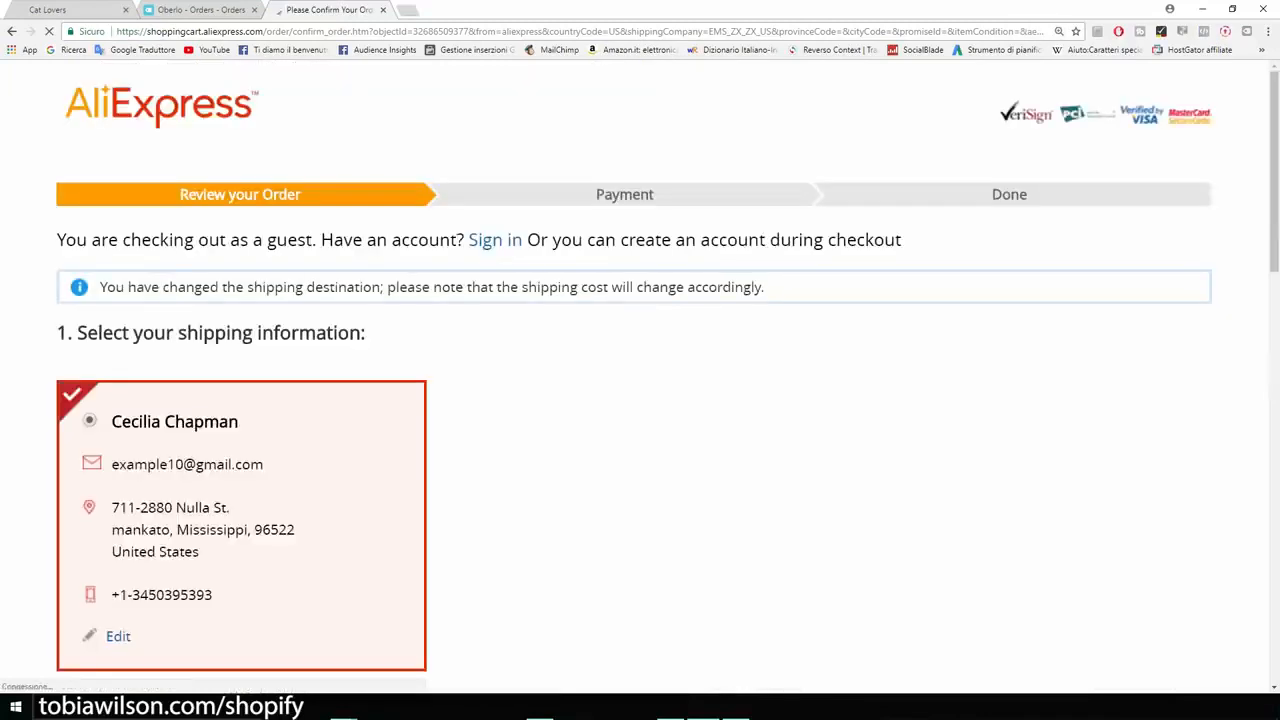
Step: Review the bracelet's order details and shipping cost, and highlight the seller message label at enlarged zoom
scroll(640, 376, "down", 2)
scroll(640, 376, "down", 2)
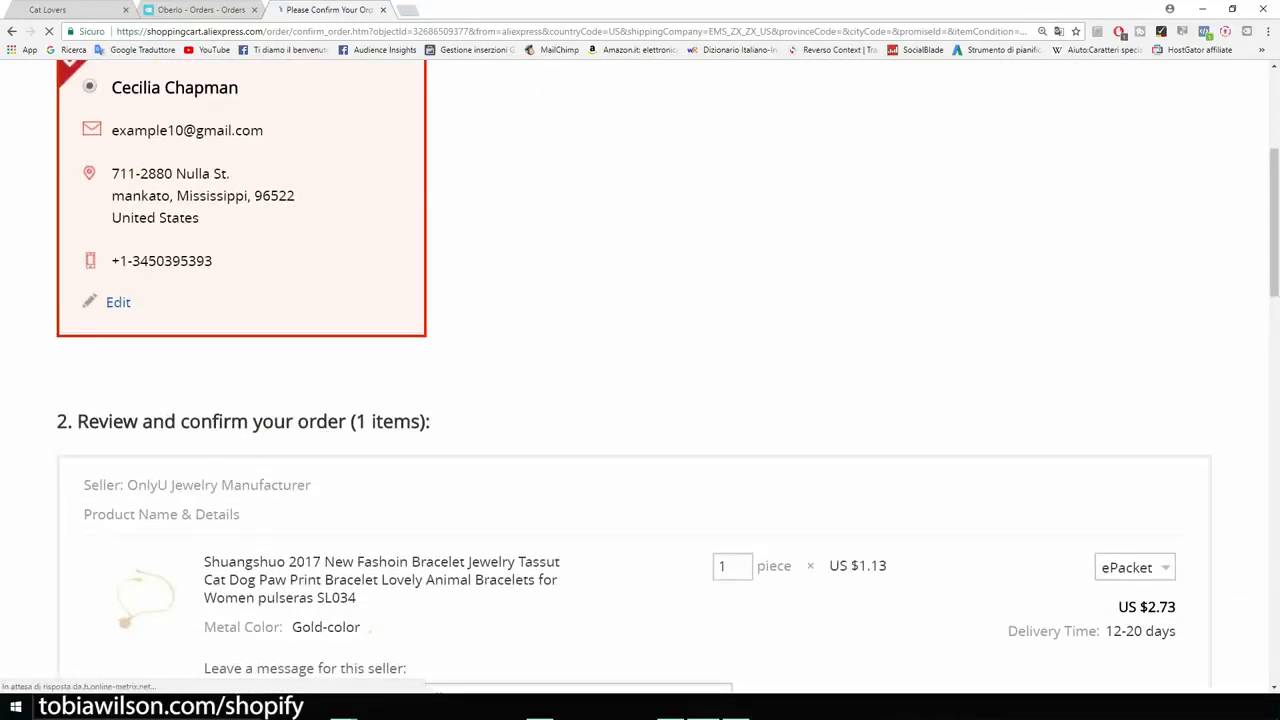
scroll(640, 370, "down", 3)
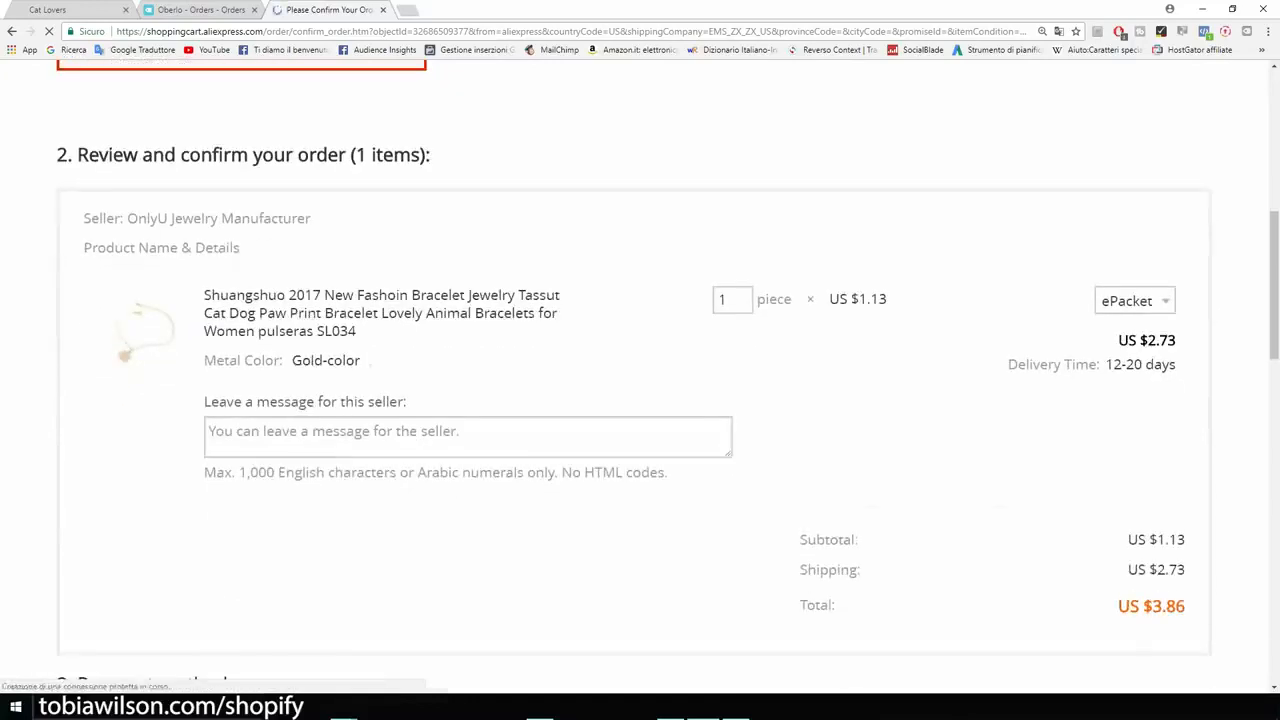
key("ctrl+plus")
key("ctrl+plus")
scroll(640, 370, "down", 4)
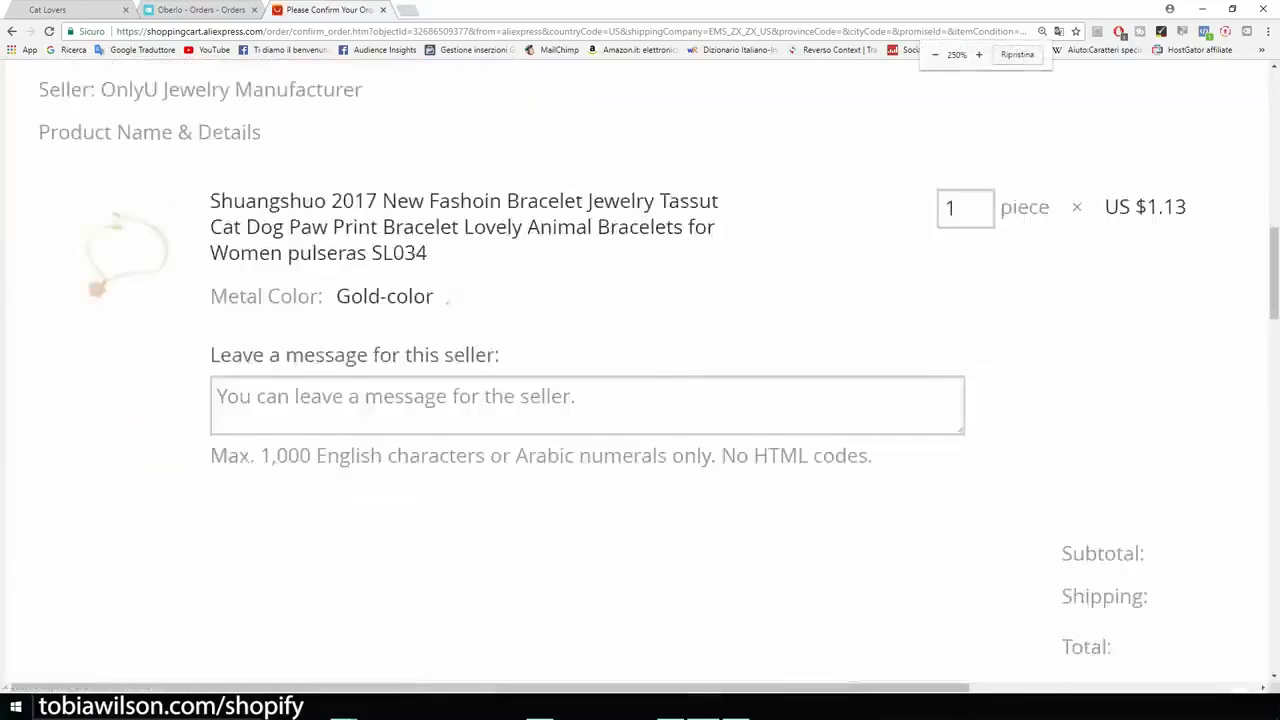
scroll(640, 370, "up", 2)
scroll(640, 370, "up", 1)
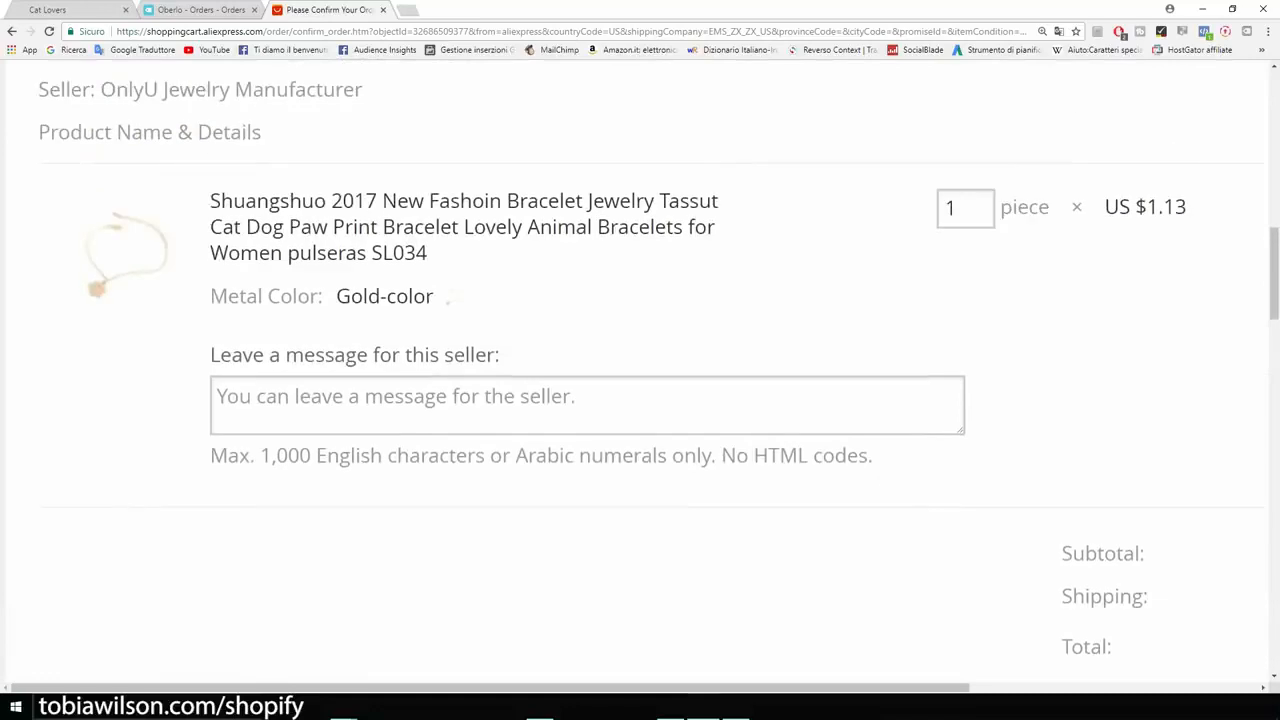
left_click_drag(210, 355, 508, 357)
scroll(640, 370, "down", 2)
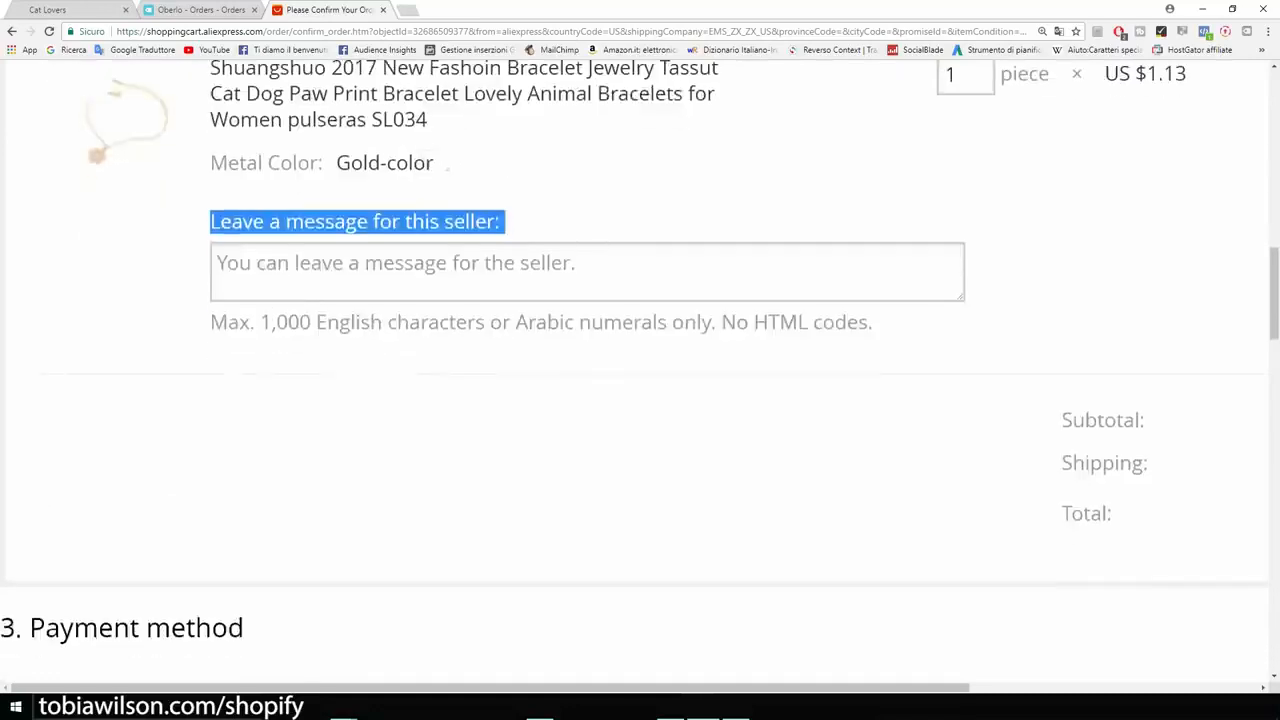
key("ctrl+plus")
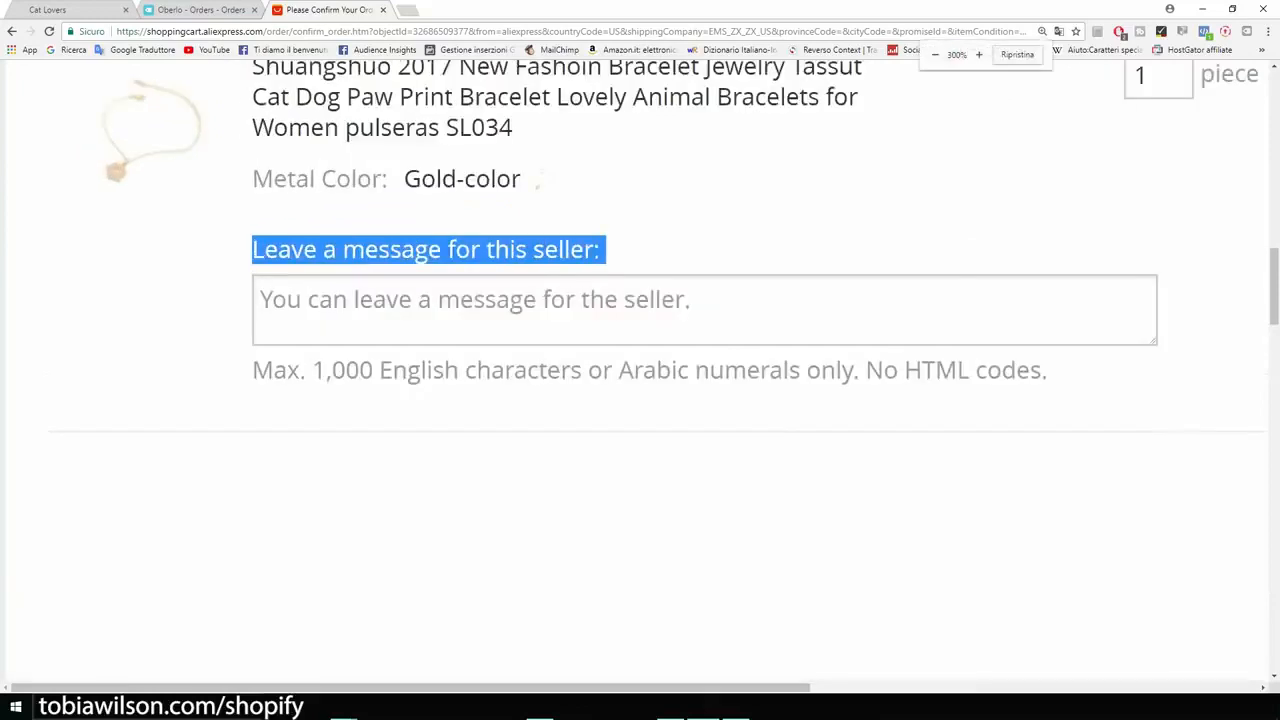
Step: Leave the seller the message "Please do not include an invoice or any marketing material. This is a dropshipping order."
left_click(560, 308)
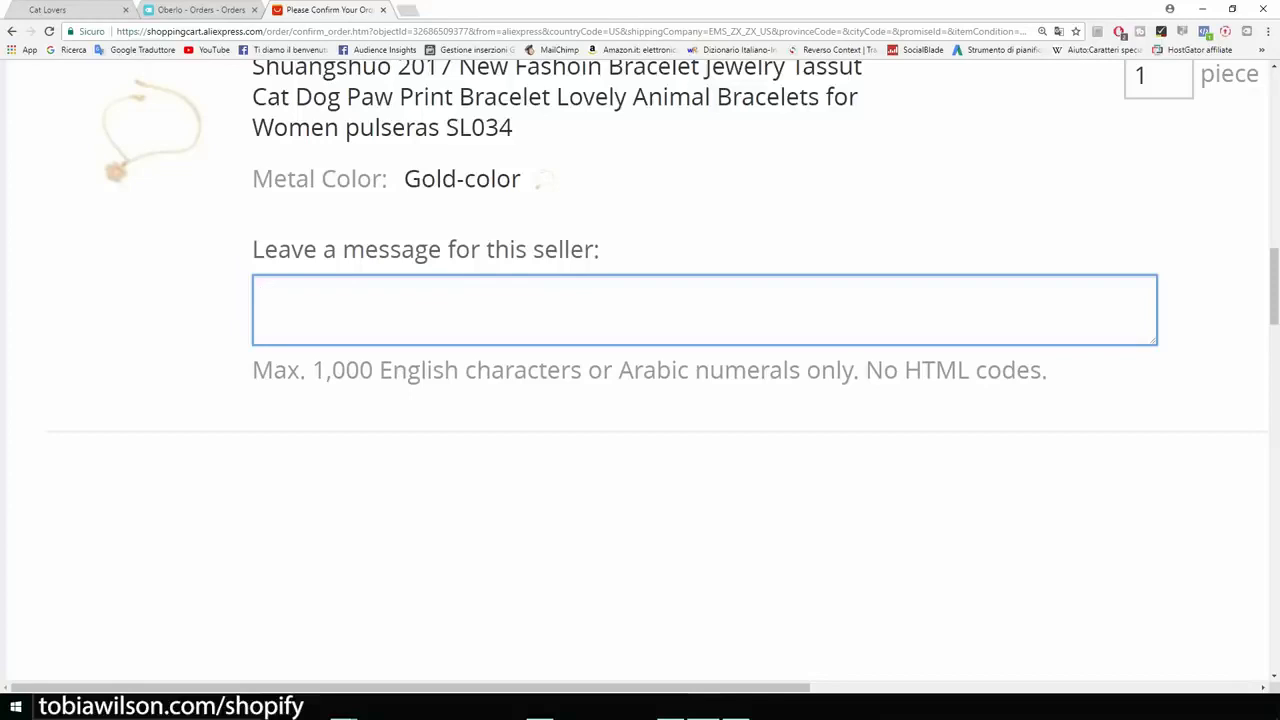
type("Ok")
key("BackSpace")
key("BackSpace")
type("Please do not include an invoice or any marketing material. This is ")
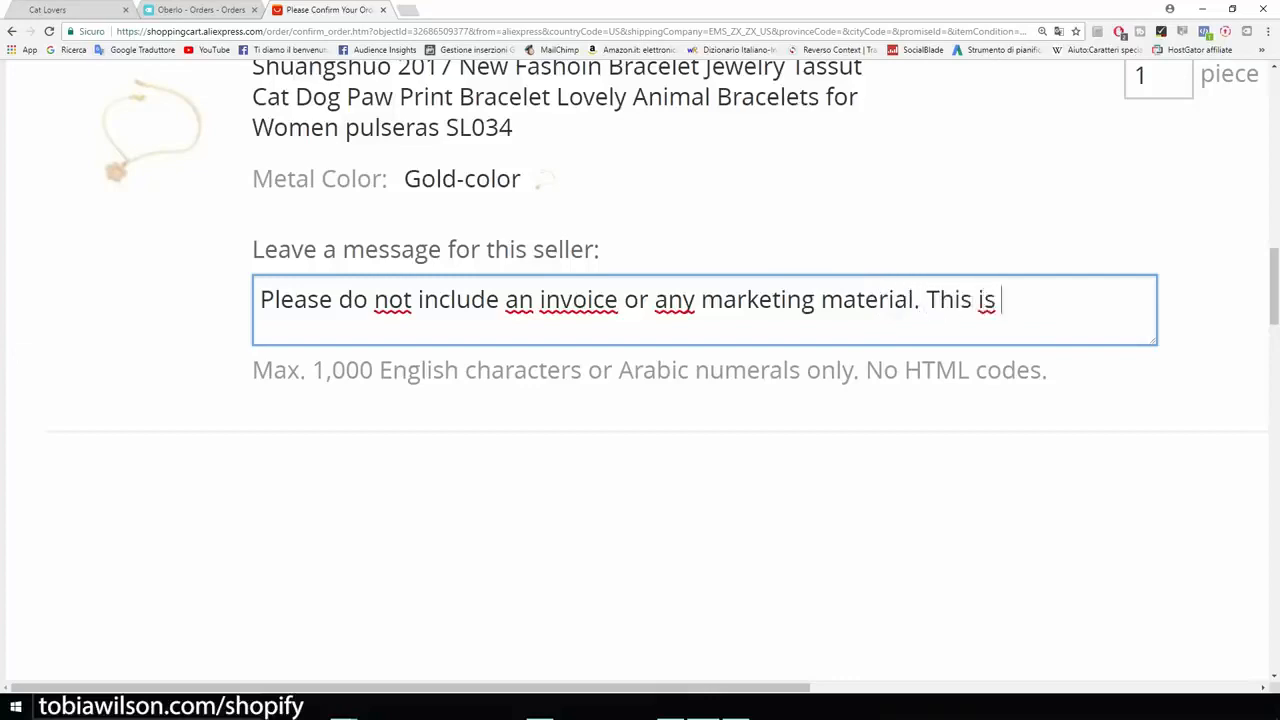
type("a dropshipping order.")
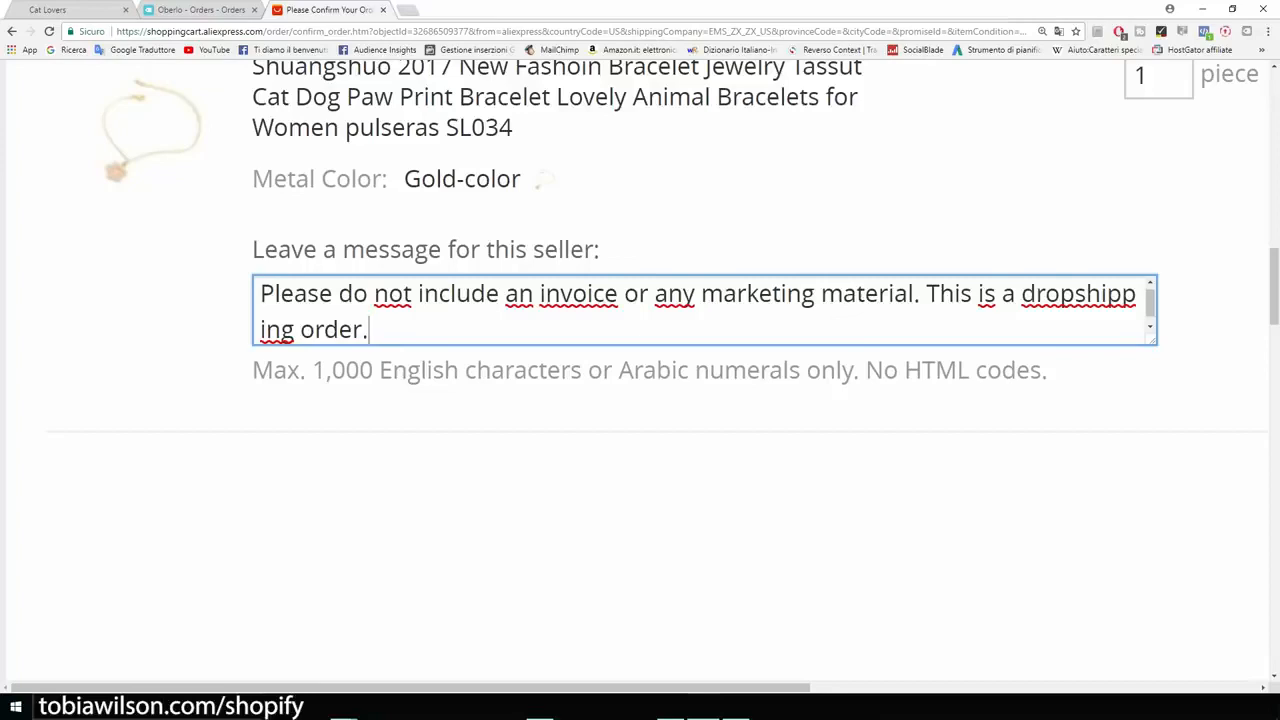
key("ctrl+a")
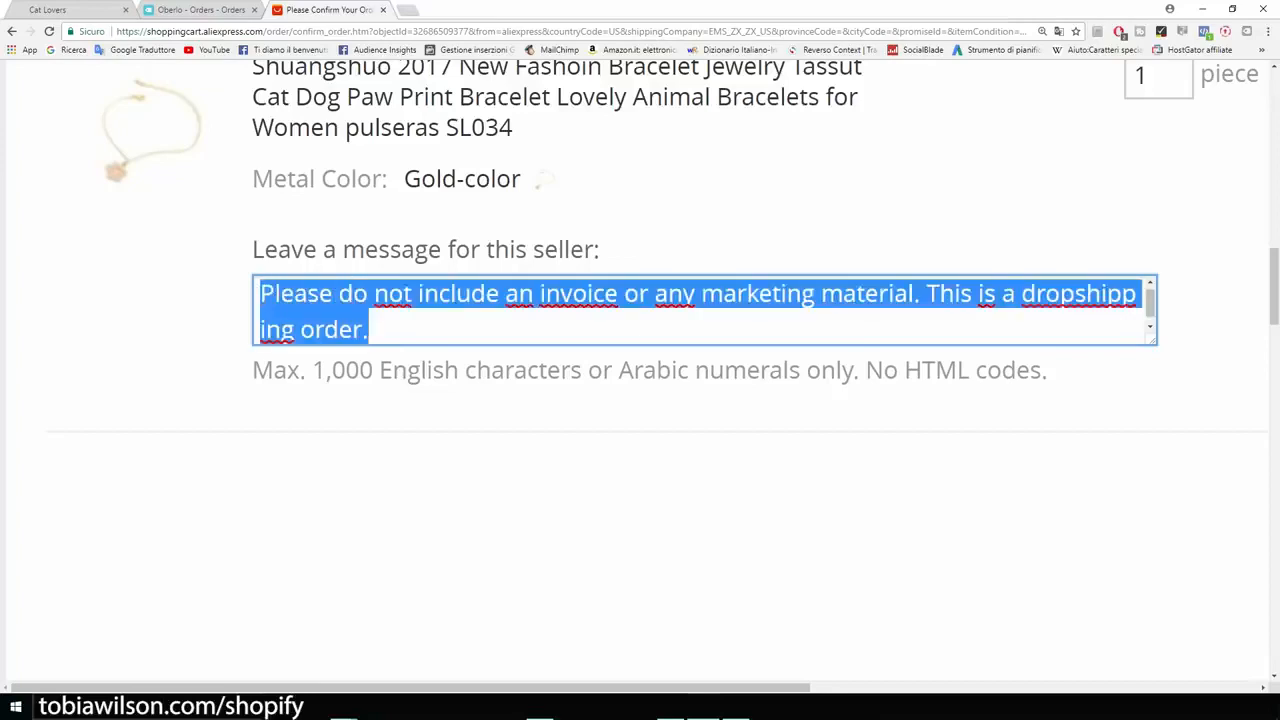
left_click(640, 530)
Step: Examine the payment method section, from the new card fields and billing address down to the Confirm & Pay option
scroll(640, 530, "down", 2)
scroll(640, 530, "up", 4)
scroll(640, 530, "down", 4)
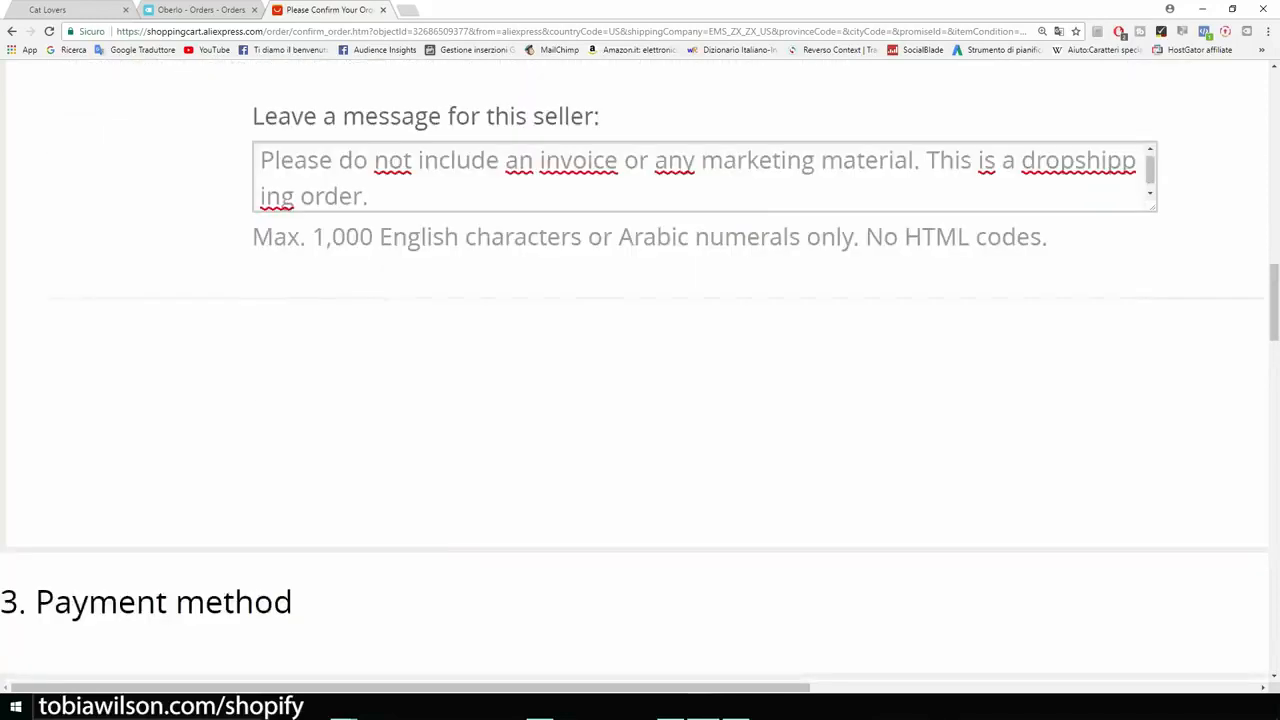
key("ctrl+minus")
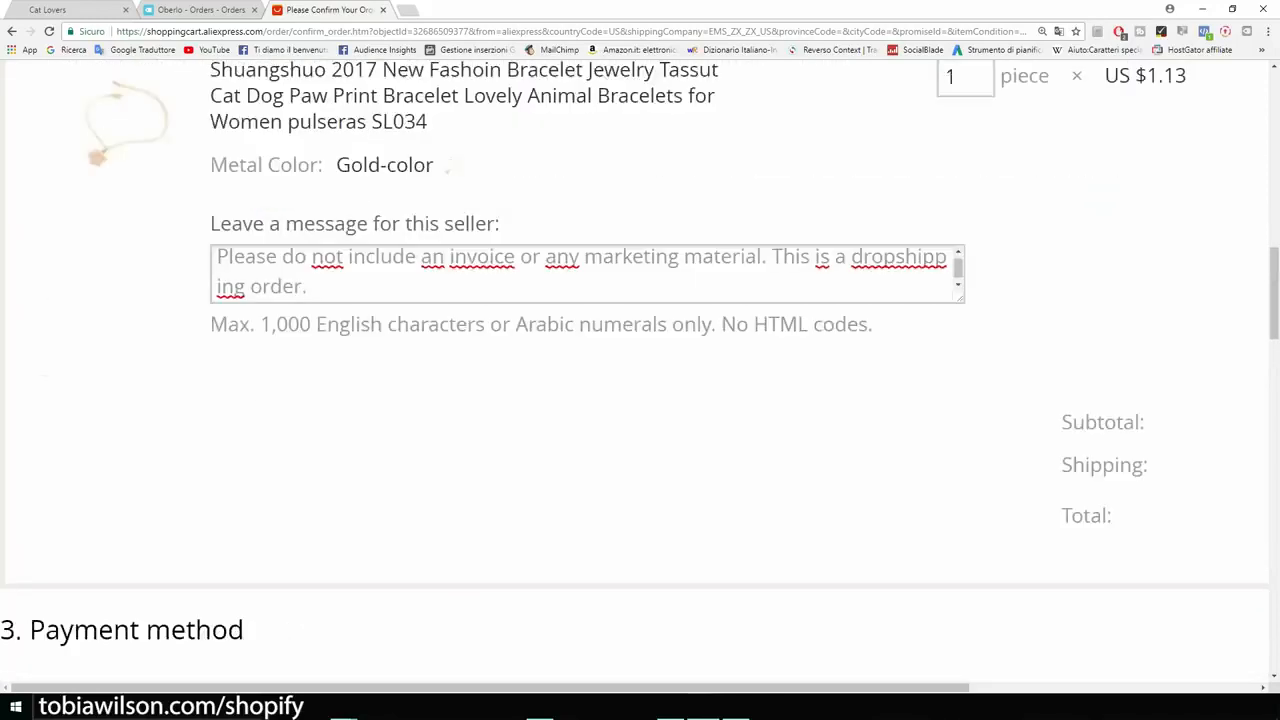
scroll(640, 374, "down", 5)
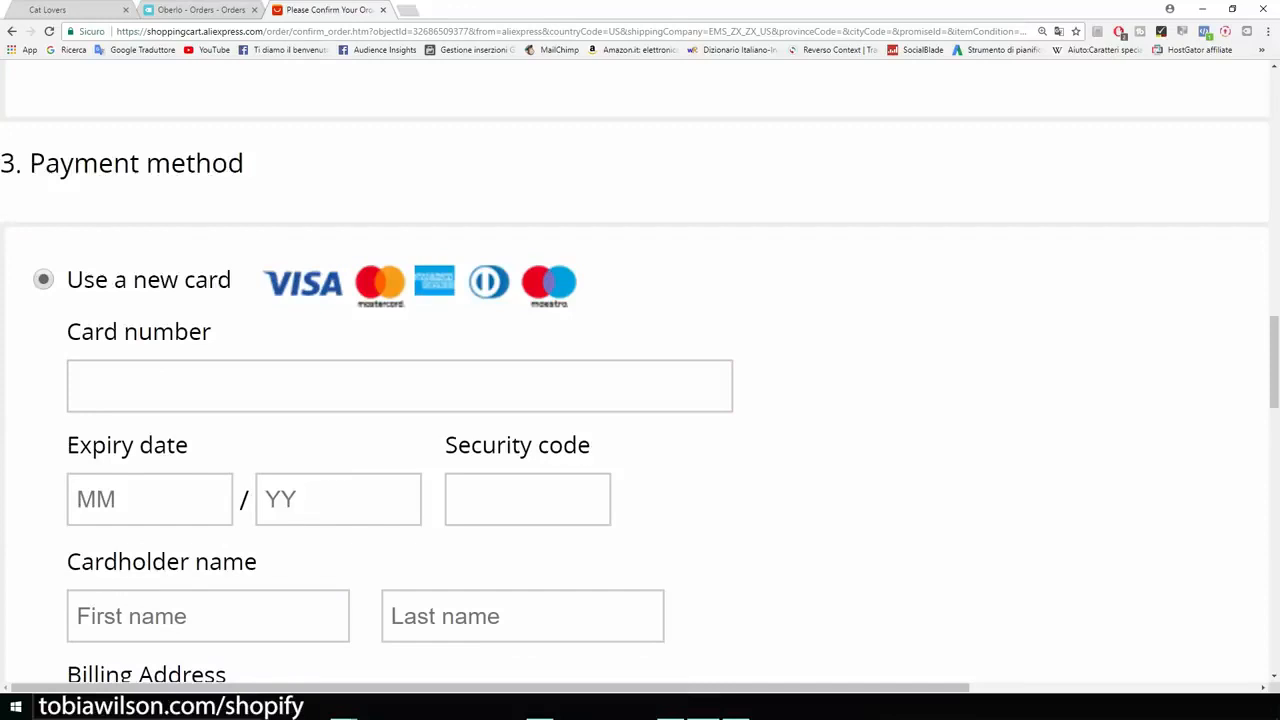
scroll(640, 374, "down", 1)
scroll(640, 374, "up", 1)
scroll(640, 374, "down", 1)
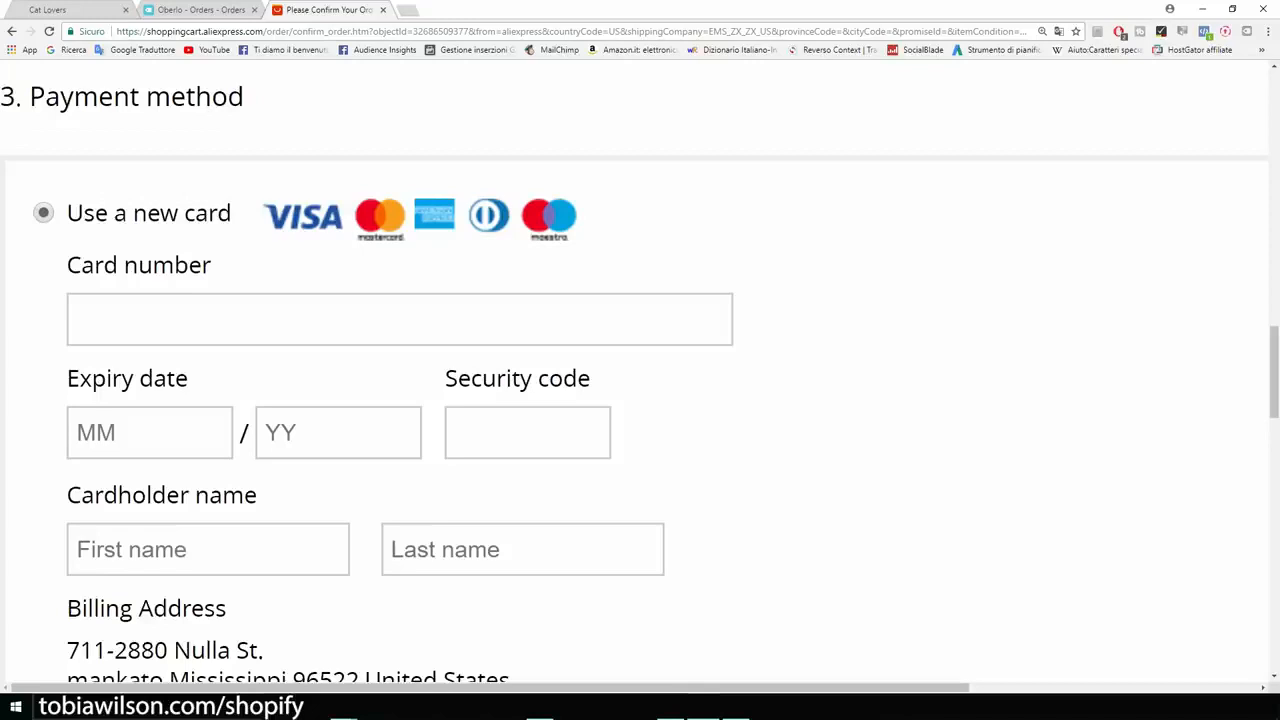
scroll(640, 380, "down", 1)
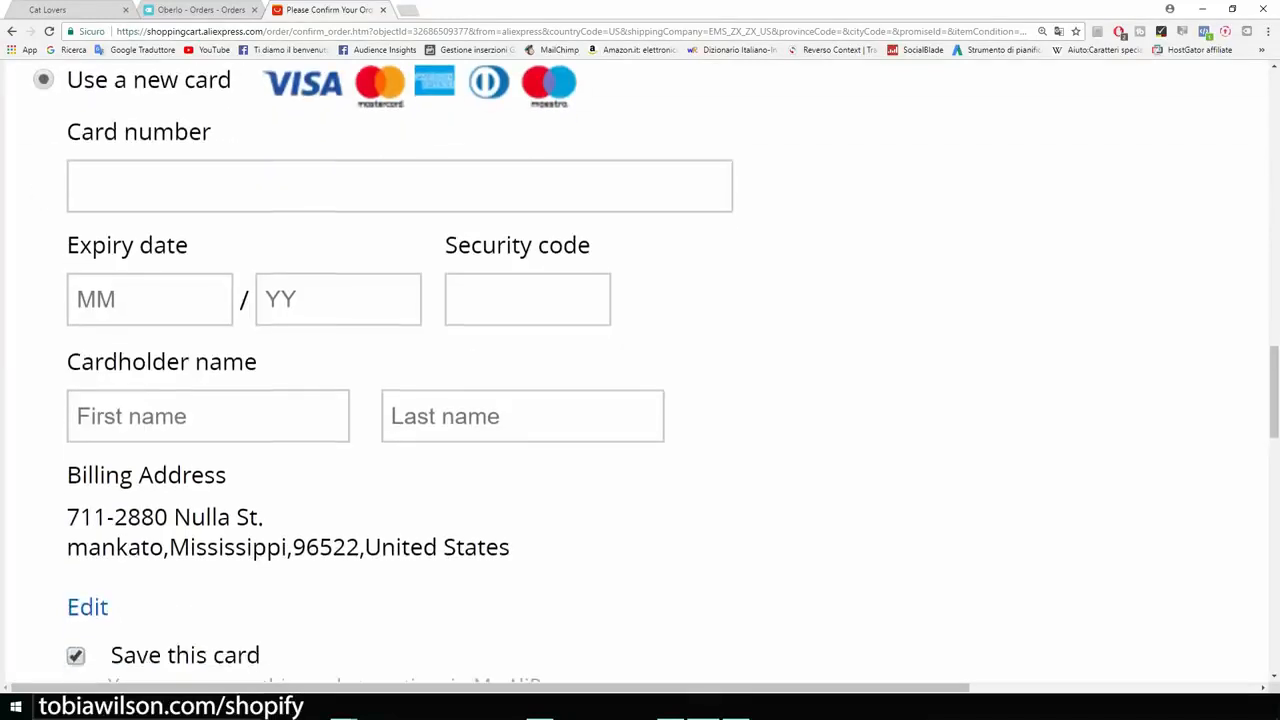
scroll(640, 380, "down", 1)
scroll(640, 380, "up", 1)
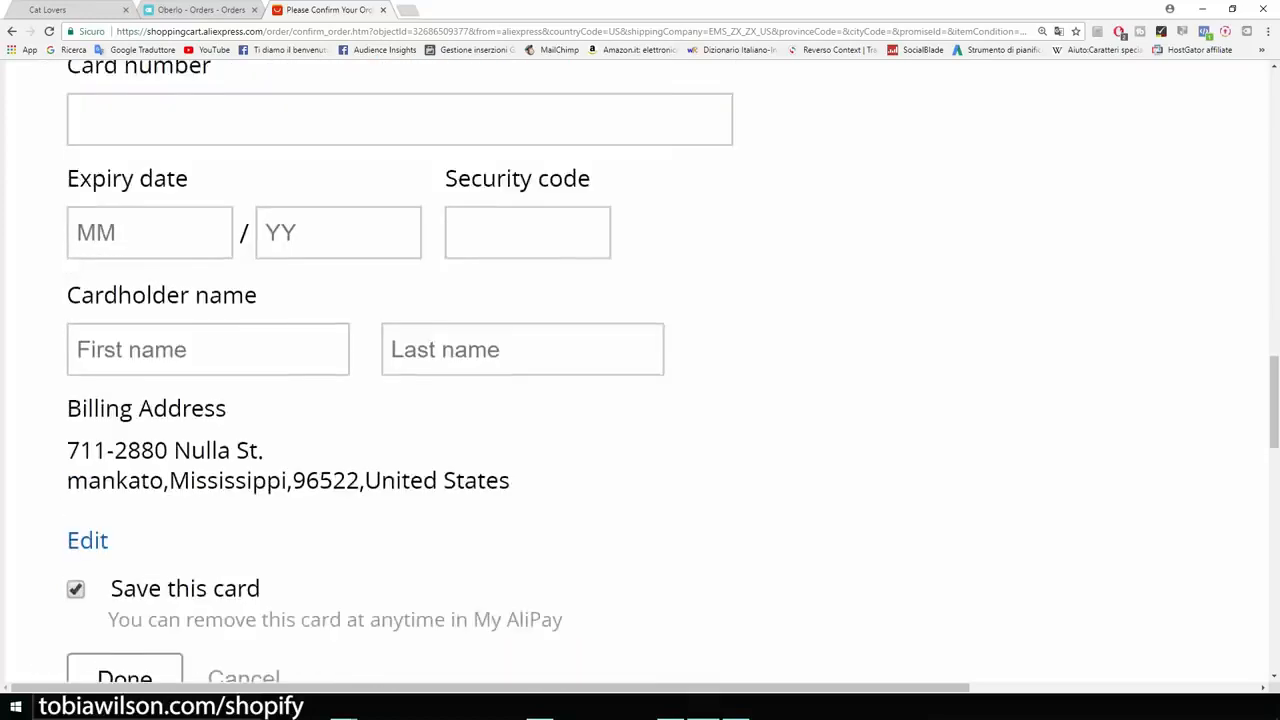
key("ctrl+minus")
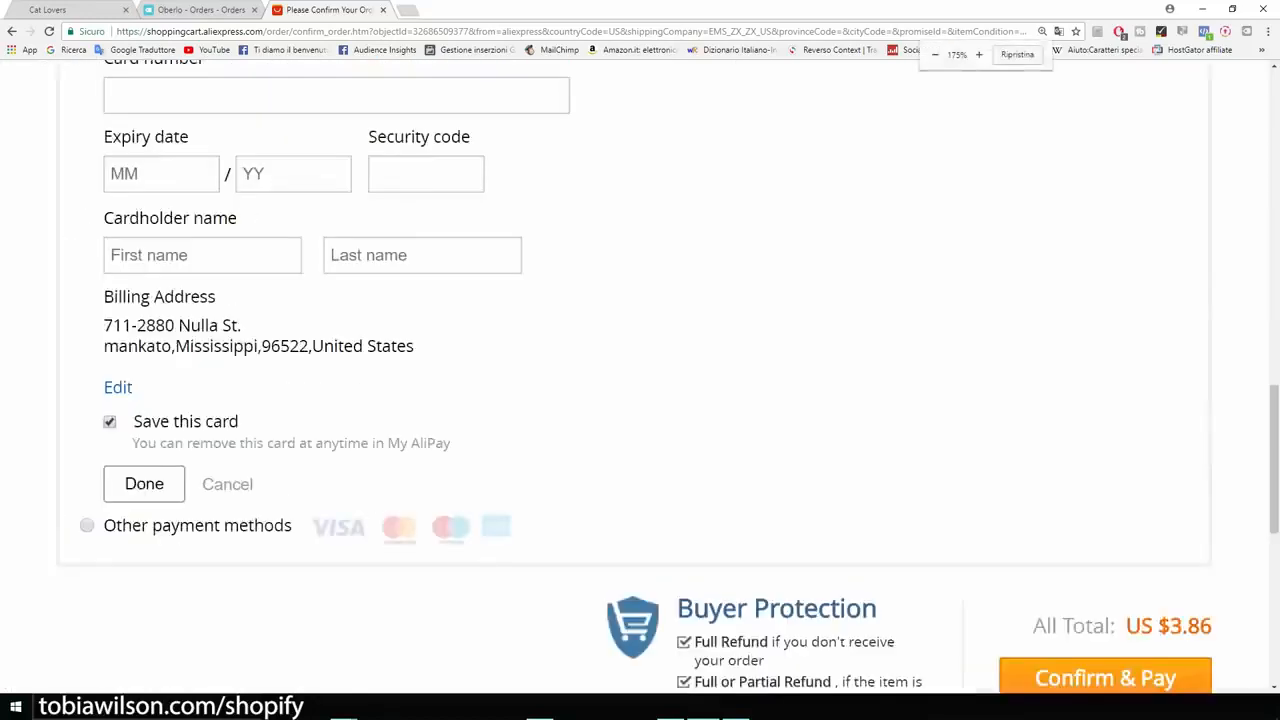
scroll(640, 380, "down", 2)
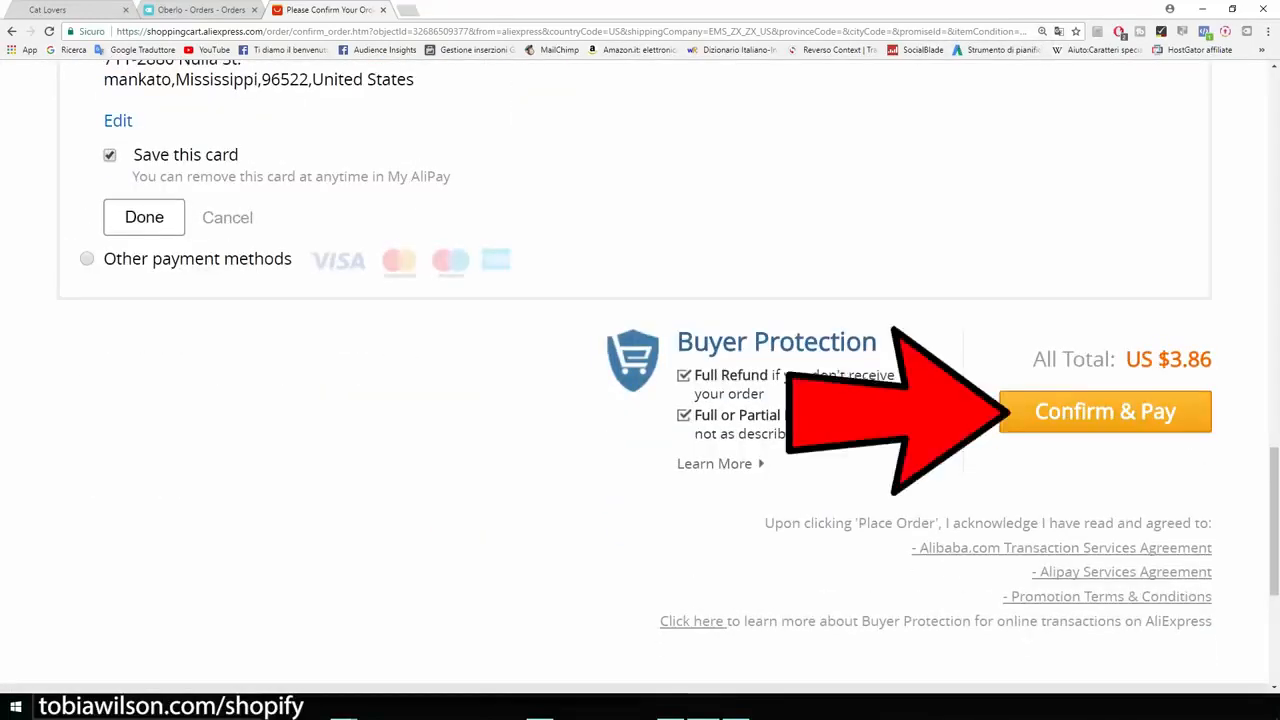
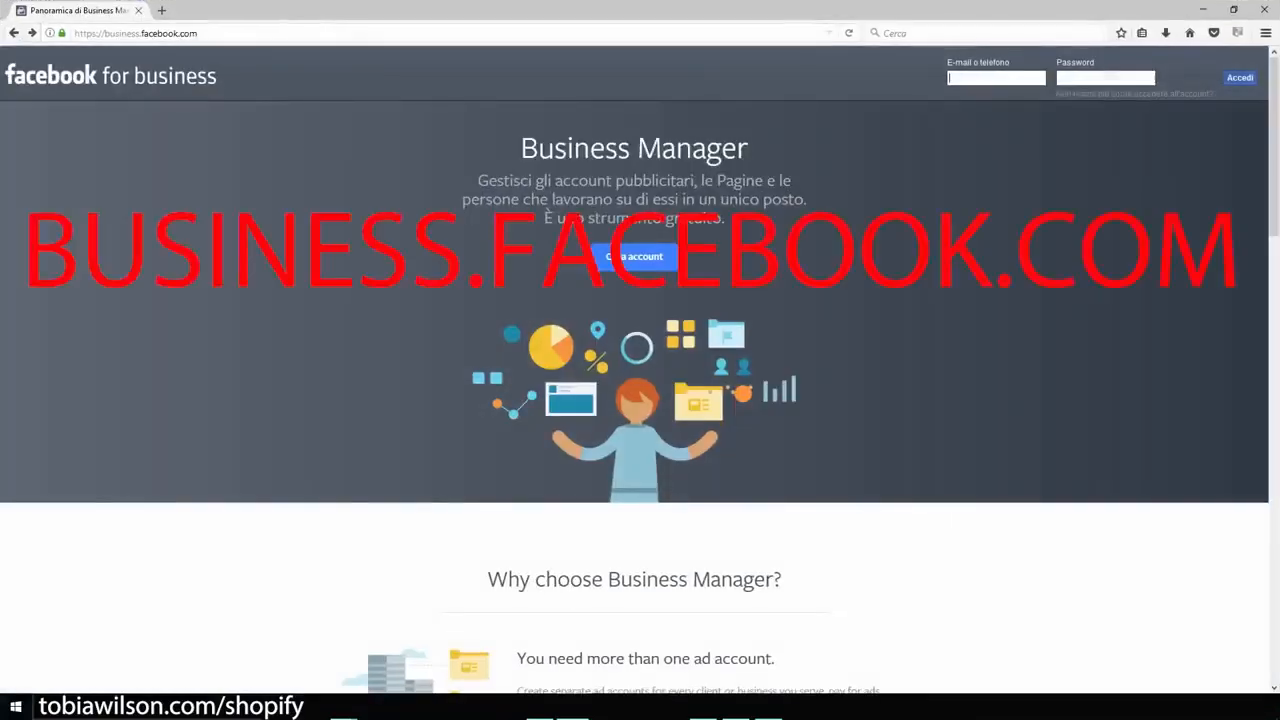
Step: Start creating a Business Manager account from the overview page, then put the browser window away
key("ctrl+plus")
key("ctrl+plus")
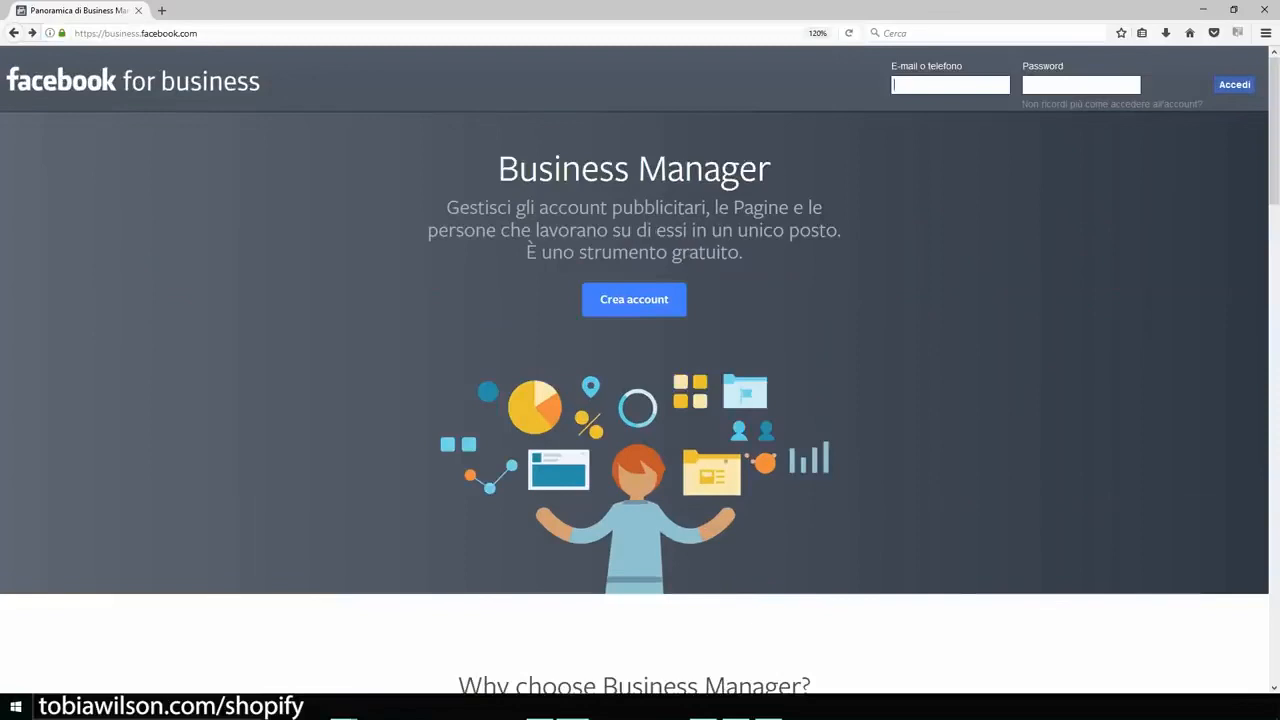
left_click(634, 300)
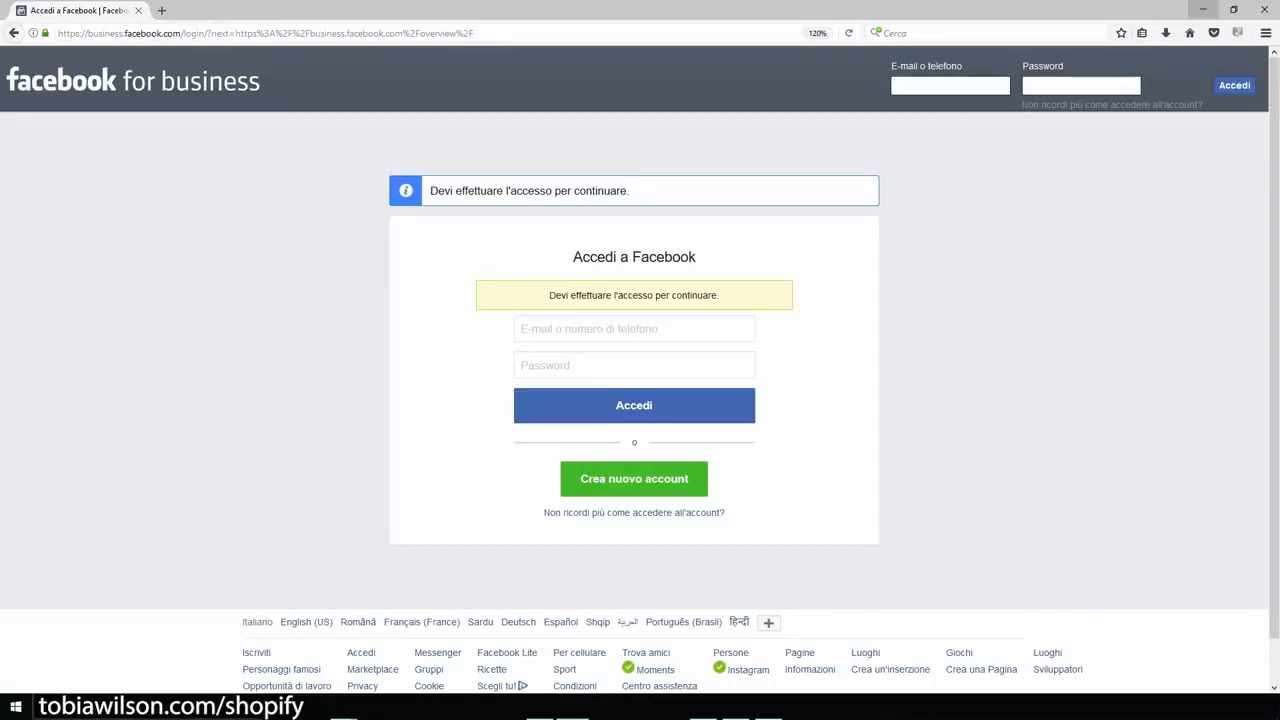
left_click(1203, 9)
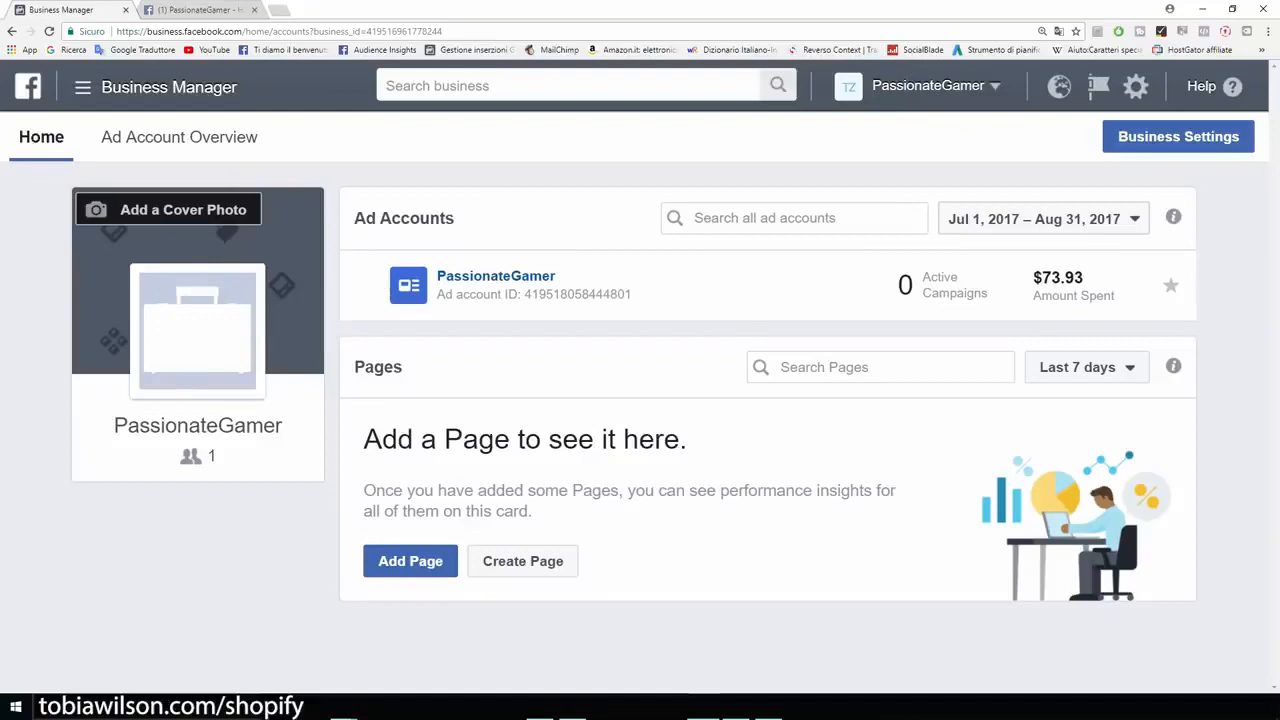
Step: Open Ads Manager for the PassionateGamer business from the Business Manager home page
left_click_drag(284, 425, 113, 425)
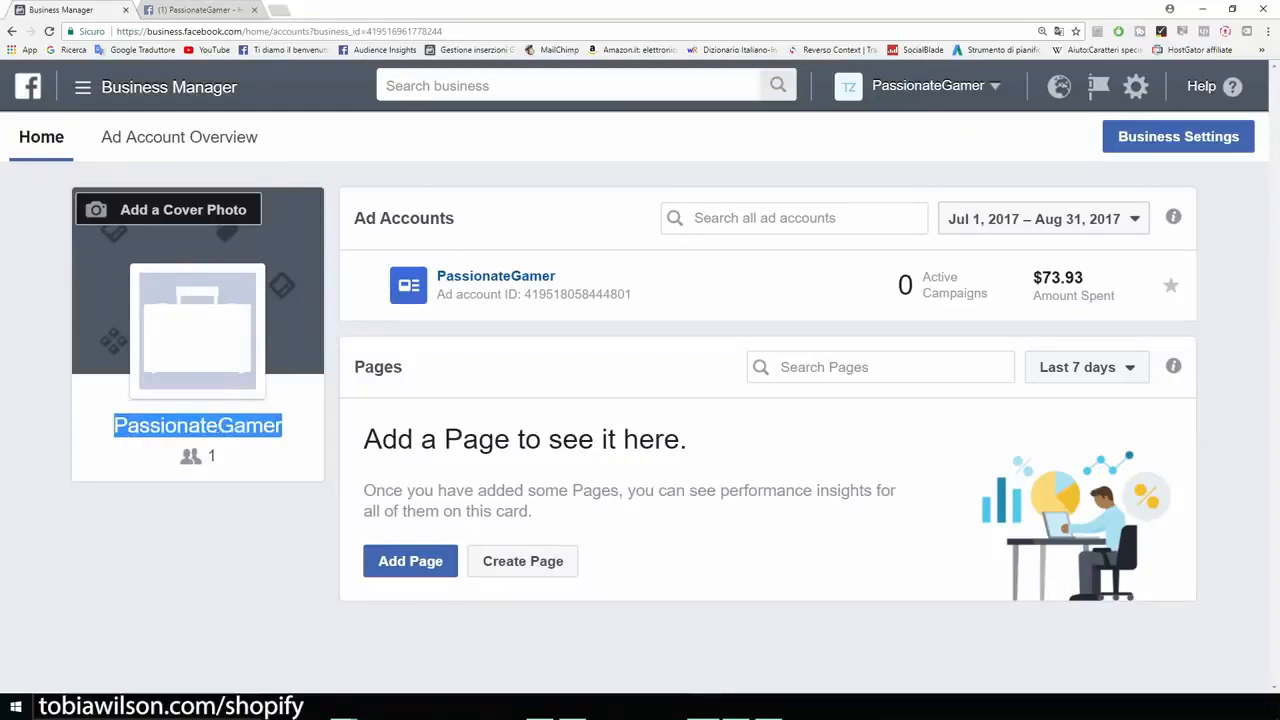
left_click(113, 430)
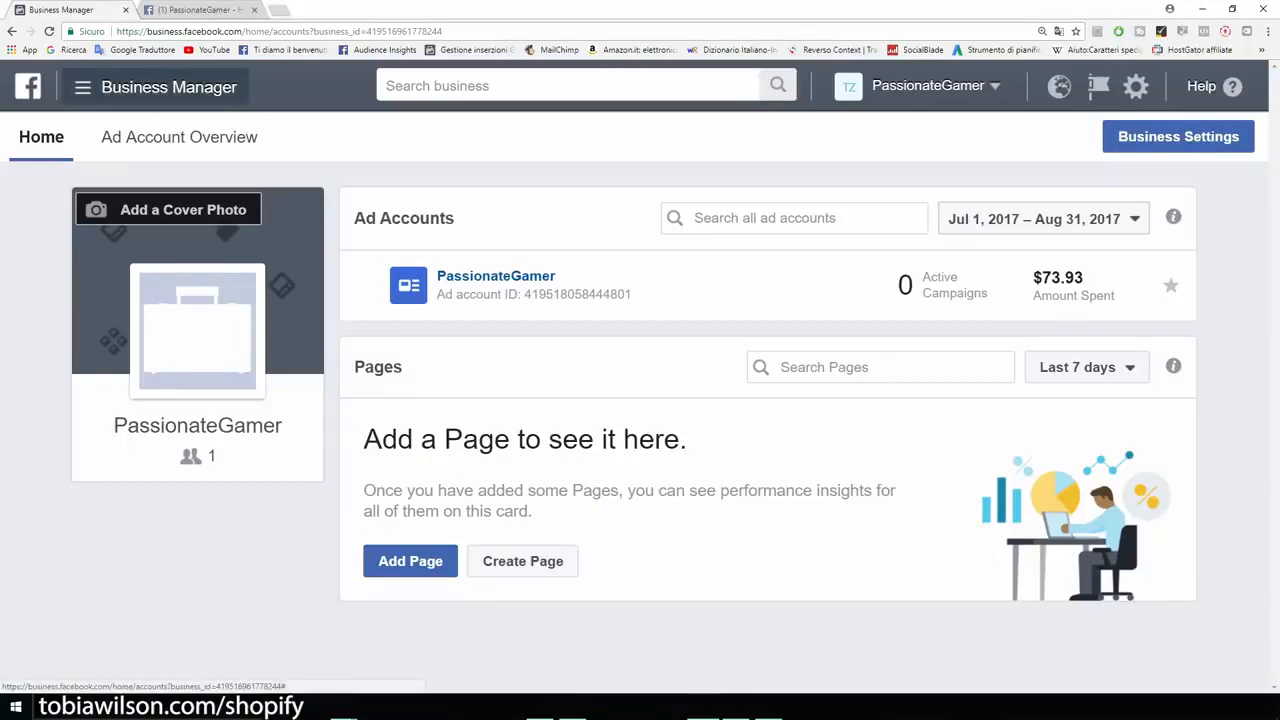
left_click(150, 87)
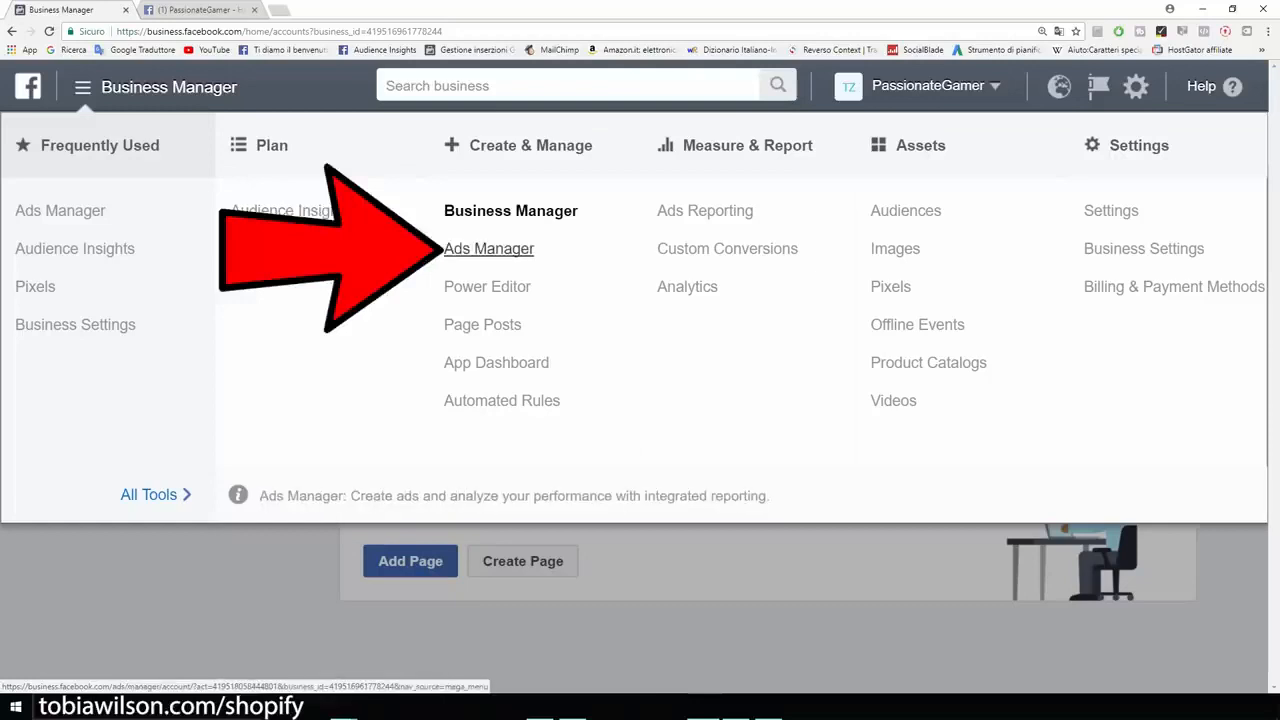
left_click(489, 249)
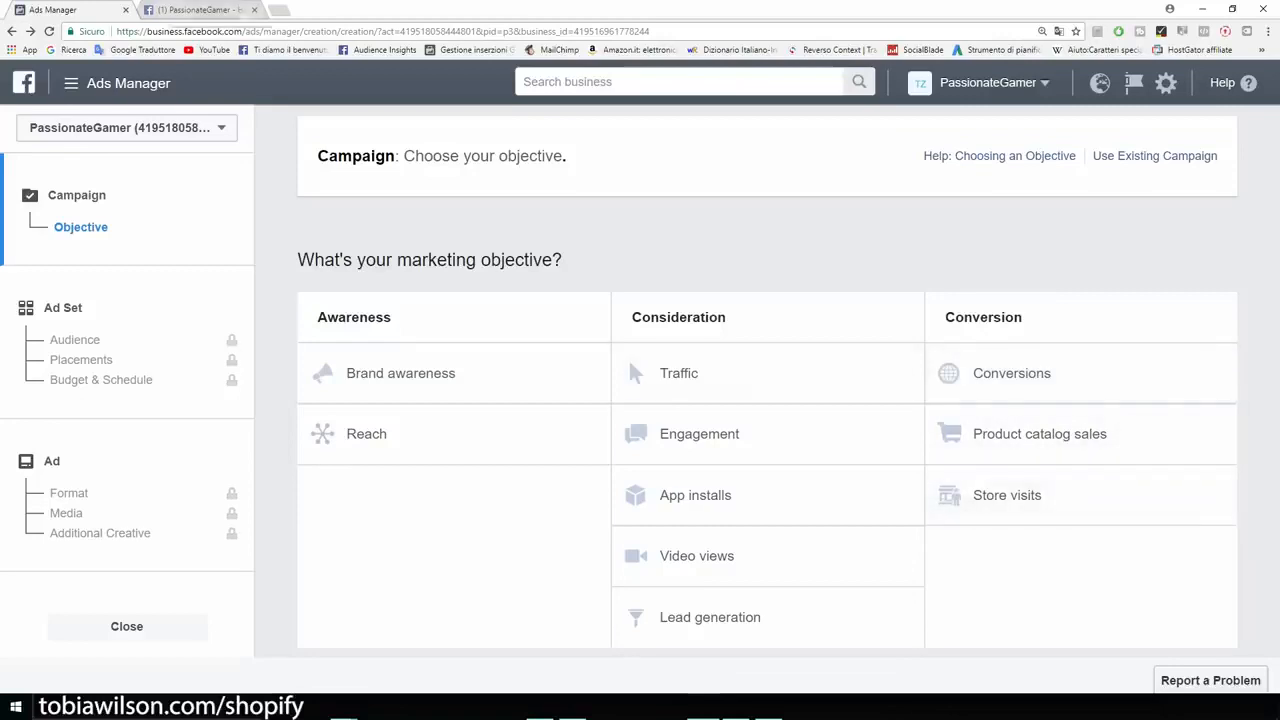
Step: Switch to the PassionateGamer Facebook page and check where the Create Page option is in the account options
left_click(198, 10)
scroll(467, 420, "down", 3)
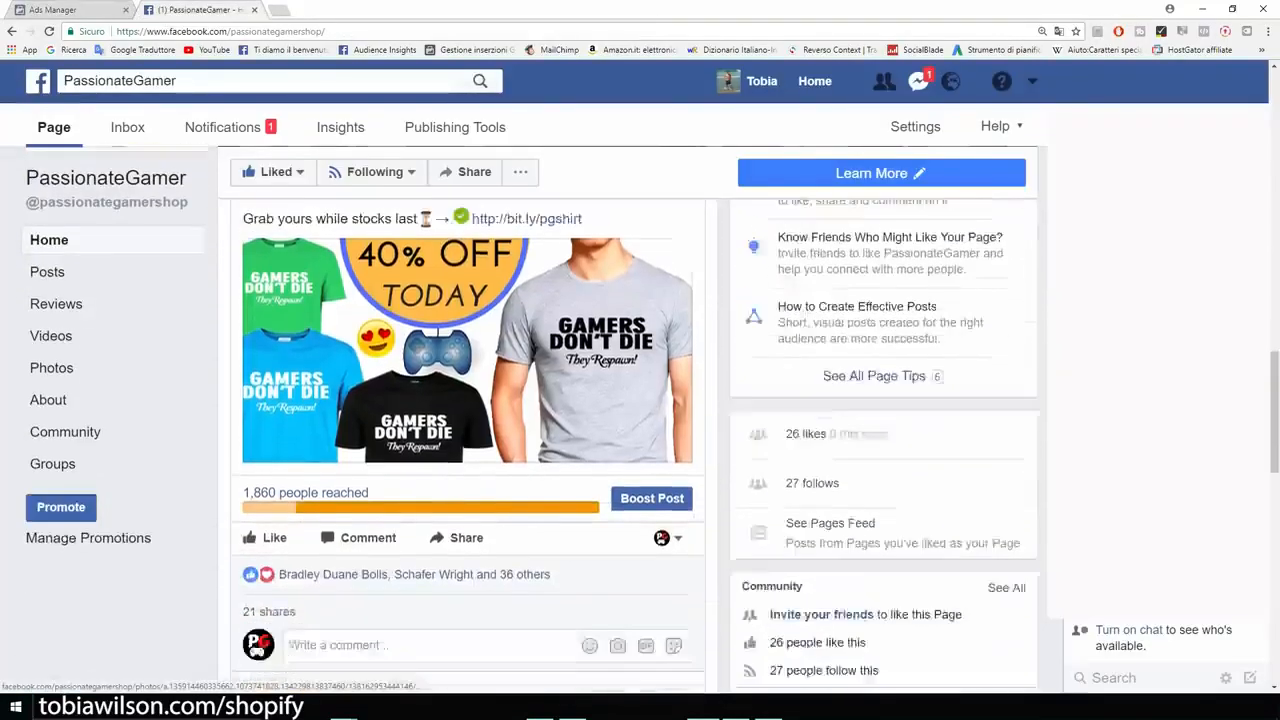
scroll(467, 420, "up", 3)
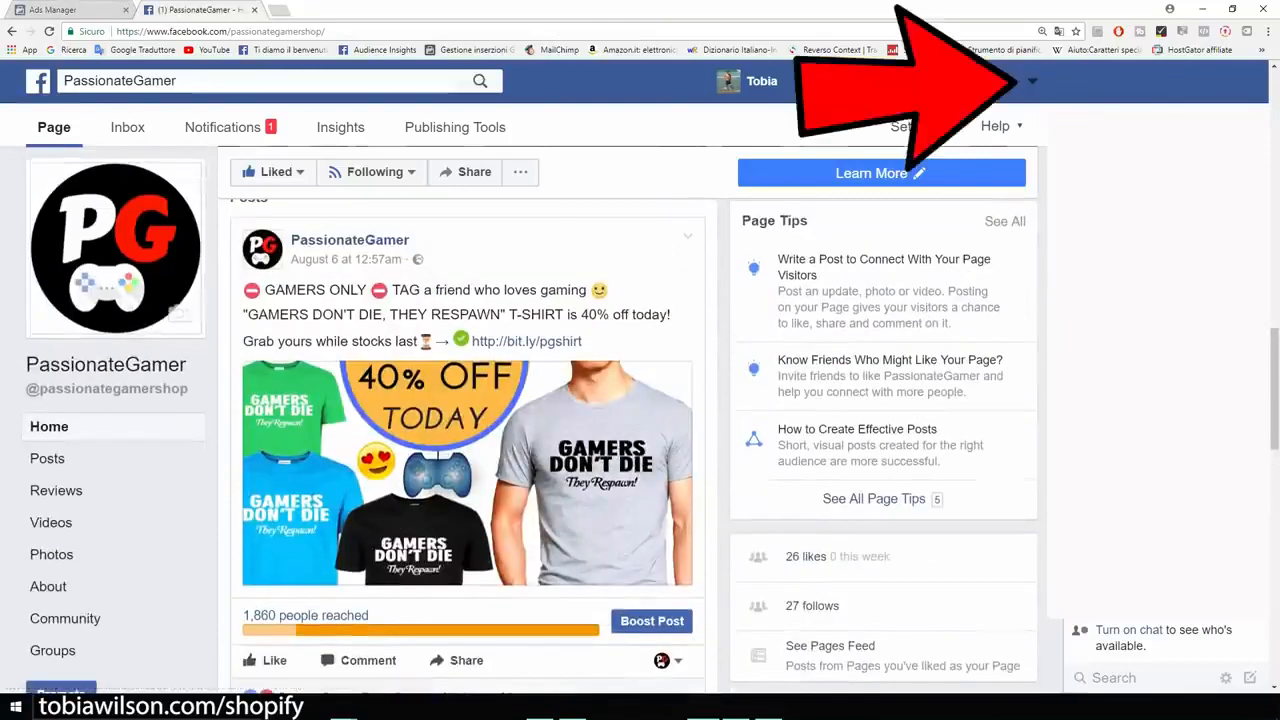
left_click(1032, 80)
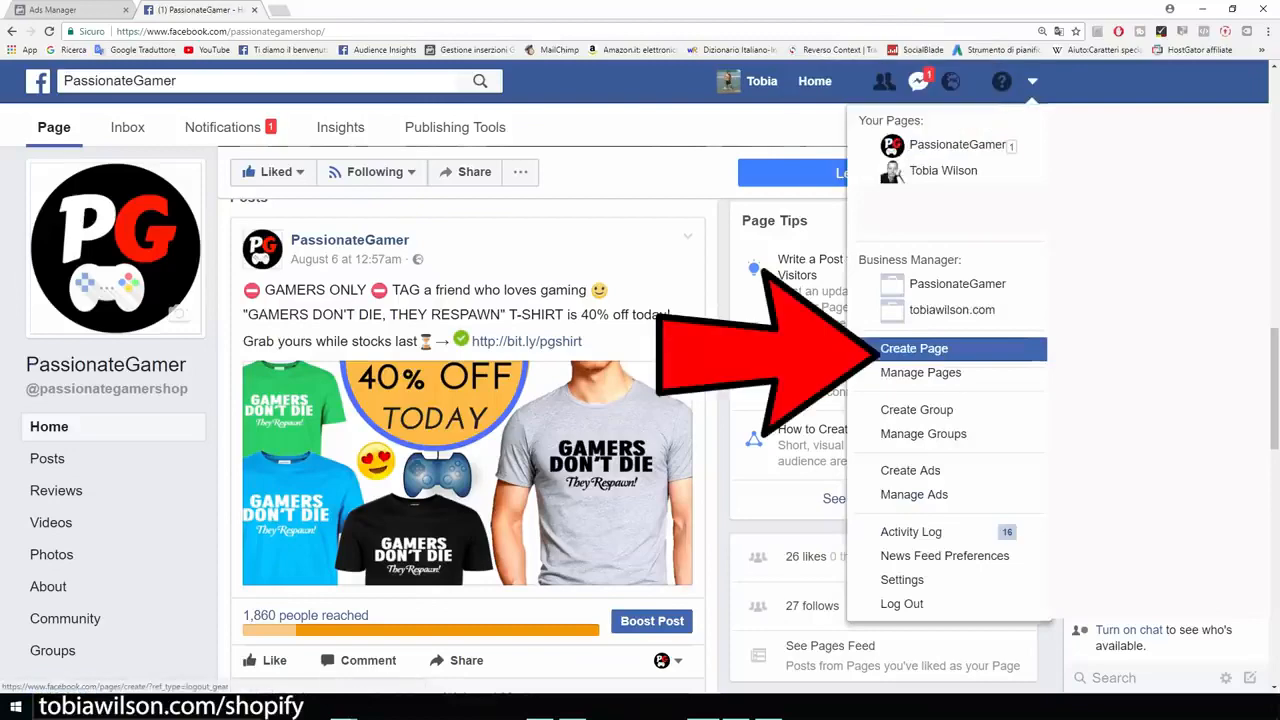
left_click(108, 366)
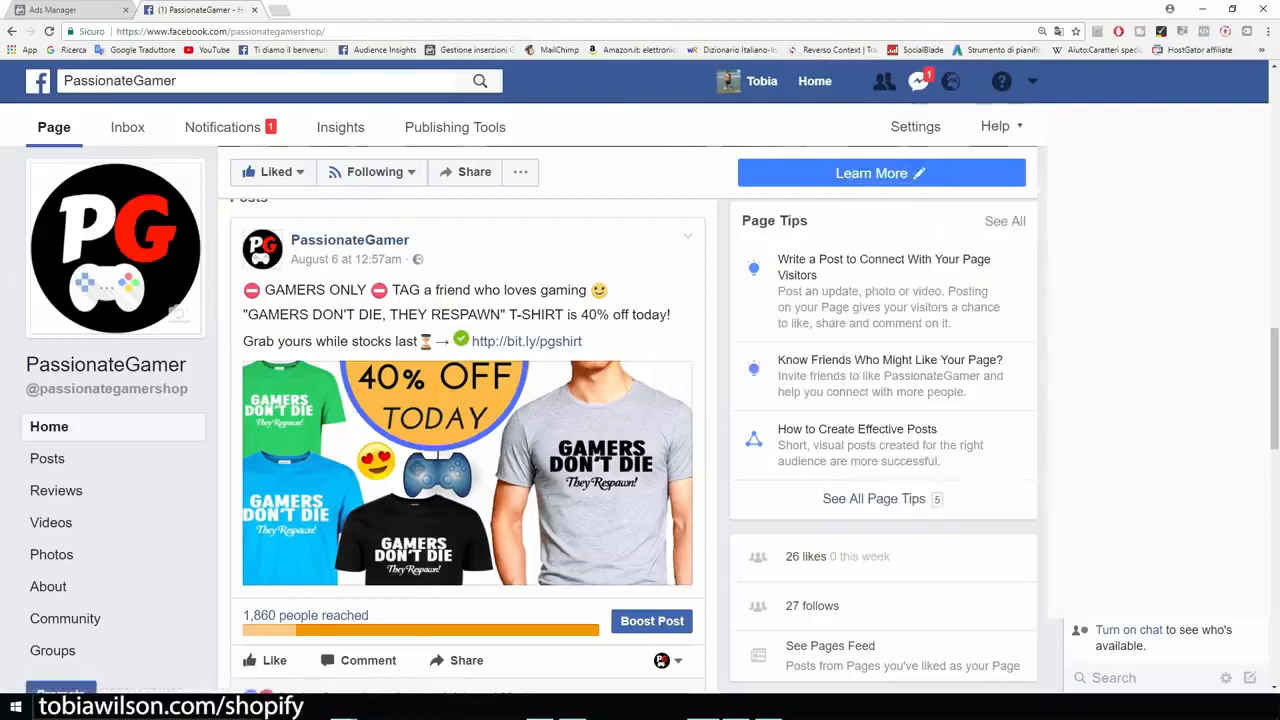
Step: Look through the promotional posts on the PassionateGamer page, including the gaming mouse offer
scroll(108, 366, "down", 3)
scroll(468, 420, "down", 4)
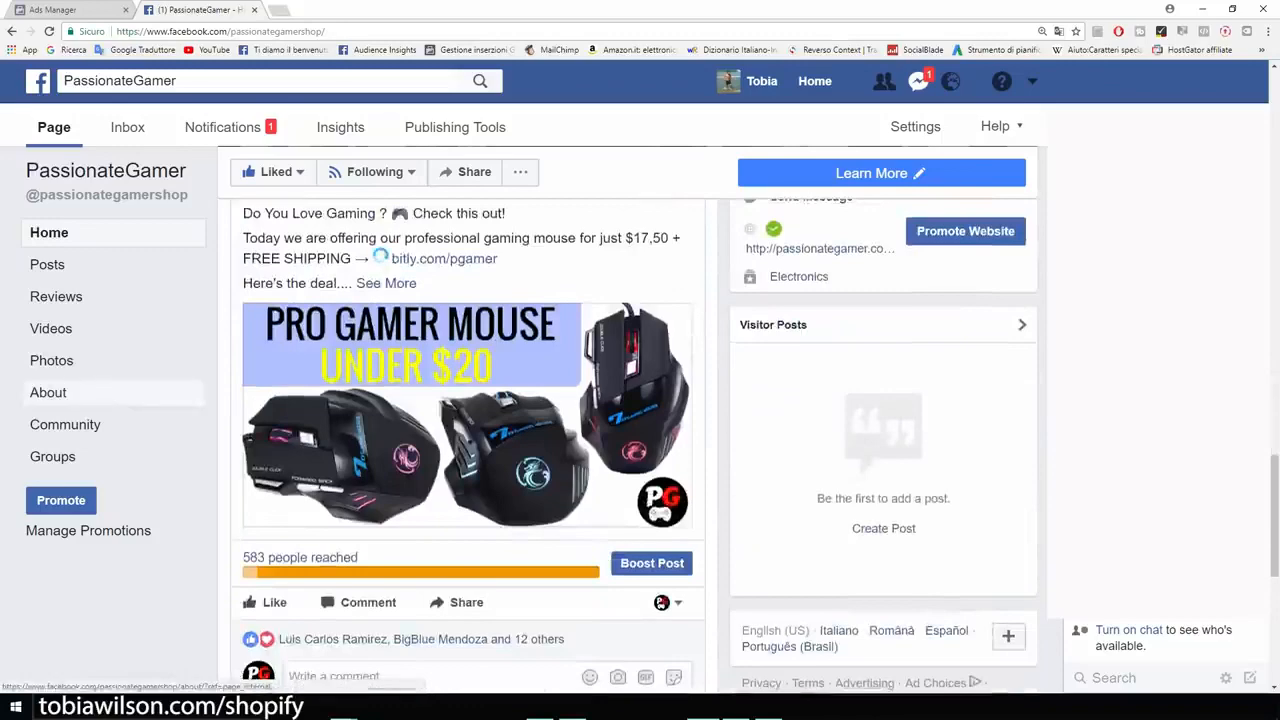
scroll(468, 420, "down", 3)
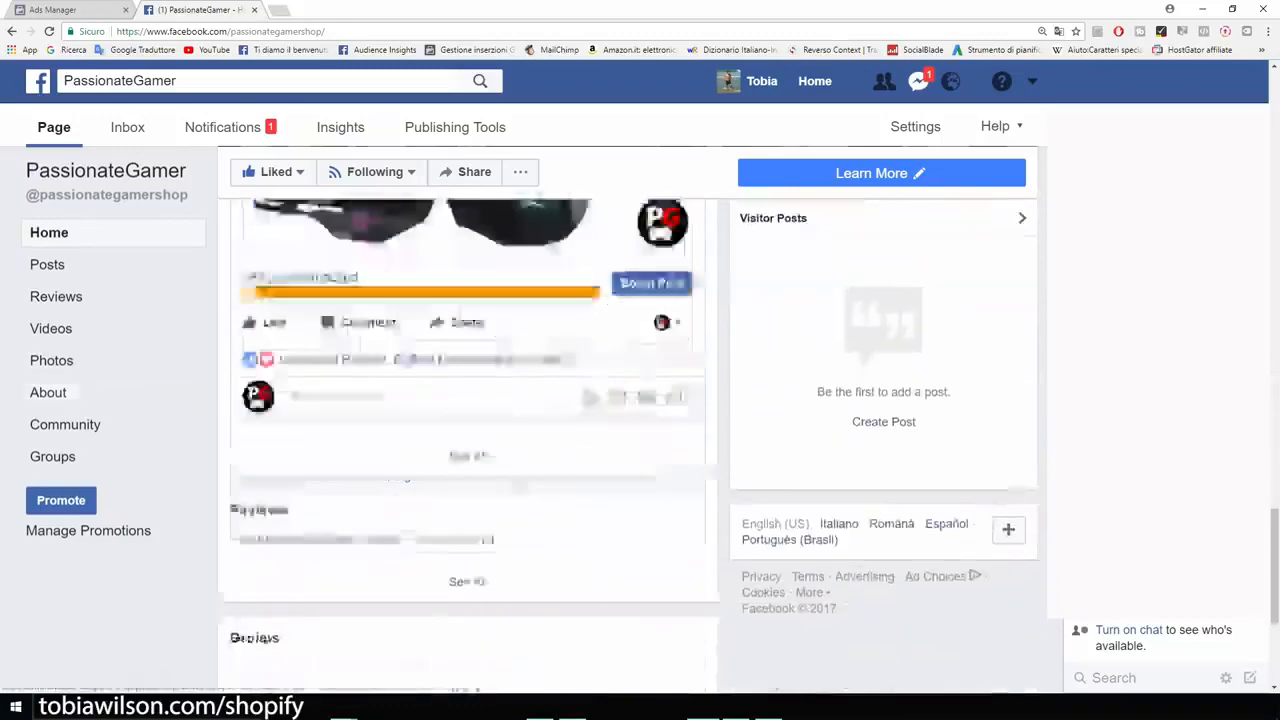
scroll(468, 420, "up", 10)
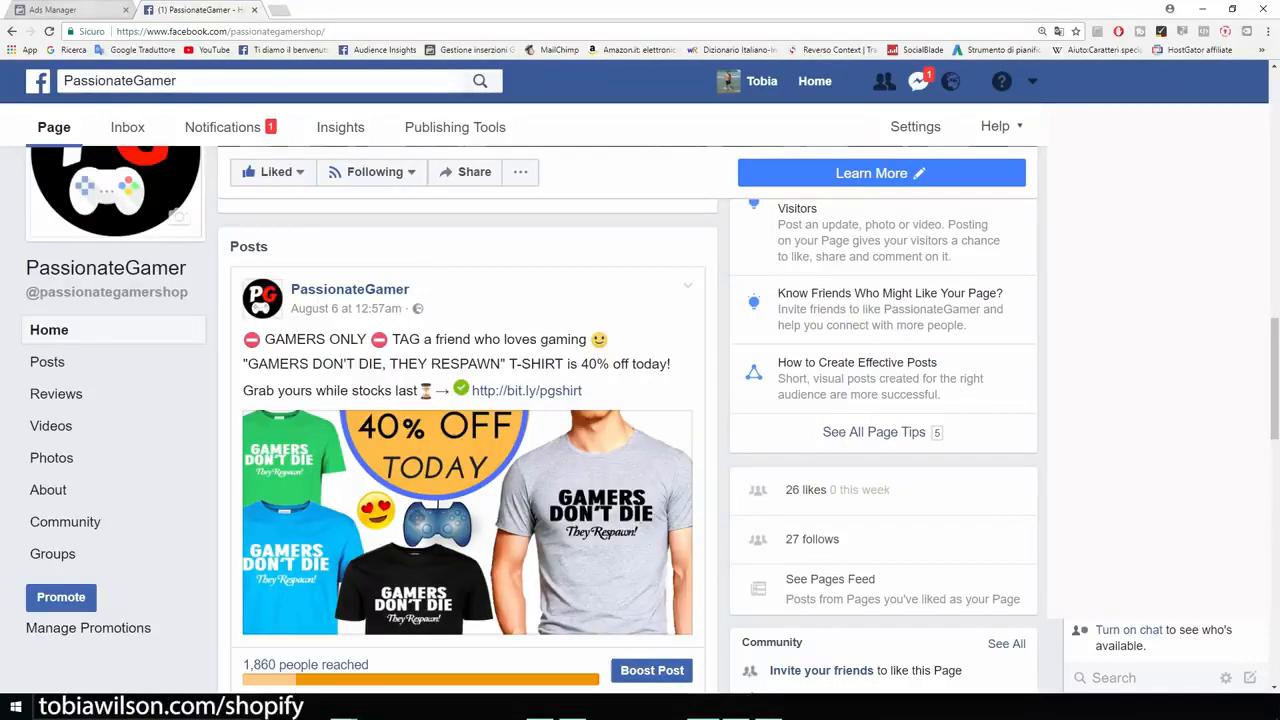
Step: Return to Ads Manager, open the Pixels page and select the ID of the PassionateGamer pixel
left_click(84, 9)
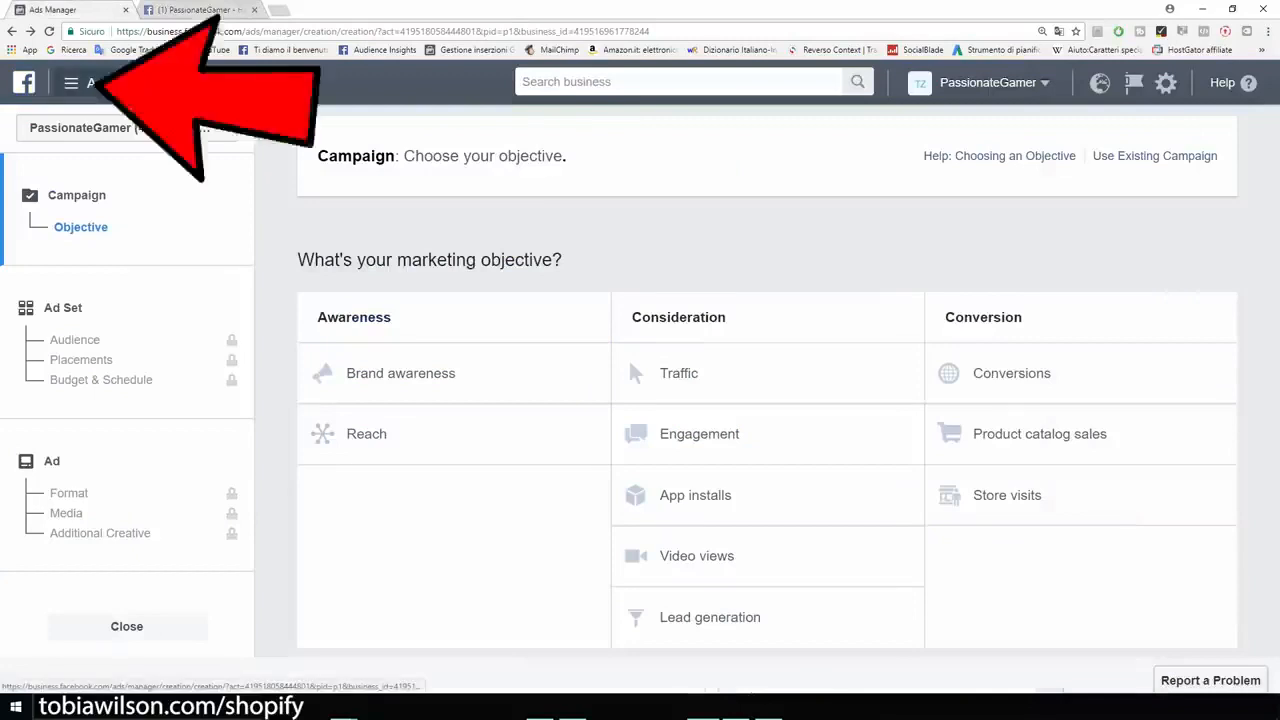
left_click(117, 83)
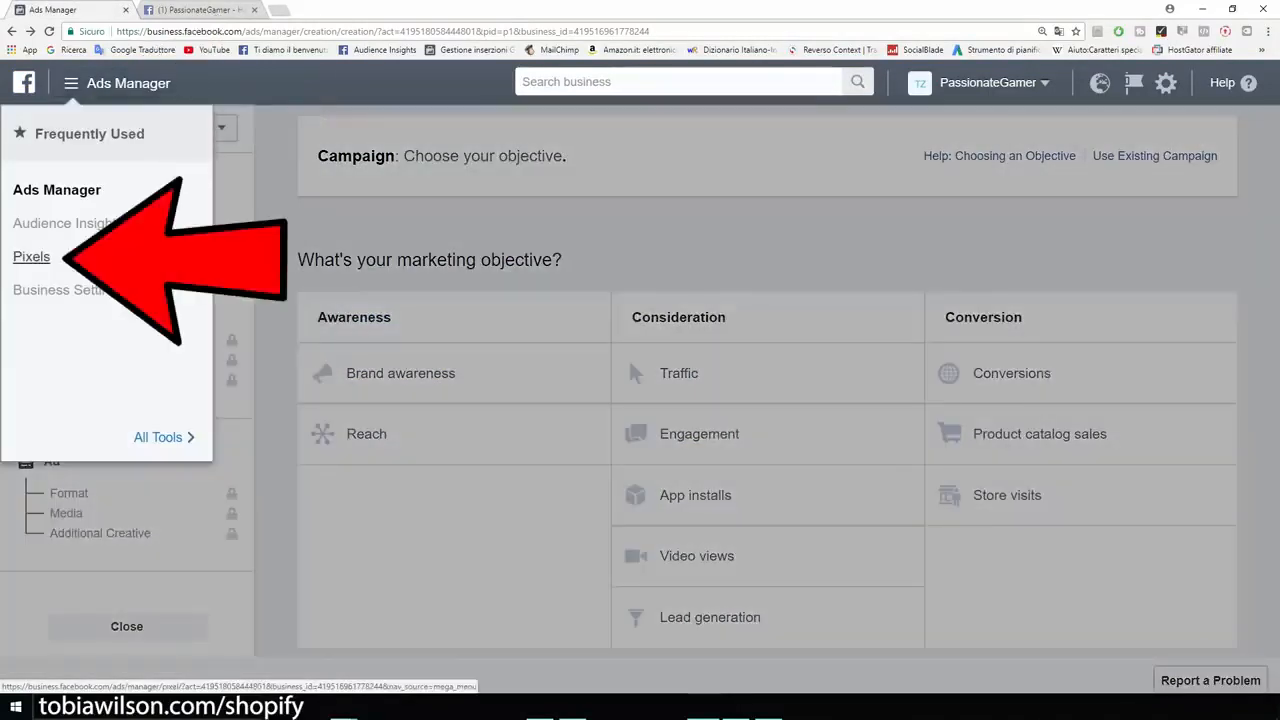
left_click(31, 257)
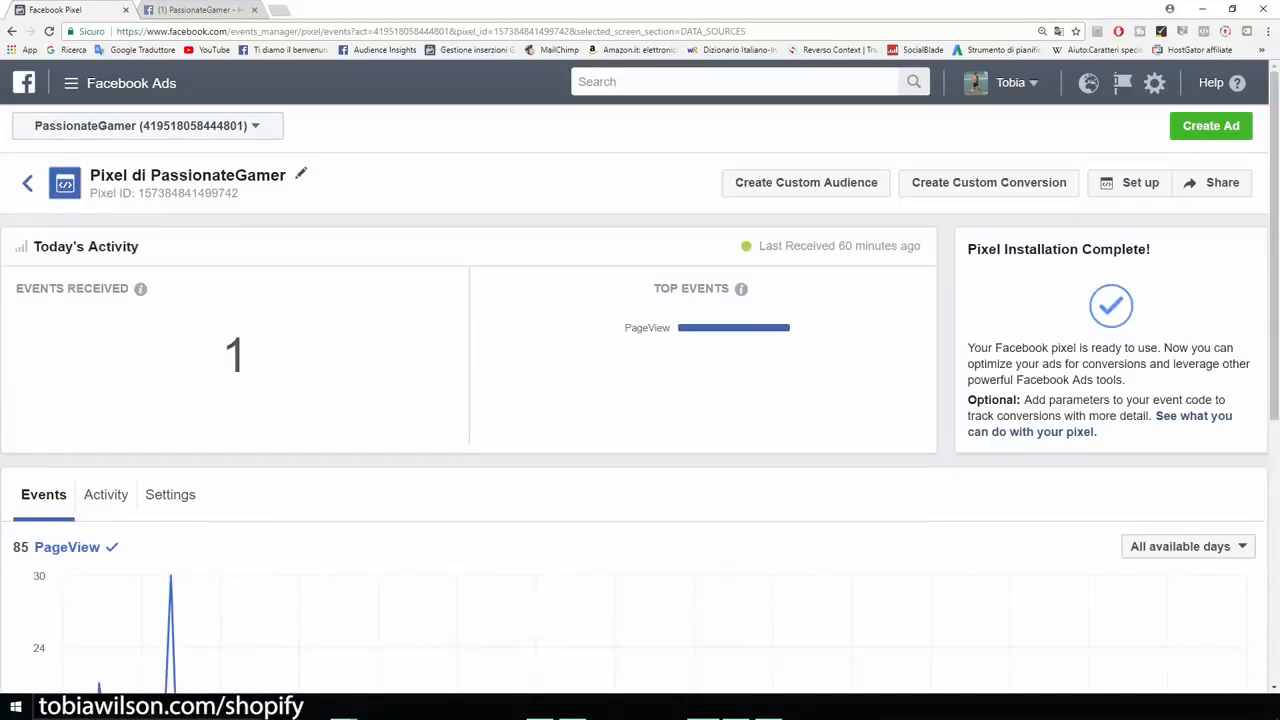
key("ctrl+plus")
key("ctrl+plus")
key("ctrl+plus")
key("ctrl+plus")
key("ctrl+plus")
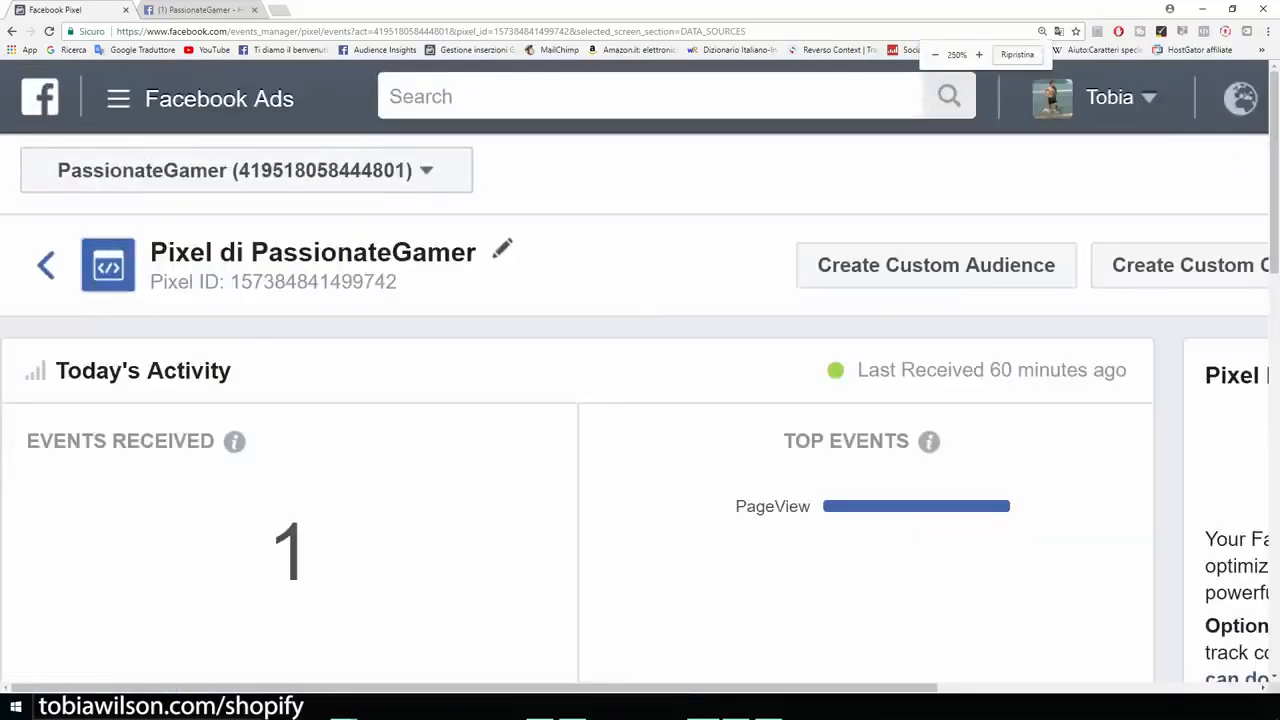
left_click_drag(636, 415, 369, 415)
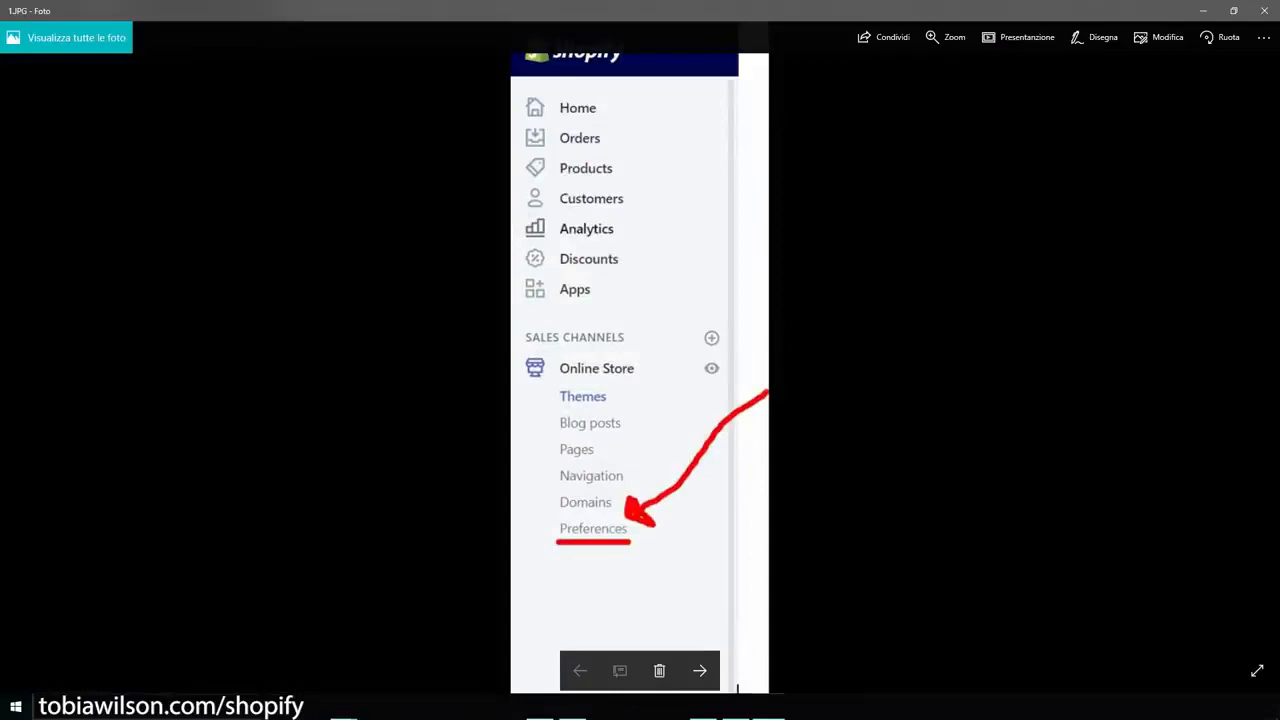
Step: Examine the two reference images locating Shopify's Online Store Preferences and the Facebook Pixel ID field
scroll(600, 528, "up", 2)
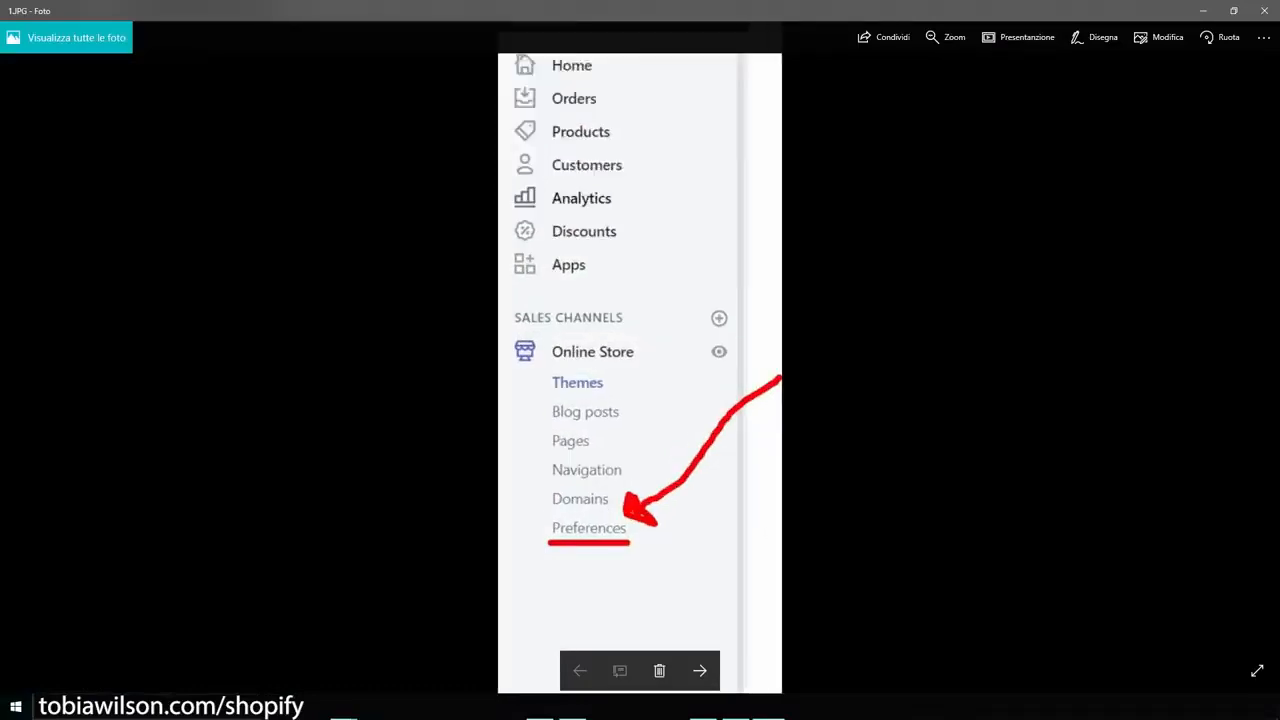
scroll(600, 528, "down", 2)
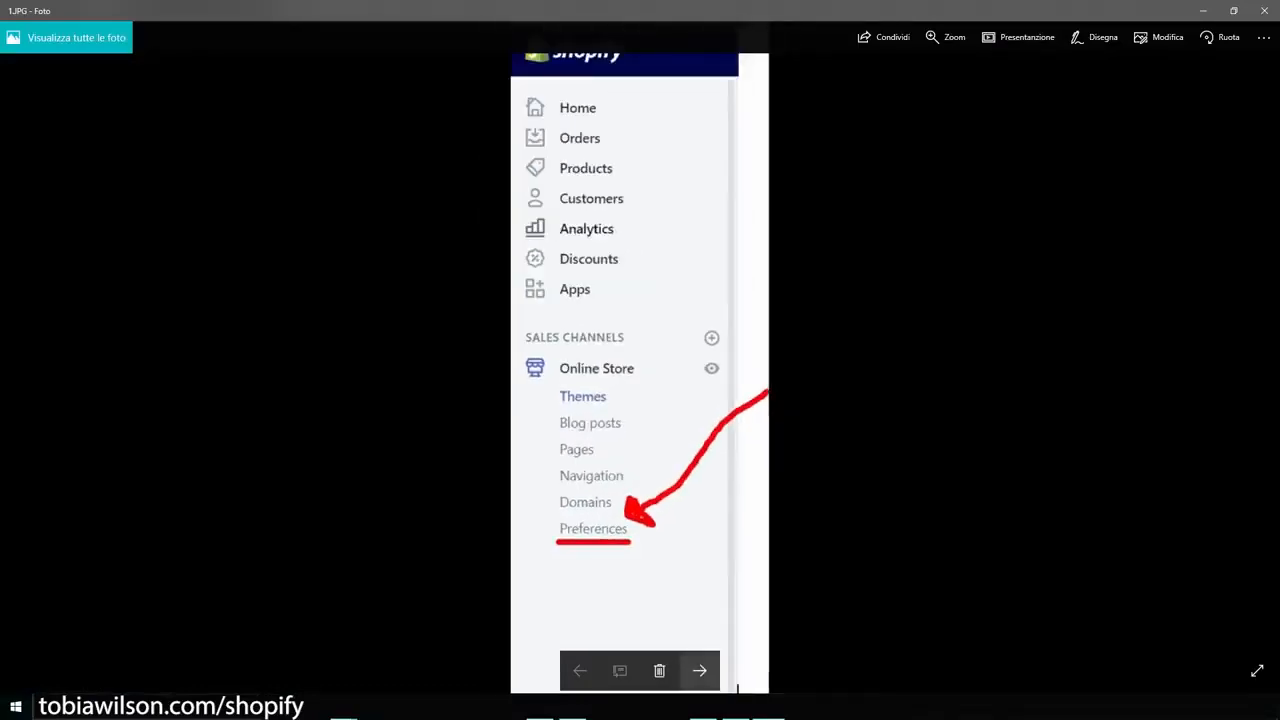
left_click(699, 670)
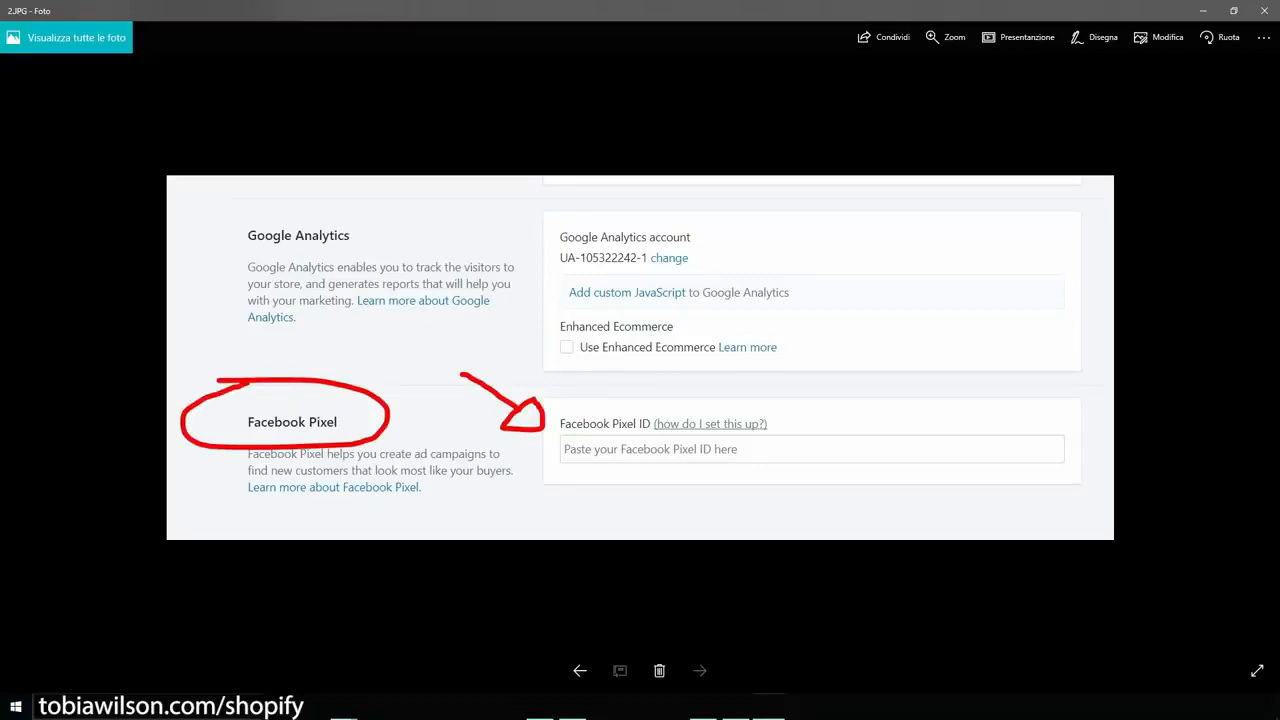
left_click(1203, 11)
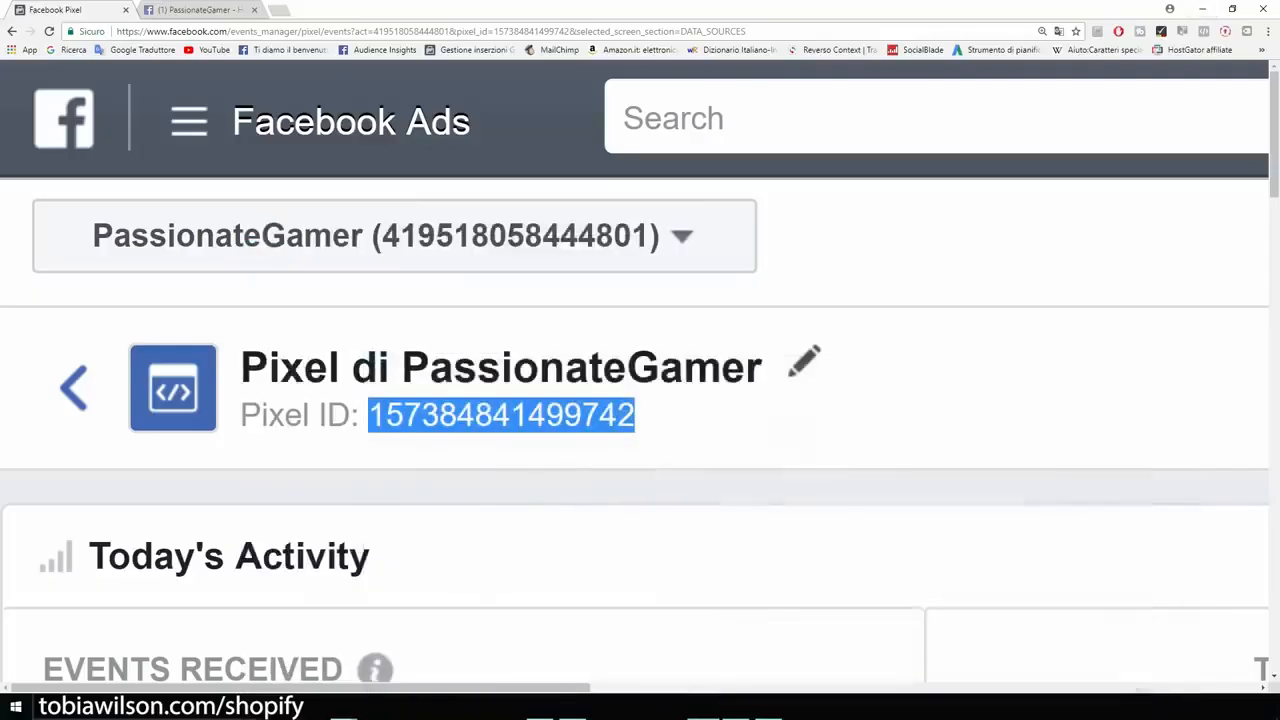
Step: Start creating a new ad from the PassionateGamer pixel page
key("ctrl+minus")
key("ctrl+minus")
key("ctrl+minus")
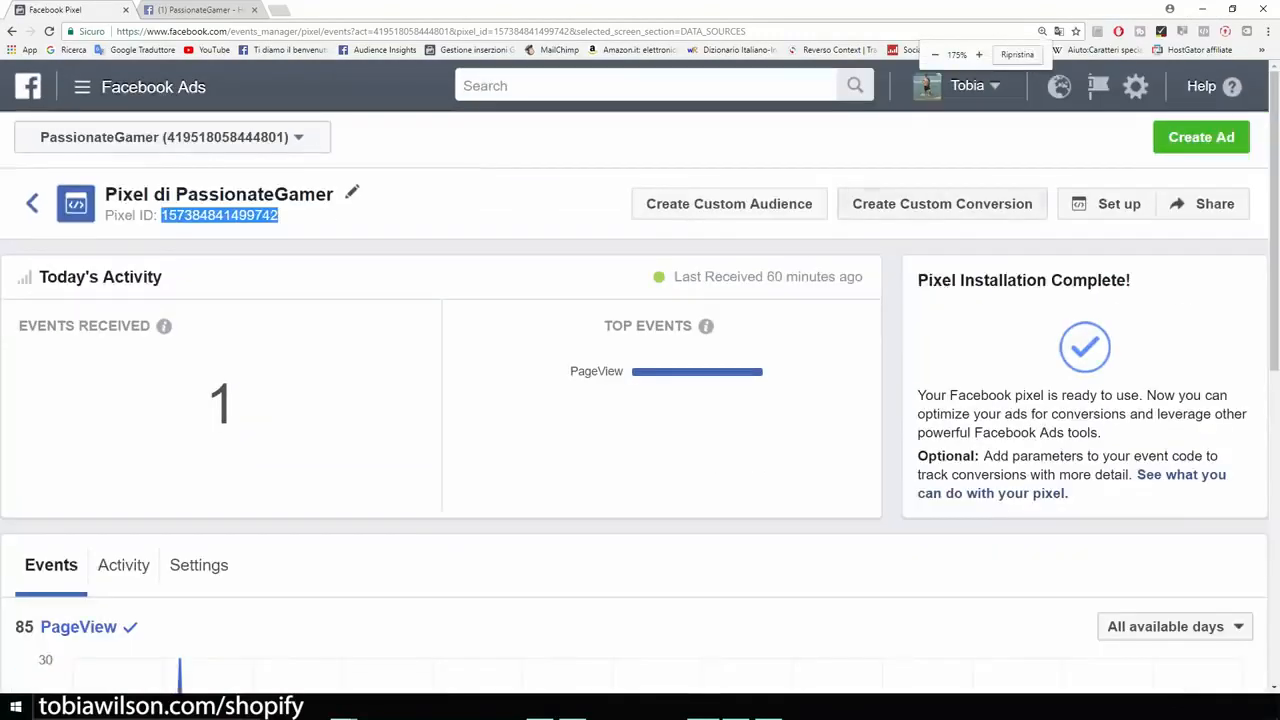
left_click(1201, 137)
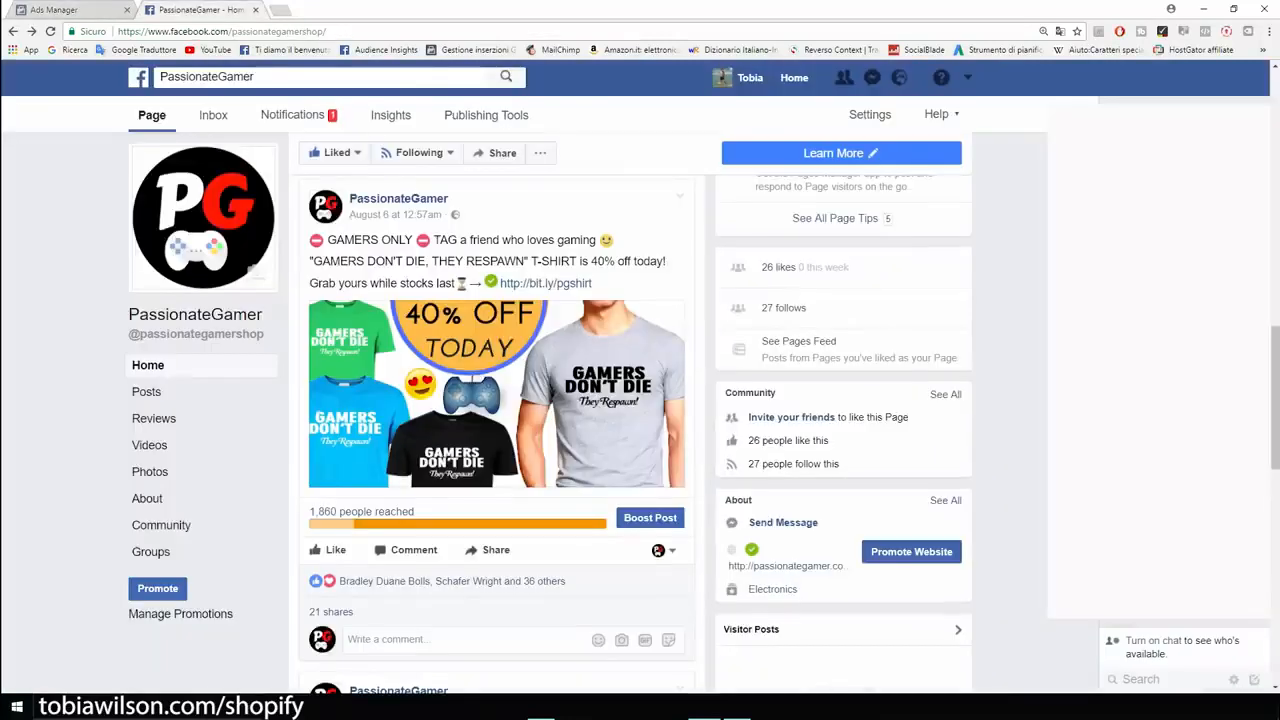
Step: Examine the text, short link and image of the "GAMERS DON'T DIE, THEY RESPAWN" T-shirt post on the PassionateGamer page
scroll(640, 430, "down", 3)
scroll(640, 430, "up", 3)
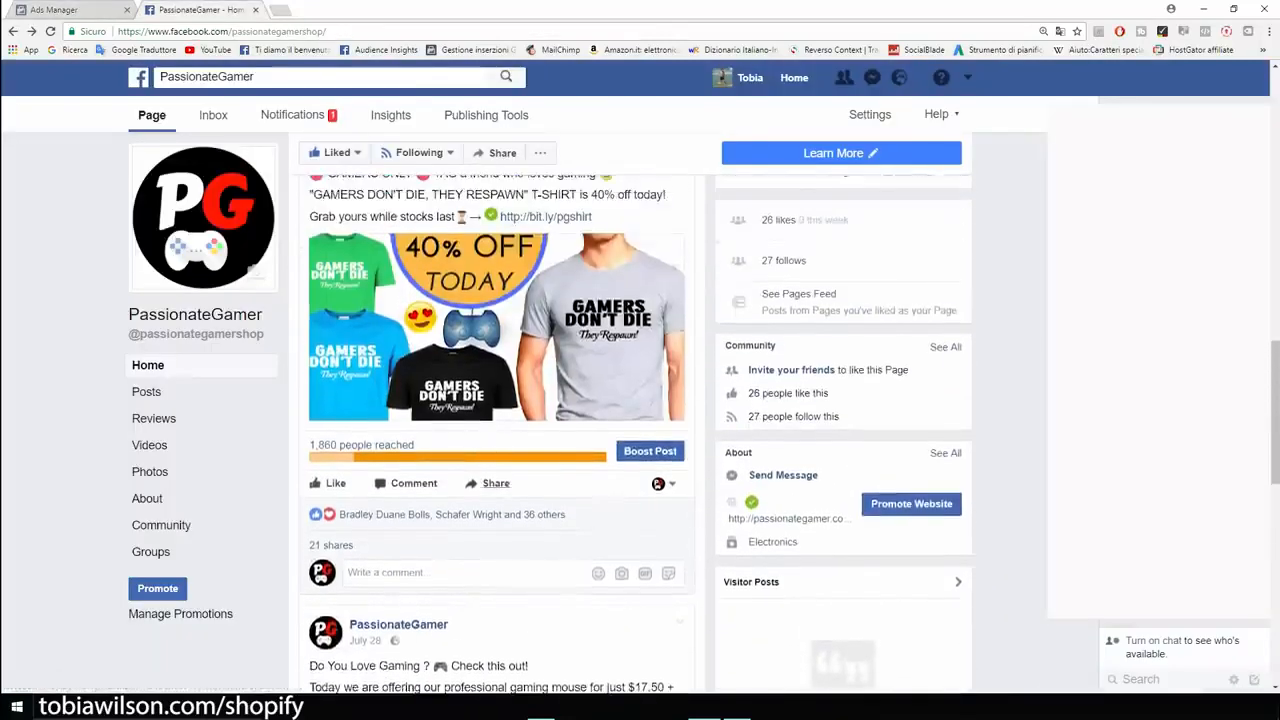
scroll(640, 430, "up", 2)
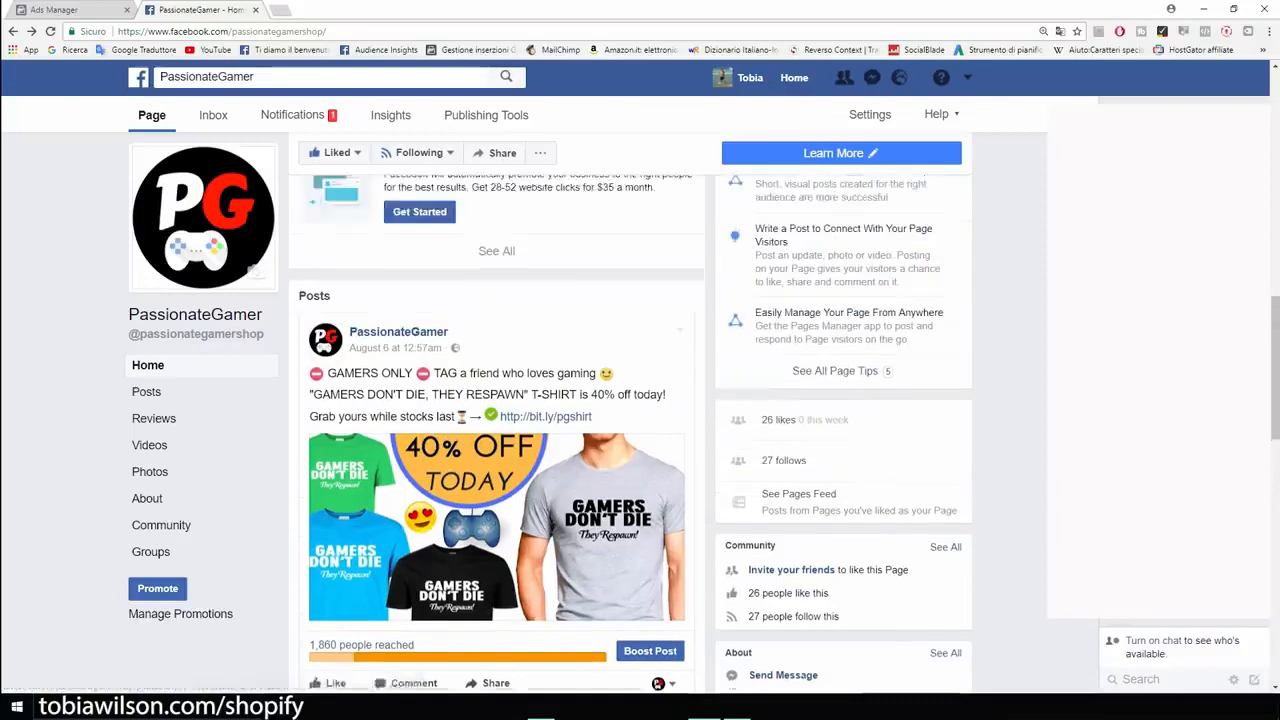
scroll(640, 430, "down", 1)
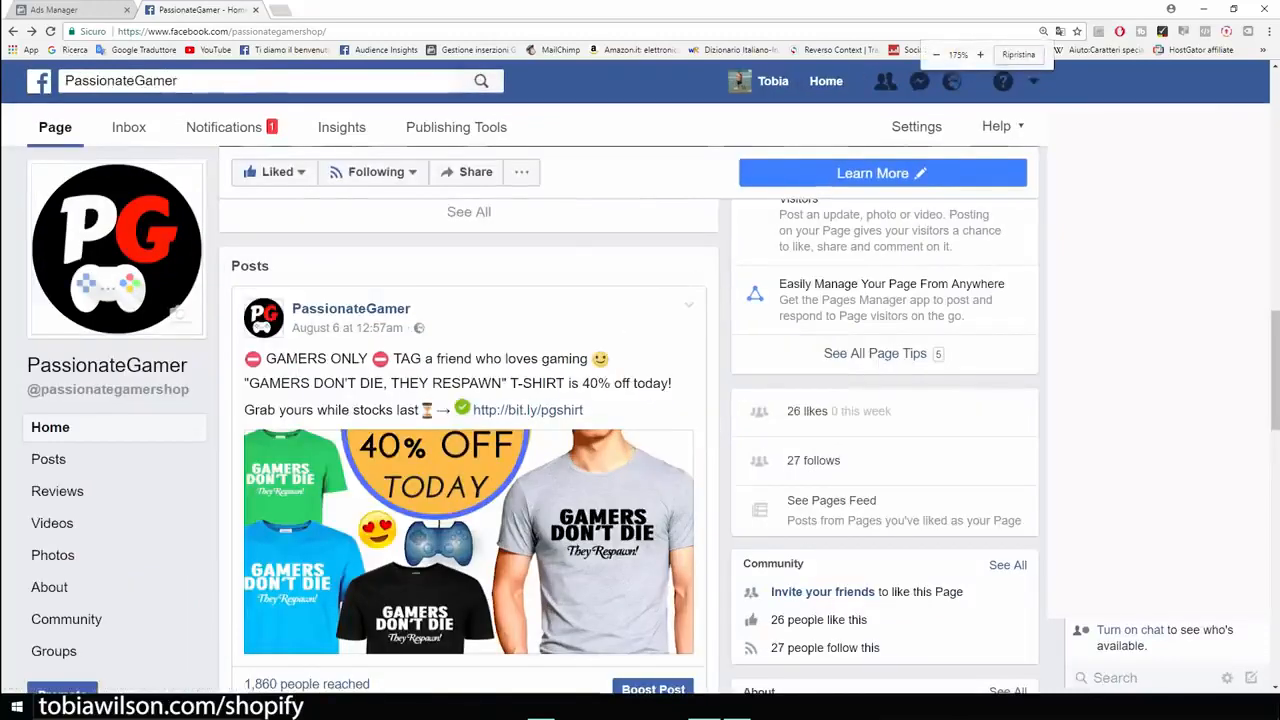
key("ctrl+plus")
key("ctrl+plus")
scroll(630, 402, "down", 1)
scroll(630, 402, "up", 1)
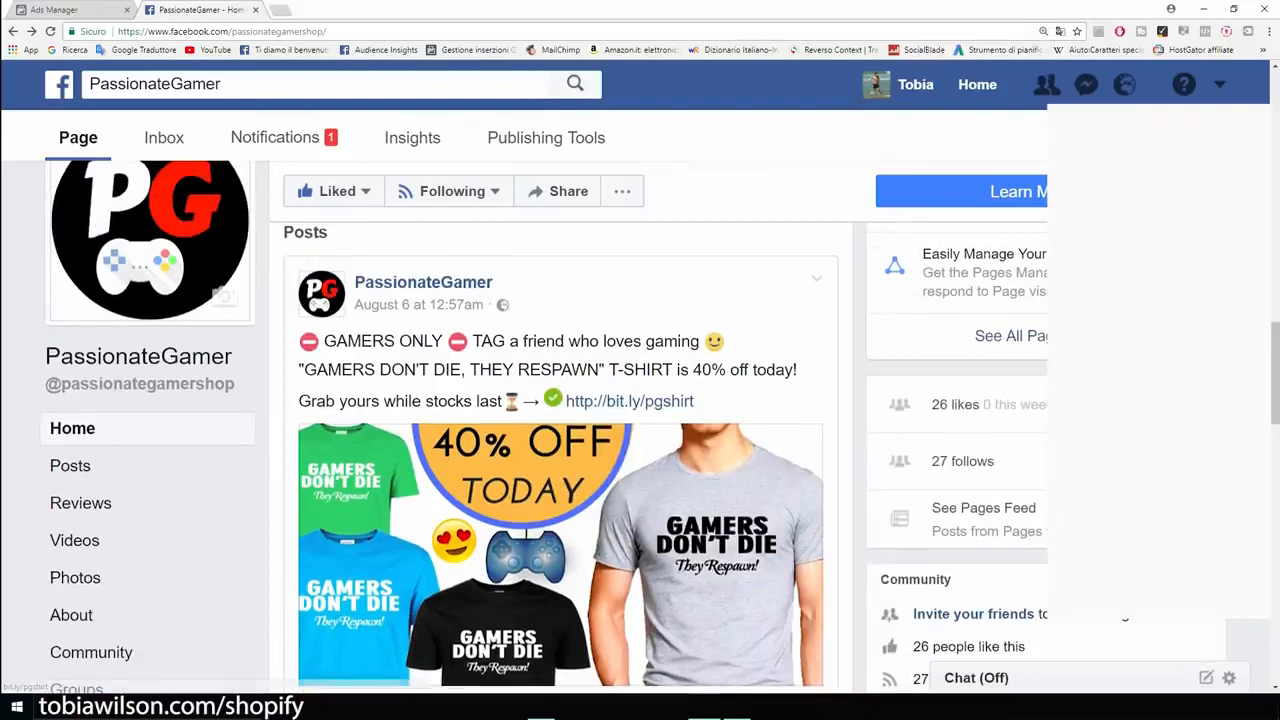
scroll(560, 550, "down", 1)
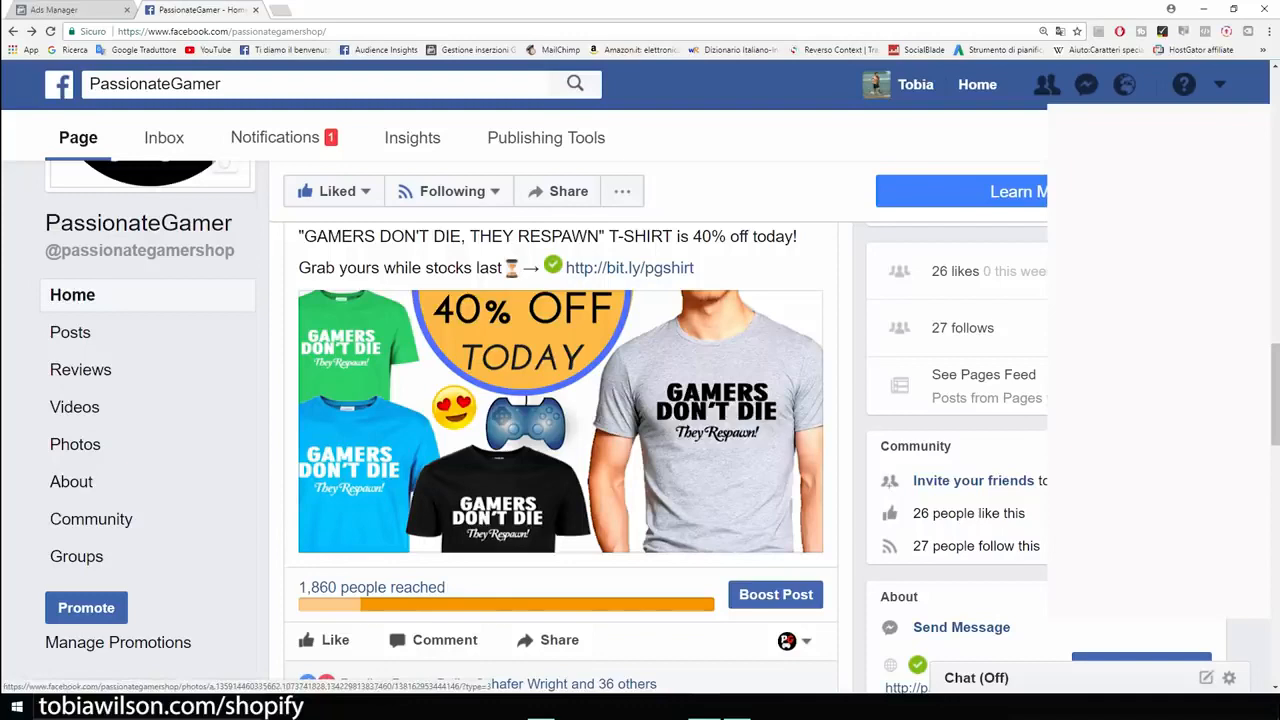
Step: View the T-shirt post's photo enlarged, close it and review the post text again
left_click(560, 420)
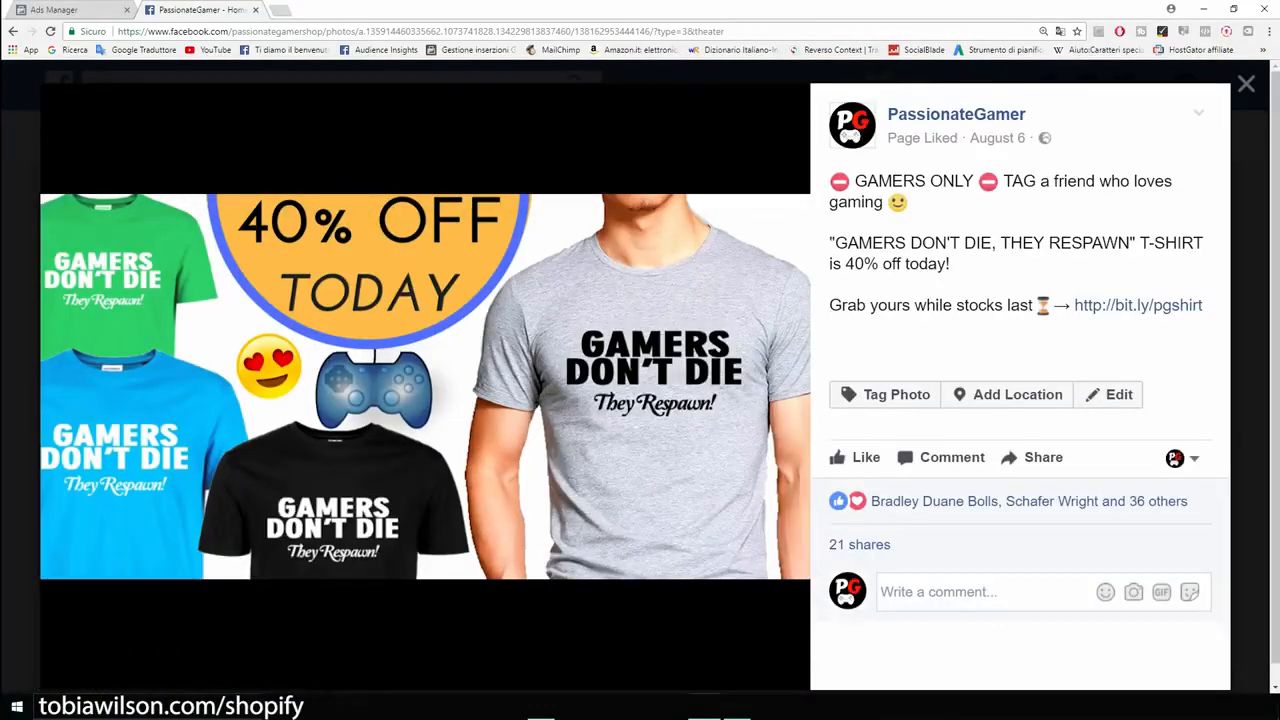
key("Escape")
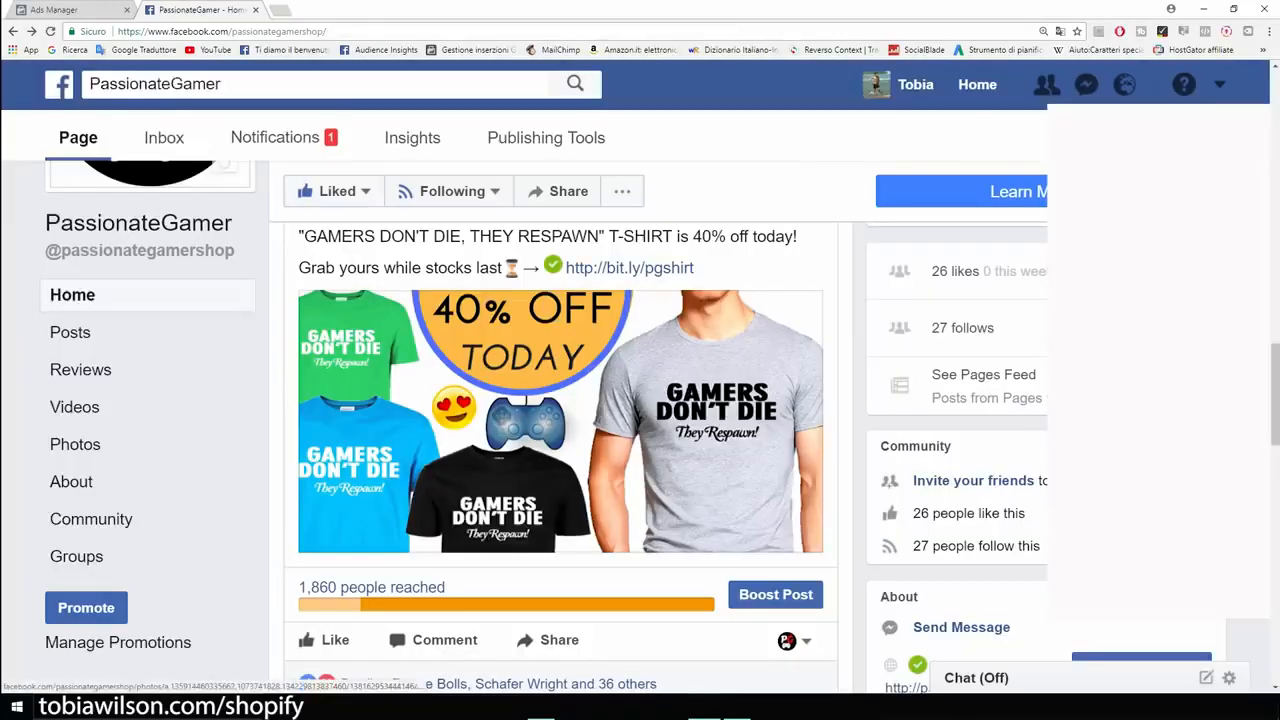
scroll(560, 420, "up", 1)
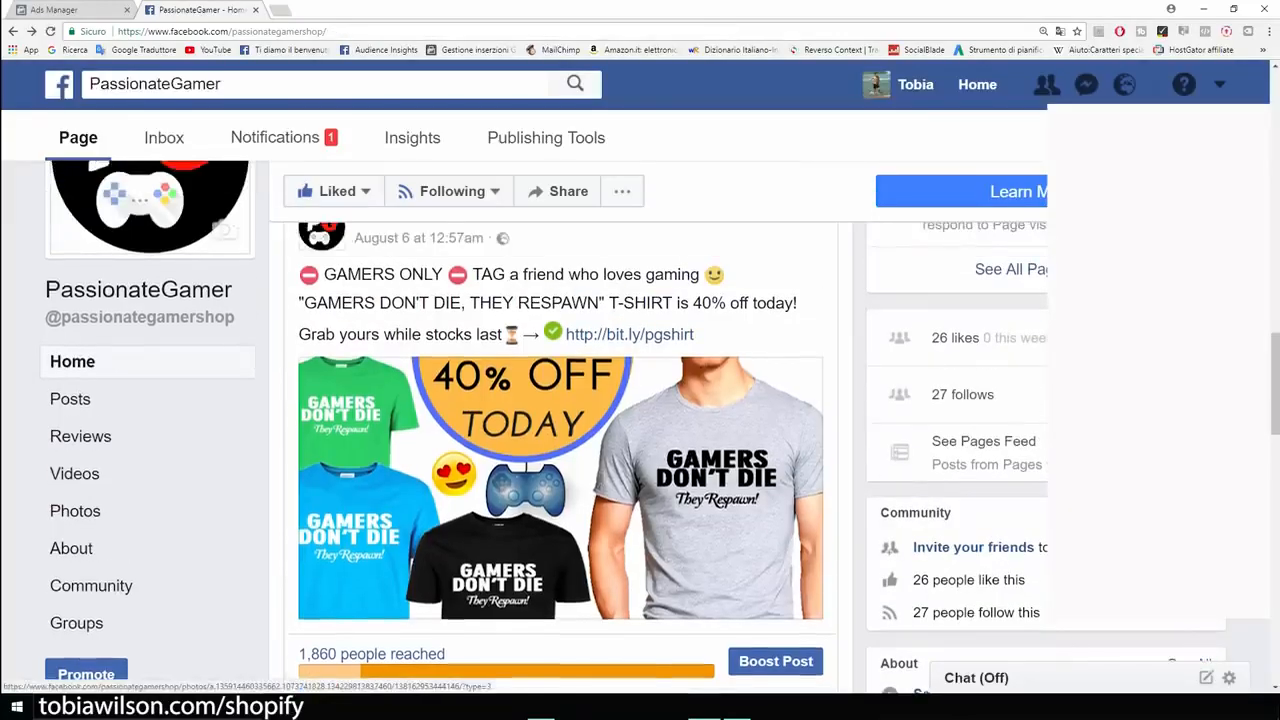
scroll(560, 420, "up", 2)
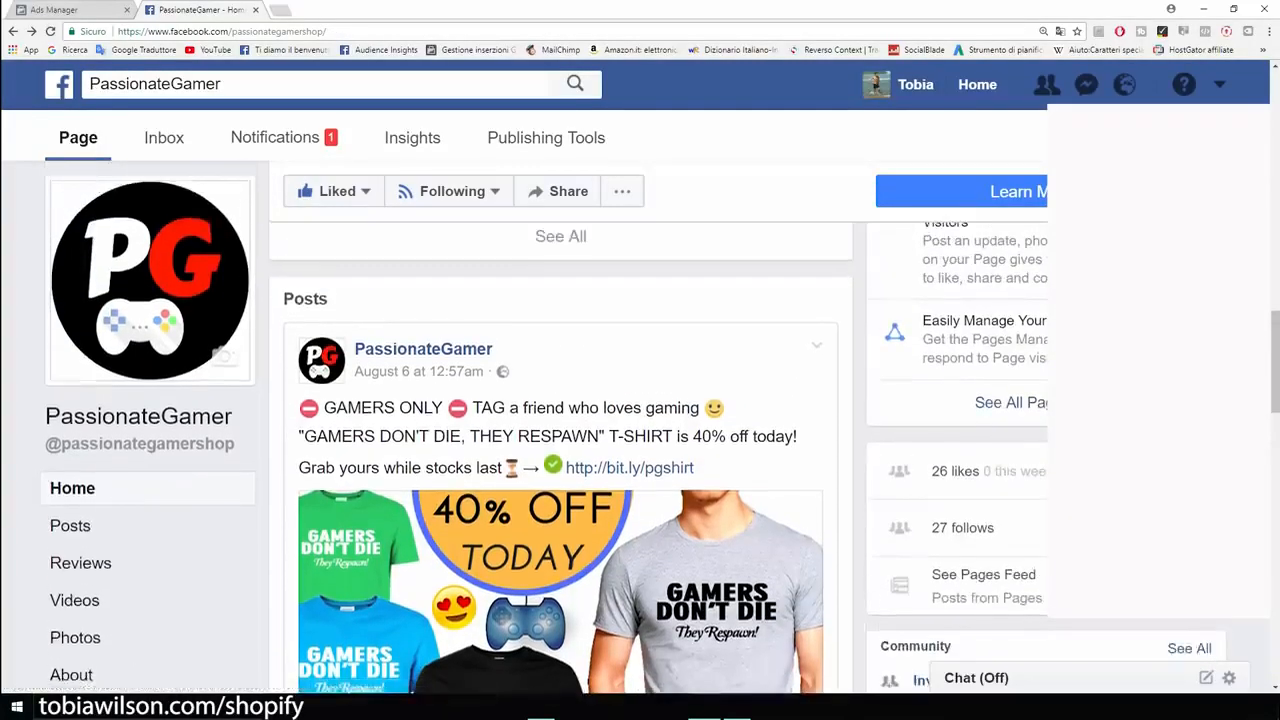
scroll(560, 420, "down", 2)
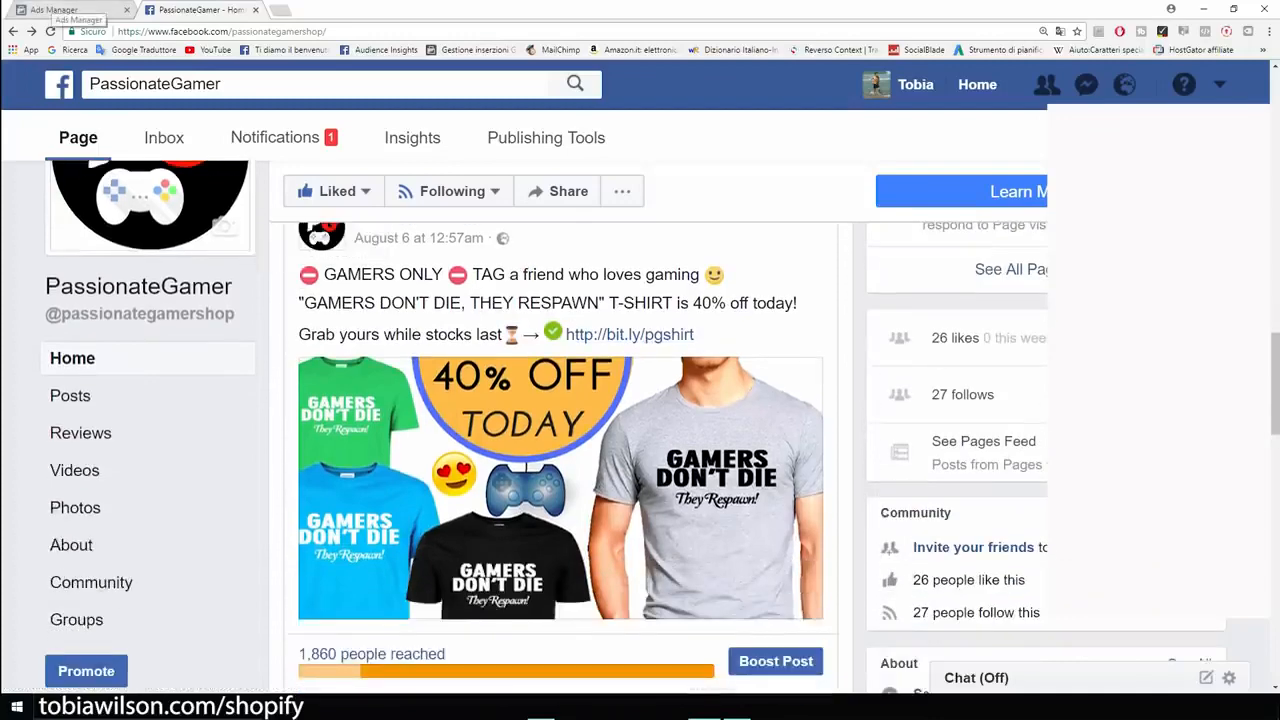
Step: Choose the Engagement objective with post engagement in Ads Manager, name the campaign Example and continue to the ad set
left_click(60, 10)
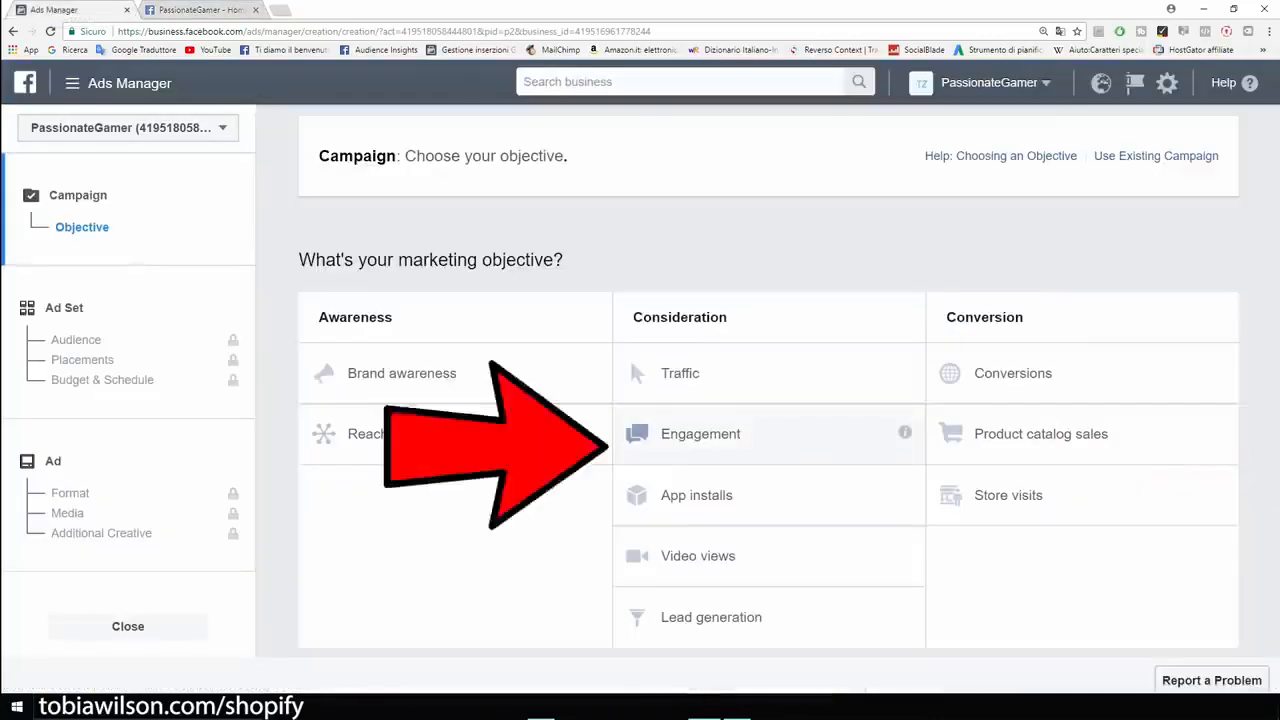
left_click(700, 434)
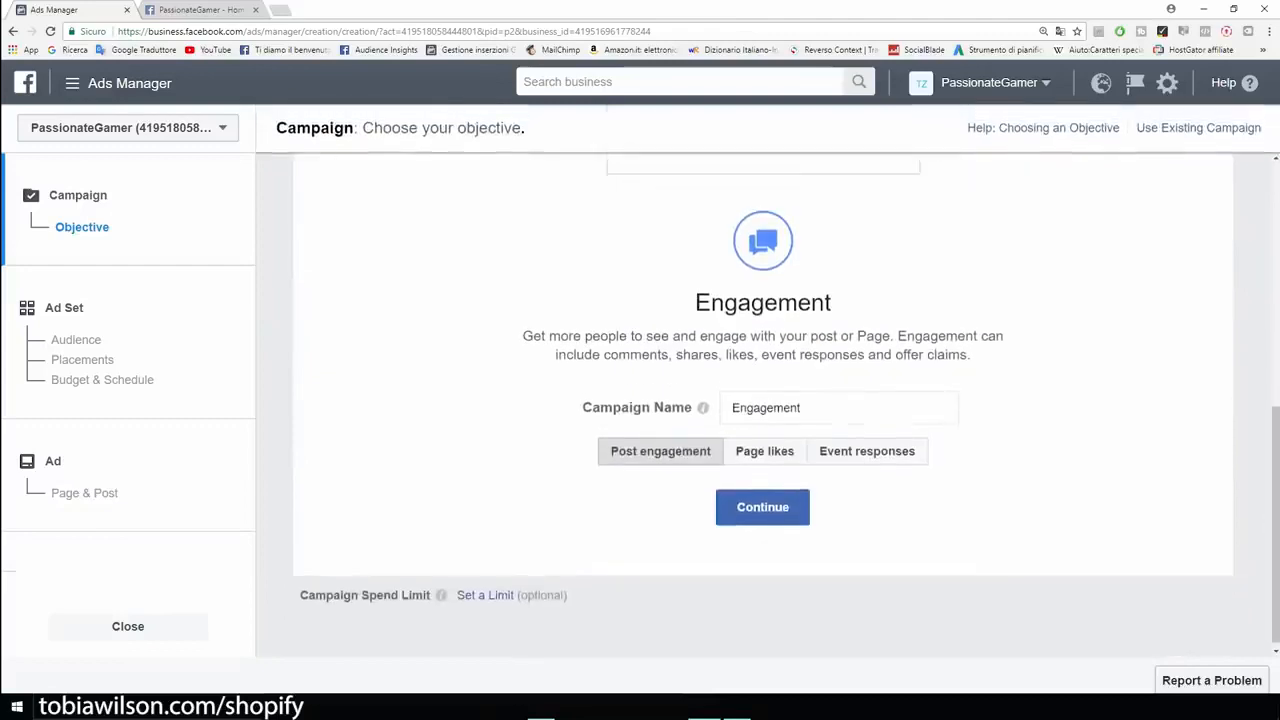
double_click(780, 408)
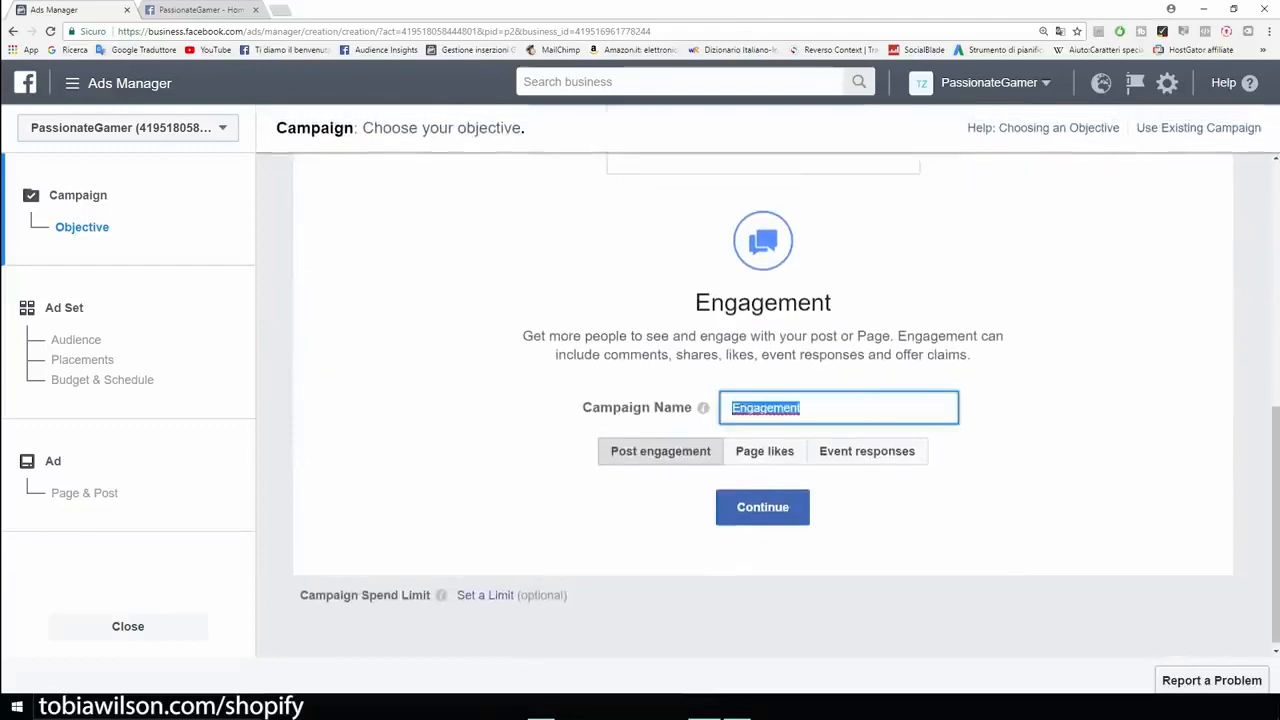
key("BackSpace")
type("Example")
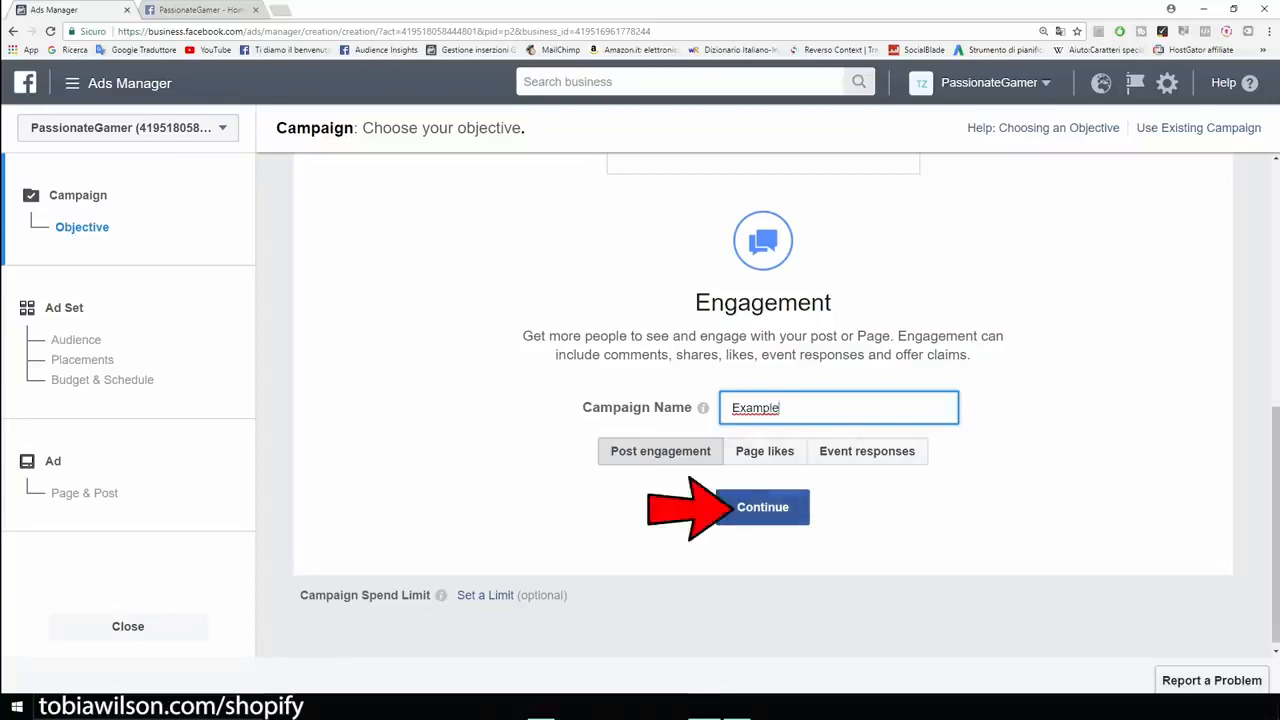
left_click(745, 507)
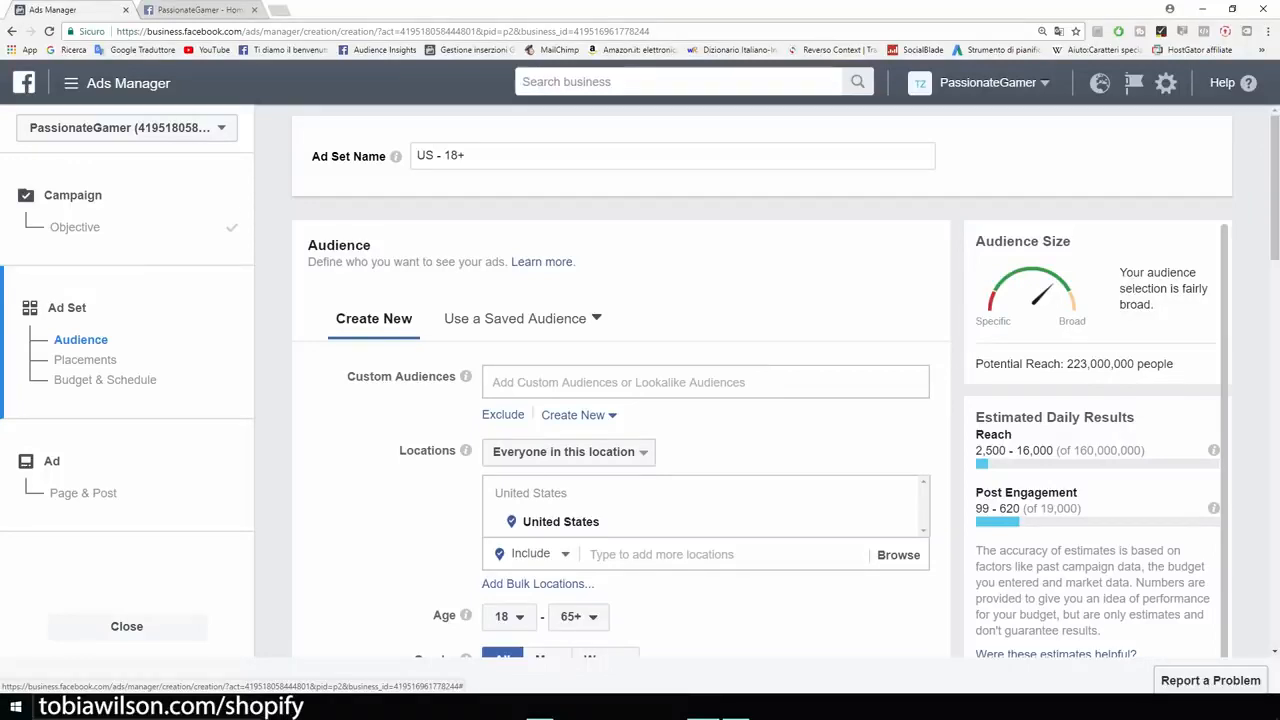
Step: Set the ad set's location targeting to people who live in the United States
scroll(640, 400, "down", 2)
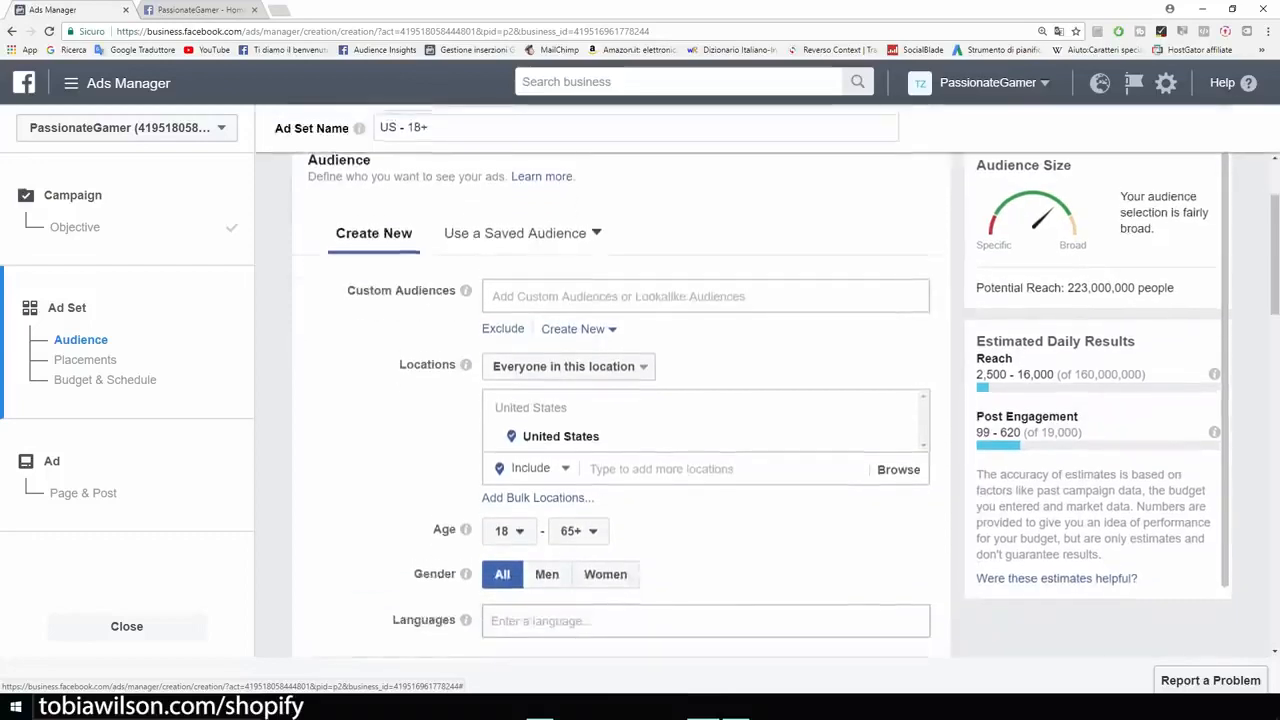
scroll(640, 400, "up", 2)
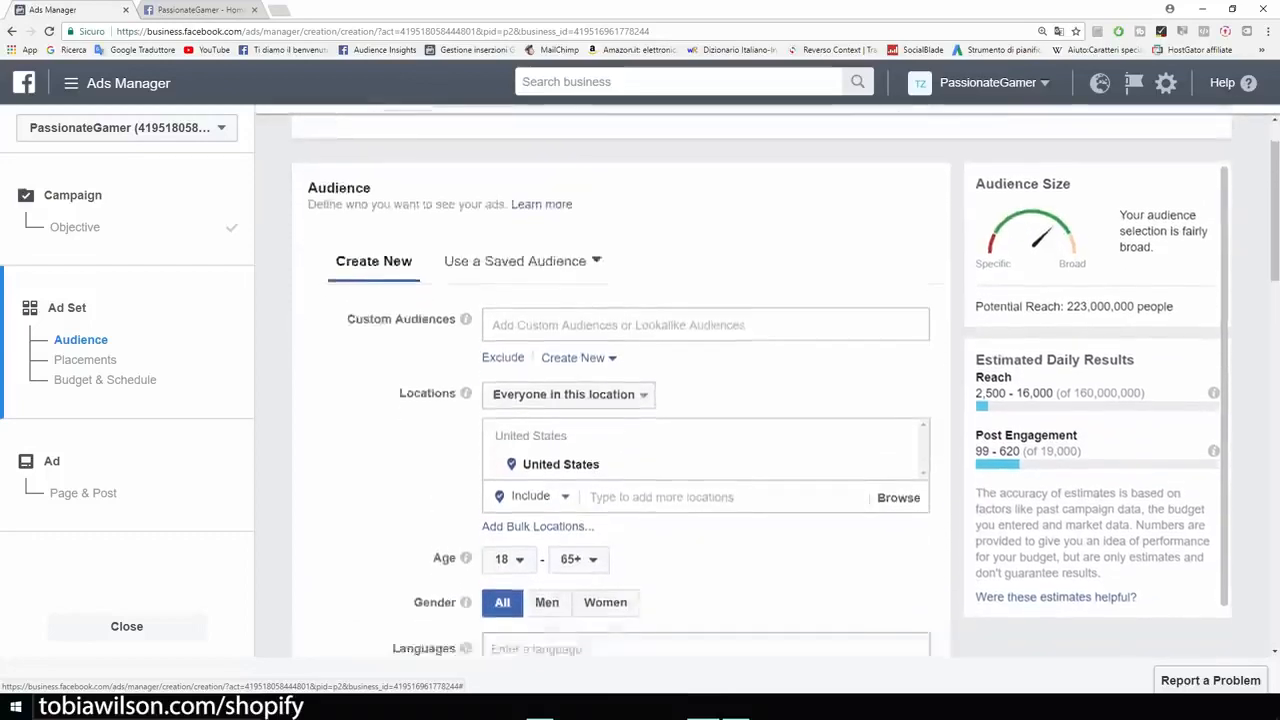
scroll(640, 400, "down", 1)
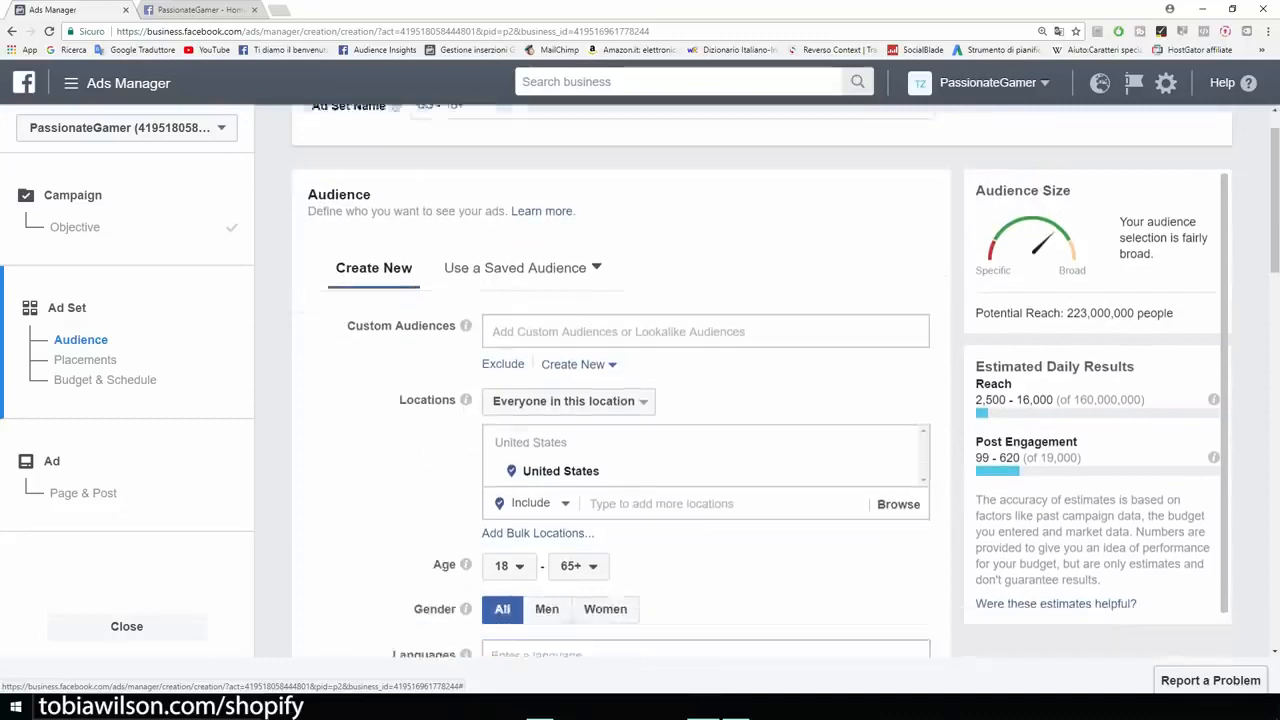
key("ctrl+plus")
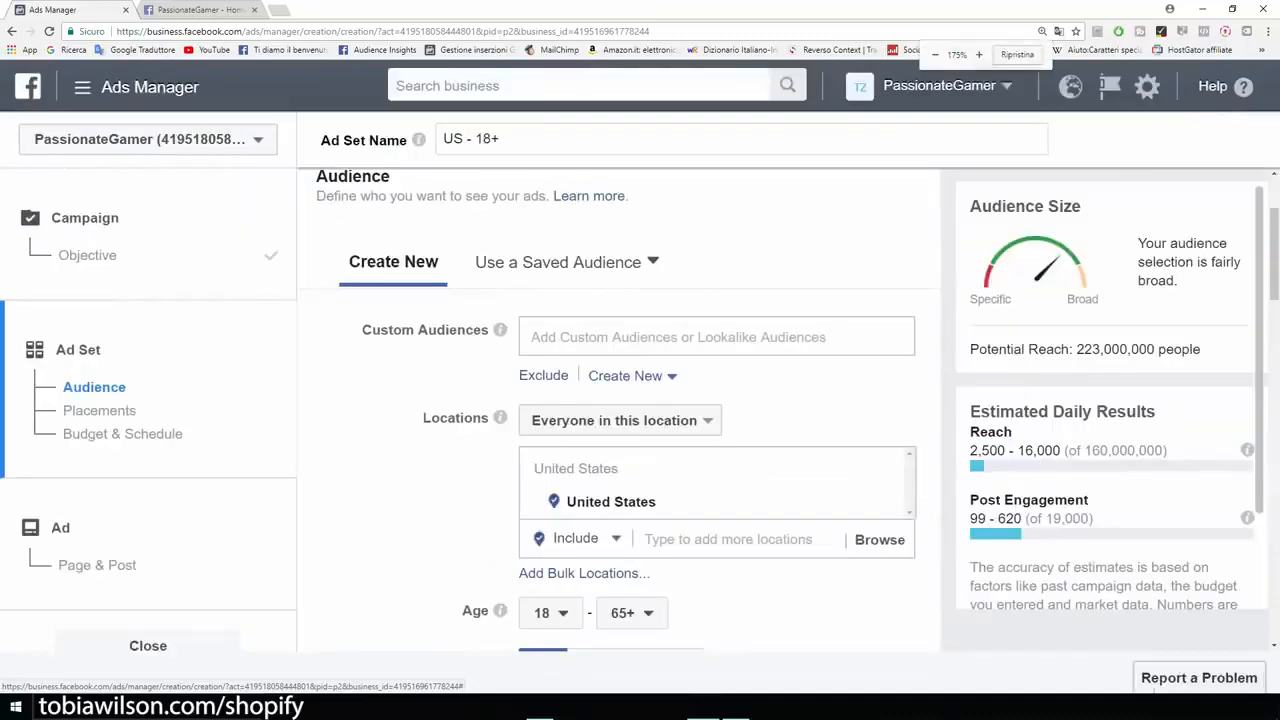
double_click(455, 418)
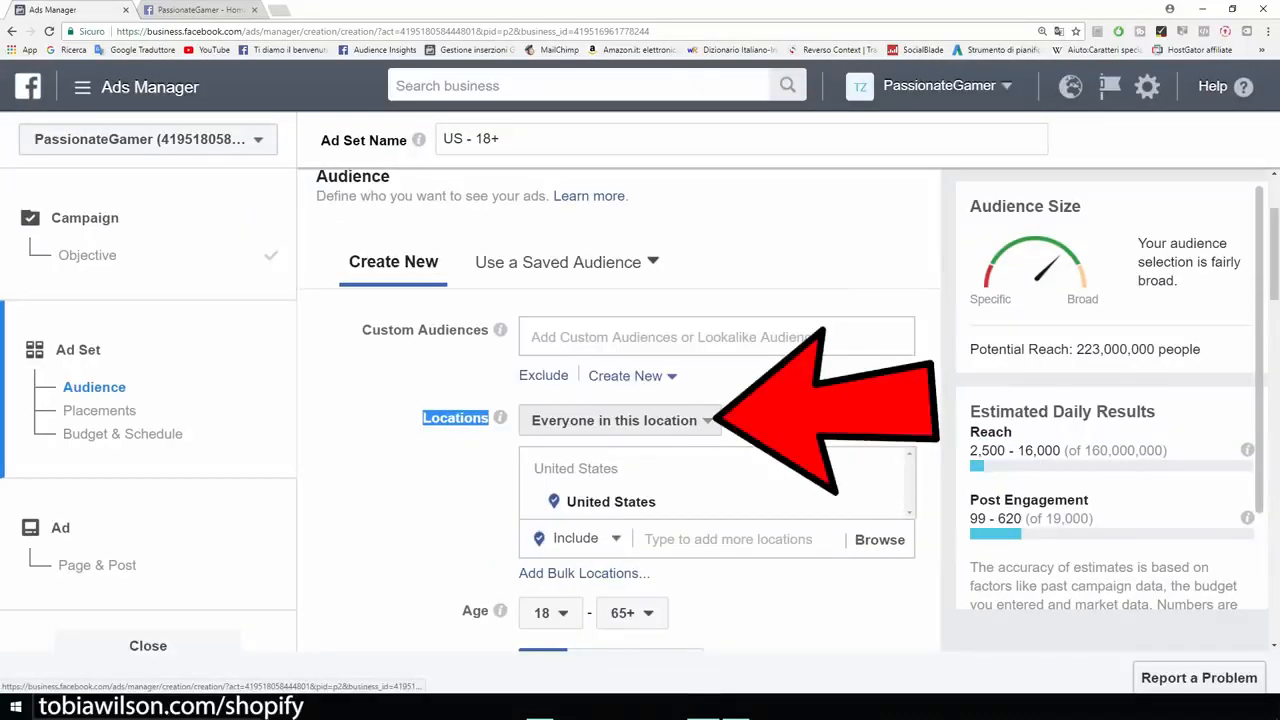
left_click(614, 420)
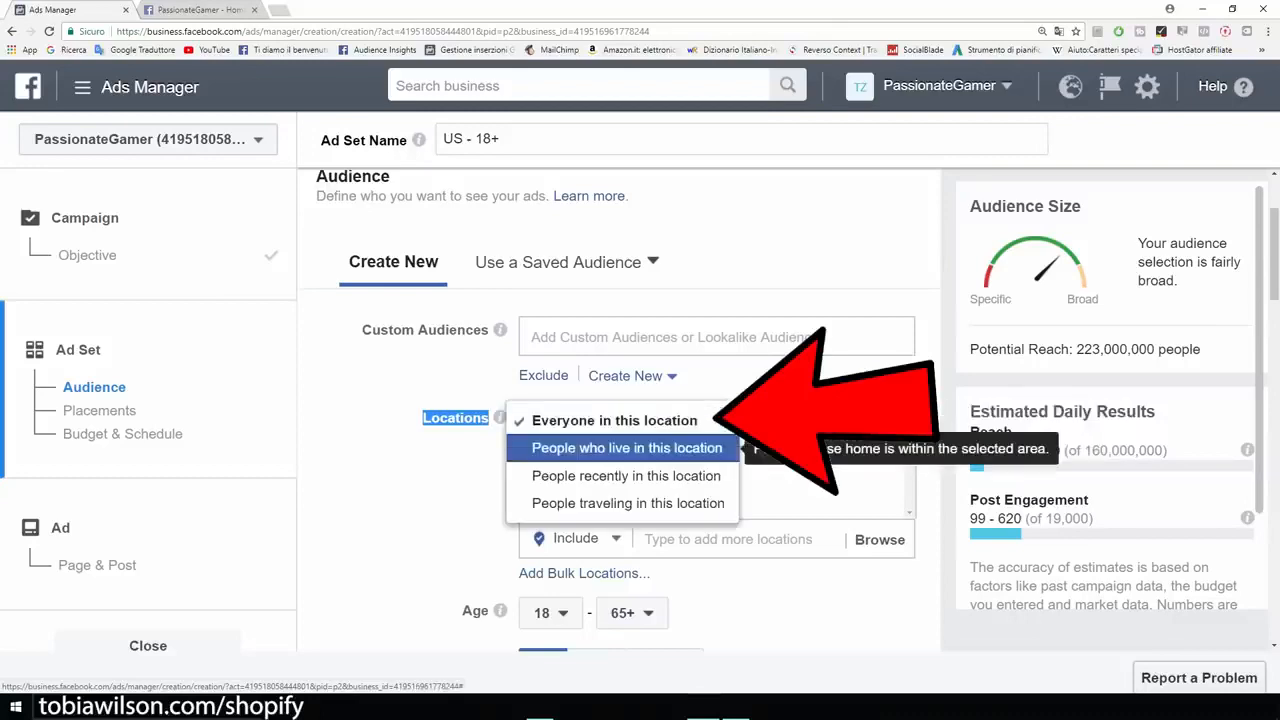
left_click(627, 448)
left_click(430, 480)
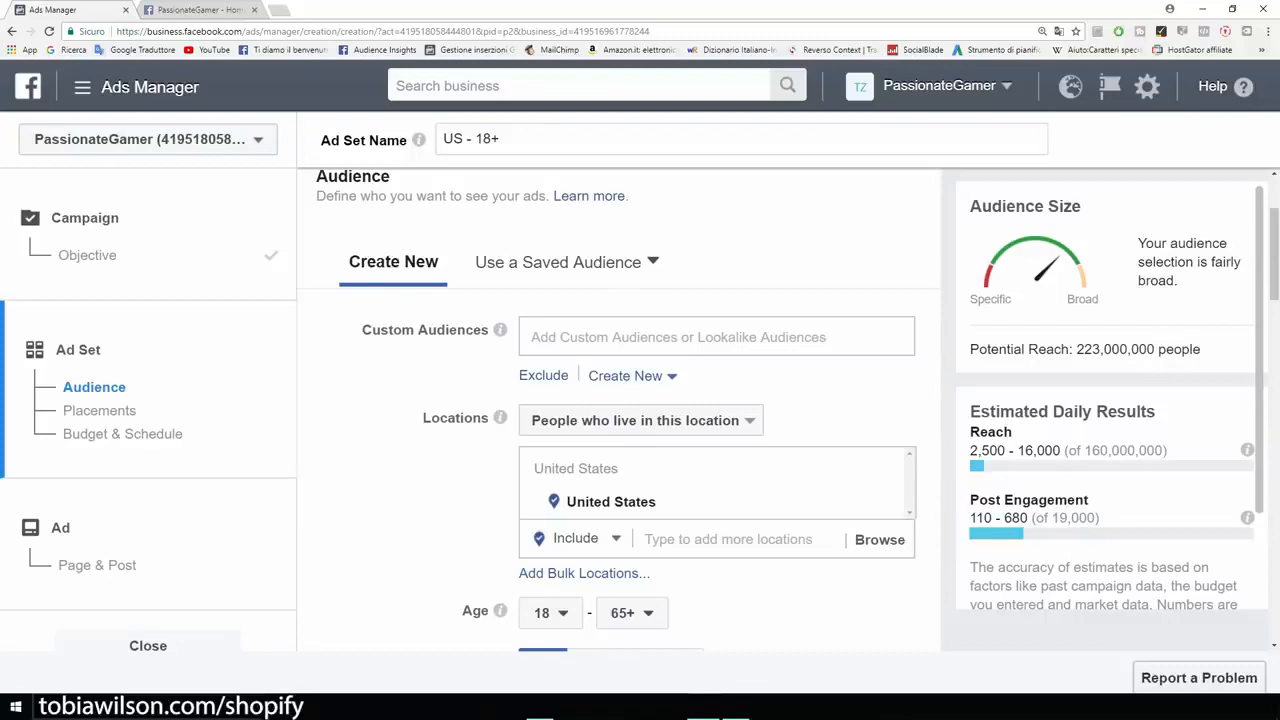
Step: Set the audience's maximum age to 40
scroll(628, 410, "down", 3)
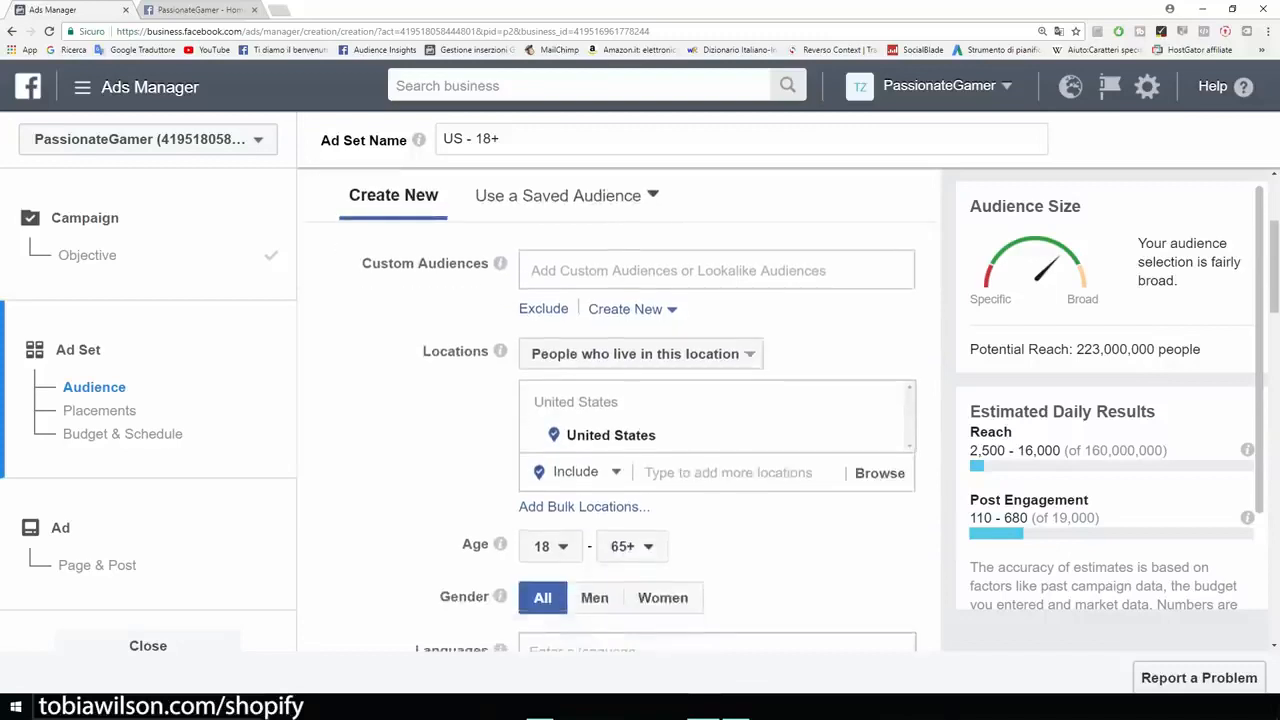
left_click_drag(462, 344, 490, 344)
left_click(550, 346)
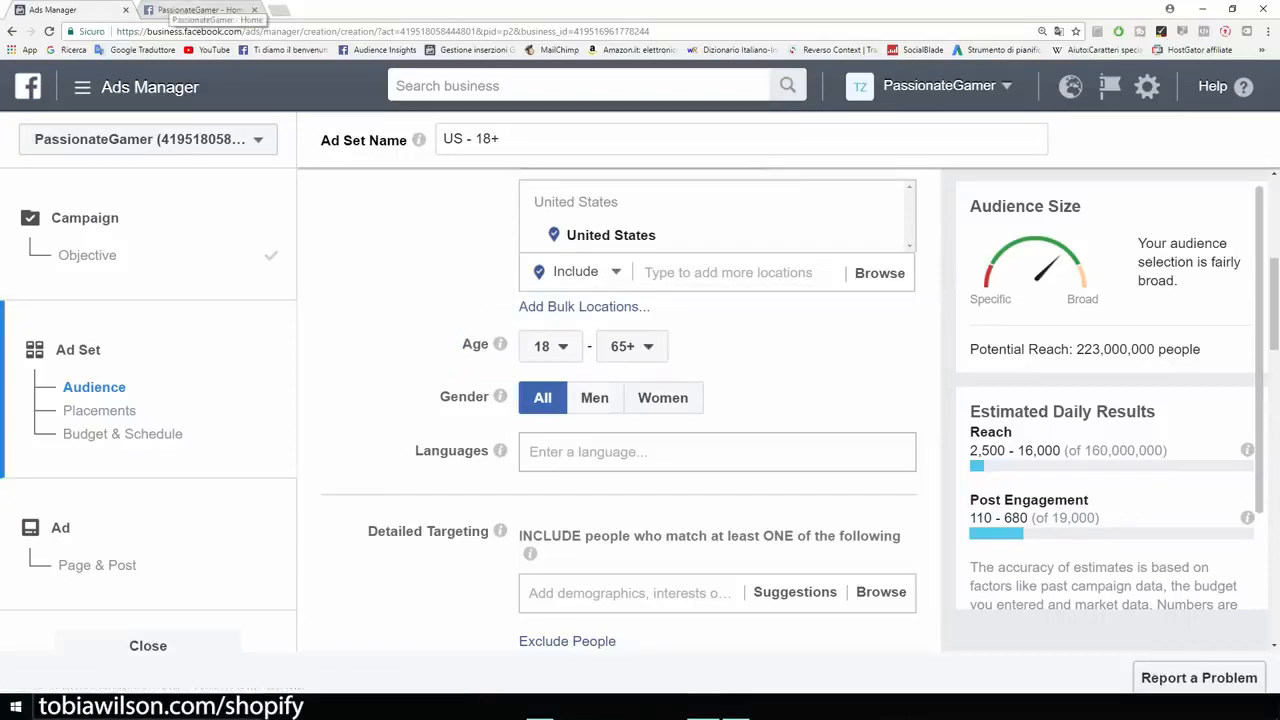
left_click(200, 10)
left_click(55, 10)
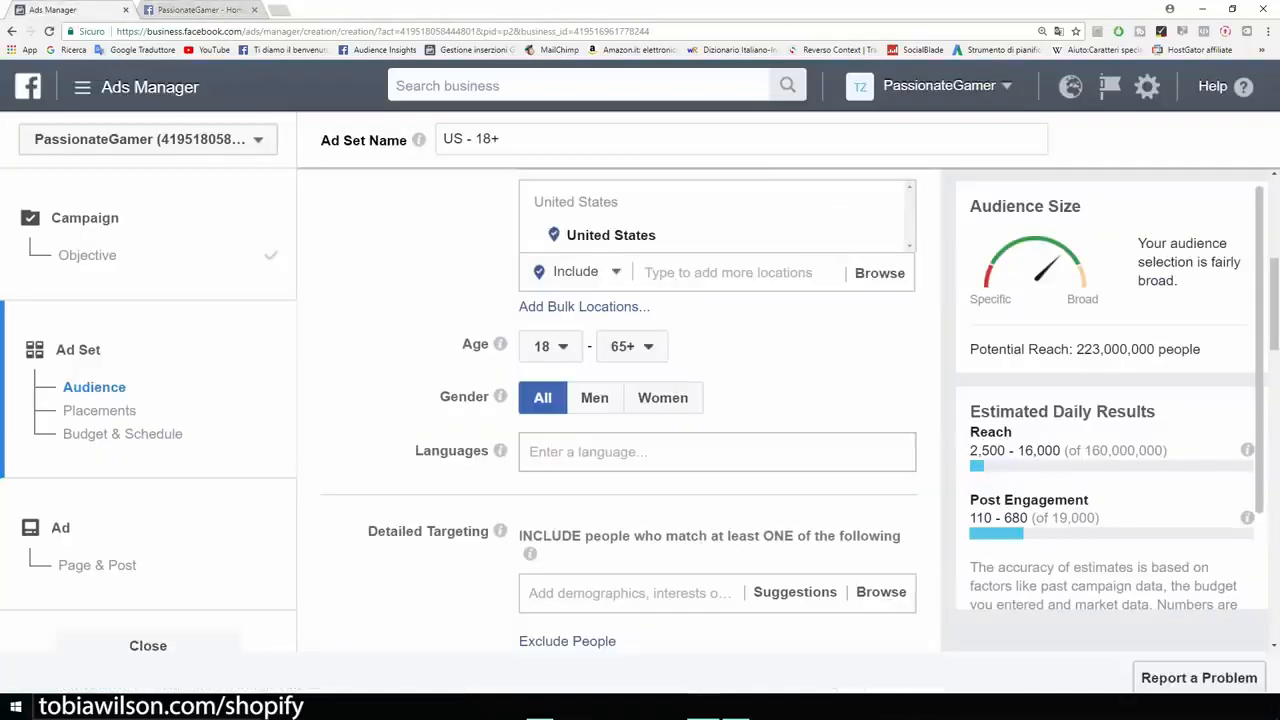
left_click(631, 346)
scroll(642, 490, "up", 4)
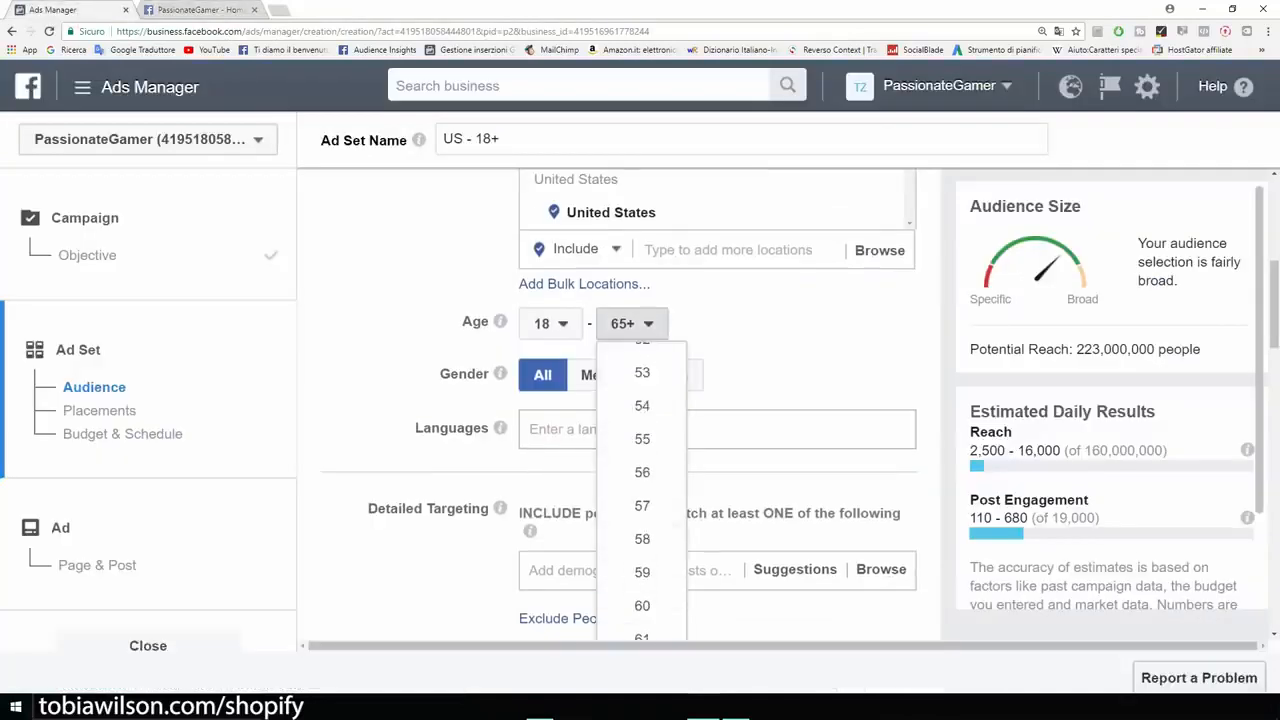
scroll(642, 490, "up", 5)
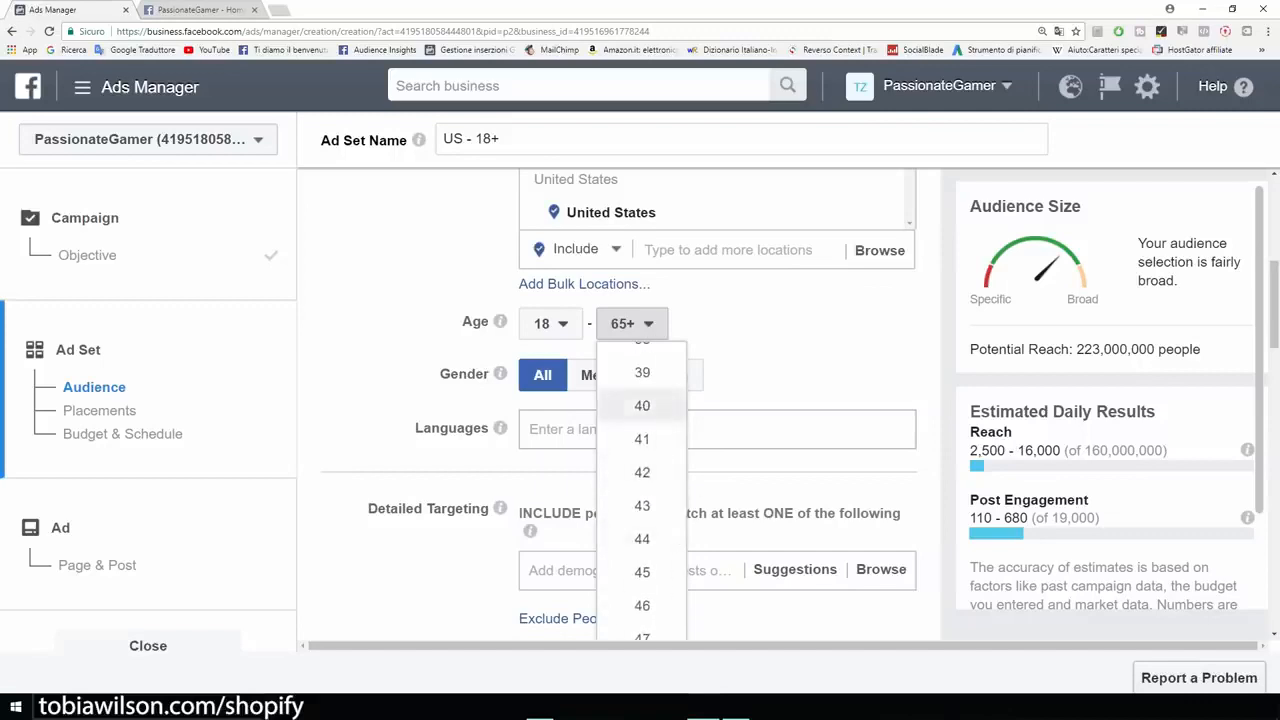
left_click(642, 405)
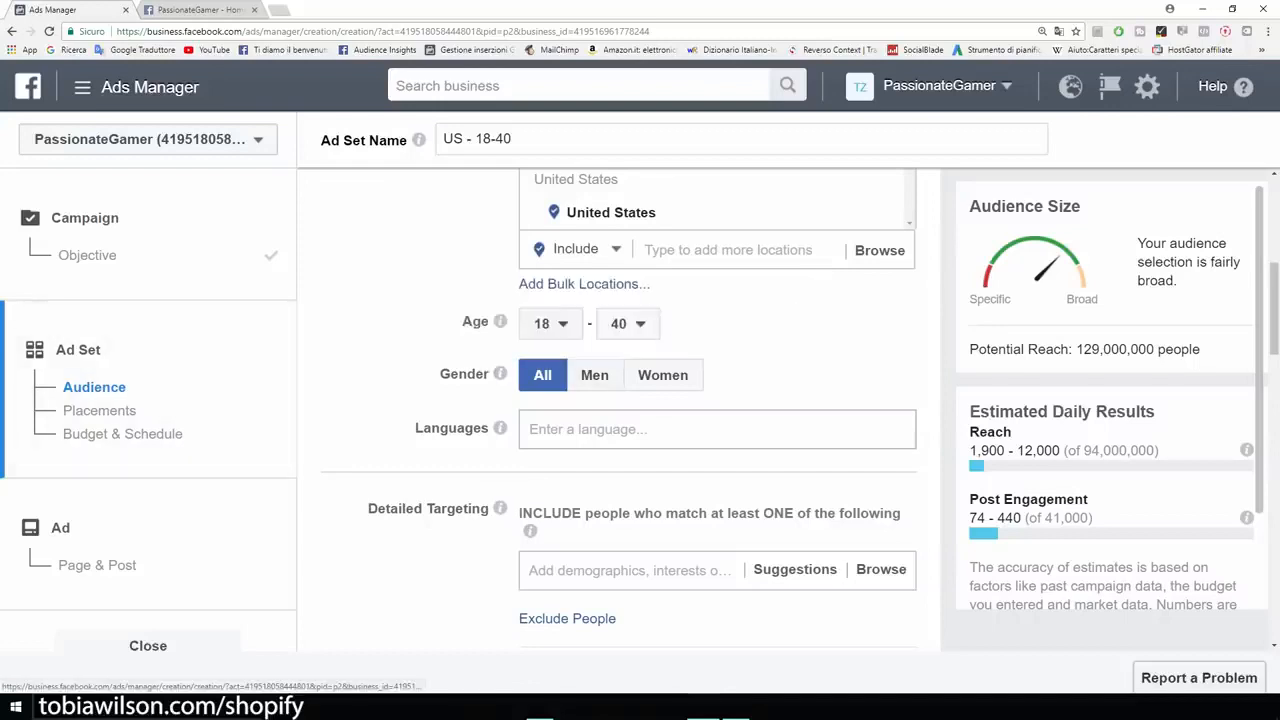
Step: Add English (All) as the audience's language
scroll(618, 410, "up", 1)
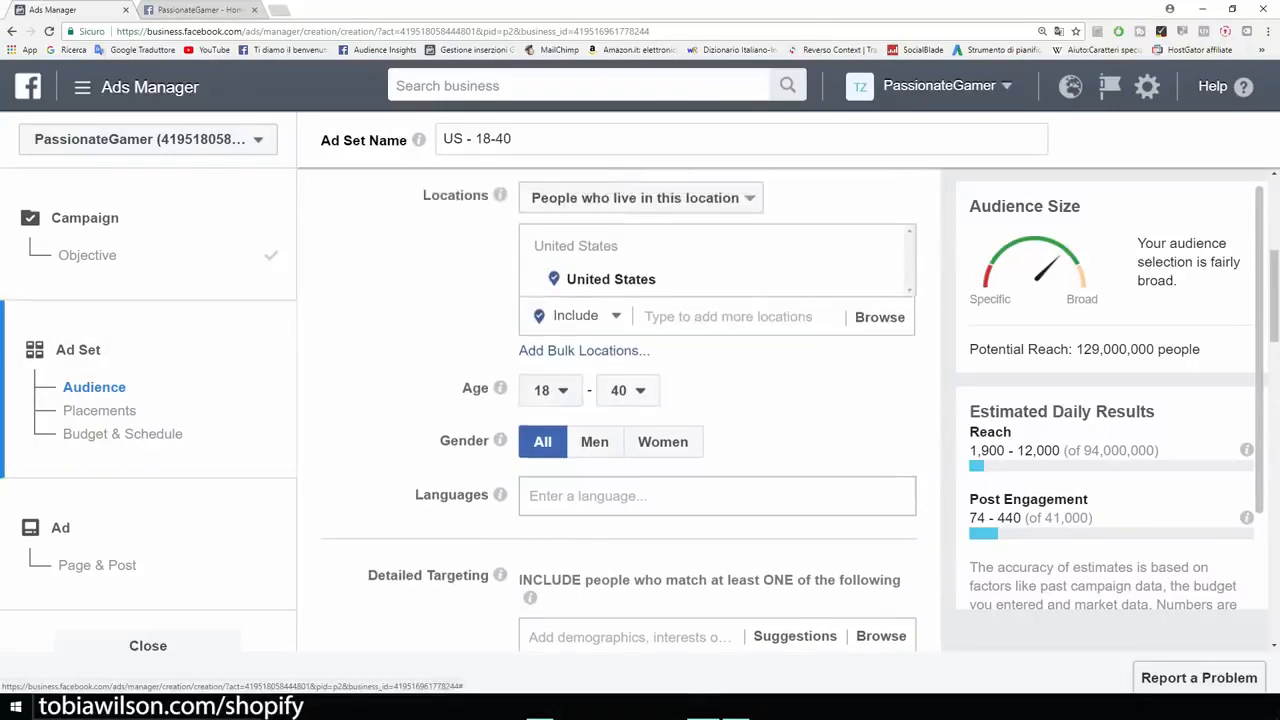
scroll(618, 410, "down", 2)
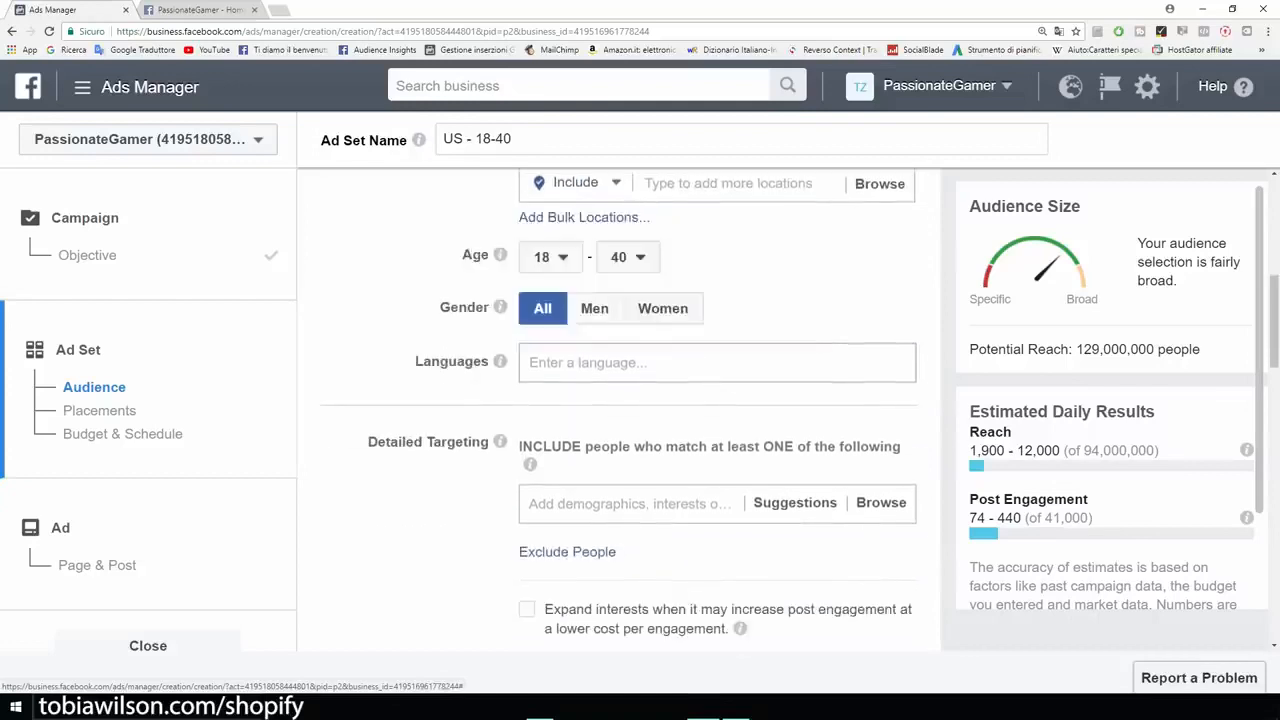
left_click(640, 363)
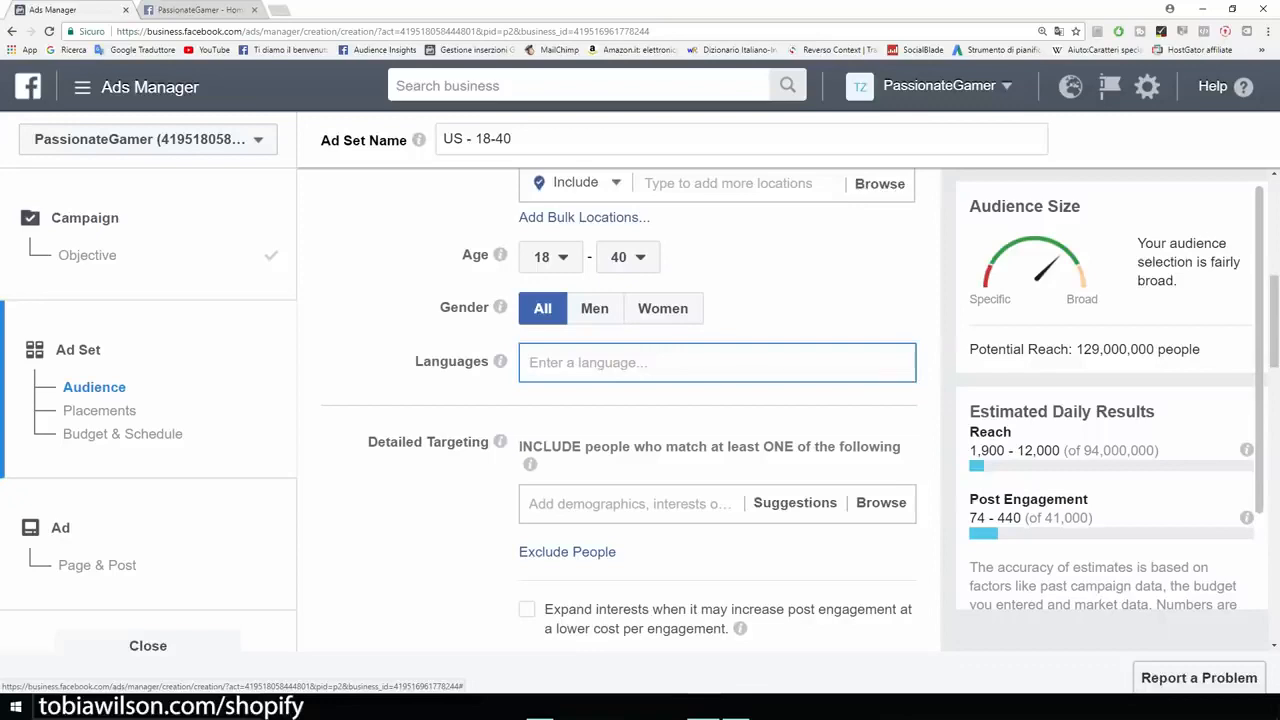
type("english")
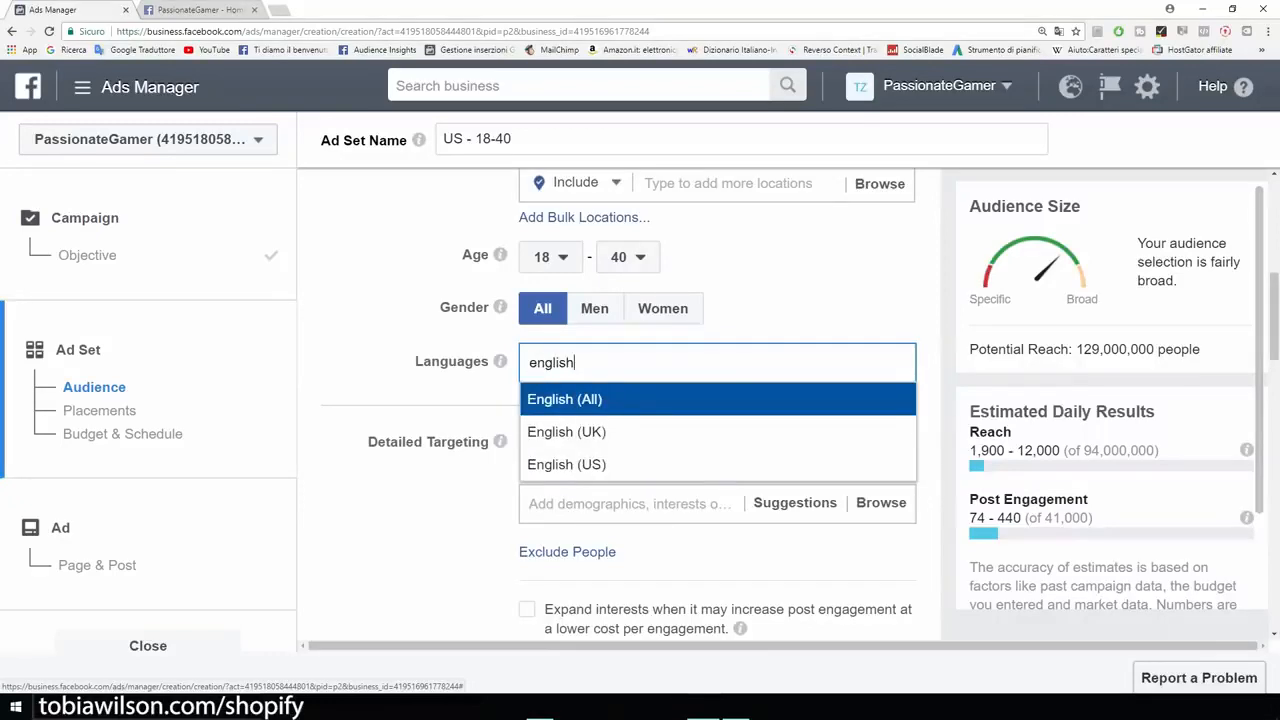
key("Return")
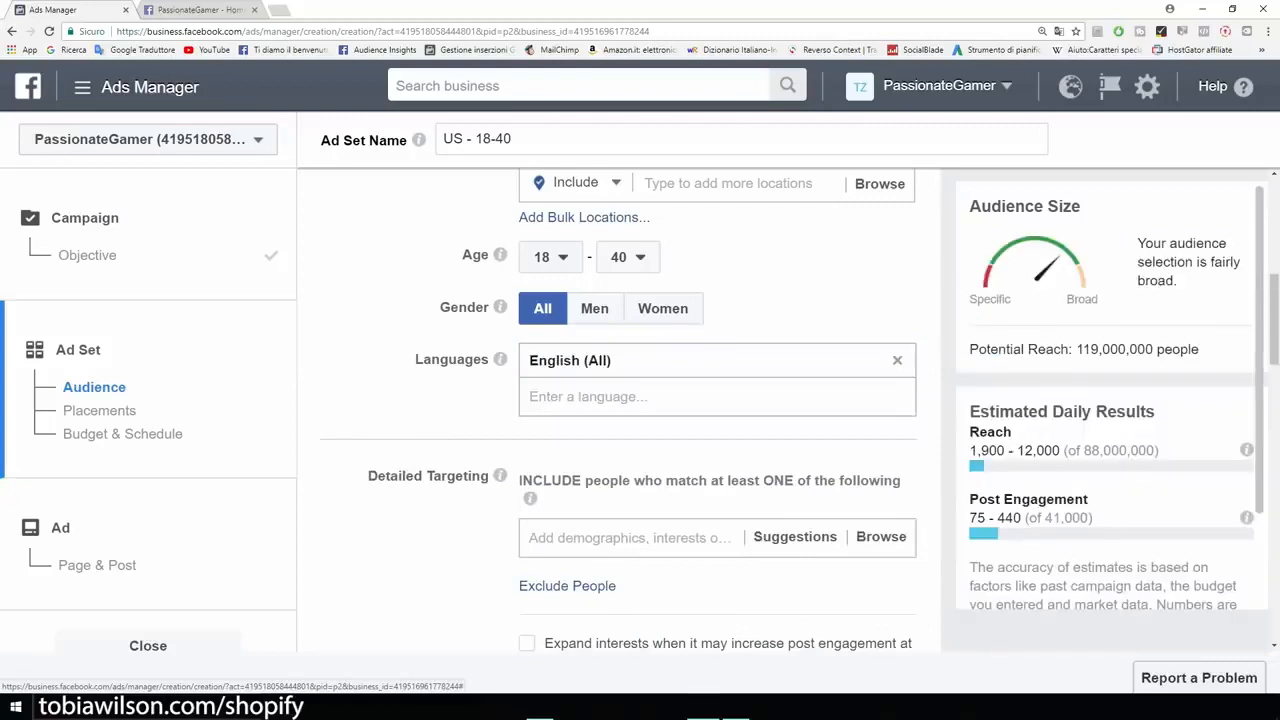
Step: Examine the Detailed Targeting section and review the T-shirt post on the PassionateGamer page that the audience has to suit
scroll(620, 410, "up", 2)
scroll(620, 410, "down", 3)
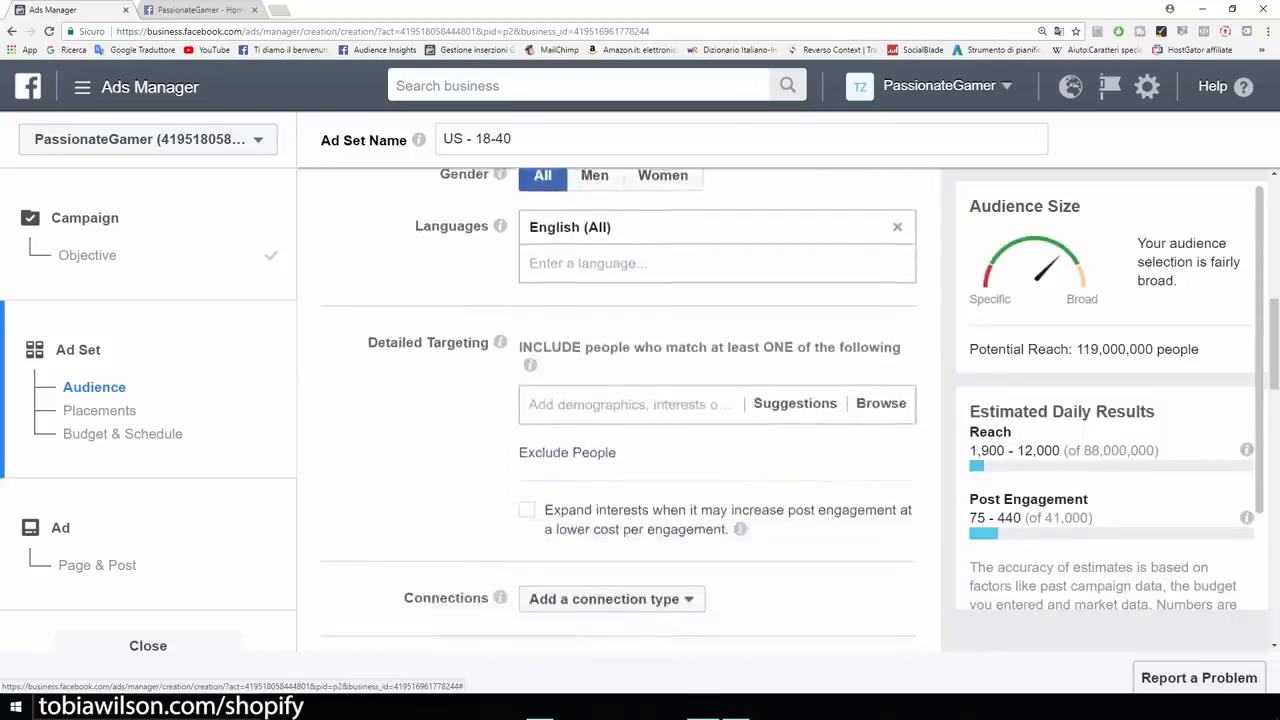
scroll(620, 410, "up", 1)
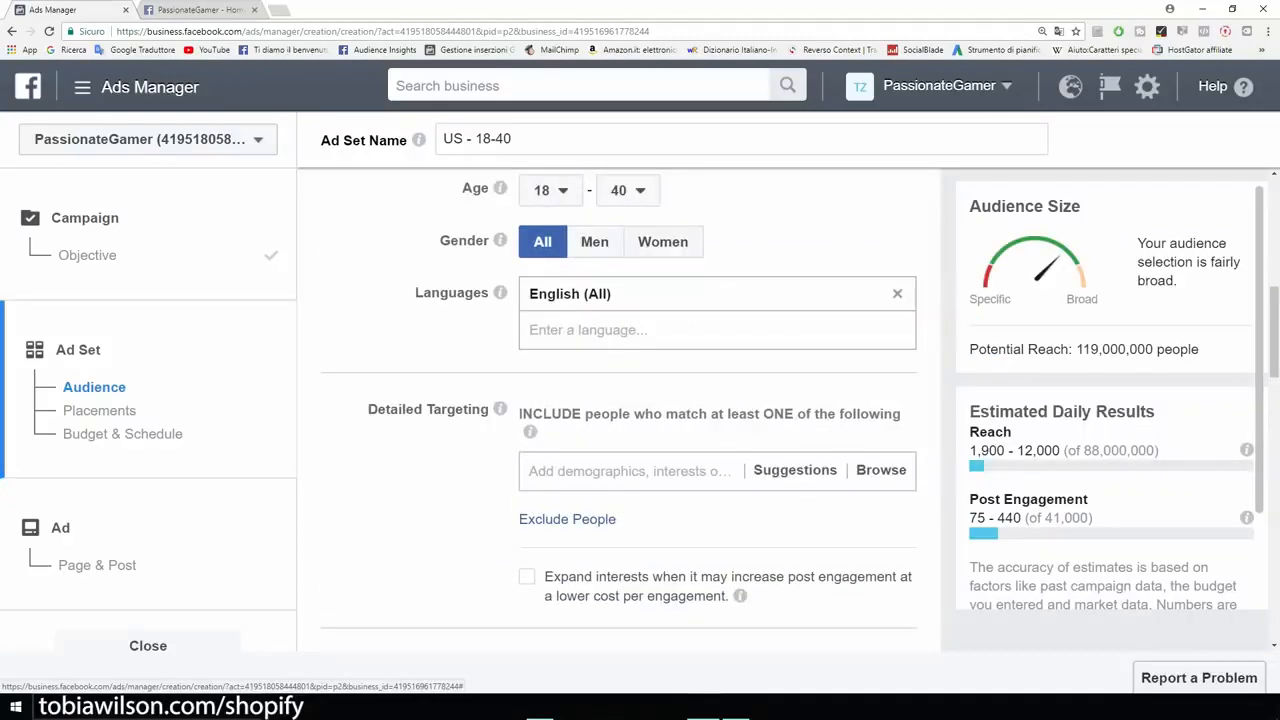
scroll(620, 410, "down", 3)
scroll(620, 410, "up", 1)
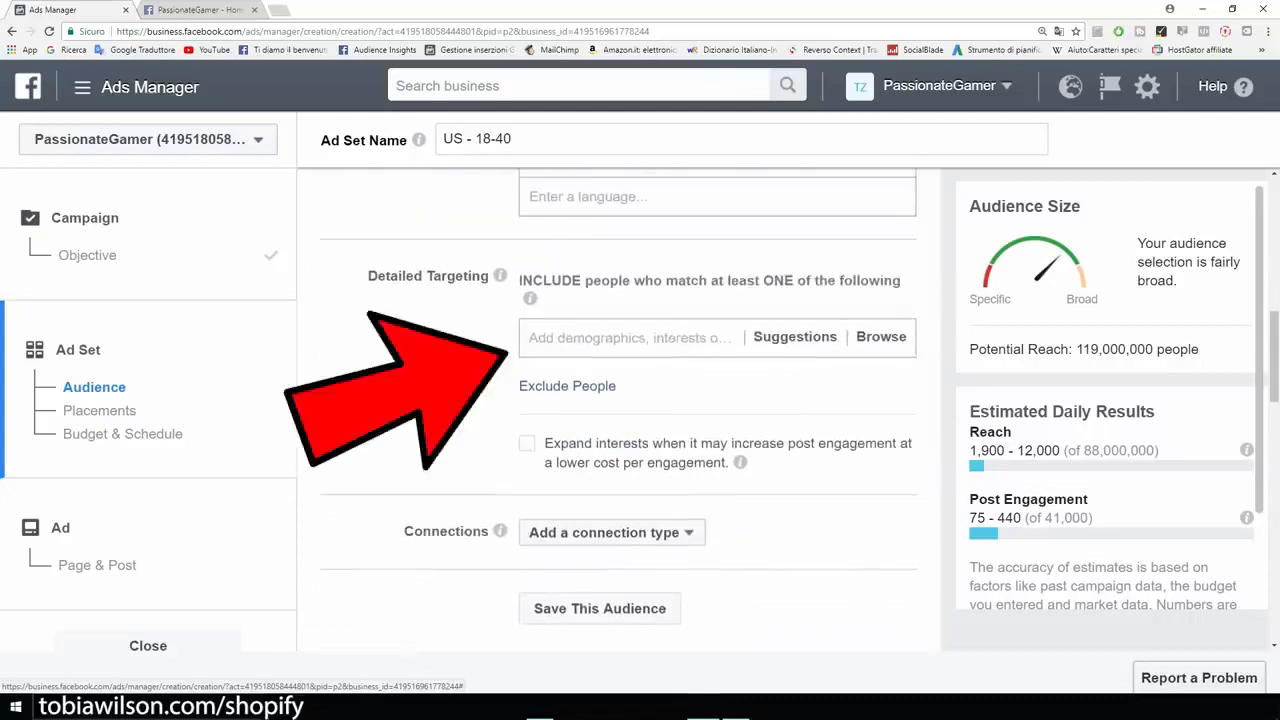
scroll(620, 410, "up", 1)
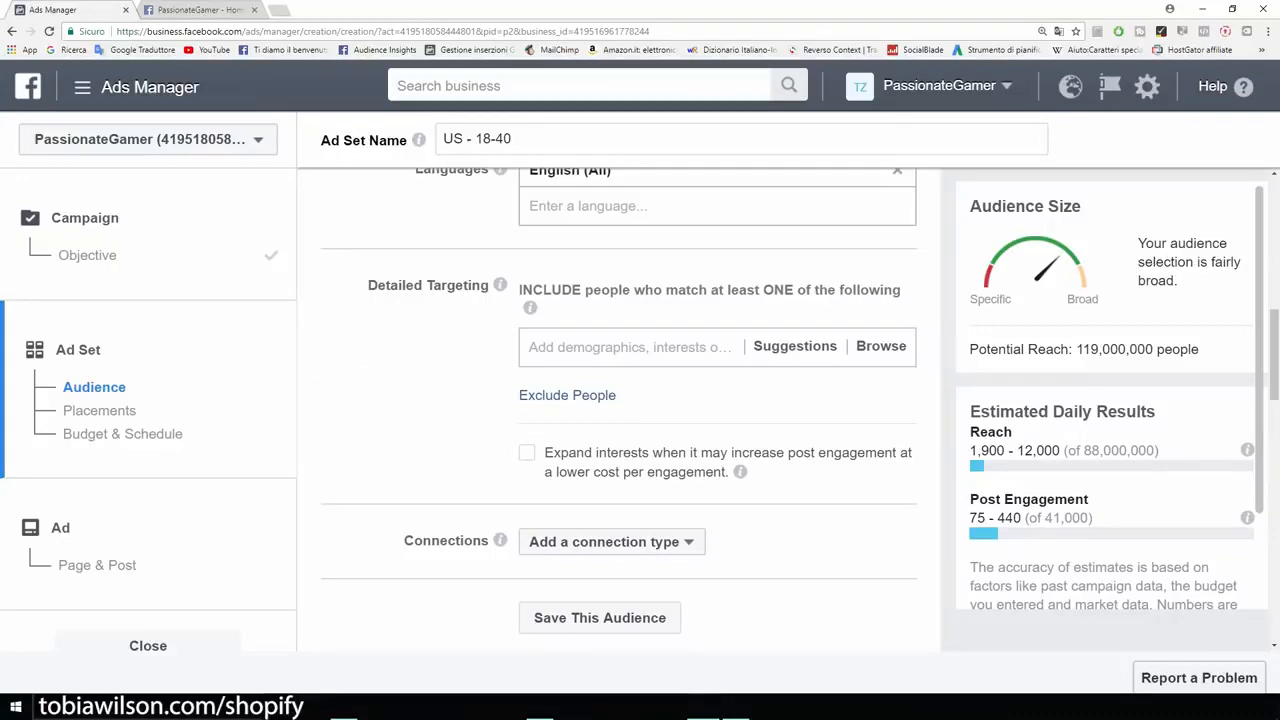
left_click(205, 10)
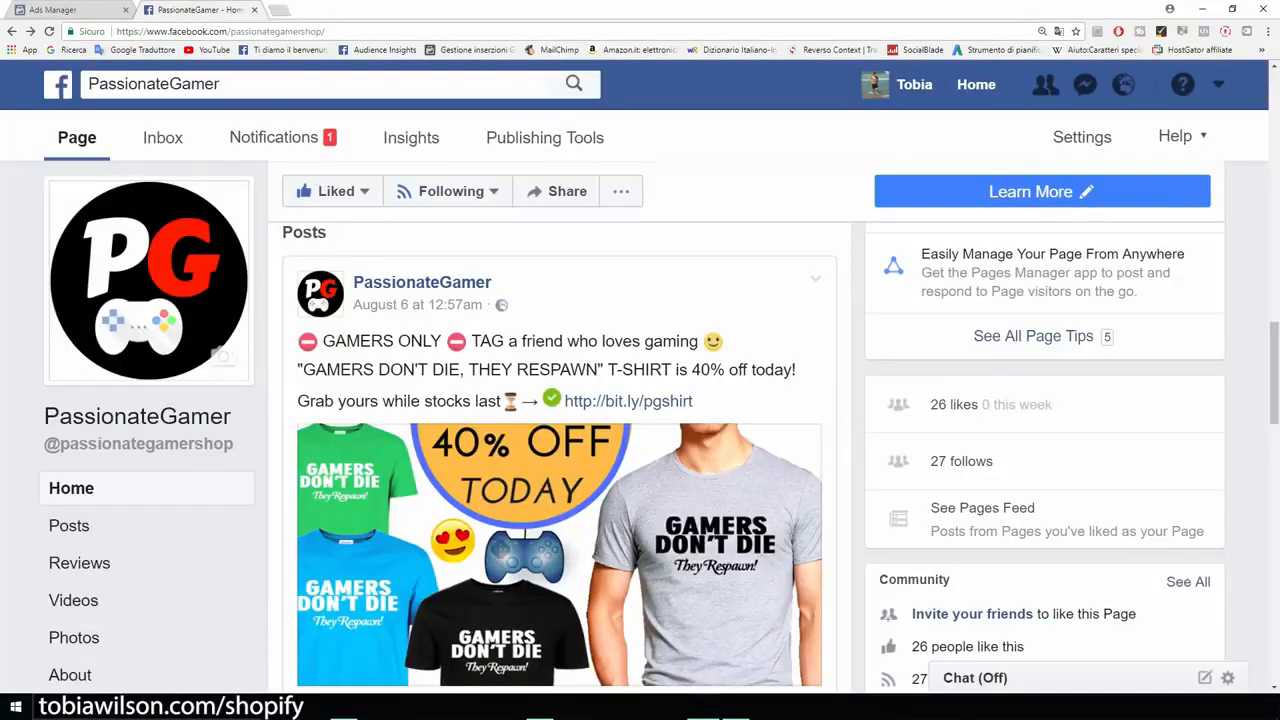
scroll(660, 428, "down", 1)
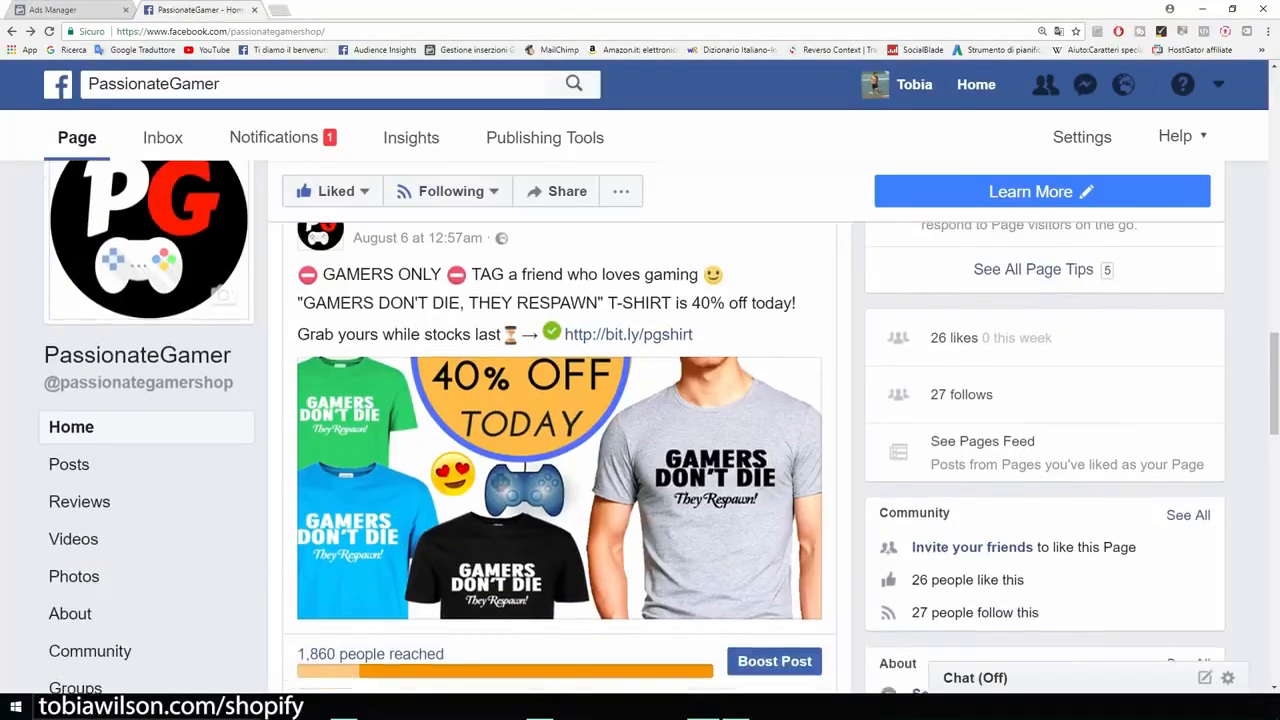
scroll(560, 430, "down", 5)
scroll(560, 430, "up", 3)
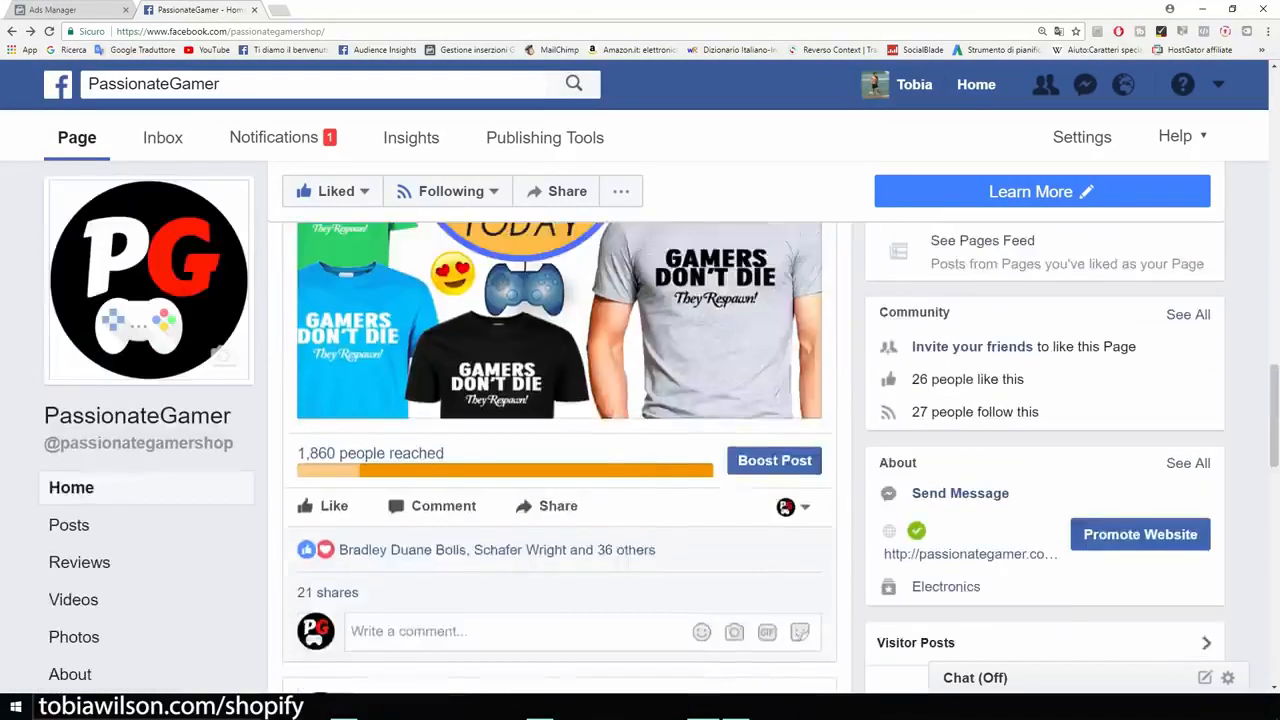
scroll(560, 450, "up", 4)
scroll(560, 450, "down", 1)
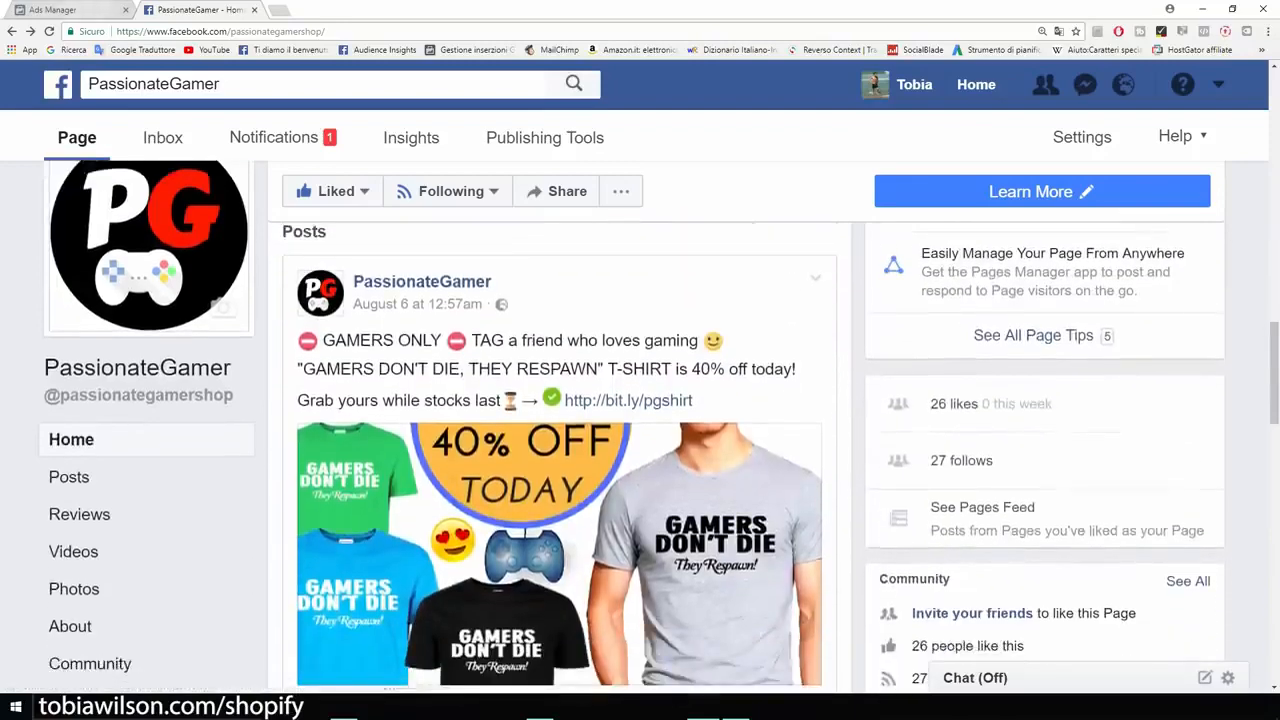
Step: Add the interest Gamer to the ad set's detailed targeting in Ads Manager and check the audience's potential reach
key("ctrl+Tab")
left_click(630, 347)
type("gamer")
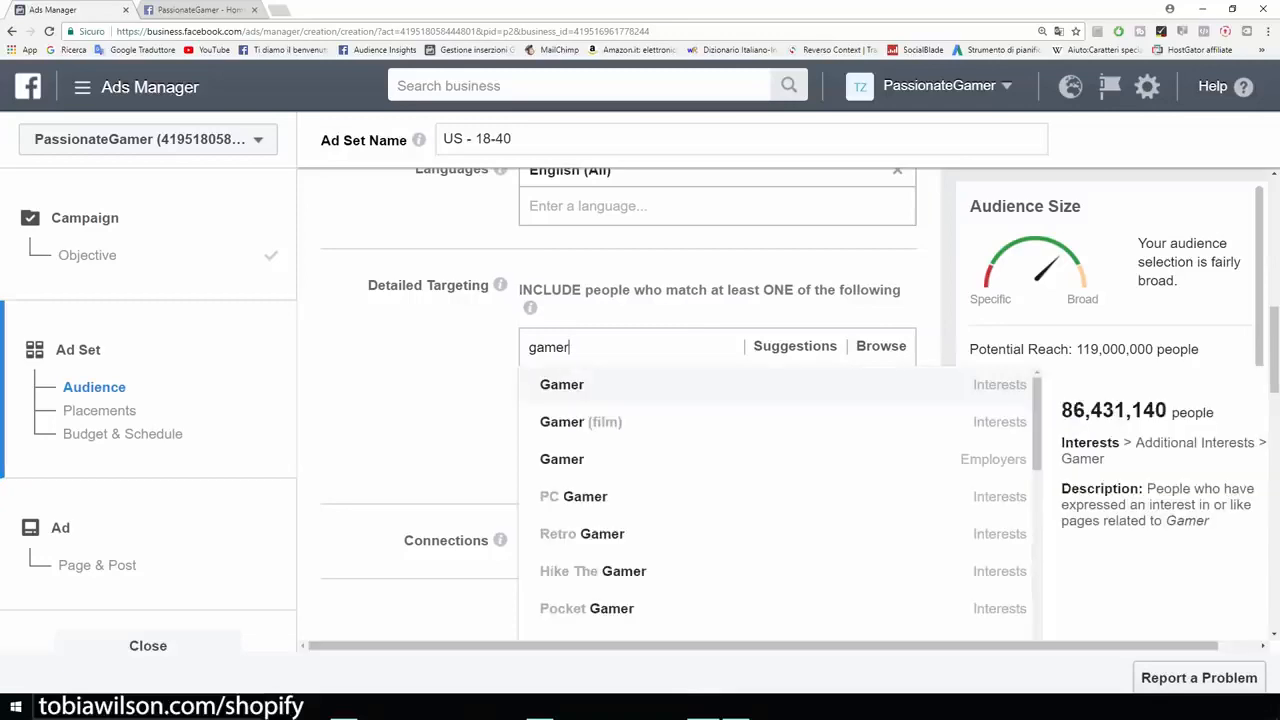
key("Return")
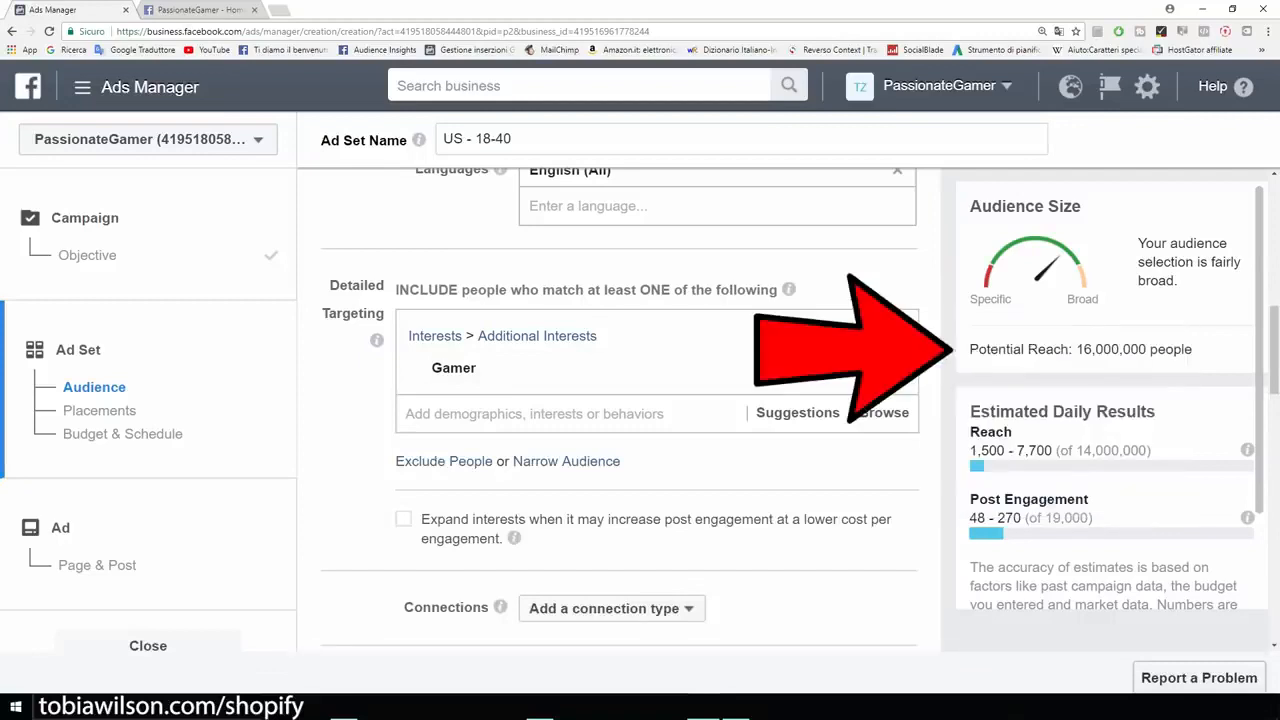
left_click_drag(969, 349, 1192, 349)
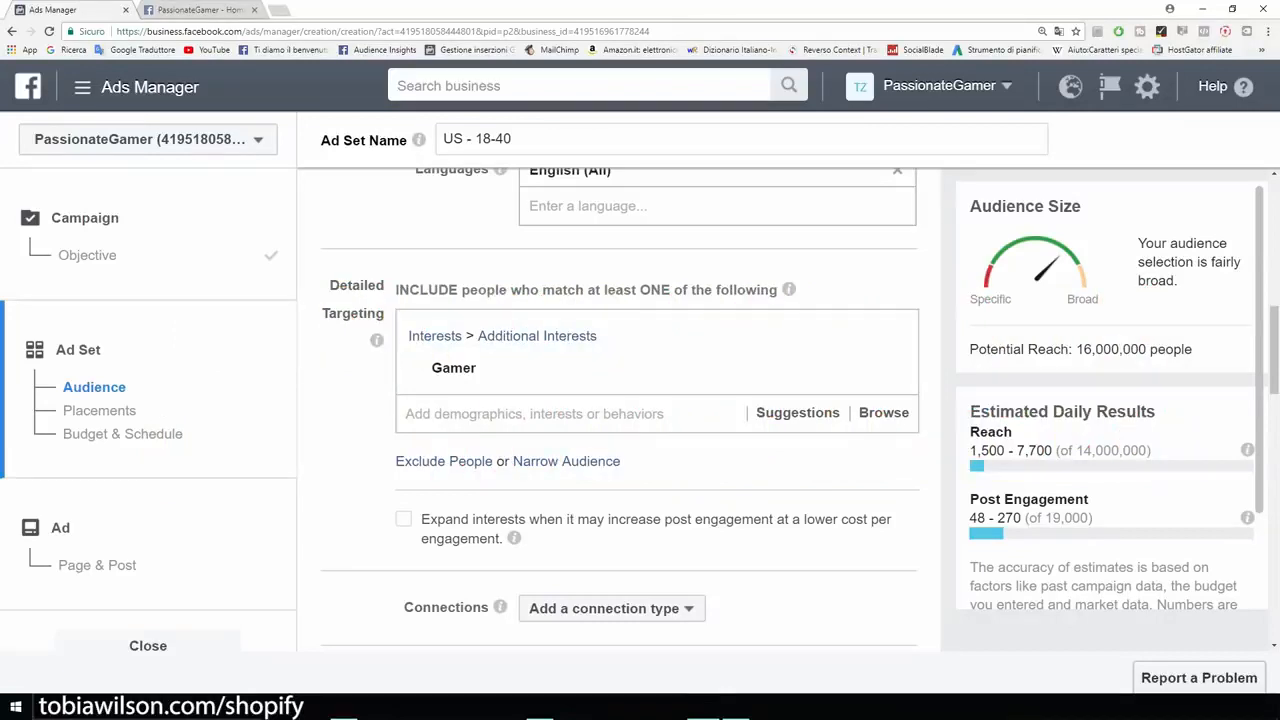
scroll(618, 410, "up", 2)
scroll(618, 410, "down", 4)
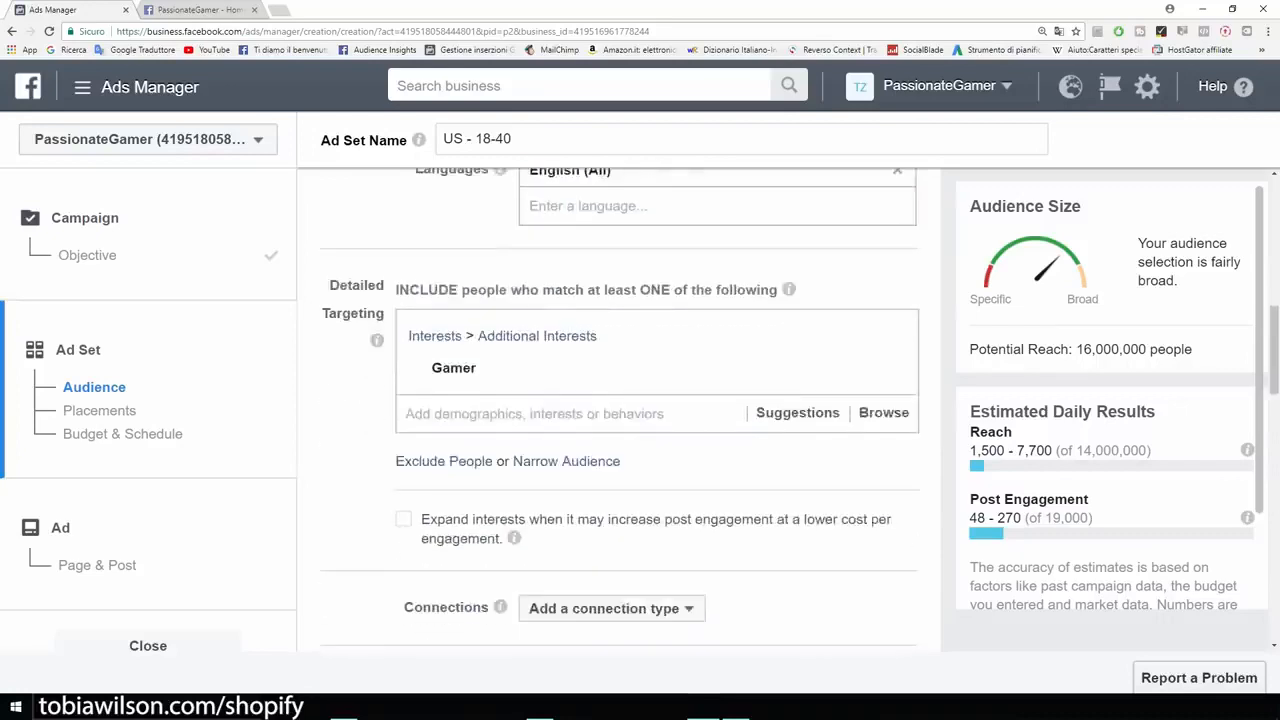
Step: Add the interest Video games alongside Gamer in the ad set's detailed targeting and review both interests
scroll(618, 410, "up", 2)
scroll(618, 410, "down", 1)
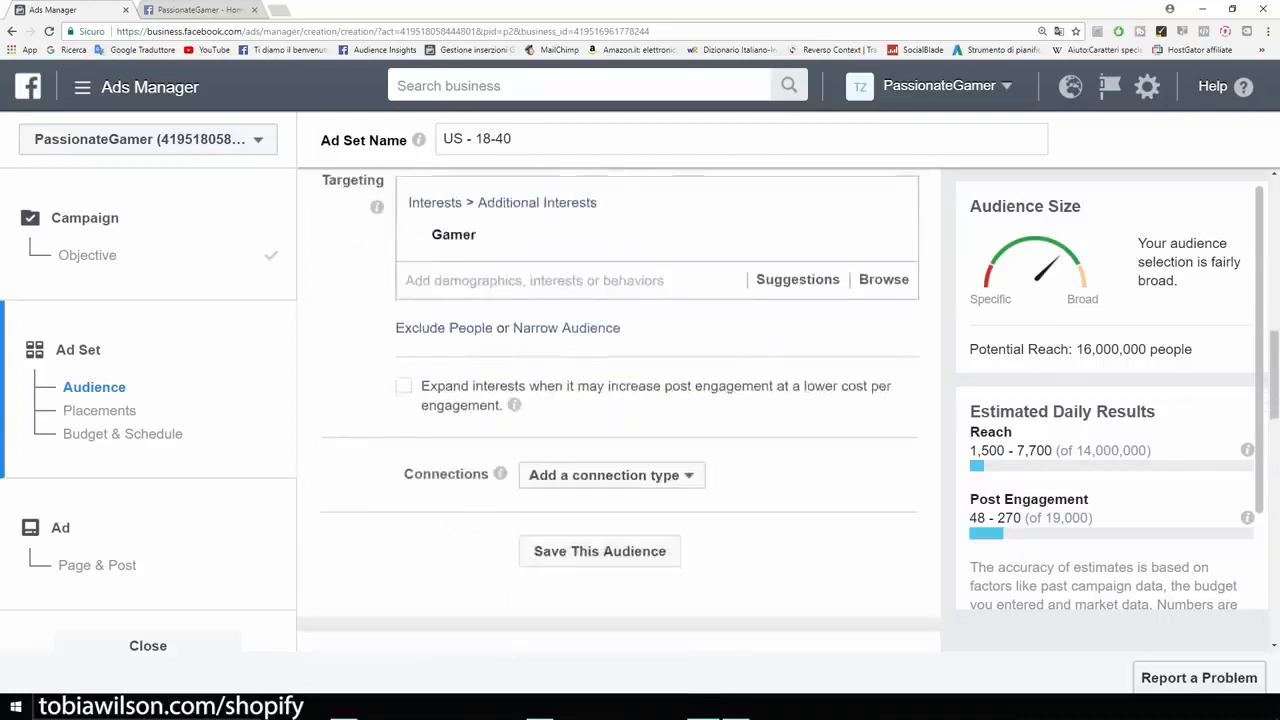
scroll(618, 410, "up", 2)
scroll(618, 410, "down", 2)
scroll(618, 410, "up", 1)
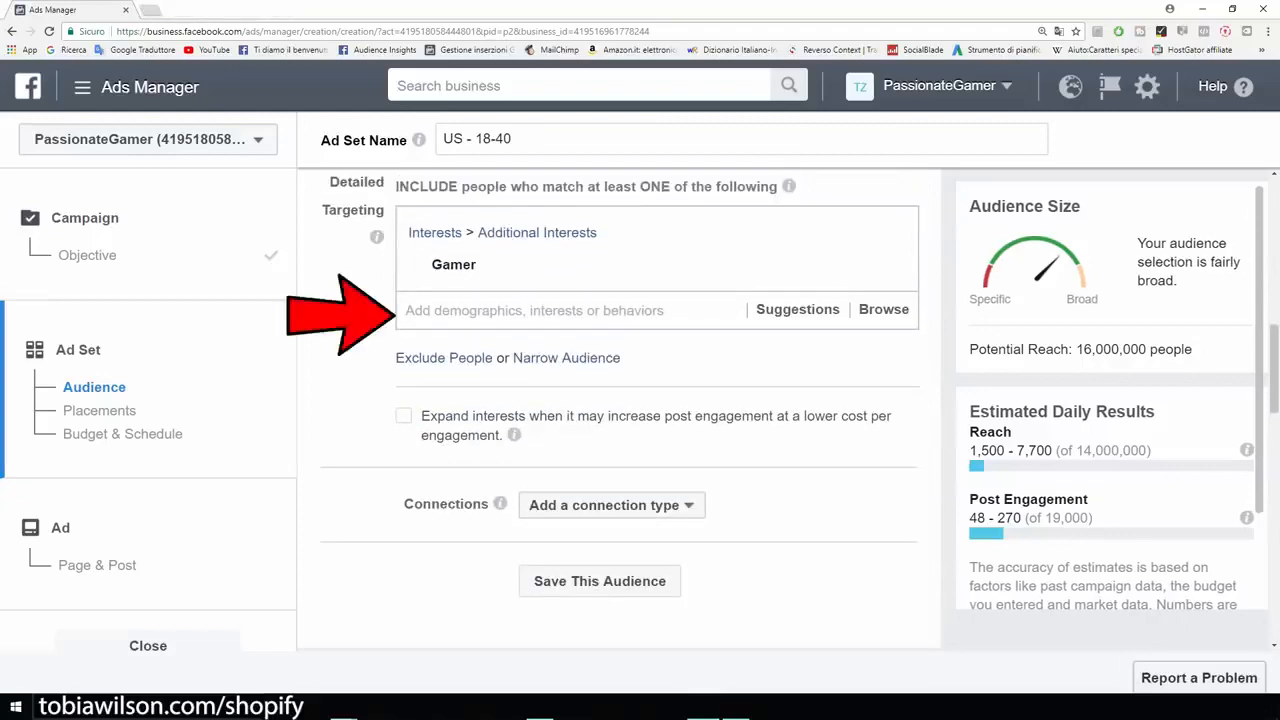
mouse_move(600, 265)
left_click(560, 310)
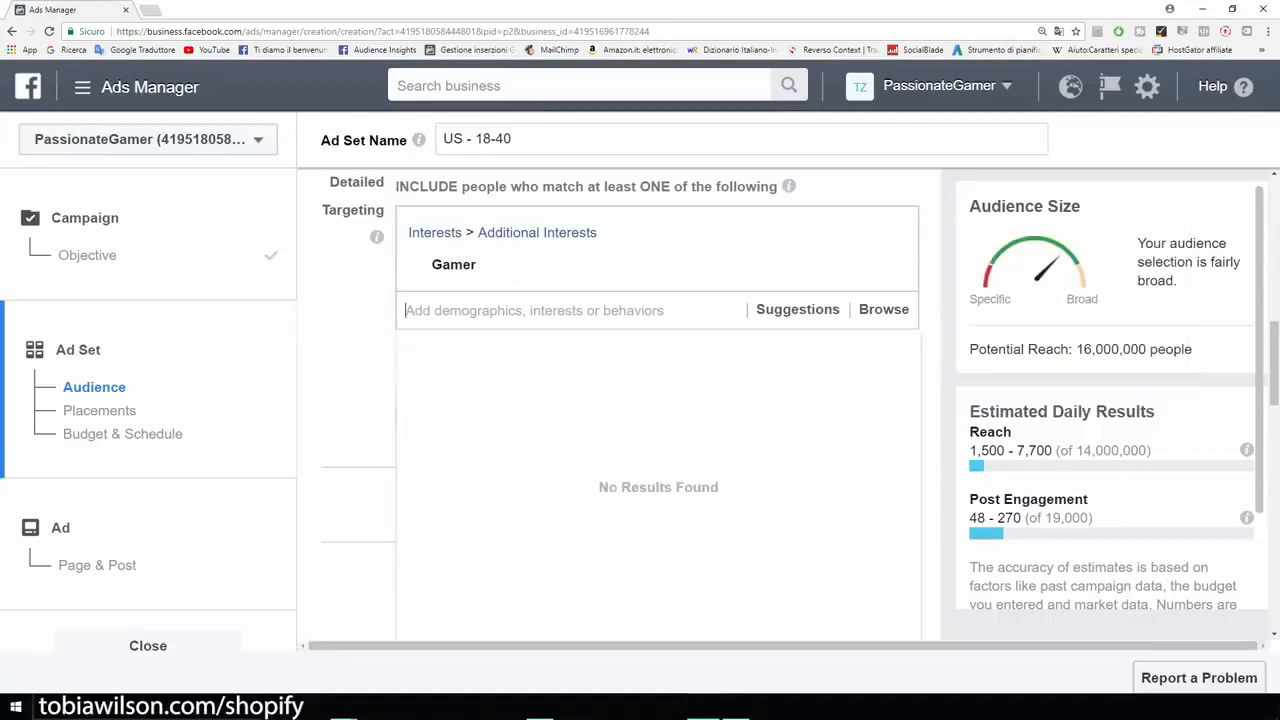
type("video games")
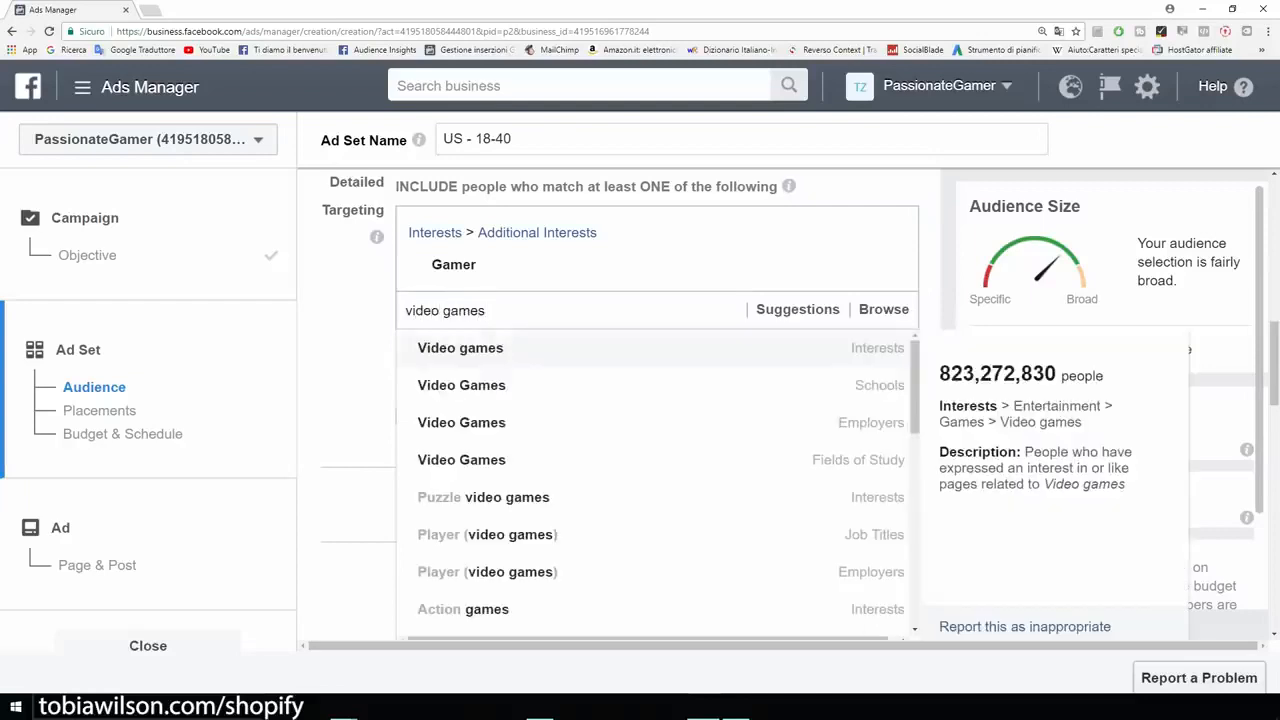
key("Return")
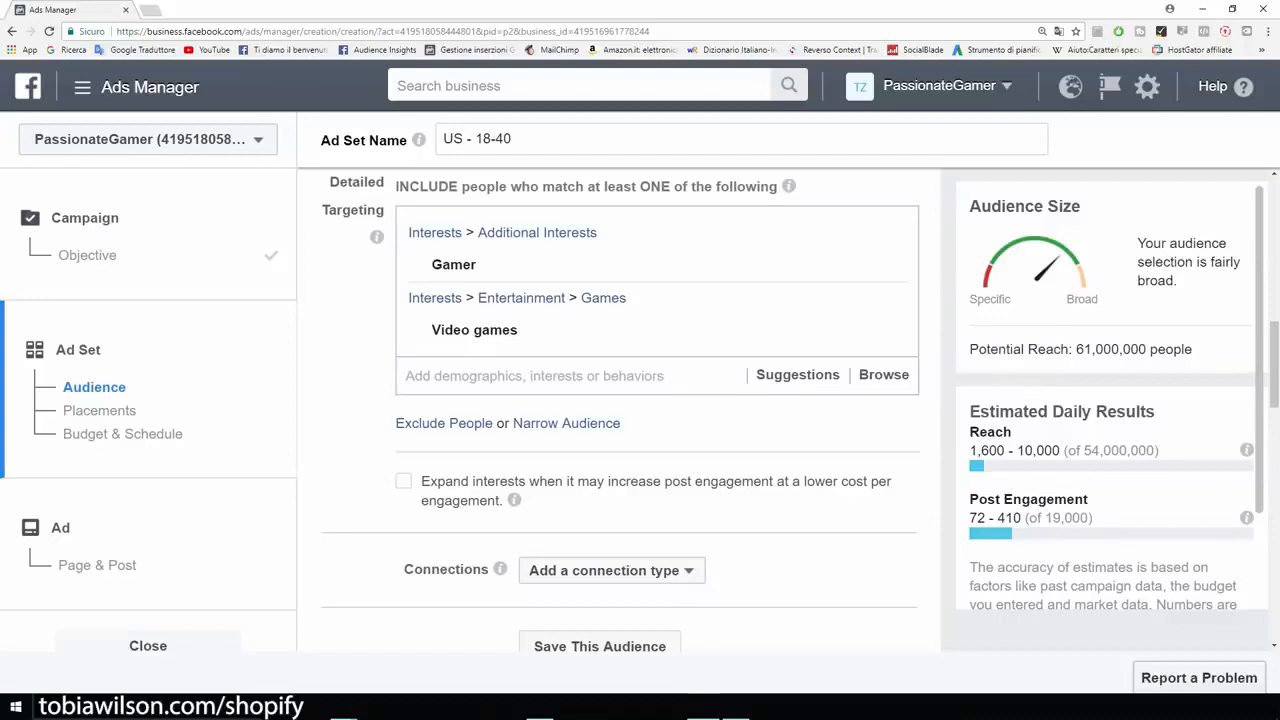
mouse_move(454, 265)
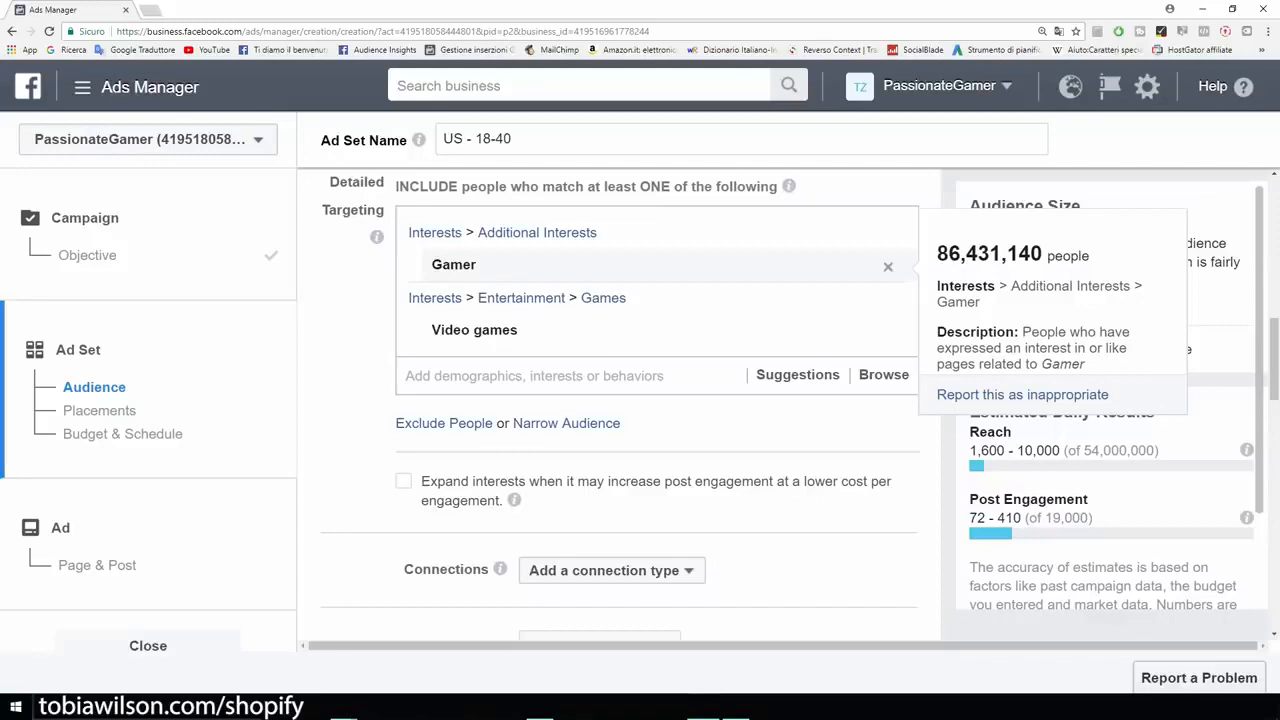
mouse_move(474, 330)
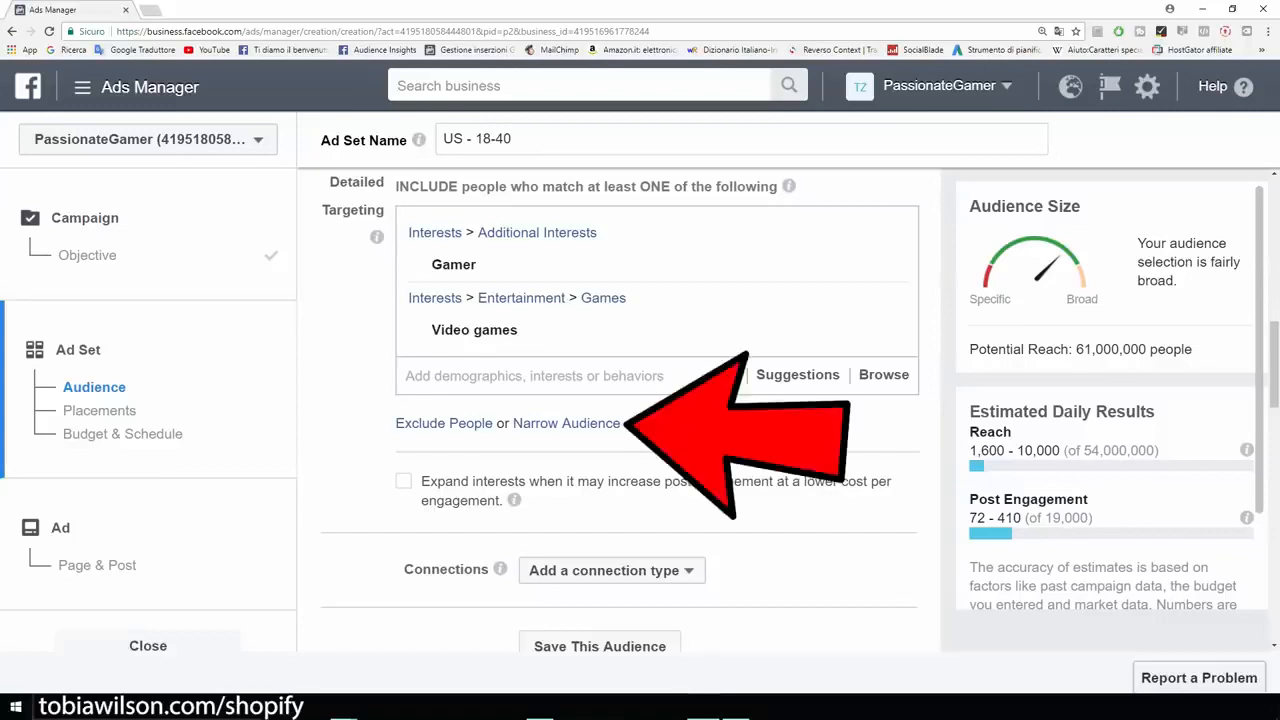
Step: Narrow the audience with a must-also-match condition containing the interest iBuyPower
left_click(566, 423)
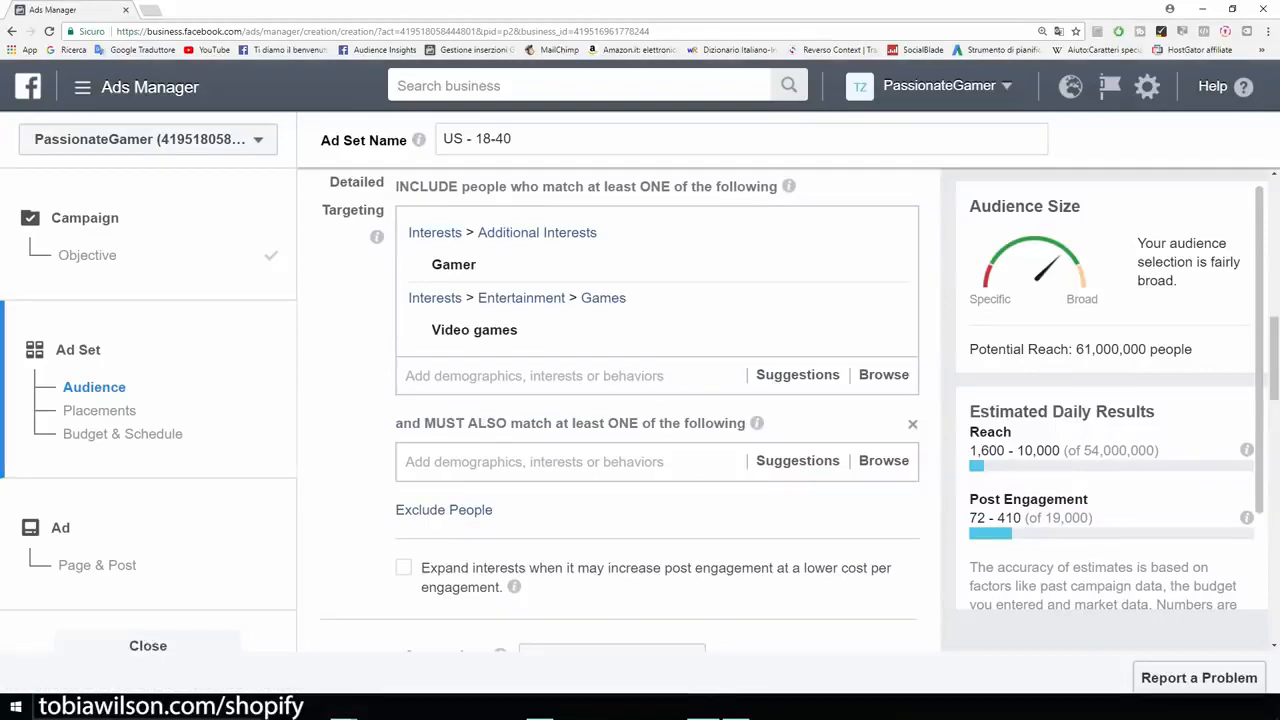
left_click(566, 462)
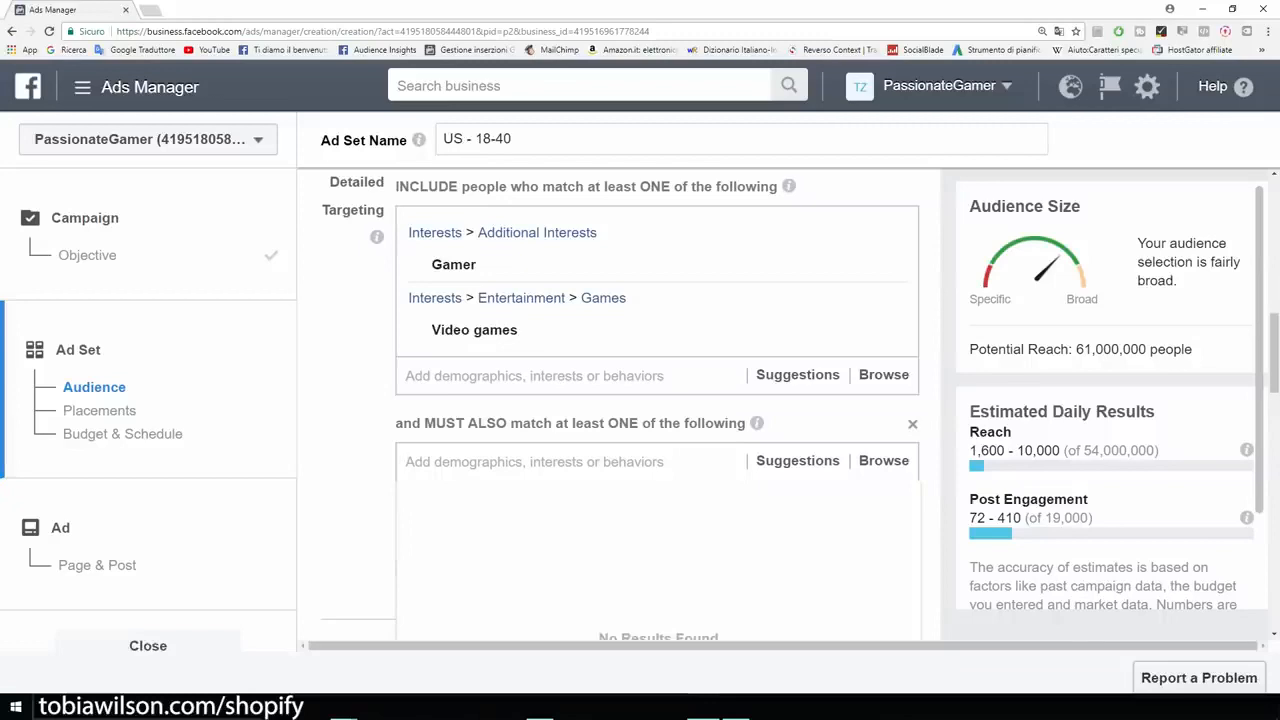
key("Escape")
left_click(736, 707)
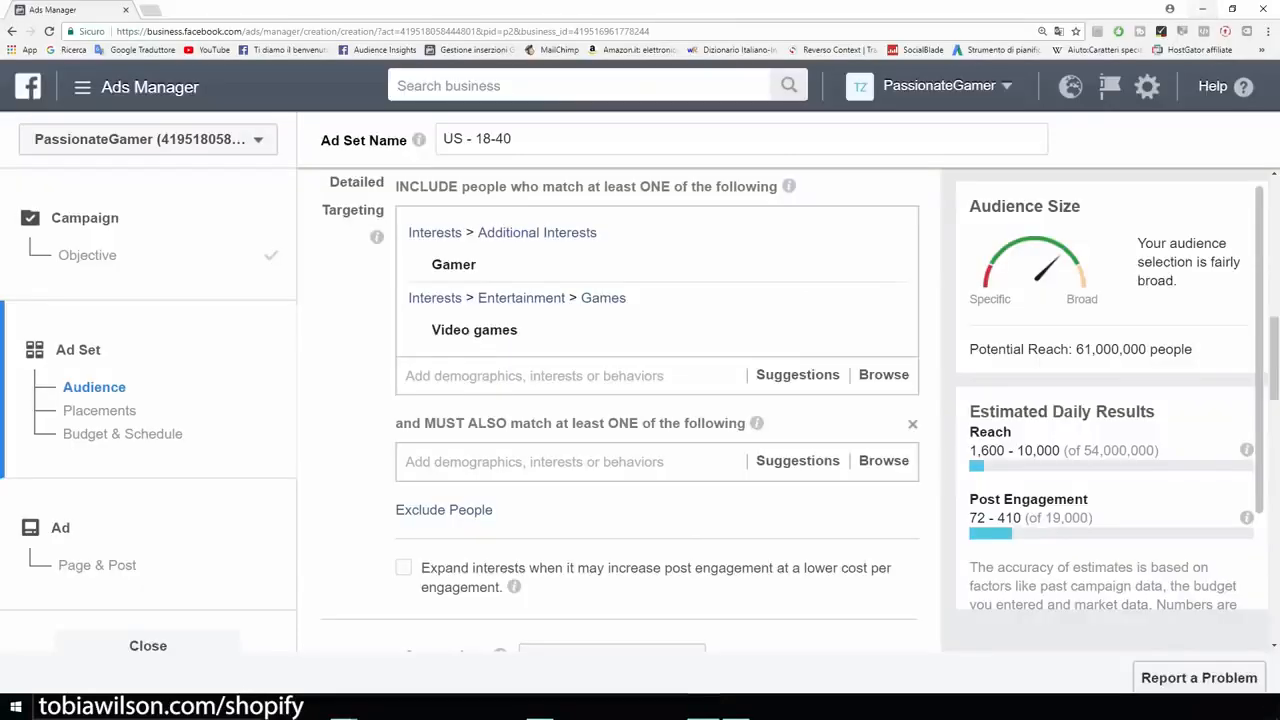
left_click(534, 462)
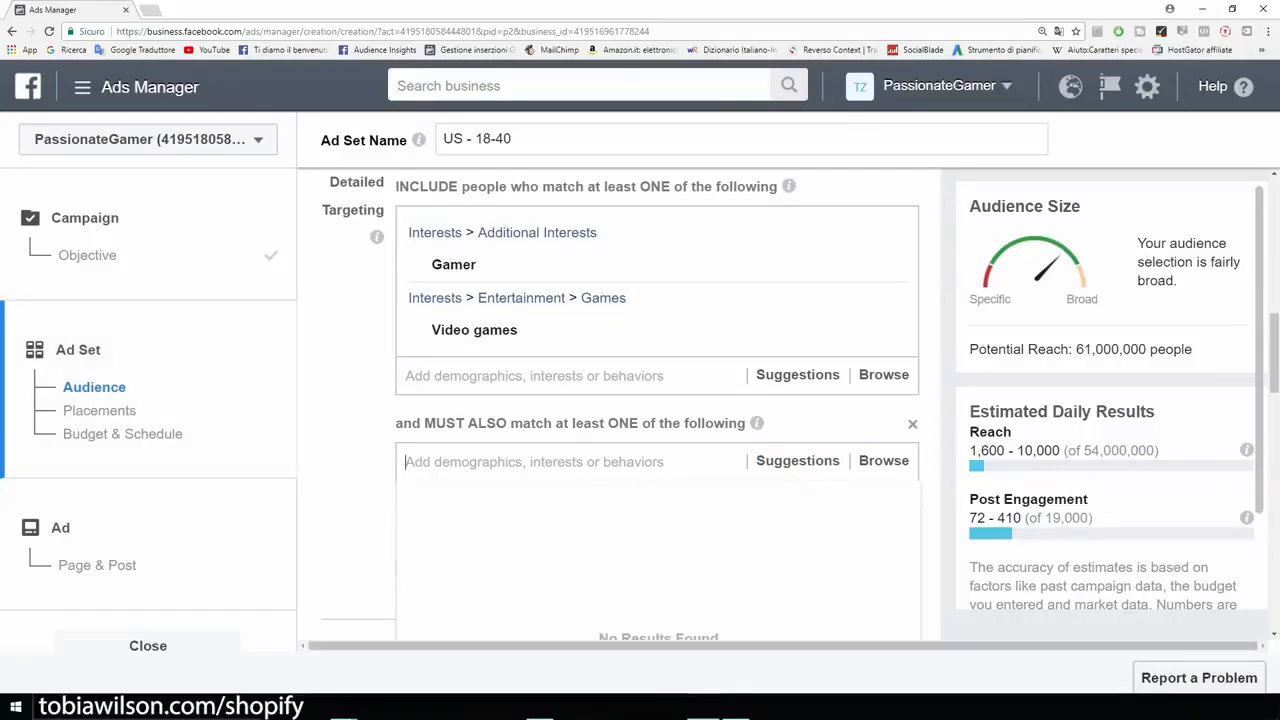
type("i")
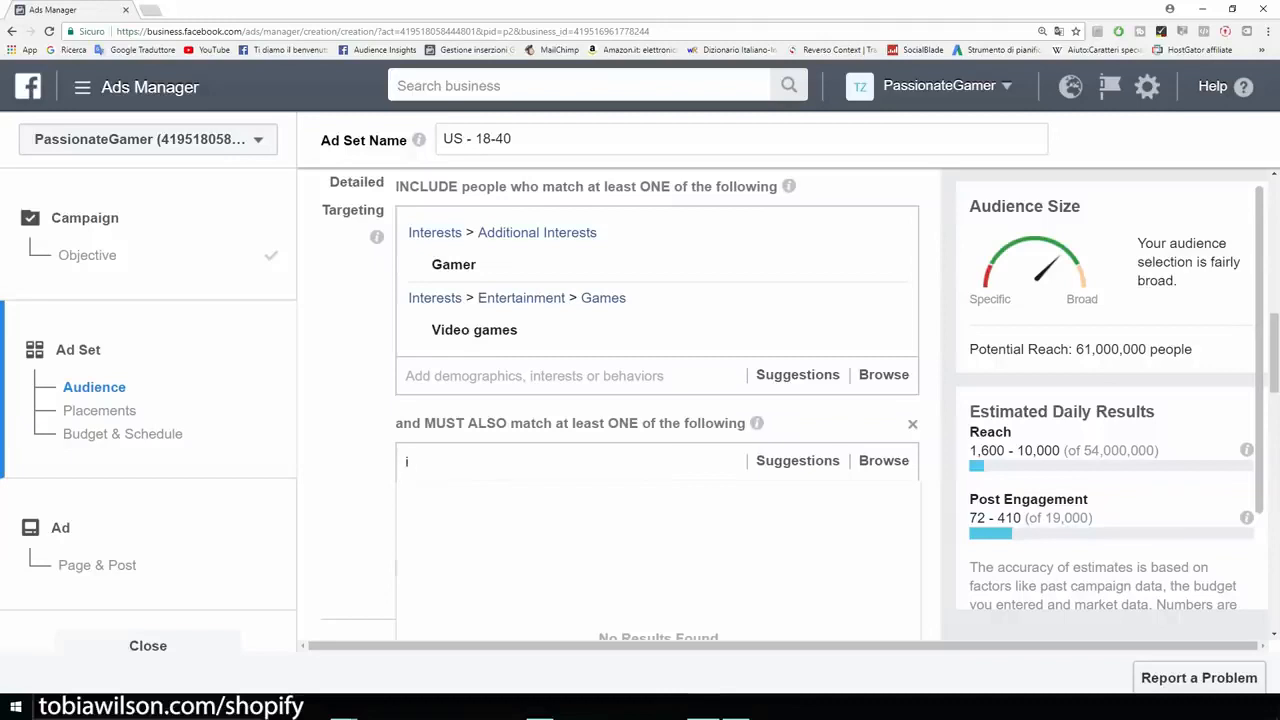
type("buypower")
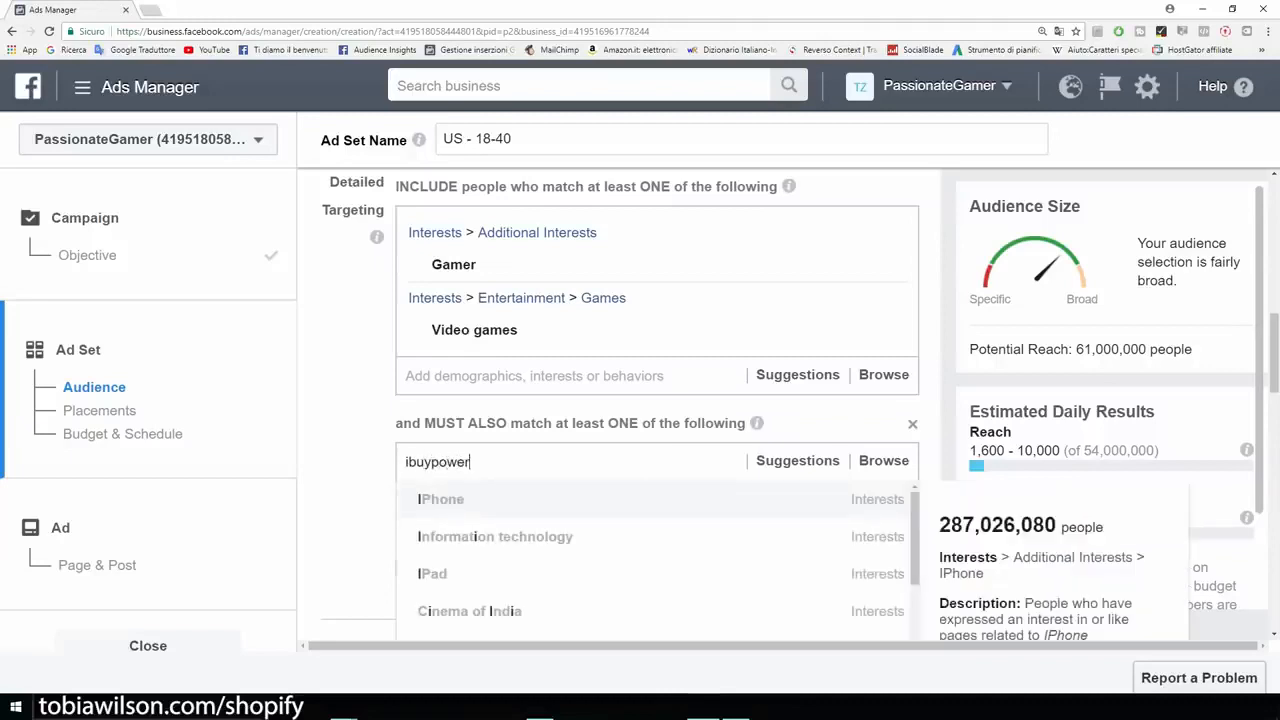
key("Return")
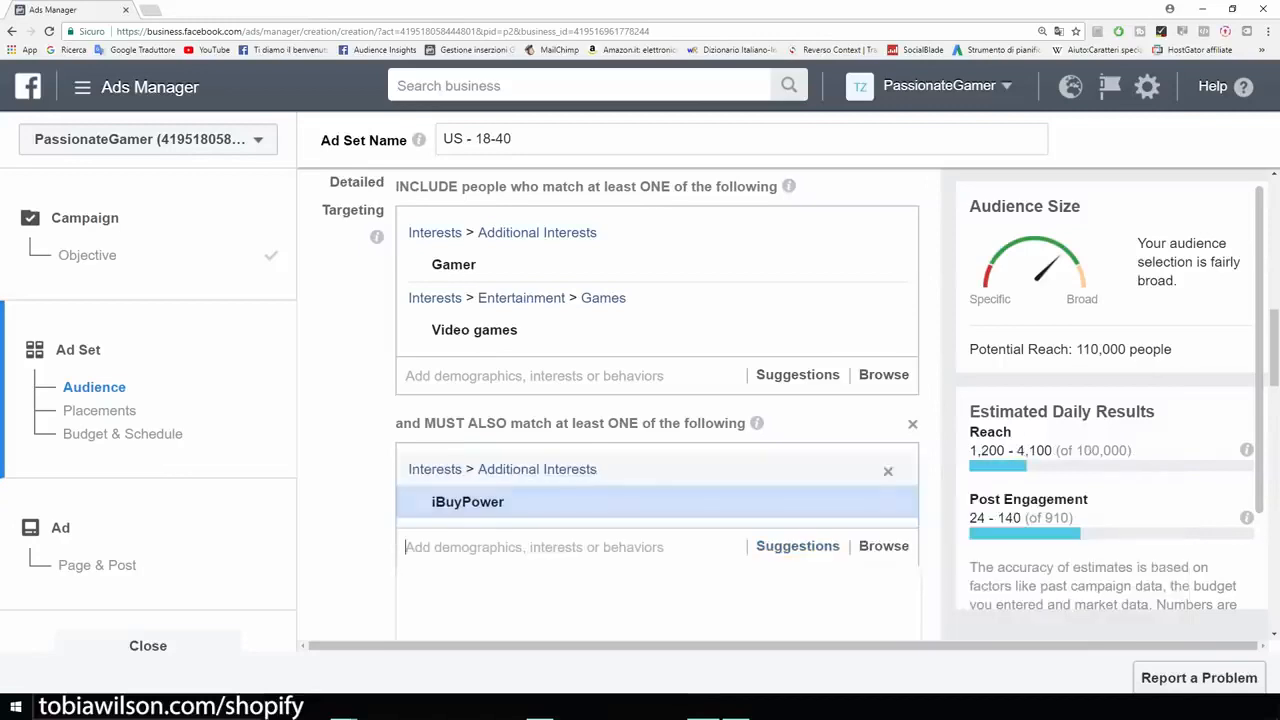
Step: Add the suggested interests Alienware, Logitech and Razer Inc. to the iBuyPower condition and check the potential reach
scroll(443, 503, "down", 2)
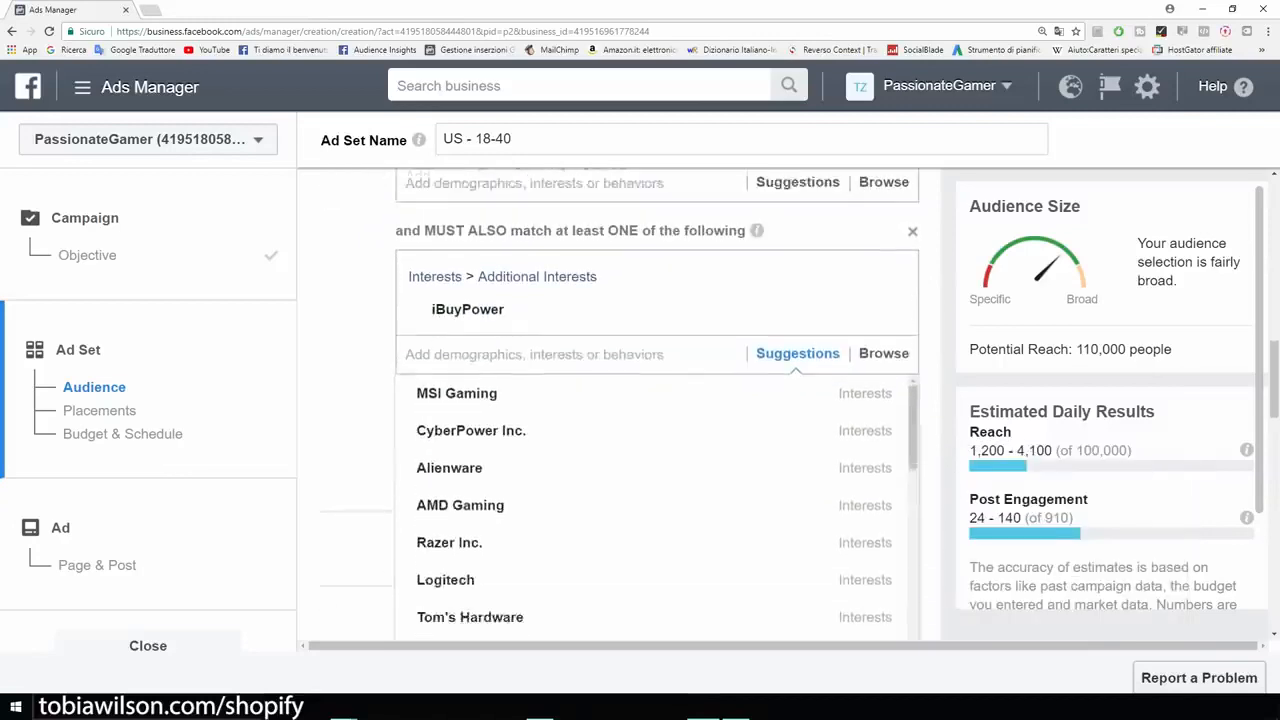
left_click(449, 460)
scroll(450, 470, "down", 2)
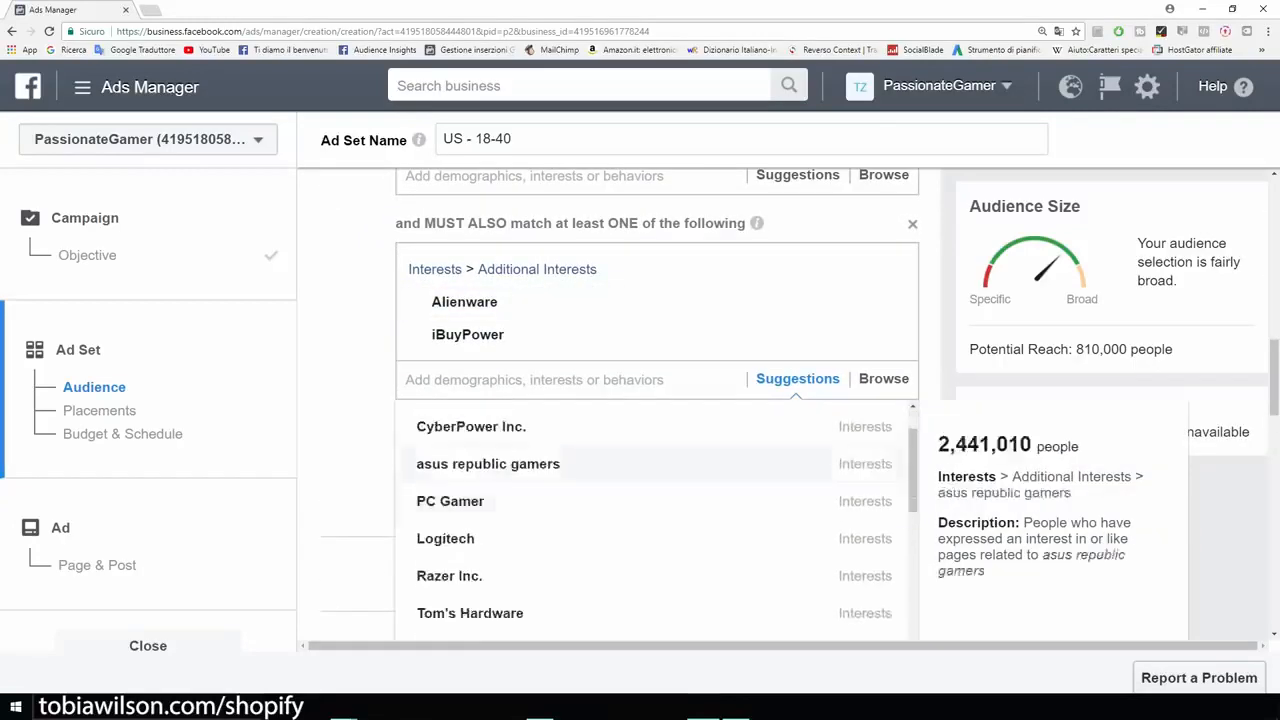
left_click(445, 471)
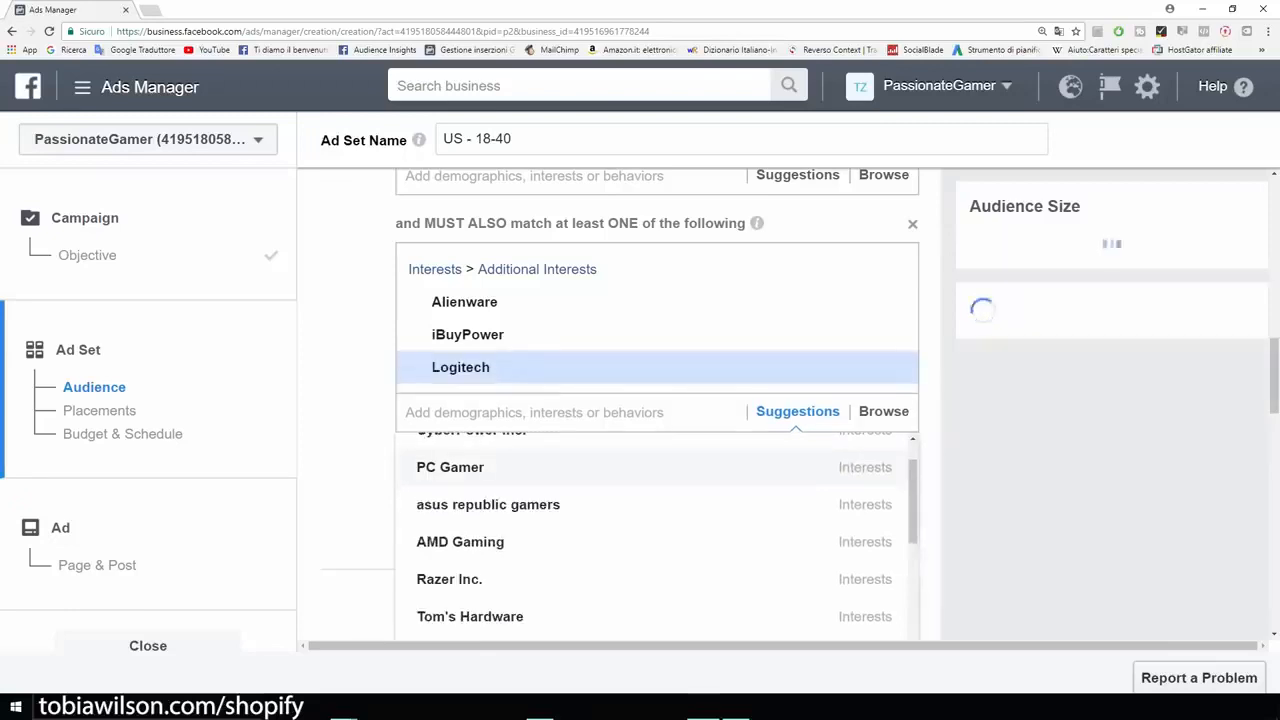
left_click(449, 579)
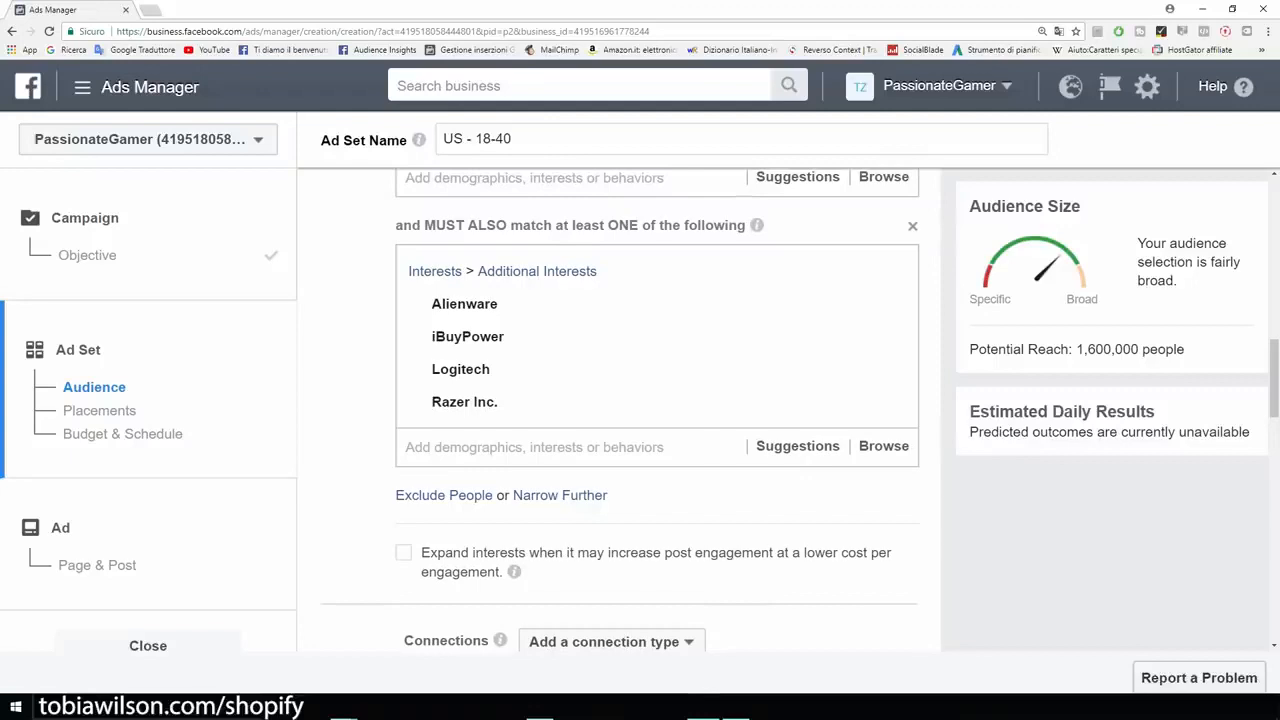
left_click_drag(1184, 349, 968, 349)
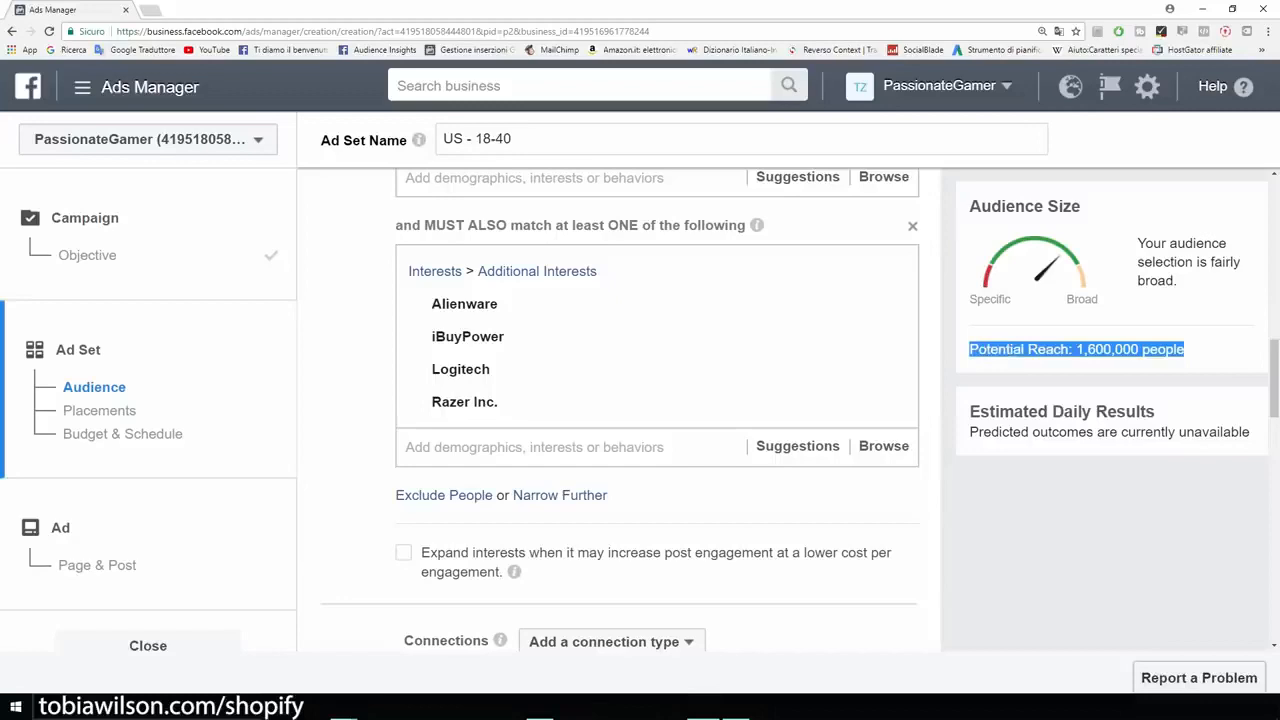
left_click(968, 349)
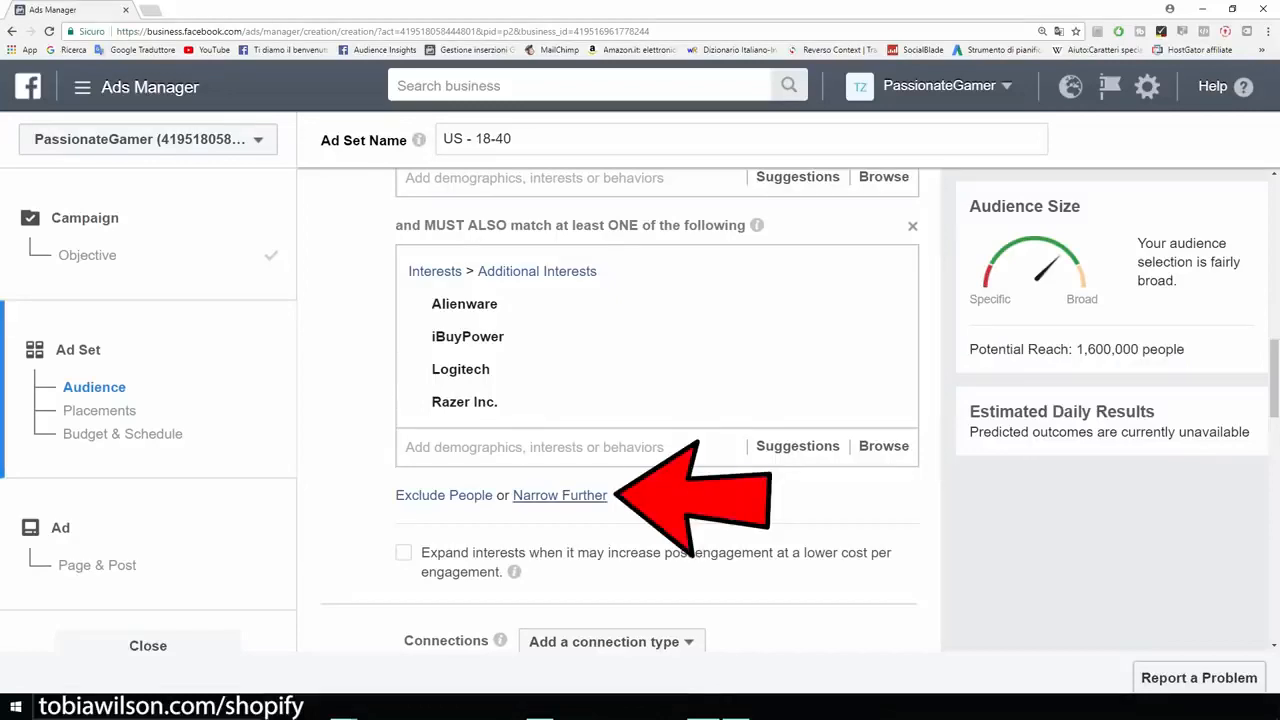
Step: Narrow the audience further with a second must-also-match condition for the interest T-shirt and check the potential reach
left_click(560, 495)
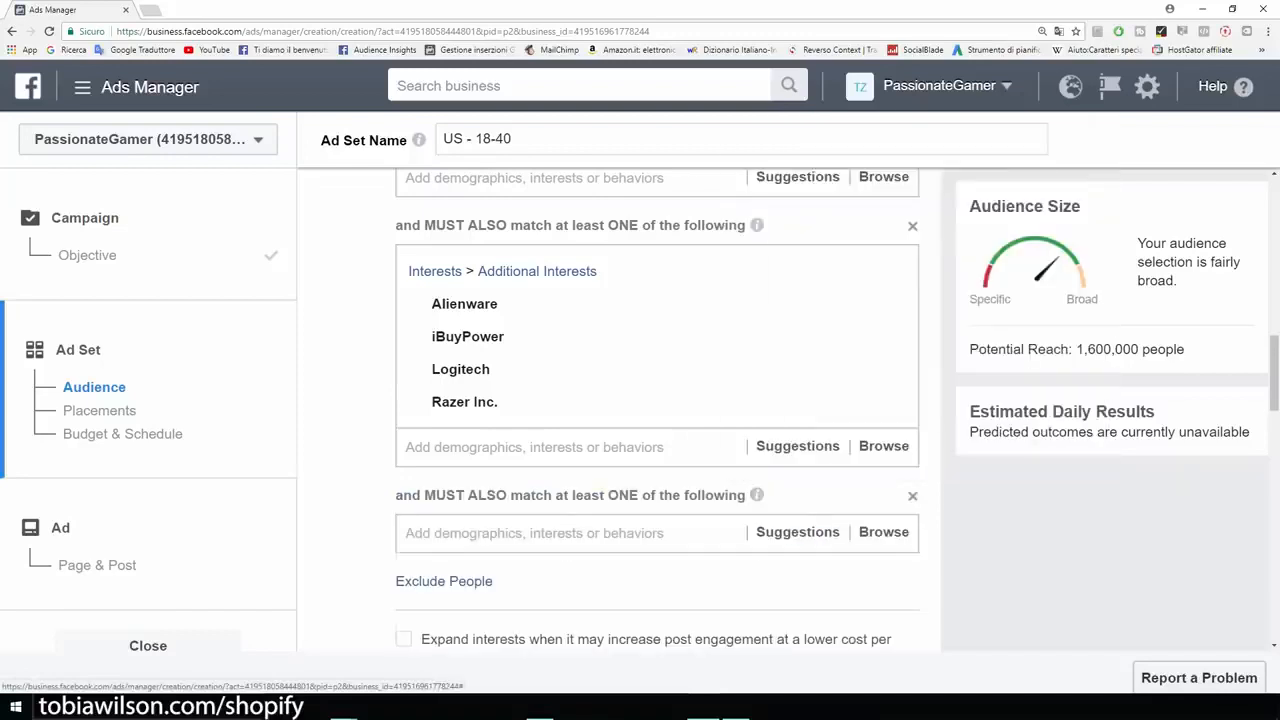
type("t shirt")
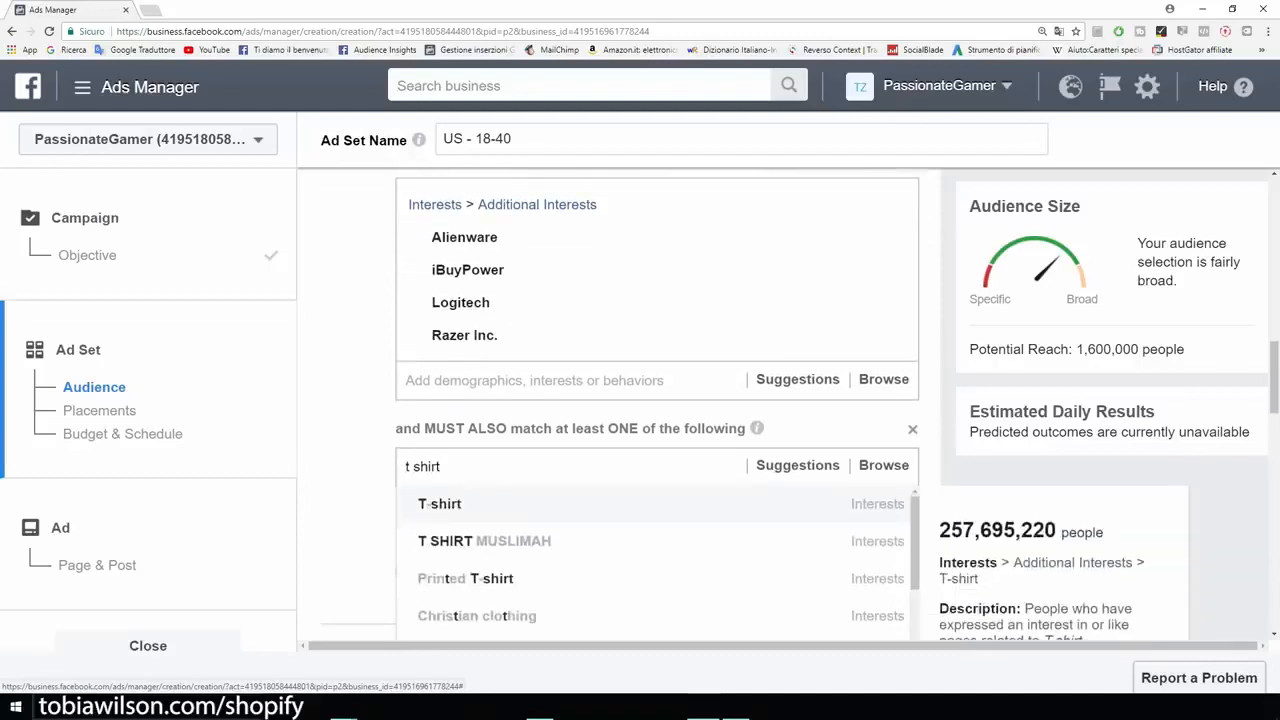
key("Return")
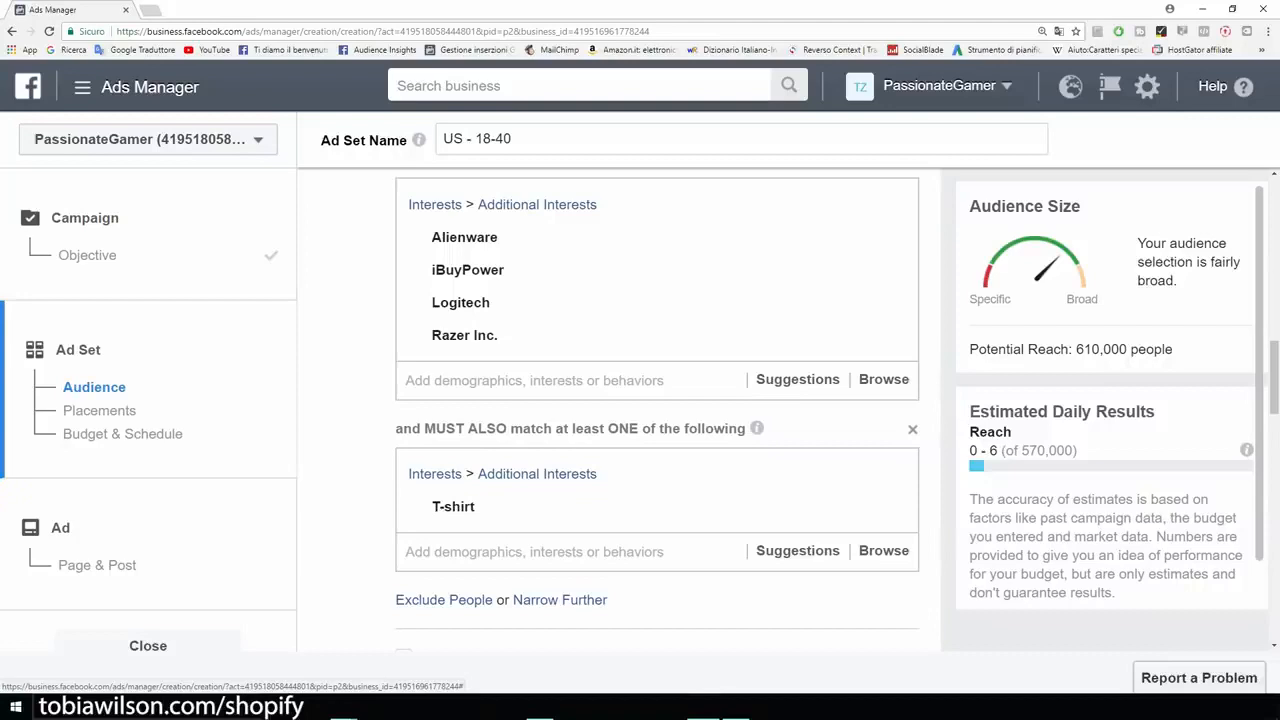
scroll(657, 410, "up", 2)
left_click_drag(1173, 349, 1073, 349)
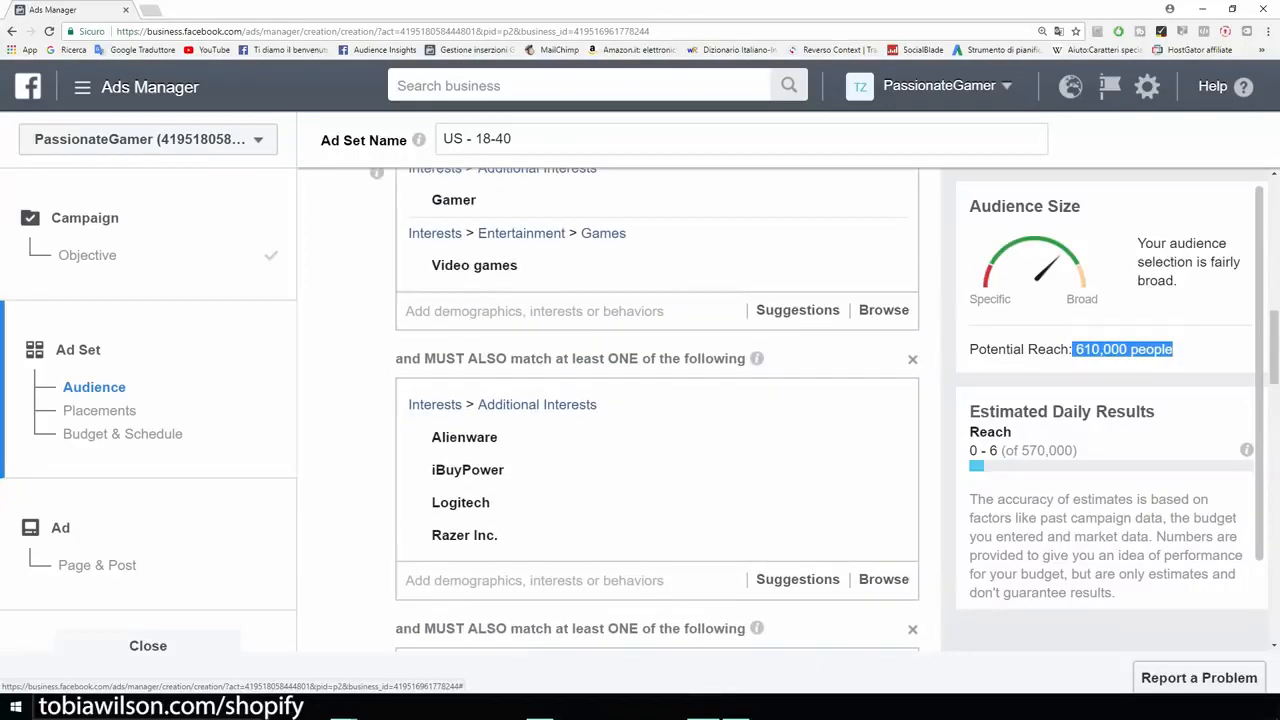
left_click(1073, 349)
Step: Save the targeted audience under the name Example
scroll(657, 410, "down", 2)
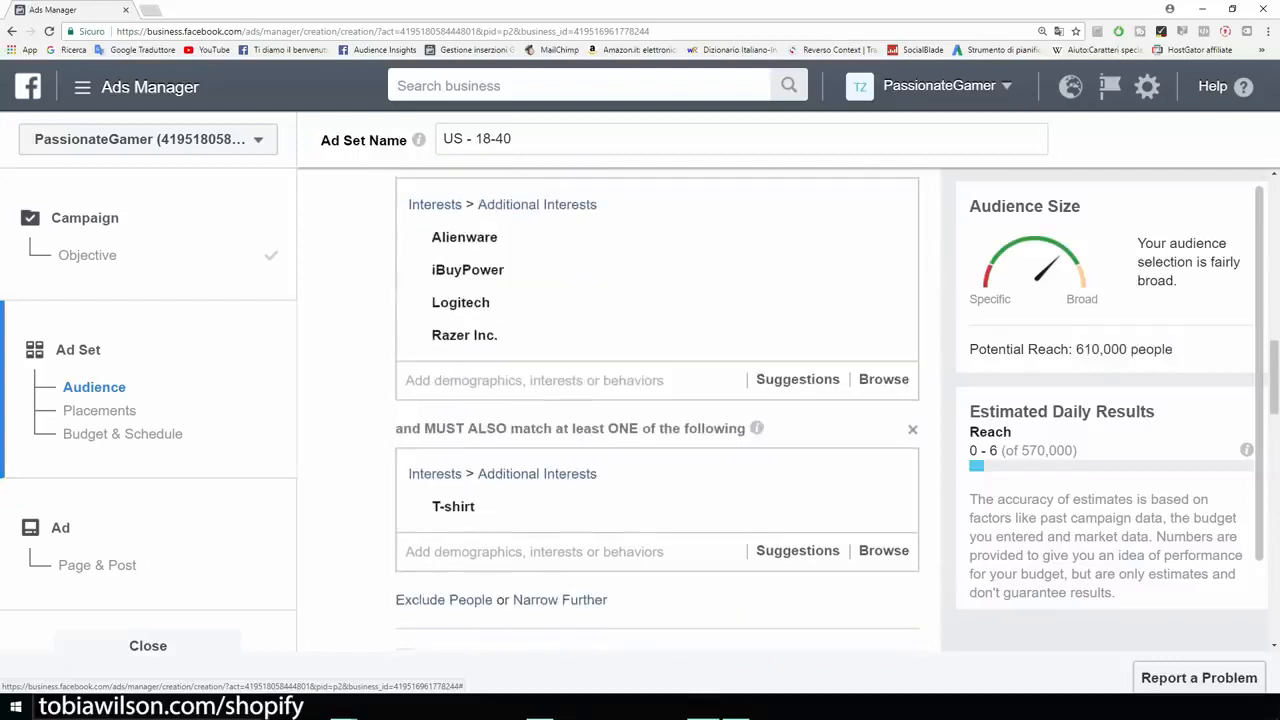
scroll(657, 410, "down", 3)
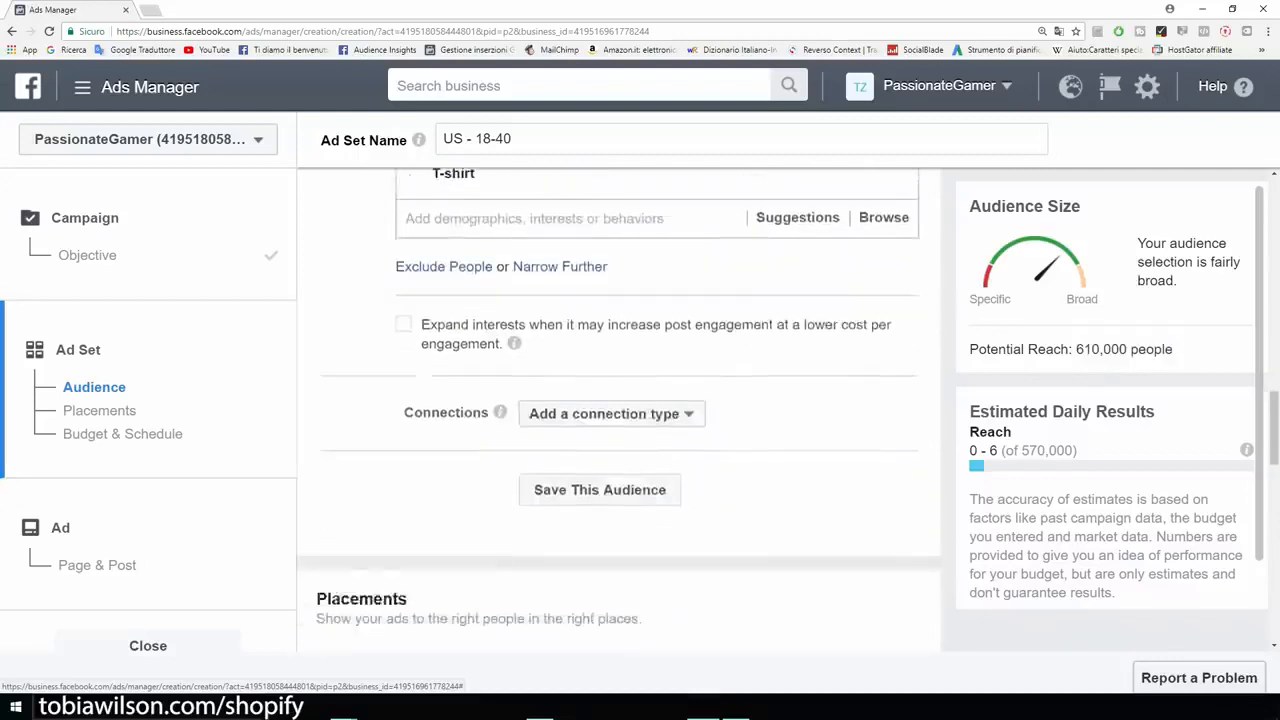
scroll(657, 410, "down", 2)
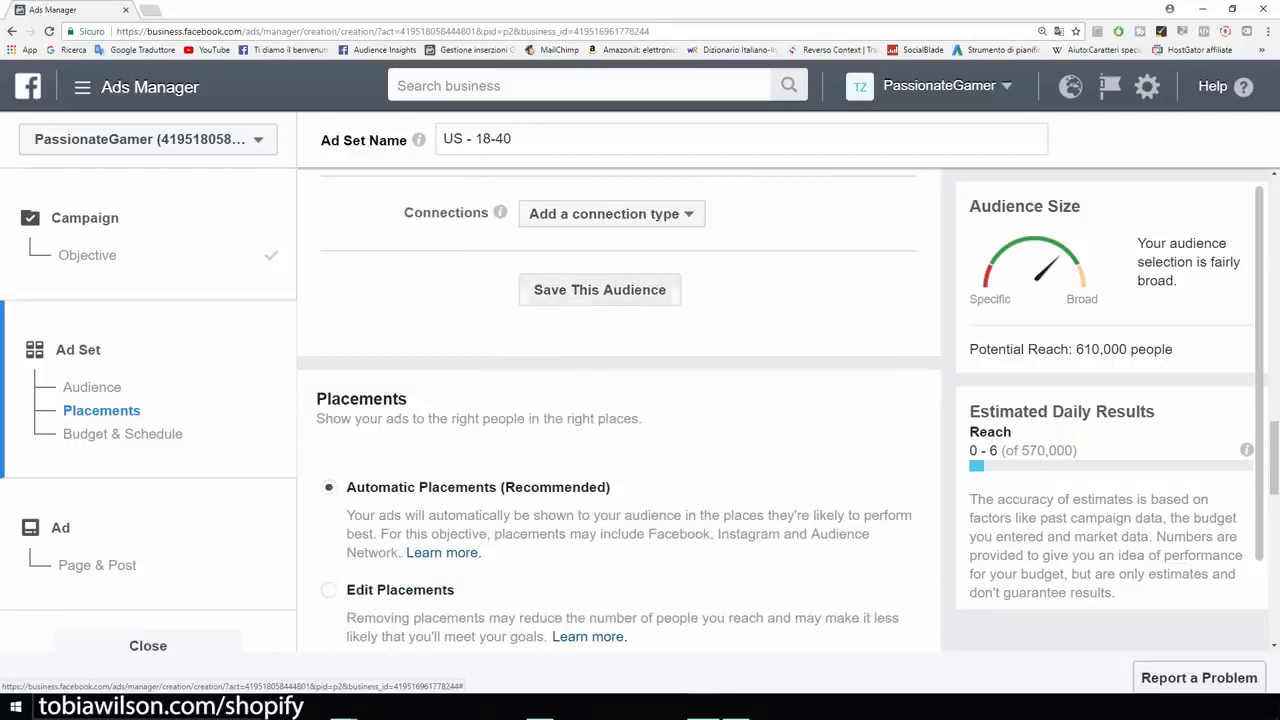
scroll(618, 410, "up", 1)
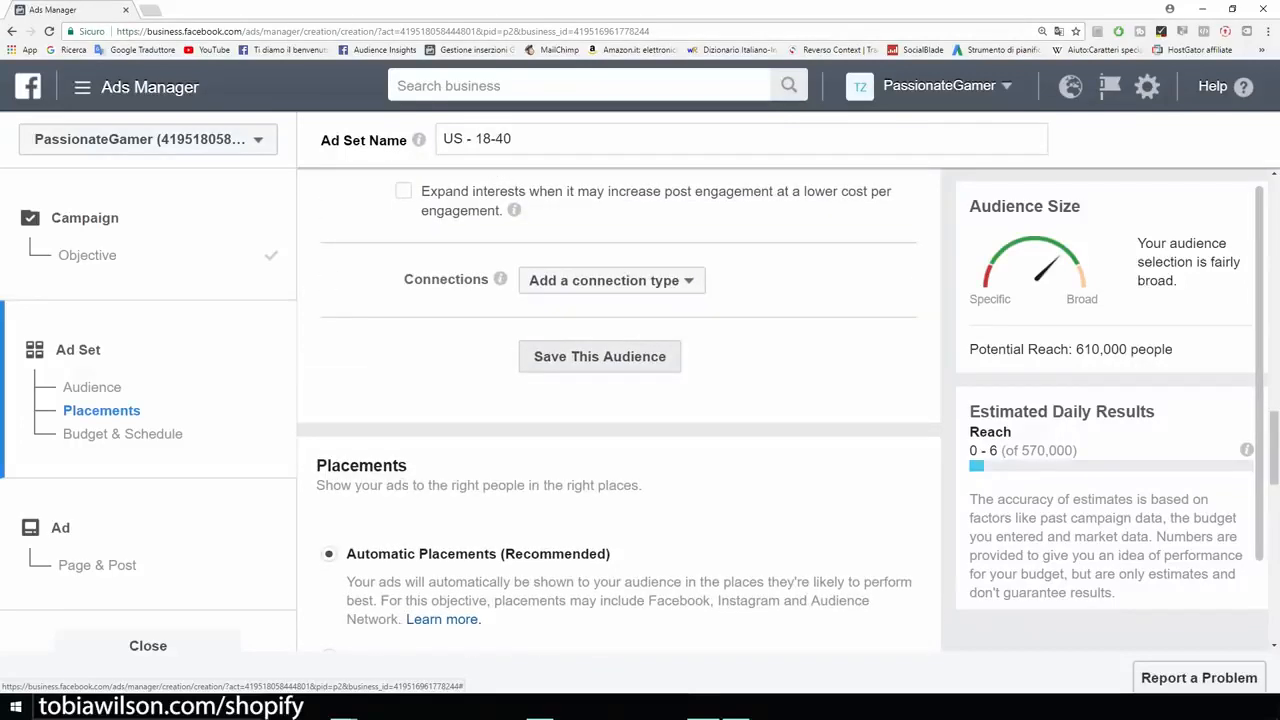
left_click(599, 356)
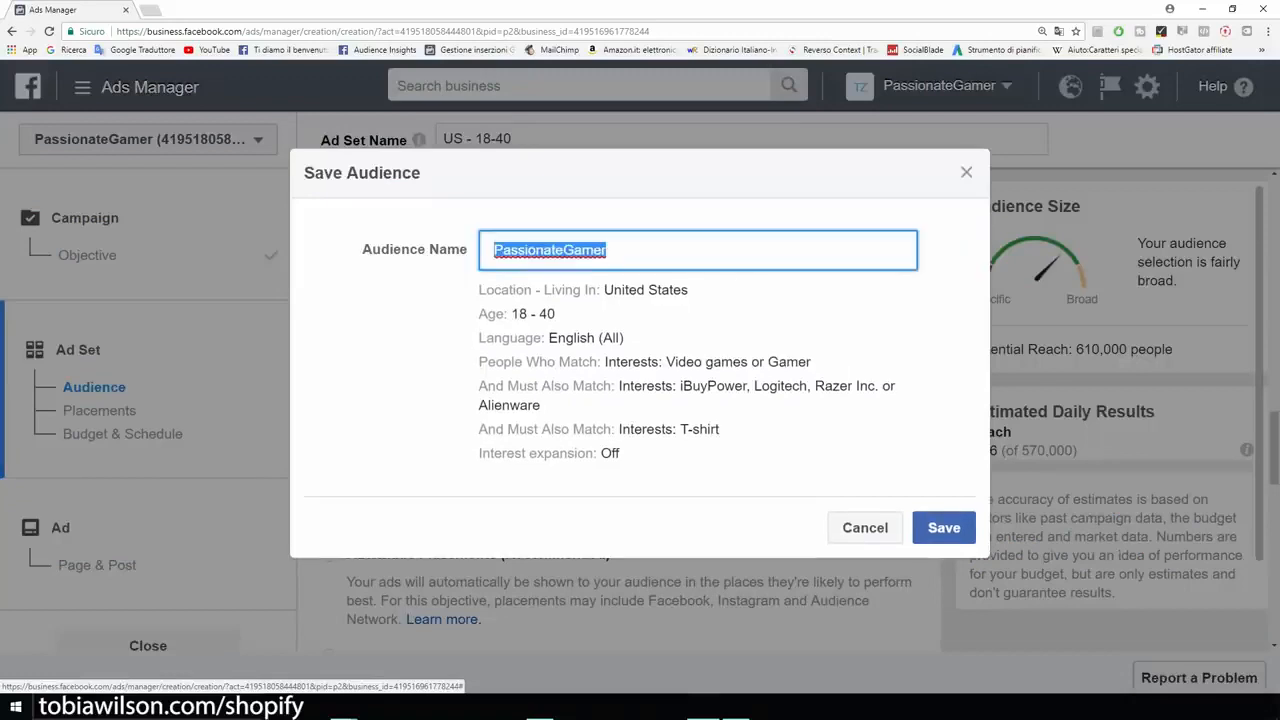
key("BackSpace")
type("Example")
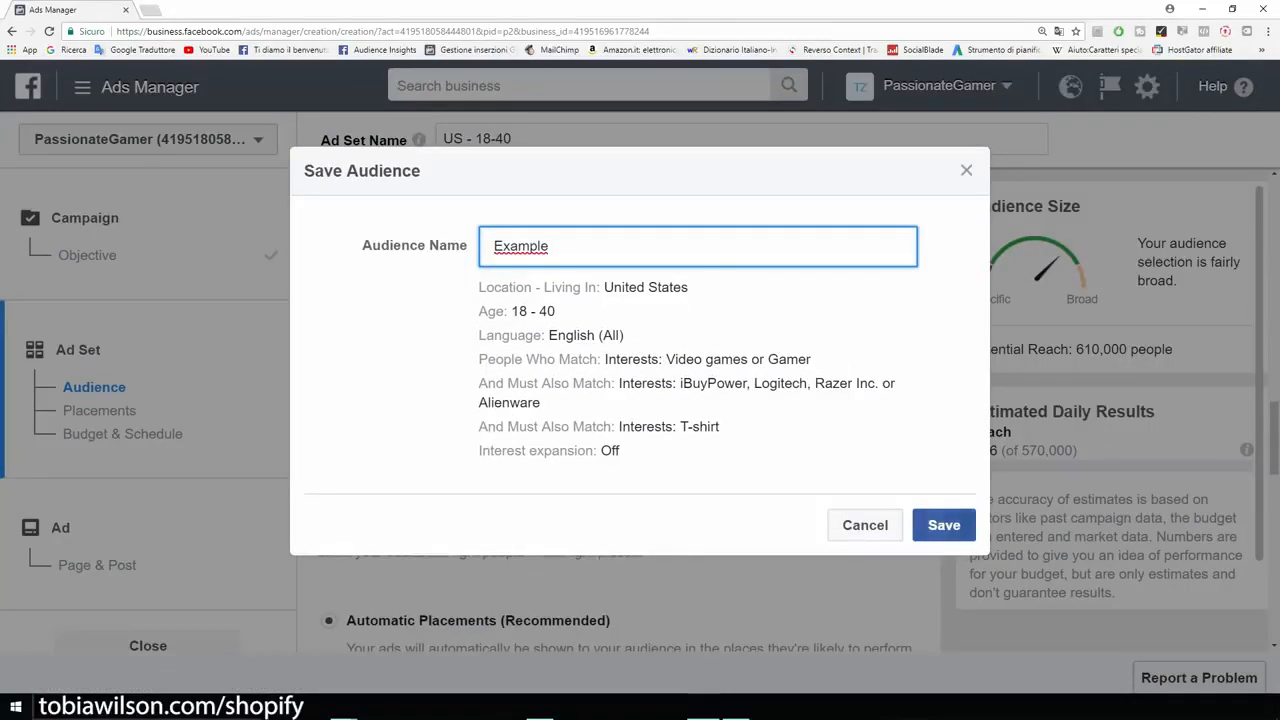
left_click(944, 525)
Step: Switch the ad set to edited placements and exclude Instagram and Audience Network, keeping Facebook as the platform
scroll(618, 400, "down", 5)
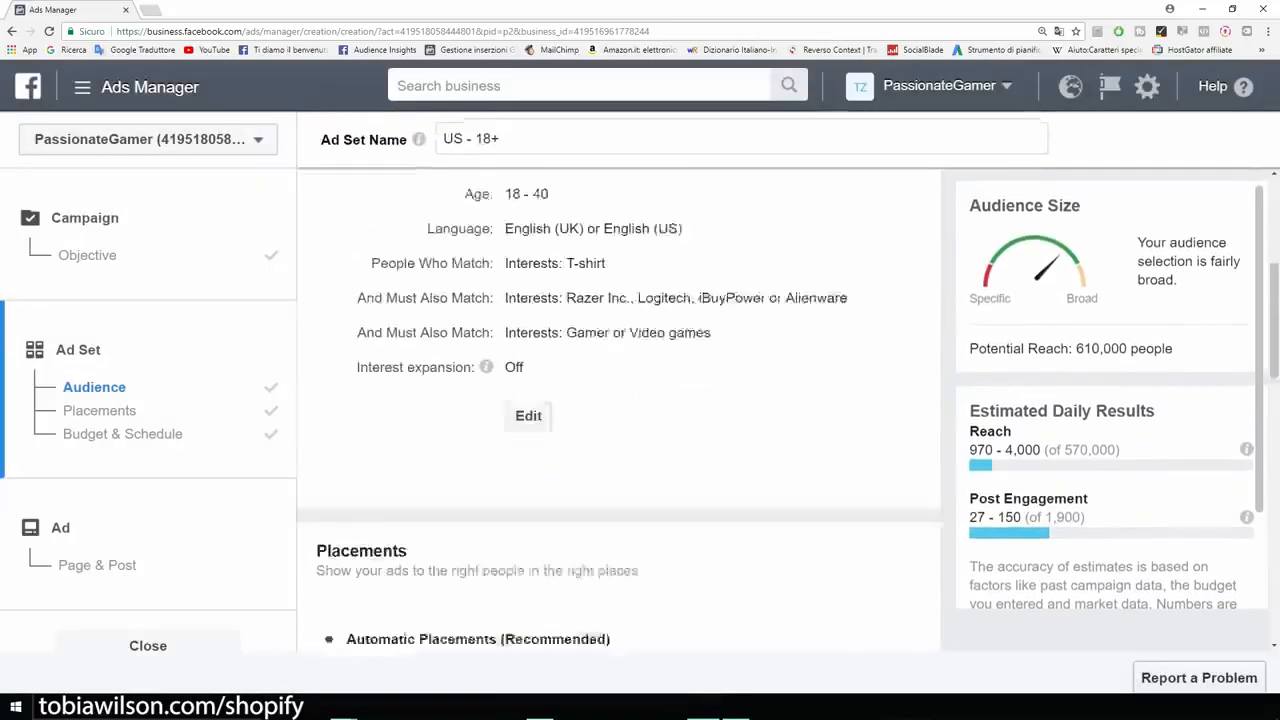
scroll(618, 400, "down", 1)
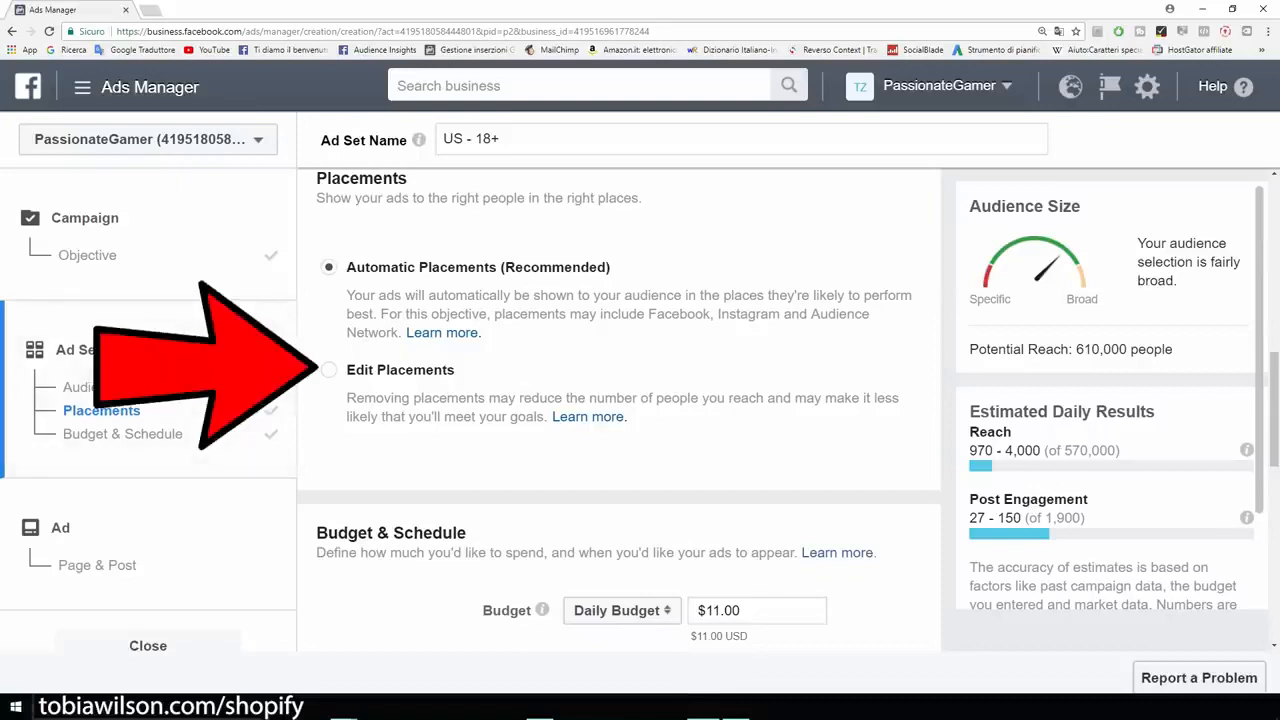
left_click(329, 370)
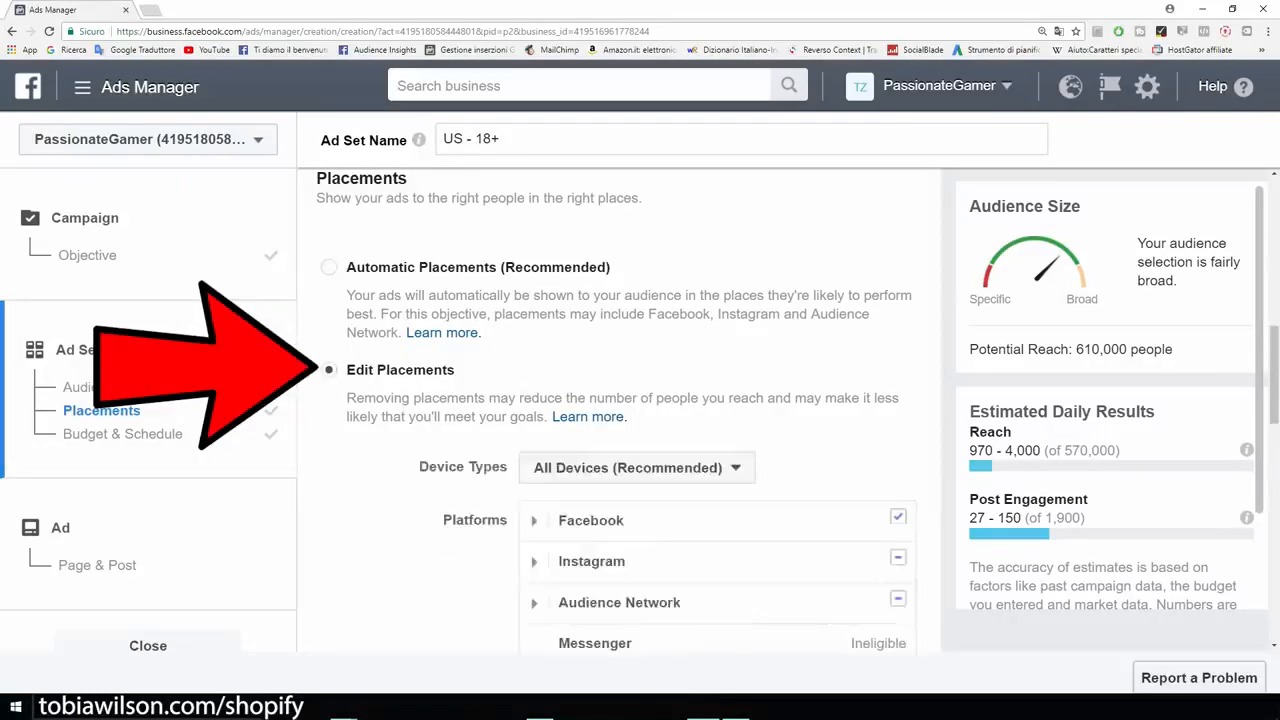
scroll(620, 410, "down", 2)
left_click(898, 465)
left_click(898, 424)
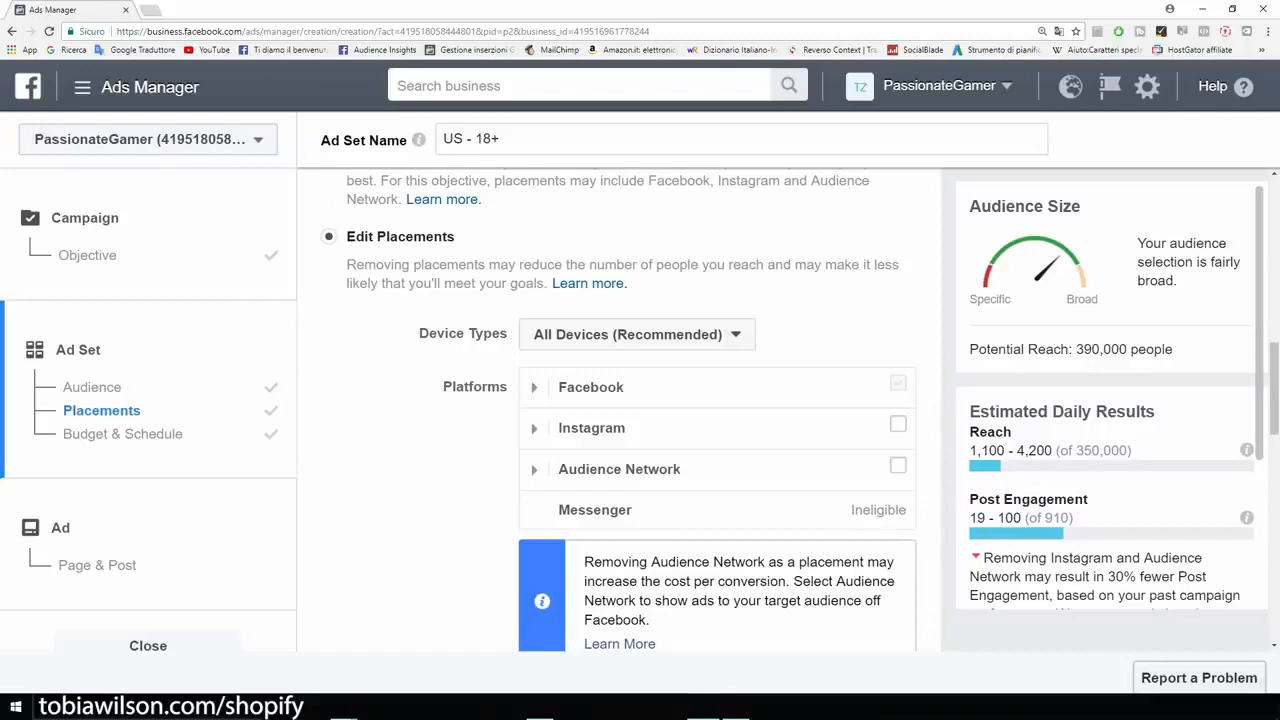
scroll(620, 410, "down", 2)
scroll(620, 410, "up", 1)
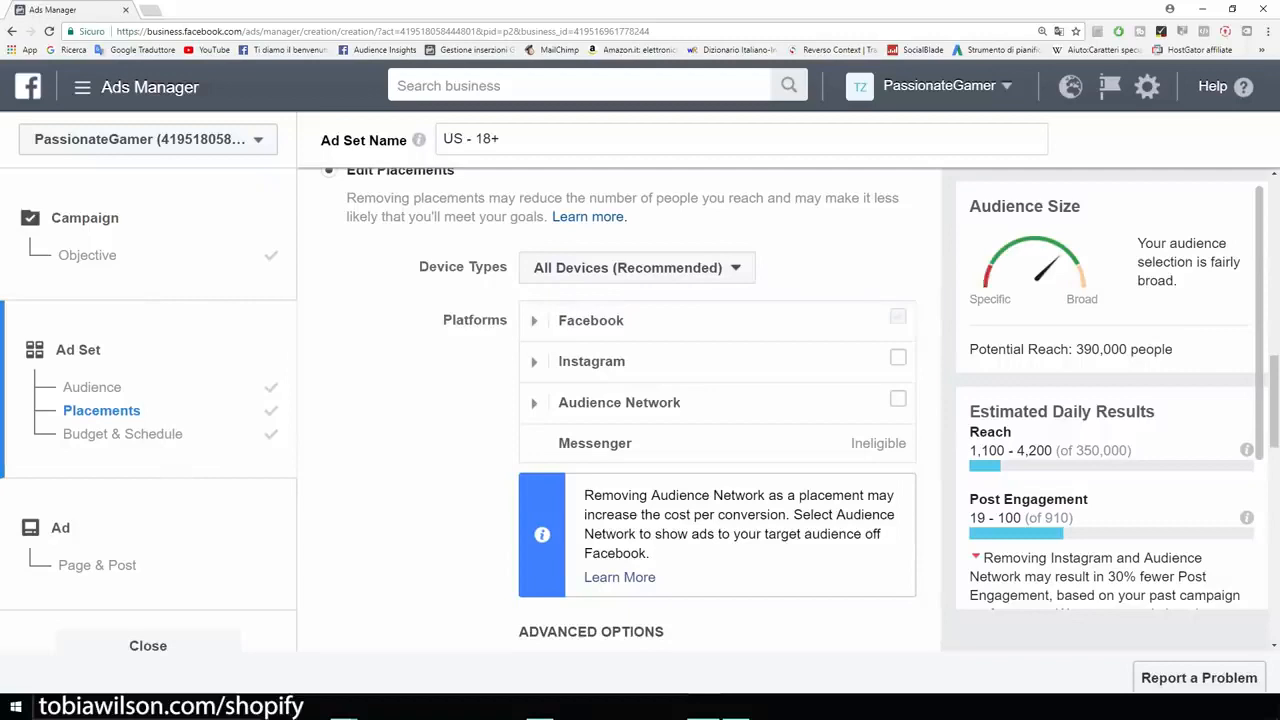
Step: Check the ad set's potential reach and keep the device types at All Devices (Recommended)
left_click_drag(1174, 349, 1072, 349)
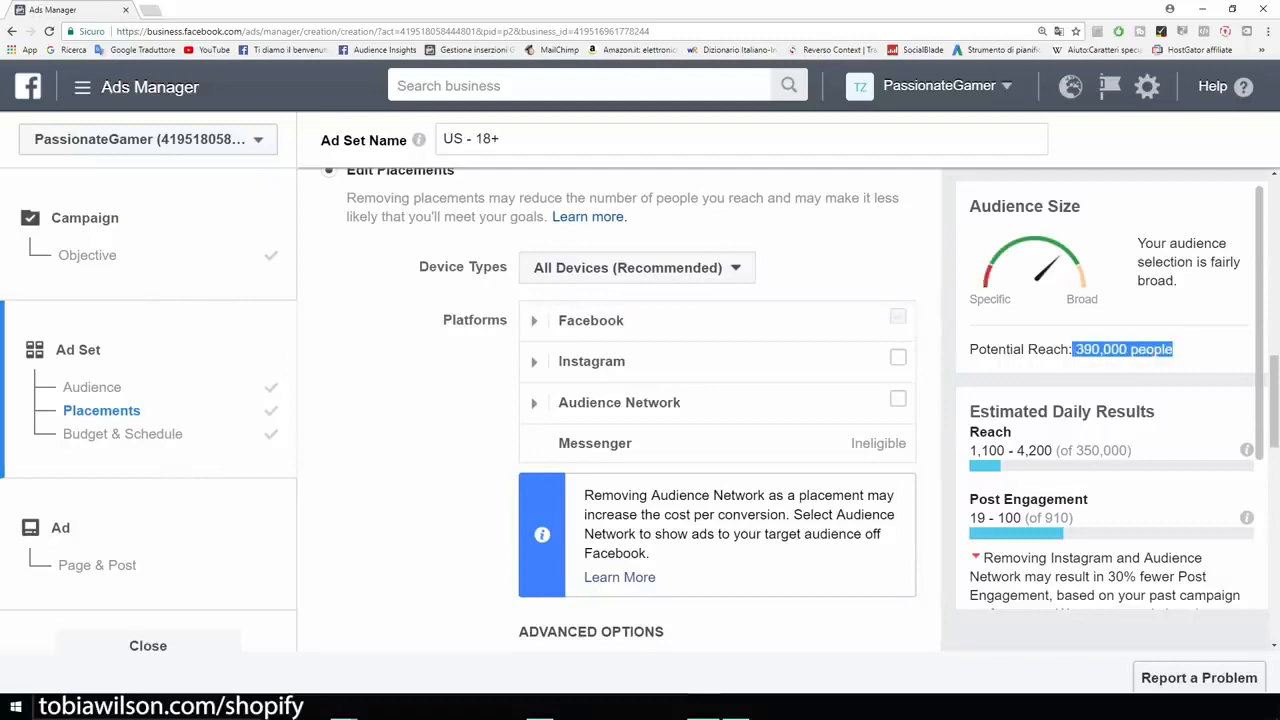
left_click(1073, 351)
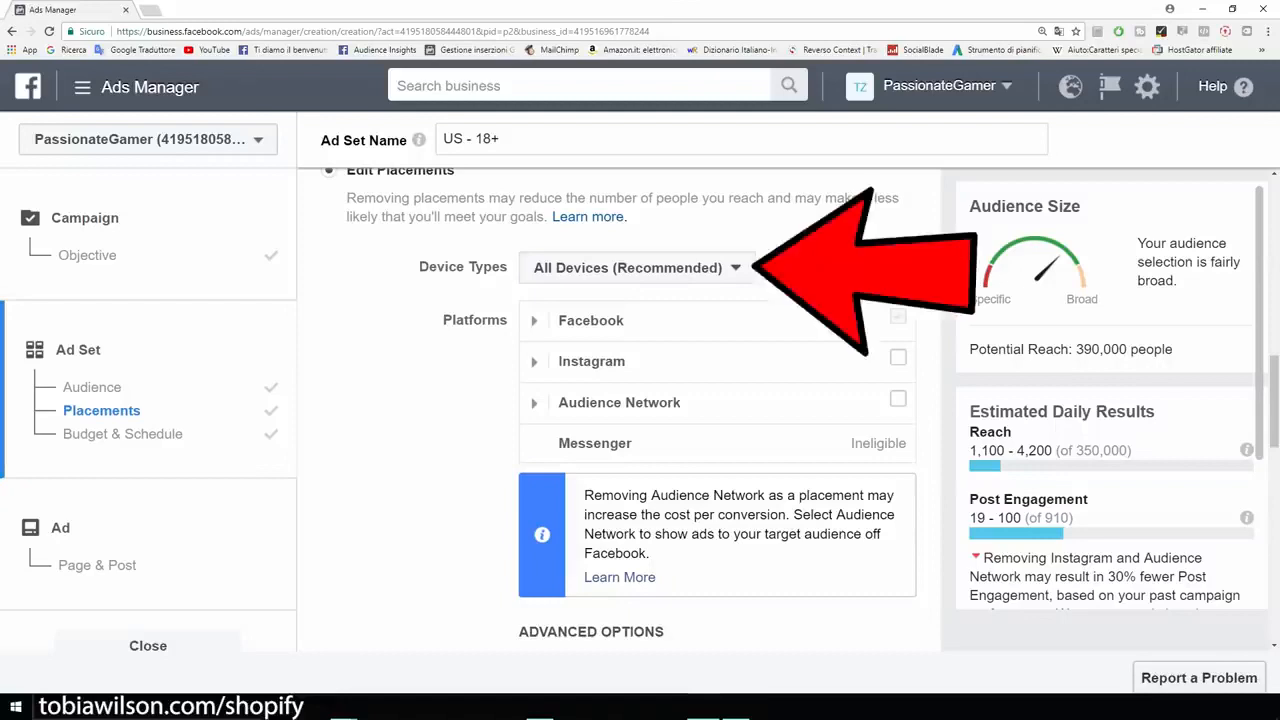
left_click(637, 268)
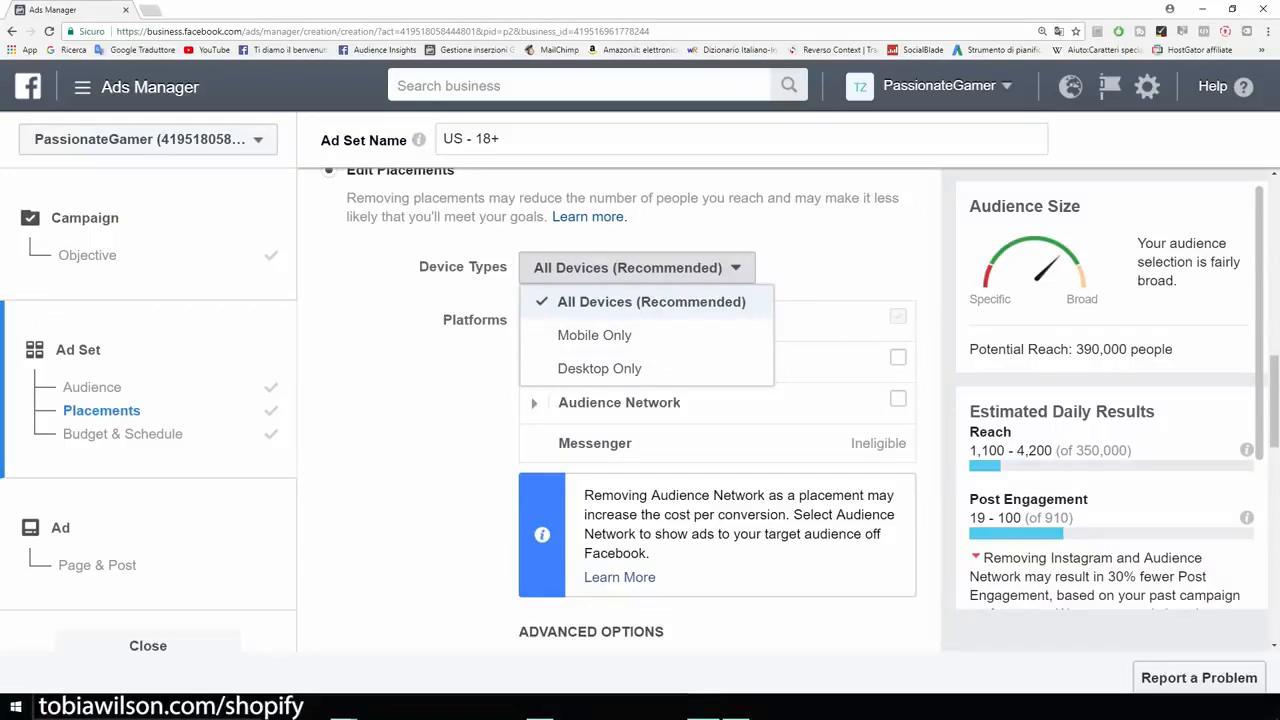
left_click(651, 302)
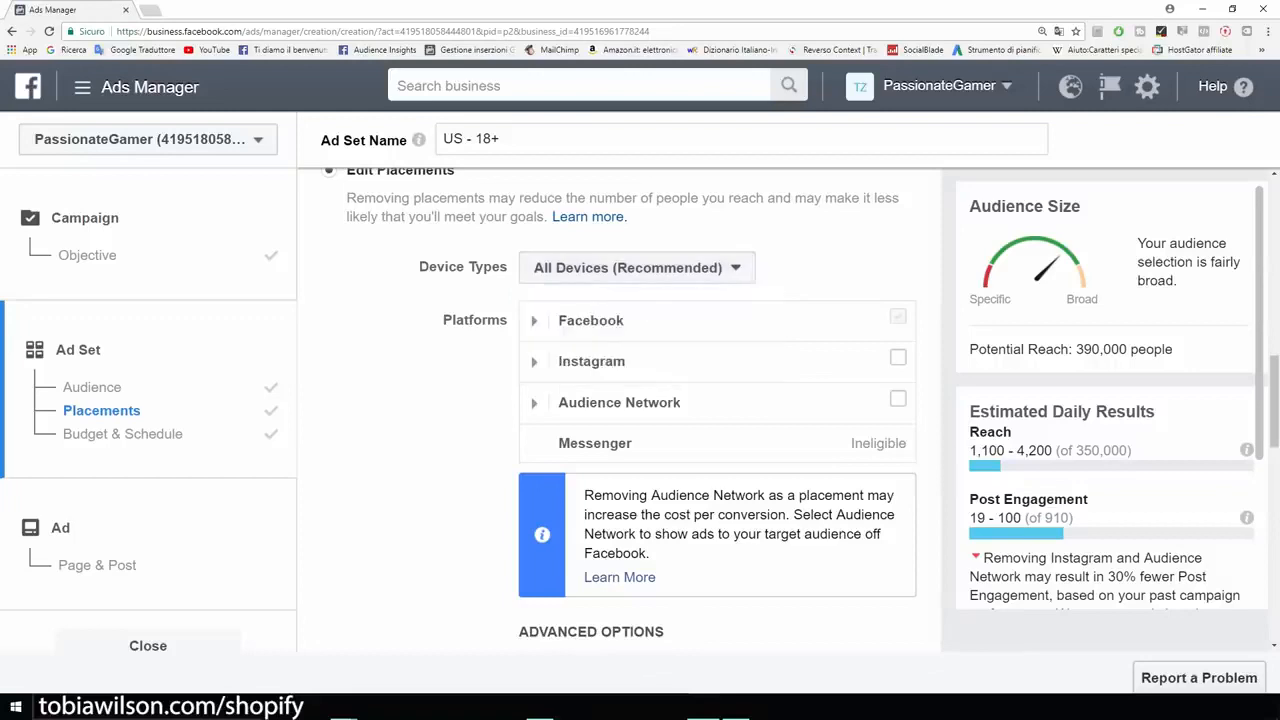
Step: Set the ad set's daily budget to $5.00
scroll(618, 410, "down", 5)
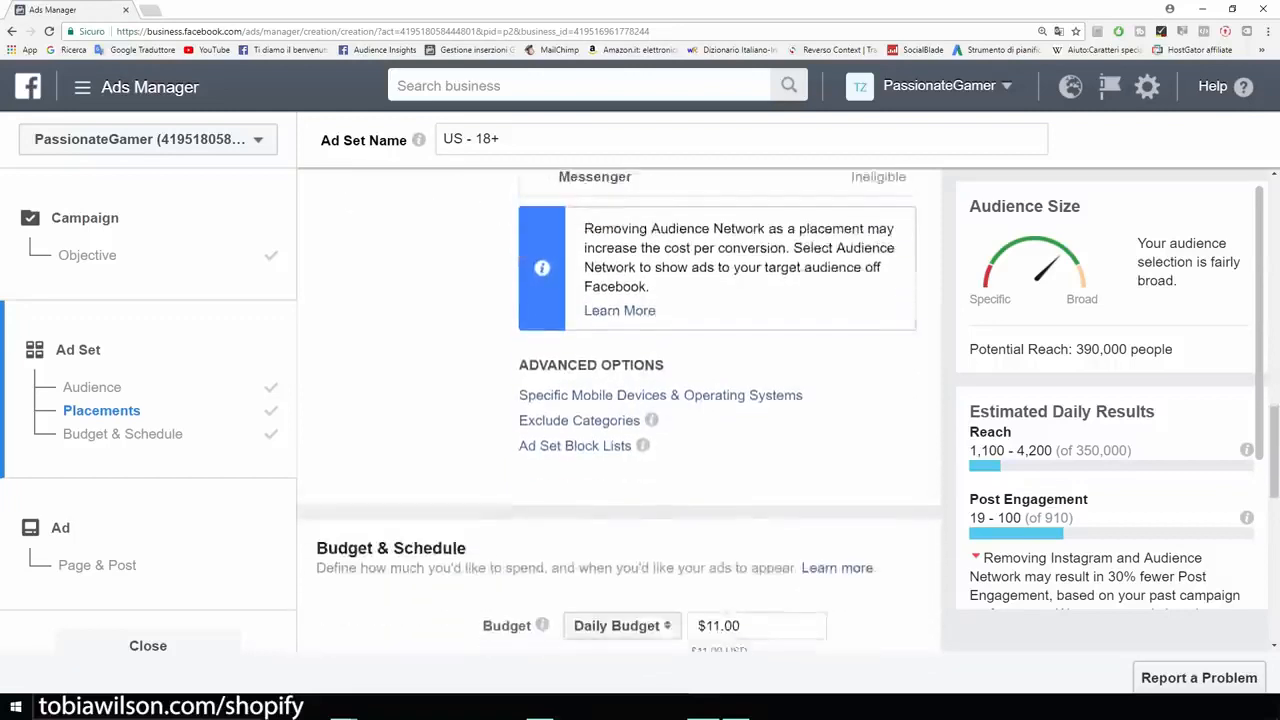
scroll(541, 359, "down", 2)
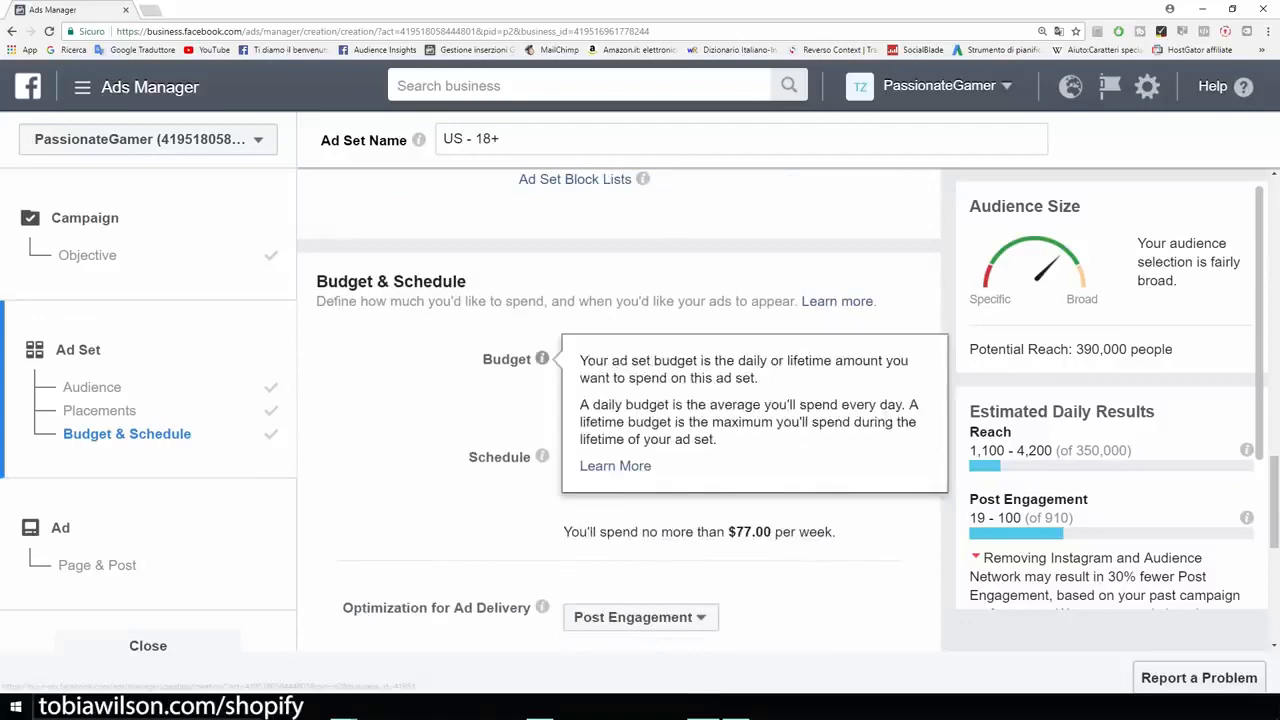
double_click(712, 359)
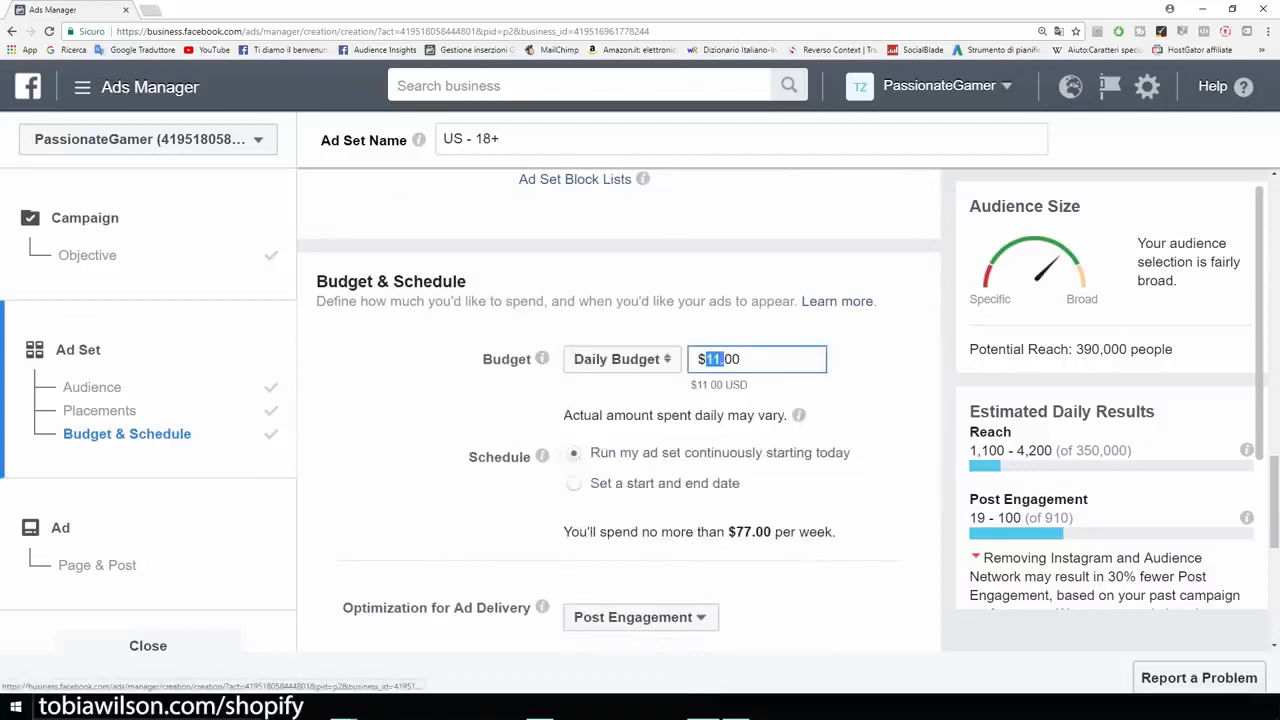
key("BackSpace")
type("5")
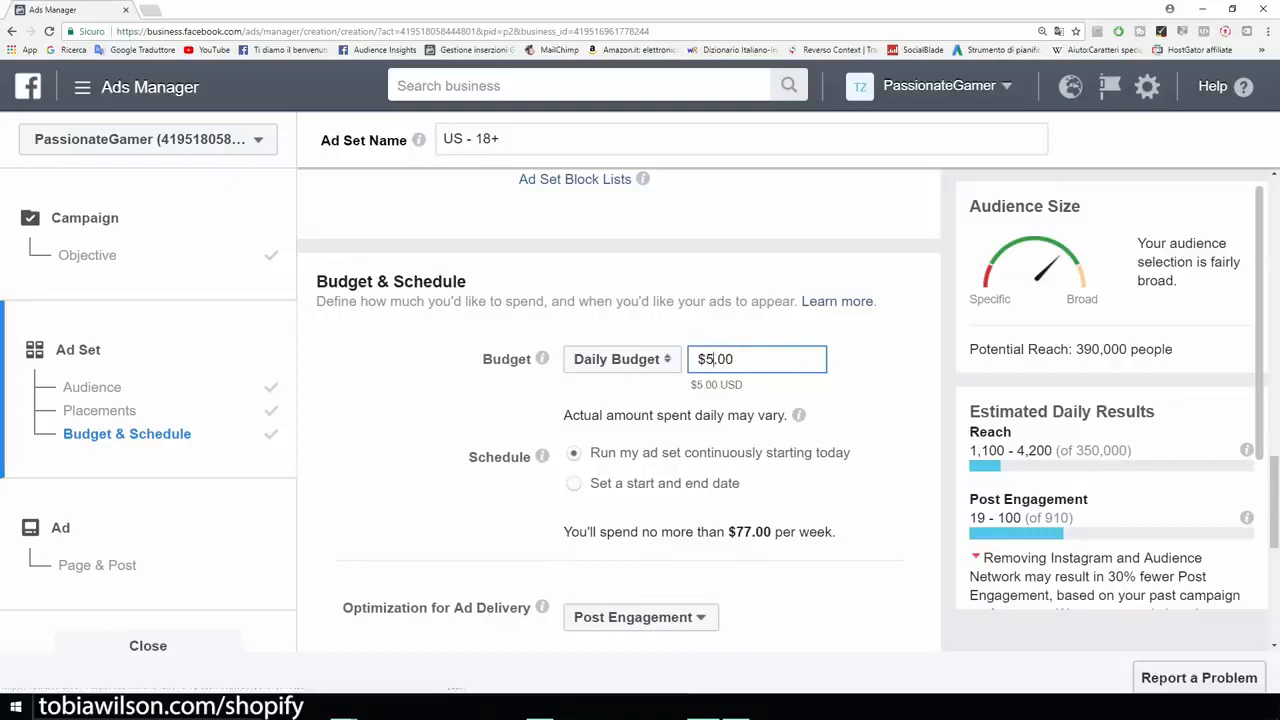
key("Return")
Step: Review the schedule, bid and delivery settings, leave them as they are and continue to the ad's page and post setup
scroll(620, 410, "down", 1)
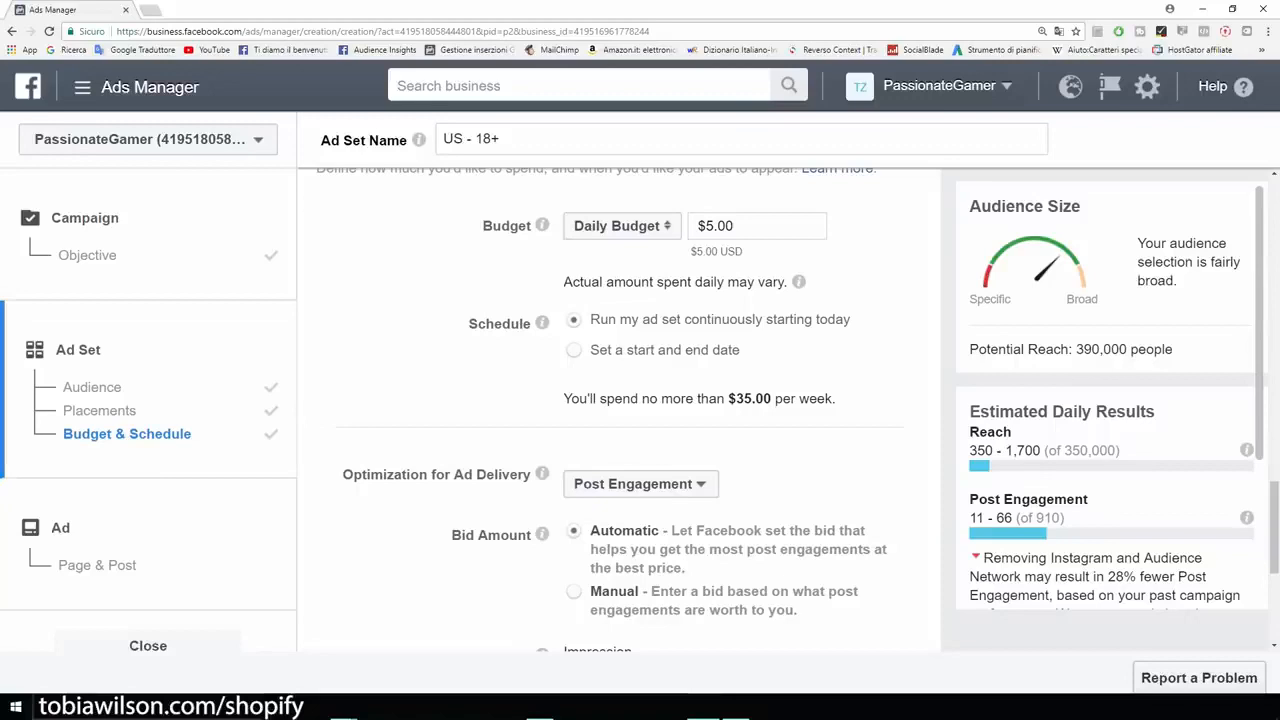
scroll(620, 410, "down", 3)
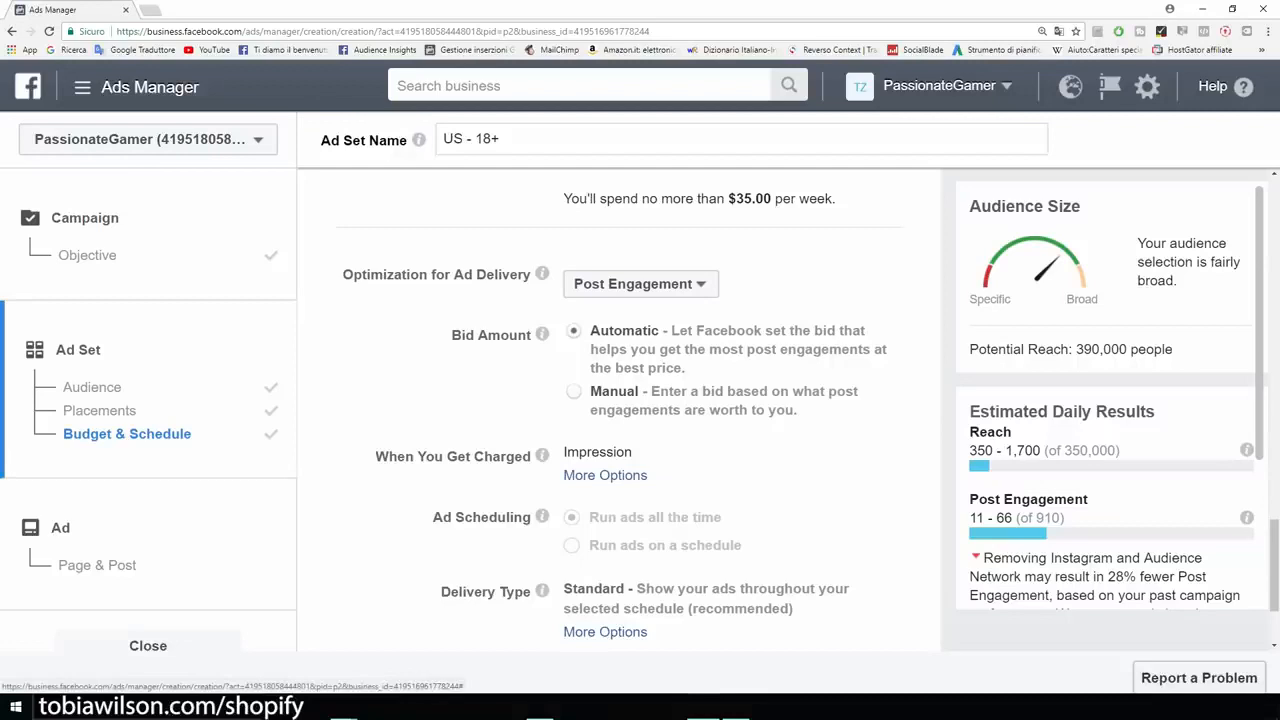
scroll(620, 410, "down", 2)
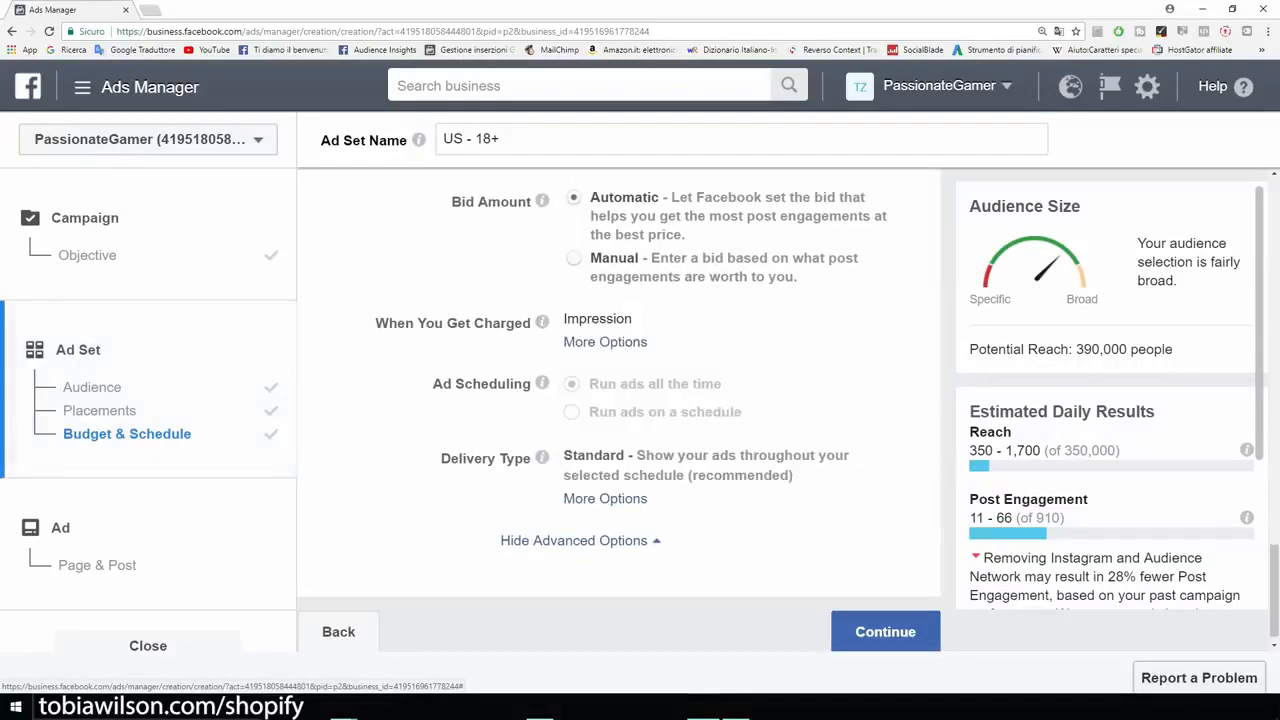
scroll(620, 410, "down", 1)
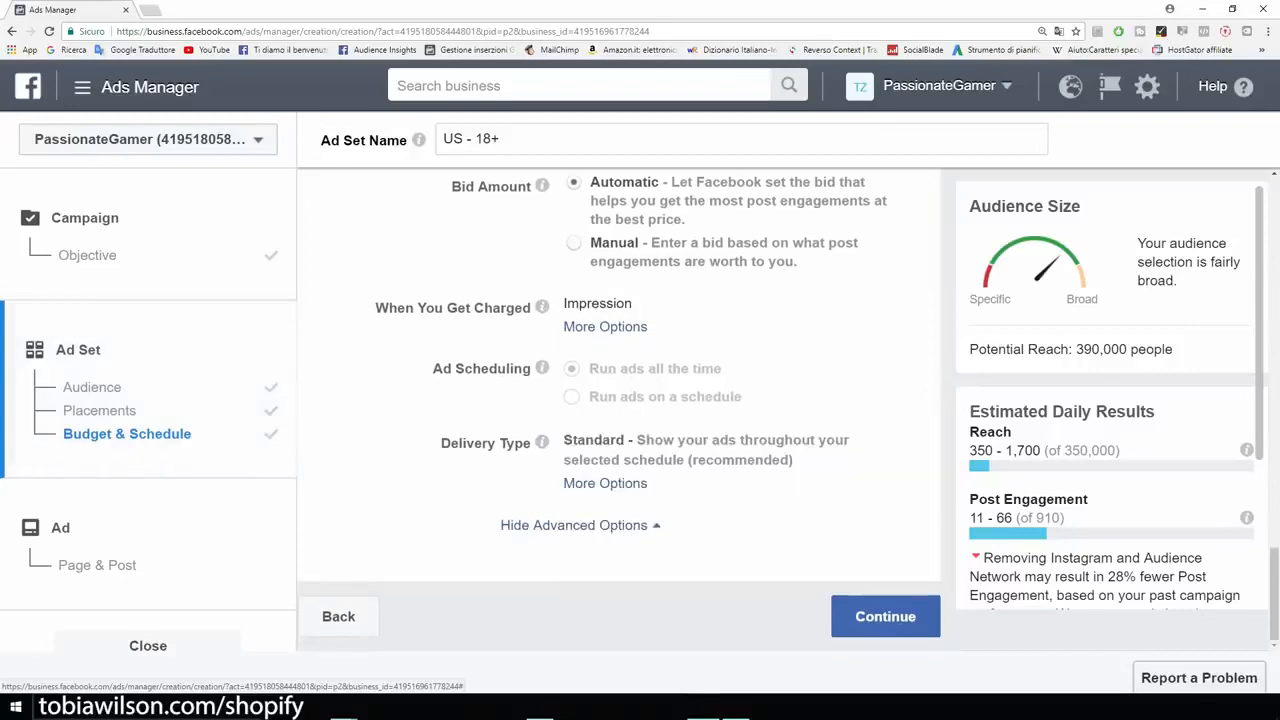
left_click(885, 616)
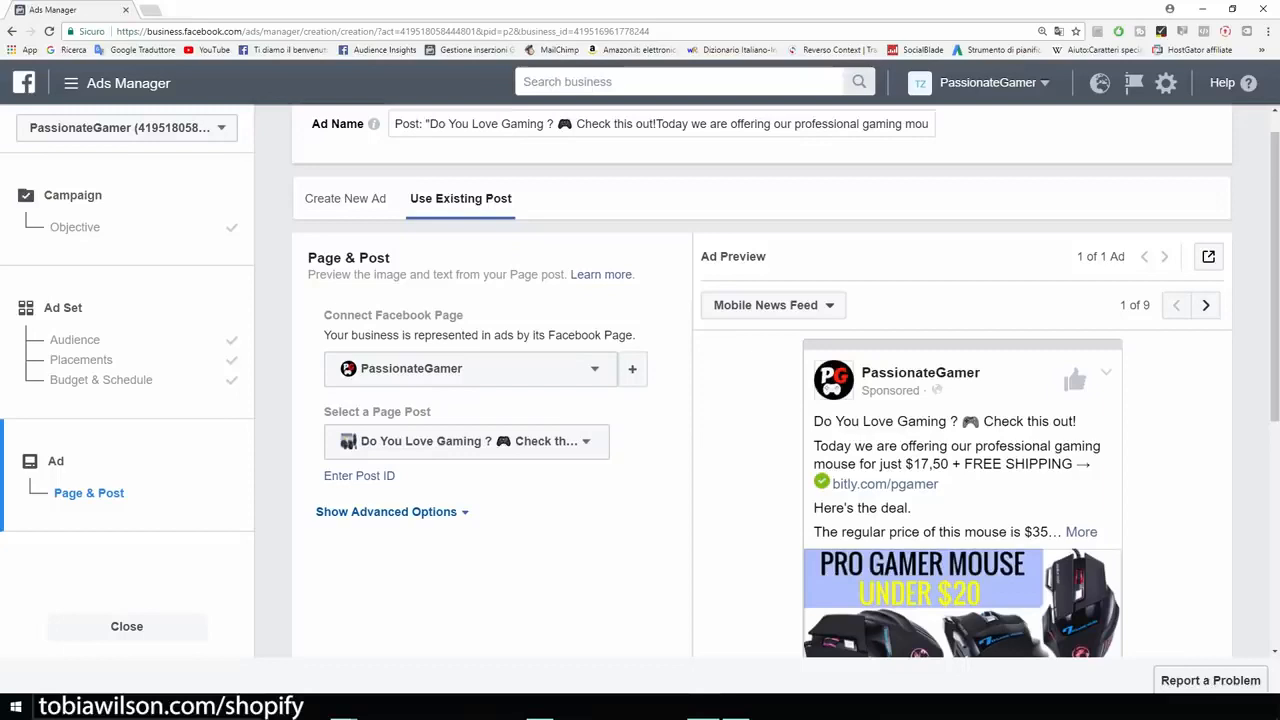
Step: Choose the existing "GAMERS ONLY" T-shirt post as the page post for the ad
scroll(762, 420, "down", 3)
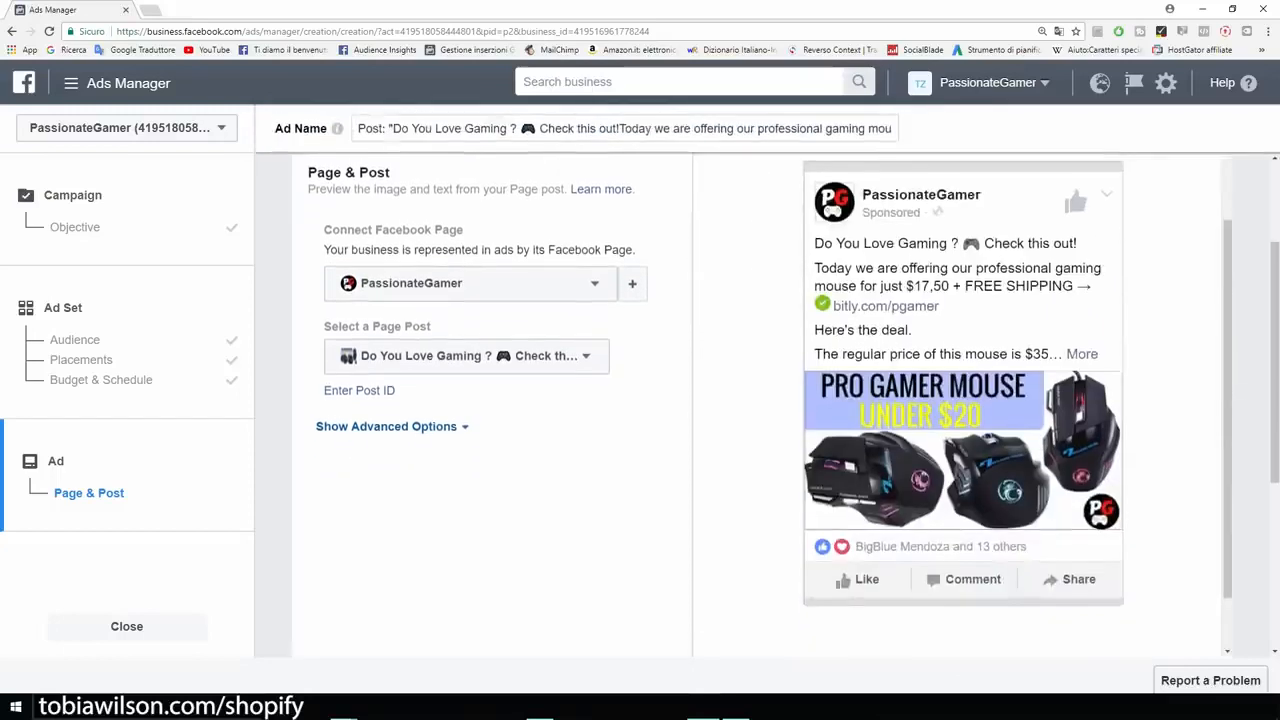
scroll(762, 420, "up", 3)
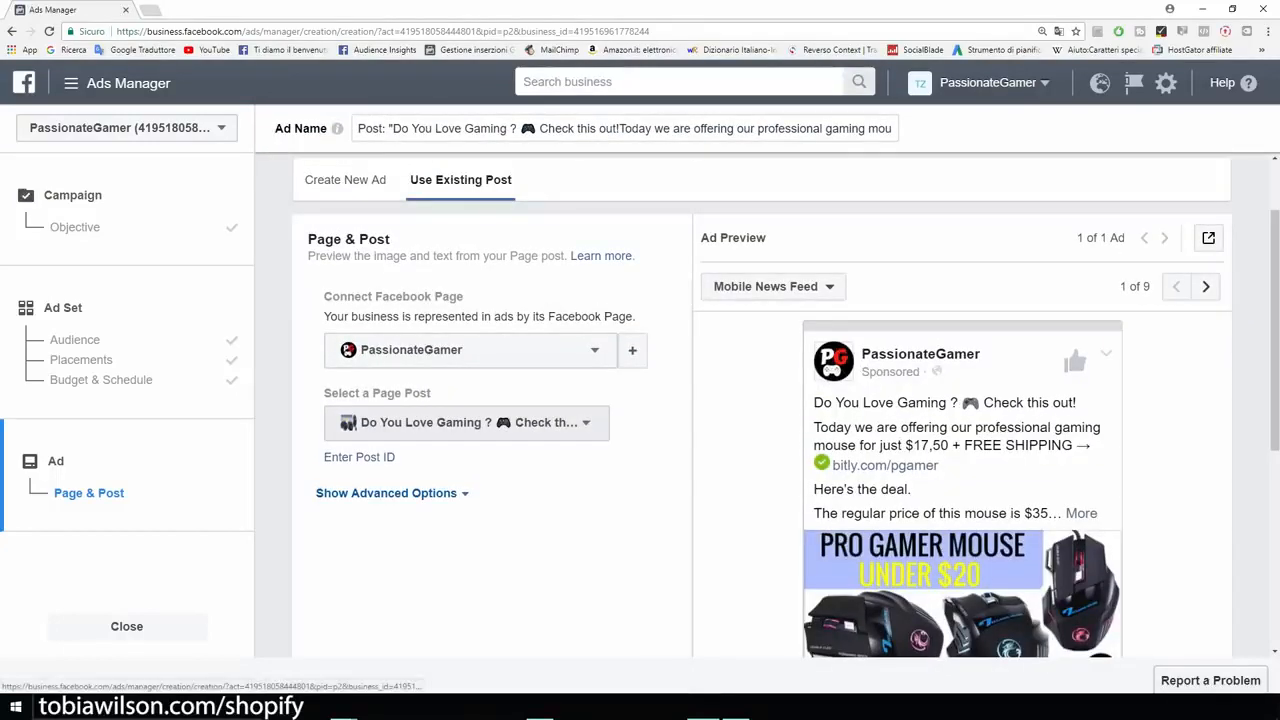
left_click(466, 422)
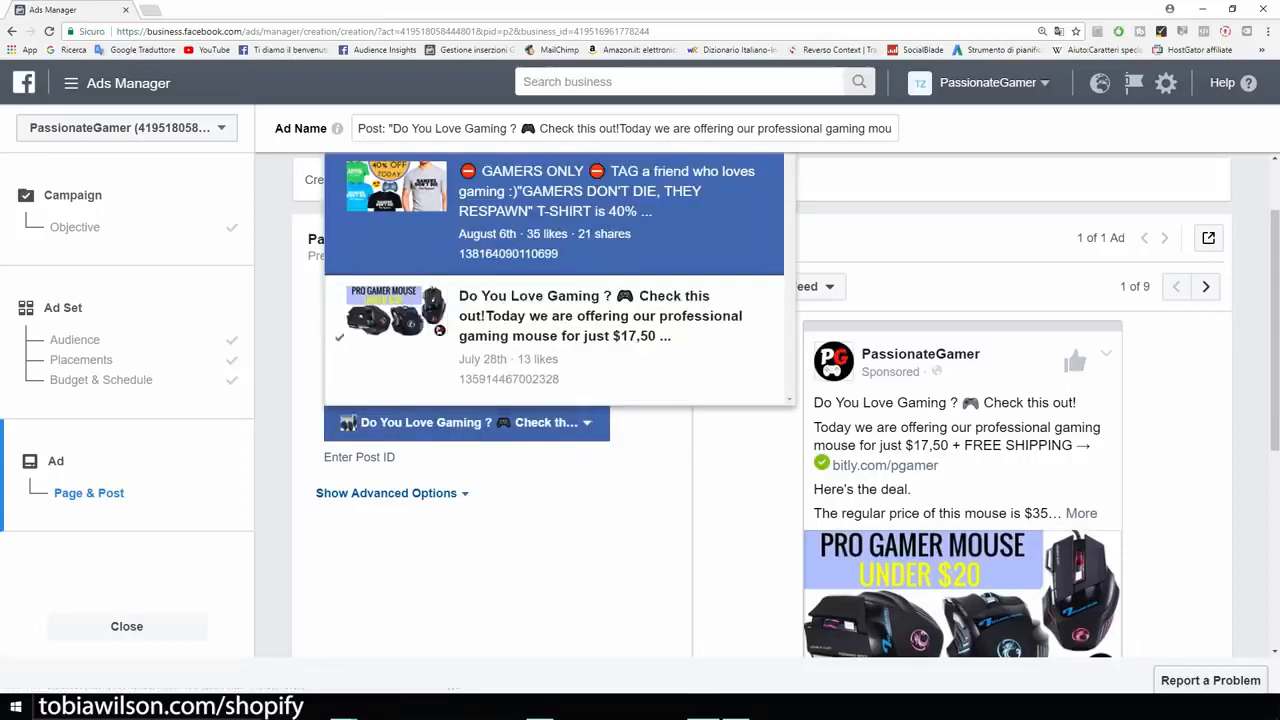
left_click(552, 200)
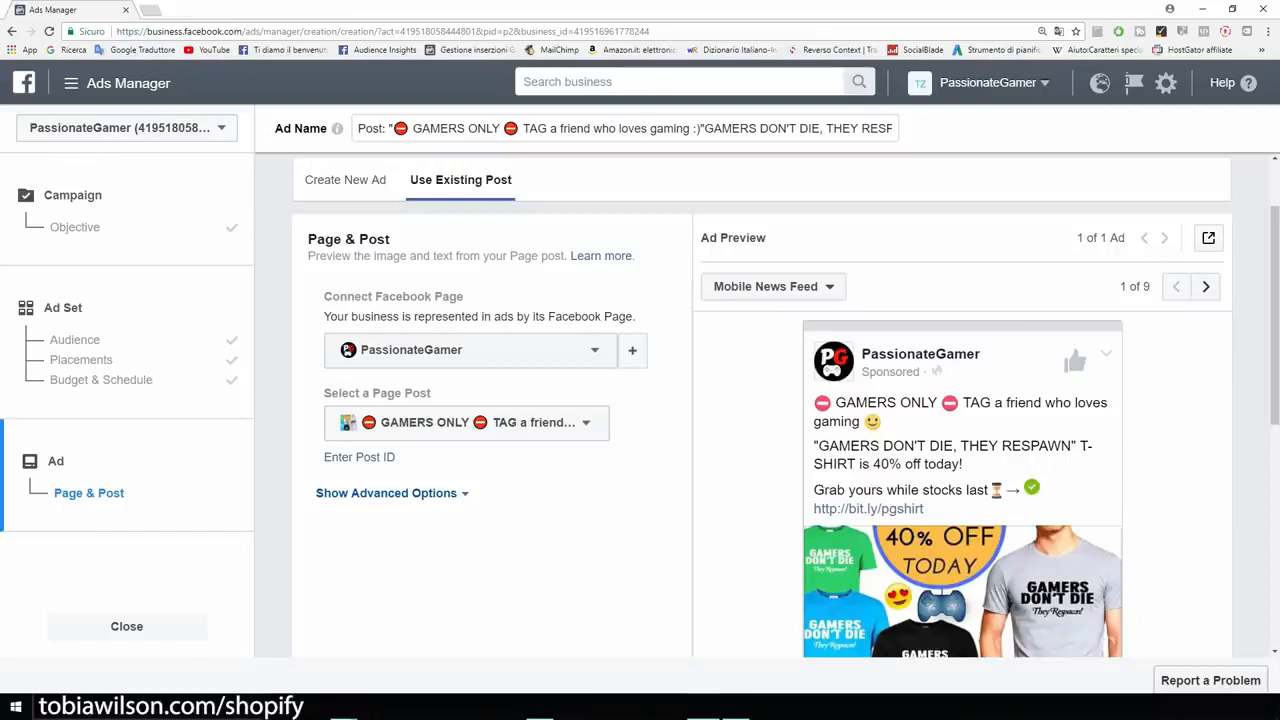
Step: Check the connected page, the selected post and the ad preview in the Mobile News Feed, Feature Phone and Desktop News Feed formats
triple_click(393, 297)
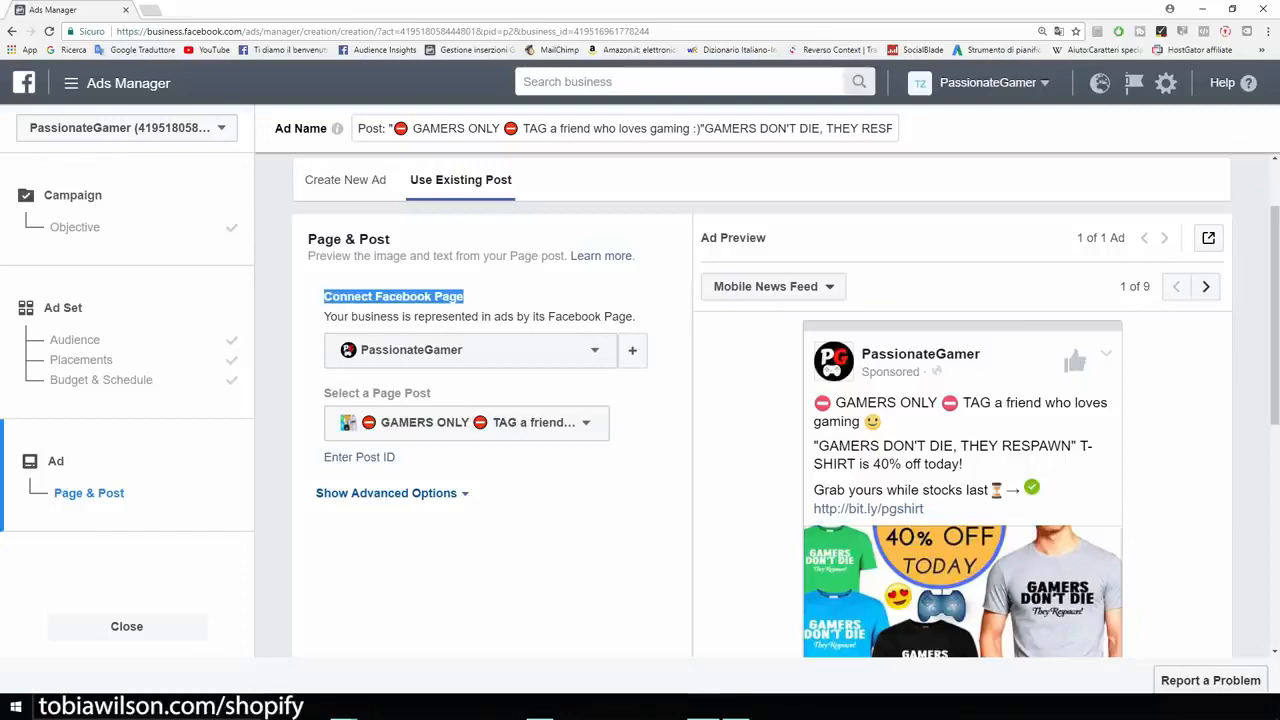
scroll(786, 405, "down", 1)
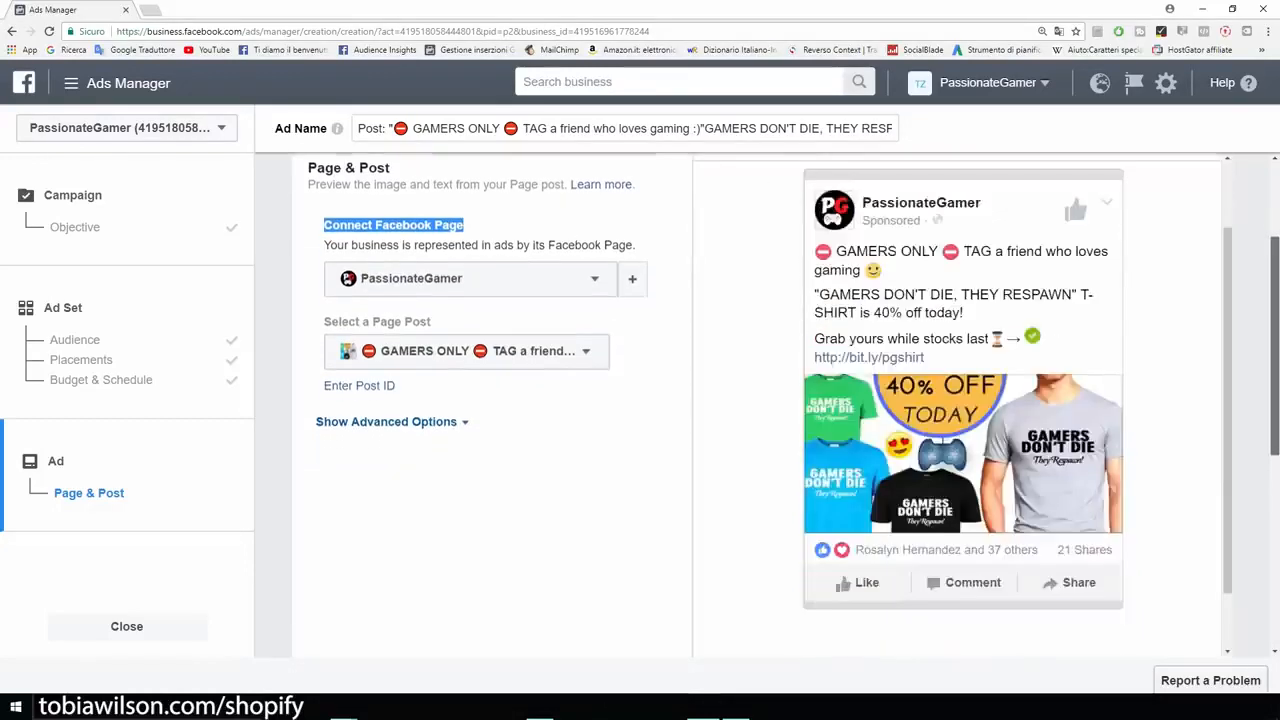
scroll(962, 405, "up", 1)
scroll(962, 405, "down", 1)
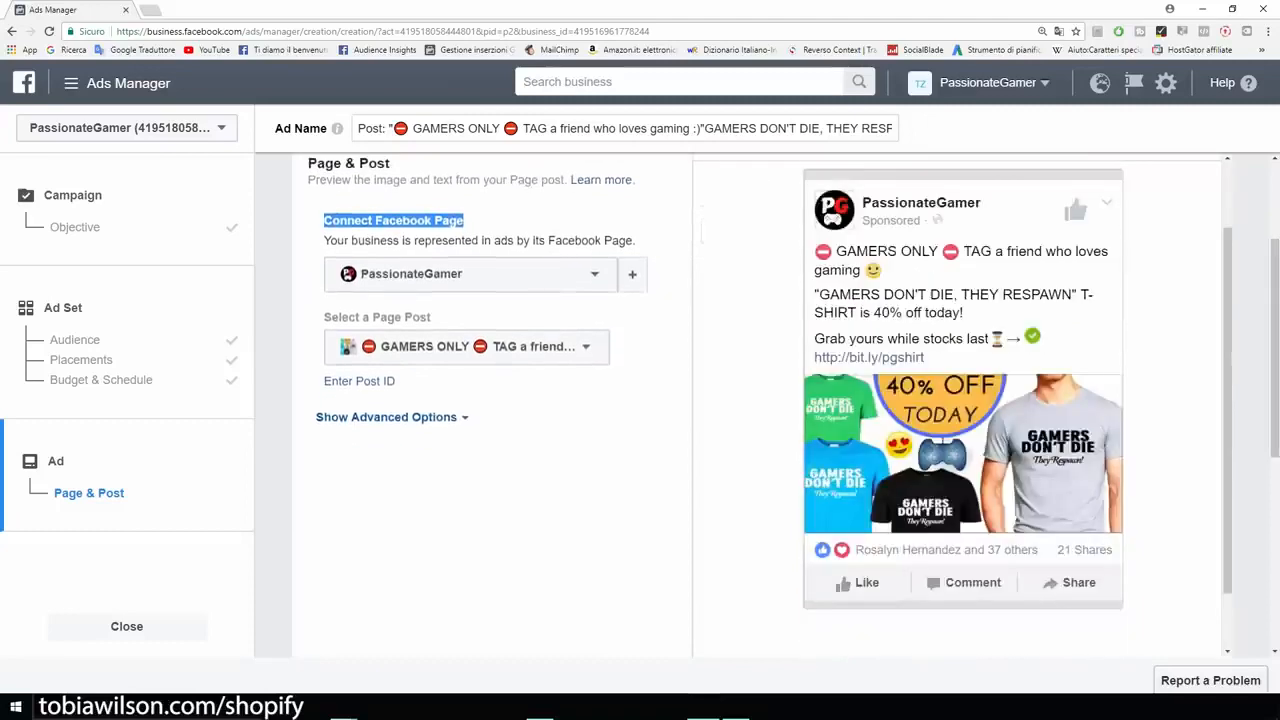
left_click(560, 480)
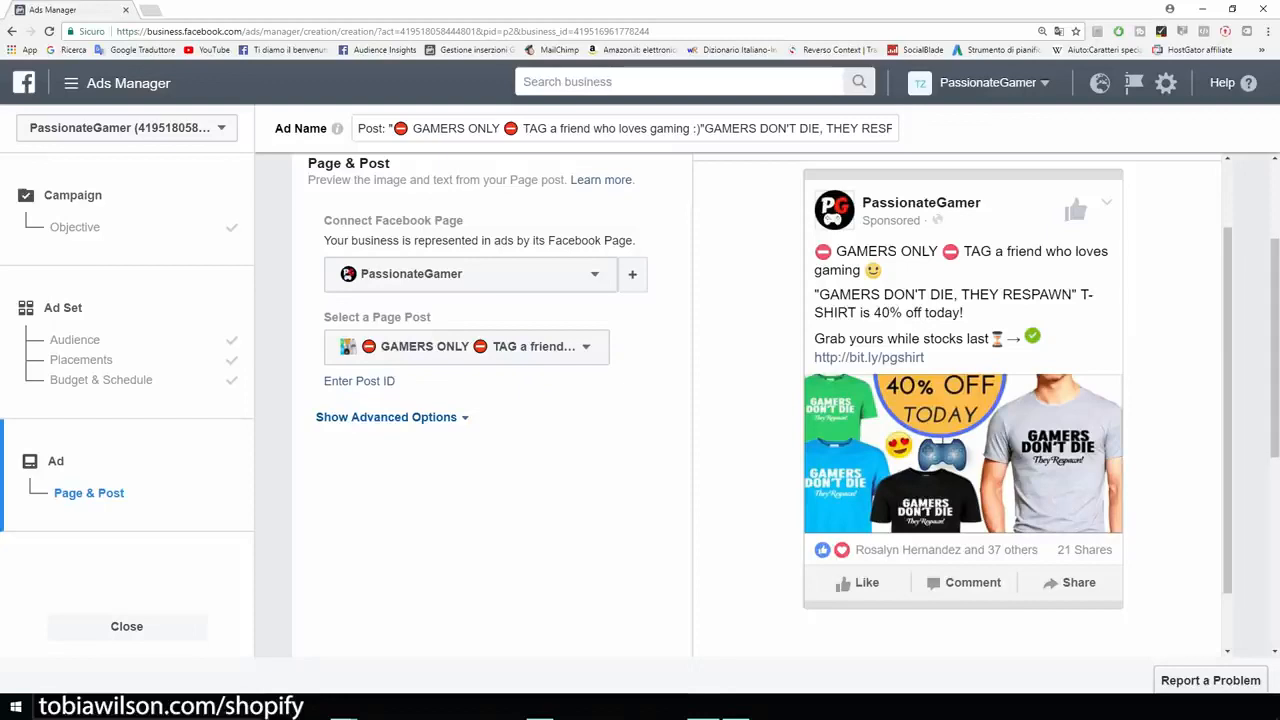
left_click_drag(322, 381, 326, 316)
left_click_drag(1228, 410, 1228, 363)
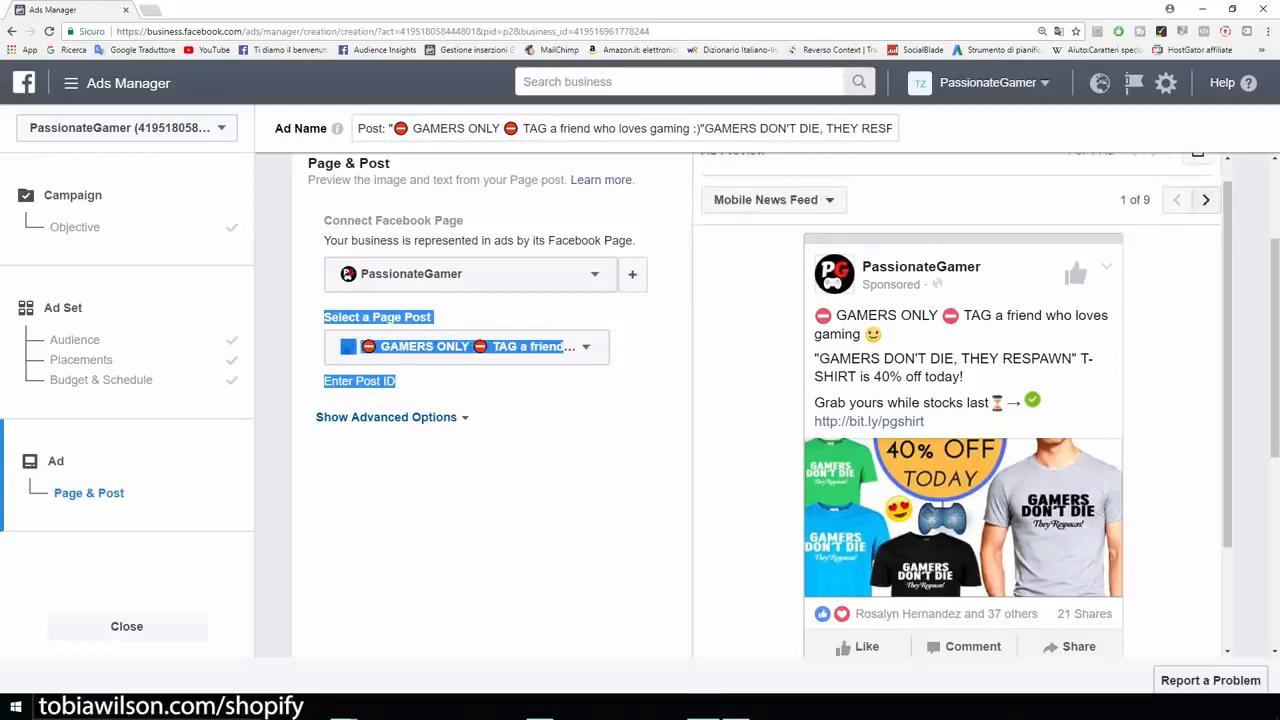
left_click(1206, 200)
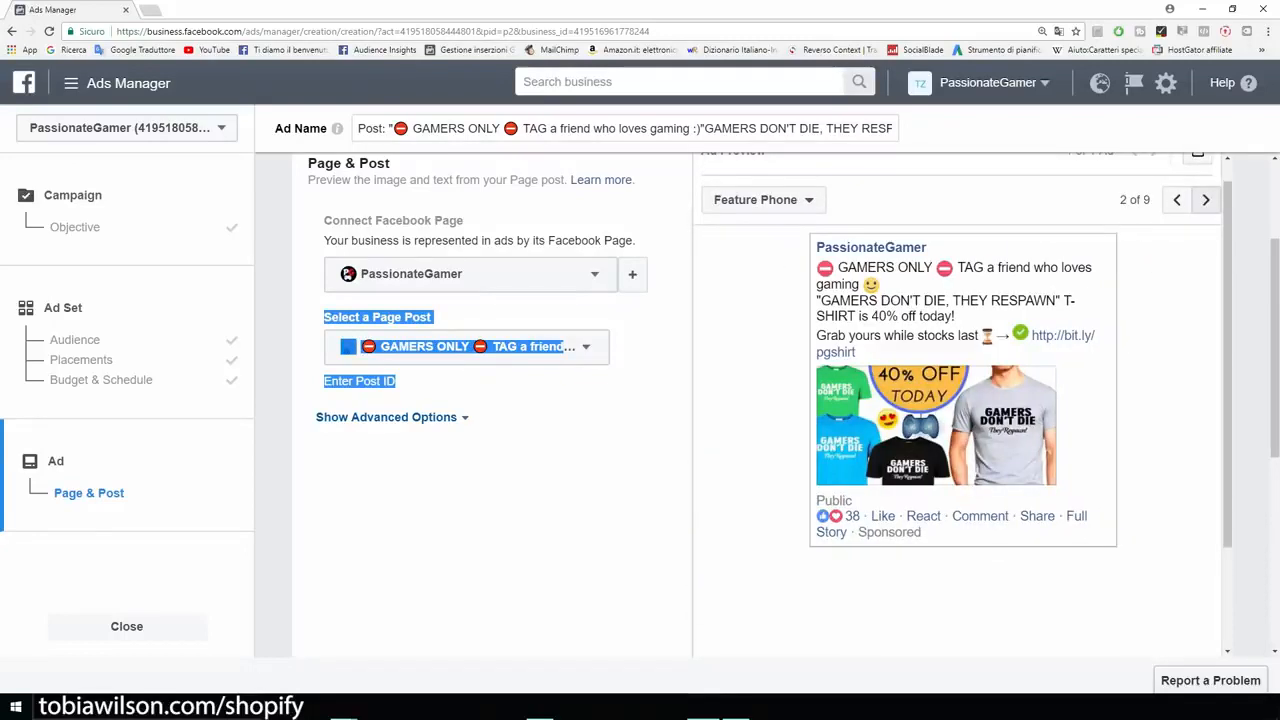
left_click(1206, 200)
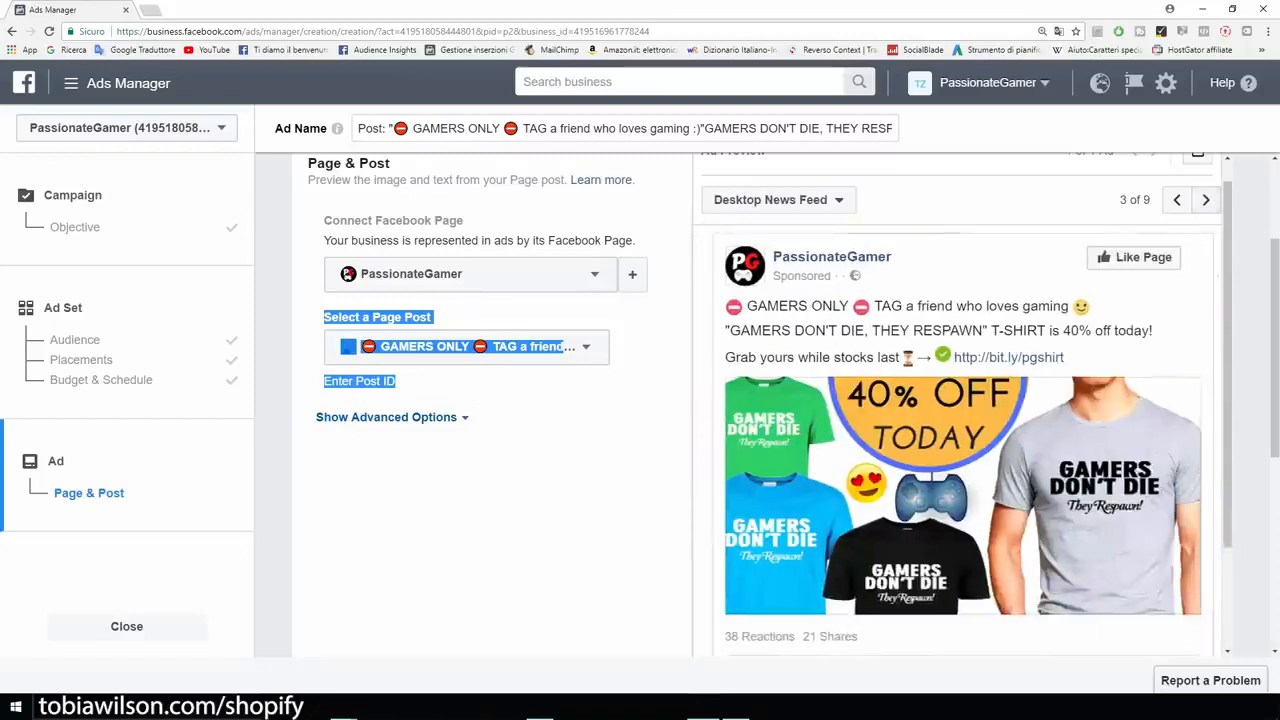
scroll(480, 400, "down", 1)
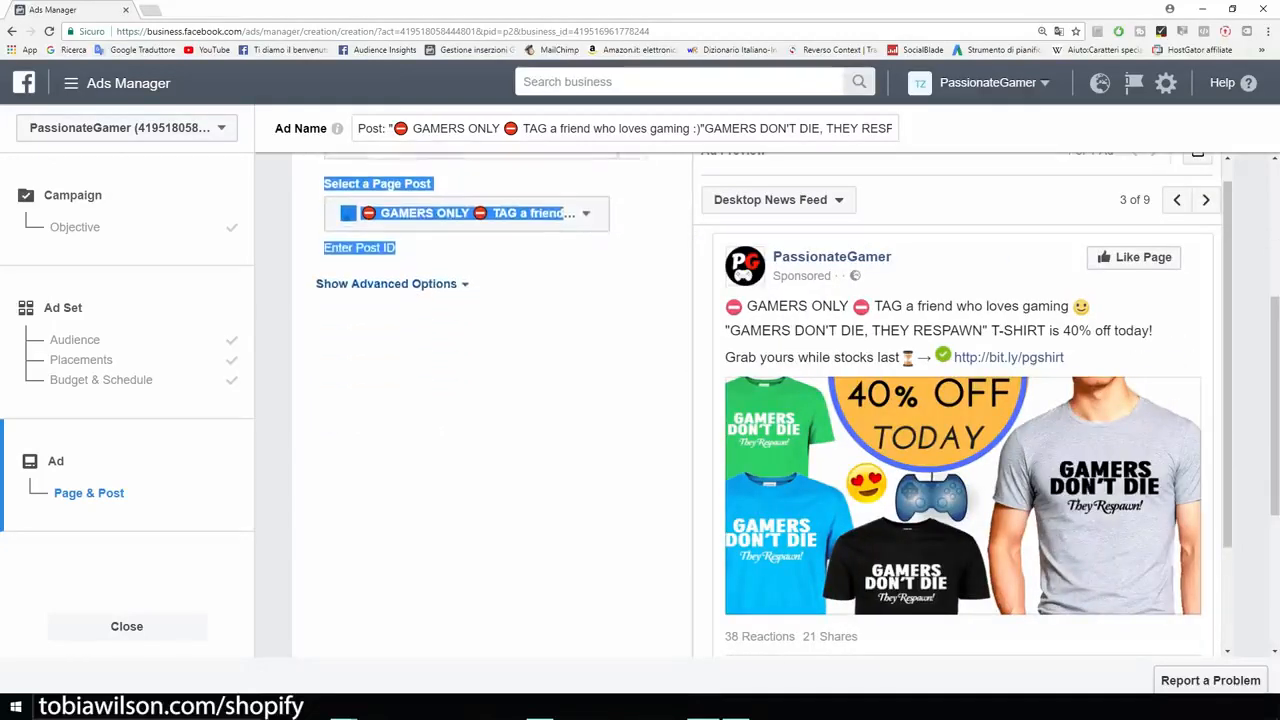
scroll(760, 405, "down", 3)
scroll(760, 405, "up", 3)
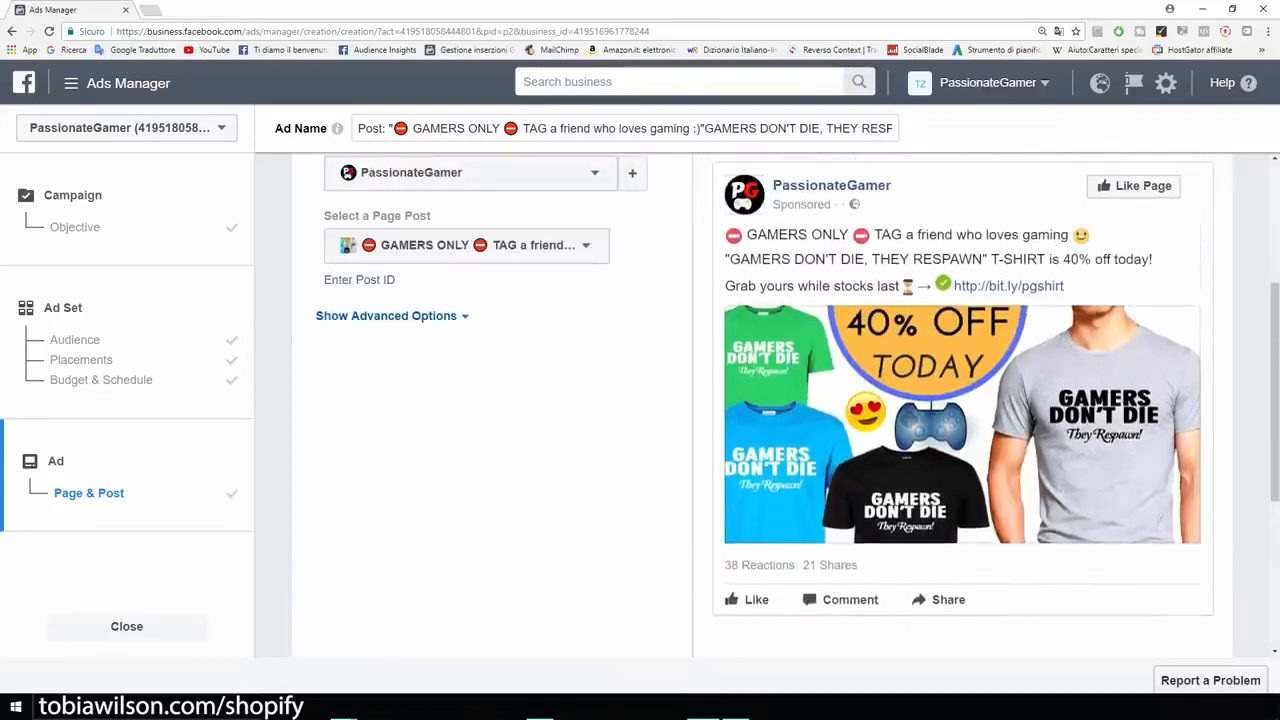
Step: Read the notice about the ad's reach, compare it with the ad image and confirm the ad for publication
scroll(760, 405, "down", 3)
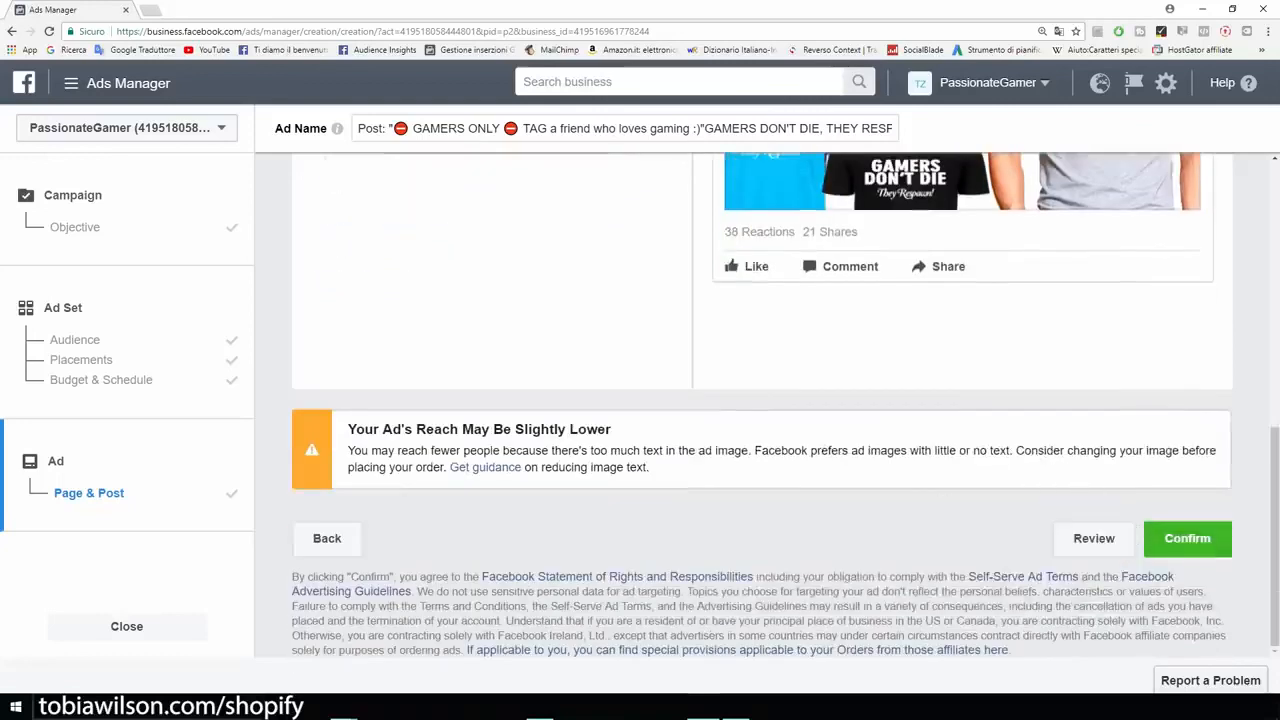
left_click_drag(347, 429, 608, 429)
left_click(608, 432)
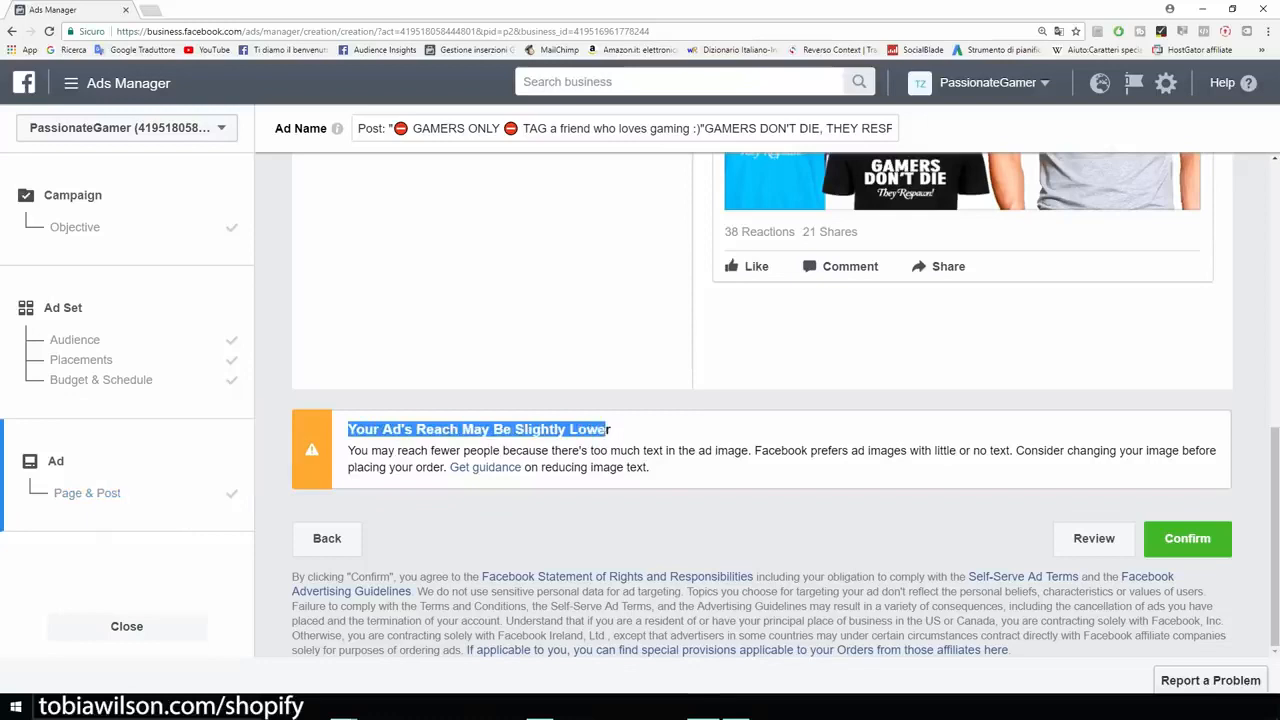
scroll(762, 405, "up", 4)
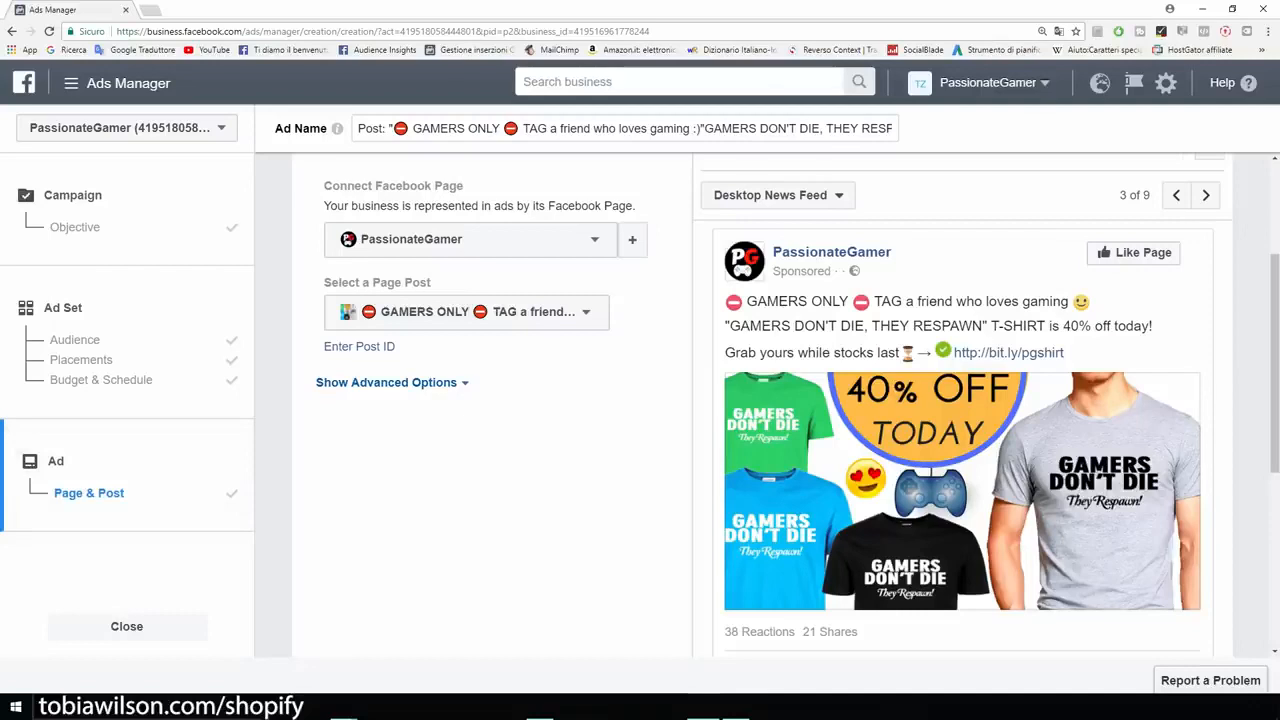
scroll(762, 405, "down", 1)
scroll(762, 405, "up", 1)
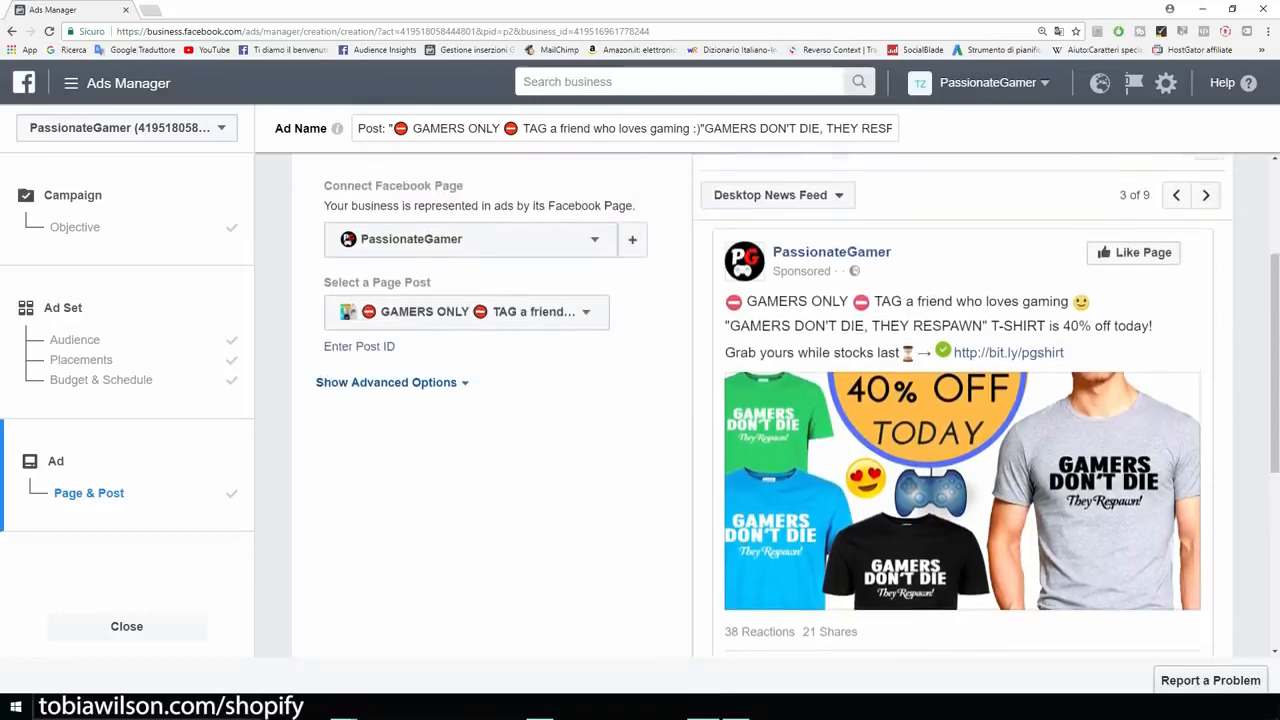
scroll(762, 405, "down", 4)
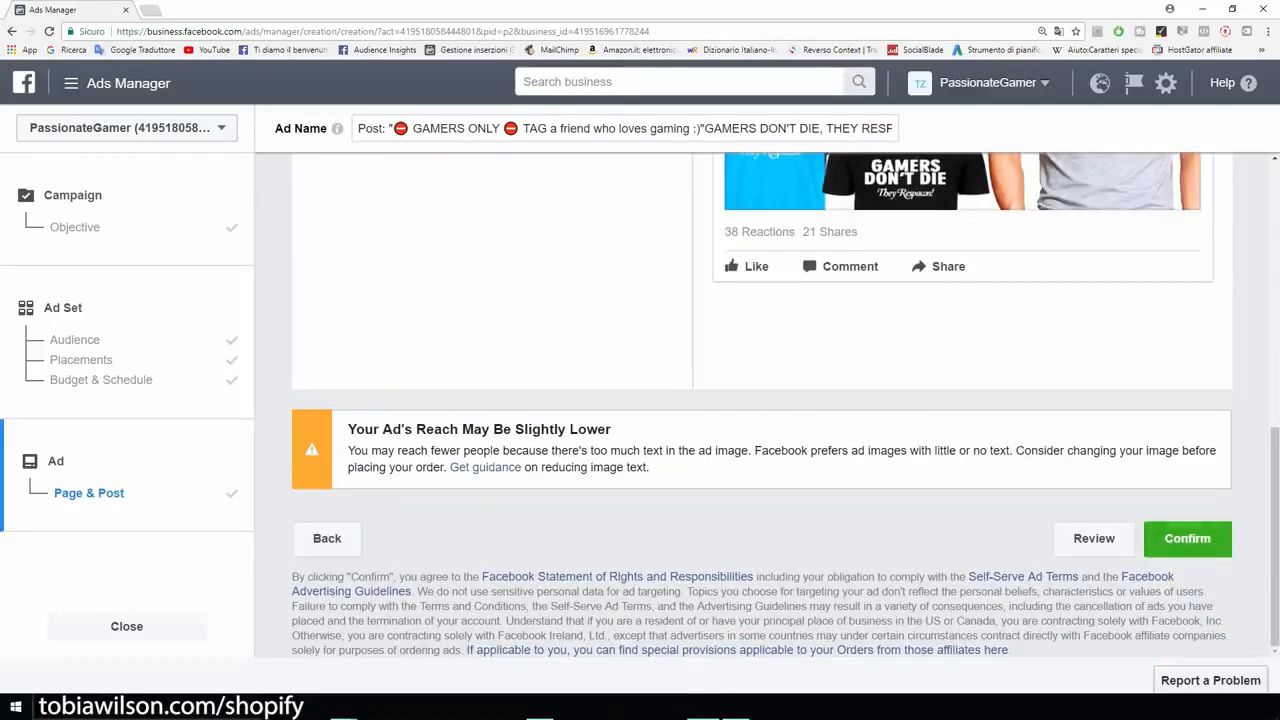
left_click(1187, 538)
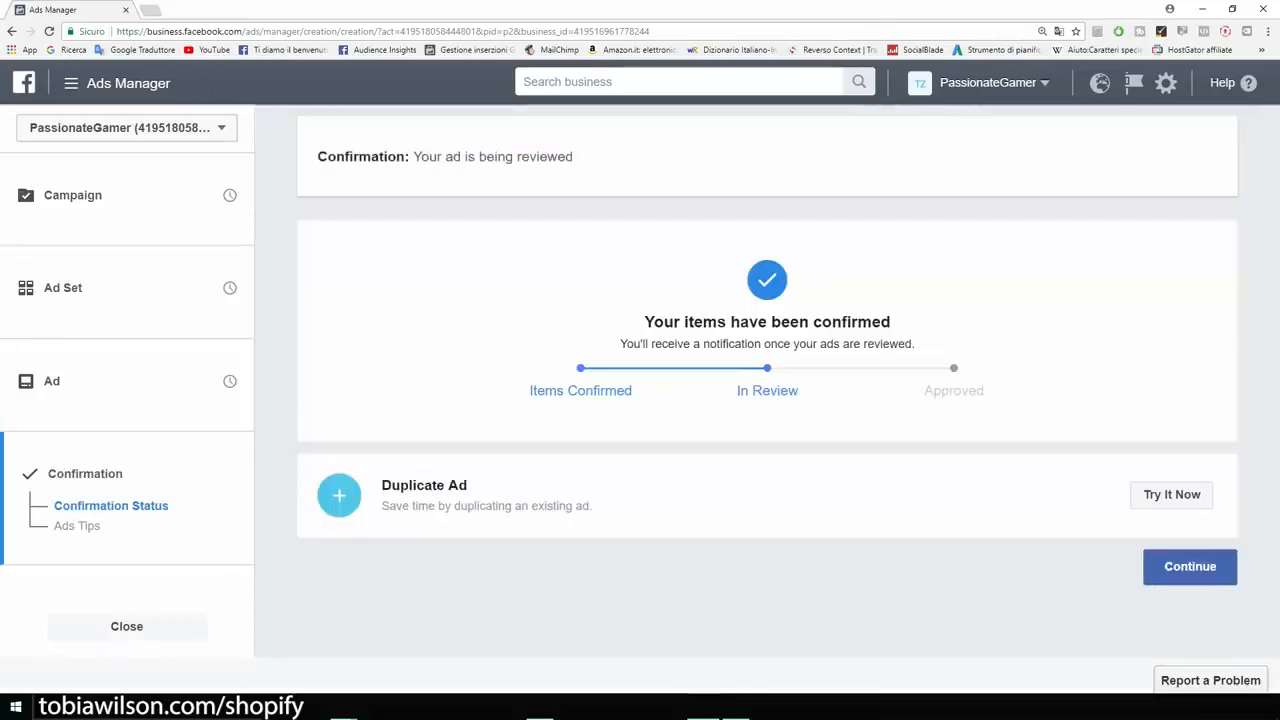
Step: Continue from the confirmation page to the campaign's ads list and look over the new ad's performance columns
left_click(1190, 567)
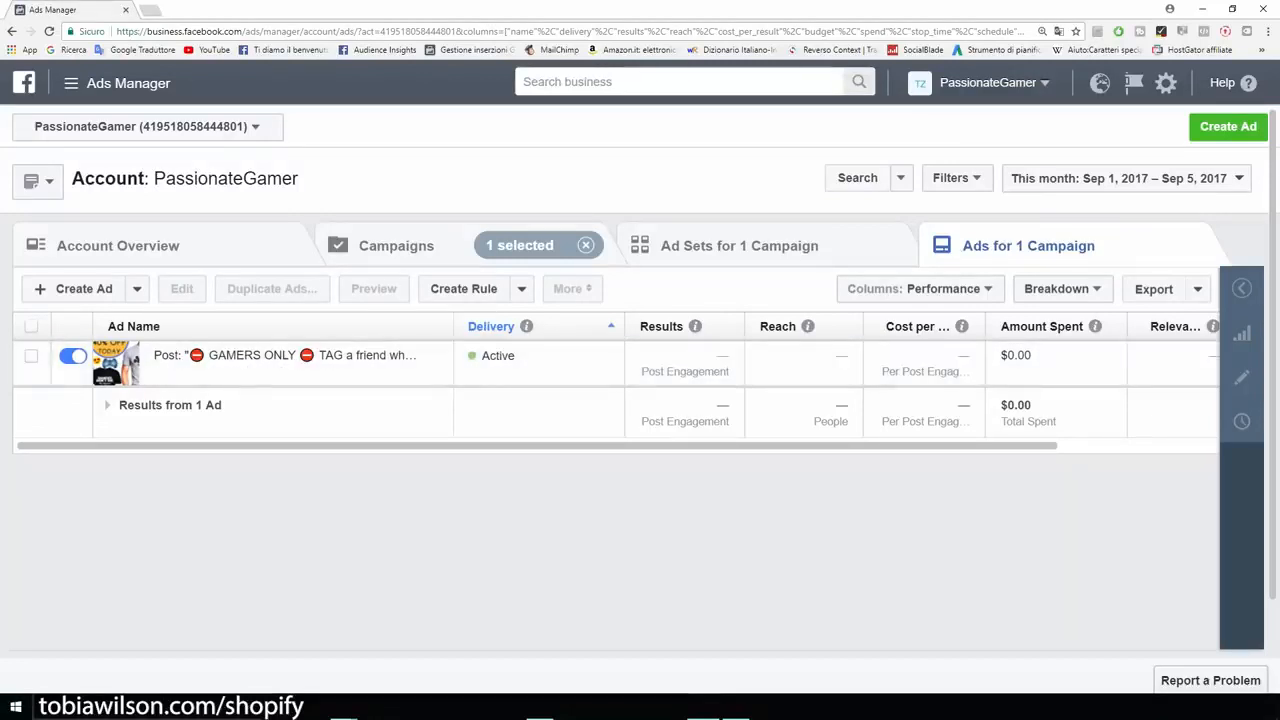
scroll(618, 380, "right", 3)
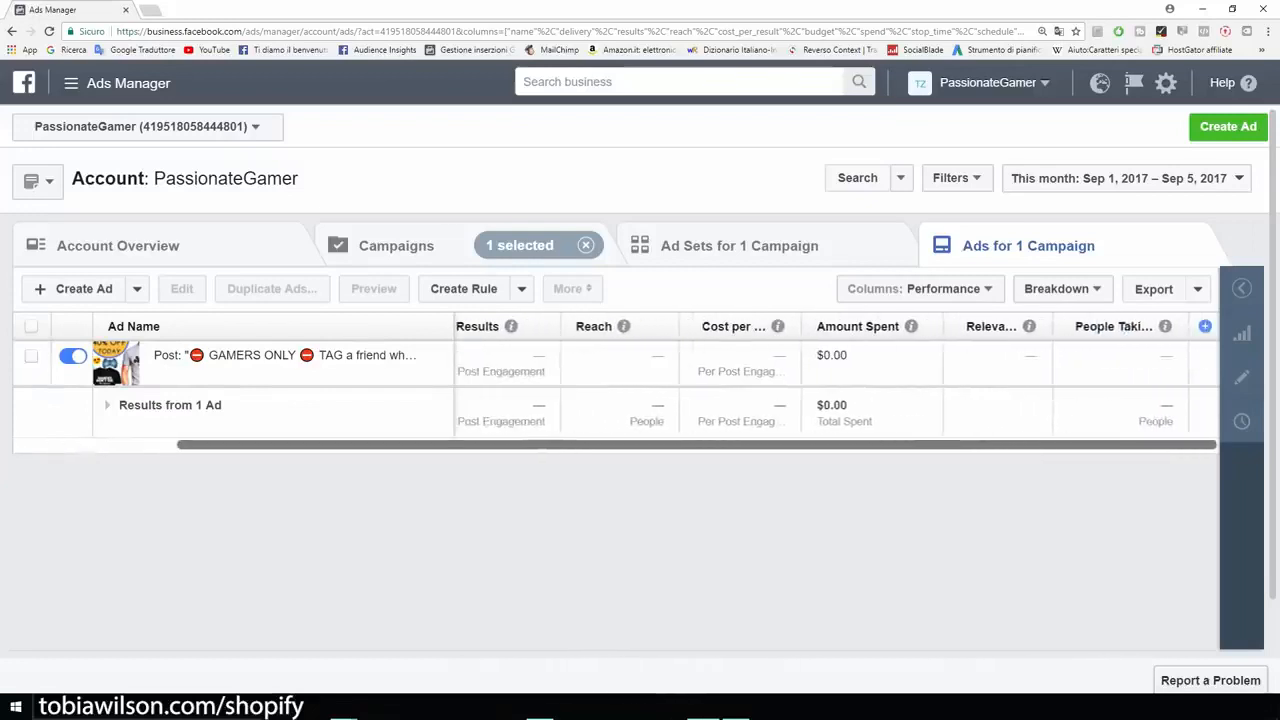
scroll(618, 380, "left", 3)
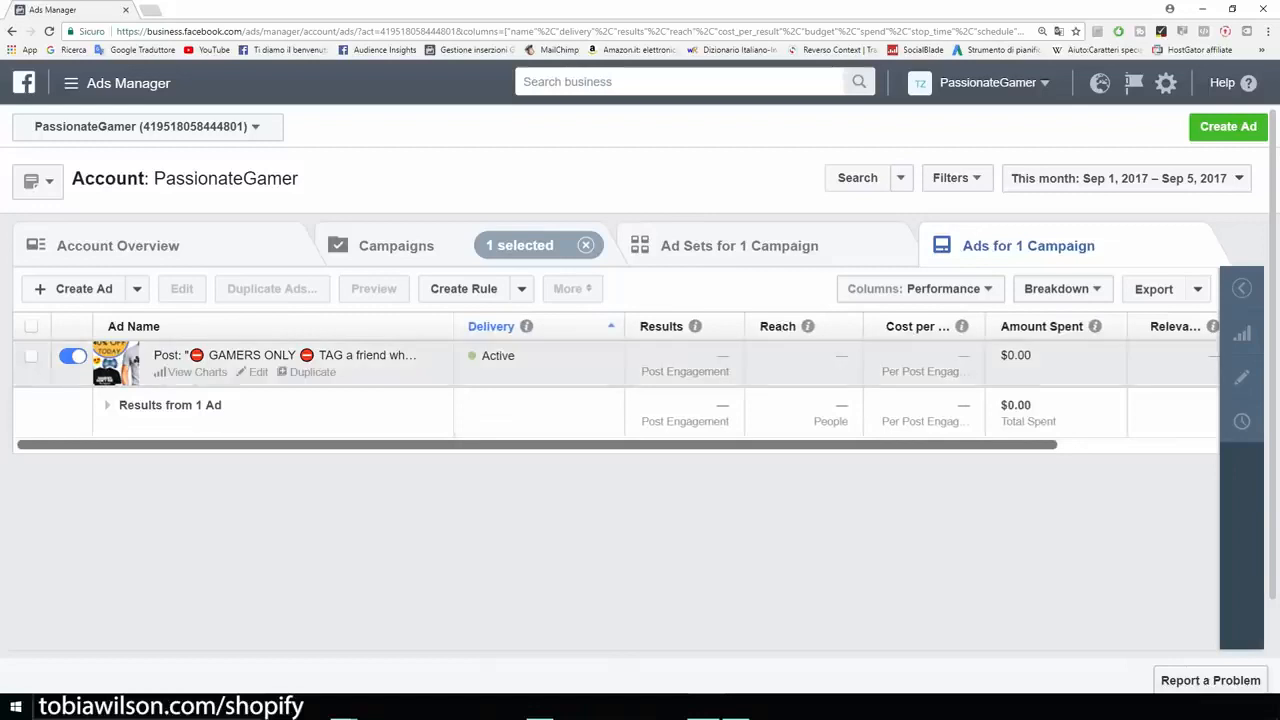
Step: Turn off the "GAMERS ONLY" post ad and begin creating a new ad
left_click(31, 356)
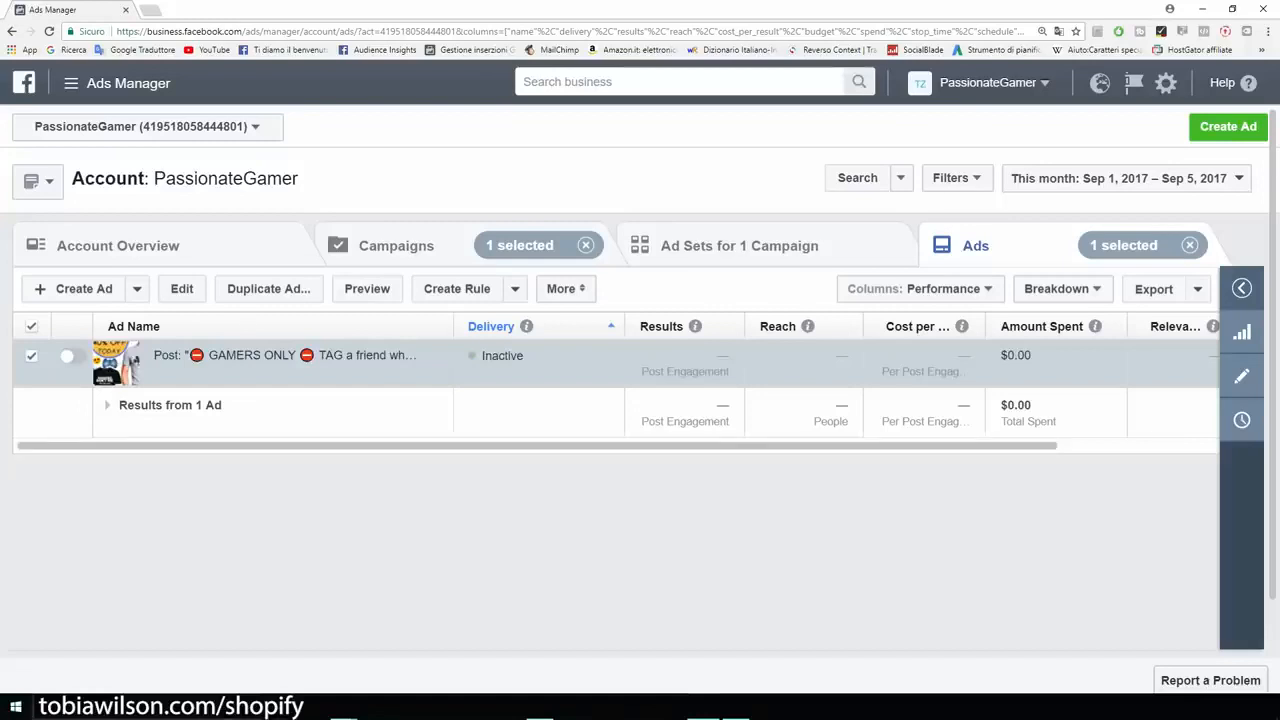
left_click(1228, 127)
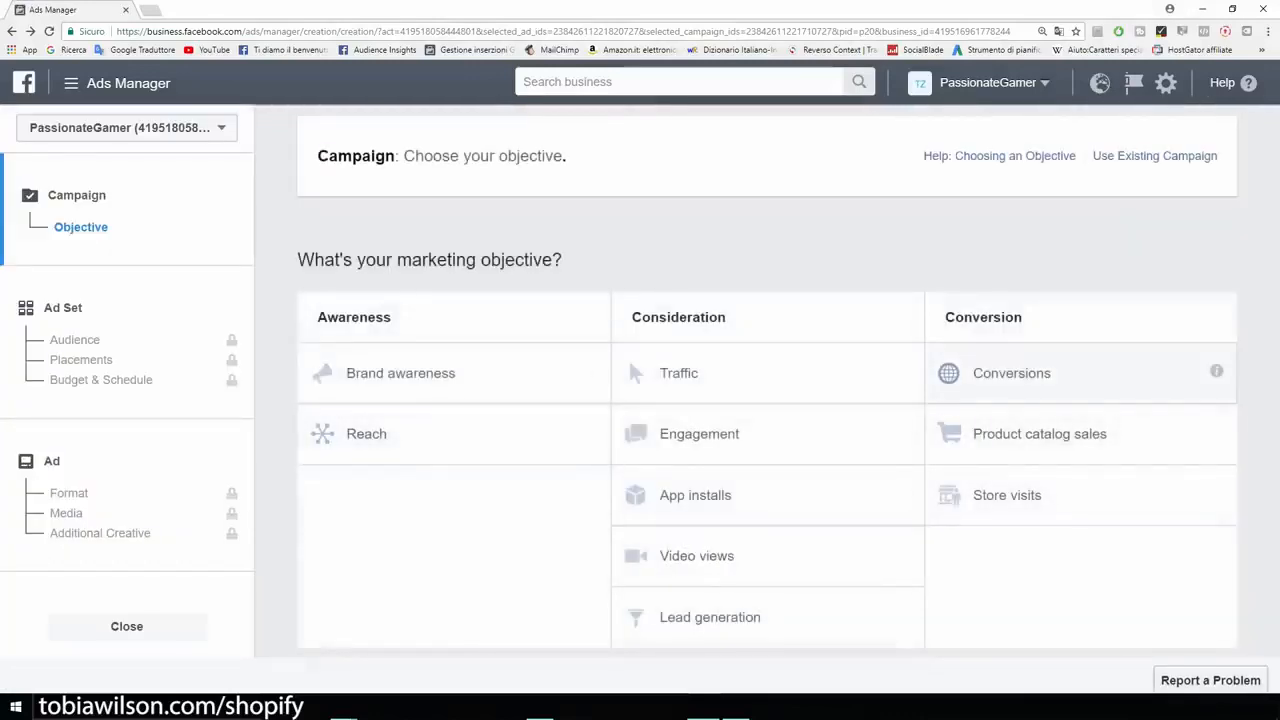
Step: Choose the Conversions marketing objective, name the campaign "Example" and continue to the ad set
left_click(1011, 373)
left_click_drag(802, 509, 704, 509)
type("Expl")
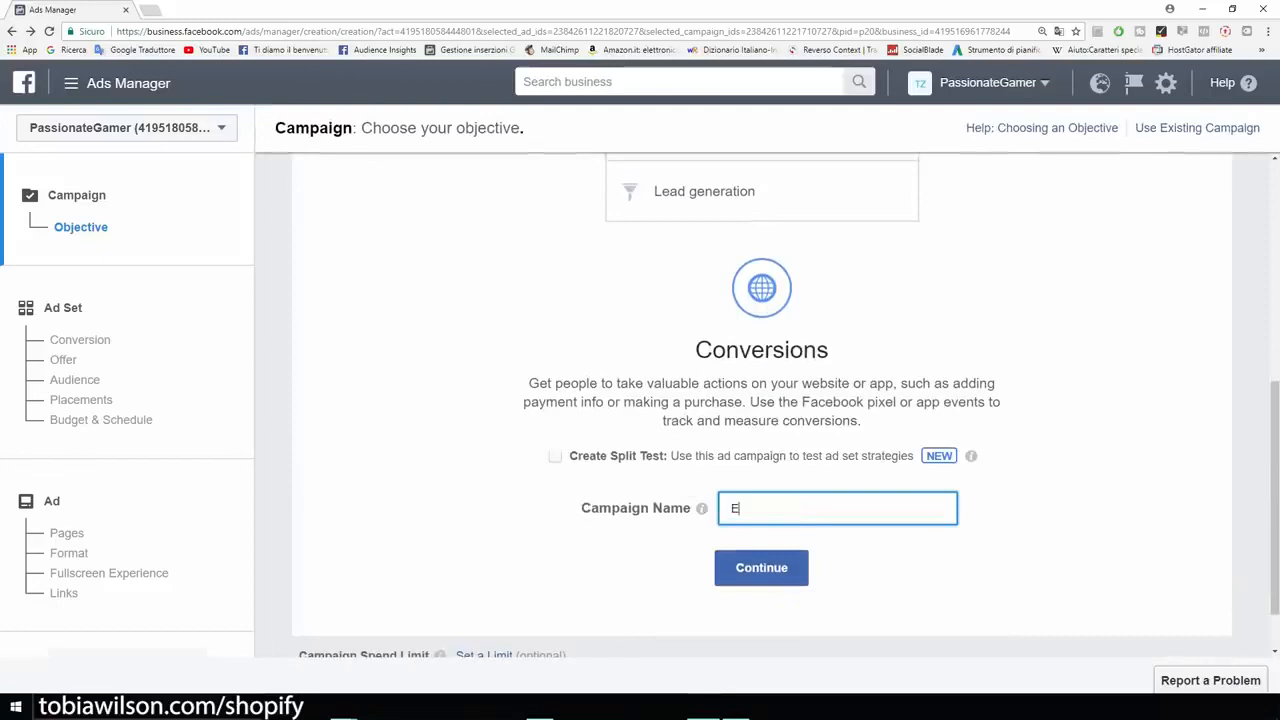
key("BackSpace")
key("BackSpace")
type("mple")
key("Return")
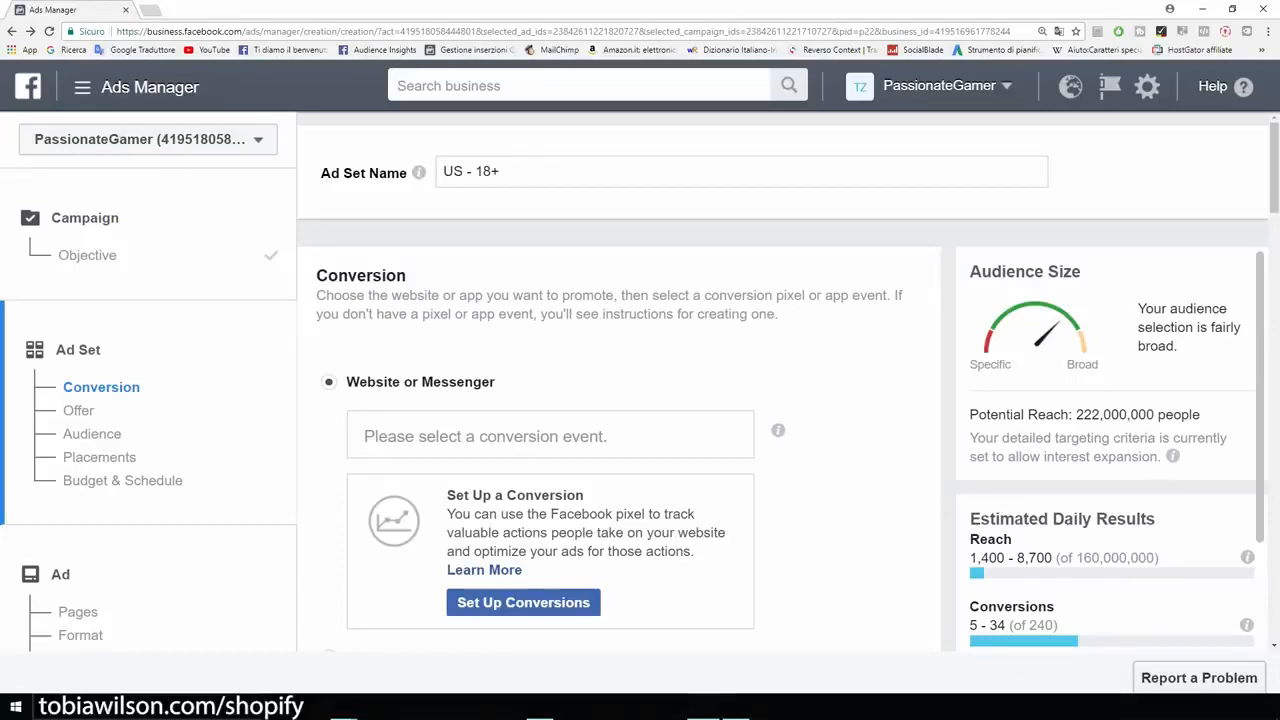
Step: Read through the pixel's available conversion events, from View Content and Add To Cart to Initiate Checkout and Purchase
left_click(550, 436)
scroll(550, 436, "down", 1)
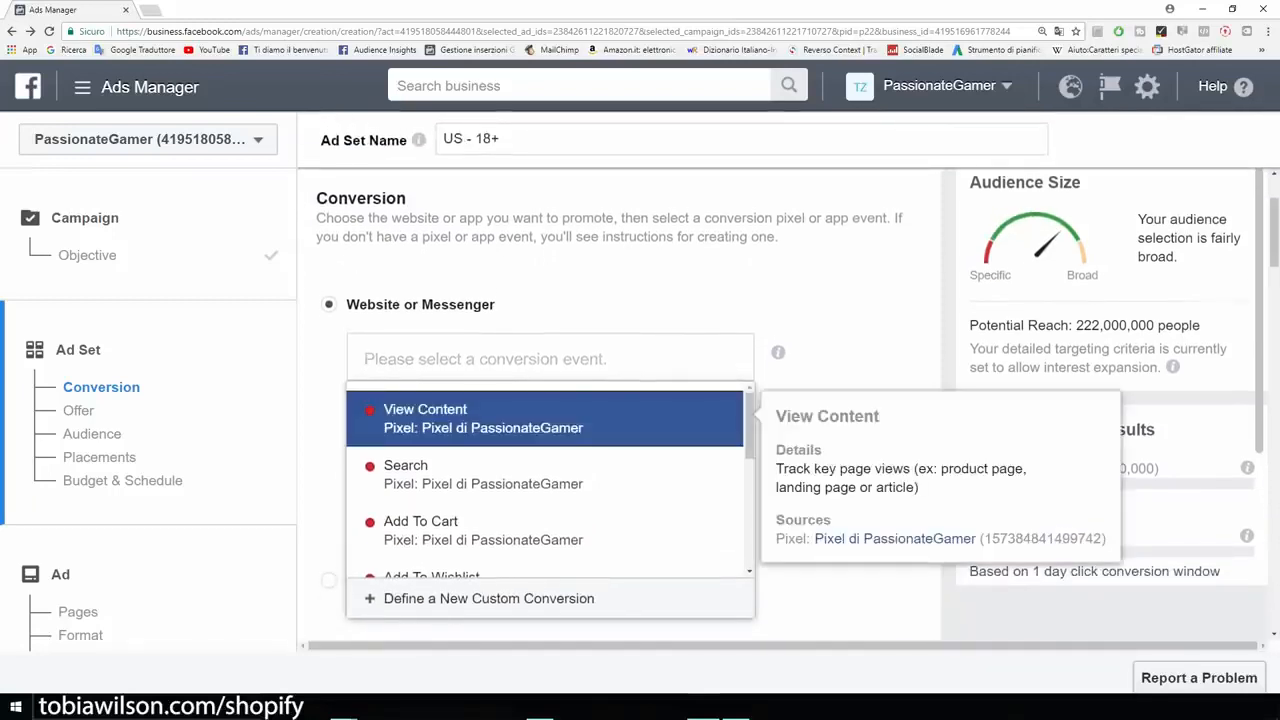
key("Down")
key("Down")
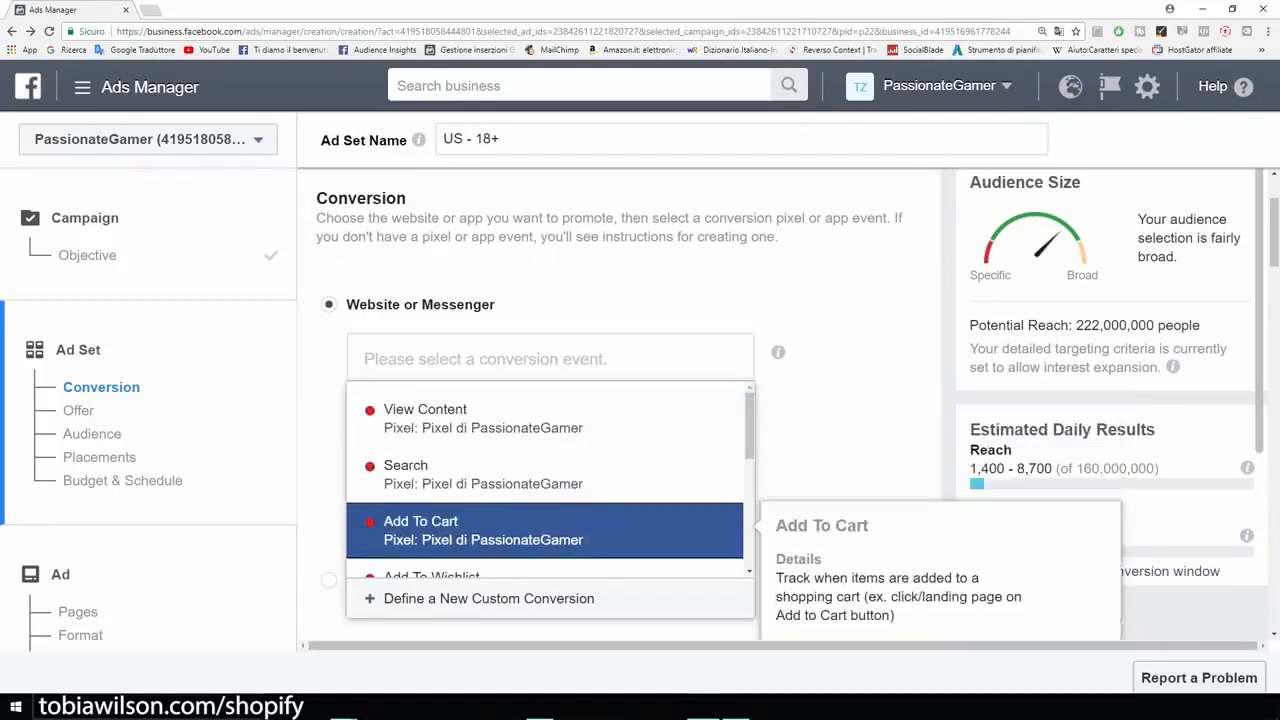
key("Down")
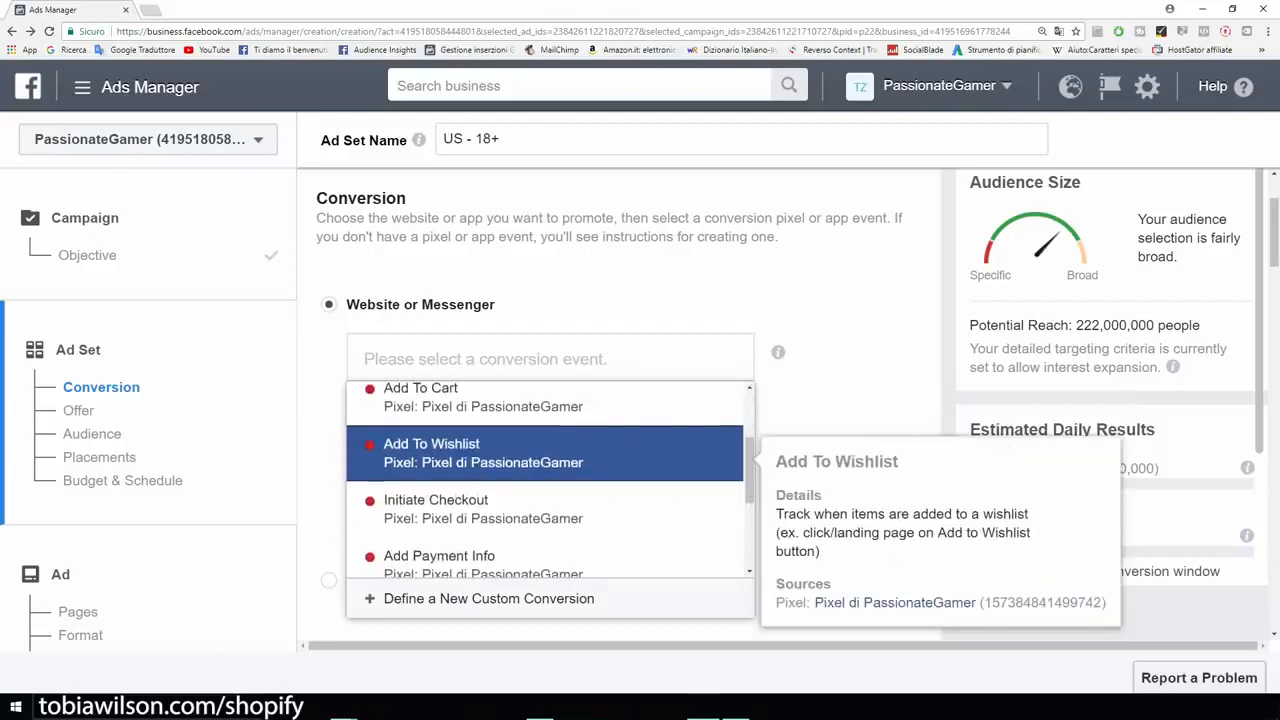
key("Down")
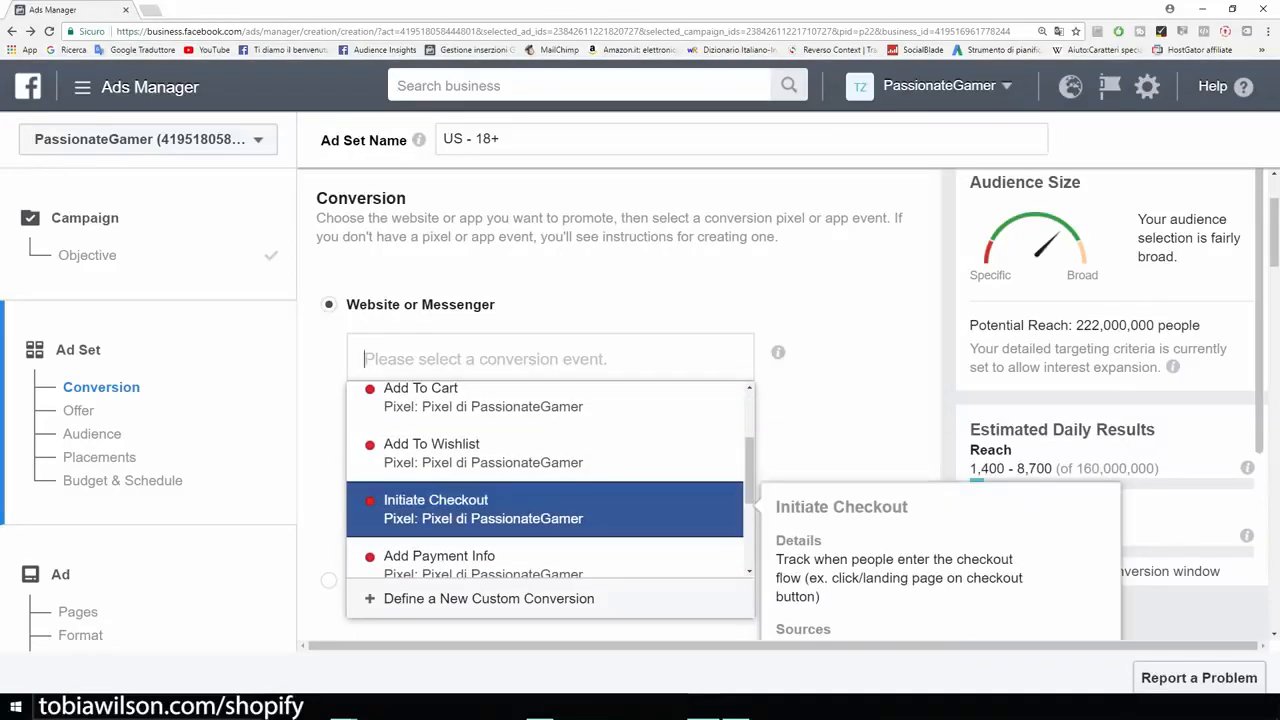
scroll(545, 500, "down", 1)
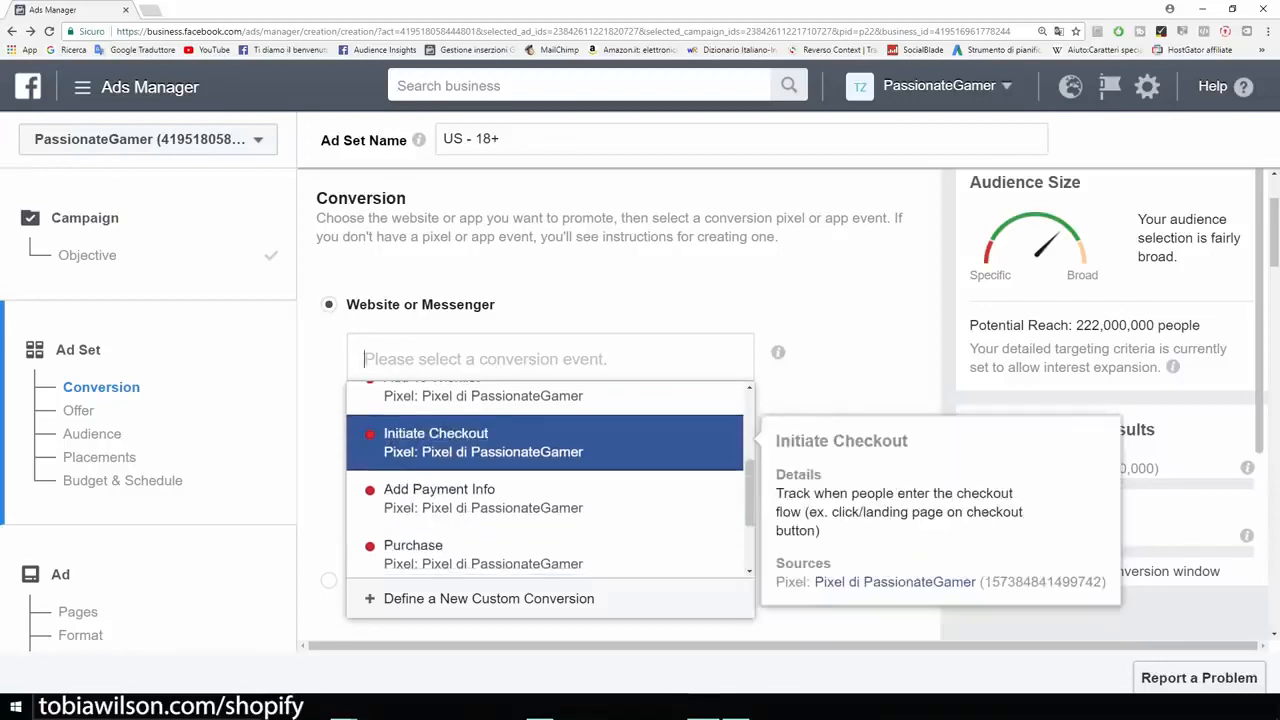
key("Down")
key("Down")
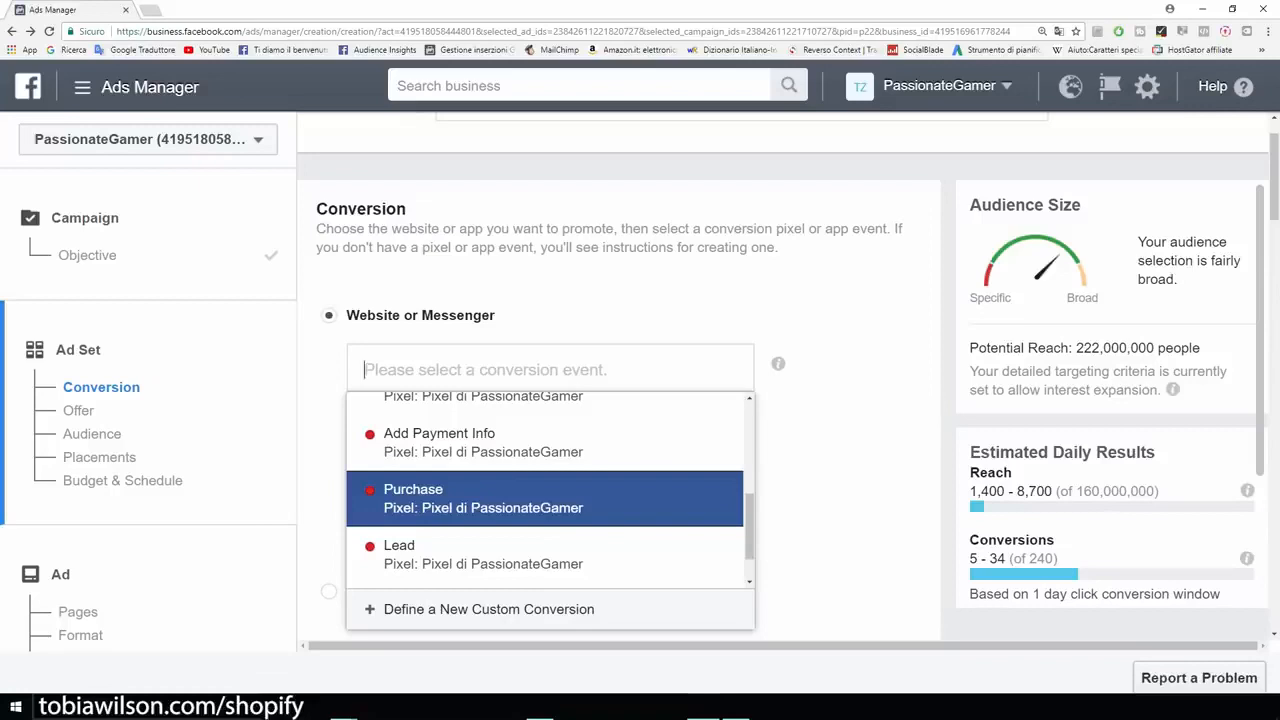
mouse_move(545, 499)
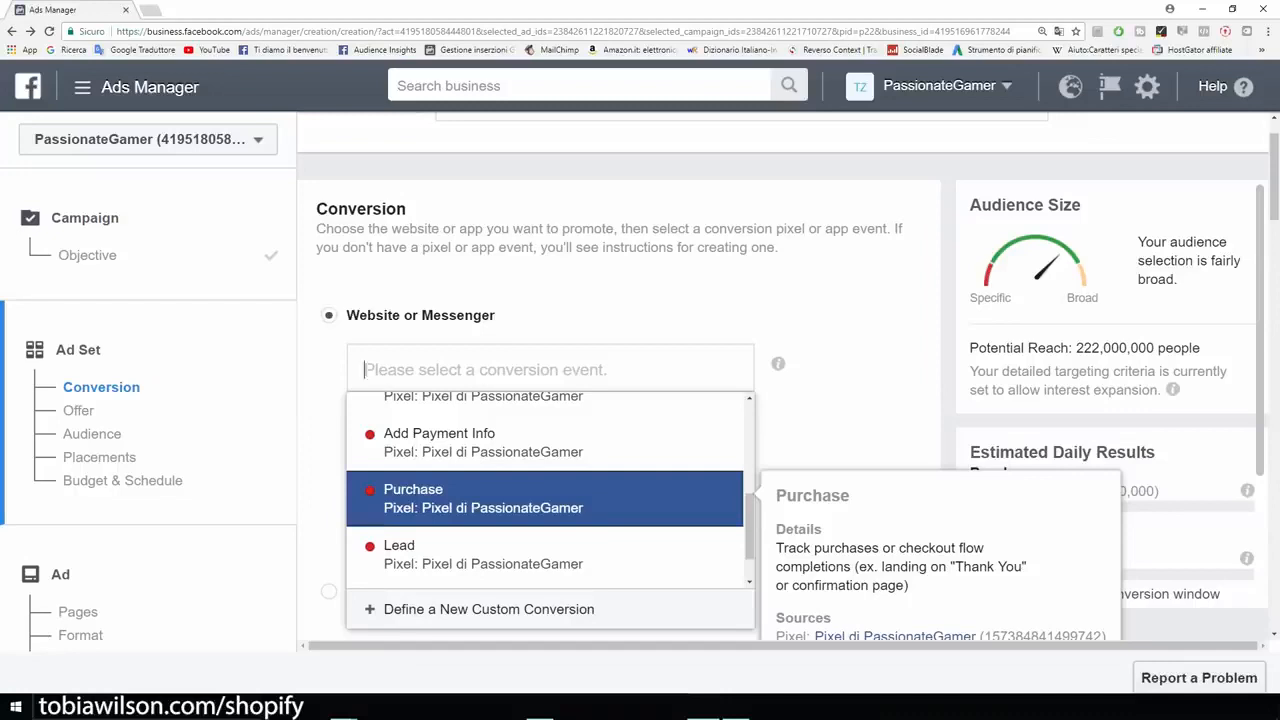
Step: Compare the View Content, Add To Cart and Purchase conversion events once more, going through their descriptions in order
key("Up")
key("Up")
key("Up")
key("Up")
key("Up")
key("Up")
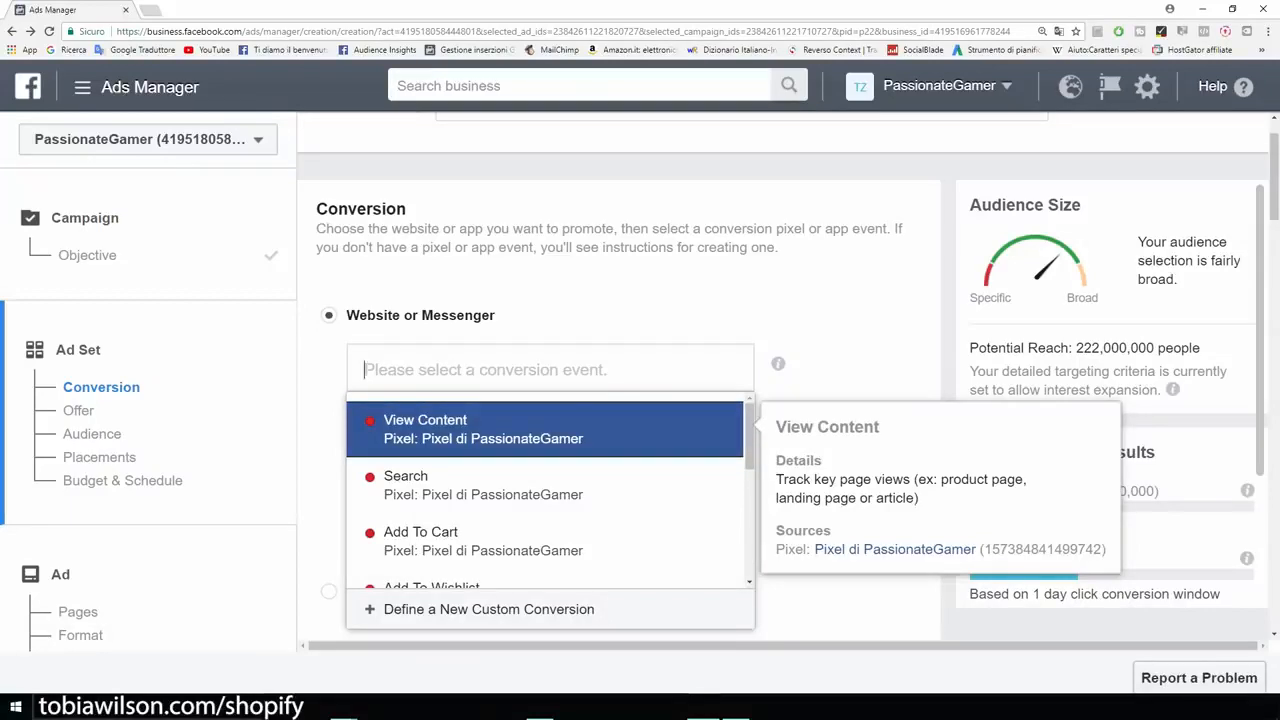
key("Down")
key("Down")
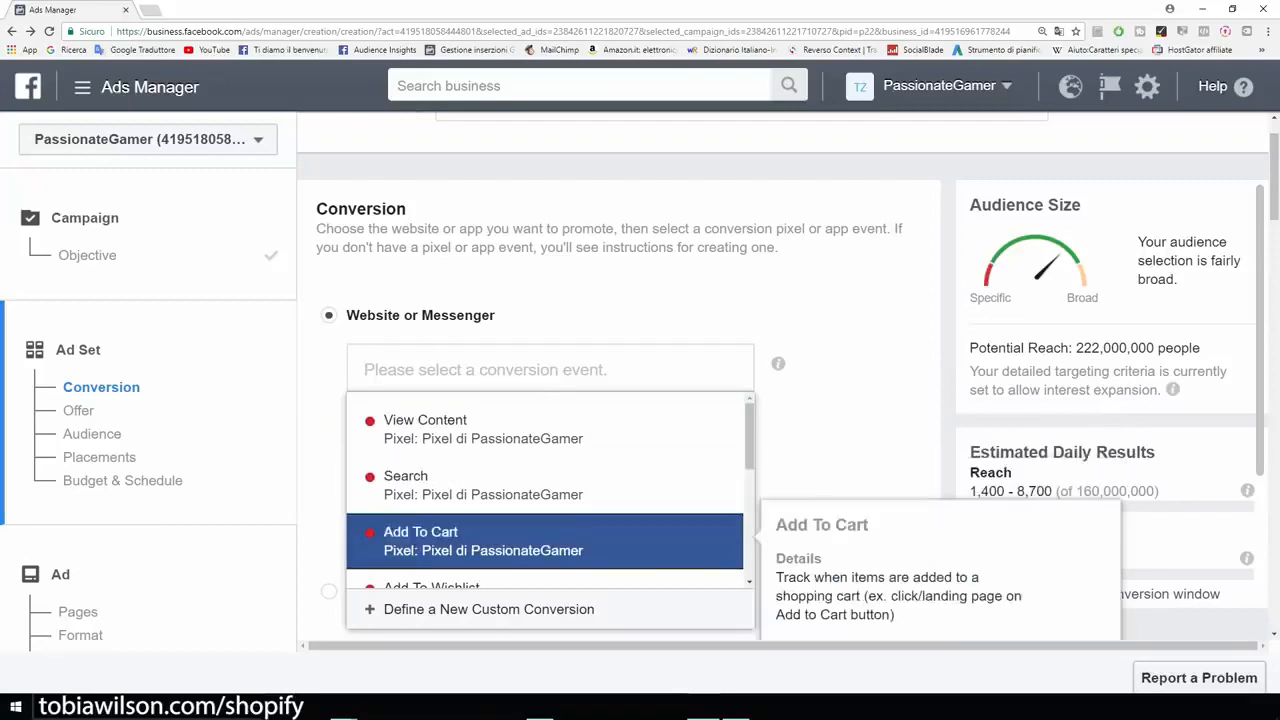
key("Down")
key("Up")
key("Down")
key("Up")
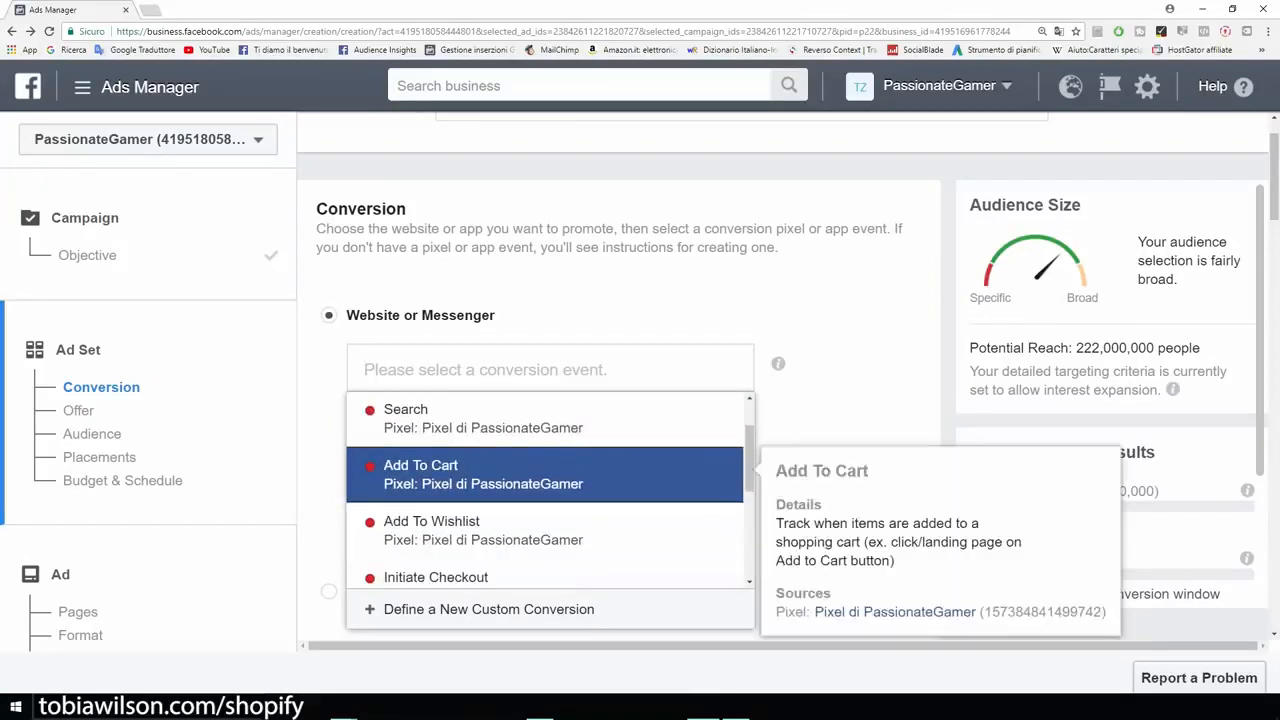
key("Down")
key("Down")
key("Down")
key("Down")
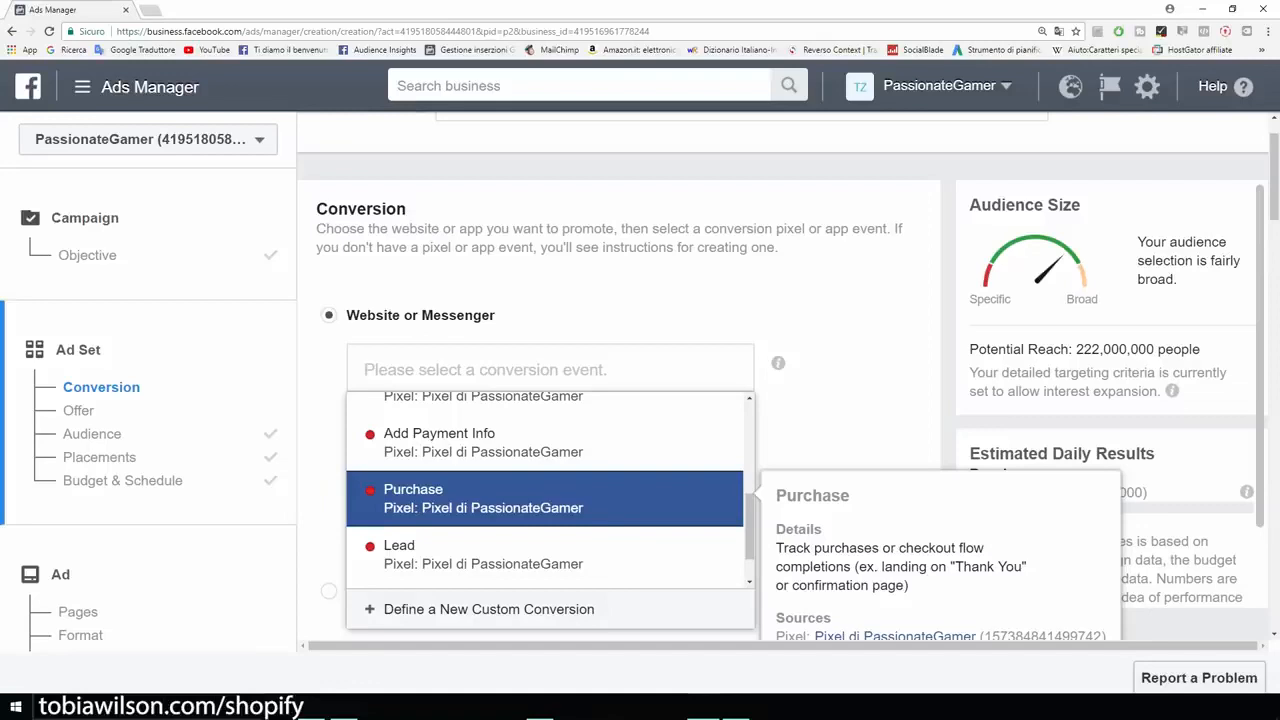
Step: Select View Content from the PassionateGamer pixel as the ad set's conversion event
scroll(545, 490, "up", 3)
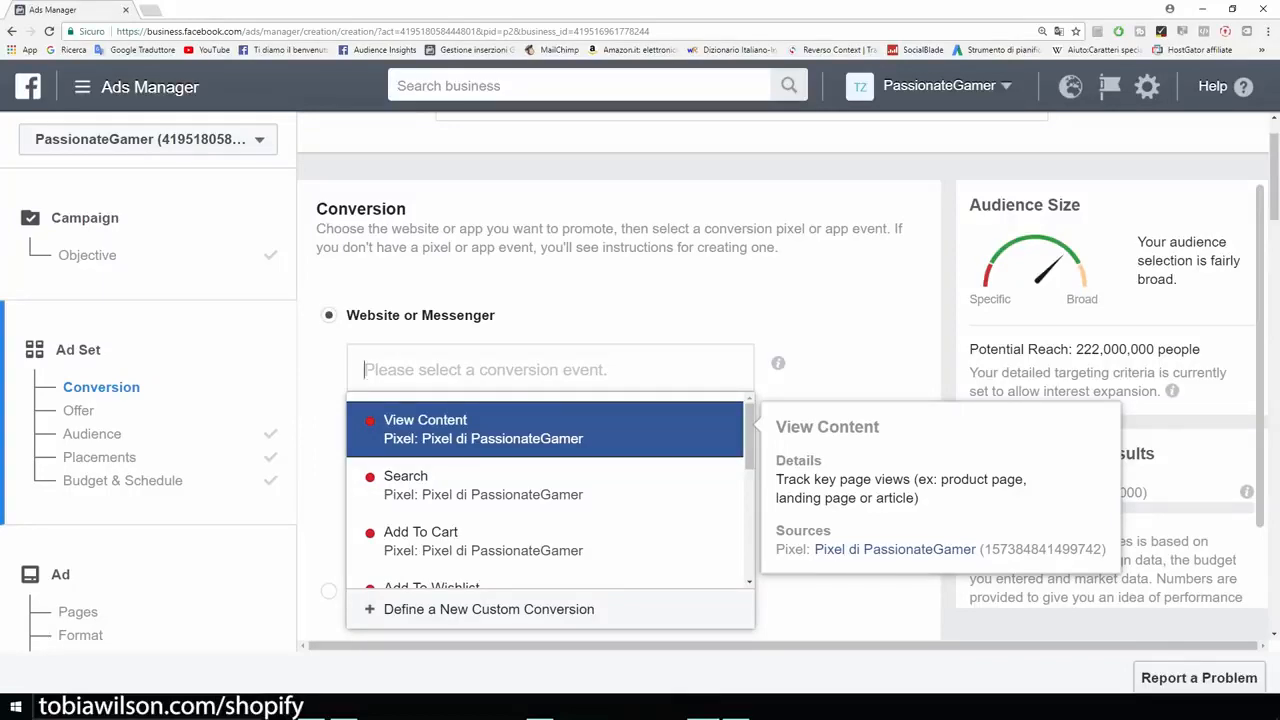
key("Return")
scroll(620, 400, "down", 6)
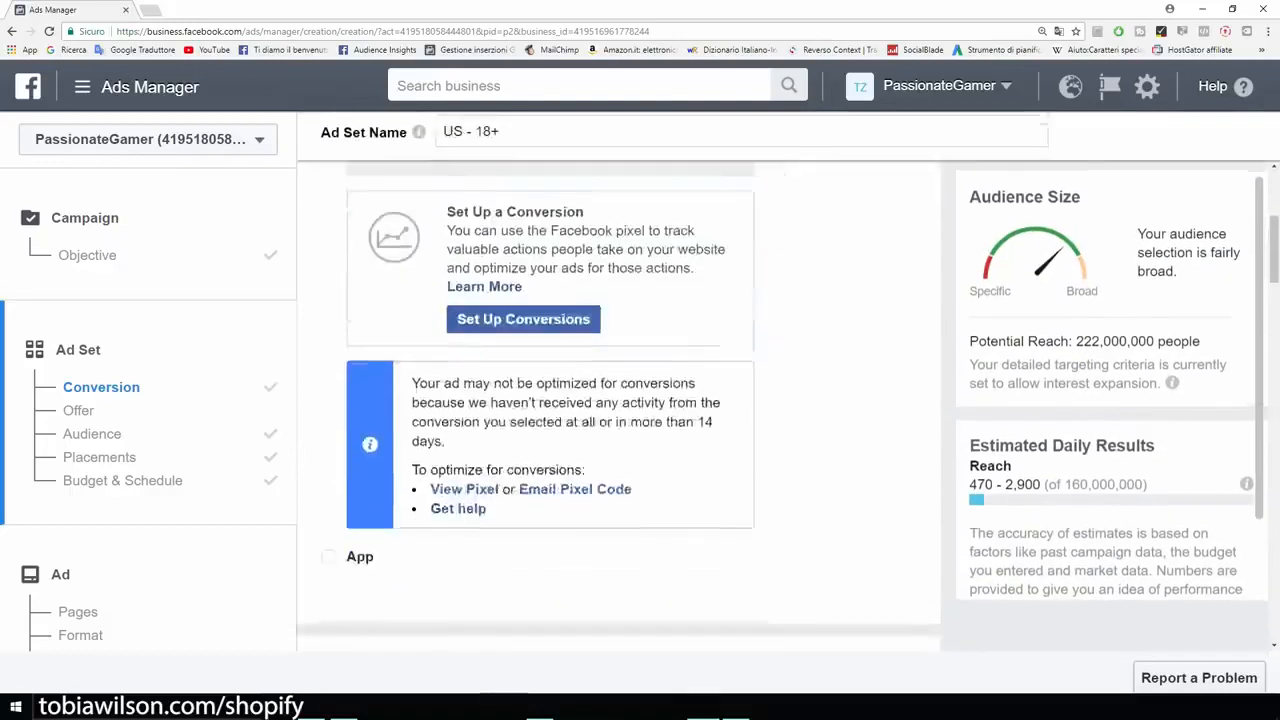
Step: Apply the saved audience "Example" to the ad set
scroll(500, 420, "down", 2)
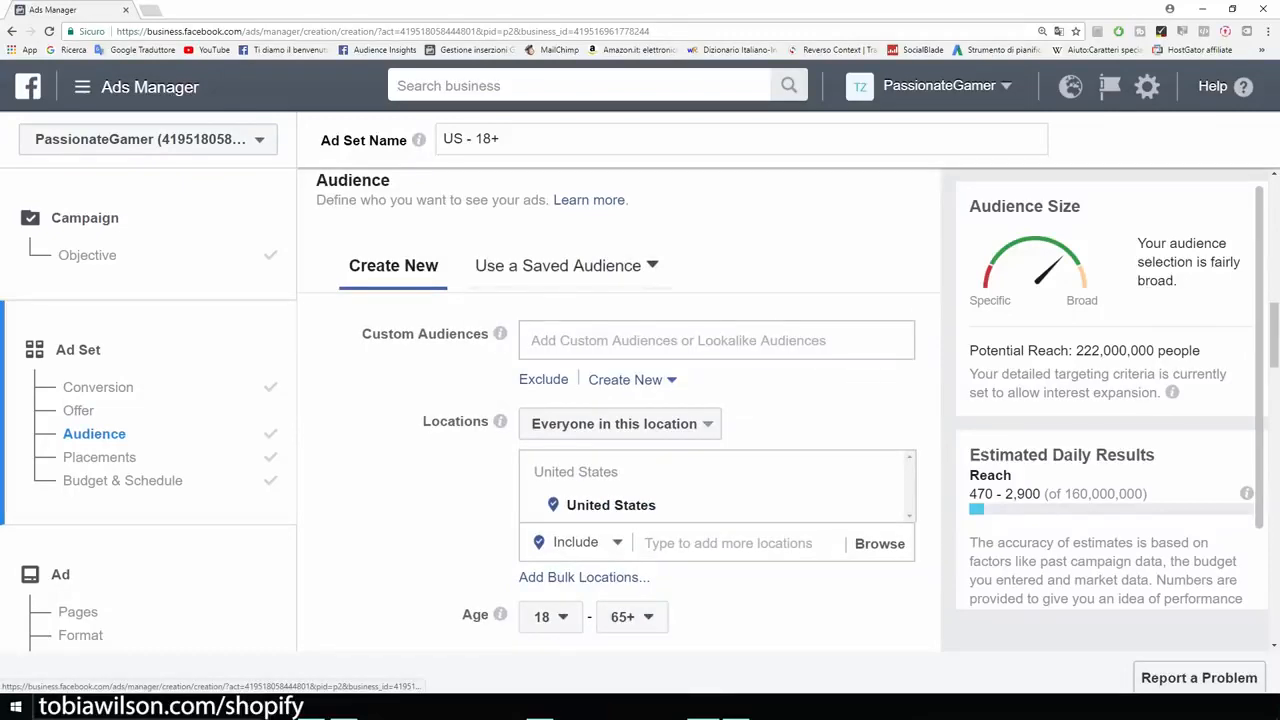
left_click(558, 265)
mouse_move(665, 408)
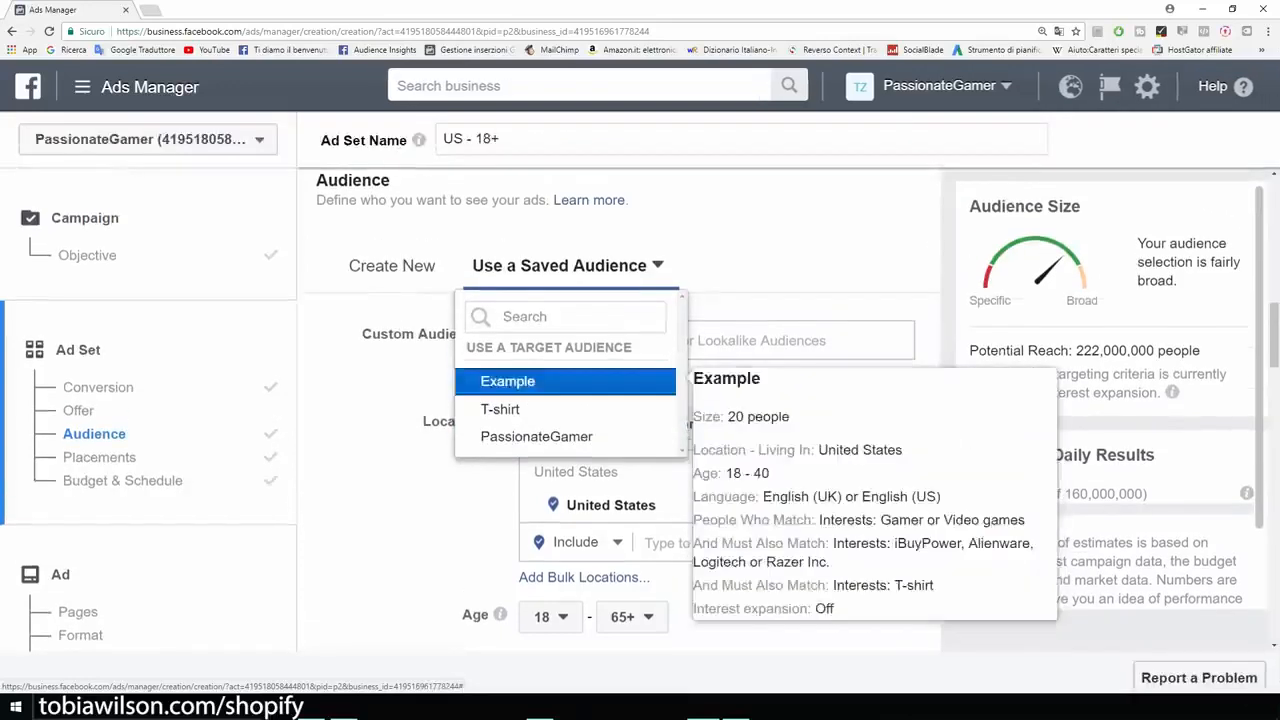
left_click(540, 382)
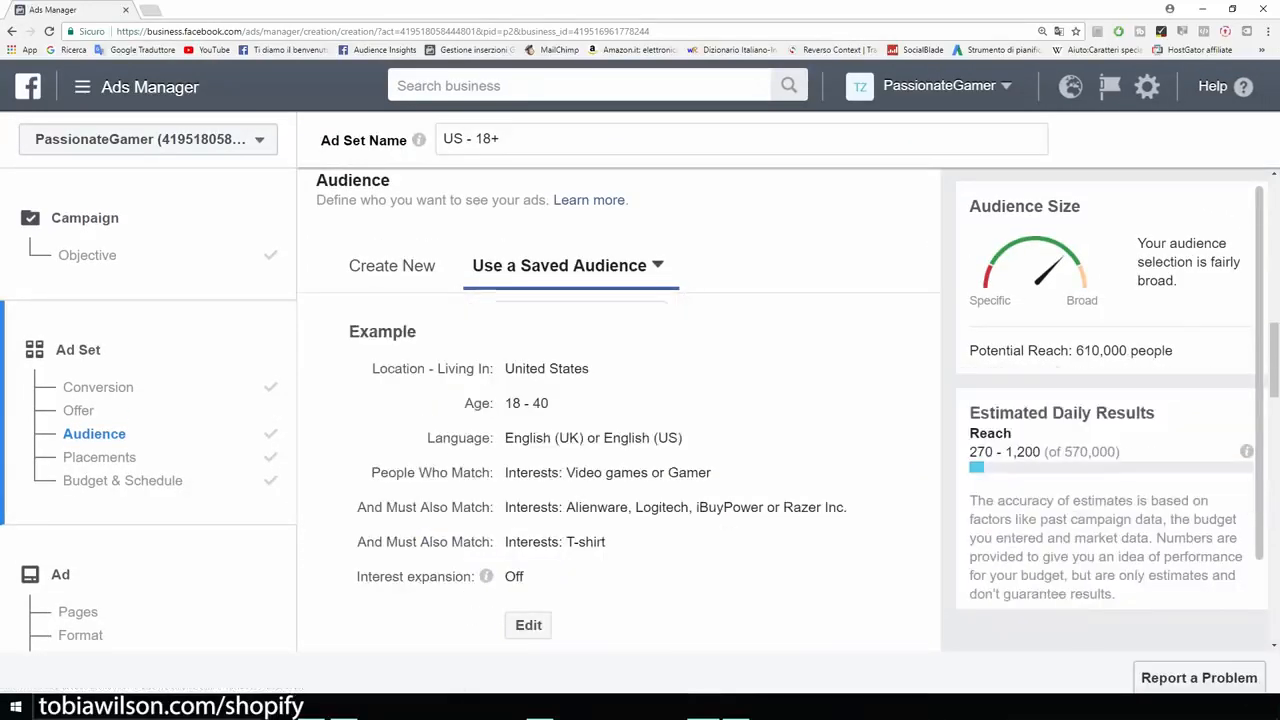
Step: Edit the placements to exclude Messenger, Audience Network and Instagram, leaving only Facebook, and check the potential reach
scroll(620, 410, "down", 2)
scroll(620, 410, "down", 5)
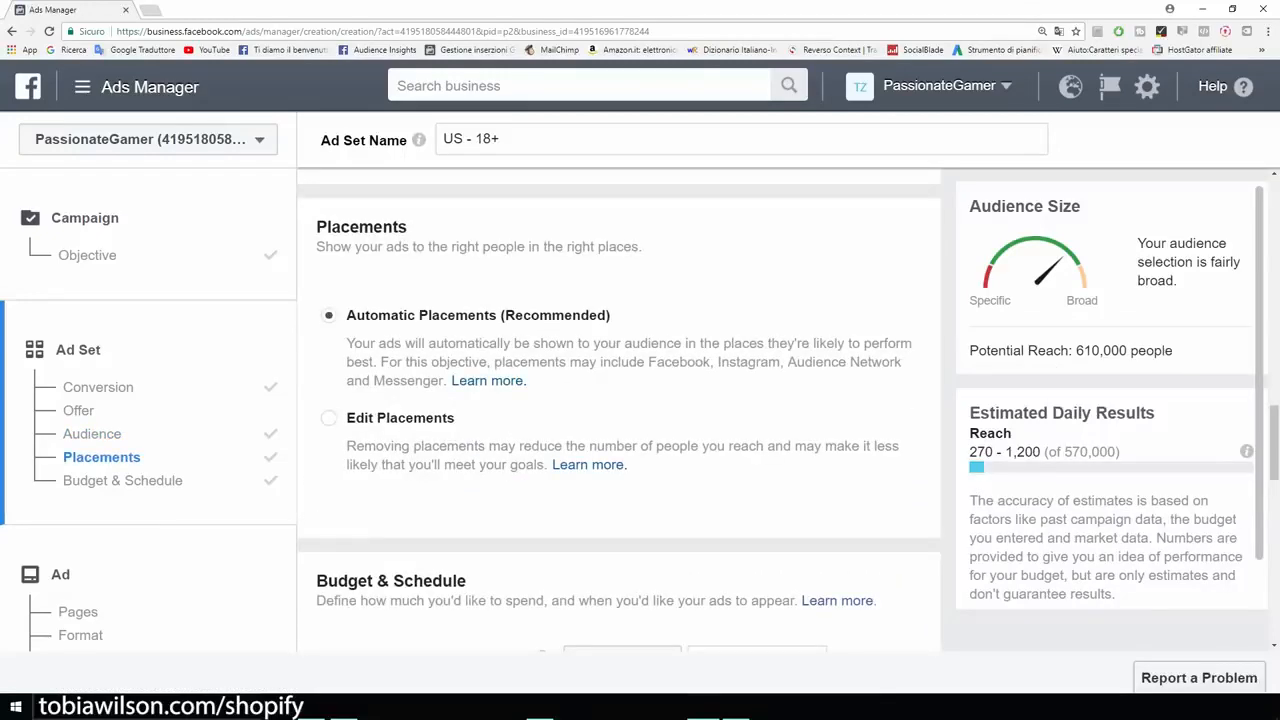
left_click(329, 418)
scroll(620, 410, "down", 3)
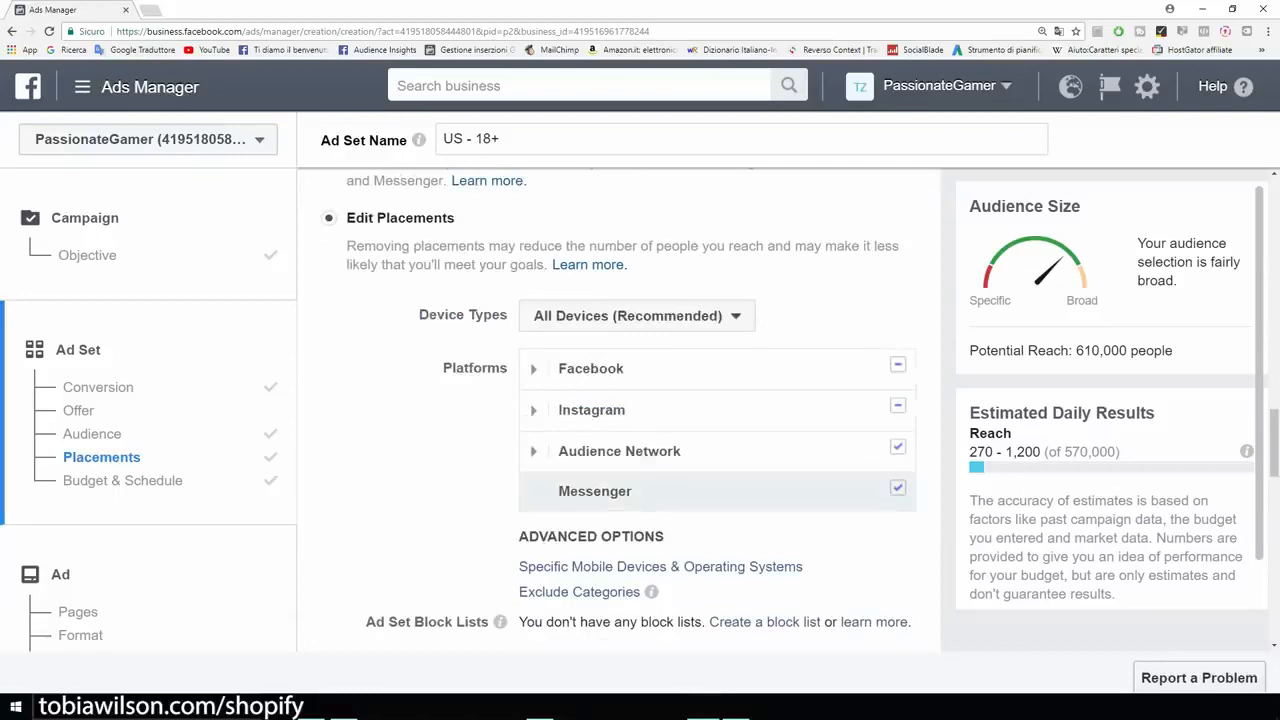
left_click(897, 488)
left_click(897, 447)
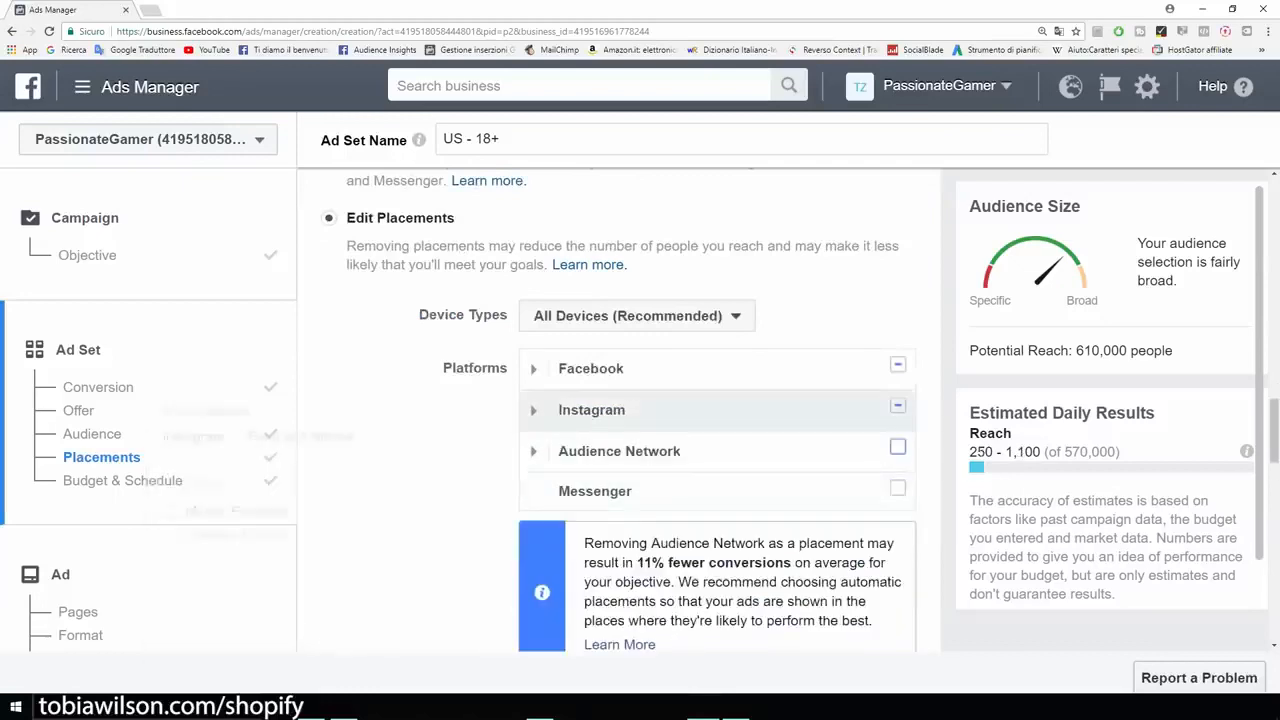
left_click(897, 405)
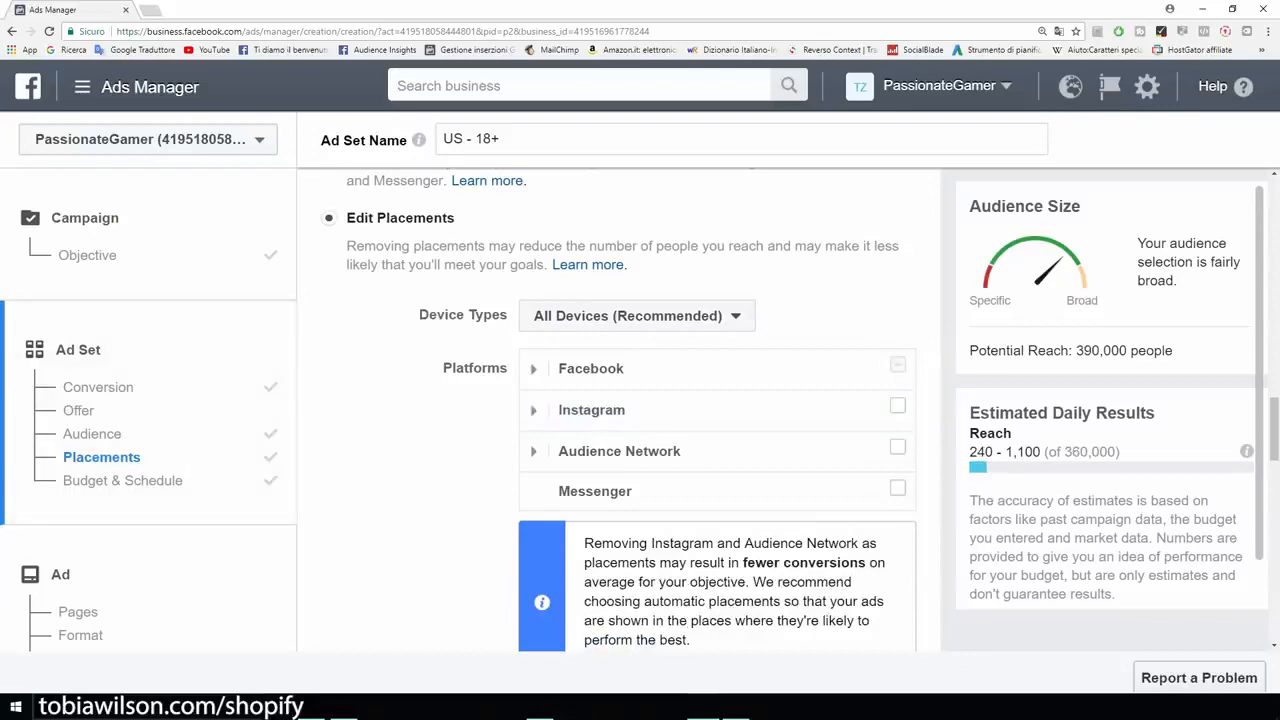
left_click_drag(1073, 350, 1173, 350)
Step: Check the ad set's daily budget and set the conversion window to 1 day click
scroll(618, 450, "down", 3)
scroll(541, 320, "down", 4)
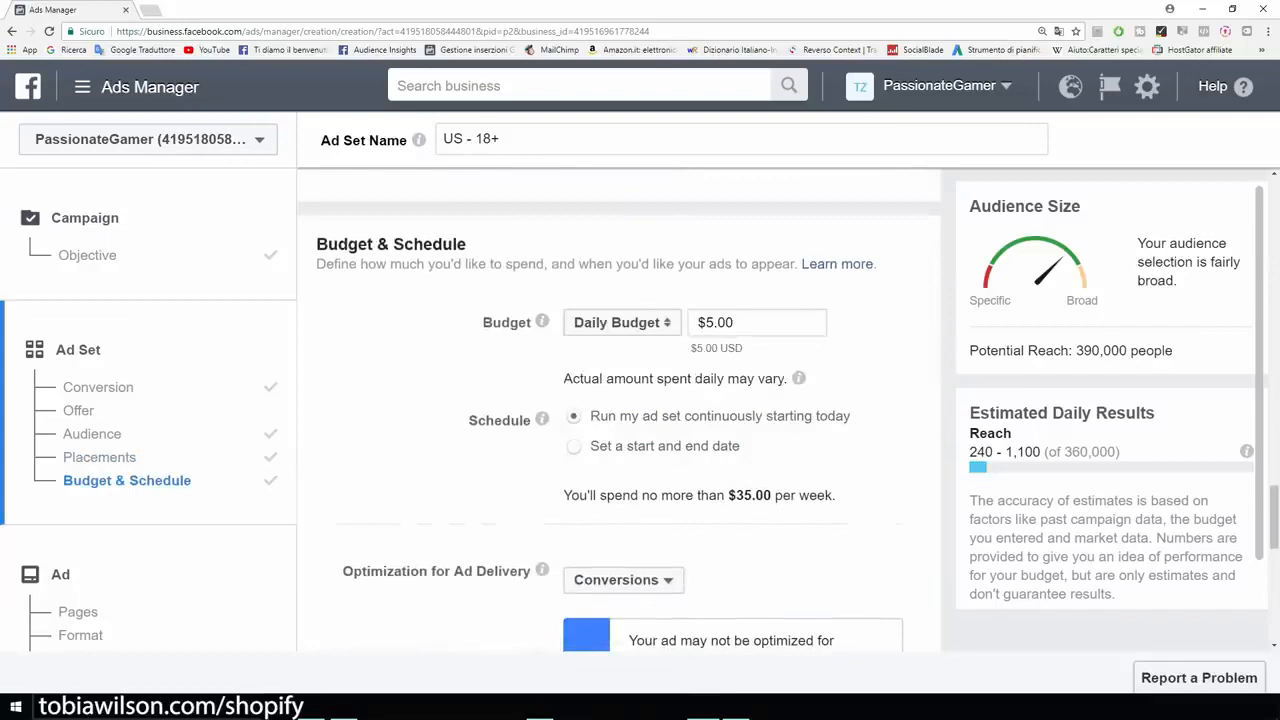
left_click_drag(736, 322, 704, 322)
scroll(620, 410, "down", 3)
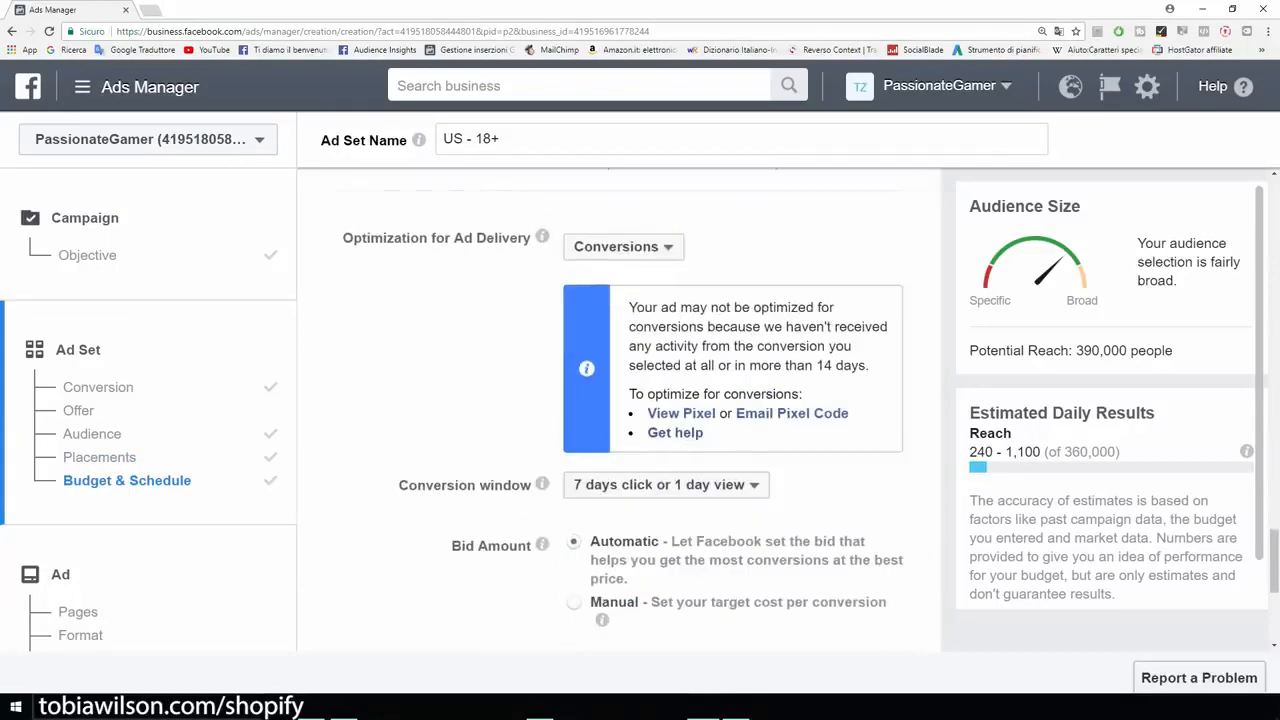
scroll(620, 410, "down", 2)
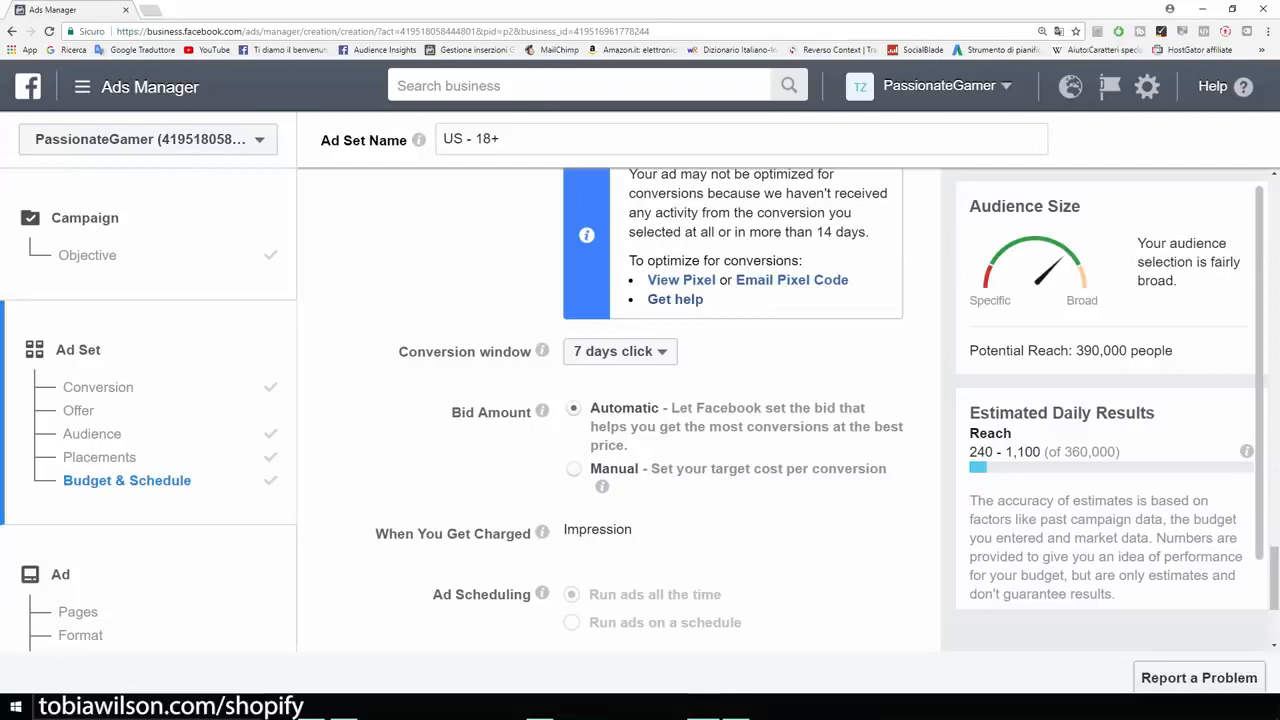
left_click(620, 351)
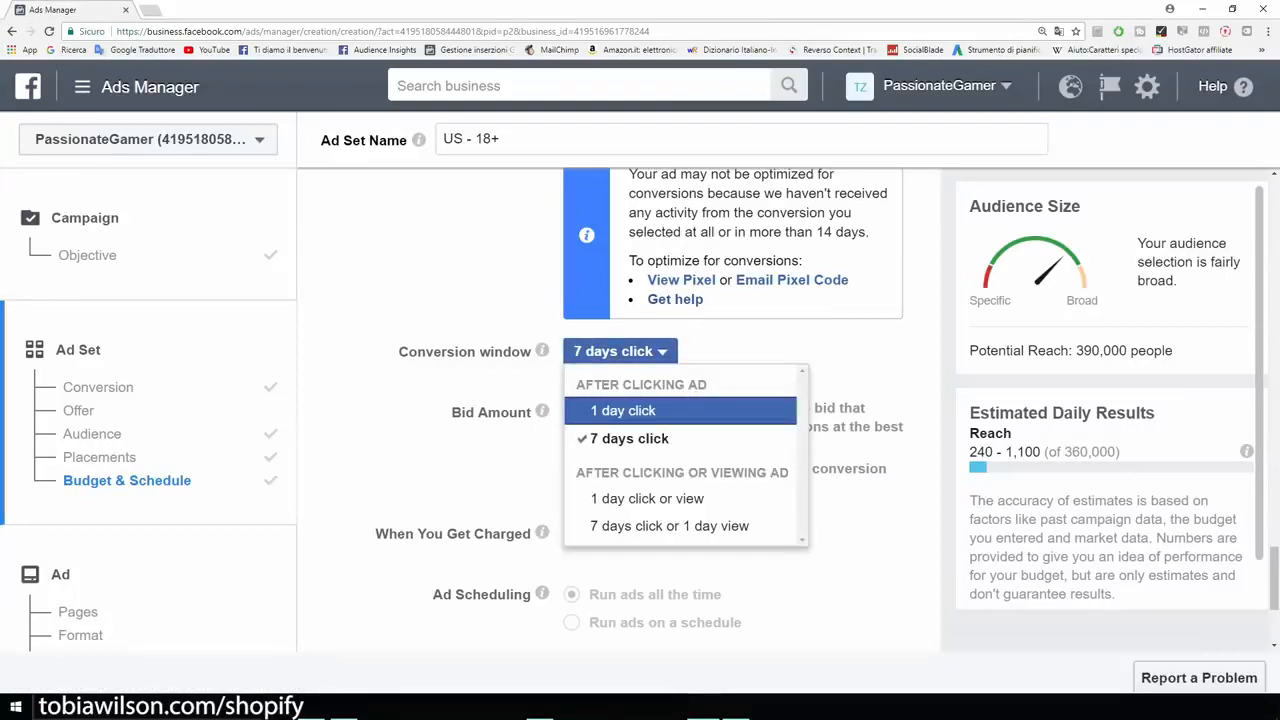
left_click(623, 410)
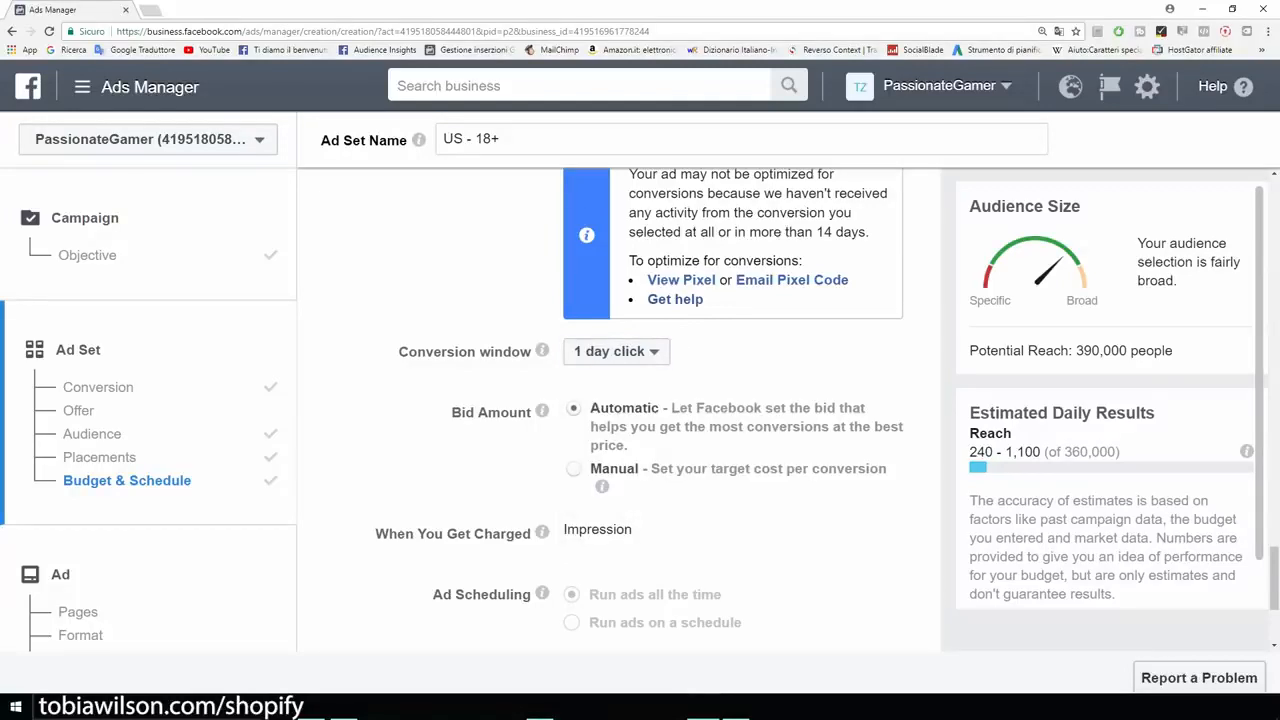
left_click(616, 351)
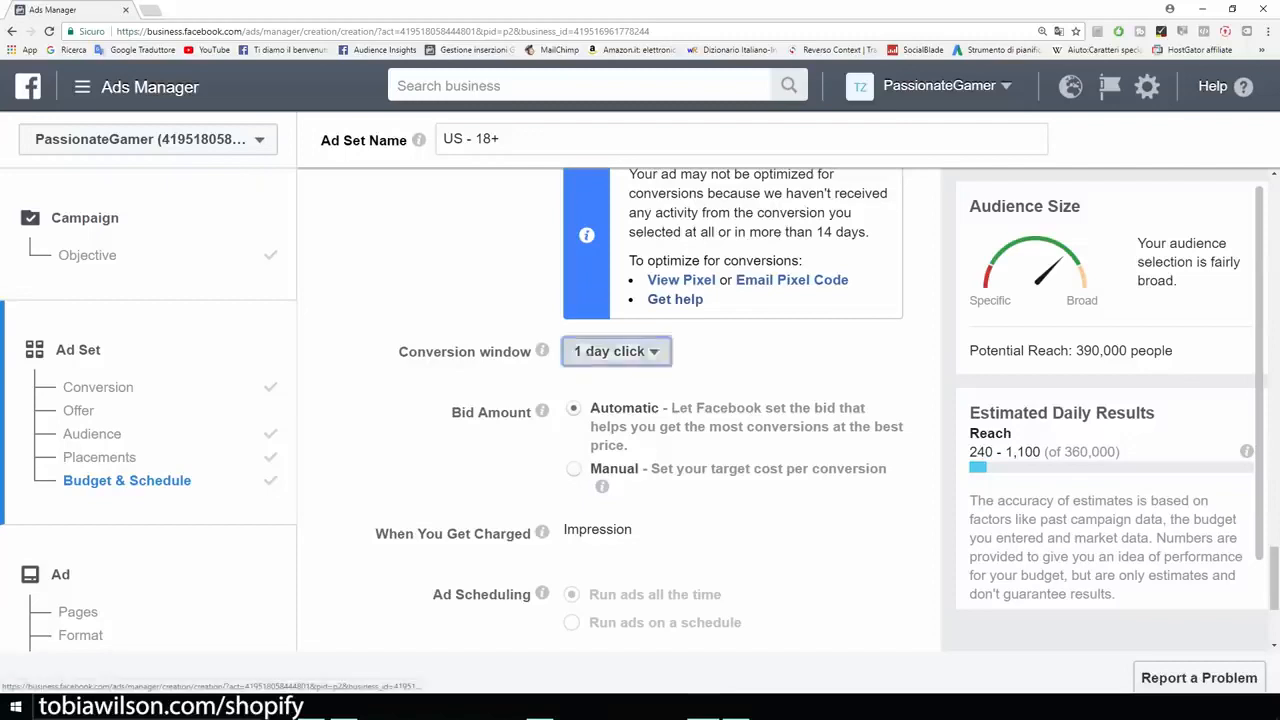
left_click(616, 351)
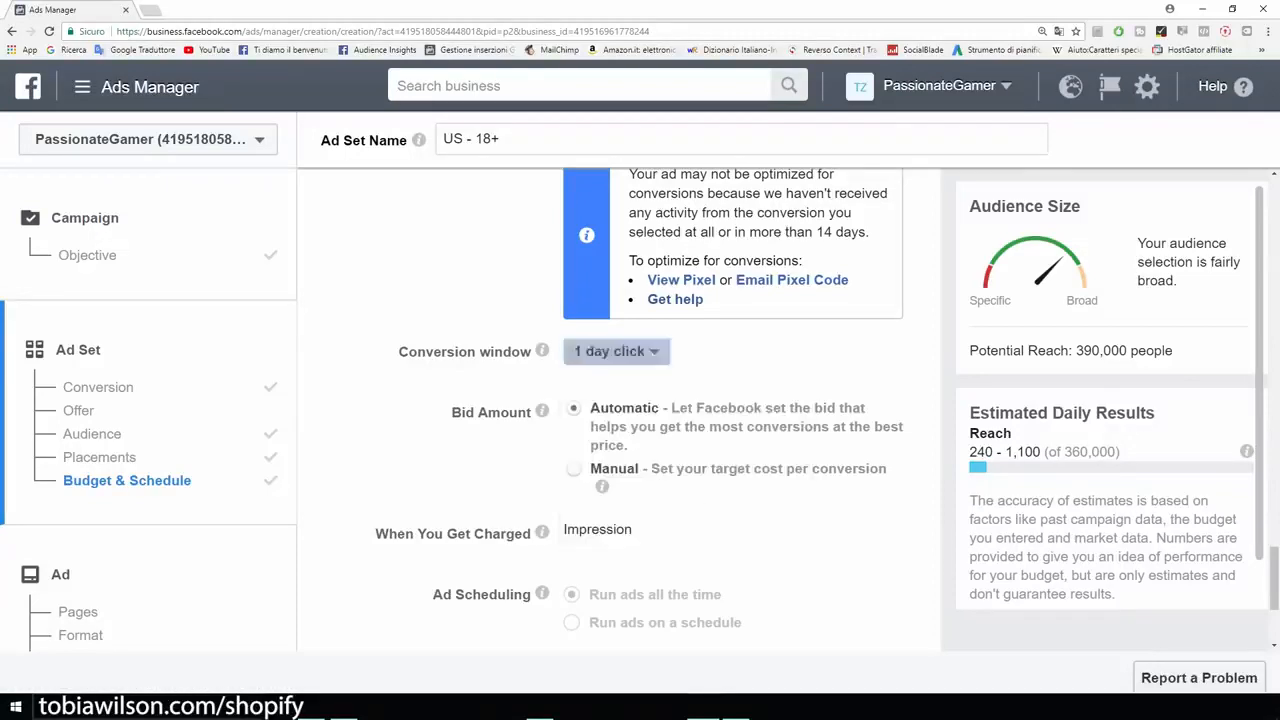
Step: Review the bid, ad scheduling and delivery type settings and continue to the ad creation page
scroll(620, 410, "down", 1)
scroll(620, 410, "down", 1)
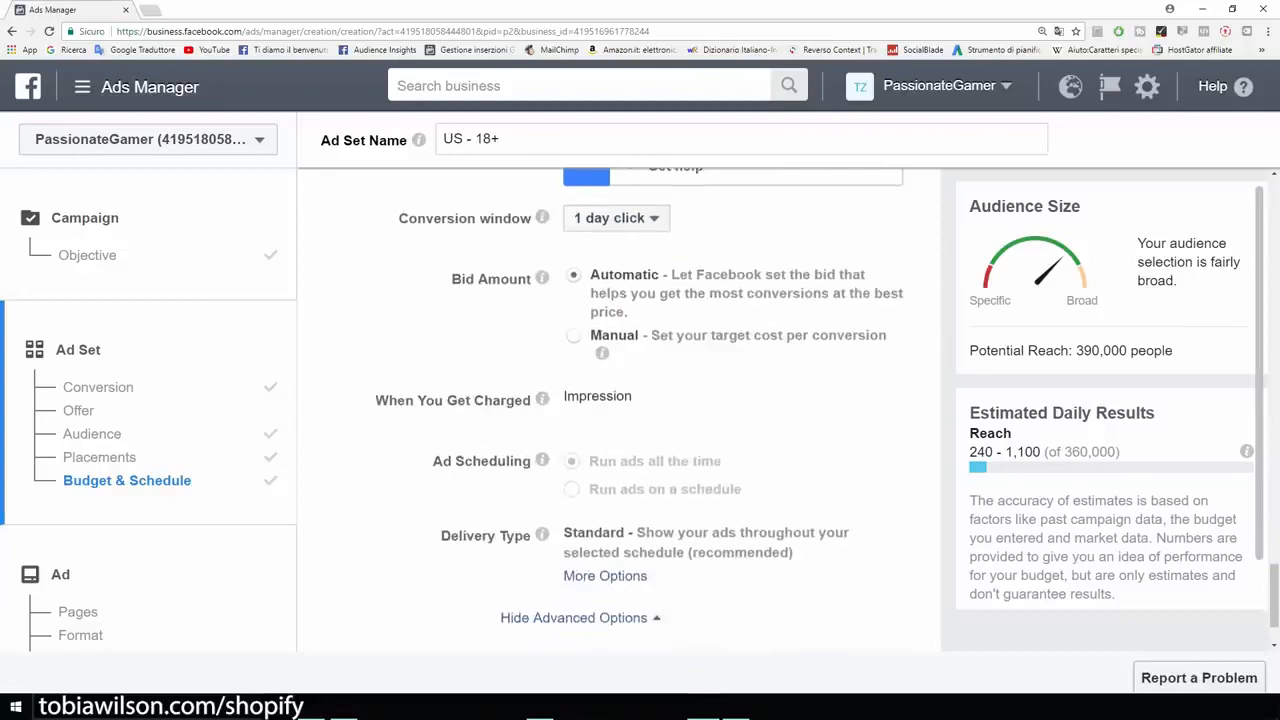
scroll(620, 410, "down", 1)
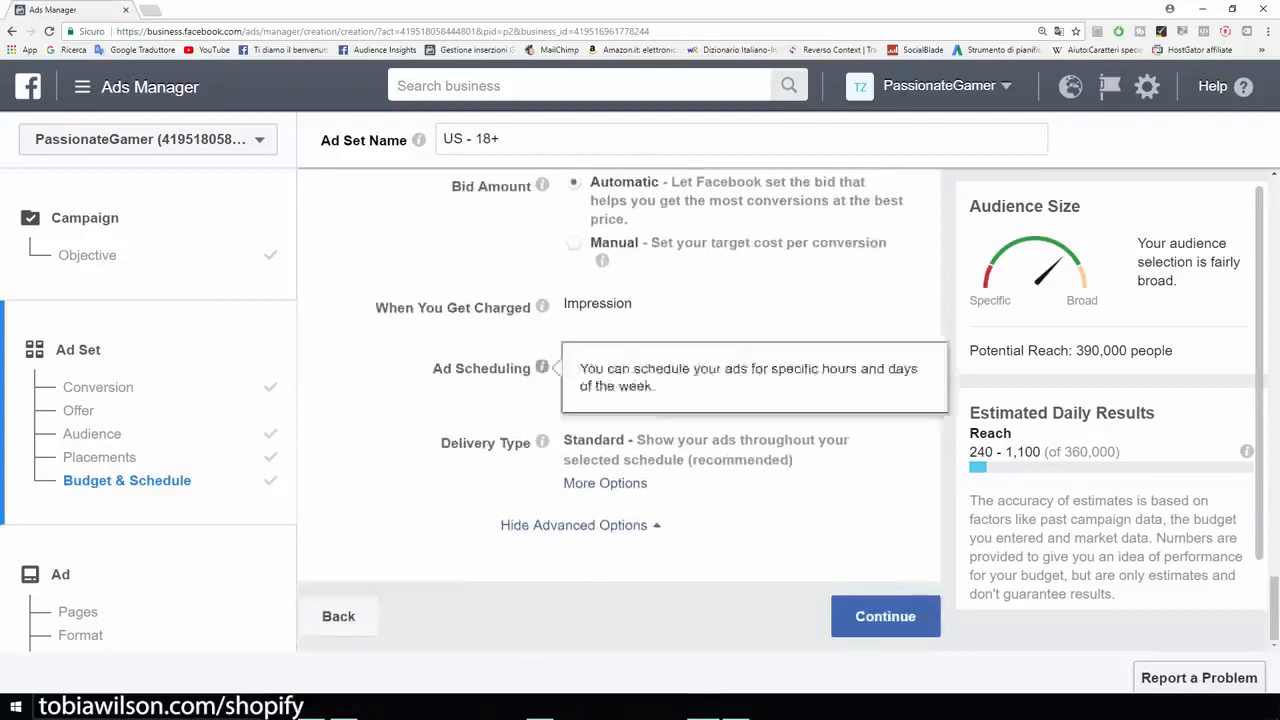
mouse_move(542, 442)
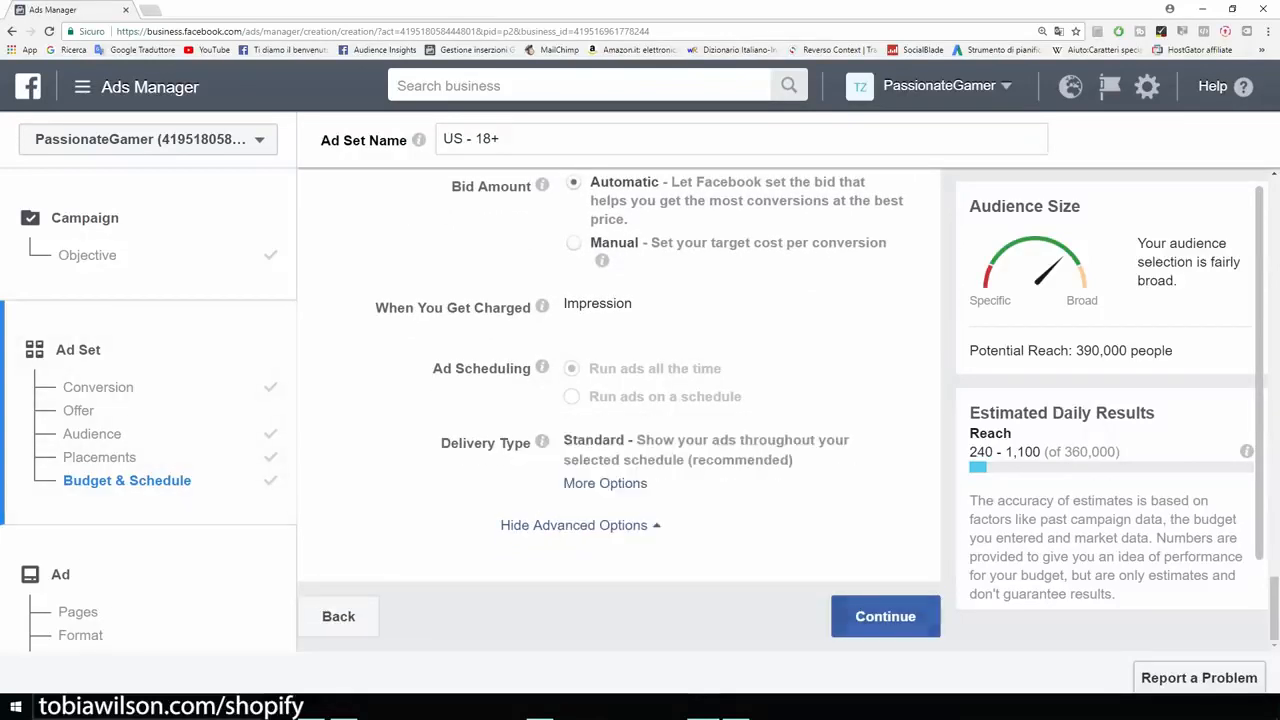
left_click(885, 616)
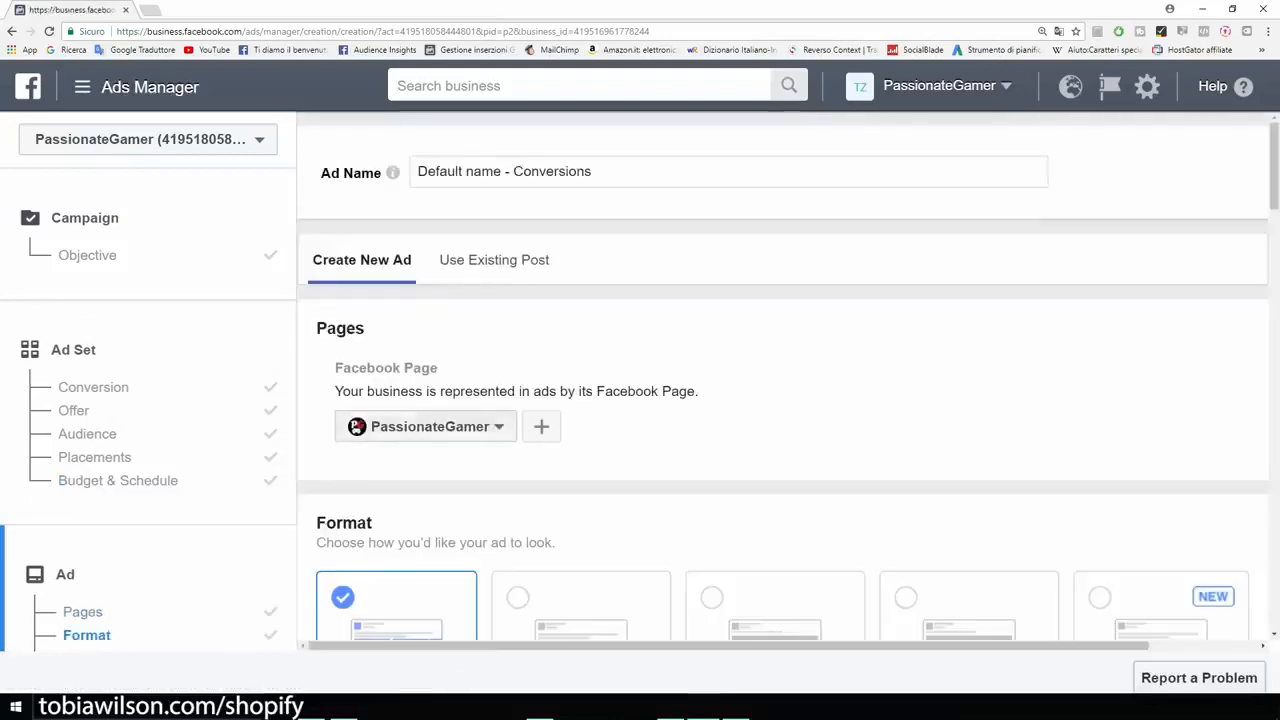
Step: Choose the Single Image format for the ad and continue to its image section
scroll(780, 400, "down", 2)
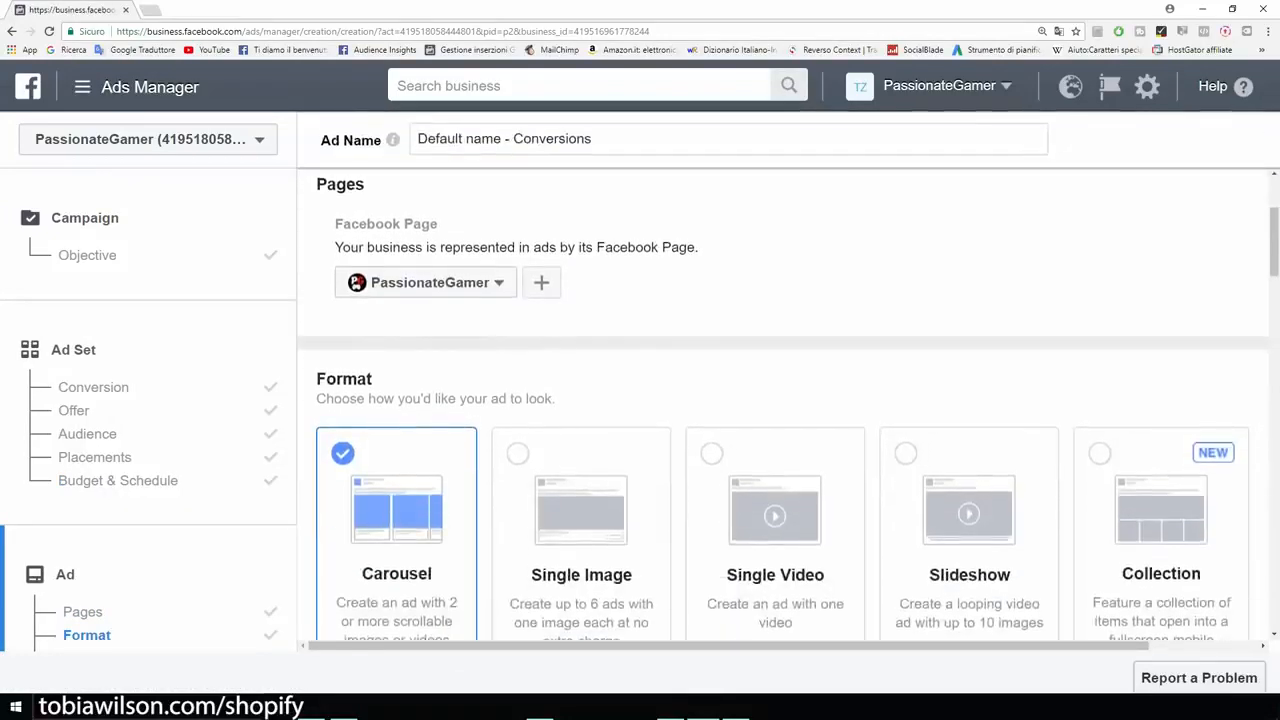
scroll(788, 404, "down", 1)
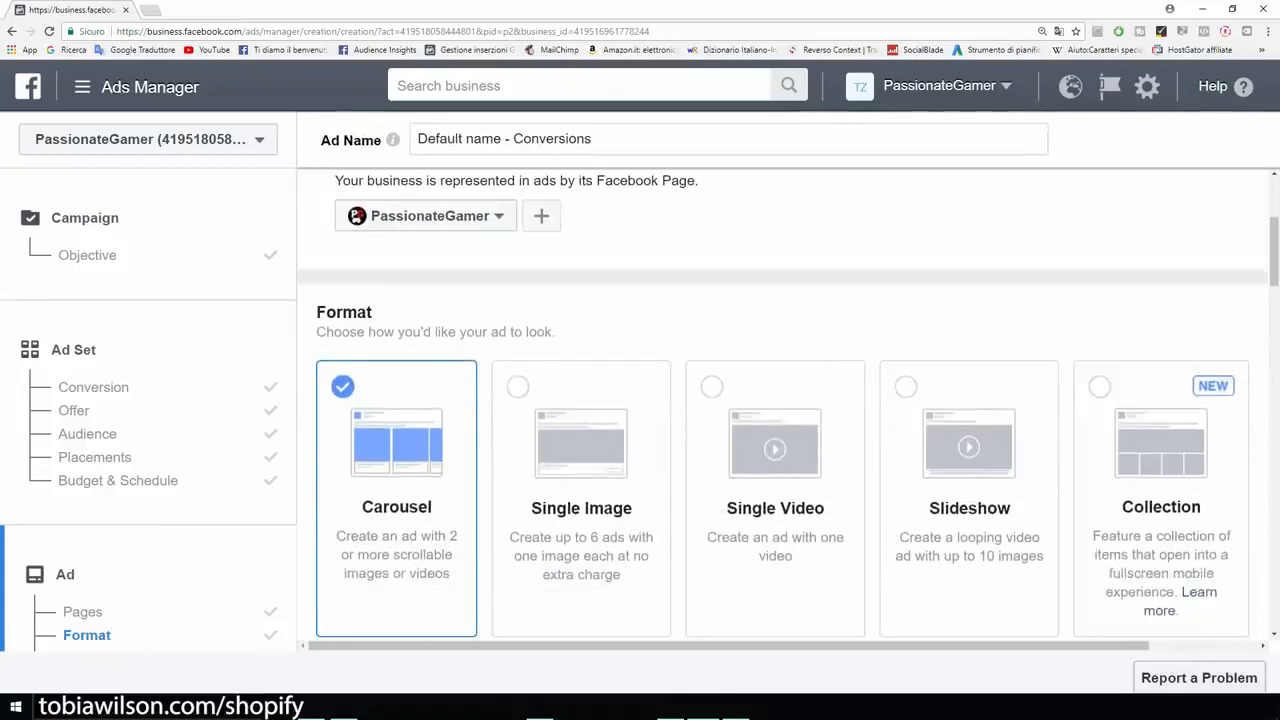
left_click(581, 480)
scroll(581, 480, "down", 3)
scroll(581, 480, "up", 1)
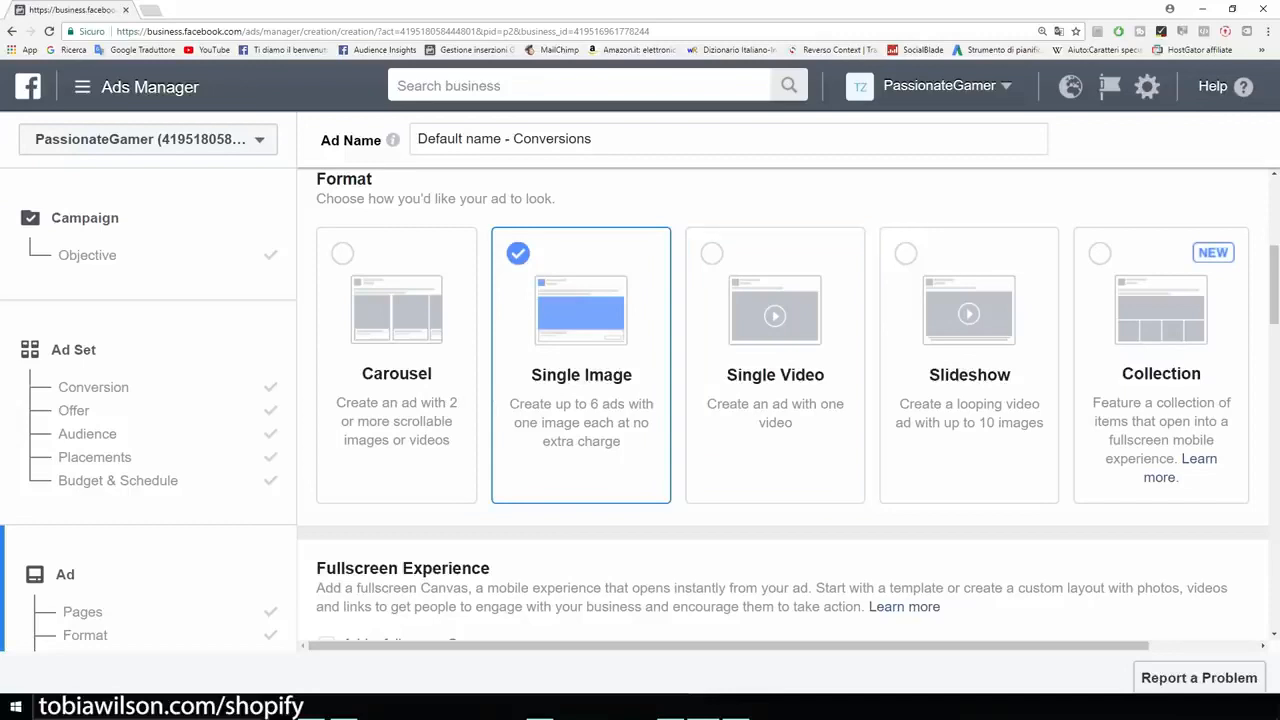
scroll(782, 404, "down", 2)
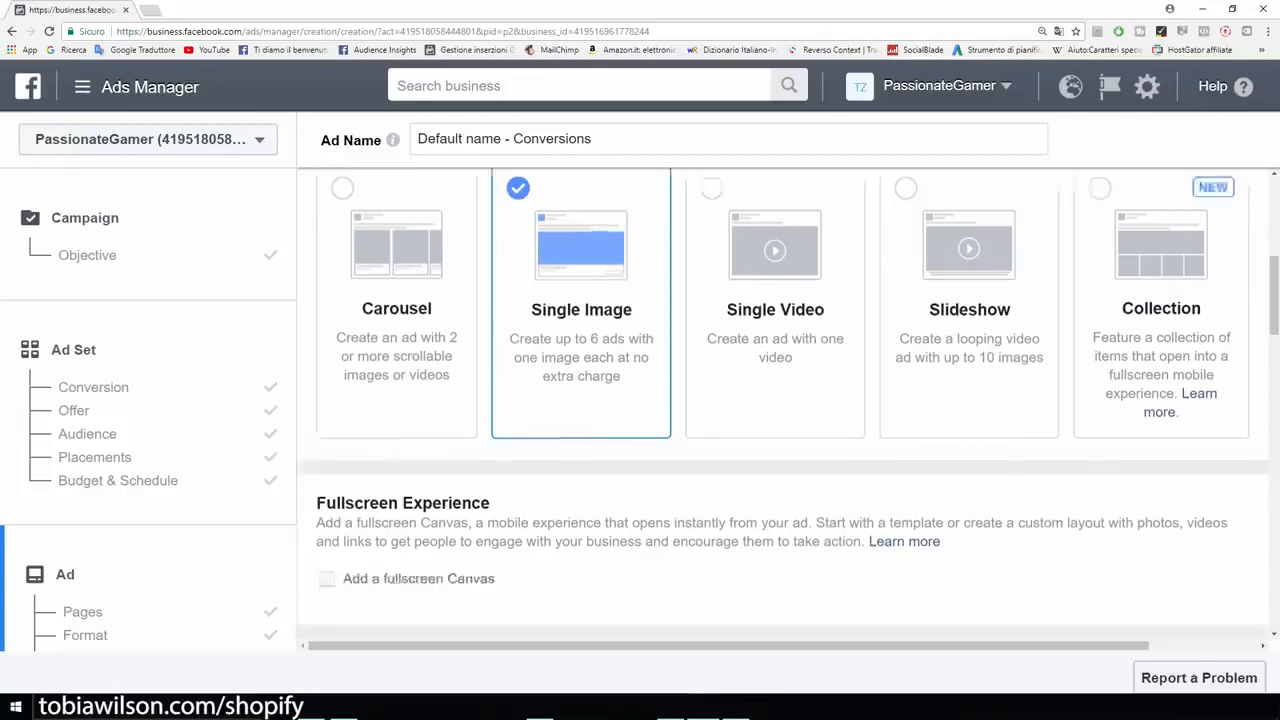
scroll(782, 404, "down", 5)
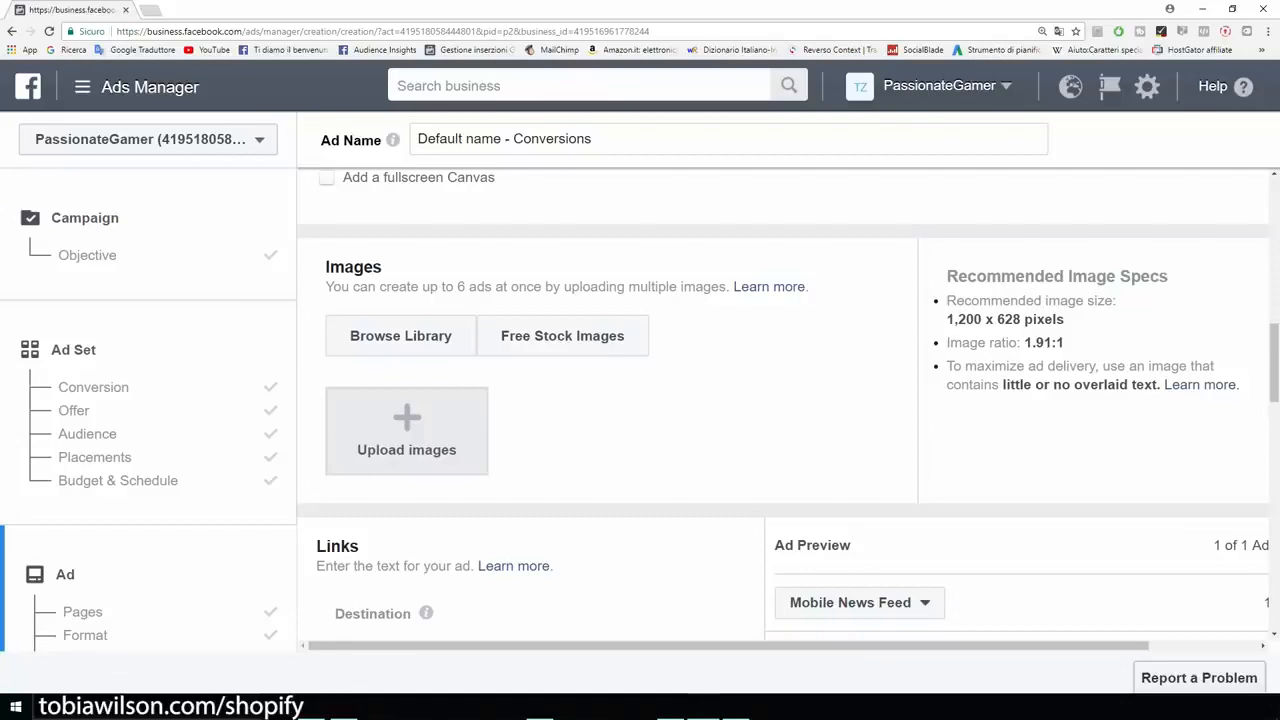
Step: Check the recommended image size and upload the "75%OFF TODAY" image to the ad
left_click_drag(946, 319, 1064, 319)
left_click(1070, 320)
left_click_drag(946, 319, 1016, 319)
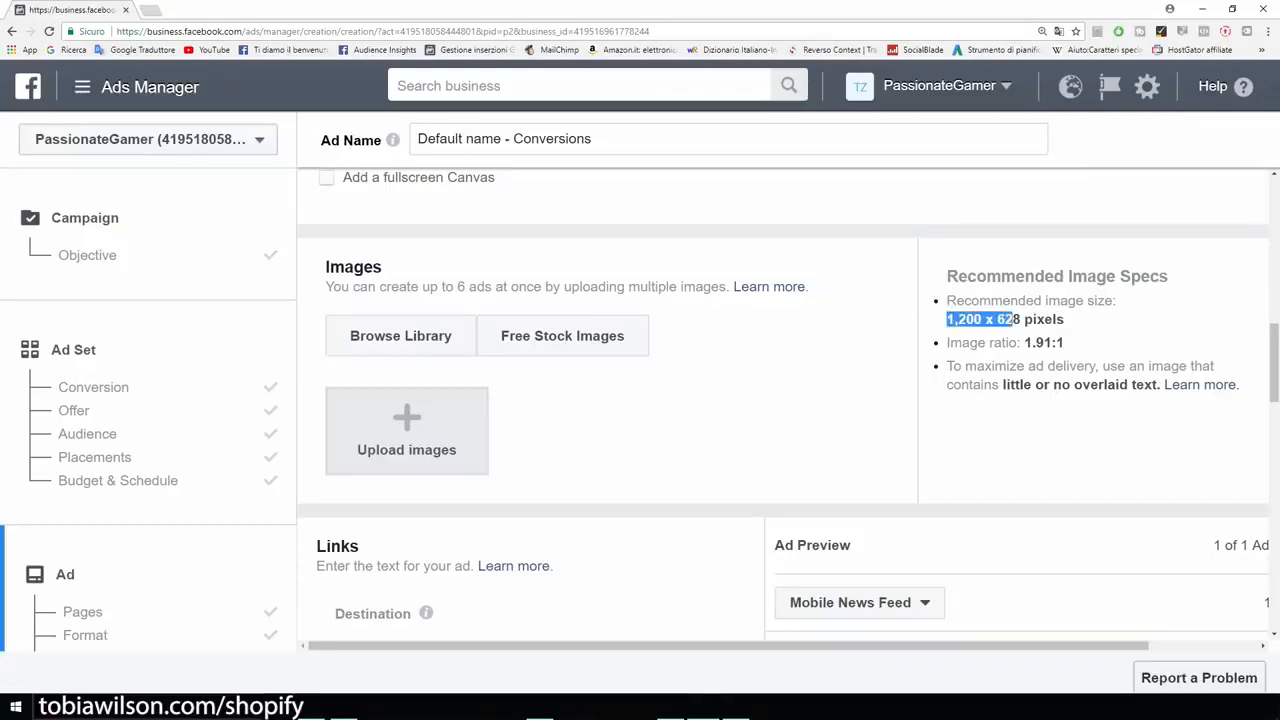
left_click(1016, 320)
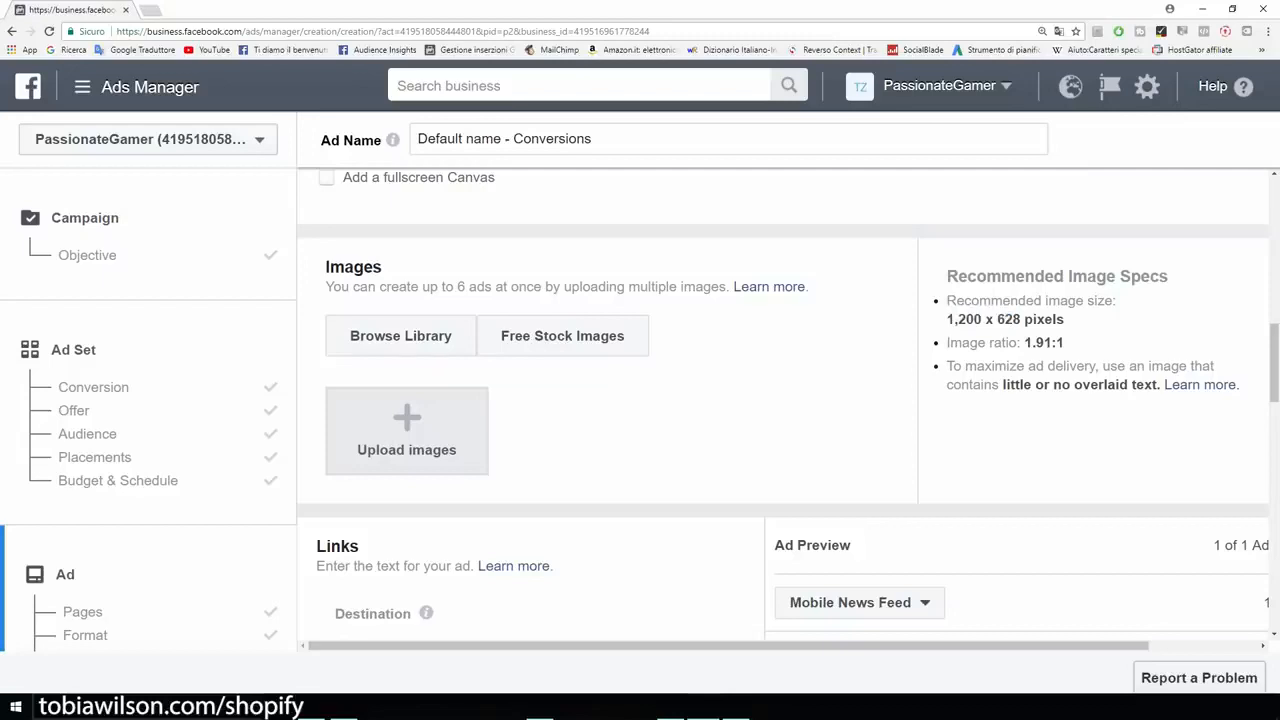
scroll(406, 400, "down", 1)
left_click(406, 370)
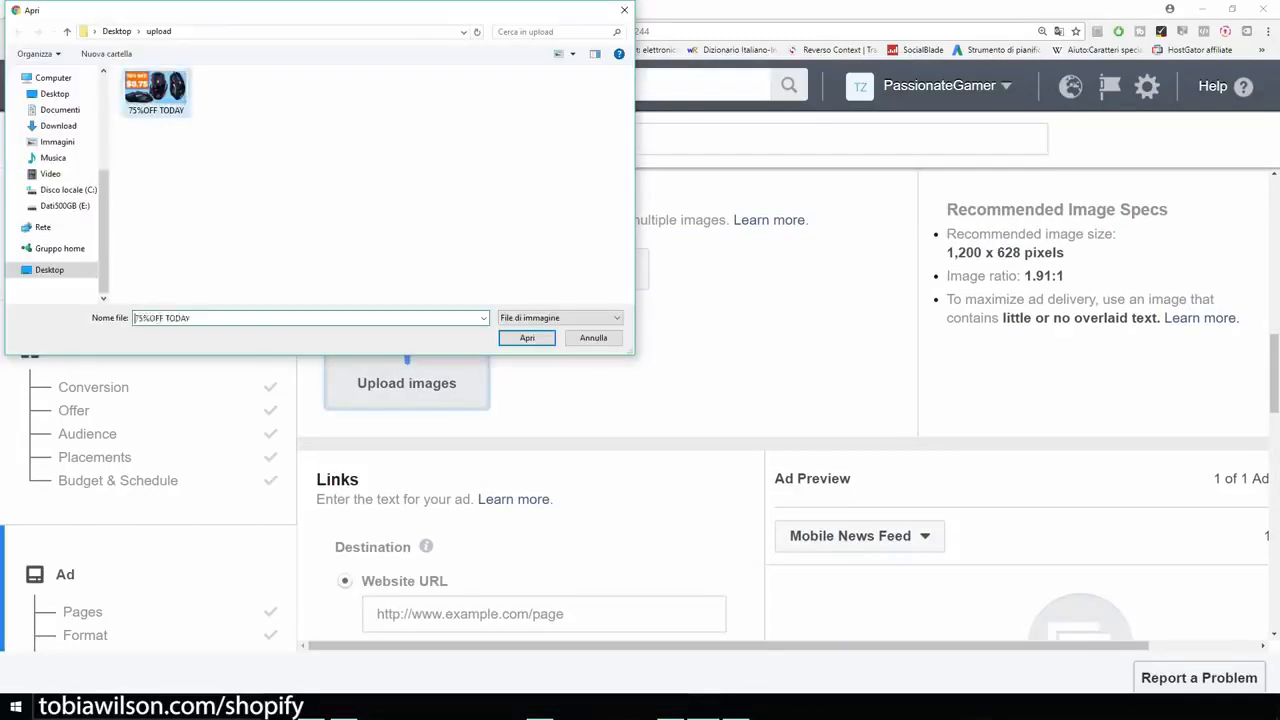
key("Return")
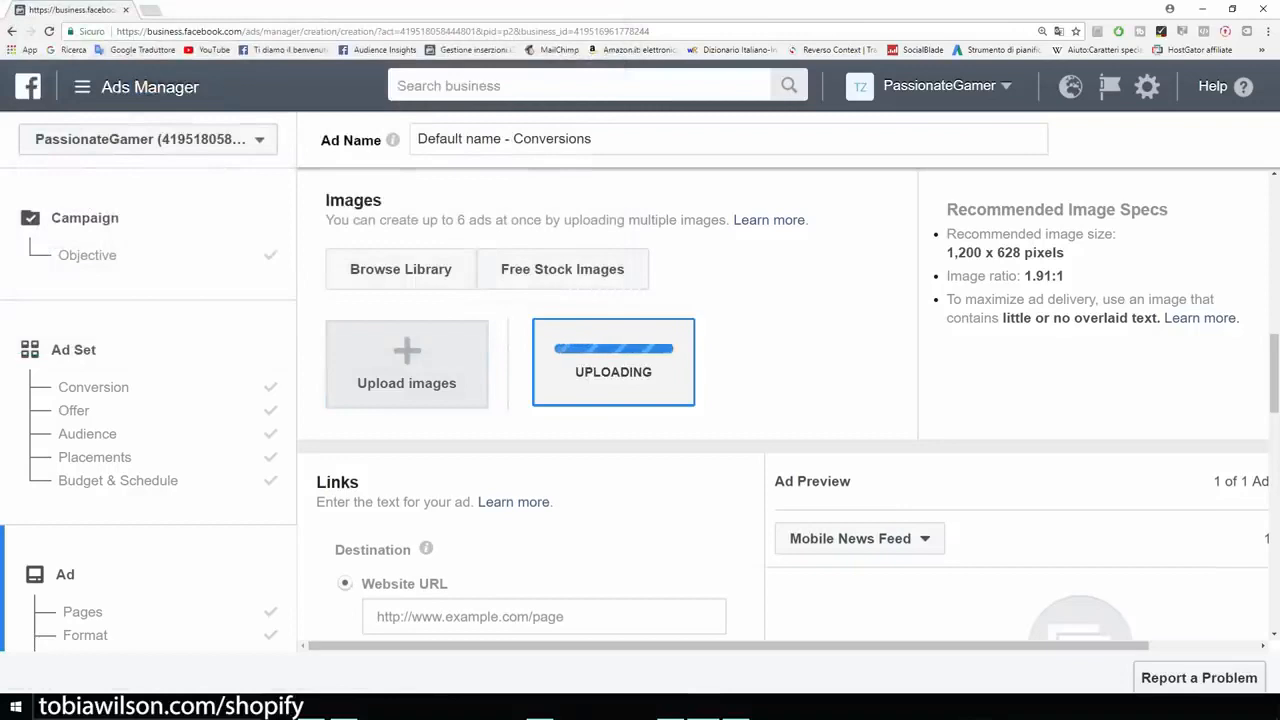
Step: Set the ad's destination website URL to example.com and check the image upload
scroll(640, 400, "down", 2)
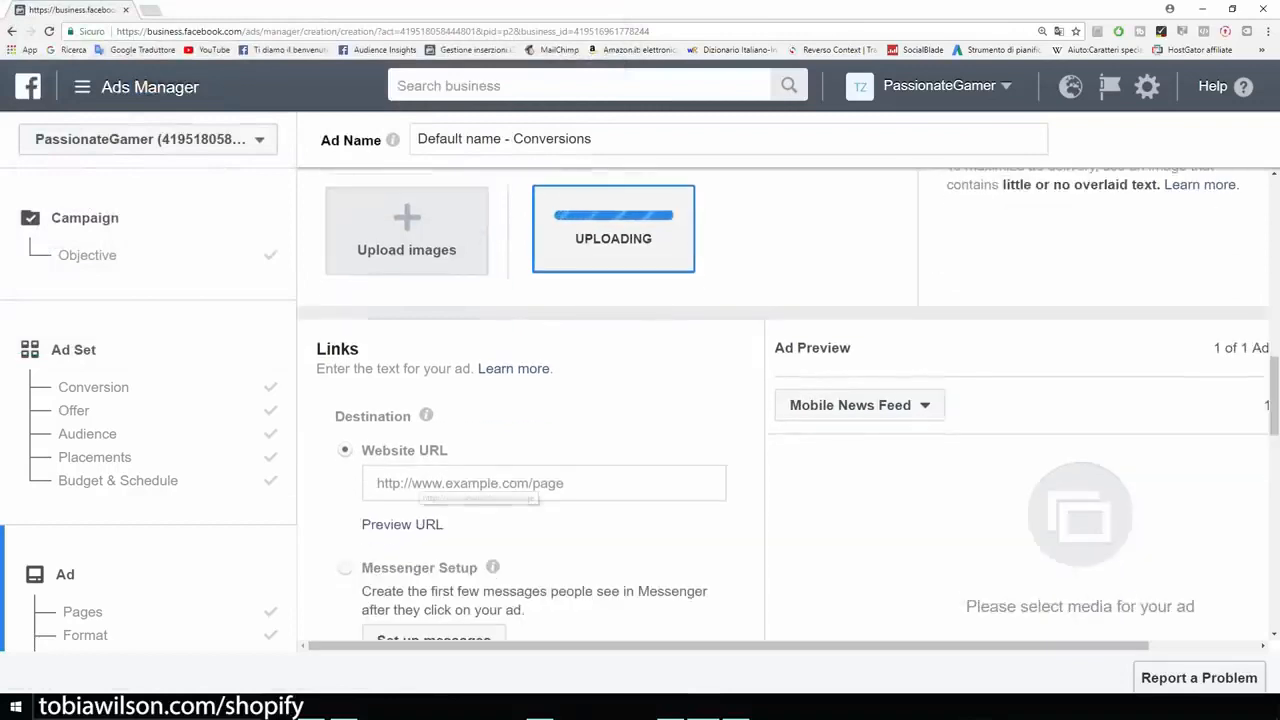
left_click(470, 483)
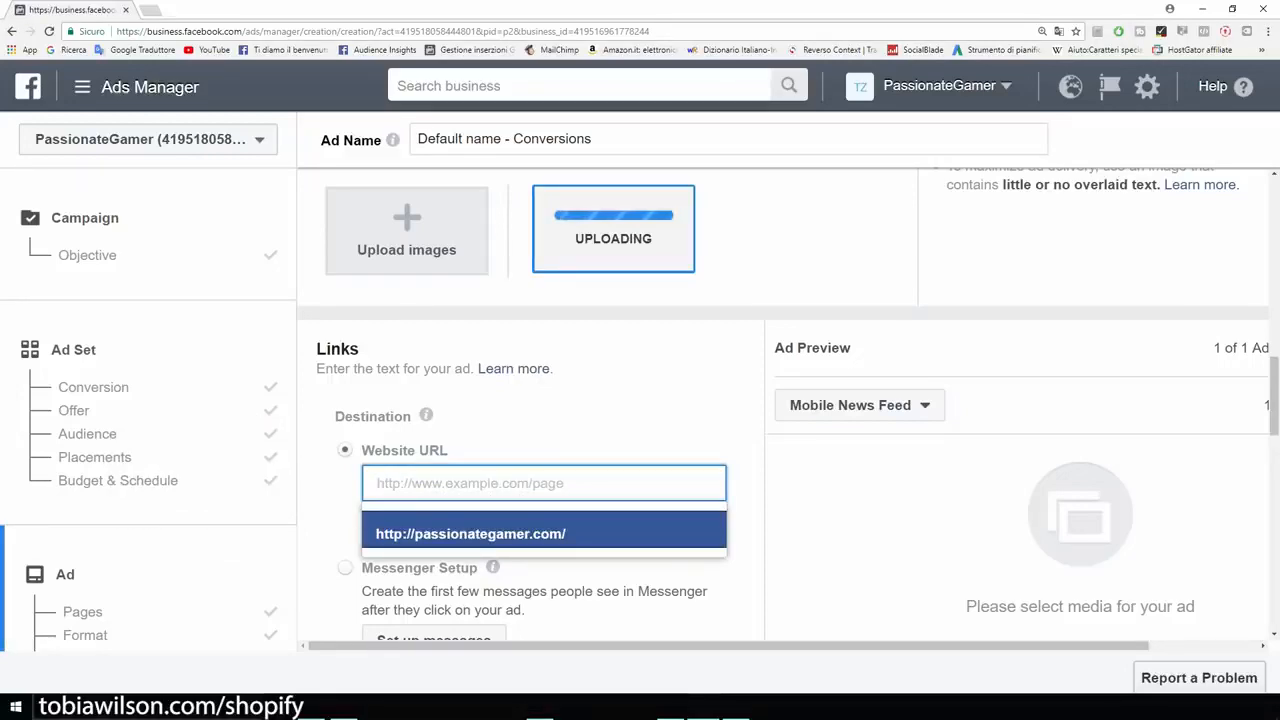
type("exam")
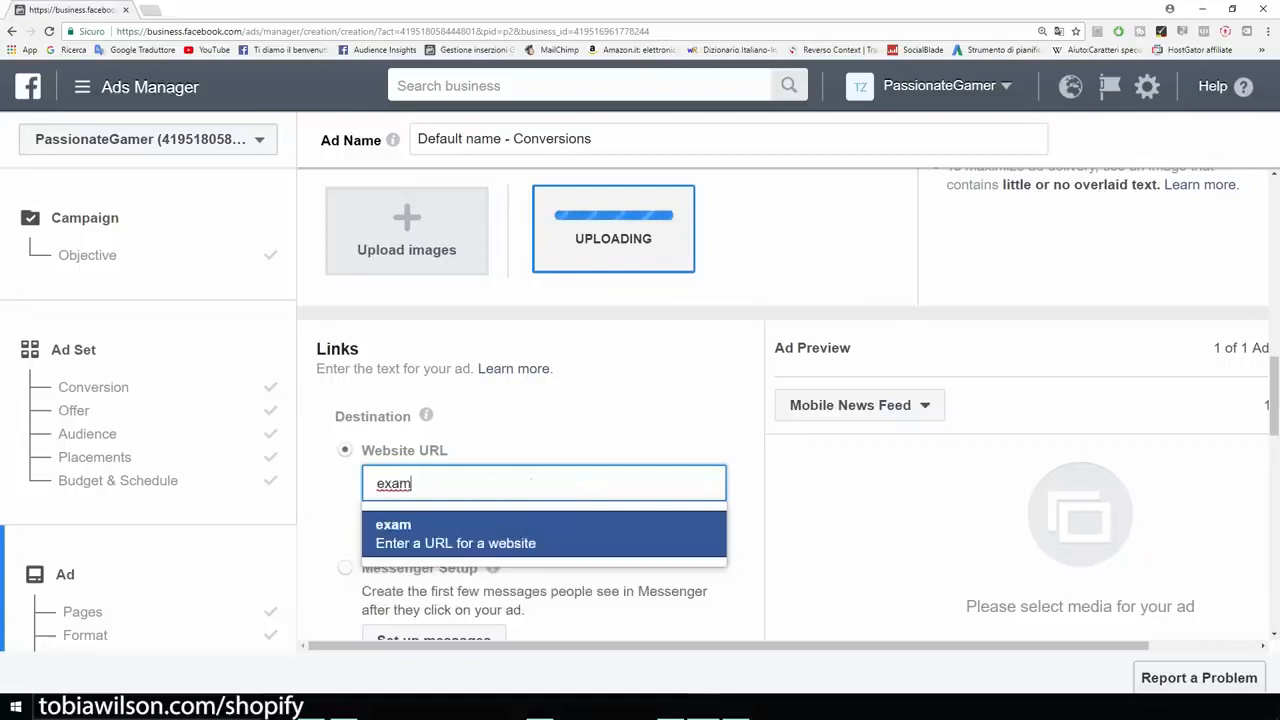
type("ple.com")
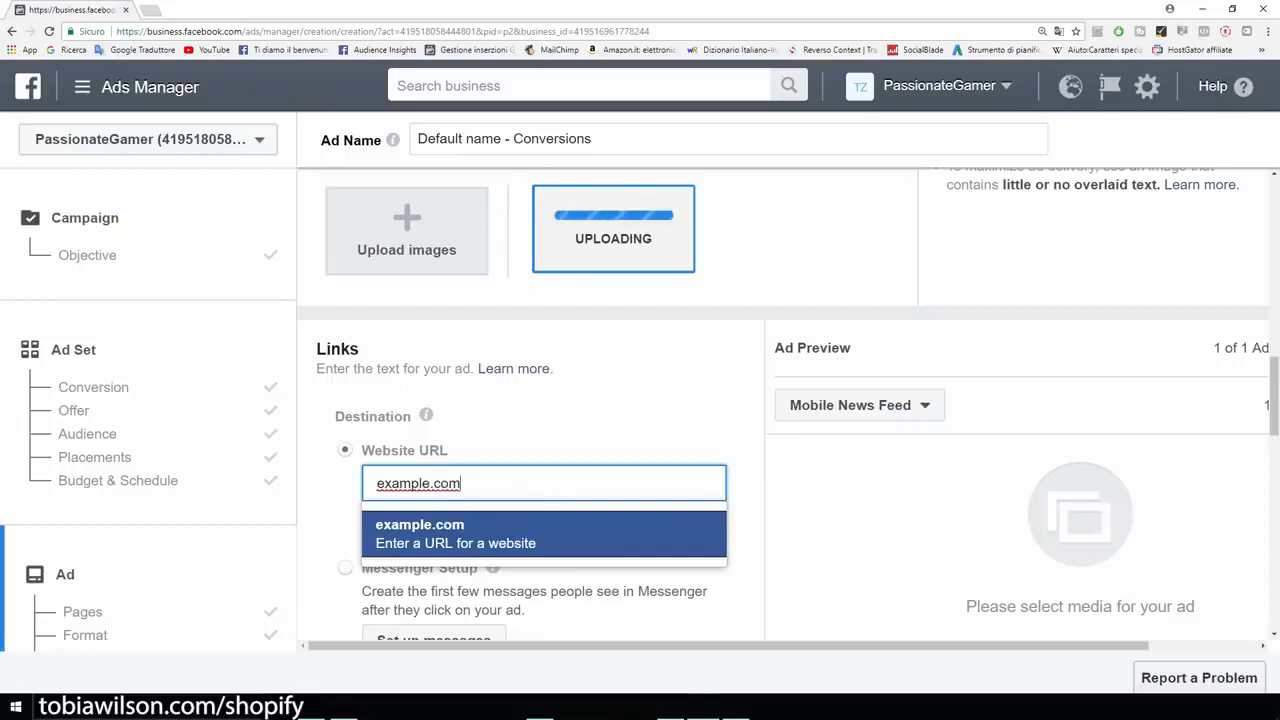
key("Return")
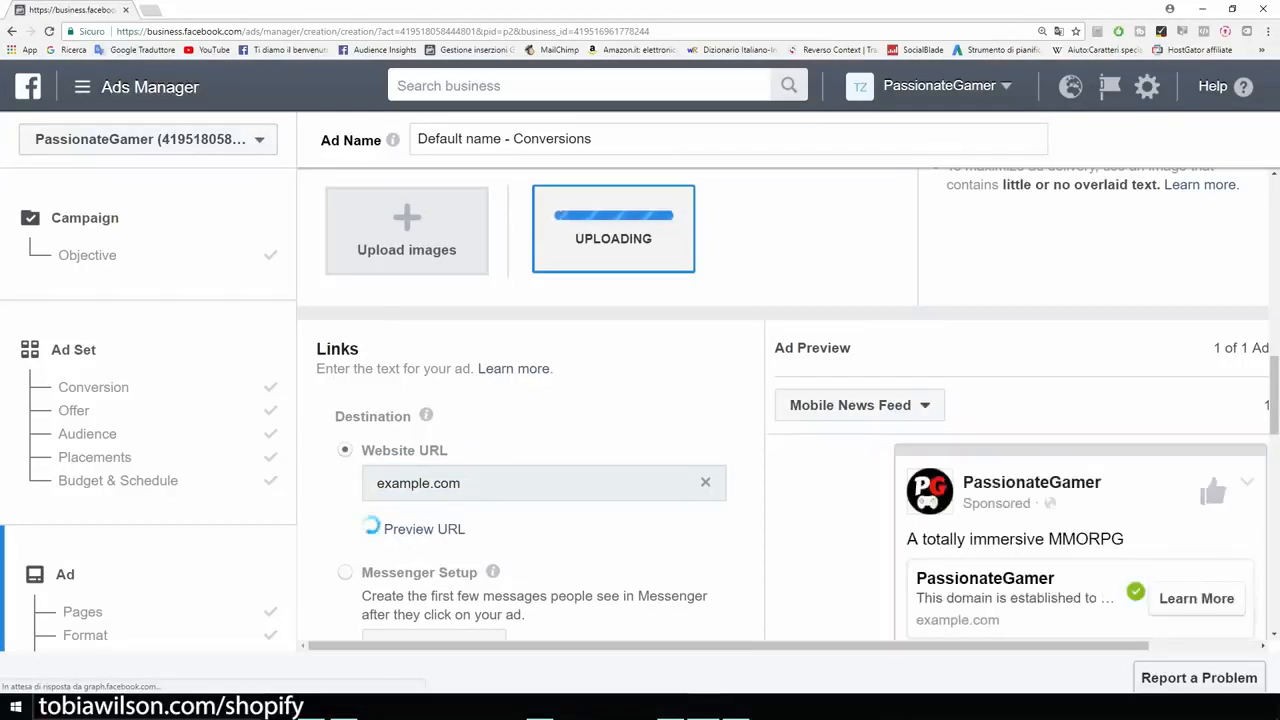
scroll(784, 404, "up", 1)
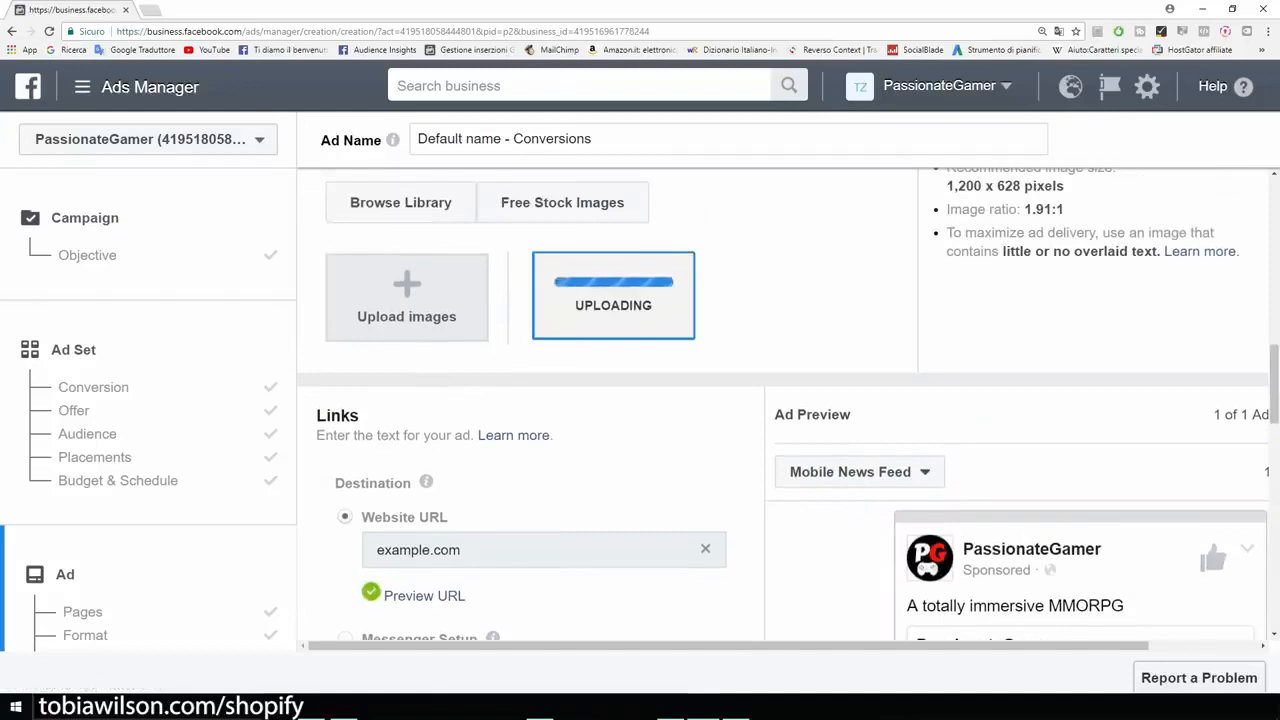
scroll(784, 404, "down", 1)
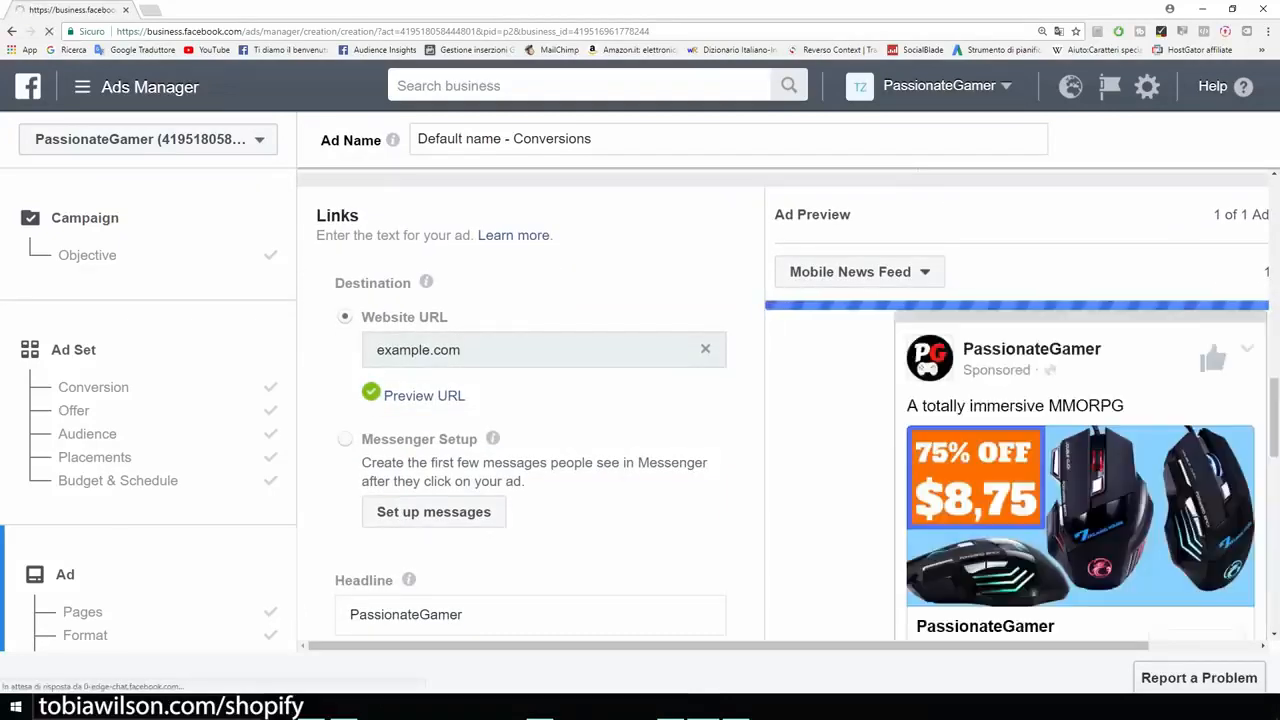
Step: Switch to OpenOffice Writer, copy the prepared gaming mouse ad text and return to the ad form
scroll(530, 405, "down", 2)
scroll(1019, 404, "down", 2)
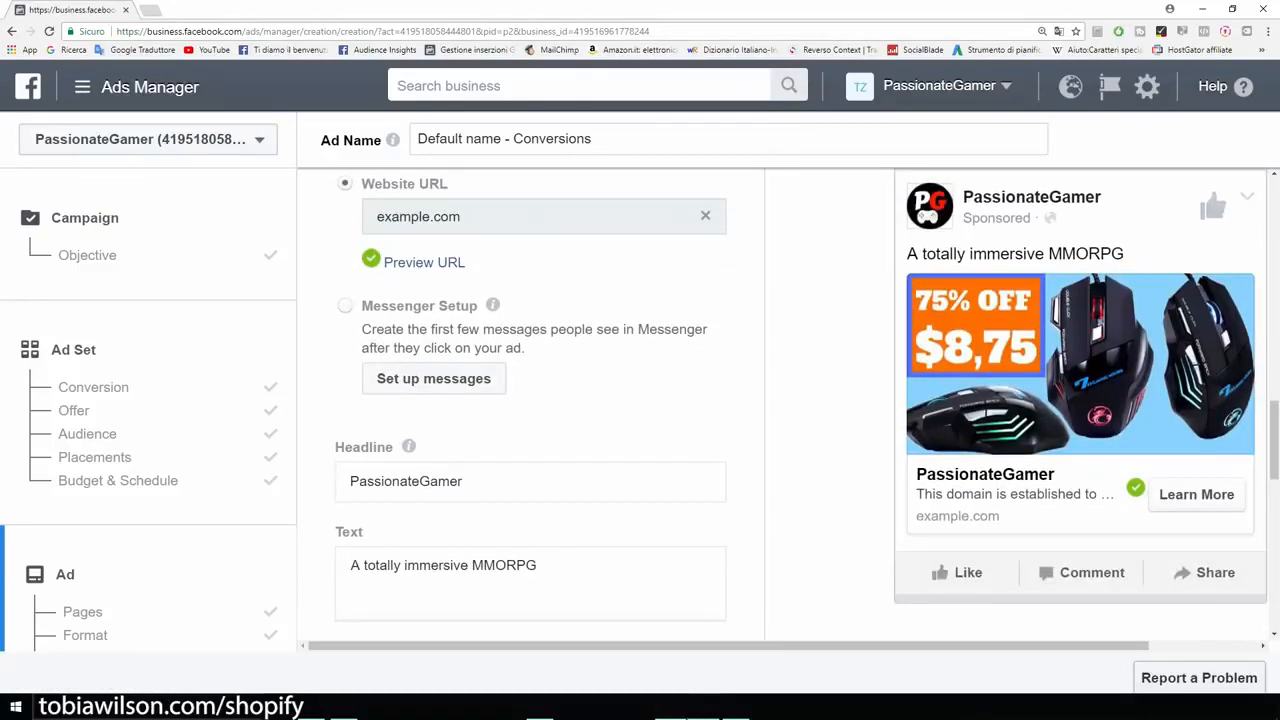
left_click(672, 707)
right_click(413, 226)
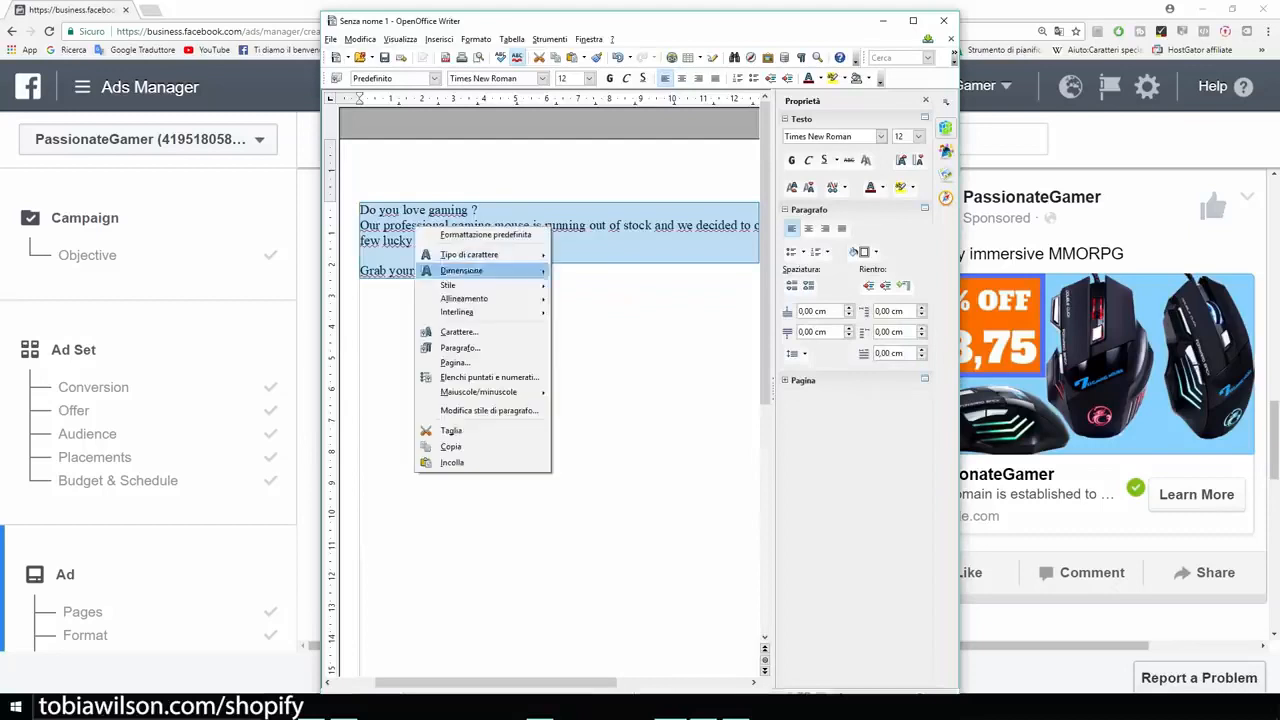
left_click(460, 446)
left_click(883, 21)
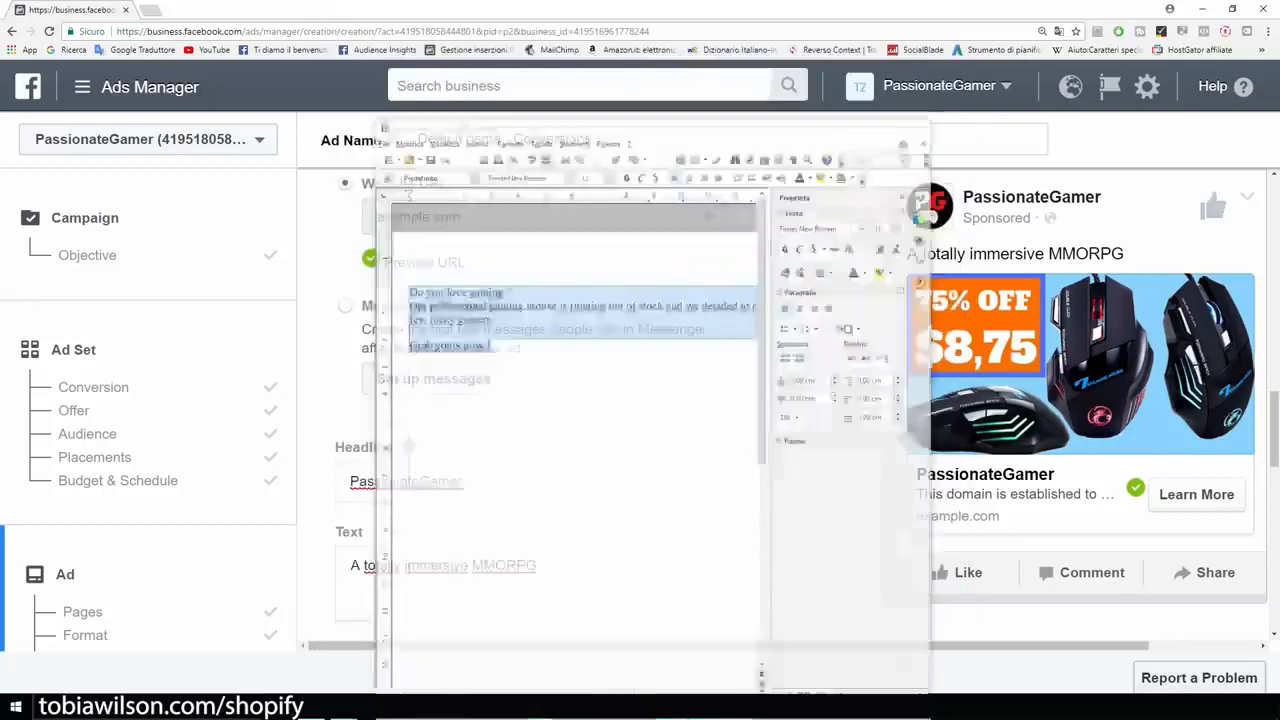
Step: Replace the ad's text with the copied "Do you love gaming ?" text, declining to remove any placements
scroll(530, 400, "down", 2)
left_click(538, 433)
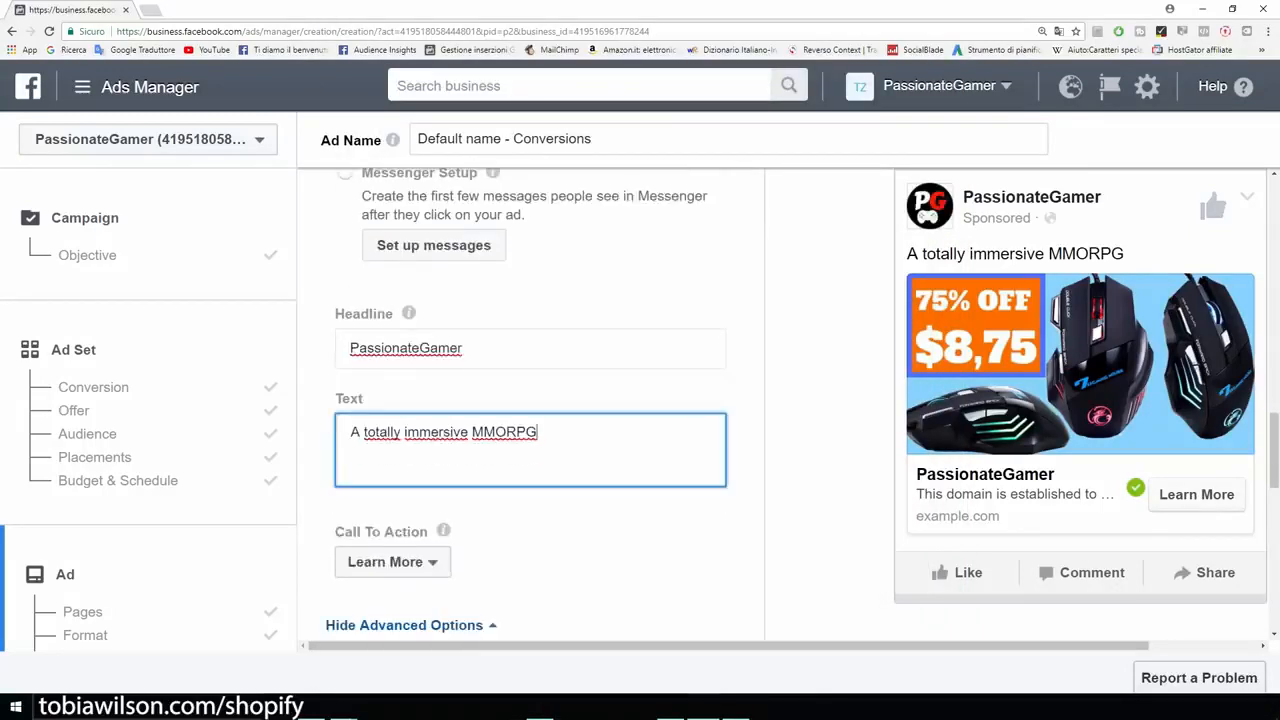
key("ctrl+shift+Left")
key("ctrl+shift+Left")
key("ctrl+shift+Left")
key("ctrl+shift+Left")
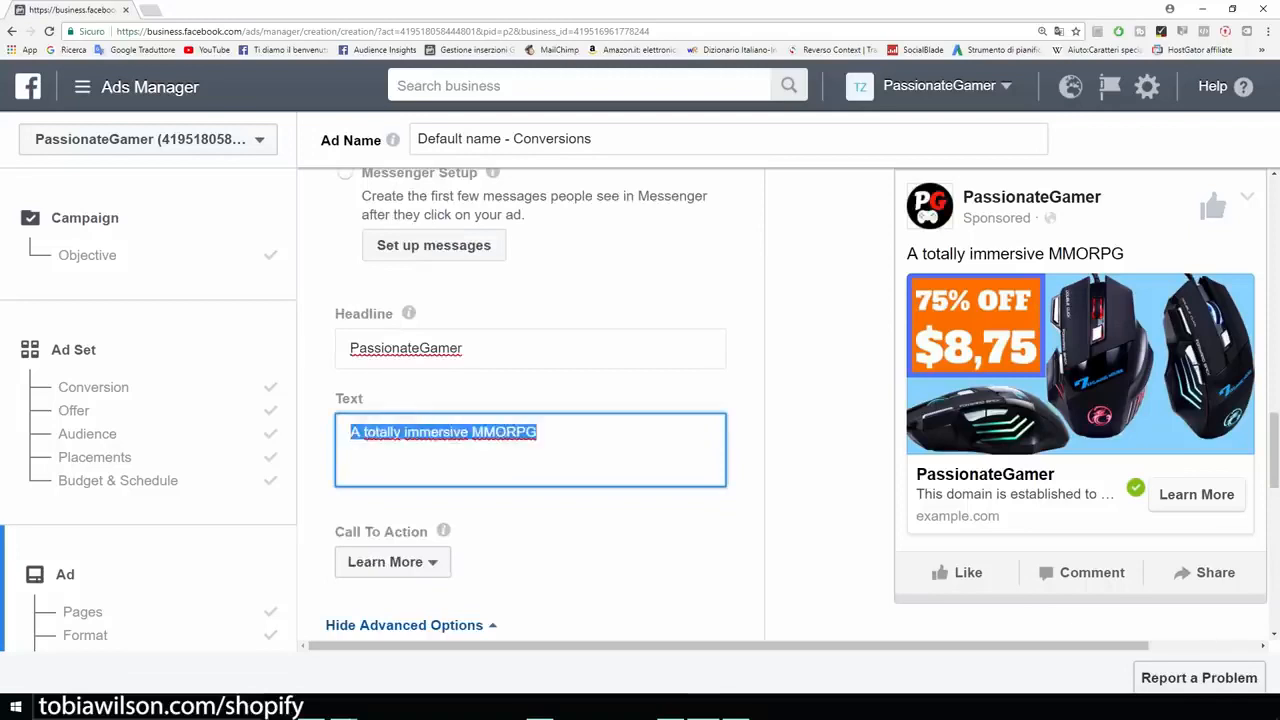
type("Do you love gaming ?  Our professional gaming mouse is running out of stock and we decided to offer a 75% discount to a few lucky gamers.  Grab yours now !")
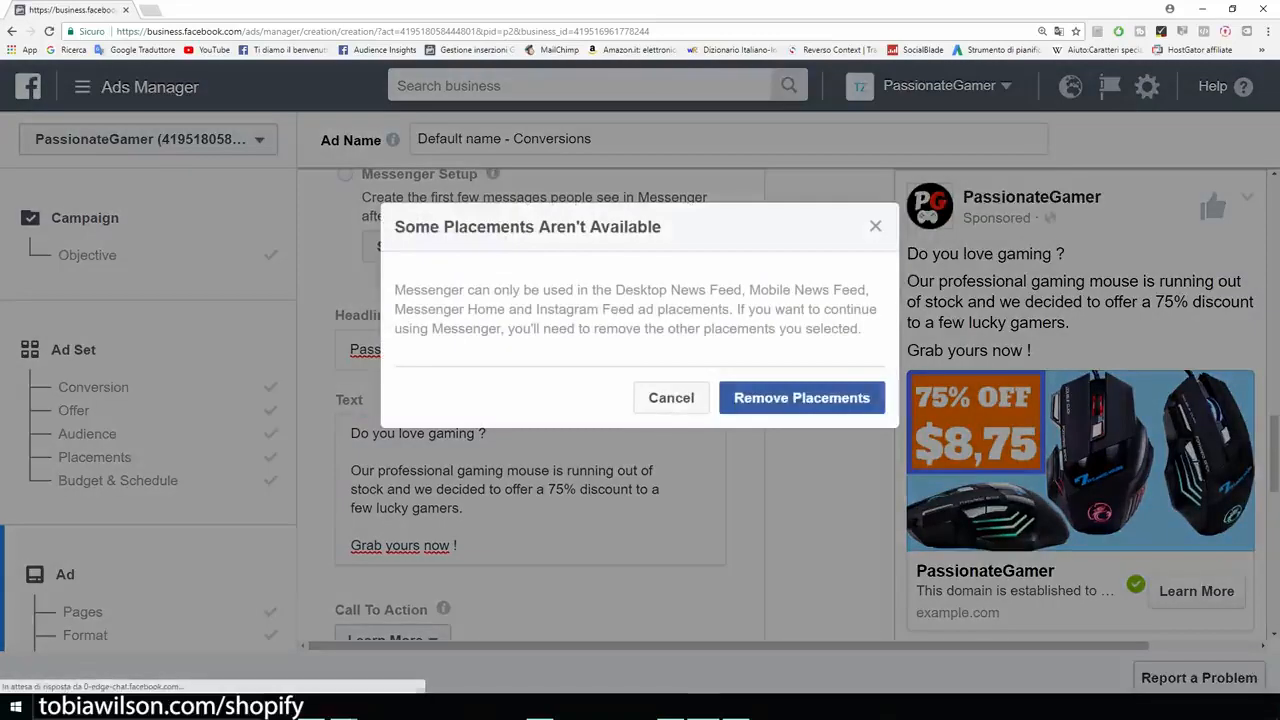
left_click(671, 398)
mouse_move(730, 646)
left_mouse_down()
mouse_move(839, 646)
mouse_move(730, 646)
left_mouse_up()
Step: Set the ad's headline to "Professional Gaming Mouse"
left_click_drag(466, 350, 284, 352)
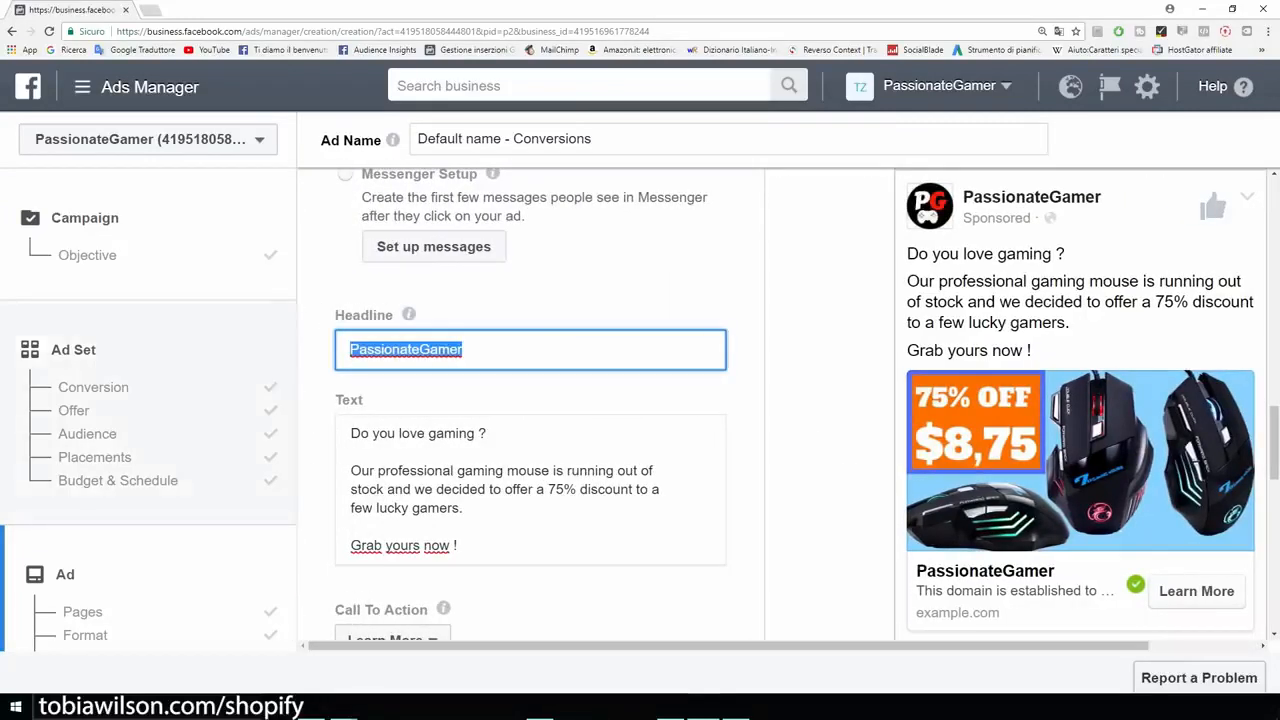
type("Professioa")
key("BackSpace")
type("nal Gaming Mouse")
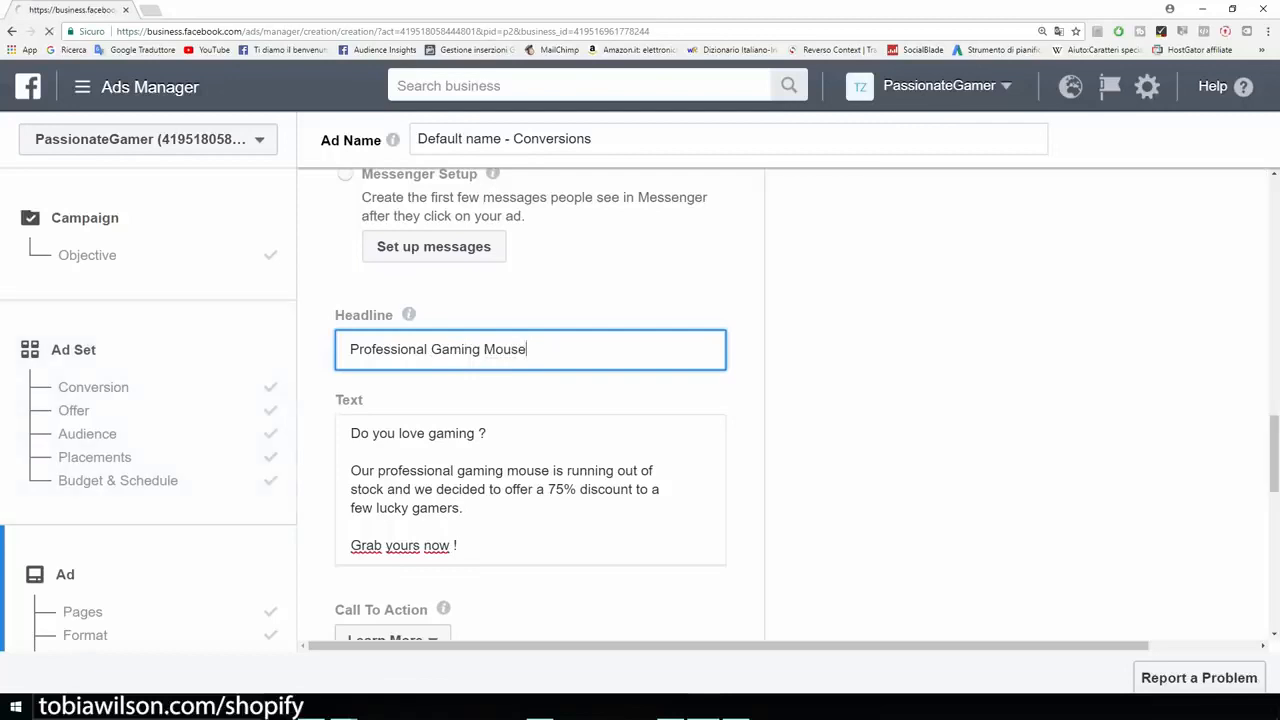
Step: Set the ad's call to action to Shop Now
scroll(530, 400, "down", 1)
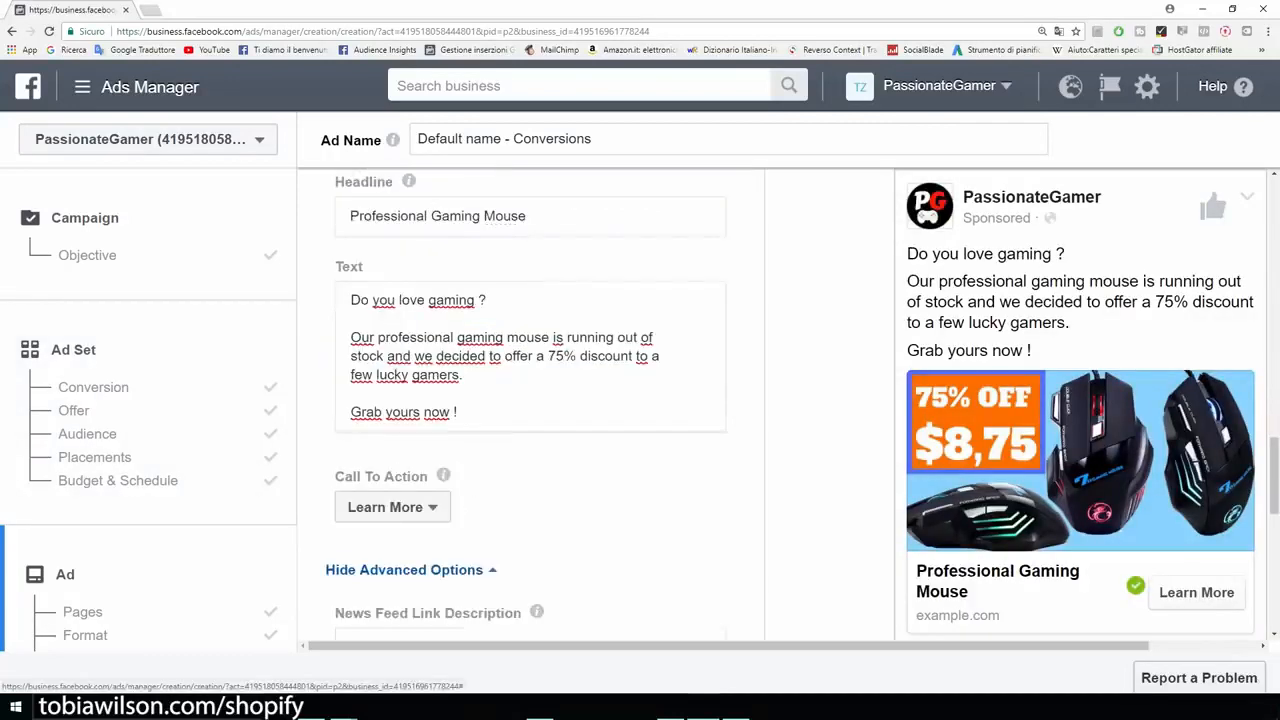
left_click(392, 507)
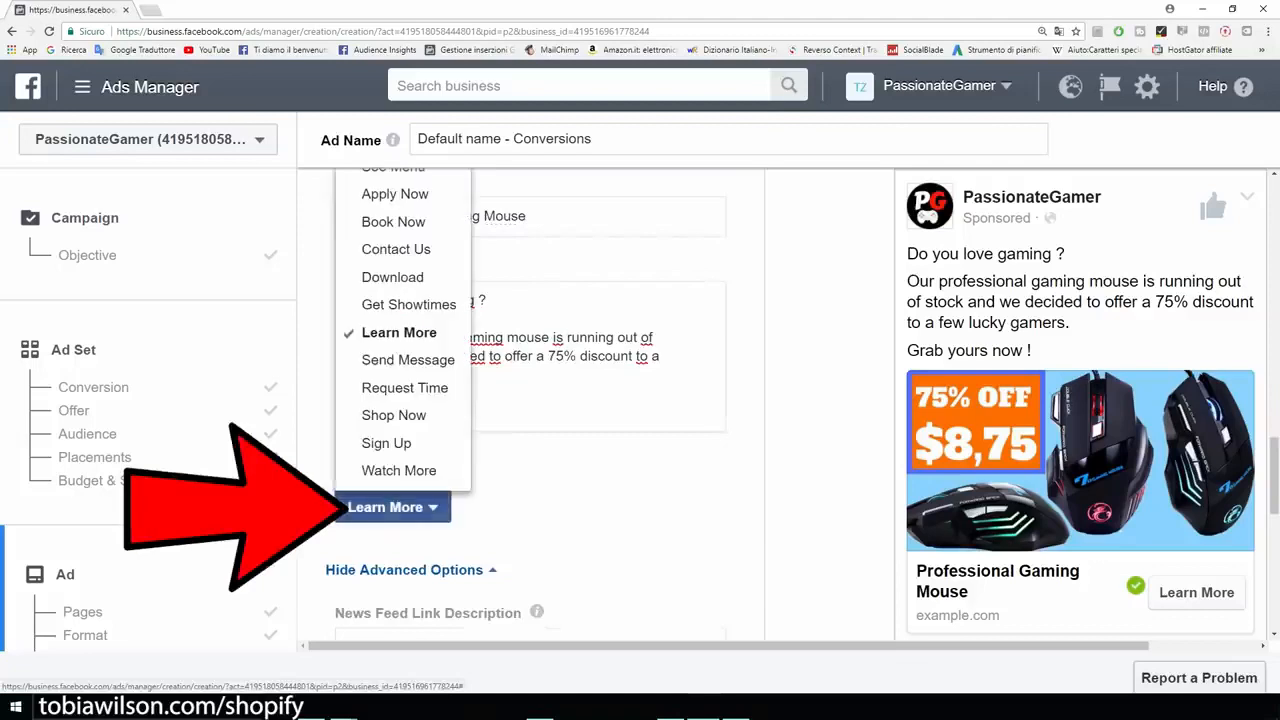
left_click(393, 415)
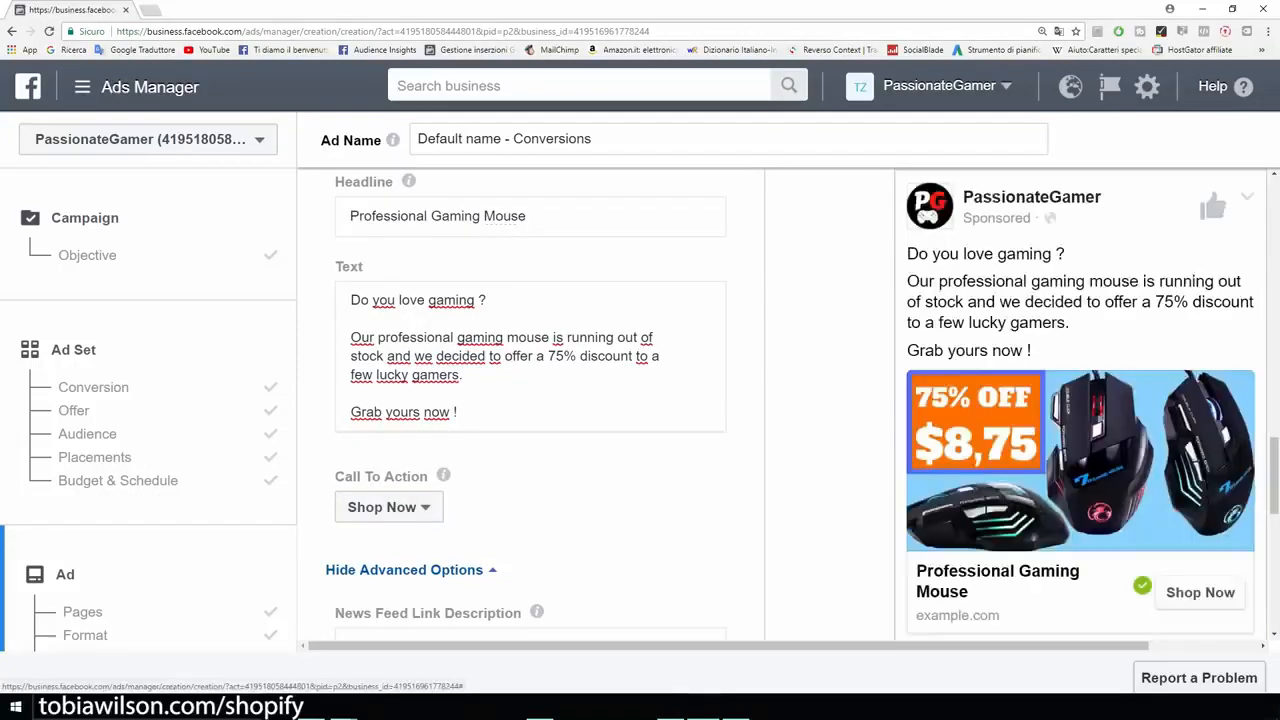
Step: Review the ad's advanced options and pixel tracking, and confirm the ad
scroll(530, 400, "down", 1)
scroll(530, 400, "down", 2)
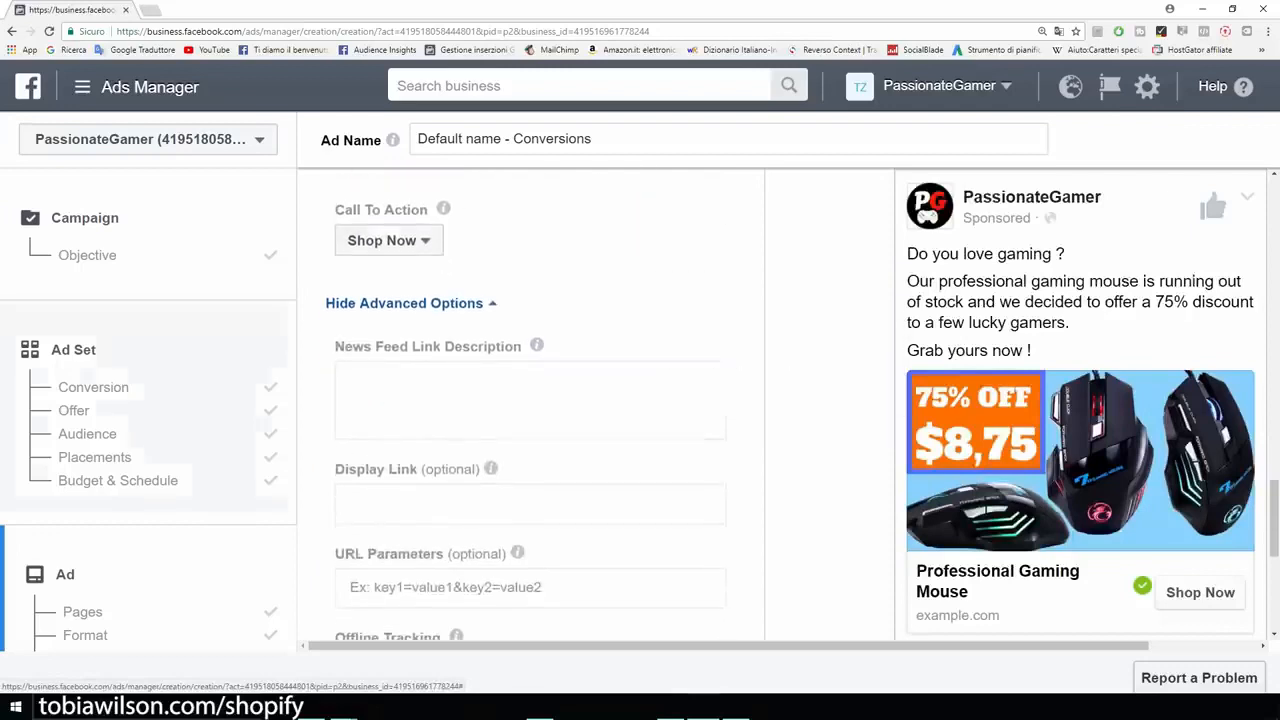
scroll(530, 400, "down", 1)
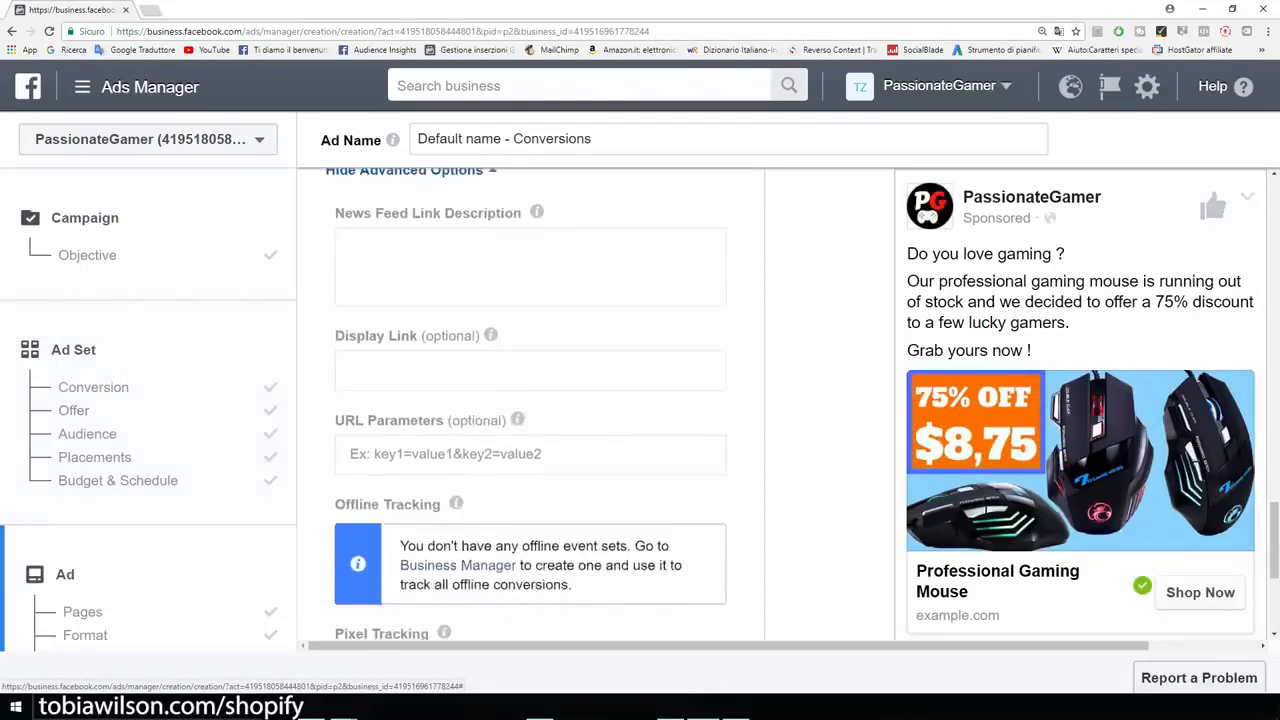
scroll(530, 400, "down", 3)
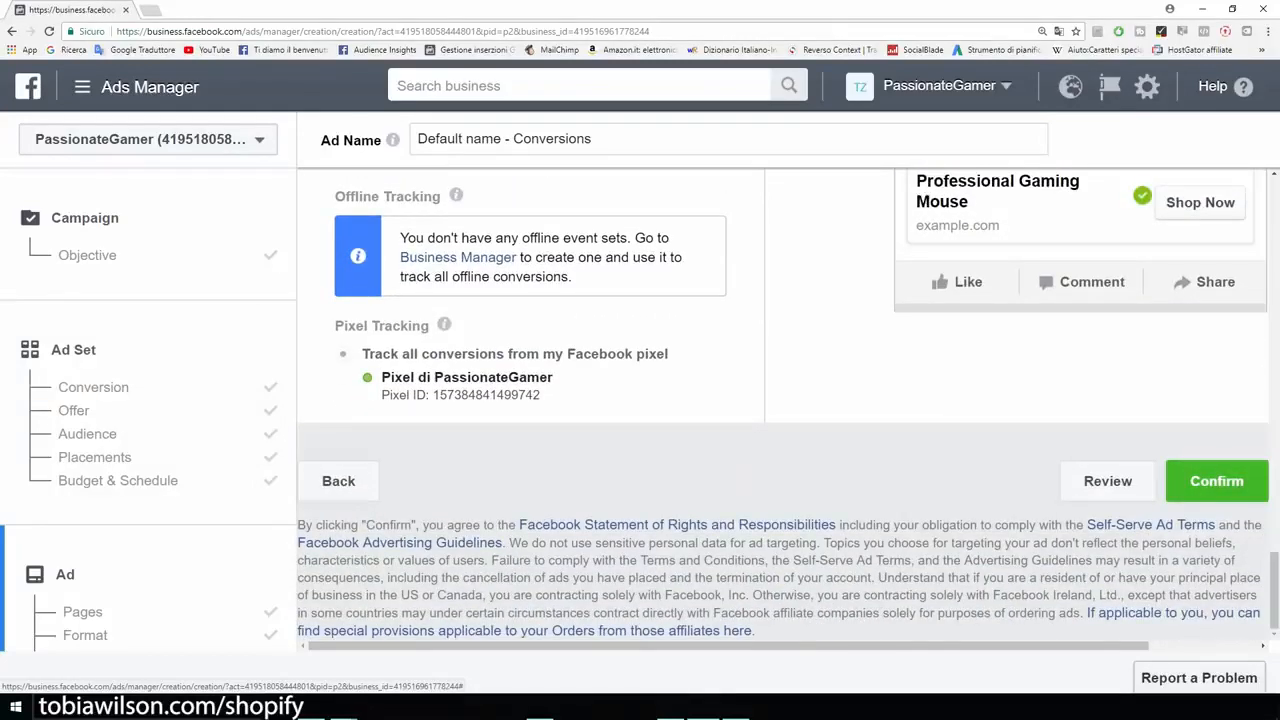
left_click_drag(381, 377, 553, 377)
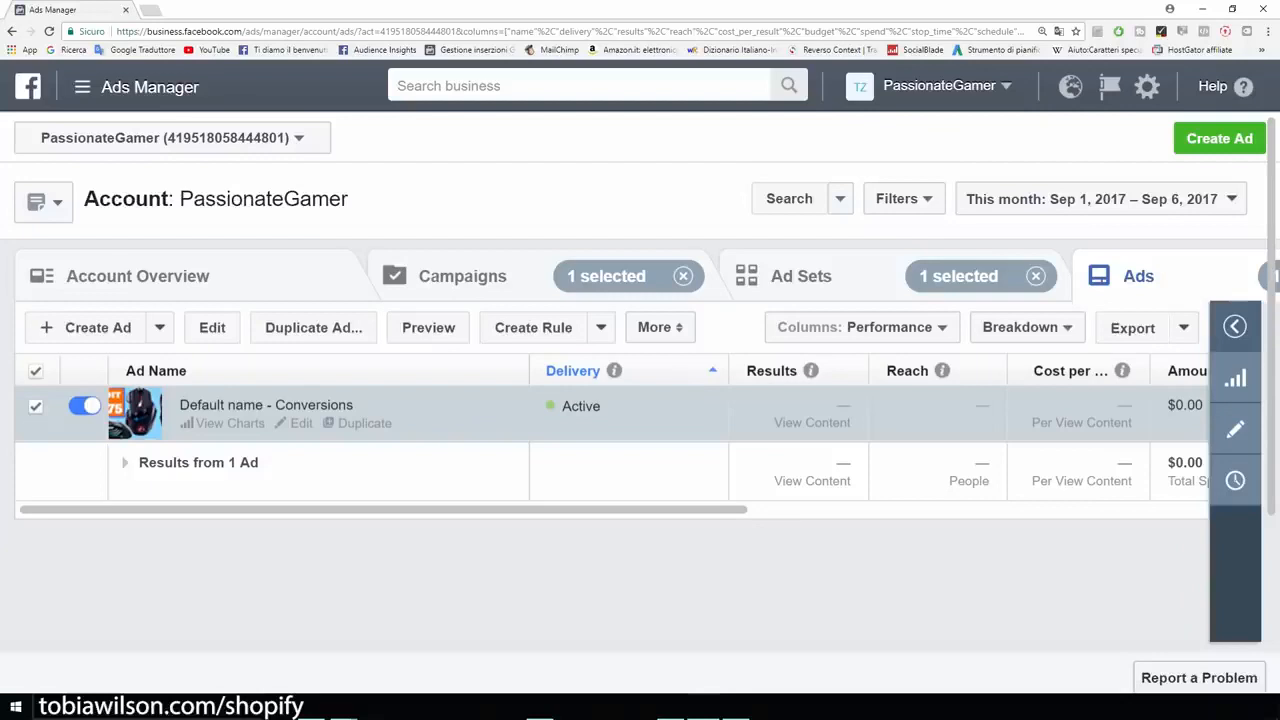
Step: Open the US - 18+ ad set for editing and replace its View Content conversion event with Add To Cart
mouse_move(400, 510)
left_mouse_down()
mouse_move(605, 510)
mouse_move(400, 510)
left_mouse_up()
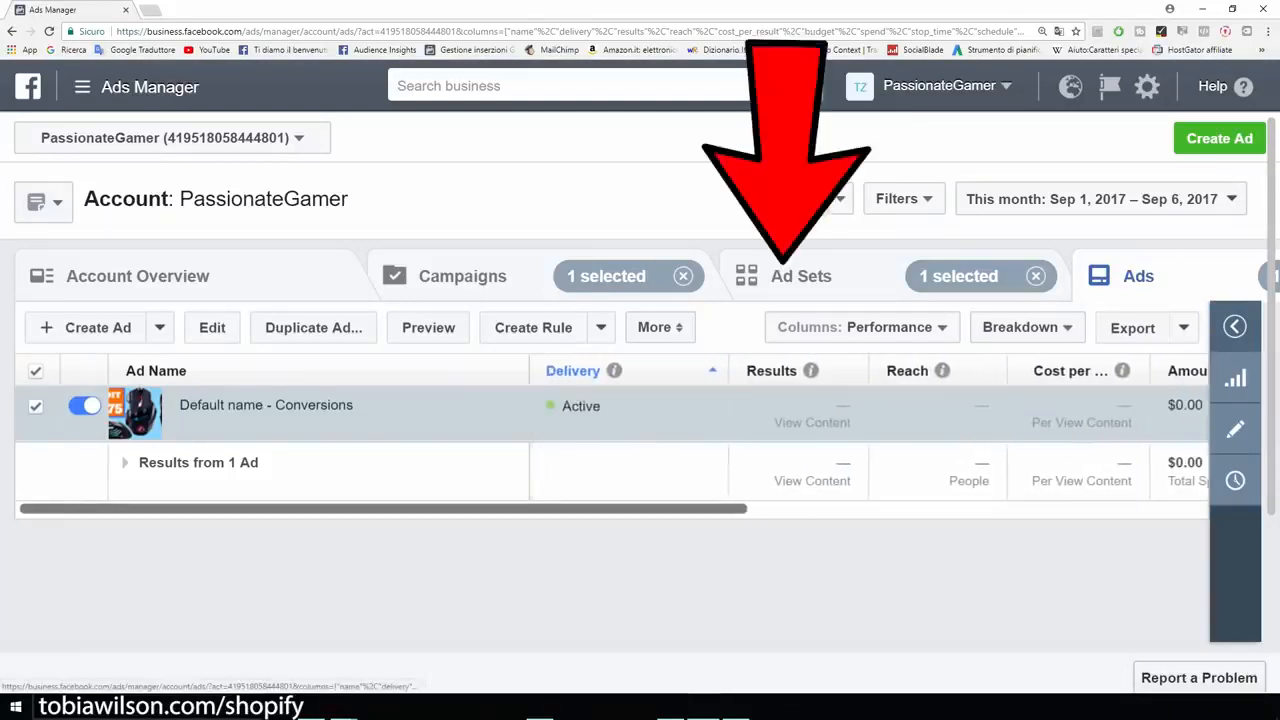
left_click(800, 276)
mouse_move(240, 423)
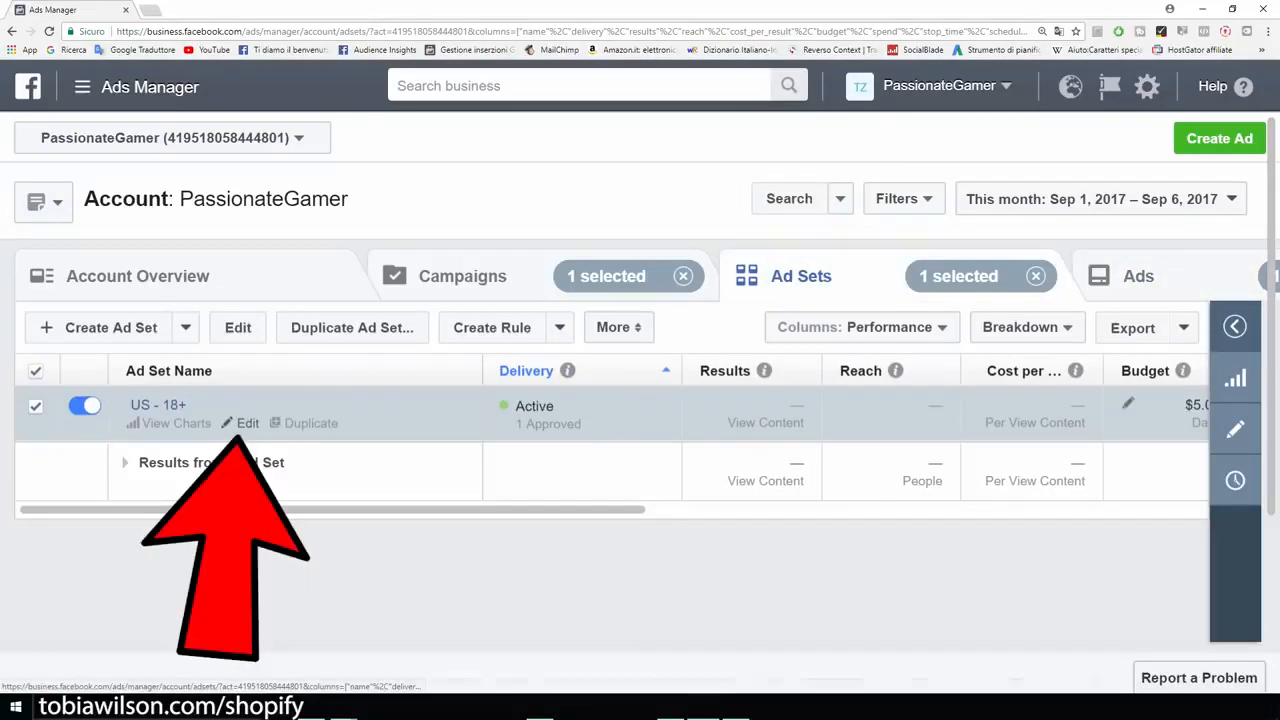
left_click(245, 423)
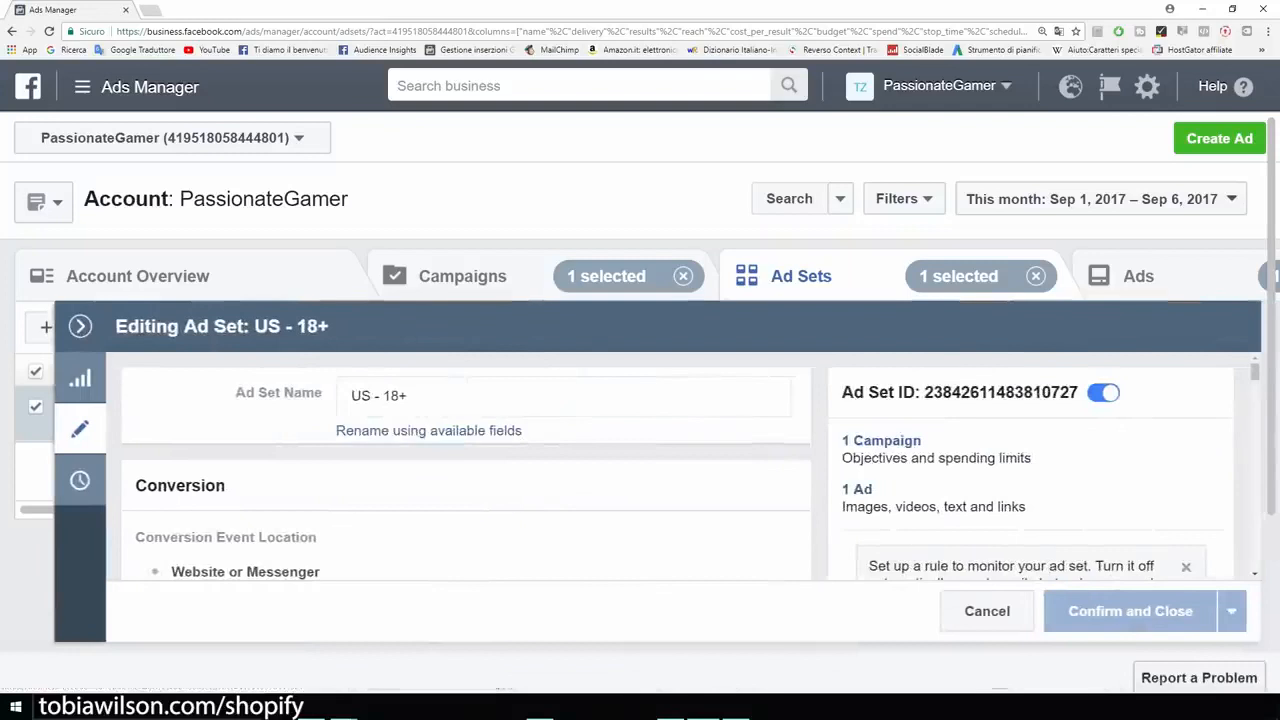
scroll(690, 465, "down", 2)
scroll(690, 465, "down", 2)
scroll(690, 465, "up", 1)
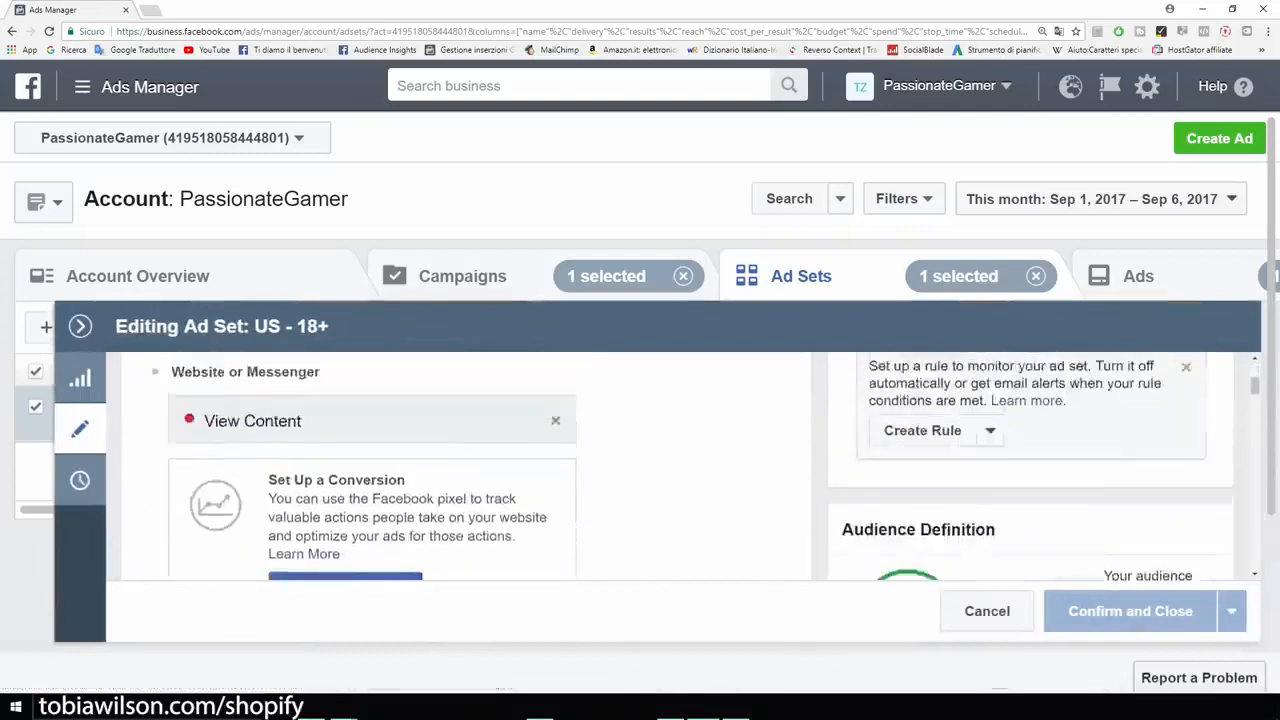
left_click(556, 421)
scroll(366, 465, "down", 2)
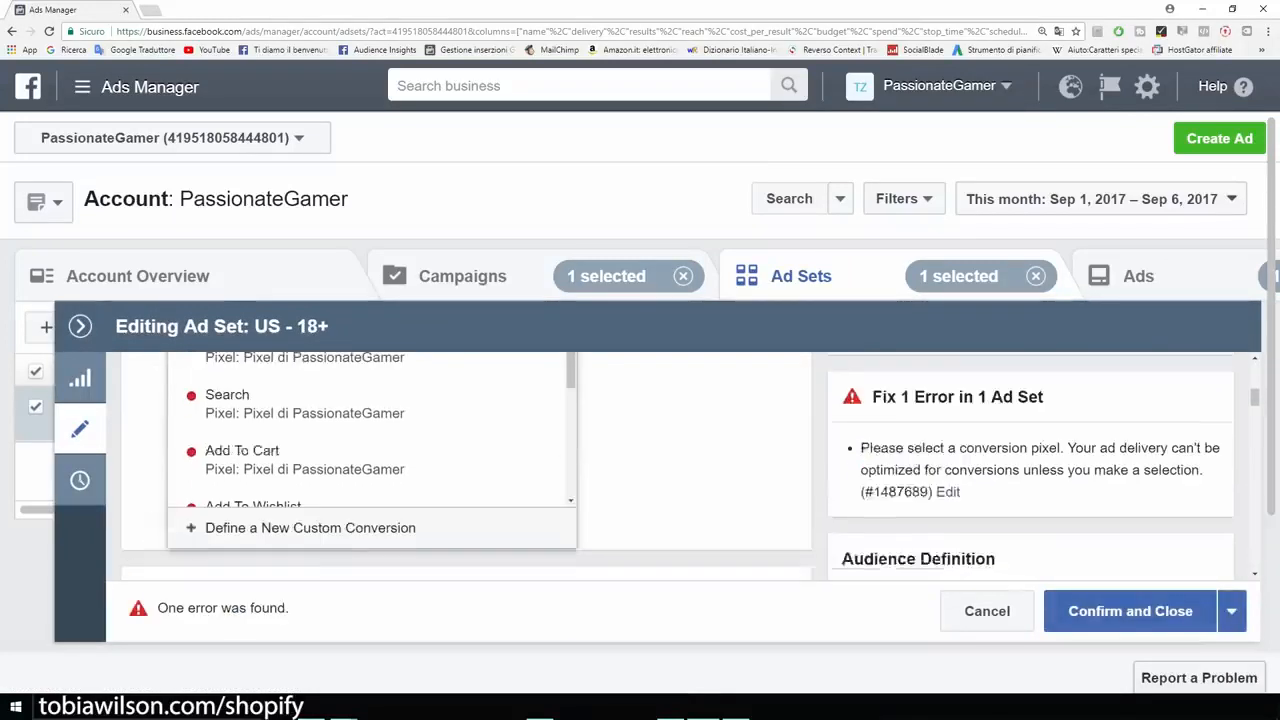
left_click(366, 460)
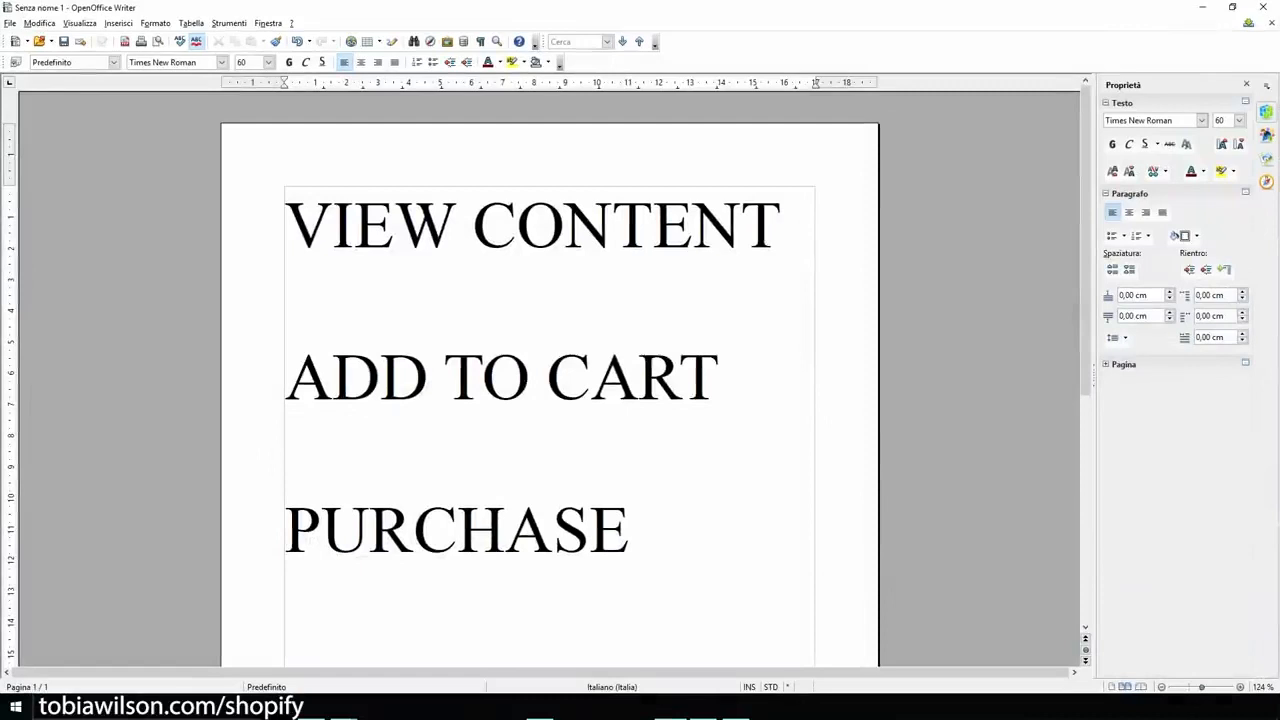
Step: In OpenOffice Writer, highlight and copy PURCHASE, and highlight the whole list from VIEW CONTENT to PURCHASE
left_click_drag(646, 530, 285, 530)
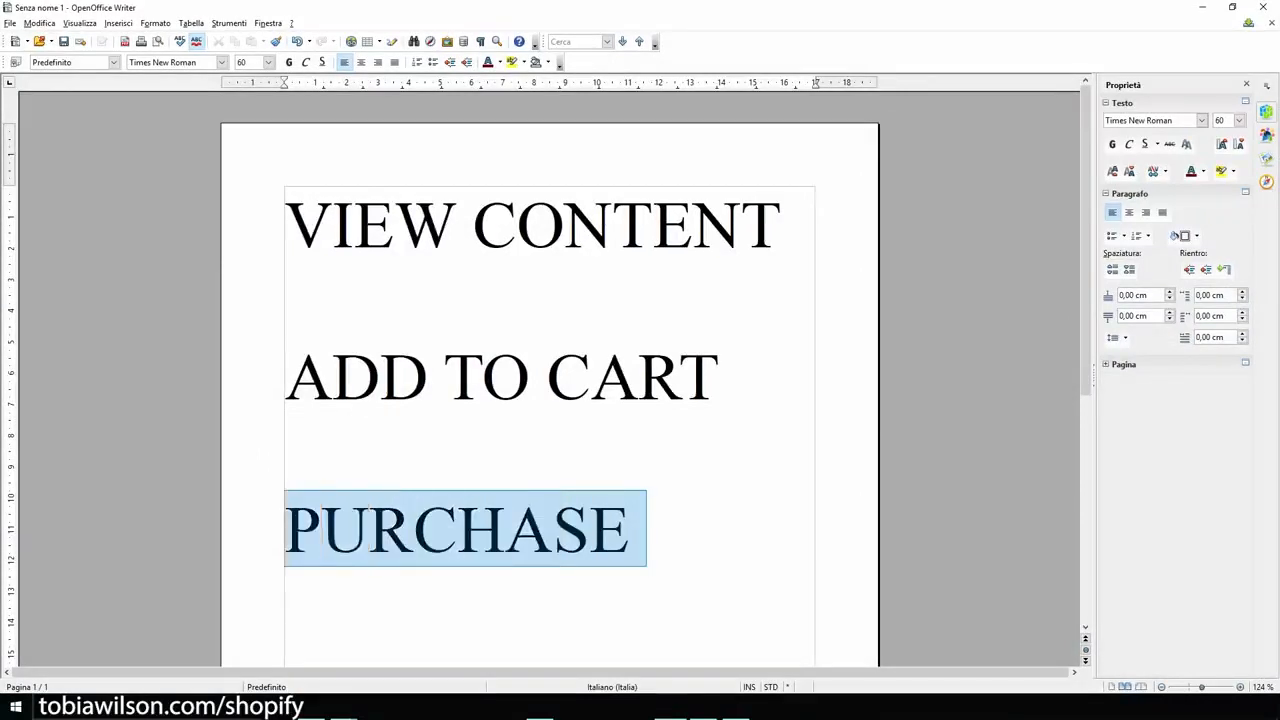
key("ctrl+c")
left_click(735, 378)
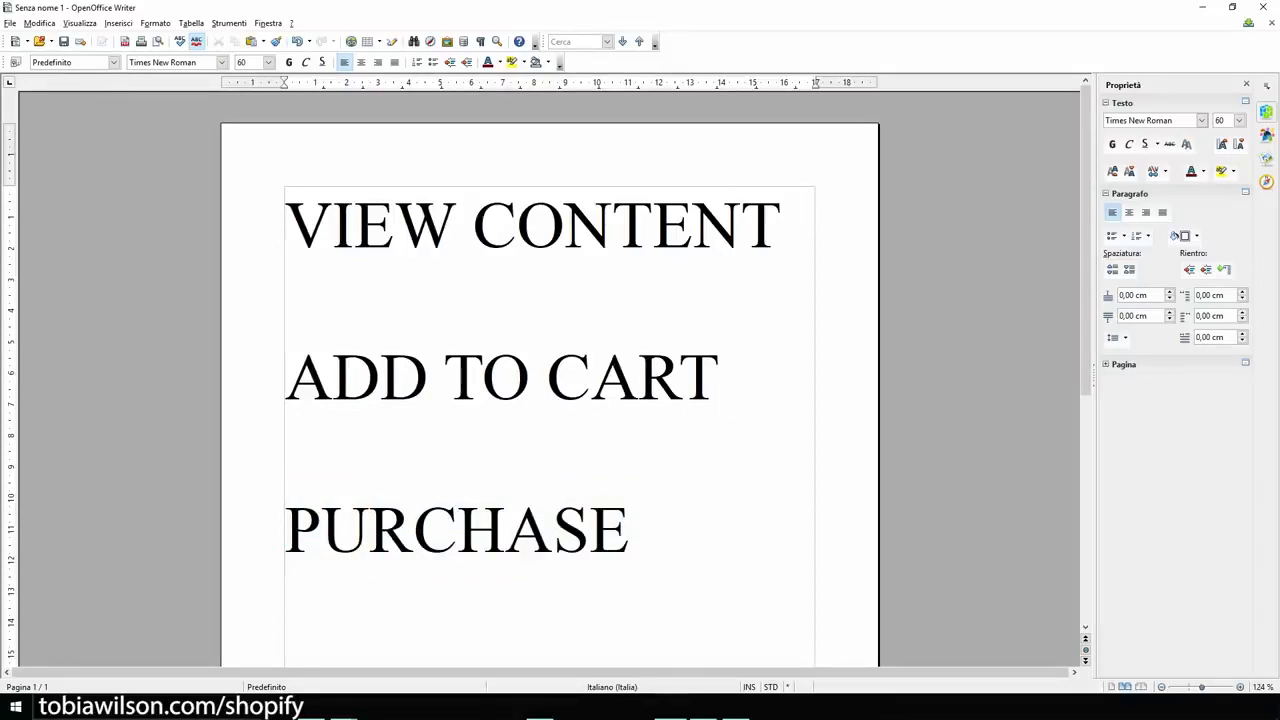
left_click_drag(286, 226, 690, 530)
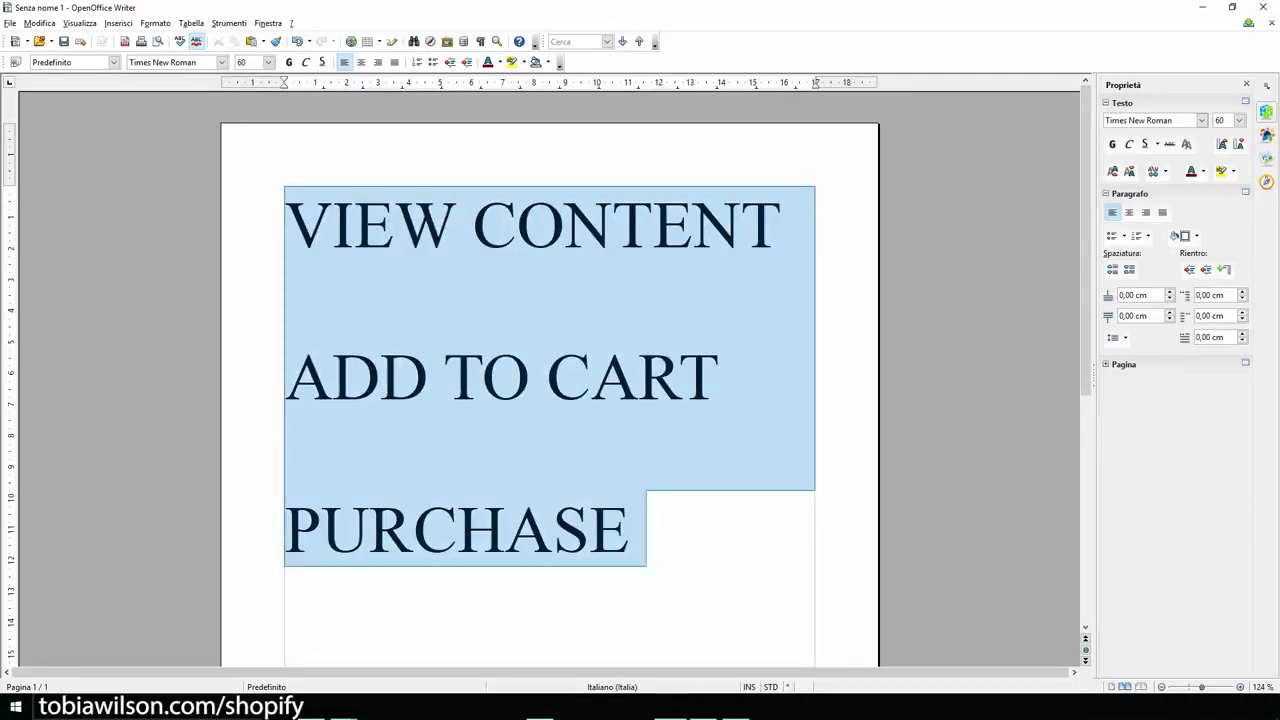
left_click(690, 530)
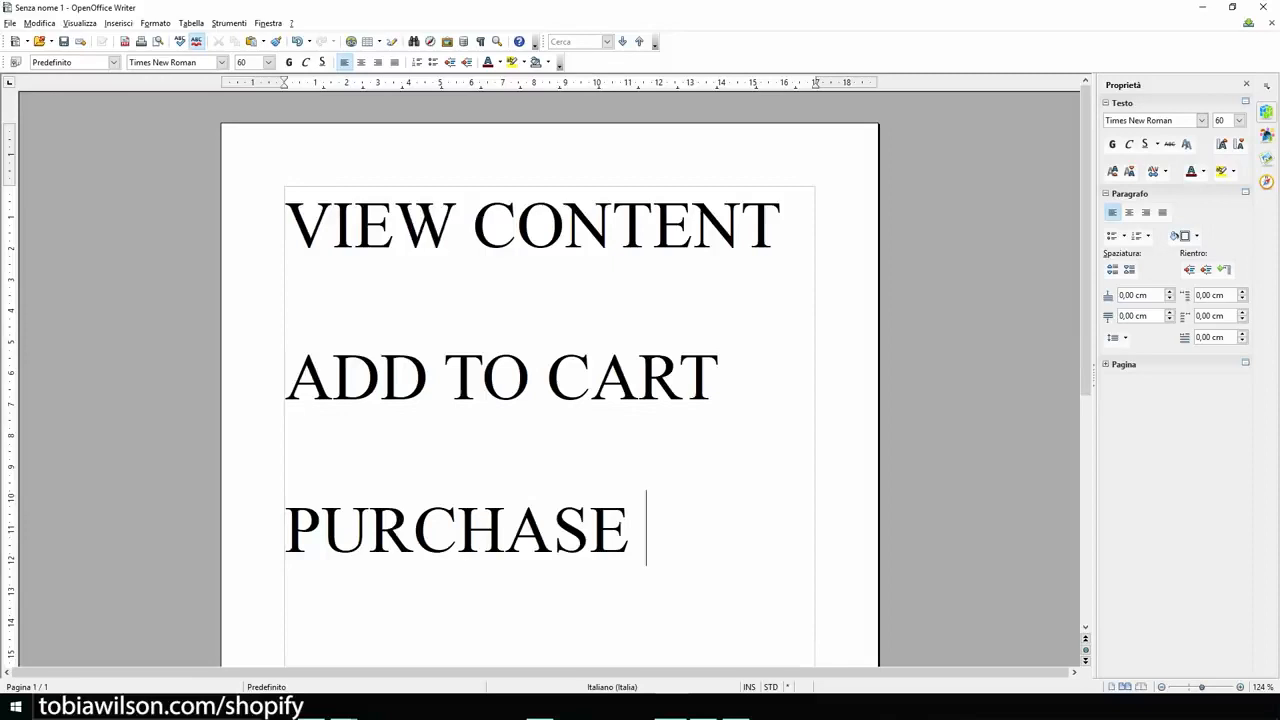
left_click(1203, 8)
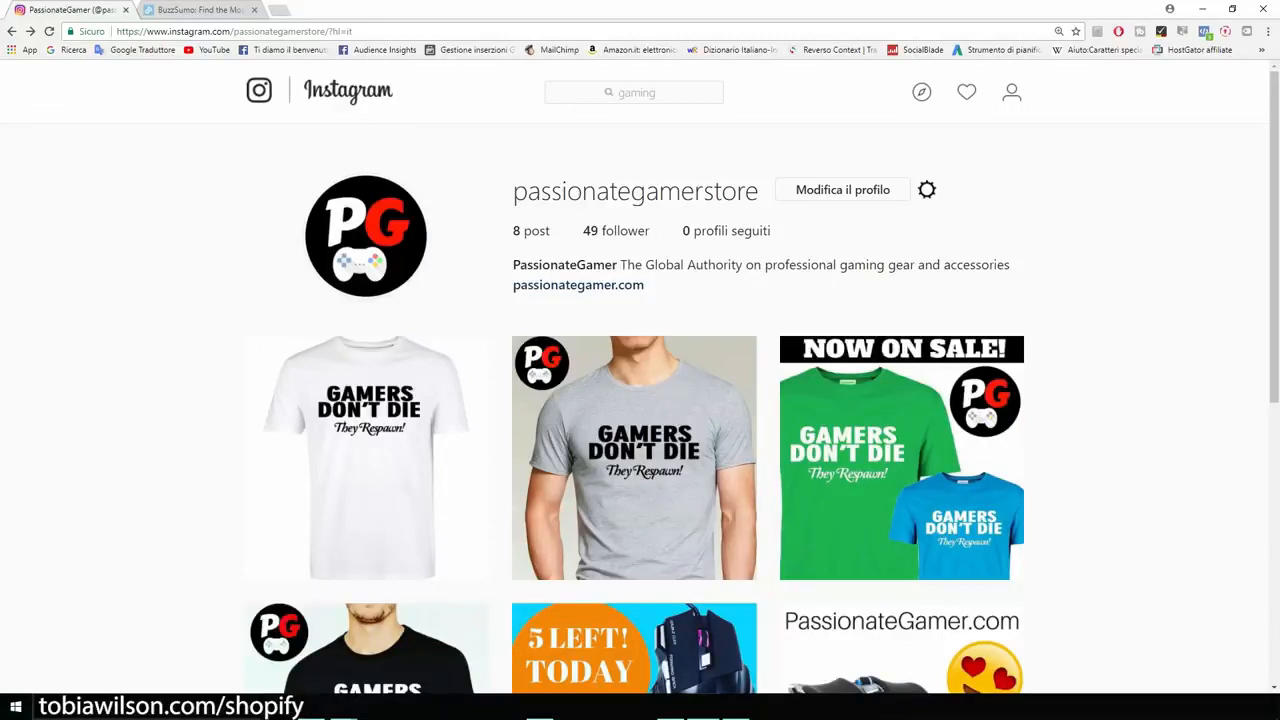
Step: On Instagram, search for "pc", open the pcgaming profile and highlight its business inquiries e-mail address
left_click(634, 92)
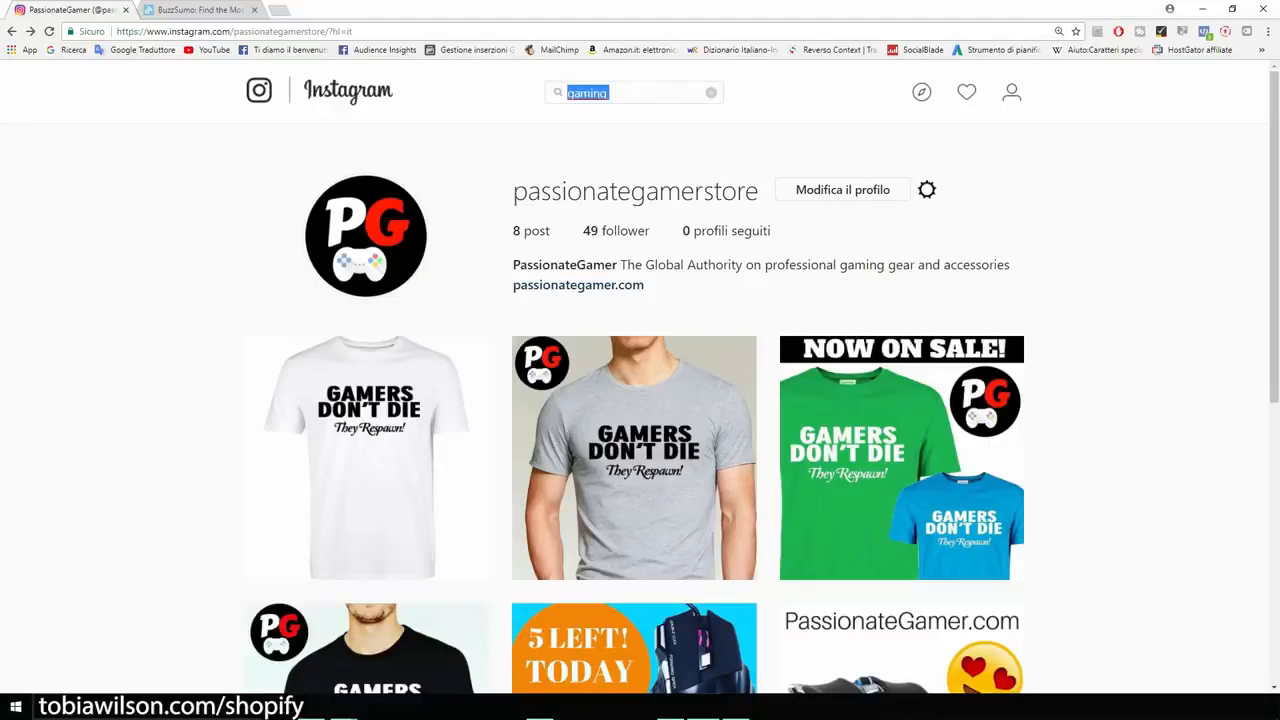
key("BackSpace")
type("pc")
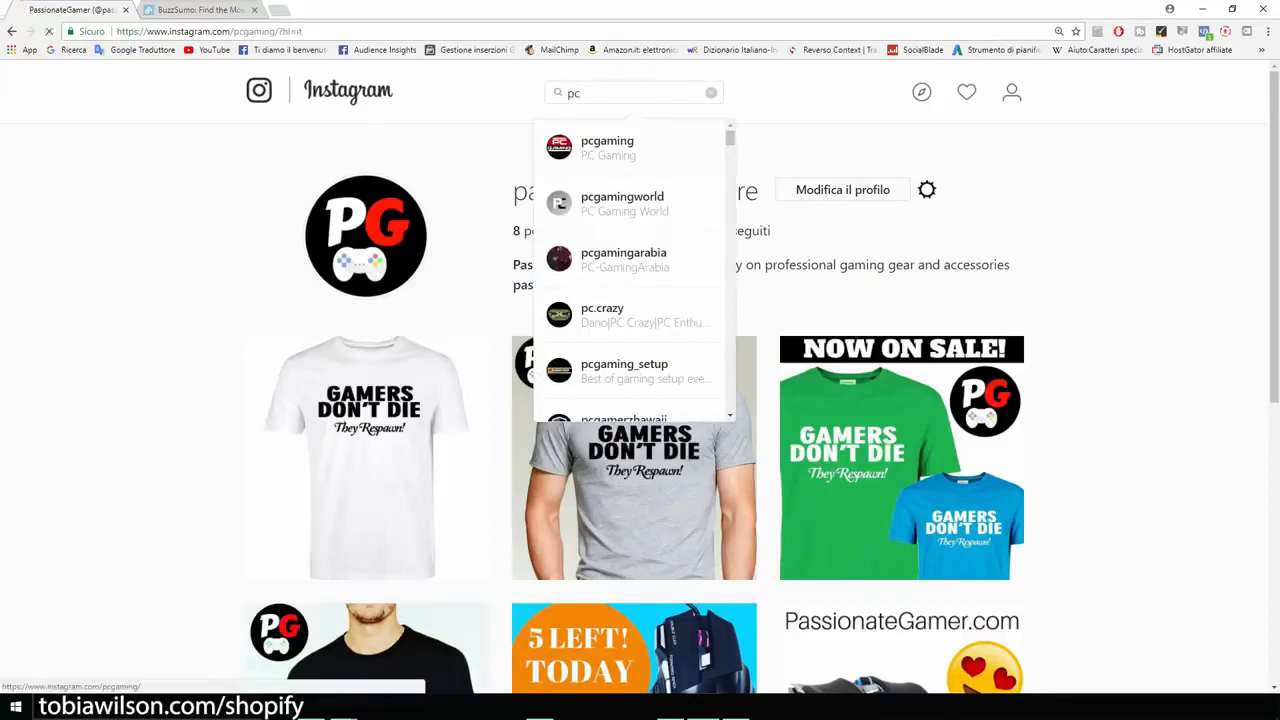
key("Return")
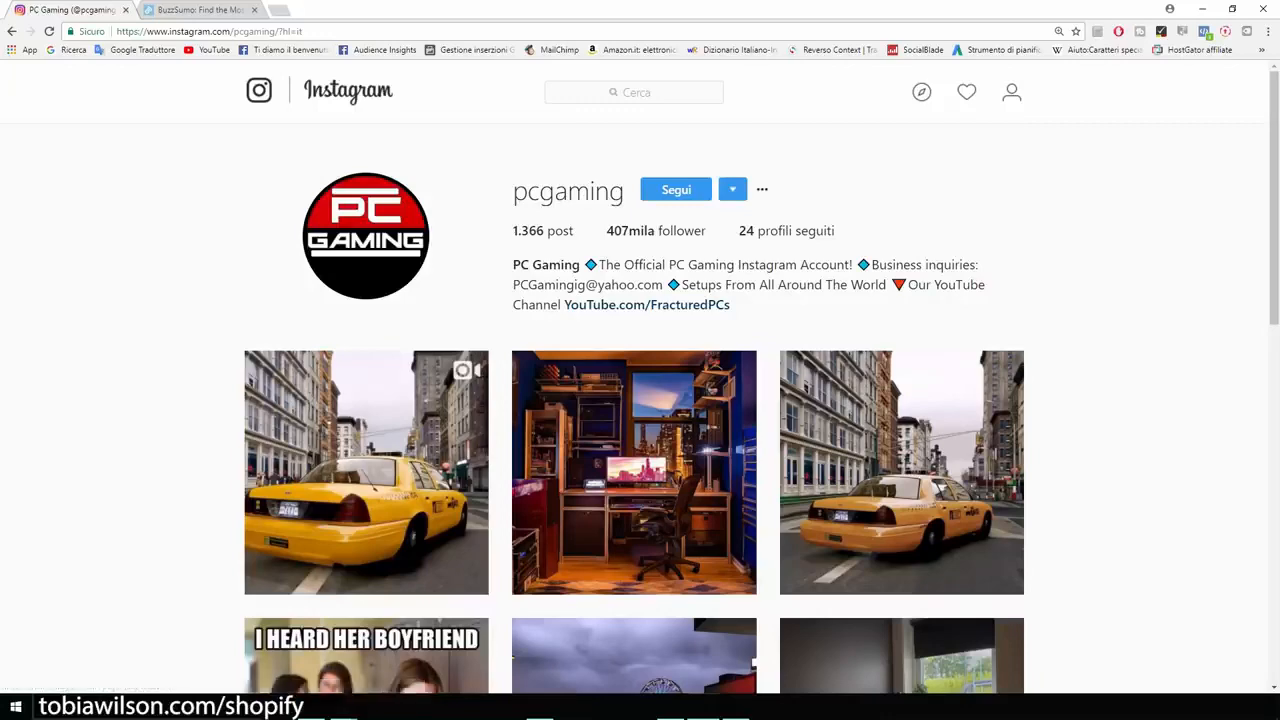
scroll(640, 400, "down", 2)
scroll(640, 400, "up", 2)
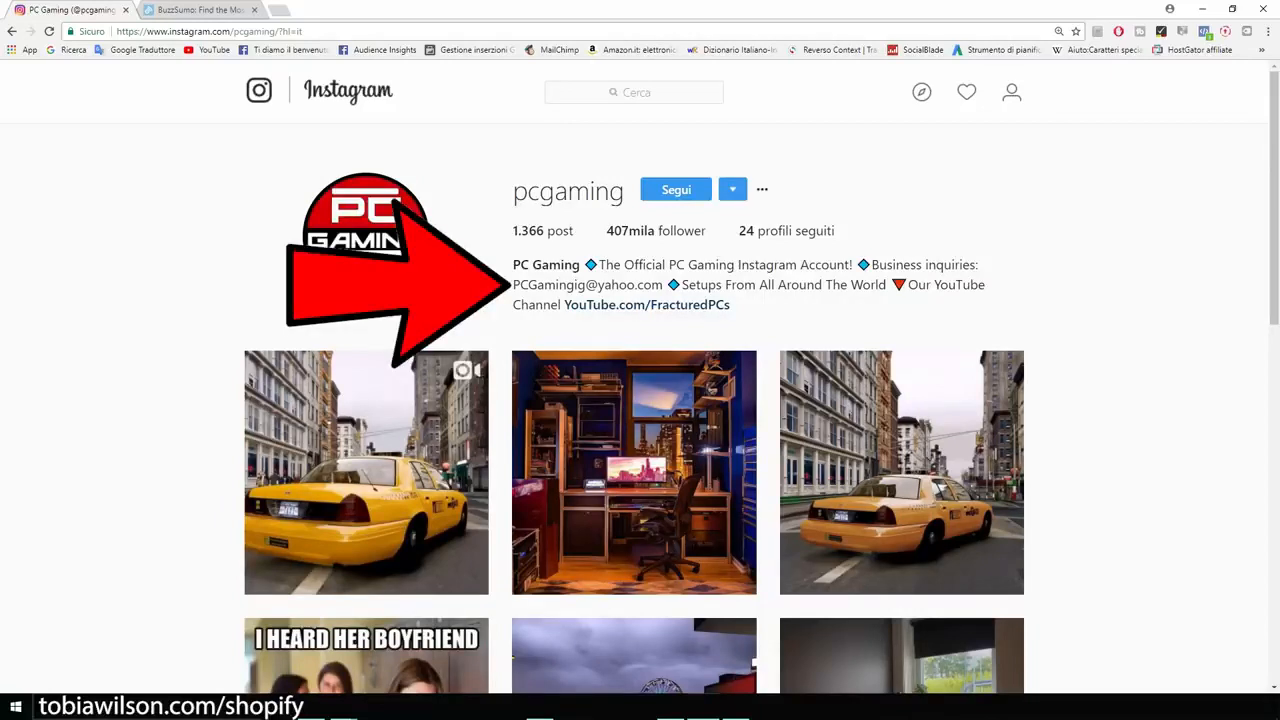
left_click_drag(513, 284, 662, 284)
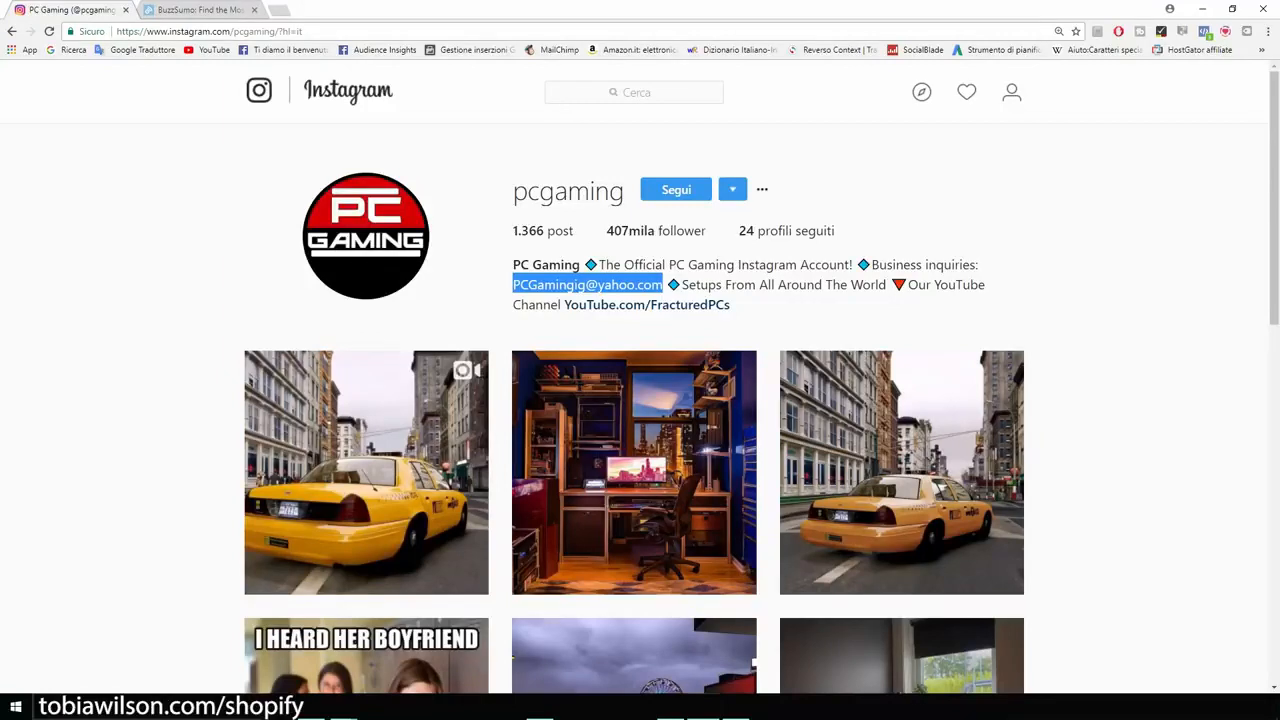
Step: Search Google for "everliker" in a new browser tab and open the extension's Chrome Web Store page
key("ctrl+t")
type("everliker")
key("Return")
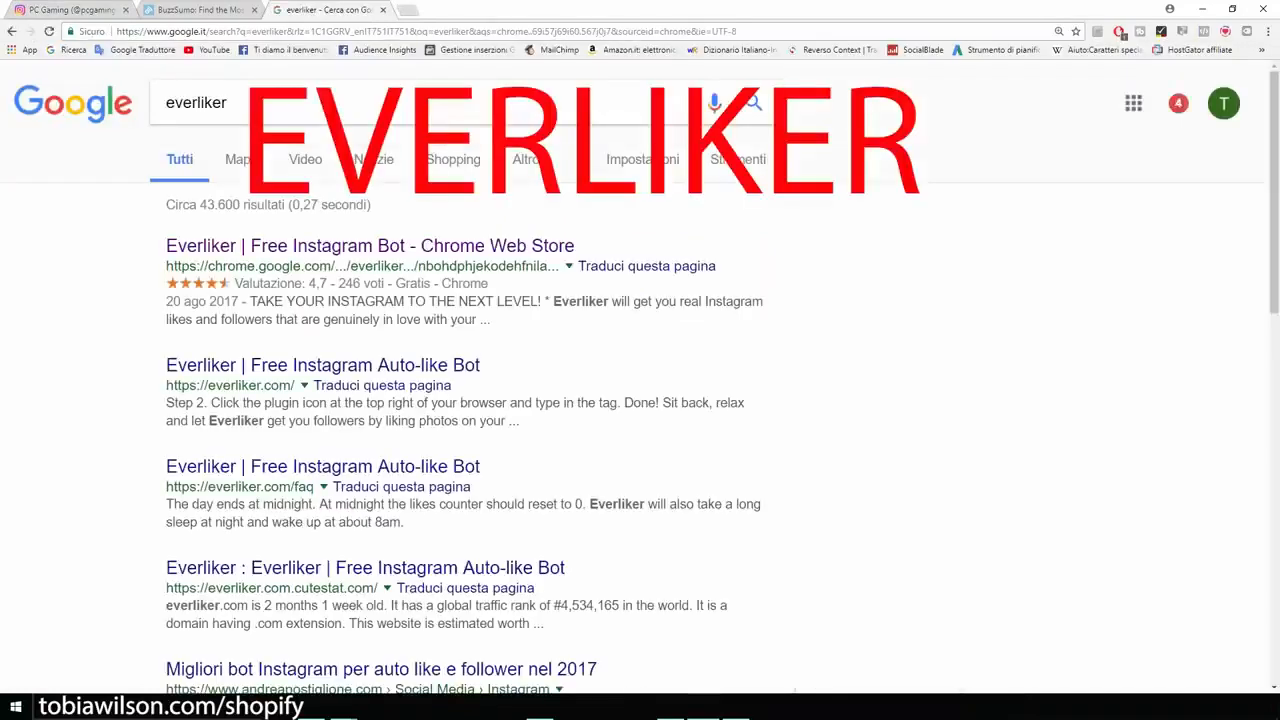
key("ctrl+plus")
key("ctrl+plus")
left_click_drag(304, 117, 216, 117)
left_click(120, 250)
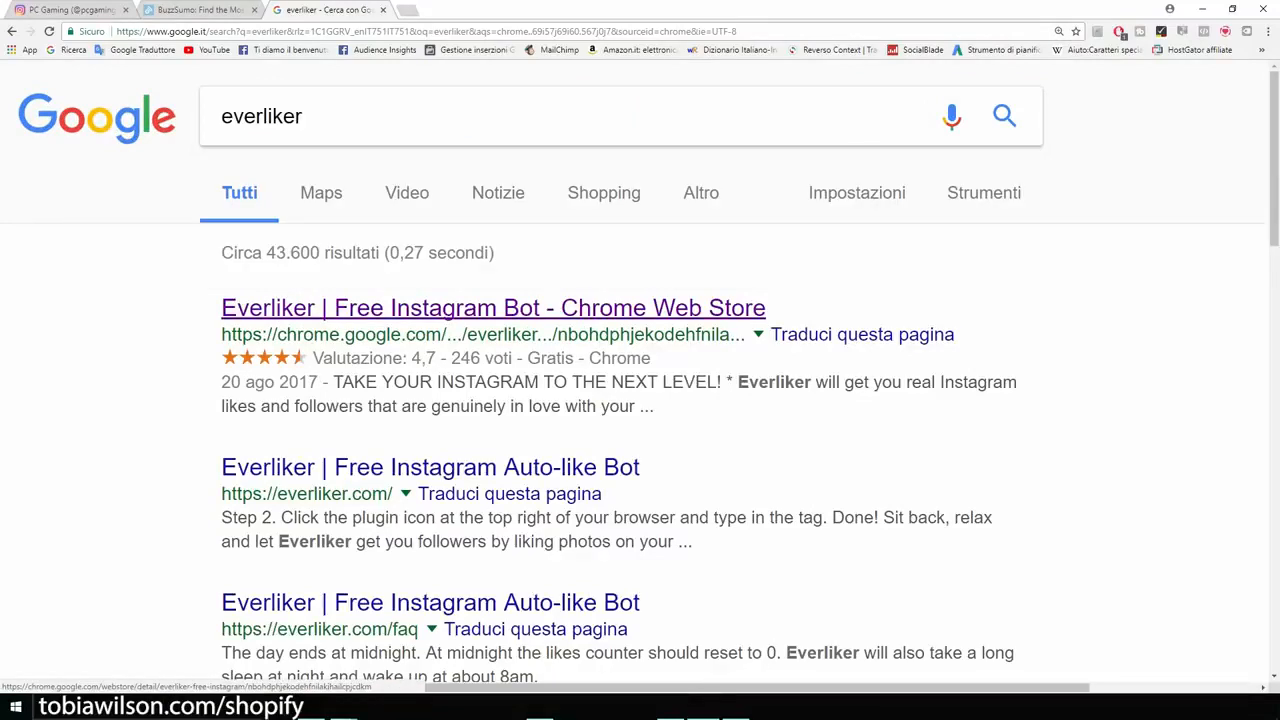
left_click(493, 308)
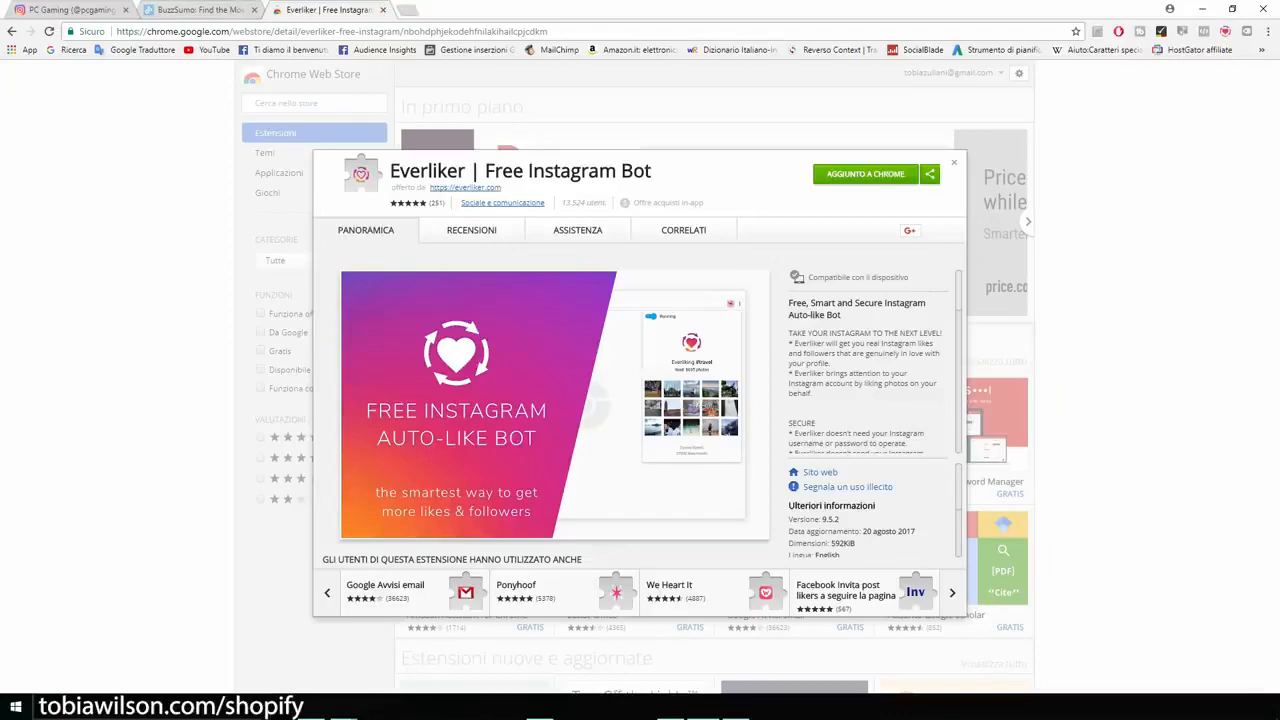
Step: Return to the Instagram page and save an Everliker "like by tags" task for the tag gamerlife
left_click(48, 14)
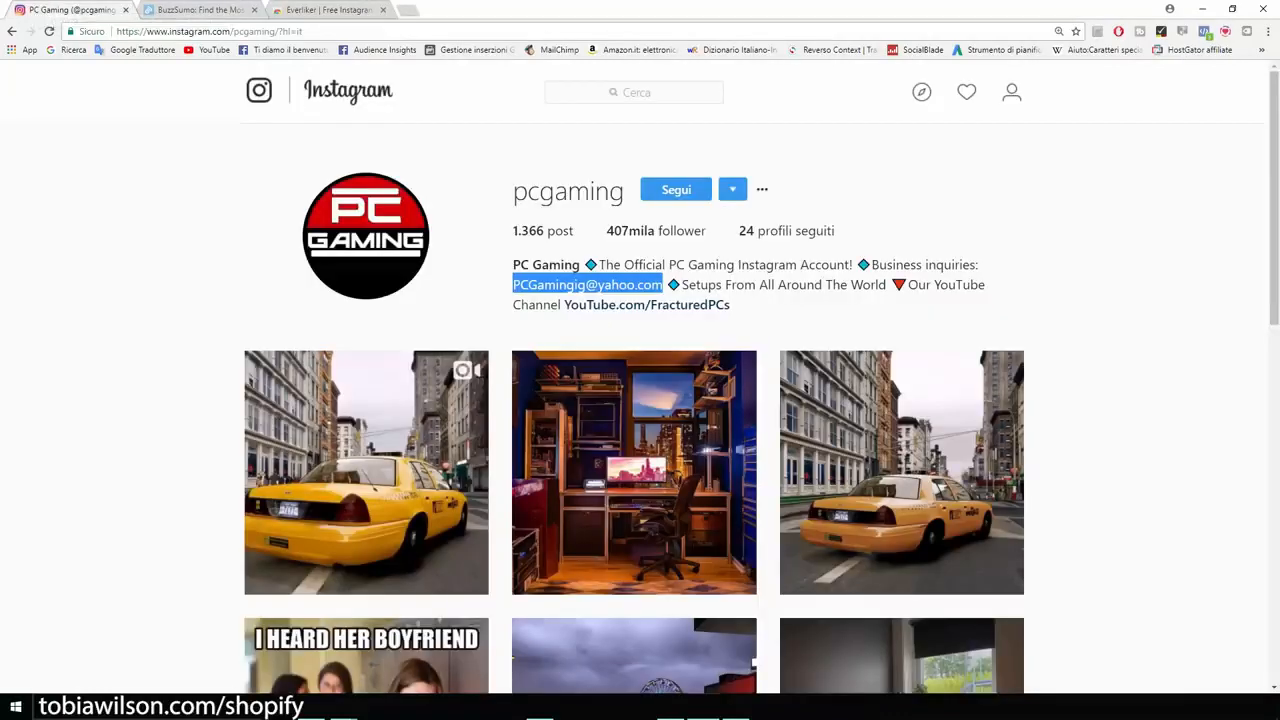
scroll(640, 400, "down", 2)
scroll(640, 400, "up", 2)
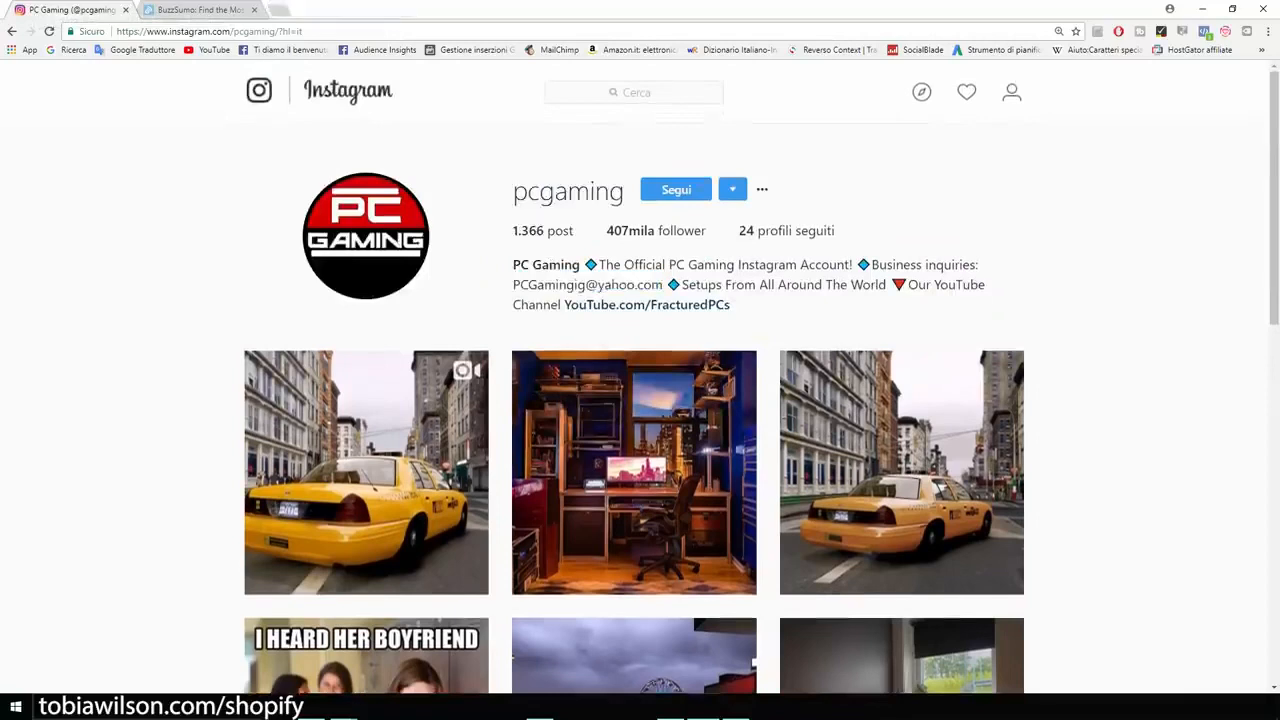
left_click(1225, 31)
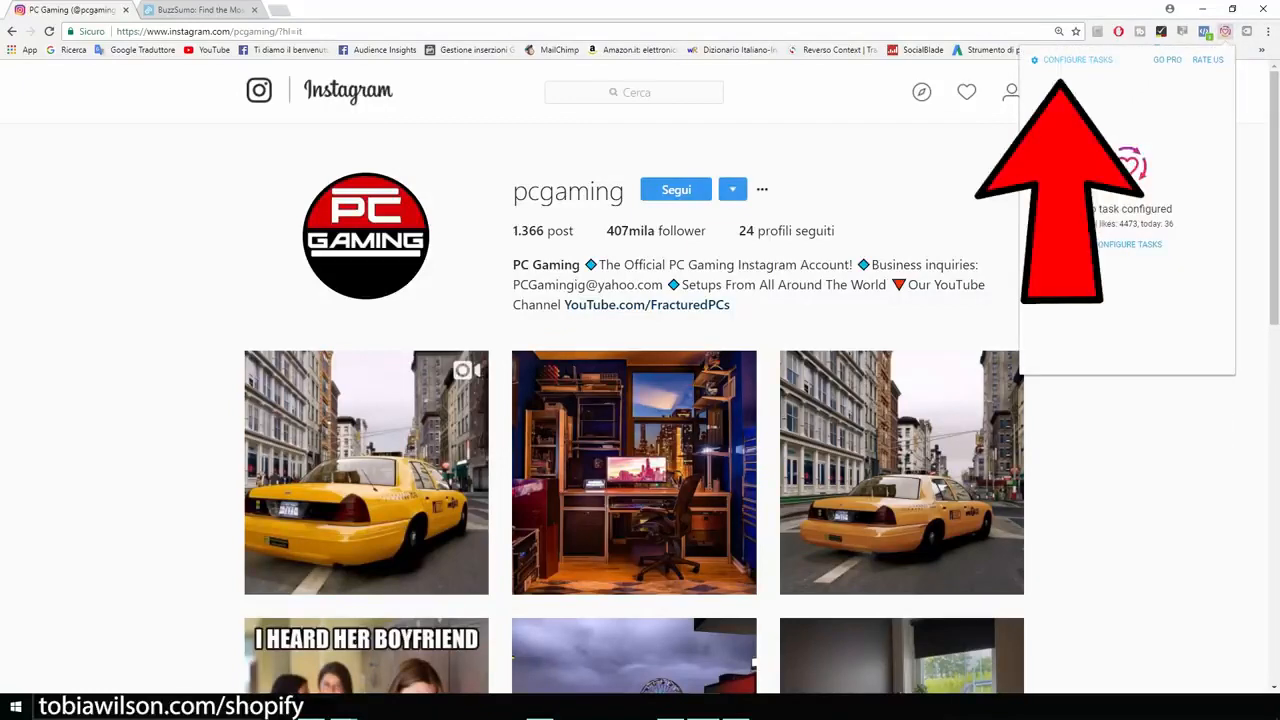
left_click(1077, 60)
left_click(1127, 181)
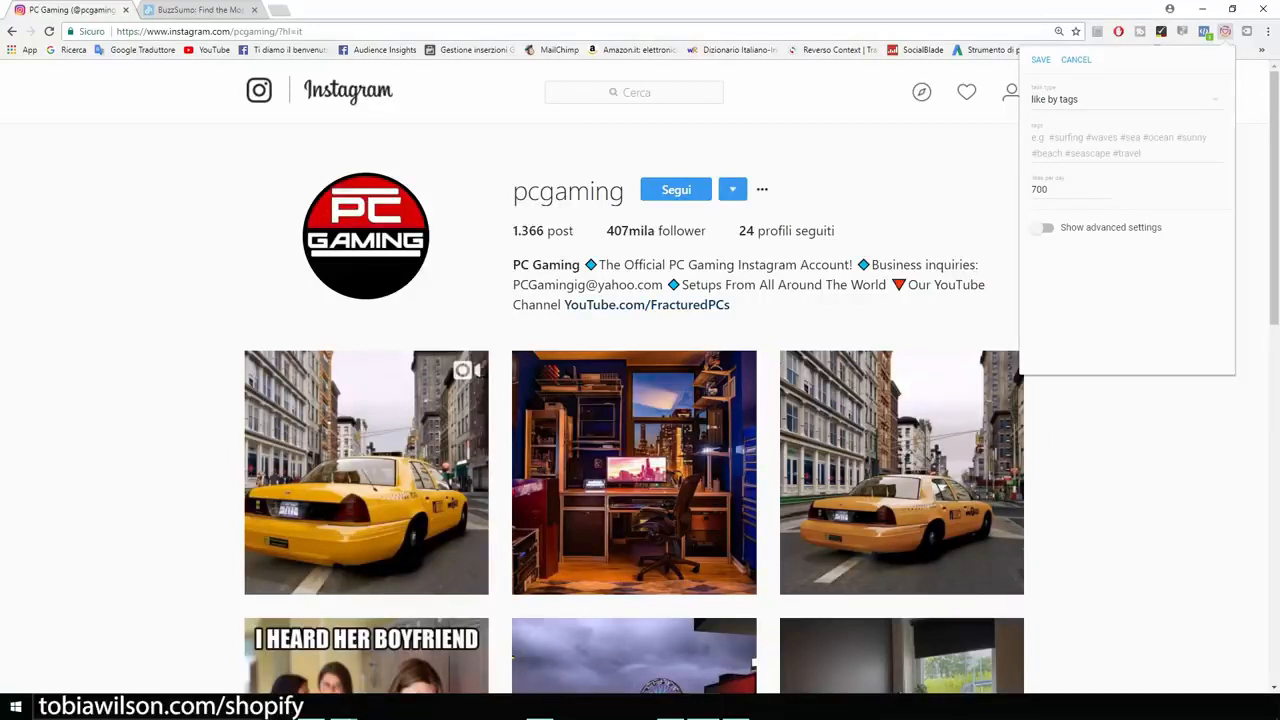
left_click(1118, 145)
type("gamer")
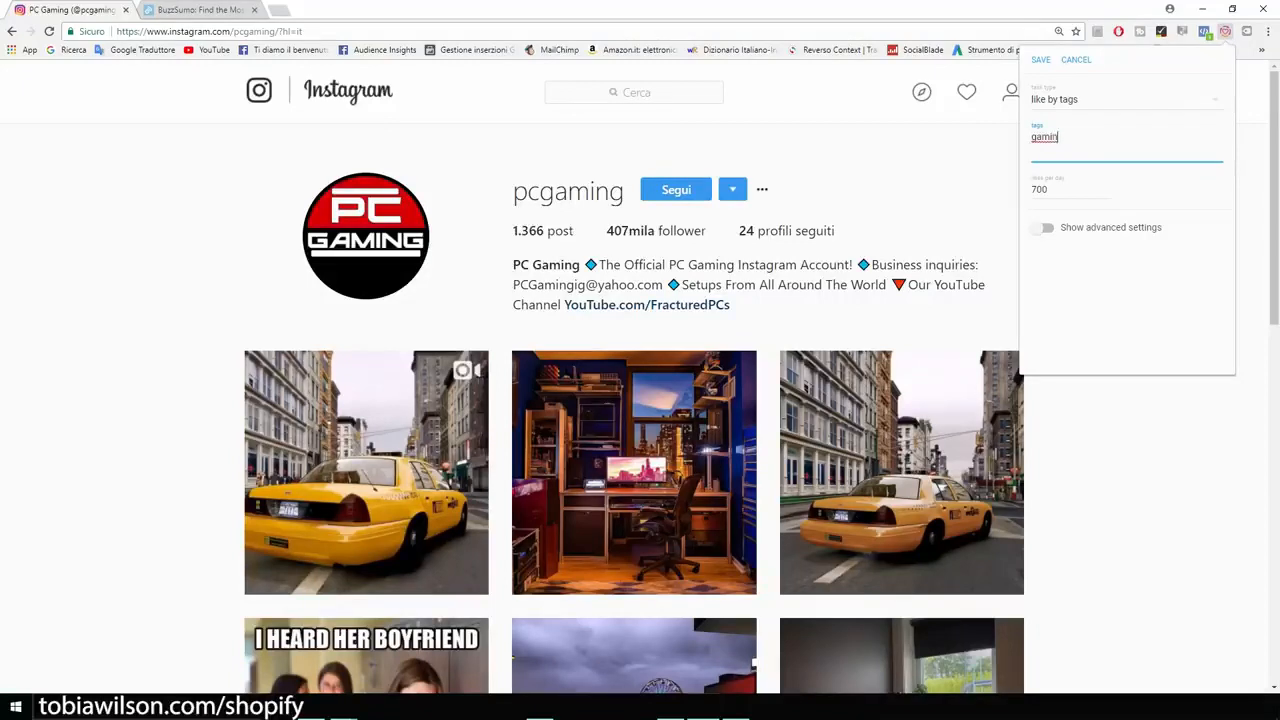
type("life")
left_click(1127, 290)
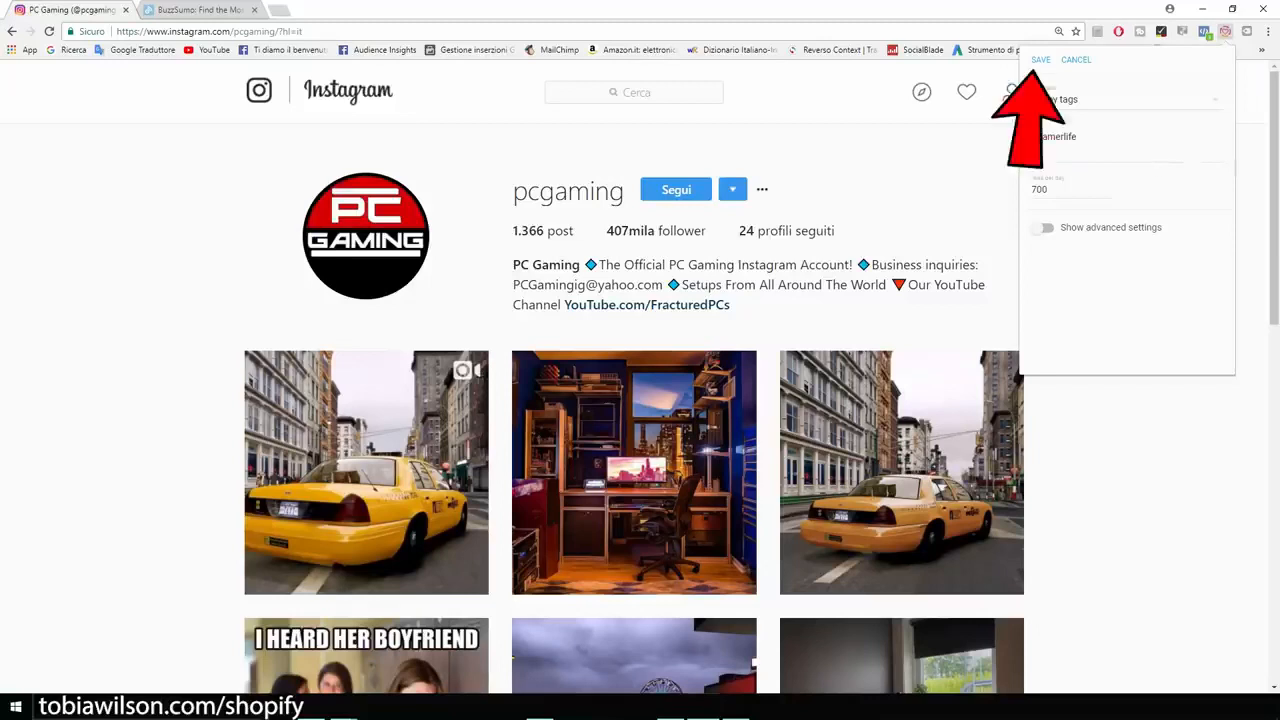
left_click(1040, 59)
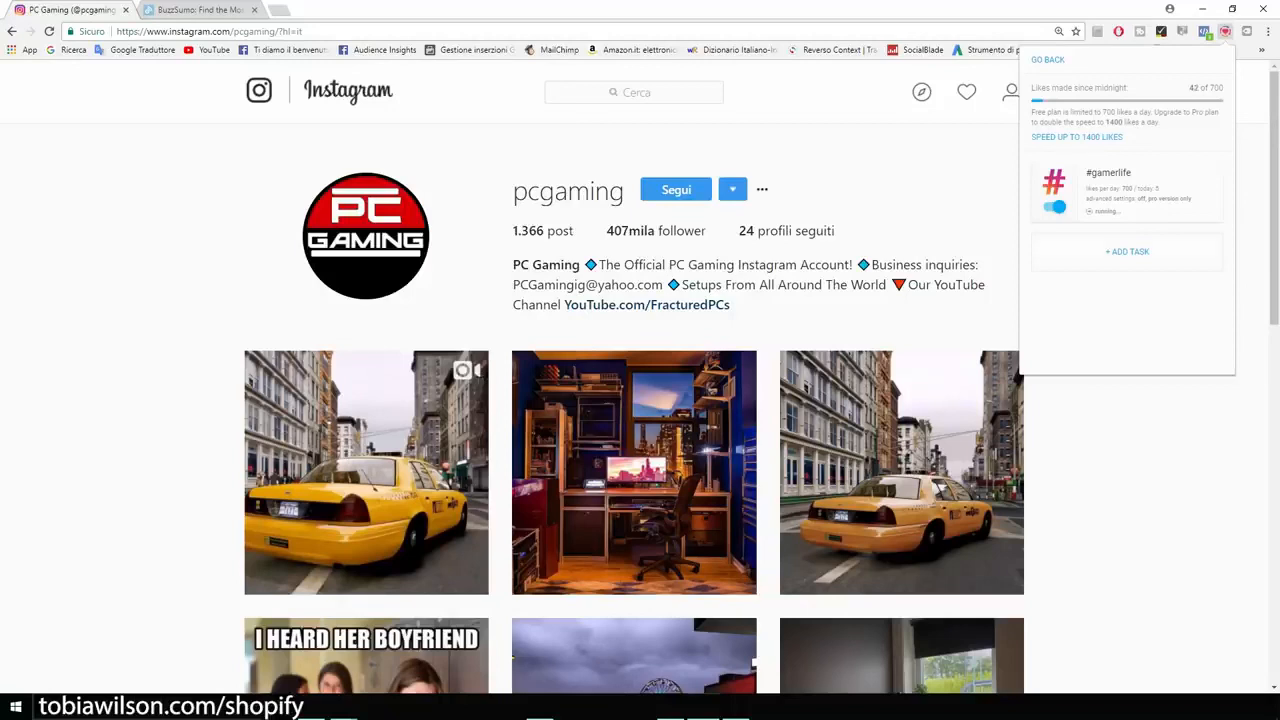
Step: Save a second Everliker task that likes posts by the tag pcgamer, and close the extension
left_click(1127, 252)
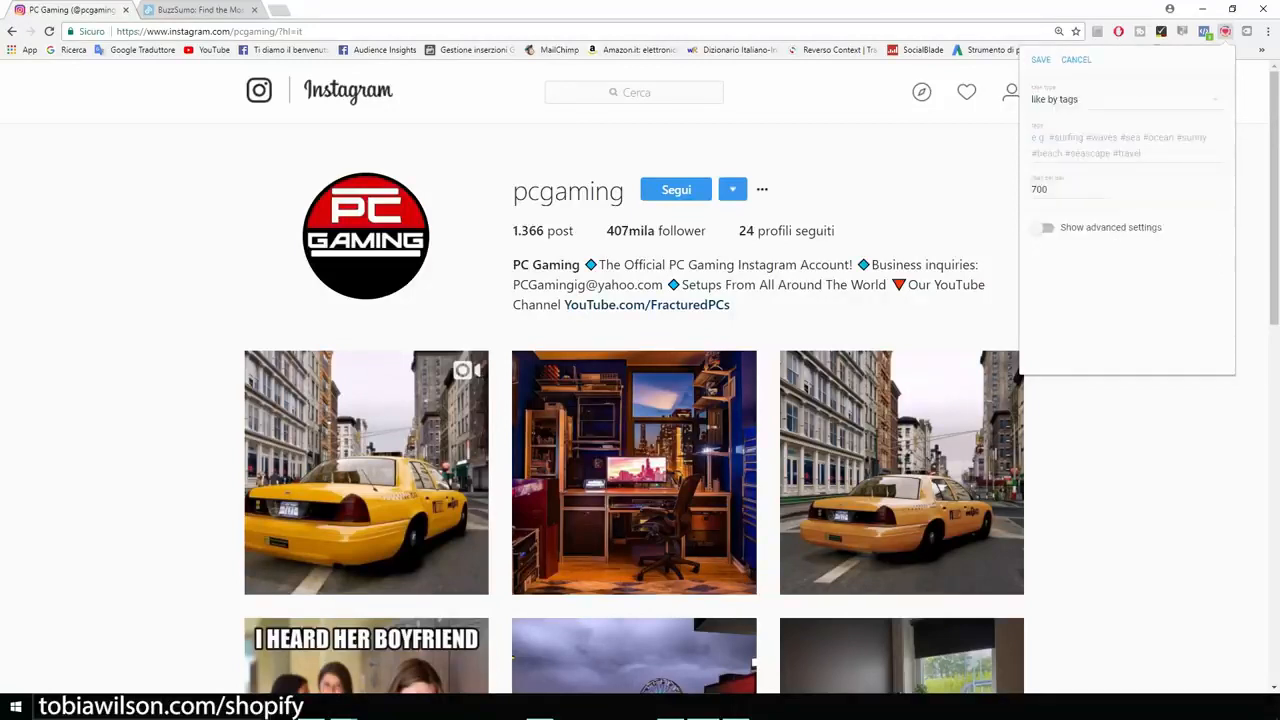
type("pcgamer")
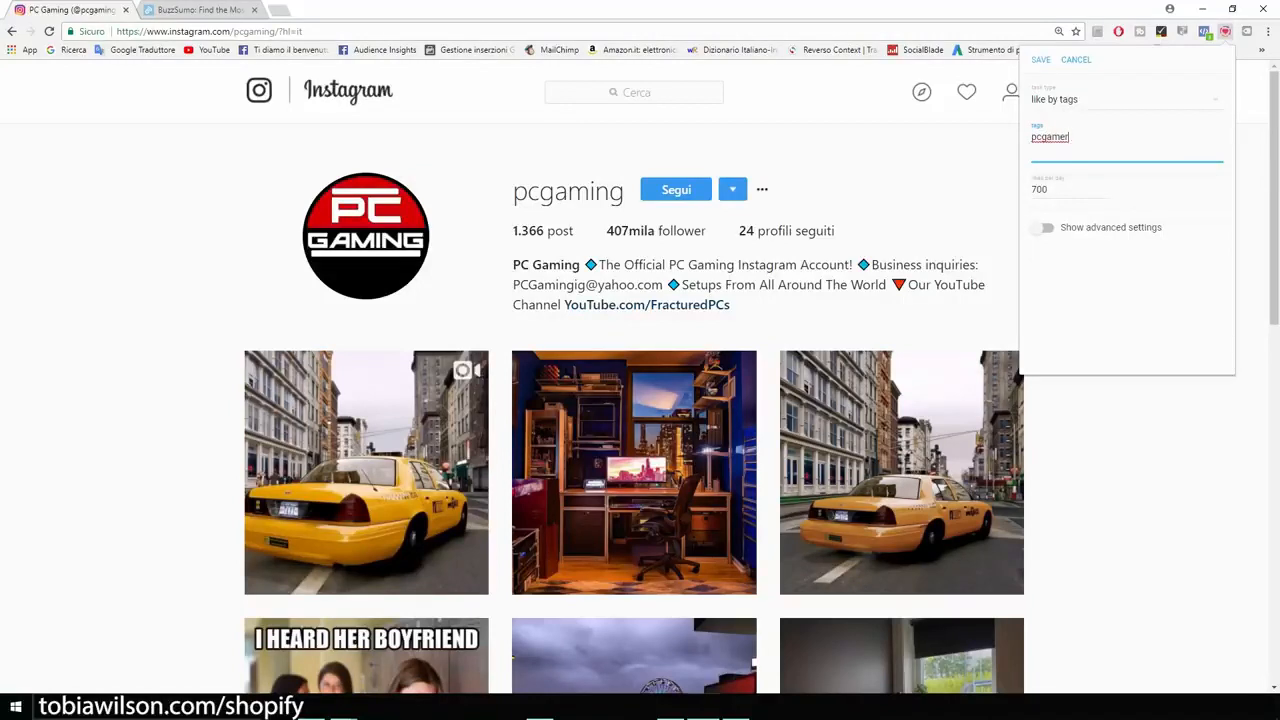
left_click(1041, 60)
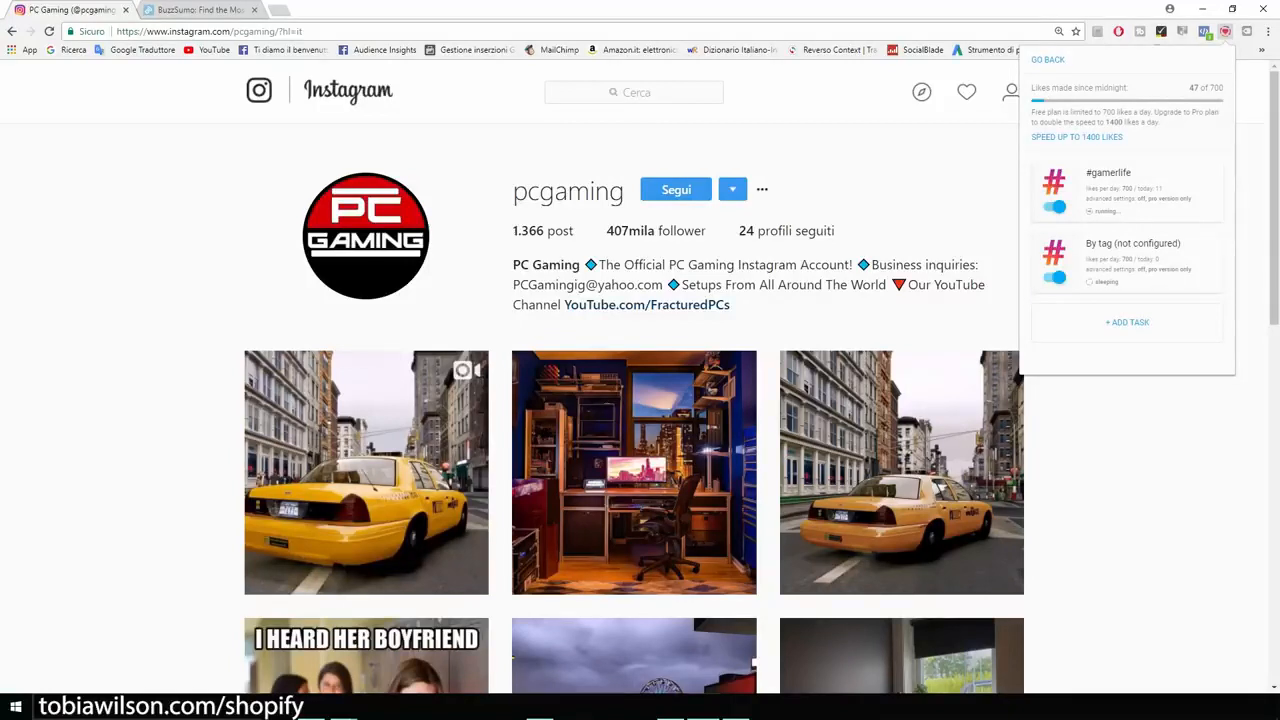
key("Escape")
scroll(640, 400, "down", 2)
scroll(640, 400, "up", 2)
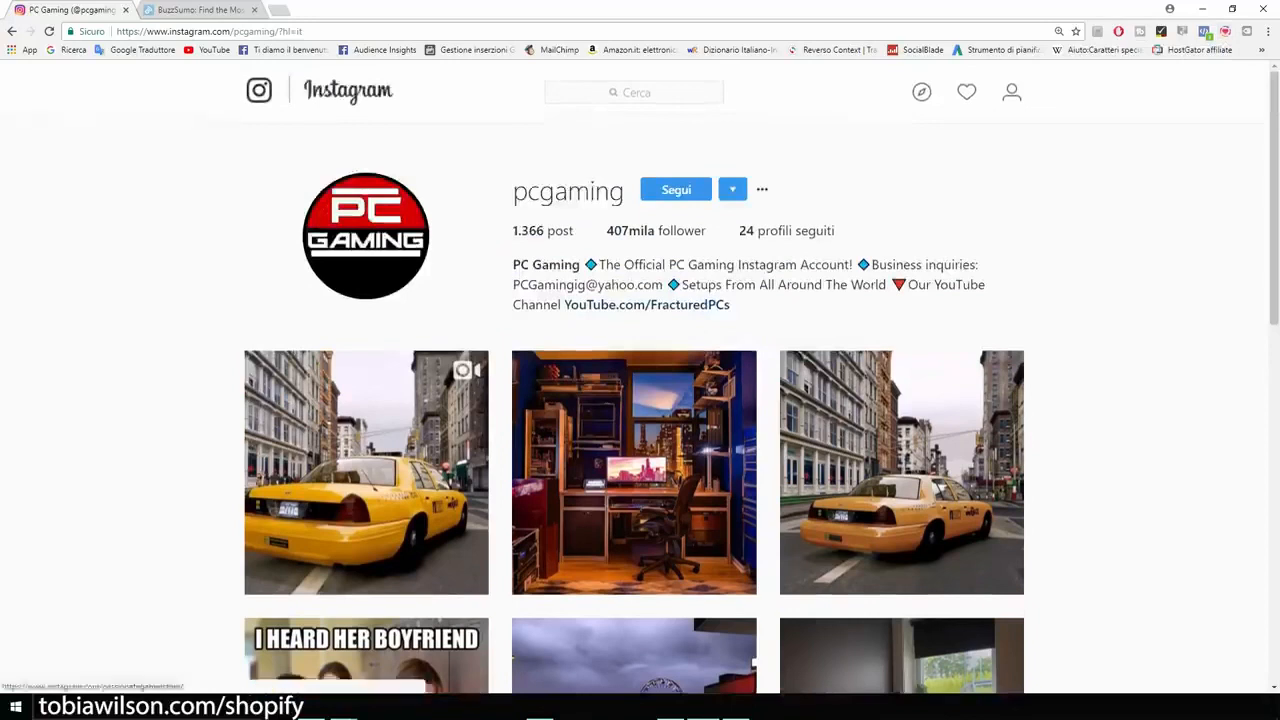
Step: Open the store's own Instagram profile for editing and highlight its website address at a larger page zoom
left_click(1012, 92)
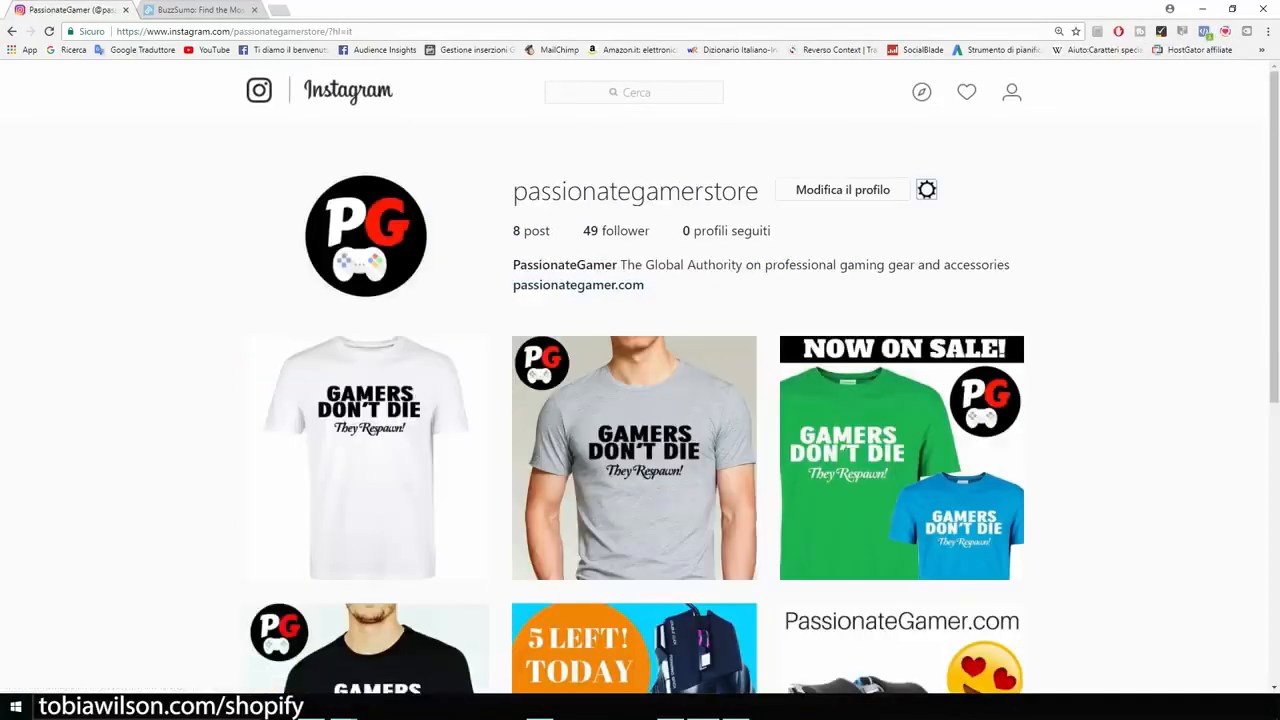
key("ctrl+plus")
key("ctrl+plus")
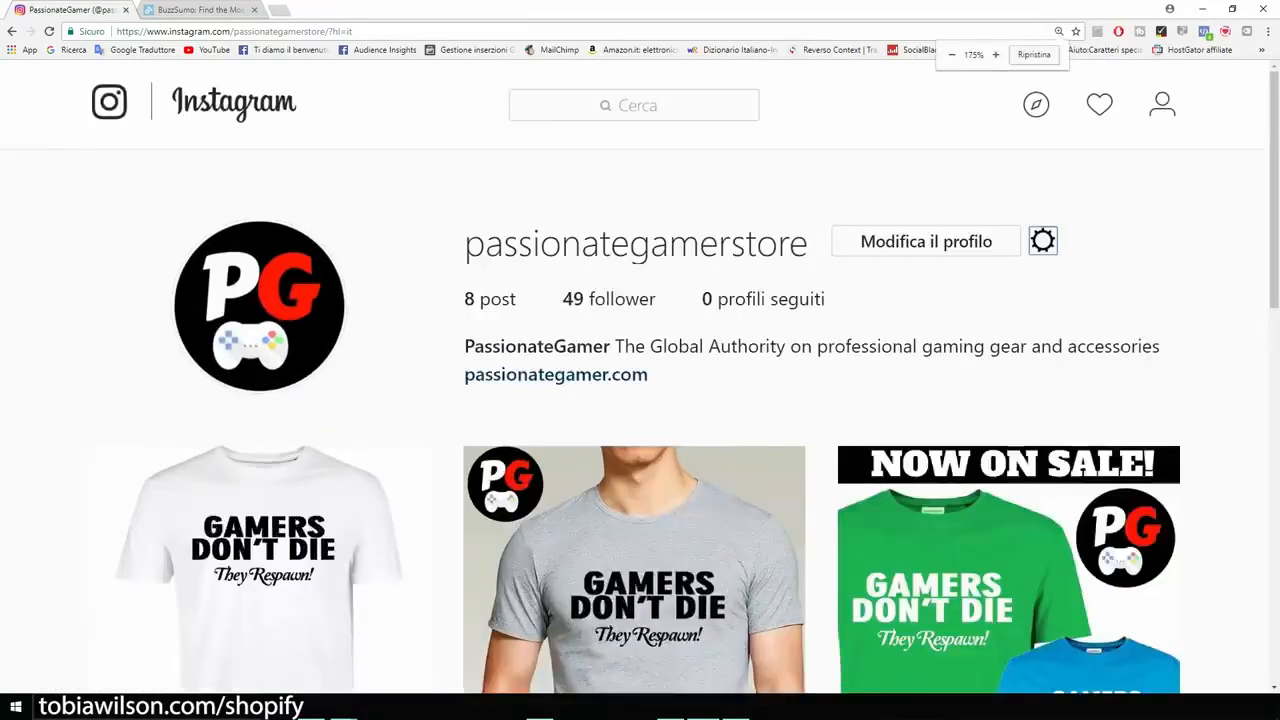
key("ctrl+plus")
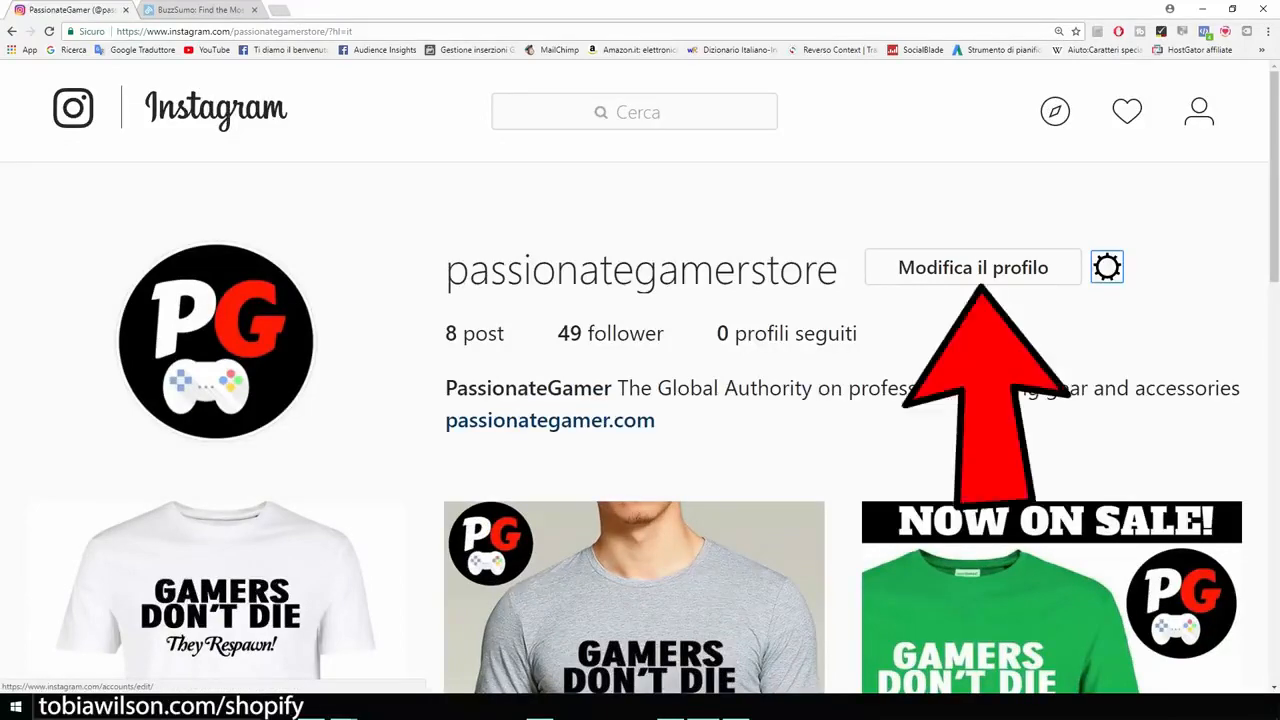
left_click(973, 267)
scroll(640, 400, "down", 2)
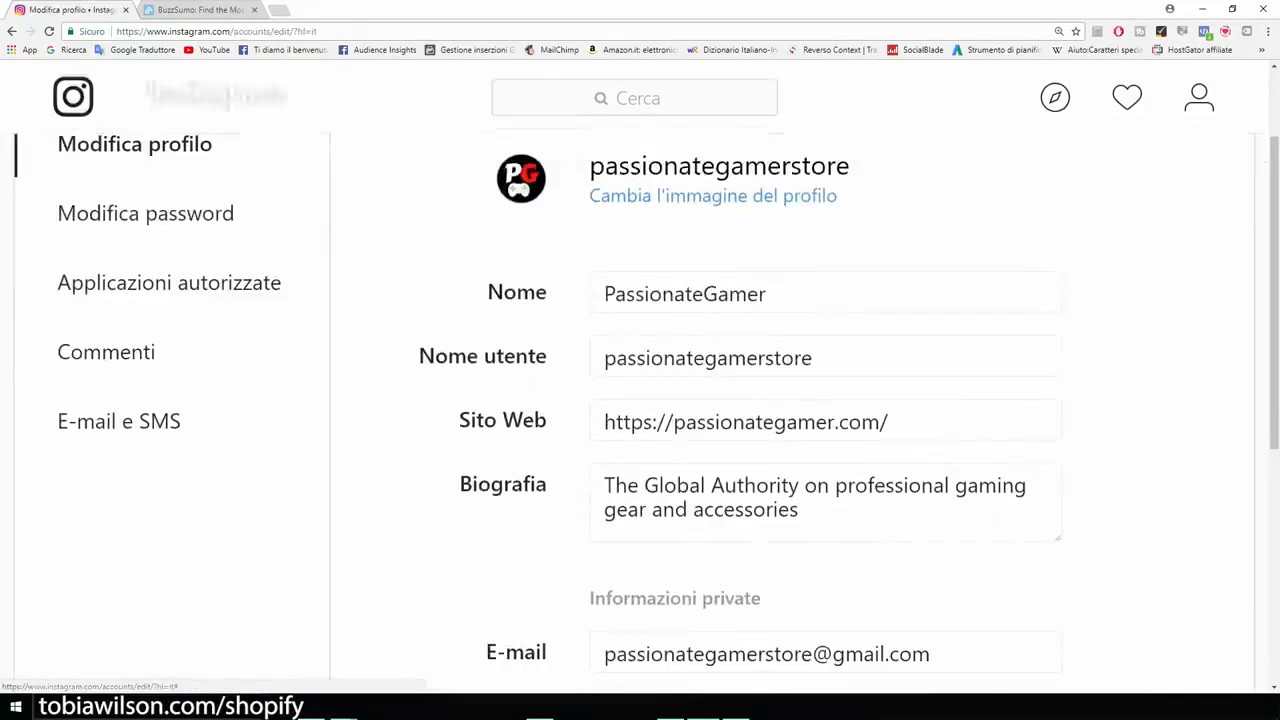
left_click_drag(461, 420, 888, 422)
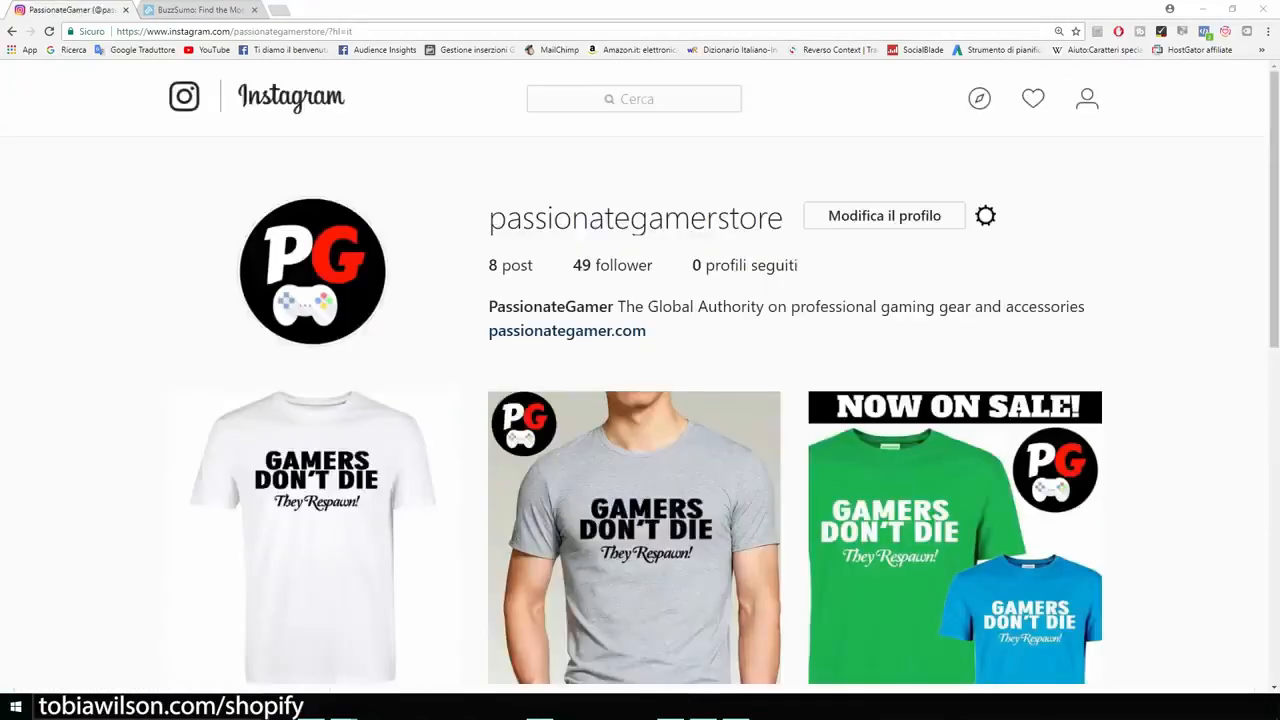